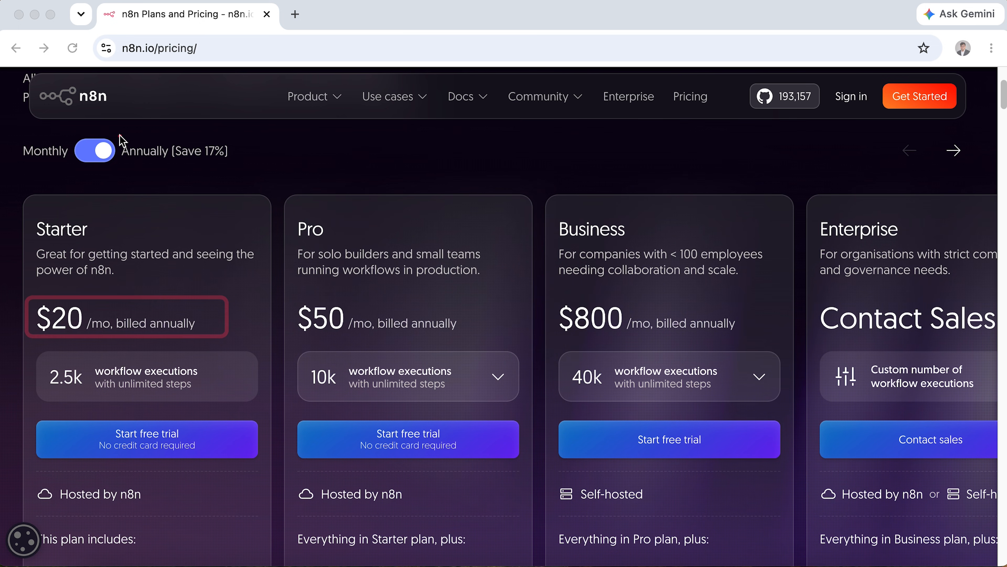
Compare the n8n plan prices billed monthly versus annually.
key("Escape")
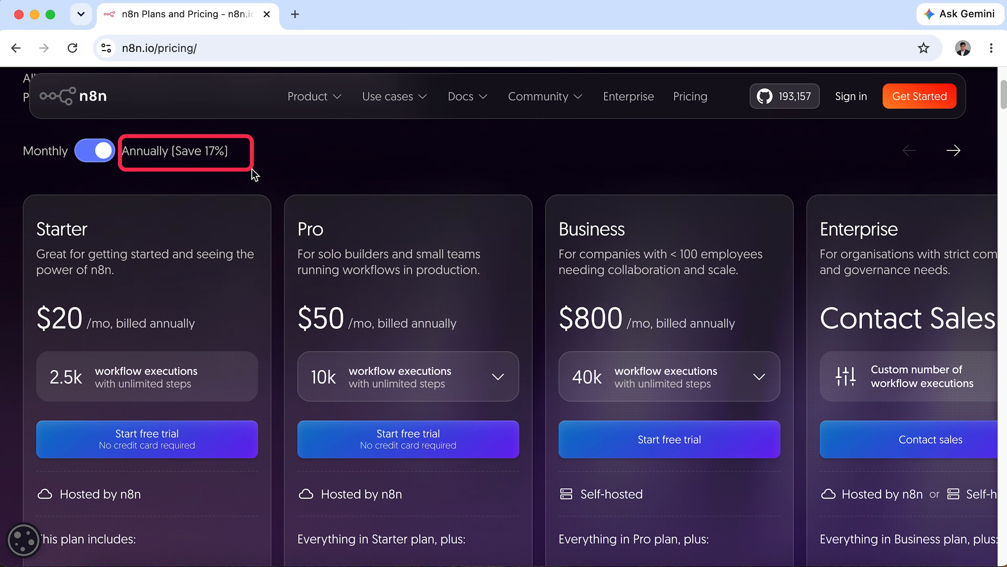
left_click(97, 148)
mouse_move(27, 295)
left_mouse_down()
mouse_move(281, 340)
mouse_move(271, 341)
left_mouse_up()
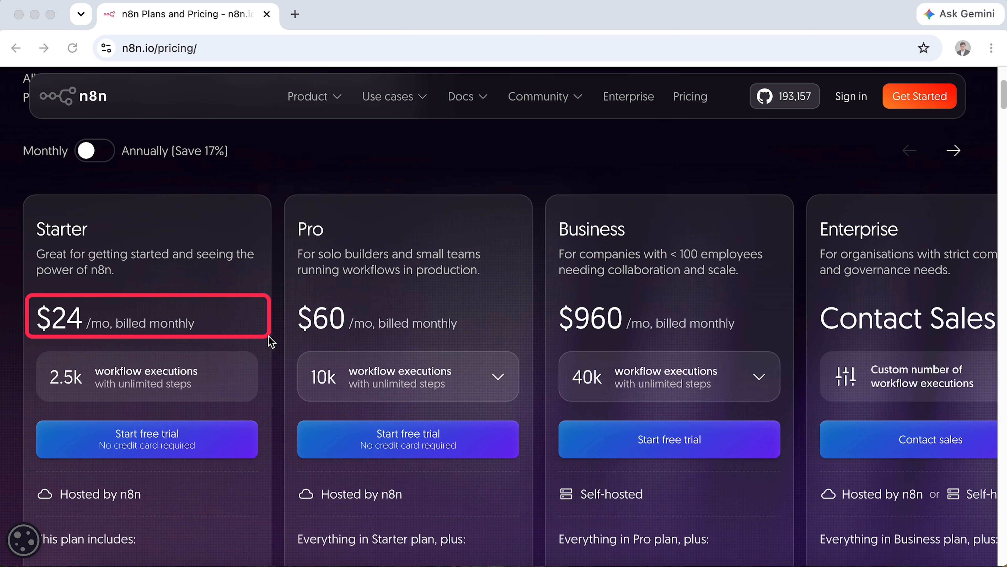
left_click_drag(27, 209, 116, 242)
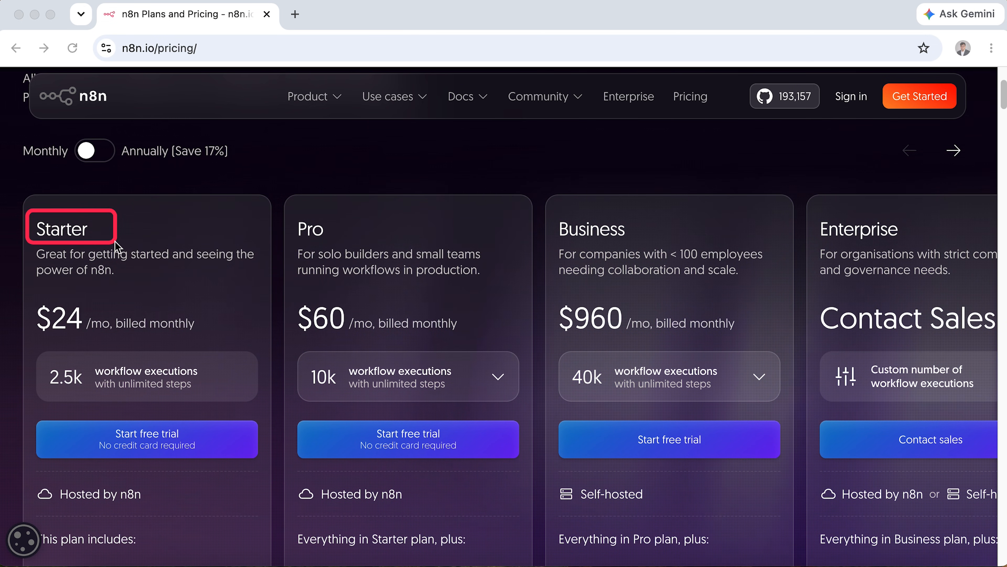
left_click(104, 152)
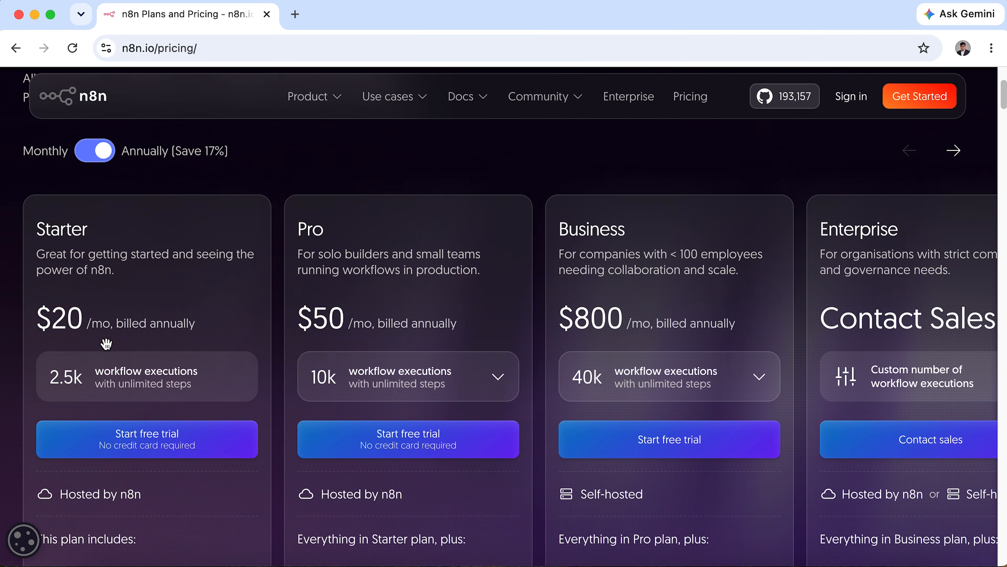
mouse_move(78, 355)
left_mouse_down()
mouse_move(108, 369)
mouse_move(227, 383)
left_mouse_up()
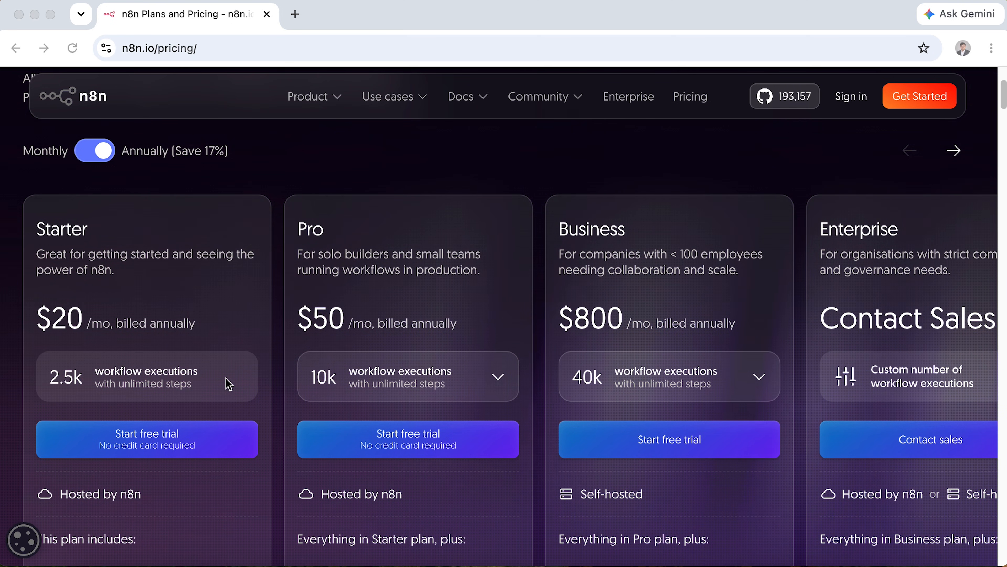
key("Escape")
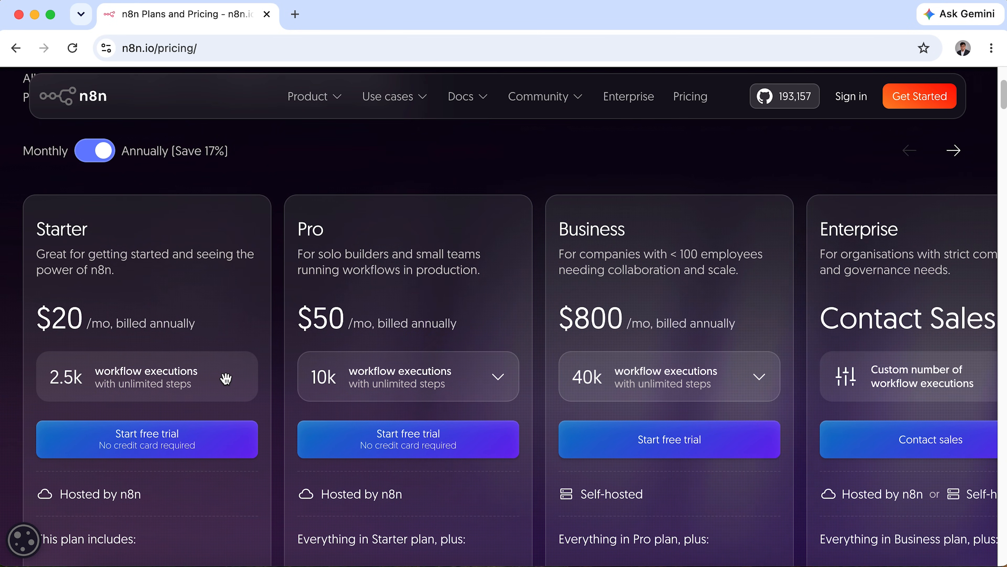
Scroll through the pricing page to review the plan details.
scroll(226, 378, "down", 15)
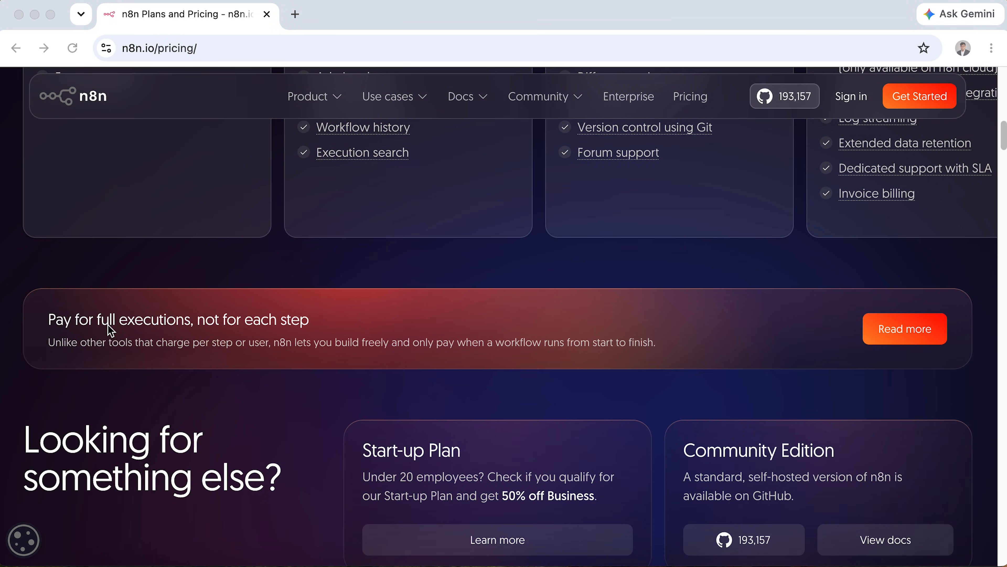
mouse_move(37, 305)
left_mouse_down()
mouse_move(115, 332)
mouse_move(349, 339)
left_mouse_up()
scroll(668, 401, "down", 5)
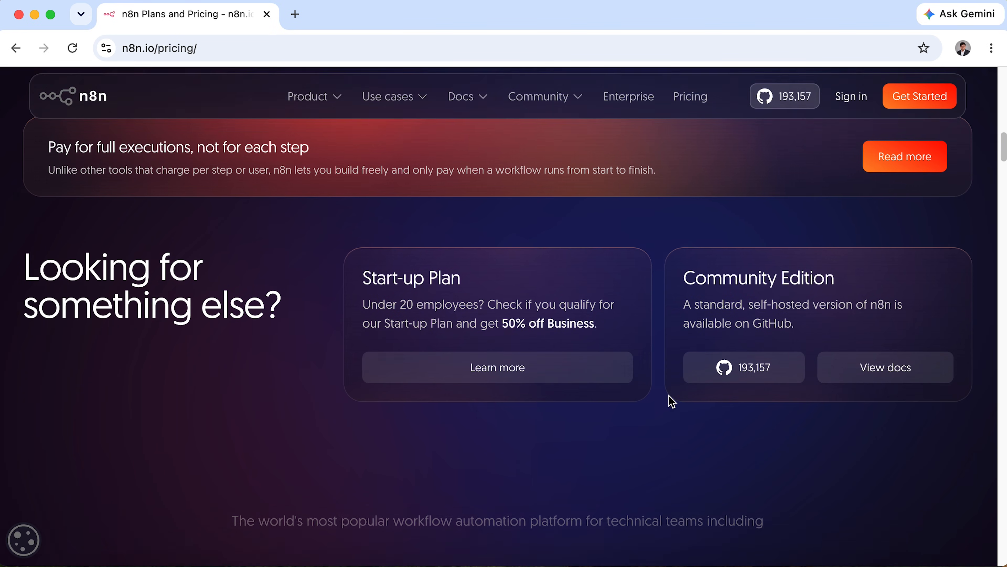
mouse_move(653, 206)
left_mouse_down()
mouse_move(893, 375)
mouse_move(982, 387)
left_mouse_up()
left_click_drag(682, 271, 921, 309)
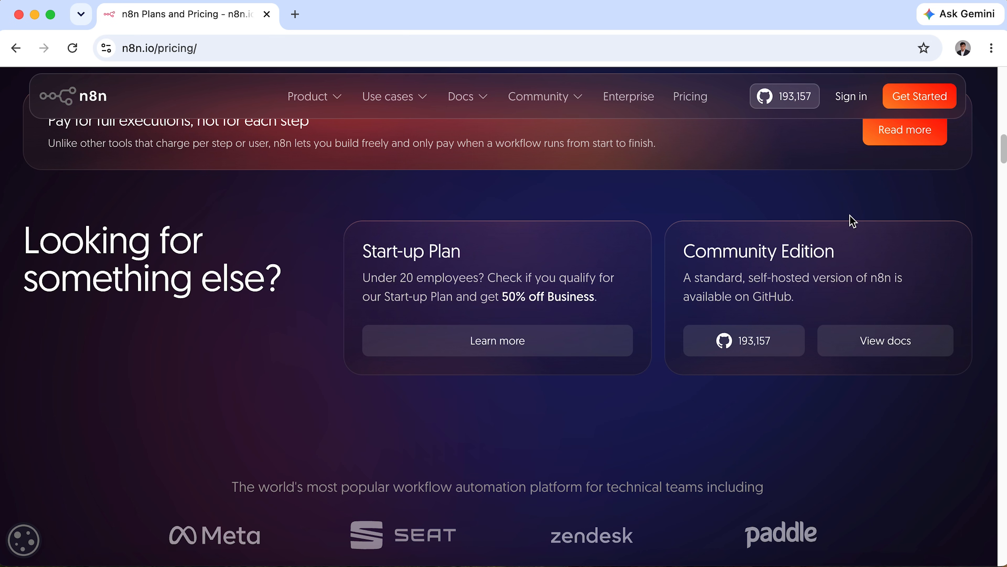
scroll(823, 212, "up", 15)
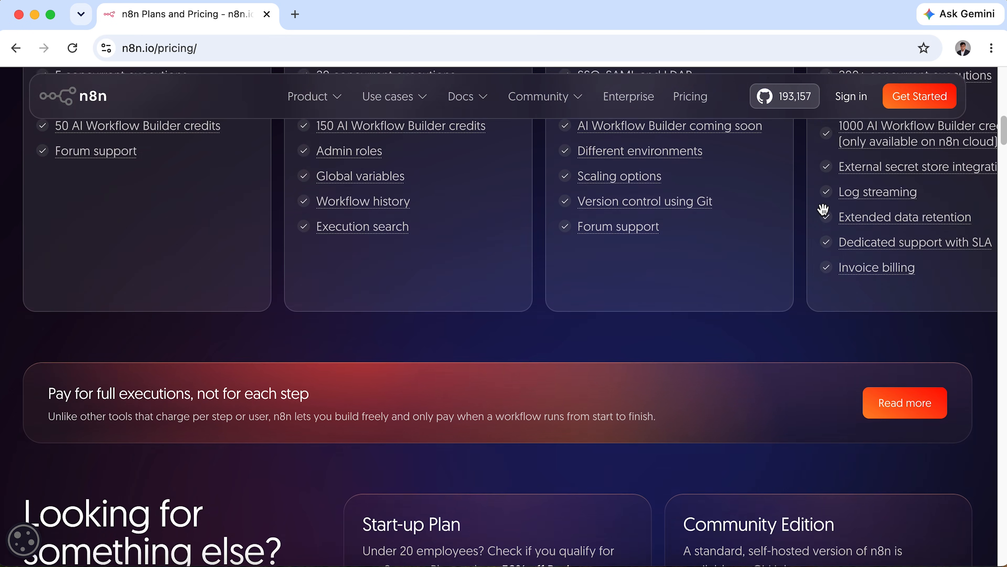
scroll(823, 209, "up", 5)
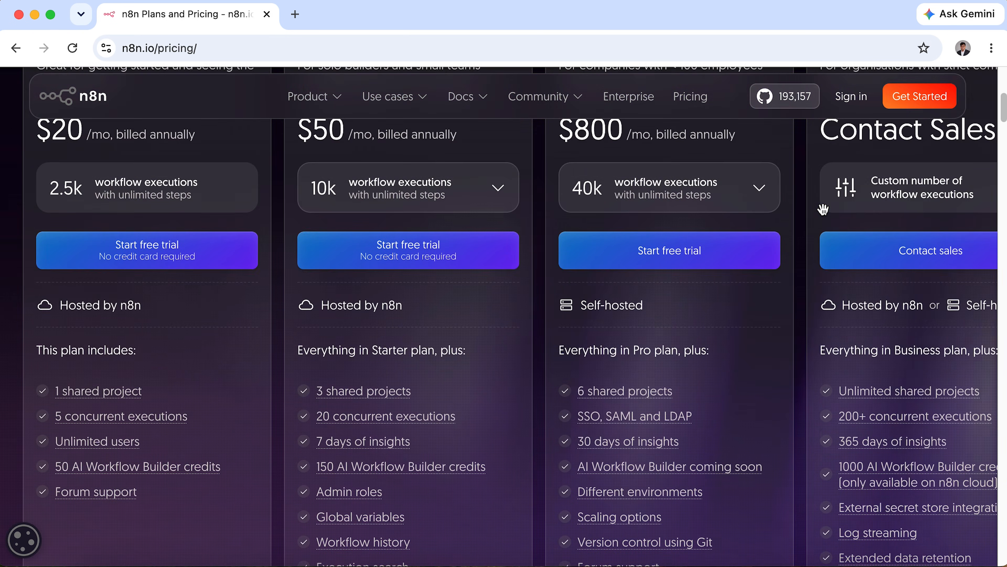
scroll(666, 95, "up", 2)
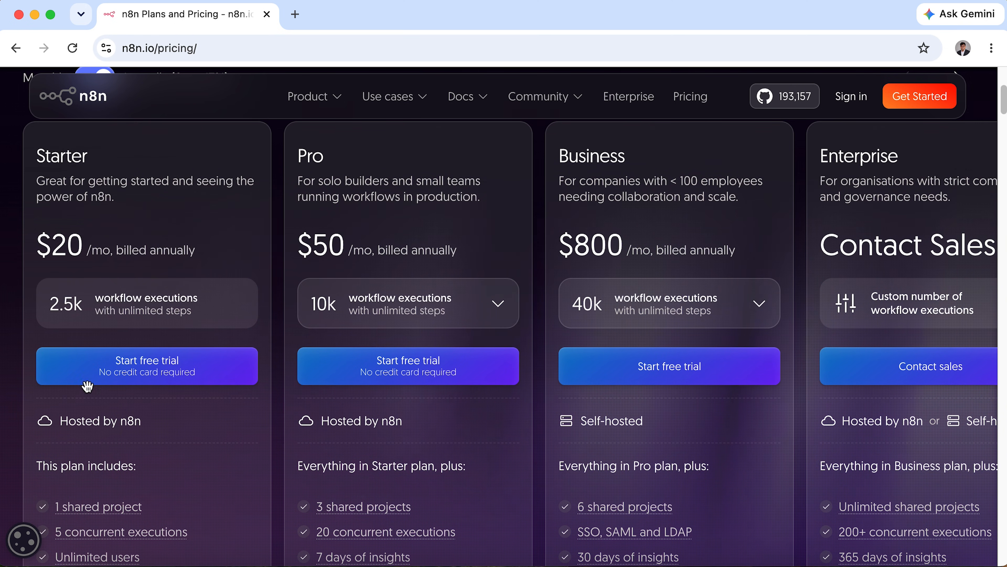
key("super+Tab")
left_click_drag(16, 340, 282, 393)
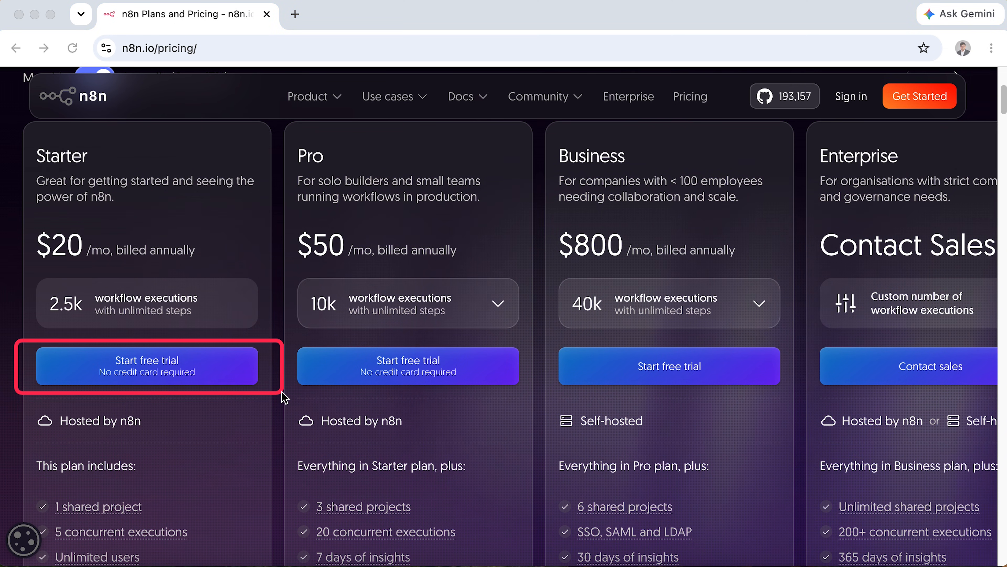
key("Escape")
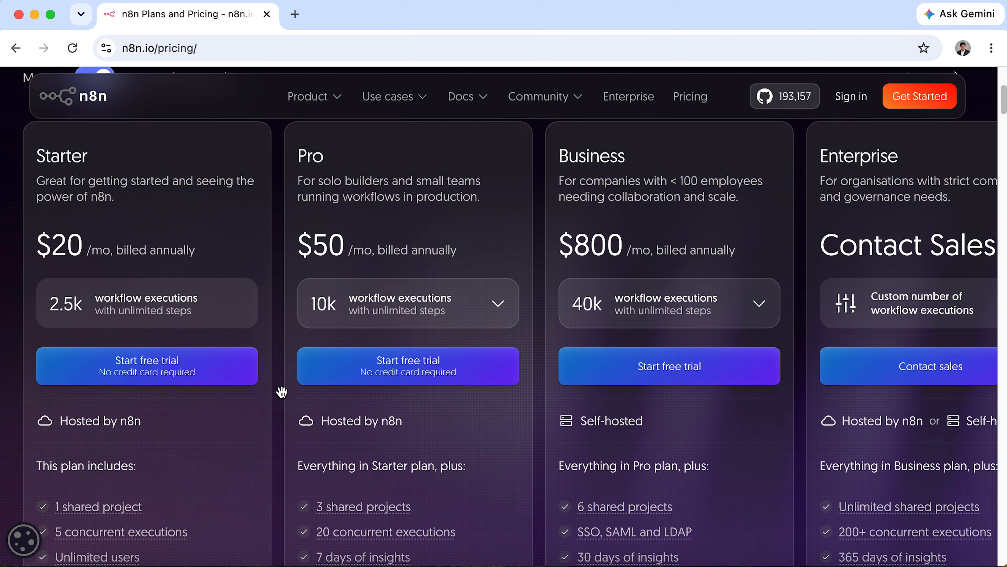
Start a Starter free trial and submit the saved email to request a verification code.
left_click(149, 381)
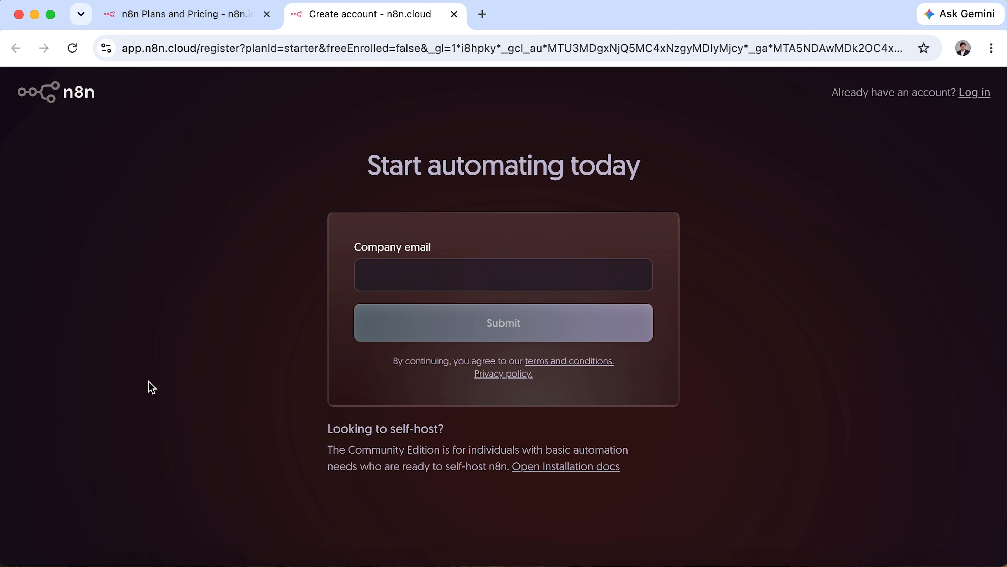
left_click(494, 270)
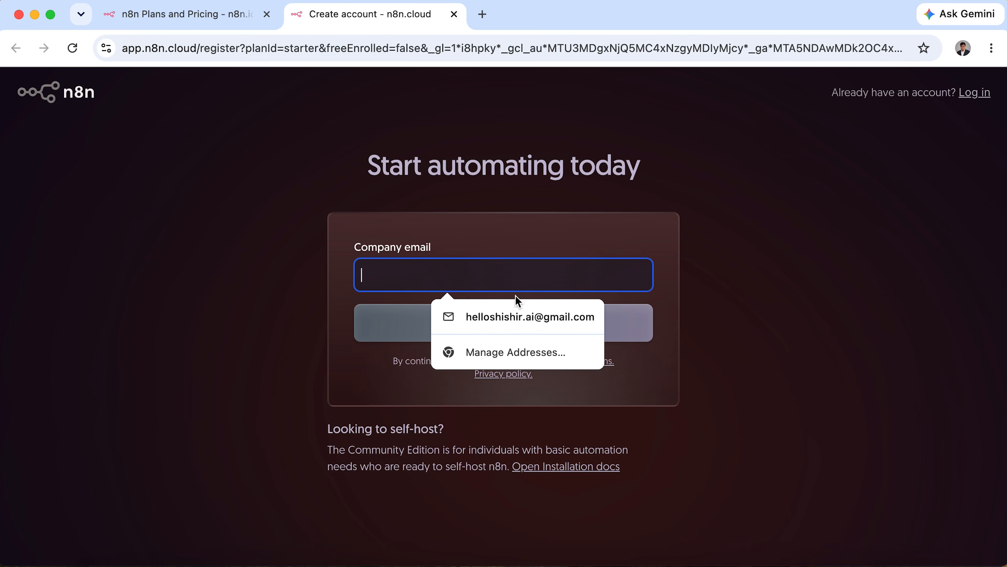
left_click(503, 314)
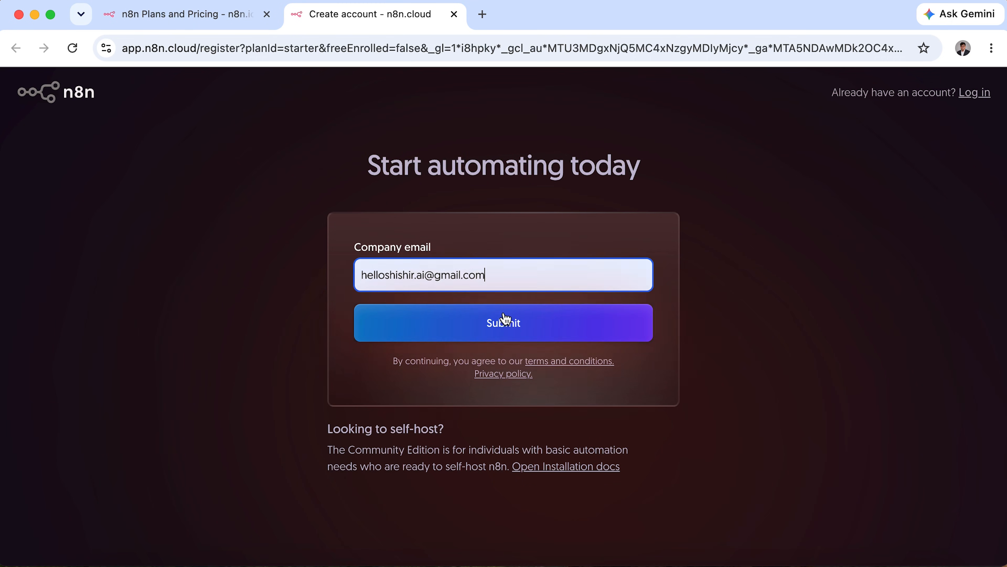
left_click(596, 331)
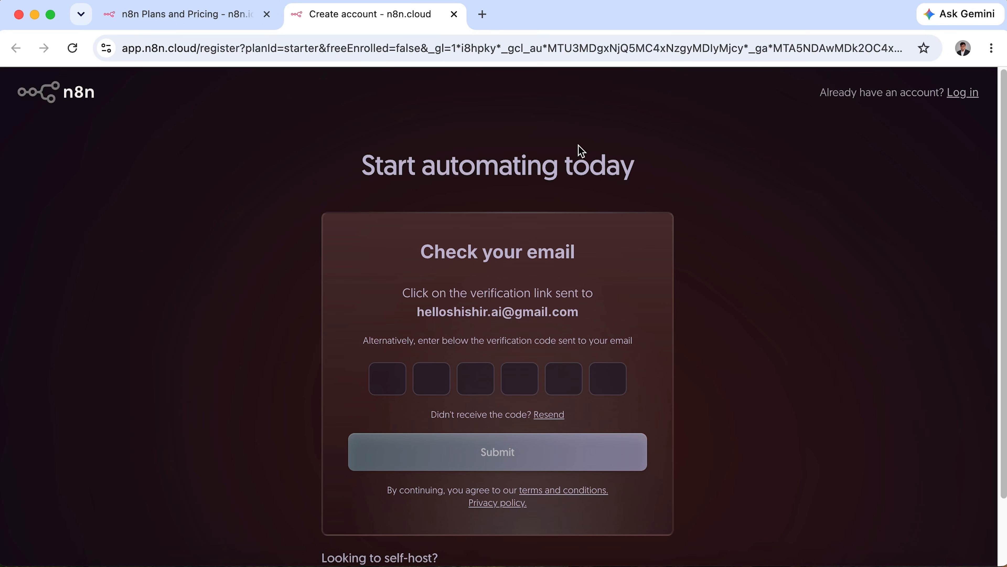
Copy the verification code from the n8n email in Gmail and submit it on the signup page.
left_click(482, 14)
type("gma")
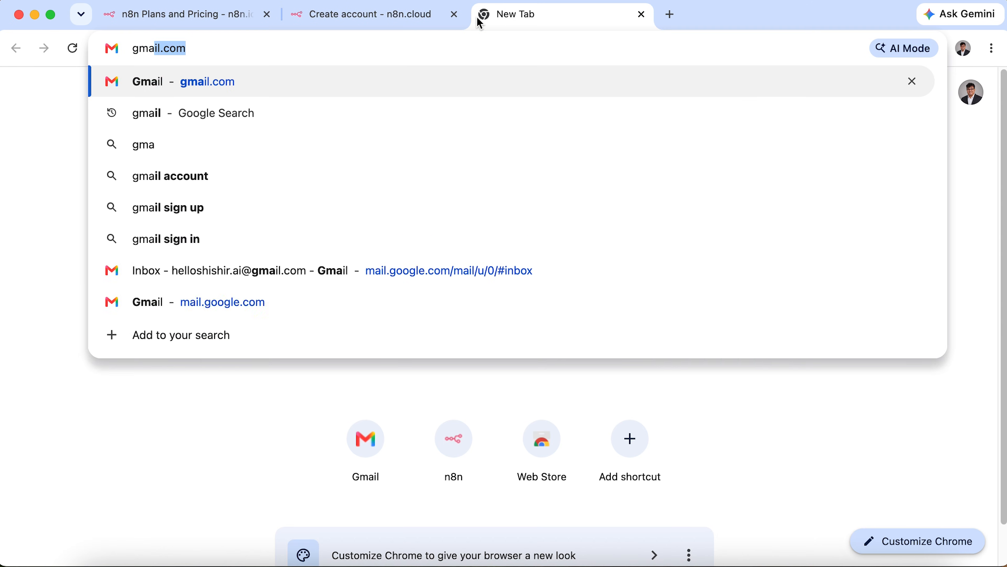
key("Return")
left_click(534, 218)
scroll(379, 456, "down", 3)
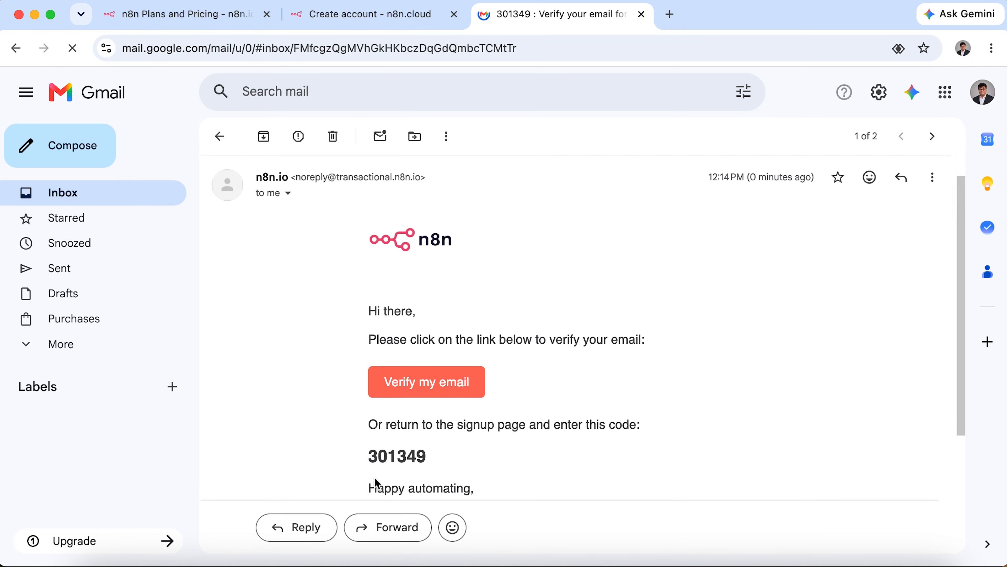
double_click(384, 412)
key("super+c")
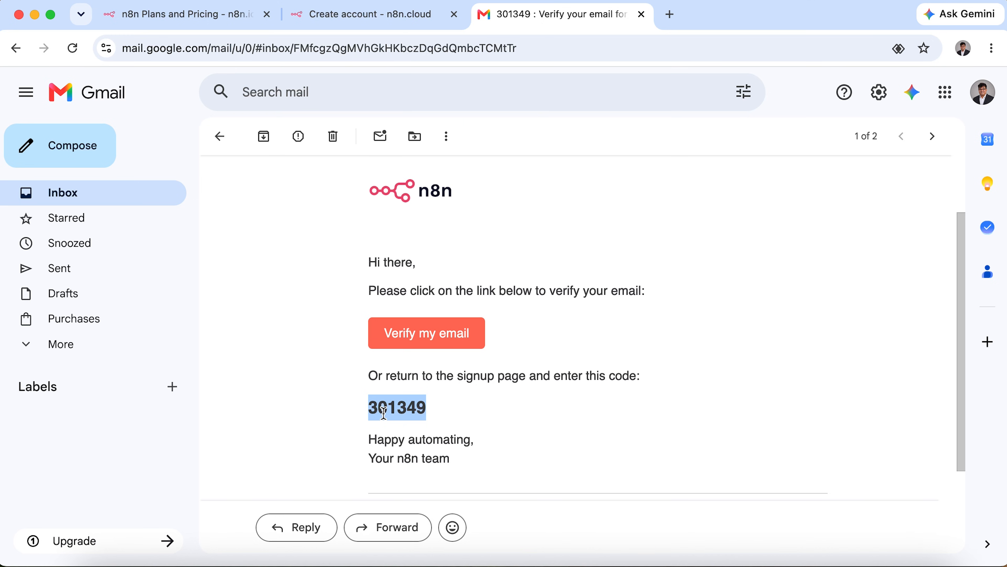
left_click(359, 16)
left_click(398, 386)
key("super+v")
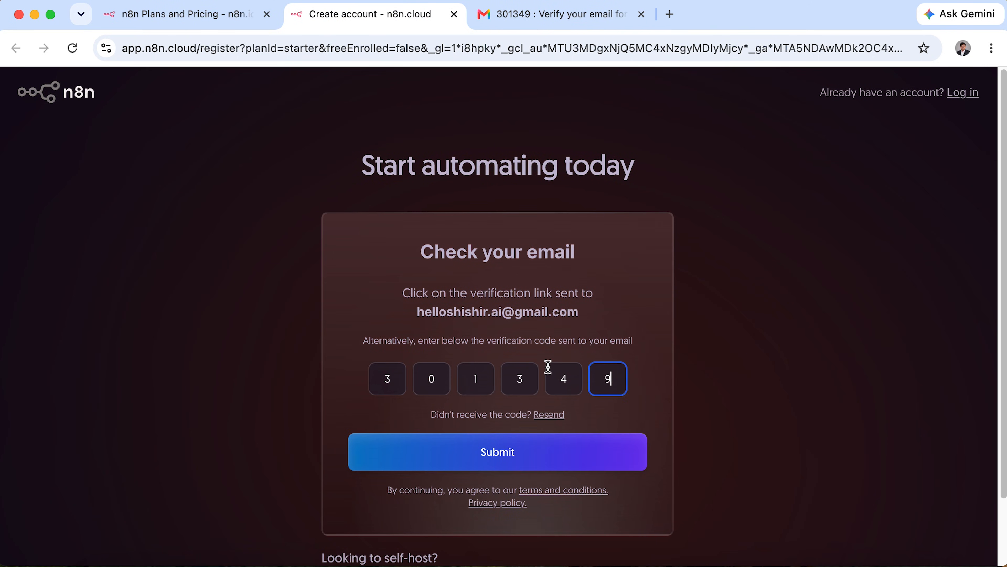
left_click(604, 459)
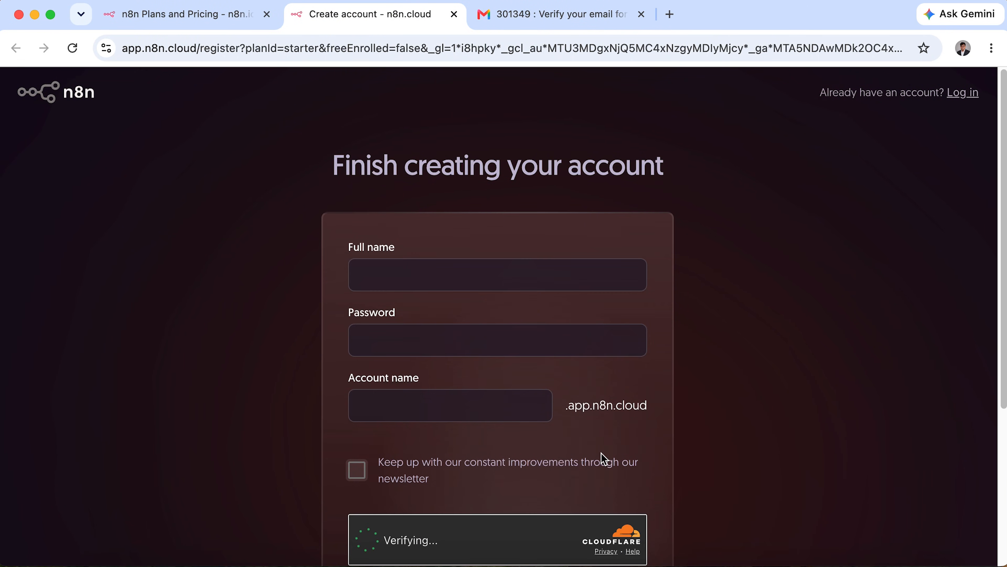
Fill in the full name, password and workspace account name, then start the 14-day trial.
left_click(553, 280)
type("Iftekhar Hossain Shishir")
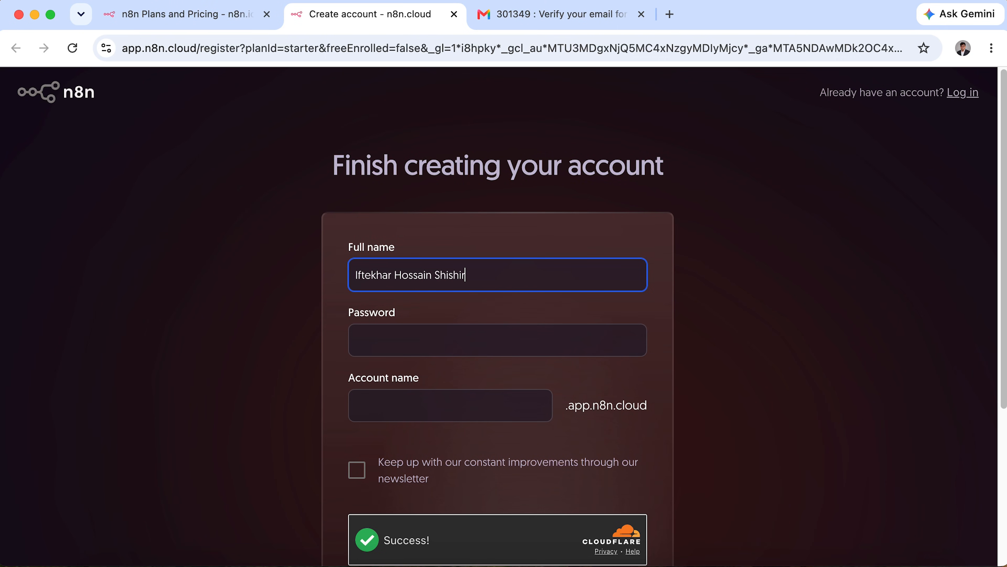
left_click(496, 349)
scroll(431, 331, "down", 2)
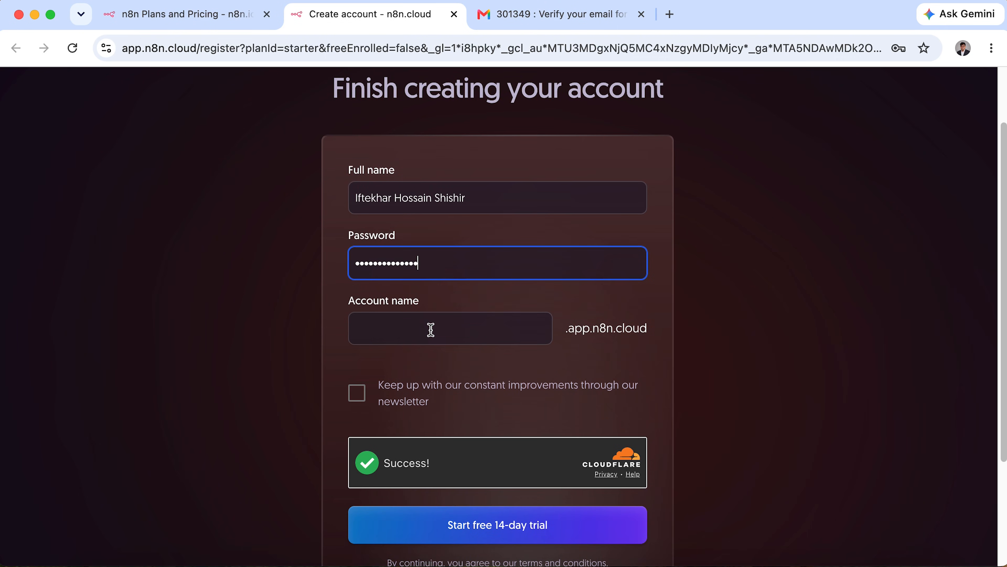
left_click(440, 331)
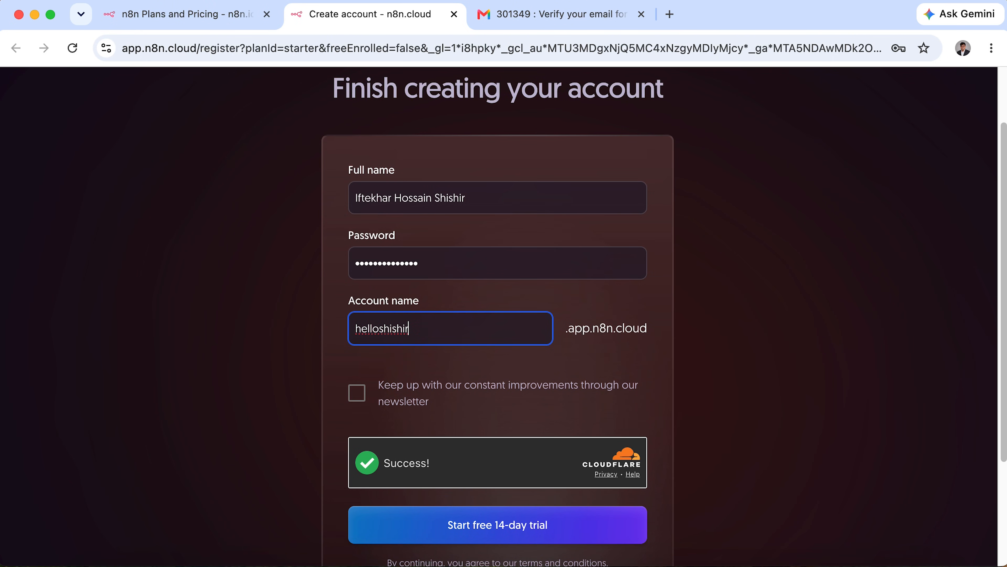
scroll(452, 393, "down", 3)
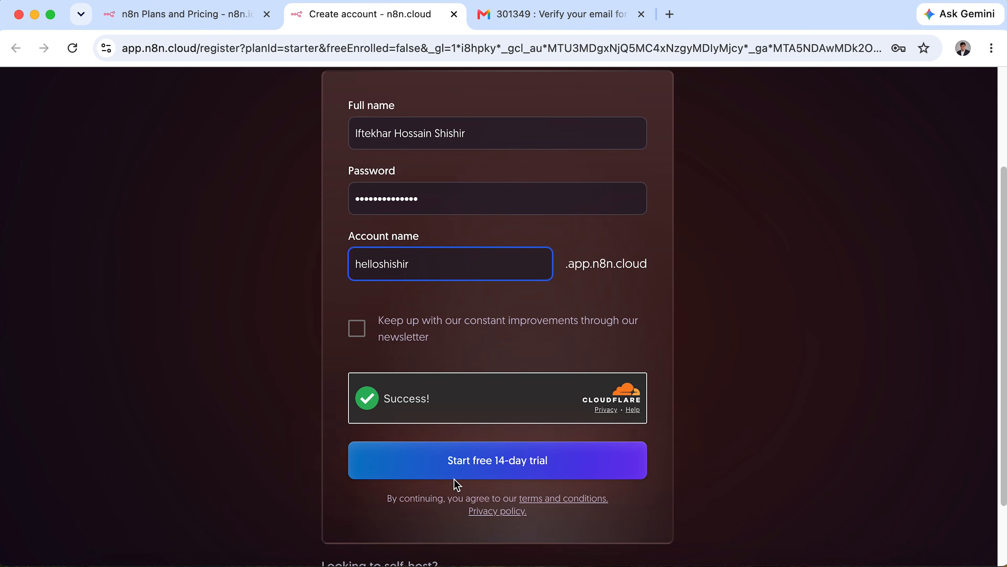
left_click(501, 469)
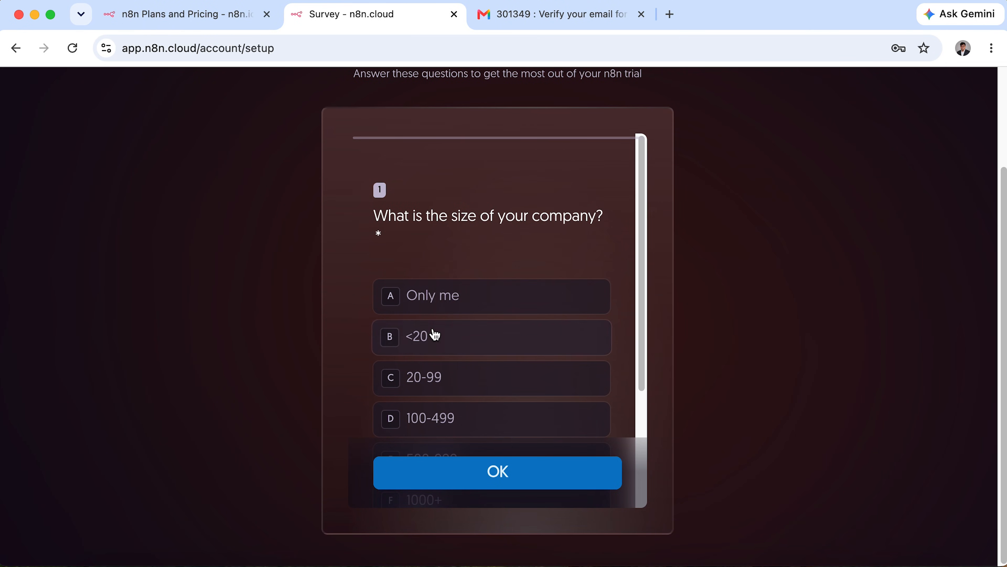
Answer the survey: company size Only me, knows what to automate, heard via Social.
left_click(476, 302)
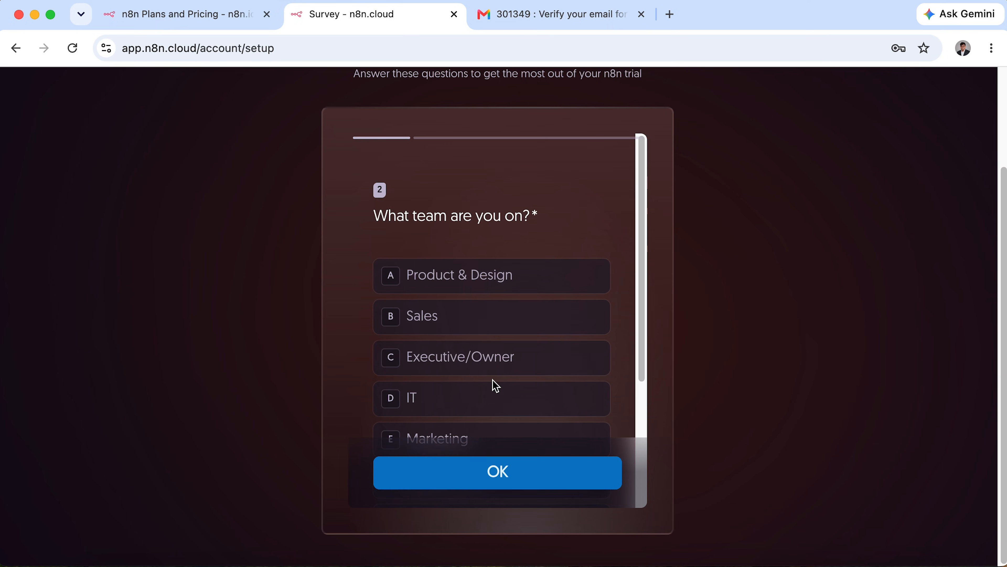
scroll(493, 385, "down", 3)
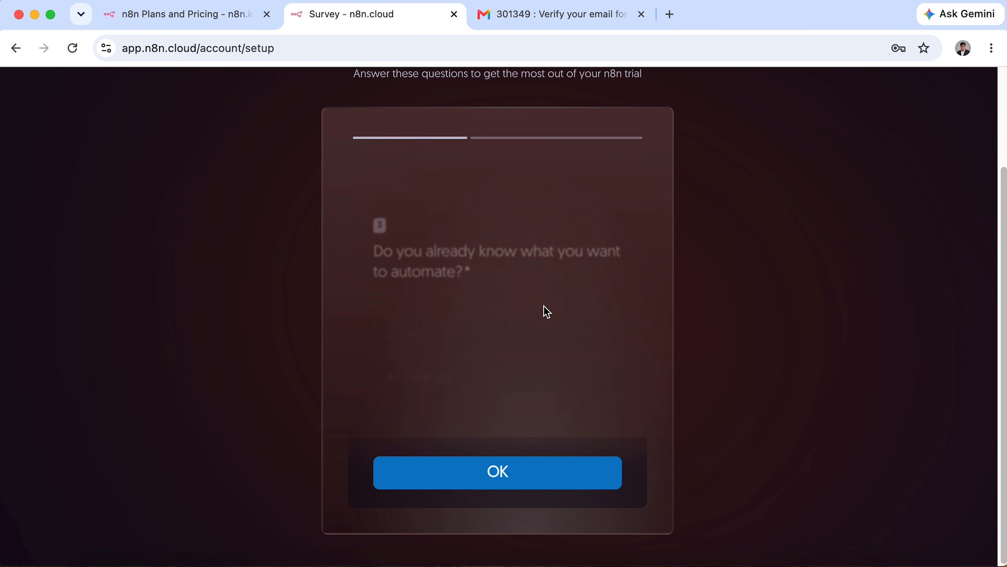
left_click(526, 316)
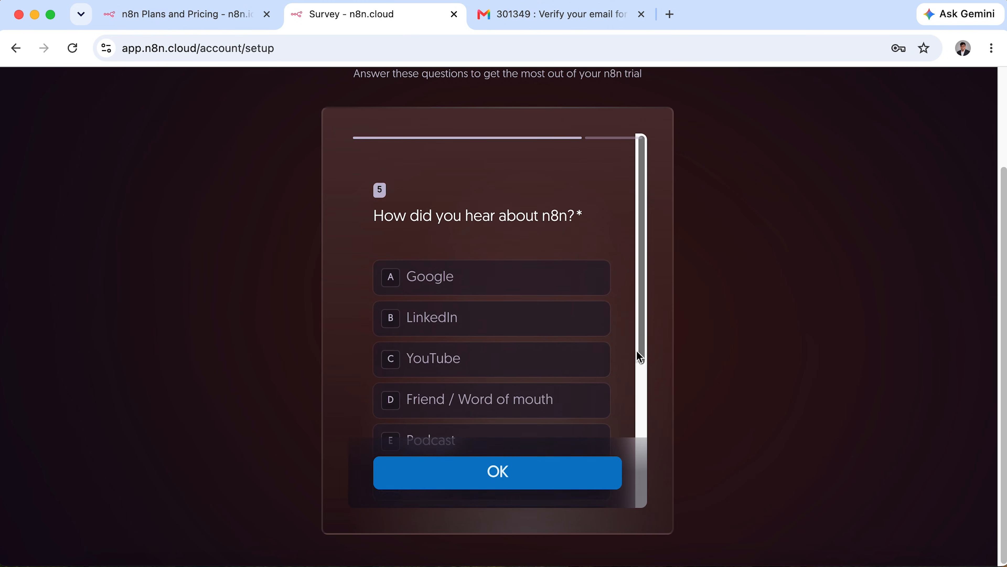
scroll(520, 349, "down", 3)
left_click(495, 404)
left_click(524, 473)
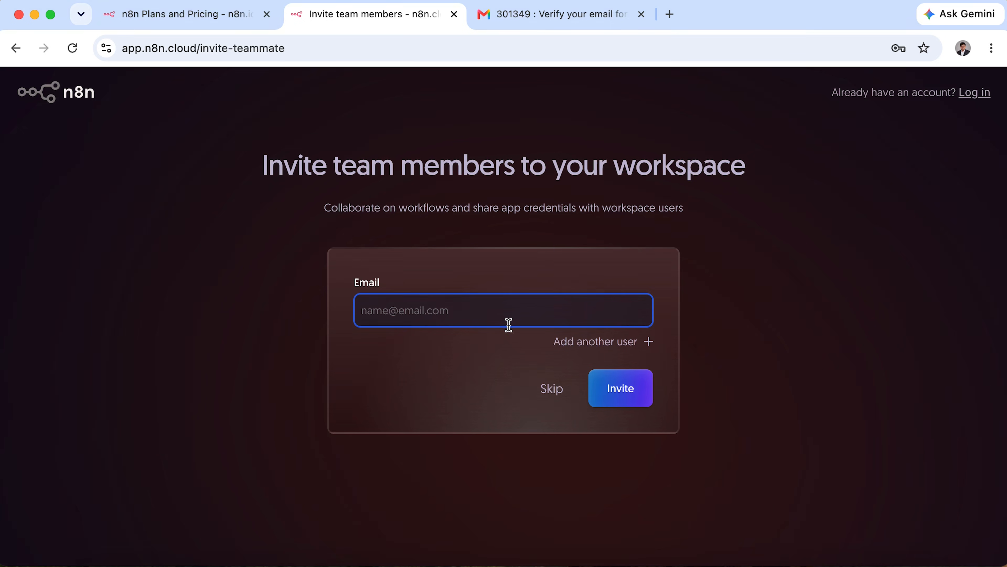
Skip inviting team members, review the workspace-ready page, and enter the new workspace.
left_click(555, 392)
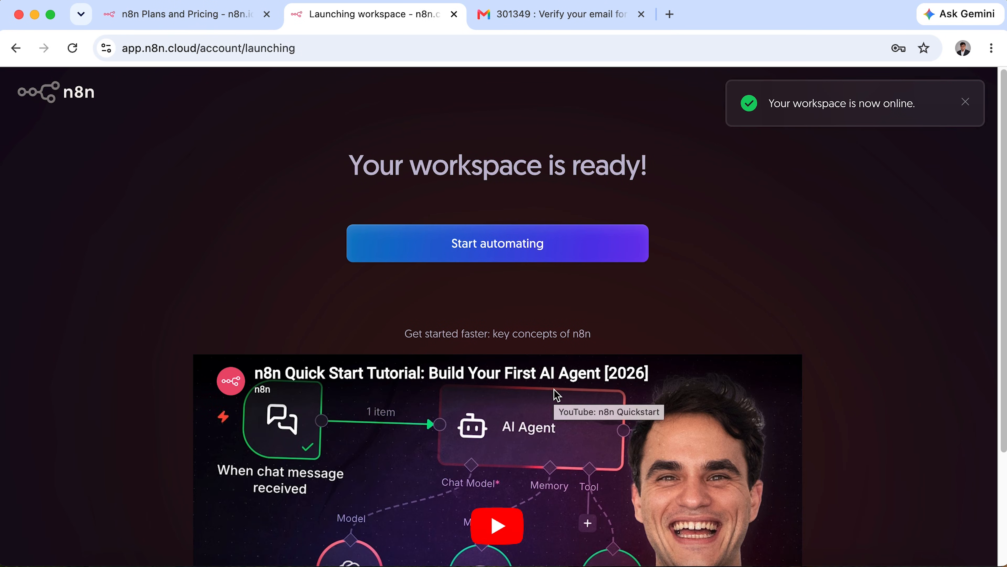
scroll(558, 395, "down", 4)
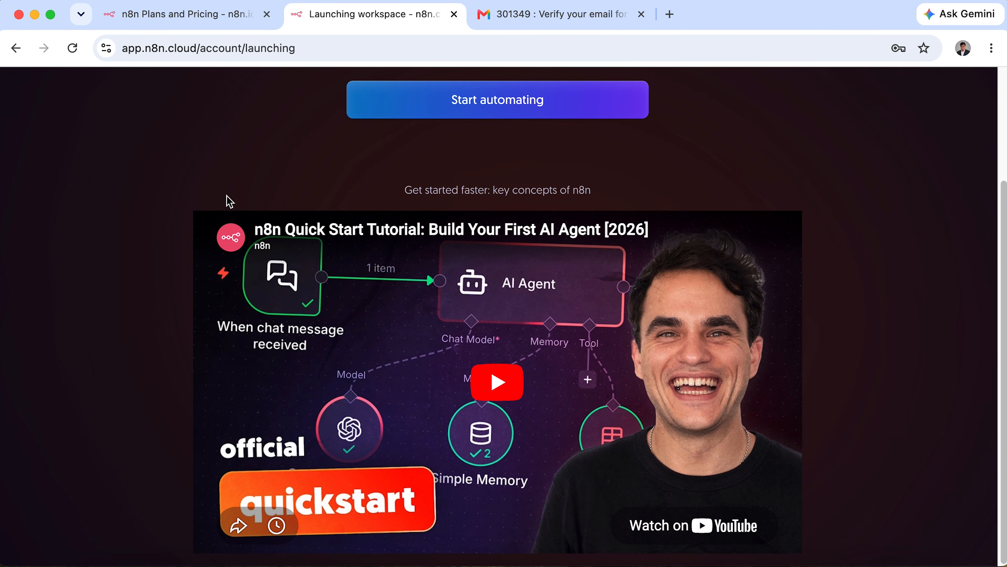
mouse_move(128, 194)
left_mouse_down()
mouse_move(823, 504)
mouse_move(909, 554)
left_mouse_up()
scroll(645, 467, "up", 3)
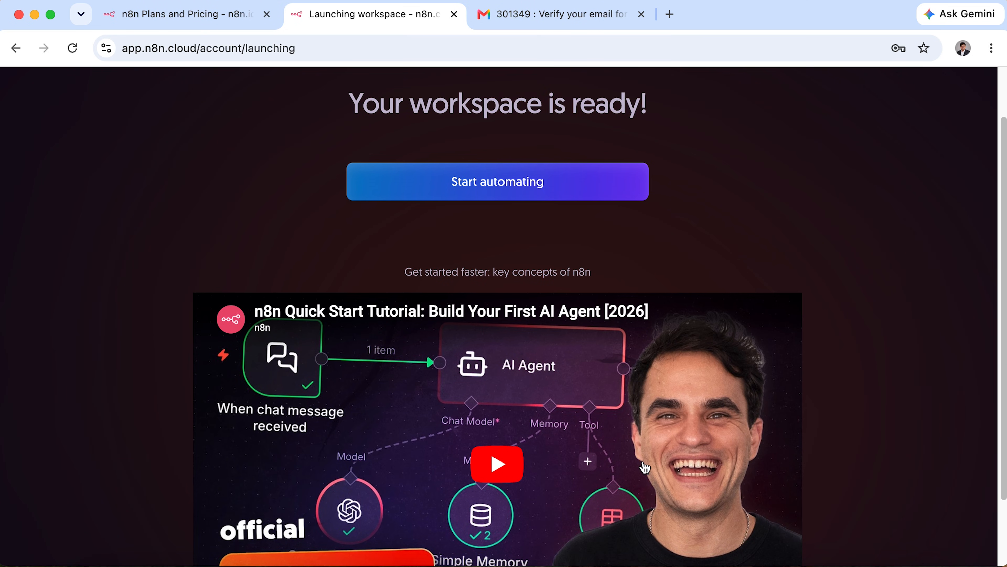
scroll(435, 229, "up", 2)
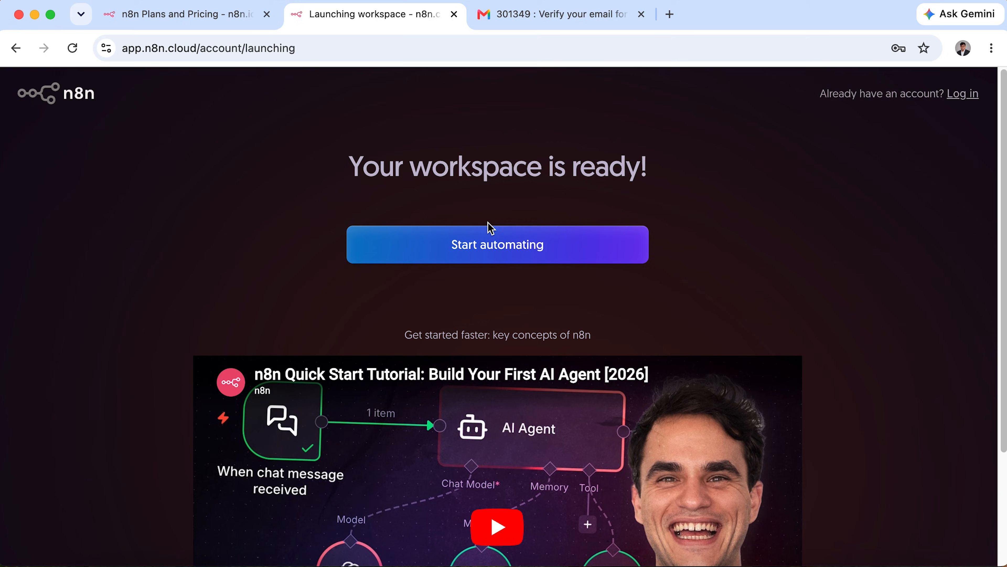
left_click(527, 256)
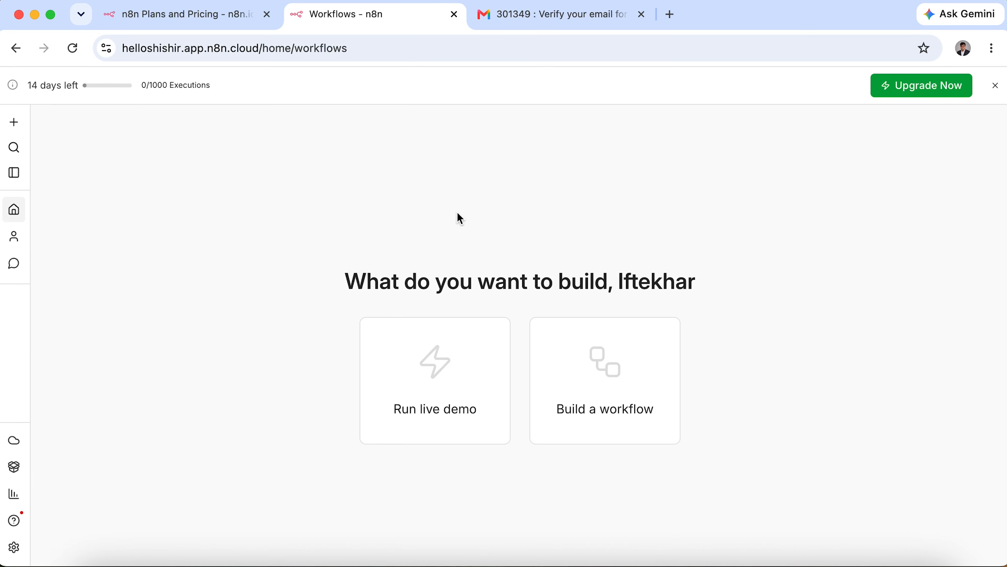
Expand the sidebar and view the choices for creating new items.
left_click_drag(31, 160, 91, 161)
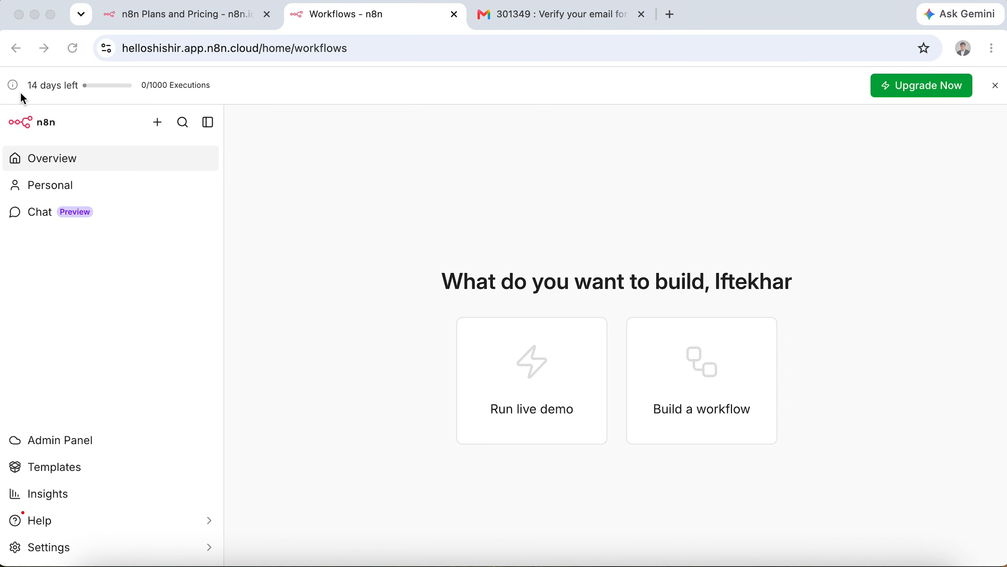
mouse_move(3, 98)
left_mouse_down()
mouse_move(220, 472)
mouse_move(234, 564)
left_mouse_up()
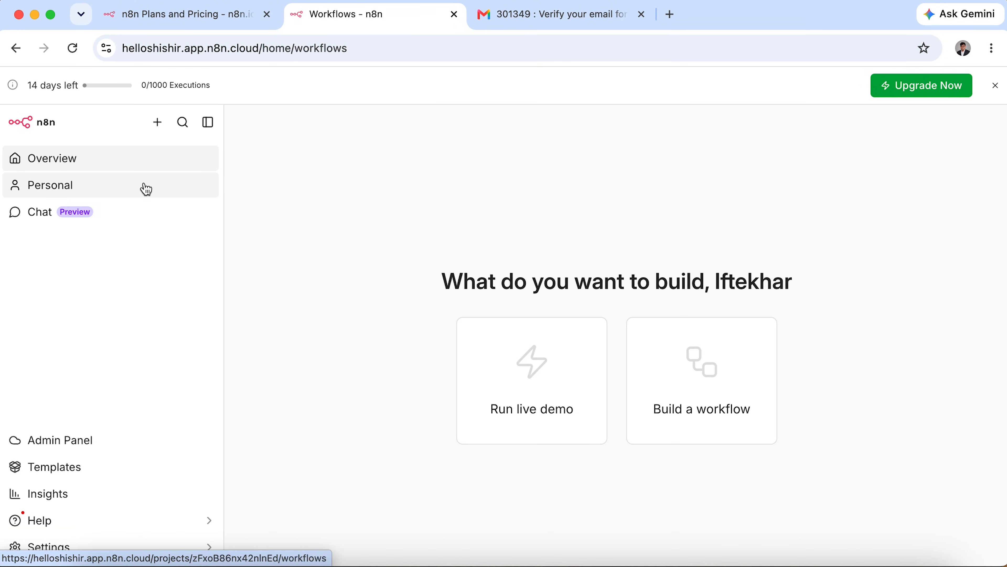
left_click(156, 124)
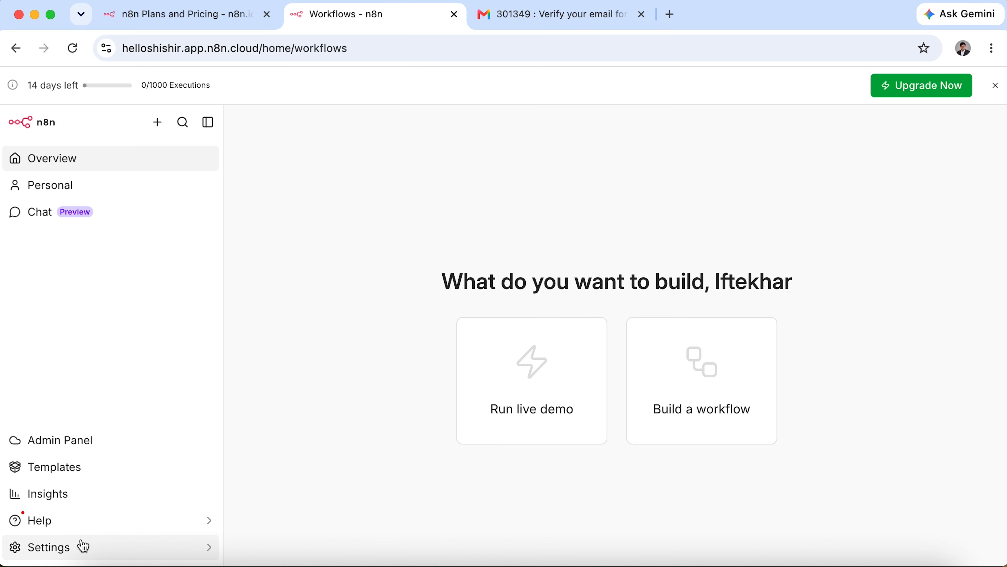
Switch the personal theme to Dark theme, save it, and return to the workflows overview.
left_click(101, 550)
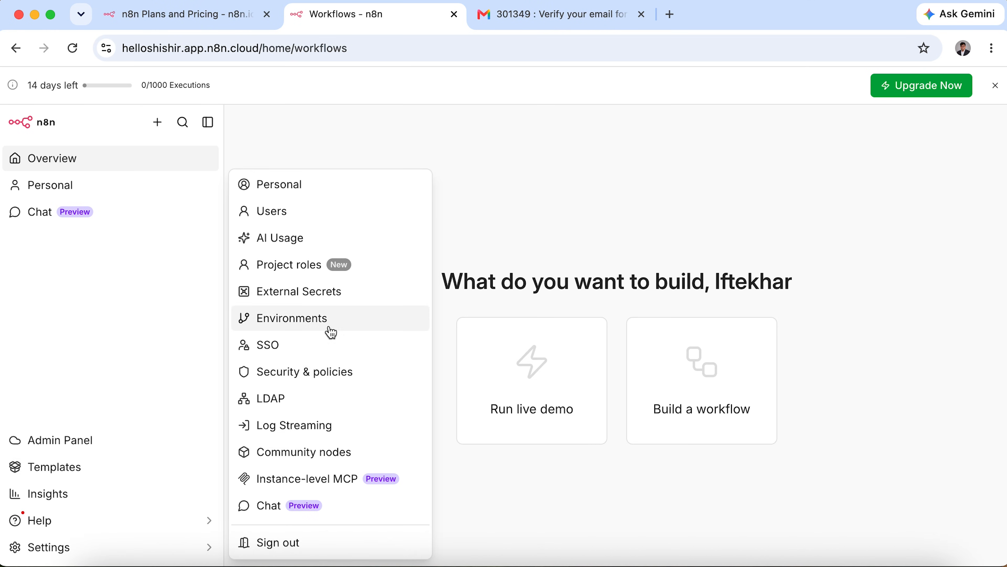
left_click(373, 189)
scroll(508, 491, "down", 5)
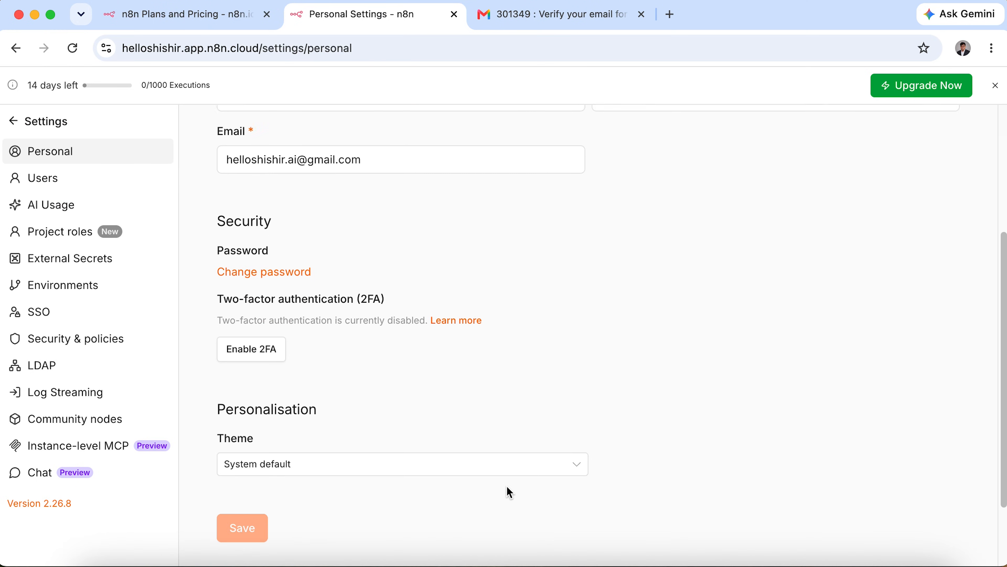
scroll(510, 492, "down", 2)
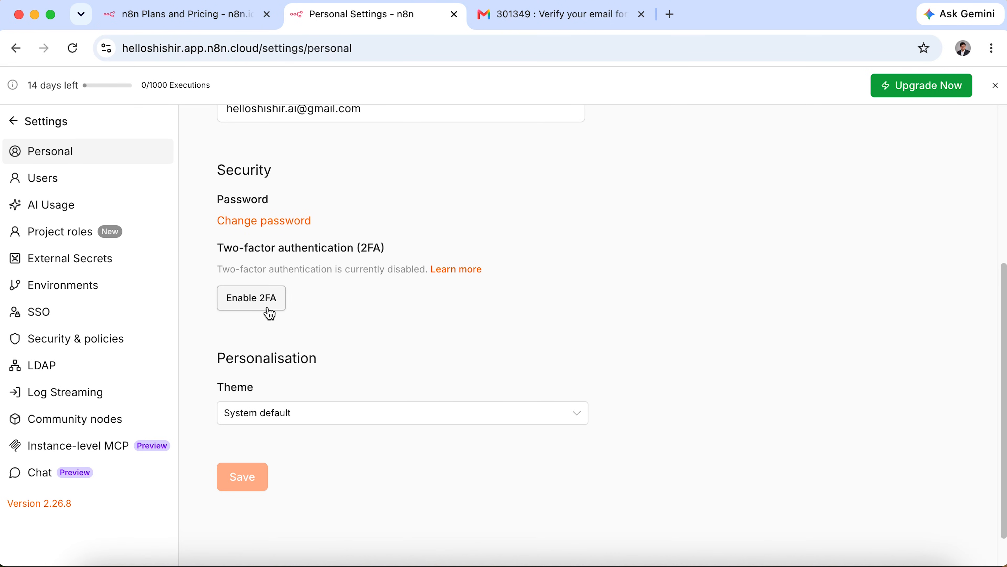
mouse_move(197, 342)
left_mouse_down()
mouse_move(254, 347)
mouse_move(372, 400)
mouse_move(380, 395)
left_mouse_up()
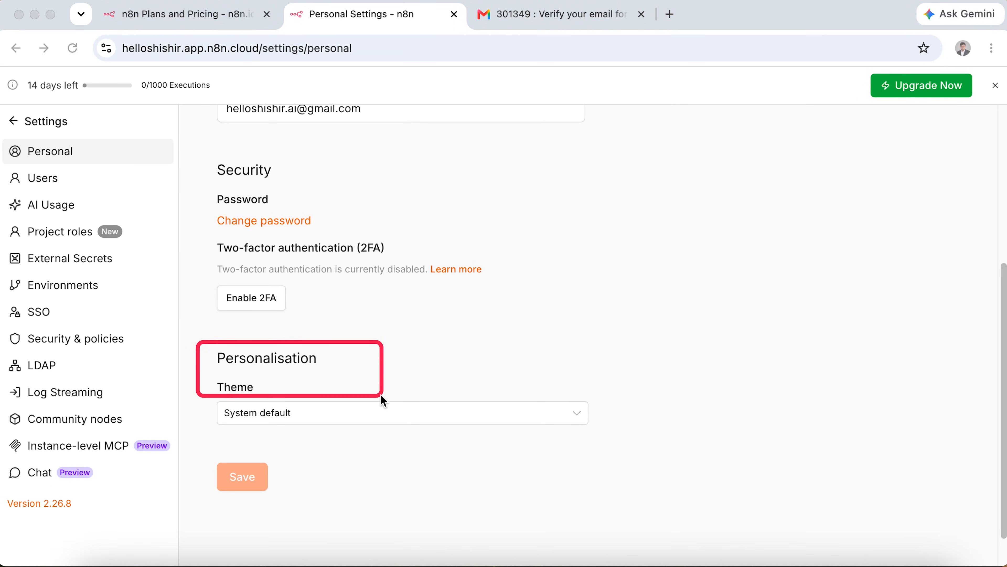
left_click(321, 511)
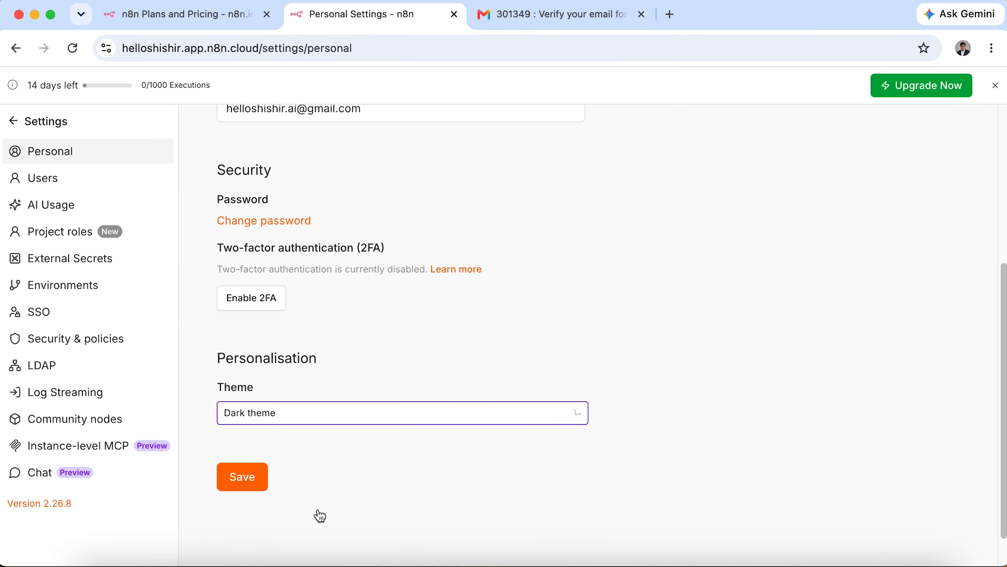
left_click(238, 482)
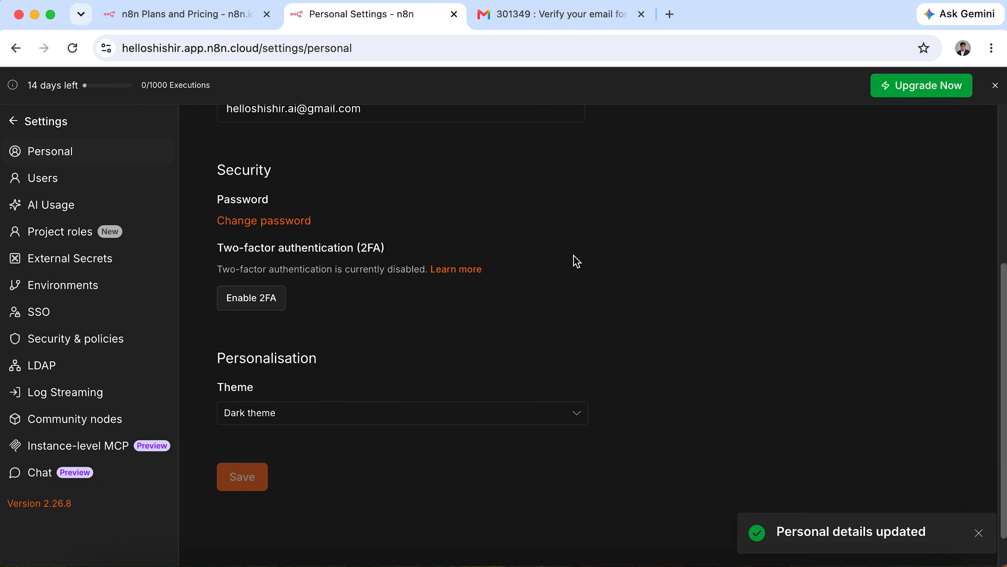
scroll(657, 261, "up", 6)
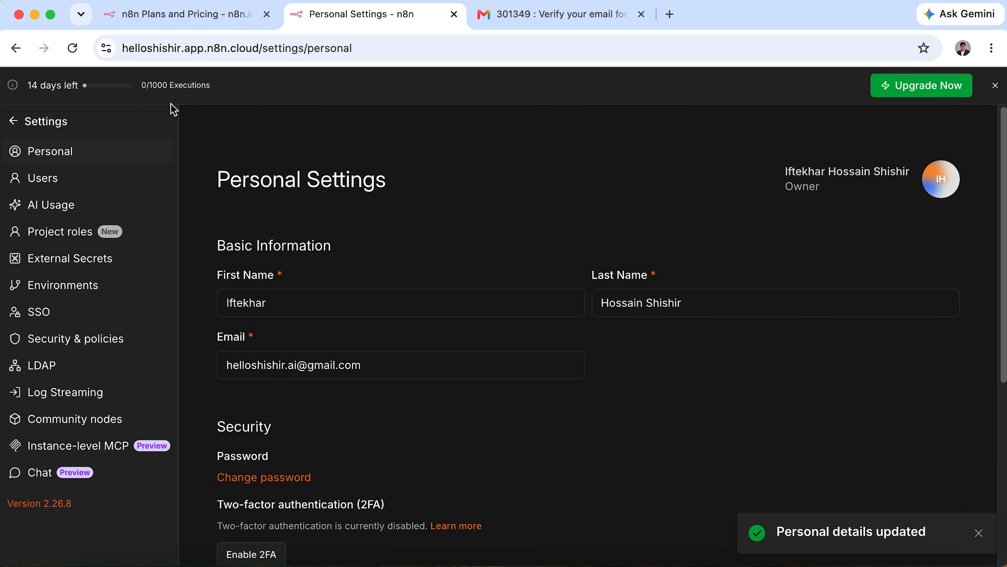
left_click(24, 123)
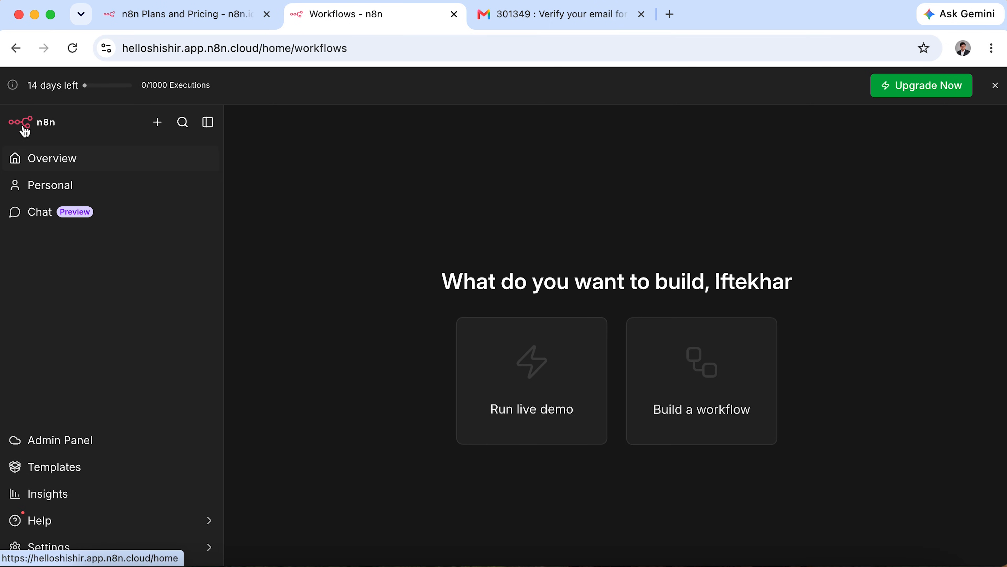
Browse the Personal project, return to Overview, and show the new workflow/credential/project menu.
mouse_move(5, 72)
left_mouse_down()
mouse_move(137, 105)
mouse_move(226, 103)
left_mouse_up()
key("Escape")
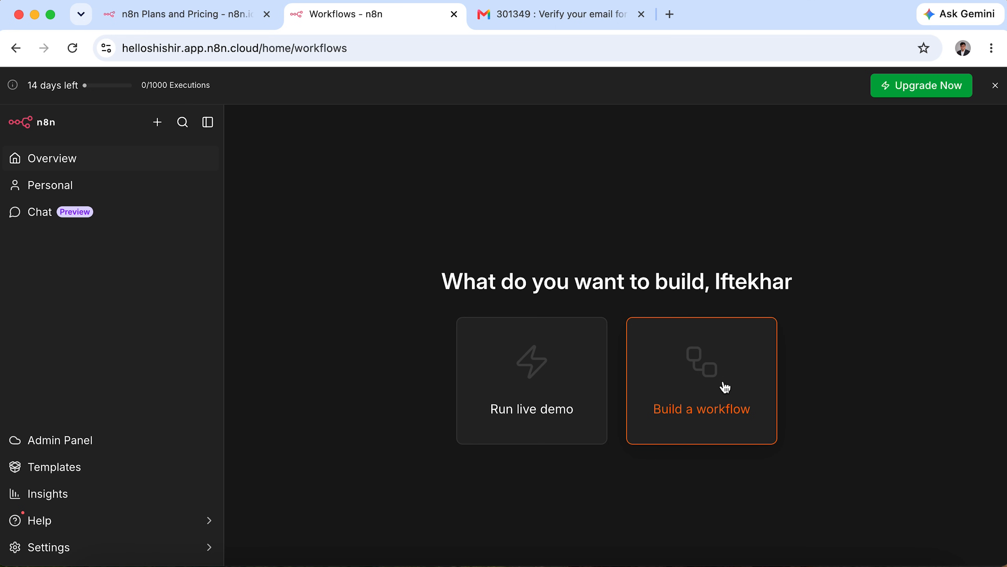
left_click(74, 191)
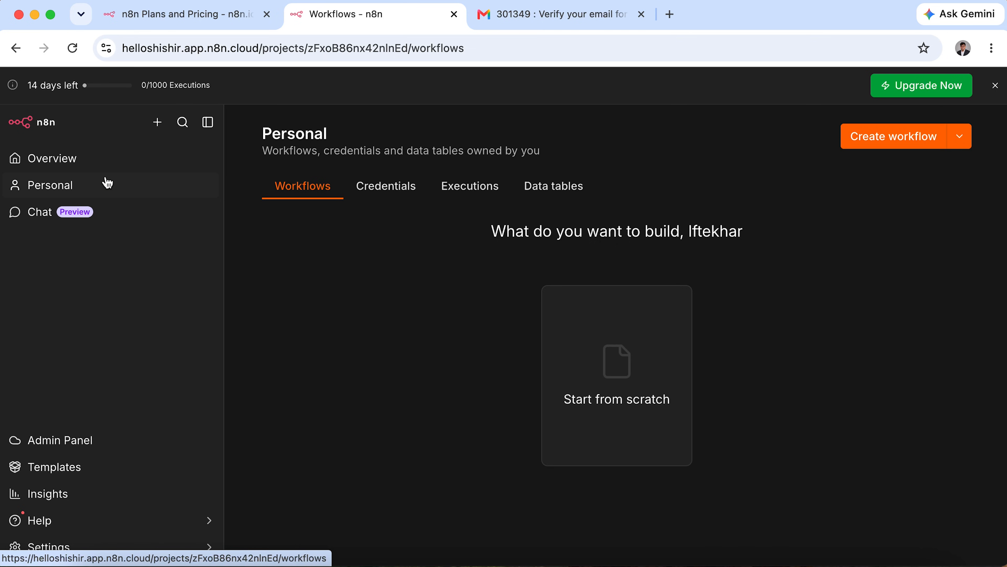
left_click(107, 162)
left_click(158, 123)
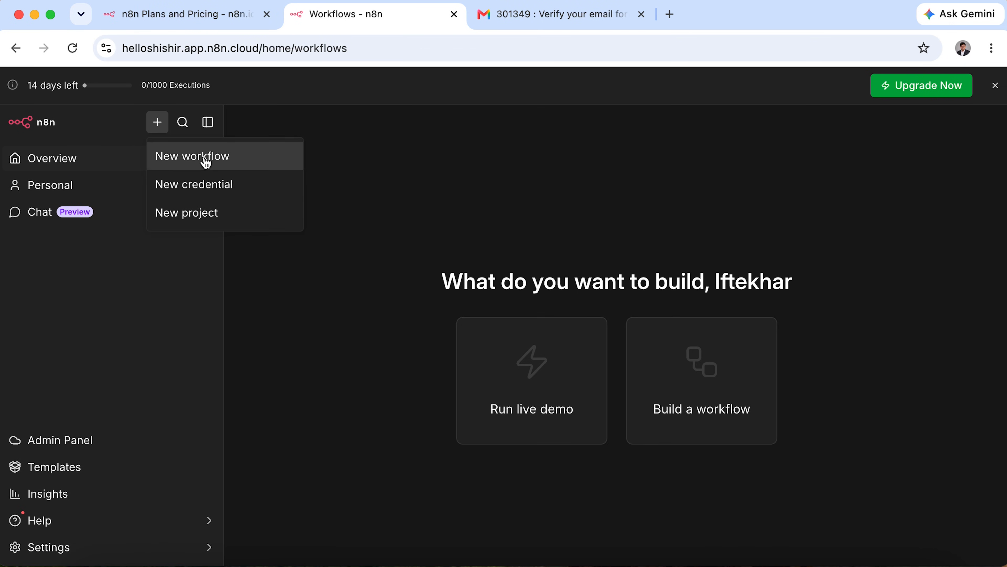
Create a project named 'n8n in 2hrs' and start a new workflow in it.
left_click(204, 224)
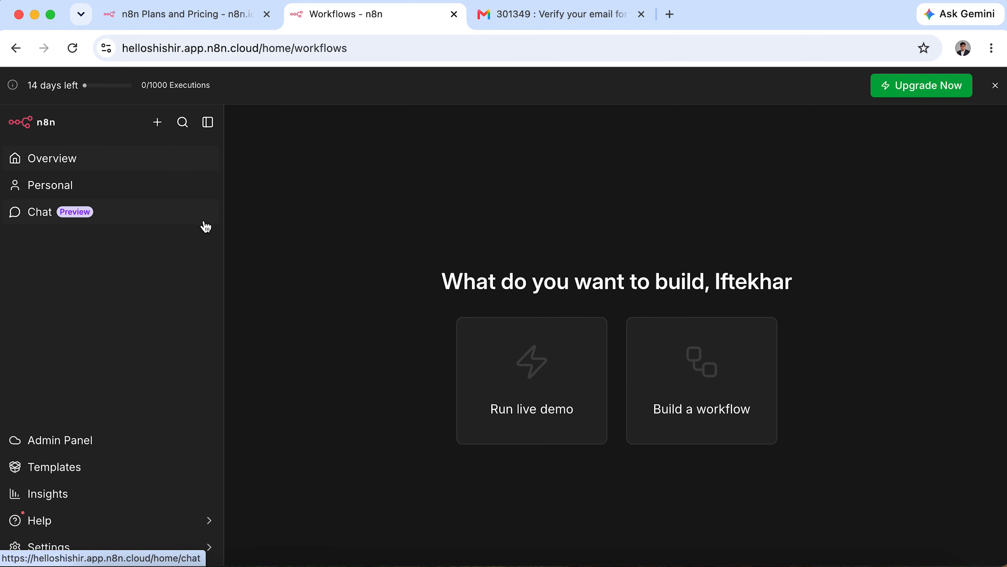
type("n")
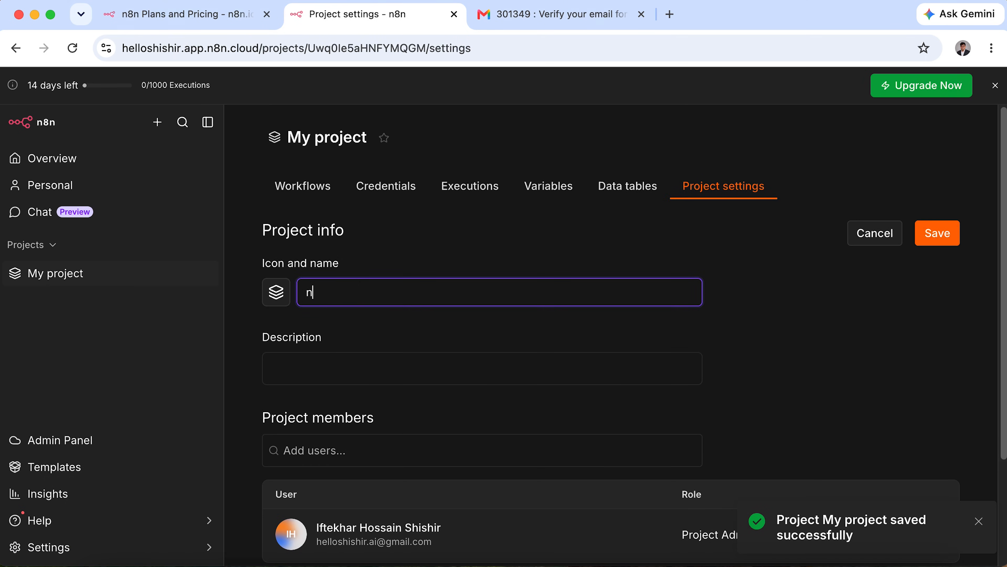
type("8n in 2")
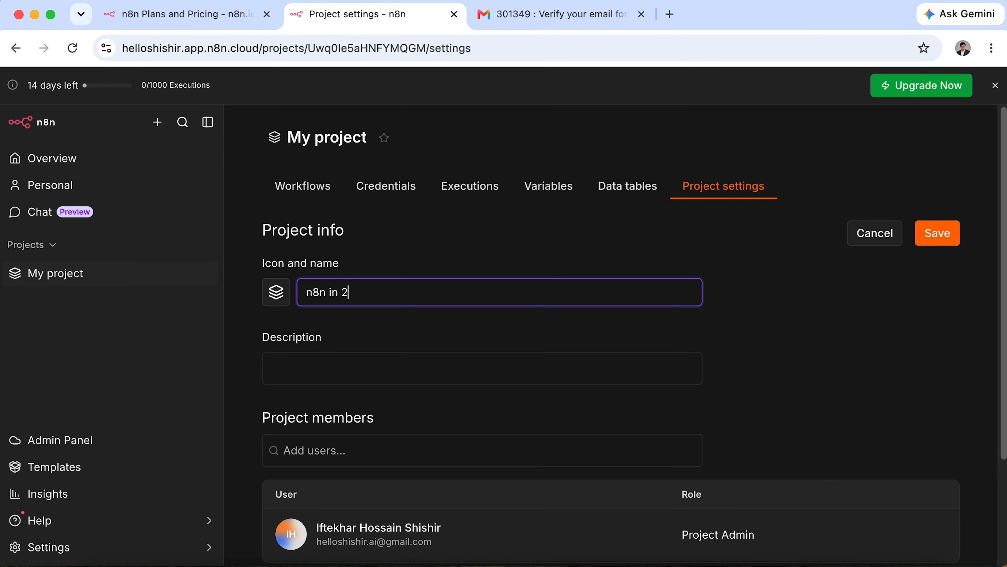
type("hrs")
key("Return")
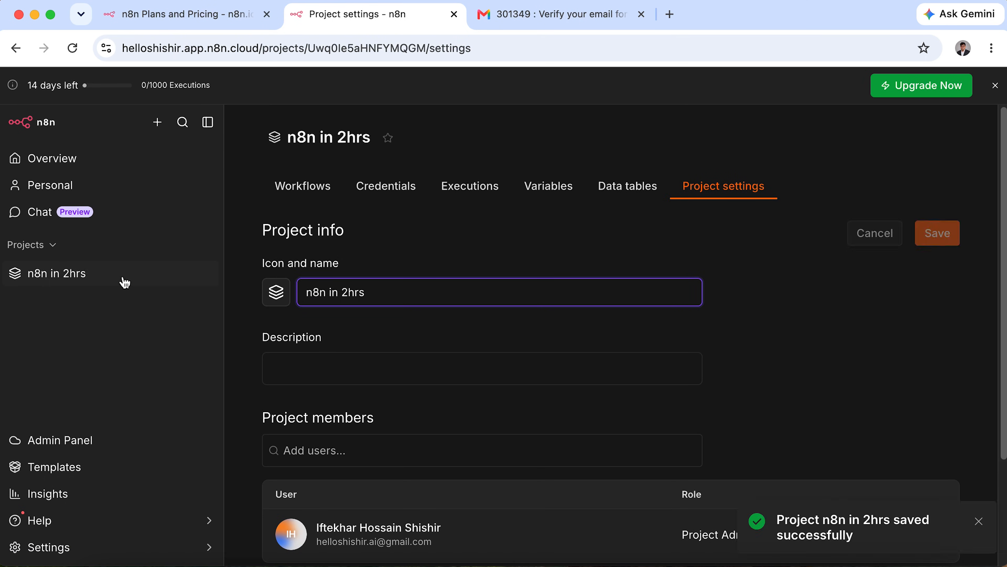
left_click(84, 273)
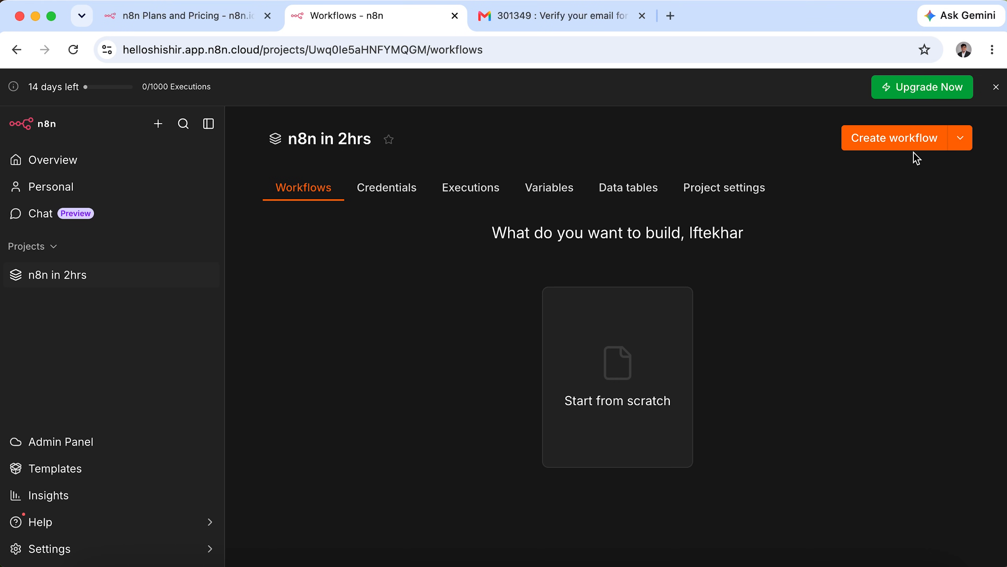
left_click(859, 139)
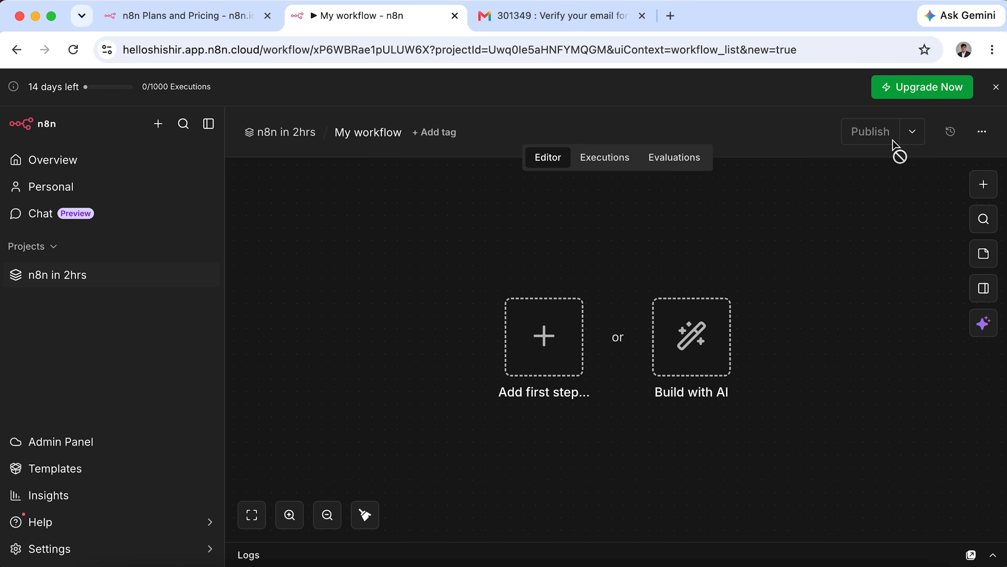
Collapse the sidebar, rename the workflow to 'Workflow 1', and bring up the trigger choices.
left_click(209, 125)
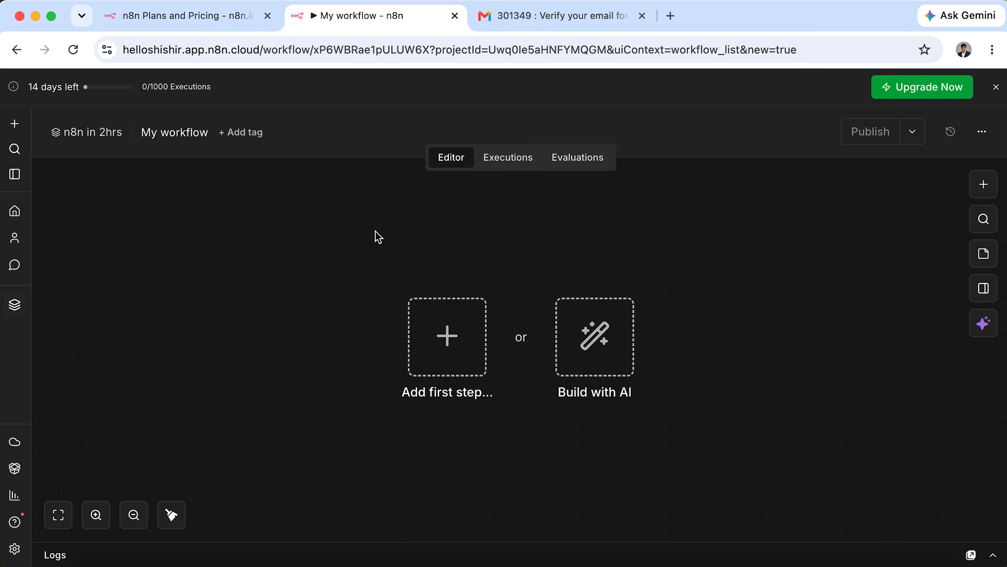
left_click(168, 127)
type("Workflow 1")
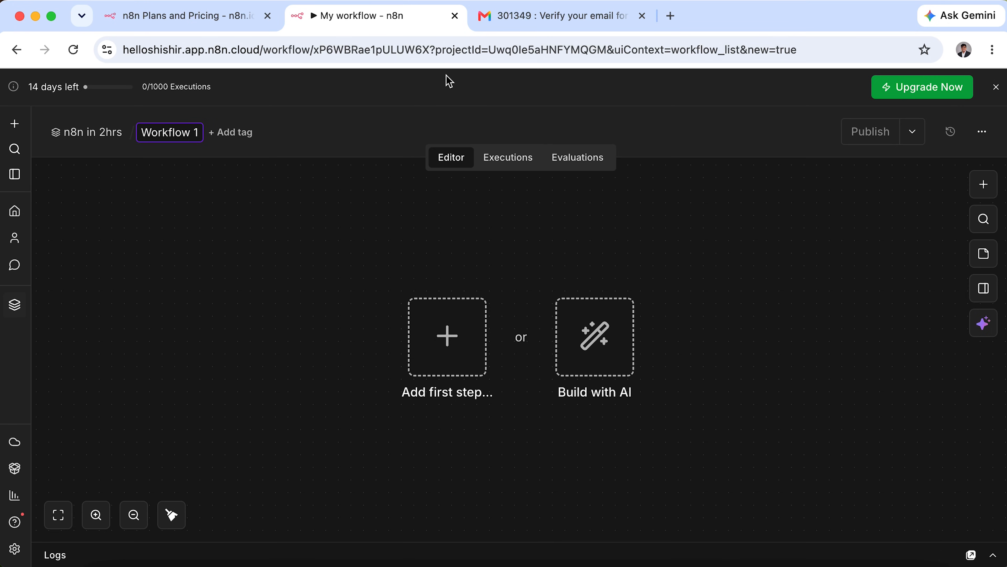
key("Return")
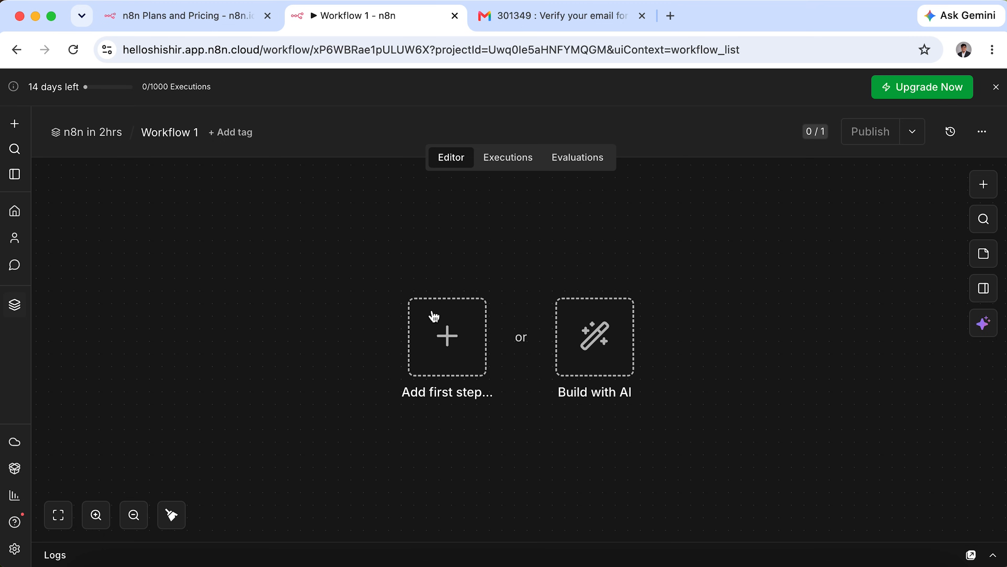
left_click(462, 342)
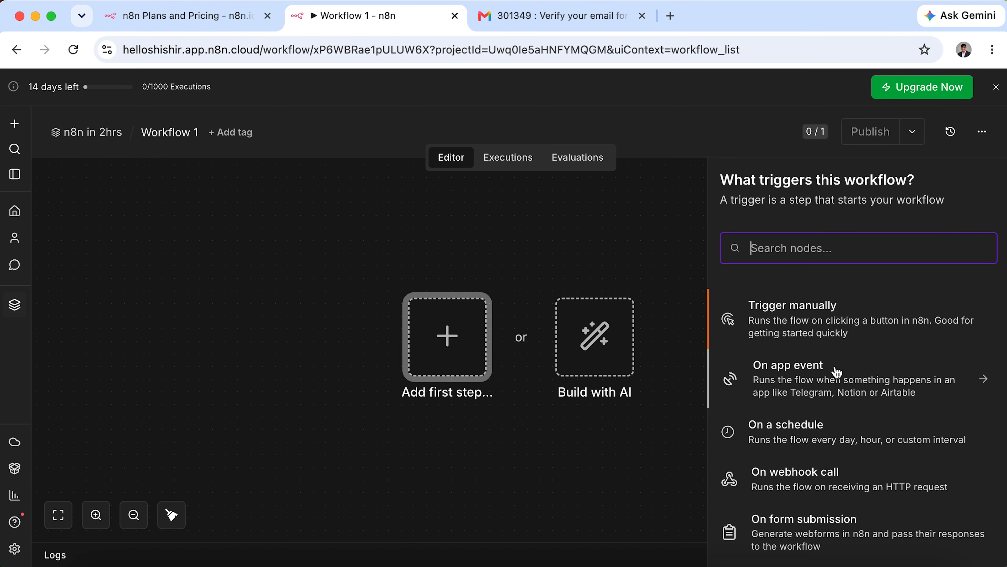
scroll(832, 490, "down", 3)
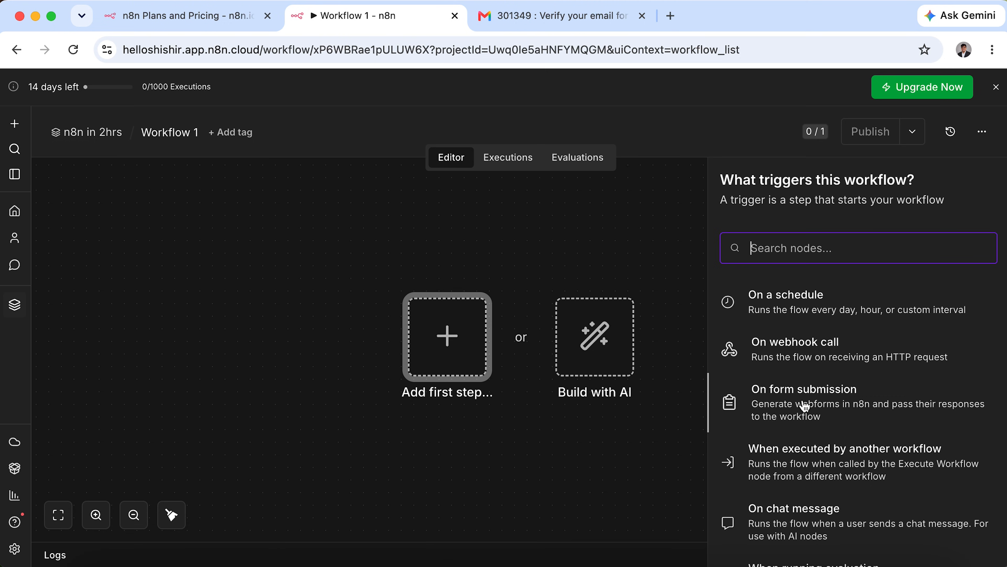
scroll(807, 404, "down", 1)
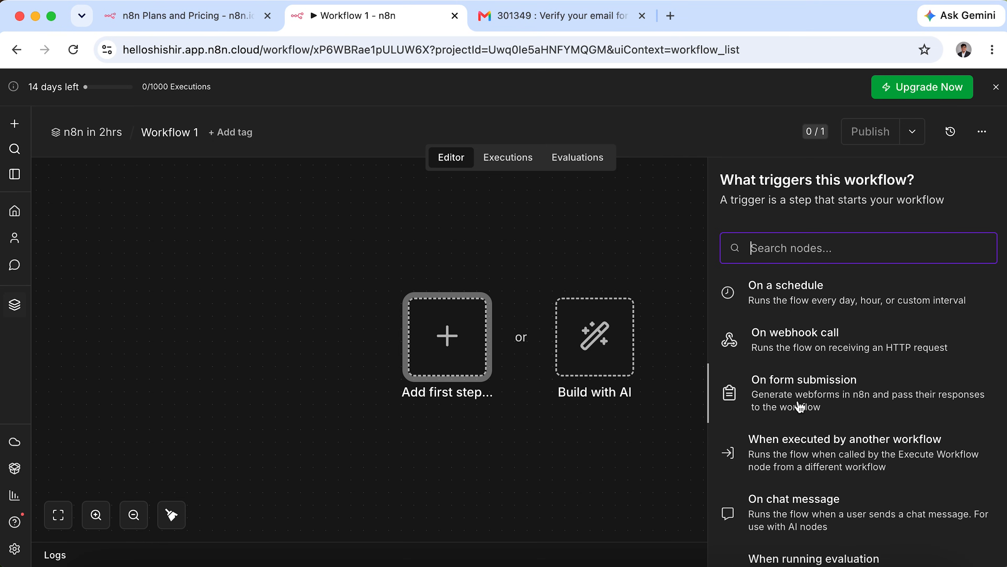
Add an On form submission trigger and compare its Production and Test form URLs.
left_click(825, 385)
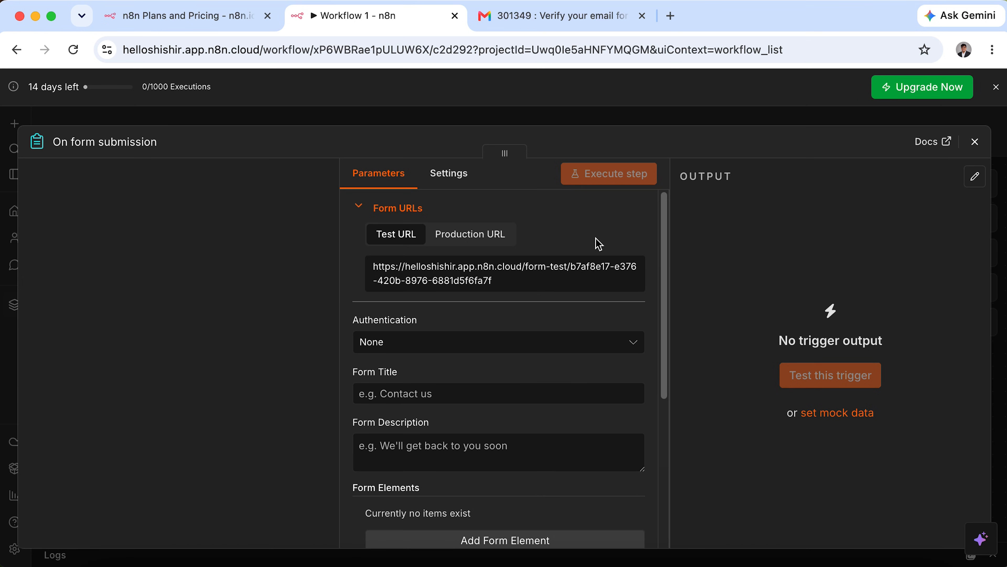
scroll(577, 416, "down", 4)
scroll(577, 416, "up", 4)
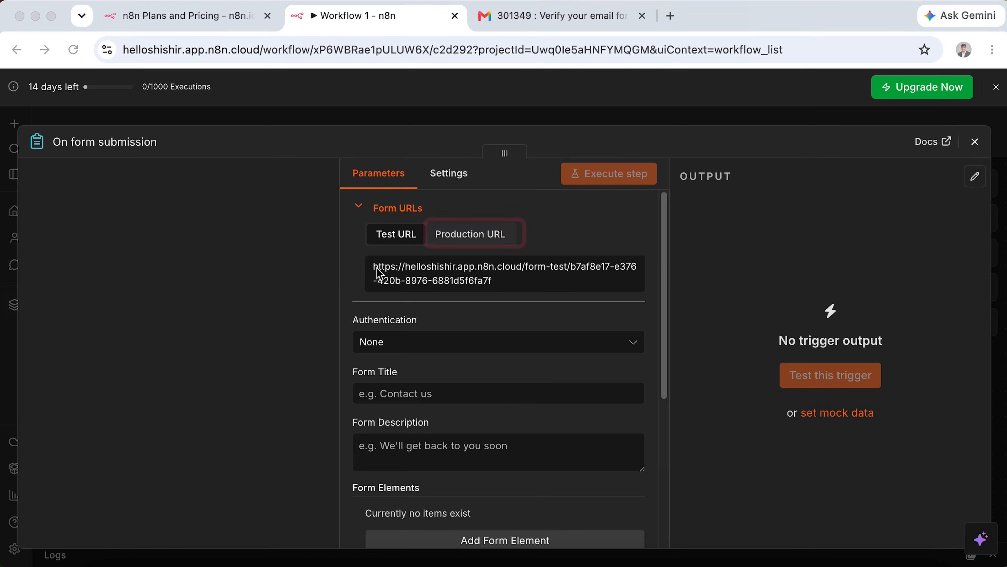
left_click_drag(349, 254, 657, 303)
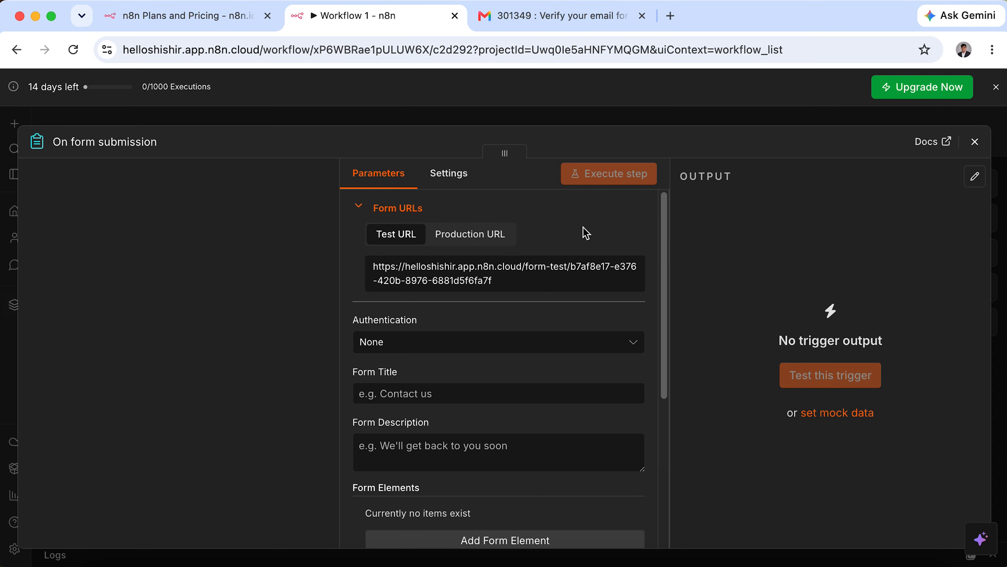
left_click(498, 237)
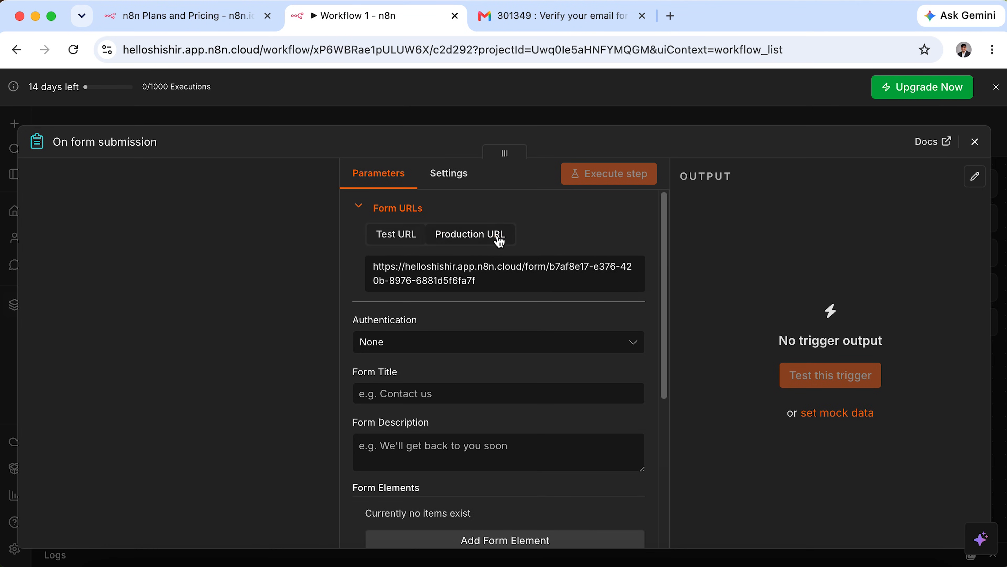
left_click_drag(358, 254, 653, 303)
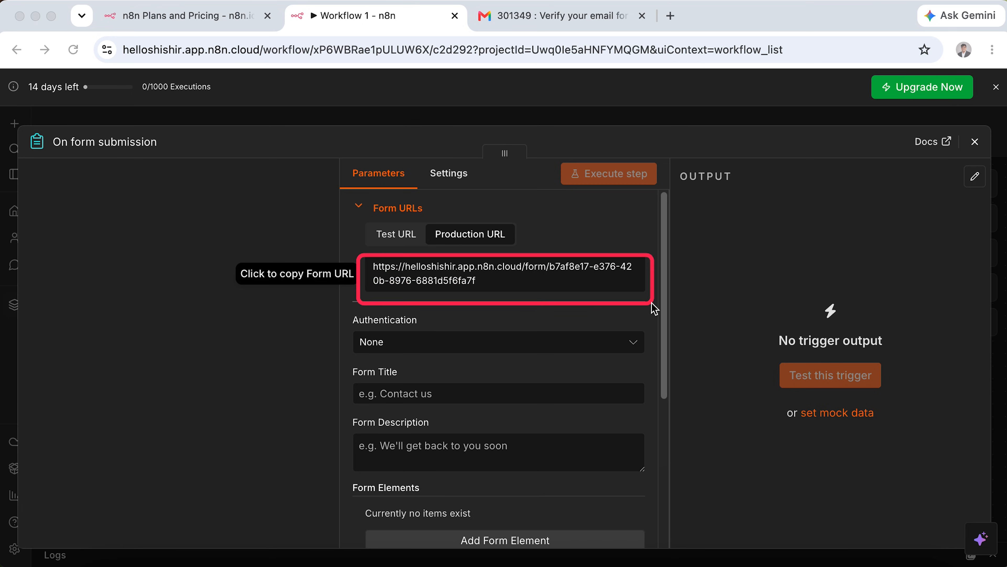
left_click(396, 237)
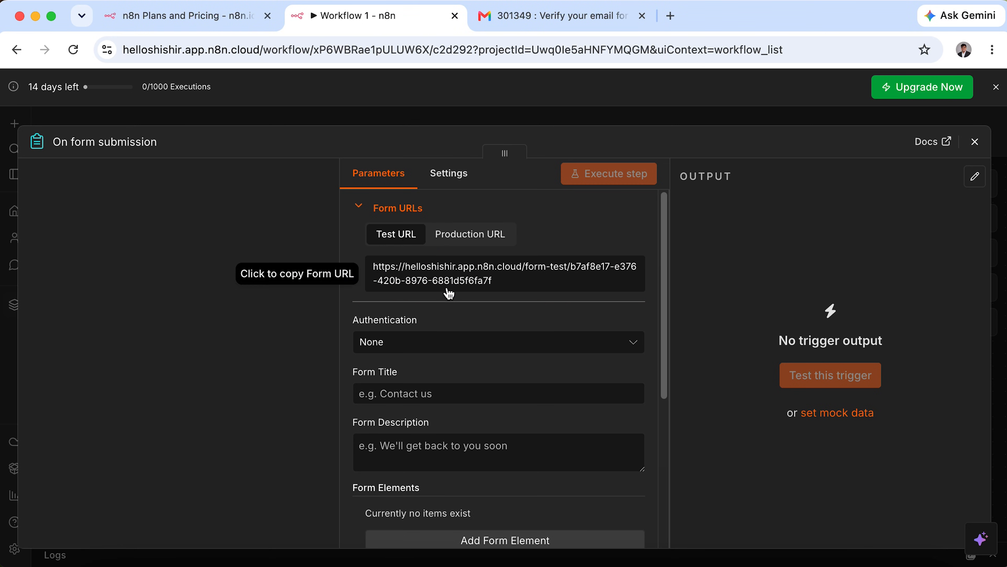
scroll(496, 338, "down", 3)
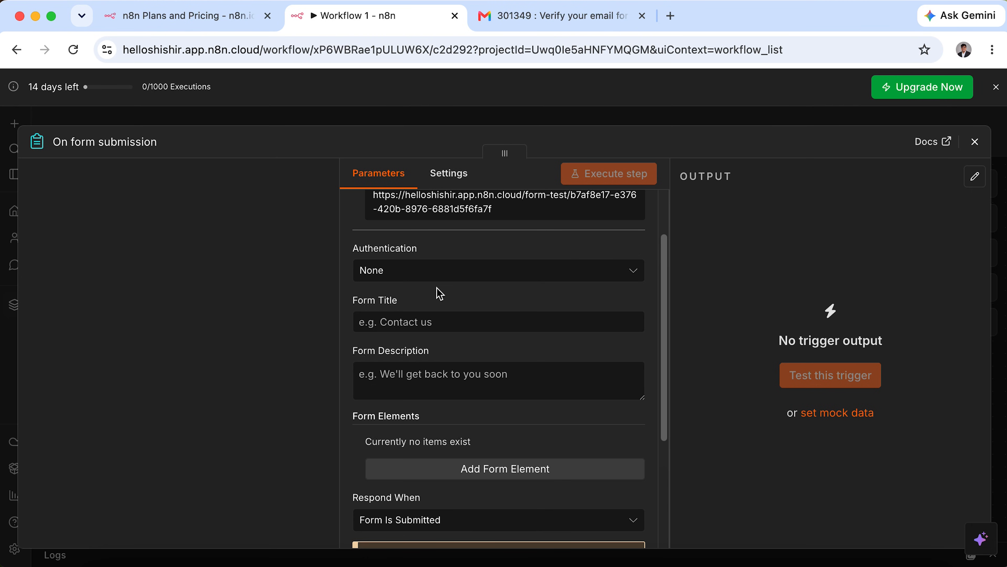
Title the form 'Contact Us' and leave its description blank.
left_click(509, 320)
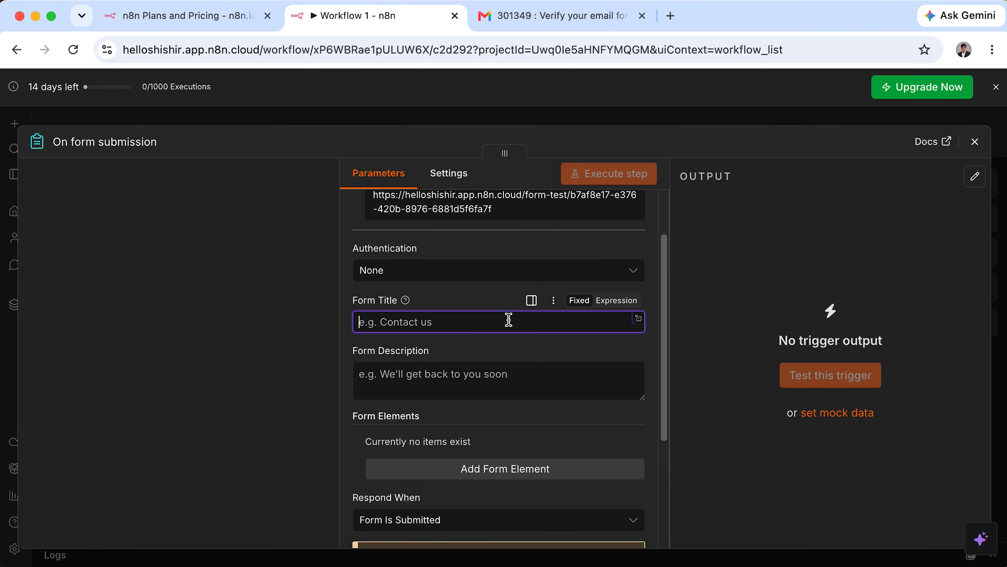
type("Contact Us")
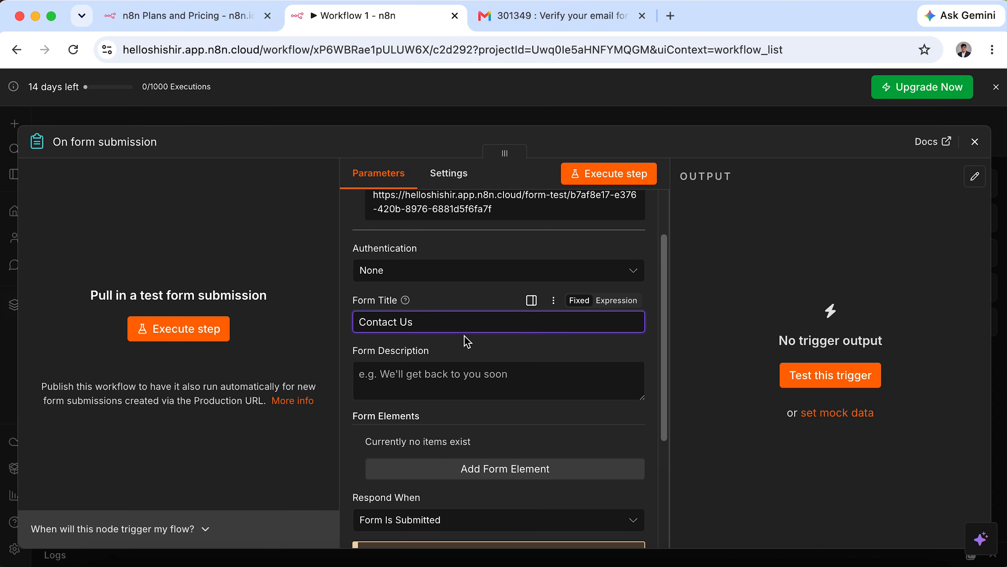
scroll(468, 376, "down", 2)
left_click(395, 280)
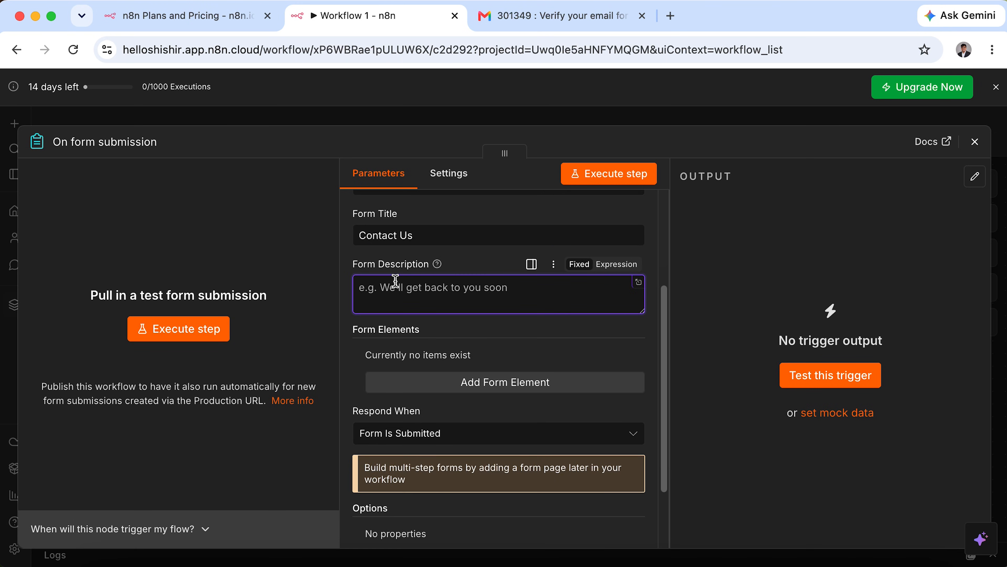
scroll(493, 368, "down", 1)
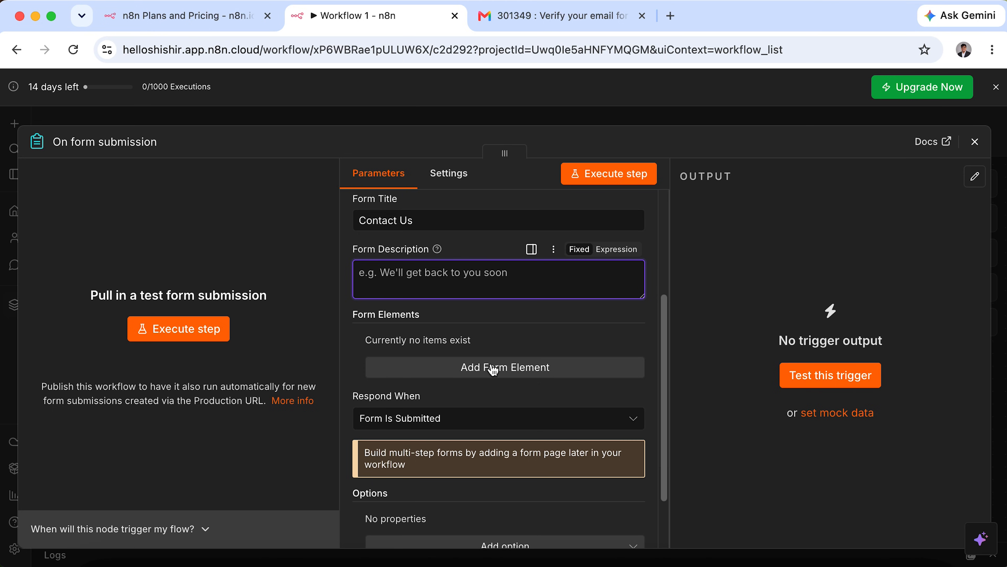
left_click(348, 315)
left_click_drag(357, 319, 411, 315)
left_click(440, 324)
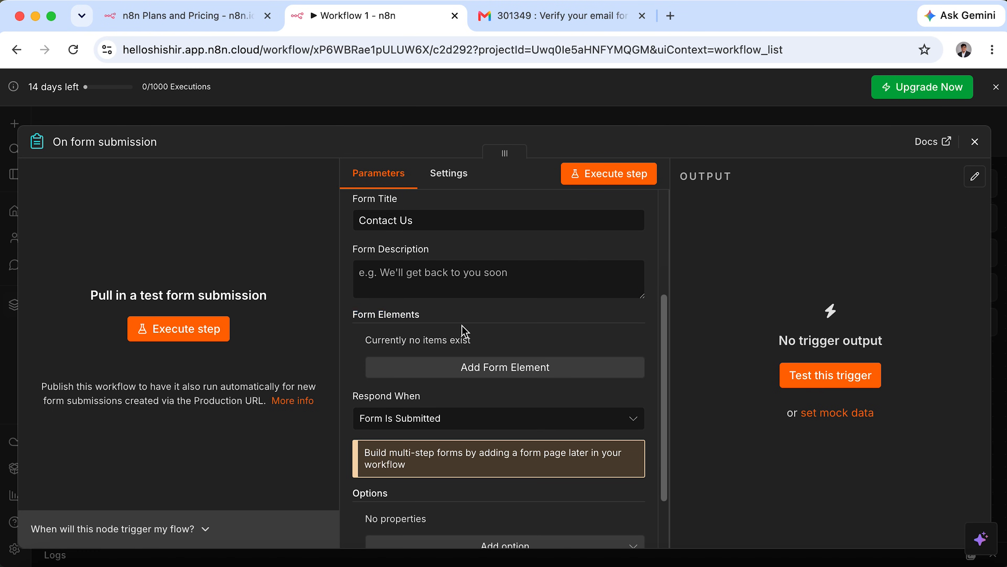
Add a required 'Name' field to the form.
left_click(537, 366)
left_click(535, 366)
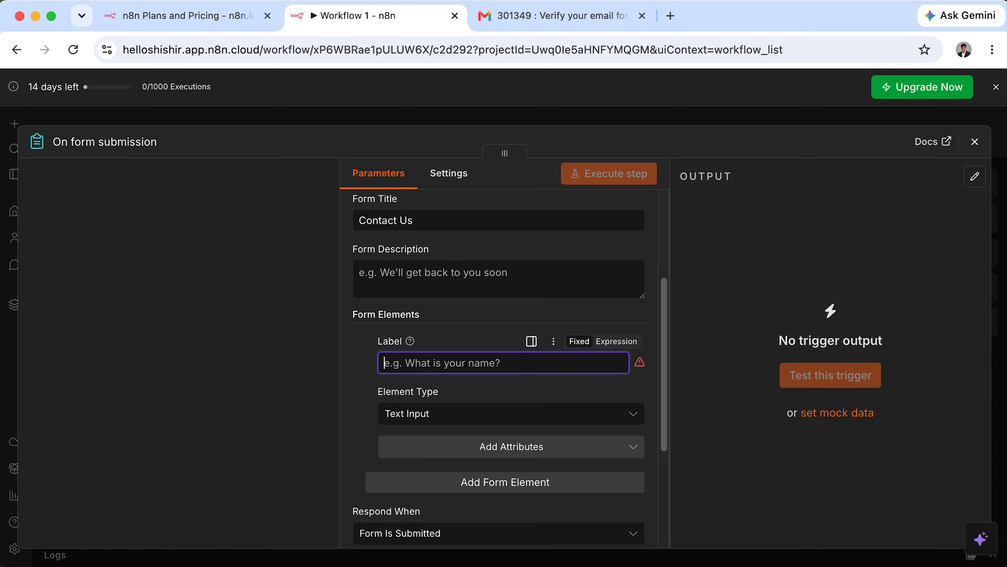
type("Name")
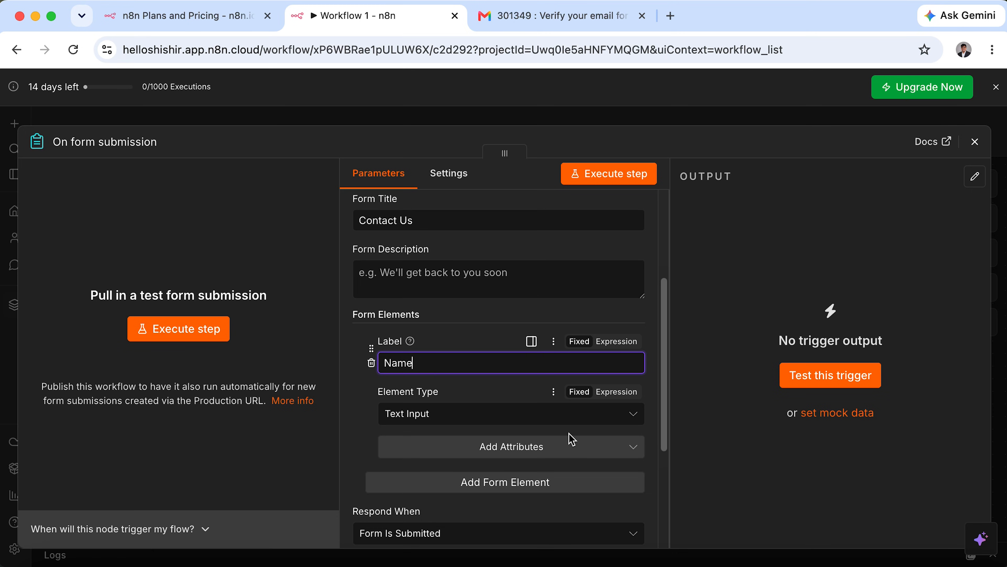
left_click(570, 452)
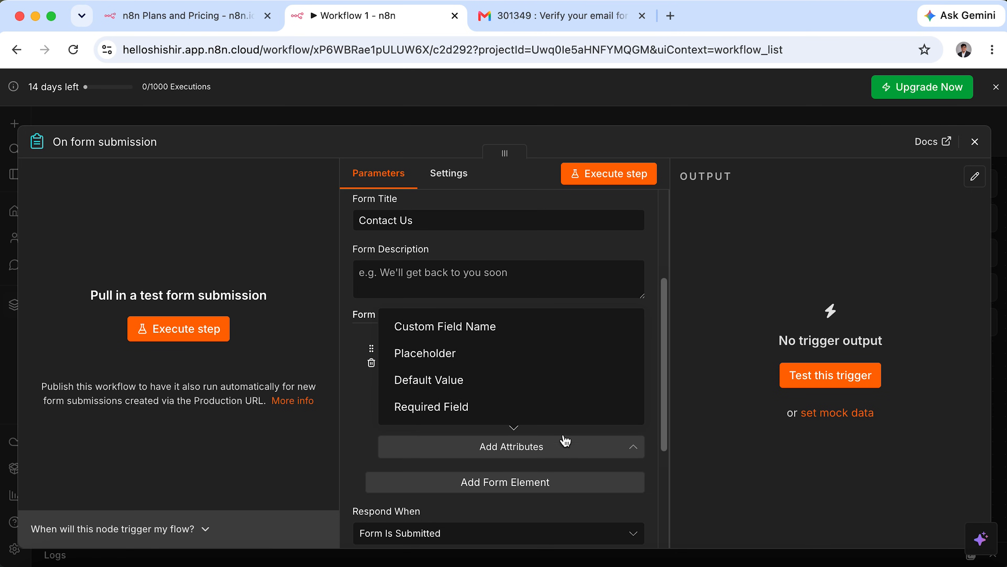
left_click(516, 415)
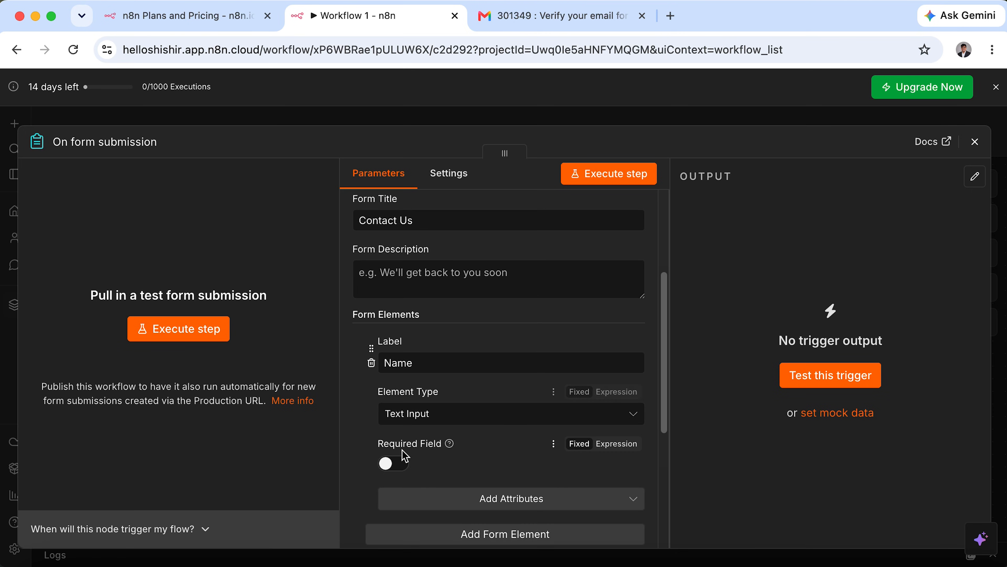
left_click(391, 465)
scroll(496, 469, "down", 5)
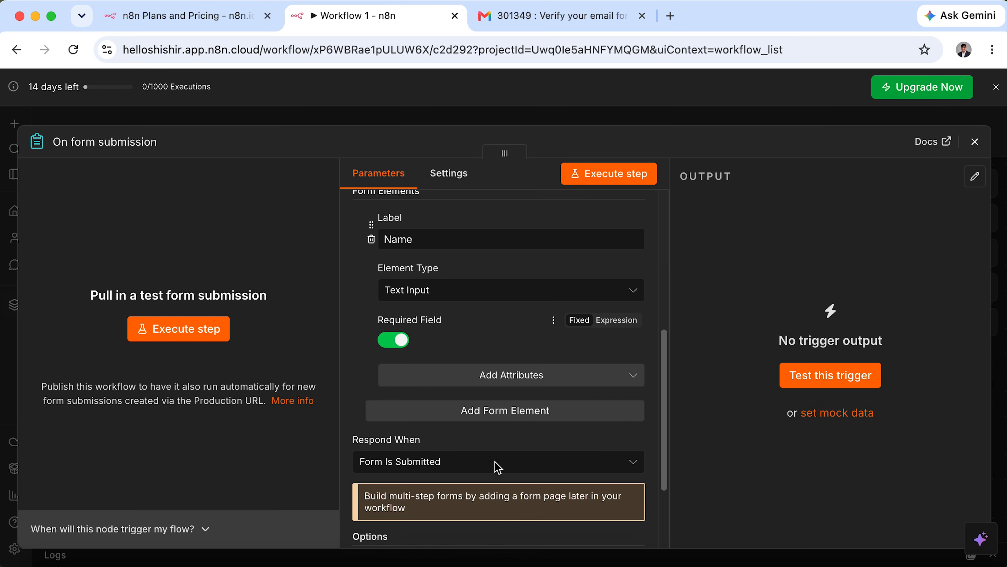
Add a required 'Email' field of Email type.
left_click(536, 369)
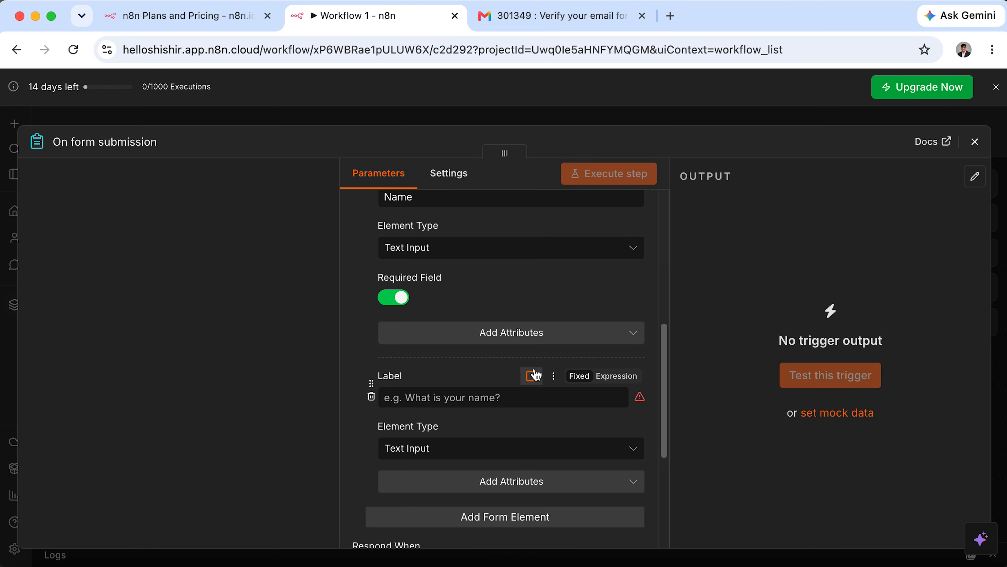
left_click(519, 404)
type("Ema")
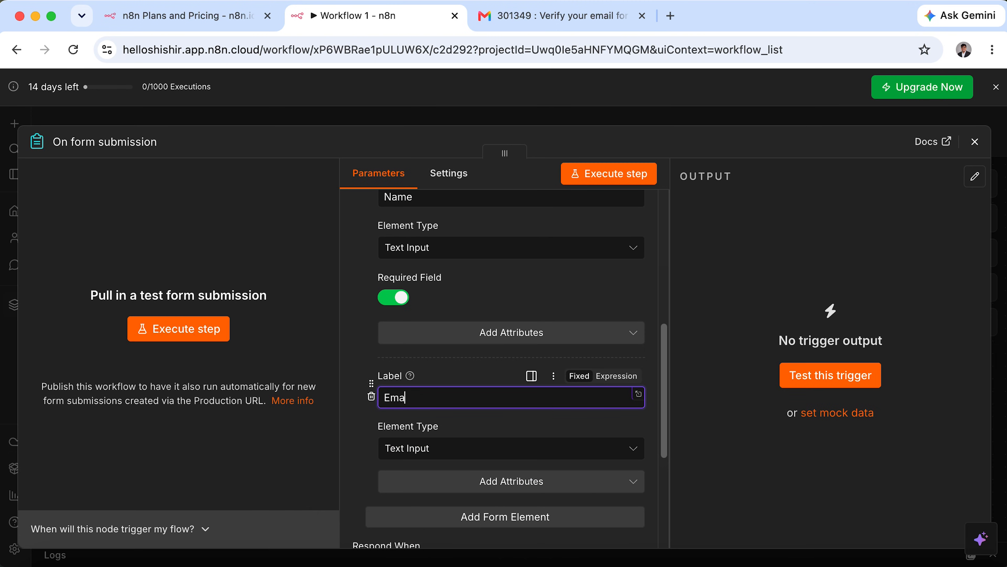
left_click(438, 448)
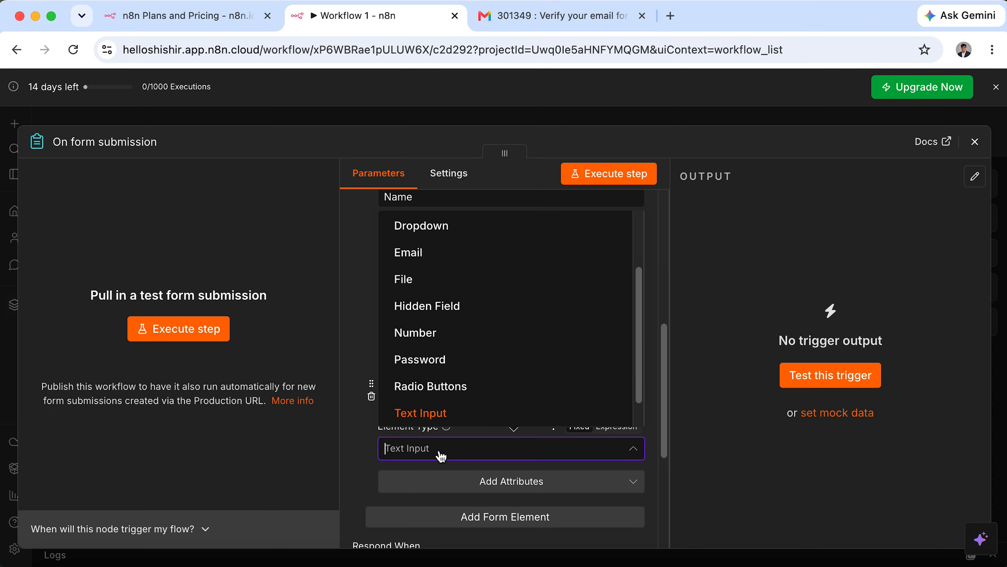
left_click(464, 252)
left_click(484, 481)
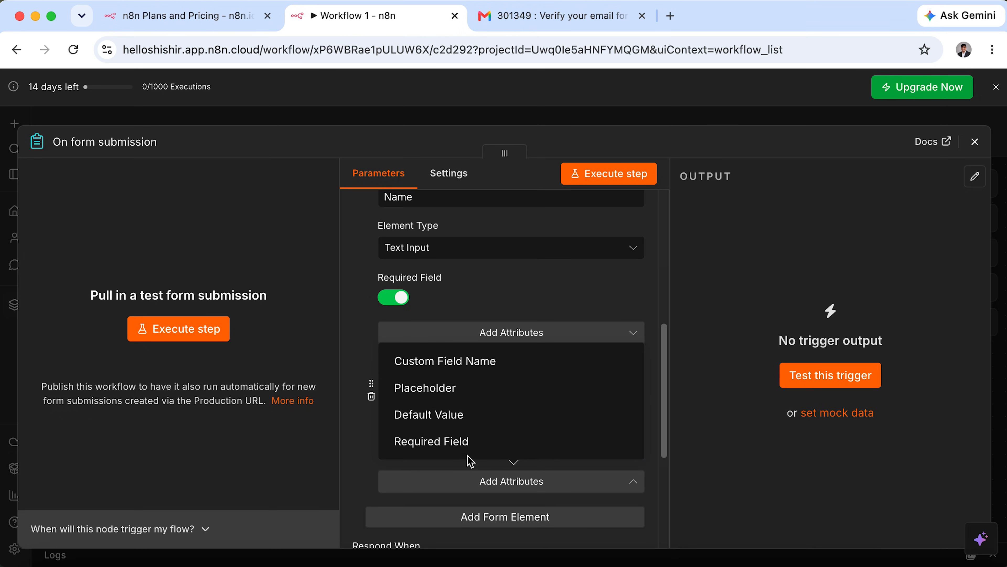
left_click(452, 441)
left_click(393, 497)
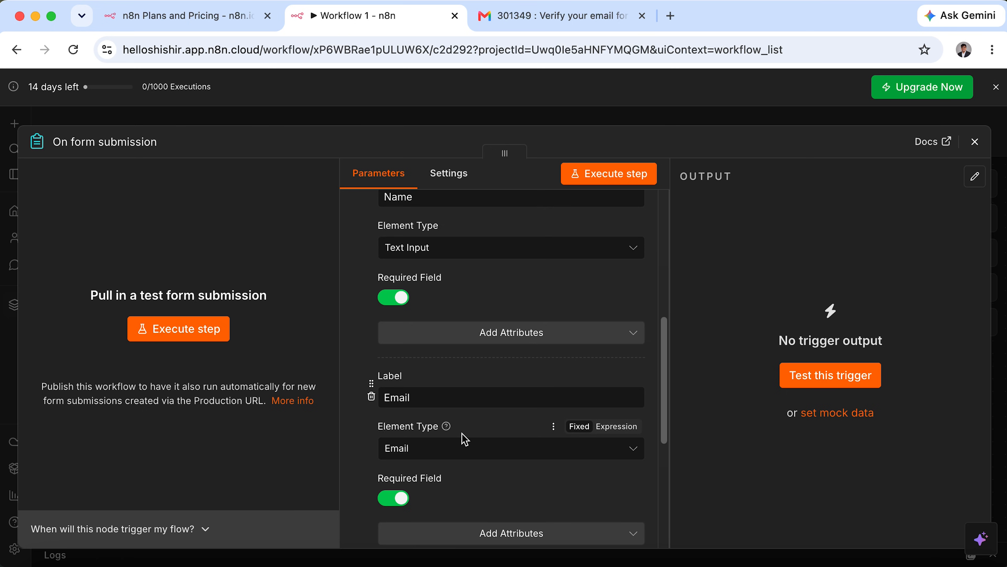
scroll(462, 436, "down", 3)
scroll(462, 438, "down", 5)
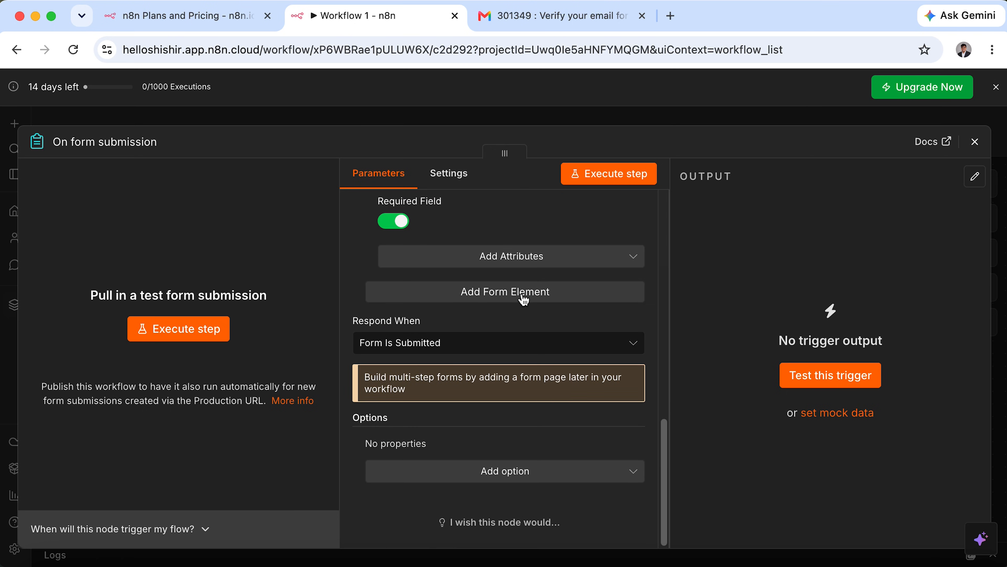
Add an 'Inquiry Type' dropdown with options Course Inquiry, Technical Problem and Payment Issue.
left_click(524, 293)
type("Inquiry Type")
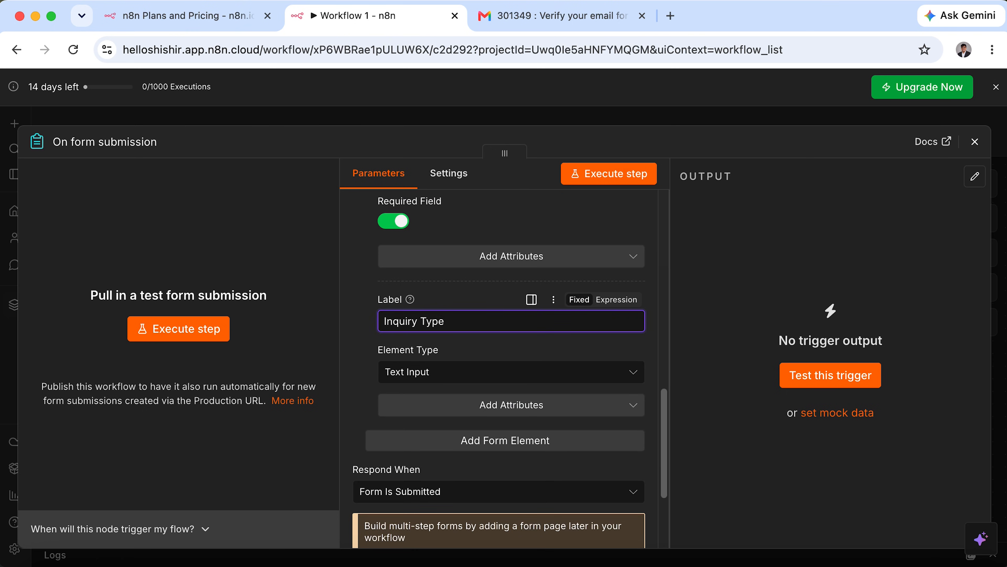
left_click(422, 377)
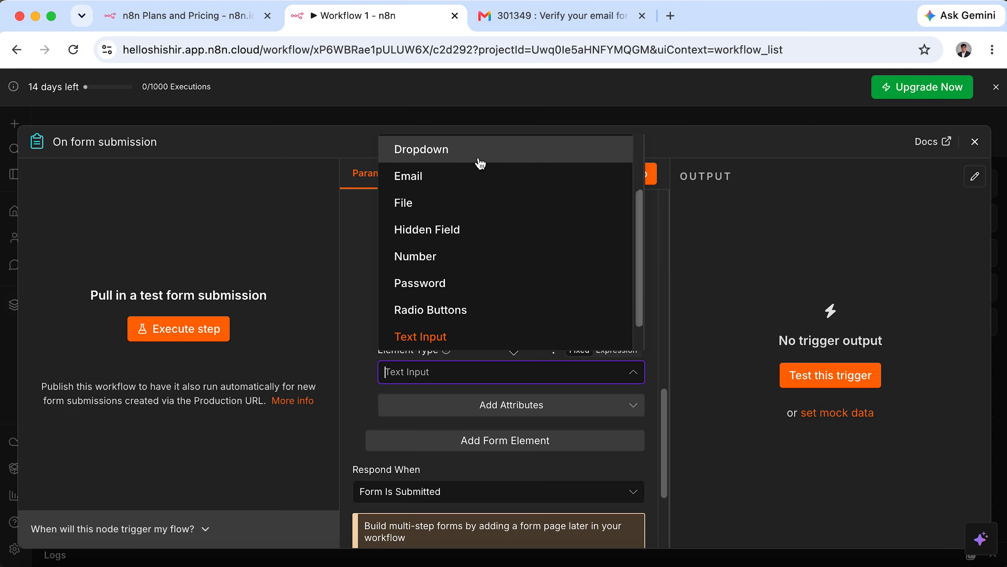
left_click(478, 152)
scroll(482, 427, "down", 3)
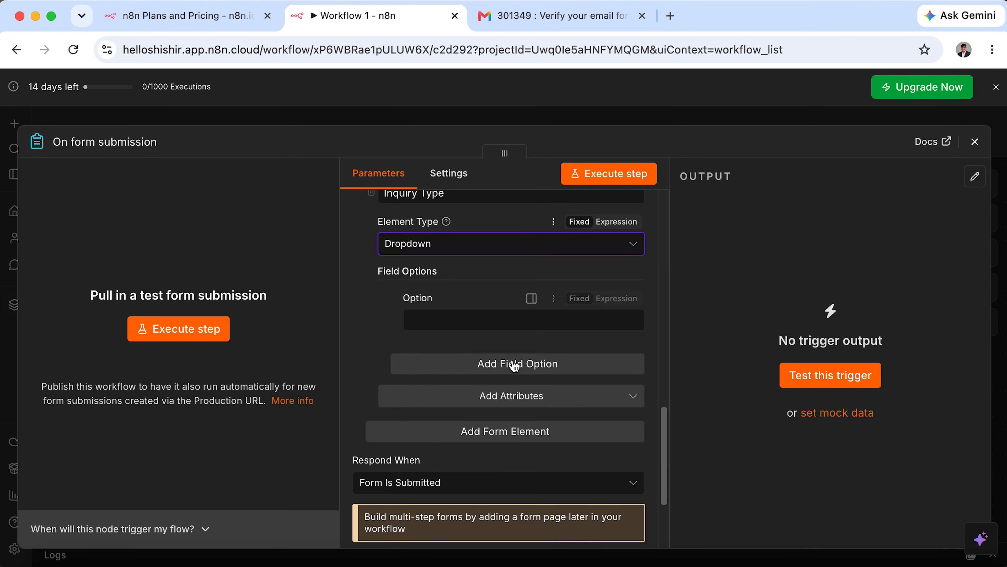
left_click(545, 317)
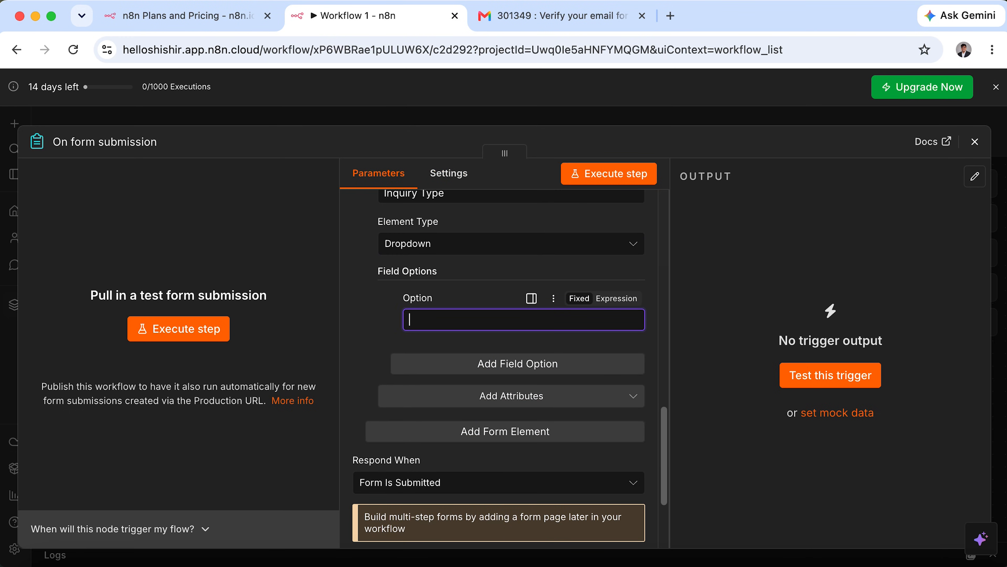
type("Course Inquiry")
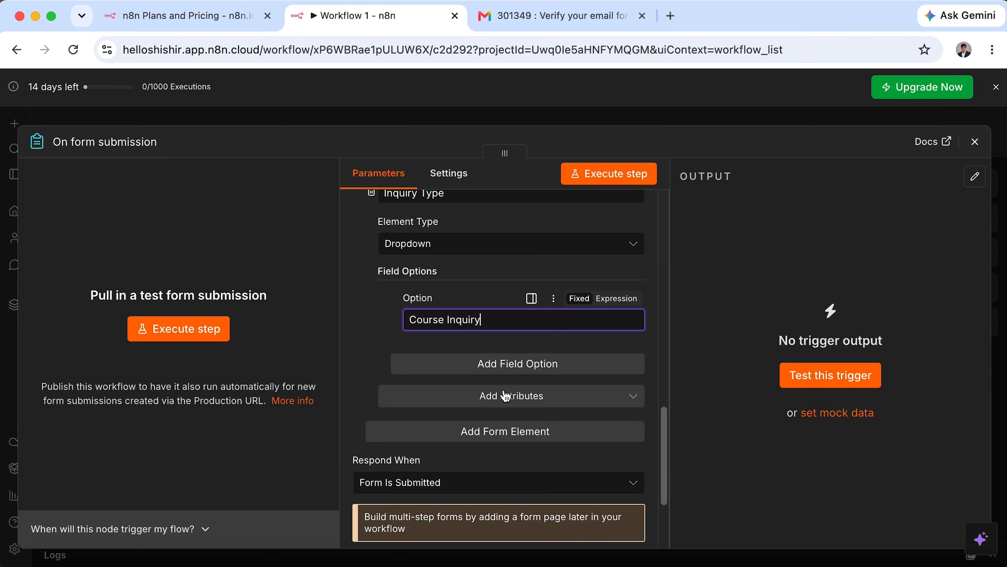
left_click(551, 373)
left_click(539, 391)
type("Technical Problem")
left_click(524, 440)
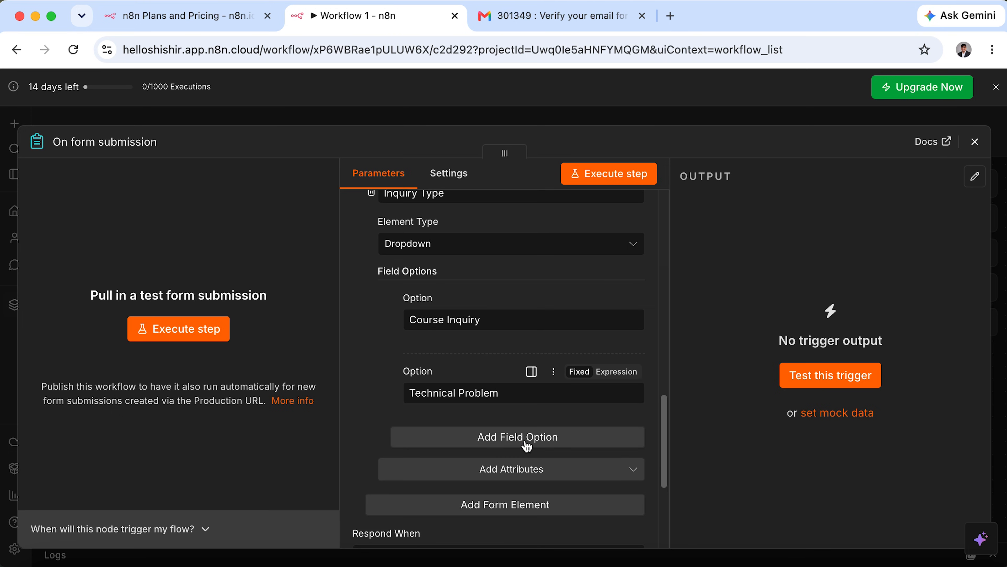
left_click(525, 465)
type("Payment Issue")
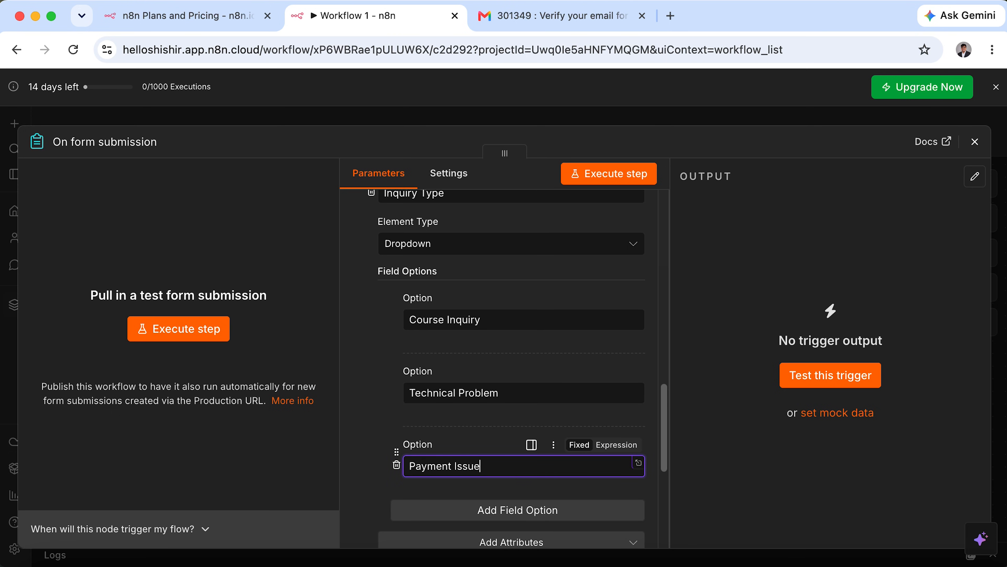
scroll(526, 456, "down", 3)
Add dropdown options Access Problem, Refund Request, Partnership and Other.
left_click(596, 370)
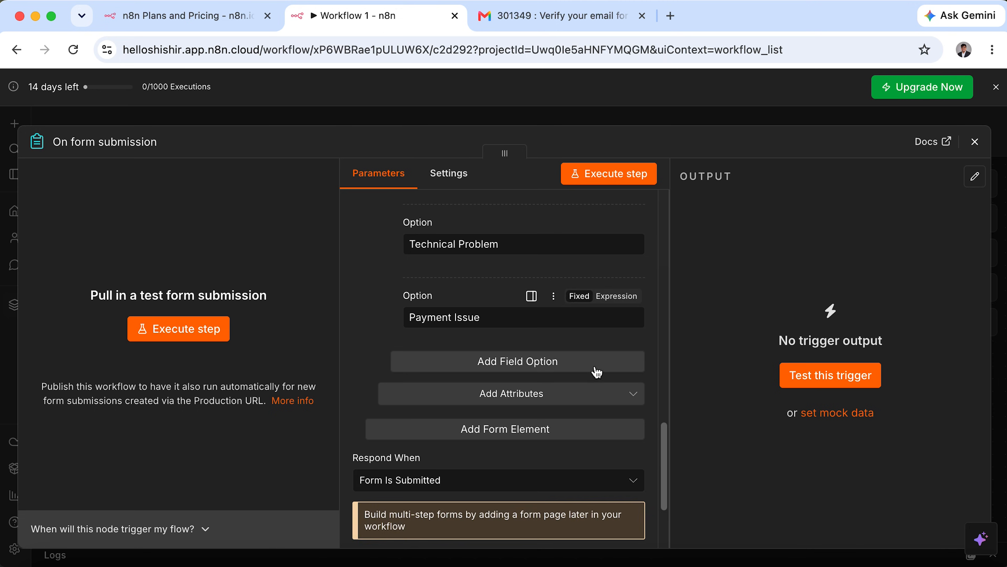
type("Access Problem")
left_click(497, 437)
type("Refund Request")
scroll(558, 397, "down", 3)
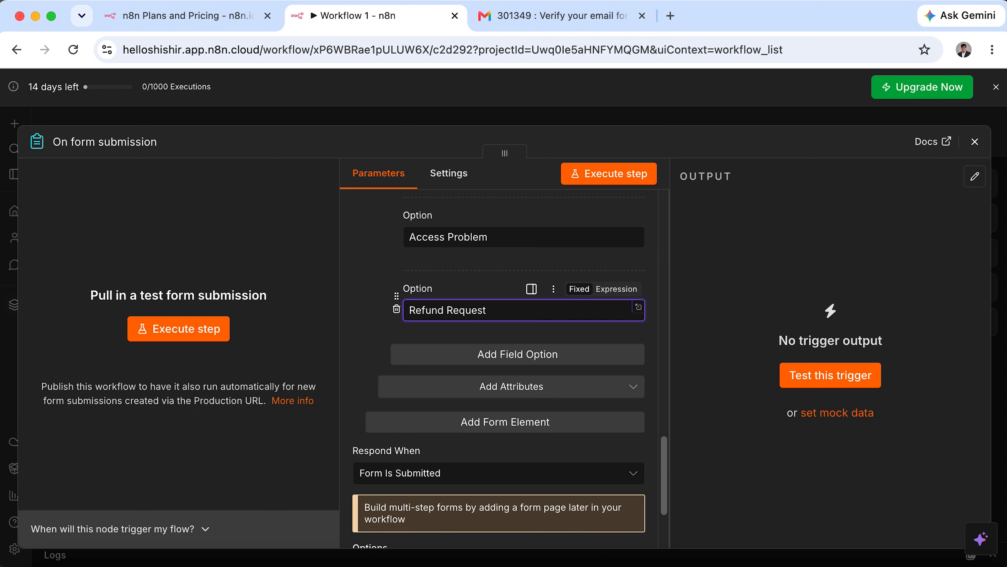
left_click(558, 354)
type("Partnership")
left_click(509, 422)
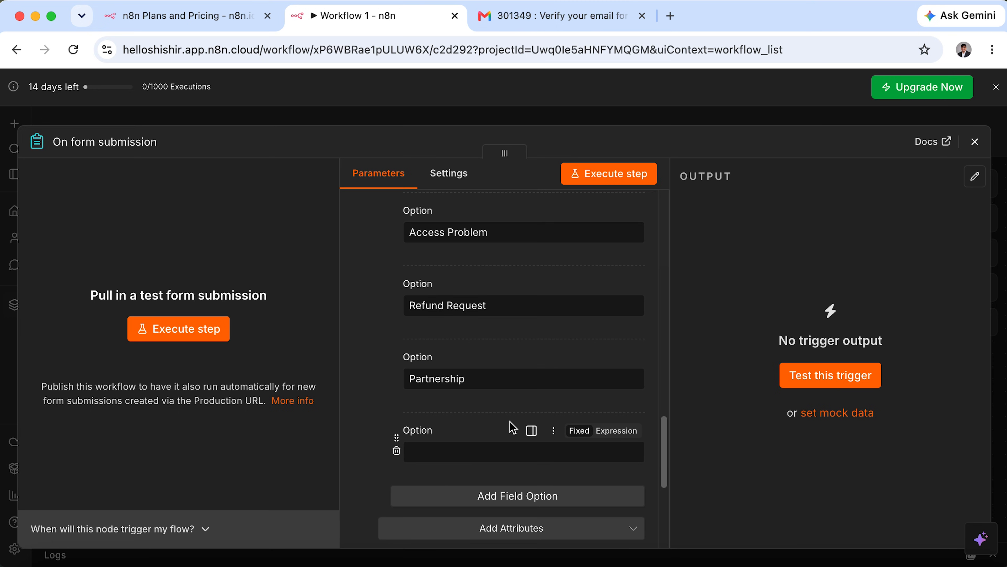
left_click(505, 454)
type("Other")
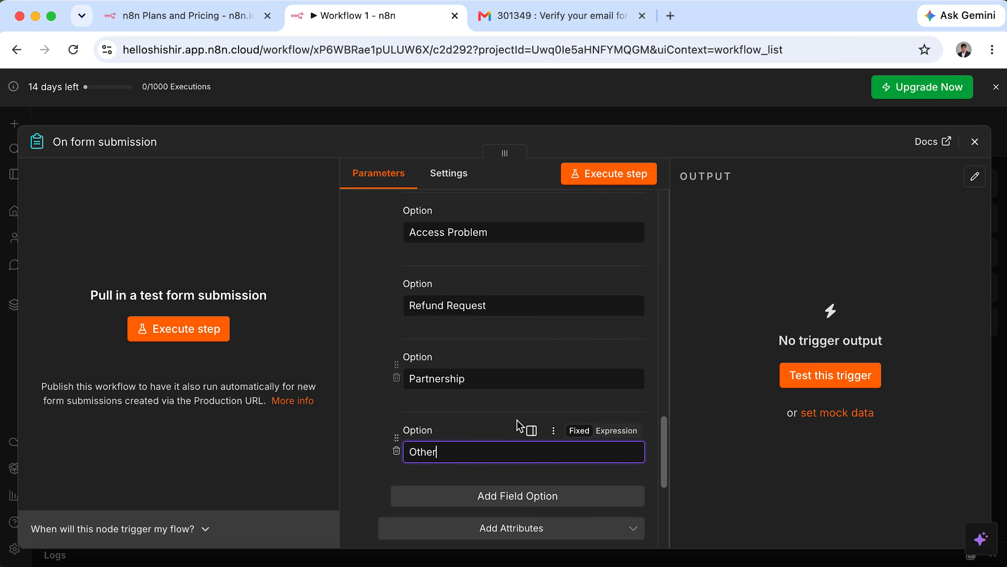
scroll(514, 333, "down", 5)
scroll(515, 335, "down", 2)
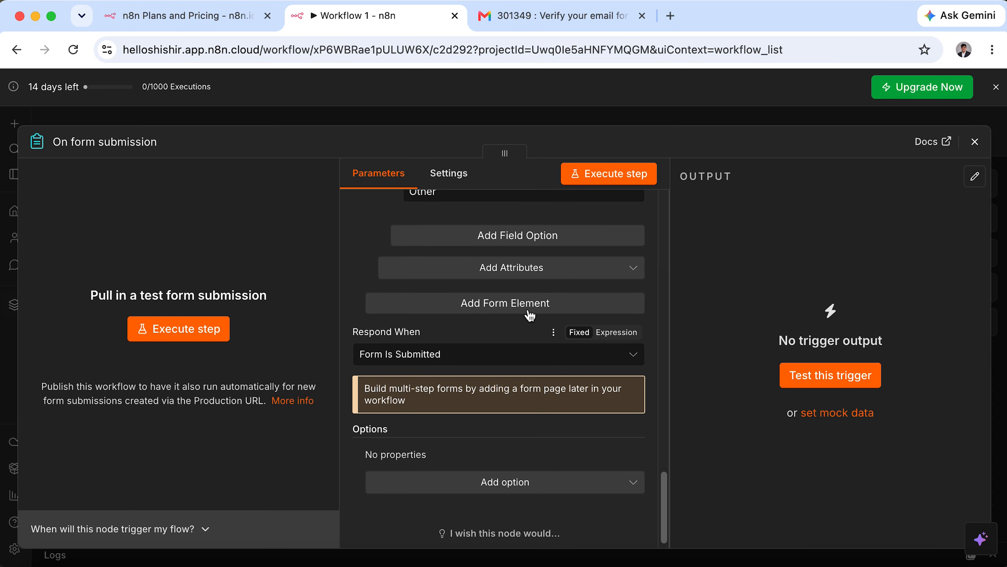
Make the Inquiry Type field required.
left_click(551, 276)
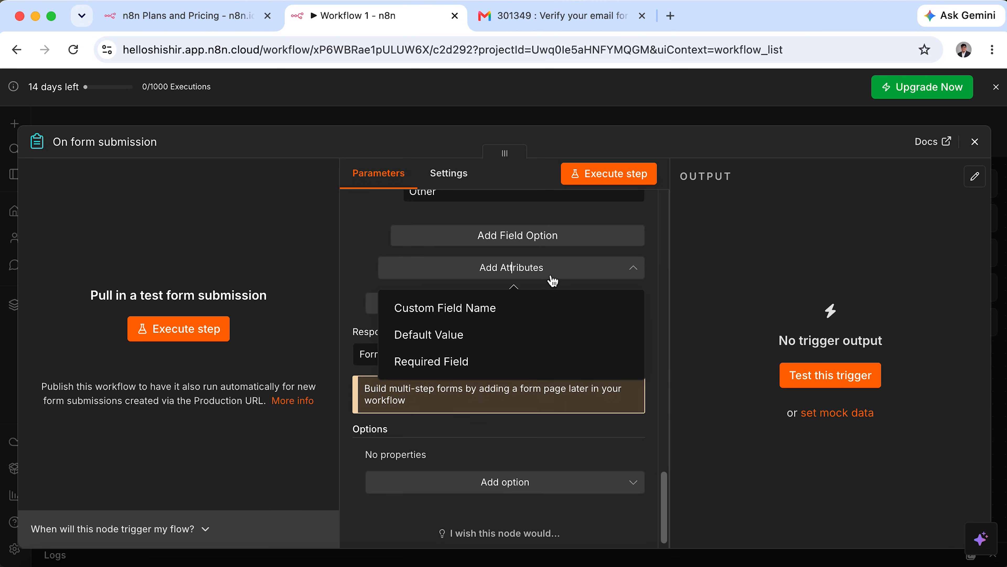
left_click(454, 373)
left_click(391, 285)
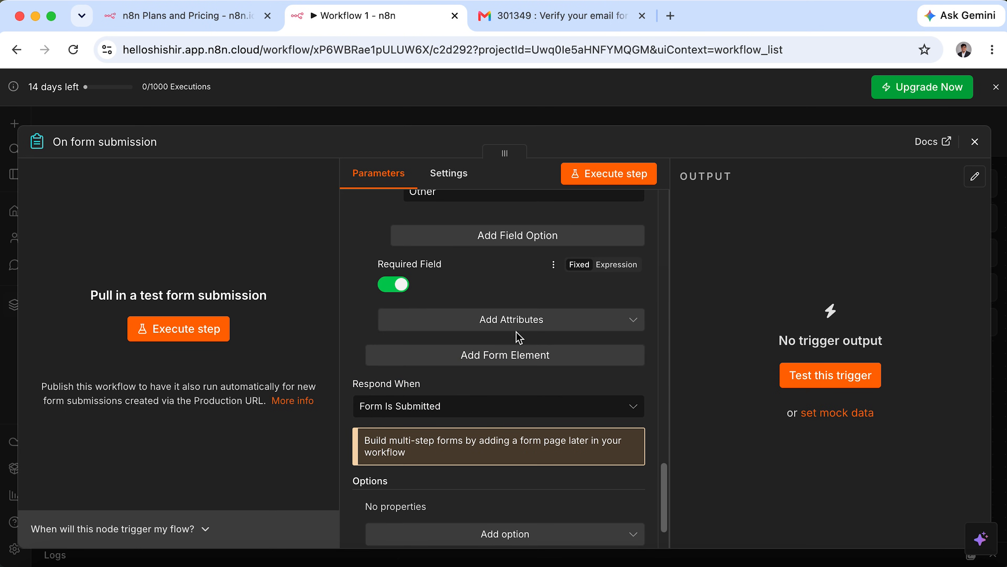
Add a 'Message' form field of type Textarea.
left_click(523, 359)
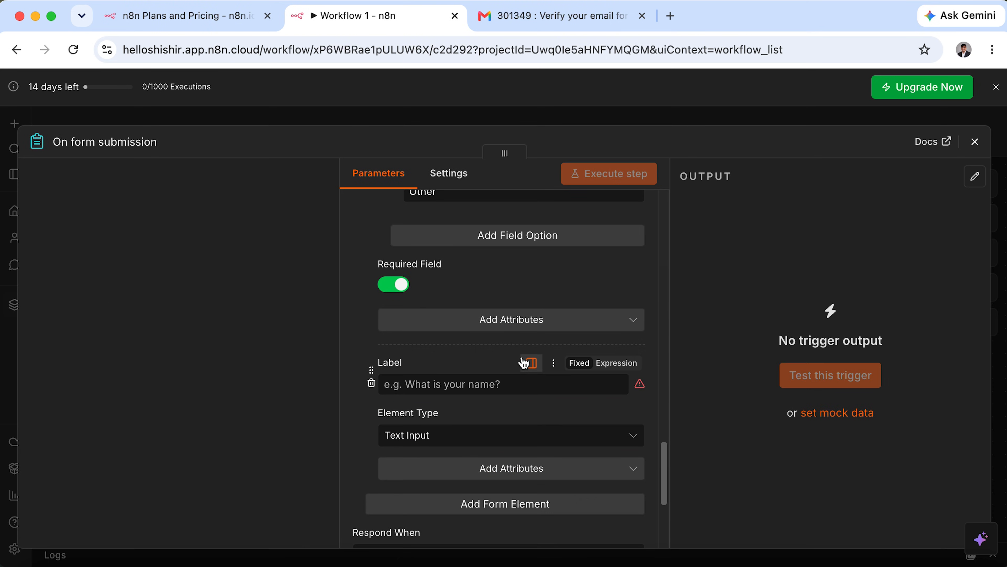
left_click(465, 384)
type("Message")
left_click(478, 446)
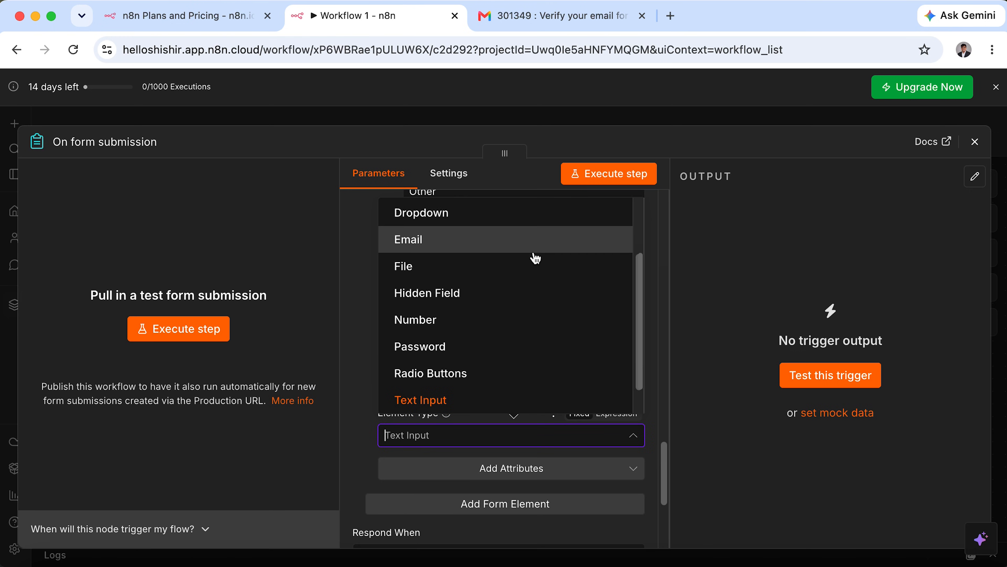
scroll(527, 329, "down", 1)
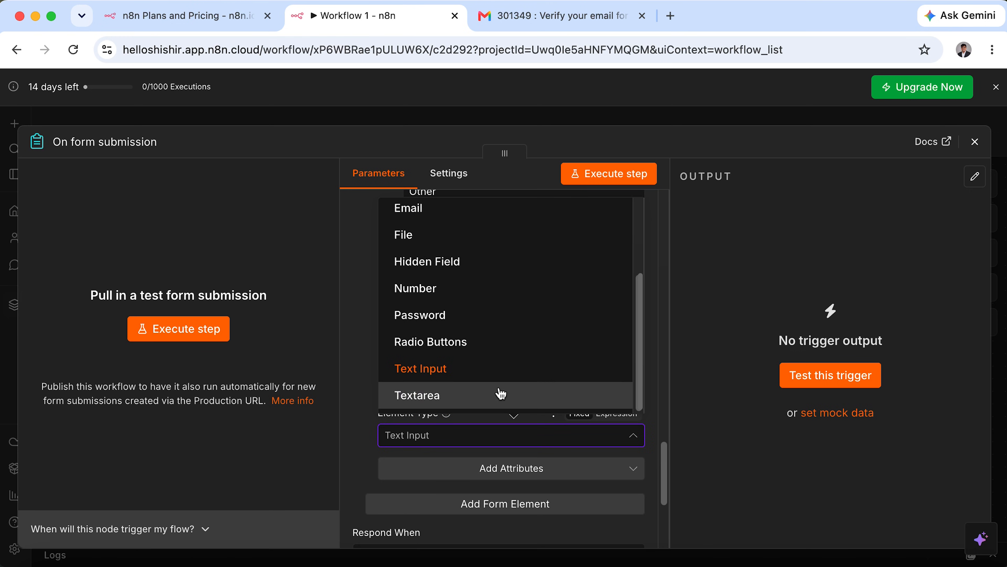
left_click(504, 393)
Add a 'Priority' form field of type Dropdown.
scroll(542, 439, "down", 3)
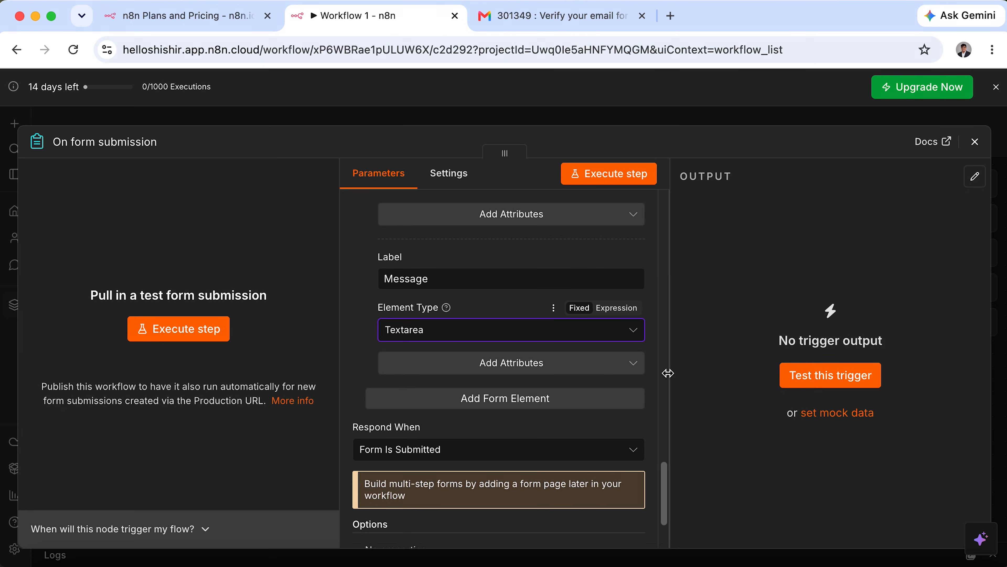
left_click(429, 400)
left_click(432, 403)
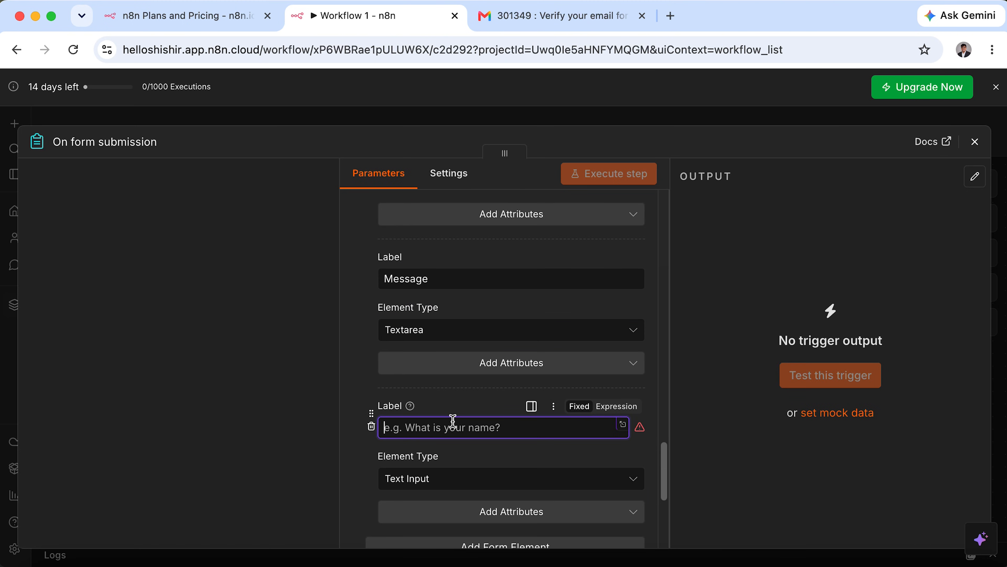
type("Priority")
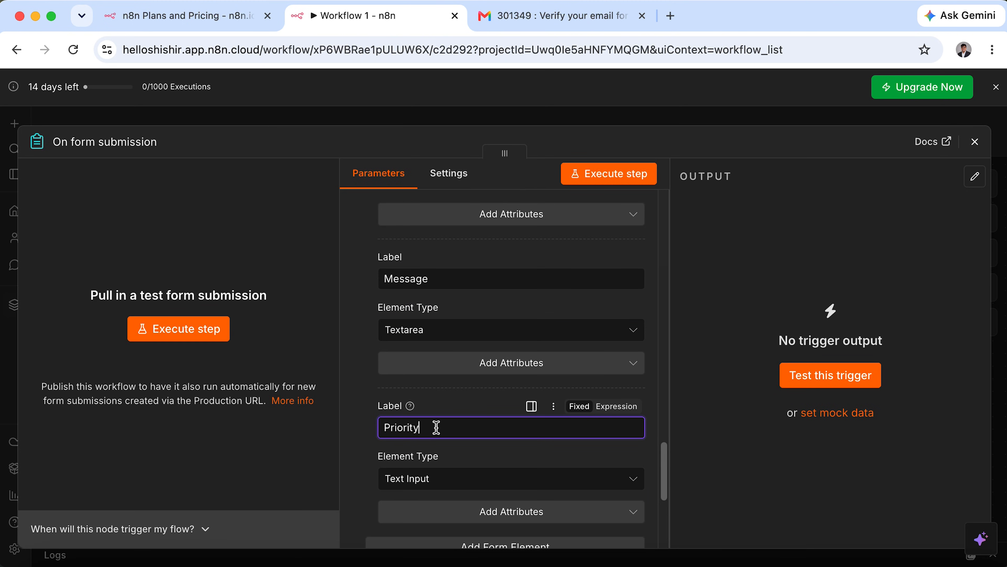
left_click(446, 485)
left_click(505, 271)
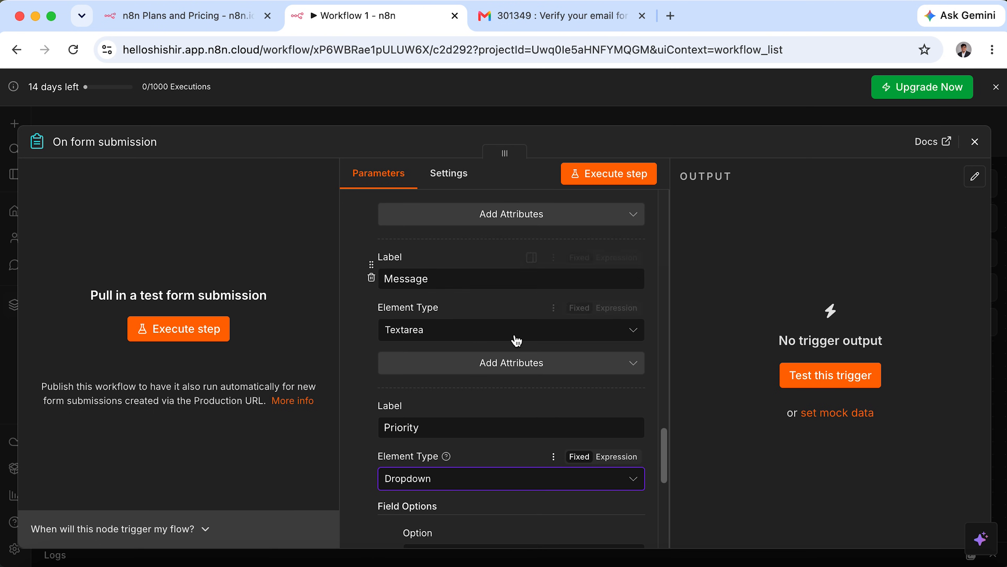
Give the Priority dropdown the options Normal and Urgent.
scroll(523, 427, "down", 6)
left_click(568, 321)
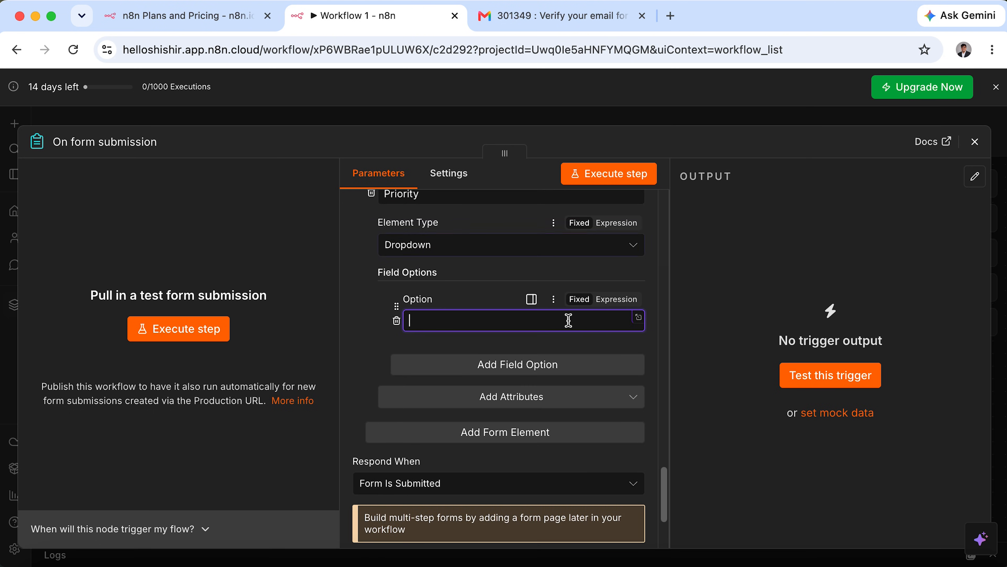
type("Normal")
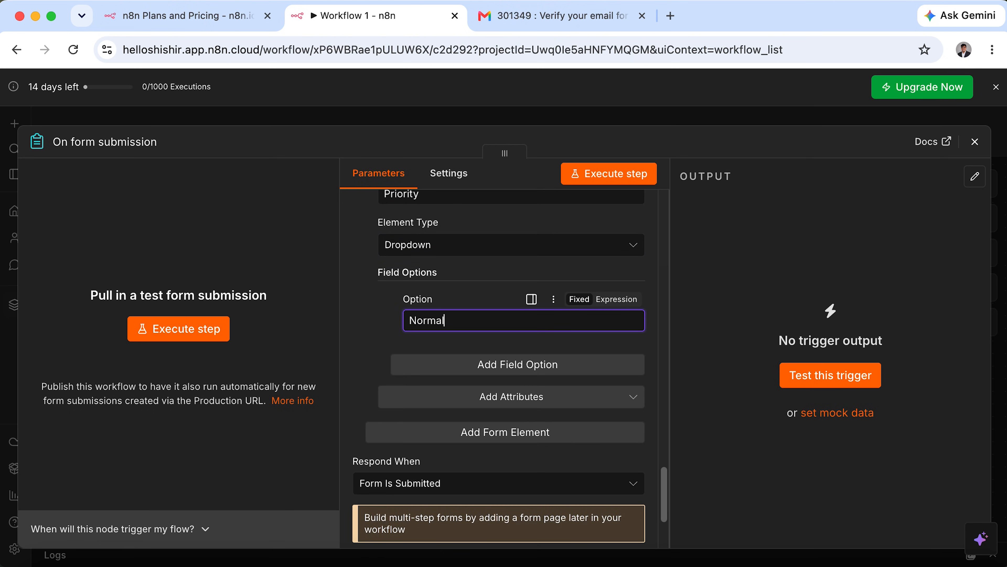
left_click(492, 364)
left_click(499, 394)
type("Urgent")
scroll(505, 464, "down", 5)
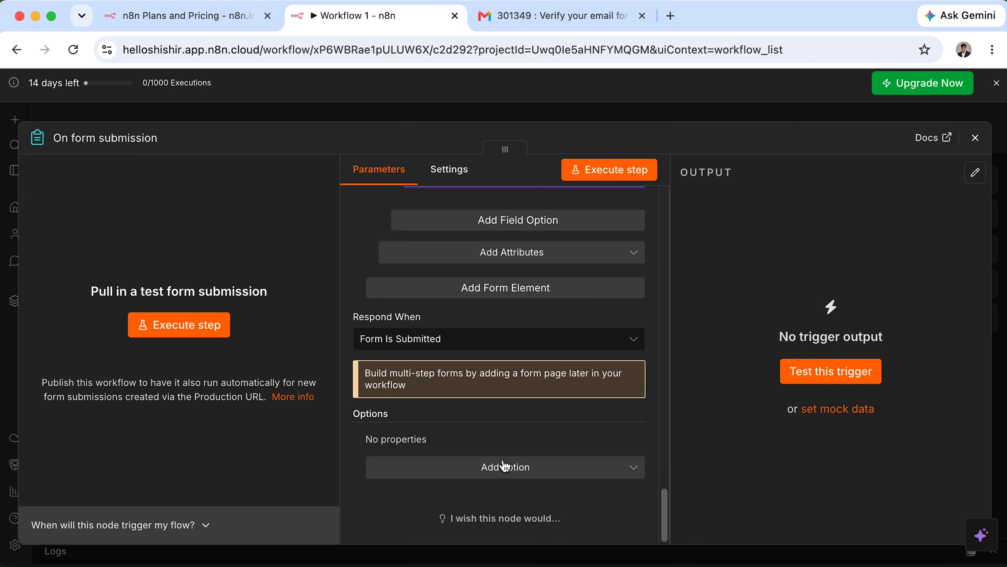
scroll(505, 464, "up", 5)
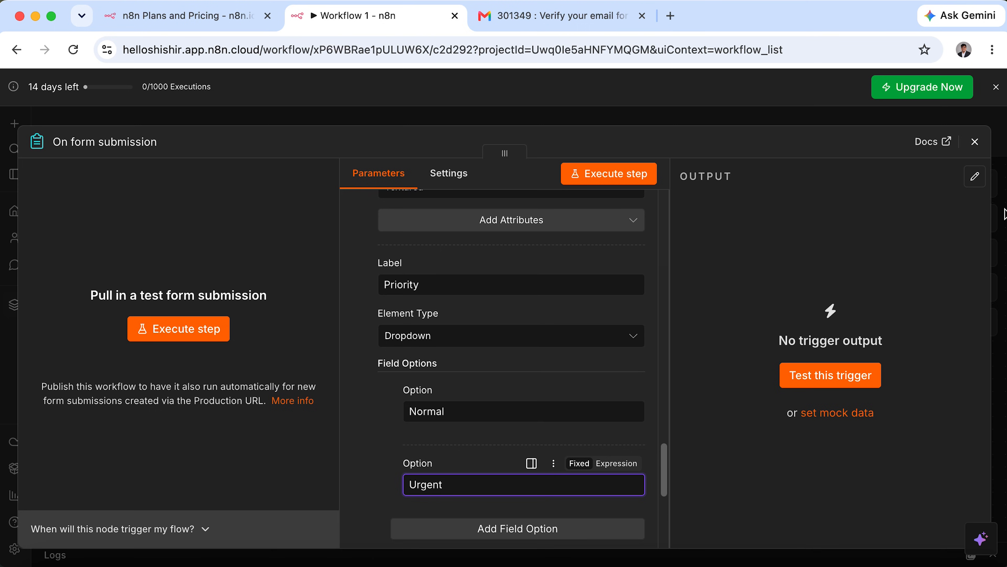
scroll(468, 364, "up", 3)
Execute the form trigger step so the test Contact Us form opens.
scroll(468, 365, "up", 5)
left_click(180, 328)
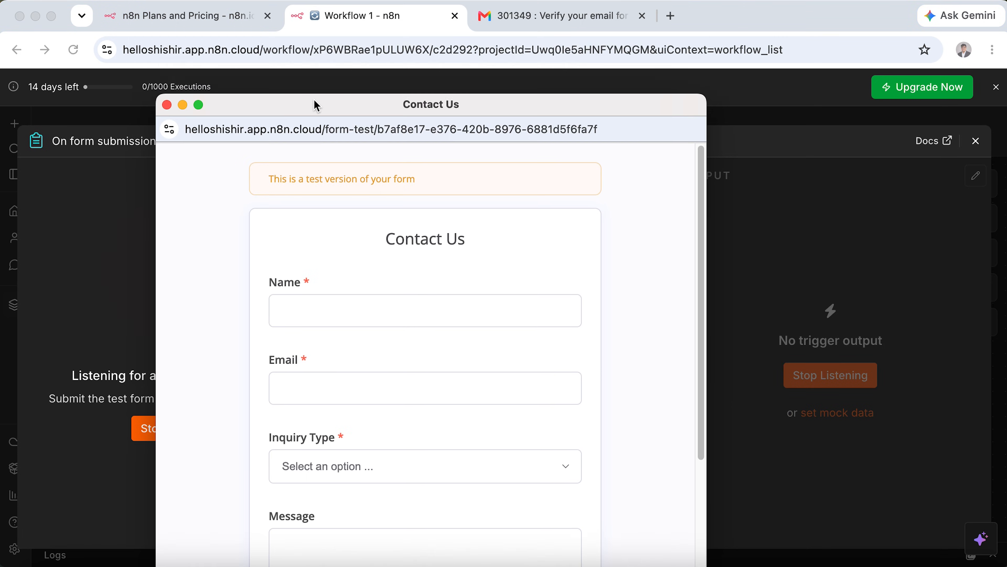
left_click_drag(314, 105, 335, 69)
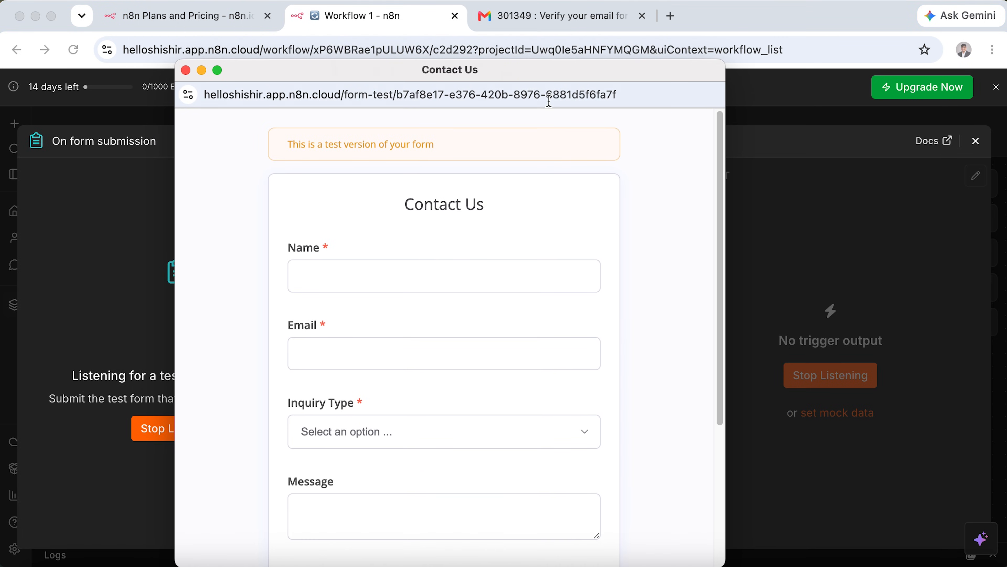
scroll(478, 229, "down", 5)
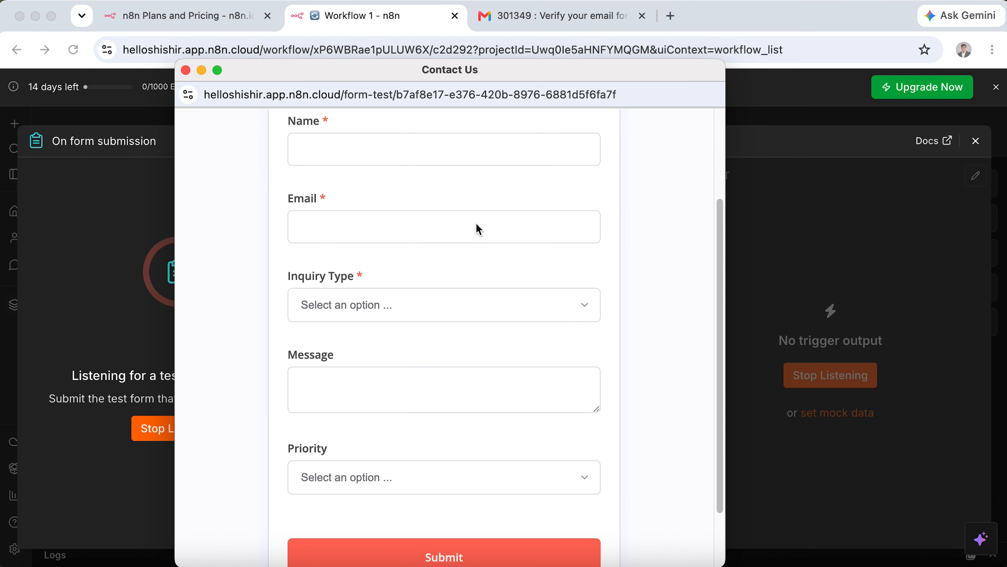
scroll(475, 243, "up", 5)
Enter the contact's name and e-mail, and choose Course Inquiry as the inquiry type.
left_click(468, 269)
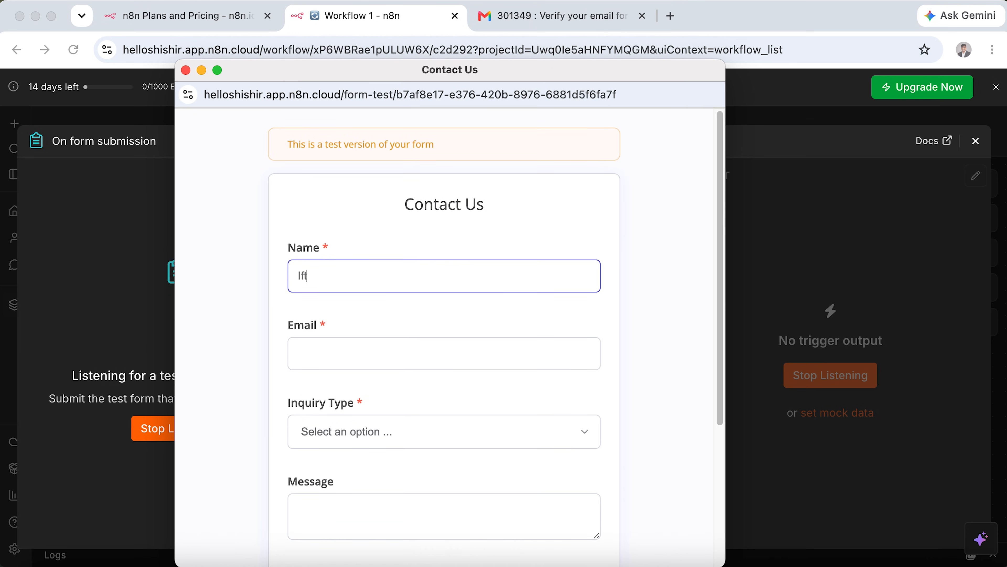
type("Iftekhar Hossain")
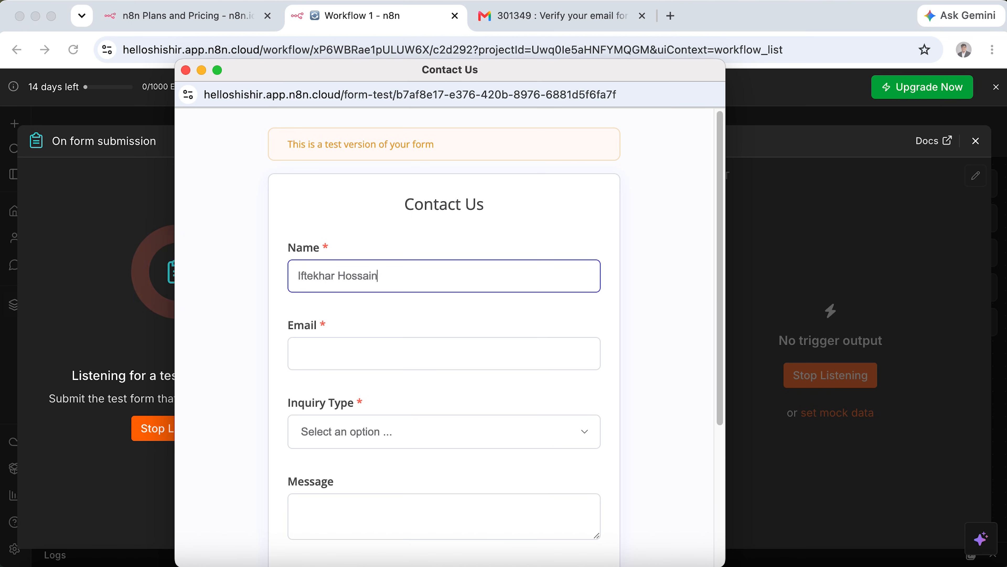
key("Tab")
type("helloshi")
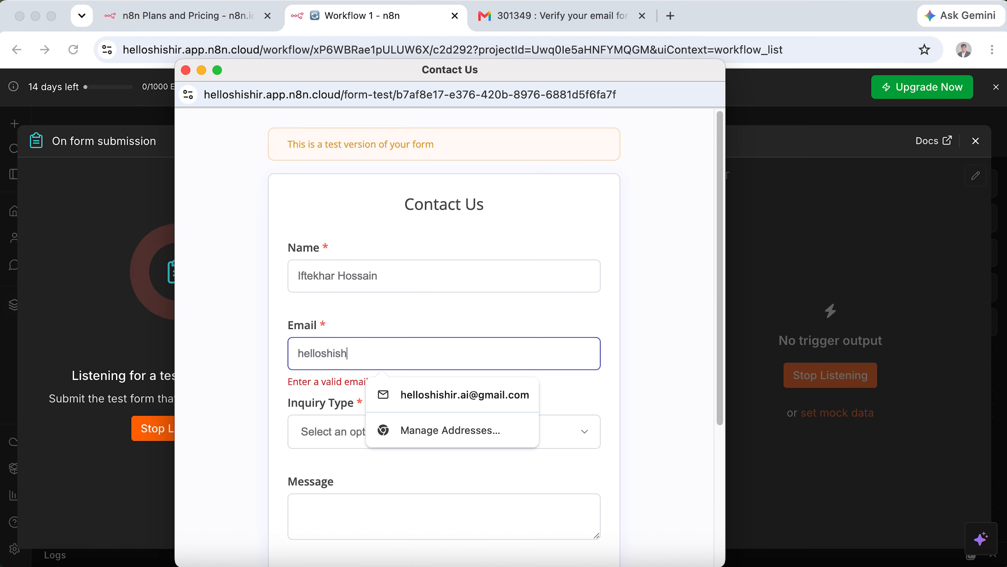
left_click(458, 405)
left_click(483, 442)
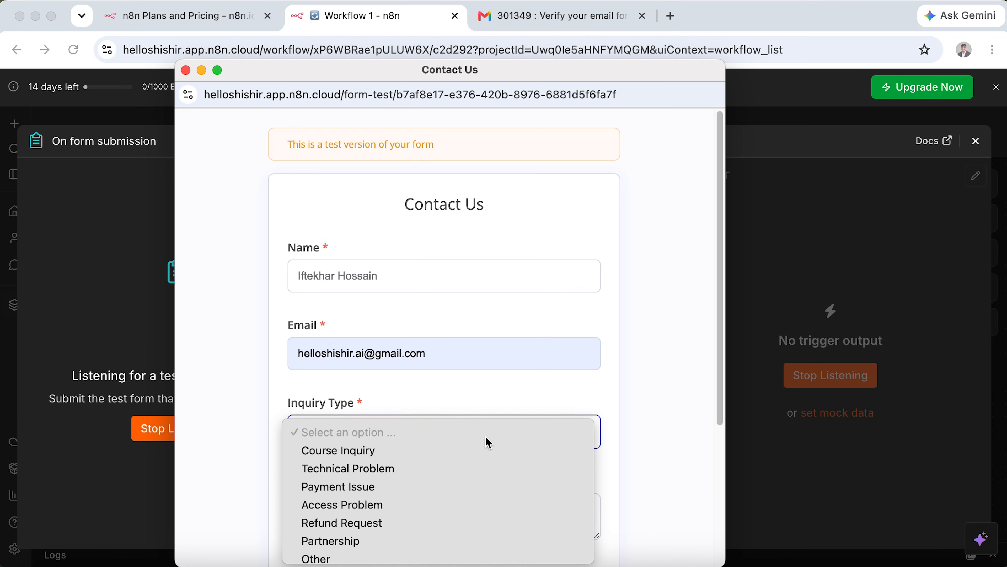
left_click(487, 456)
Write 'I want to learn more about the course', pick Normal priority, and submit.
scroll(483, 456, "down", 5)
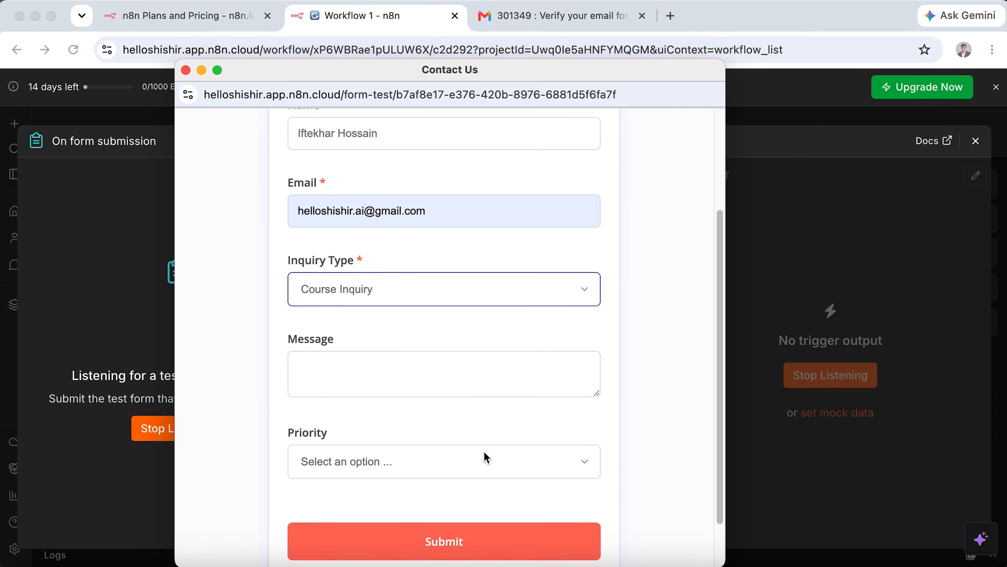
left_click(489, 341)
type("I wa")
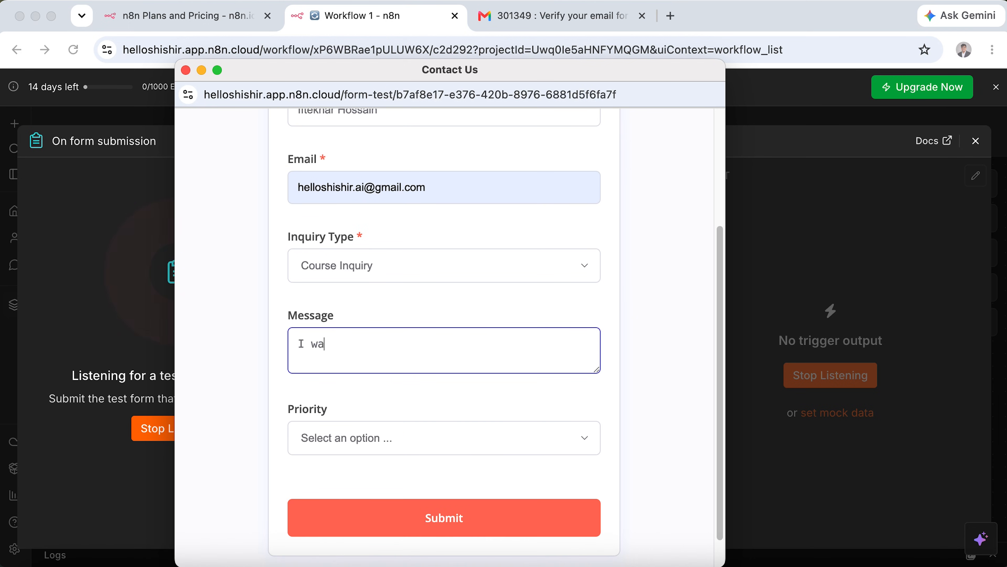
type("nt to learn more about the course.")
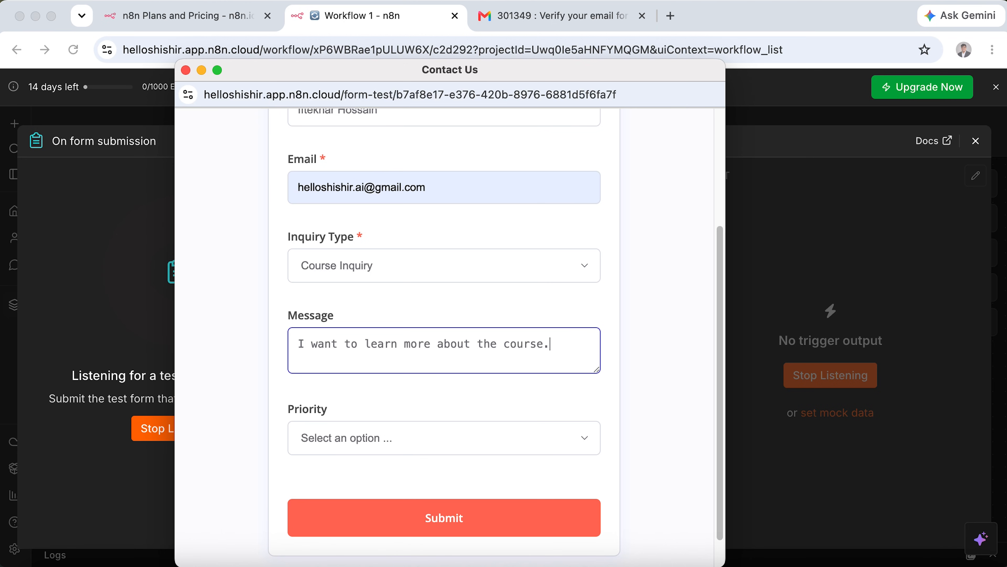
left_click(450, 442)
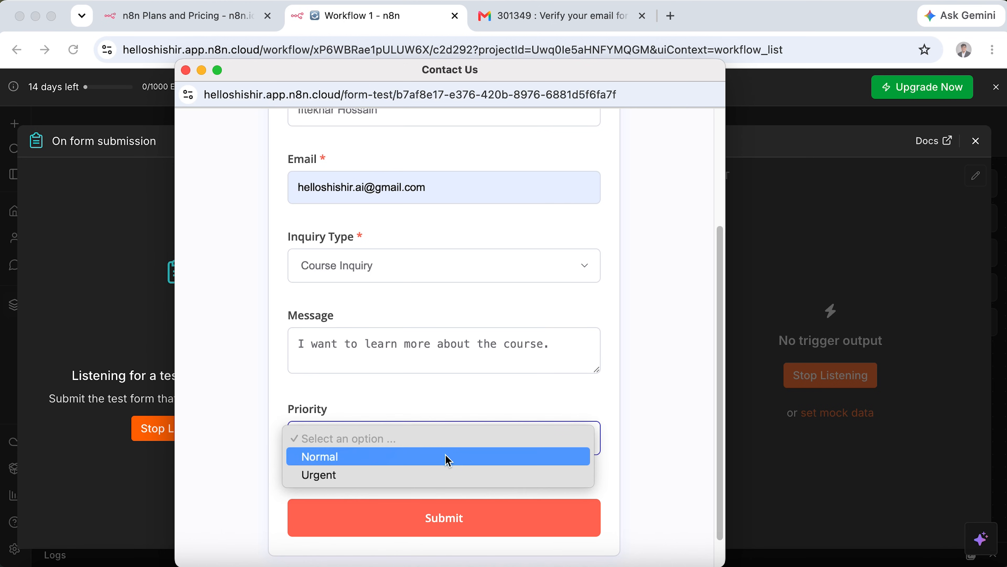
left_click(448, 457)
left_click(503, 516)
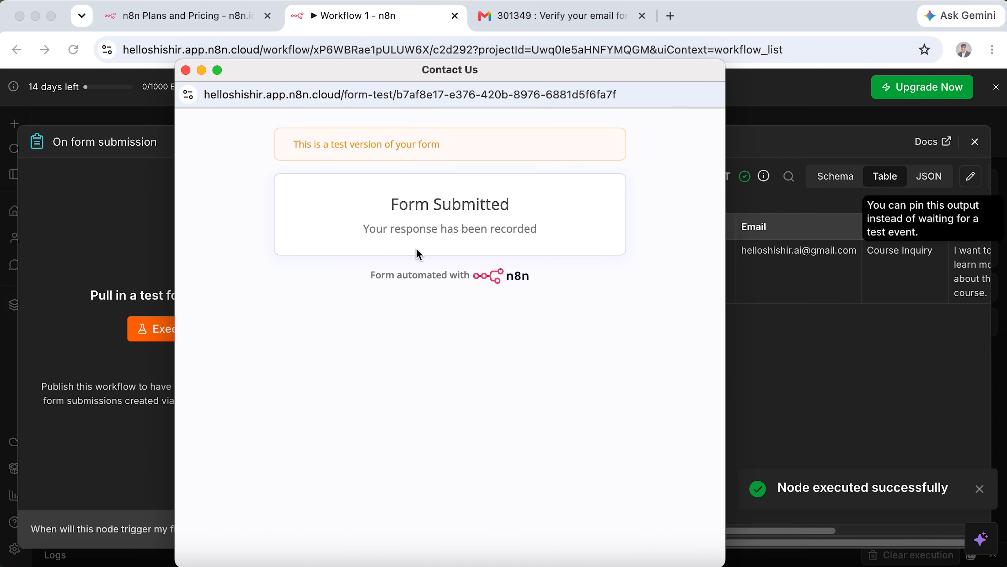
left_click(104, 267)
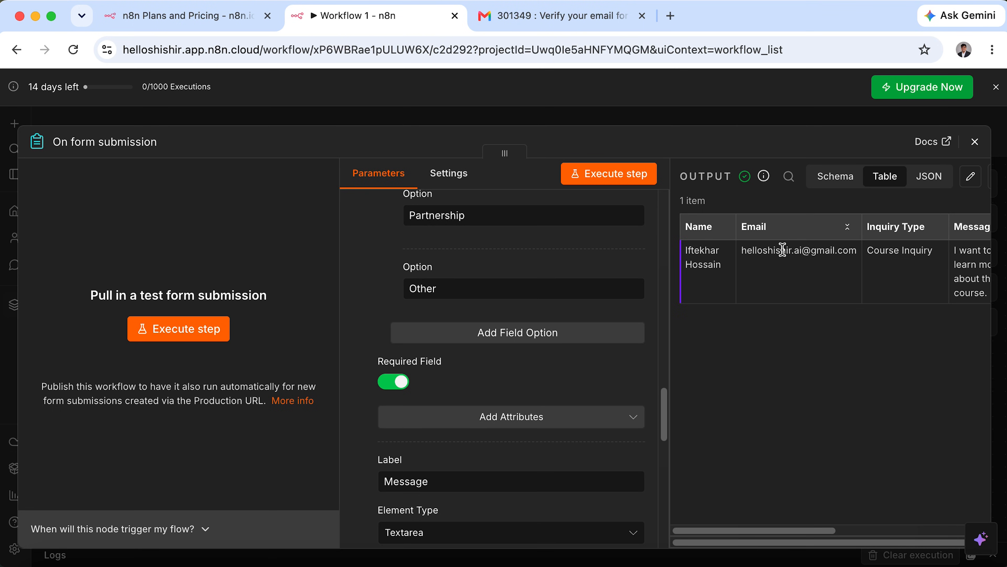
Switch the trigger's output panel from Schema to JSON view.
left_click_drag(754, 531, 916, 532)
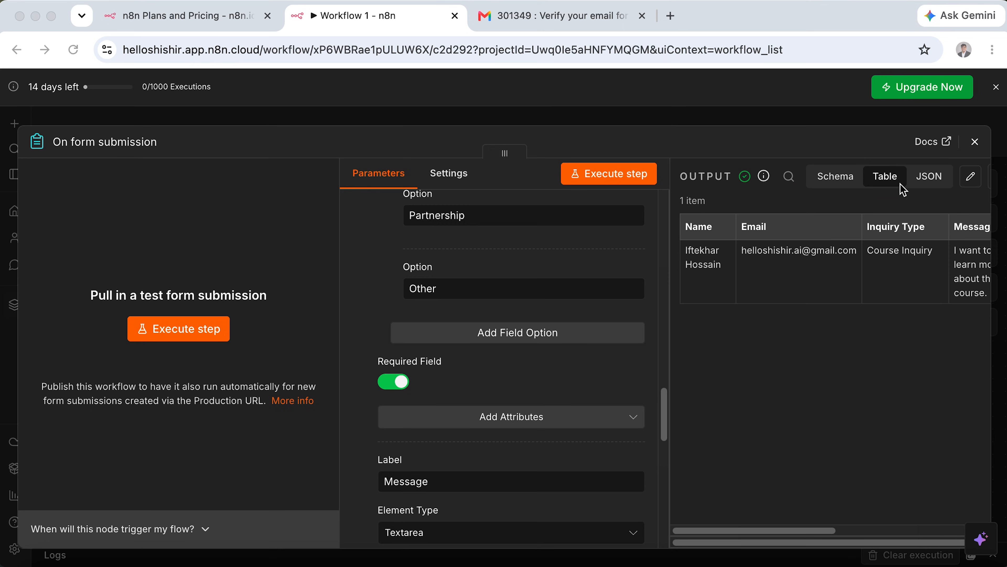
left_click(883, 179)
left_click_drag(852, 151, 919, 202)
left_click(833, 180)
left_click(832, 180)
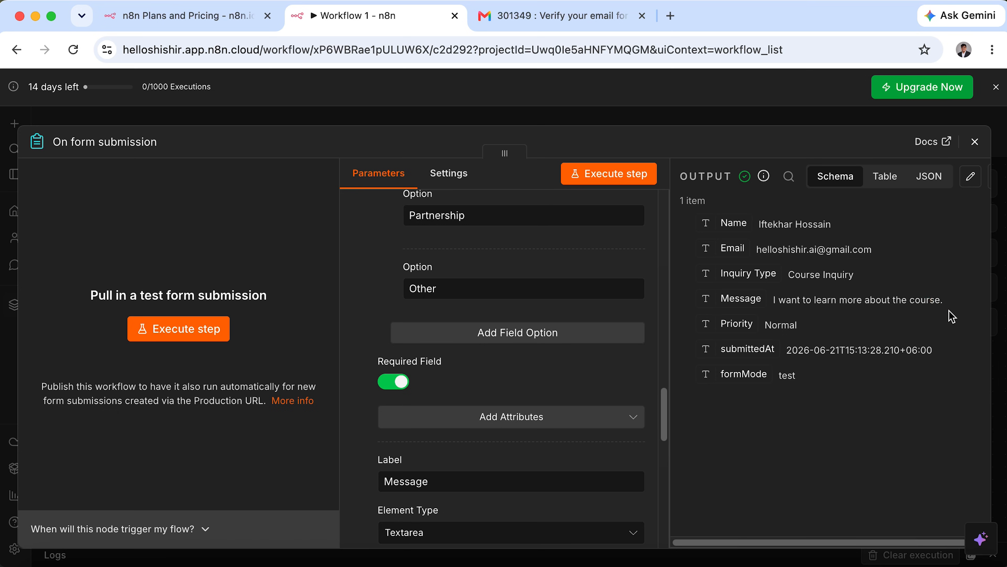
left_click(930, 177)
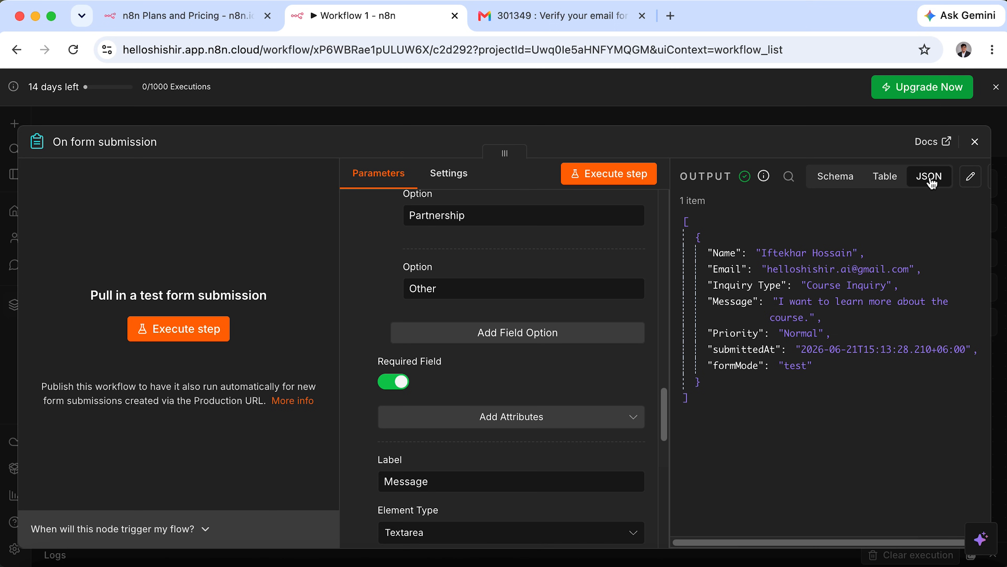
Annotate the submitted JSON item, highlighting the Name key and its value.
key("ctrl+a")
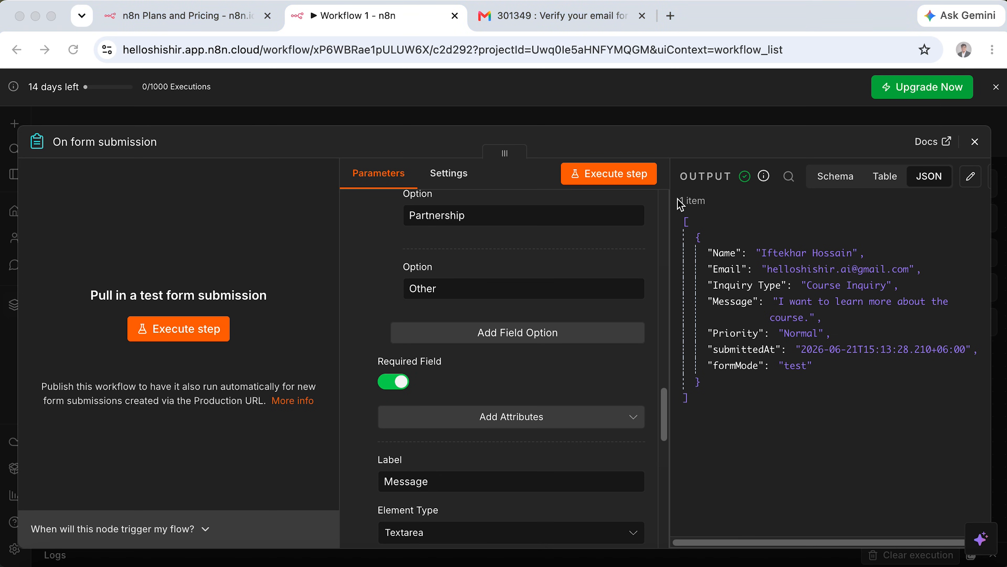
left_click_drag(677, 205, 699, 242)
left_click_drag(708, 439, 669, 383)
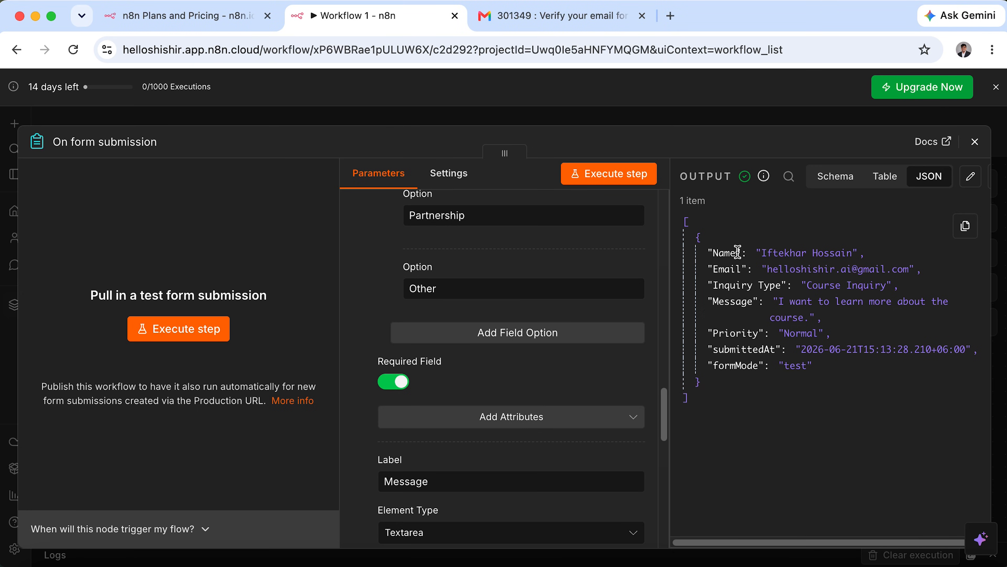
left_click_drag(690, 226, 713, 253)
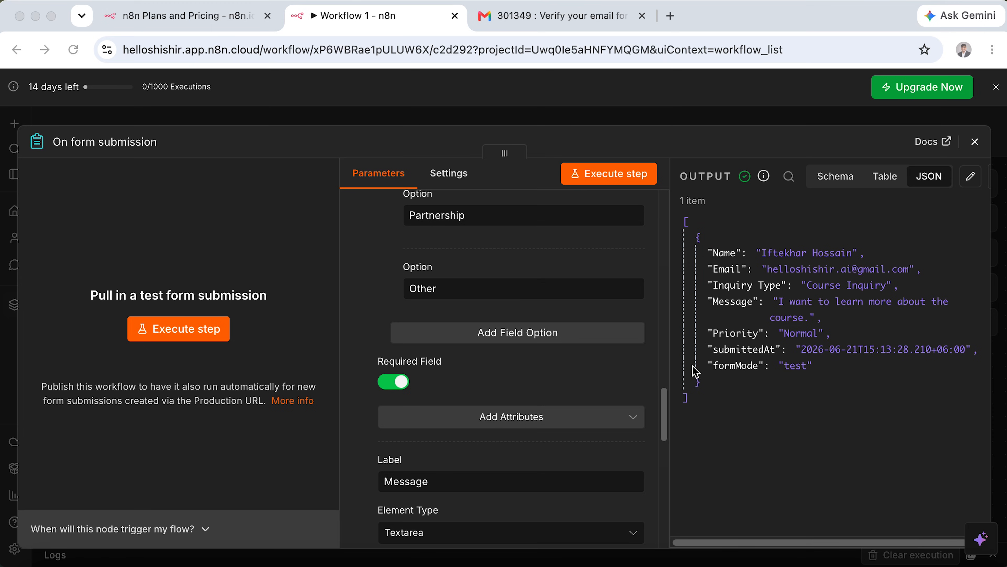
left_click_drag(695, 378, 712, 405)
mouse_move(692, 219)
left_mouse_down()
mouse_move(798, 302)
mouse_move(992, 409)
left_mouse_up()
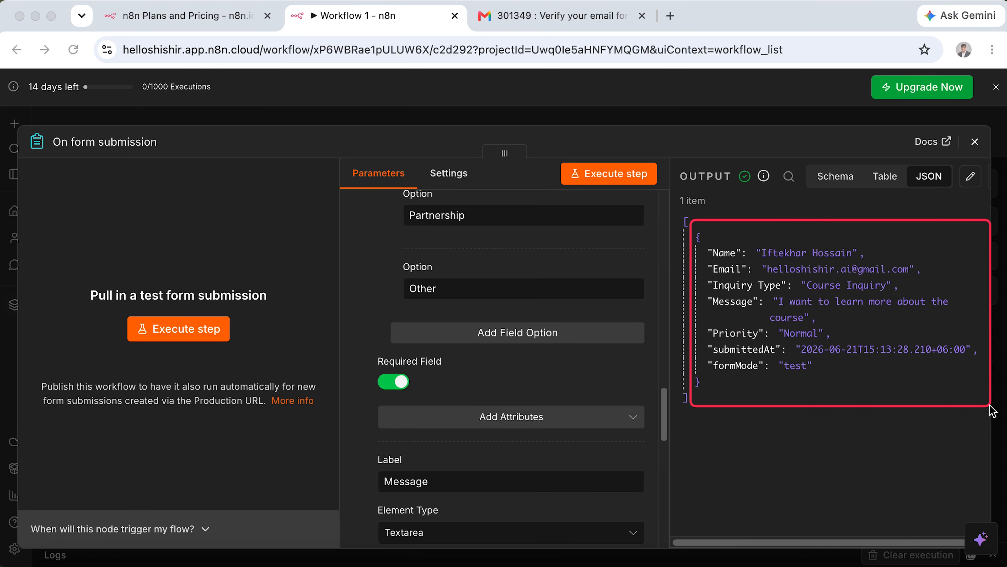
left_click_drag(700, 239, 741, 262)
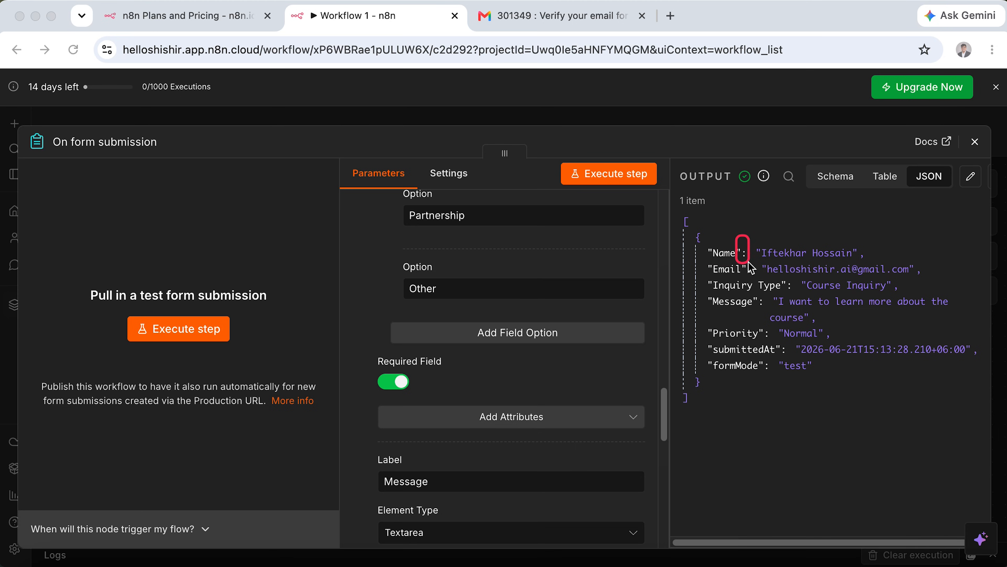
mouse_move(755, 238)
left_mouse_down()
mouse_move(791, 256)
mouse_move(869, 261)
left_mouse_up()
key("Escape")
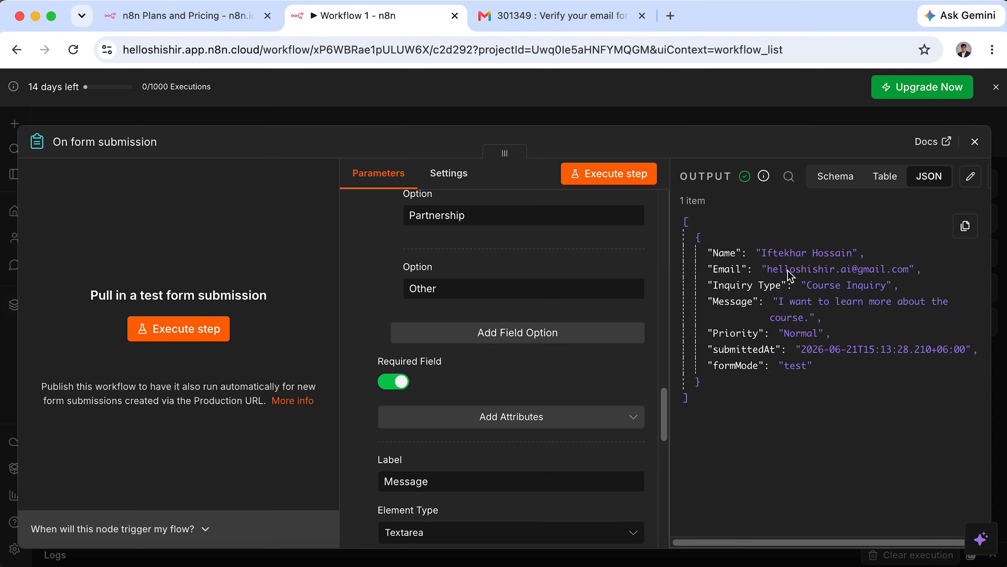
Preview the output as Table and Schema, then cancel an edit of the data.
left_click(898, 182)
left_click(841, 182)
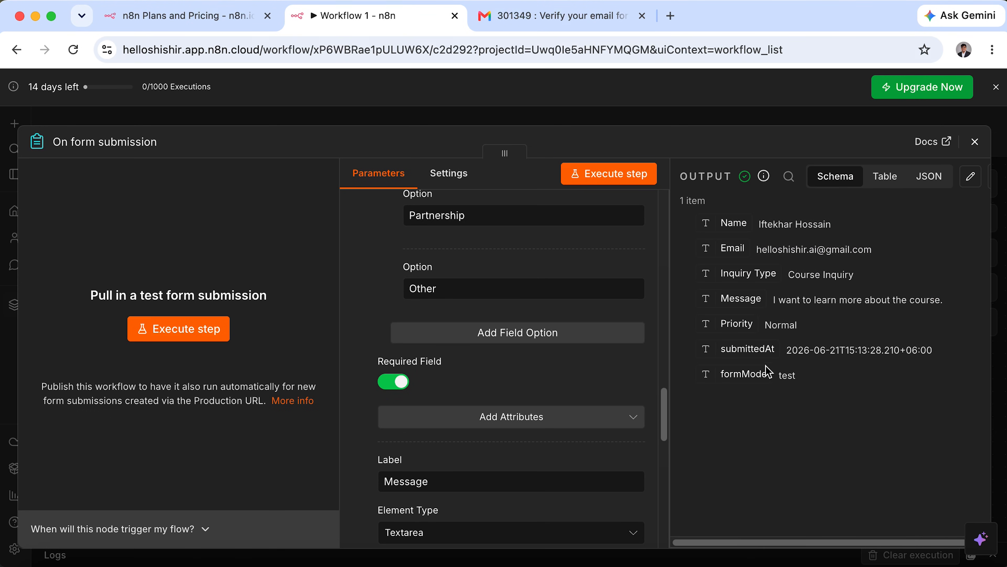
left_click(971, 179)
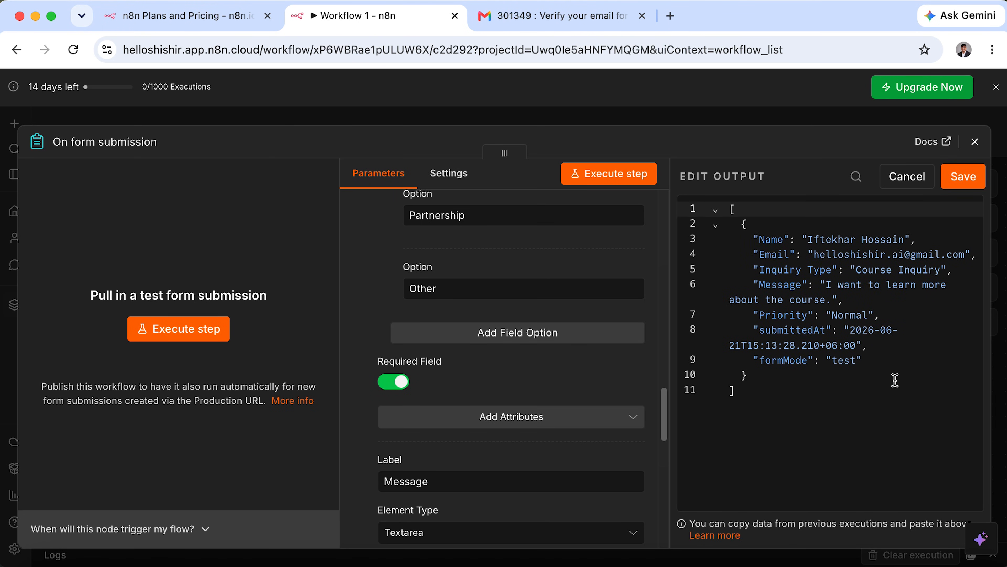
double_click(859, 317)
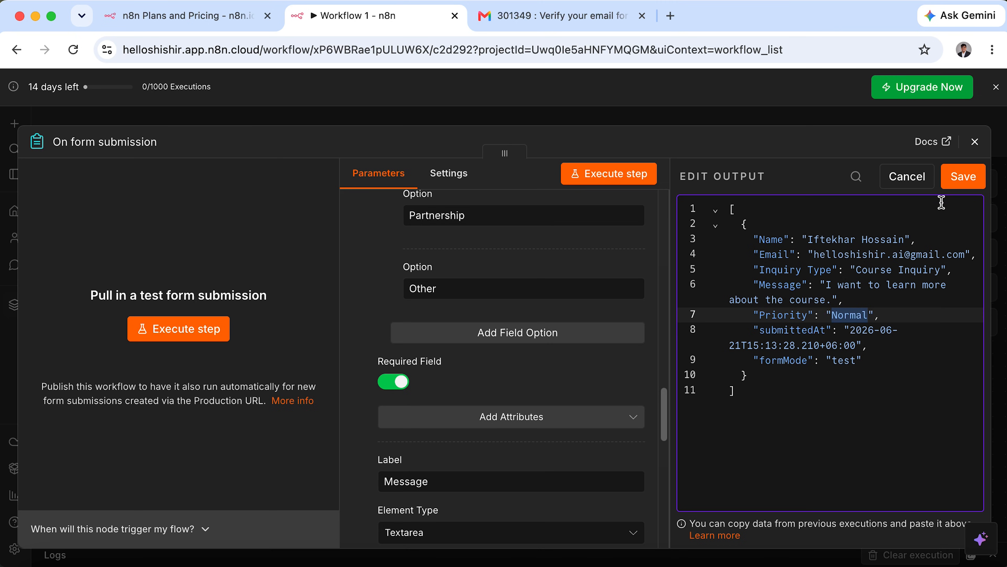
left_click(907, 177)
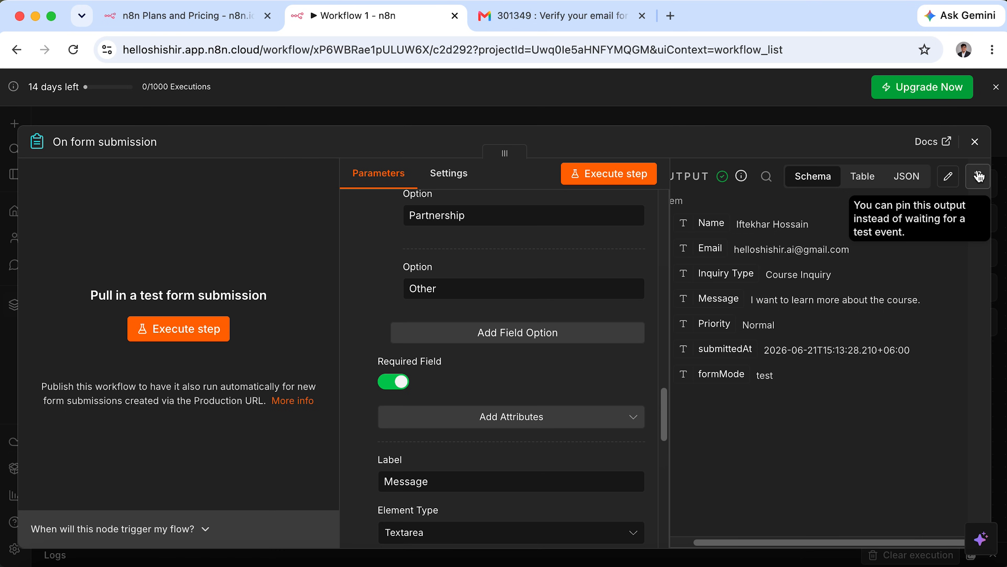
Pin the test output for test executions and close the trigger node.
left_click_drag(961, 155, 999, 197)
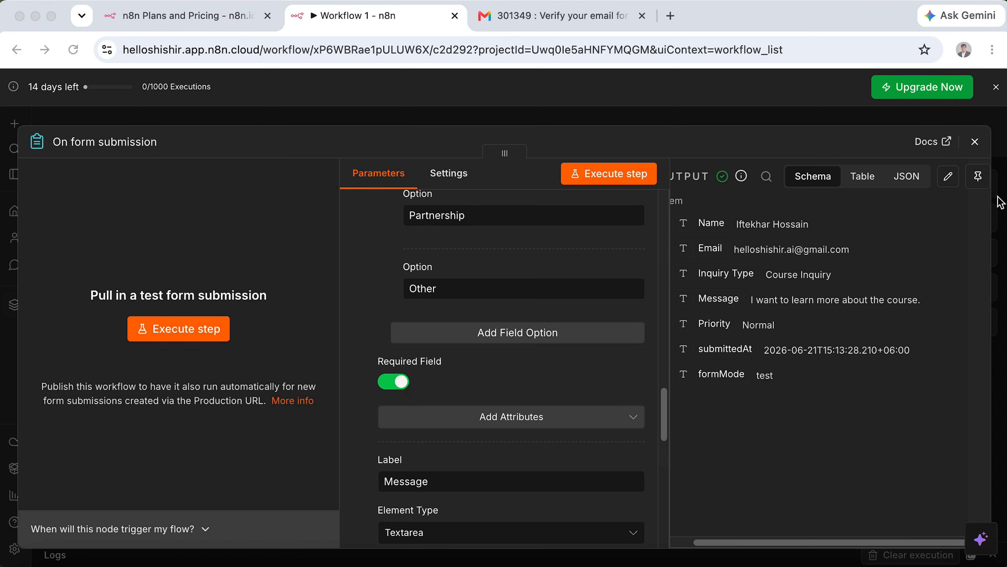
left_click(978, 176)
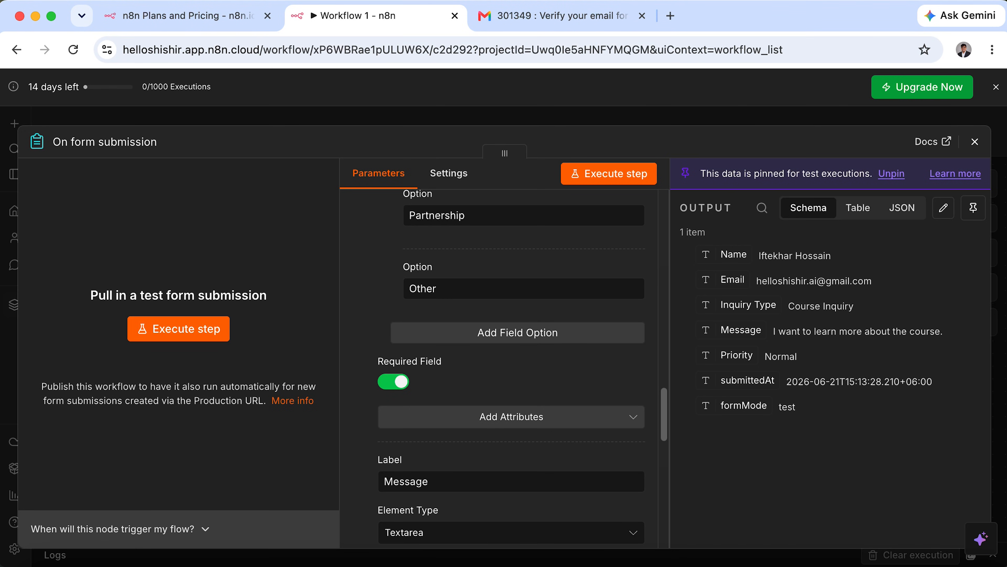
left_click(976, 143)
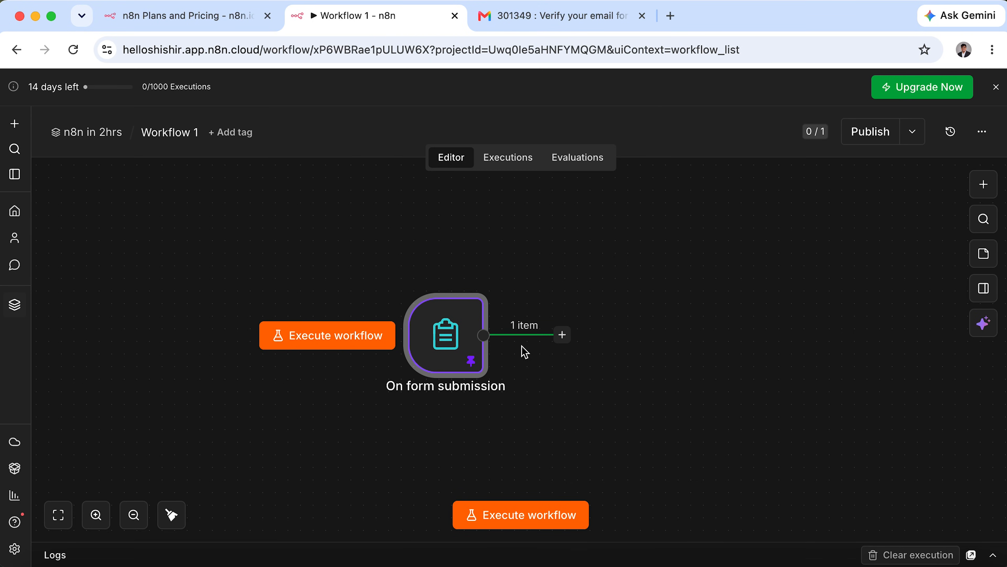
Add a Google Sheets 'Append row in sheet' node after the form trigger.
left_click(562, 335)
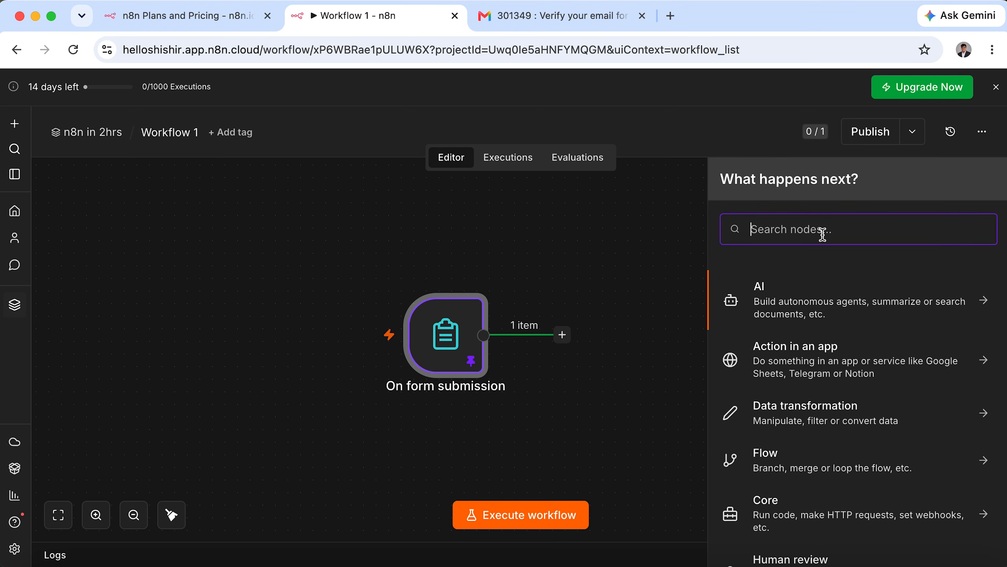
type("sheet")
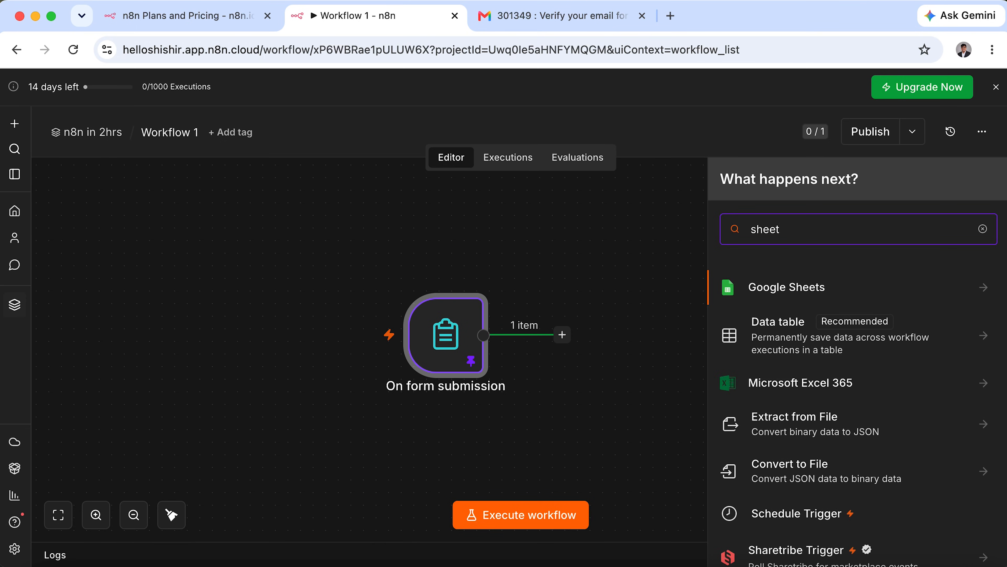
left_click(986, 288)
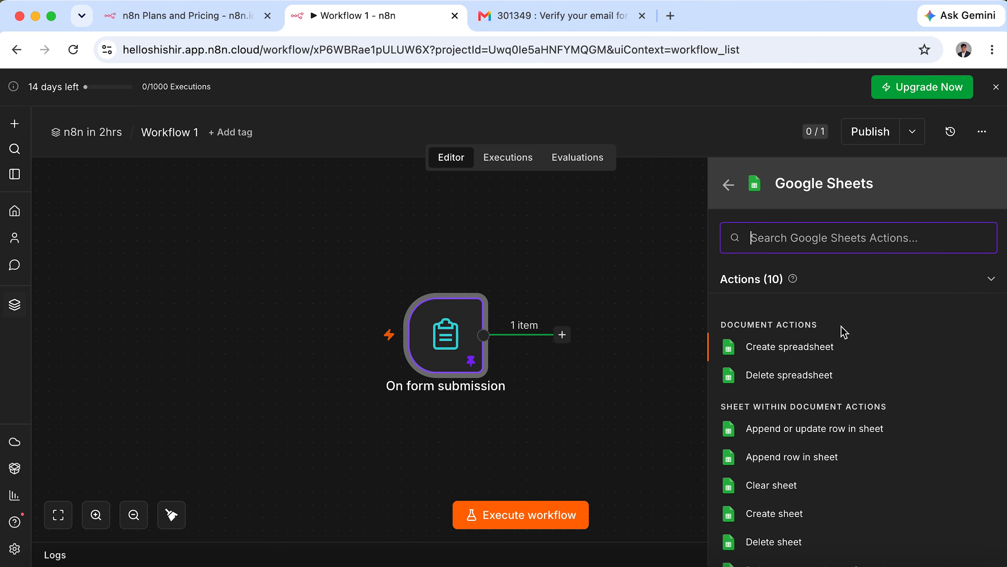
scroll(844, 331, "down", 1)
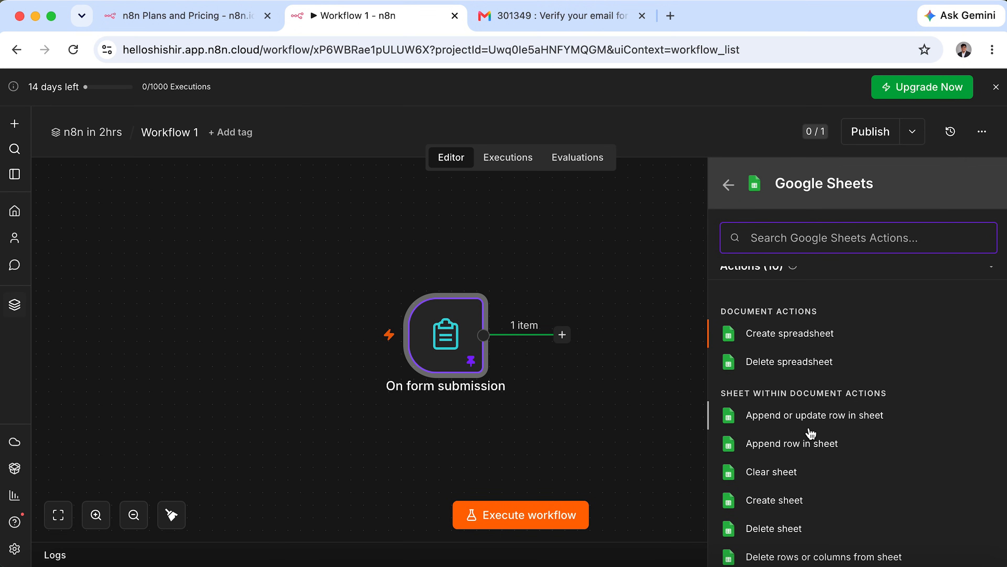
left_click(835, 448)
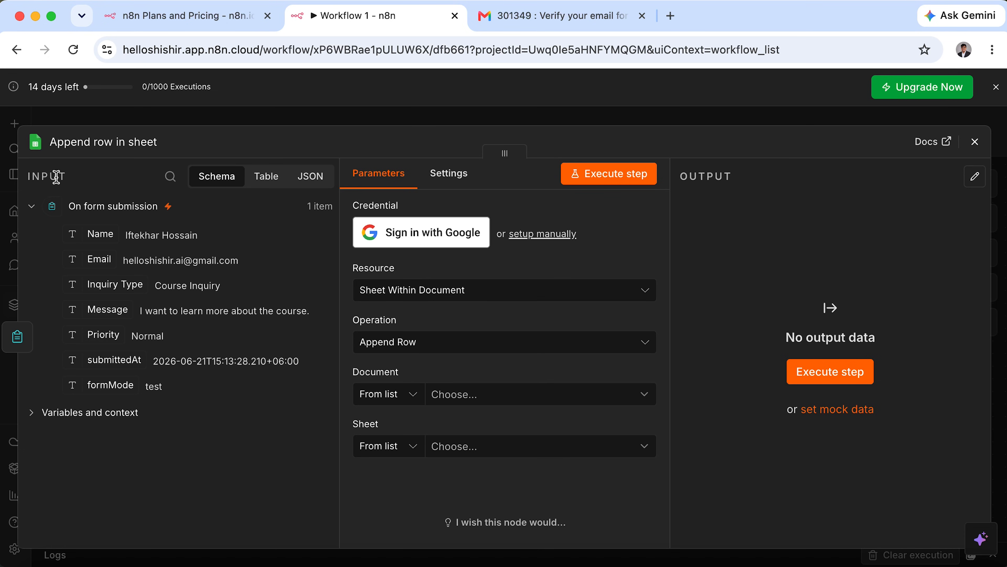
Highlight the incoming form fields in the Append row node's input panel.
key("ctrl+a")
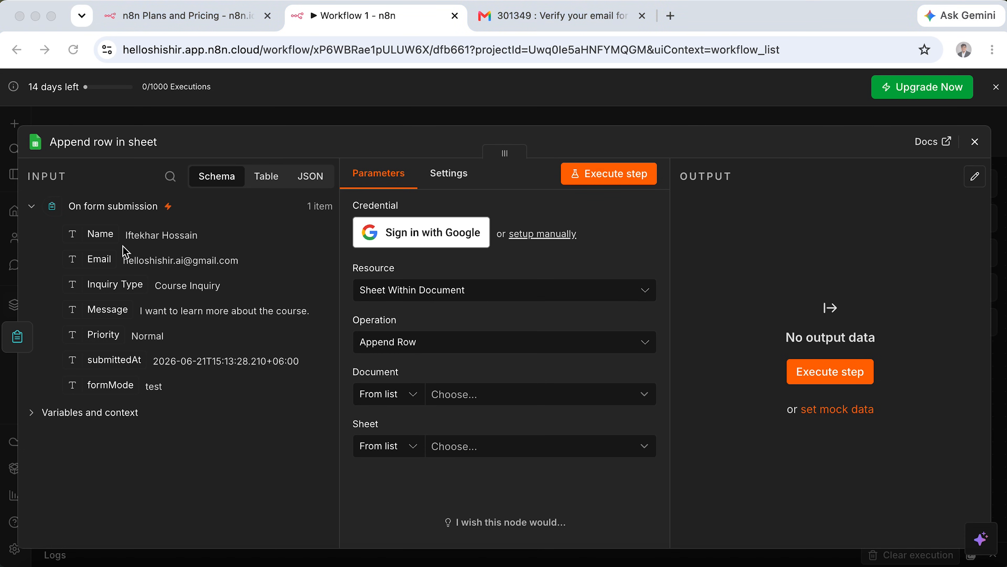
mouse_move(25, 171)
left_mouse_down()
mouse_move(168, 270)
mouse_move(340, 492)
left_mouse_up()
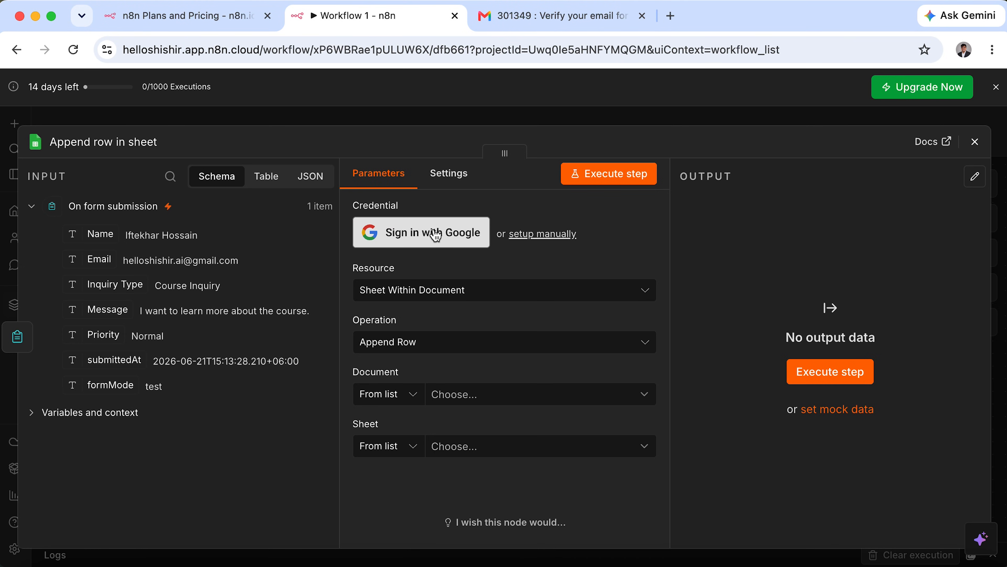
Sign in with Google and grant n8n.cloud all Drive and Sheets permissions.
left_click(462, 242)
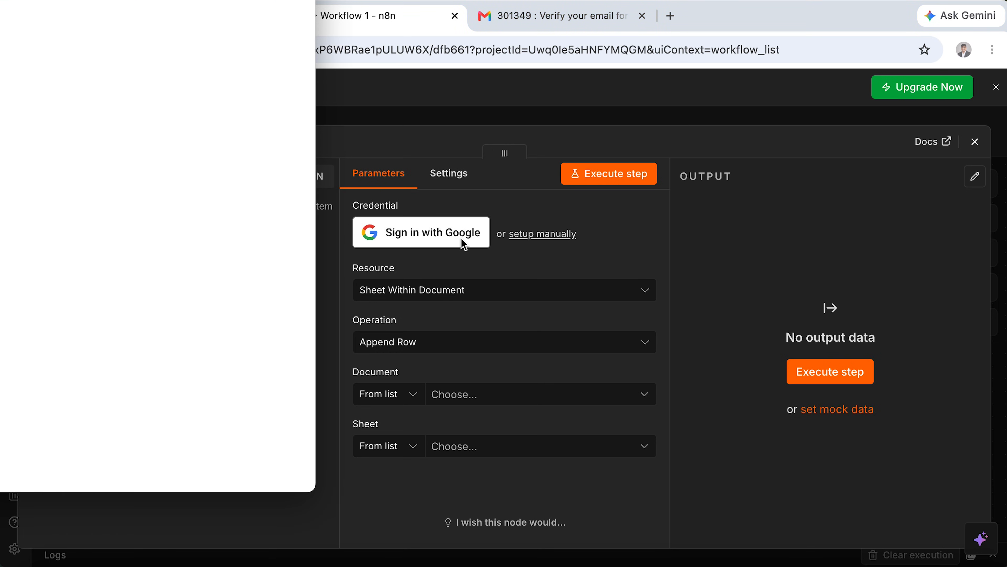
left_click_drag(68, 0, 394, 2)
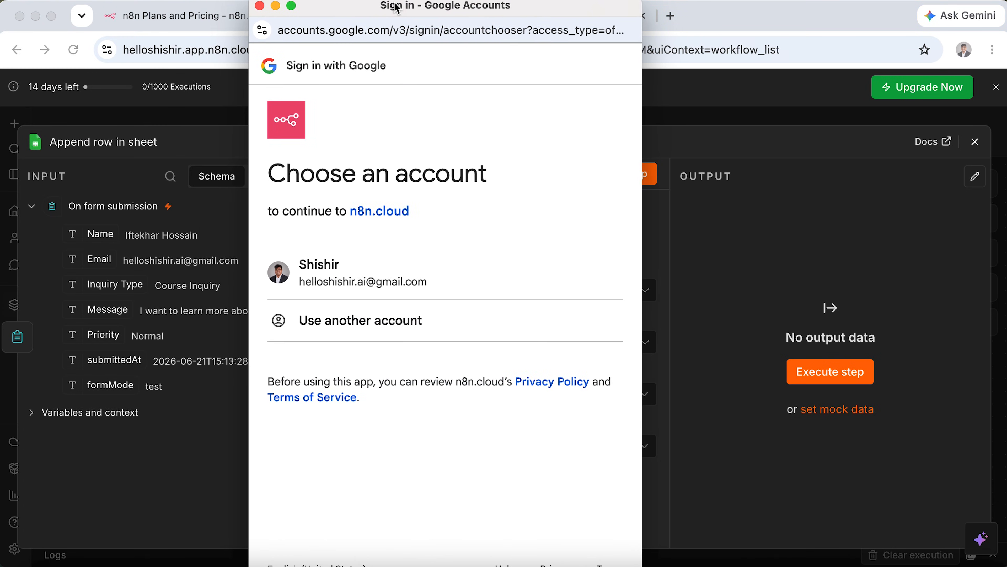
left_click(348, 274)
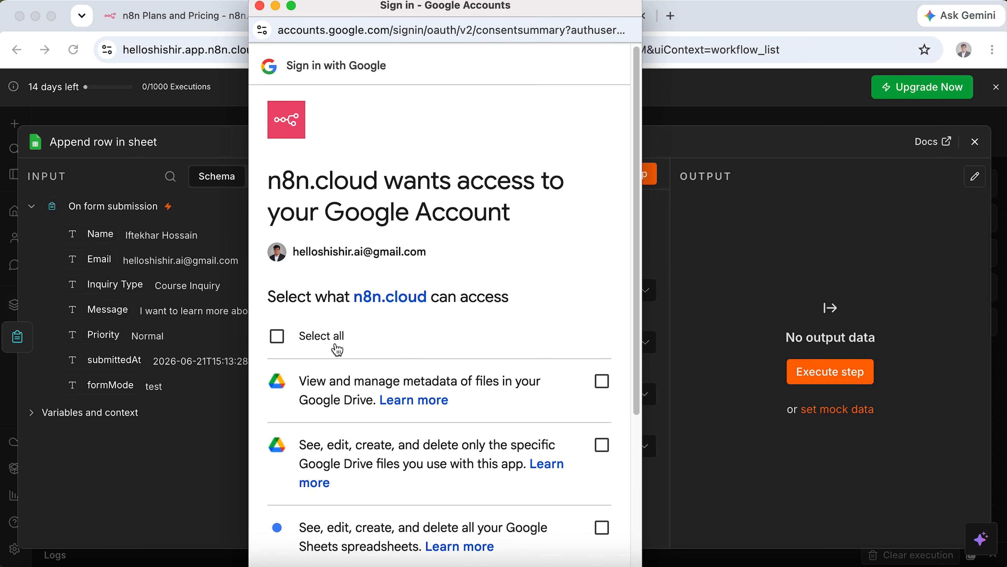
left_click(277, 336)
scroll(403, 389, "down", 5)
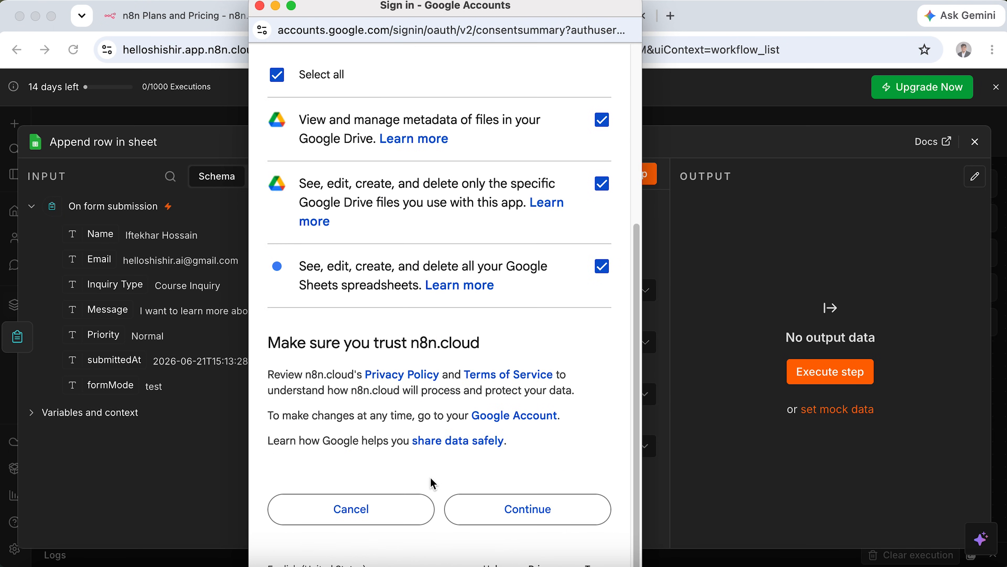
left_click(526, 509)
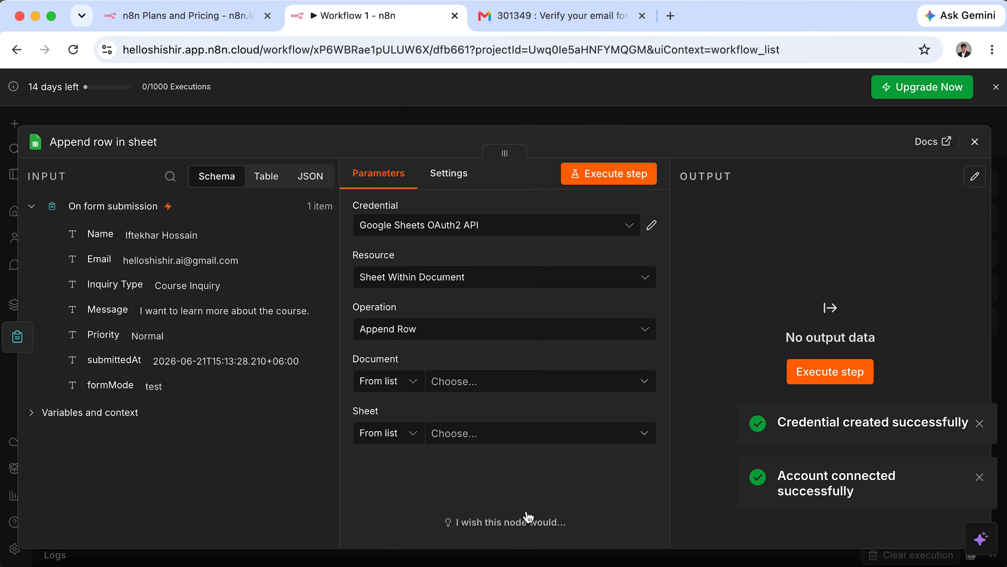
Confirm the Google Sheets OAuth2 API credential and the Sheet Within Document resource.
left_click(495, 228)
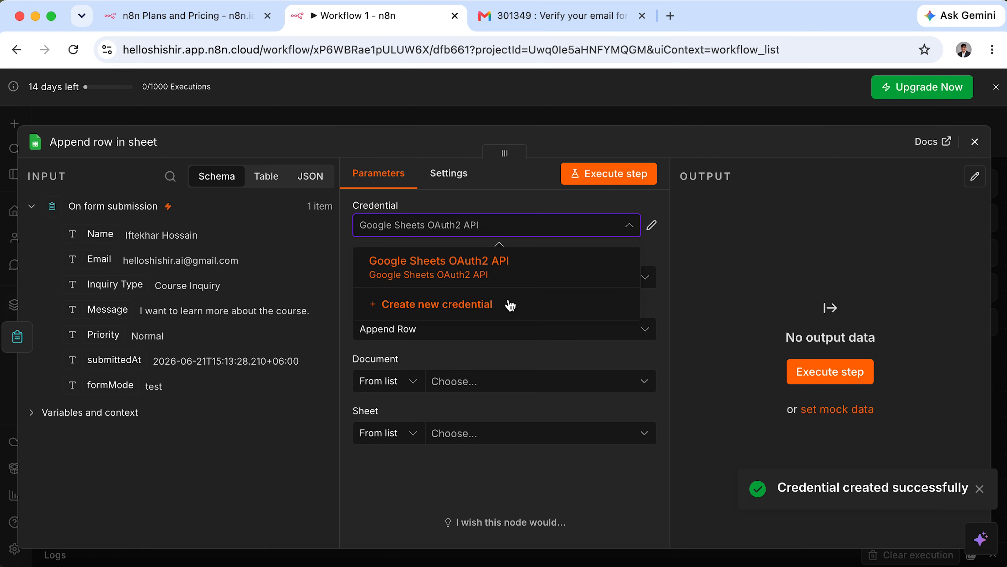
left_click(538, 227)
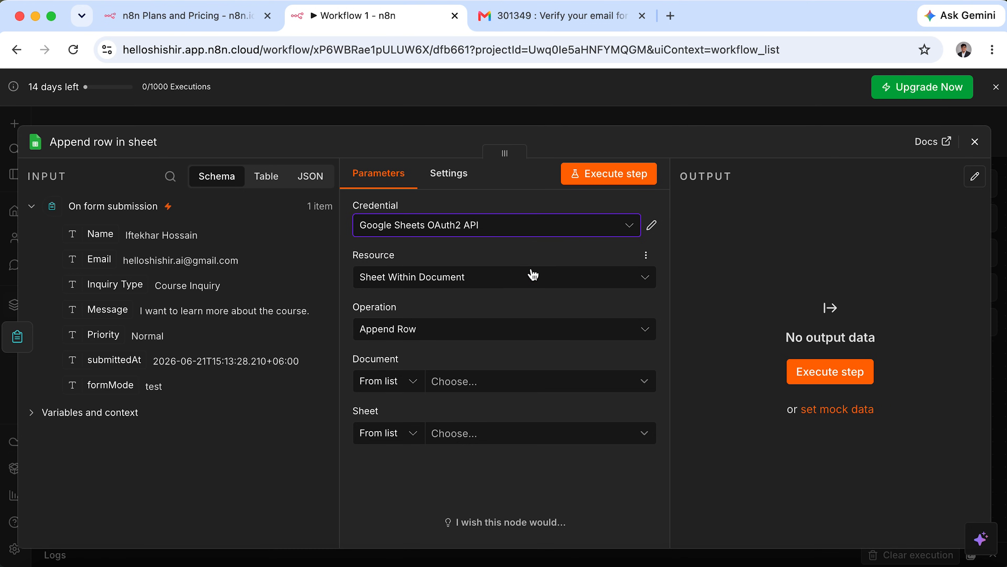
left_click(534, 285)
left_click(516, 346)
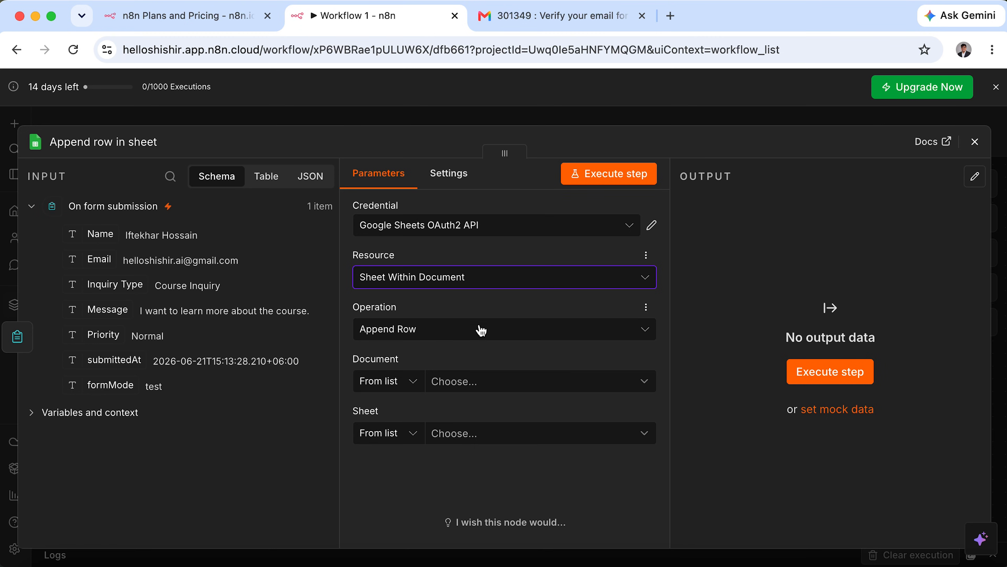
left_click(556, 18)
Create a new spreadsheet via sheets.new and title it 'Contact Form'.
left_click(551, 45)
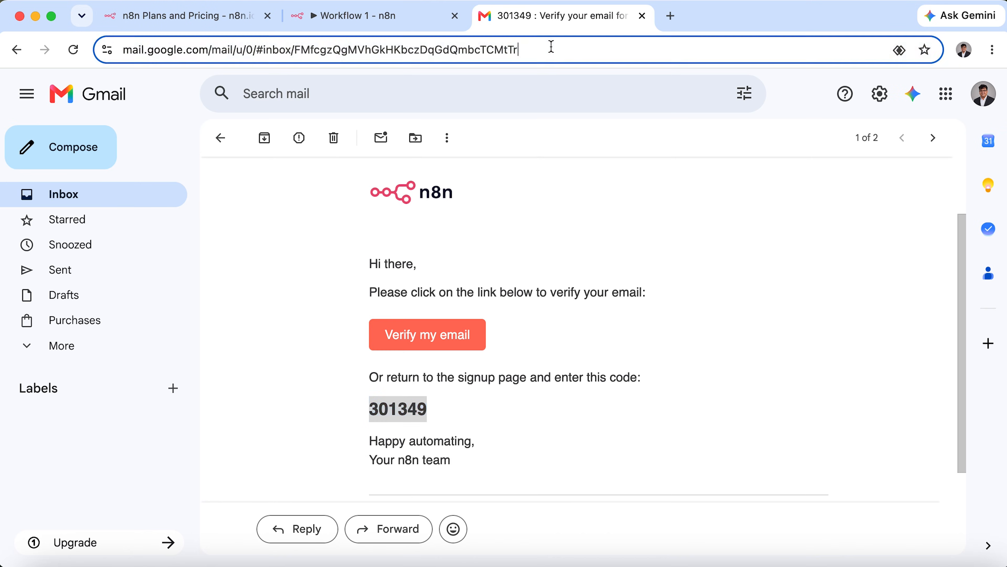
type("sheets.new")
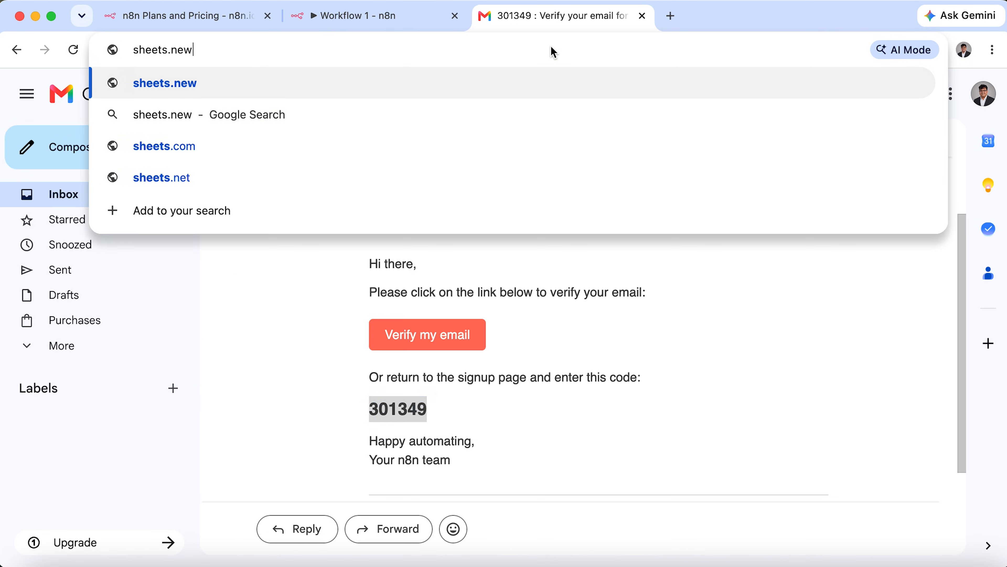
key("Return")
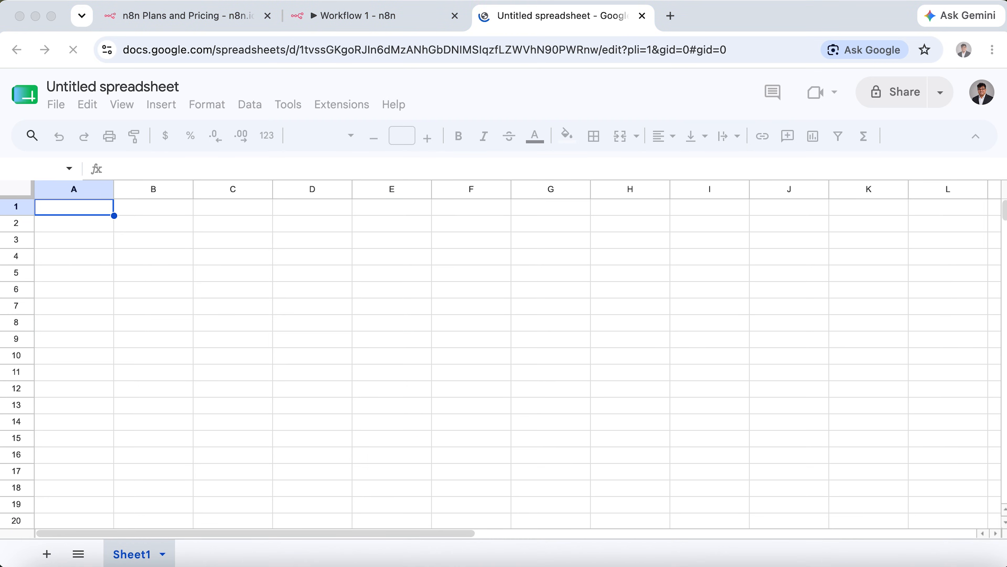
left_click(161, 88)
type("Contact Form")
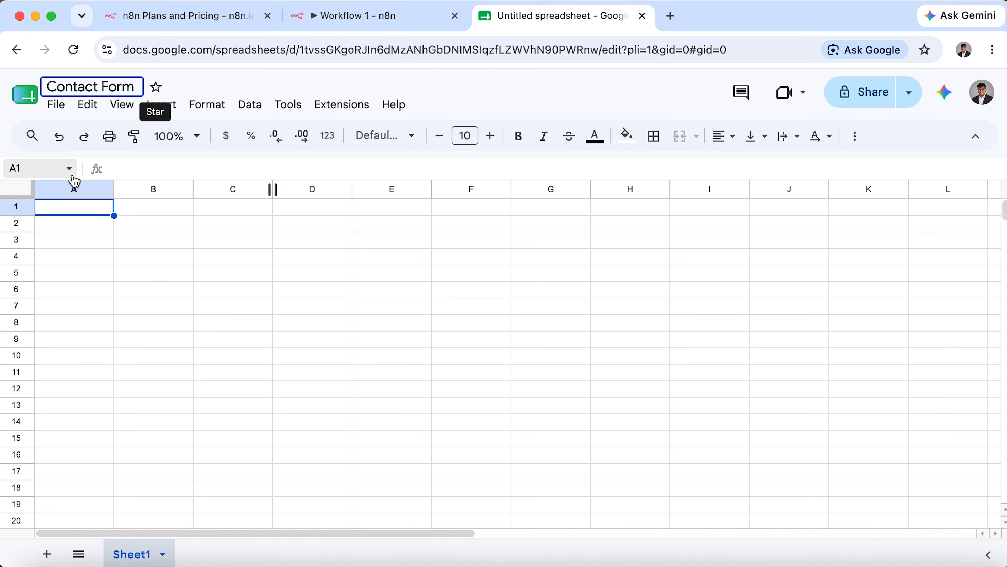
left_click(74, 207)
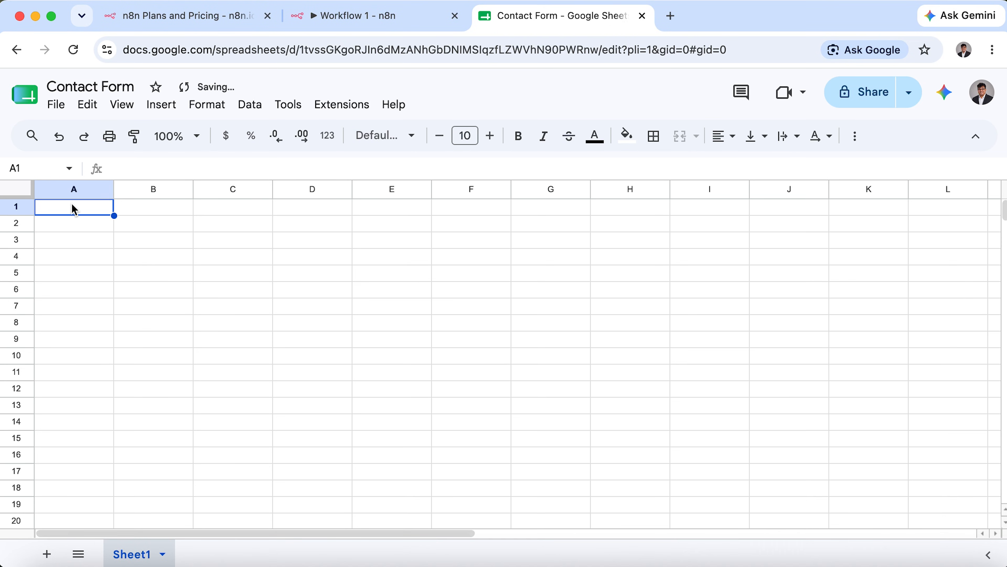
Enter headers Name, Email, Inquiry Type, Message, Priority, Submitted At across row 1.
type("Name")
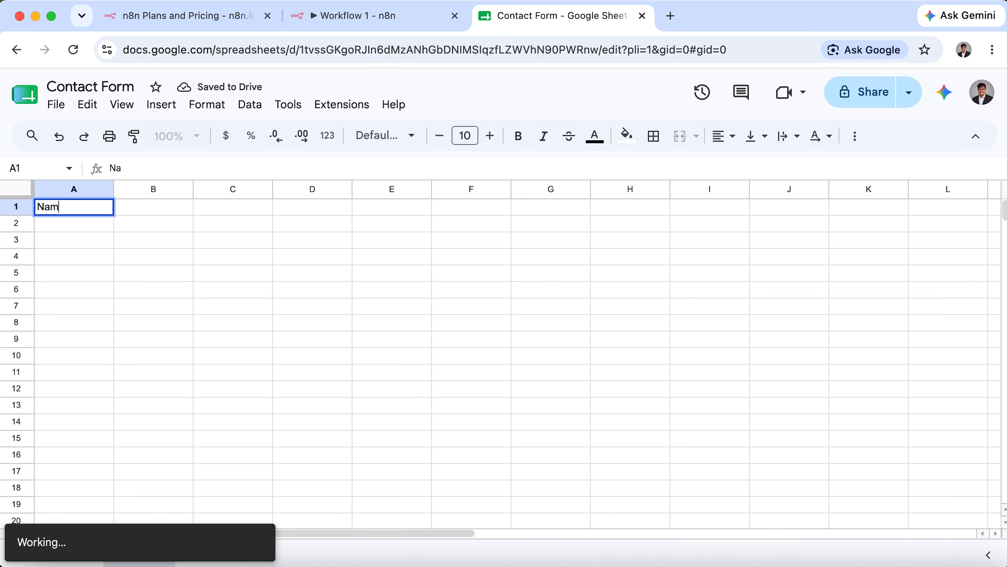
key("Tab")
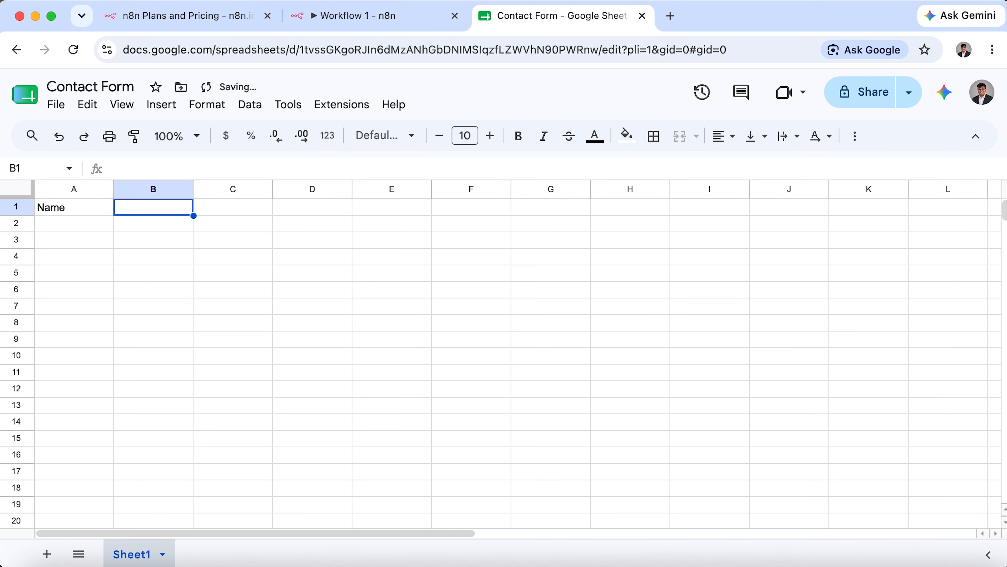
type("Email")
key("Tab")
type("Inquiry Type")
key("Tab")
type("Message")
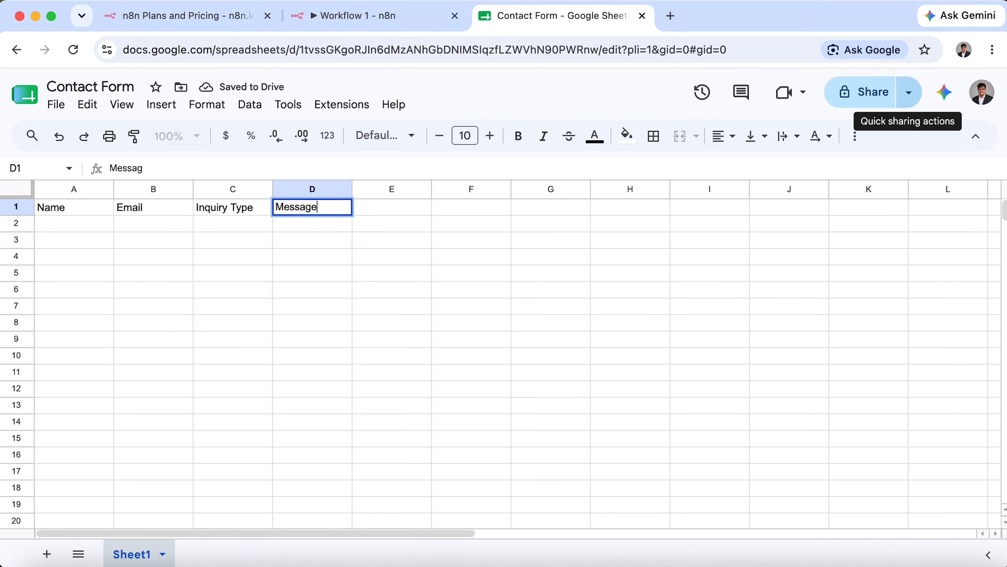
key("Tab")
type("Priority")
key("Tab")
type("Submitted")
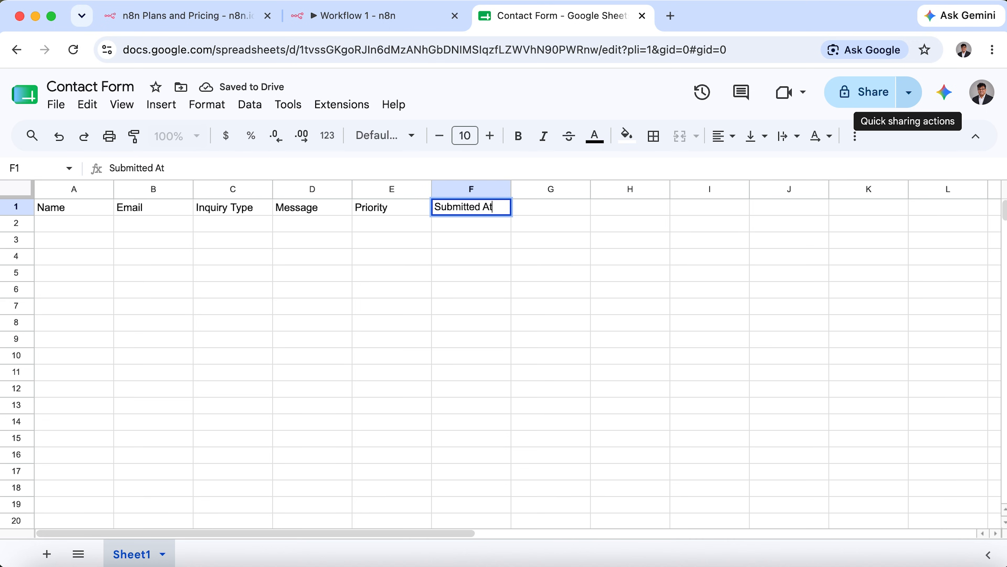
left_click(185, 260)
Make the A1:F1 header cells bold.
left_click(489, 208)
left_click_drag(489, 208, 49, 209)
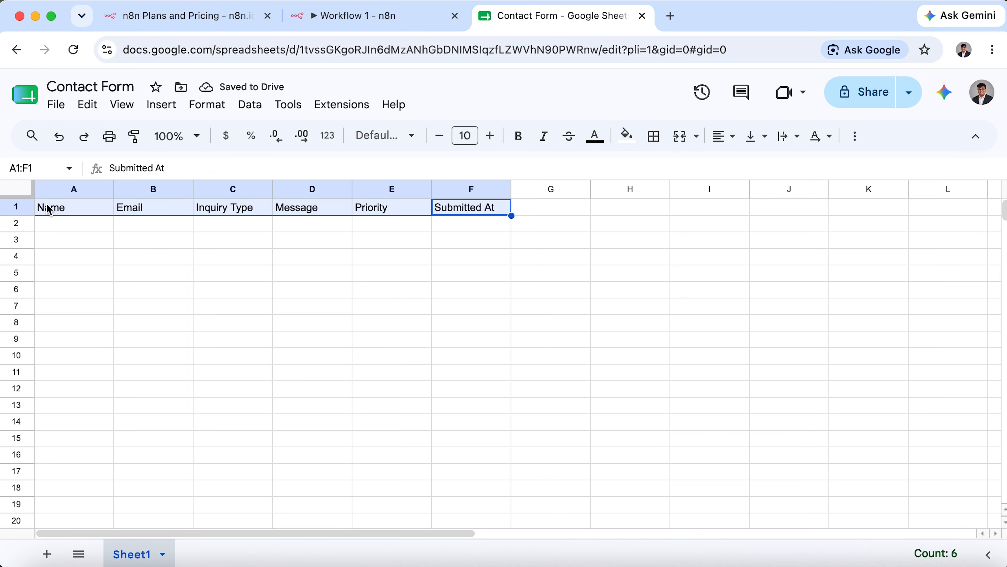
key("super+b")
left_click(234, 260)
left_click(390, 17)
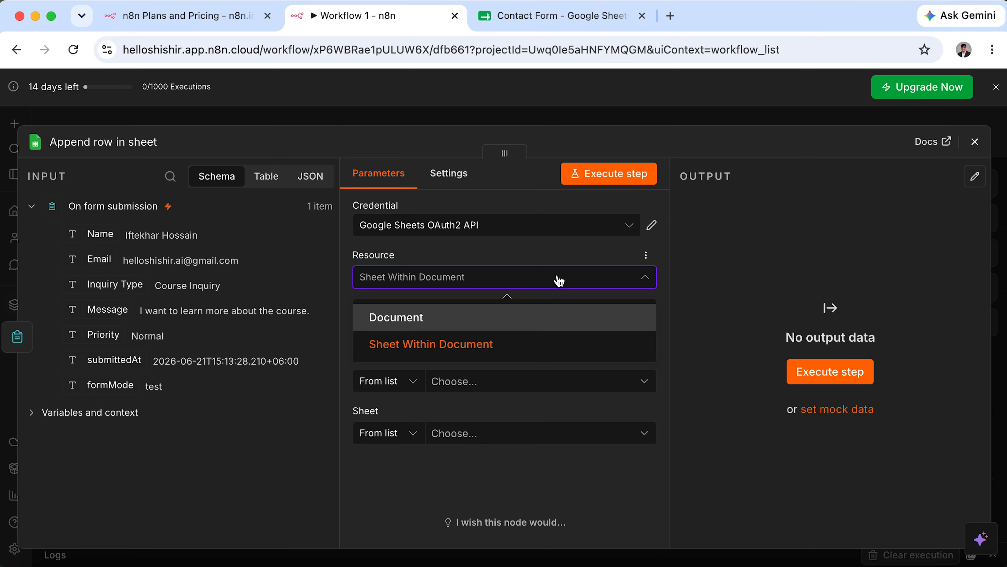
Set Sheet Within Document, Append Row, and the Contact Form document from the list.
left_click(492, 346)
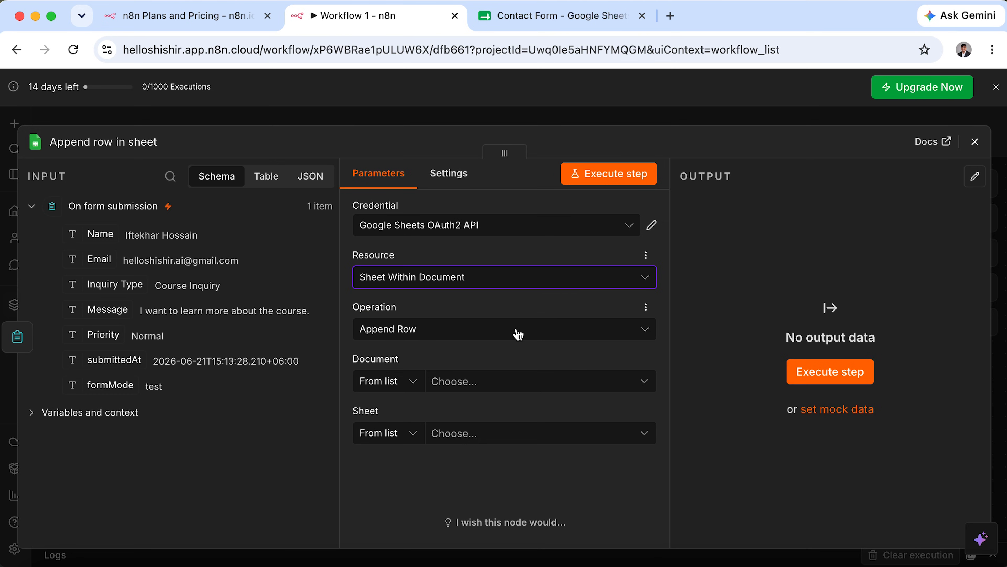
left_click(452, 334)
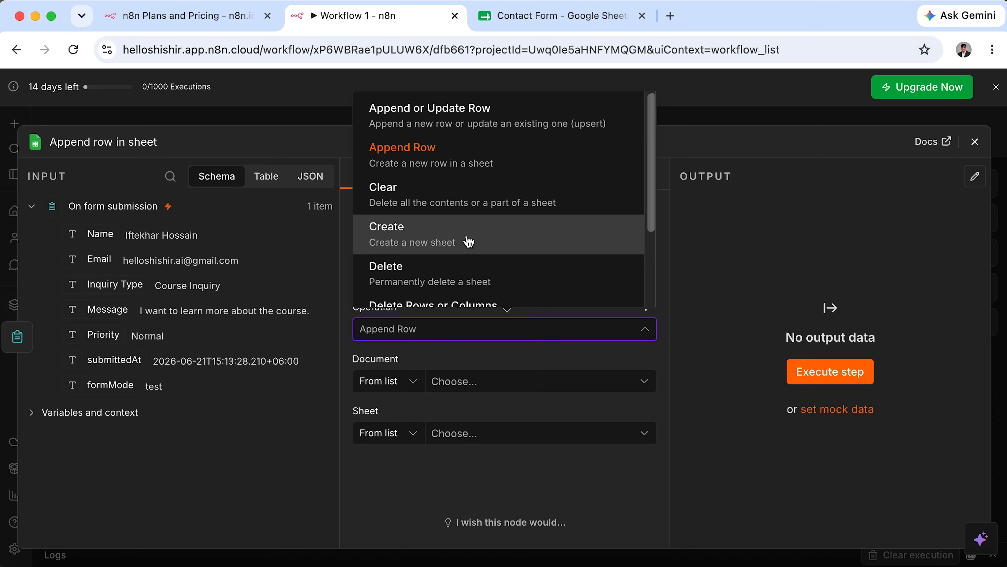
left_click(422, 338)
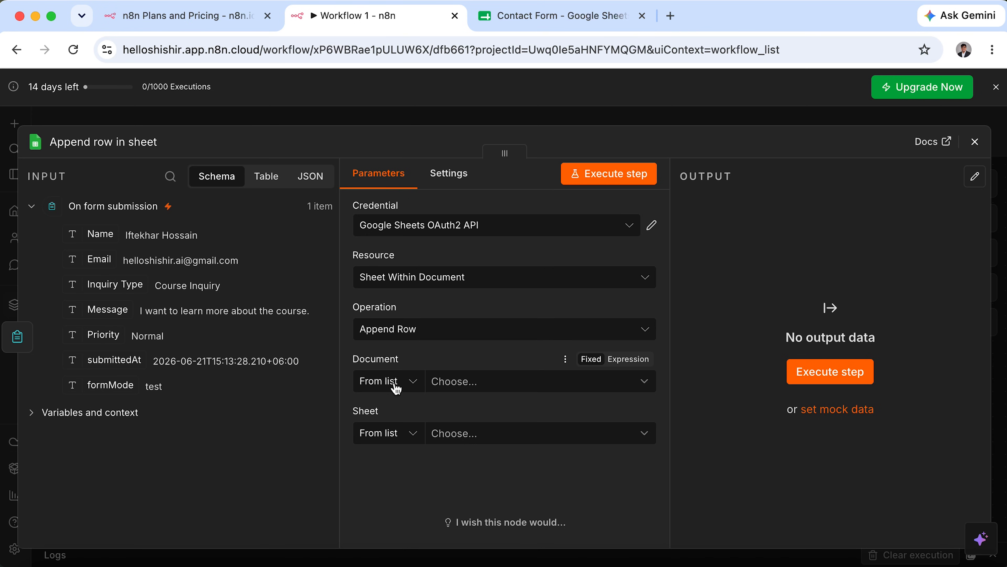
left_click(408, 385)
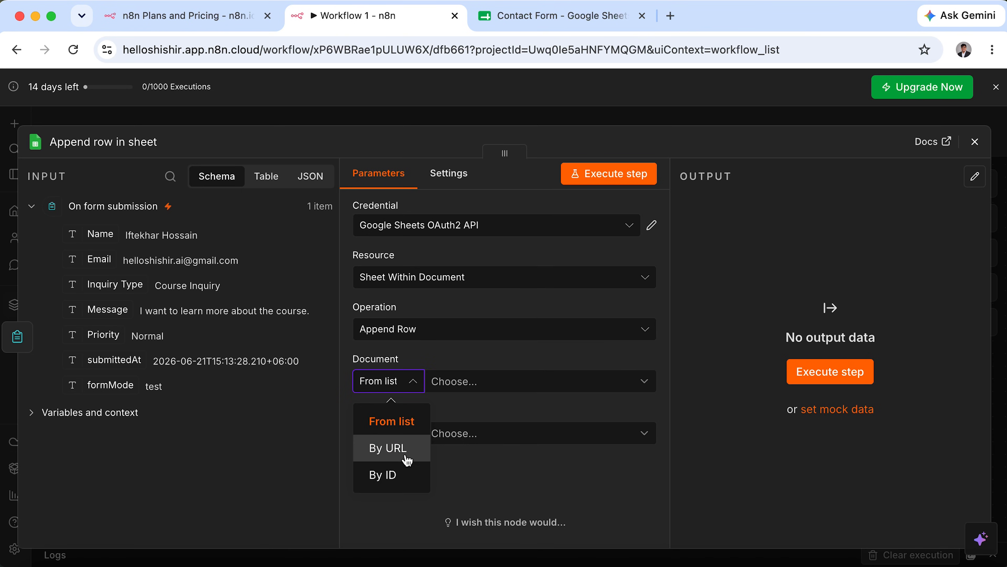
left_click(407, 422)
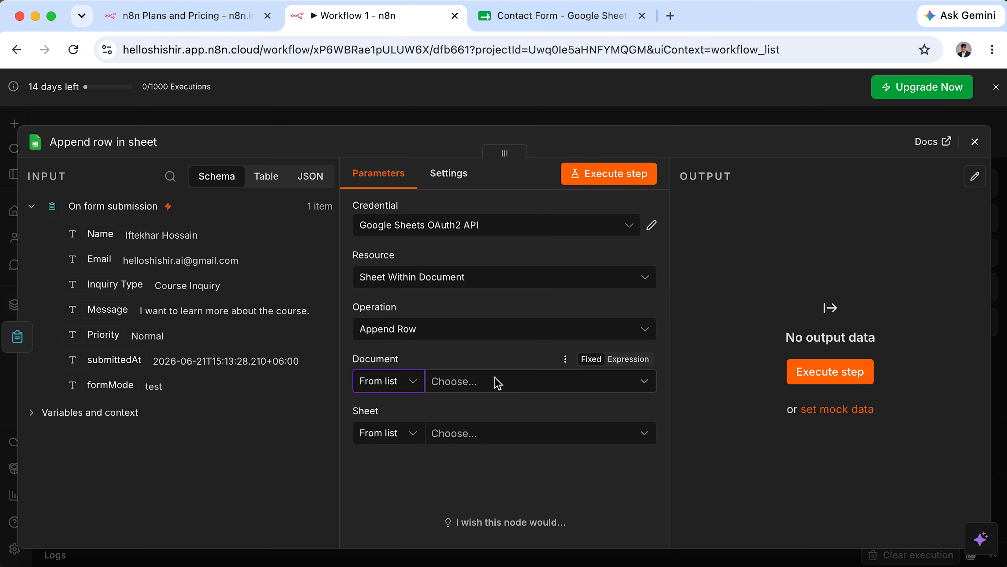
left_click(499, 387)
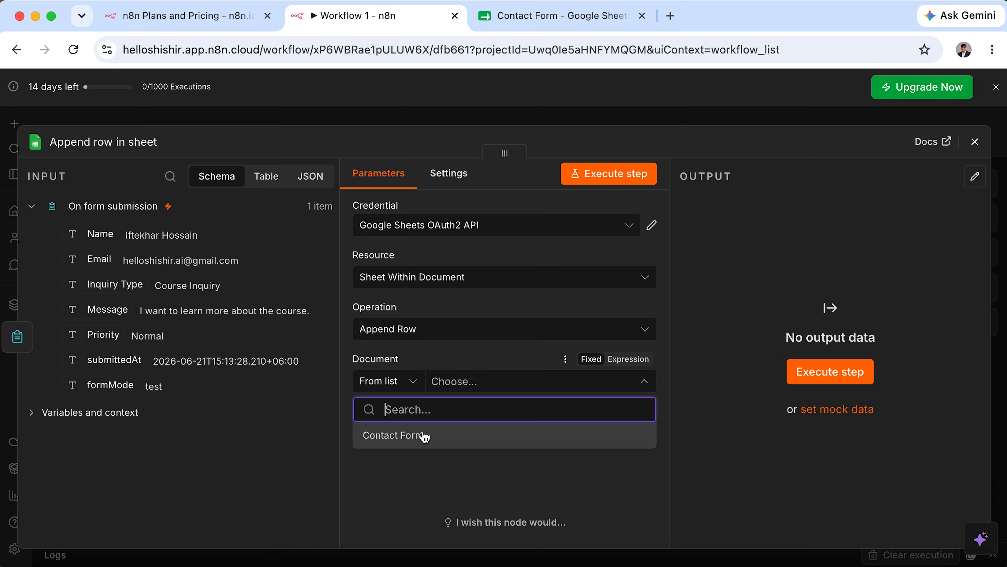
left_click(414, 439)
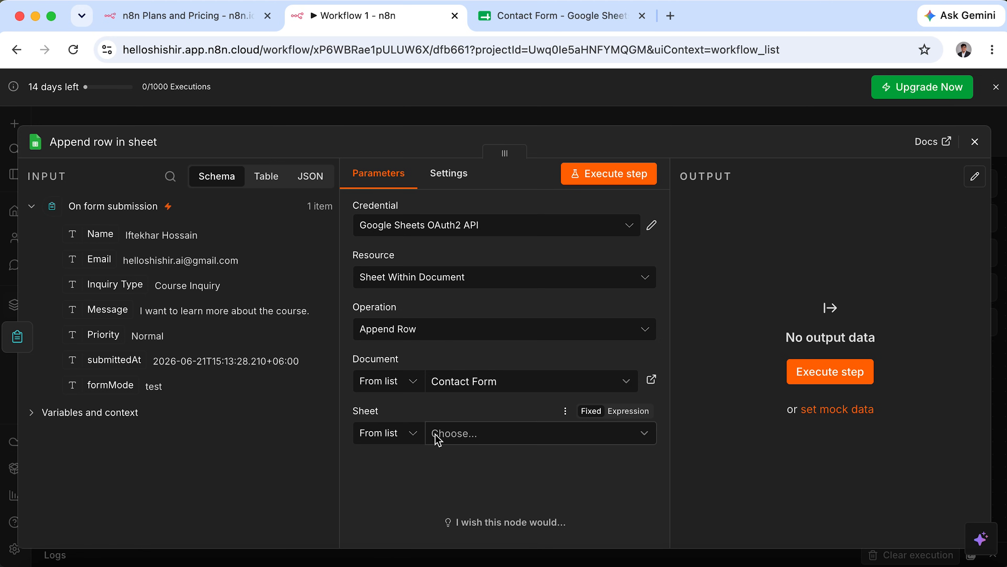
Choose Sheet1 from the list as the target sheet.
left_click(412, 433)
left_click(411, 315)
left_click(478, 435)
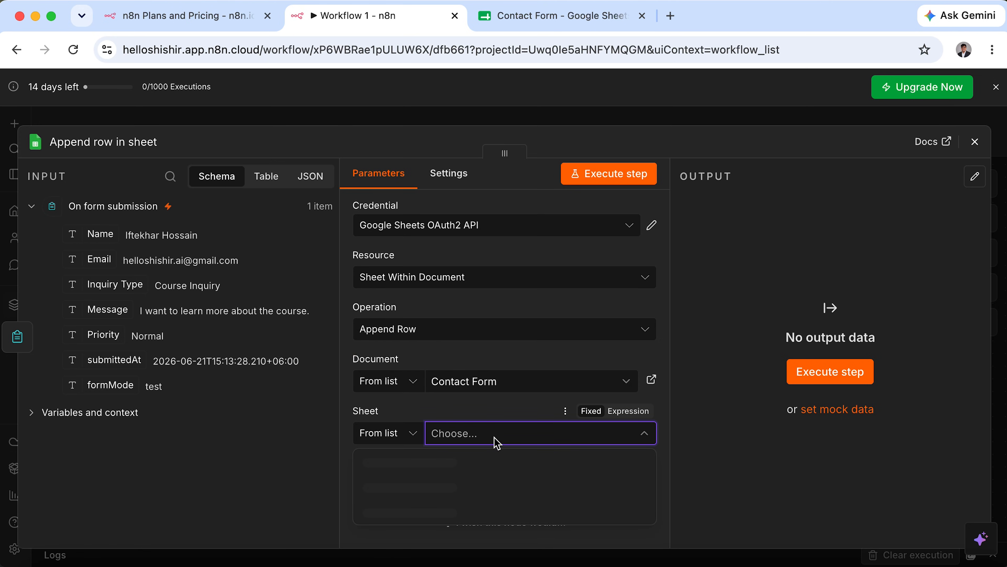
left_click(429, 464)
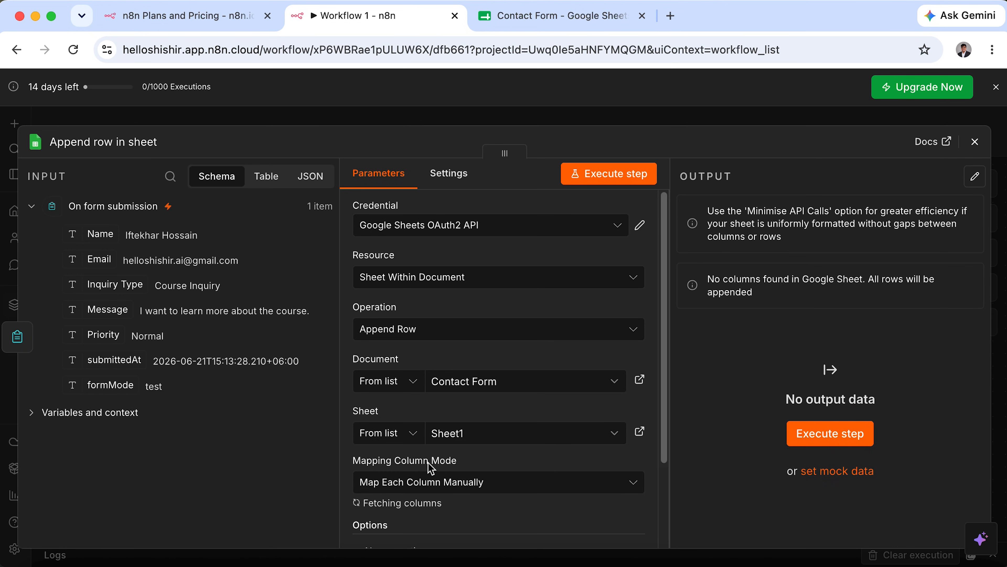
scroll(428, 462, "down", 5)
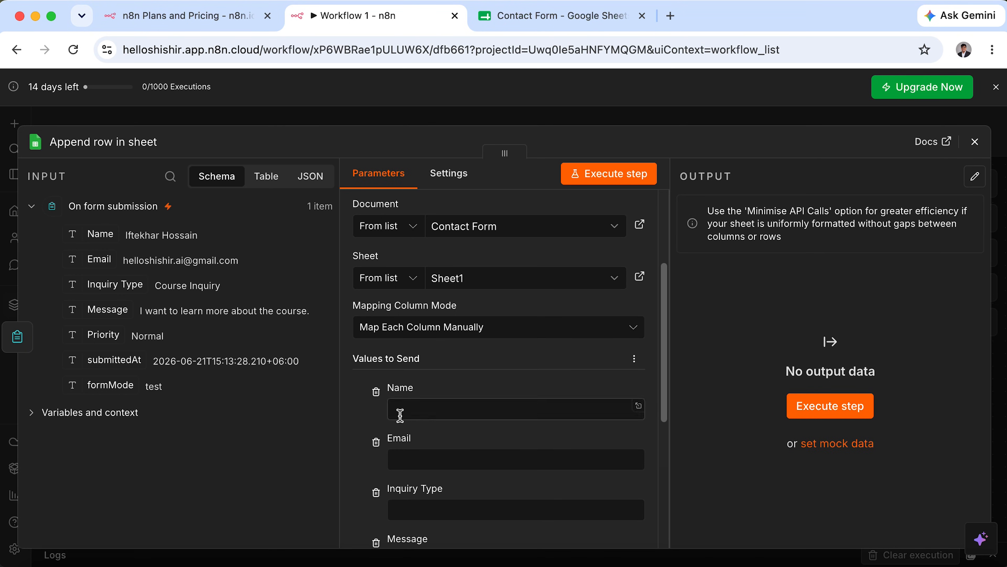
scroll(417, 396, "down", 6)
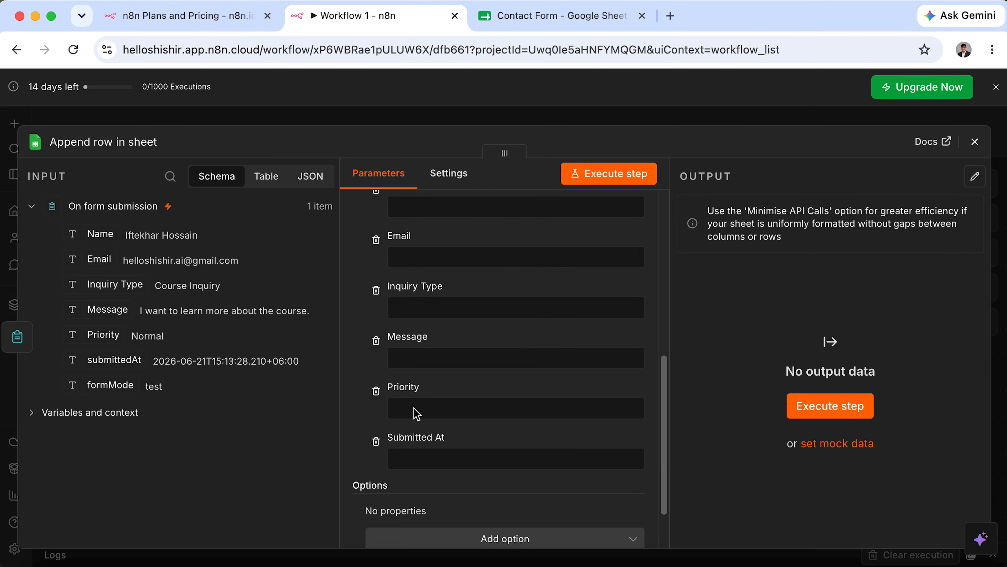
scroll(414, 408, "up", 3)
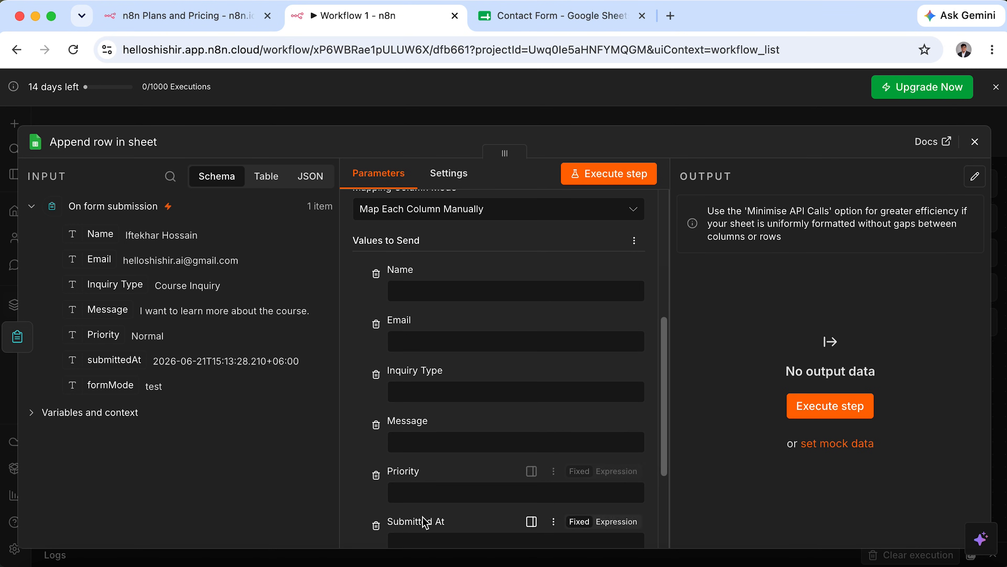
left_click_drag(389, 270, 416, 272)
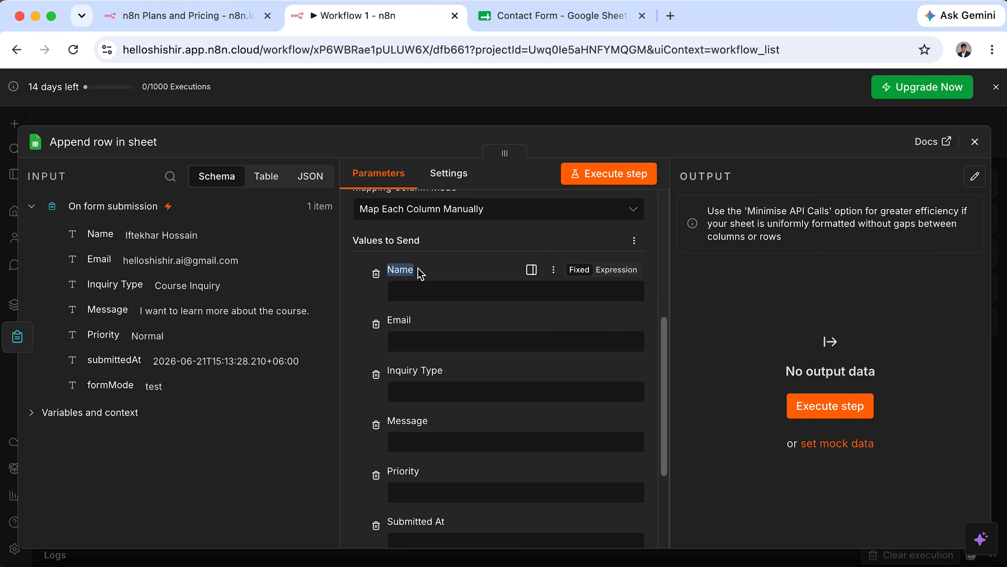
left_click_drag(388, 319, 416, 321)
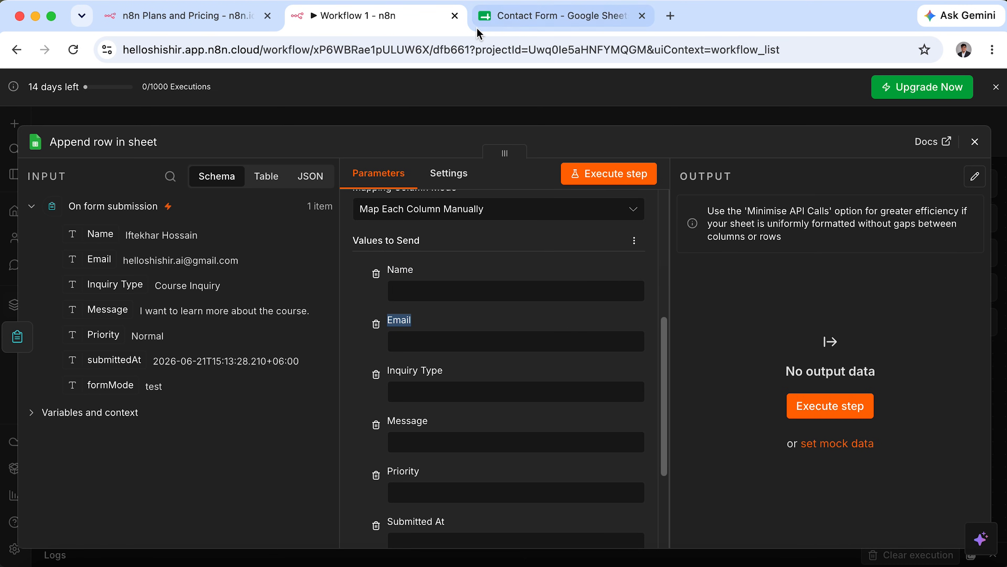
left_click(481, 20)
left_click(112, 209)
left_click(145, 209)
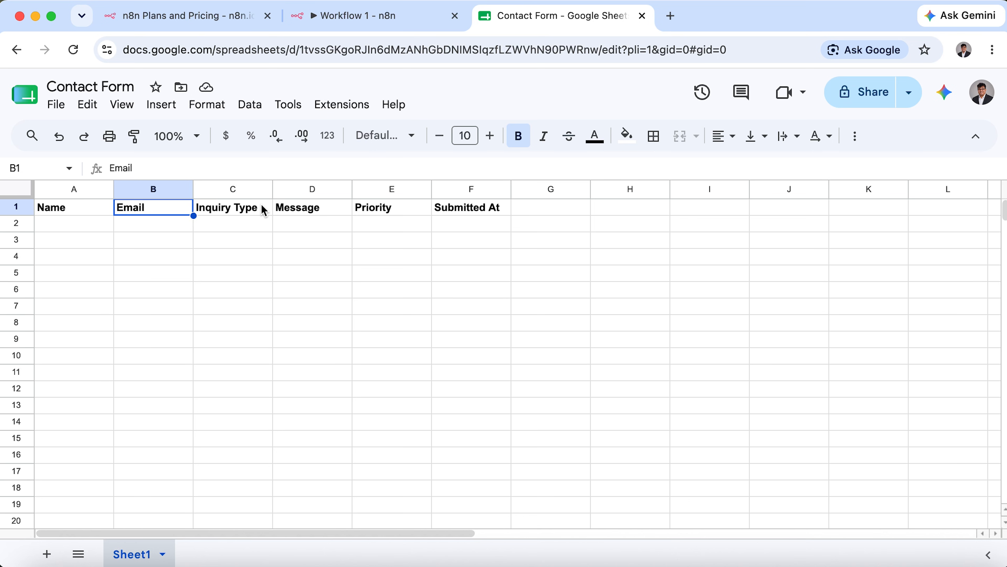
left_click(263, 209)
left_click(345, 16)
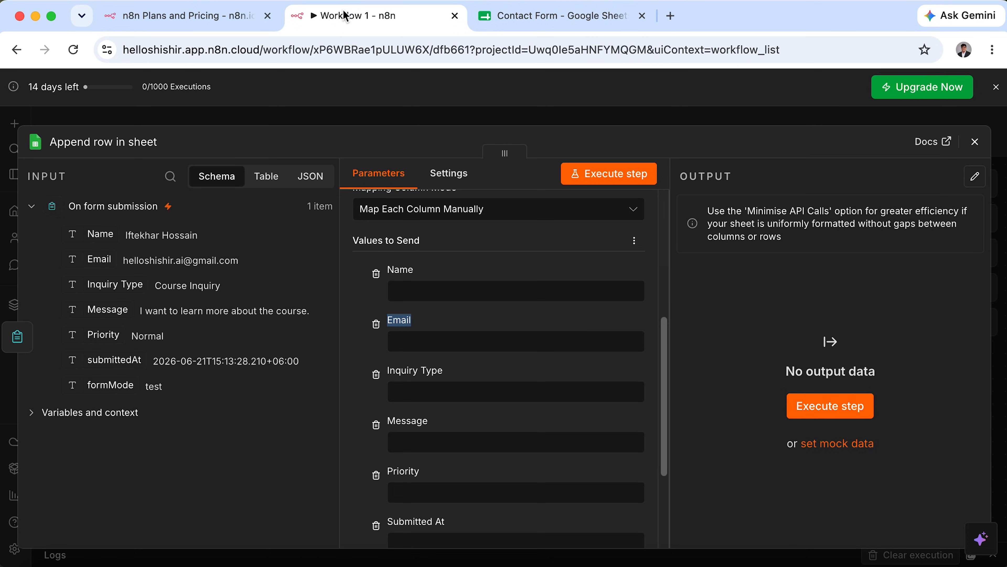
left_click(421, 294)
left_click(468, 262)
key("ctrl+a")
left_click_drag(27, 184, 295, 439)
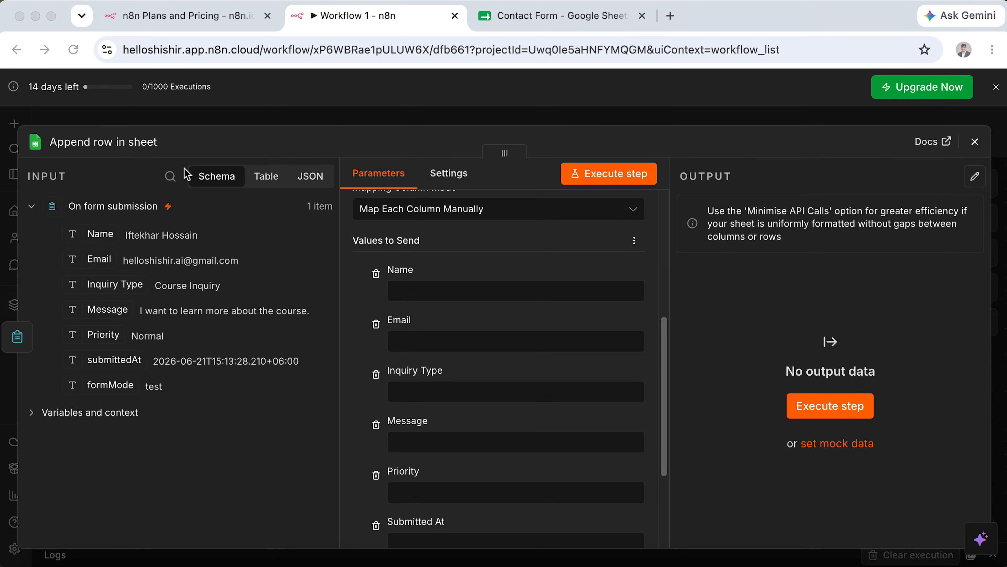
Map the form's Name and Email fields into the Name and Email columns.
left_click_drag(184, 163, 254, 199)
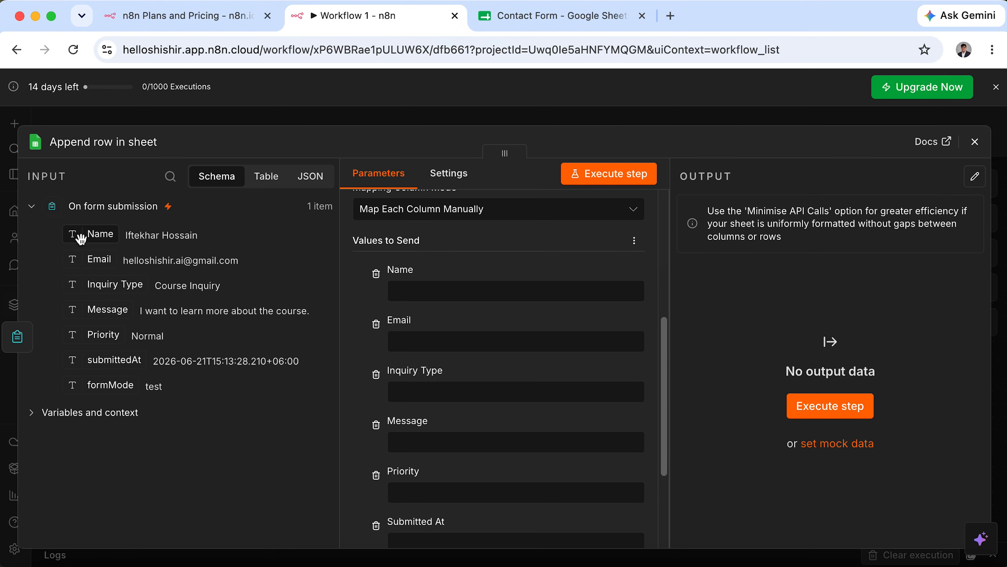
left_click_drag(81, 238, 411, 293)
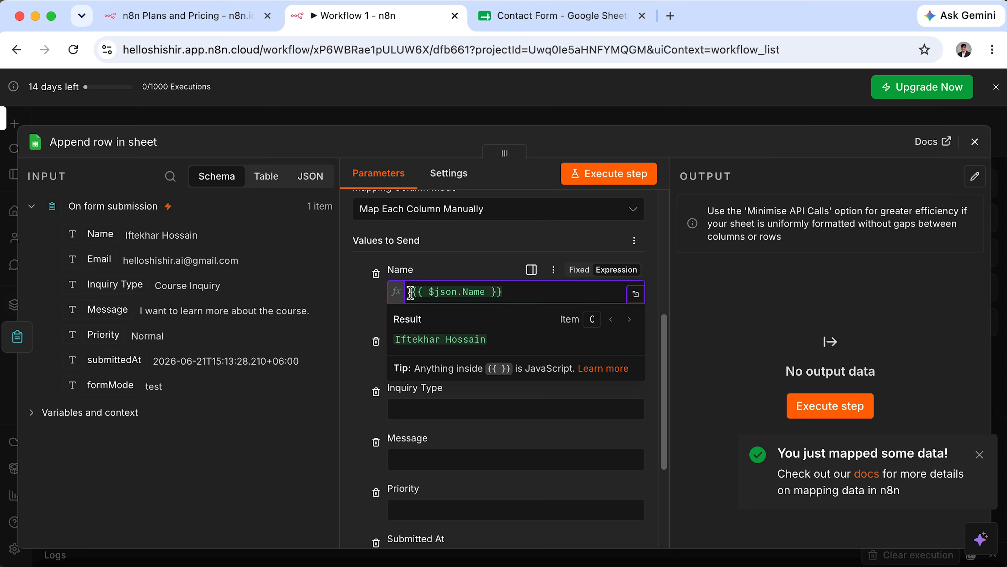
left_click_drag(531, 292, 414, 291)
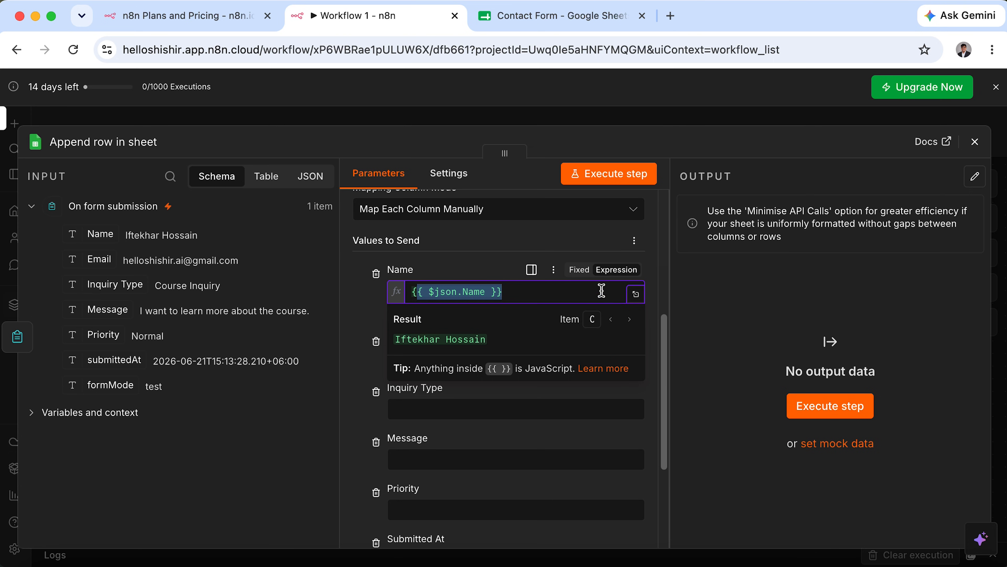
left_click(486, 275)
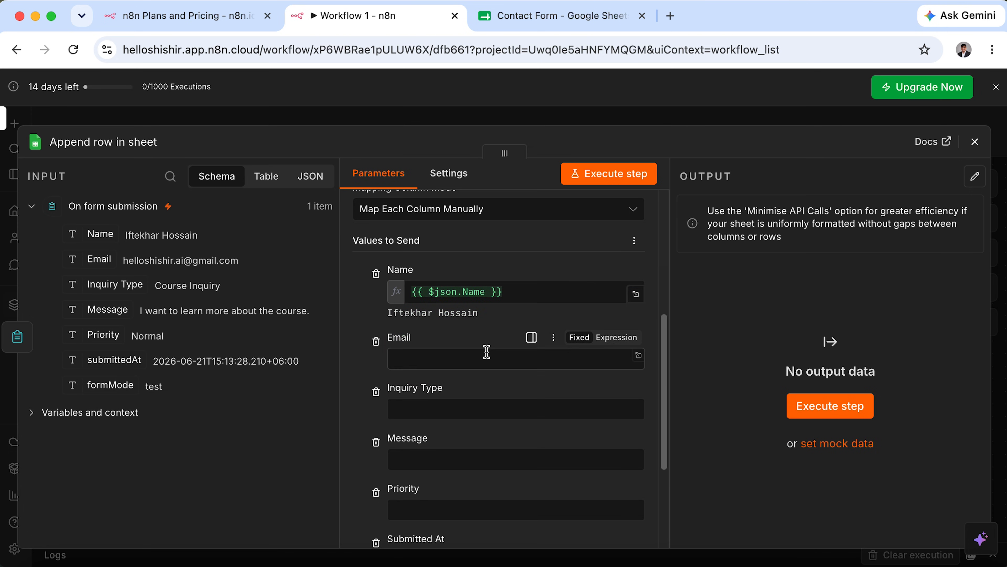
left_click_drag(99, 259, 412, 360)
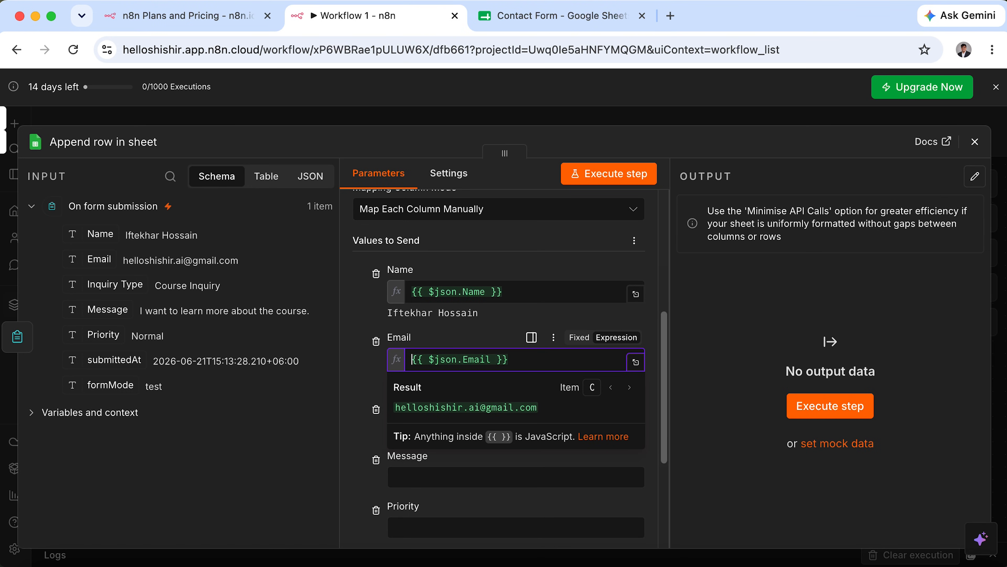
Map Inquiry Type, Message and Priority into their matching columns.
scroll(443, 409, "down", 5)
left_click_drag(92, 283, 454, 319)
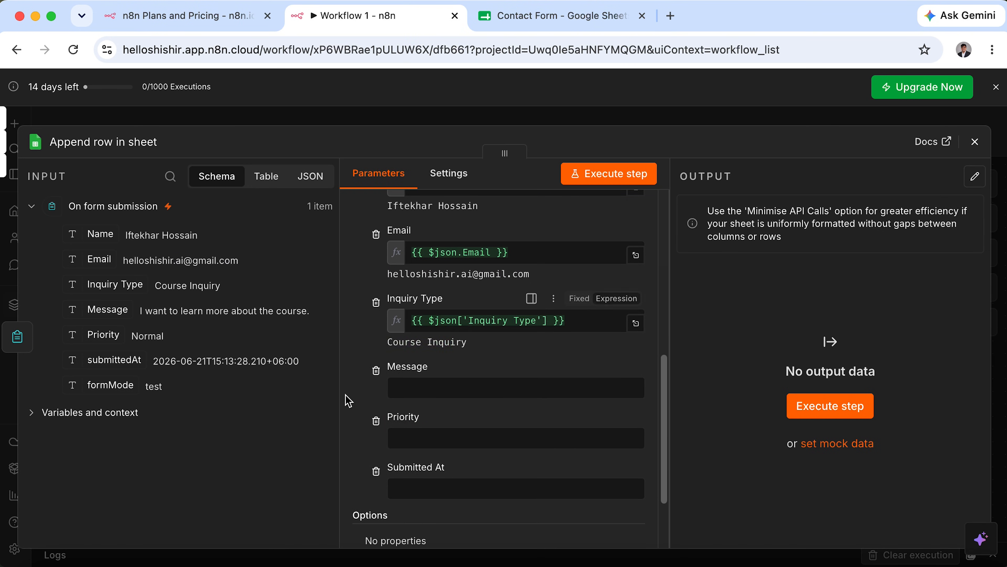
left_click_drag(101, 314, 396, 388)
left_click_drag(101, 335, 389, 484)
Map submittedAt into the Submitted At column, then delete that expression again.
scroll(476, 489, "down", 3)
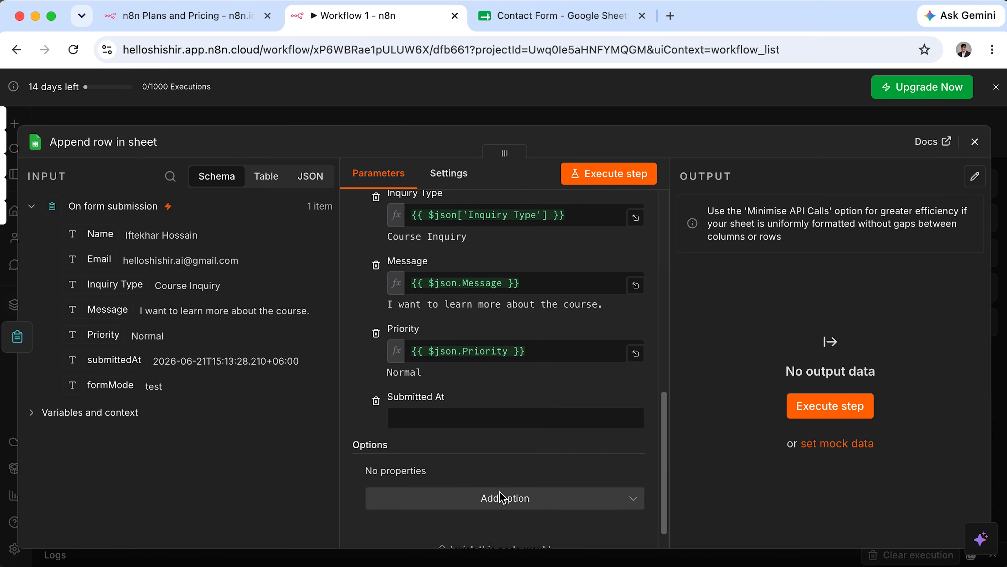
left_click(524, 419)
left_click_drag(99, 365, 412, 420)
left_click(727, 484)
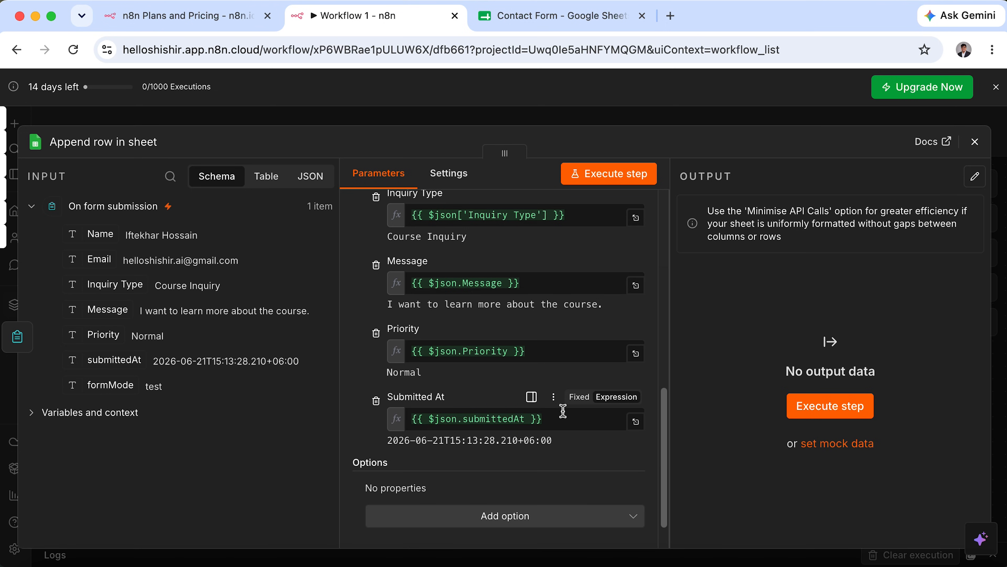
left_click_drag(548, 416, 407, 428)
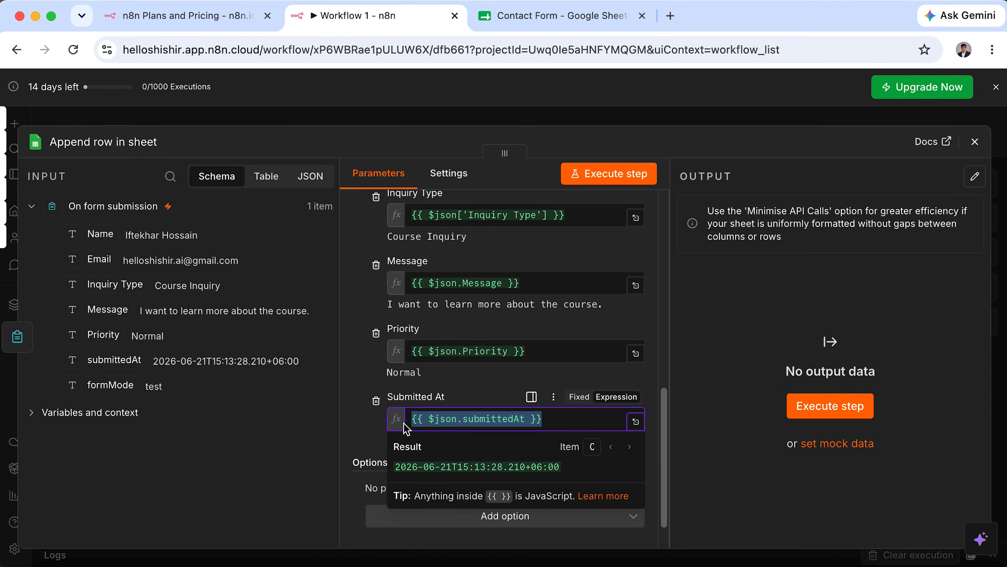
key("BackSpace")
Set Submitted At to {{ $now.format('yyyy-MM-dd hh:mm:ss a') }} using autocomplete suggestions.
left_click(715, 425)
left_click(564, 419)
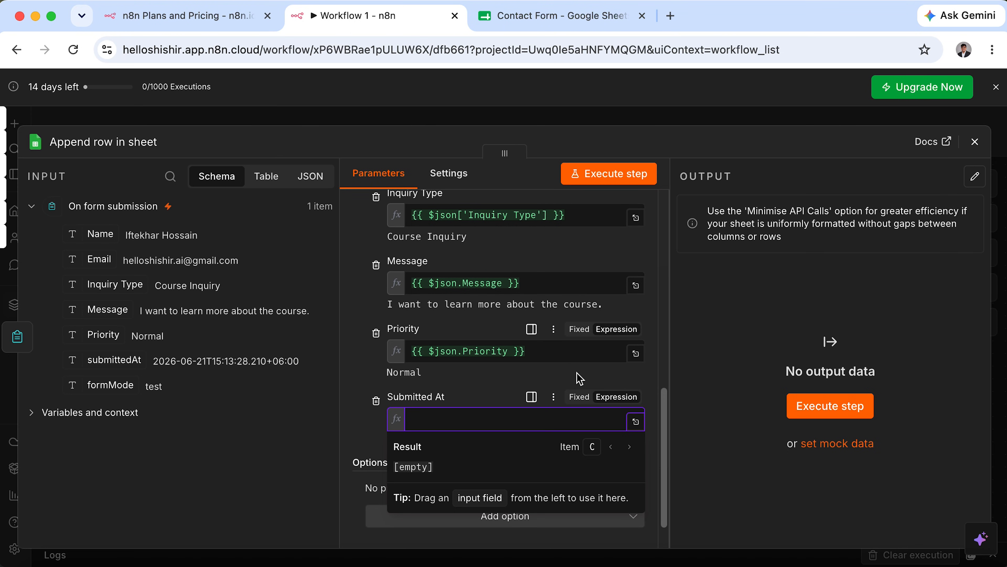
type("{{ $now")
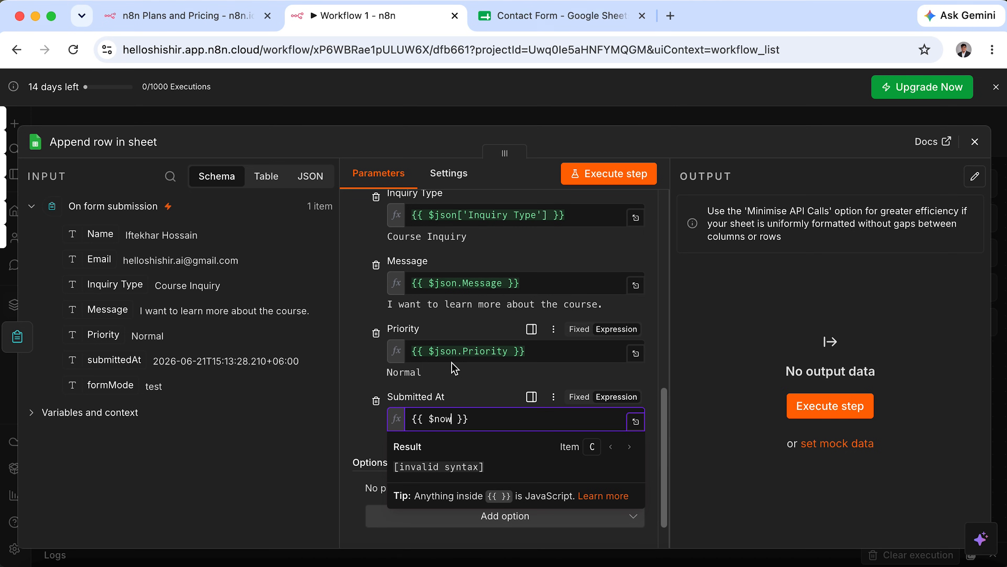
left_click(455, 365)
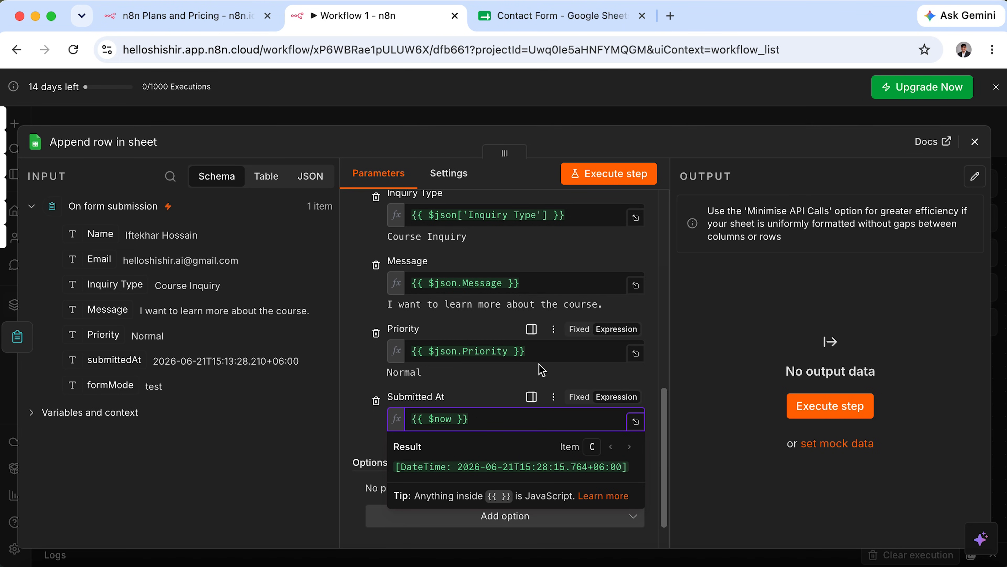
type(".form")
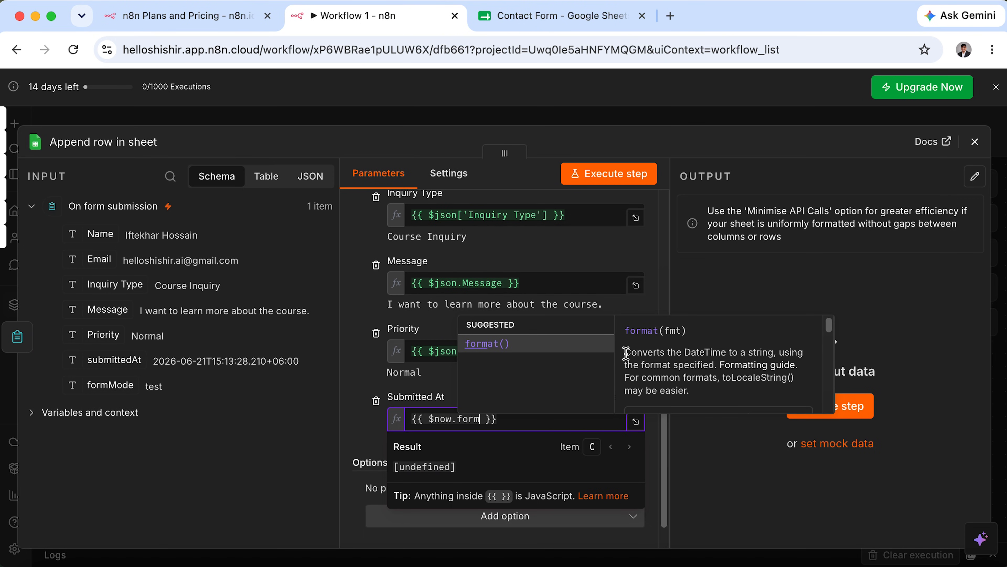
left_click_drag(626, 353, 789, 365)
left_click(496, 342)
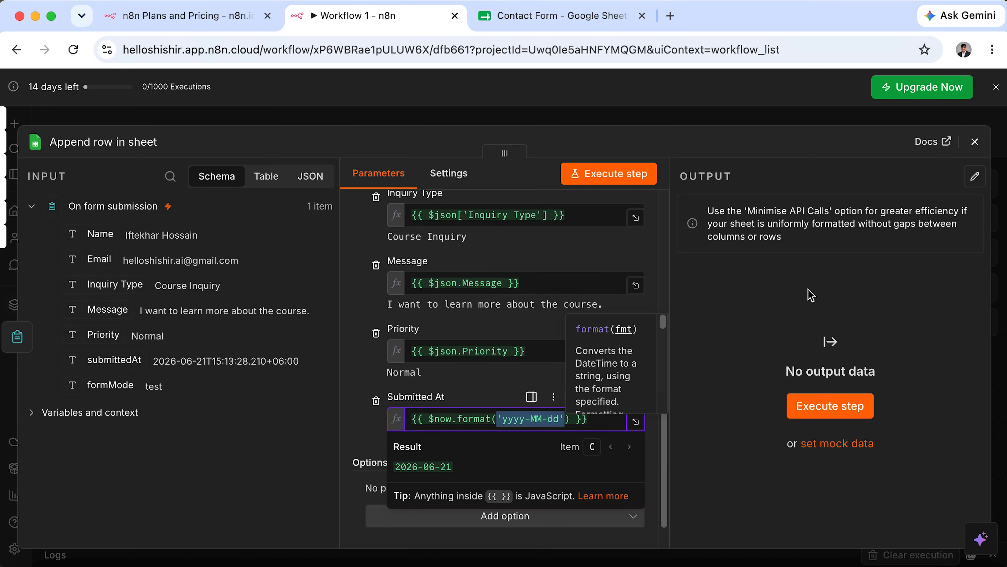
left_click(539, 420)
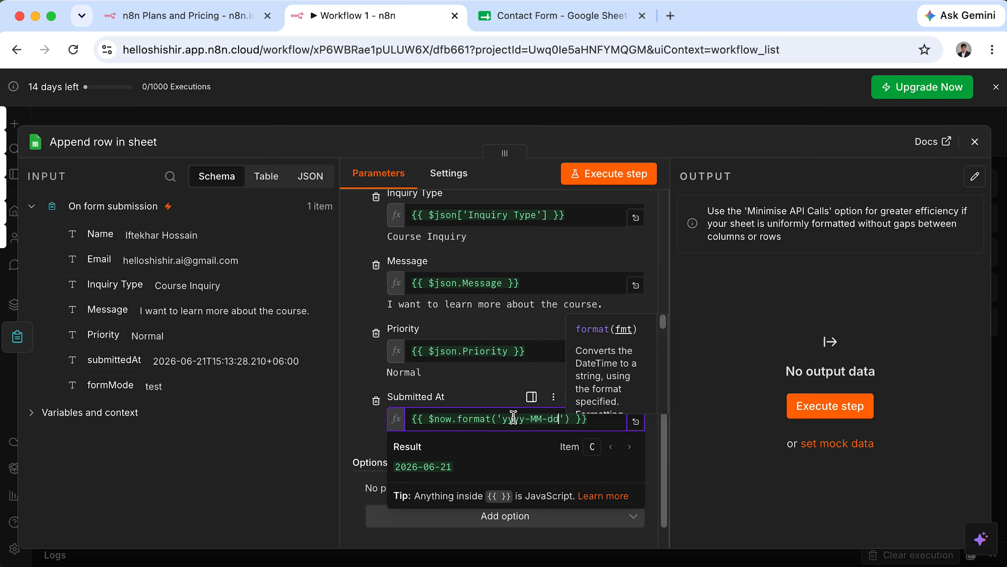
type("hh:mm:ss ")
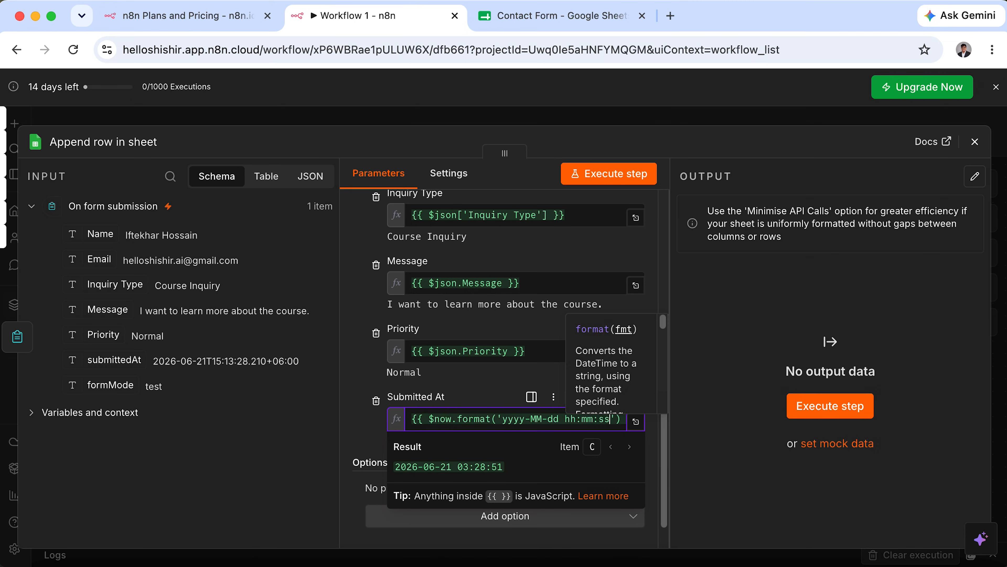
type("a")
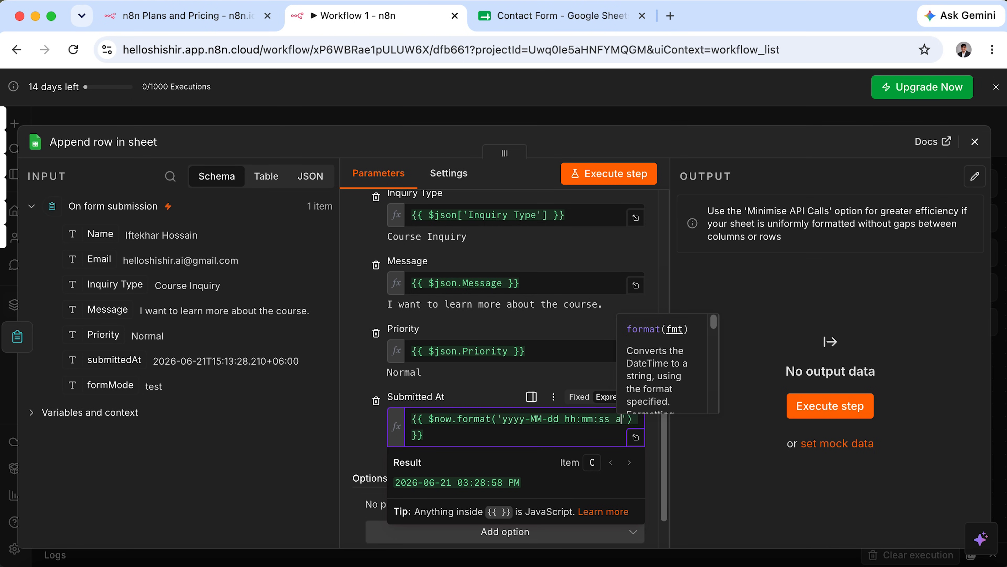
left_click_drag(508, 482, 526, 483)
left_click(526, 482)
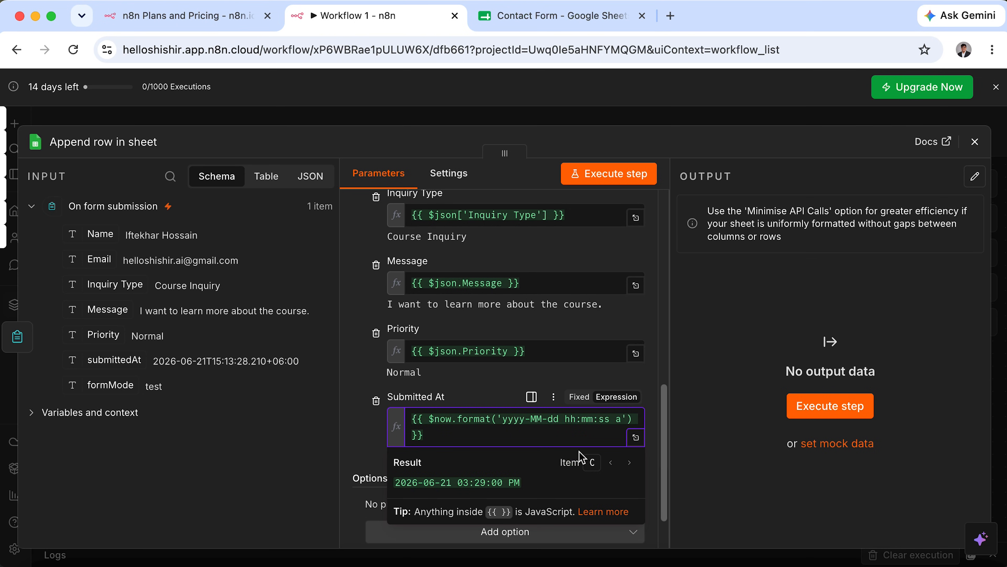
scroll(460, 460, "up", 10)
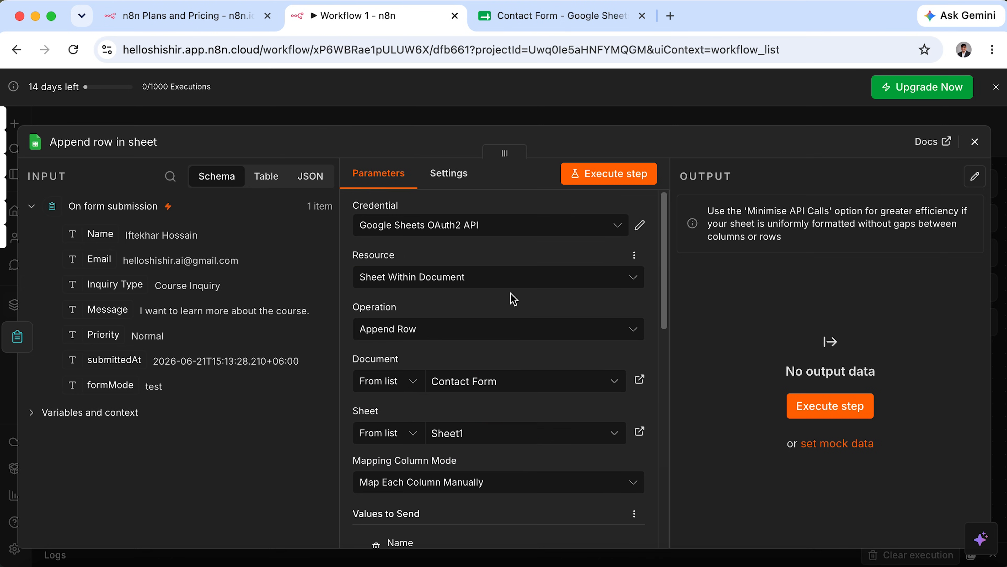
Execute the Append row in sheet step and switch to the Contact Form spreadsheet.
left_click(811, 405)
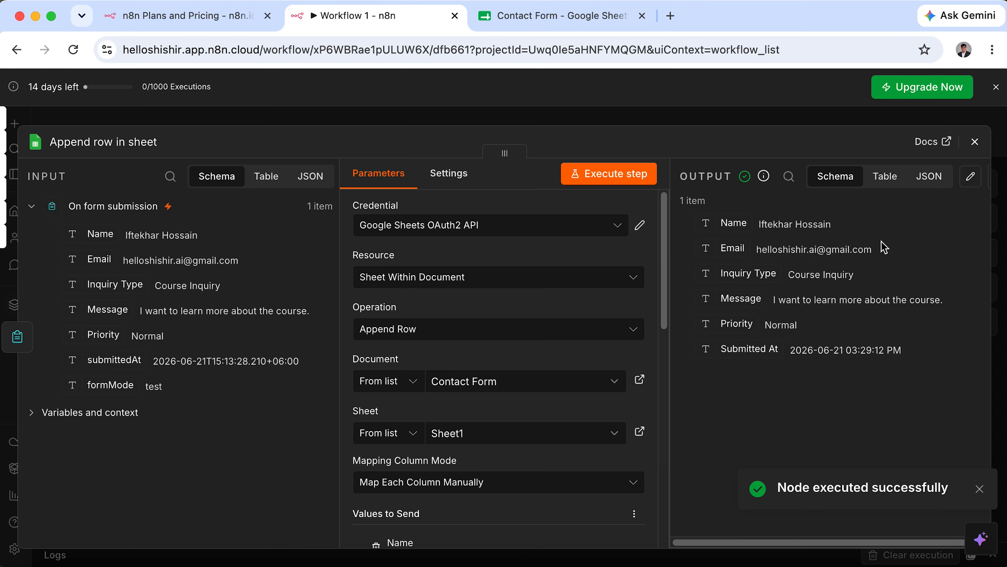
left_click(570, 18)
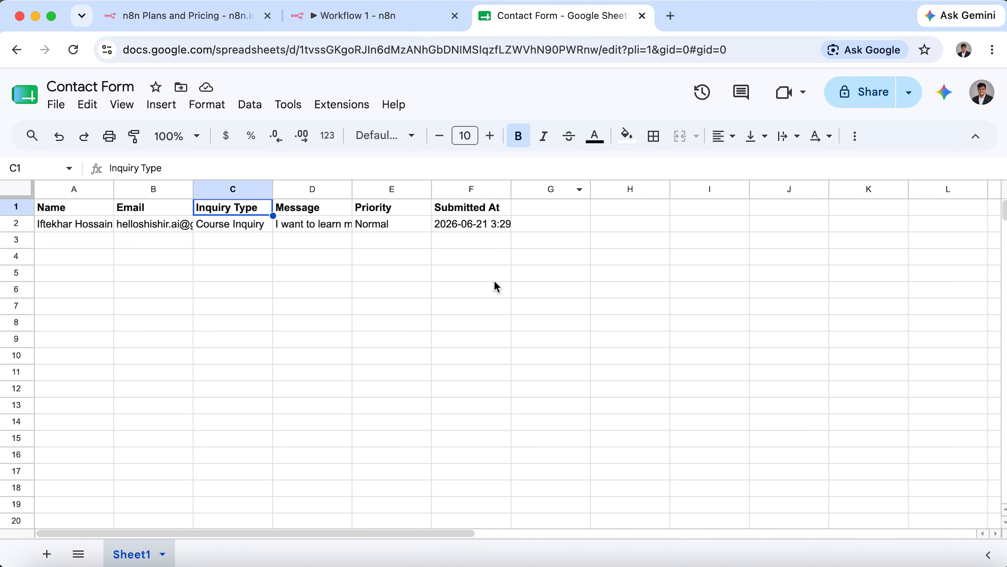
Delete test row 2 from the Contact Form sheet and return to Workflow 1.
left_click(523, 243)
left_click(502, 227)
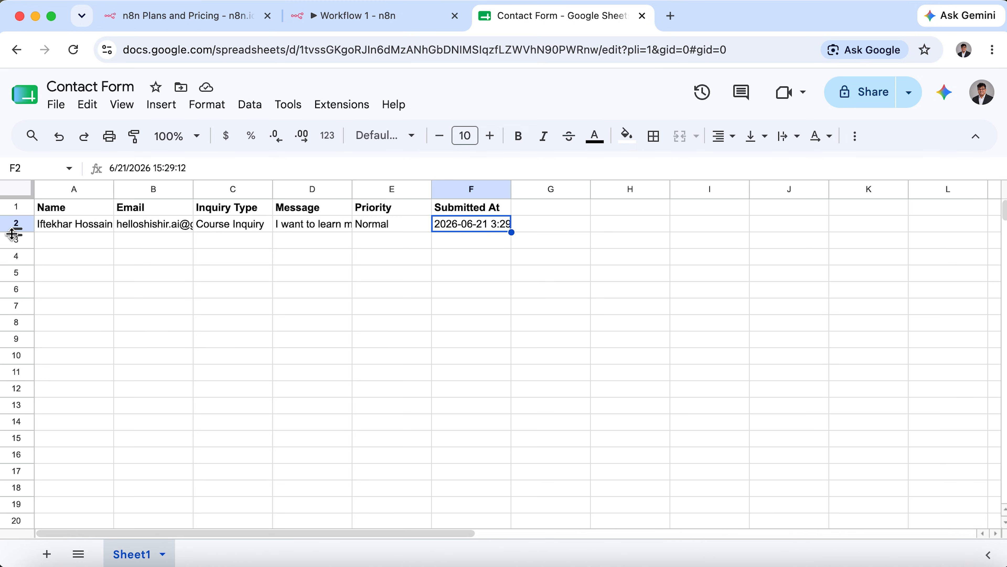
left_click(16, 224)
left_click(410, 229)
left_click(15, 224)
right_click(16, 224)
left_click(110, 337)
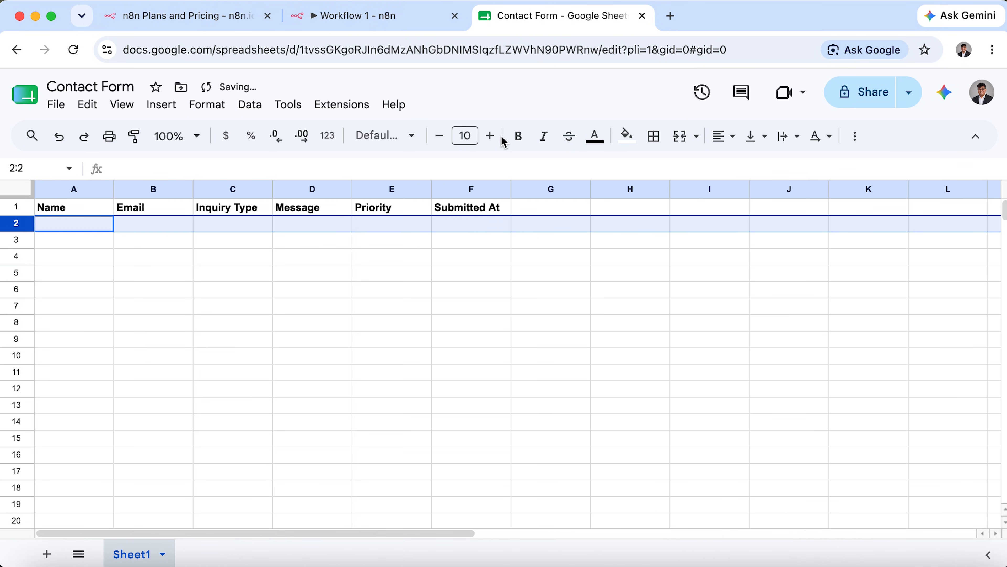
left_click(406, 24)
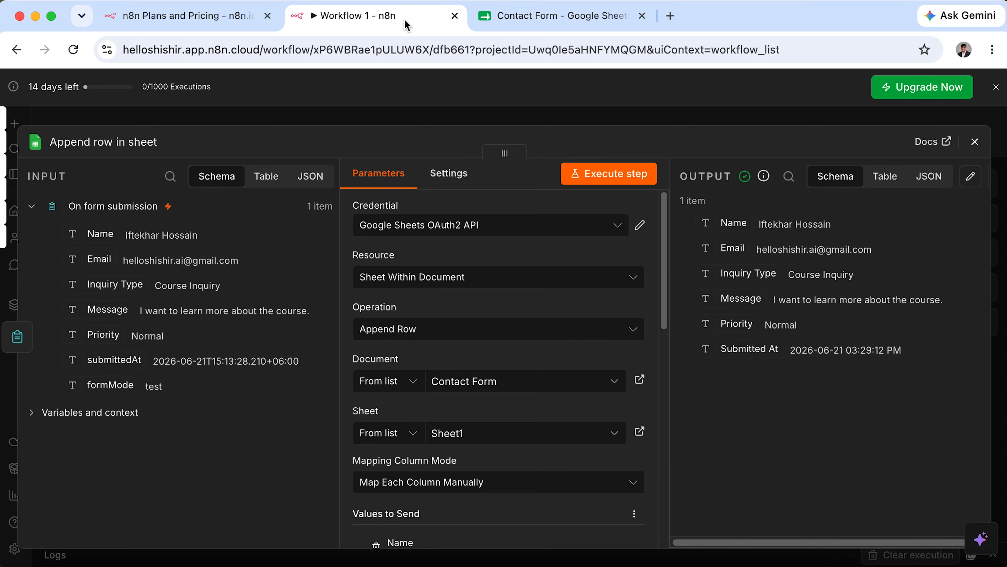
Unpin the form trigger's test data and run the workflow to open the test form.
left_click(979, 141)
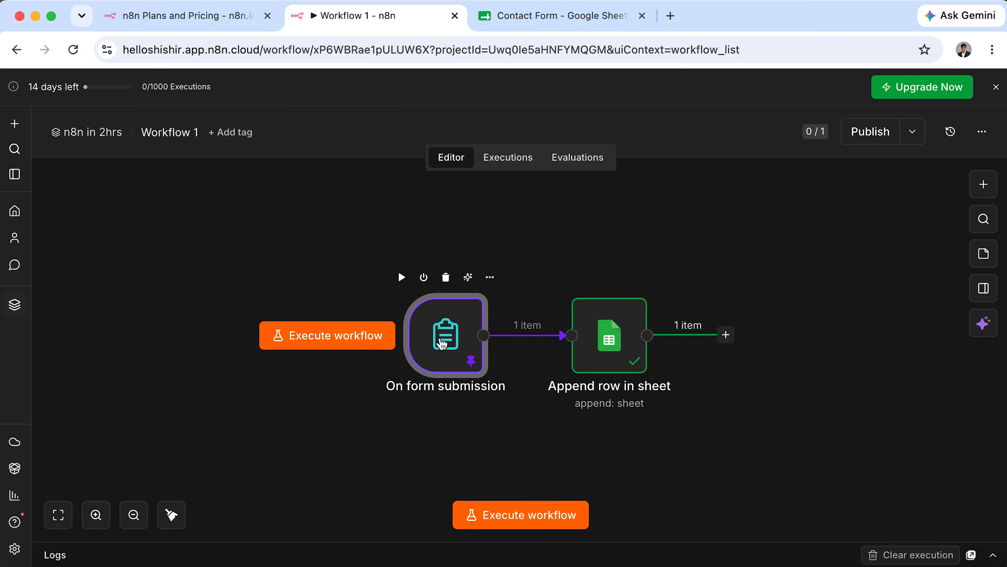
double_click(442, 342)
left_click(973, 207)
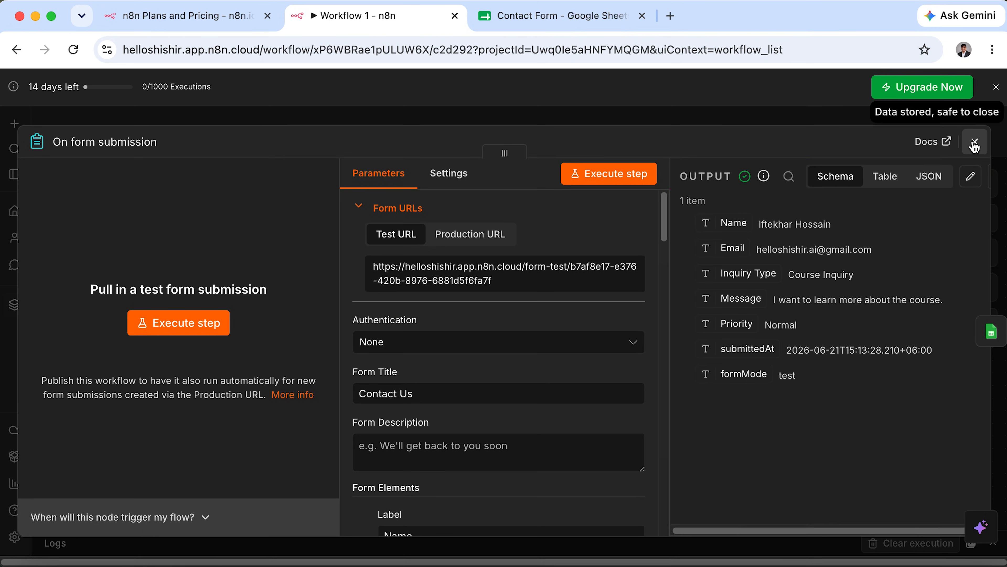
left_click(975, 142)
left_click(535, 515)
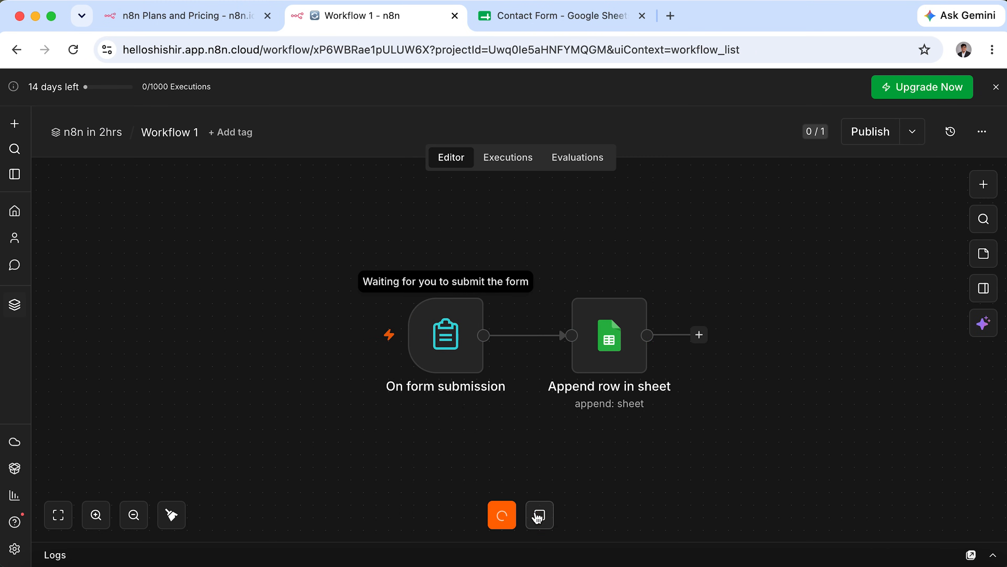
key("Tab")
Enter the name and e-mail and choose Refund Request as the inquiry type.
type("S")
key("Tab")
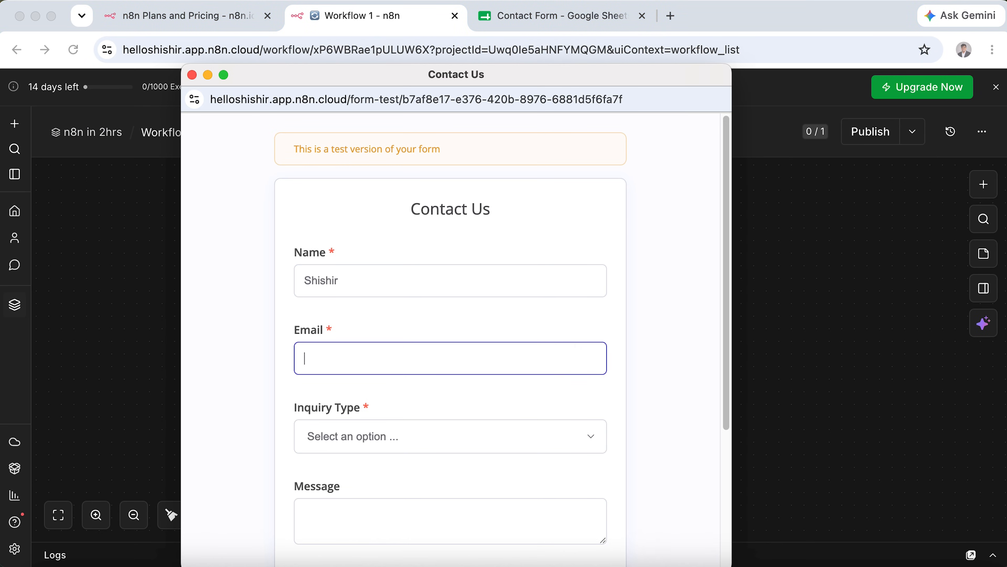
type("h")
left_click(501, 397)
left_click(477, 434)
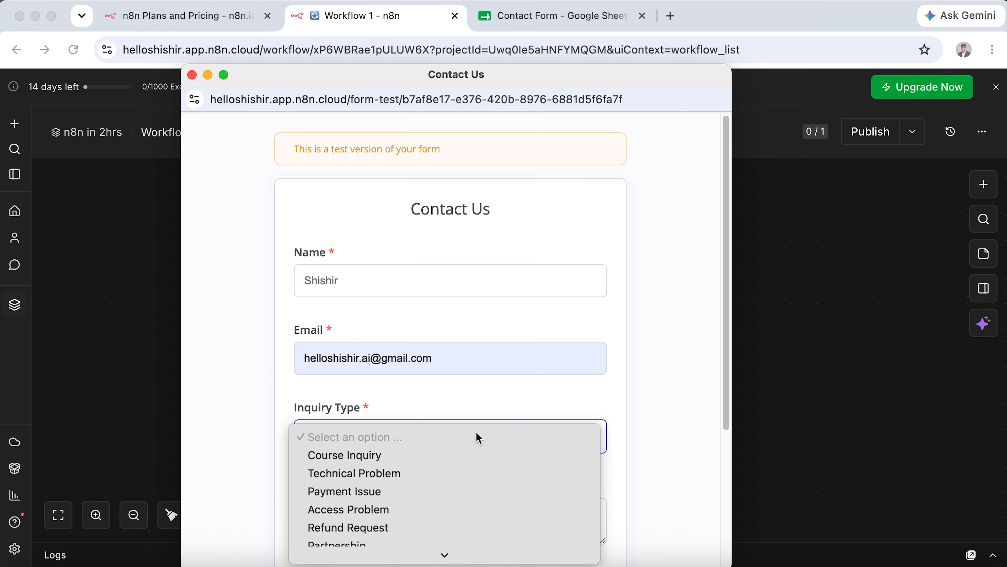
left_click(462, 473)
scroll(461, 479, "down", 5)
left_click(503, 274)
left_click(476, 327)
Write the message 'I want refund now.', set Urgent priority, and submit the form.
left_click(308, 349)
type("I want refund now.")
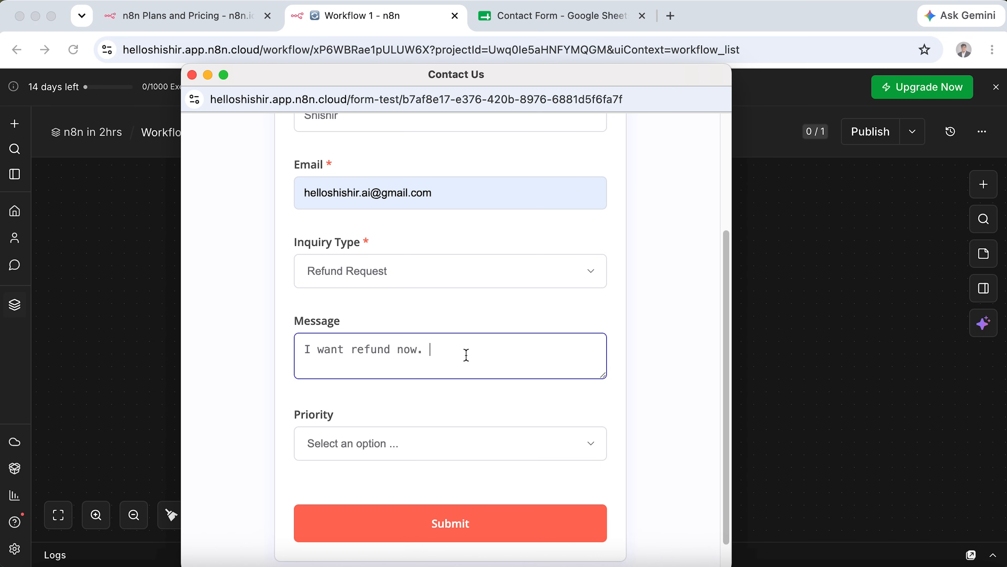
left_click(375, 436)
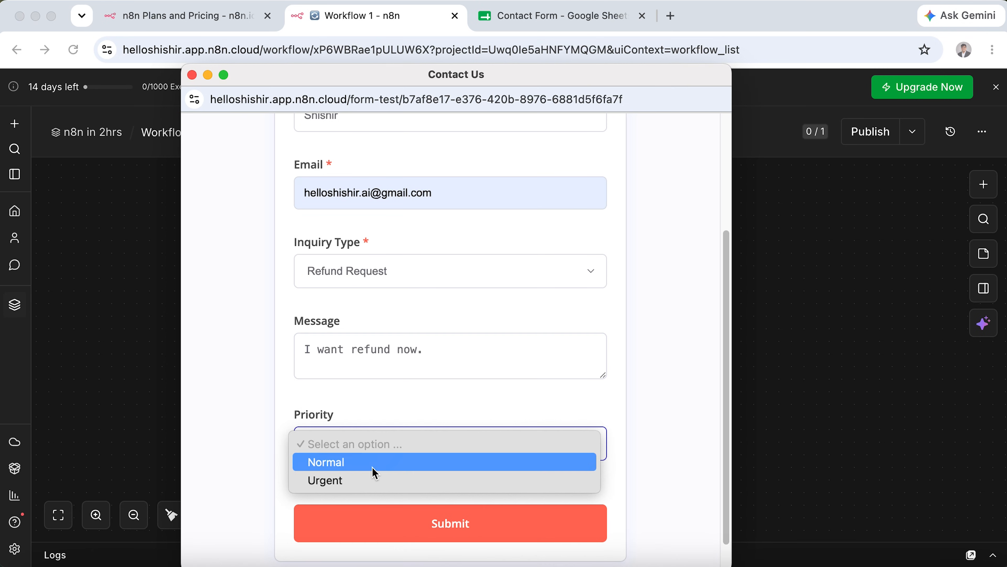
left_click(375, 478)
left_click(446, 516)
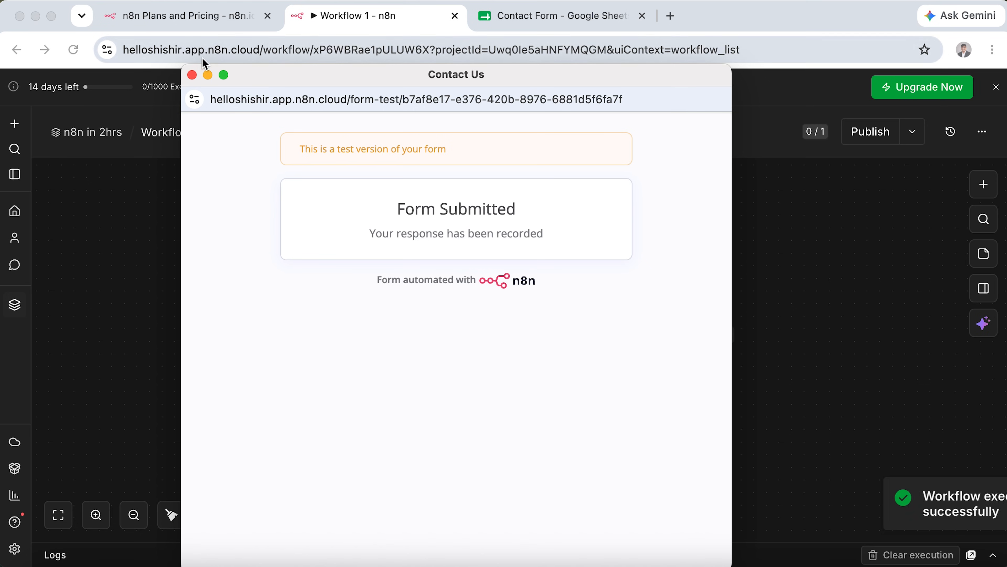
left_click(192, 75)
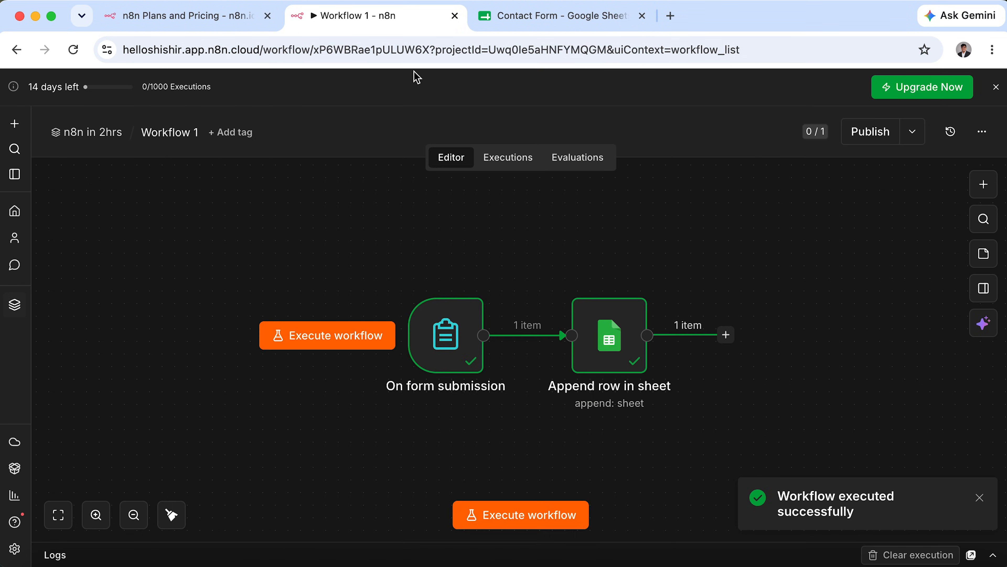
left_click(557, 17)
Check the new Urgent Refund Request row in the sheet, then return to Workflow 1.
left_click(441, 259)
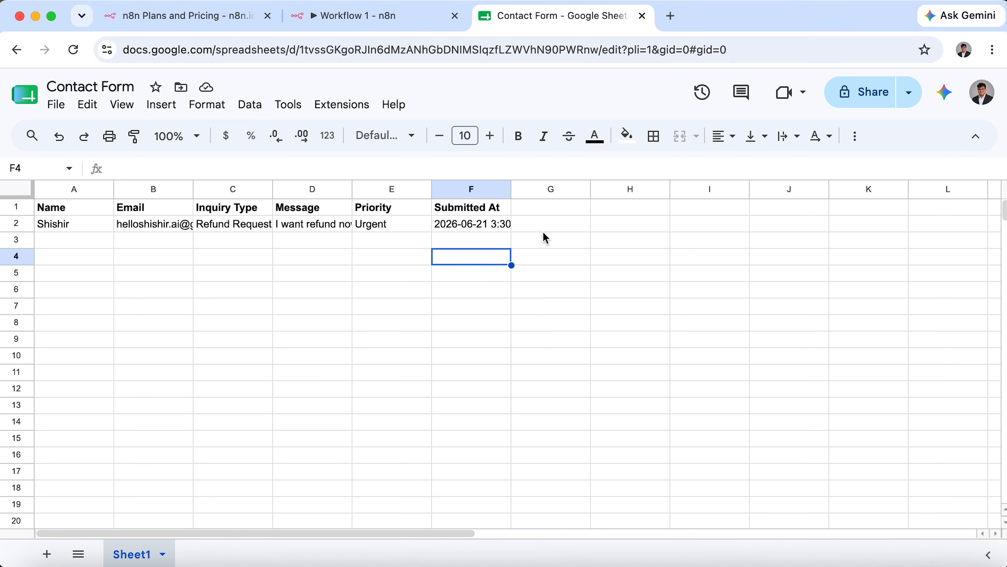
left_click(545, 225)
left_click(397, 17)
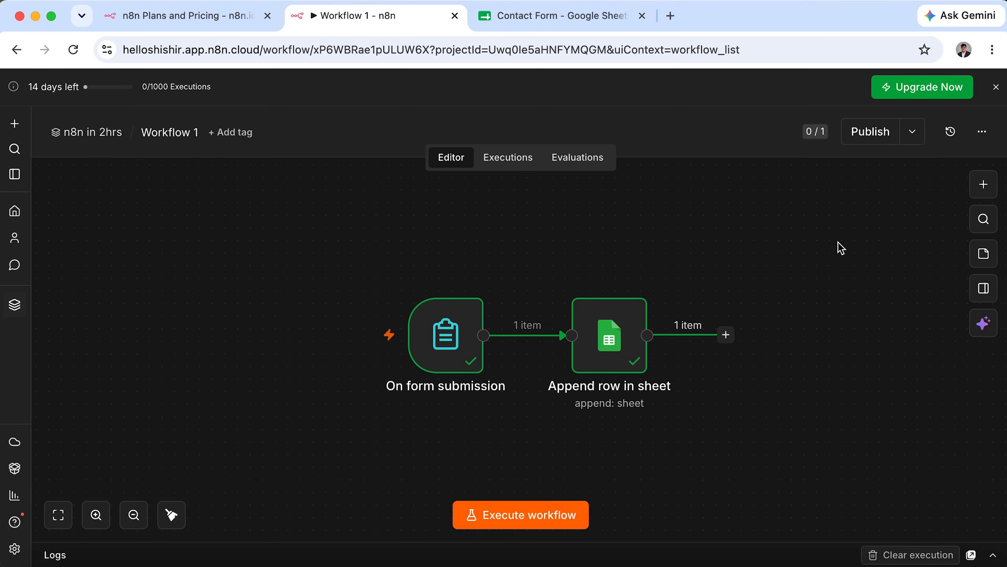
Publish Workflow 1 with the version name V1.
left_click(877, 137)
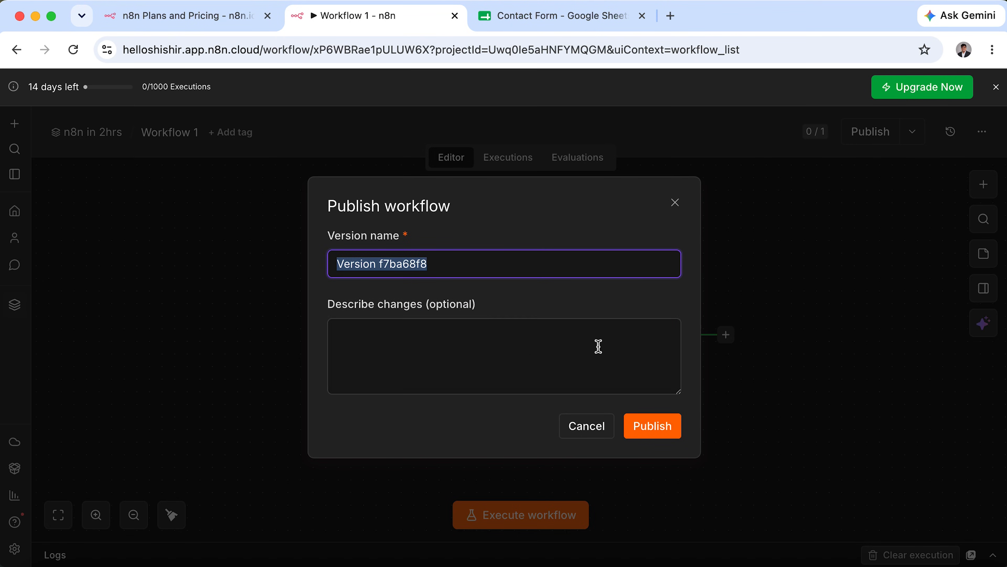
left_click(384, 266)
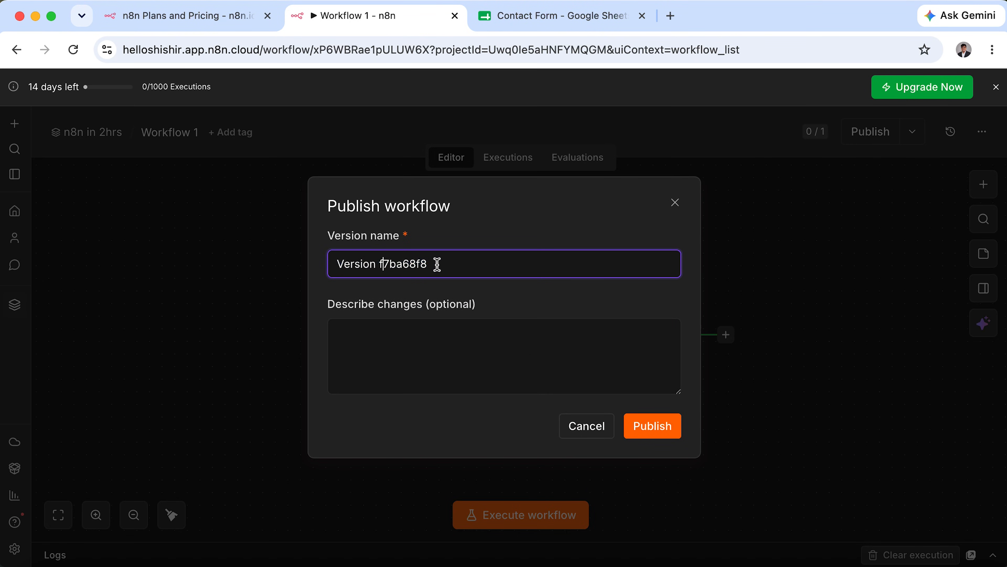
left_click_drag(379, 265, 612, 263)
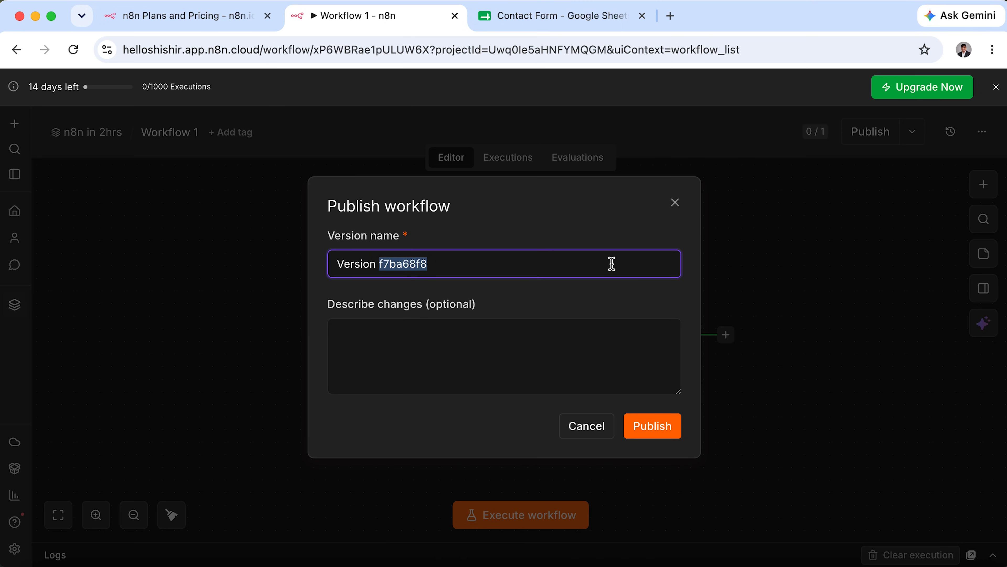
type("V1")
left_click(670, 433)
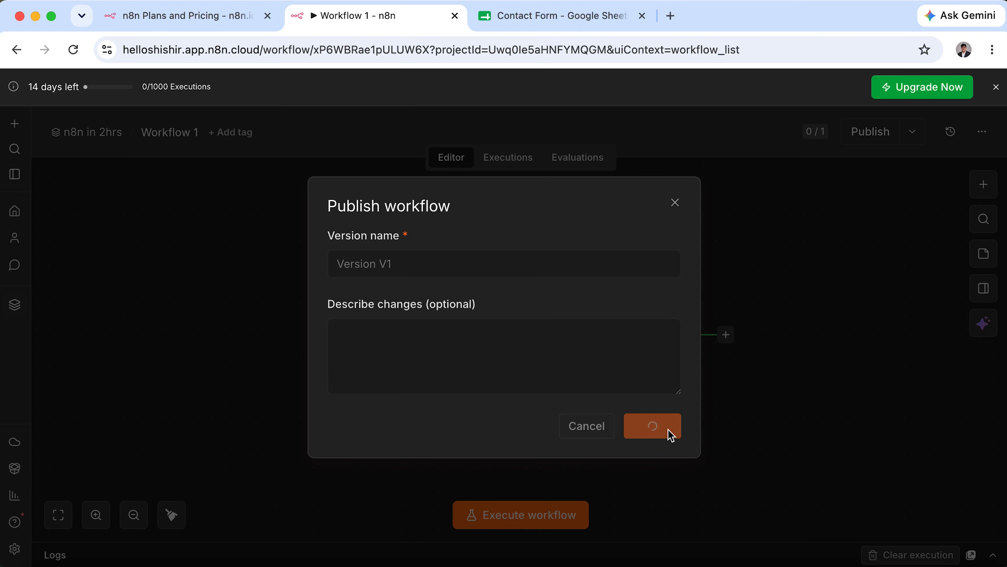
left_click(672, 432)
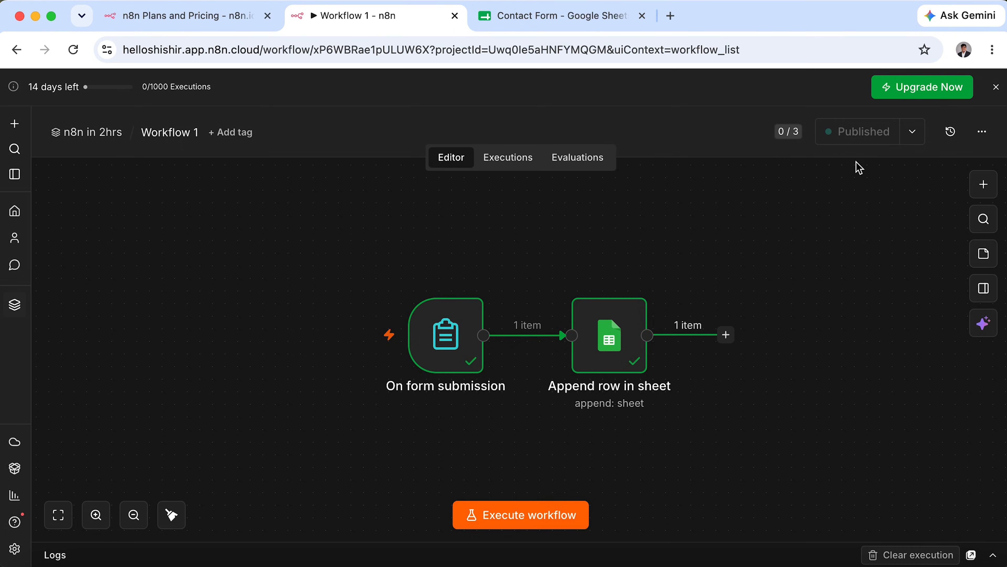
left_click(919, 133)
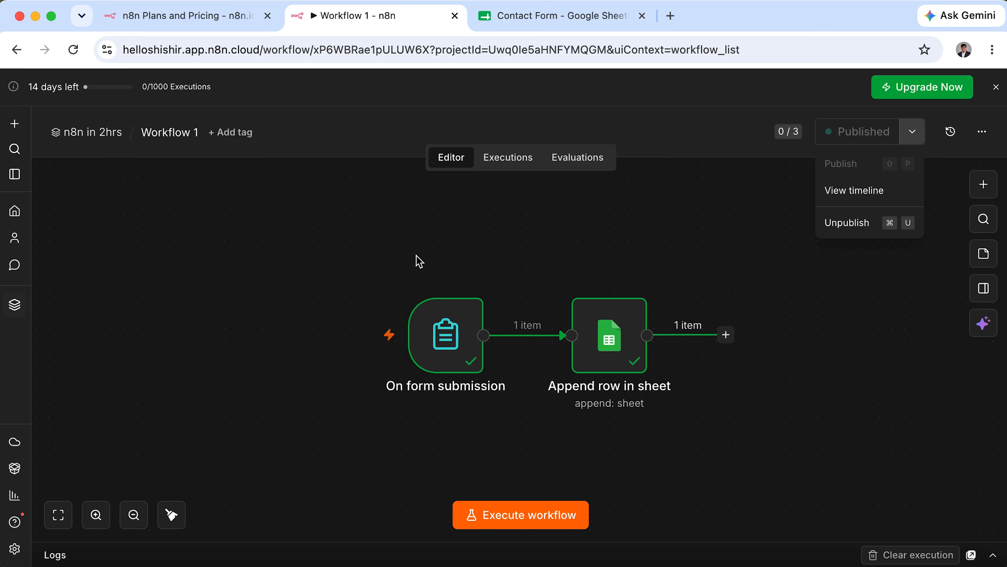
Show the form trigger's Production URL and select it for copying.
left_click(456, 336)
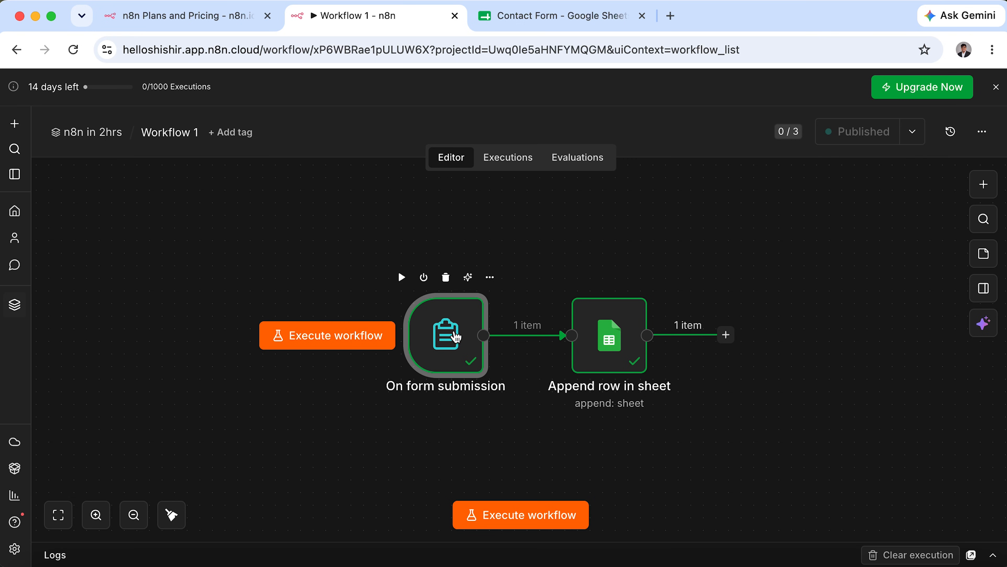
double_click(456, 336)
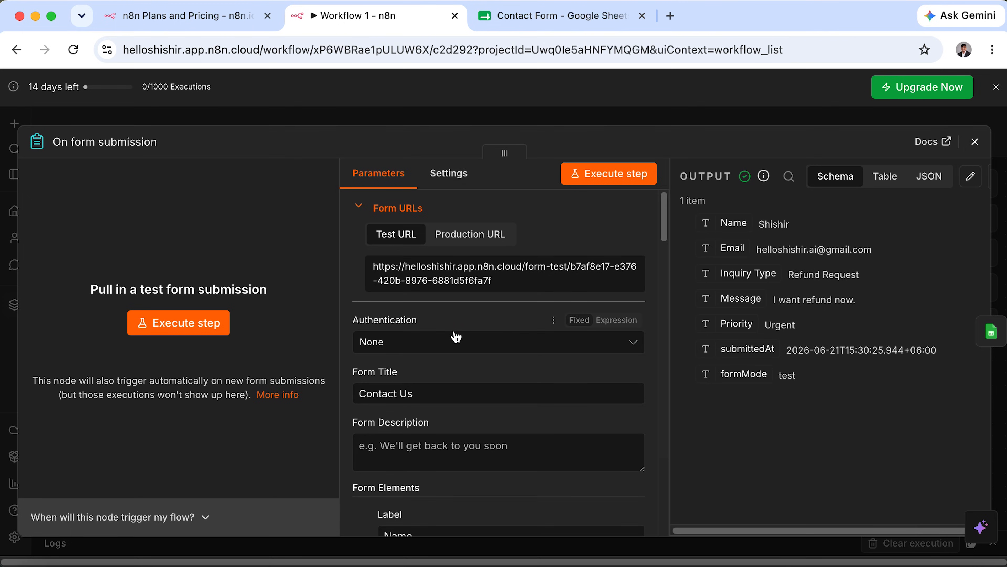
left_click(479, 240)
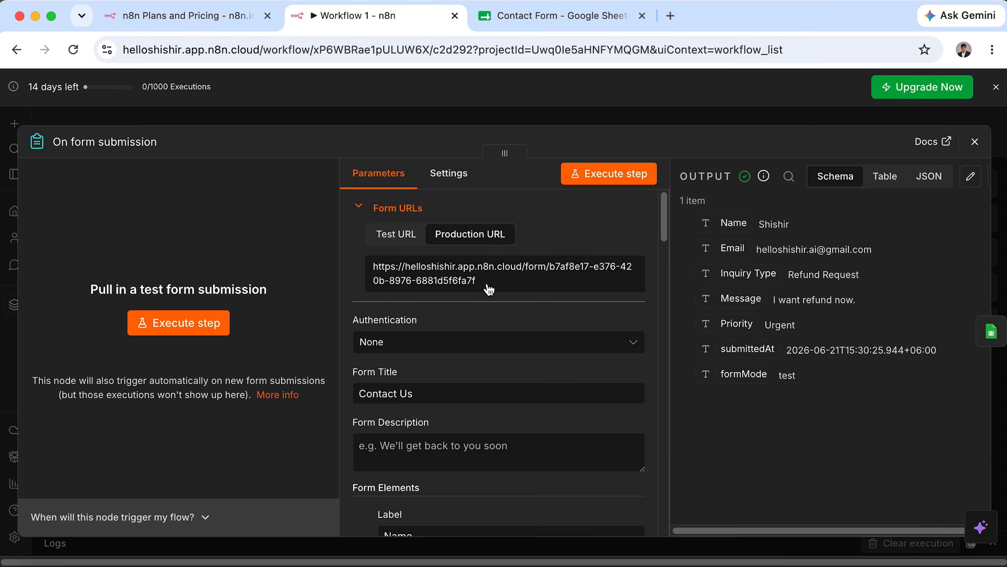
left_click_drag(485, 284, 369, 265)
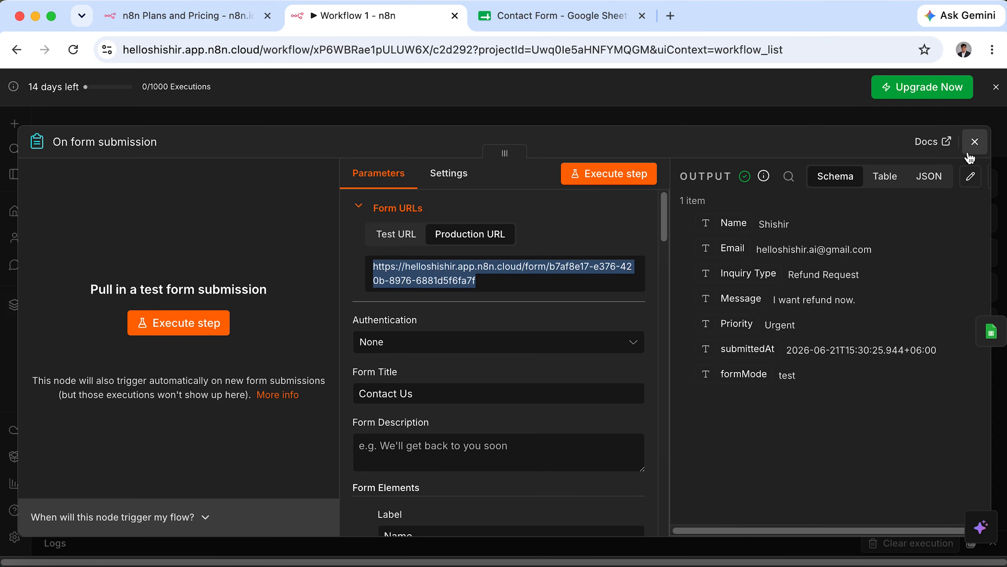
left_click(975, 141)
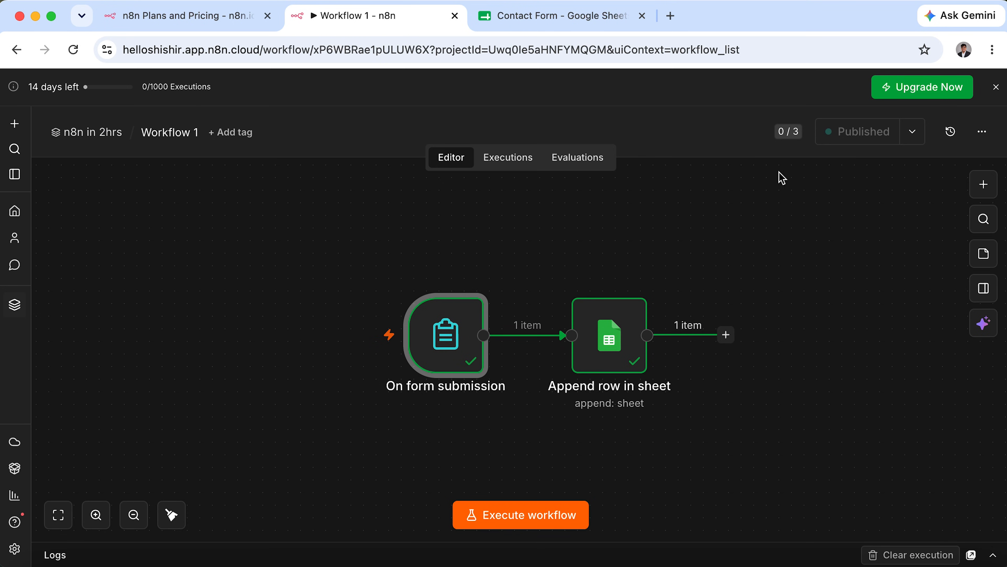
Unpublish Version V1 of Workflow 1 and tidy up the node layout.
left_click(912, 135)
left_click(872, 223)
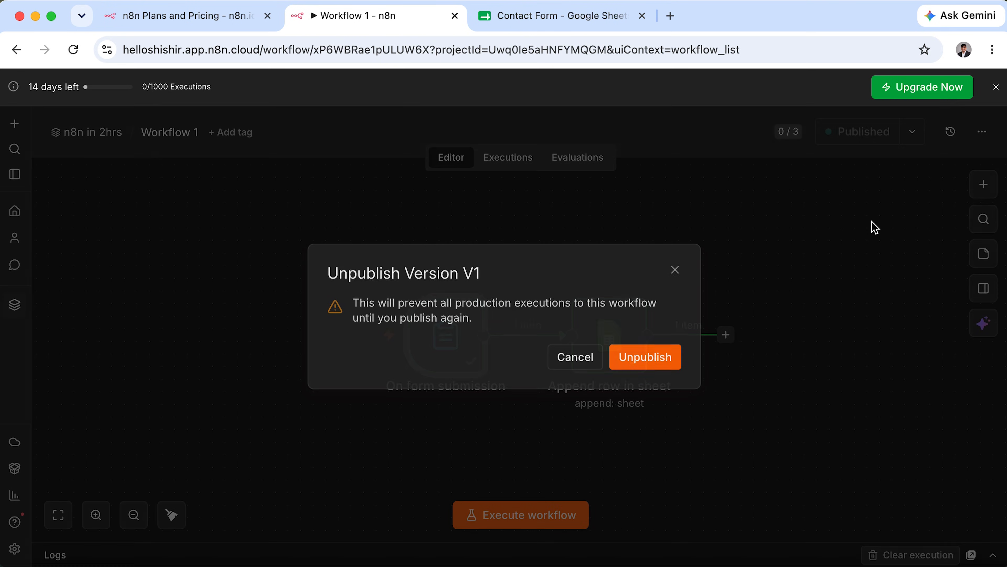
left_click(658, 361)
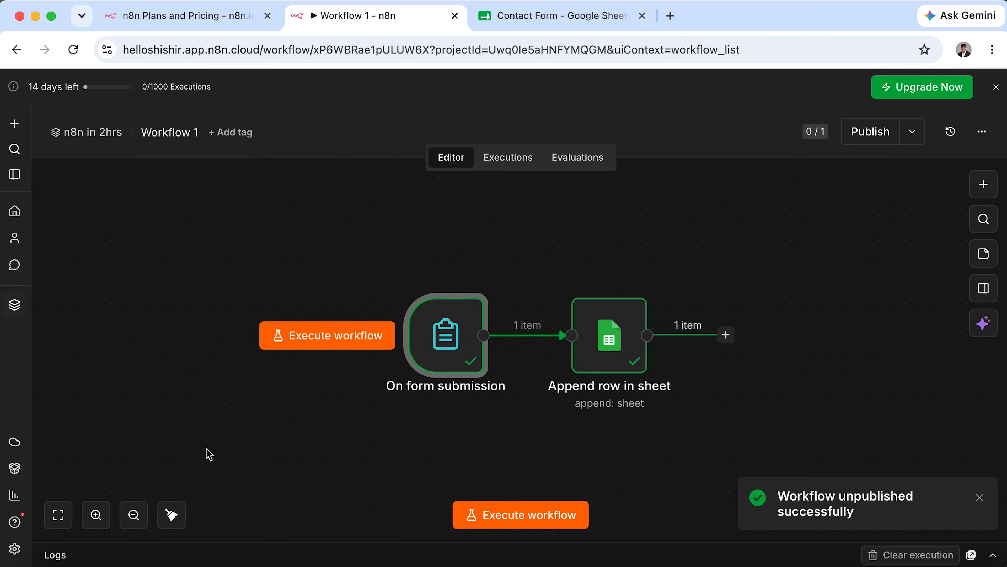
left_click(172, 514)
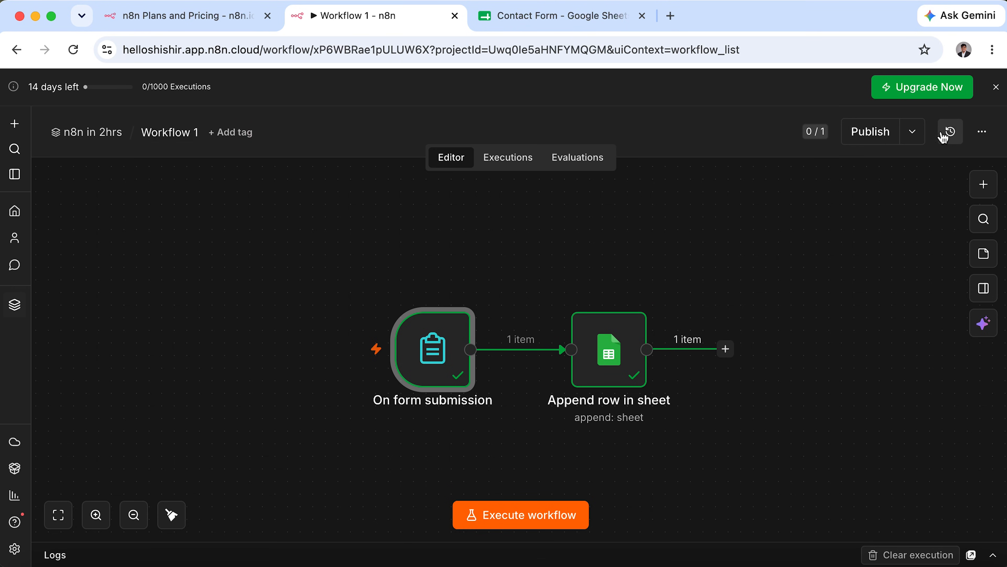
Duplicate Workflow 1 under the name Workflow 2.
left_click(981, 132)
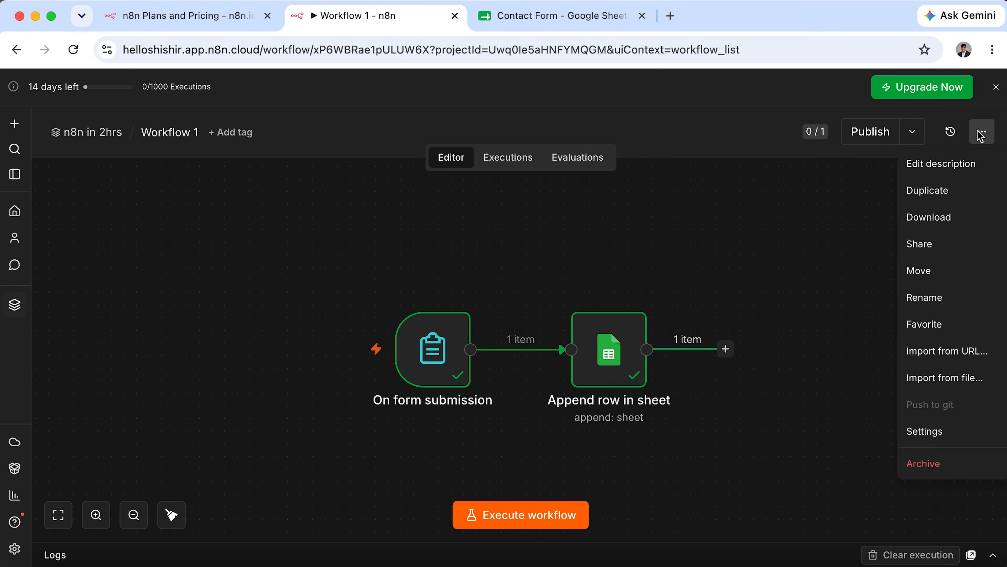
left_click(937, 195)
left_click_drag(421, 288, 530, 287)
key("BackSpace")
left_click(615, 383)
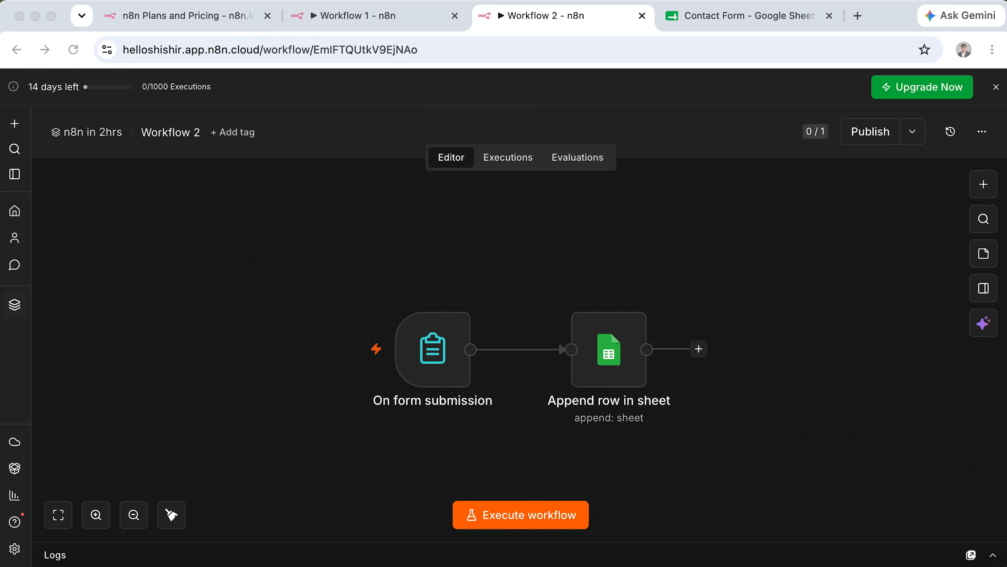
Close the old Workflow 1 and pricing tabs and open Workflow 2 from the project list.
left_click(455, 17)
left_click(268, 16)
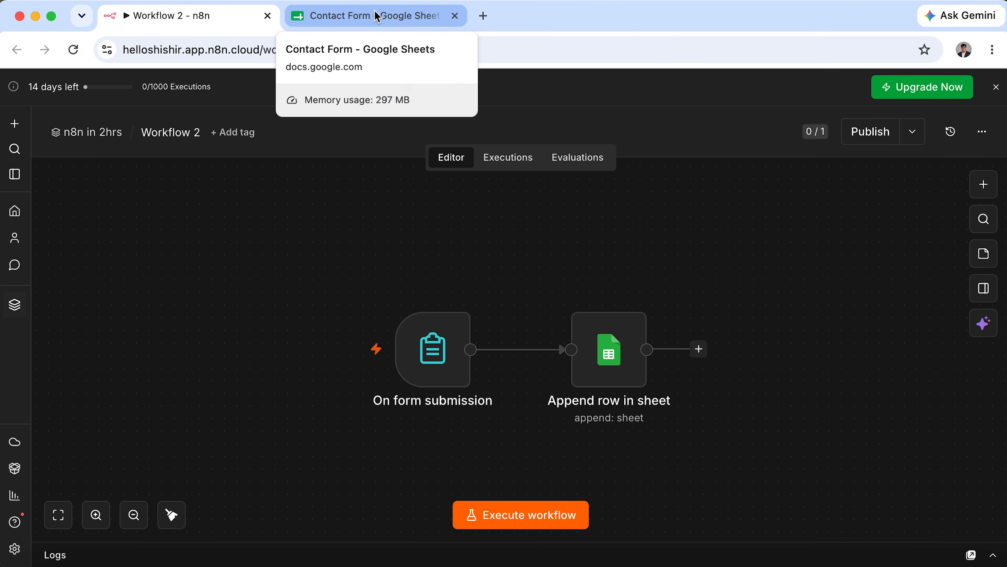
left_click(103, 134)
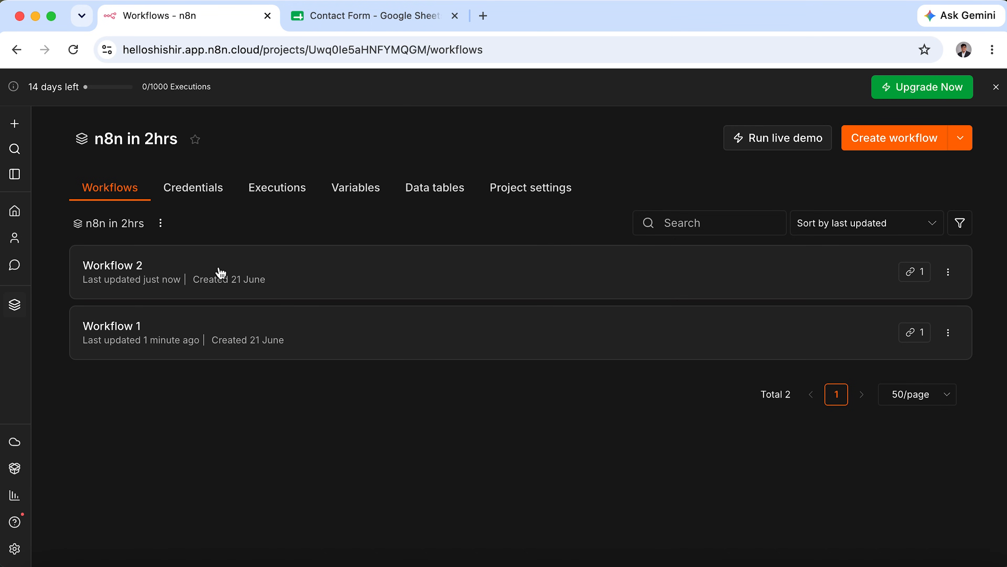
left_click(749, 279)
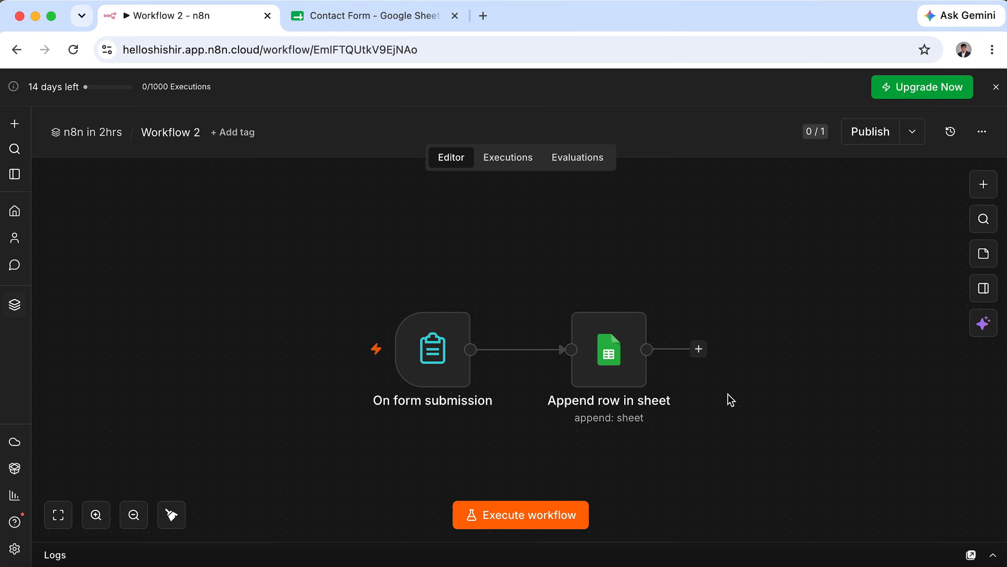
left_click_drag(751, 400, 218, 296)
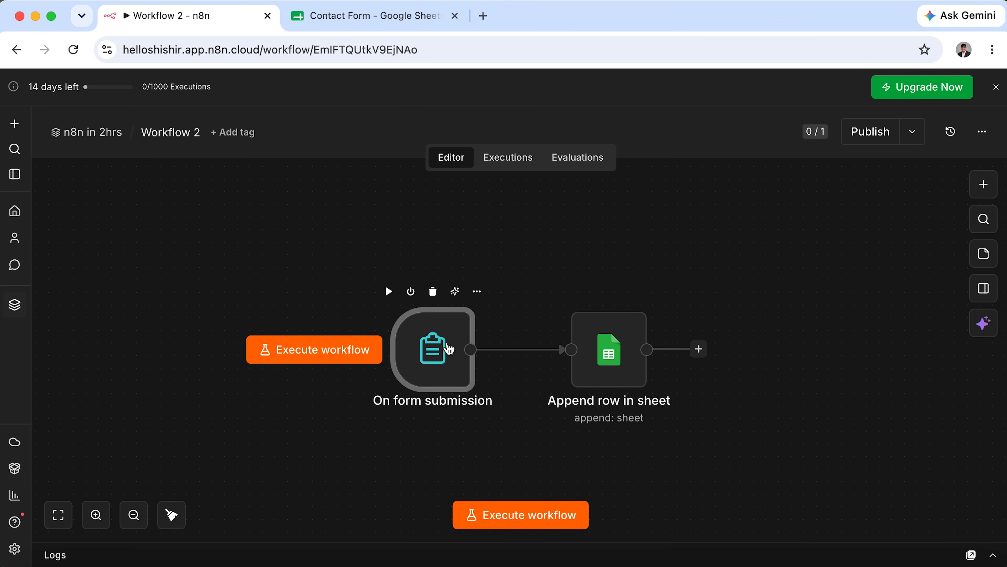
double_click(434, 349)
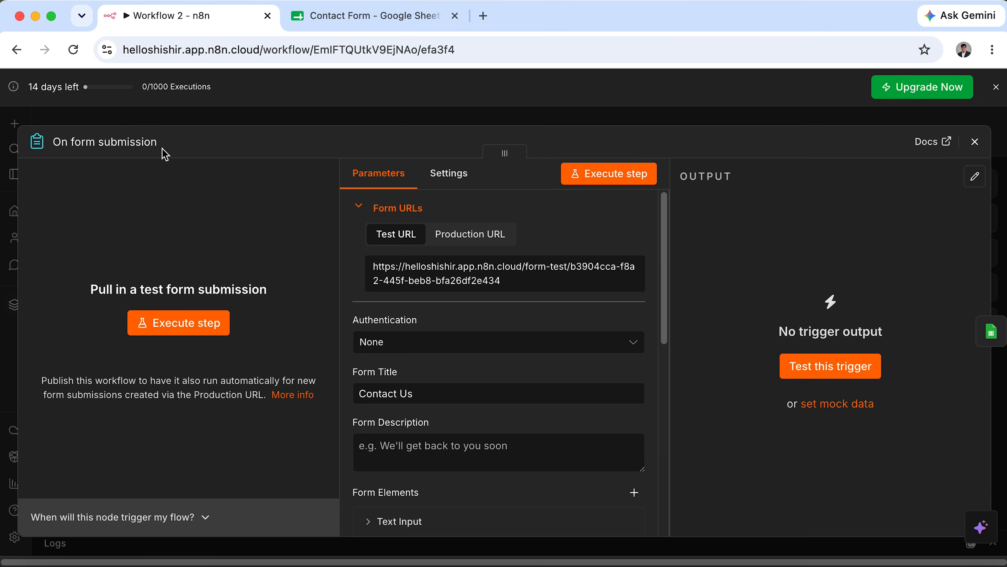
left_click(179, 319)
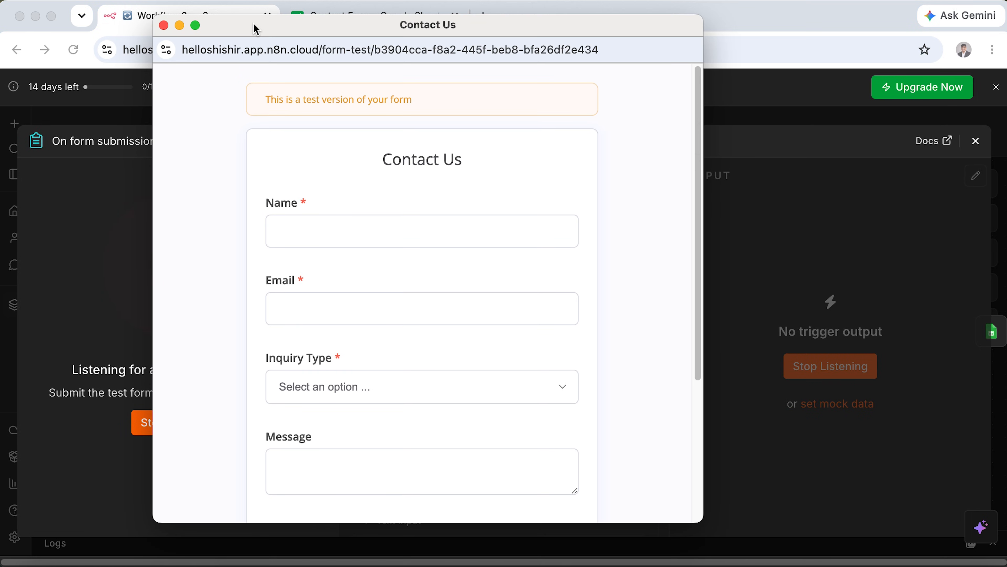
scroll(393, 342, "down", 3)
scroll(393, 339, "down", 2)
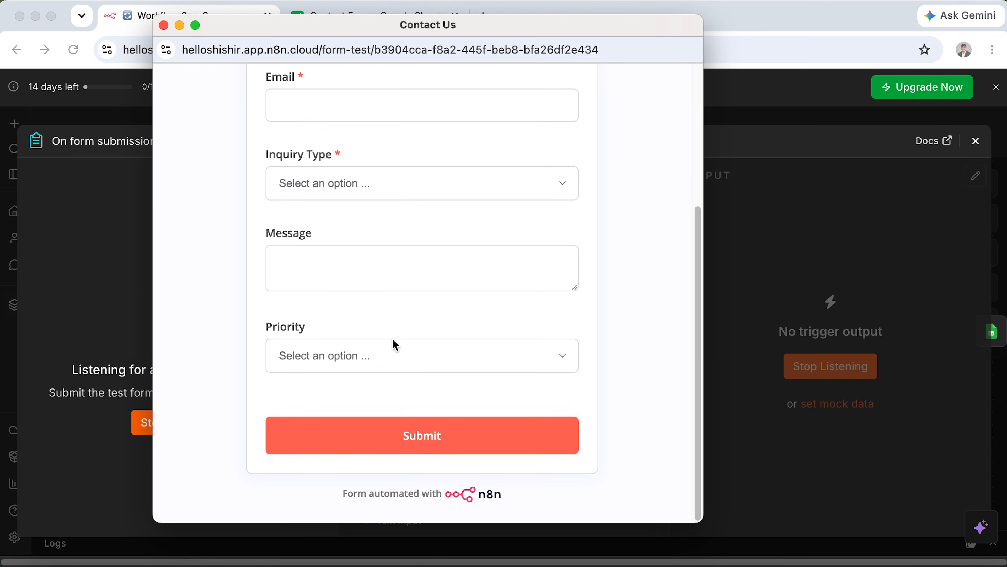
left_click(413, 346)
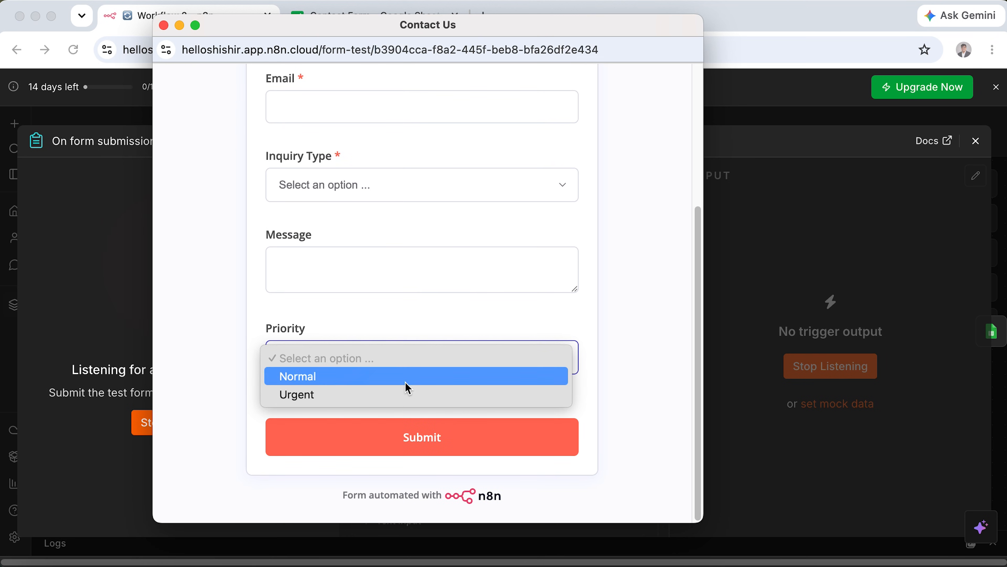
left_click(406, 396)
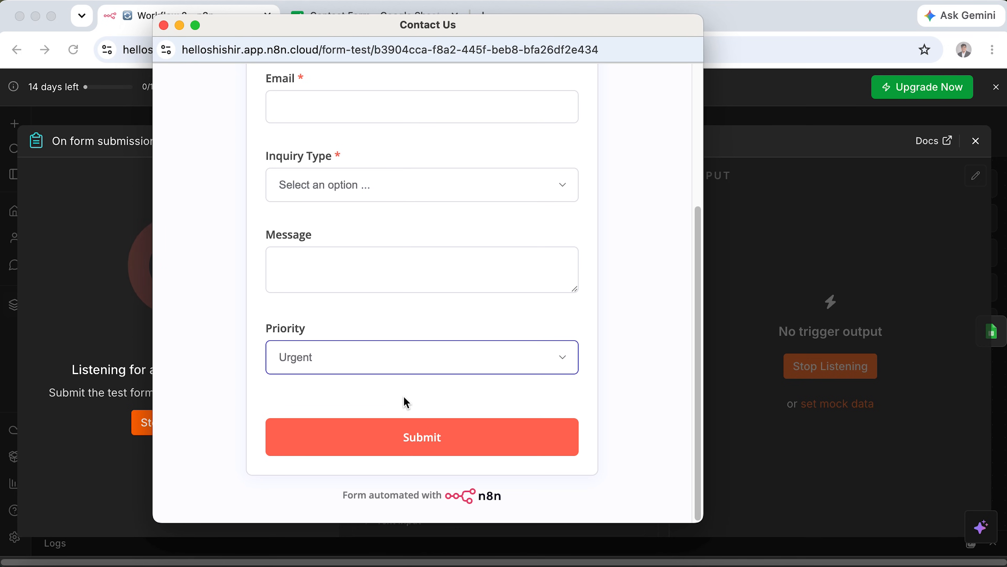
left_click(164, 26)
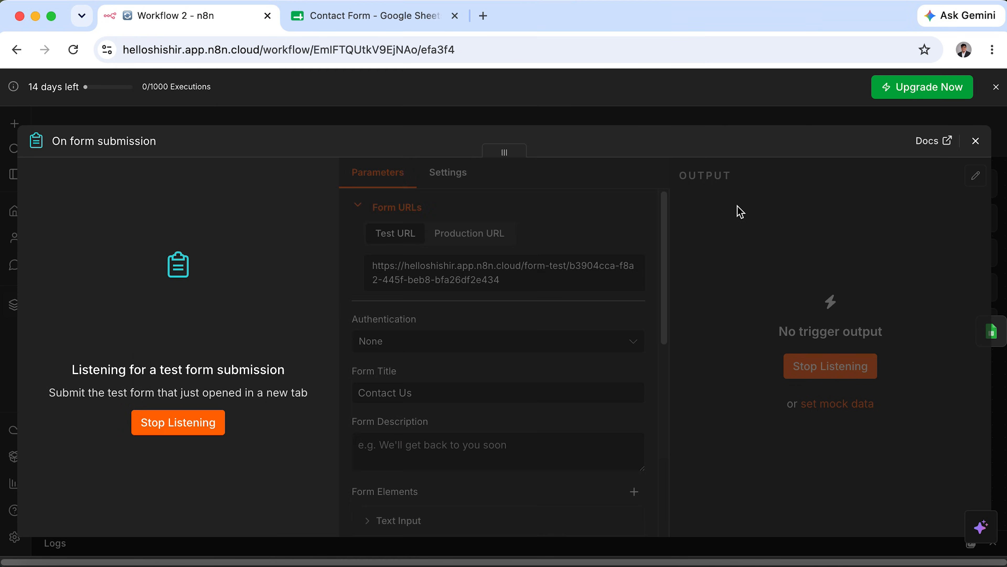
left_click(976, 141)
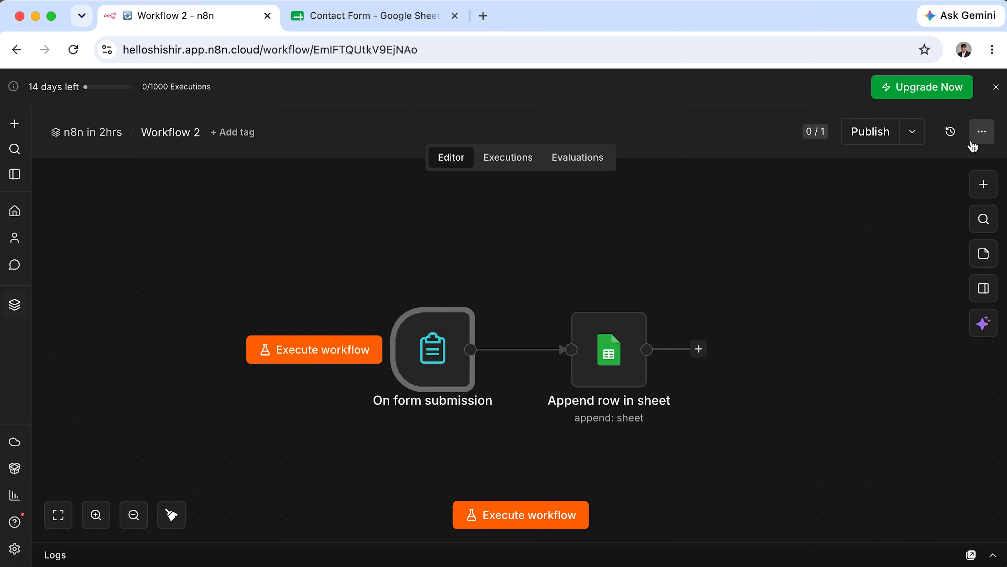
Add an If node after the Append row in sheet node, found by searching 'if'.
left_click(750, 420)
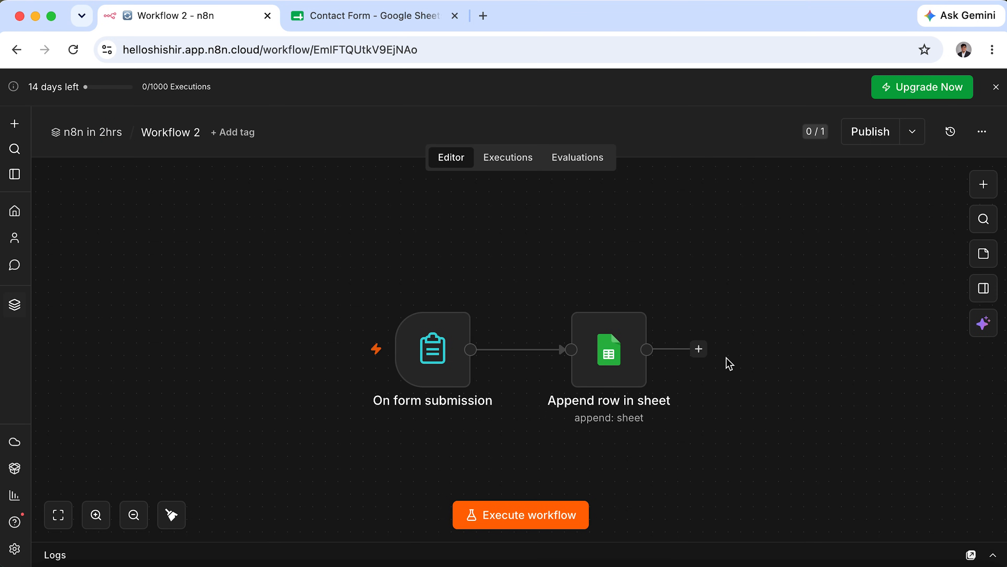
left_click(699, 349)
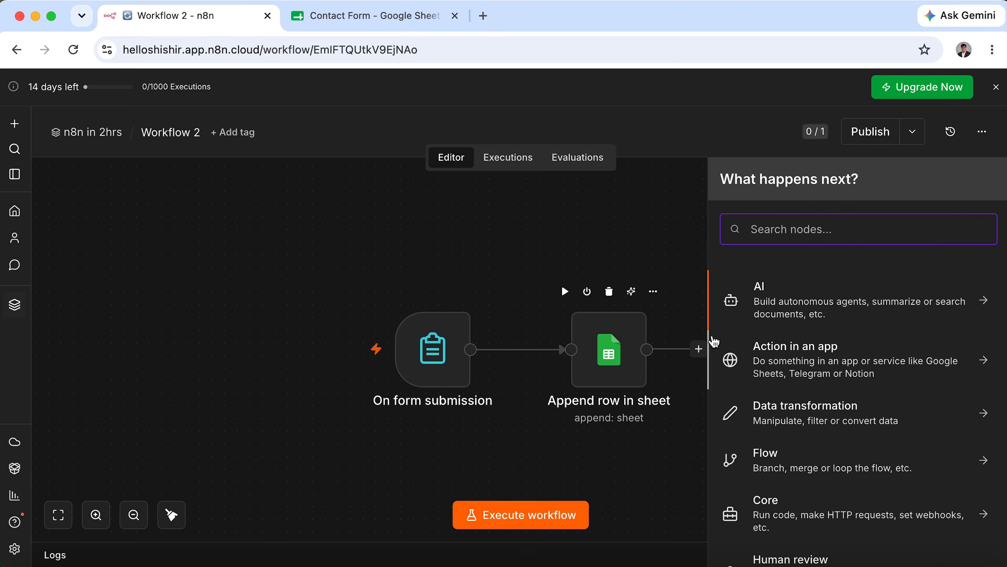
type("if")
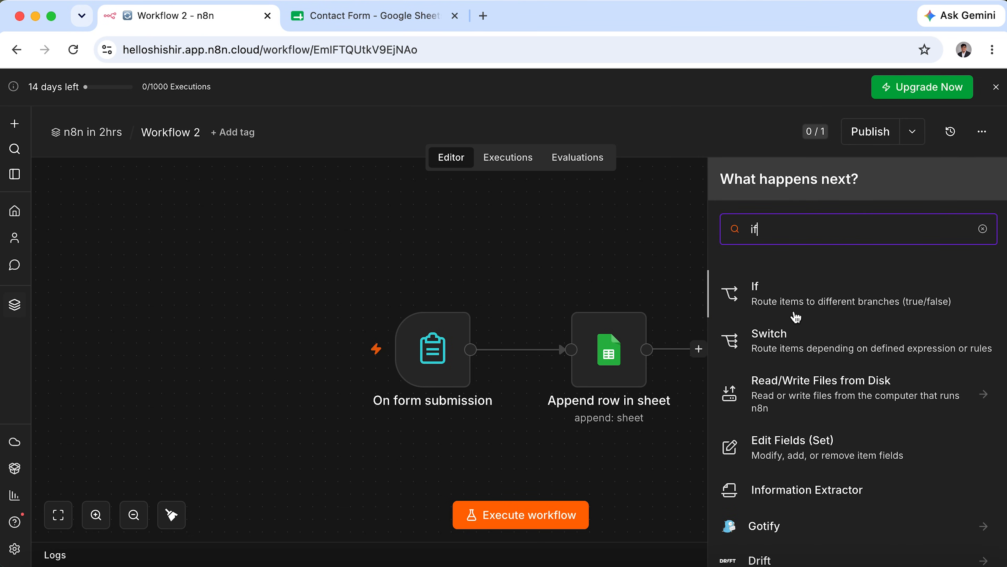
left_click(887, 308)
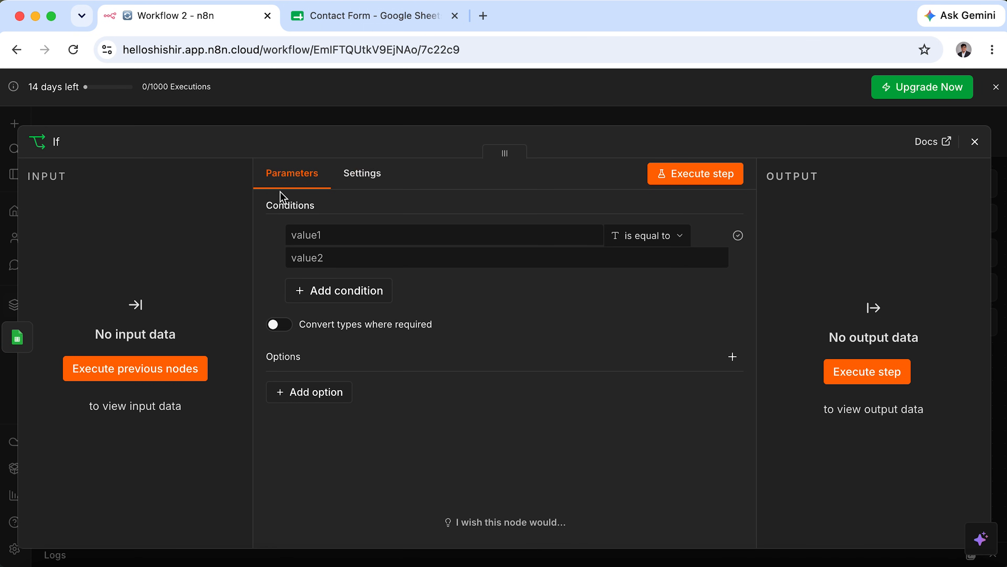
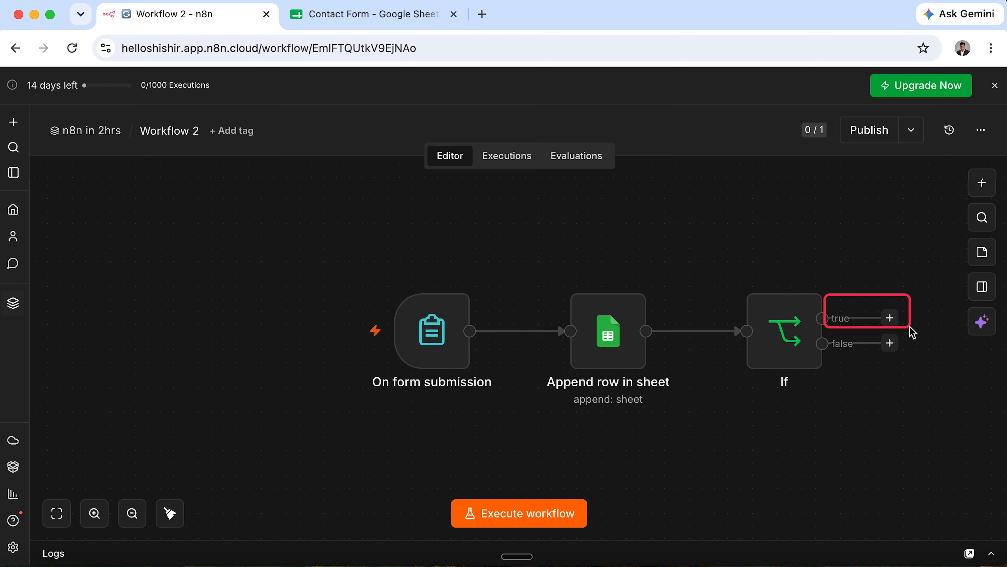
Rearrange the canvas and look over the If node's settings.
left_click_drag(917, 377, 820, 334)
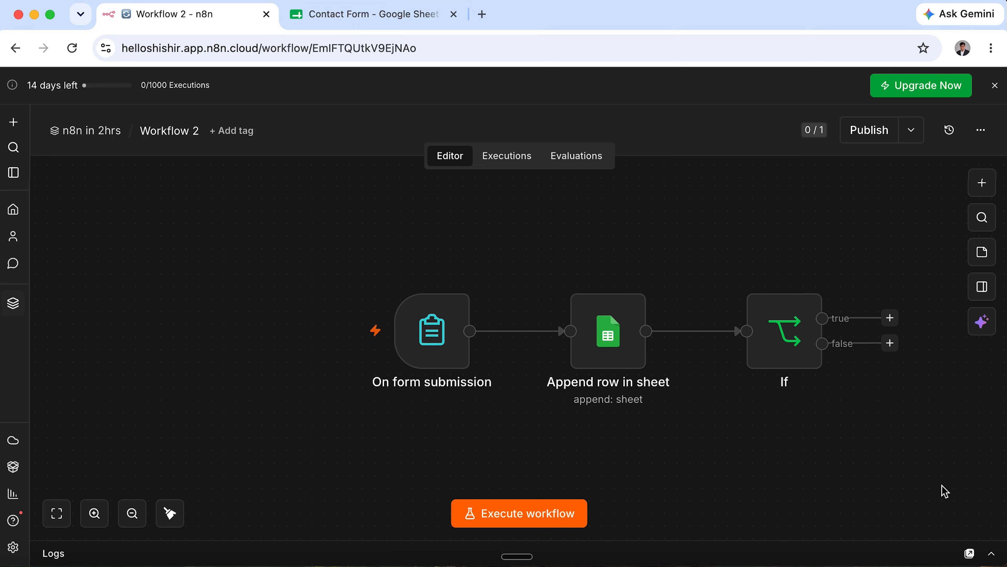
double_click(801, 357)
mouse_move(279, 211)
left_mouse_down()
mouse_move(412, 247)
mouse_move(626, 250)
left_mouse_up()
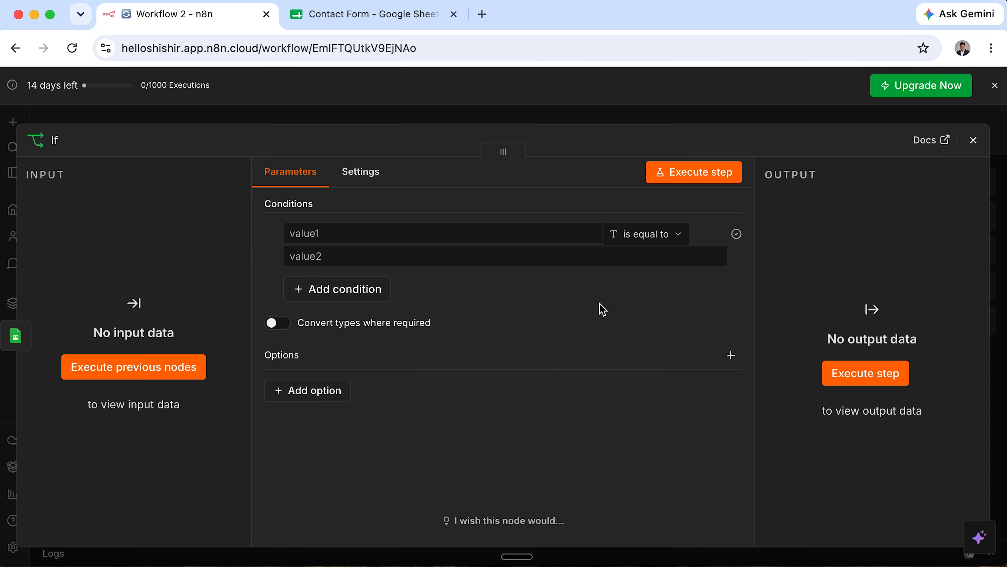
left_click(974, 140)
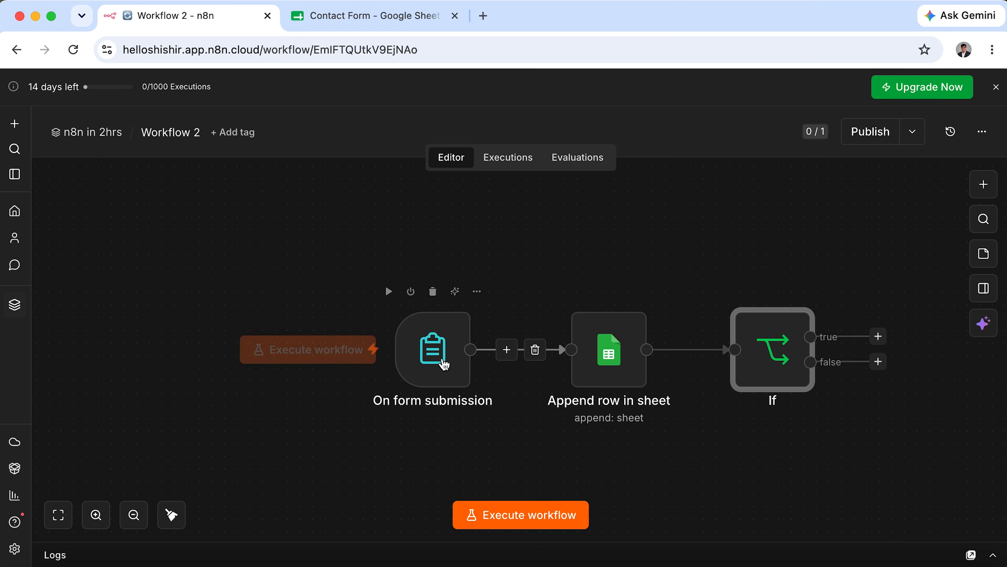
Start a test form submission with a test name, email and Technical Problem inquiry type.
double_click(434, 367)
left_click(608, 174)
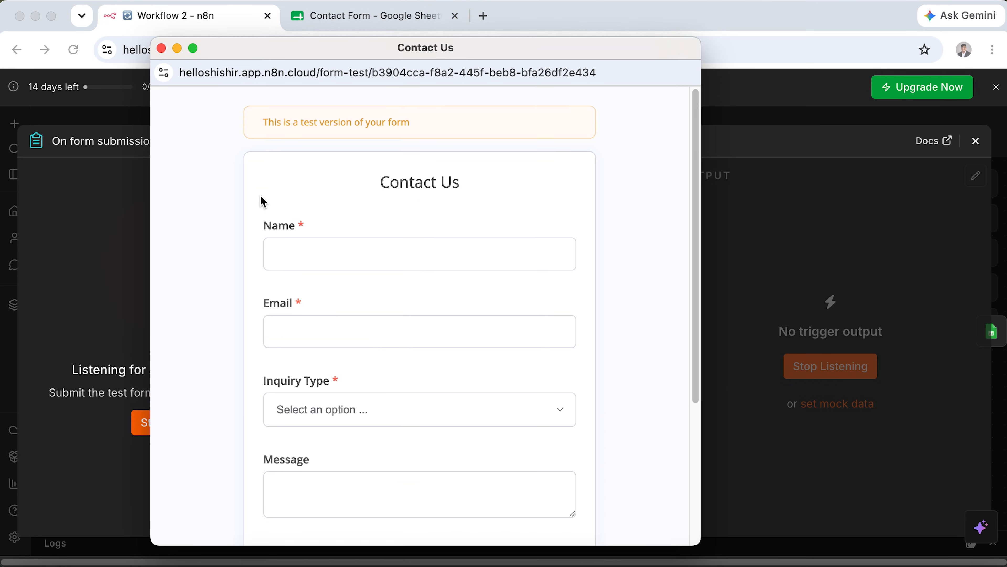
left_click(288, 250)
type("John")
key("Tab")
type("john@doe.com")
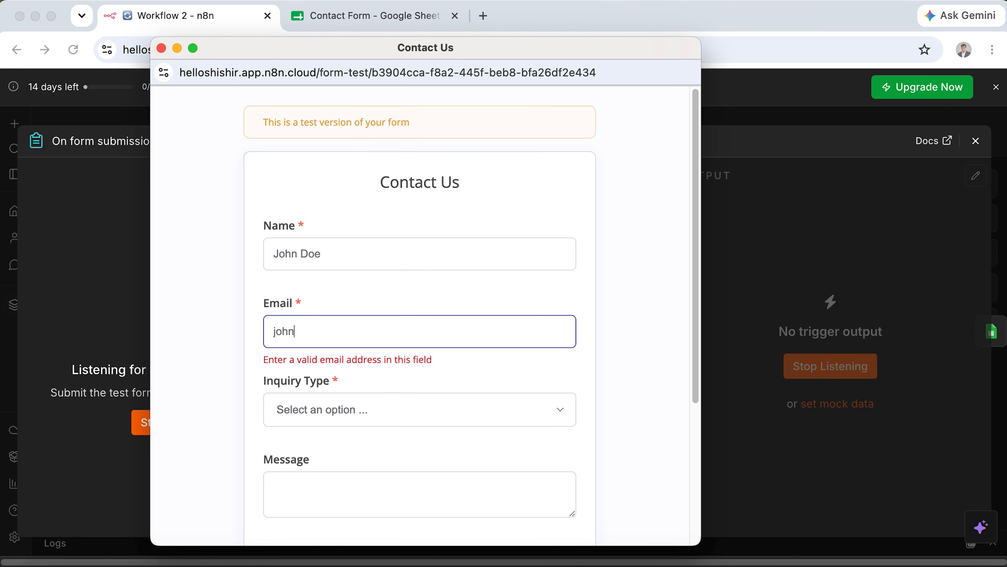
left_click(331, 410)
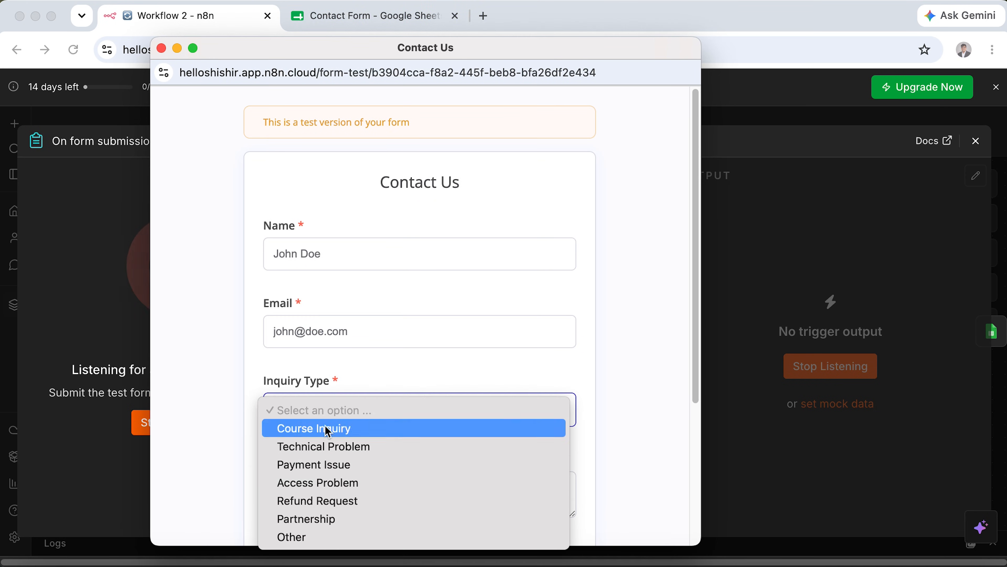
left_click(332, 451)
Enter the message 'Unable to login', set priority Urgent, and submit the test form.
left_click(344, 477)
scroll(345, 480, "down", 5)
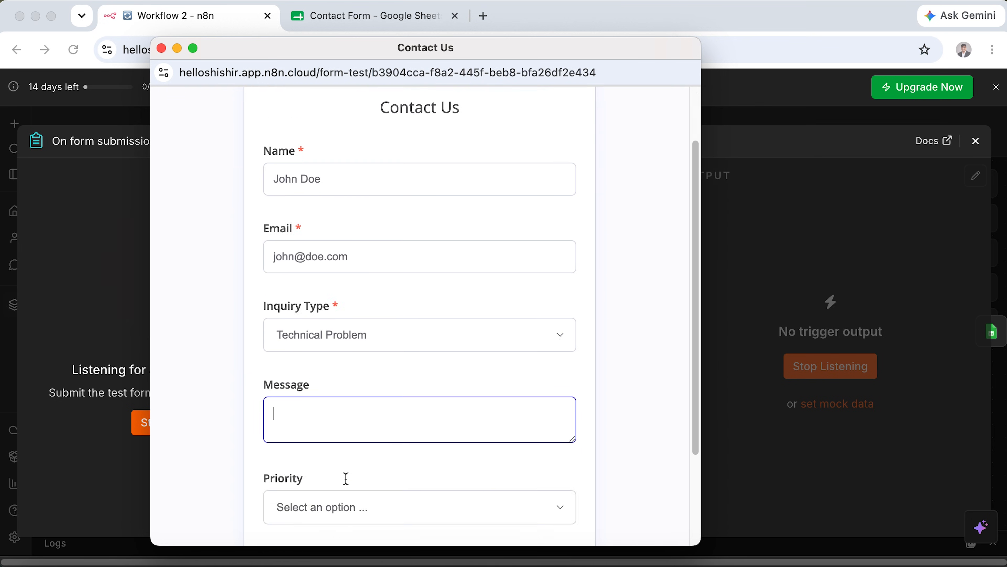
type("Unable to l")
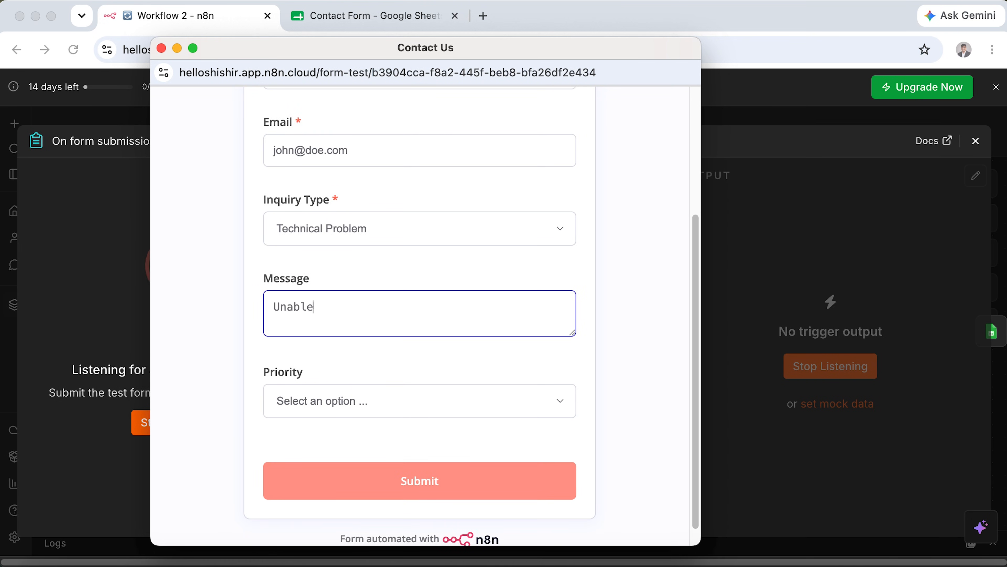
left_click(390, 393)
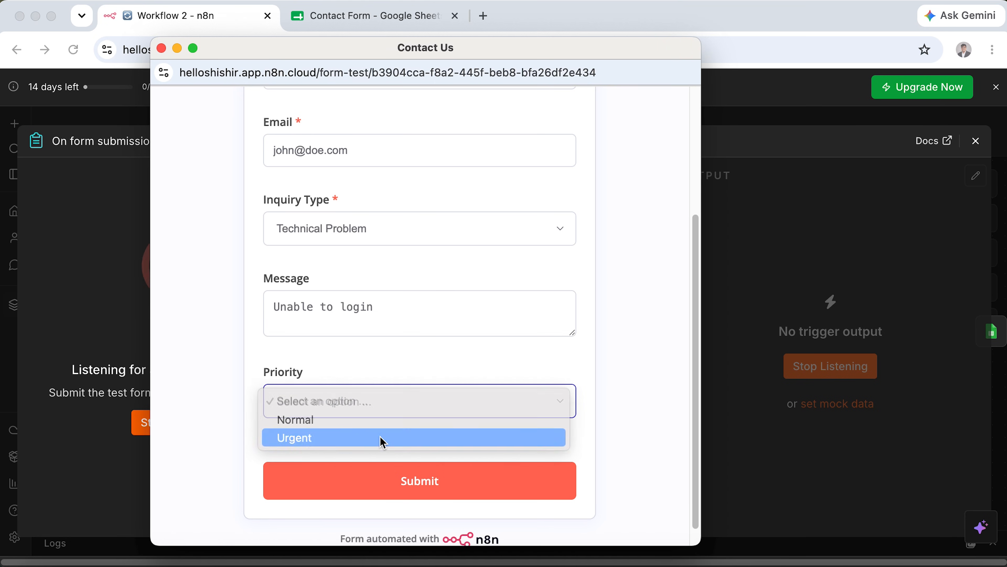
left_click(383, 438)
left_click(466, 488)
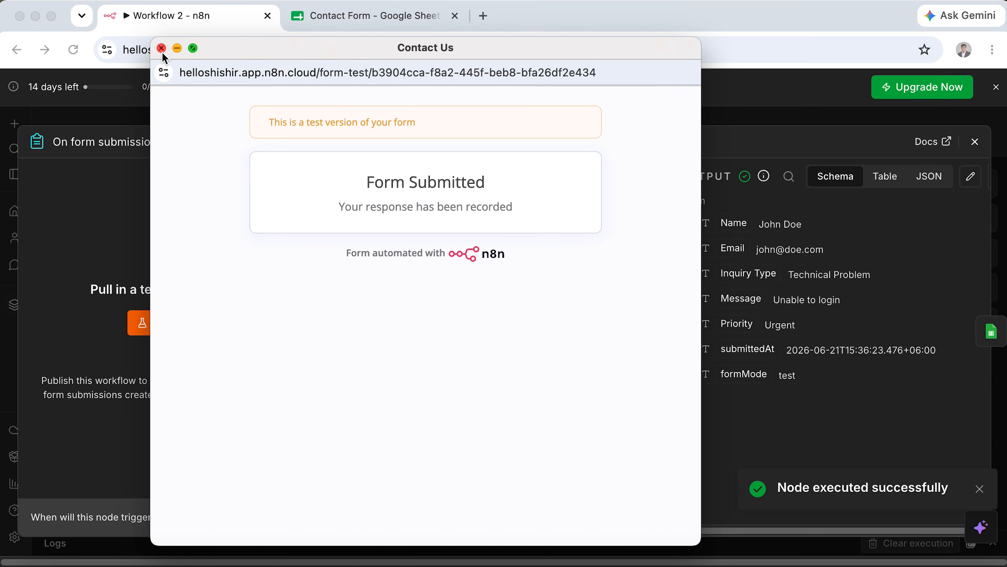
Pin the captured submission as the form trigger's output data.
left_click(161, 49)
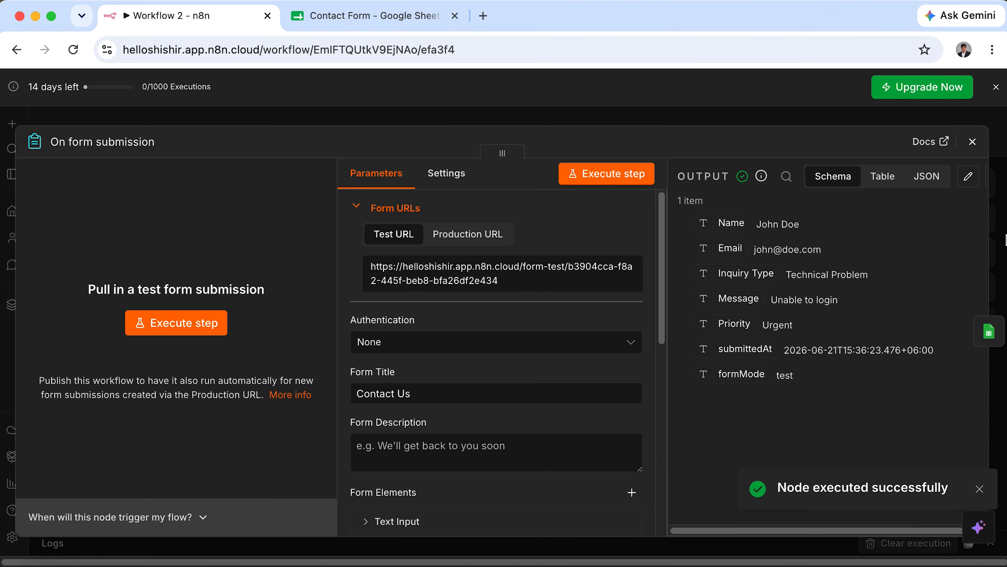
scroll(970, 241, "right", 1)
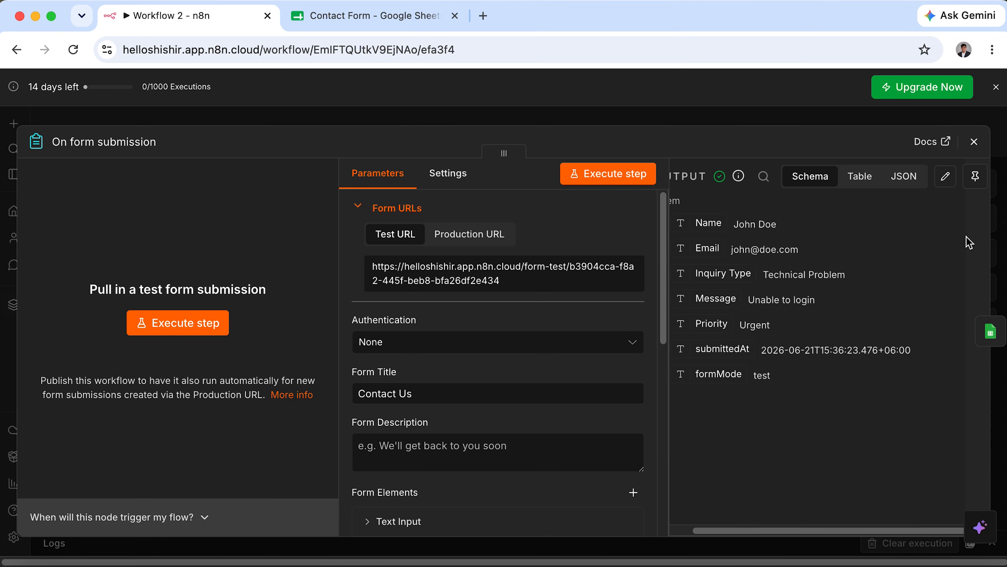
left_click(979, 182)
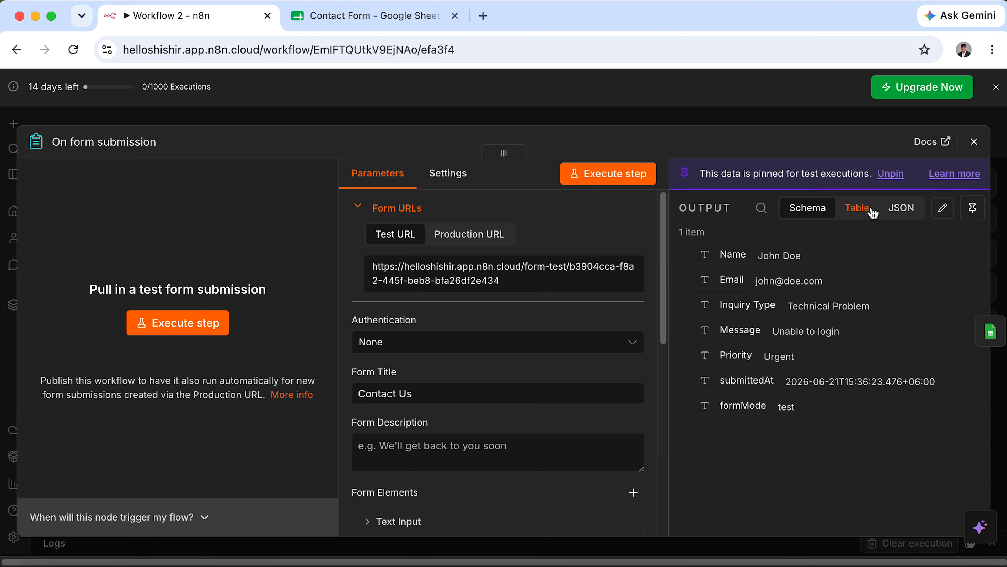
left_click(979, 148)
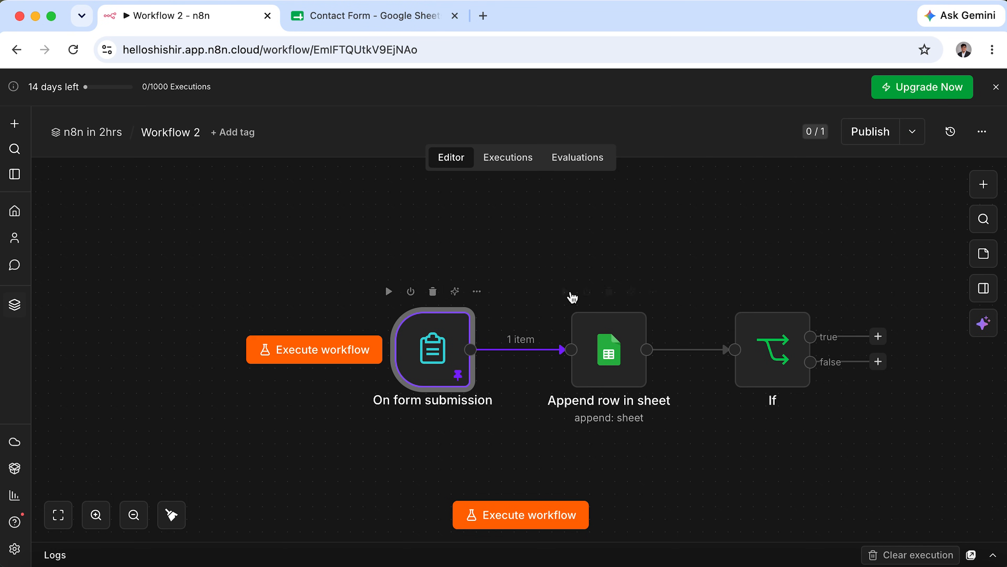
Run Append row in sheet and confirm the new row in the Contact Form spreadsheet.
double_click(599, 353)
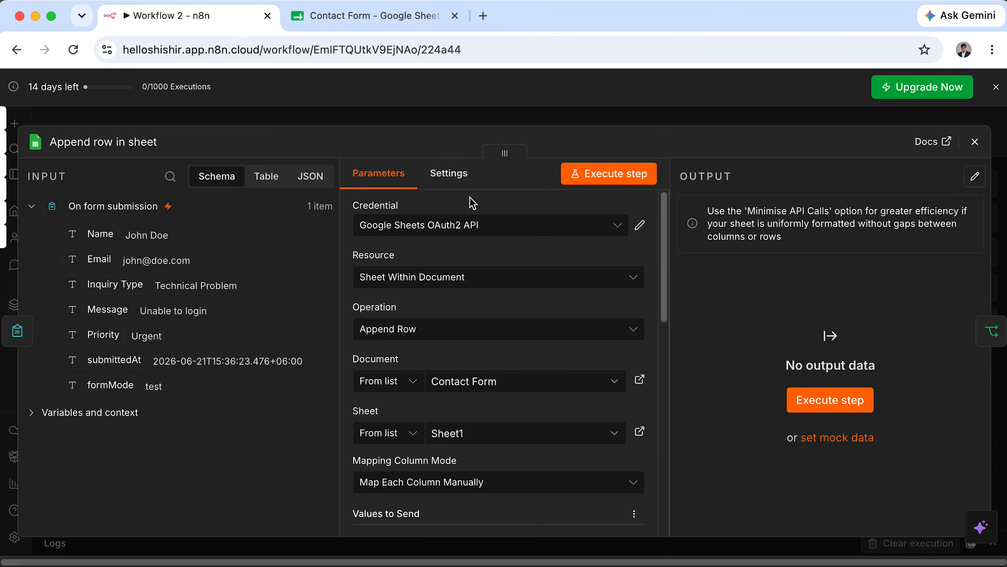
left_click(975, 143)
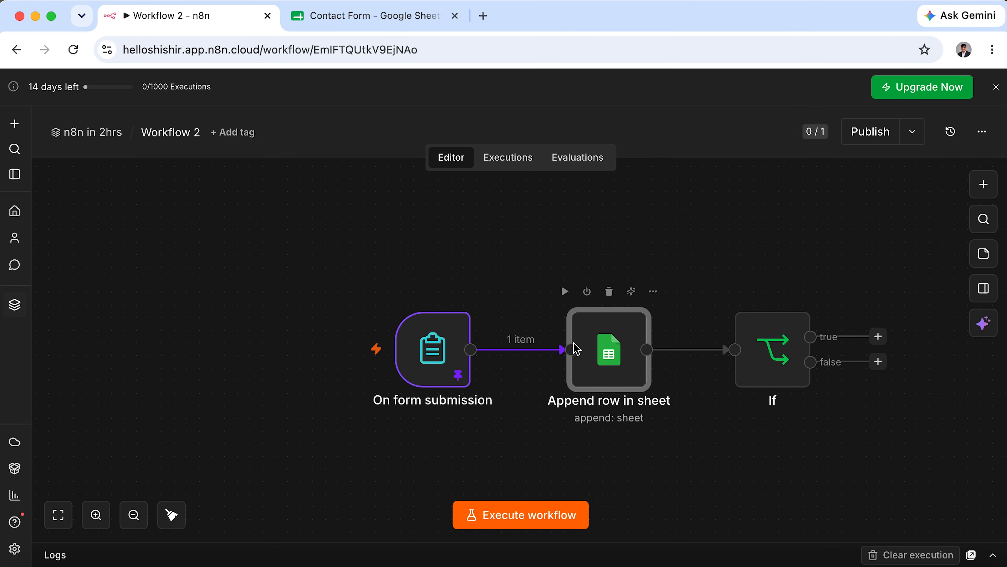
left_click(567, 295)
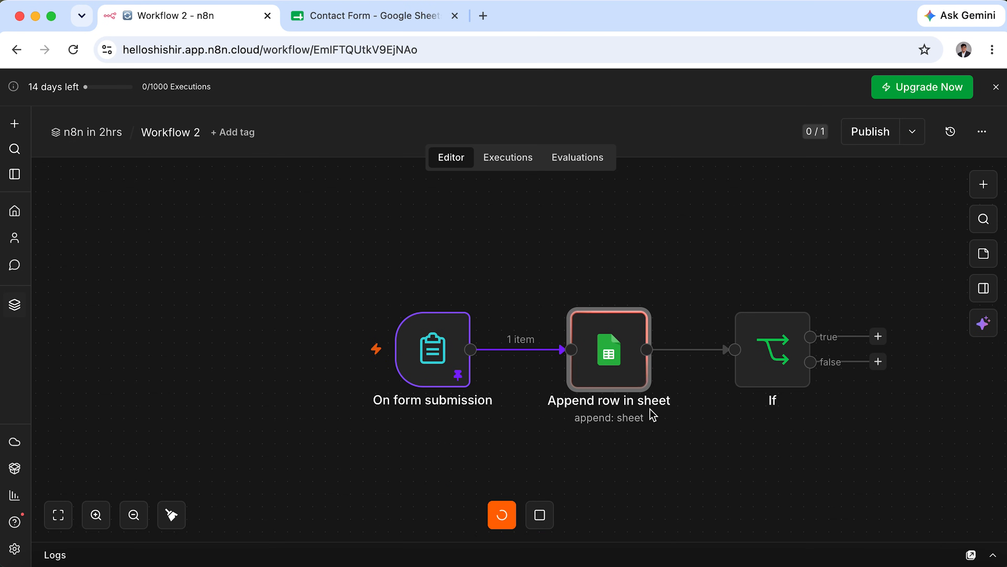
left_click(400, 18)
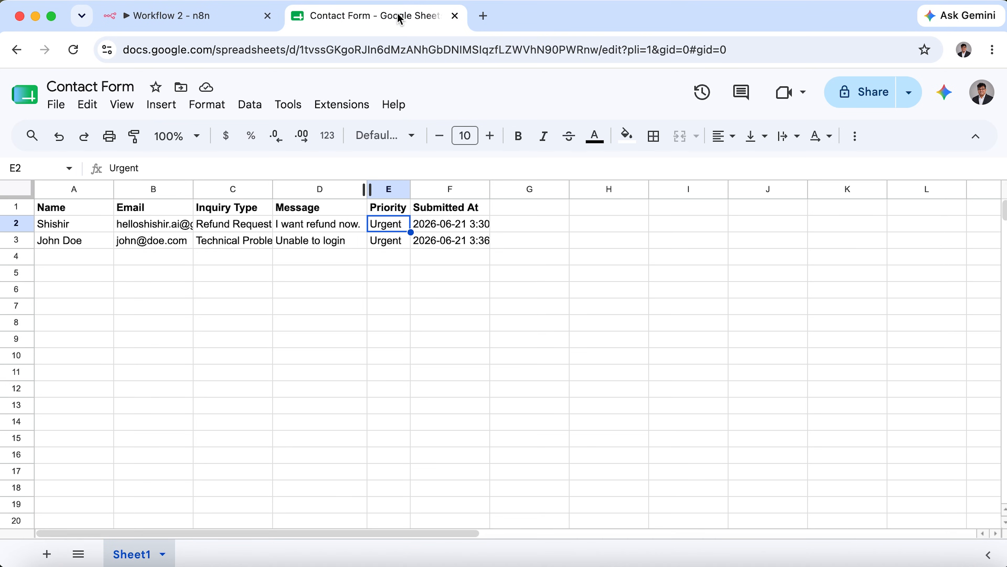
left_click(156, 242)
left_click(203, 20)
Check the If and Append row in sheet nodes, ending with the If node's settings open.
double_click(764, 343)
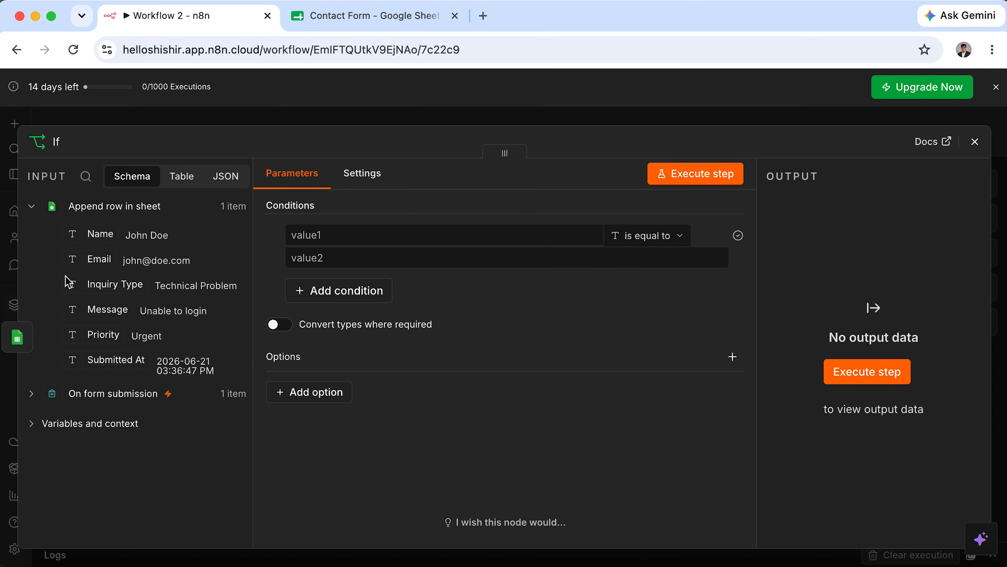
left_click(975, 141)
double_click(605, 376)
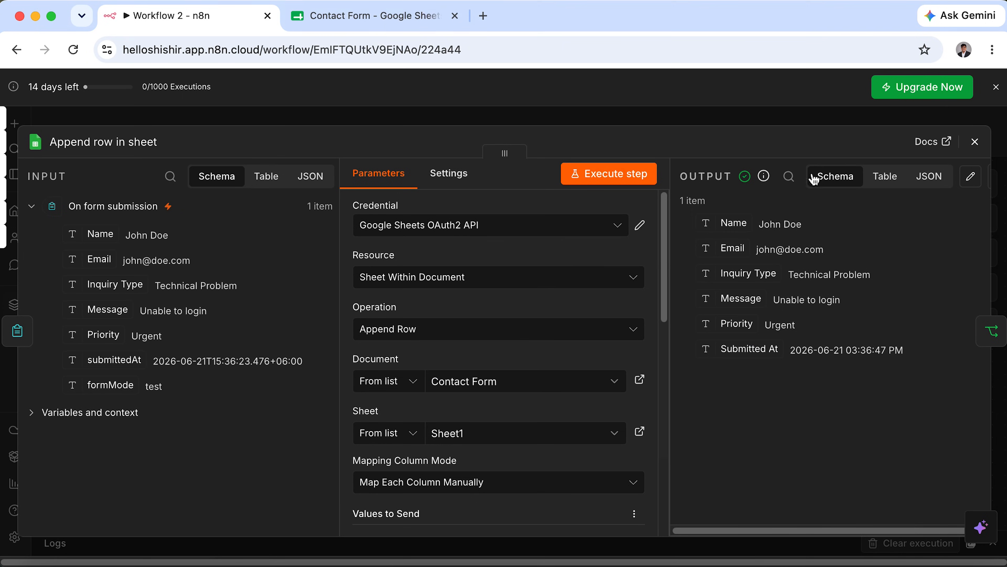
left_click(972, 142)
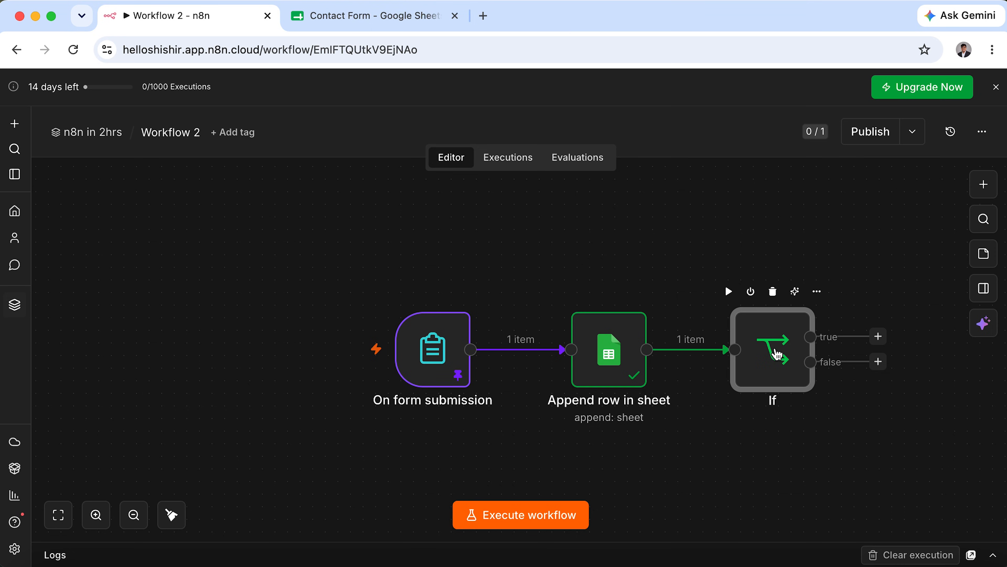
double_click(776, 355)
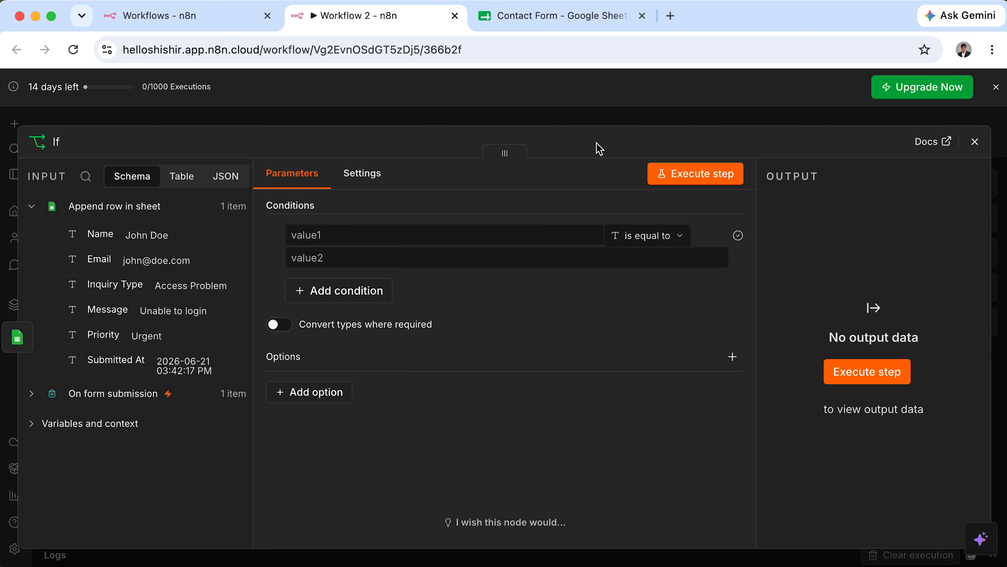
Set the If condition to Priority equals Urgent and test it so the item goes true.
left_click_drag(108, 337, 344, 234)
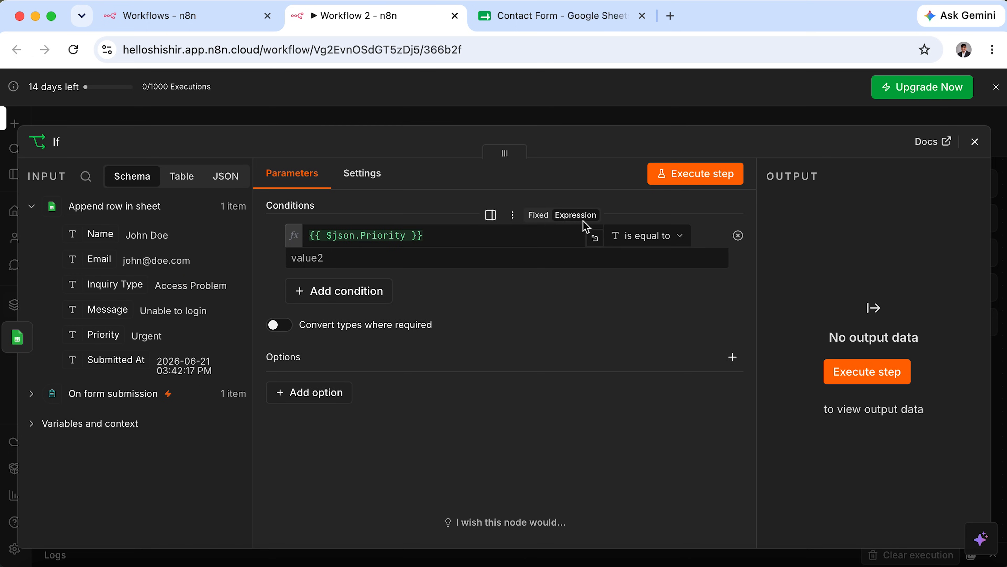
left_click(617, 257)
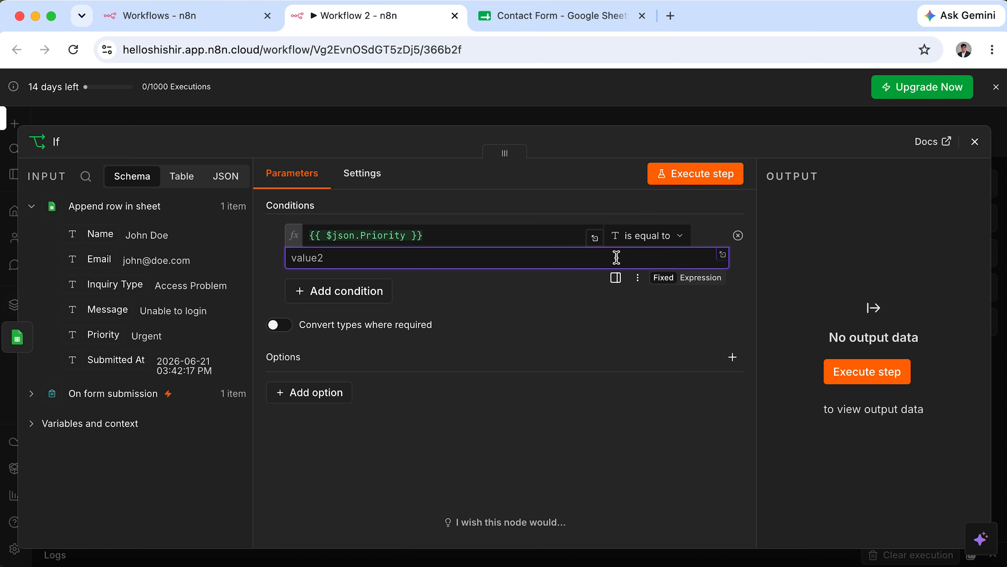
type("U")
left_click_drag(412, 259, 258, 264)
left_click(486, 19)
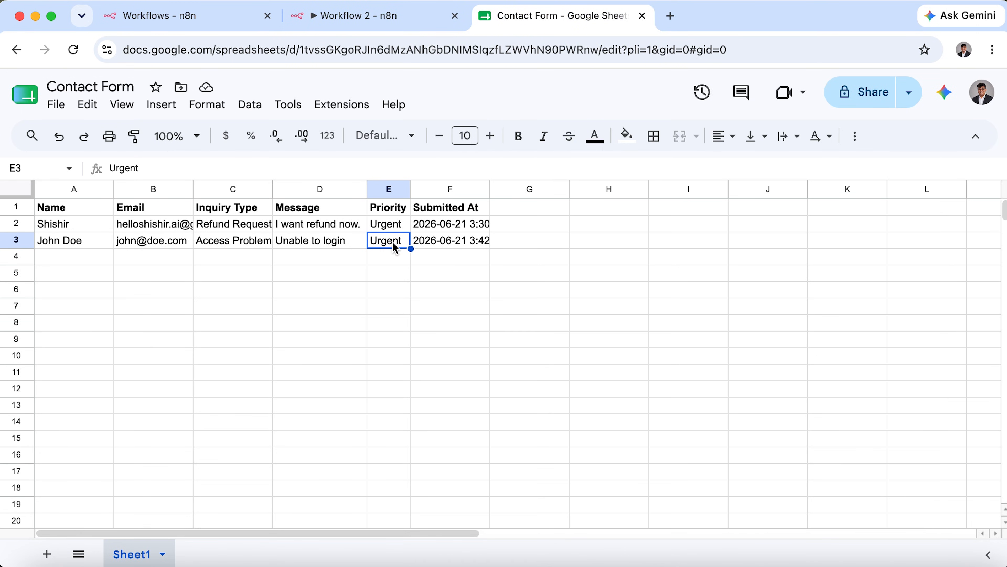
left_click(409, 19)
left_click(348, 256)
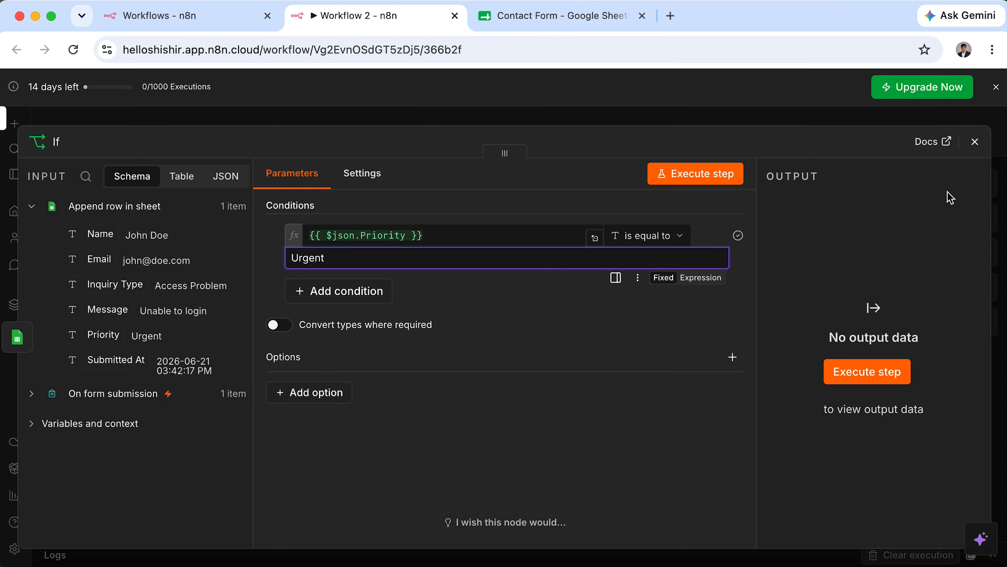
left_click(868, 382)
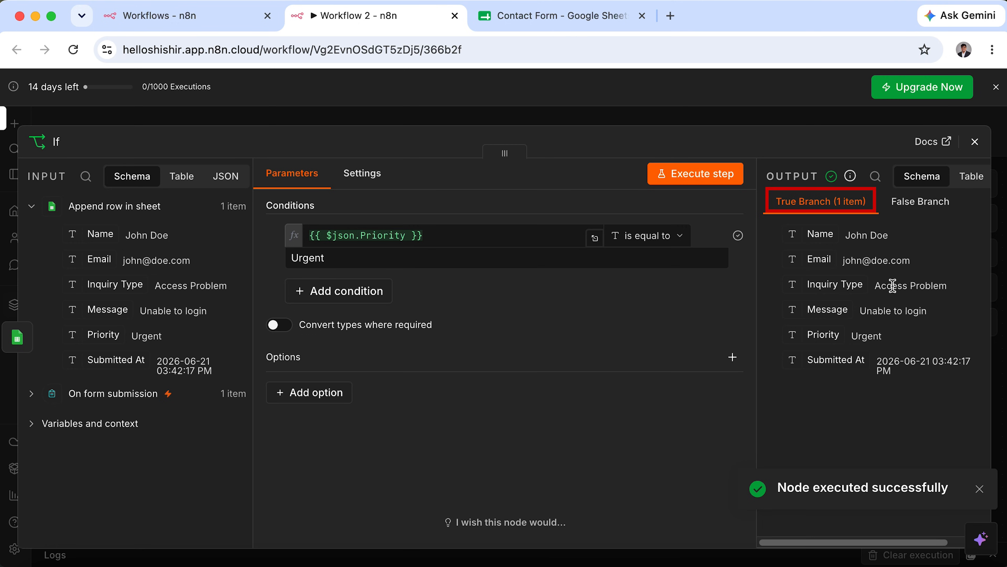
left_click(975, 143)
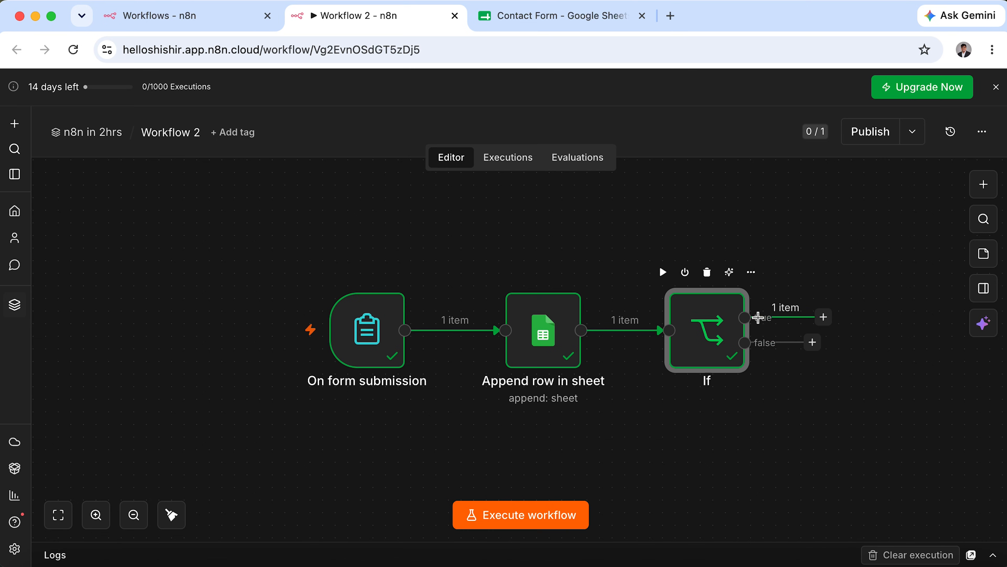
Add a Gmail Send a message node after the If node's true branch.
left_click(824, 318)
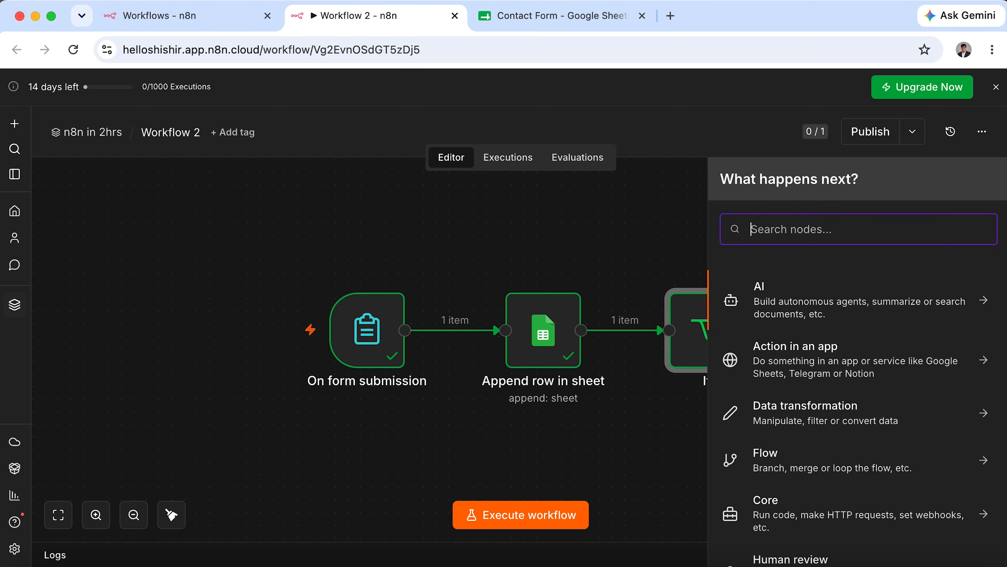
type("email")
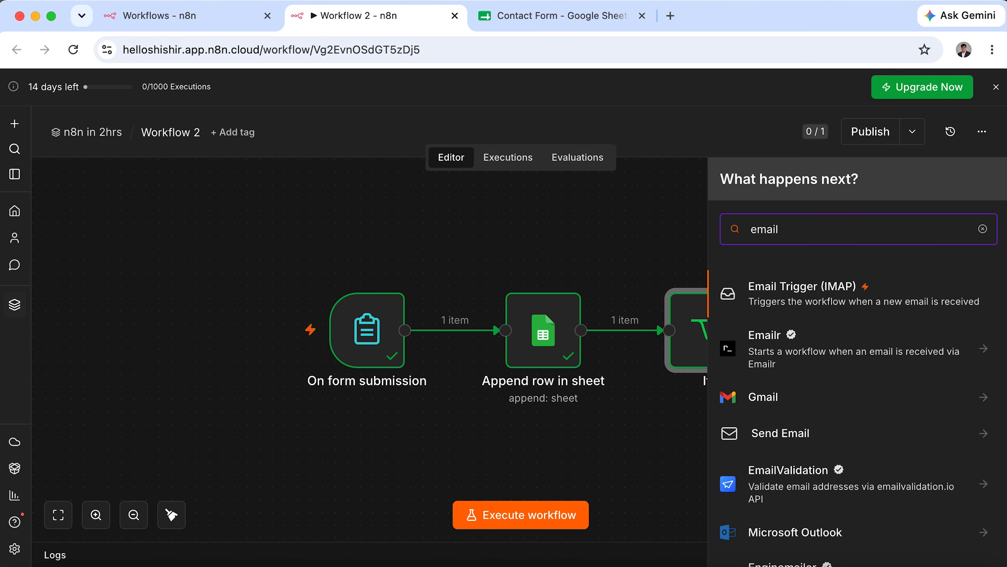
key("BackSpace")
key("BackSpace")
key("BackSpace")
key("BackSpace")
key("BackSpace")
type("gmail")
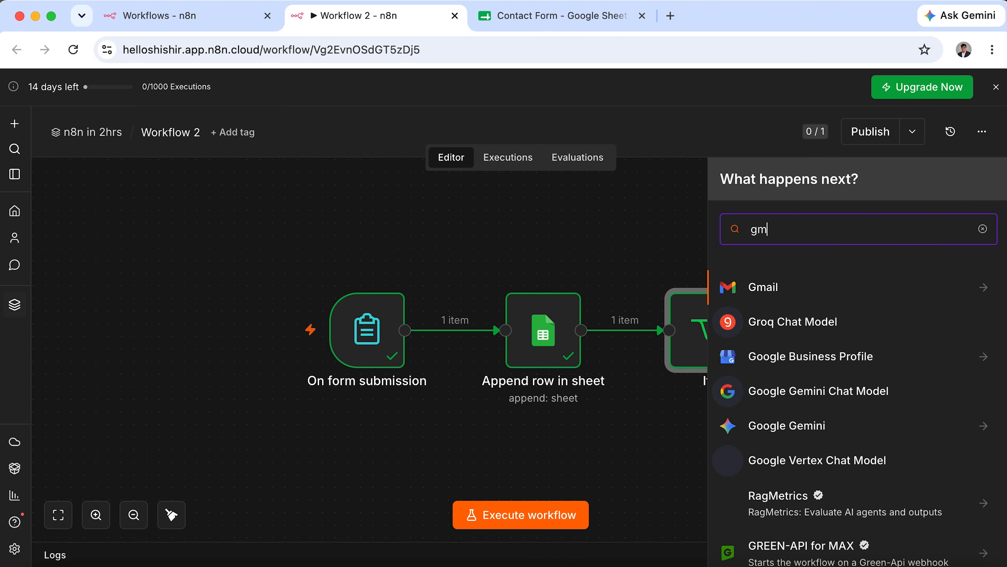
left_click(780, 285)
scroll(778, 459, "down", 5)
left_click(801, 450)
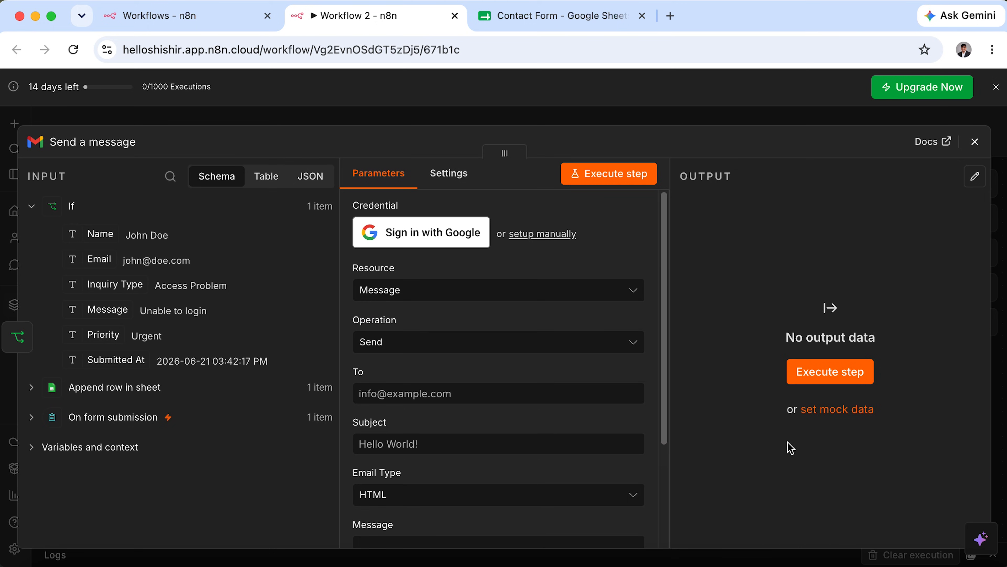
Connect a Google account as the Gmail OAuth2 credential, granting all requested permissions.
left_click(435, 238)
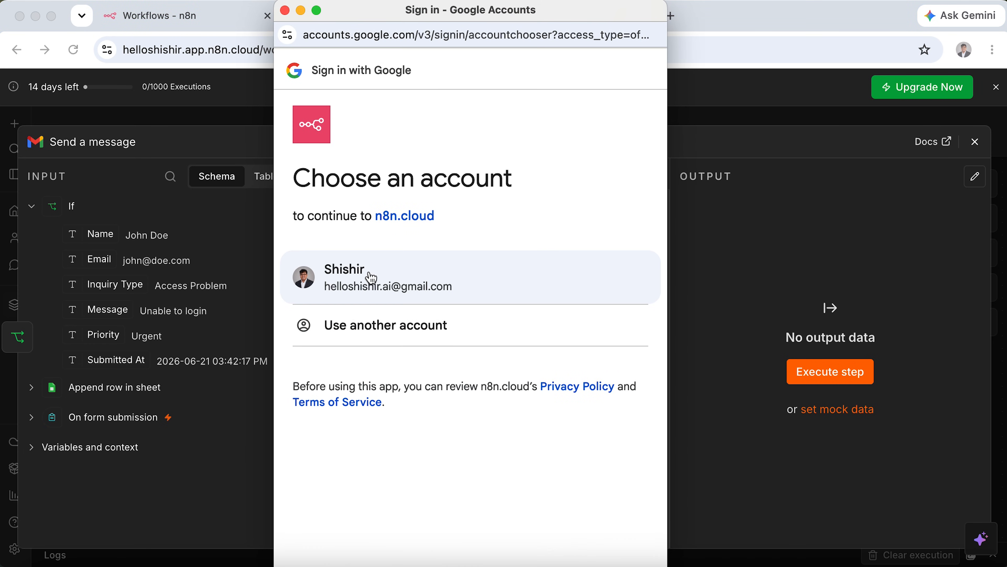
left_click(372, 279)
scroll(296, 387, "down", 5)
left_click(301, 408)
scroll(372, 367, "down", 10)
left_click(575, 522)
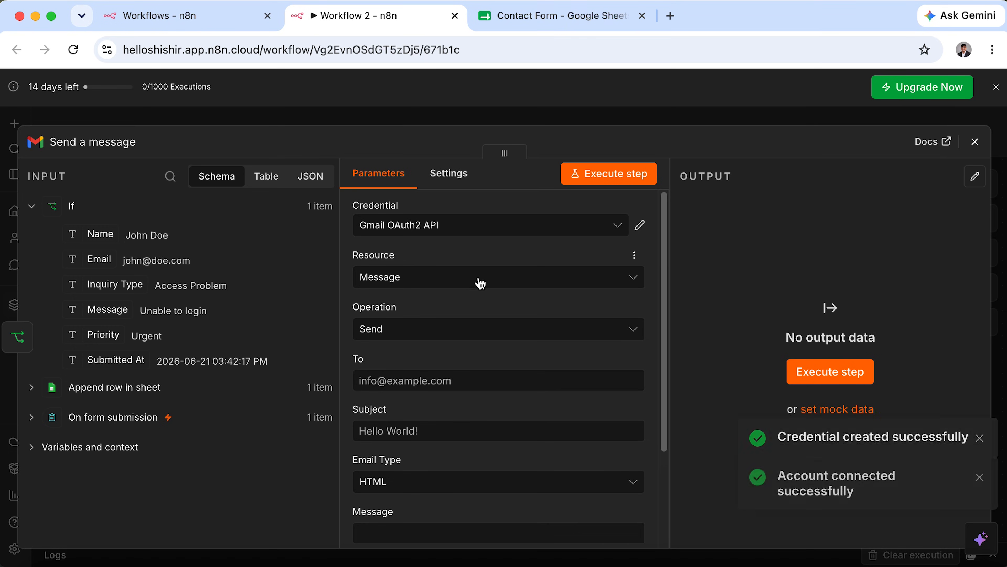
Send to the suggested own address with subject 'We have a new request', Text type, expression message 'Hi,'.
scroll(466, 344, "down", 3)
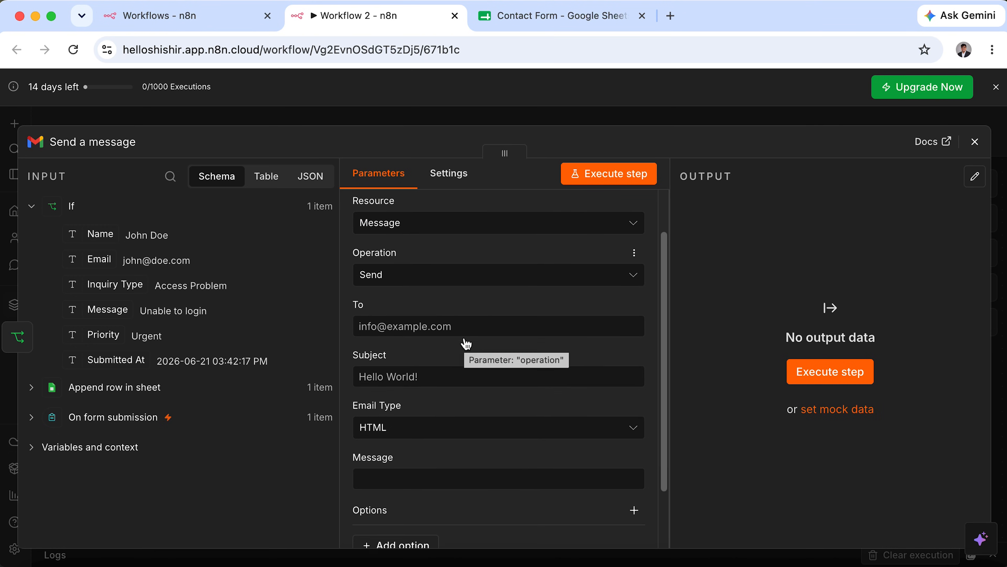
left_click(471, 290)
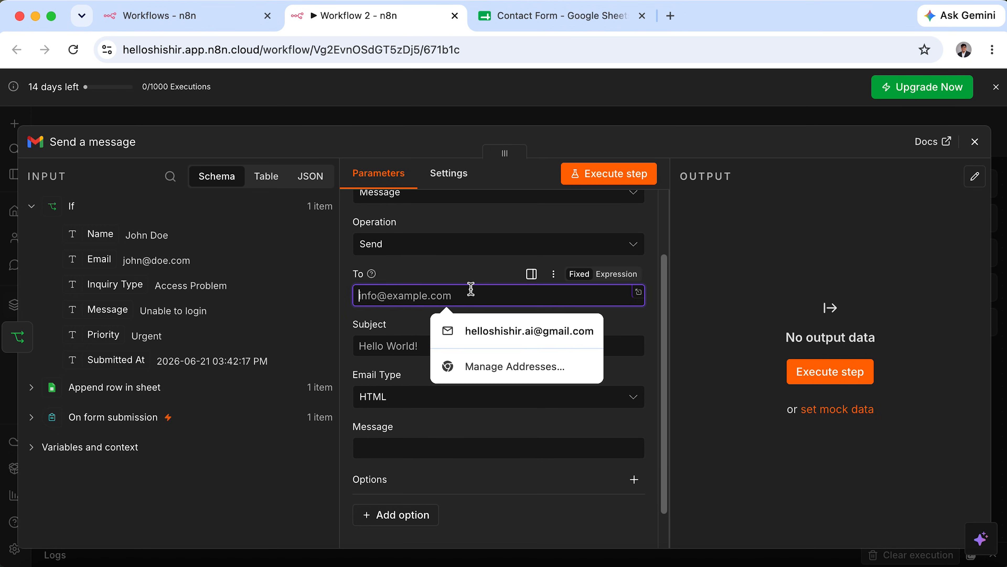
left_click(501, 332)
left_click(511, 351)
type("We ")
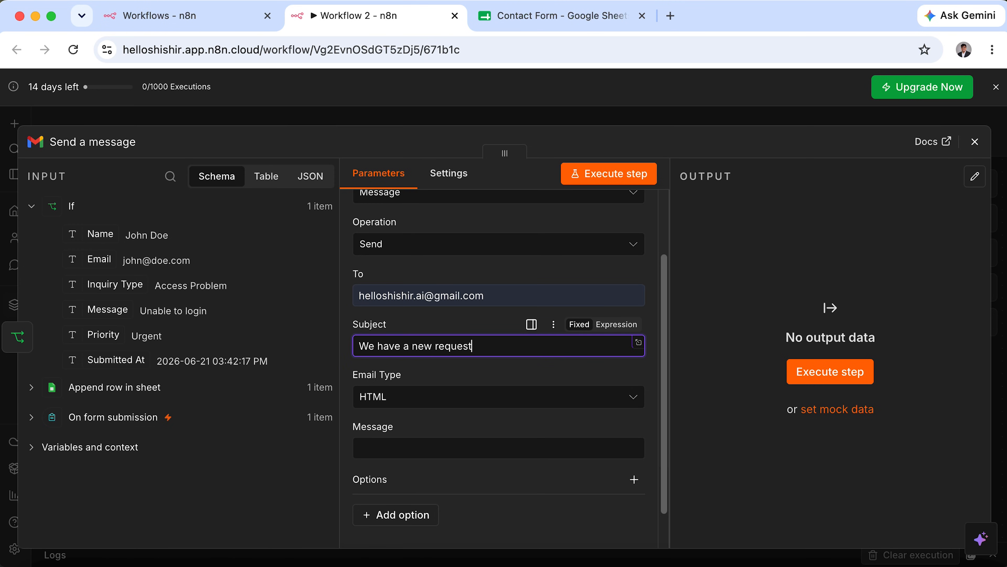
type("have a new request")
left_click(498, 399)
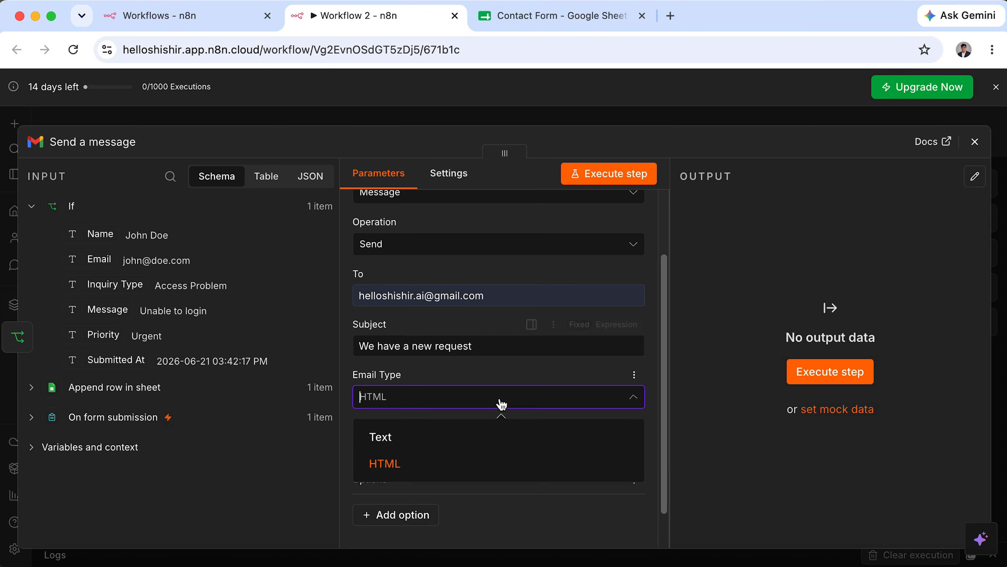
left_click(447, 445)
scroll(533, 434, "down", 2)
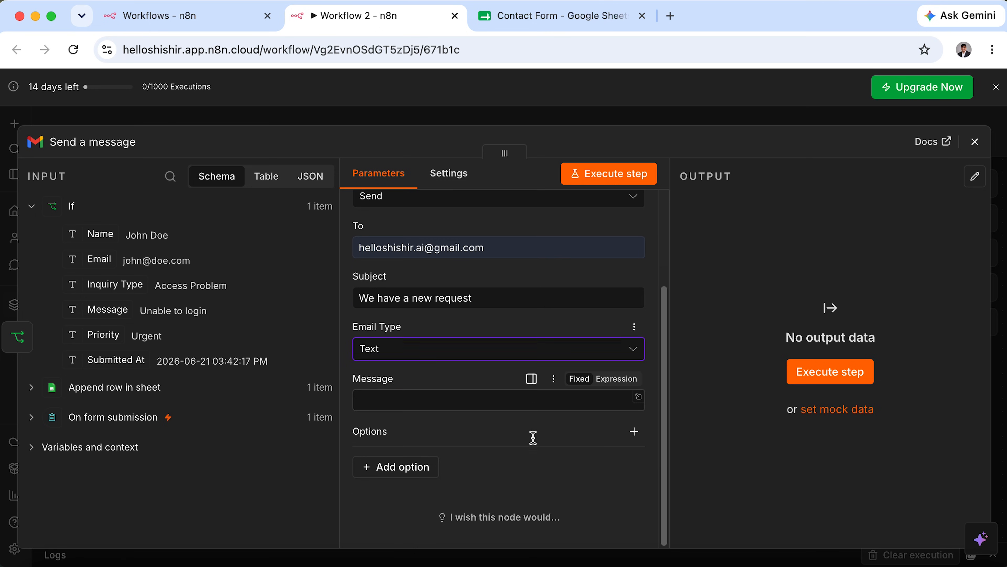
left_click(520, 408)
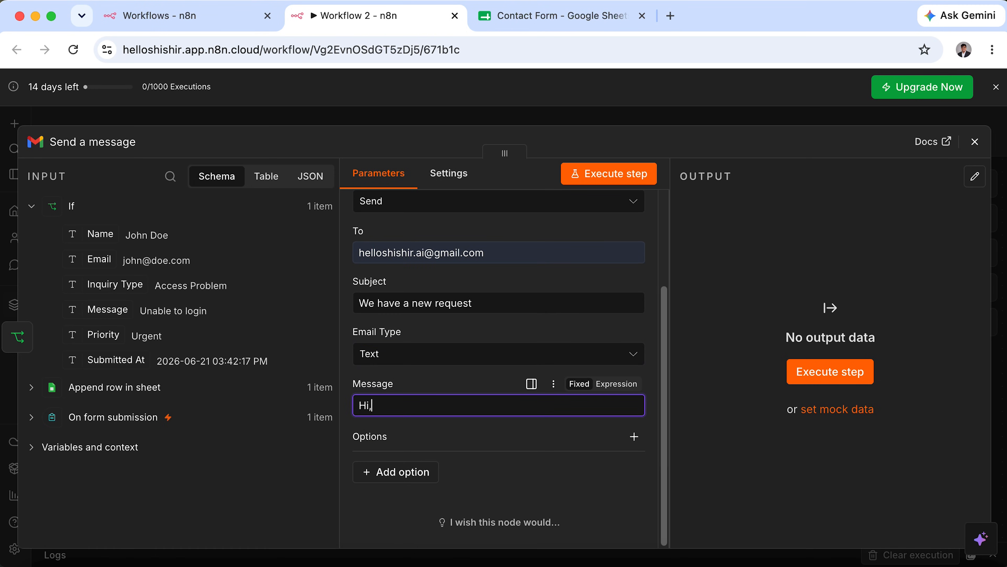
left_click(616, 383)
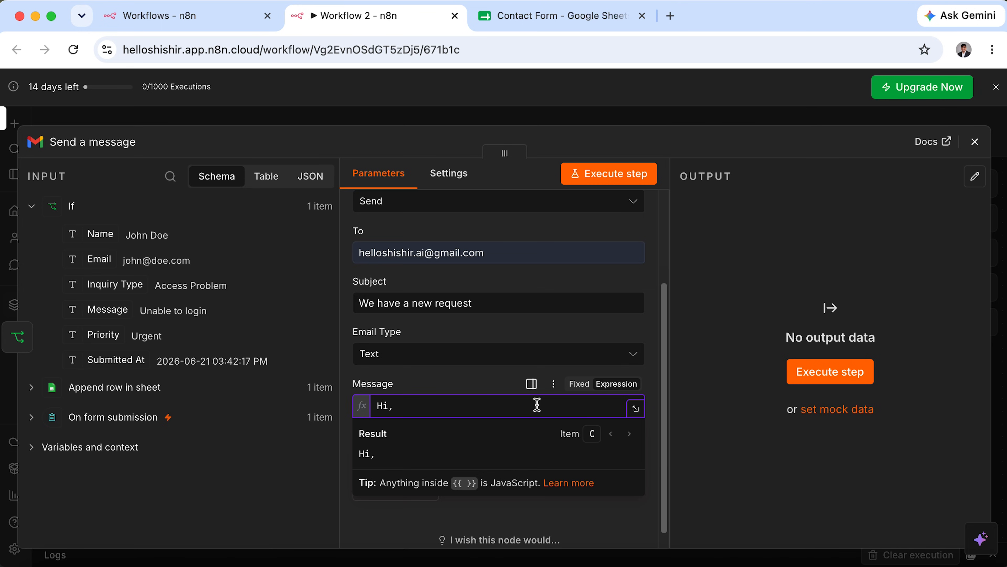
Paste the prepared message template below the 'Hi,' greeting.
key("Return")
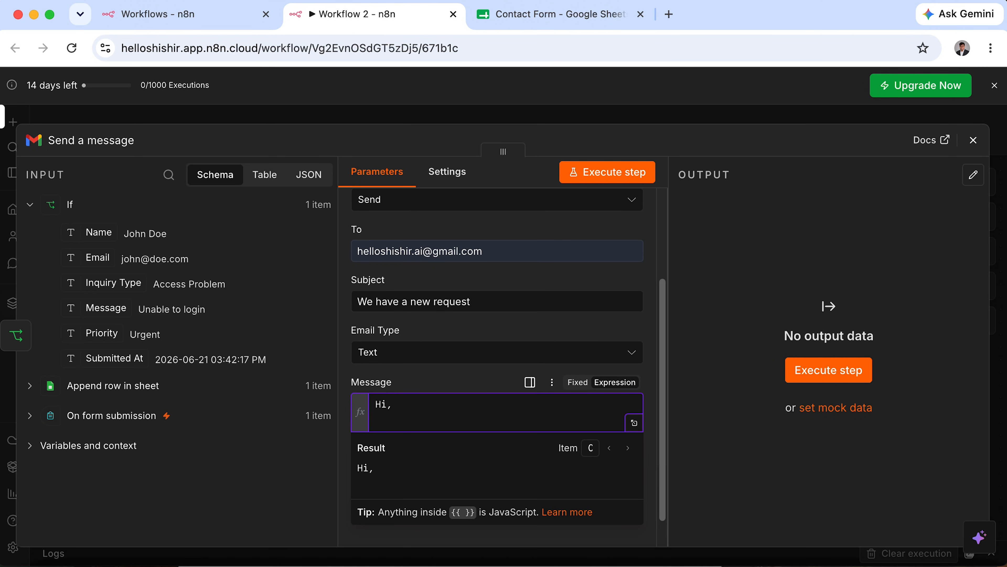
key("super+Tab")
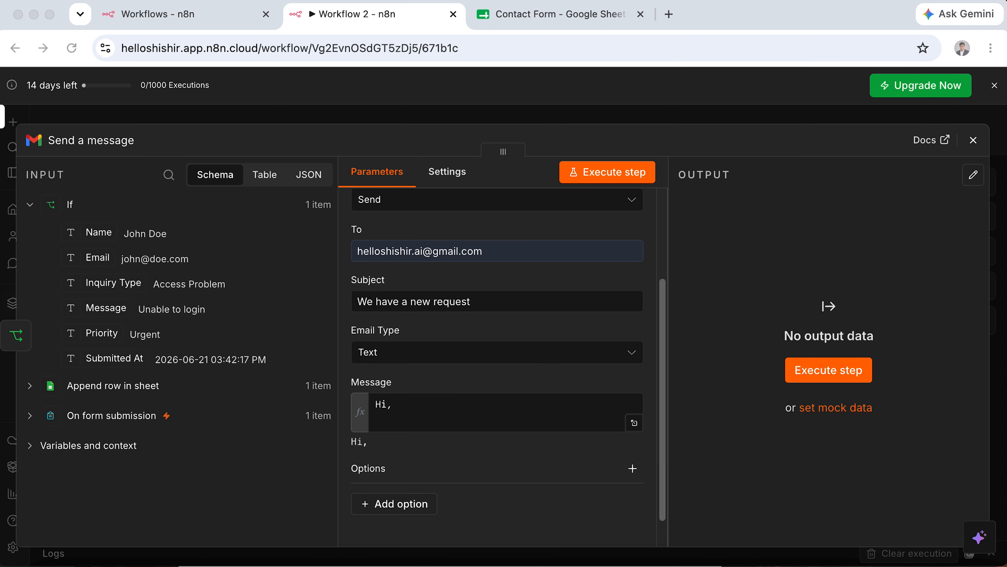
left_click(436, 427)
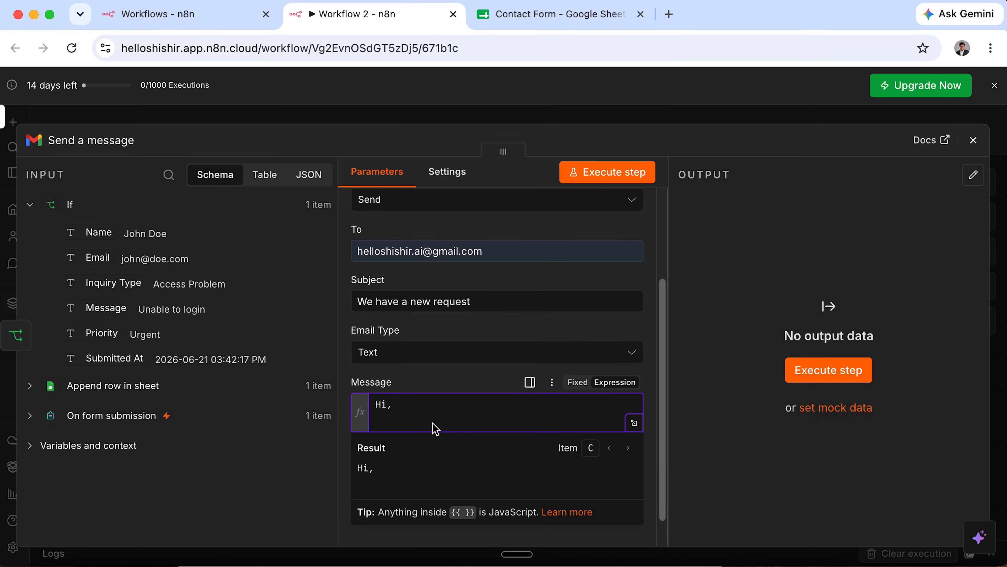
type("An urgent inquiry has been submitted through the form. - Name - Email - Inquiry - Parity Message - Solicited Action Please review and respond as soon as possible.")
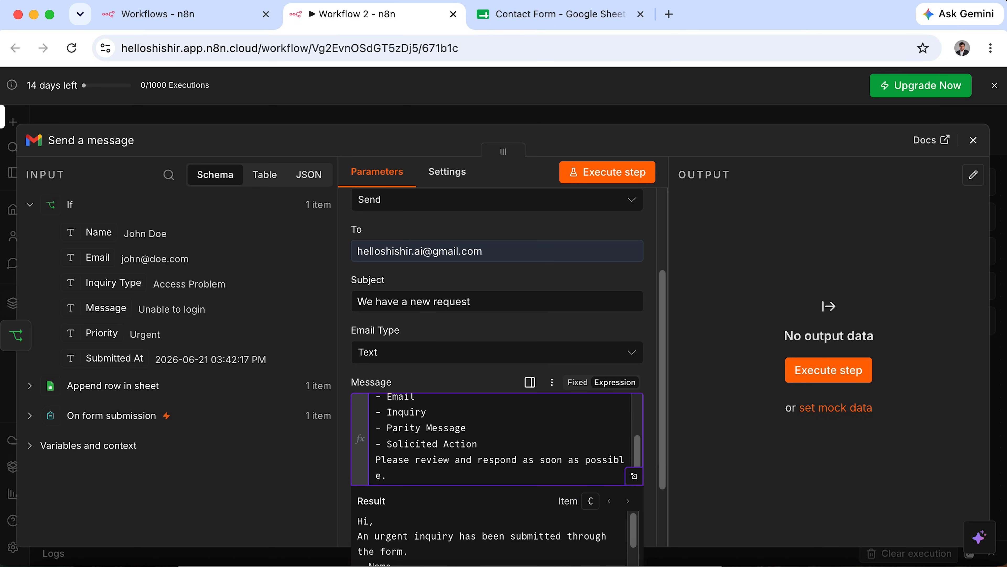
scroll(535, 459, "up", 1)
scroll(578, 372, "down", 3)
scroll(526, 363, "up", 3)
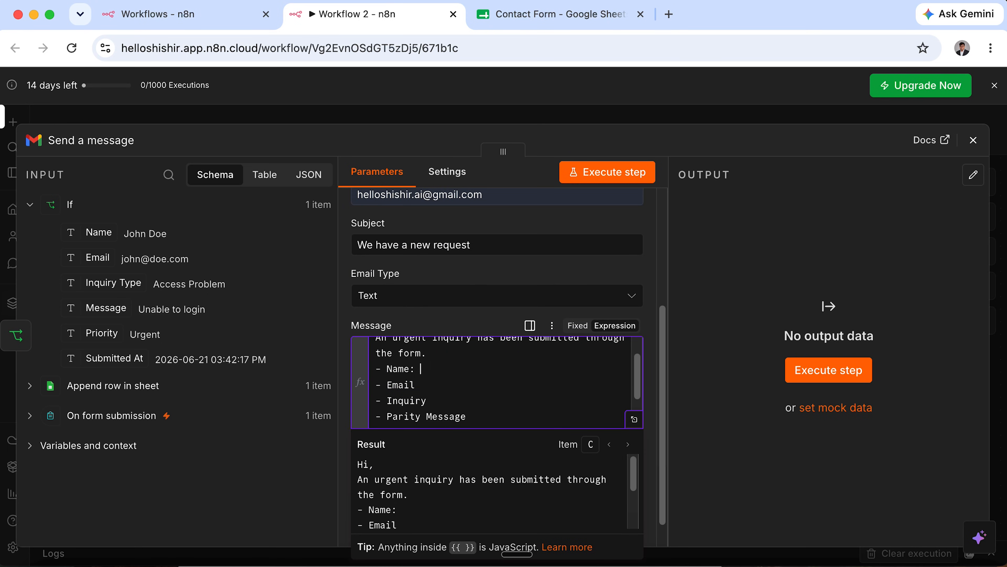
Insert the Name, Email, Inquiry Type, Priority and Message input fields after their labels.
left_click(90, 227)
left_click_drag(90, 228, 421, 370)
left_click(427, 384)
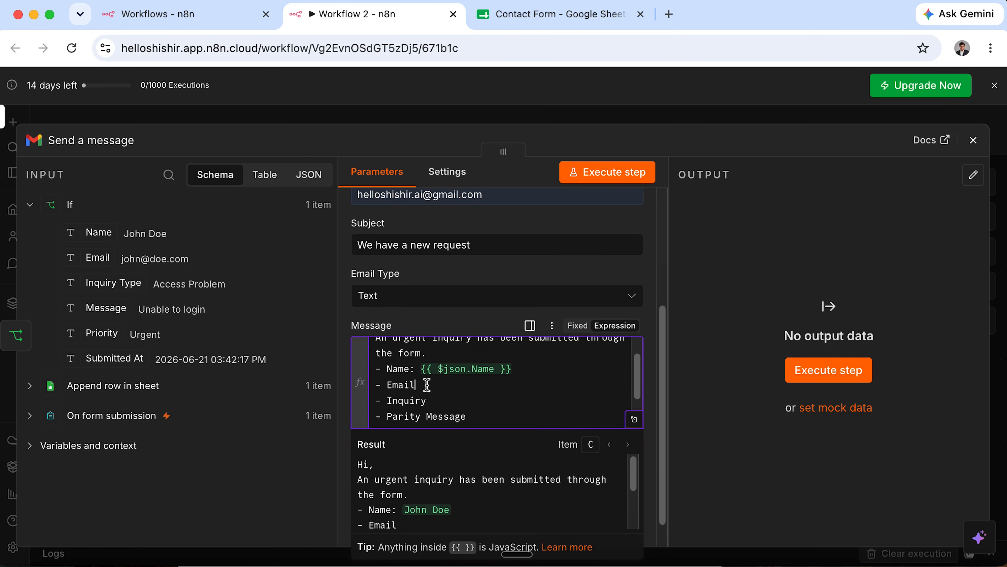
type(":")
left_click_drag(97, 258, 460, 399)
left_click_drag(115, 283, 437, 401)
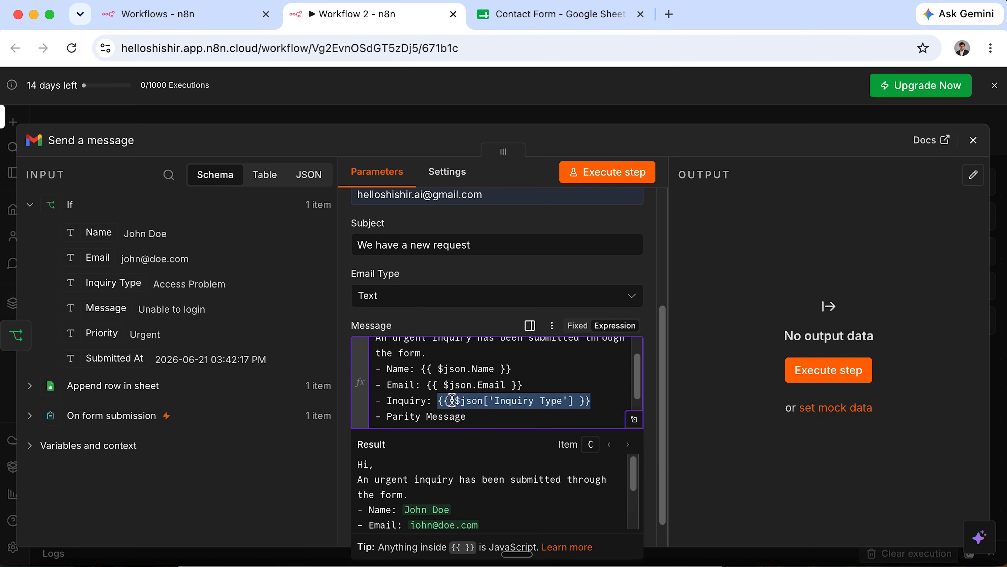
left_click(487, 370)
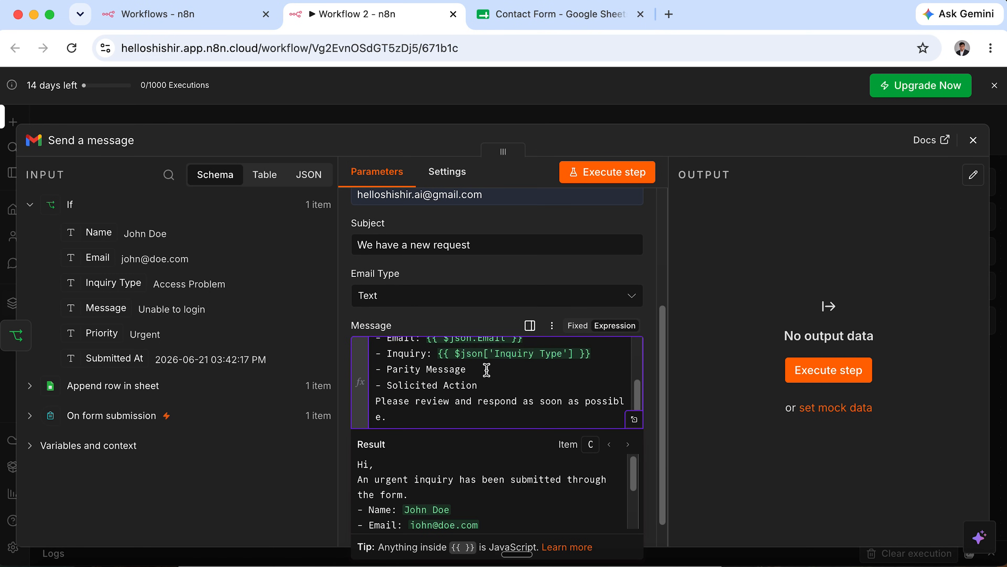
left_click(427, 369)
key("Return")
type("- ")
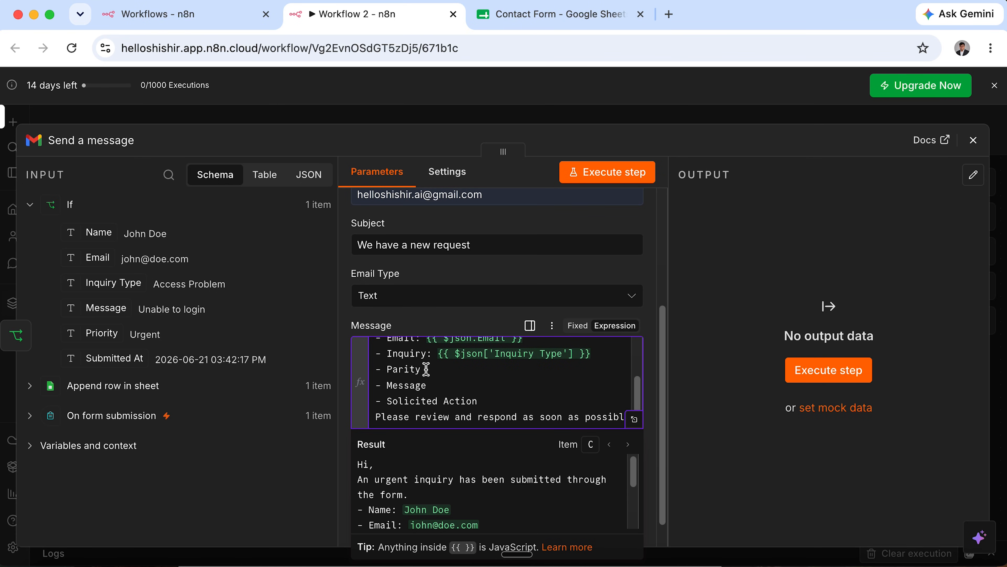
type(":")
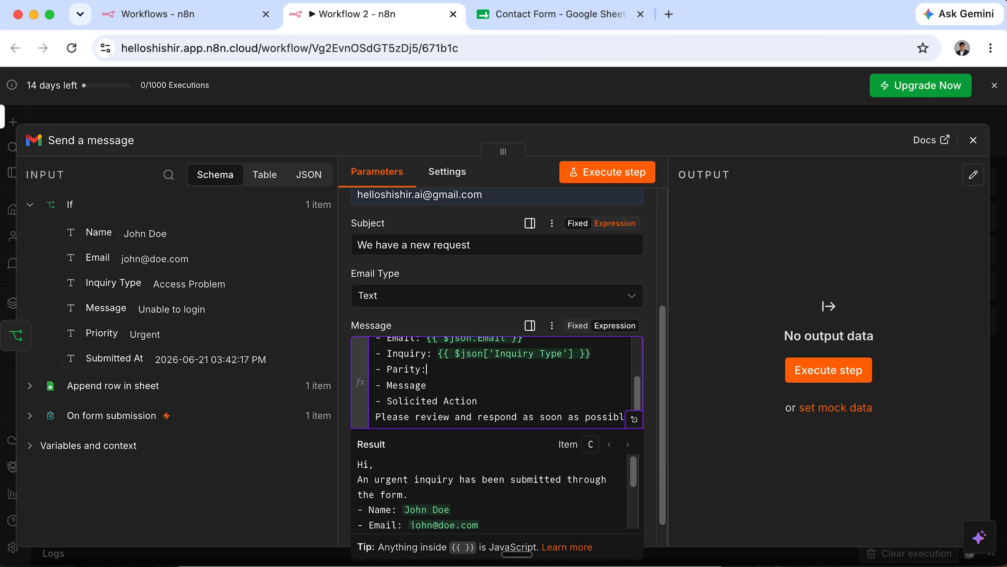
left_click_drag(99, 333, 436, 371)
type(":")
left_click_drag(97, 310, 412, 391)
left_click_drag(439, 391, 440, 389)
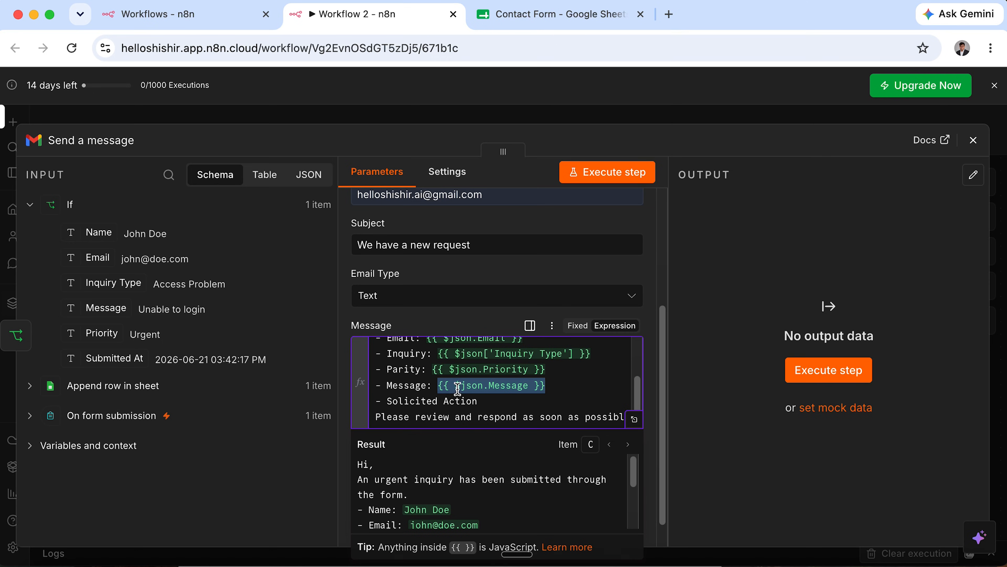
Replace the 'Solicited Action' label with 'Suggested Action:' on its own line.
left_click(506, 398)
double_click(406, 400)
left_click_drag(443, 400, 375, 401)
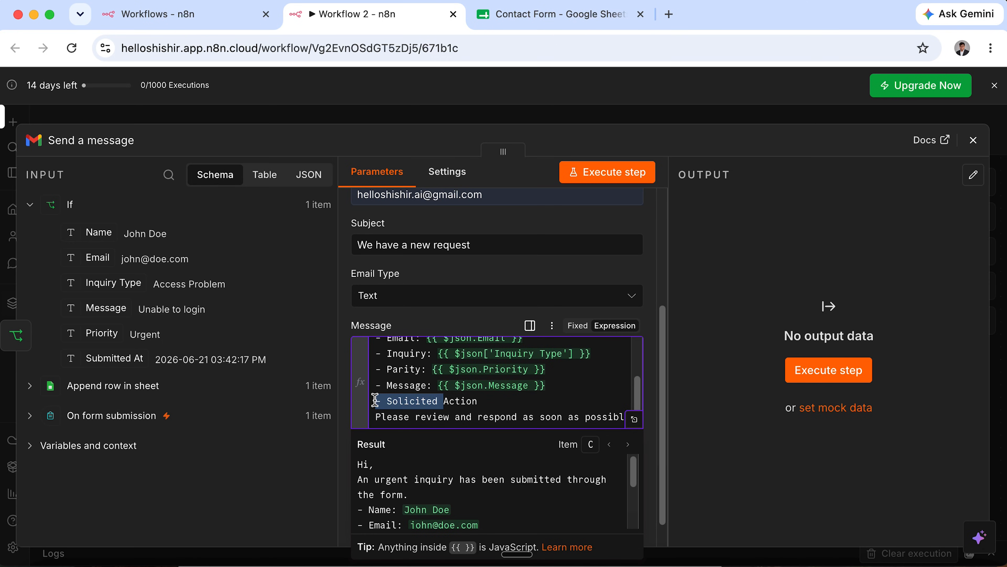
key("BackSpace")
key("Return")
type("Suggested Action")
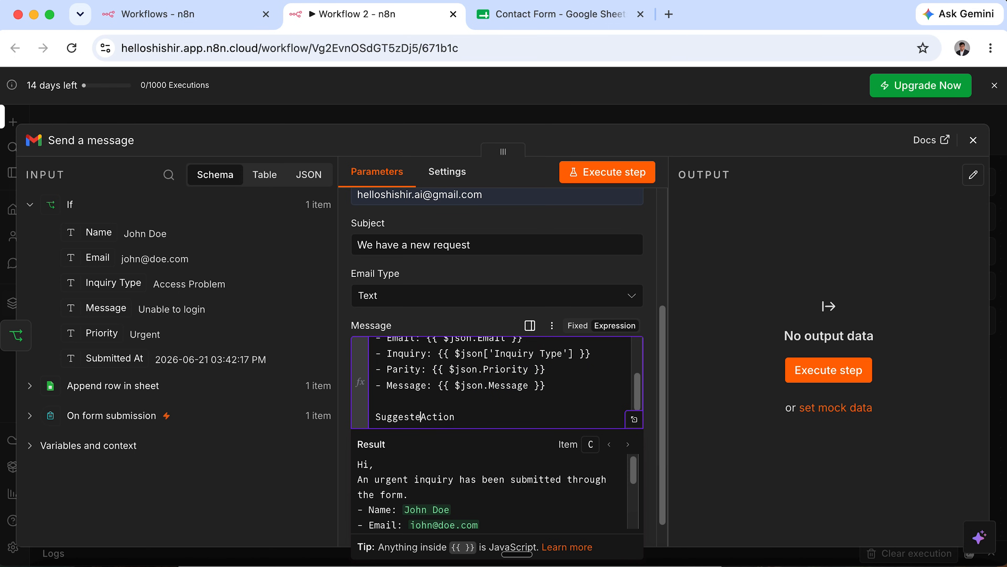
type(":")
Execute the Gmail step to send a test email.
scroll(496, 401, "down", 2)
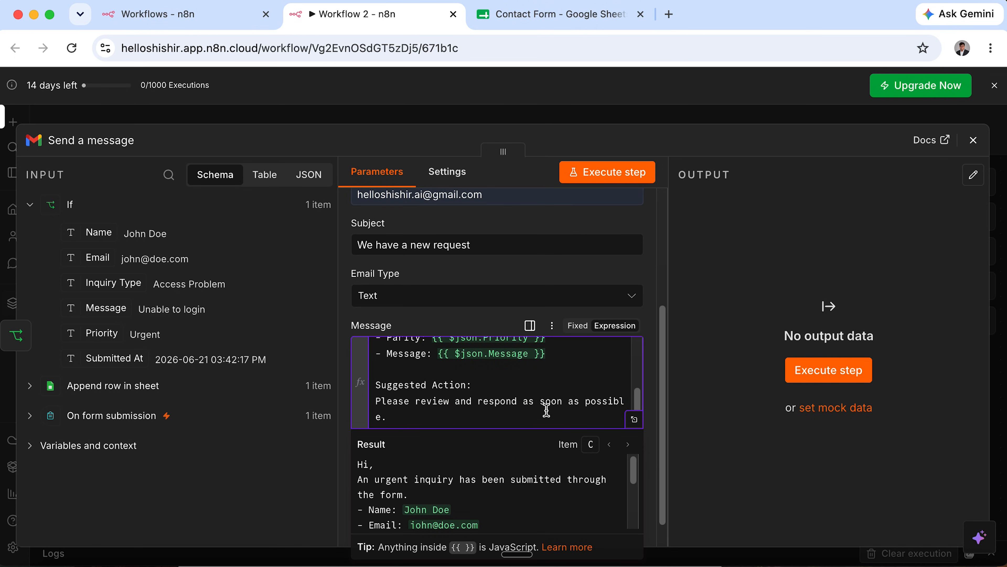
left_click(729, 329)
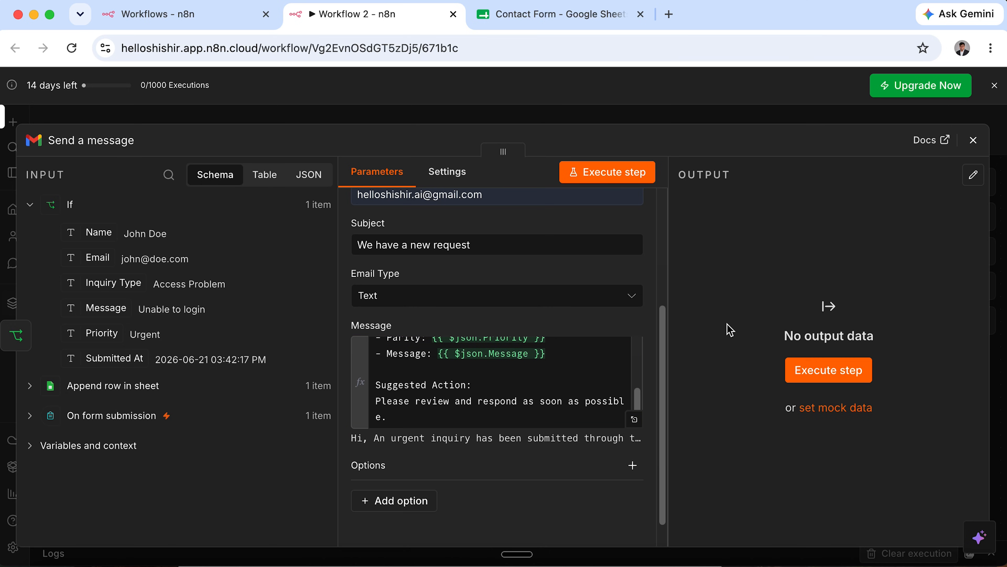
left_click(829, 373)
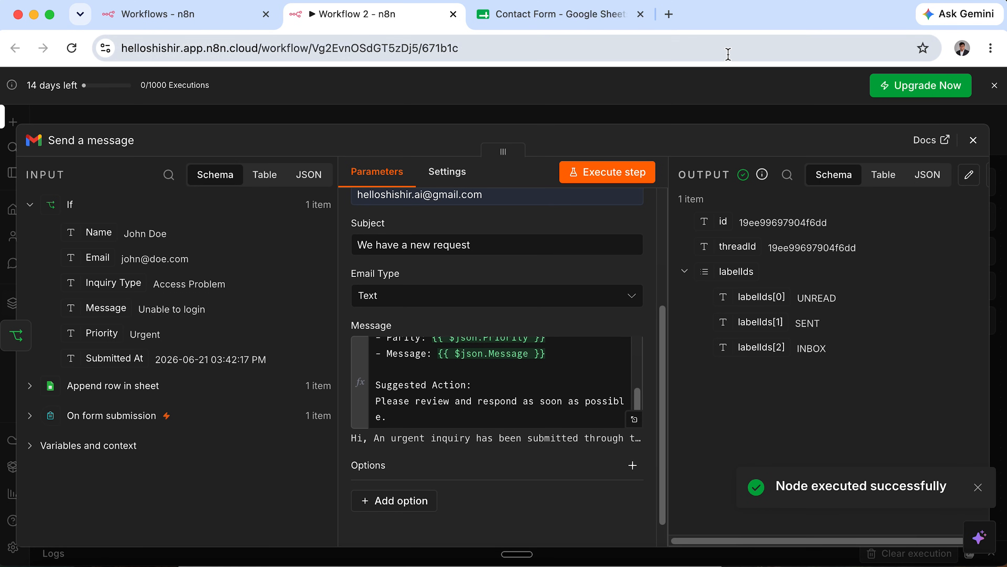
left_click(669, 14)
In Gmail, open the 'We have a new request' email, review its form details, and delete it.
type("gmail.com")
key("Return")
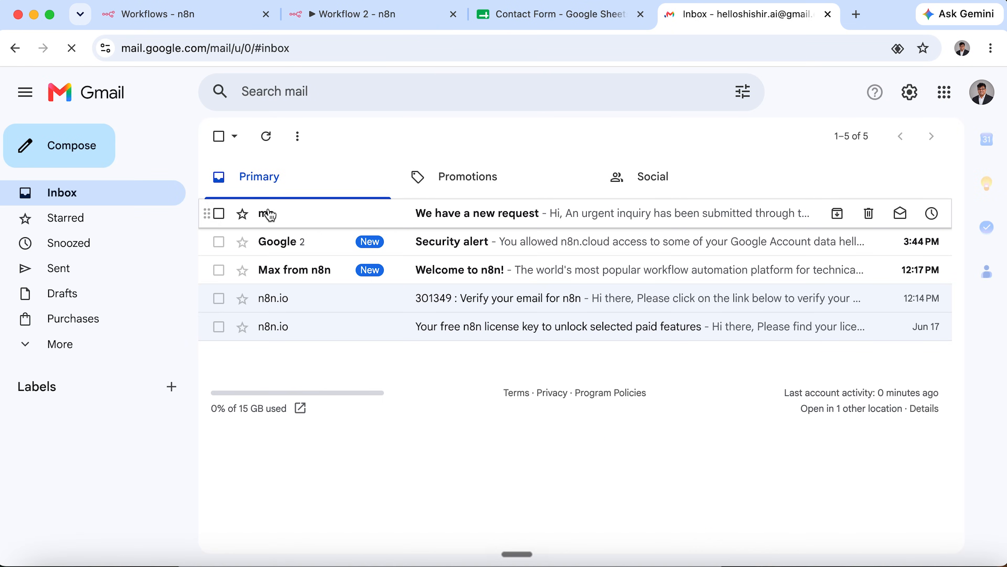
left_click(361, 212)
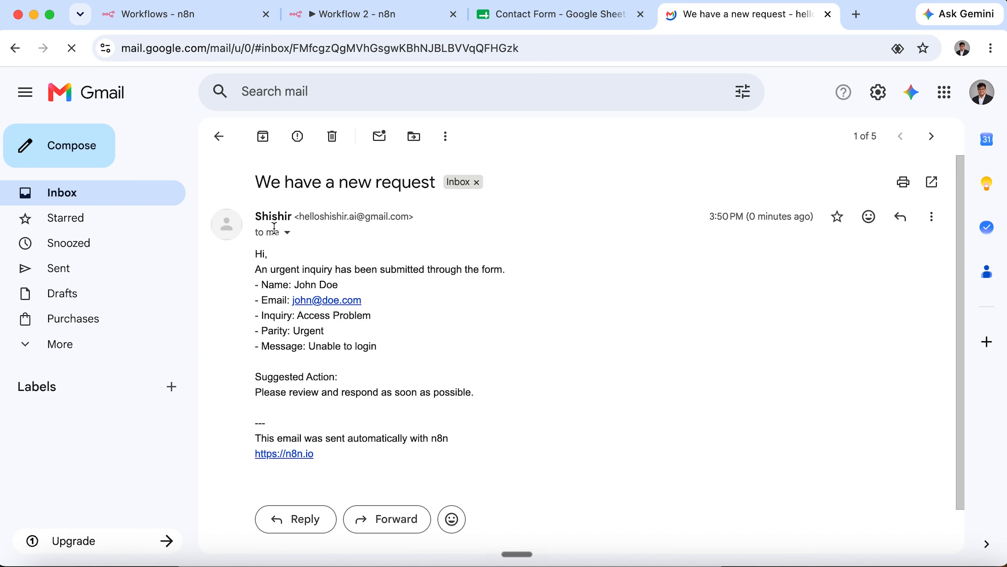
left_click_drag(255, 269, 515, 275)
left_click_drag(295, 281, 353, 286)
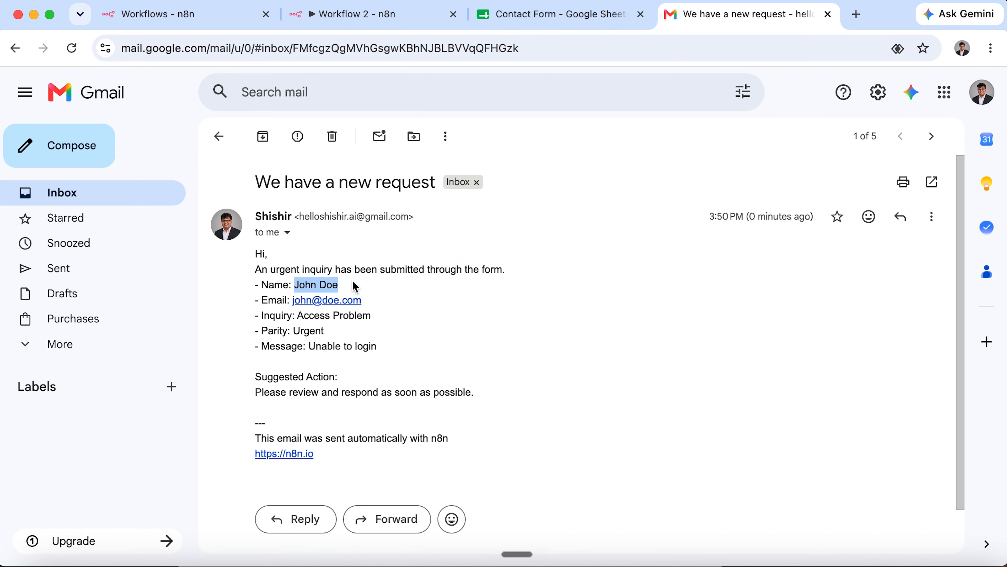
left_click(394, 342)
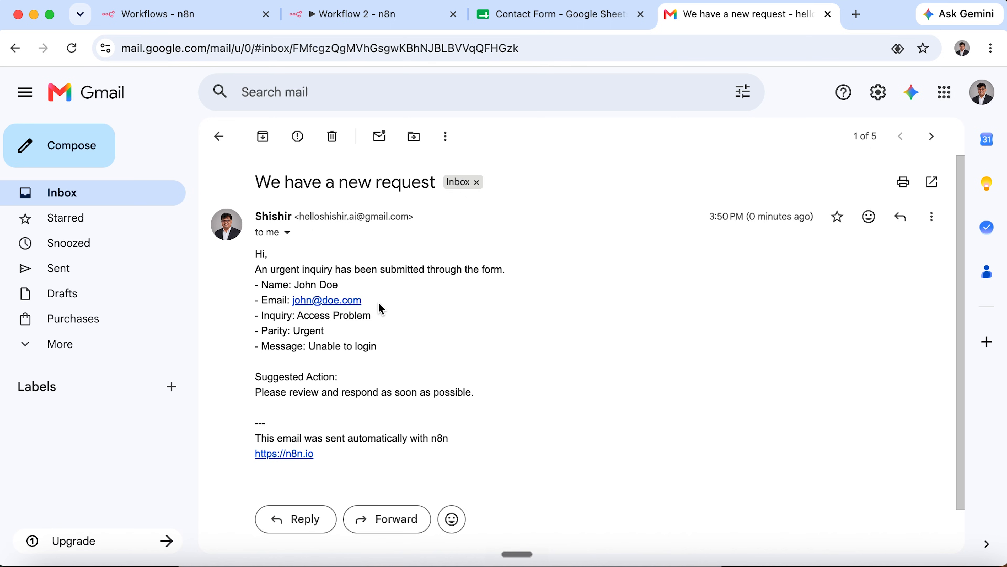
left_click_drag(382, 307, 281, 302)
left_click_drag(387, 346, 242, 275)
left_click_drag(476, 393, 263, 373)
left_click(449, 350)
left_click(332, 136)
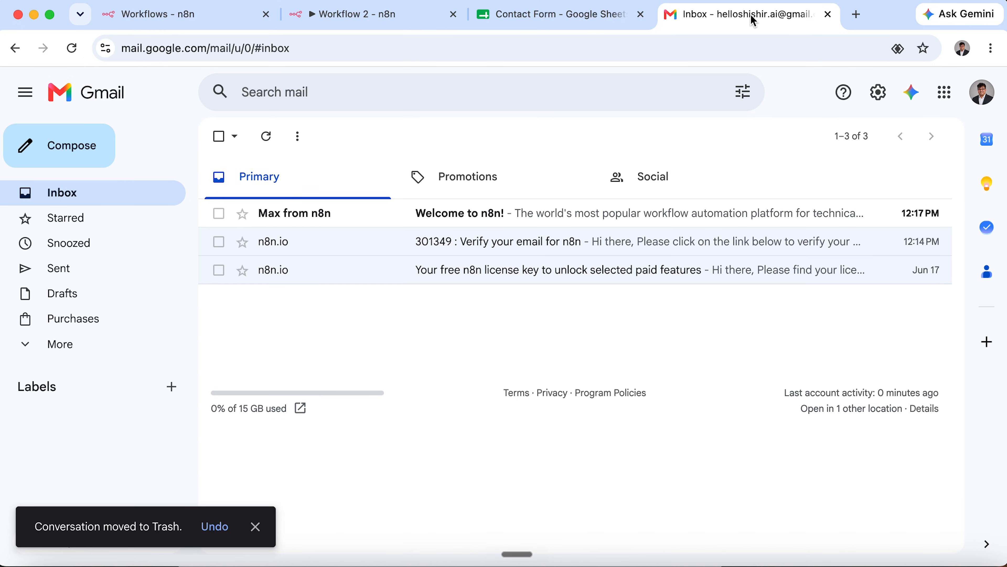
Clear rows 2–3 of the Contact Form sheet, then return to the n8n workflow.
left_click(571, 14)
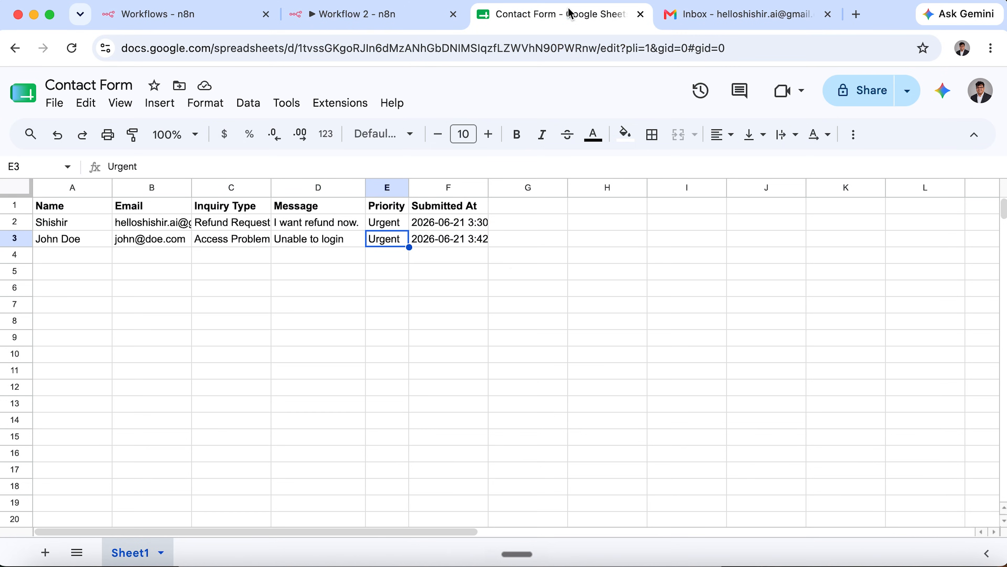
left_click_drag(16, 233, 16, 219)
right_click(14, 229)
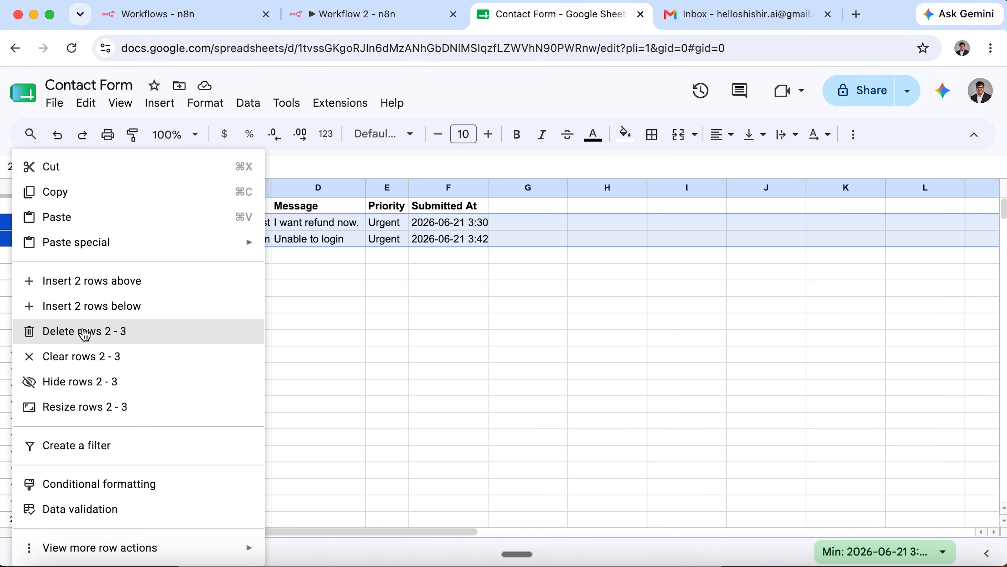
left_click(84, 356)
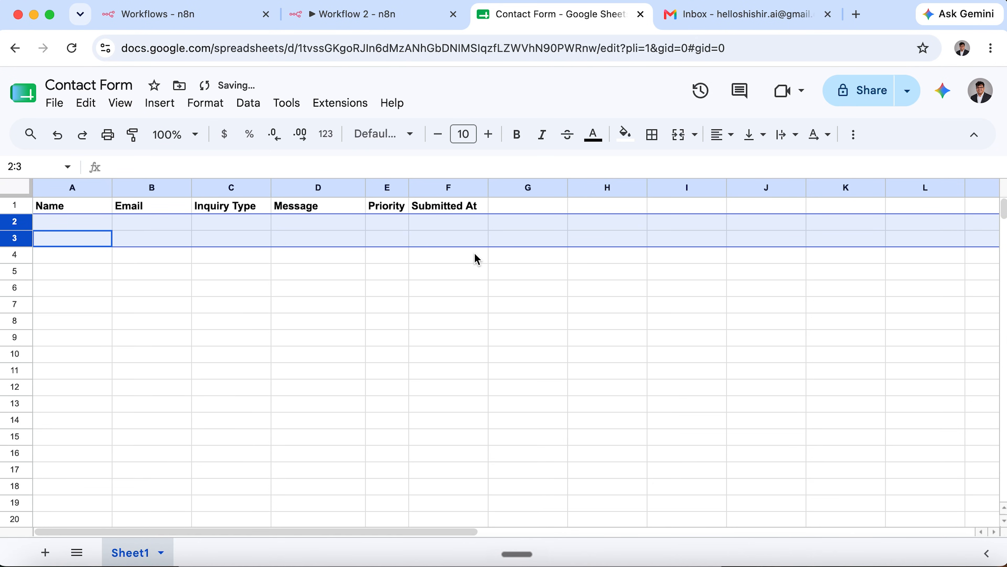
left_click(366, 13)
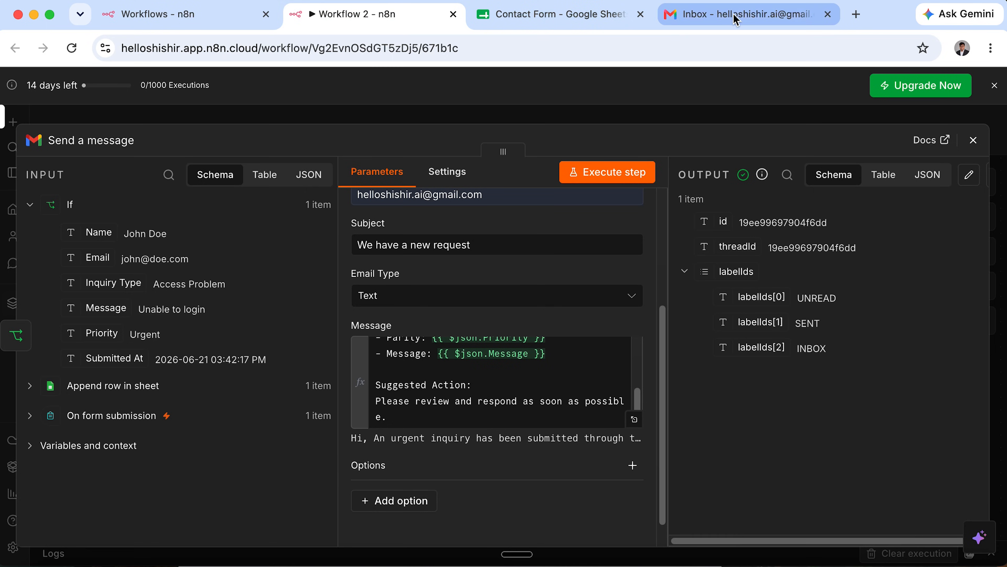
Tidy the nodes, execute the workflow, and enter a test name, email and Course Inquiry type.
left_click(973, 140)
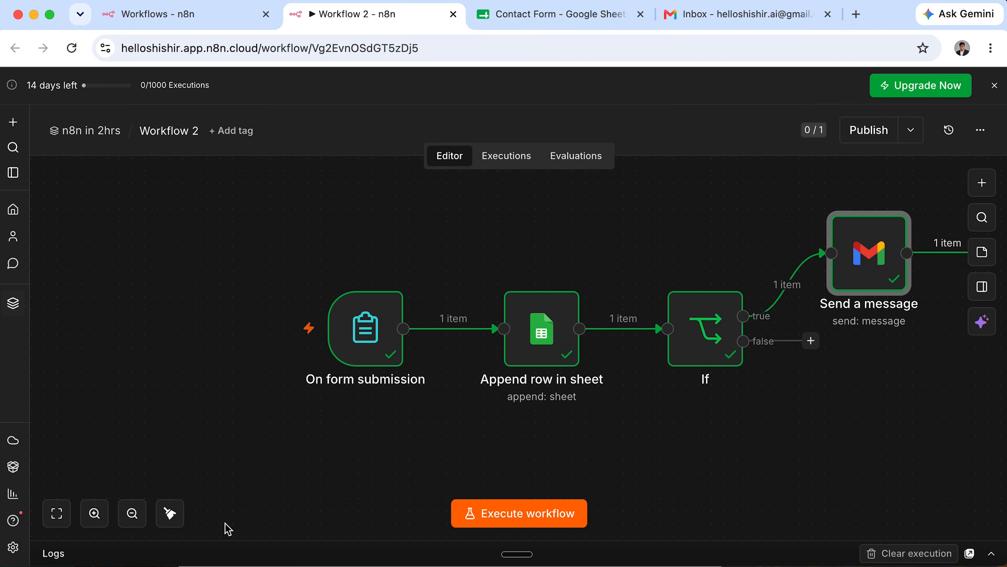
left_click(170, 513)
left_click(549, 517)
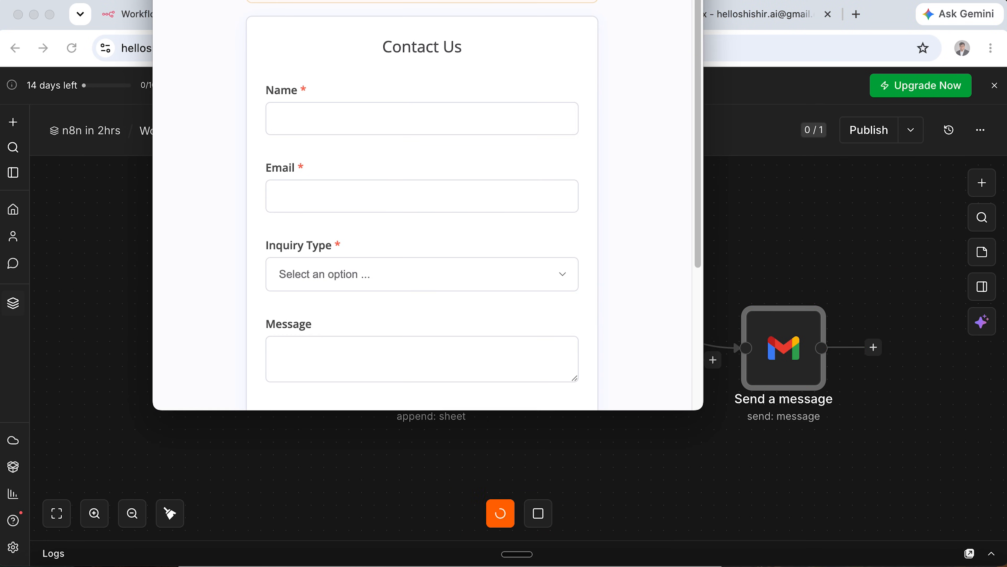
left_click(330, 244)
type("Iftekhar")
key("Tab")
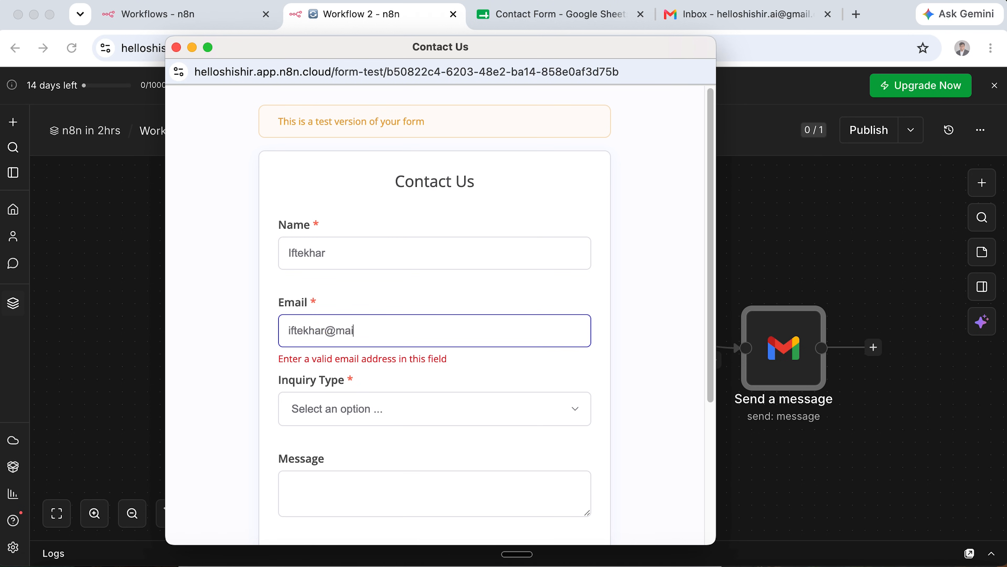
left_click(344, 415)
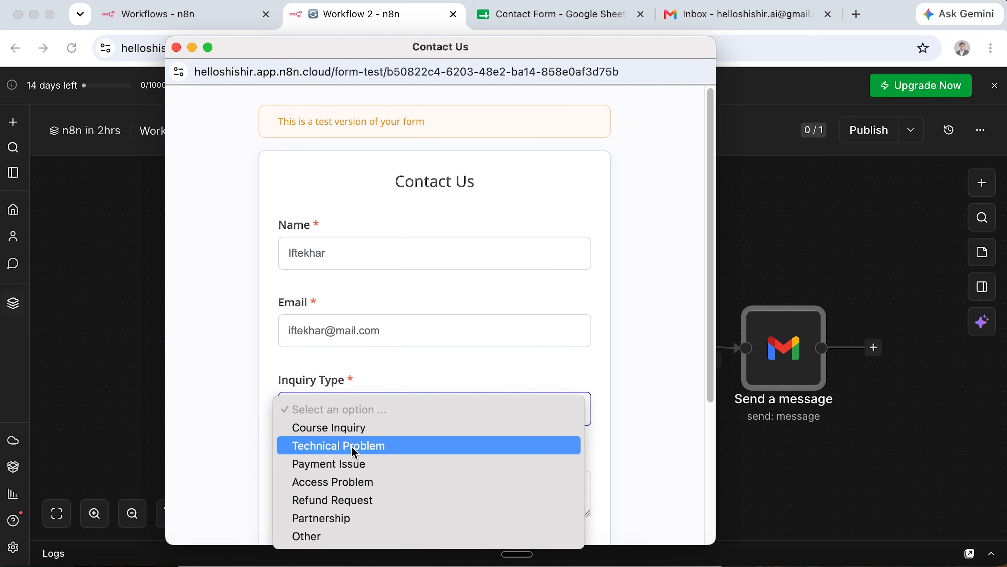
left_click(358, 428)
Write 'I want to know more about course', set priority Normal, and submit the form.
left_click(373, 480)
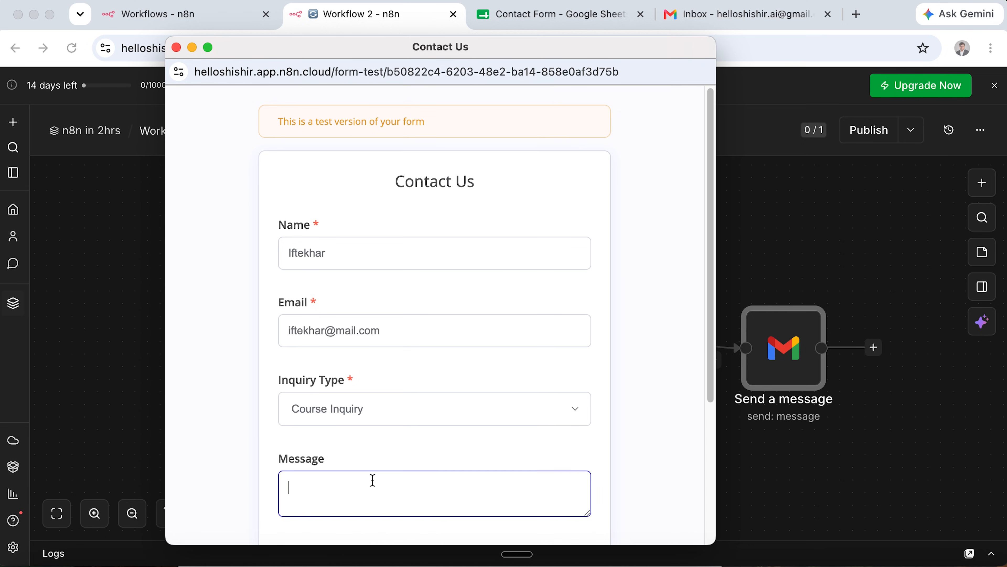
scroll(372, 480, "down", 5)
type("I want to know more about course")
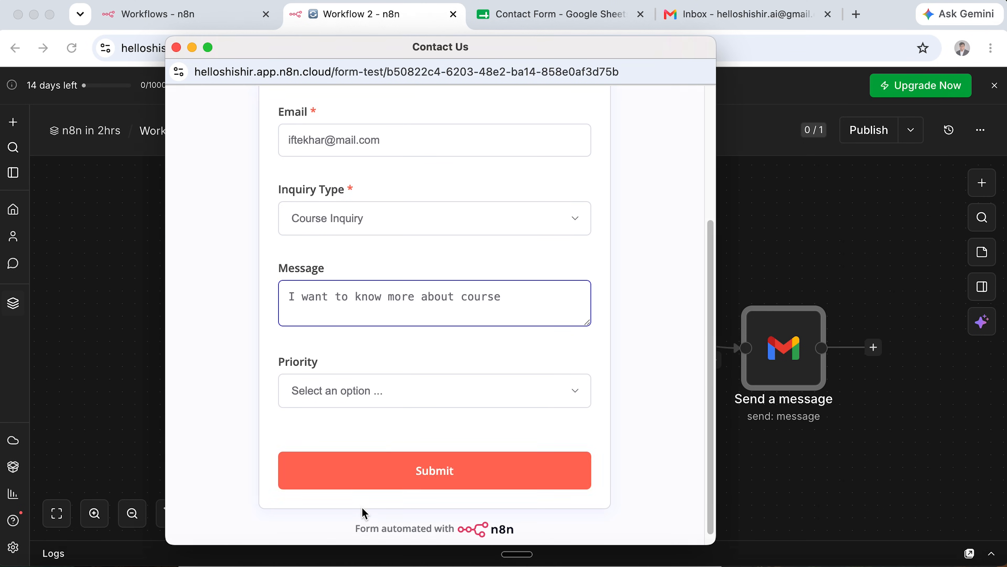
left_click(409, 391)
left_click(404, 409)
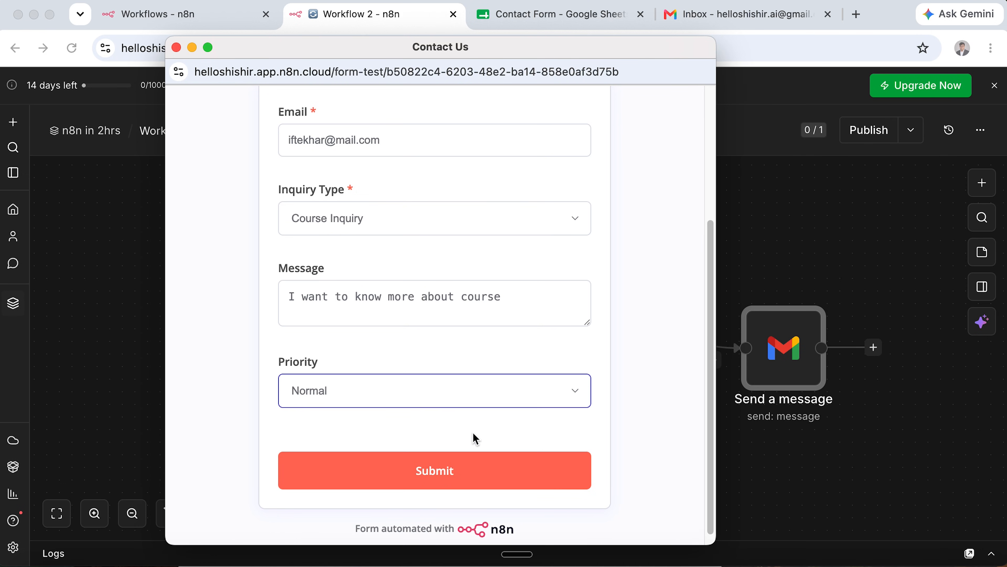
left_click(483, 473)
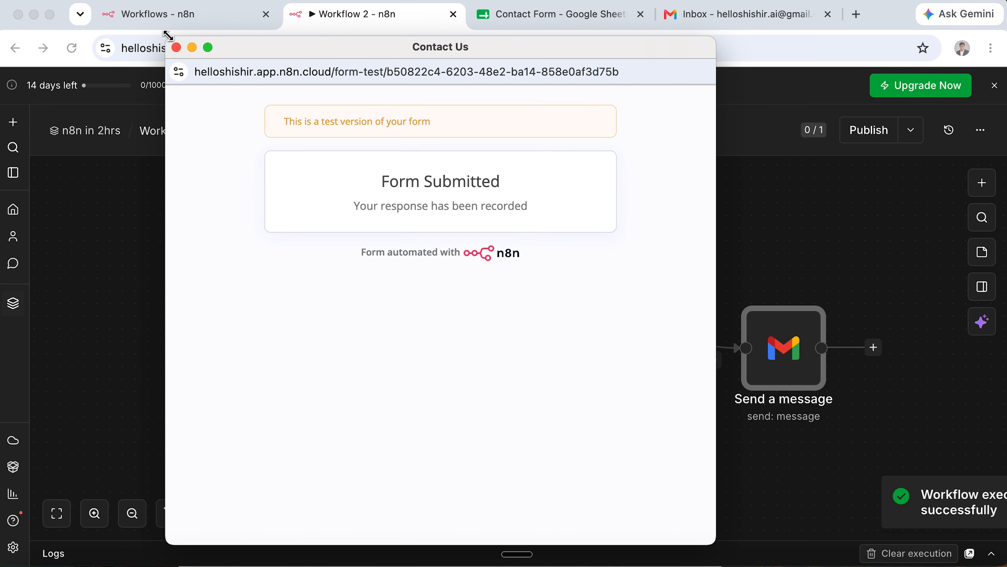
Re-tidy the nodes and confirm the Normal-priority row in the Contact Form sheet.
left_click(177, 47)
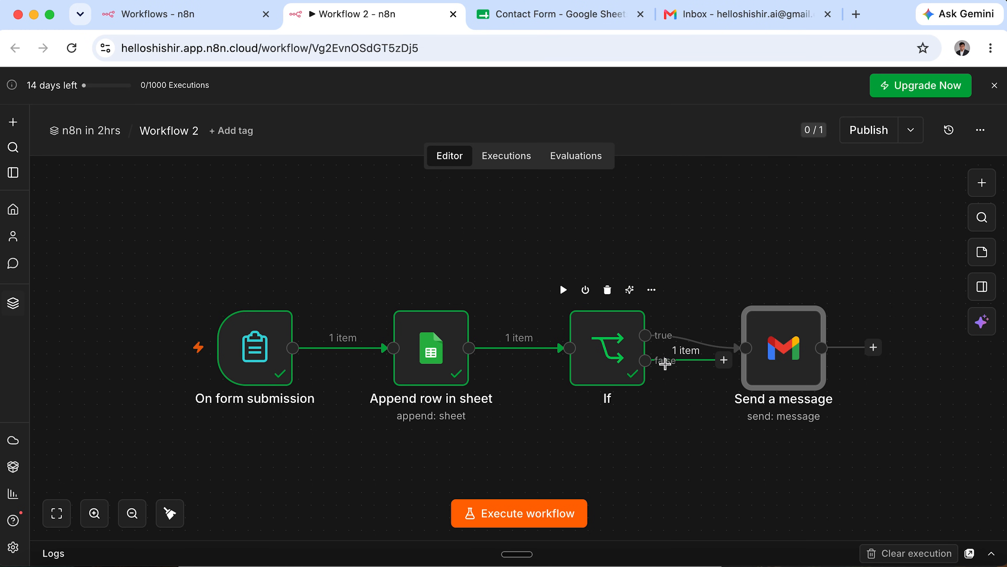
left_click_drag(787, 354, 827, 316)
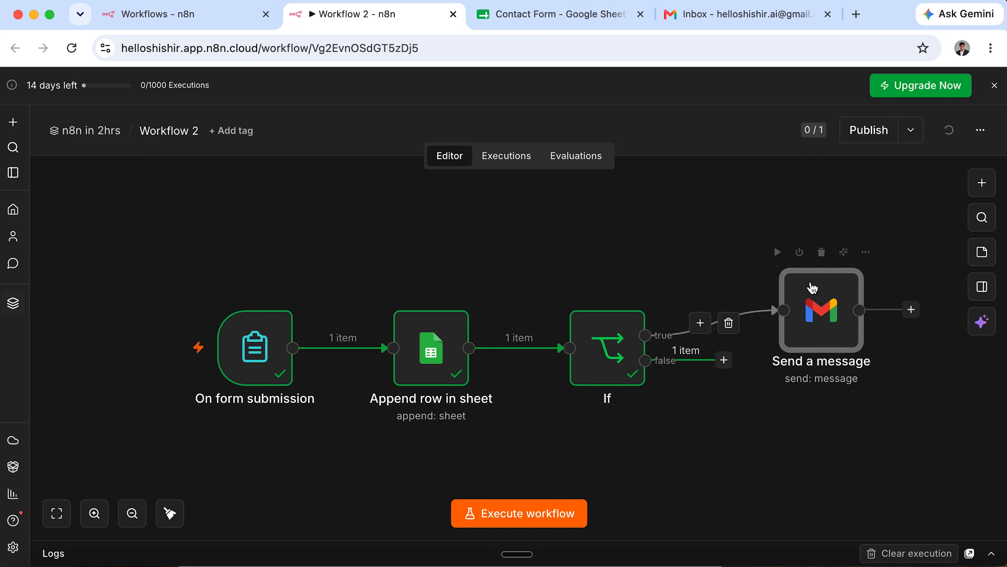
left_click(169, 514)
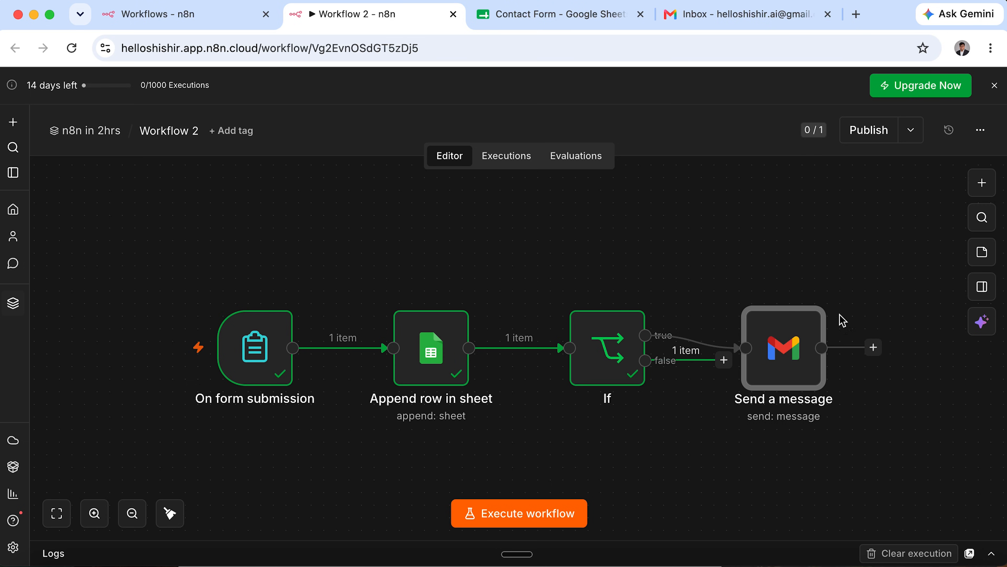
left_click(560, 18)
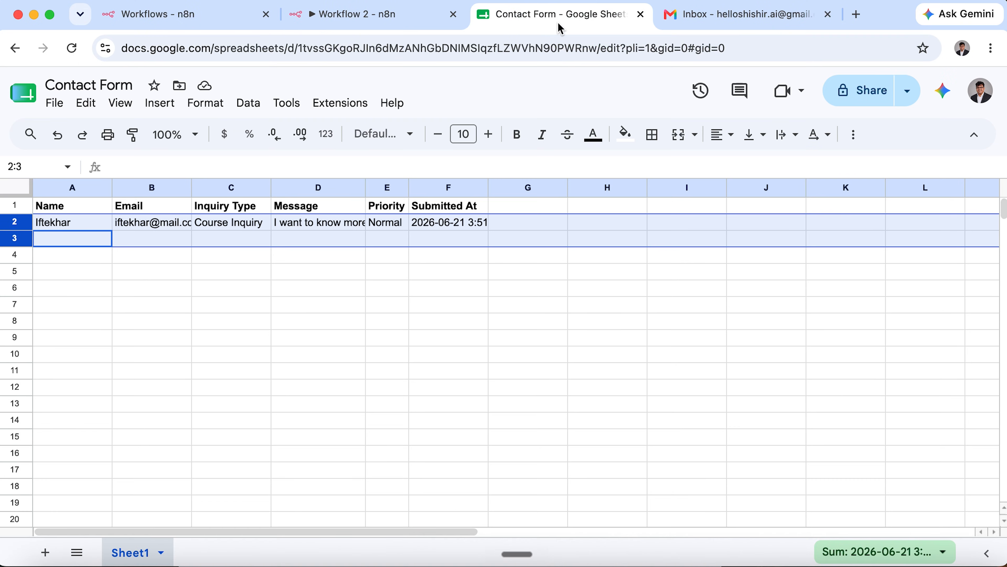
left_click(386, 219)
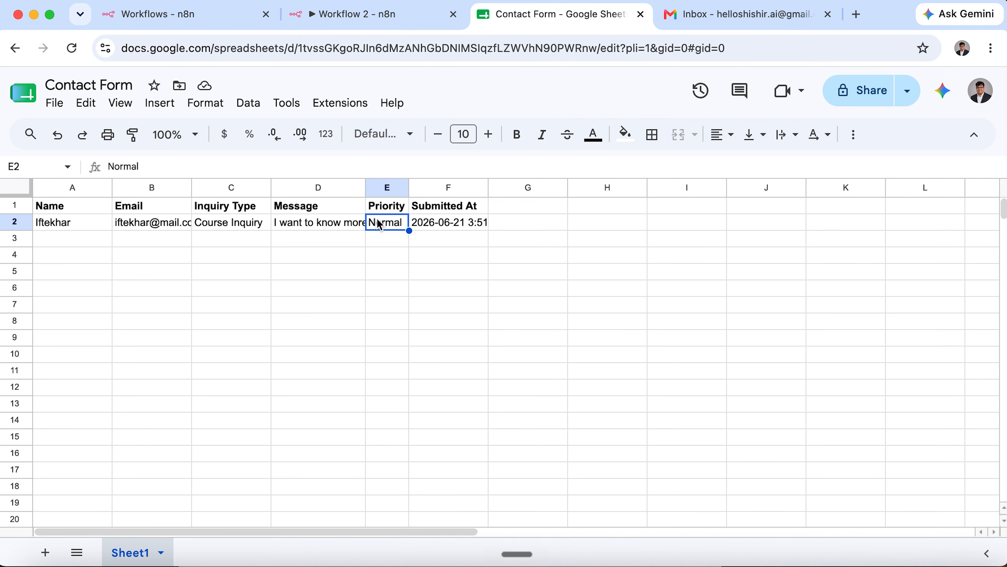
left_click(373, 17)
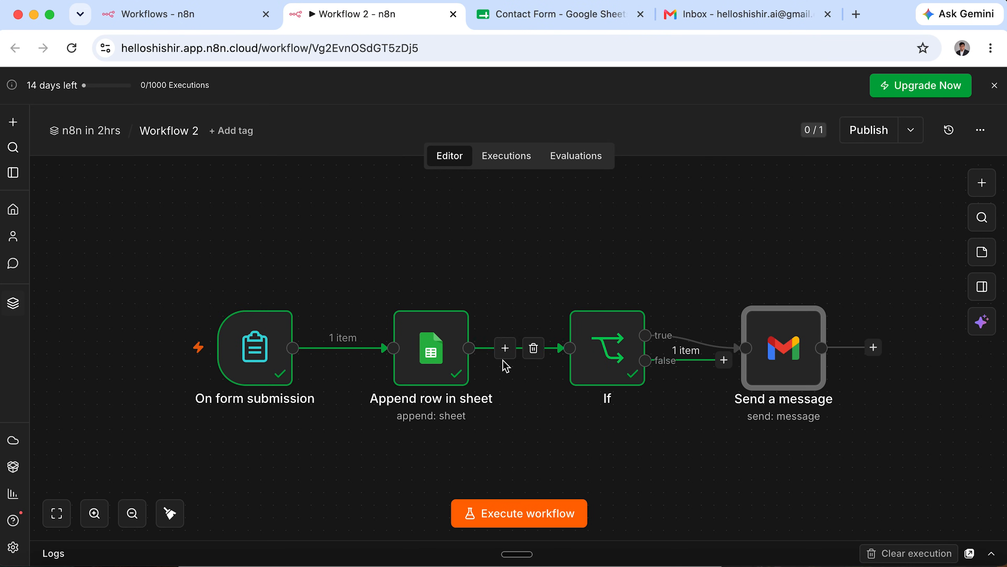
Run another test, submitting a contact's name and email as a Refund Request with Urgent priority.
left_click(512, 515)
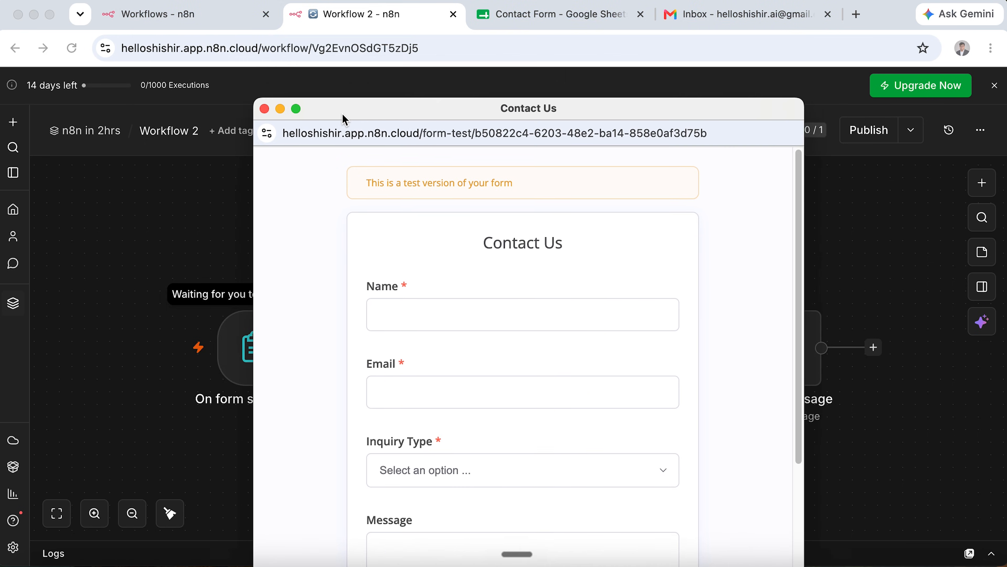
left_click(488, 251)
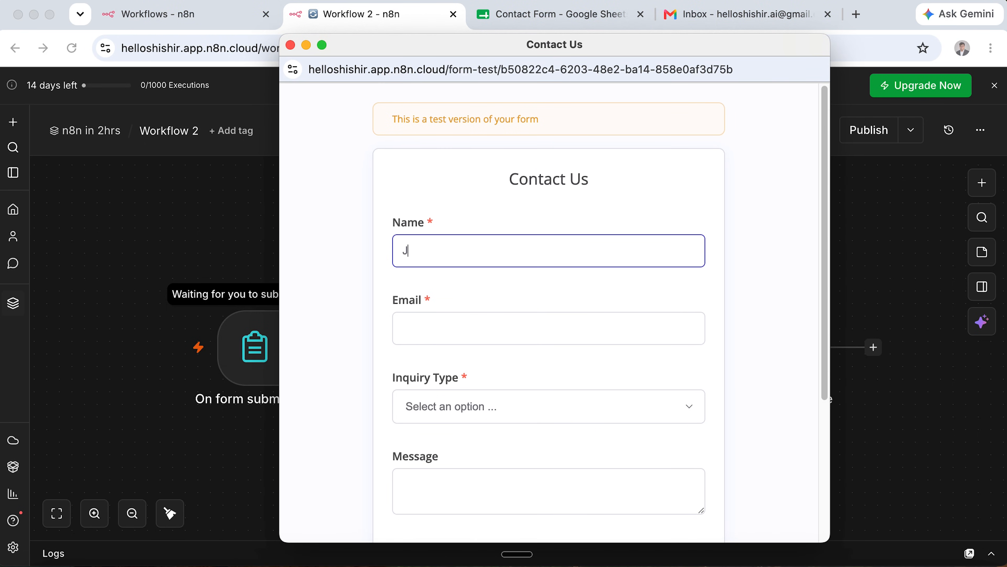
type("John Doe")
key("Tab")
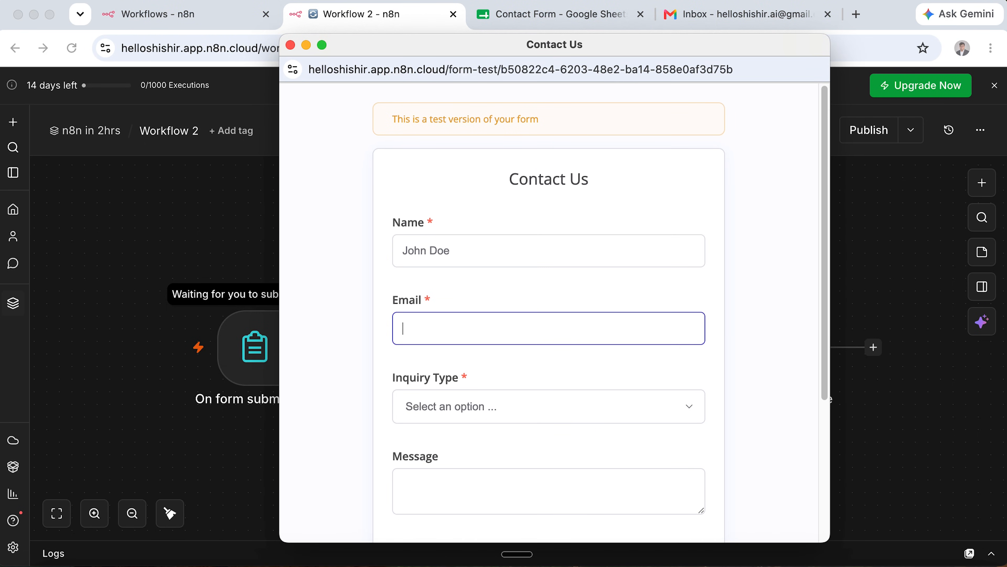
type("john@")
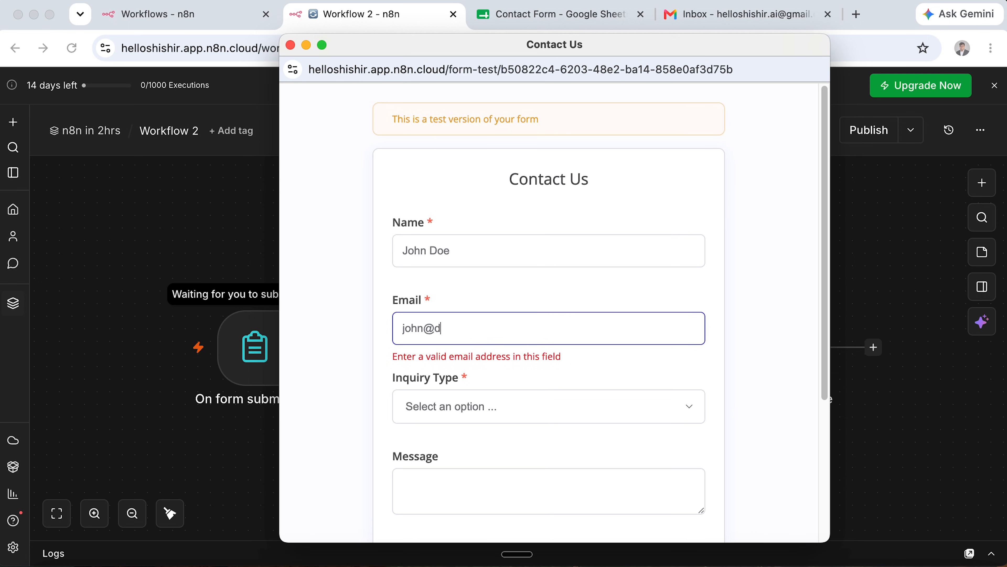
type("doe.com")
left_click(498, 402)
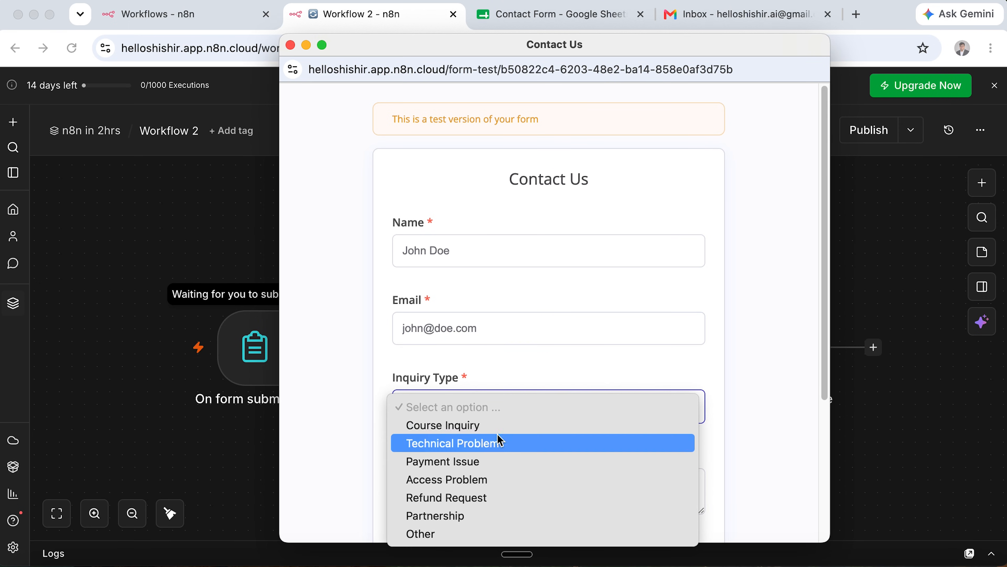
left_click(515, 499)
scroll(560, 316, "down", 5)
left_click(596, 318)
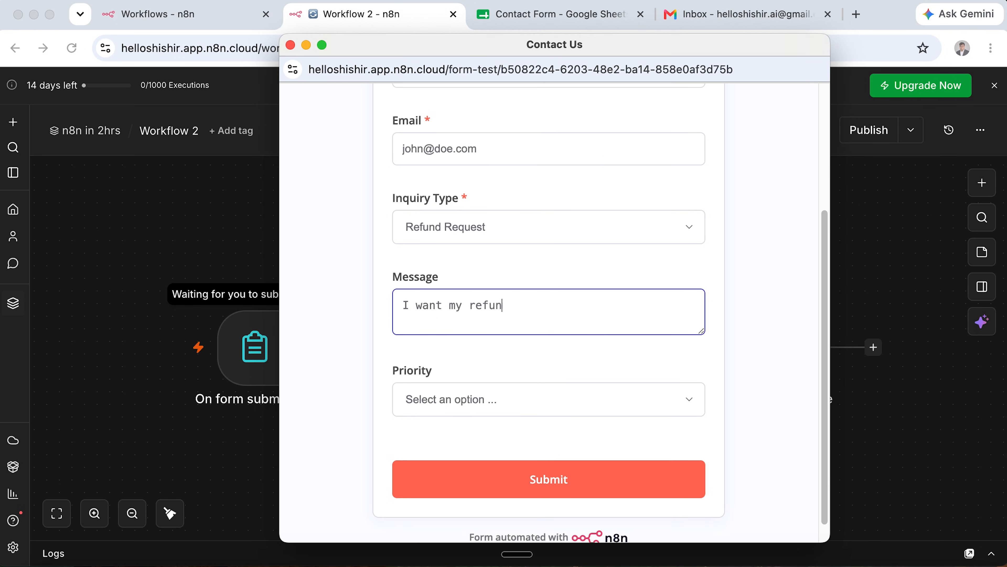
left_click(587, 393)
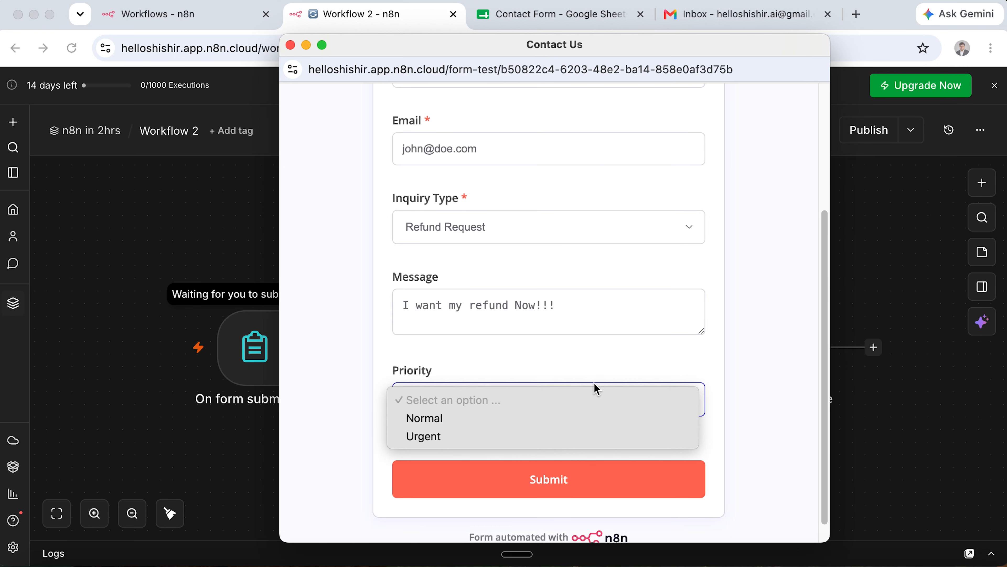
left_click(592, 434)
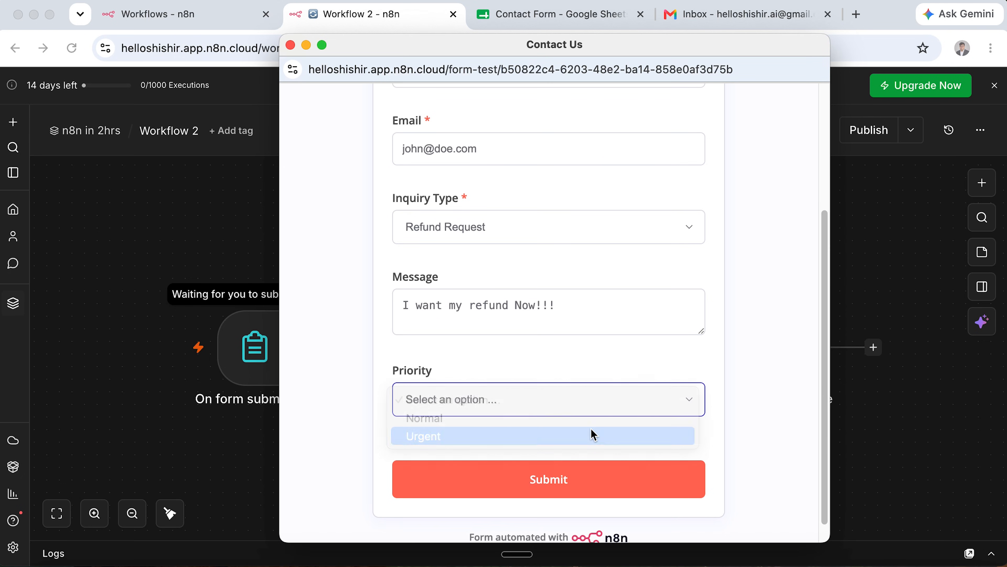
left_click(627, 487)
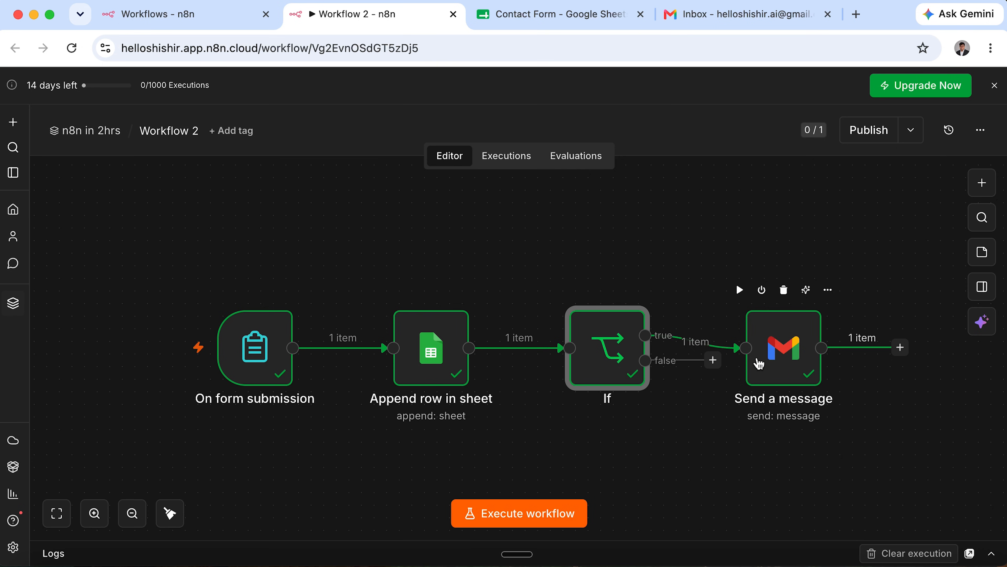
Check that the new row 3 in the Contact Form sheet shows Urgent priority.
left_click(569, 21)
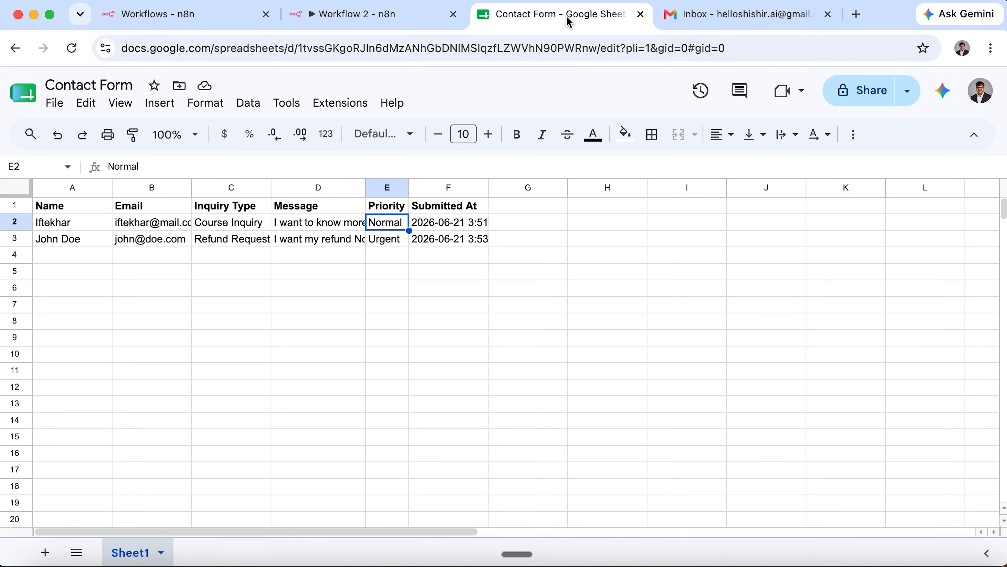
left_click(389, 238)
left_click_drag(509, 239, 396, 242)
left_click(398, 243)
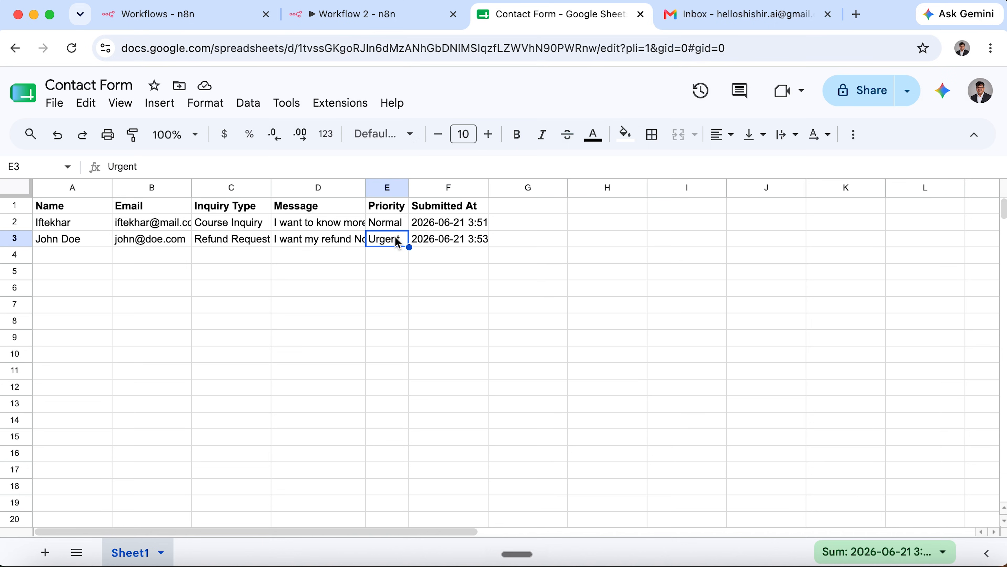
Reload the Gmail inbox and open the new 'We have a new request' email.
left_click(725, 16)
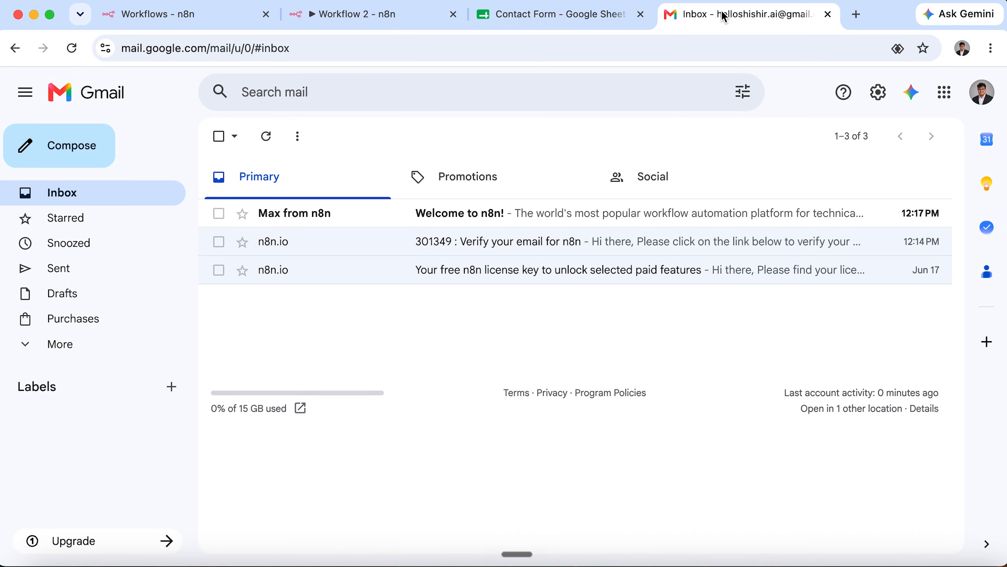
left_click(266, 137)
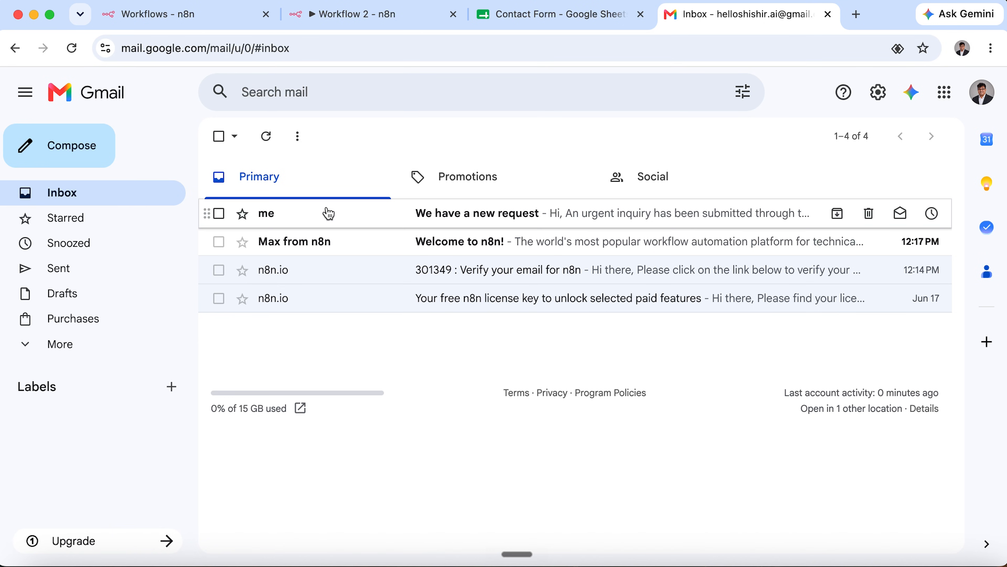
left_click(491, 216)
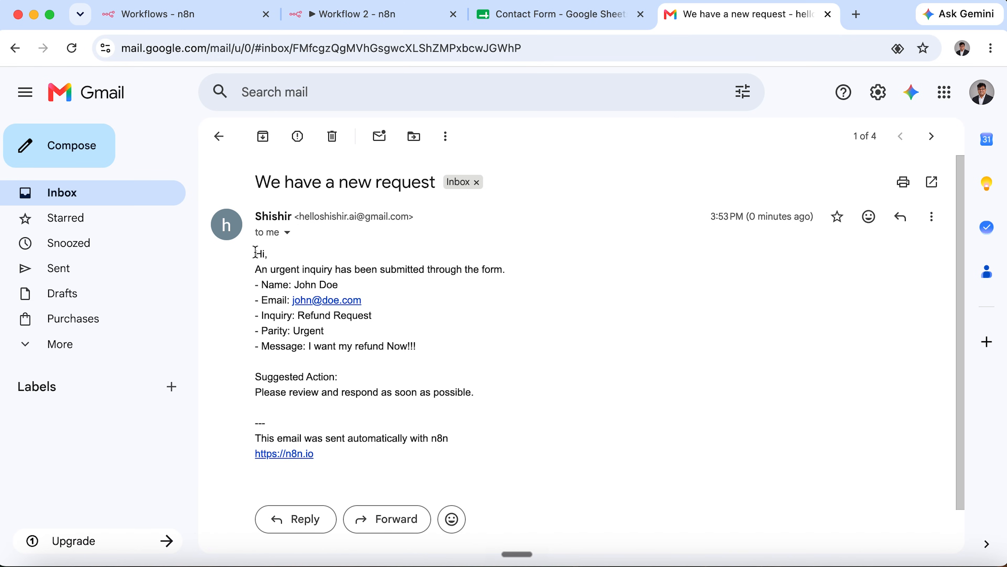
Highlight the email's urgent inquiry, name and Refund Request lines, then return to Workflow 2.
triple_click(325, 265)
left_click_drag(340, 285, 259, 281)
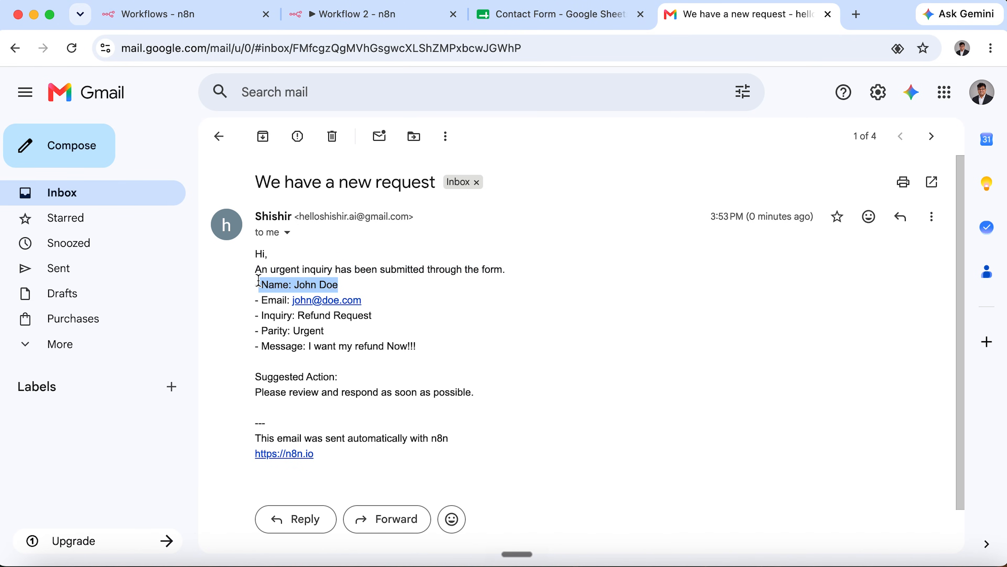
left_click_drag(398, 317, 302, 316)
left_click_drag(514, 421, 256, 256)
left_click(359, 254)
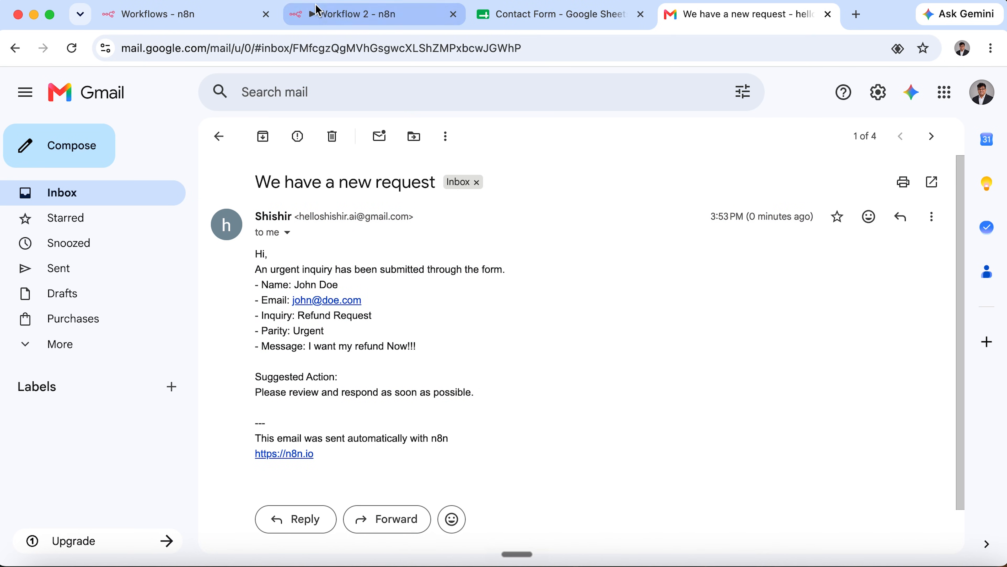
left_click(316, 12)
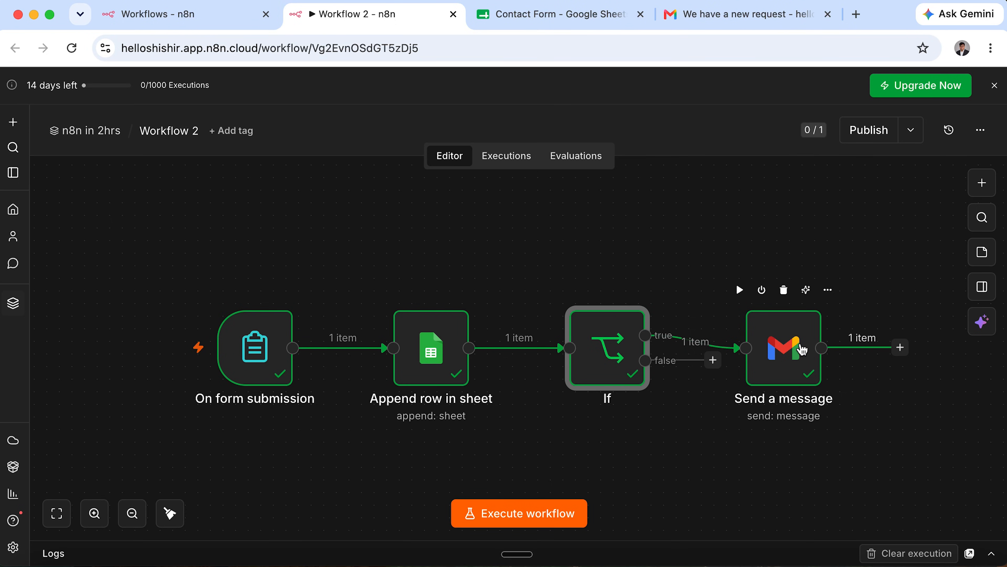
Duplicate the workflow under the name 'Workflow 3'.
left_click(712, 401)
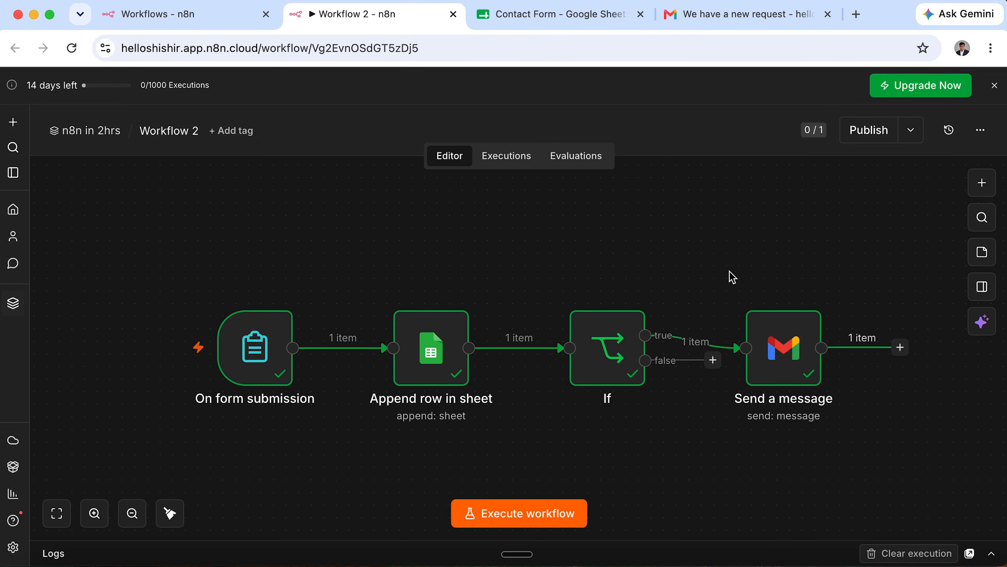
left_click(990, 130)
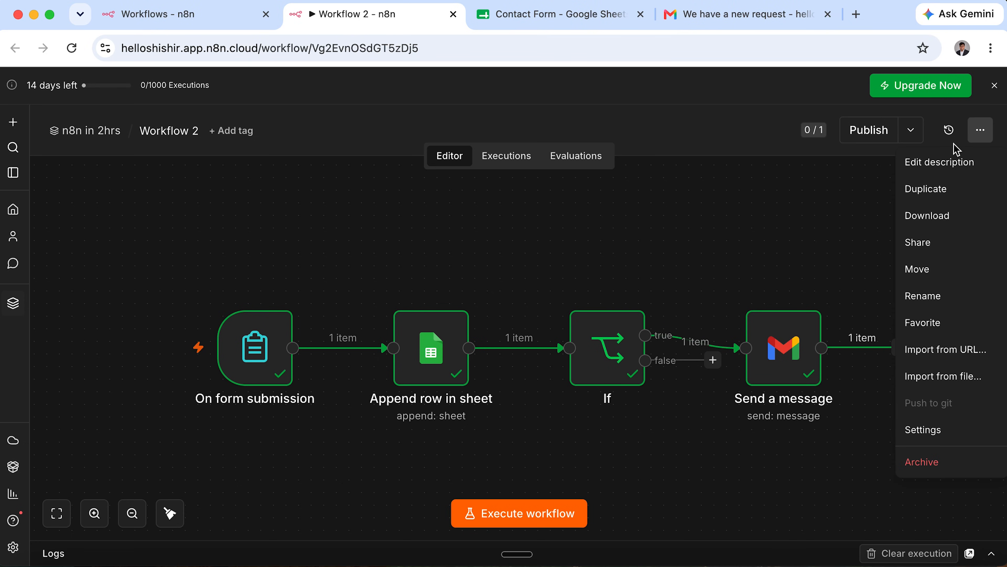
left_click(934, 190)
key("BackSpace")
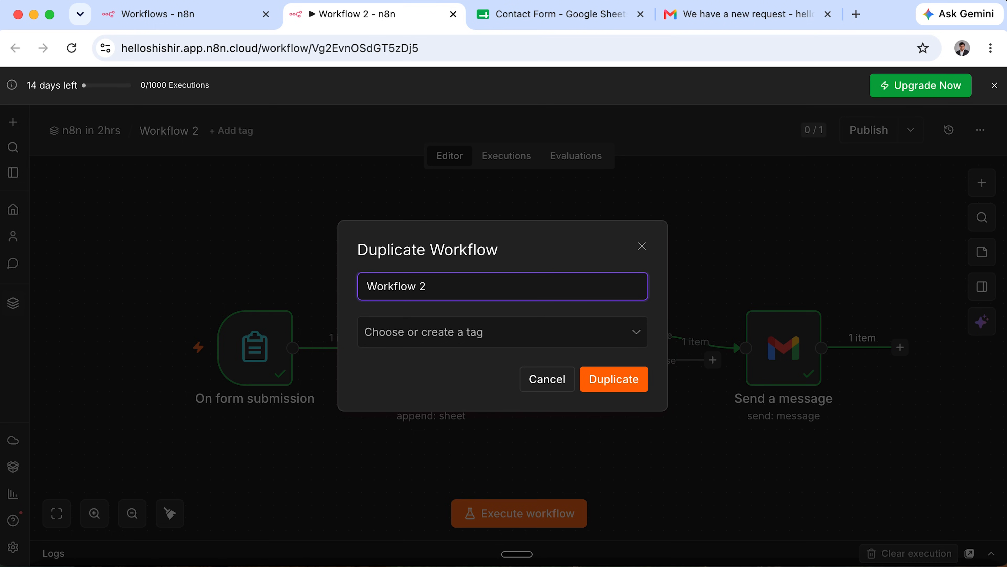
type("3")
left_click(627, 392)
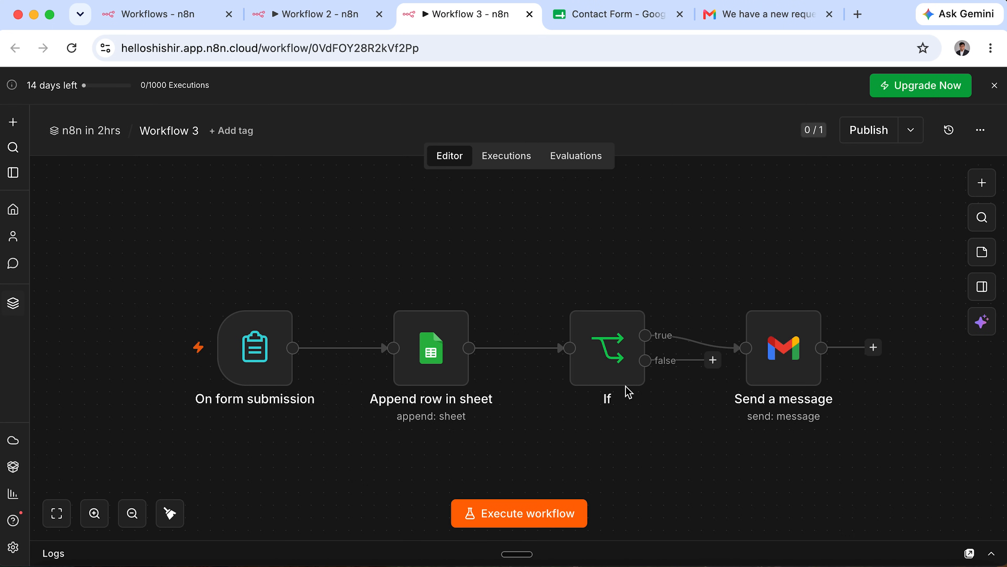
Close the old Workflow 2 and workflow list browser tabs.
left_click(369, 18)
left_click(379, 15)
left_click(181, 13)
left_click(228, 14)
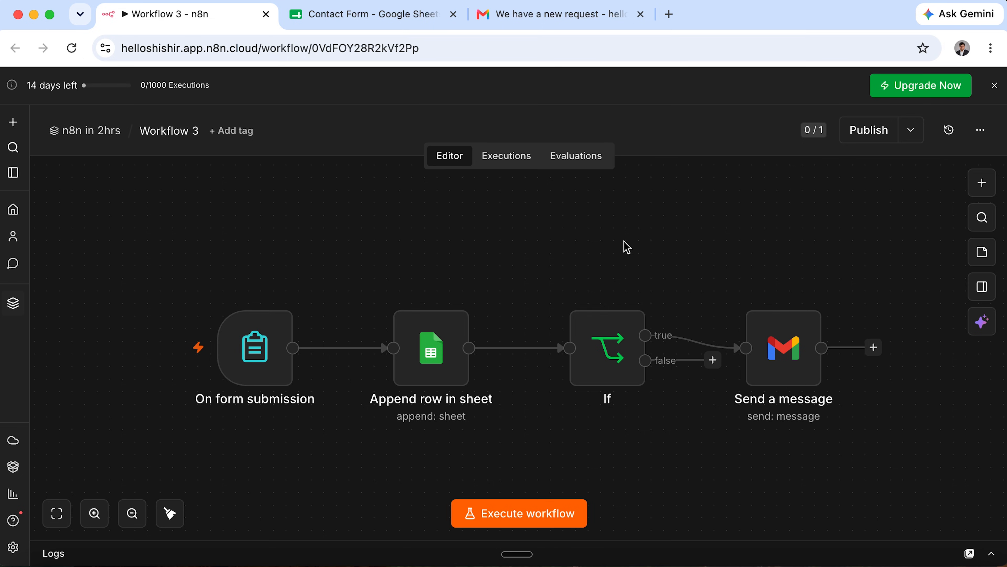
Start a test from the On form submission trigger, inspect the test form URL, and close that window.
left_click(262, 343)
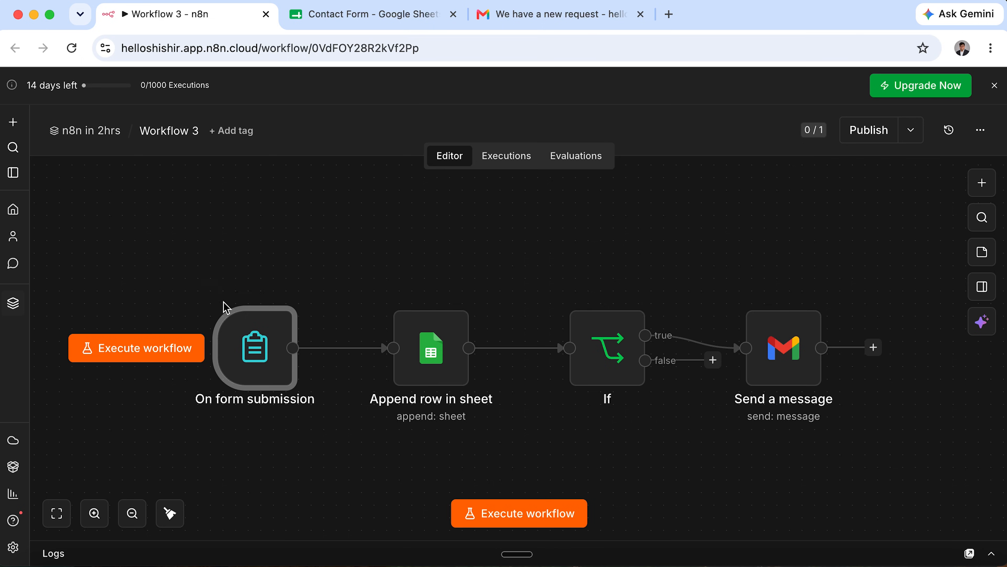
left_click(211, 290)
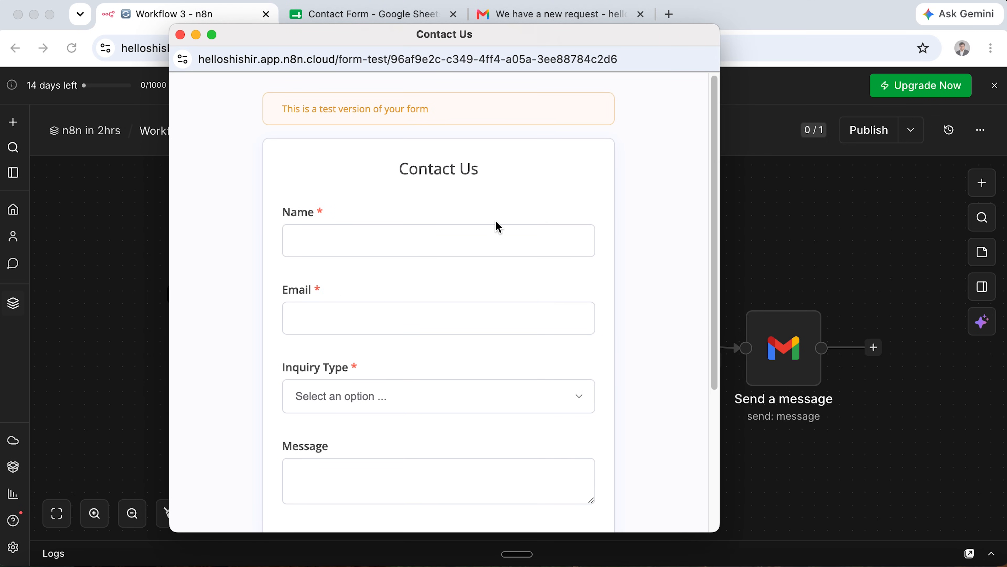
left_click_drag(265, 60, 652, 63)
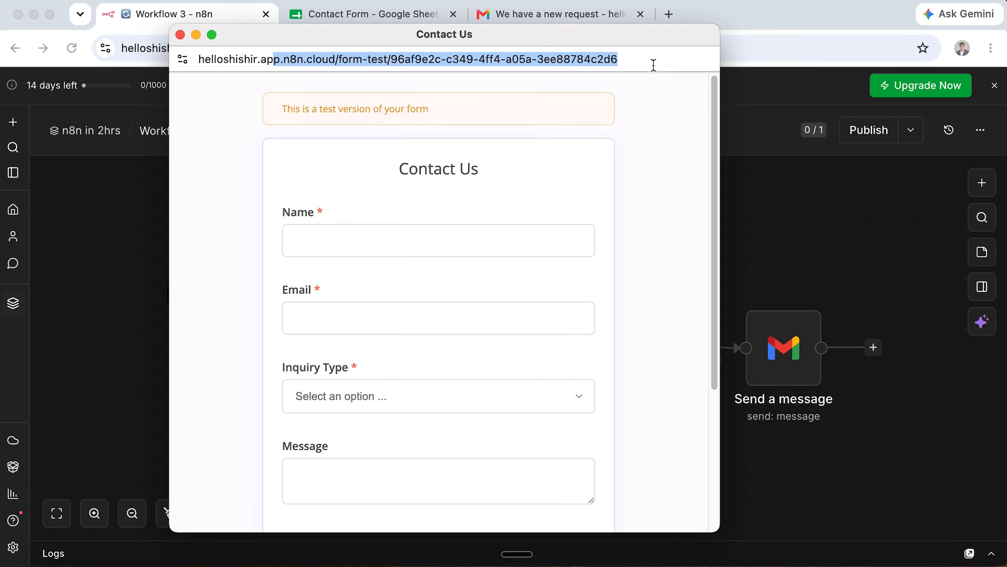
left_click(651, 63)
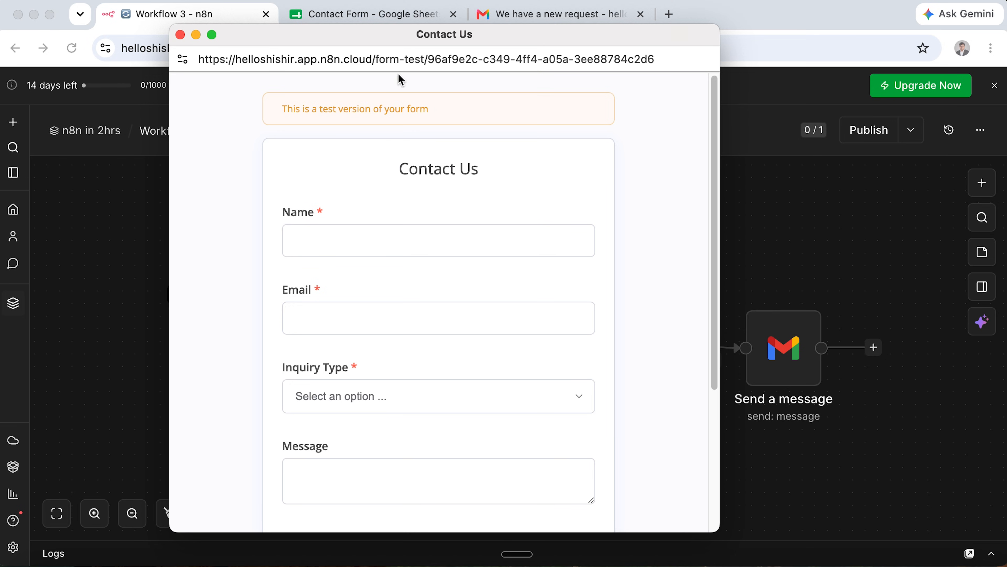
left_click(181, 35)
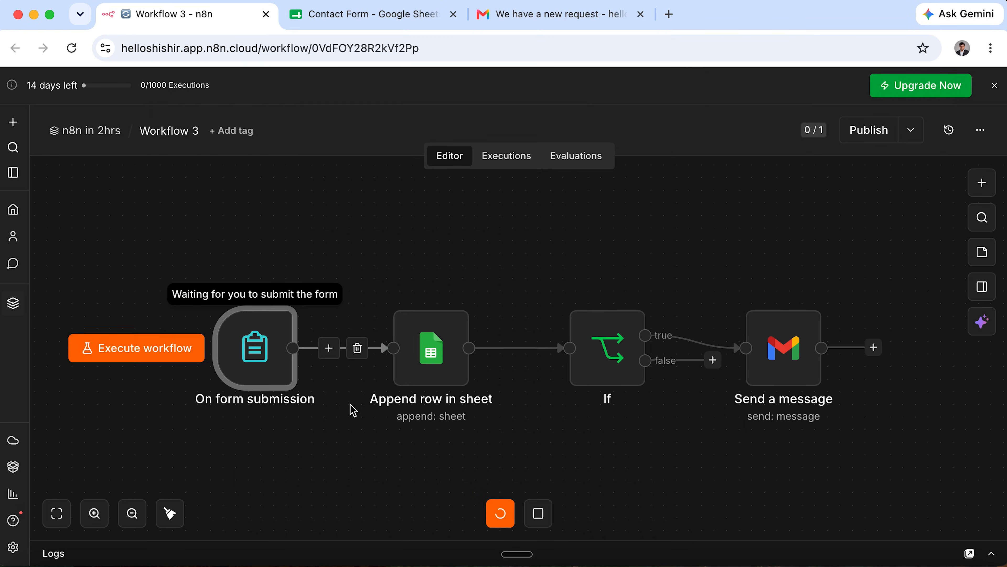
Stop the waiting test run and open the local index.html Welcome page in the browser.
left_click(538, 514)
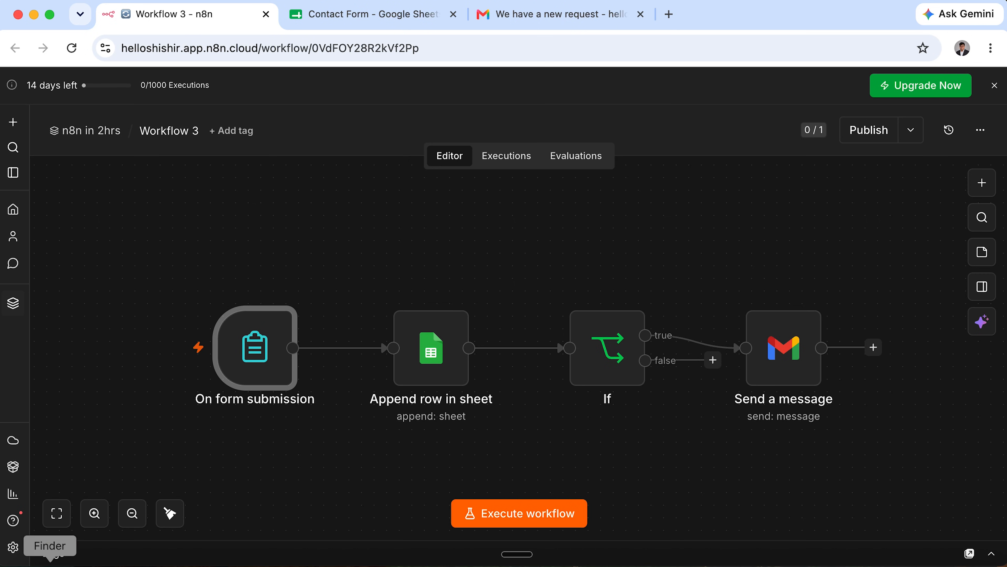
left_click(50, 563)
double_click(326, 164)
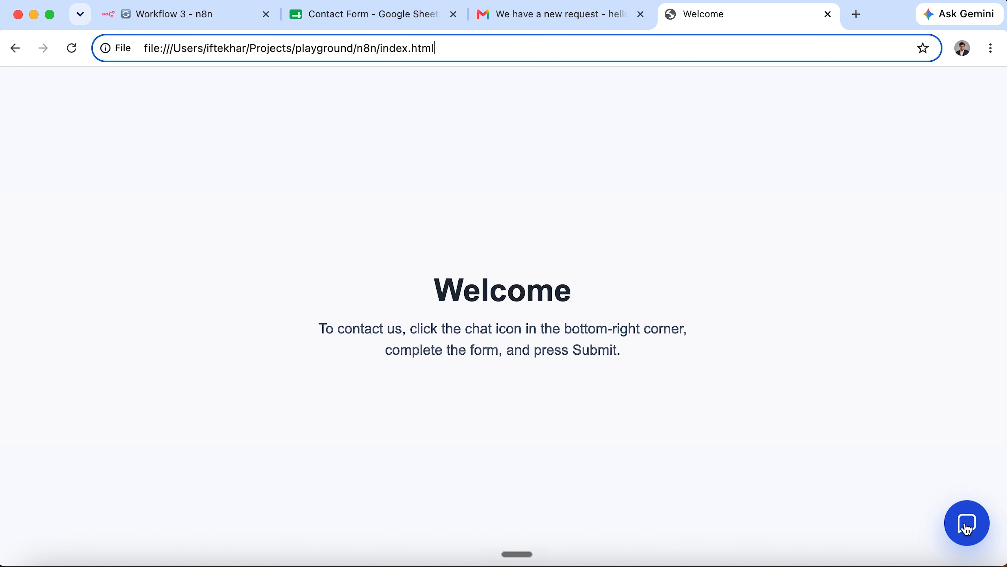
Try the Welcome page's contact form, viewing Enquiry Type and Priority options at 90% zoom.
left_click(967, 526)
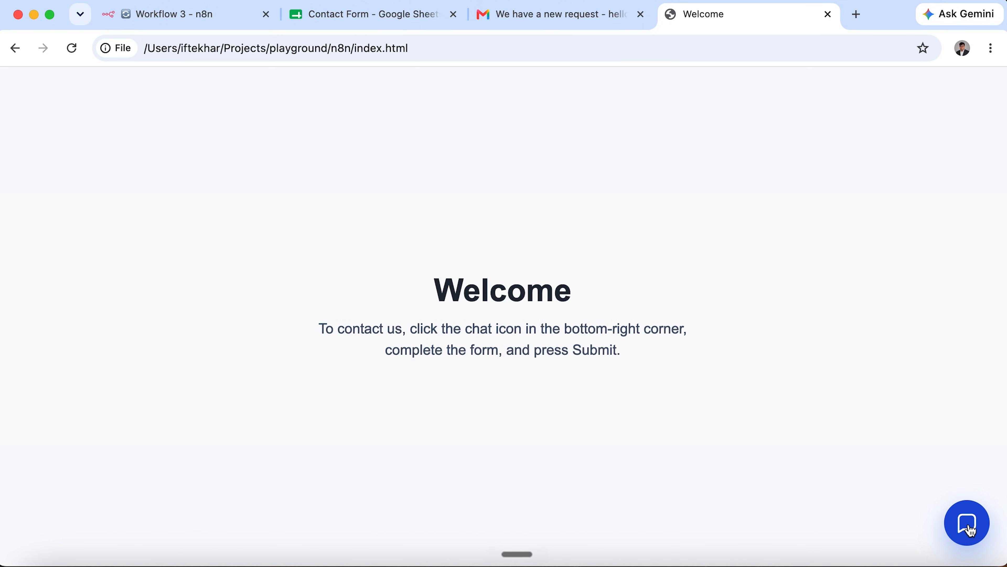
left_click(968, 529)
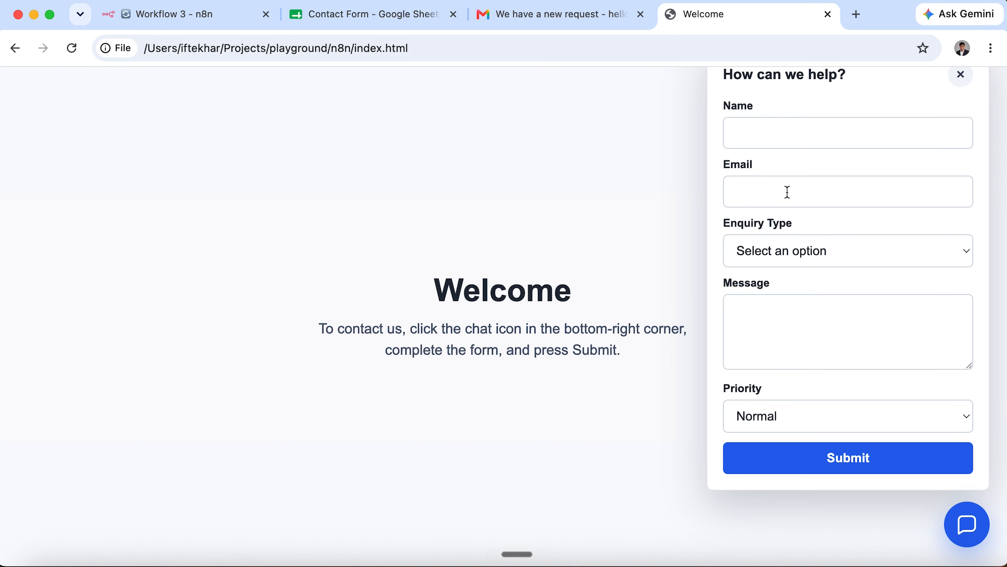
left_click_drag(798, 76, 799, 120)
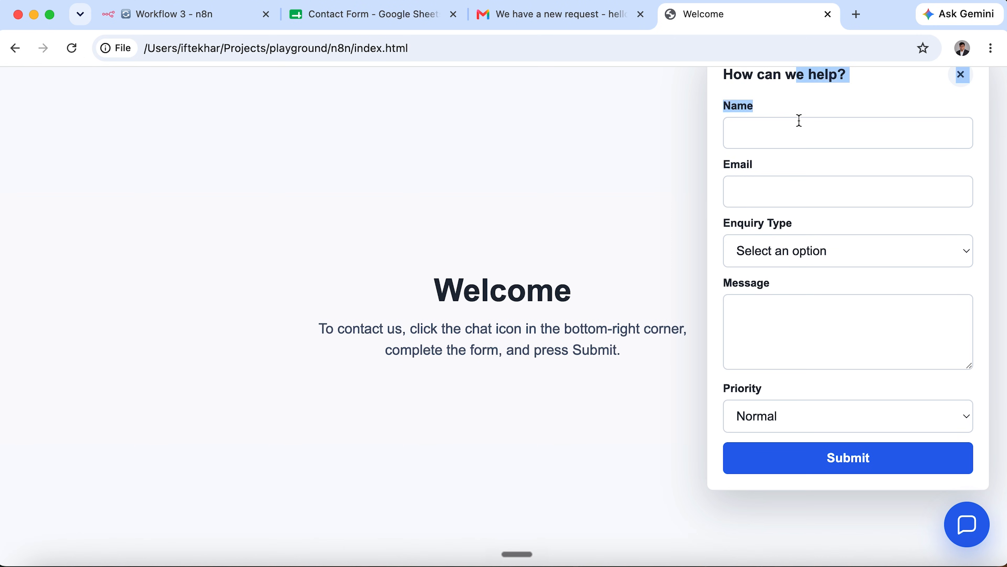
left_click(841, 102)
left_click(776, 203)
left_click(777, 262)
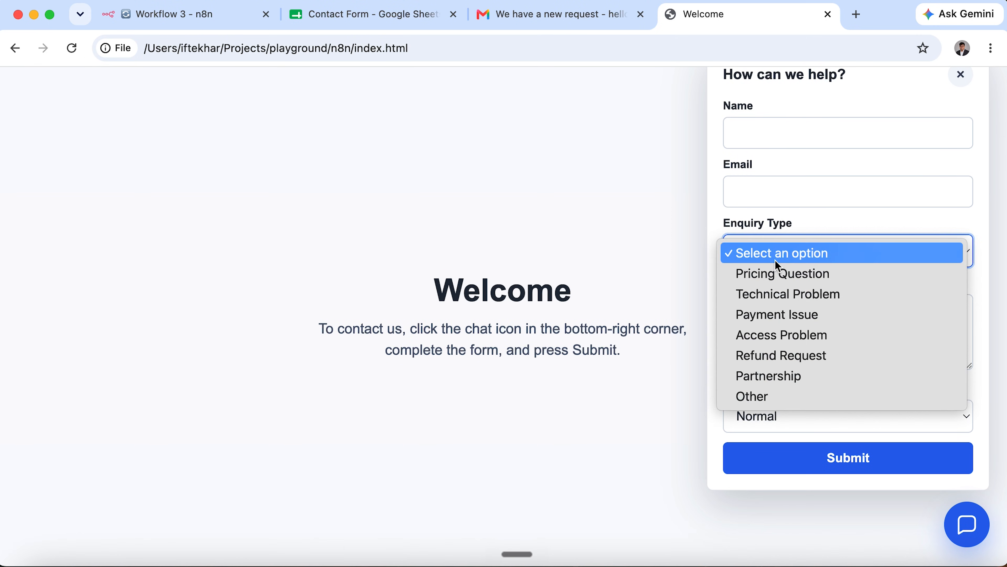
left_click(848, 212)
left_click(841, 421)
left_click(858, 342)
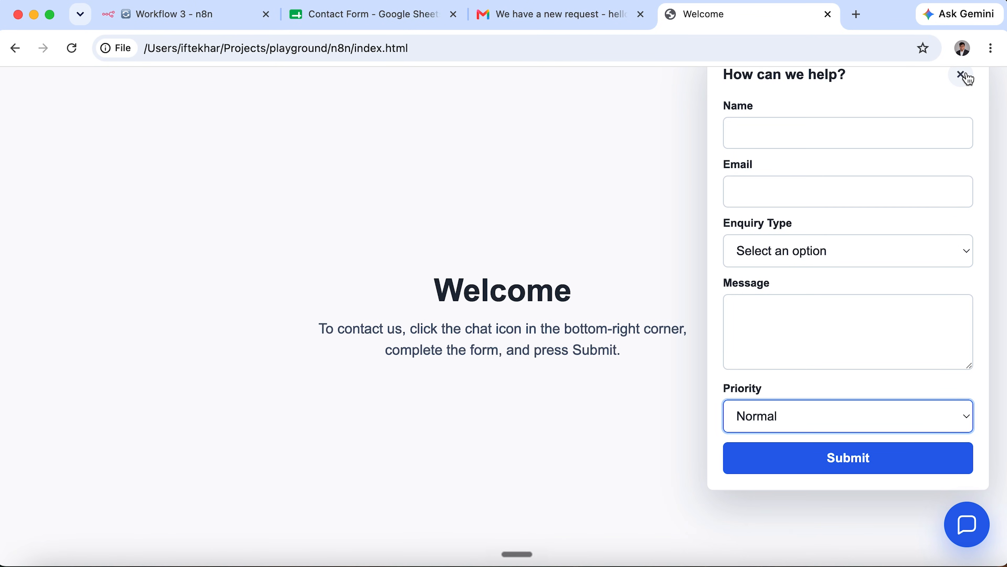
key("super+minus")
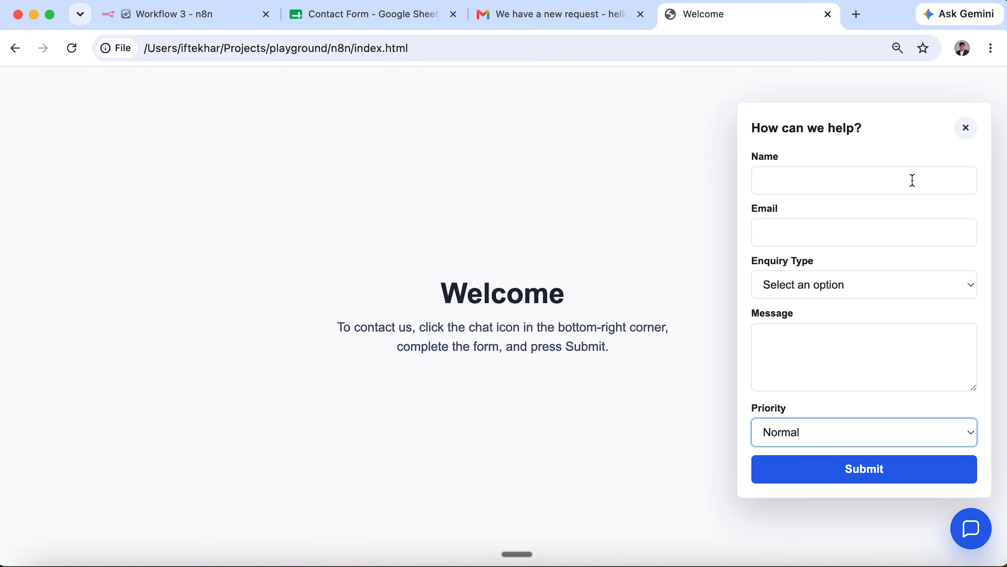
left_click(908, 191)
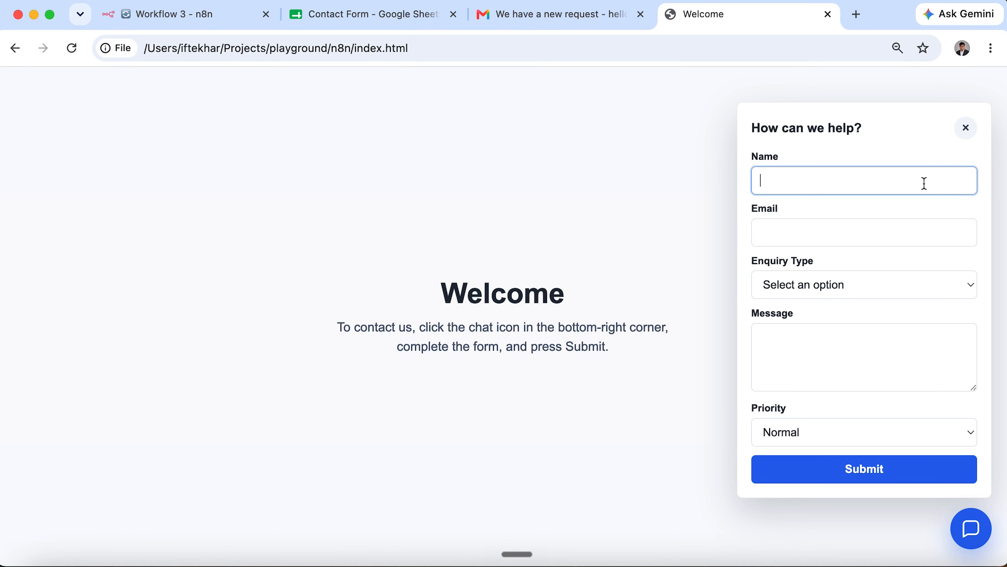
left_click(966, 130)
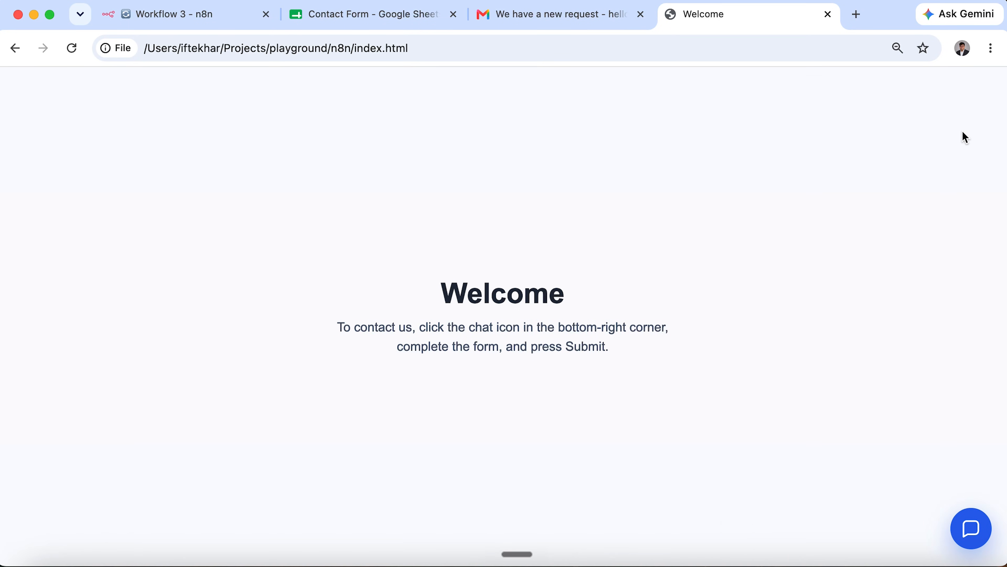
Clear the old test entries in rows 2–3 of the Contact Form sheet.
left_click(209, 17)
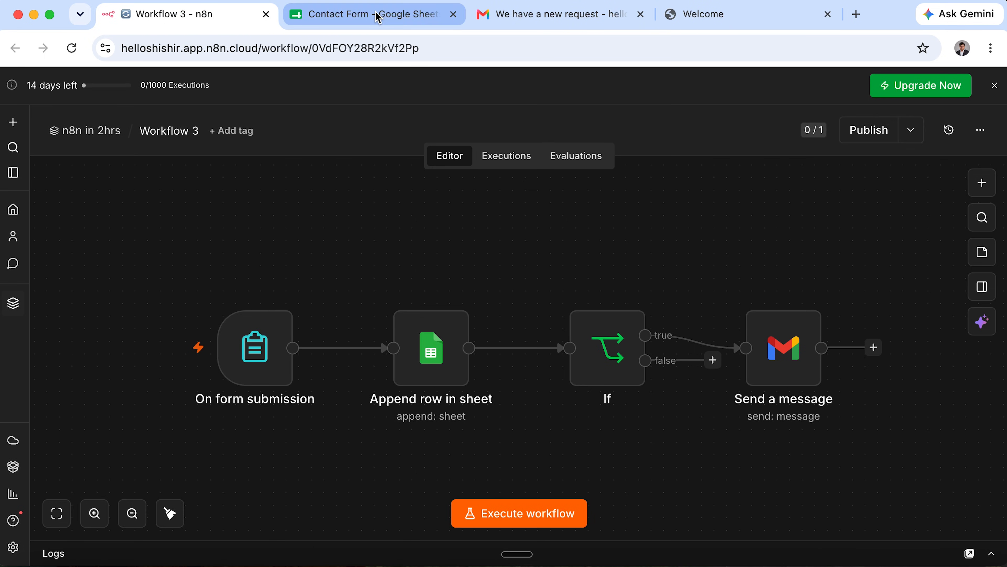
left_click(341, 14)
left_click_drag(14, 239, 16, 228)
key("Delete")
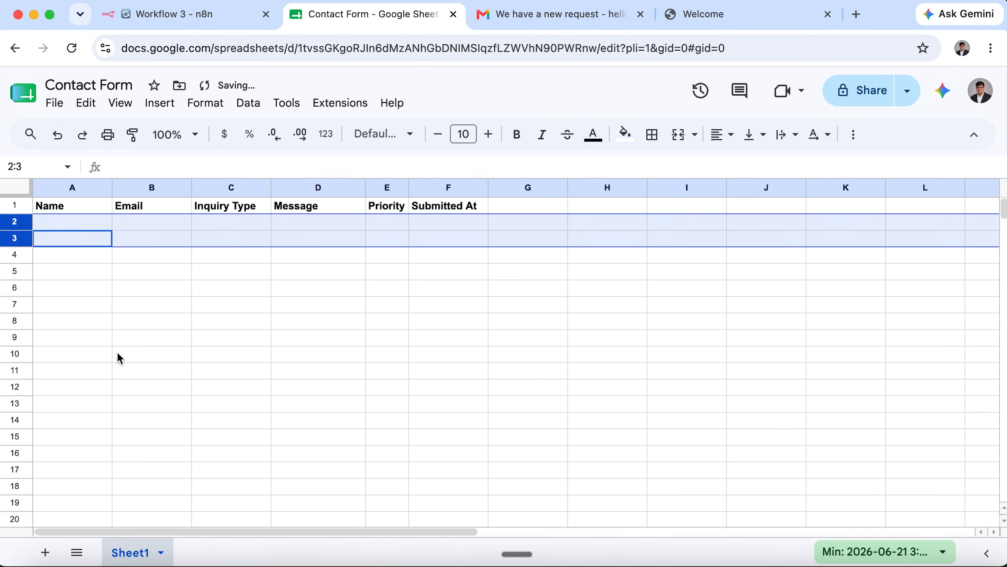
left_click(513, 16)
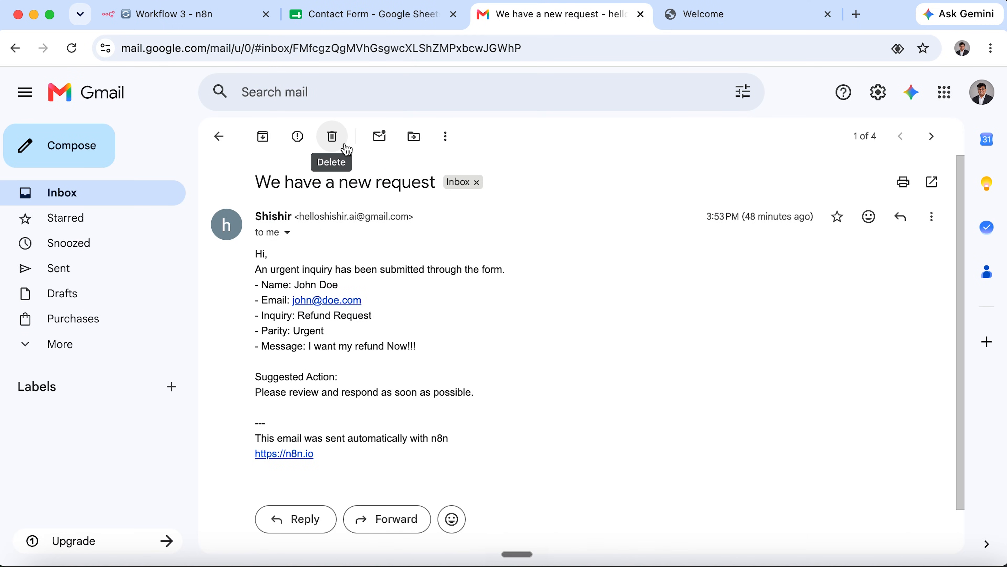
Trash the 'We have a new request' email and go back to Workflow 3.
left_click(335, 138)
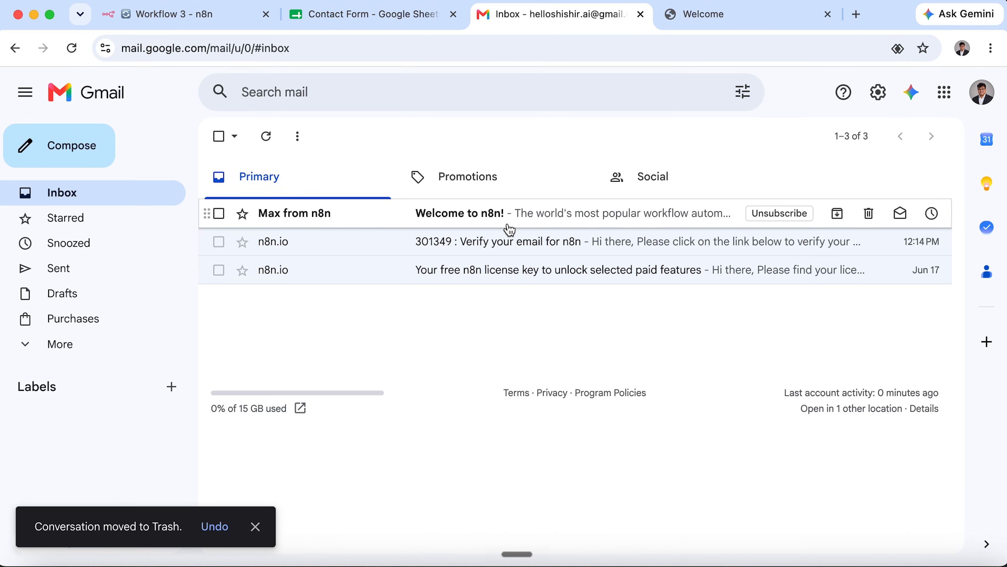
left_click(178, 14)
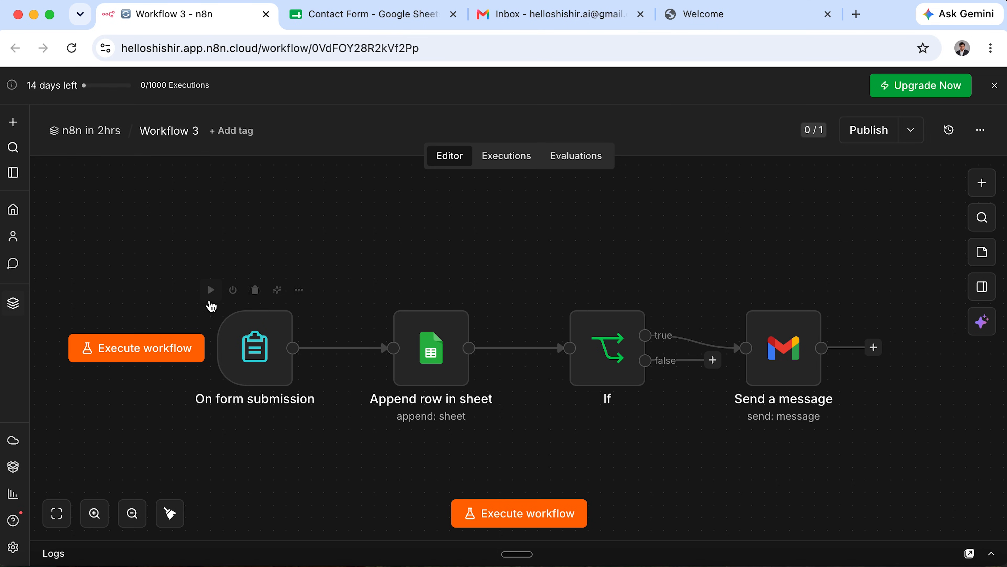
Start a form test and enter a name, email, Course Inquiry type and a course message.
left_click(212, 292)
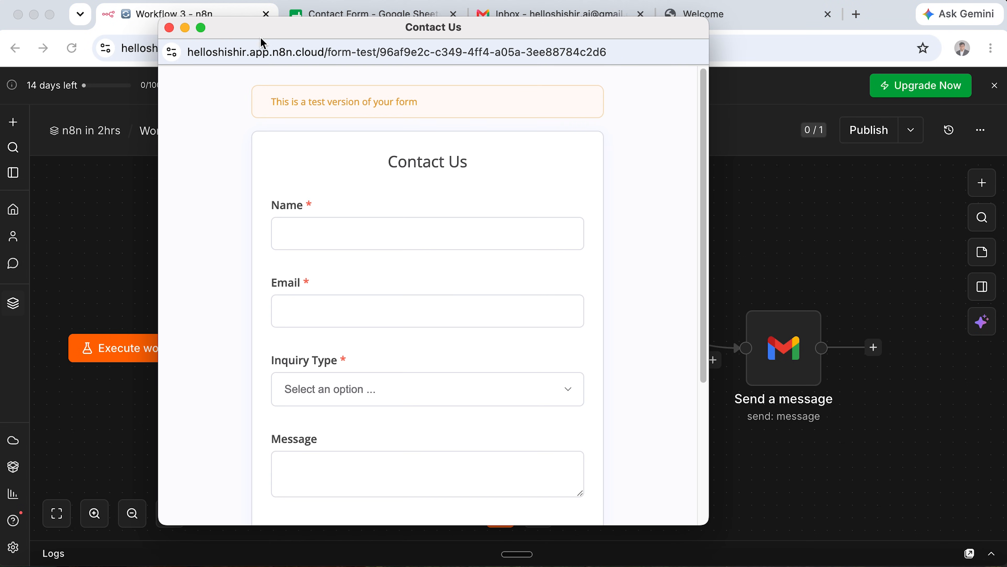
left_click(333, 230)
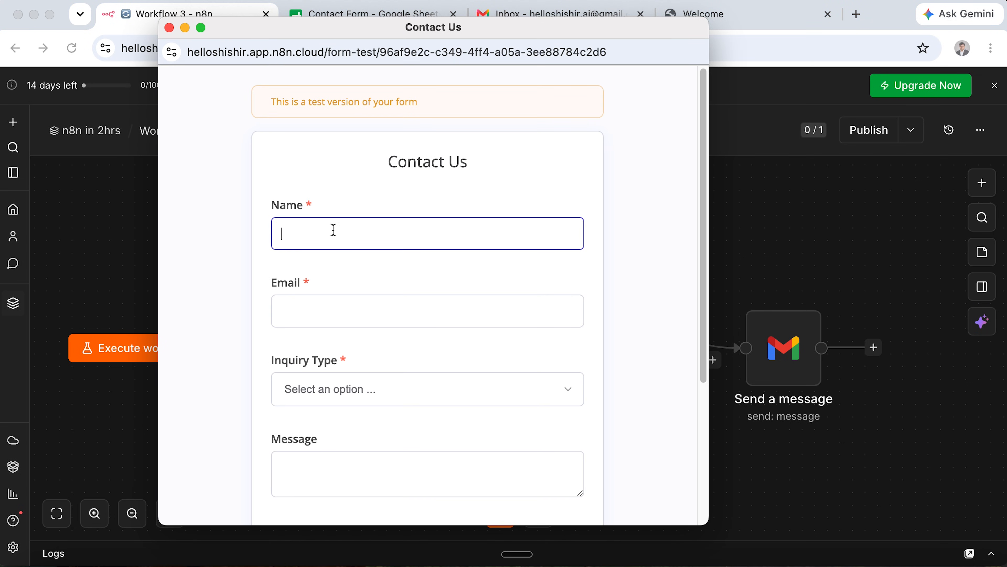
type("John Doe")
key("Tab")
type("john@doe.co")
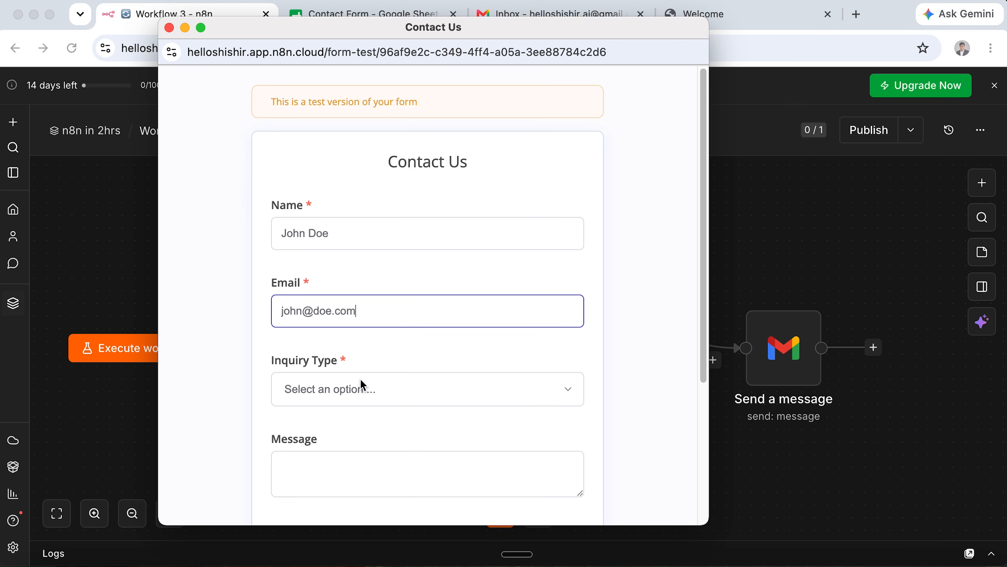
left_click(362, 385)
left_click(431, 408)
left_click(424, 460)
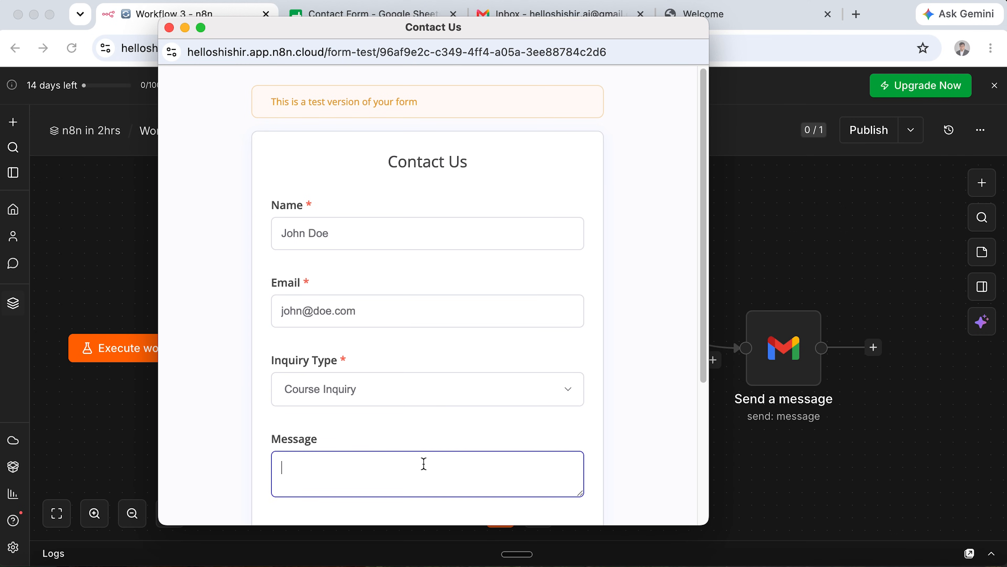
scroll(423, 463, "down", 4)
type("I want to lear")
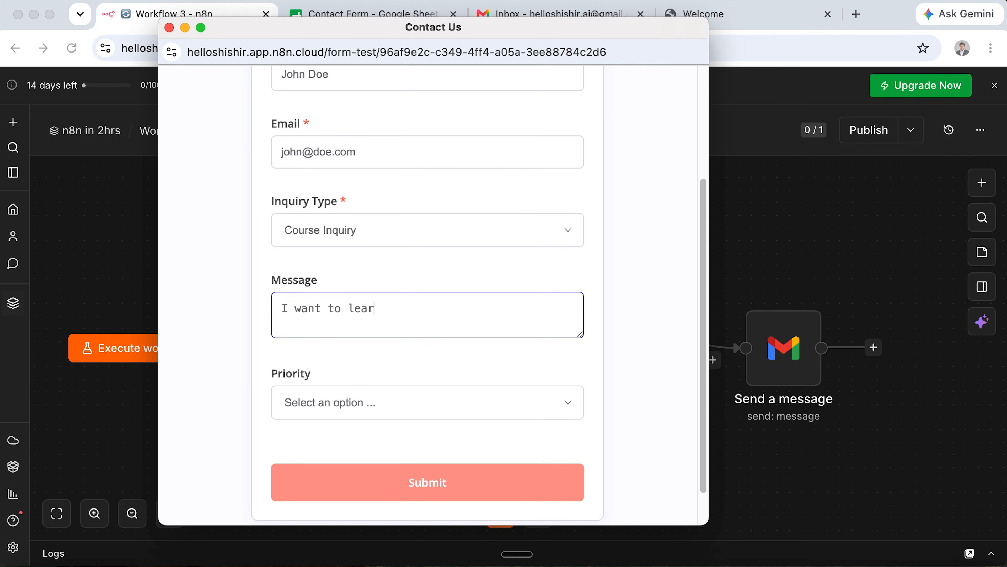
type("n more about the course")
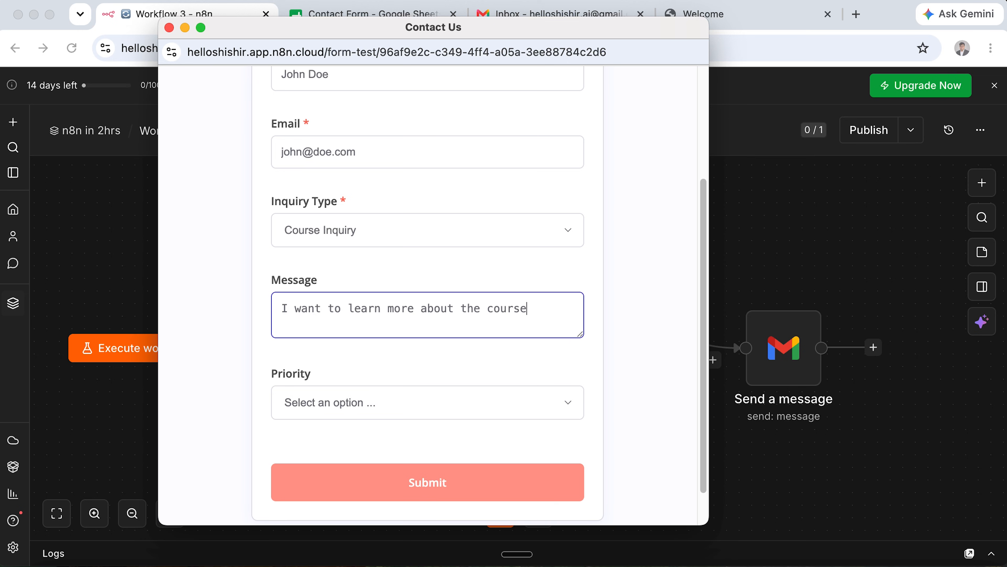
Set priority to Normal, submit the test form, and open the form trigger's output.
left_click(434, 418)
left_click(432, 422)
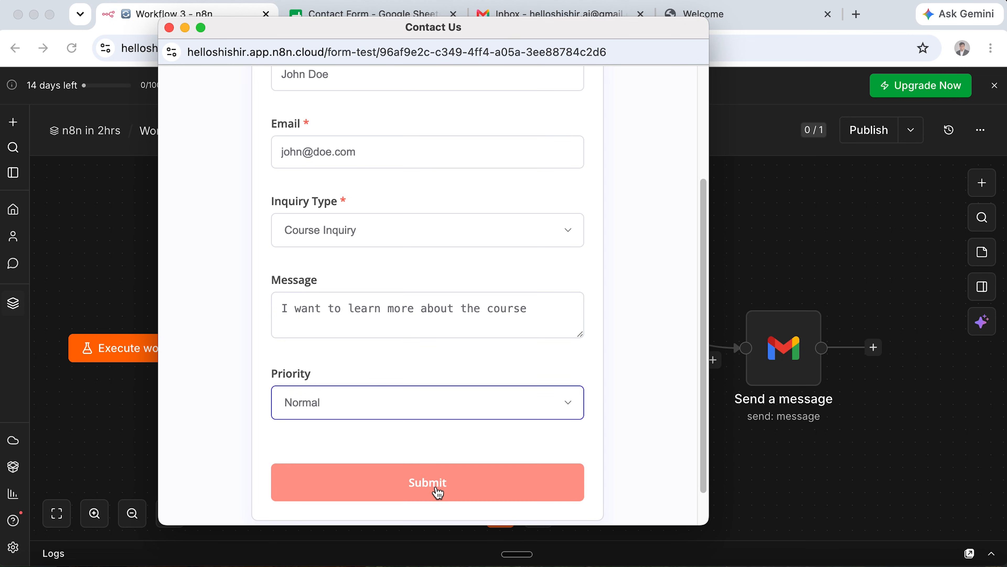
left_click(438, 492)
left_click(185, 27)
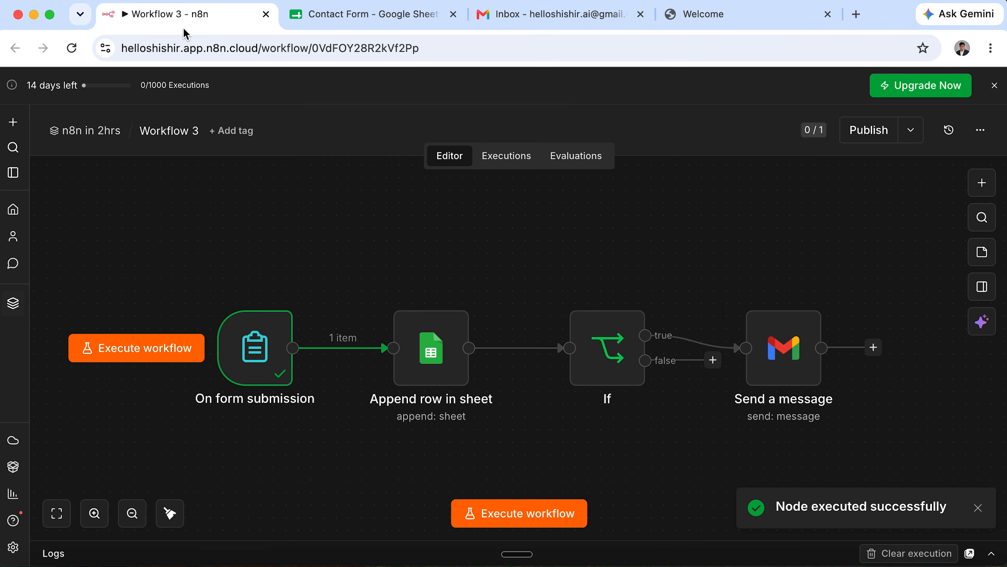
double_click(255, 348)
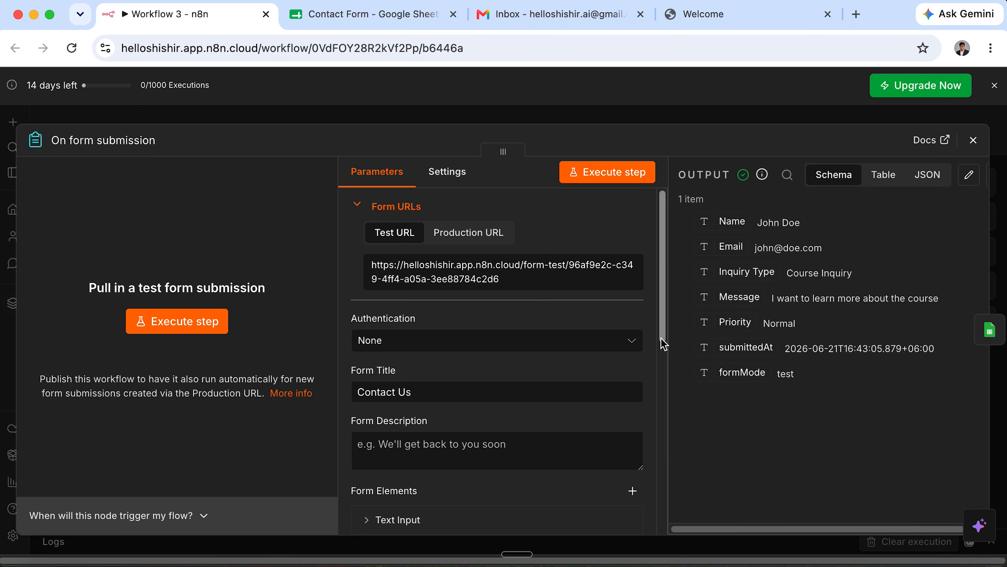
Pin the submitted Course Inquiry data on the On form submission trigger and close its panel.
scroll(971, 173, "right", 2)
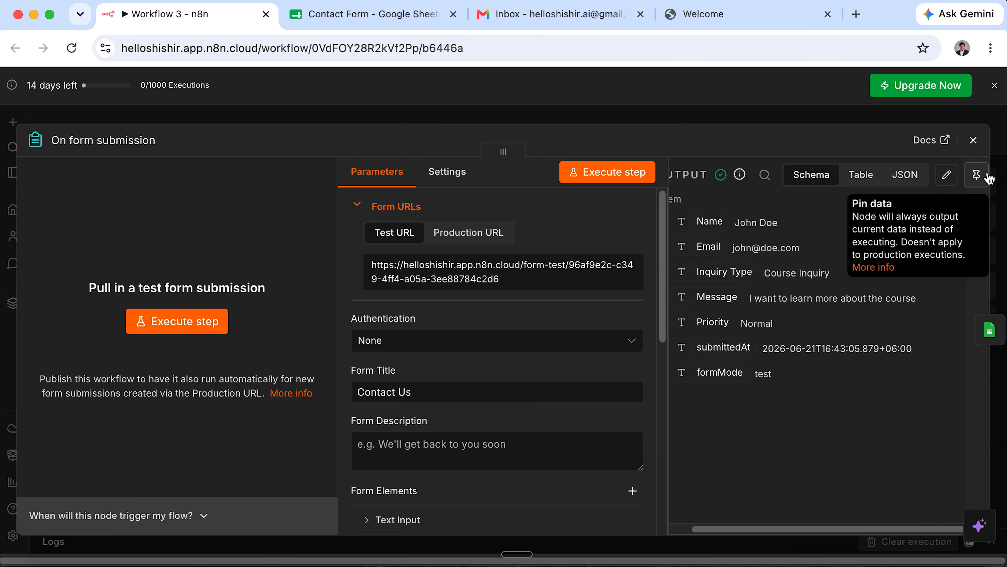
left_click(977, 175)
left_click(974, 140)
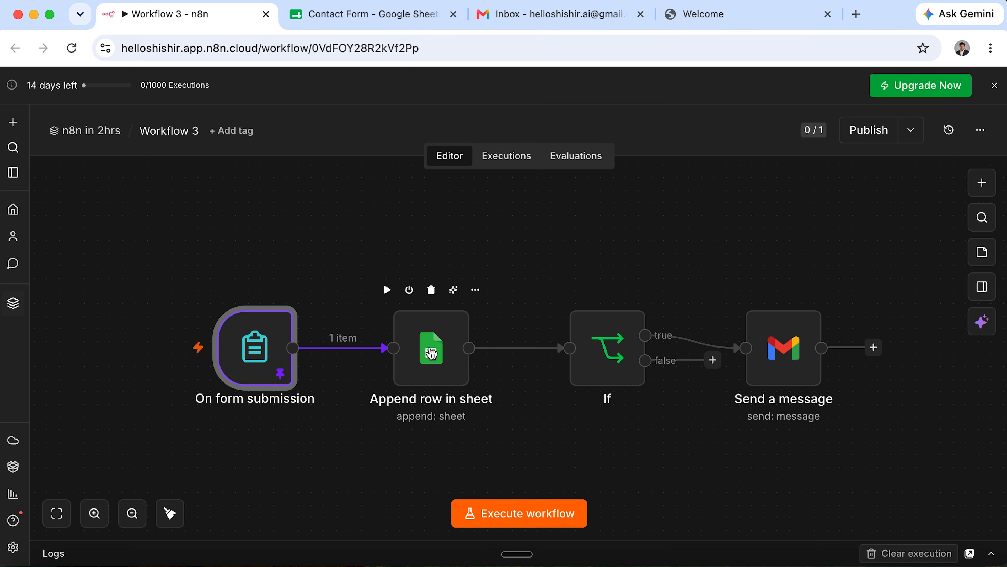
left_click(649, 276)
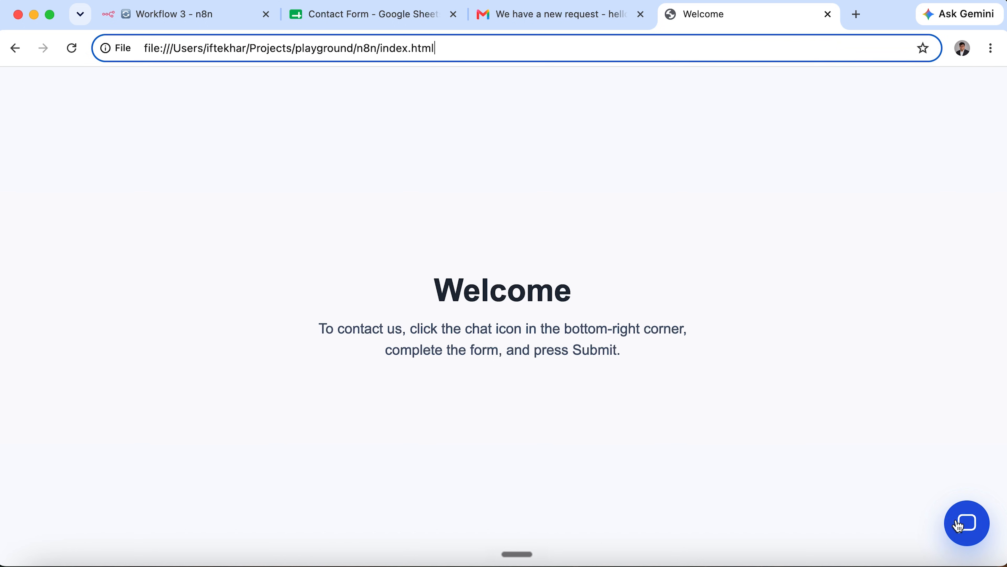
left_click(959, 526)
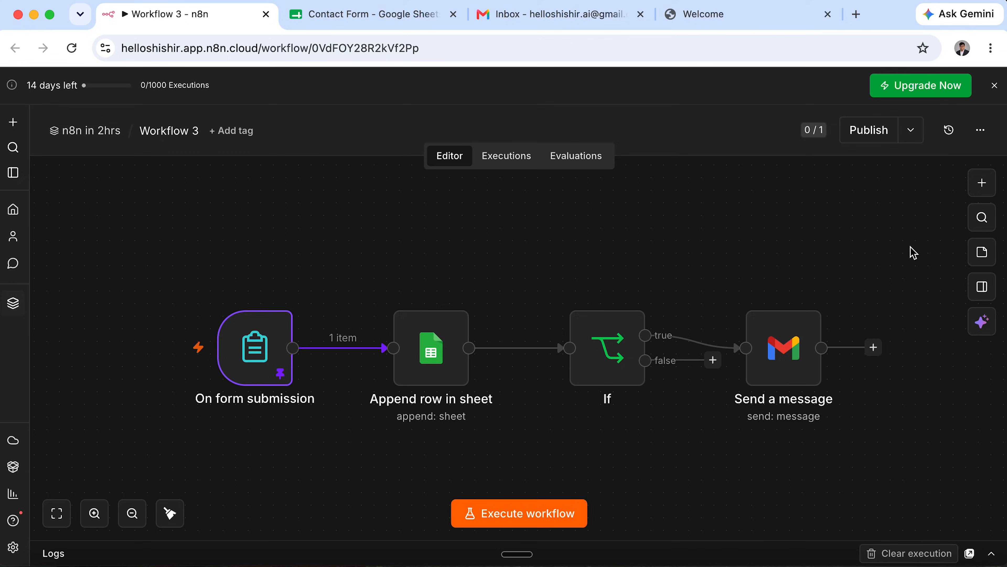
Add an On webhook call trigger with HTTP method POST and path 'chatbot'.
left_click(982, 183)
scroll(854, 512, "down", 5)
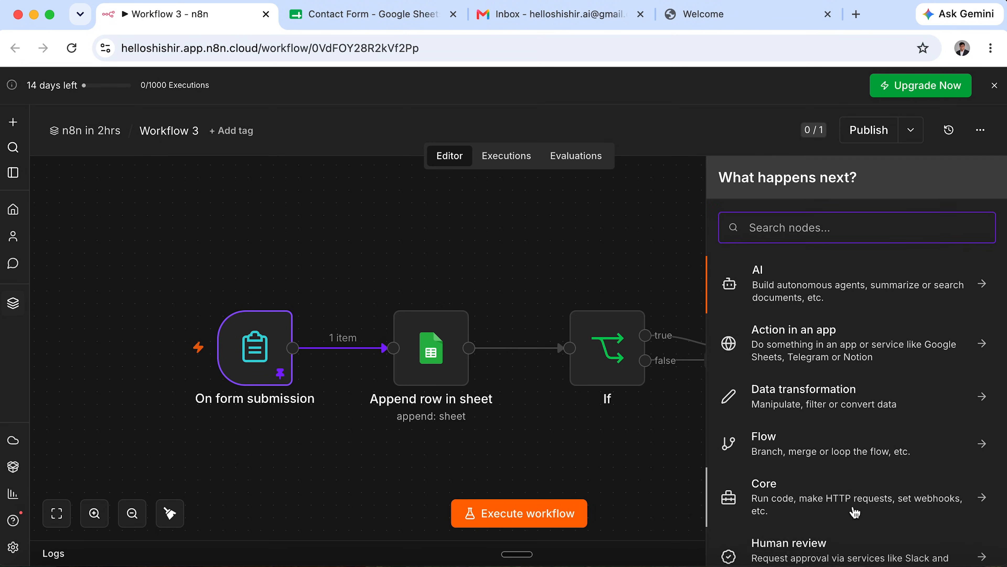
left_click(982, 502)
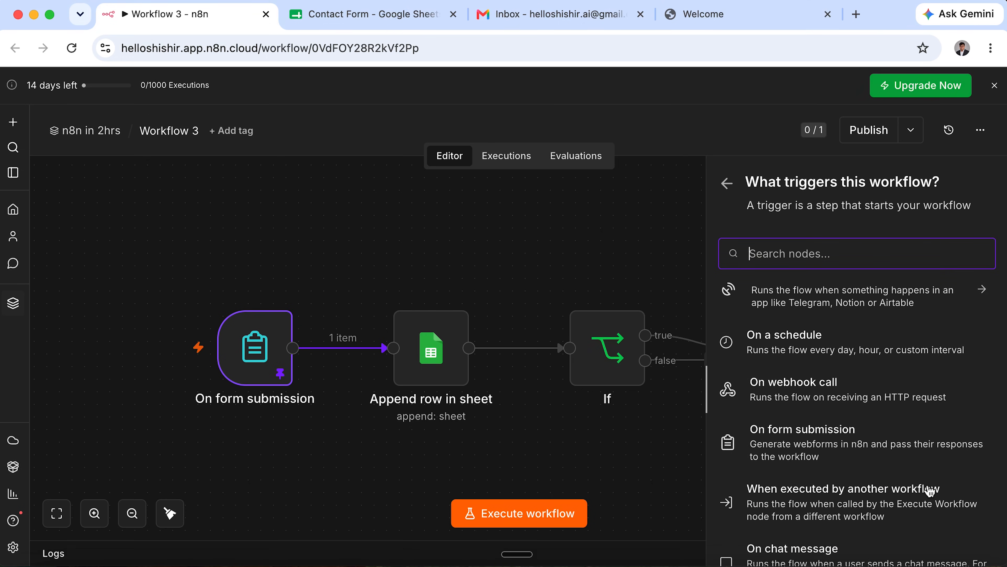
left_click(828, 392)
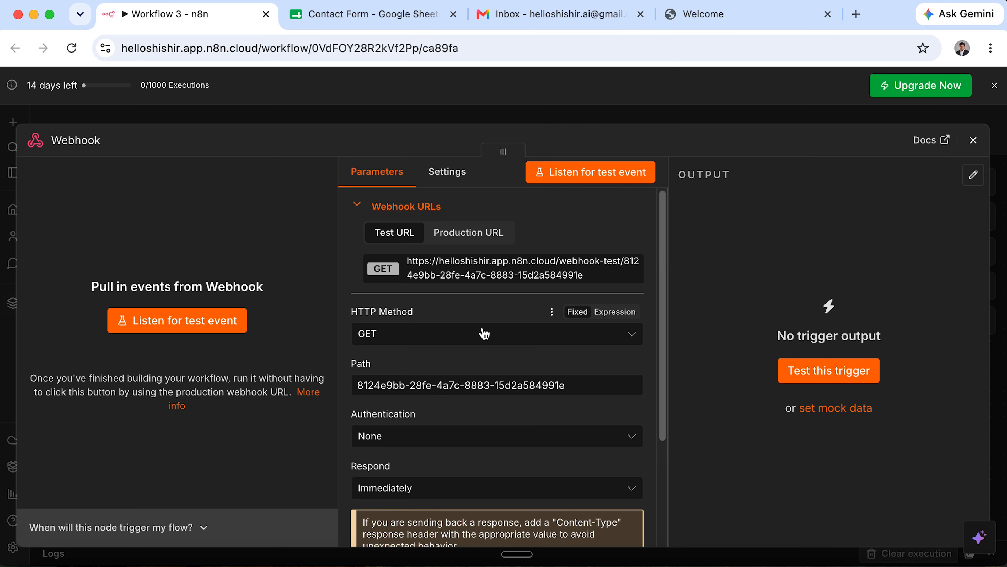
left_click(383, 333)
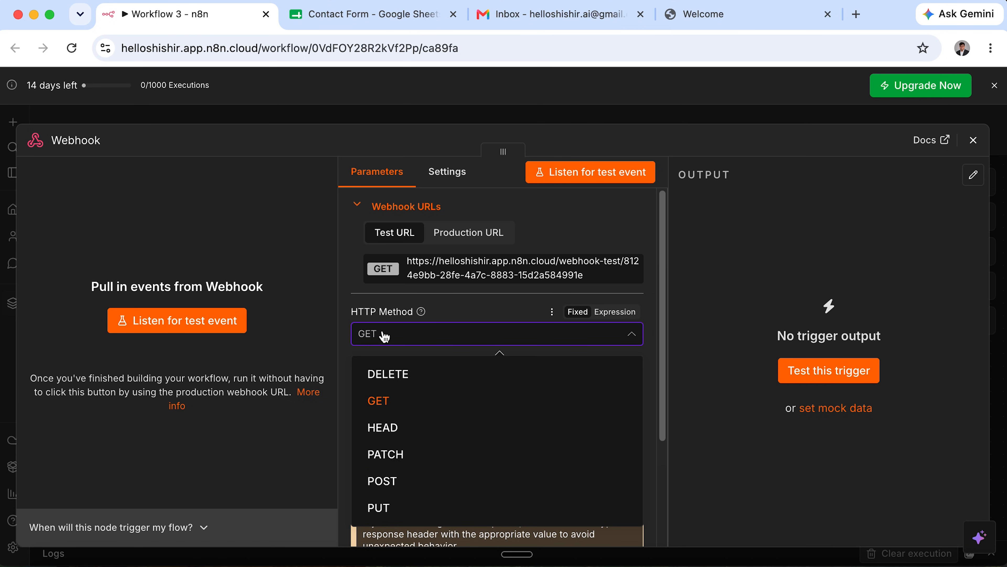
left_click(400, 479)
left_click(594, 382)
key("ctrl+a")
type("cha")
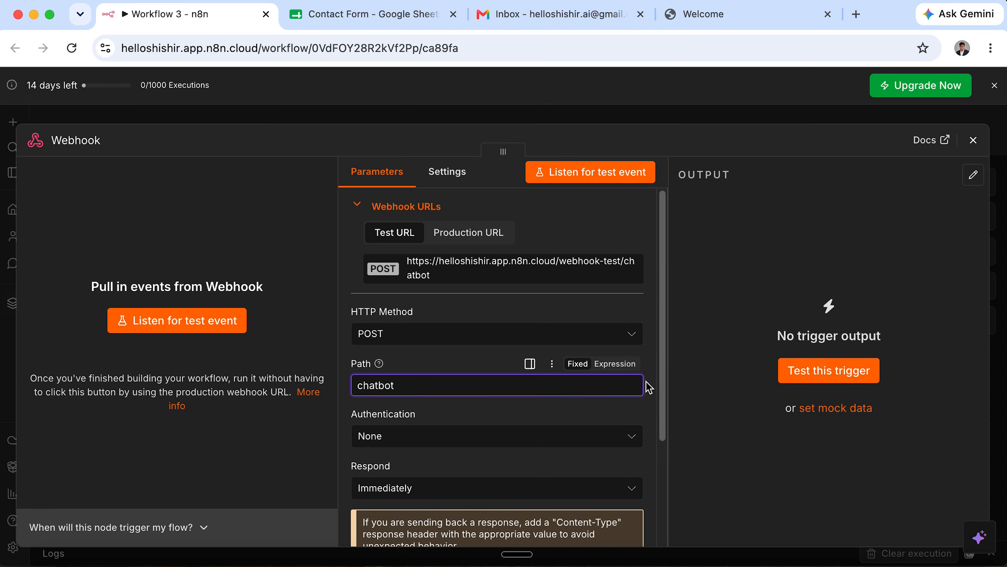
scroll(625, 405, "down", 3)
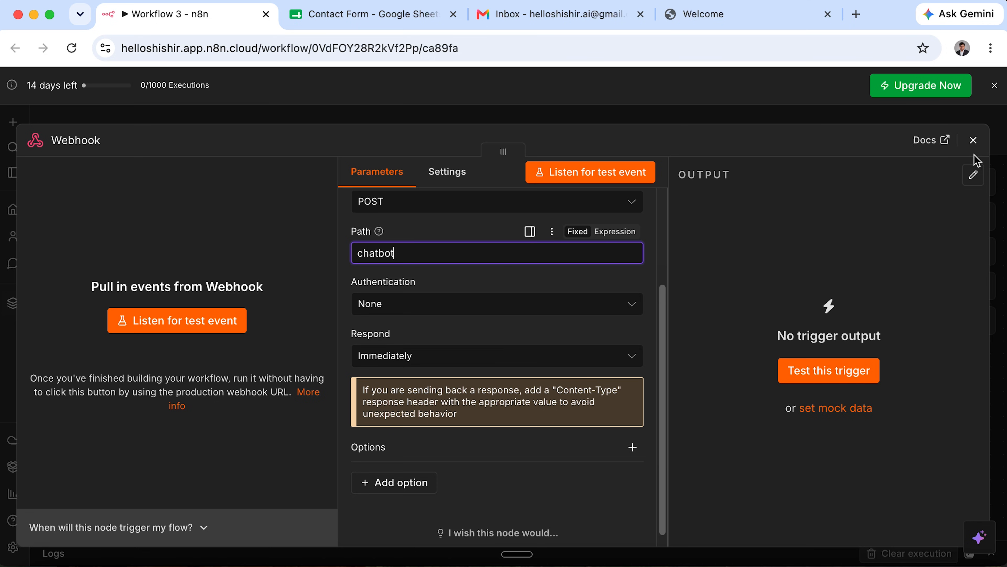
left_click(974, 140)
Move the Webhook node below the form trigger and copy its test URL.
left_click_drag(693, 325, 241, 468)
scroll(377, 362, "down", 2)
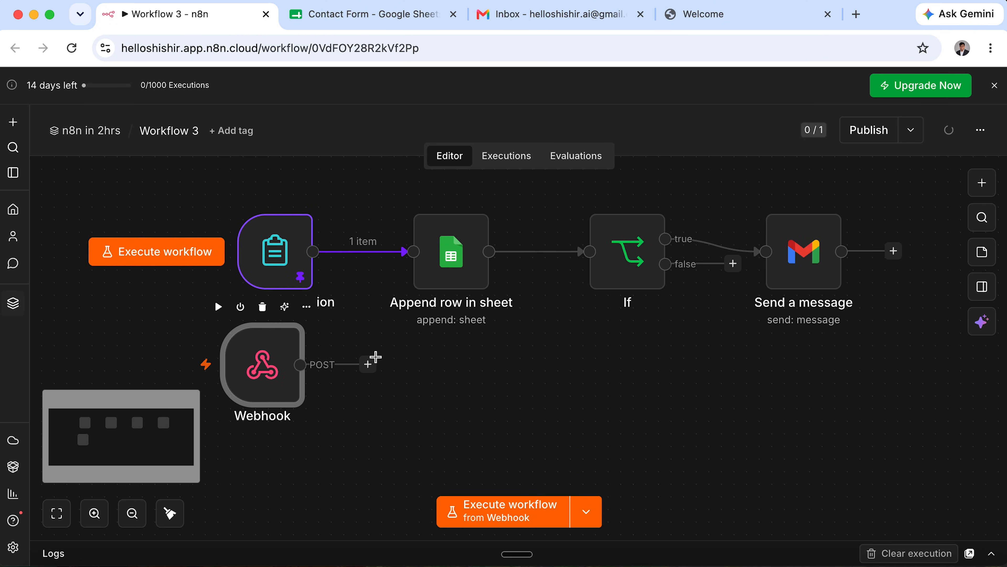
double_click(268, 401)
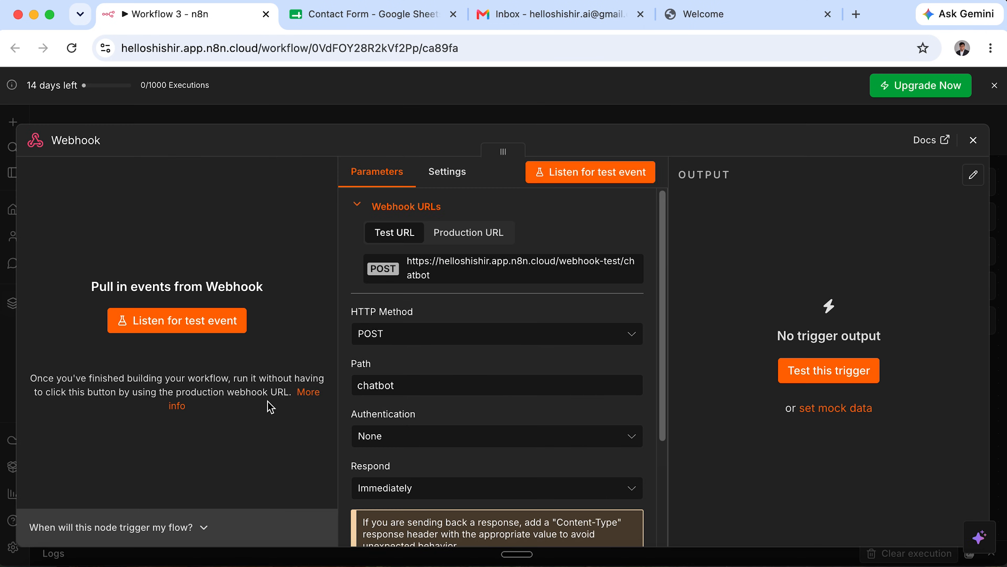
left_click(511, 270)
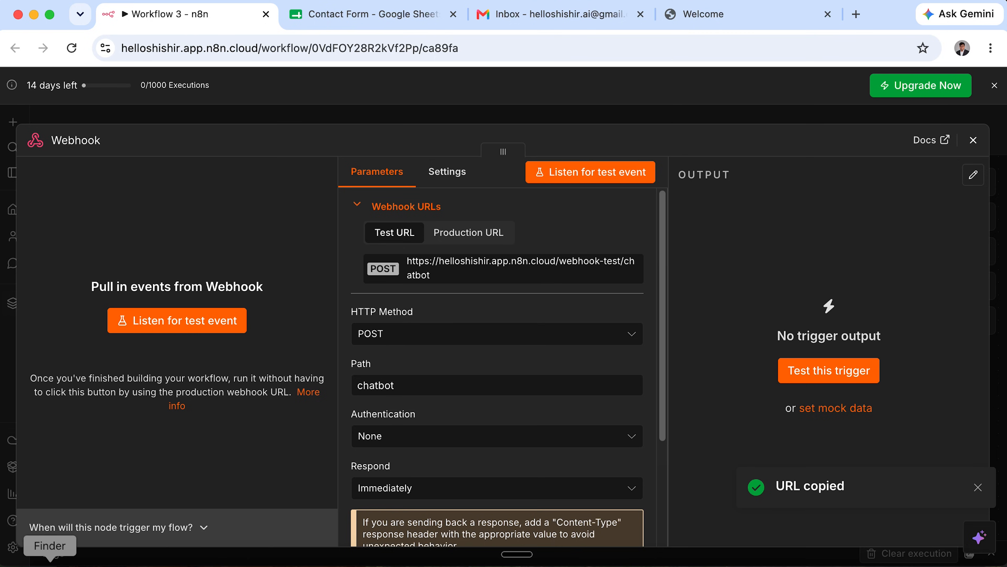
left_click(50, 561)
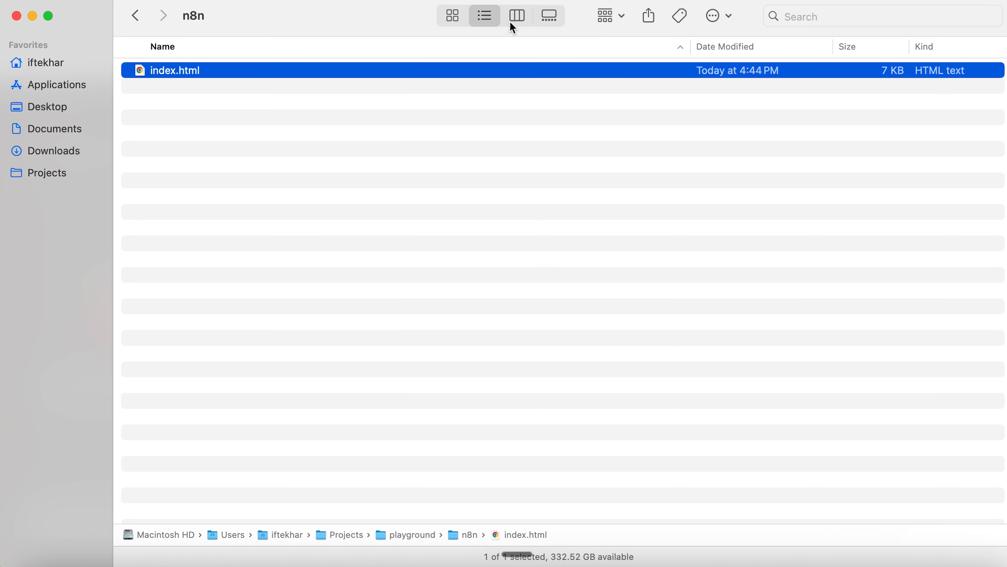
Open index.html with Sublime Text from Finder and enlarge the editor window to fill the screen.
left_click(452, 16)
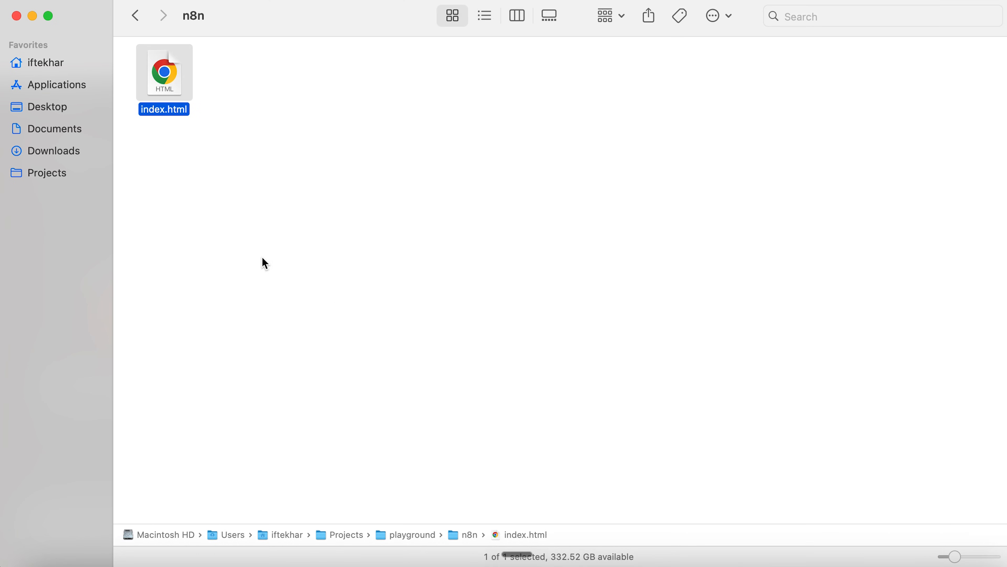
right_click(178, 82)
mouse_move(250, 99)
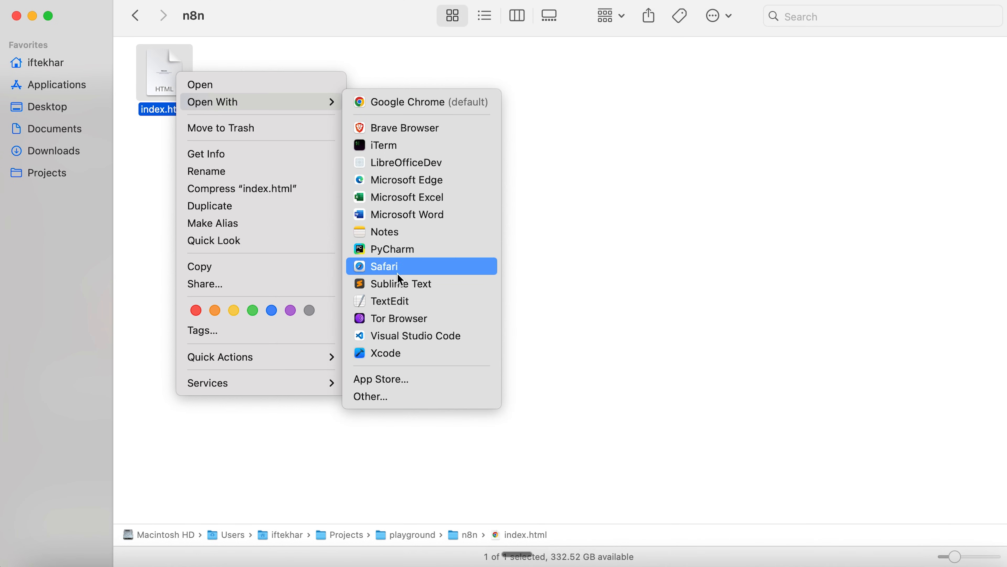
left_click(400, 286)
scroll(584, 126, "up", 20)
left_click_drag(602, 6, 232, 15)
left_click_drag(623, 489, 1006, 566)
Enlarge the Sublime Text editor font by two steps.
left_click(611, 196)
key("super+equal")
key("super+equal")
key("super+equal")
key("super+equal")
key("super+equal")
key("super+equal")
key("super+equal")
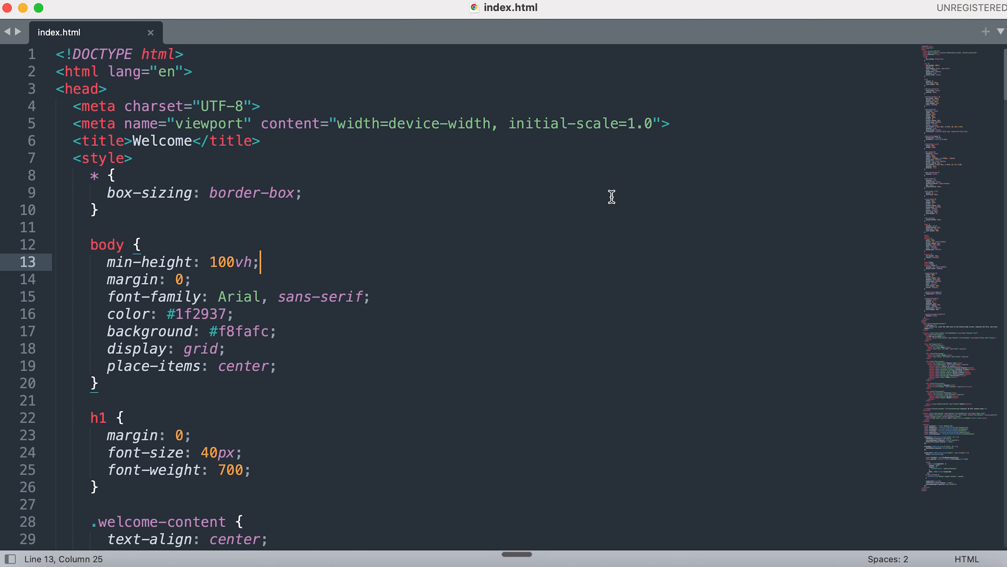
key("super+equal")
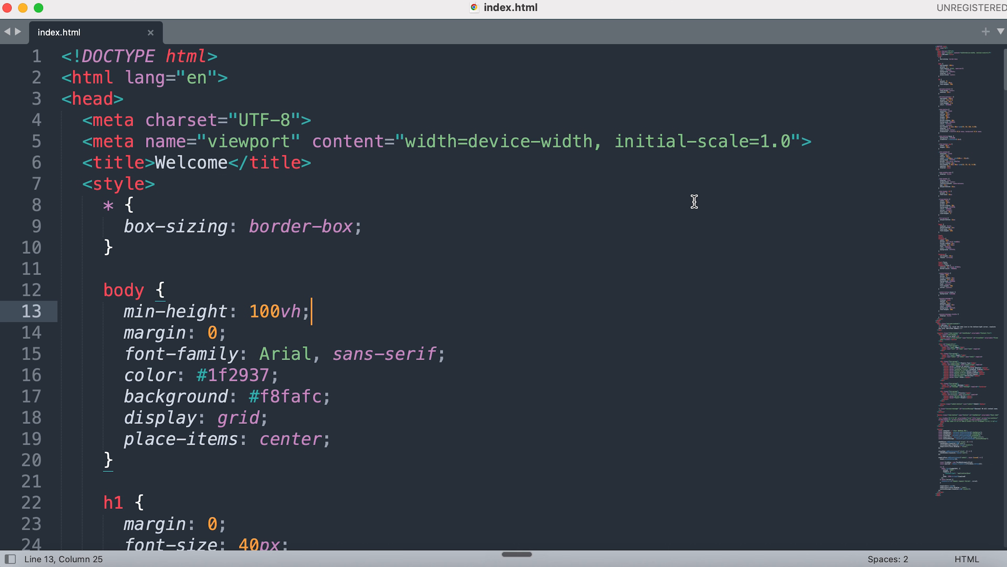
scroll(694, 202, "down", 20)
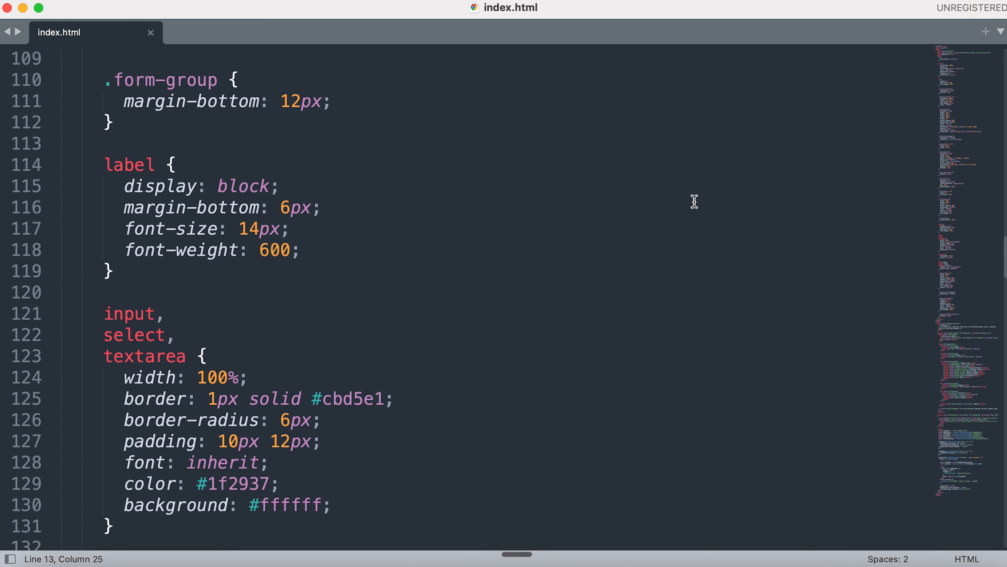
scroll(695, 201, "up", 10)
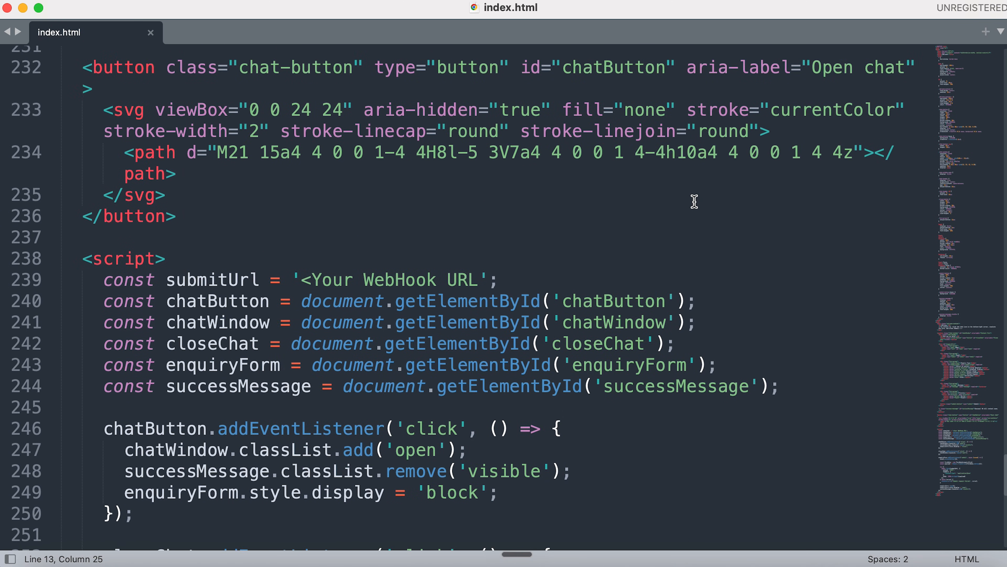
Replace the submitUrl placeholder on line 239 with the copied webhook test URL and save index.html.
left_click(609, 427)
double_click(255, 280)
left_click_drag(301, 281, 481, 279)
key("BackSpace")
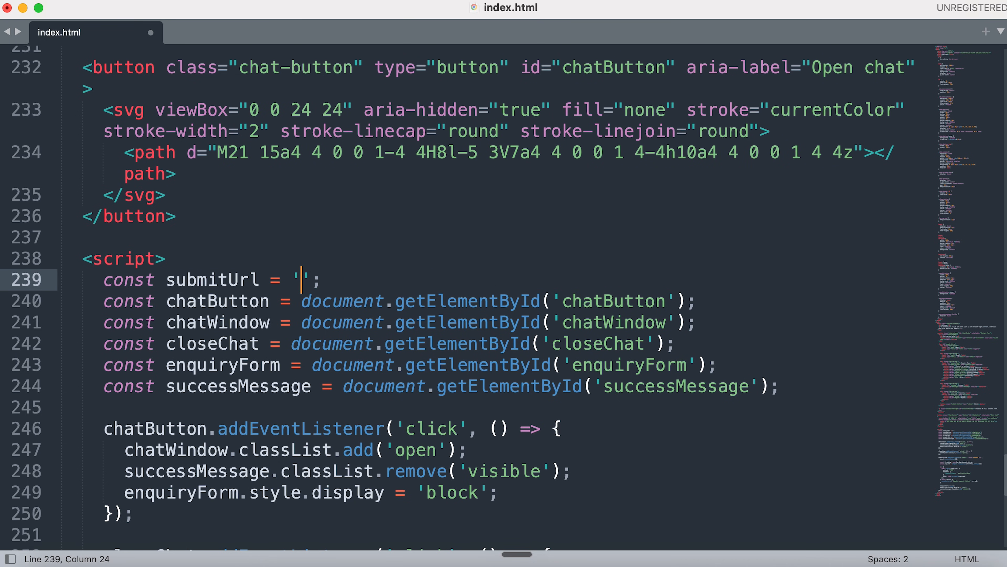
key("super+v")
key("super+s")
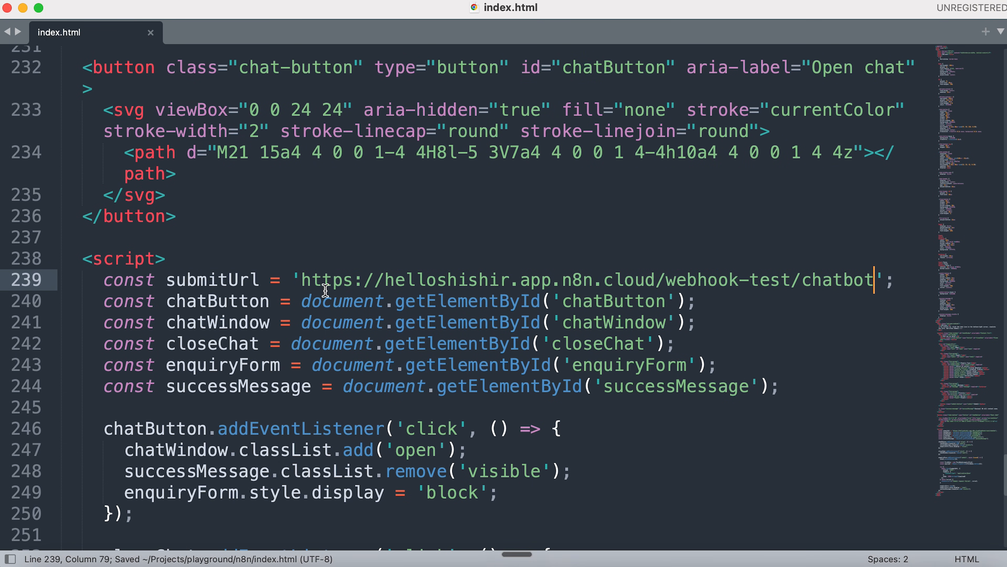
left_click(23, 9)
Set the Workflow 3 chatbot Webhook to listen for a test event, then show the Welcome page.
left_click(178, 15)
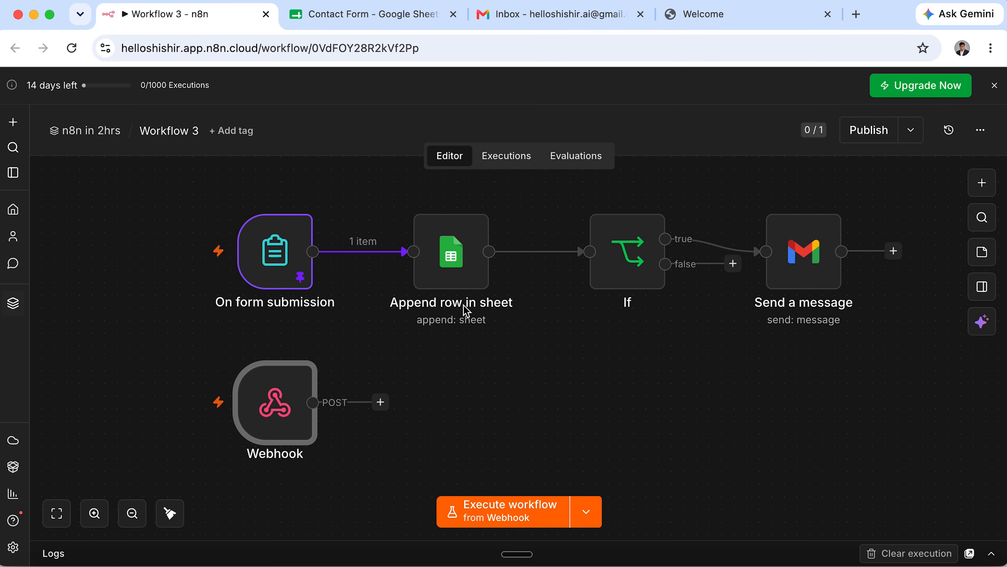
double_click(274, 406)
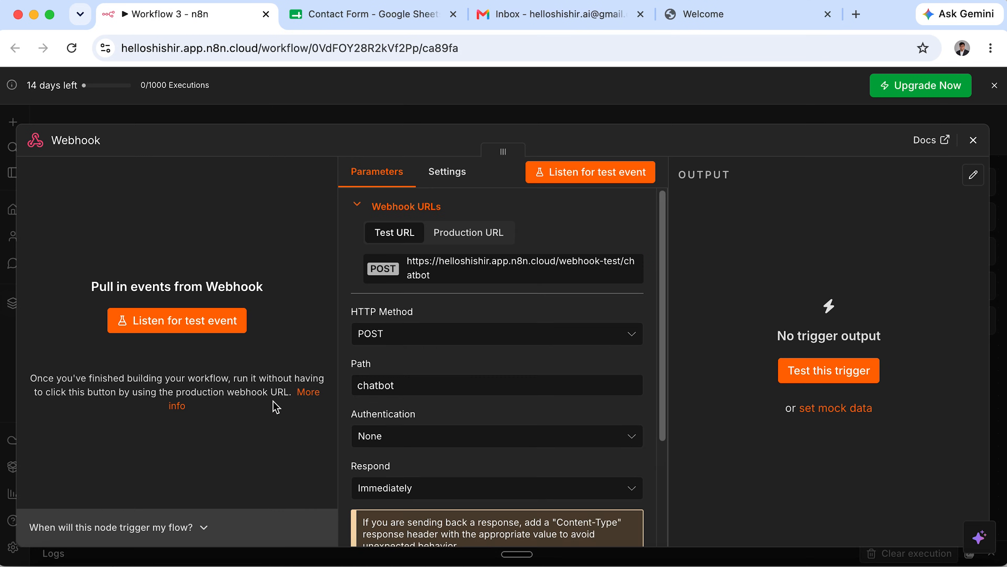
left_click(195, 322)
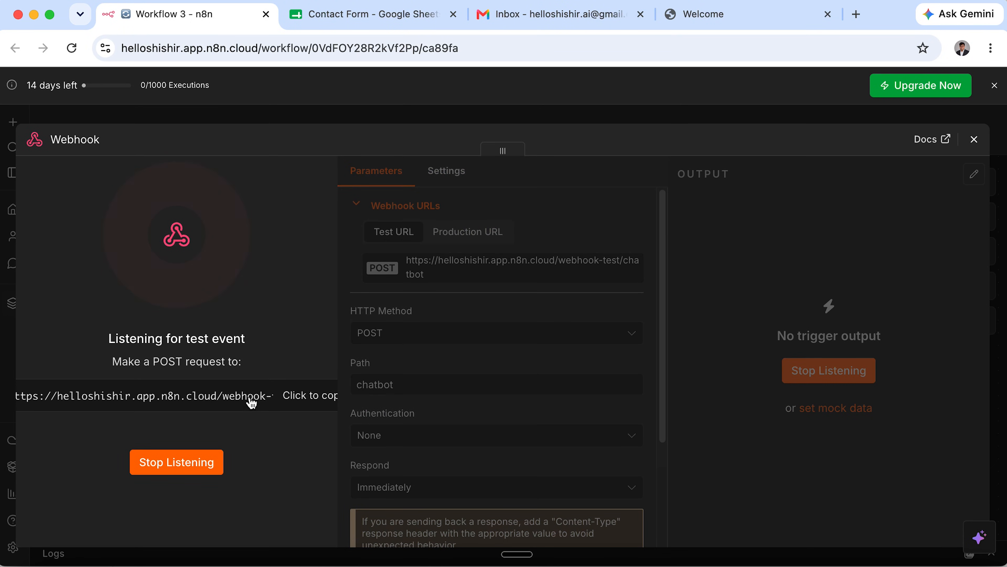
left_click(746, 25)
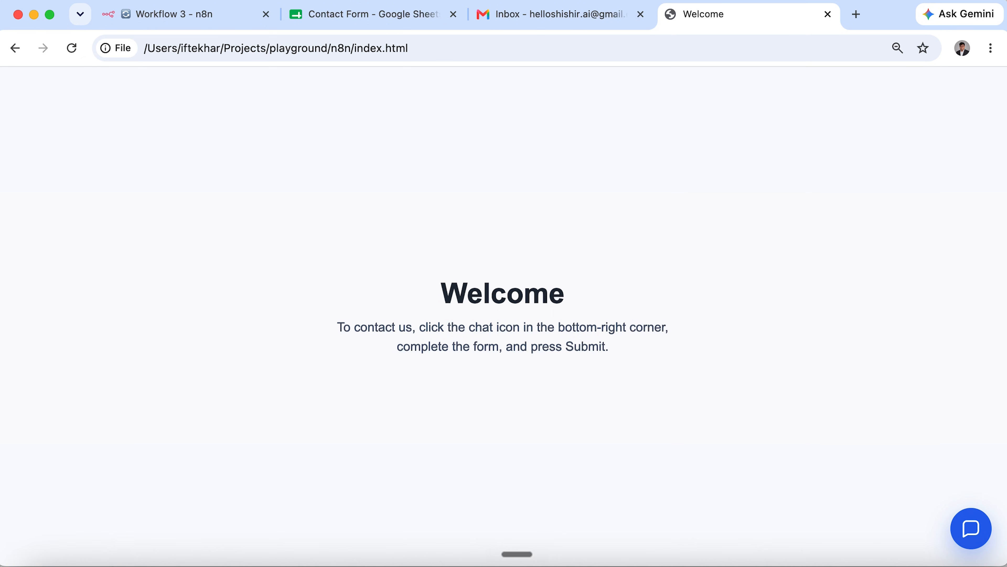
Fill the contact form with name and email, Refund Request, a message and Urgent priority, then submit.
left_click(966, 540)
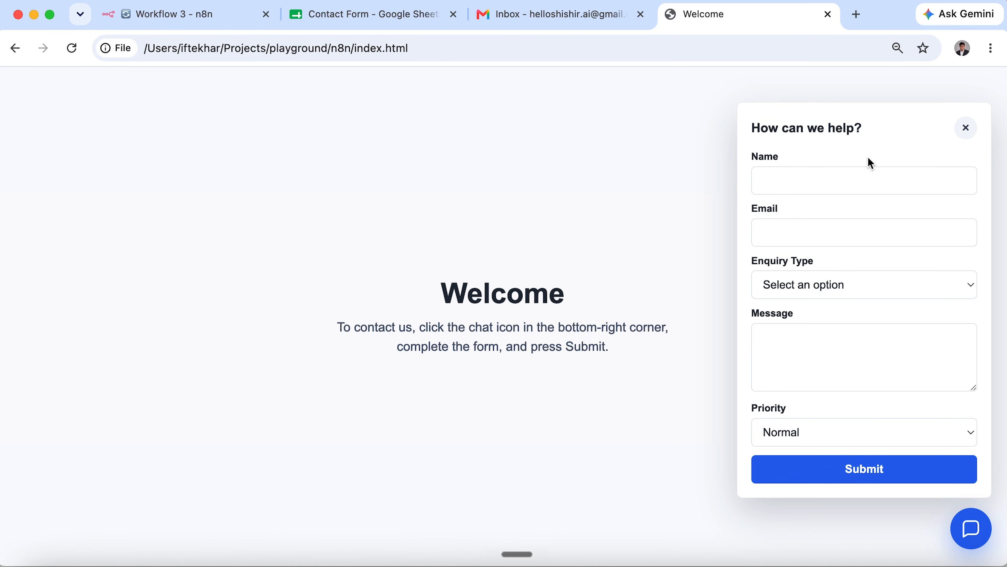
left_click(868, 179)
key("Tab")
type("ana")
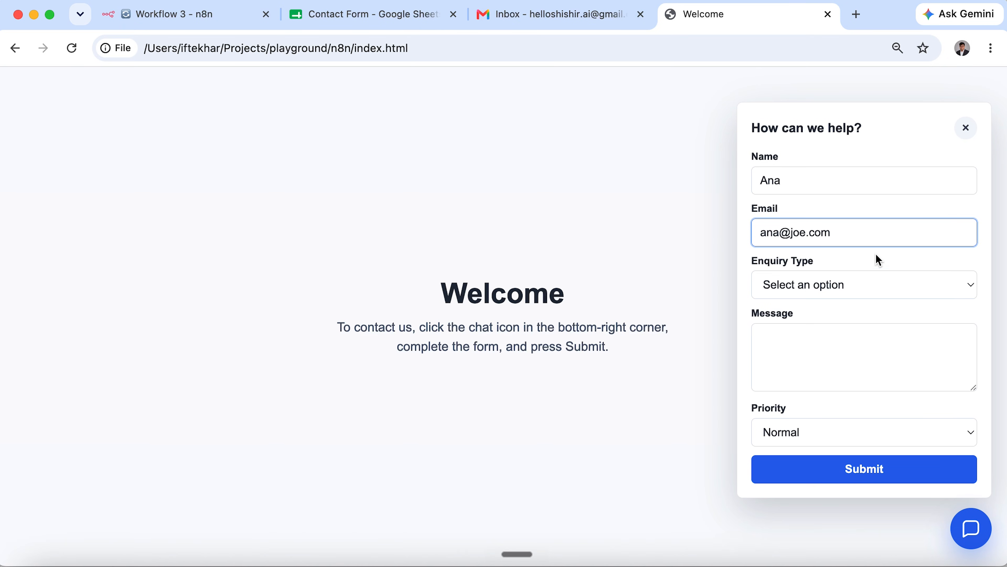
left_click(869, 284)
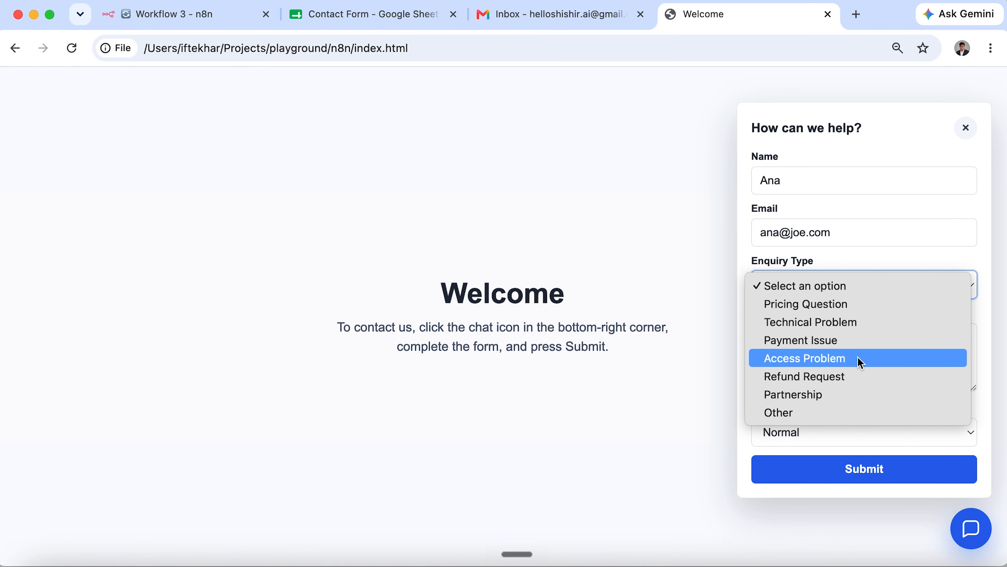
left_click(858, 375)
left_click(859, 370)
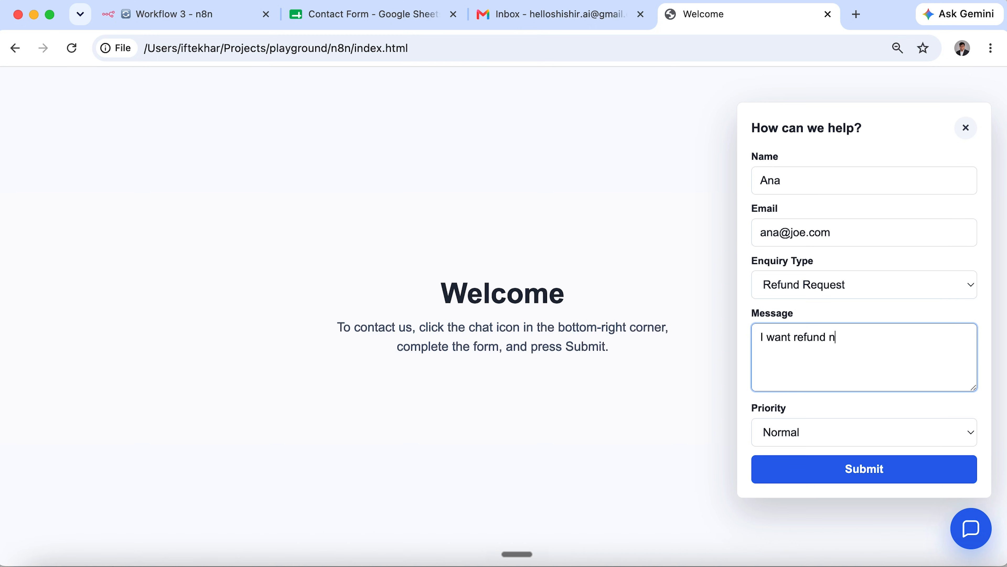
left_click(845, 443)
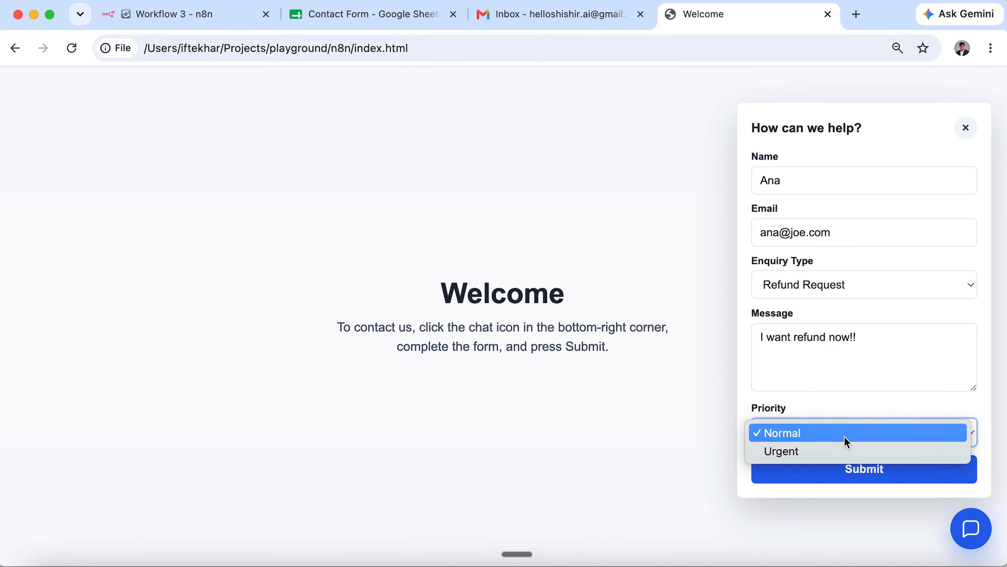
left_click(841, 452)
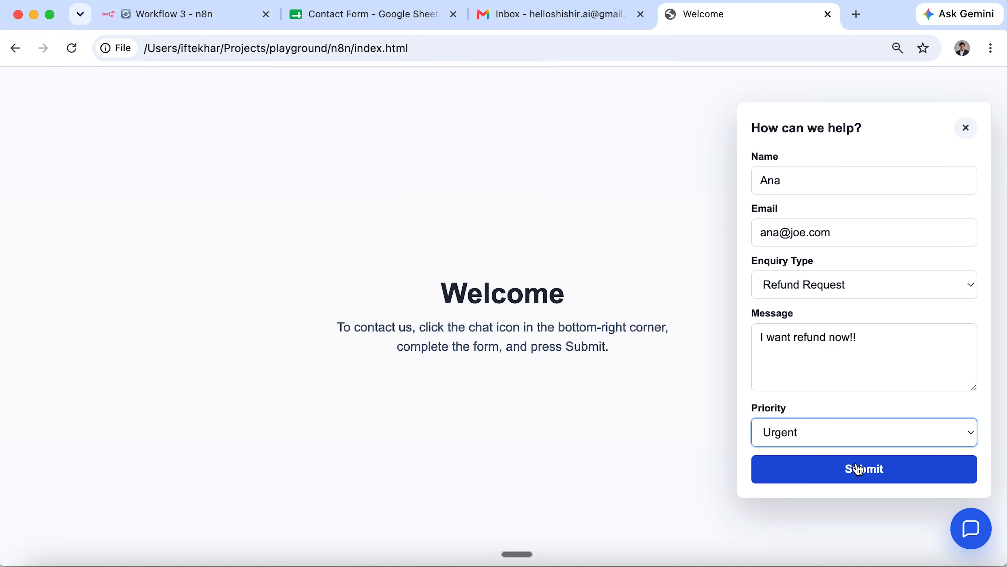
left_click(864, 474)
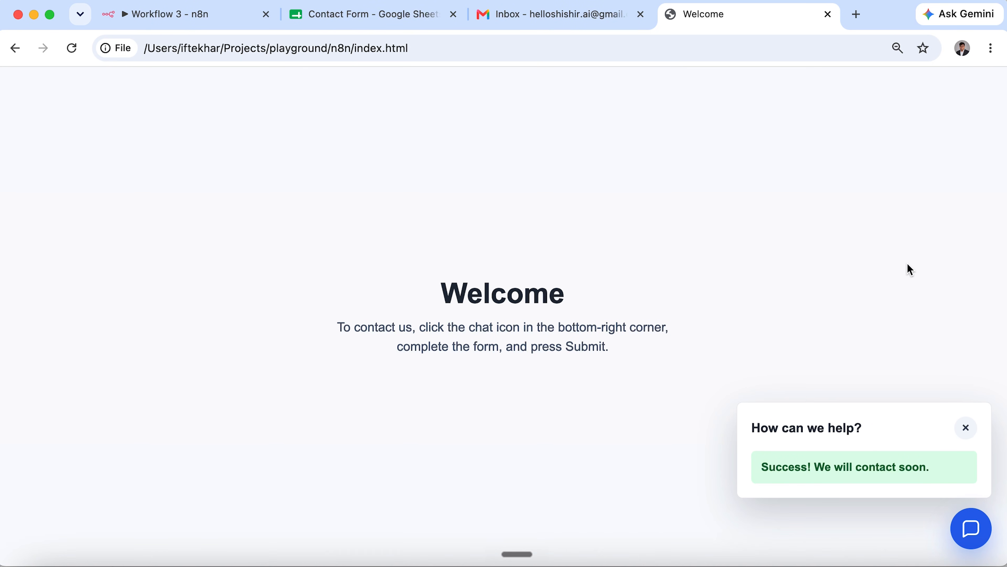
left_click(202, 15)
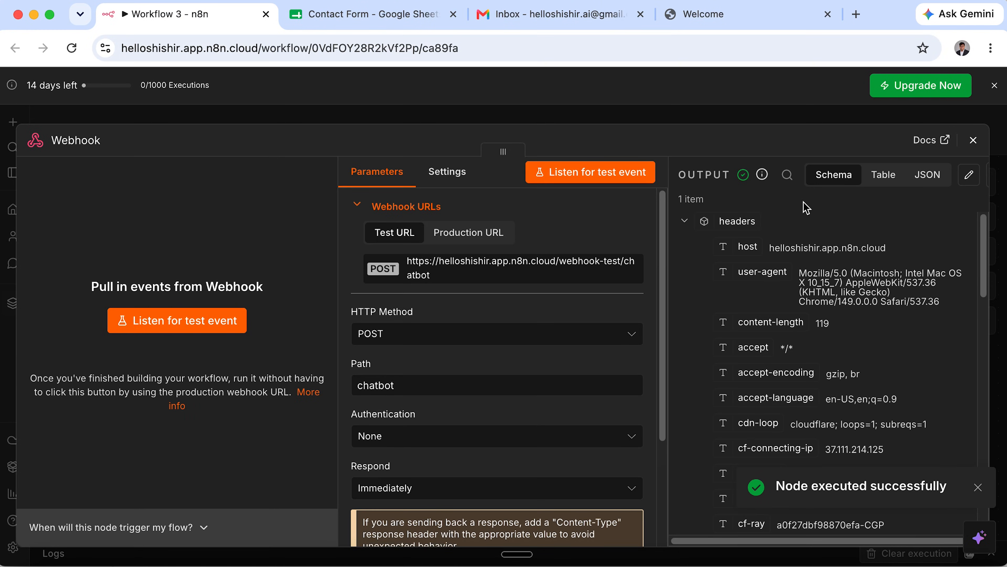
Pin the Webhook's received Refund Request submission as test output and review its body fields.
scroll(840, 223, "down", 5)
scroll(839, 222, "up", 5)
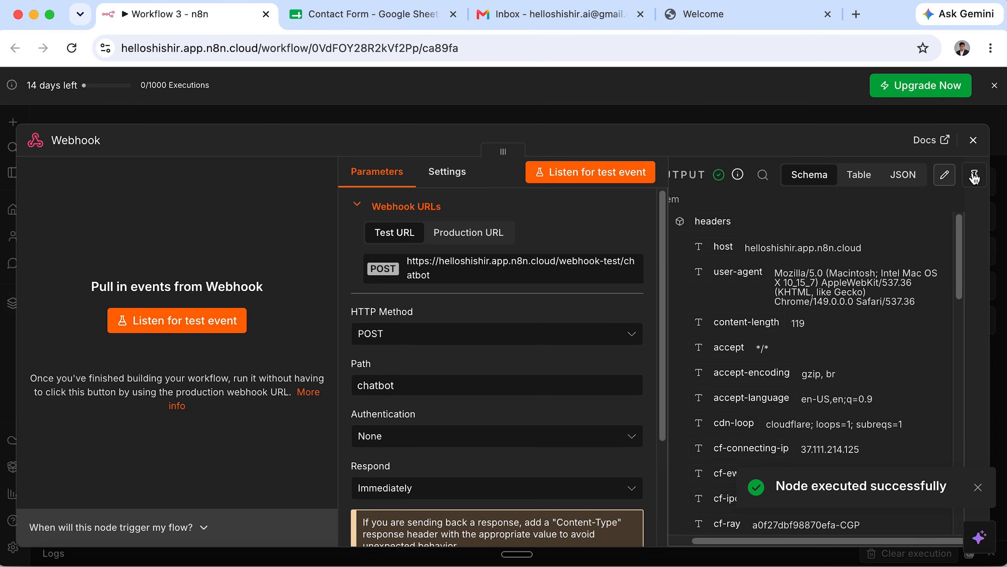
left_click(978, 176)
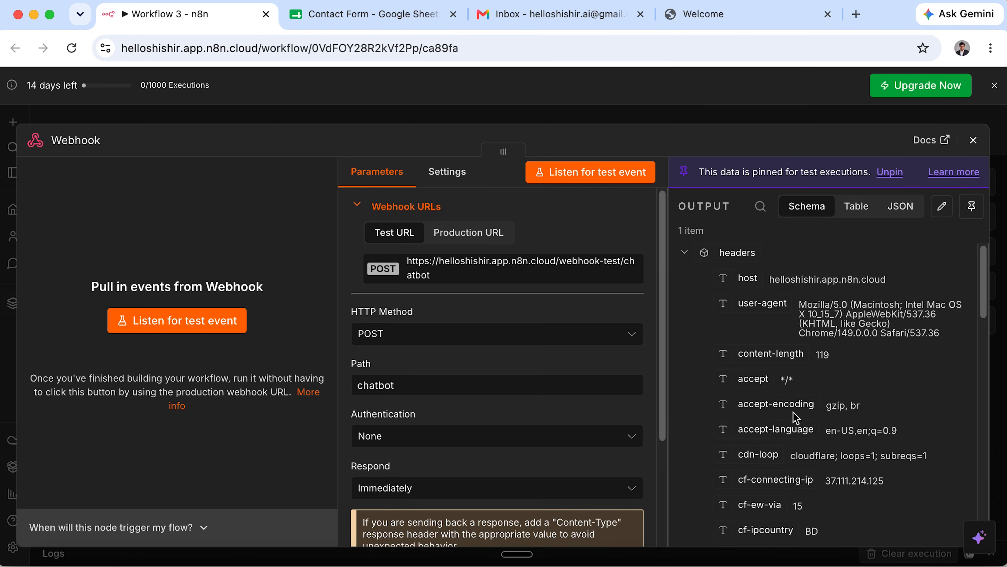
scroll(793, 412, "down", 10)
scroll(794, 413, "down", 5)
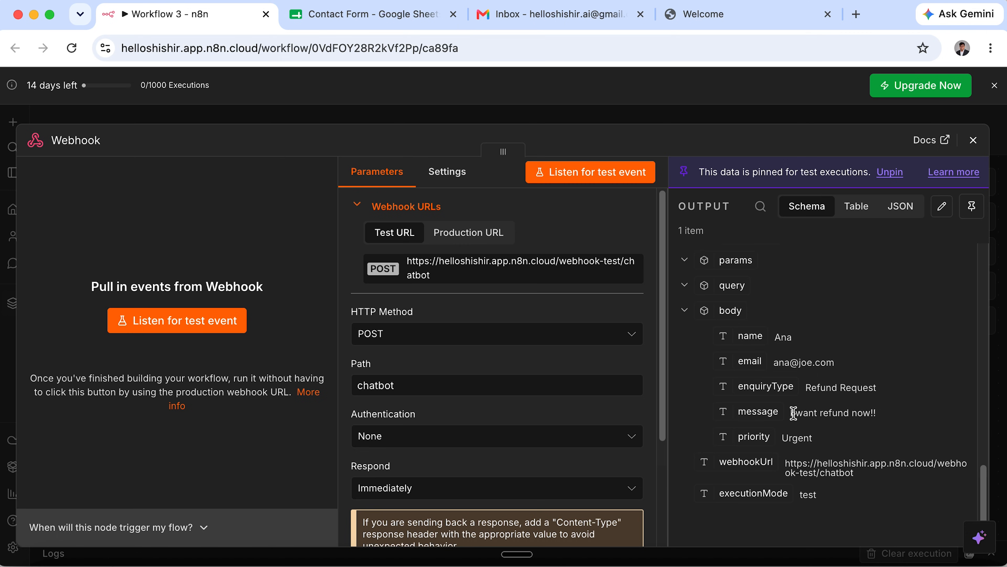
scroll(794, 412, "up", 15)
scroll(793, 412, "down", 8)
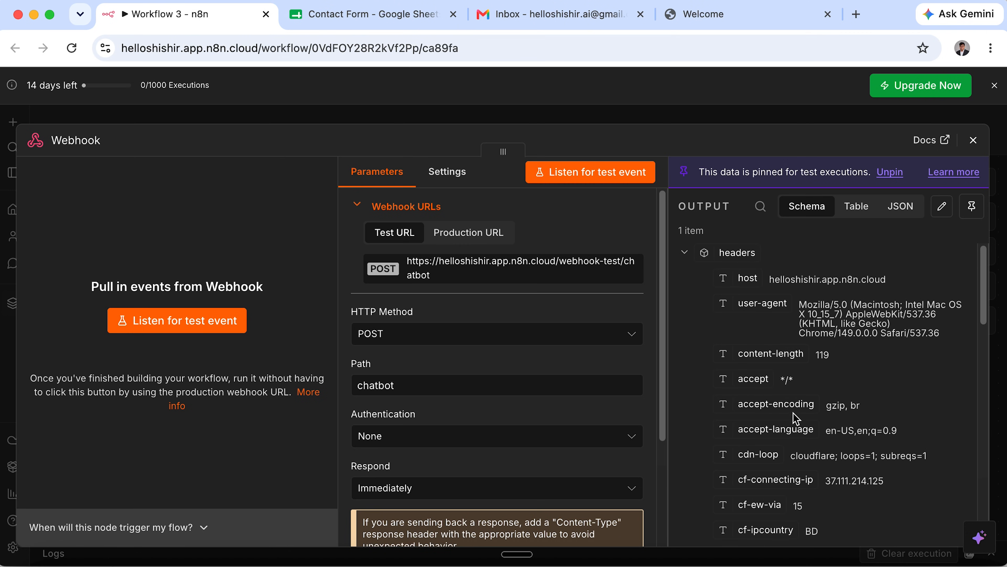
scroll(794, 413, "down", 5)
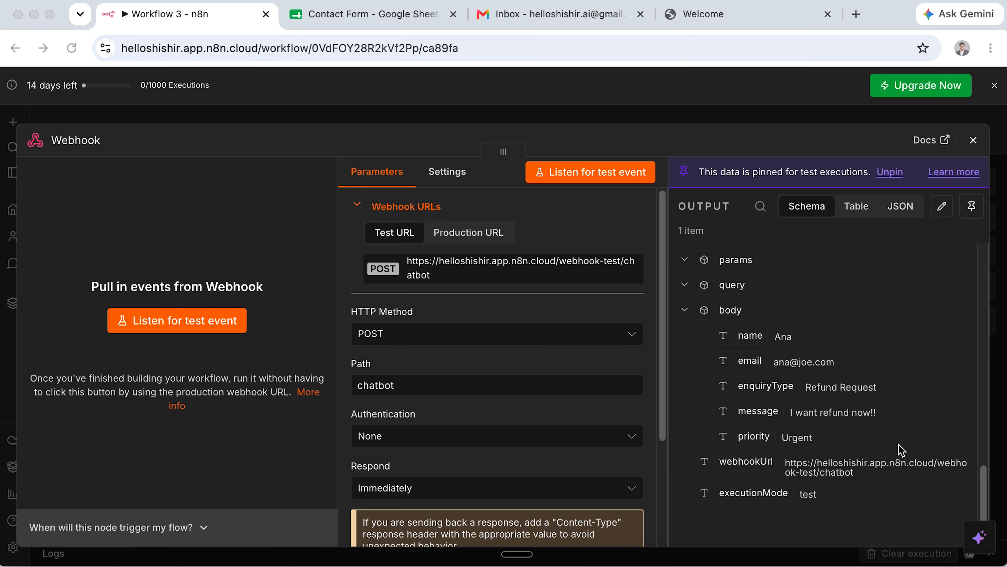
Connect the Webhook output to Append row in sheet and open that node's settings.
left_click(973, 139)
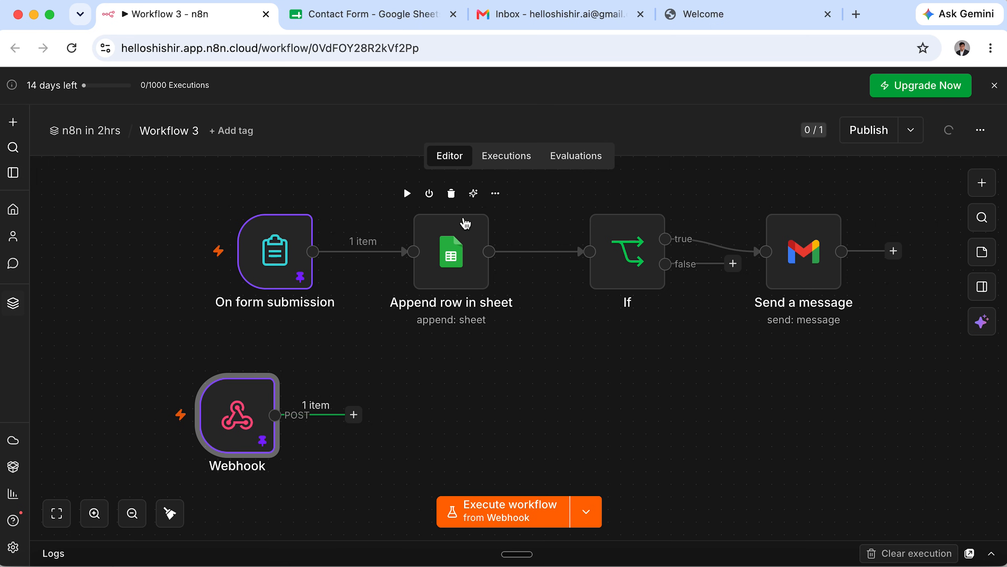
left_click_drag(353, 414, 413, 270)
mouse_move(441, 257)
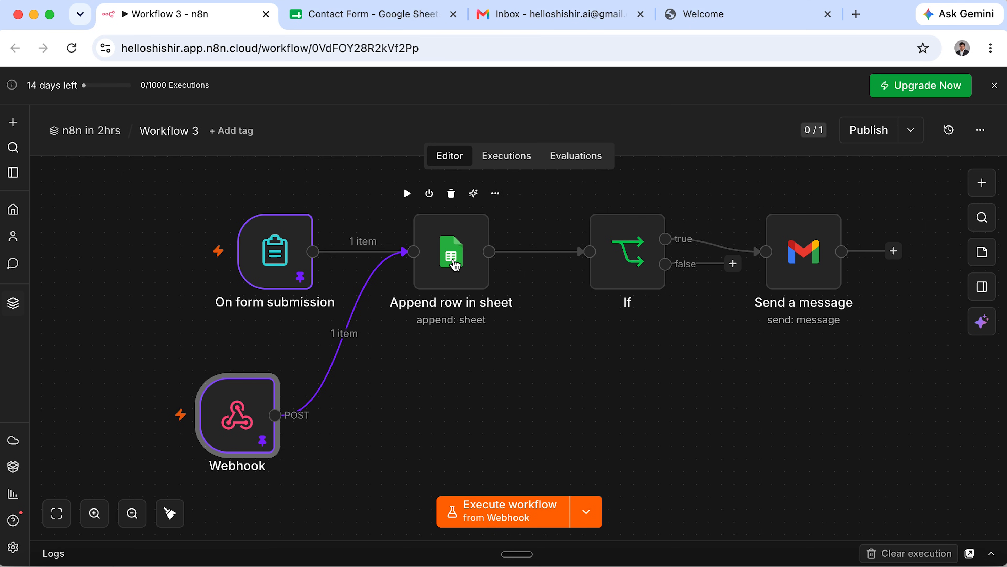
double_click(455, 265)
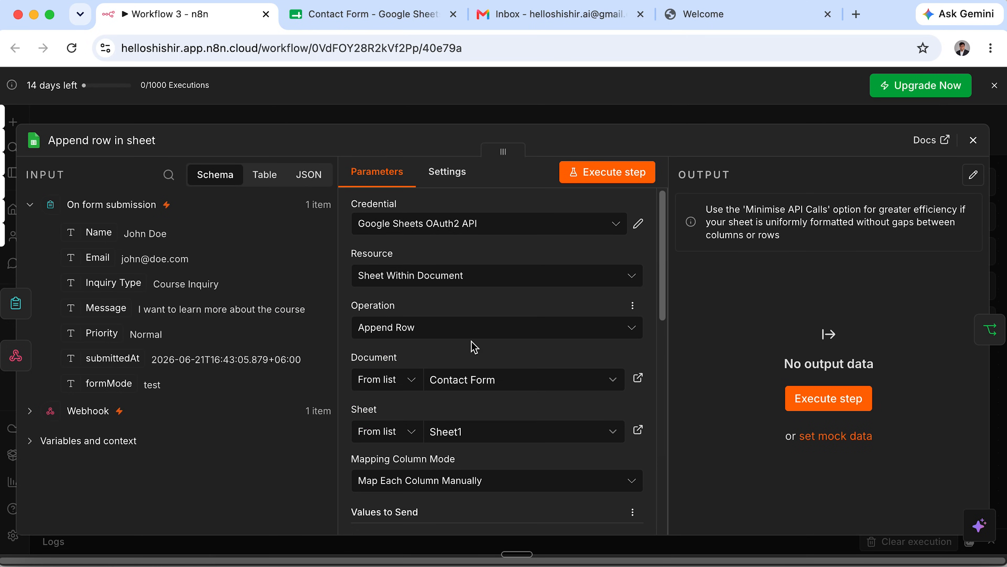
Expand the Webhook data in the INPUT panel and select the Name column's mapping expression.
scroll(474, 346, "down", 3)
scroll(474, 347, "down", 4)
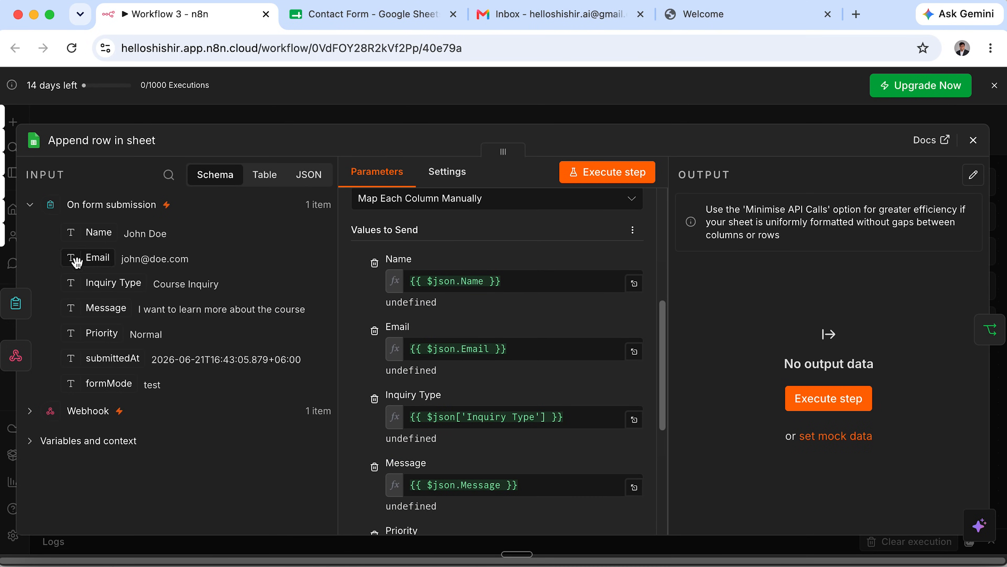
left_click(29, 411)
scroll(117, 466, "down", 5)
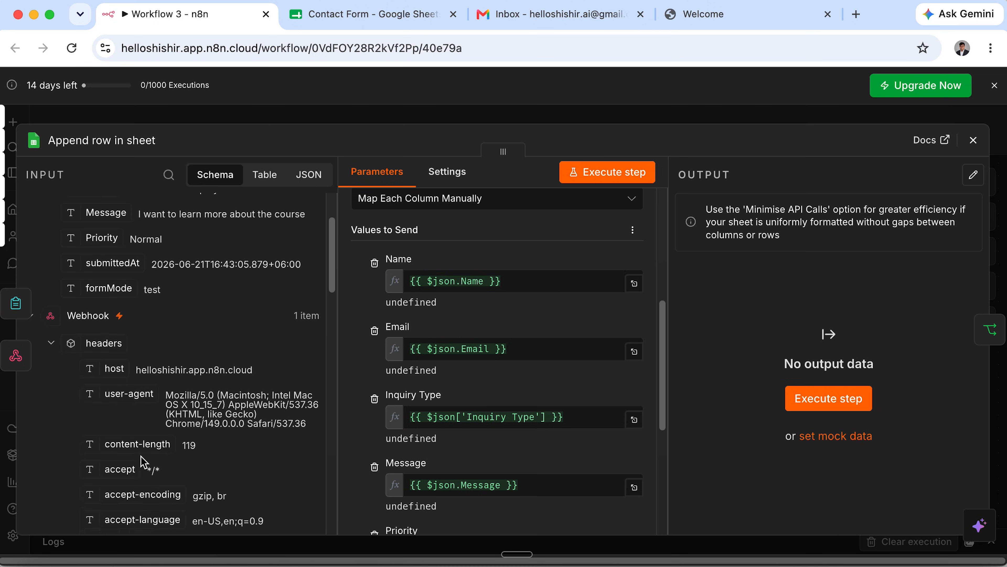
scroll(102, 224, "up", 5)
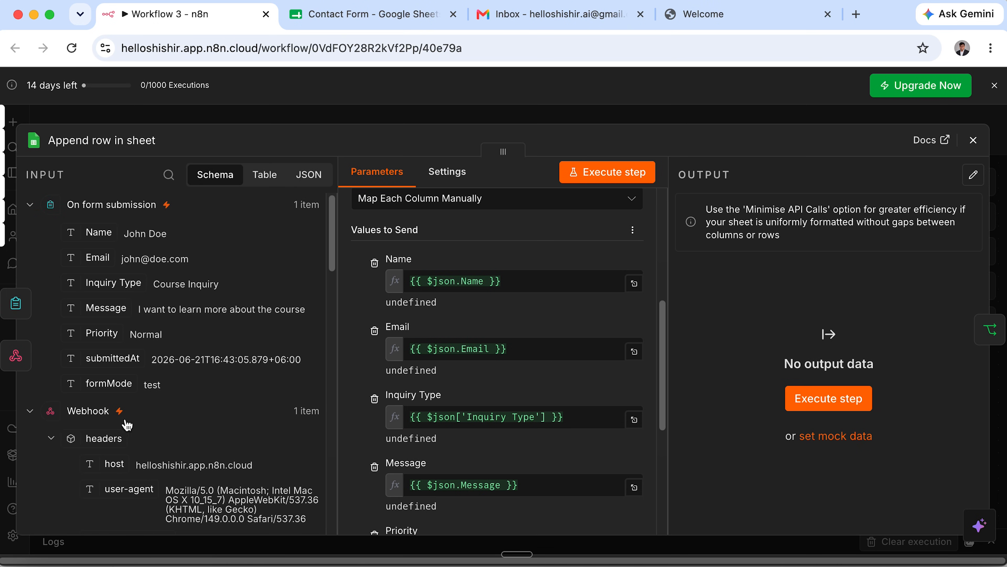
scroll(148, 462, "down", 10)
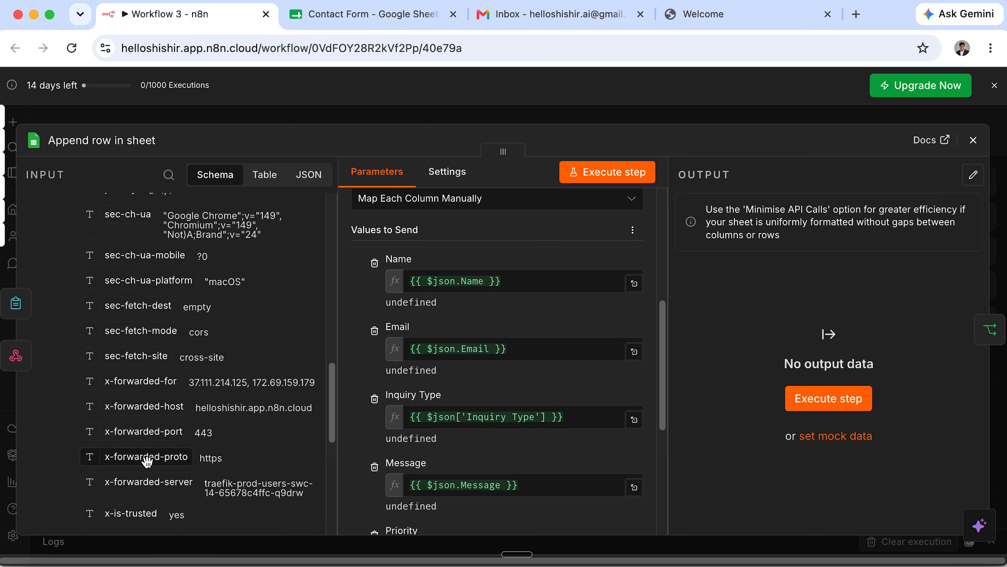
scroll(147, 462, "down", 8)
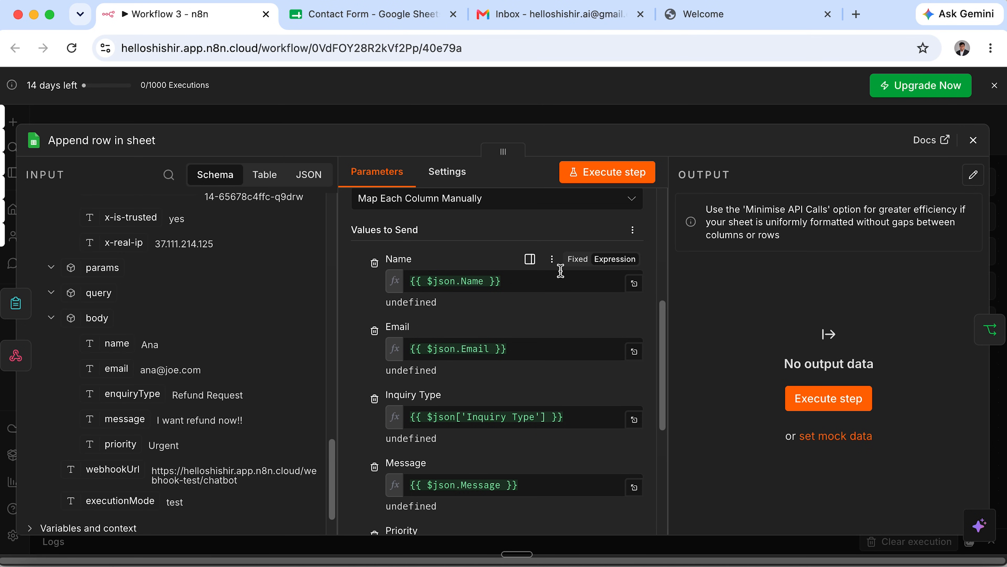
left_click_drag(520, 281, 387, 284)
scroll(238, 274, "up", 15)
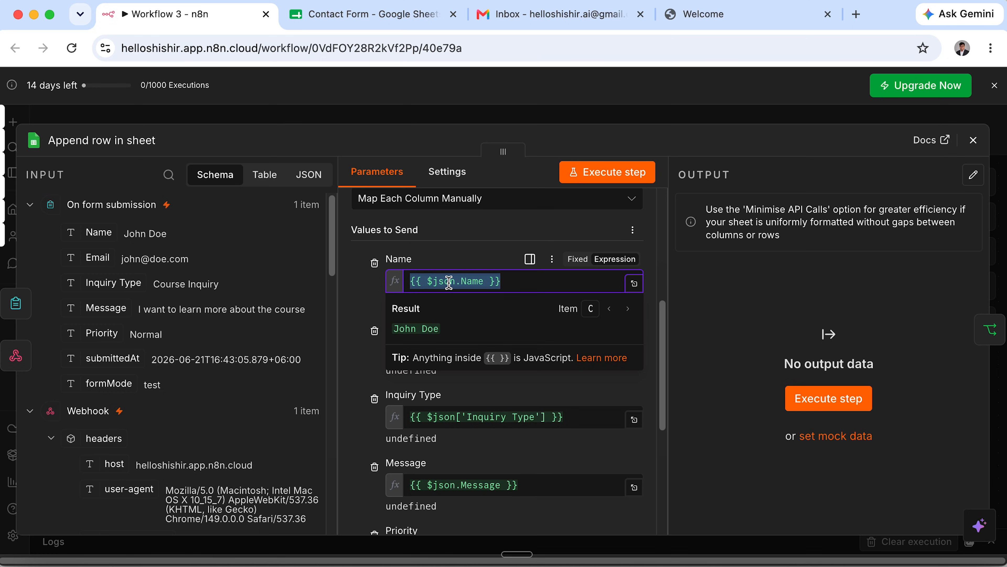
key("BackSpace")
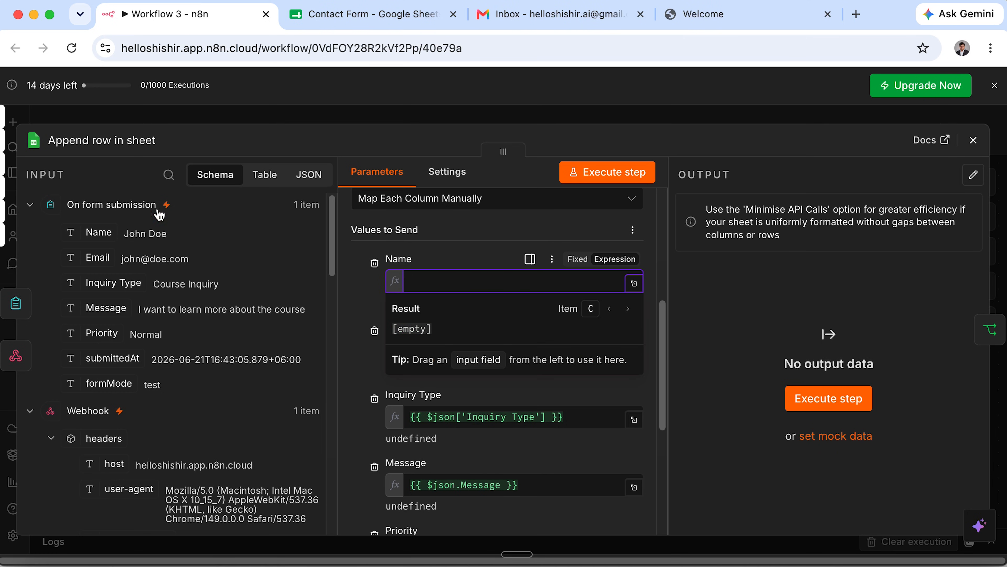
left_click_drag(97, 232, 448, 280)
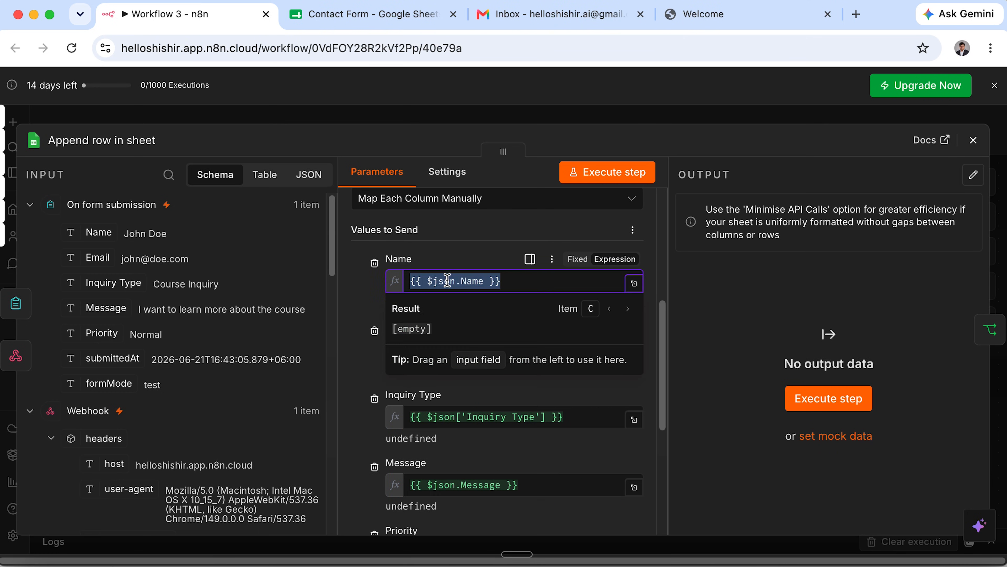
double_click(447, 281)
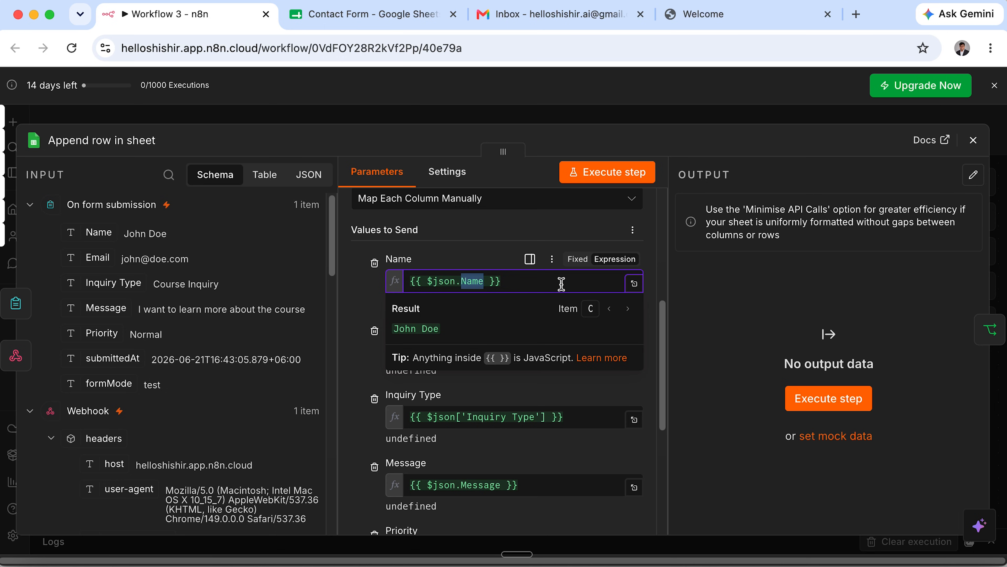
left_click_drag(558, 283, 405, 281)
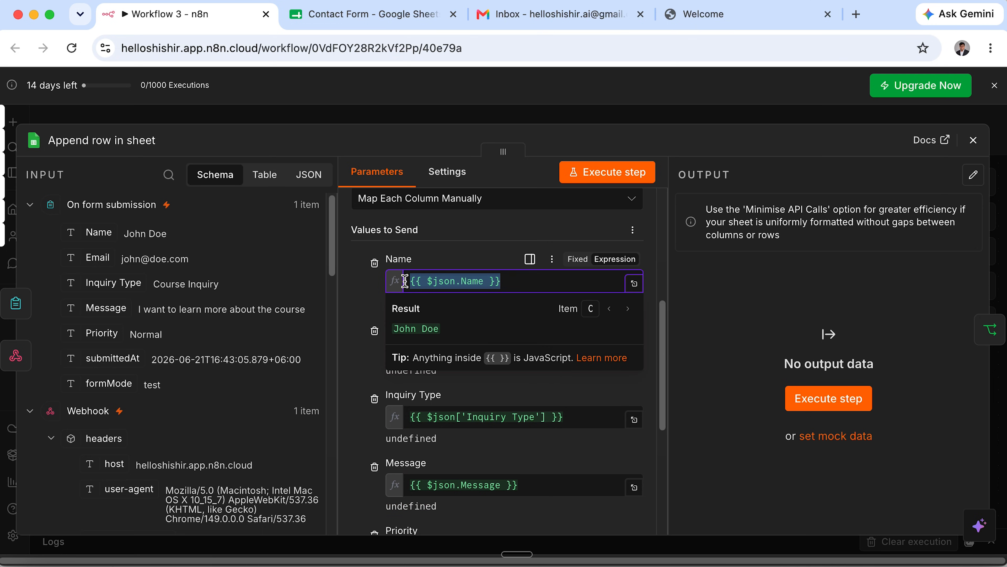
double_click(471, 281)
left_click_drag(562, 283, 411, 282)
key("BackSpace")
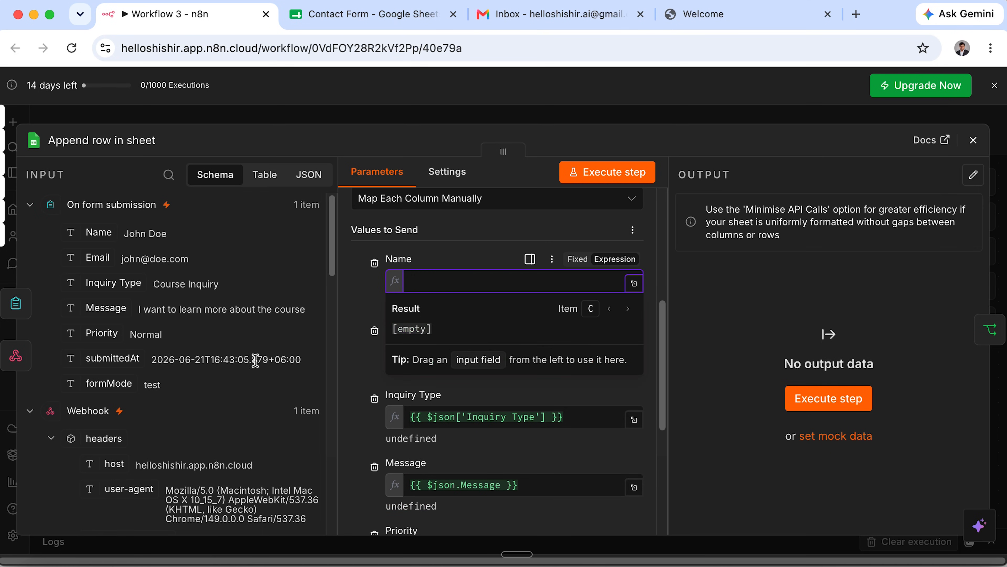
scroll(222, 371, "down", 10)
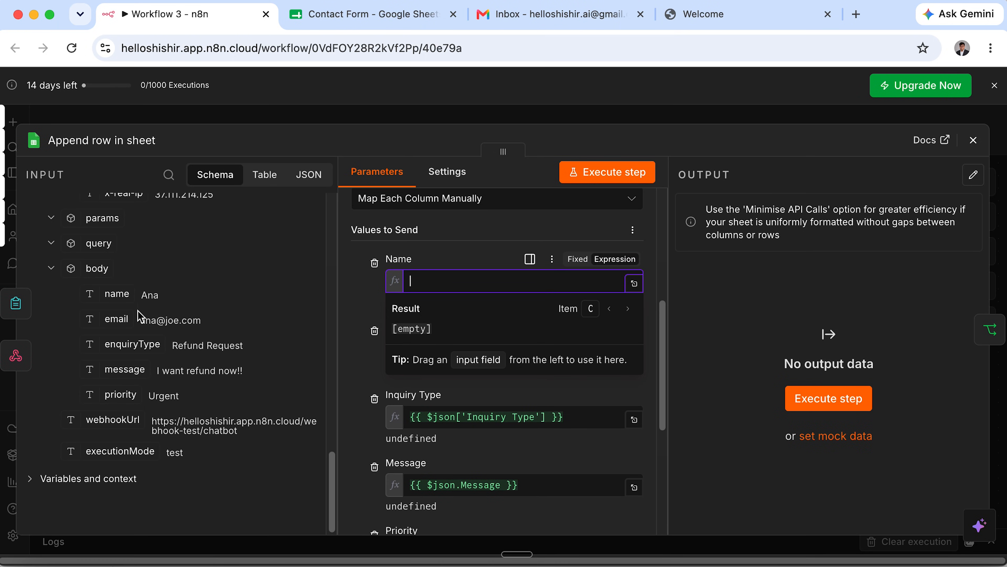
left_click_drag(92, 300, 448, 288)
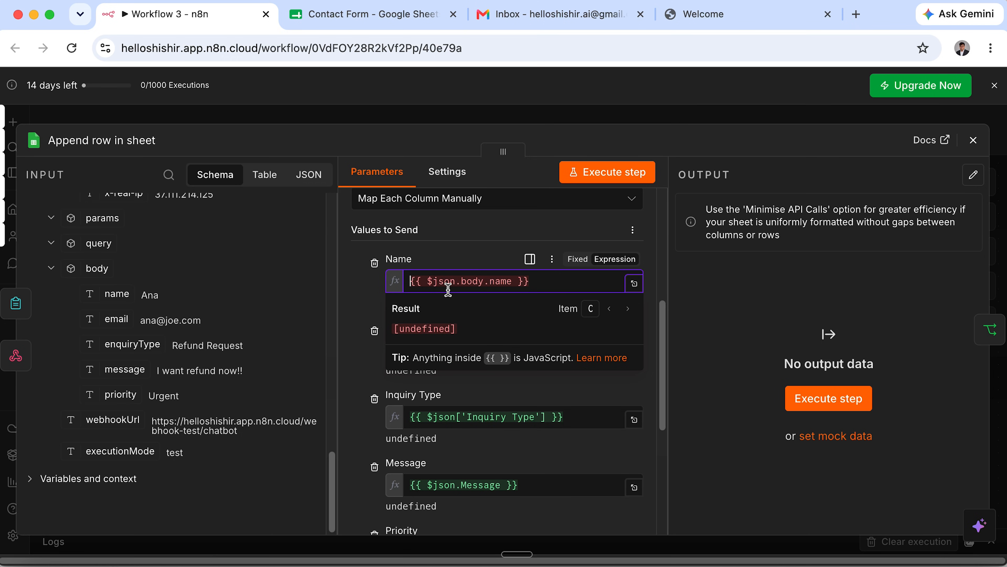
double_click(503, 282)
left_click_drag(553, 282, 396, 288)
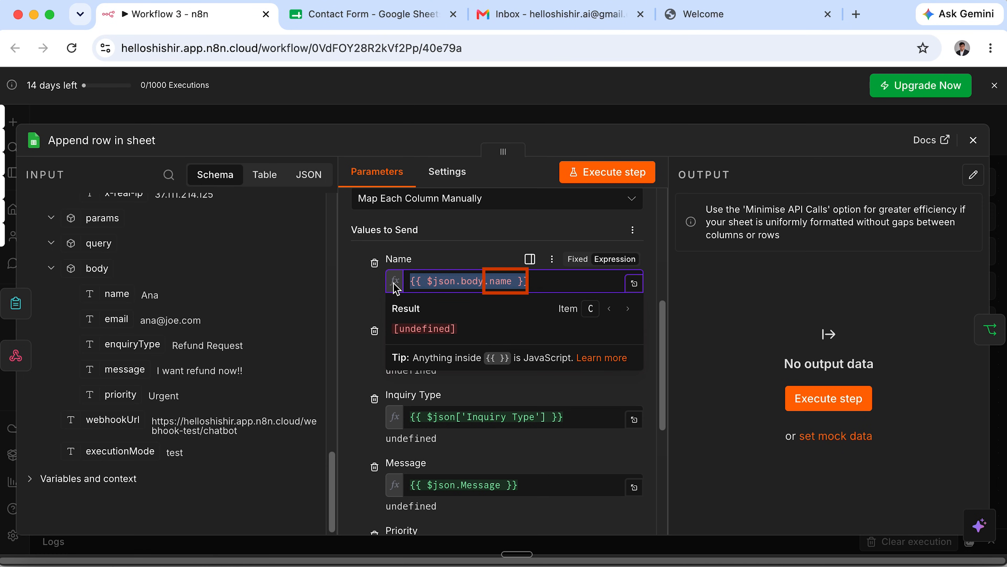
key("BackSpace")
scroll(206, 329, "up", 3)
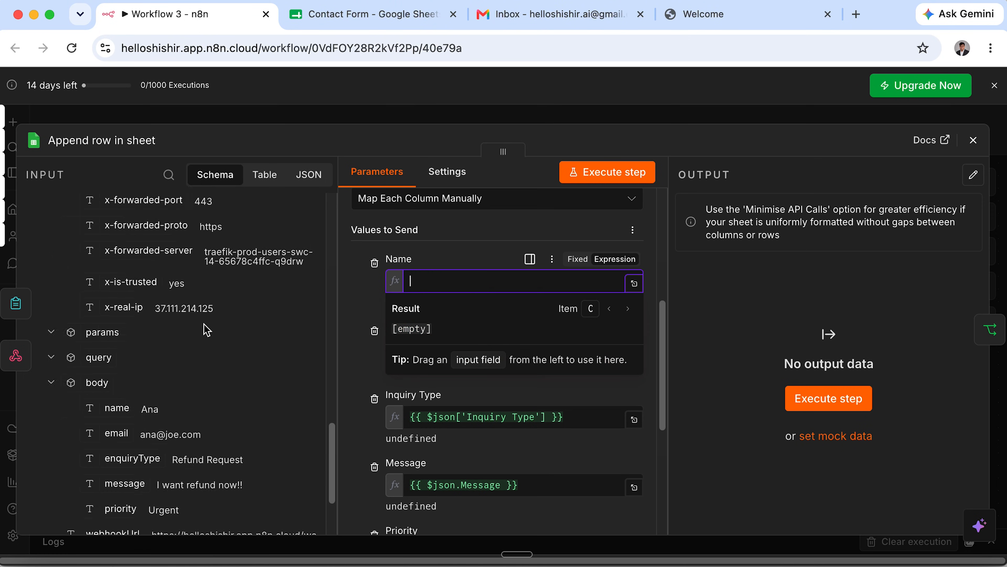
scroll(206, 330, "up", 5)
left_click_drag(97, 232, 444, 287)
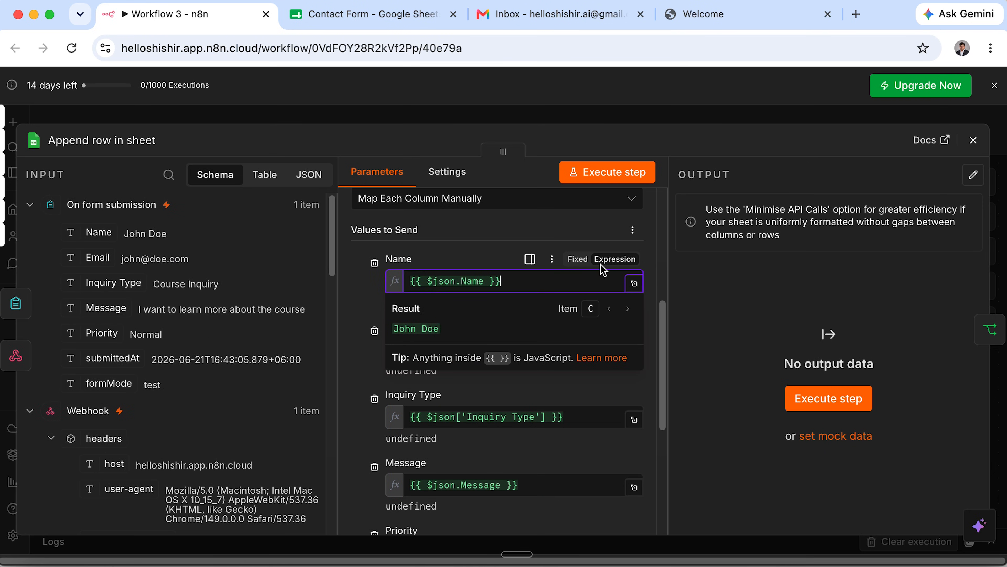
left_click(883, 170)
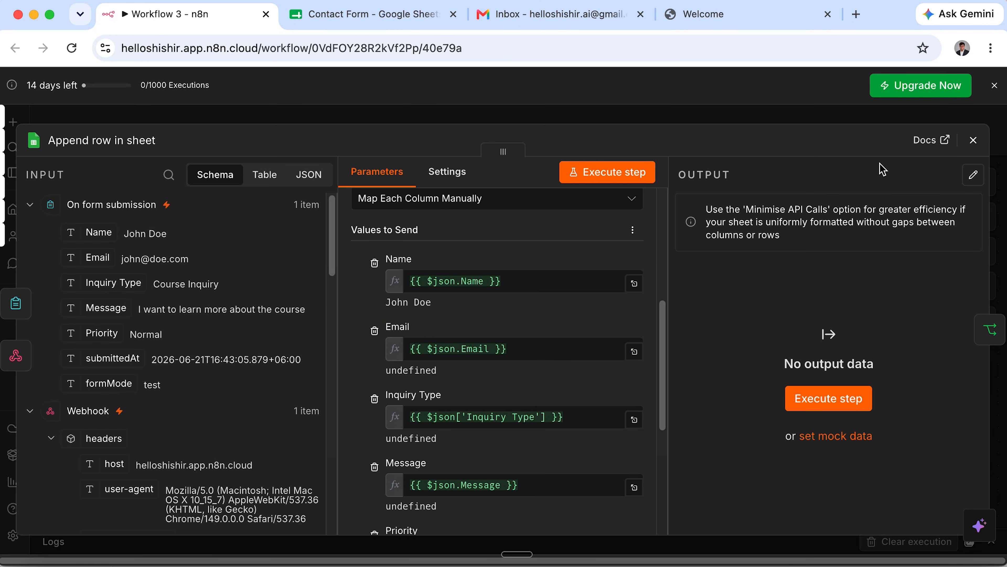
Move the form trigger left with the Webhook below it, and delete both links into Append row in sheet.
left_click(973, 140)
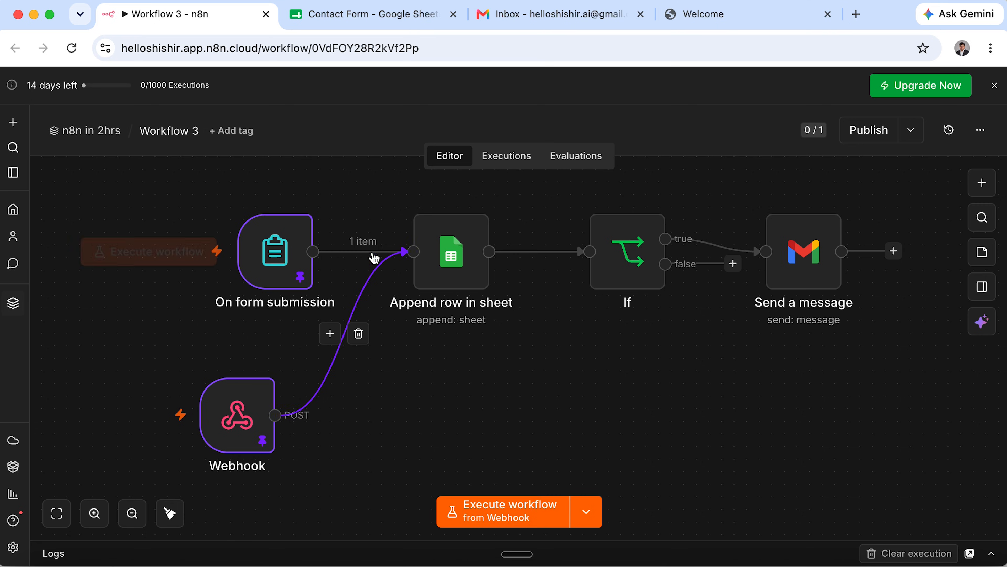
left_click_drag(287, 250, 212, 238)
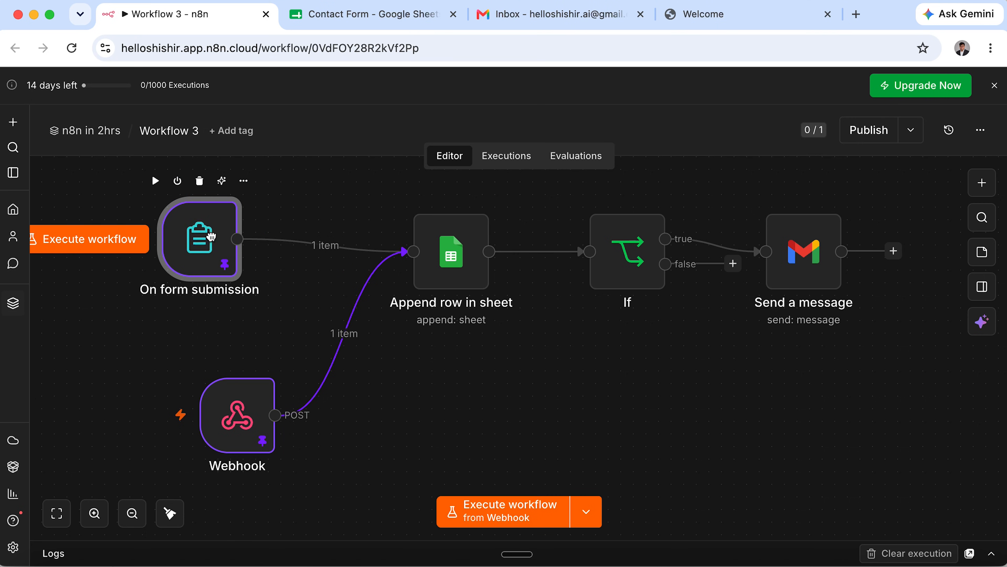
left_click_drag(234, 430, 196, 431)
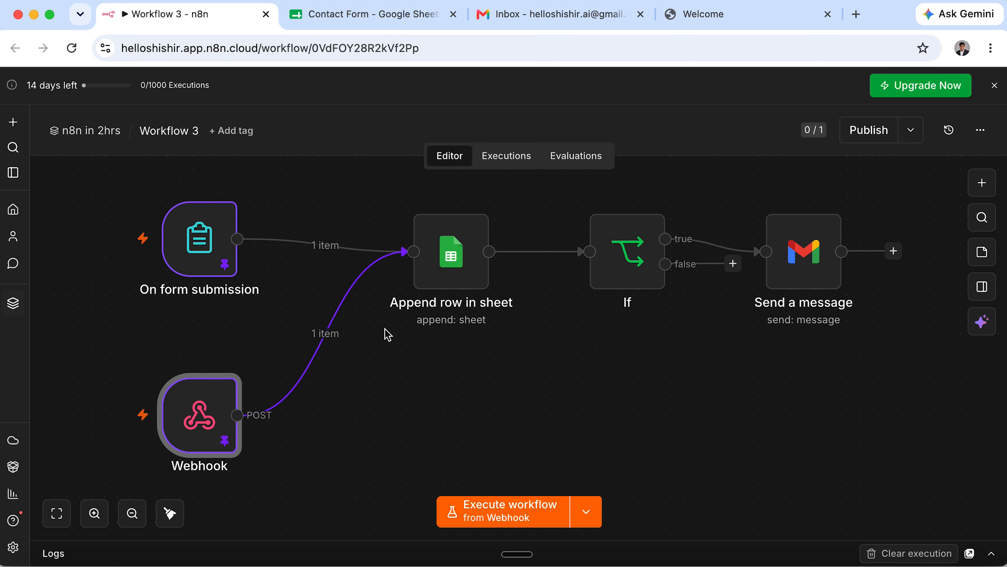
left_click(337, 335)
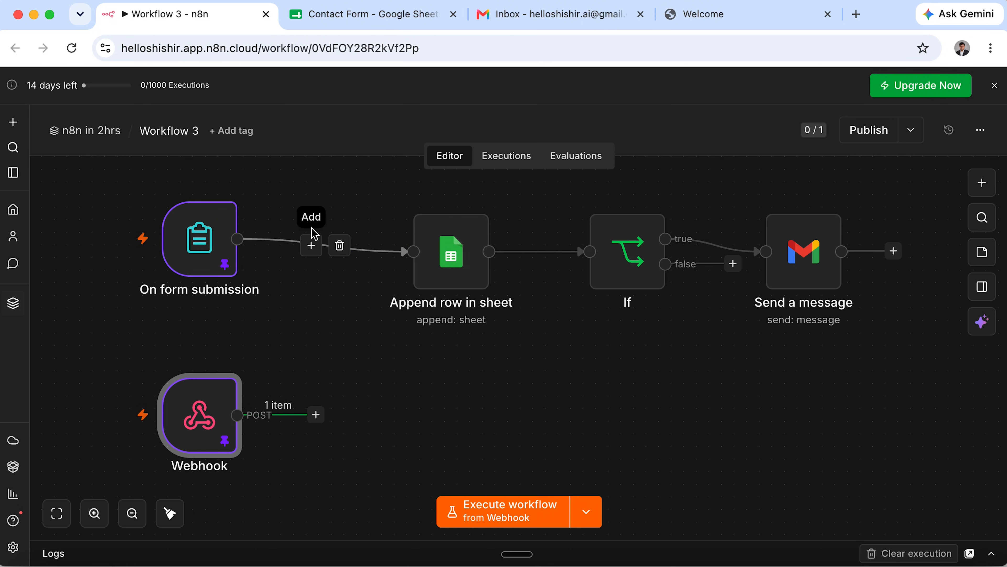
left_click(338, 246)
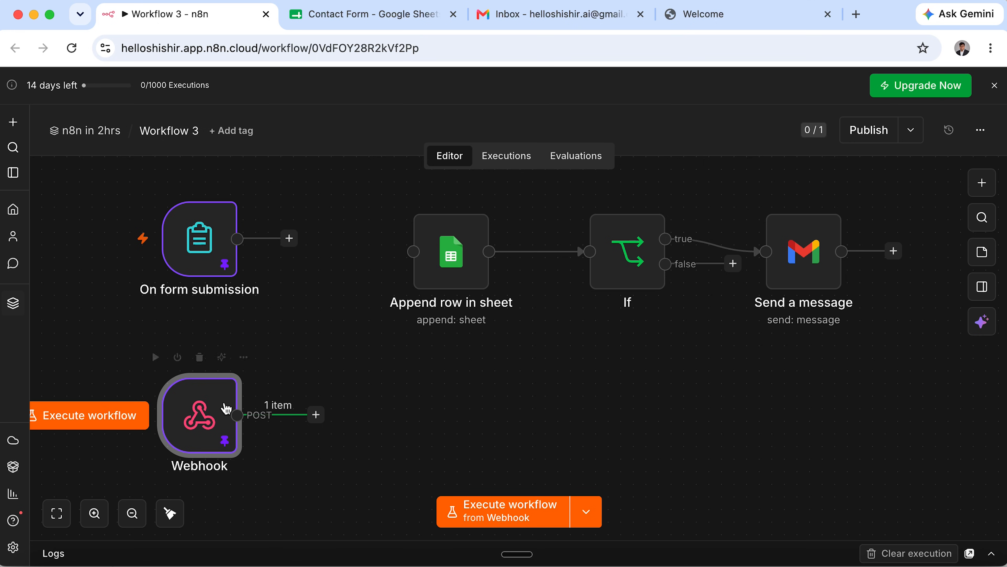
left_click_drag(211, 262, 185, 261)
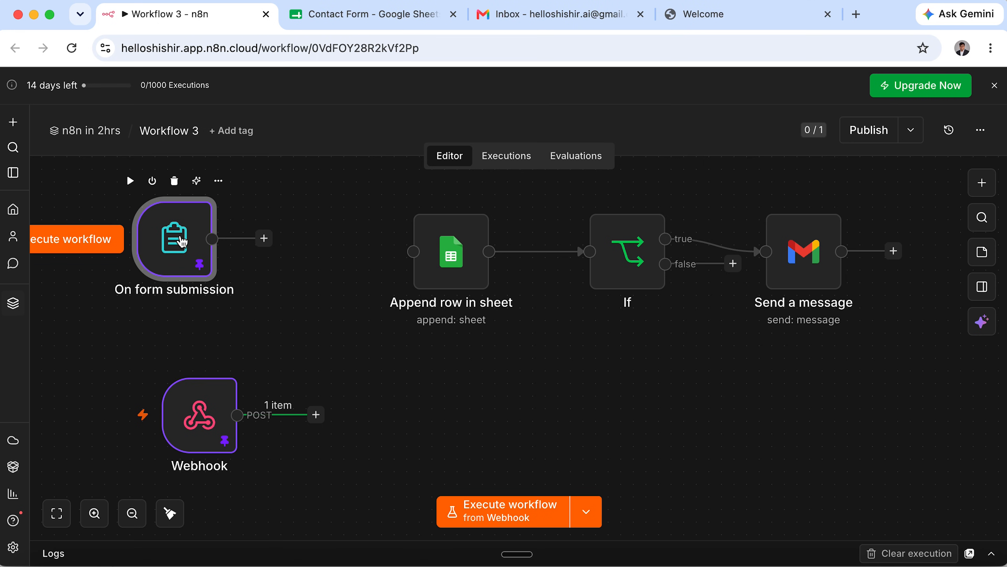
Add an Edit Fields (Set) node after the form trigger setting Name, Email, Inquiry Type, Message and Priority.
left_click(264, 238)
type("edit")
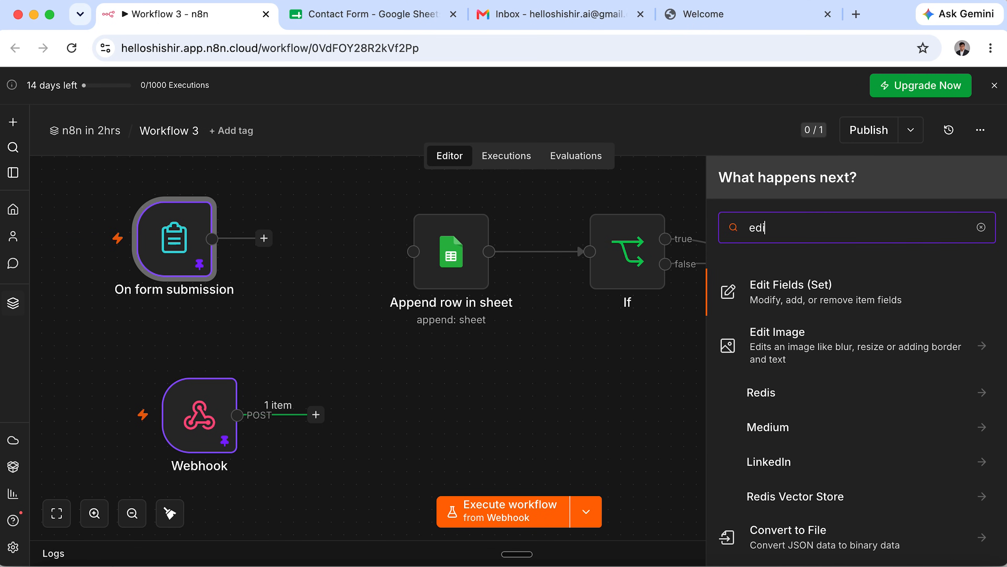
left_click(812, 296)
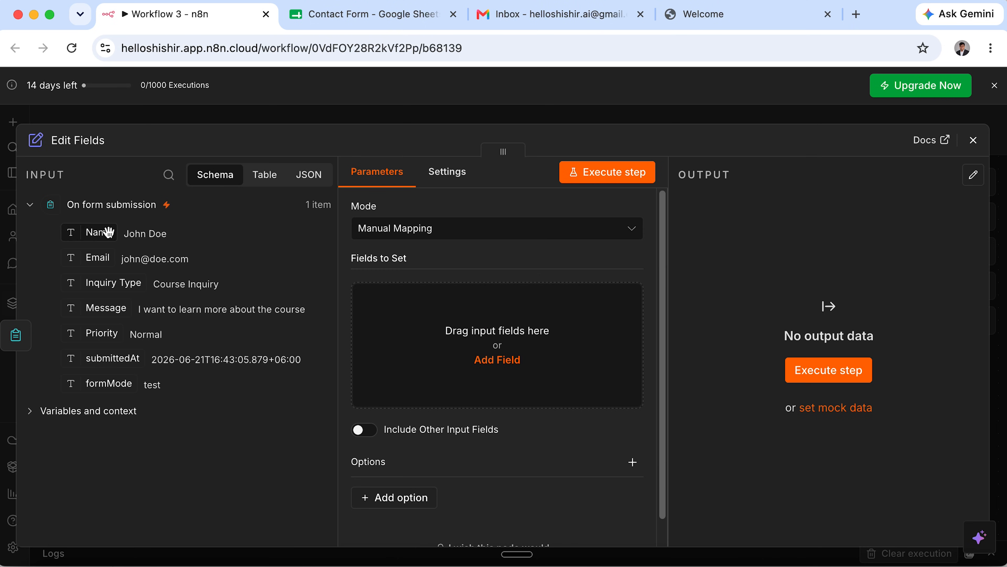
left_click_drag(101, 237, 413, 328)
left_click_drag(97, 258, 454, 412)
left_click_drag(97, 283, 445, 518)
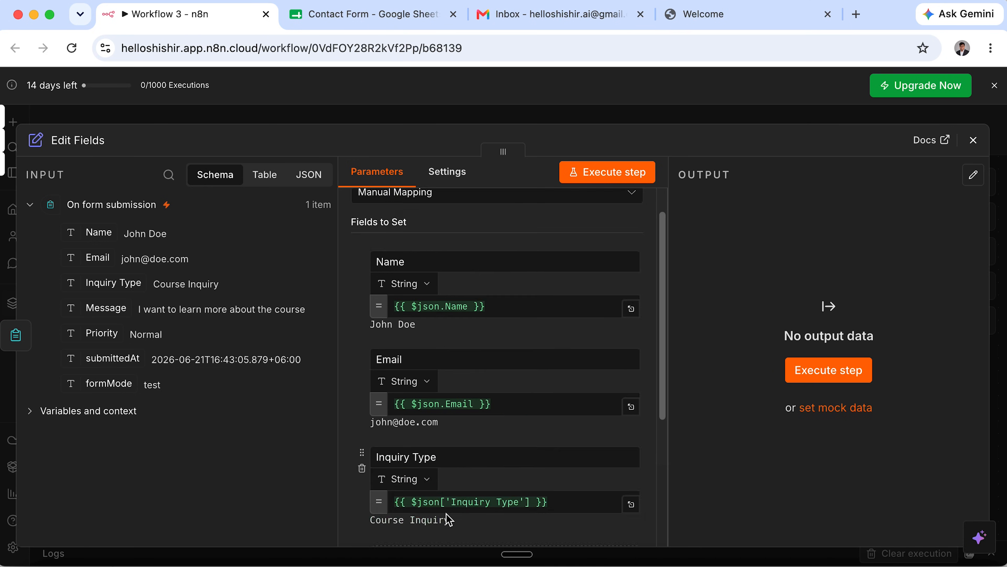
scroll(504, 397, "down", 5)
left_click_drag(104, 308, 423, 367)
left_click_drag(96, 331, 393, 444)
scroll(465, 405, "up", 10)
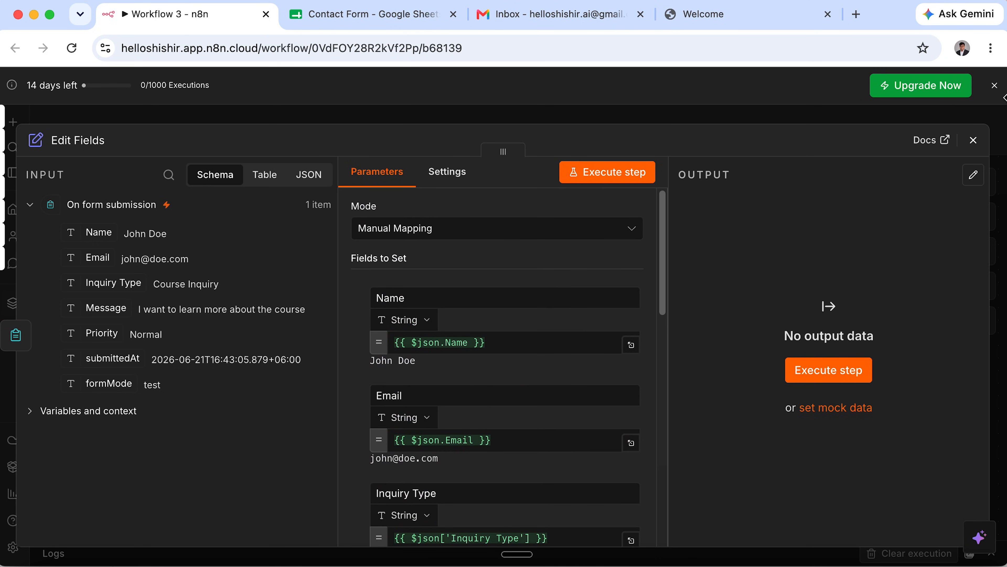
Position Edit Fields between the form trigger and Append row in sheet and connect them.
left_click(973, 140)
left_click_drag(347, 234, 322, 196)
left_click_drag(402, 204, 399, 249)
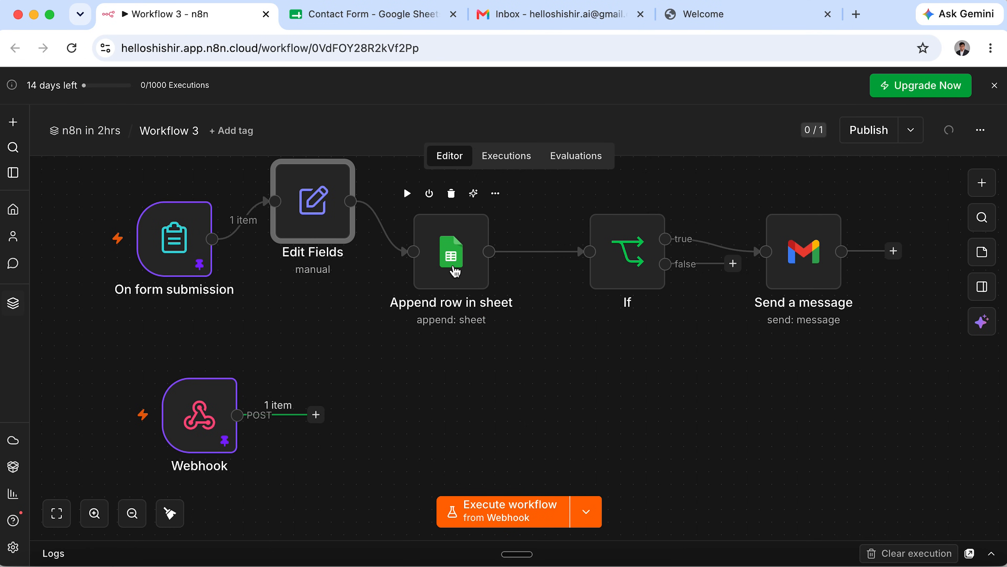
Run the nodes before Append row in sheet to load its input data.
scroll(470, 295, "up", 1)
double_click(462, 305)
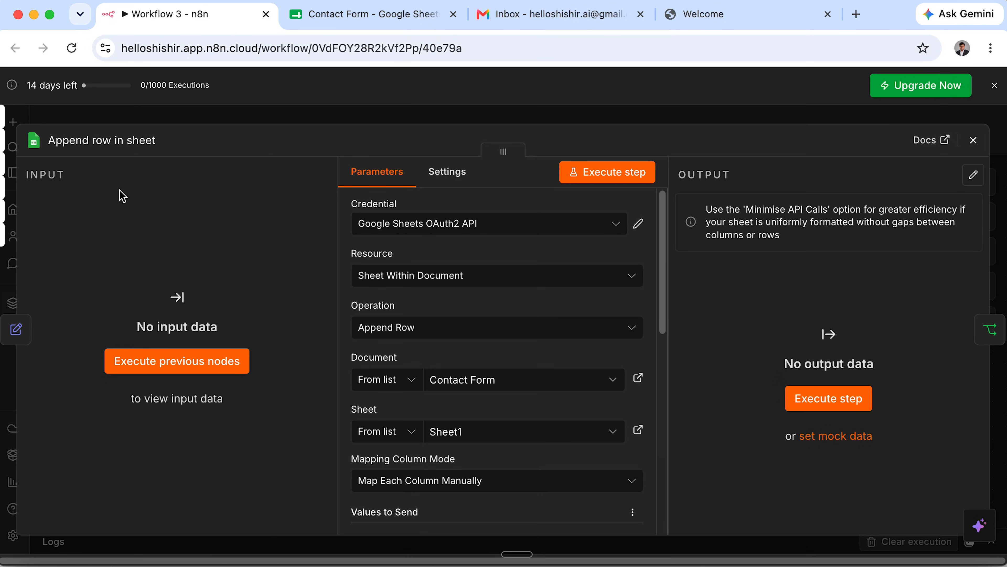
left_click(187, 358)
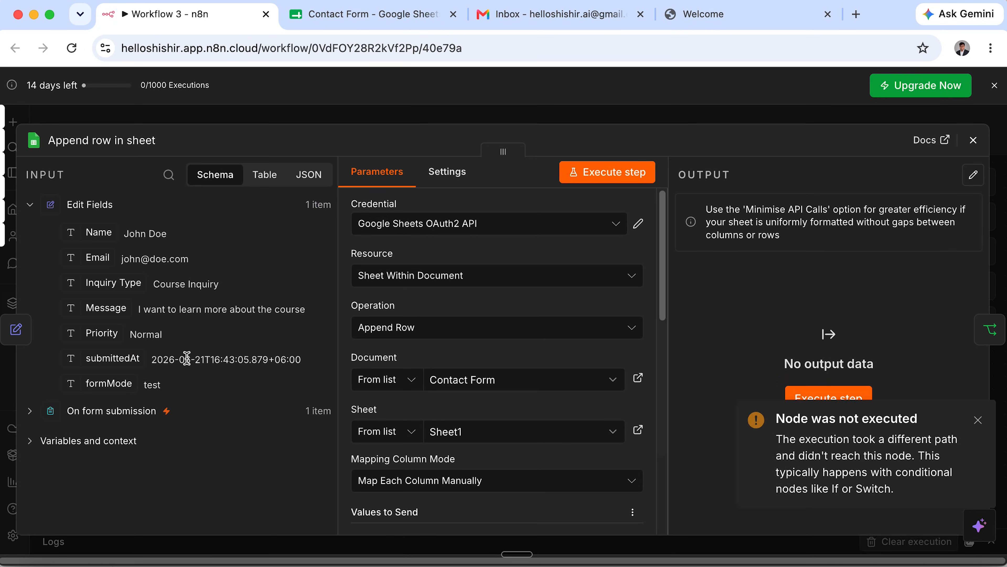
Remap the Name column to the incoming Name field as {{ $json.Name }}.
scroll(423, 382, "down", 6)
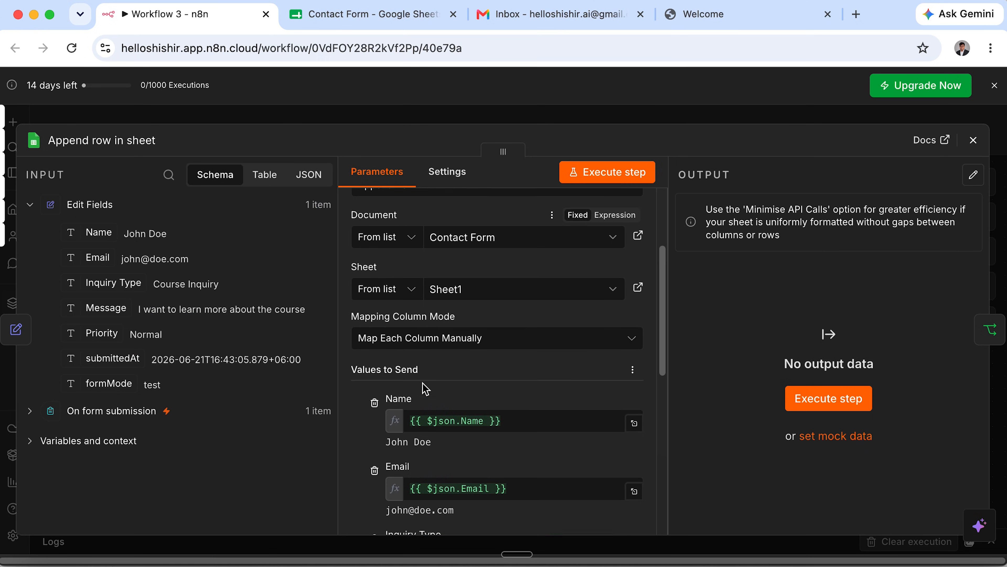
left_click_drag(513, 286, 383, 286)
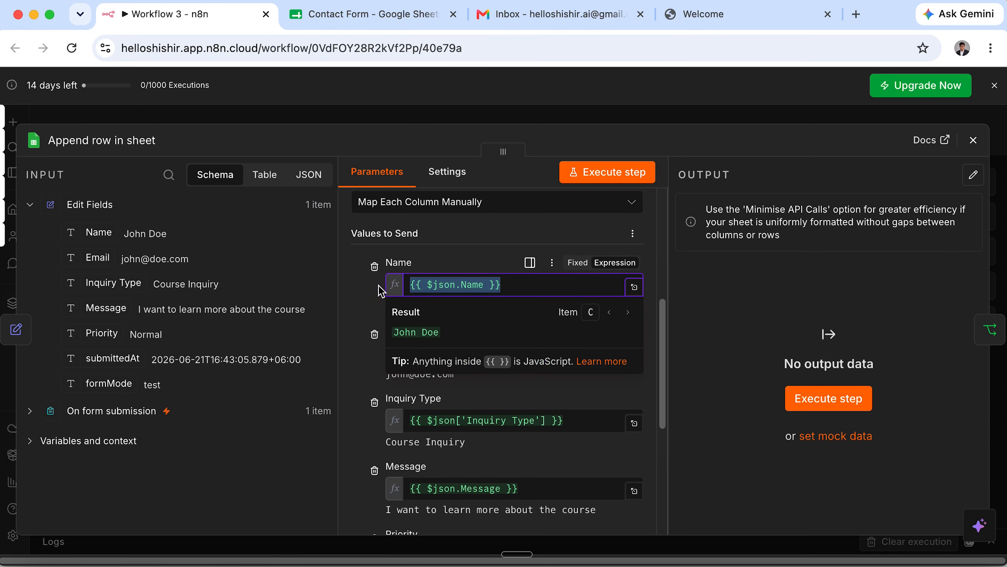
key("BackSpace")
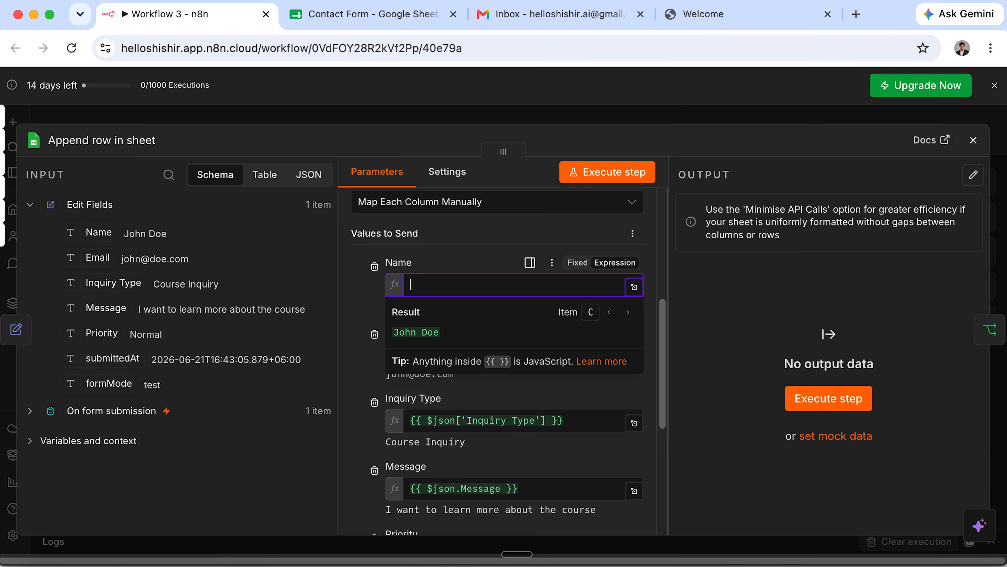
left_click_drag(97, 233, 422, 284)
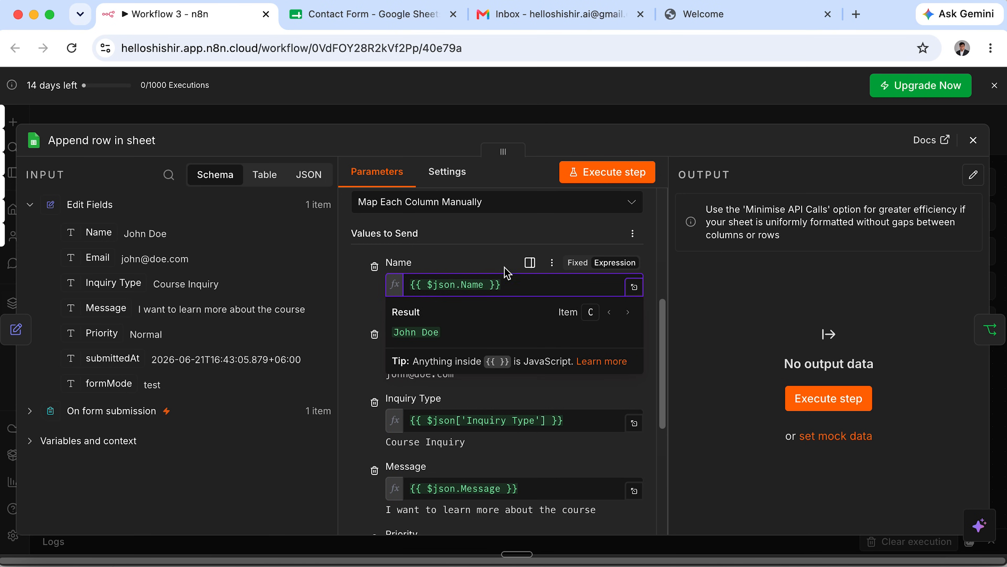
left_click(479, 260)
scroll(479, 260, "down", 3)
left_click(973, 140)
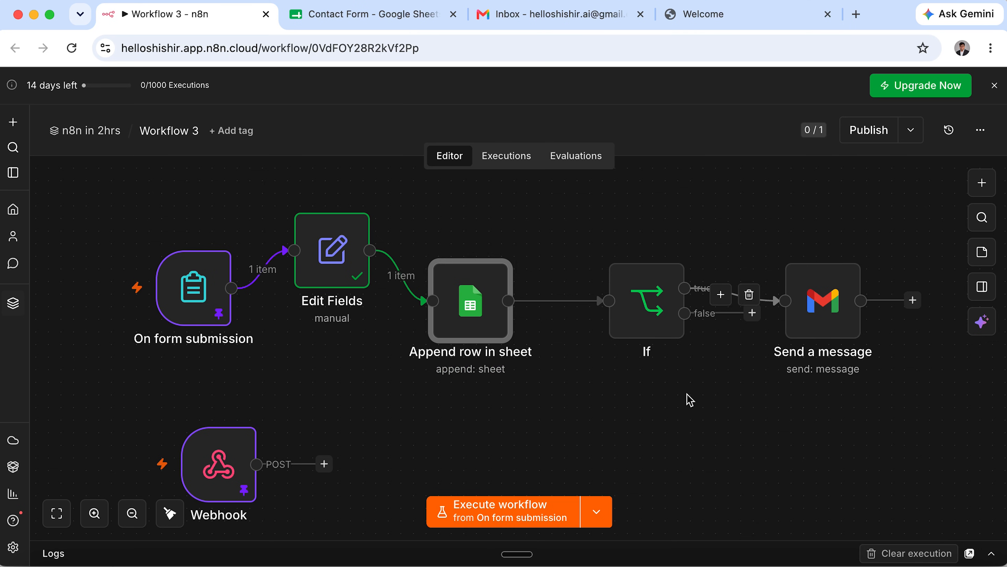
Add an Edit Fields node after the Webhook setting body name, email, enquiryType, message and priority.
left_click_drag(238, 452, 213, 453)
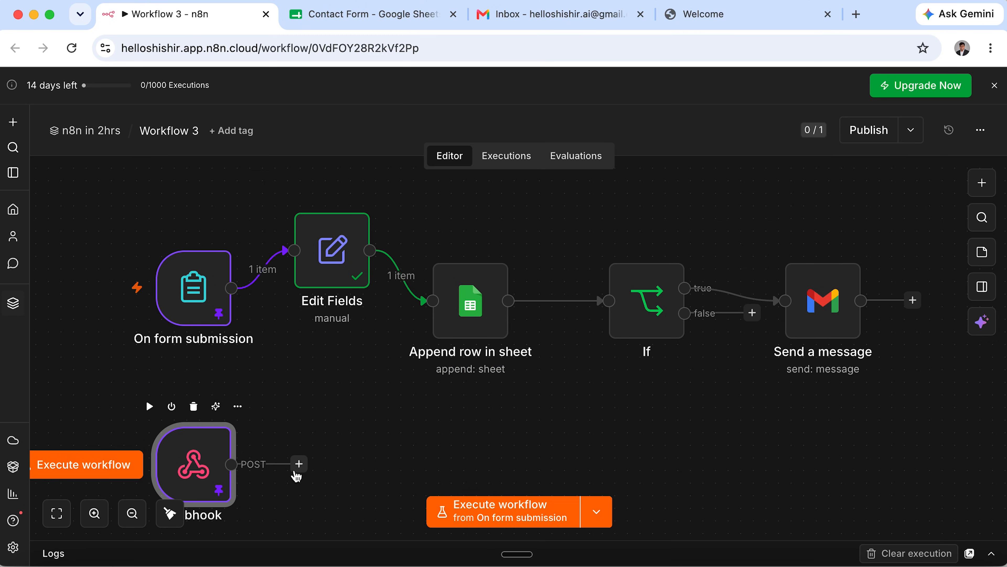
left_click(298, 467)
type("ed")
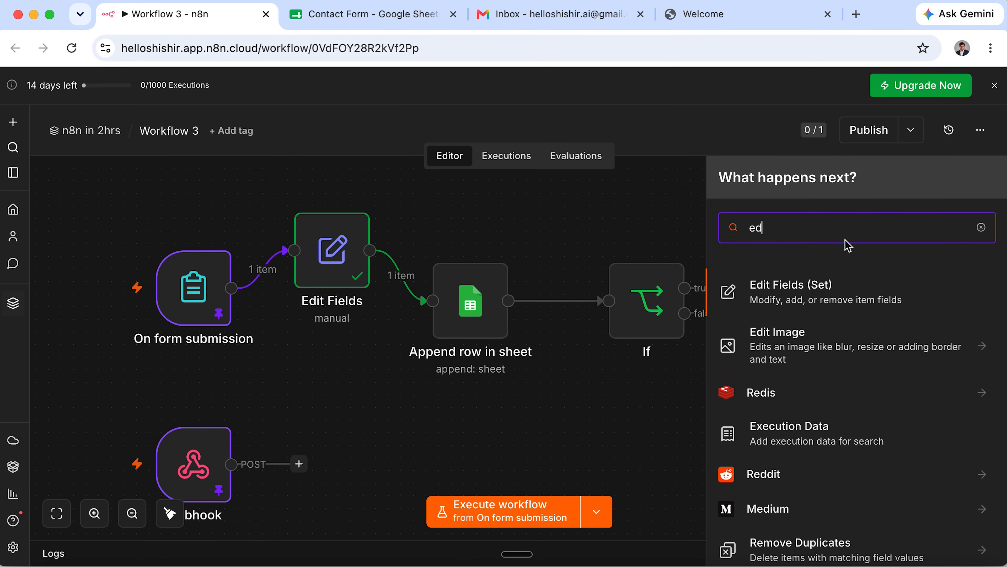
left_click(767, 294)
scroll(132, 337, "down", 1)
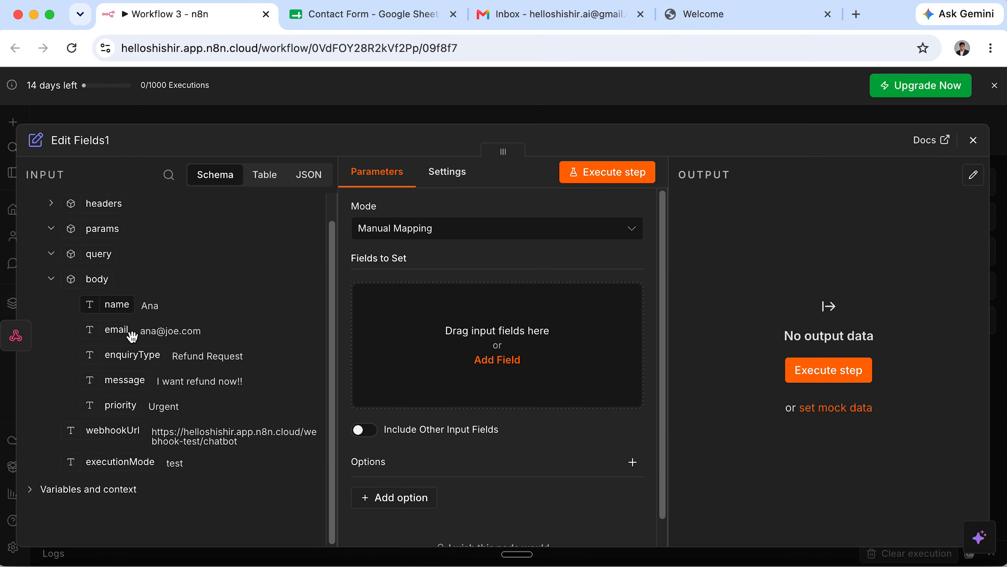
left_click_drag(92, 304, 537, 325)
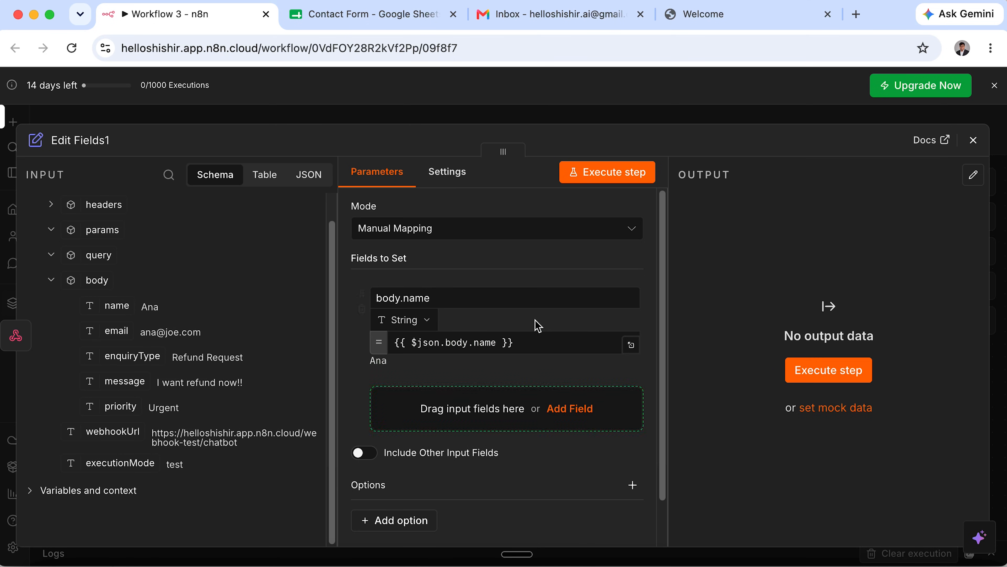
left_click_drag(114, 331, 432, 415)
left_click_drag(117, 359, 423, 508)
left_click_drag(109, 393, 408, 456)
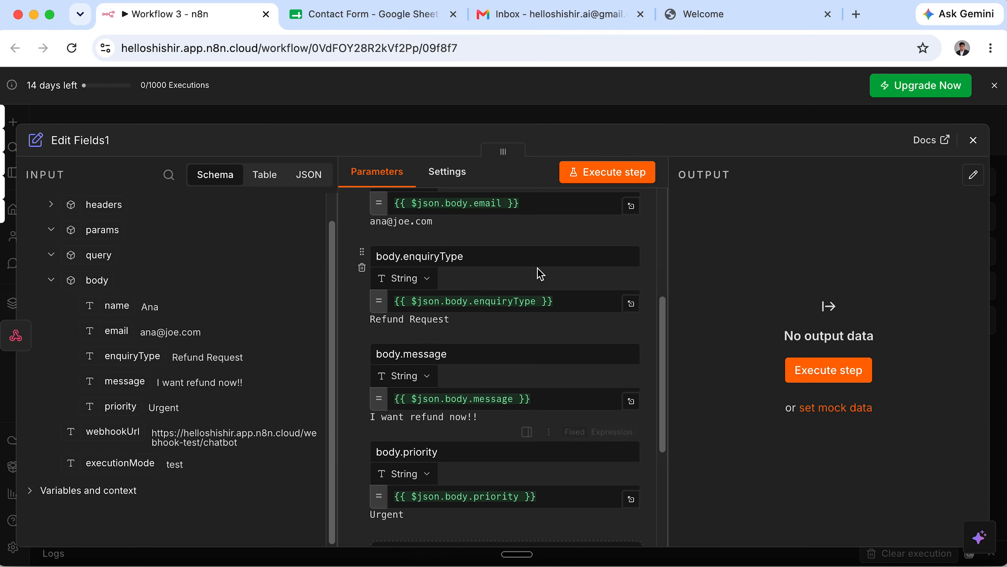
scroll(539, 273, "up", 6)
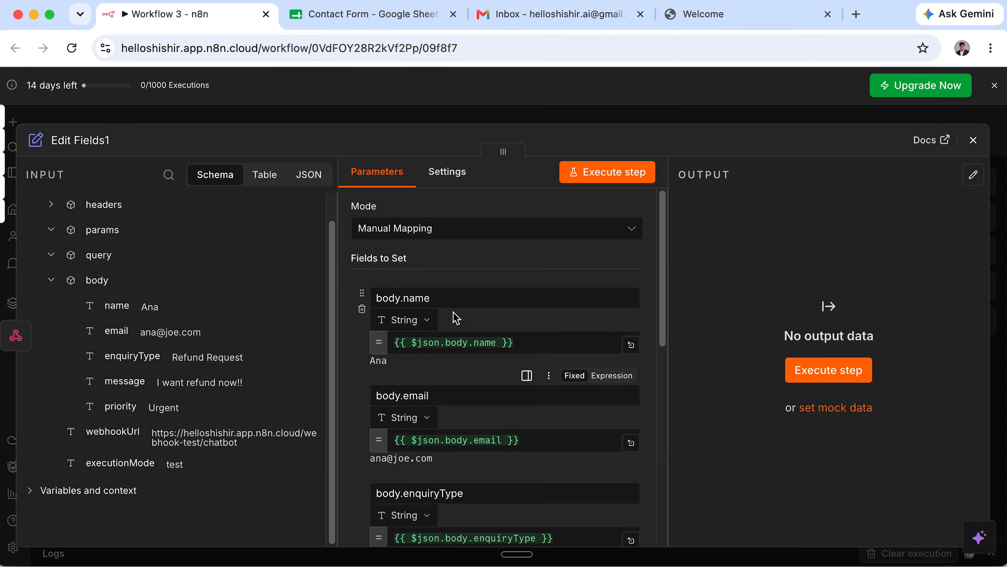
Rename the body.name and body.email fields to Name and Email.
left_click_drag(436, 297, 337, 306)
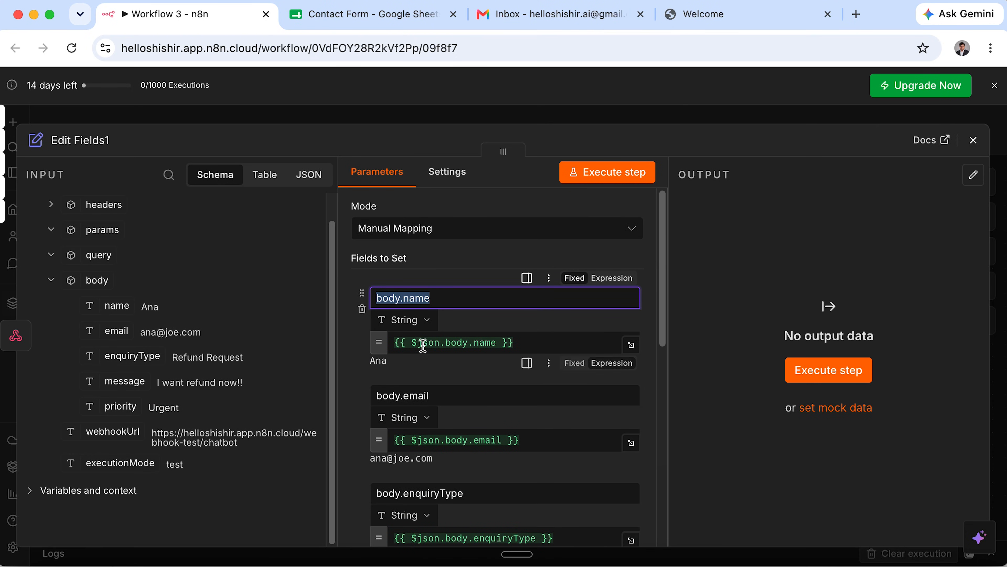
left_click_drag(465, 293, 371, 293)
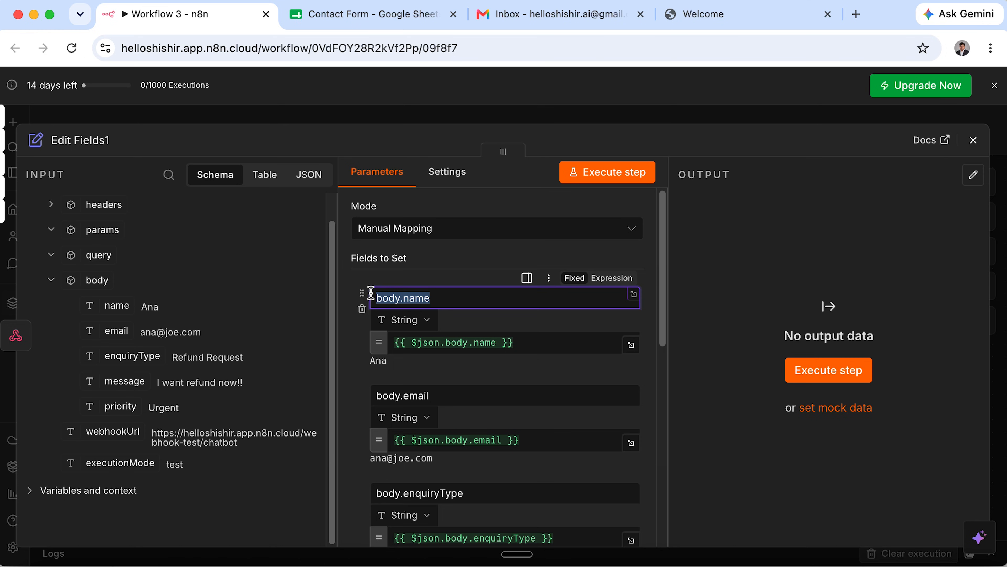
type("N")
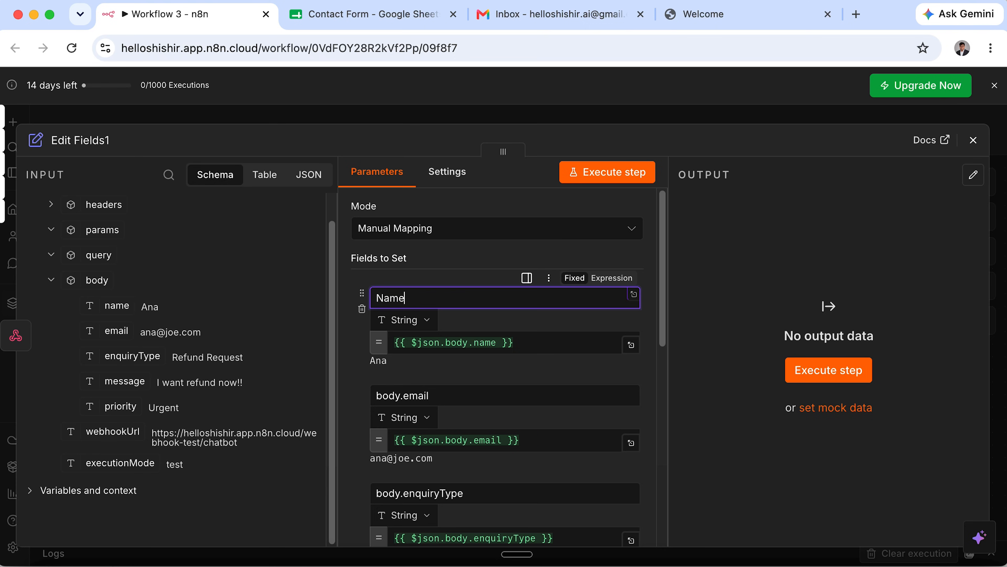
double_click(418, 395)
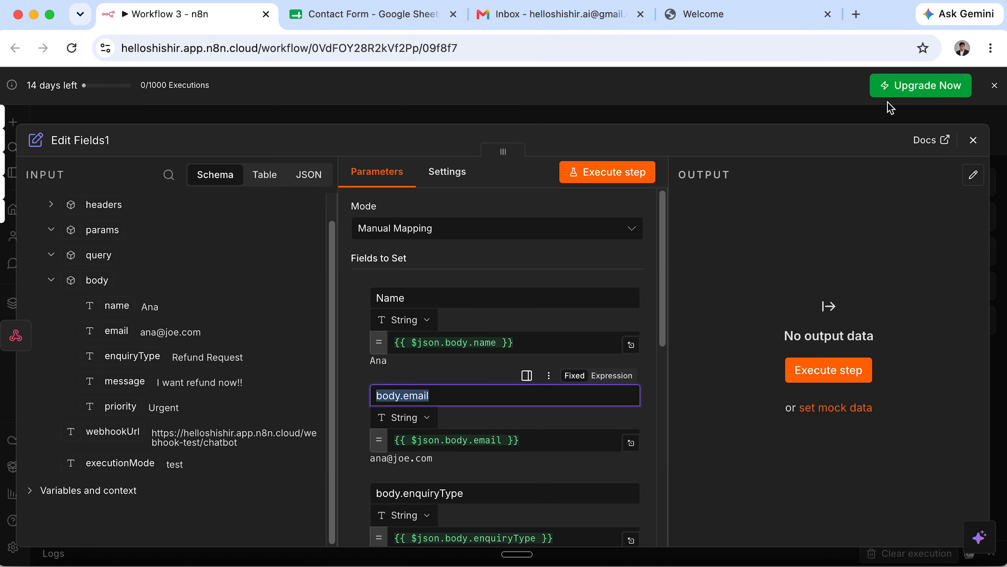
type("Em")
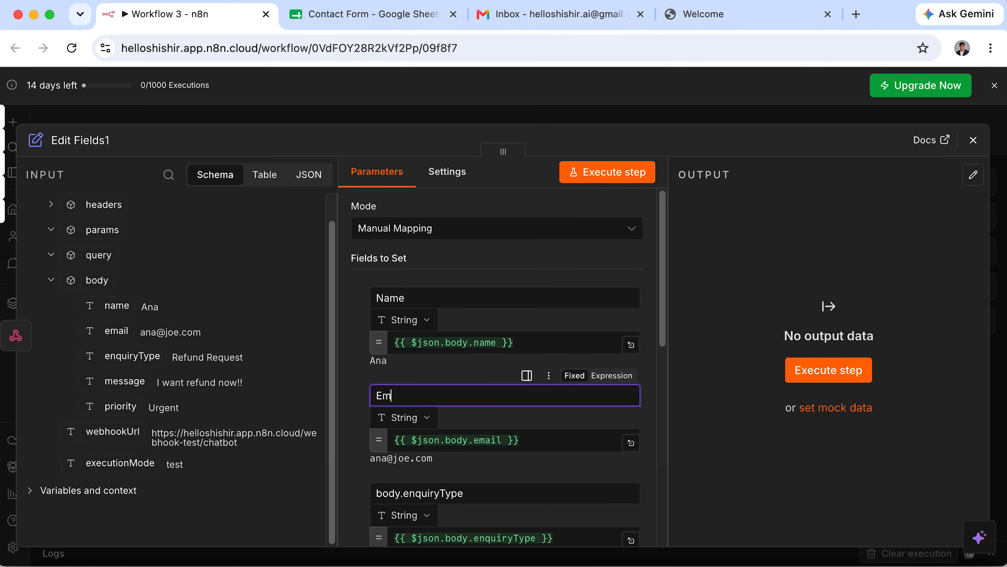
Rename the remaining fields to Inquiry Type, Message and Priority, then test-run Edit Fields1.
scroll(504, 357, "down", 3)
double_click(486, 394)
type("Inquiry Type")
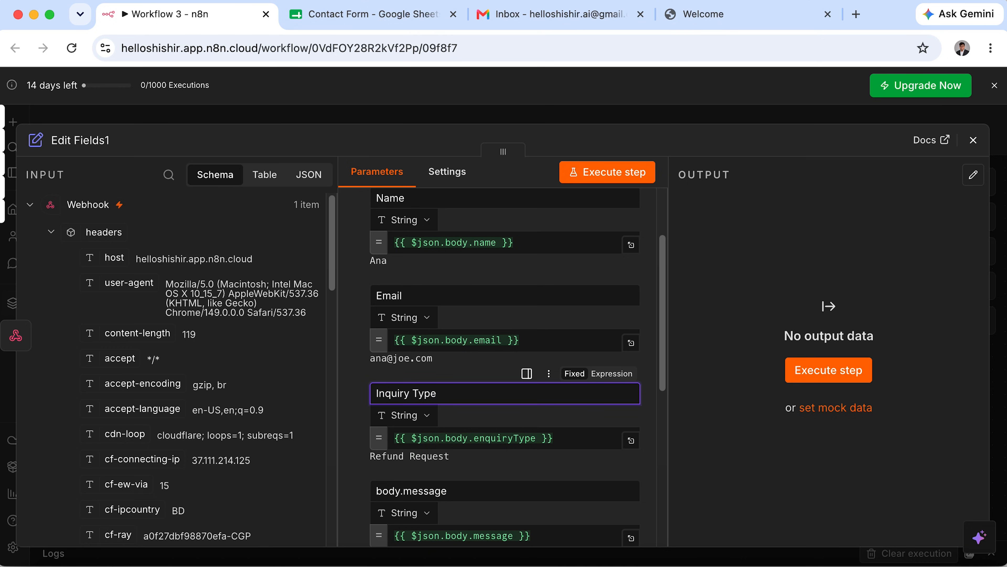
scroll(504, 377, "down", 4)
double_click(524, 364)
type("Message")
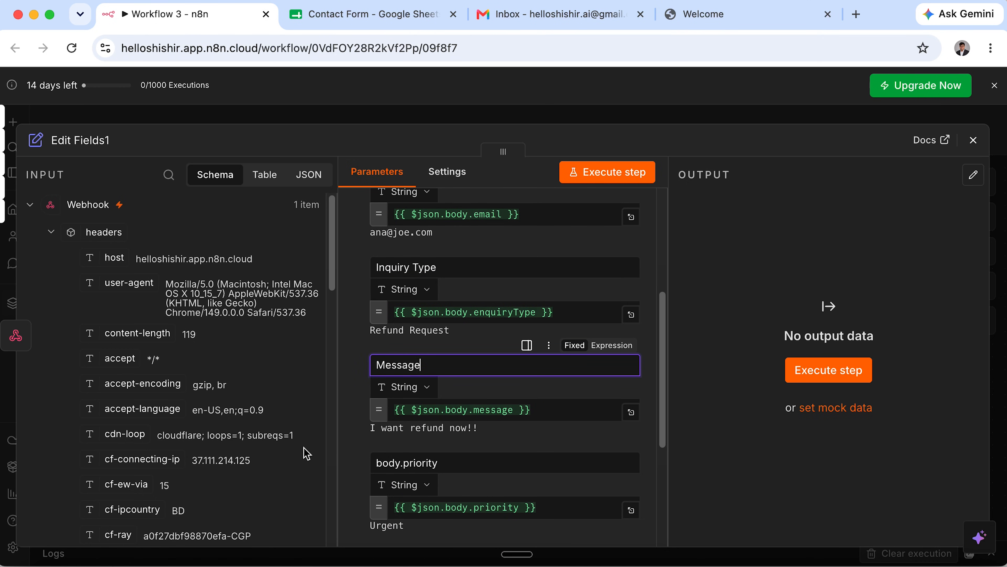
scroll(359, 472, "down", 3)
double_click(397, 338)
type("Priority")
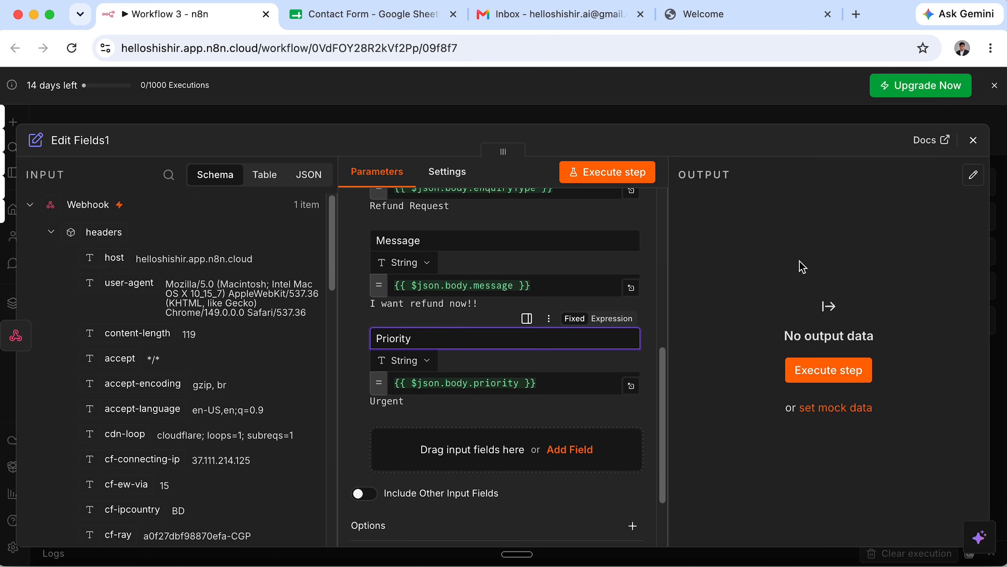
left_click(851, 373)
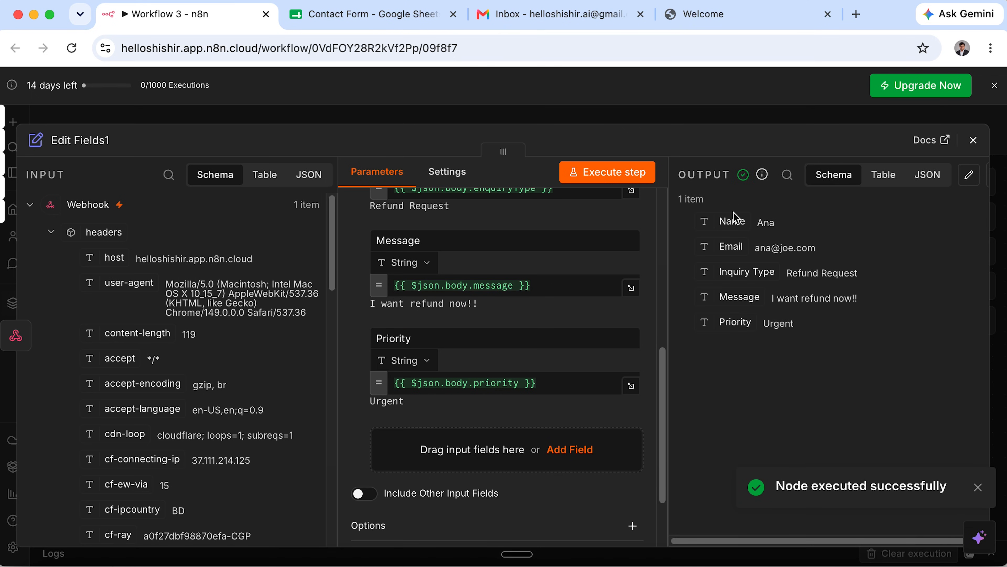
left_click(974, 140)
Connect Edit Fields1 into Append row in sheet and tidy up the workflow layout.
left_click(399, 464)
left_click_drag(405, 472, 430, 300)
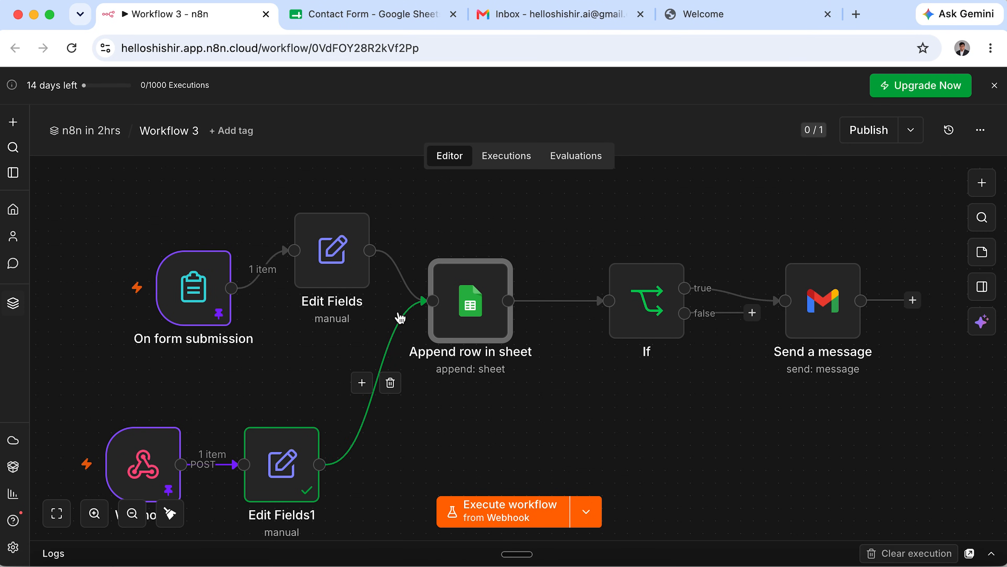
left_click(171, 514)
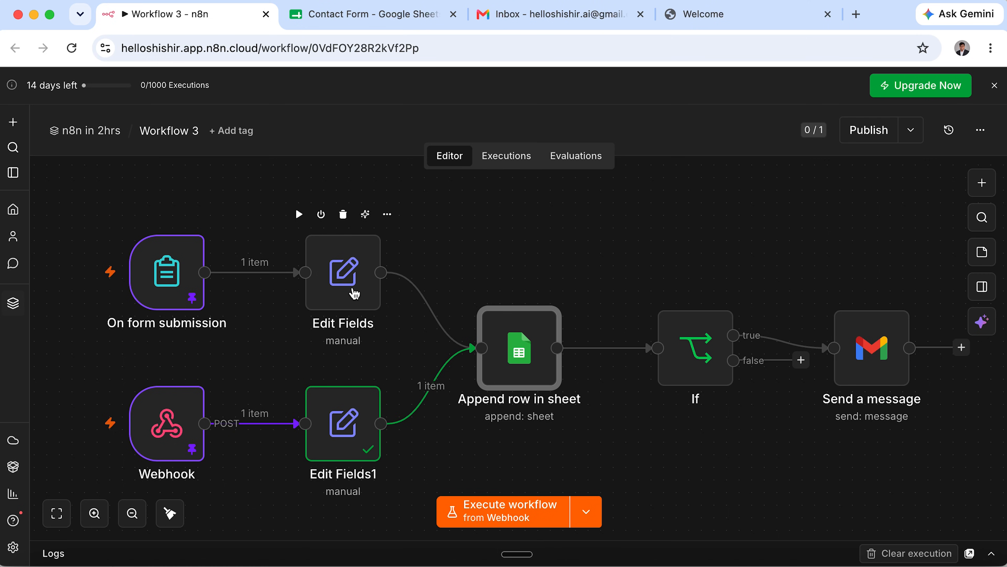
Rename the Edit Fields node to 'Form Submission Field'.
left_click(356, 298)
right_click(355, 298)
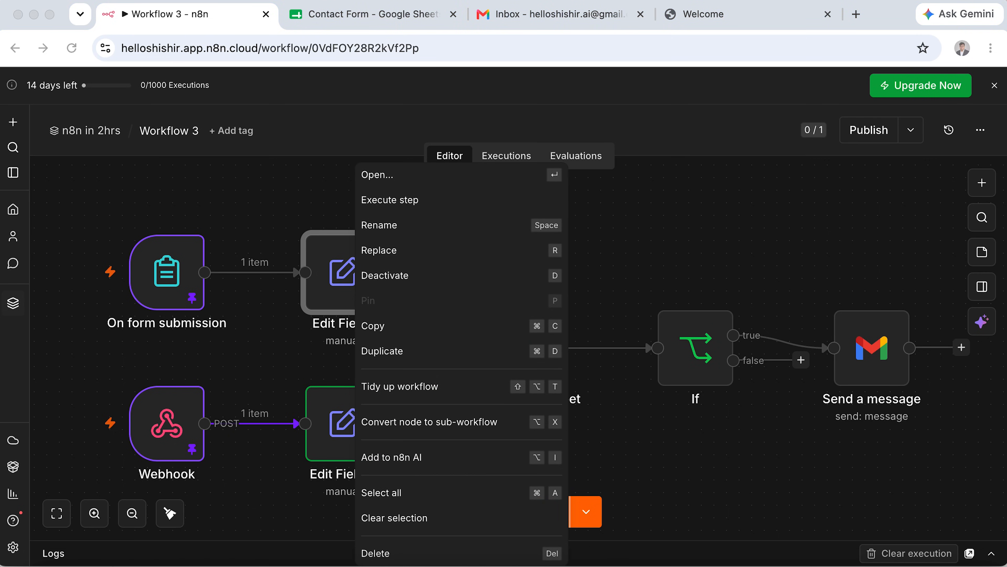
left_click(337, 290)
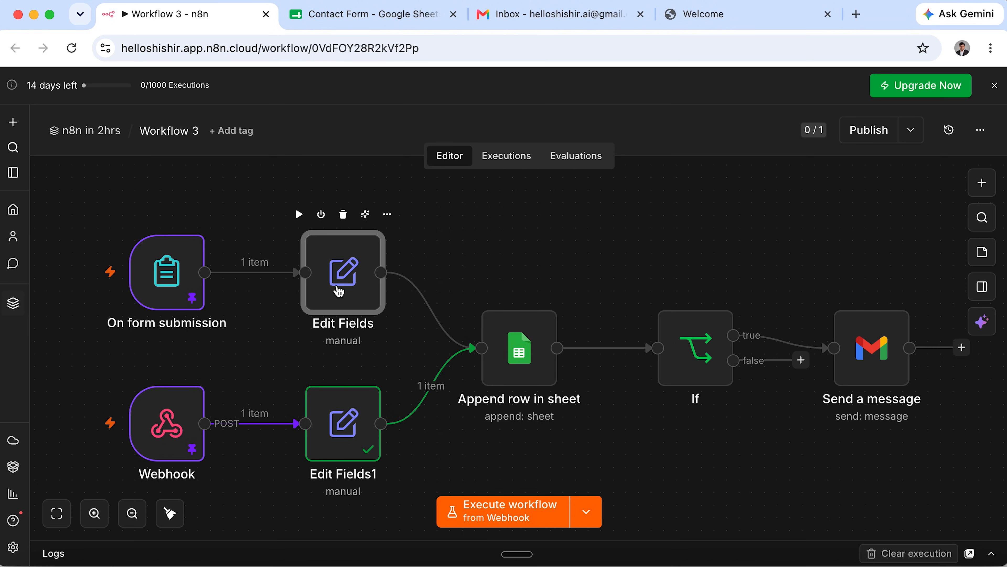
right_click(338, 289)
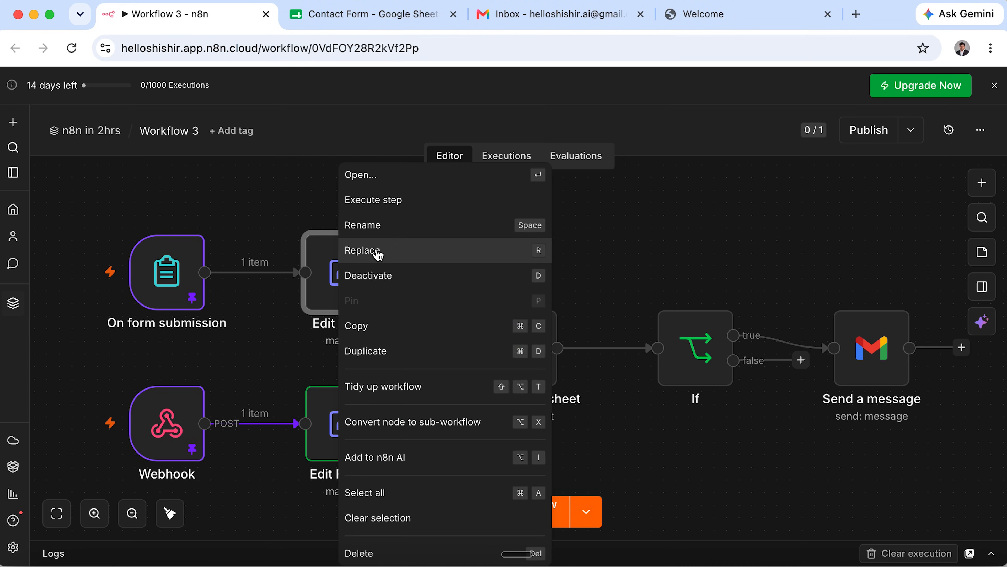
left_click(375, 234)
type("Form Submission Field")
key("Return")
Rename the Edit Fields1 node to 'Webhook Field'.
left_click(339, 421)
right_click(341, 420)
left_click(478, 229)
type("Webhook Field")
left_click(631, 371)
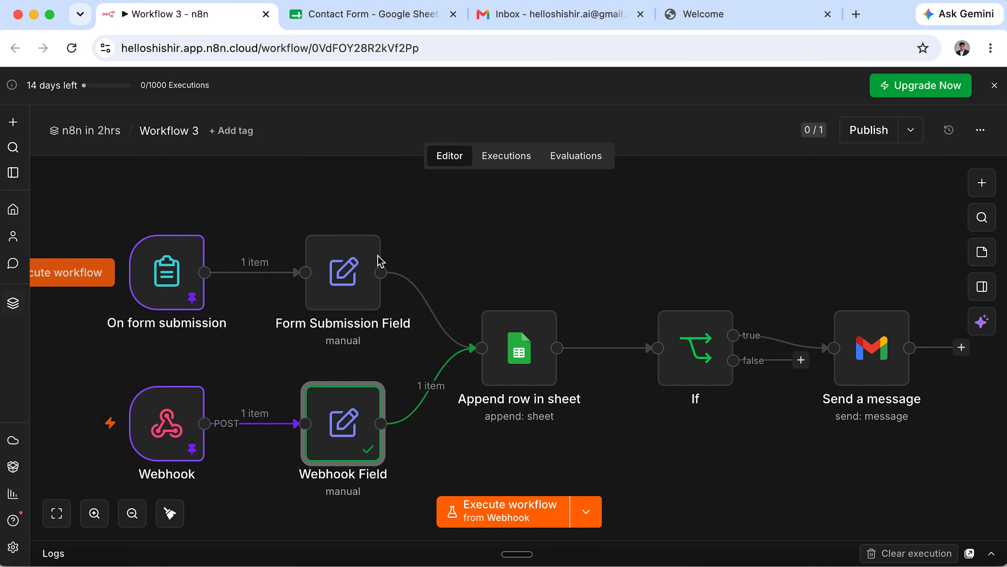
left_click(365, 291)
Run the Form Submission Field node and pin its output data.
double_click(365, 292)
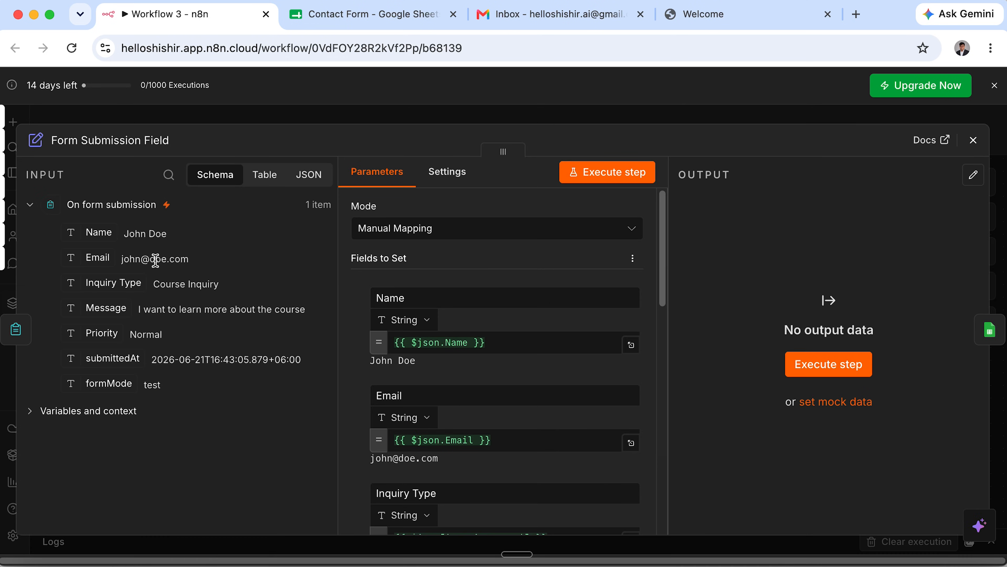
left_click(630, 173)
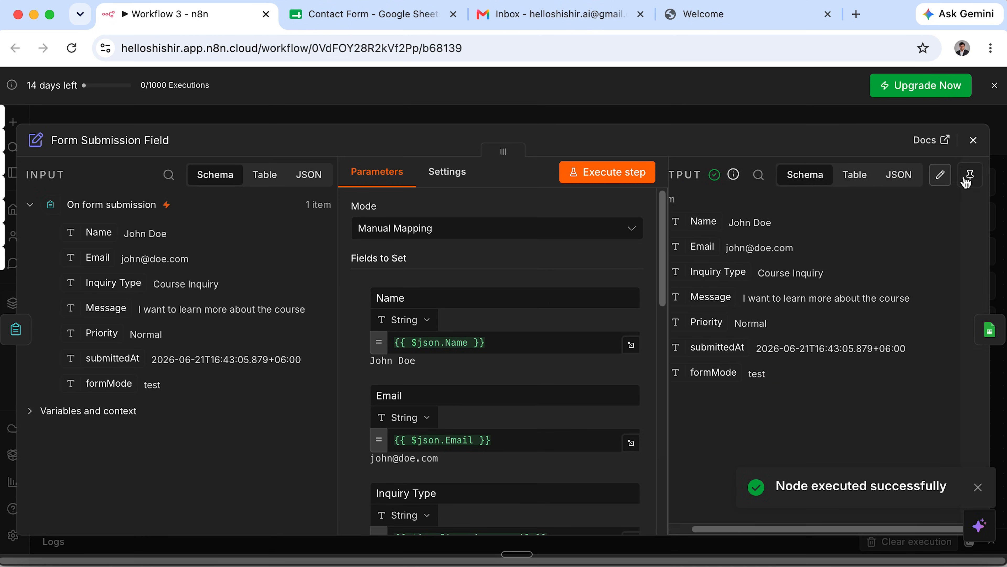
left_click(971, 175)
left_click(974, 140)
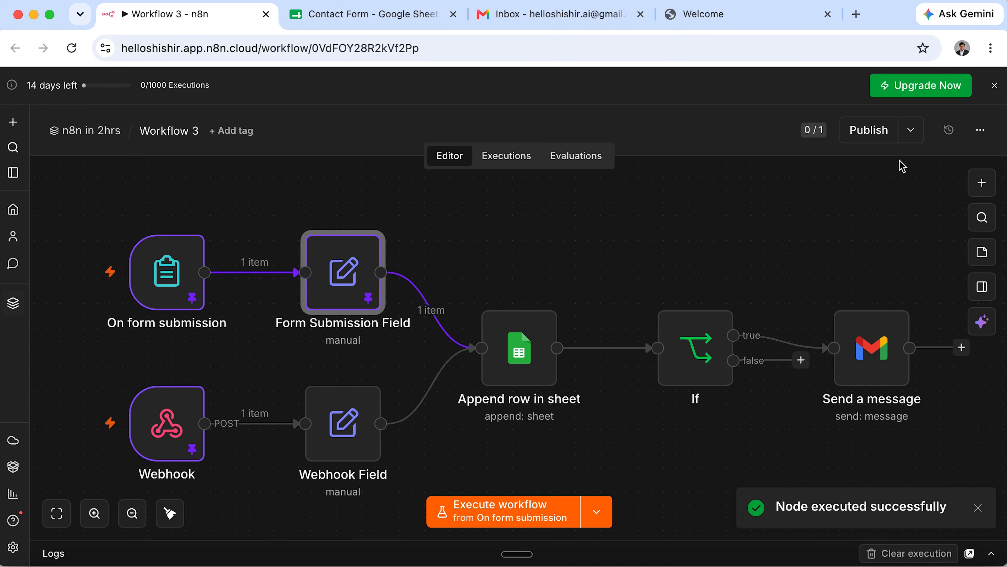
Run the Webhook Field node and pin its output data.
double_click(351, 427)
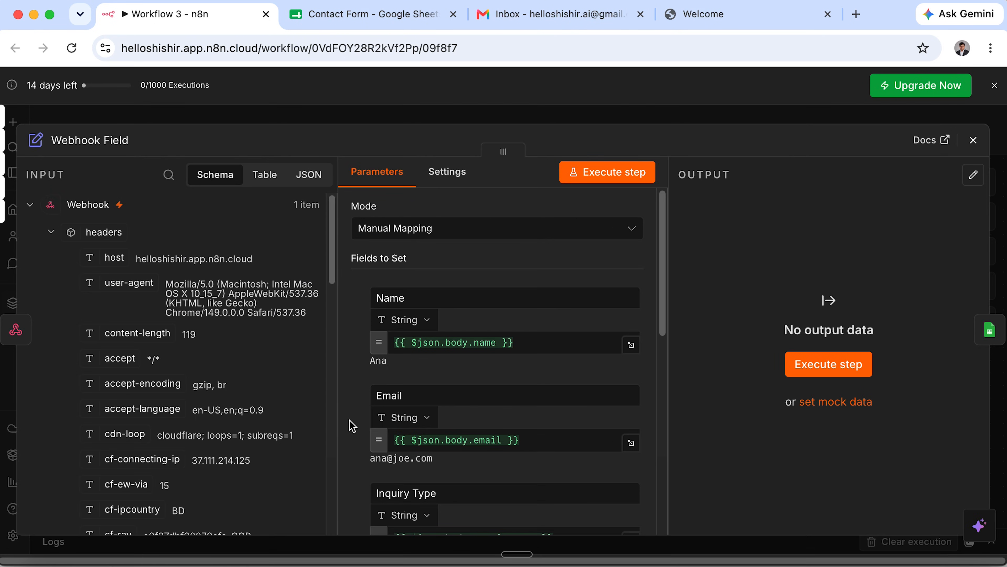
left_click(595, 175)
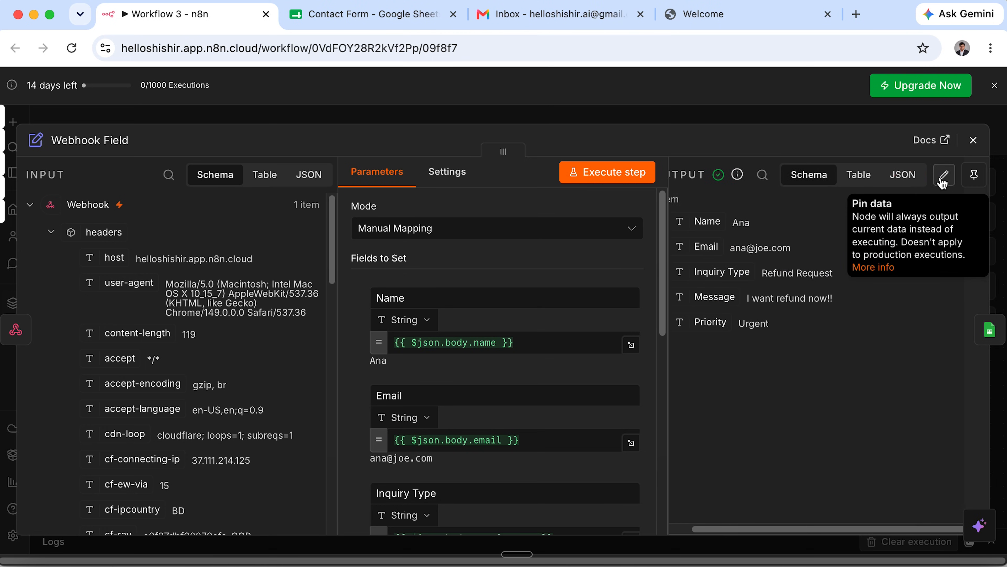
left_click(975, 175)
left_click(974, 140)
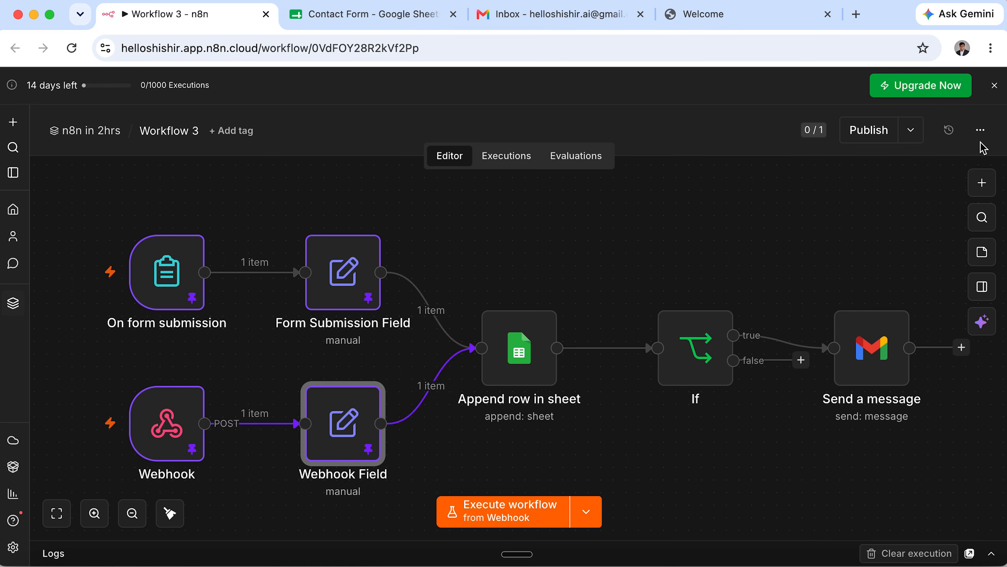
Inspect the Webhook Field input values feeding the Append row in sheet node.
double_click(507, 354)
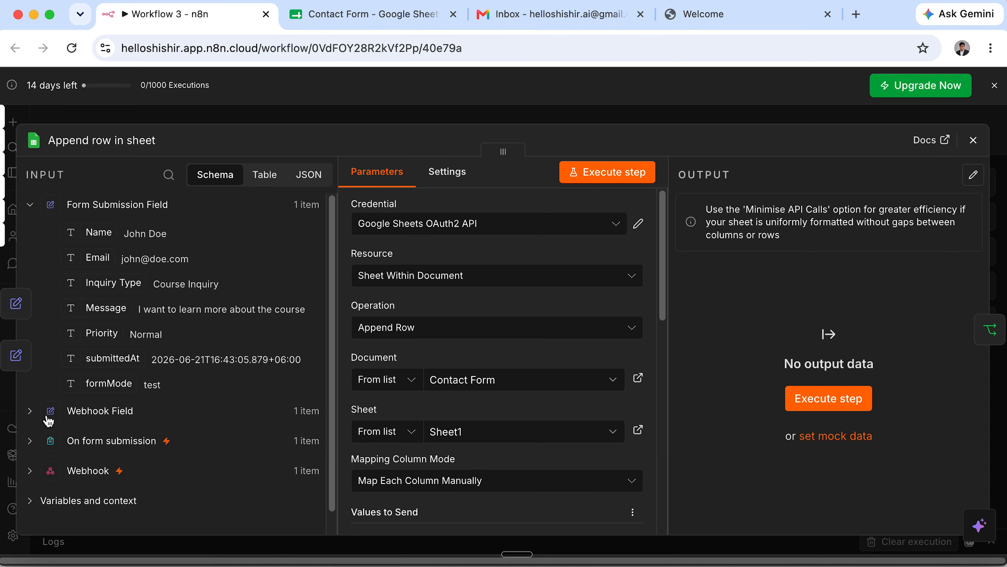
left_click(30, 411)
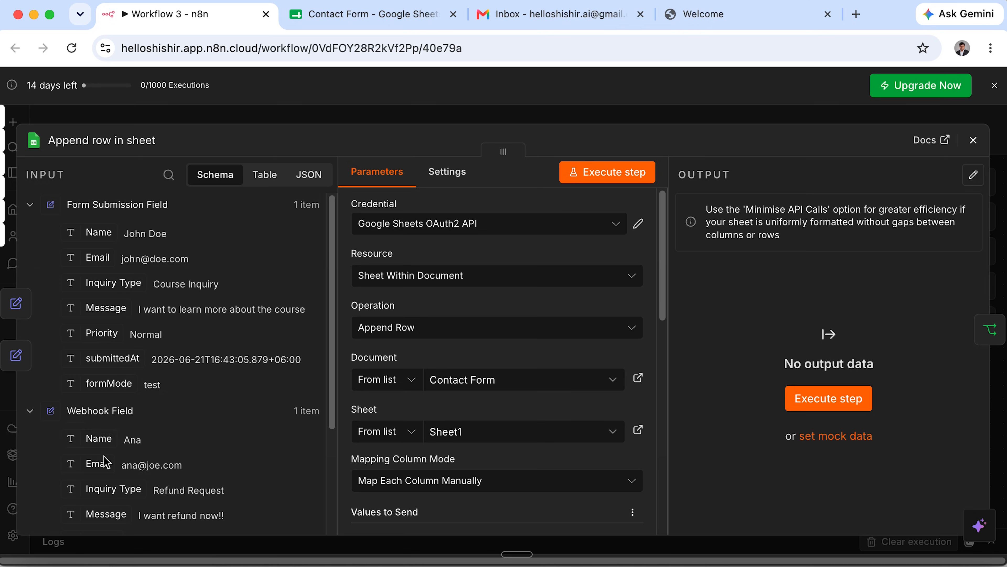
scroll(114, 504, "down", 3)
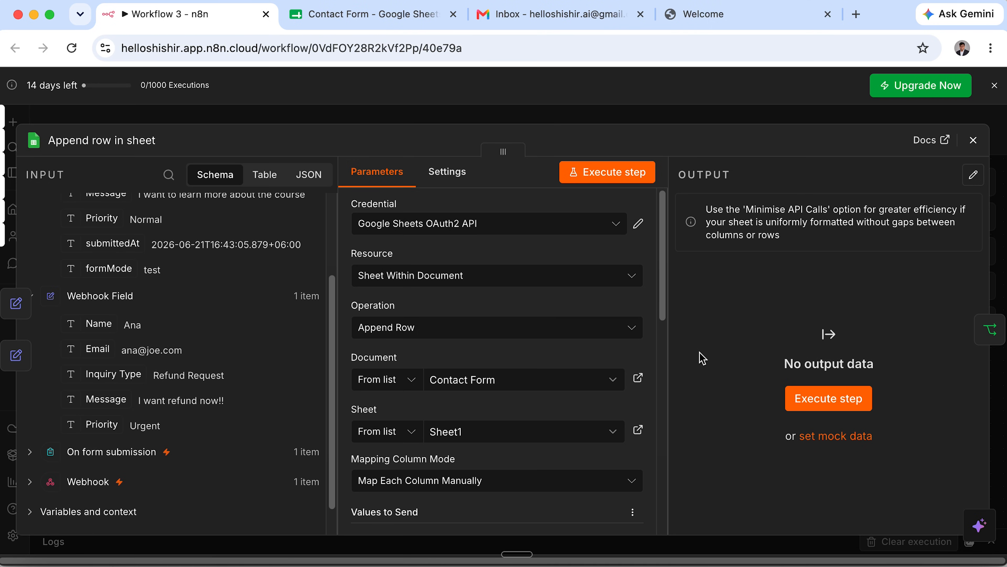
key("Escape")
Unpin the four left-hand nodes and check which trigger the workflow runs from.
left_click_drag(91, 211, 615, 540)
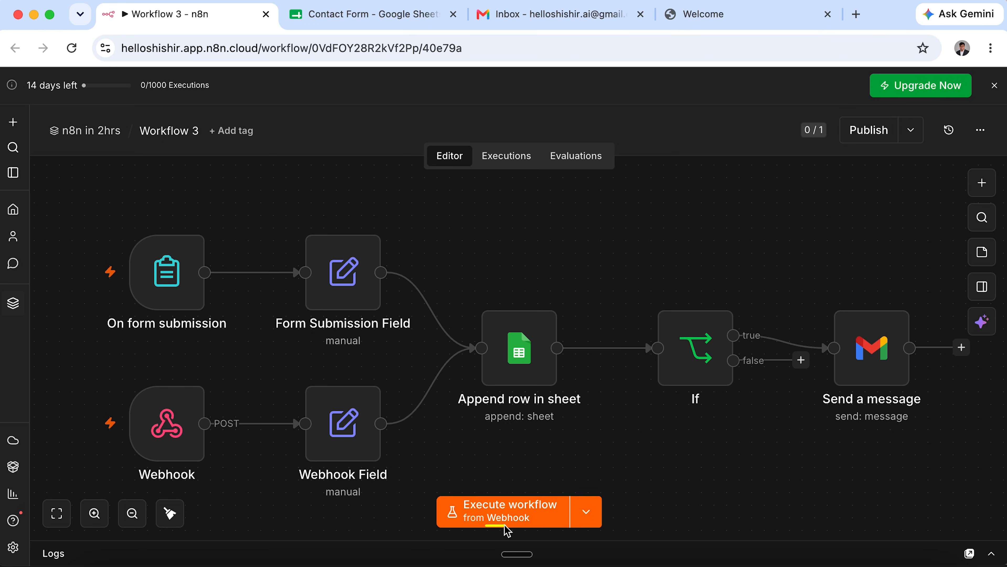
left_click_drag(88, 355, 231, 487)
left_click_drag(90, 229, 240, 341)
left_click(596, 521)
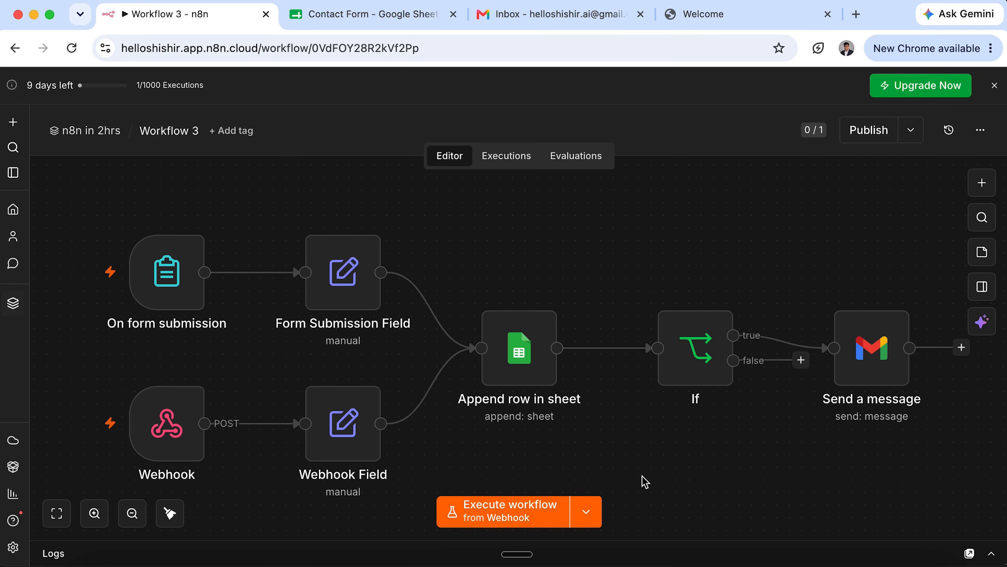
Start a test run from the Webhook trigger and open the reloaded local contact form.
left_click(518, 513)
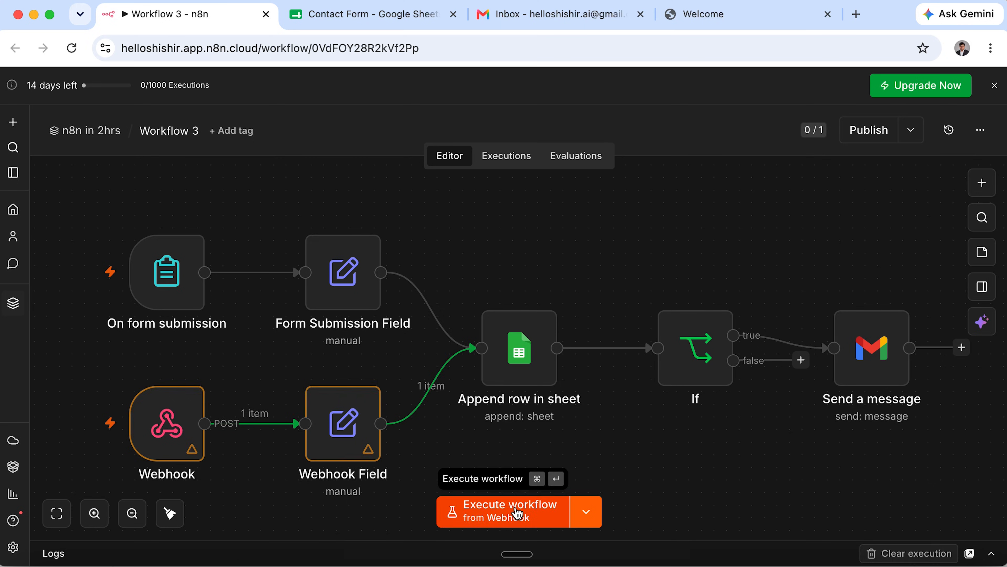
left_click(517, 514)
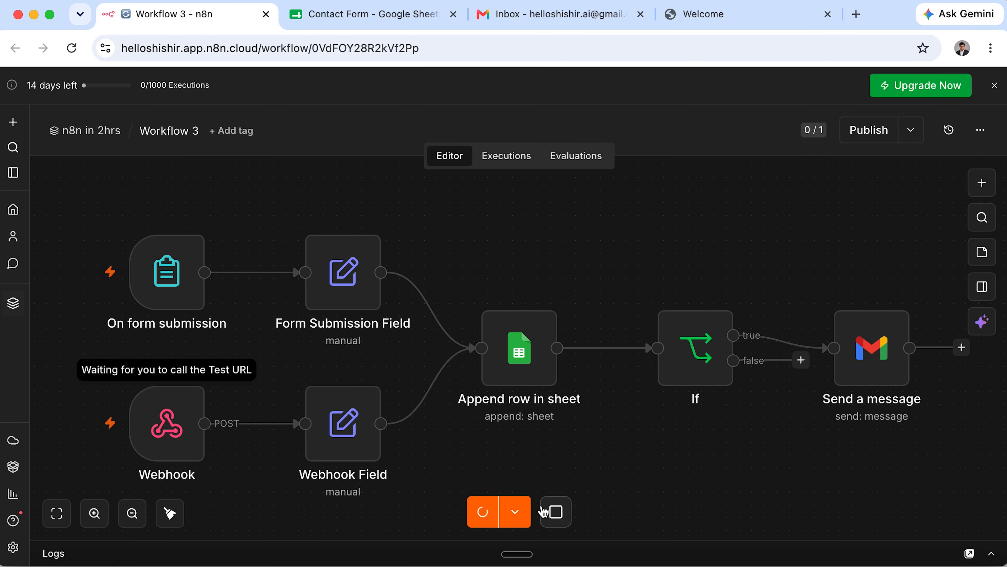
left_click(777, 27)
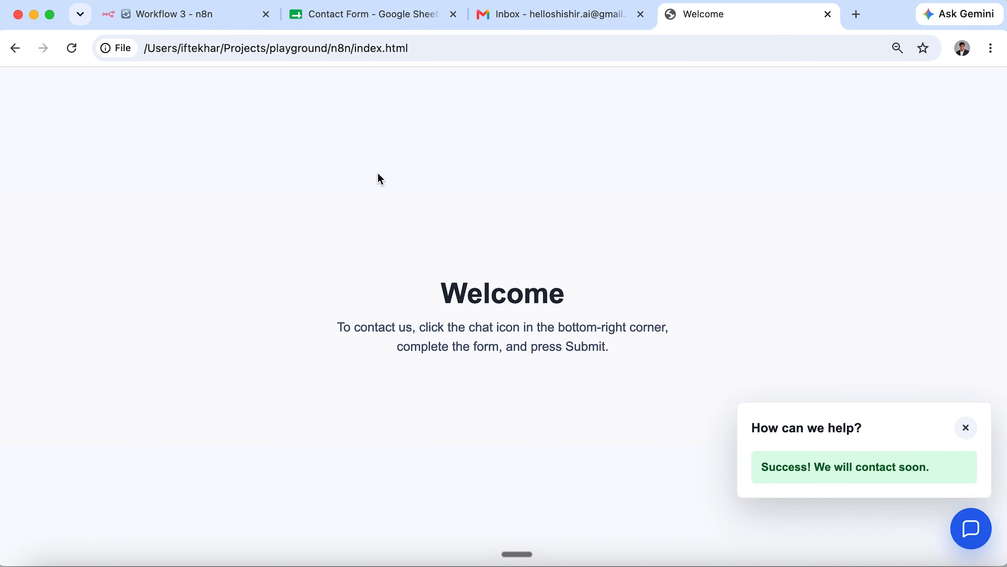
left_click(76, 51)
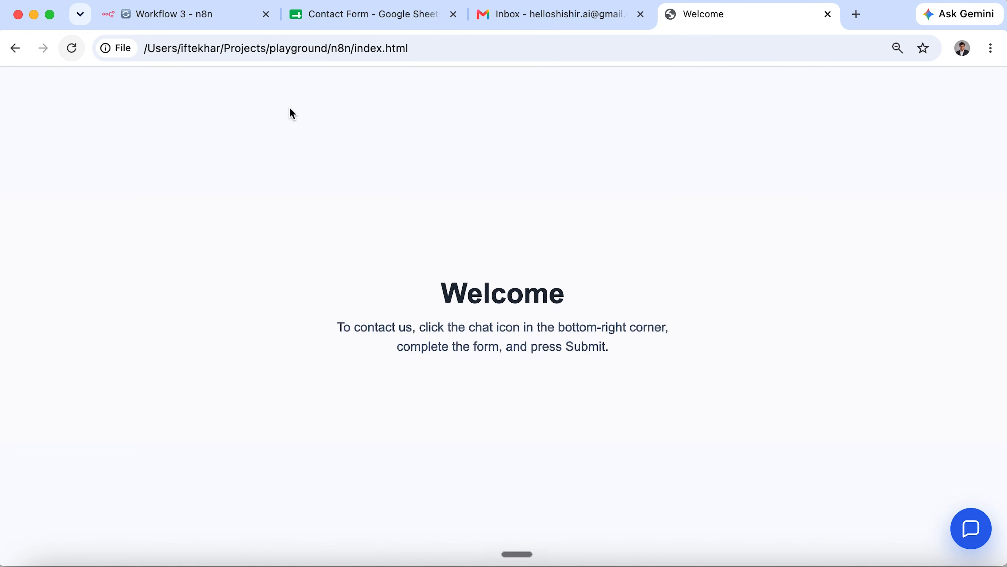
left_click(981, 516)
Fill in name, email, a Refund Request enquiry, message and Urgent priority, then submit.
left_click(848, 179)
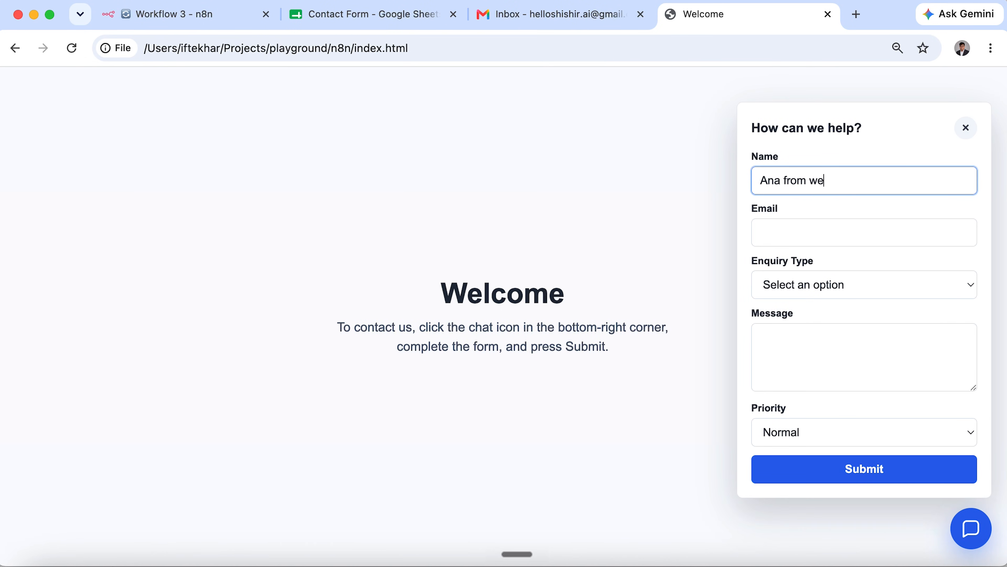
left_click(812, 223)
key("Escape")
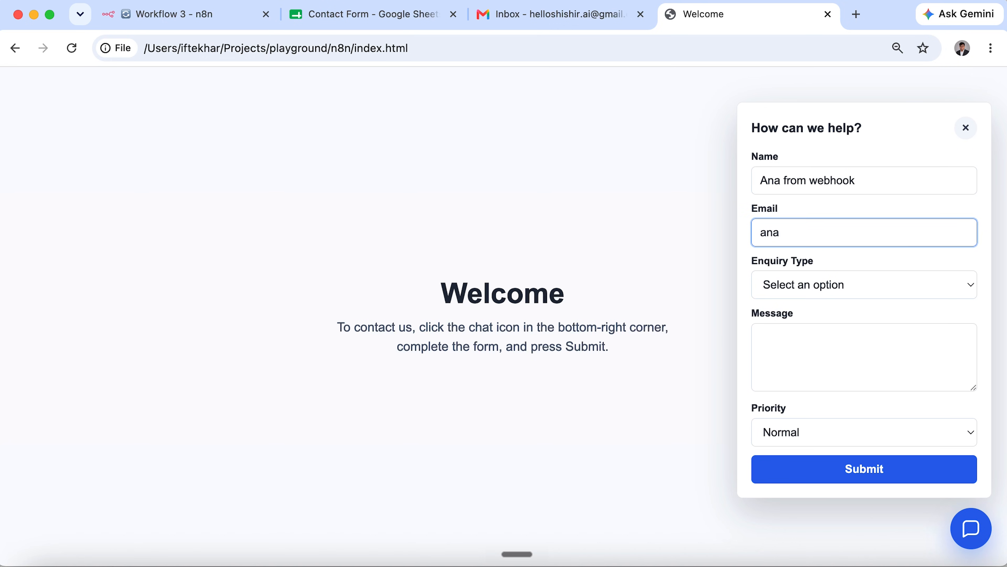
left_click(785, 335)
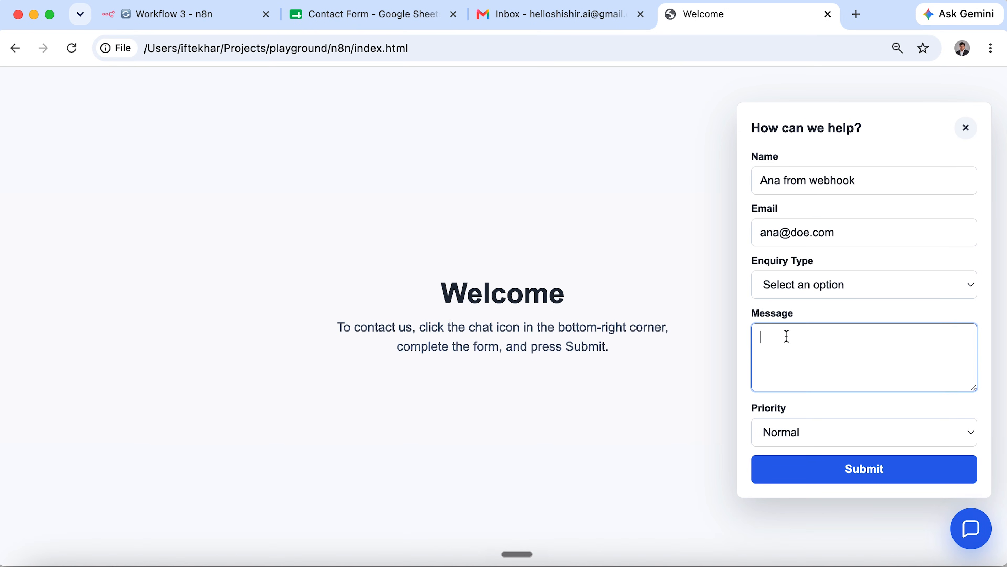
left_click(835, 292)
left_click(847, 385)
left_click(840, 380)
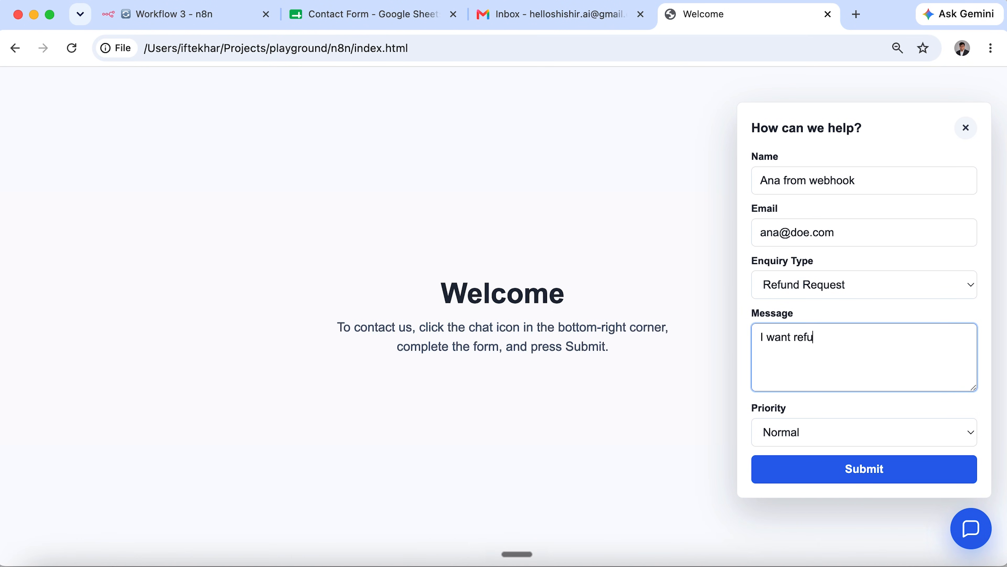
left_click(870, 428)
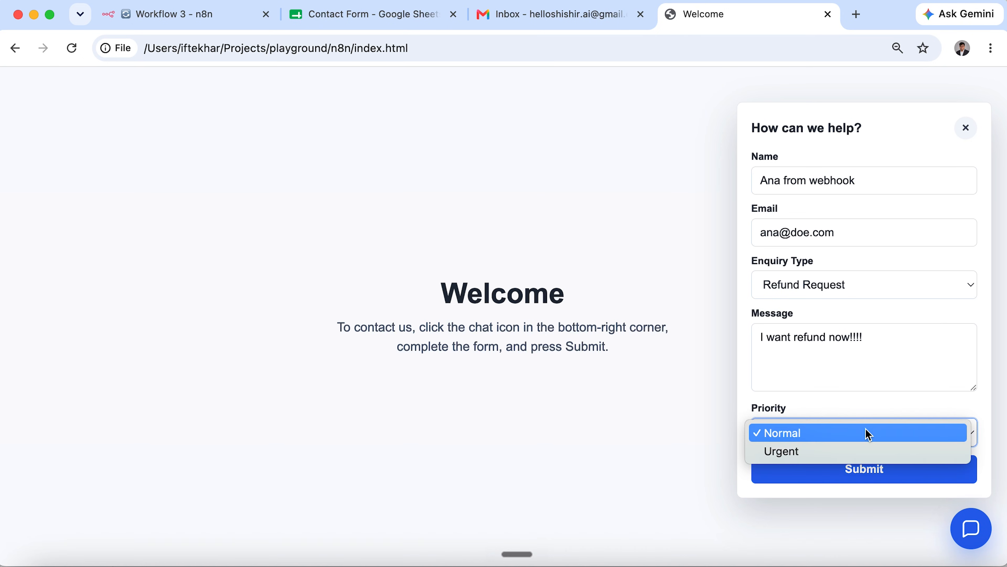
left_click(856, 451)
left_click(905, 477)
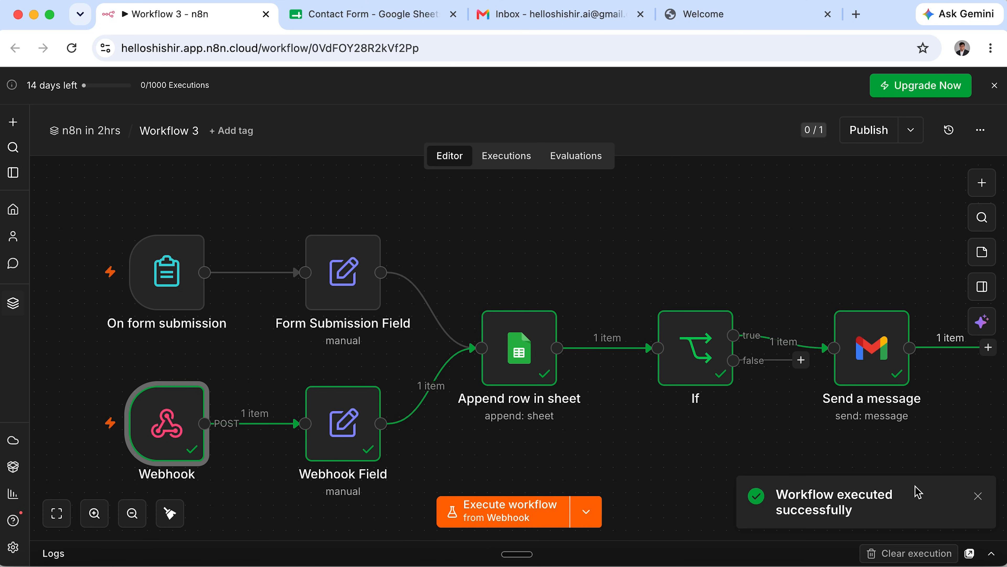
Verify row 2's email, Refund Request type, message and Urgent priority in the Contact Form sheet.
left_click(388, 17)
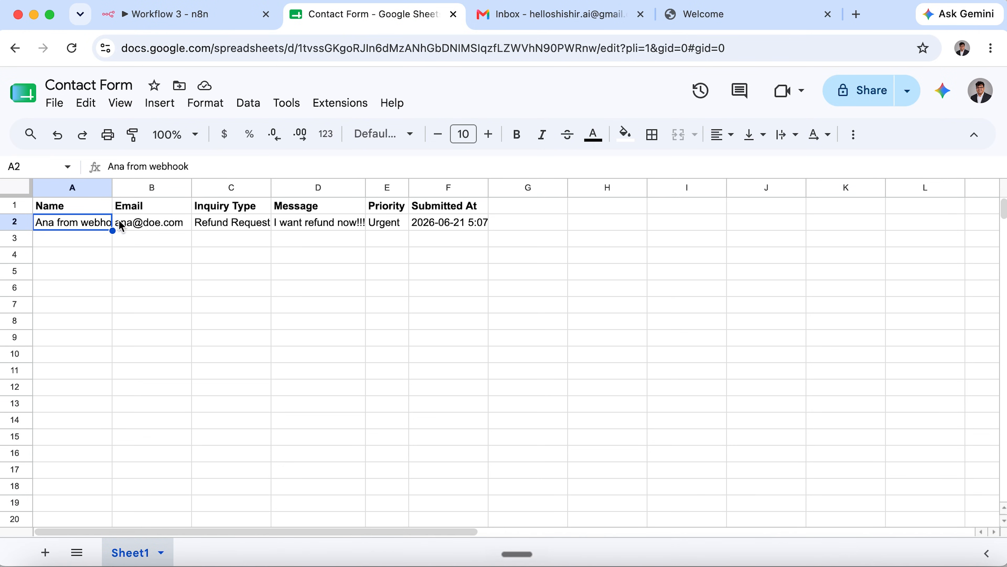
left_click(177, 223)
left_click(248, 223)
left_click(288, 222)
left_click(385, 222)
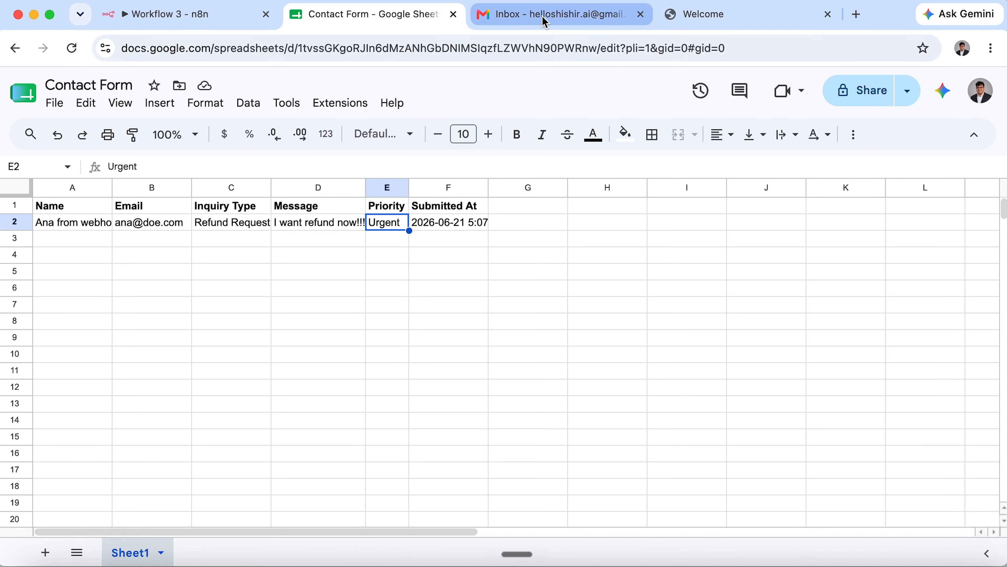
left_click(554, 14)
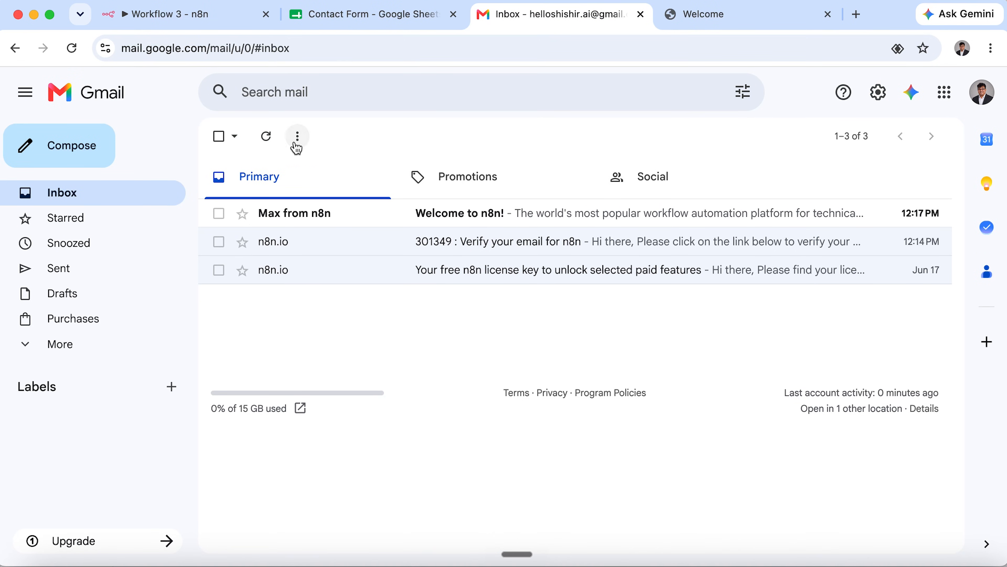
Read the new 'We have a new request' email, then open the On form submission trigger.
left_click(265, 139)
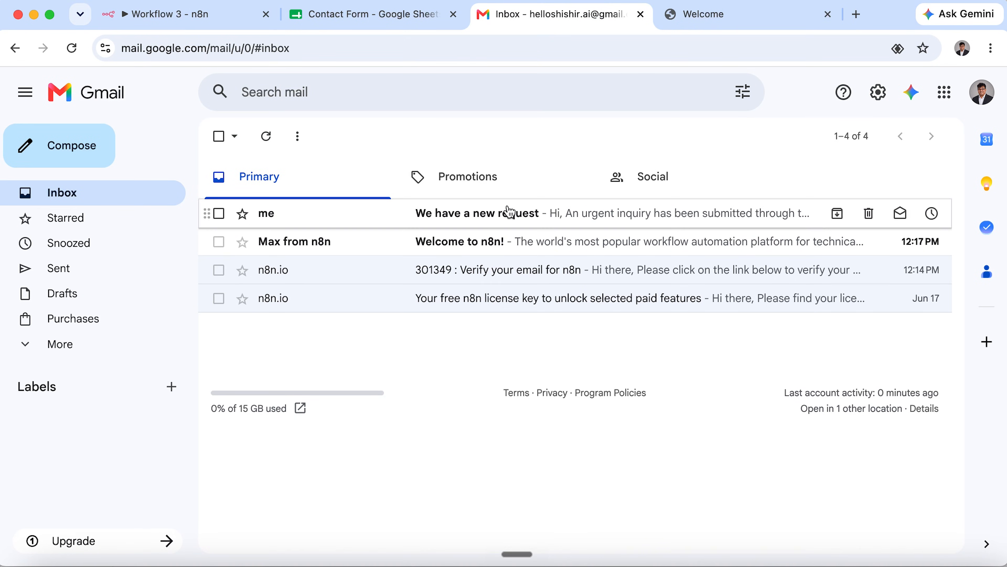
left_click(507, 215)
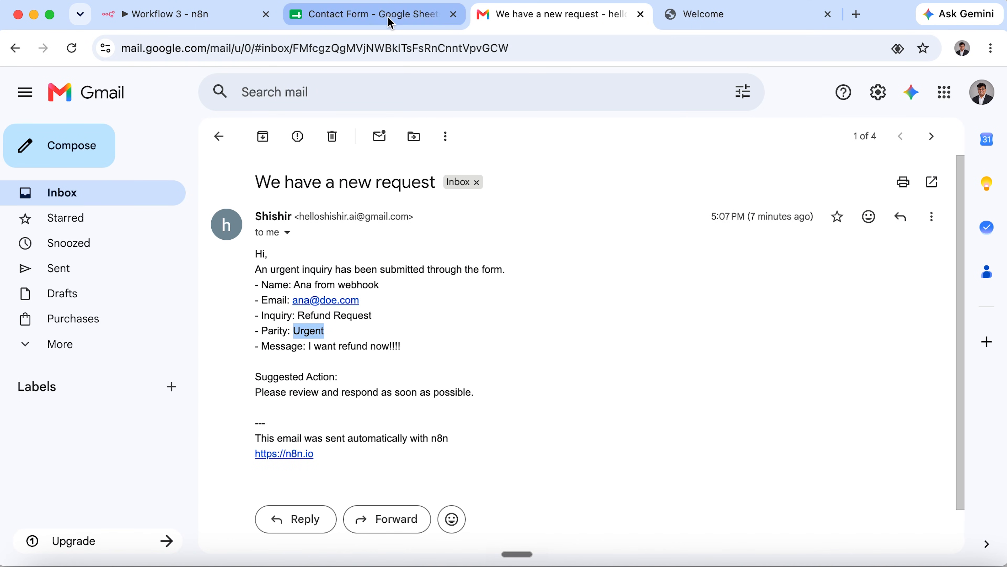
left_click(213, 16)
double_click(179, 277)
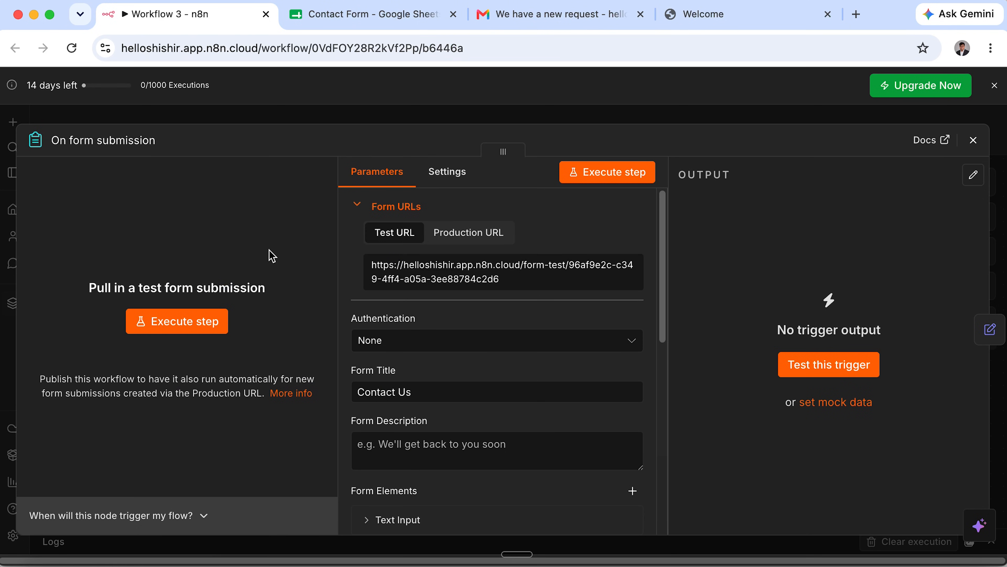
Open the On form submission Test URL in a new browser tab.
left_click(442, 277)
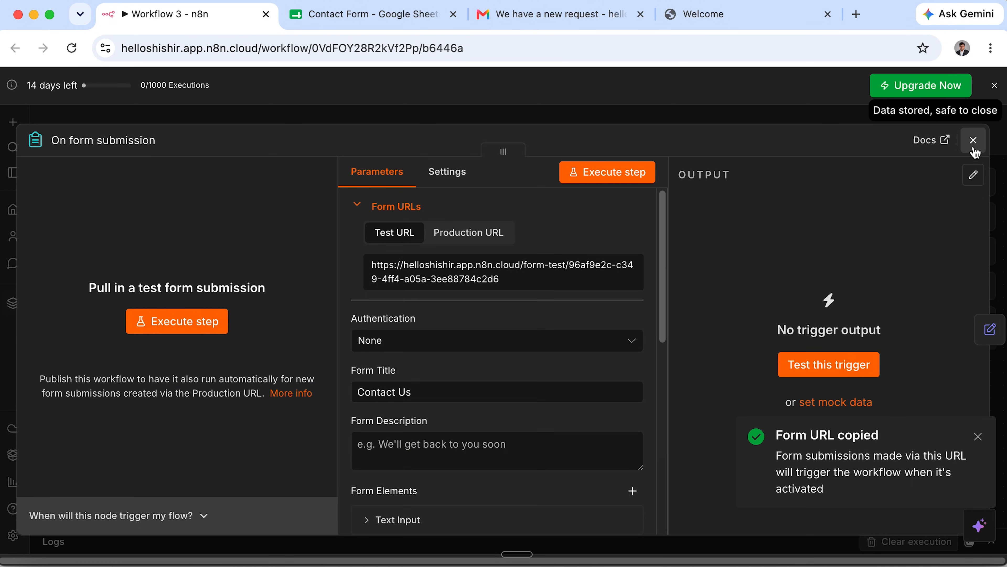
left_click(973, 140)
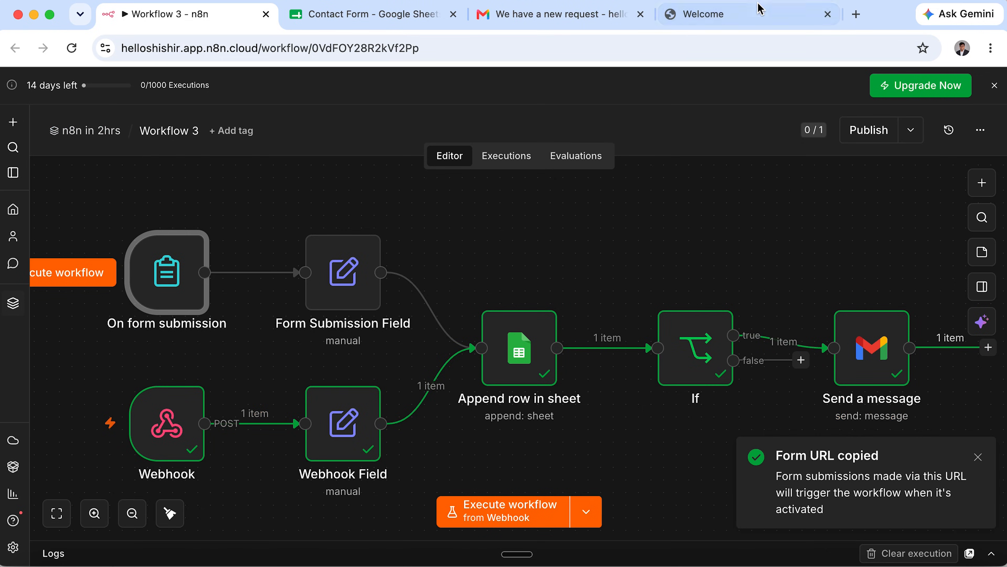
left_click(857, 15)
key("super+v")
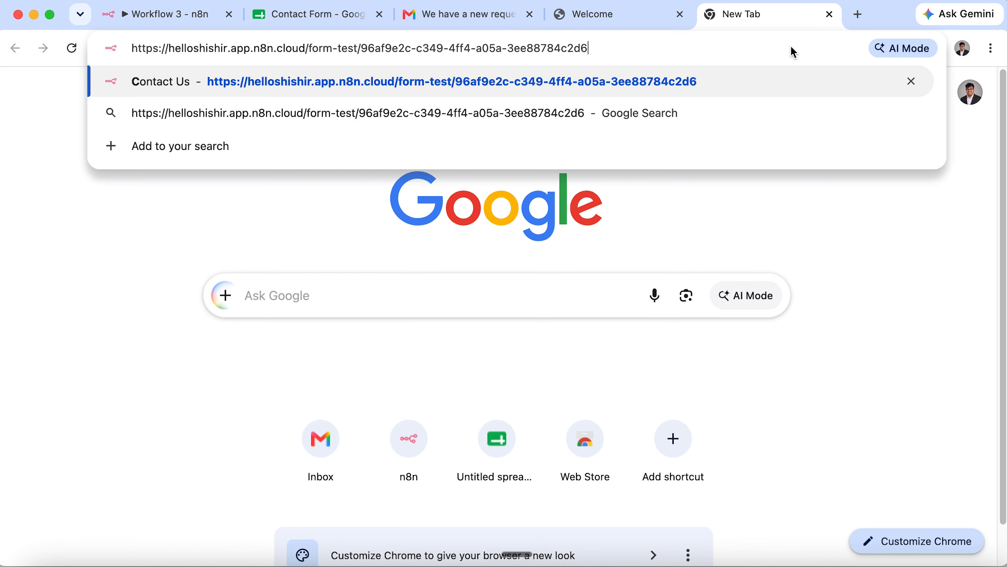
key("Return")
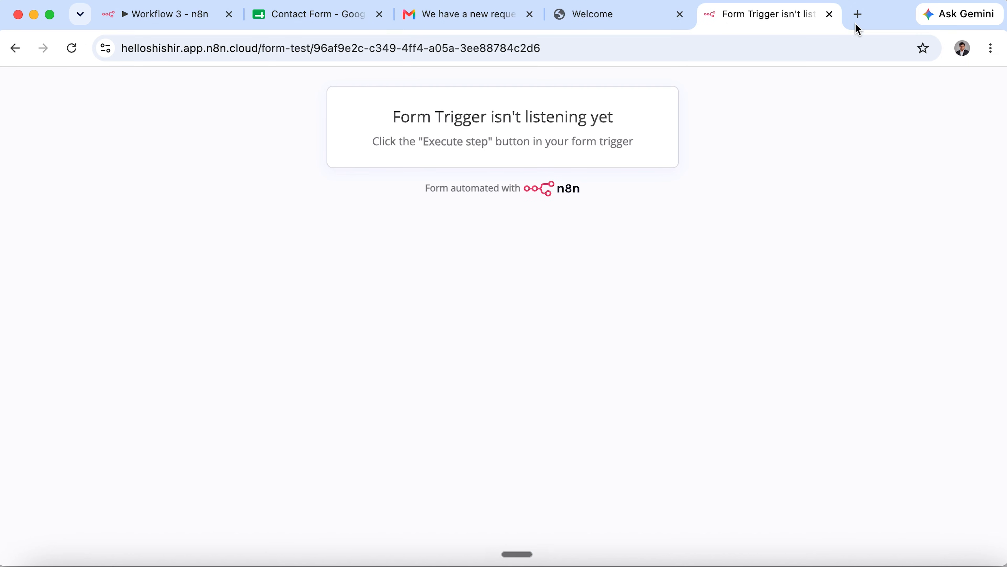
key("super+1")
Set test runs to start from On form submission and publish the workflow as 'V 1'.
left_click(605, 510)
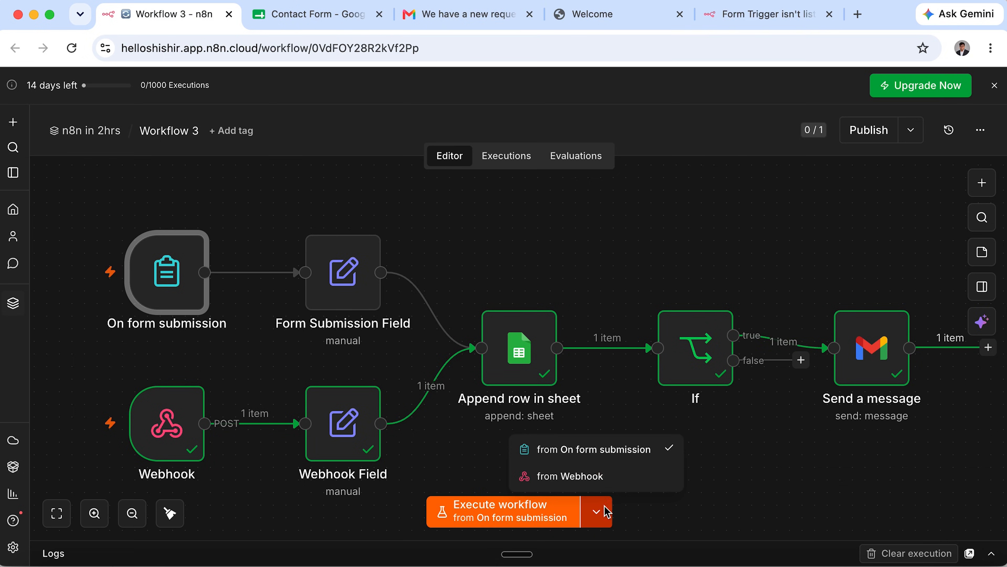
left_click(616, 536)
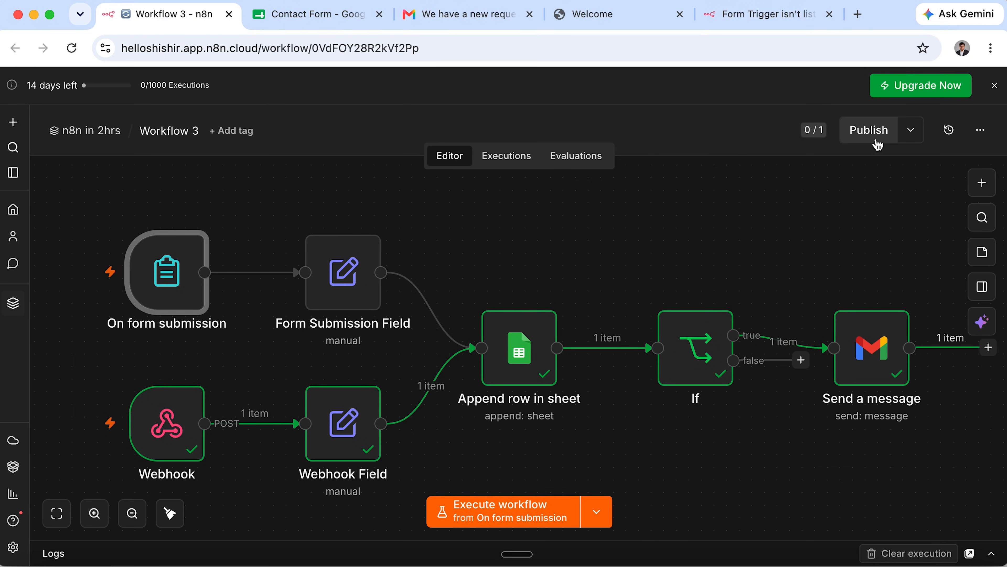
left_click(872, 131)
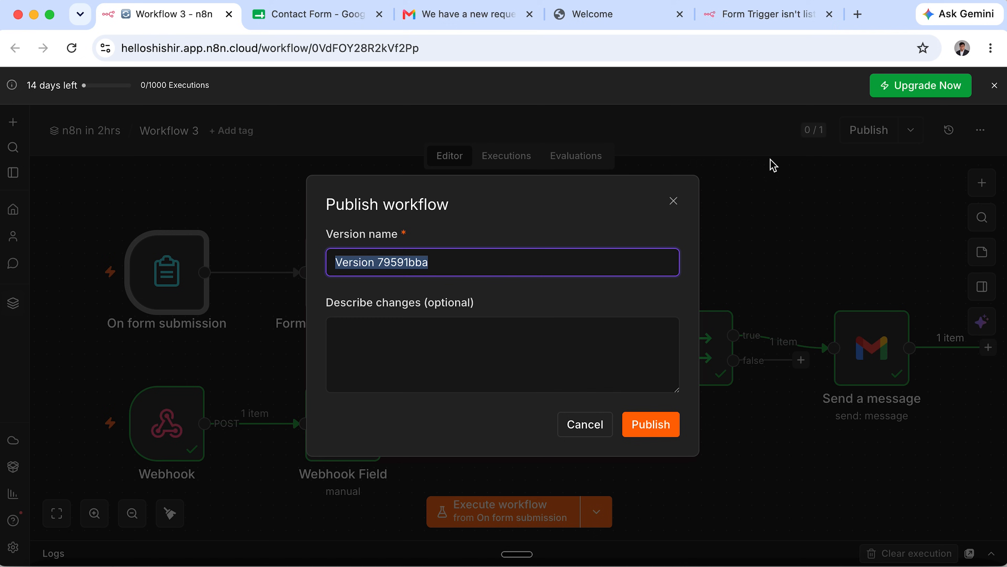
type("V 1")
left_click(653, 432)
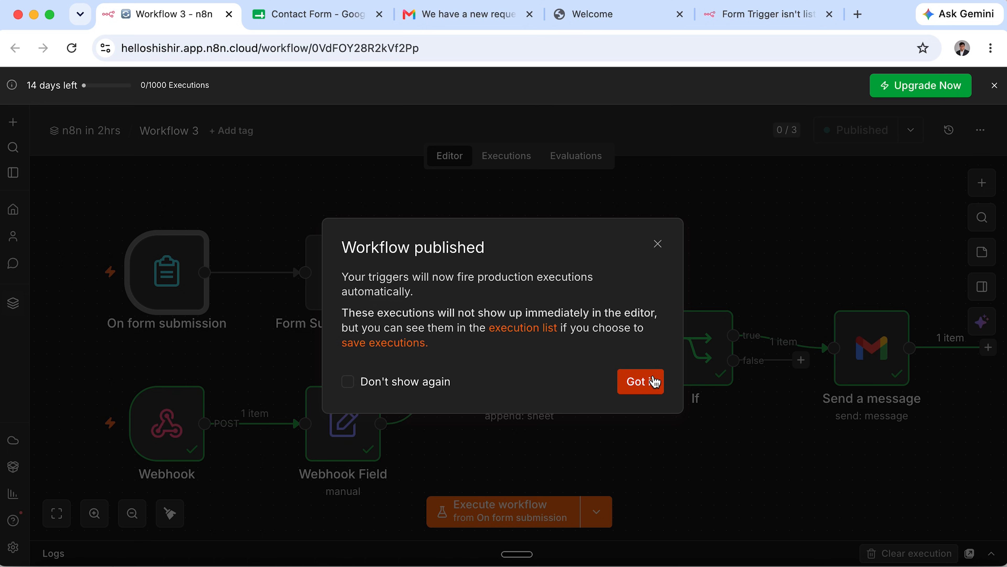
left_click(647, 382)
Load the form's Production URL in the form's browser tab.
double_click(170, 273)
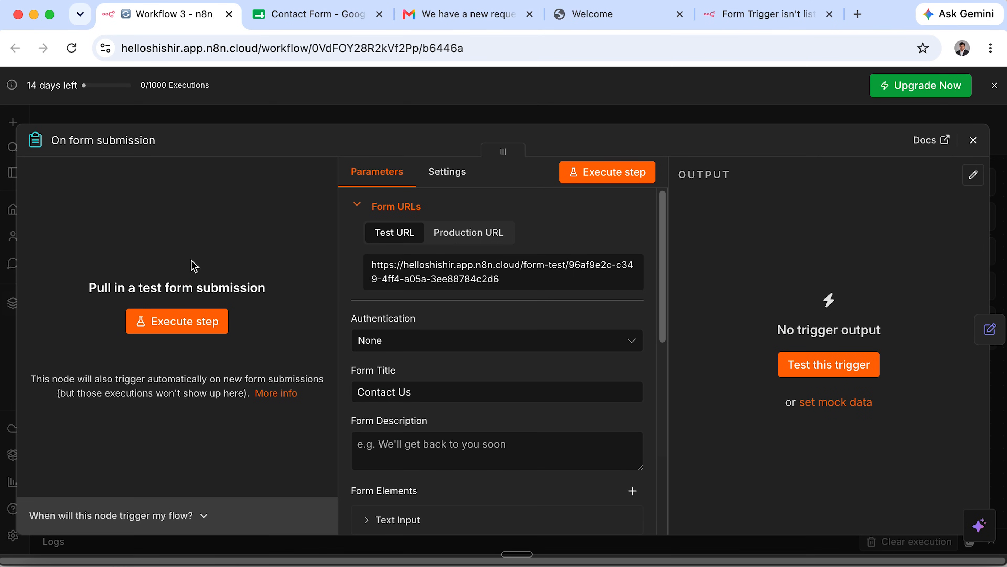
left_click(469, 233)
left_click(478, 274)
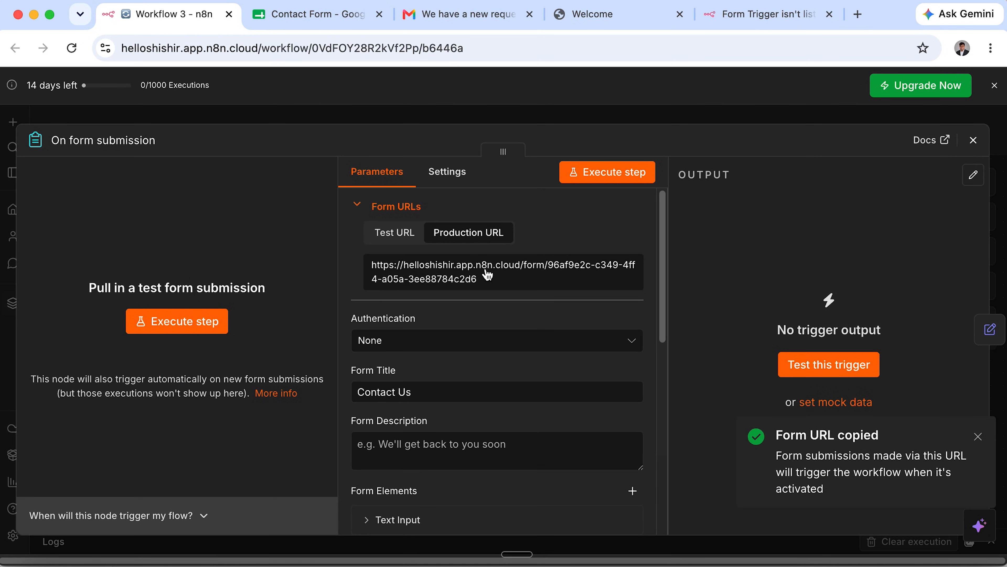
left_click(974, 140)
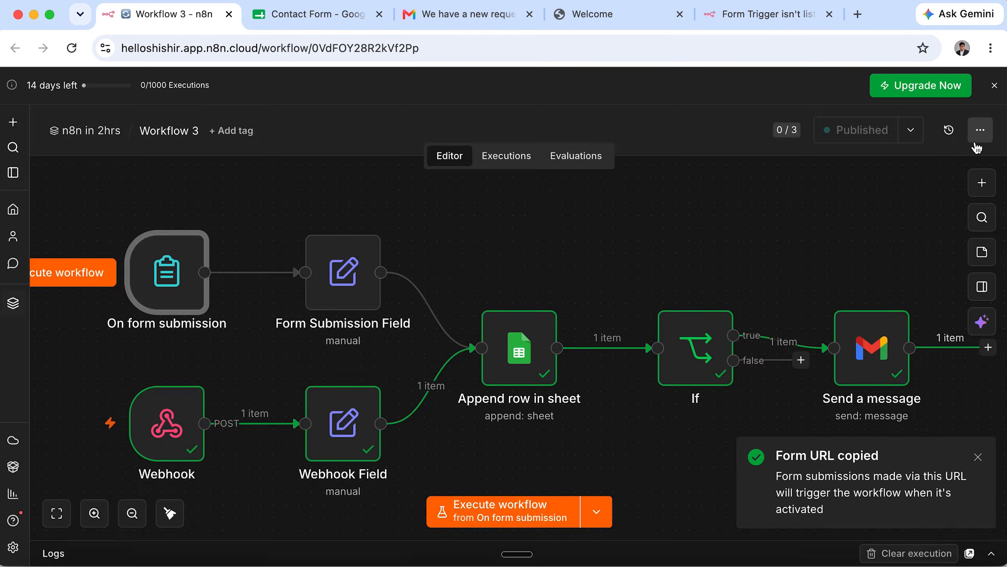
left_click(797, 22)
left_click(754, 53)
key("super+v")
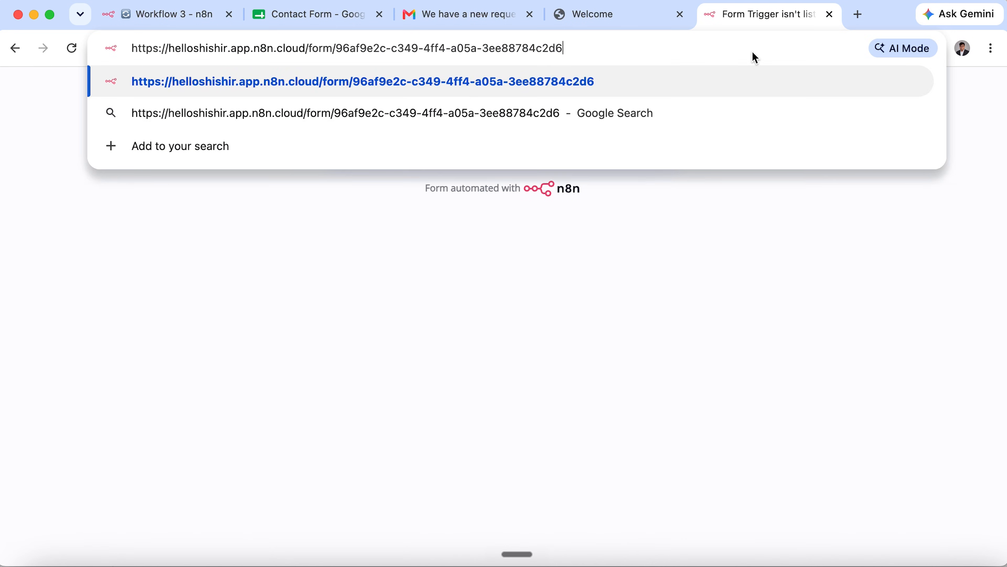
key("Return")
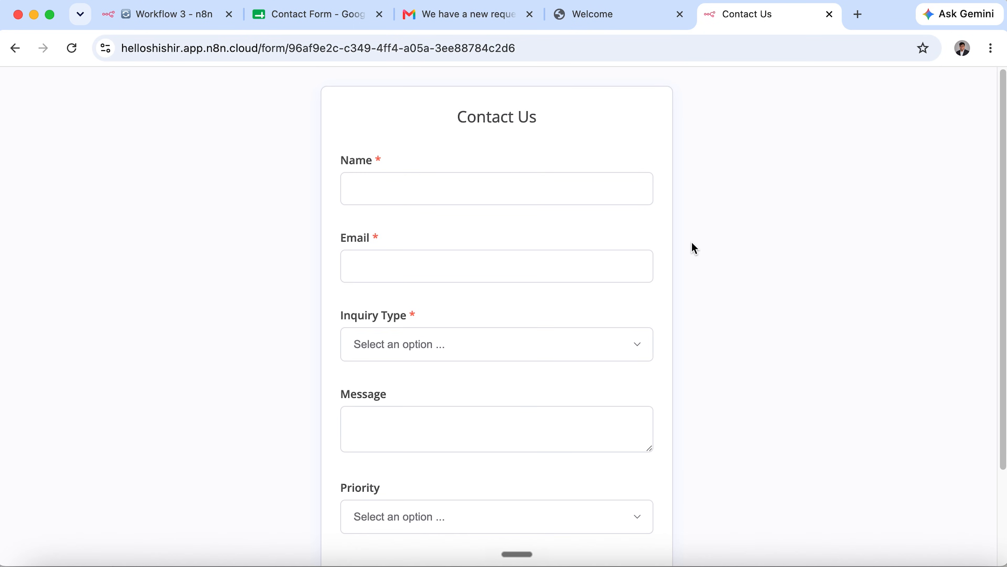
scroll(694, 248, "down", 3)
scroll(693, 248, "up", 4)
scroll(609, 308, "down", 3)
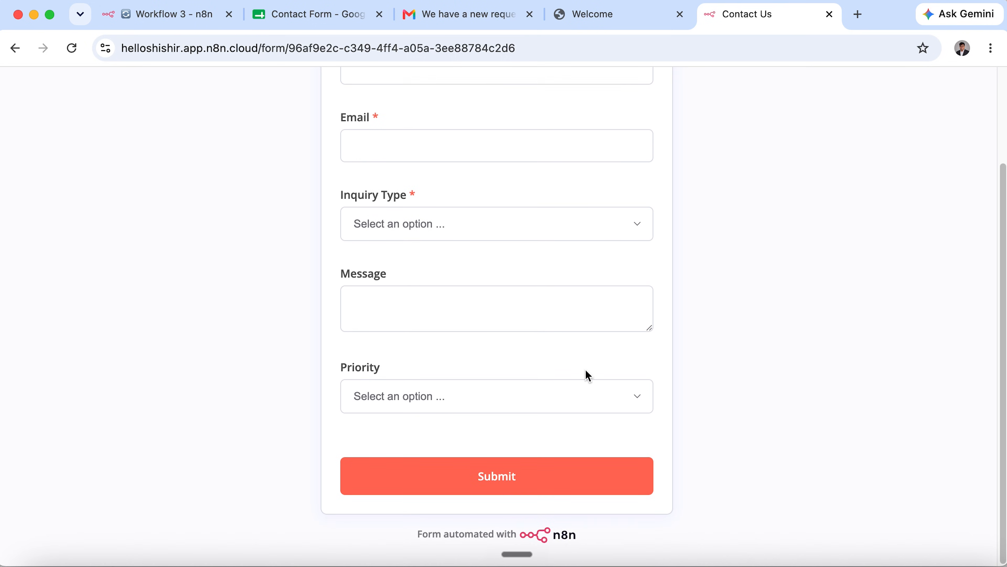
scroll(499, 265, "up", 3)
Submit the live form with a name, email, Technical Problem inquiry, message and Normal priority.
left_click(527, 196)
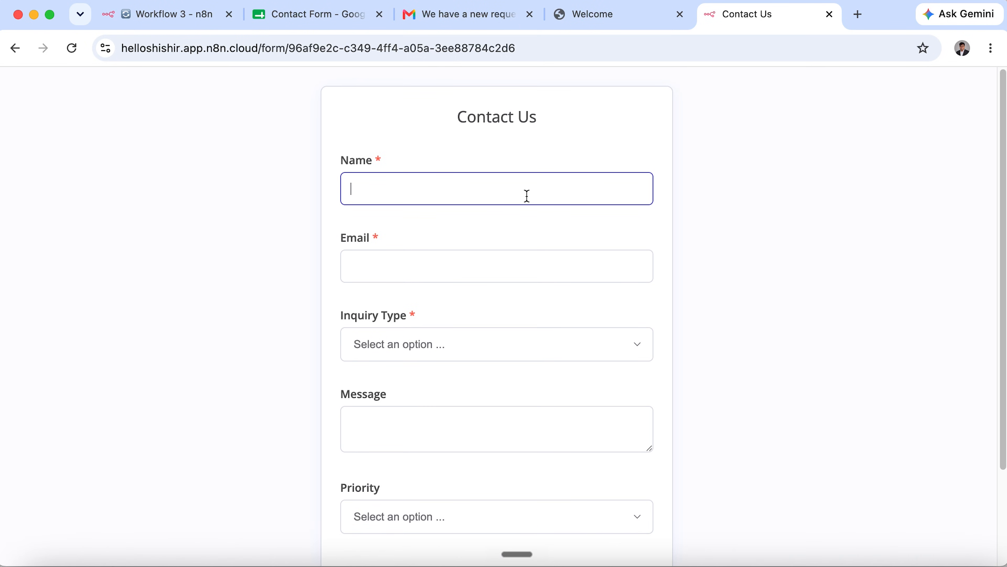
type("John Doe")
key("Tab")
type("jo")
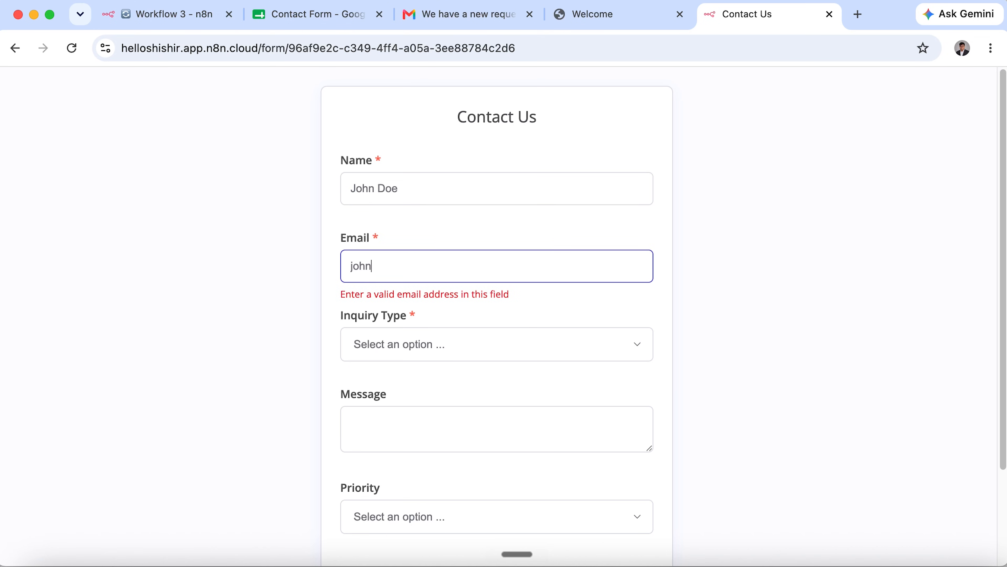
type("hn@doe.com")
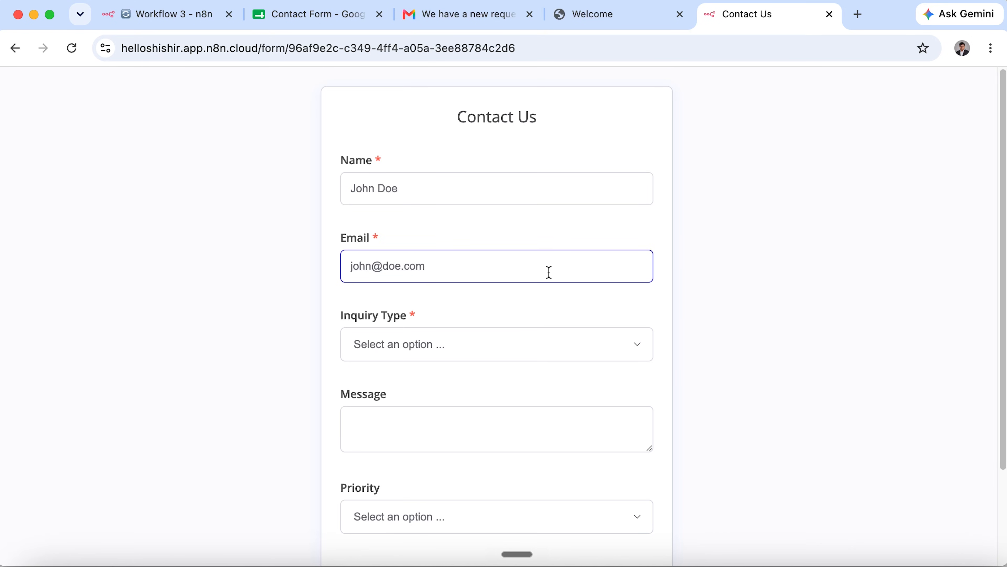
left_click(549, 345)
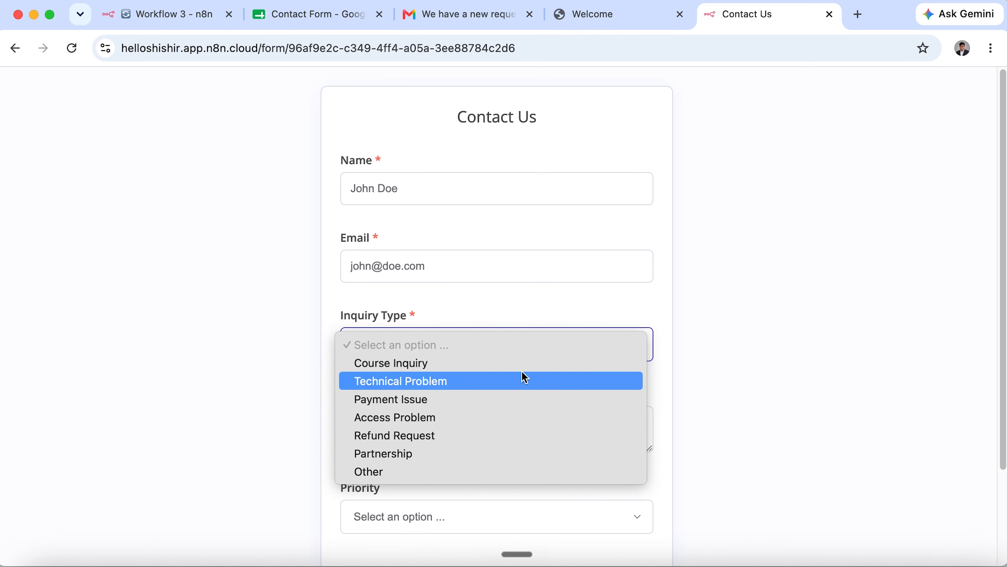
left_click(526, 377)
left_click(507, 428)
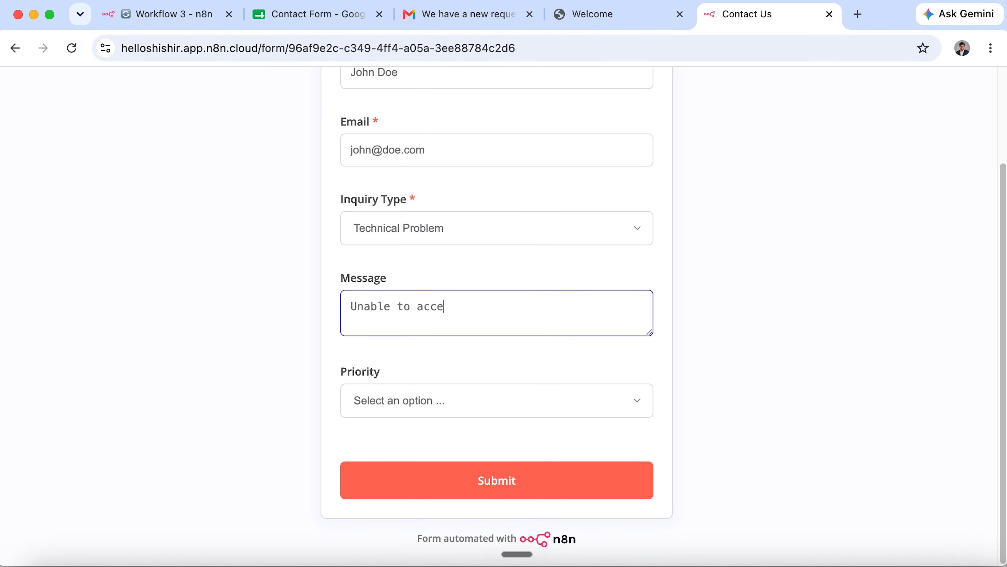
left_click(490, 415)
left_click(478, 420)
left_click(543, 483)
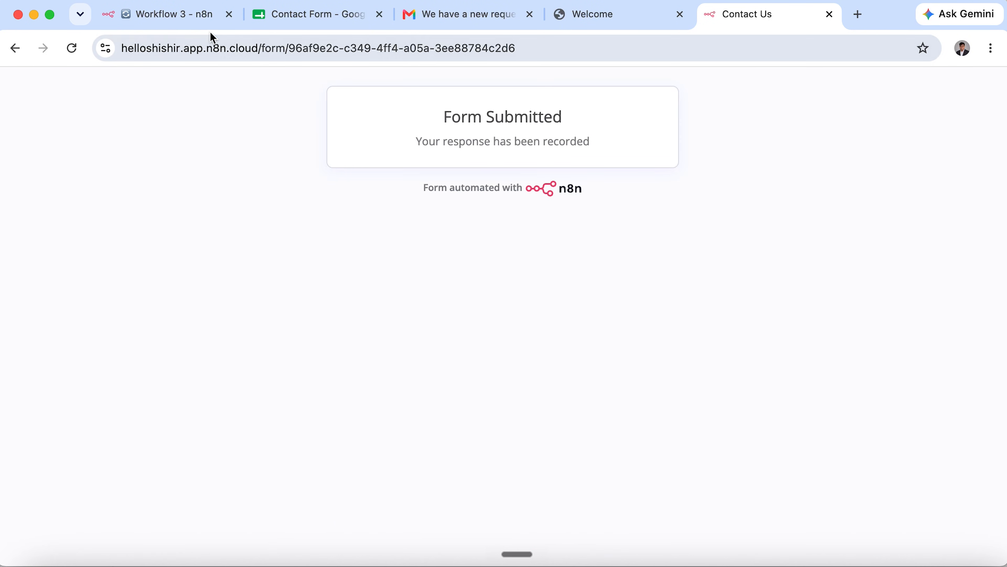
Check row 3 of the Contact Form sheet, widening column D to show the full message.
left_click(206, 18)
left_click(328, 18)
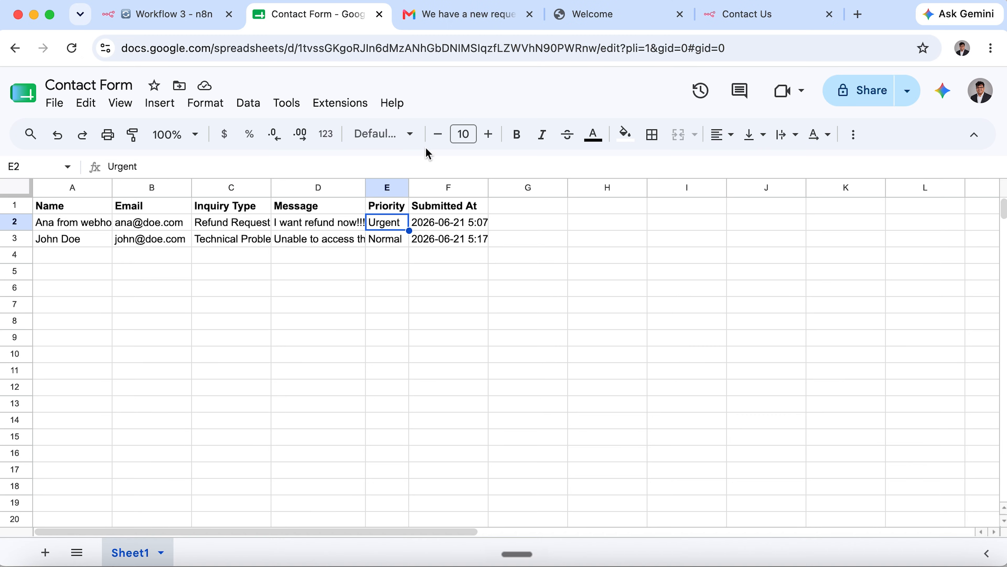
left_click(92, 241)
left_click(311, 243)
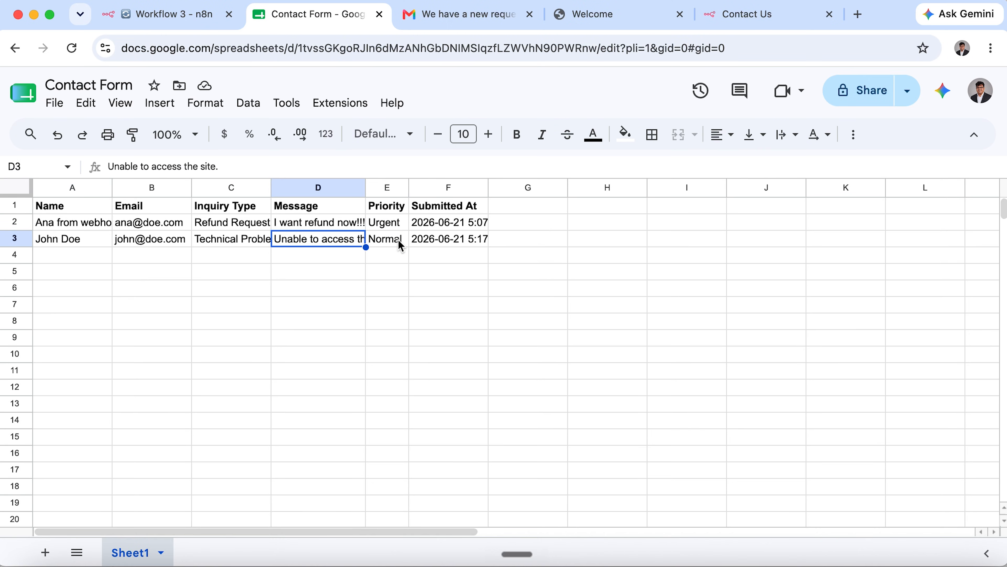
double_click(366, 187)
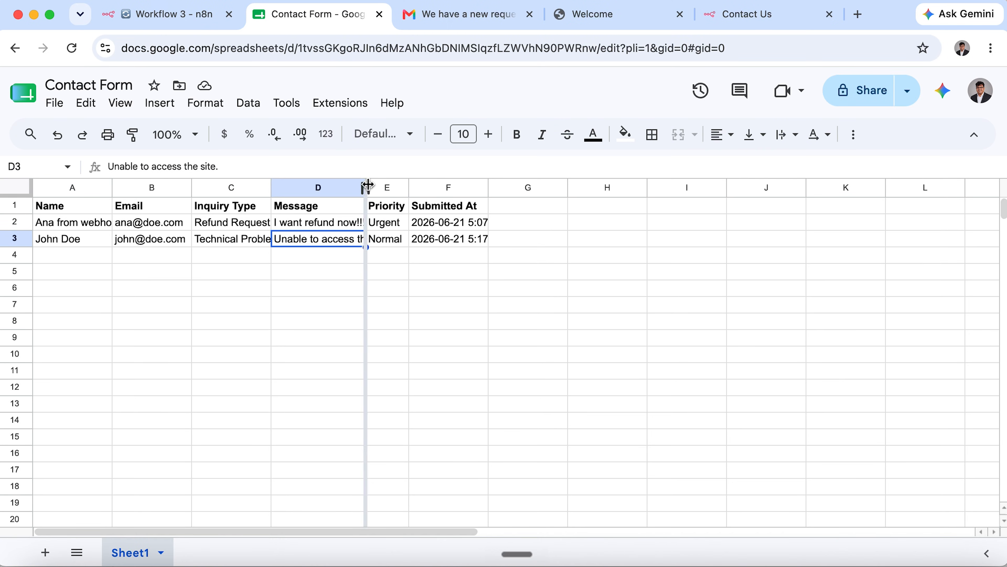
left_click(448, 238)
left_click(174, 27)
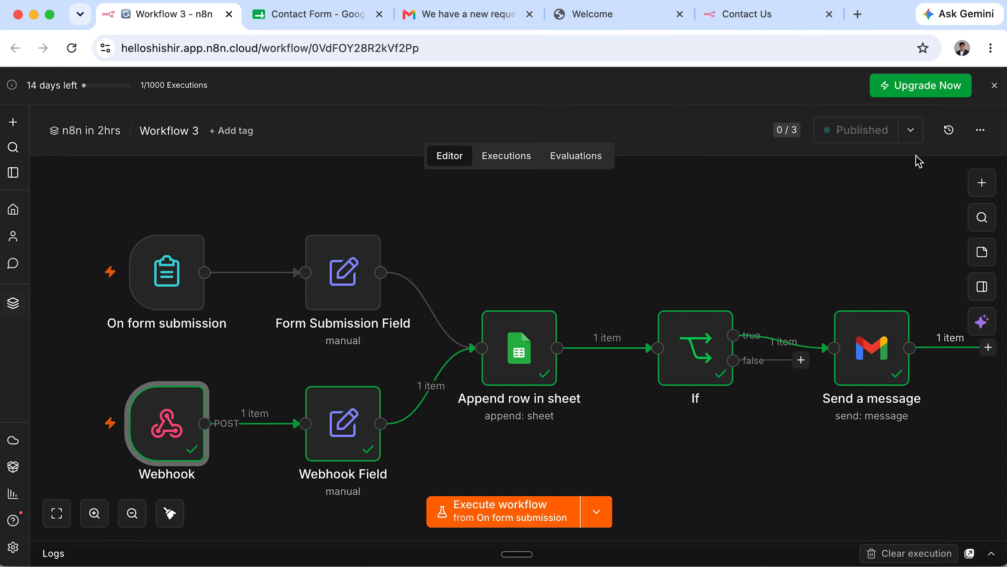
Unpublish Workflow 3 from the Published menu and confirm the unpublish.
left_click(911, 130)
left_click(866, 222)
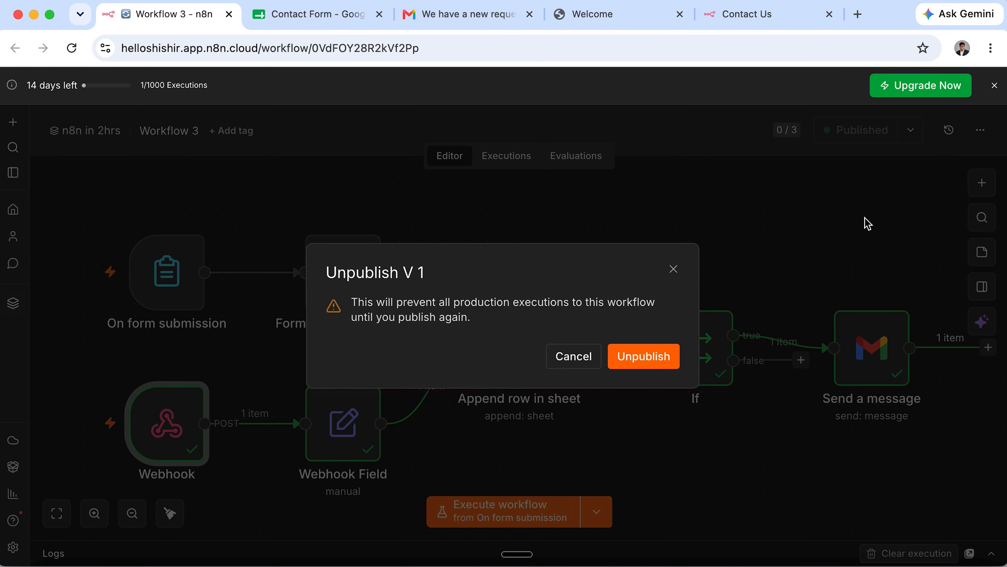
left_click(667, 359)
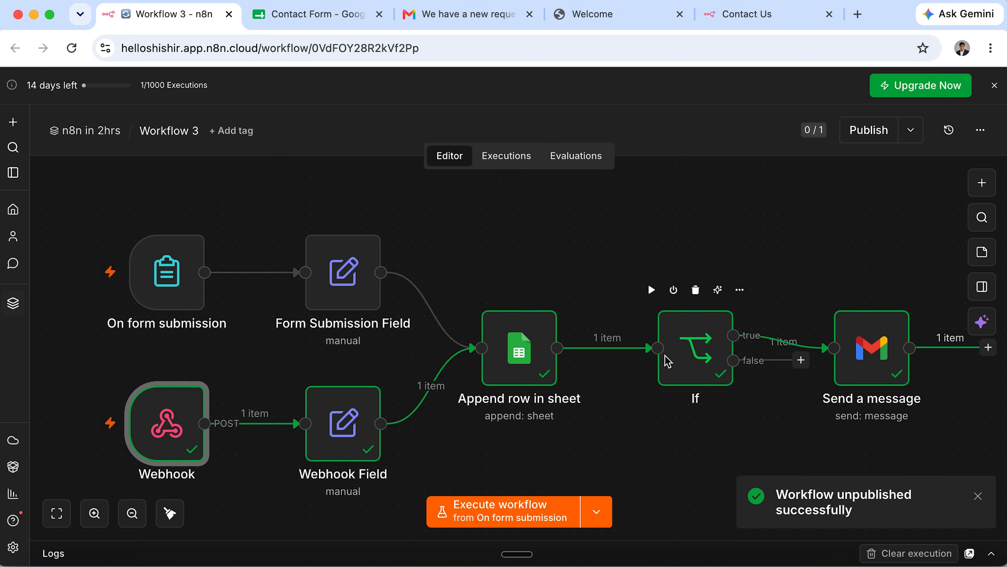
left_click(978, 496)
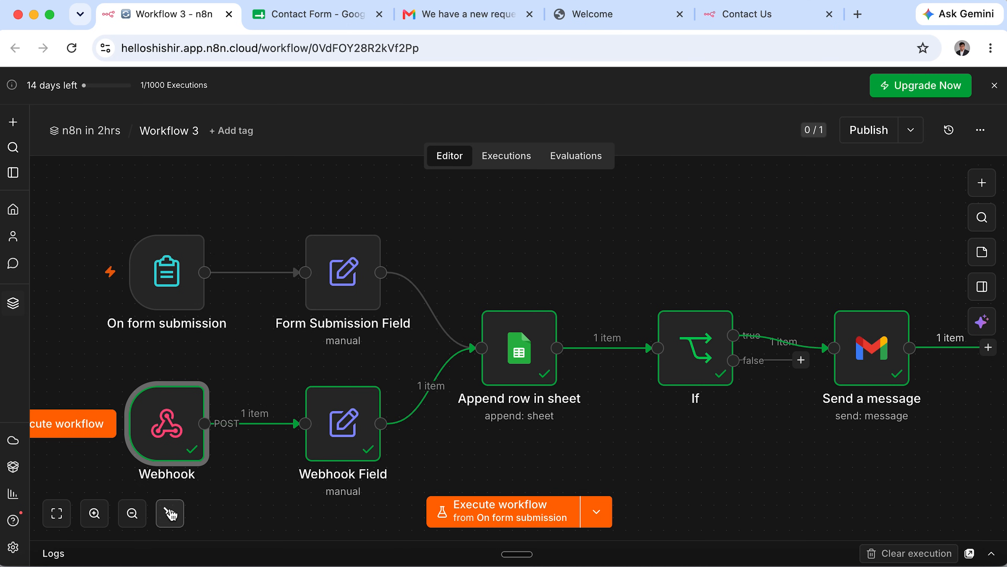
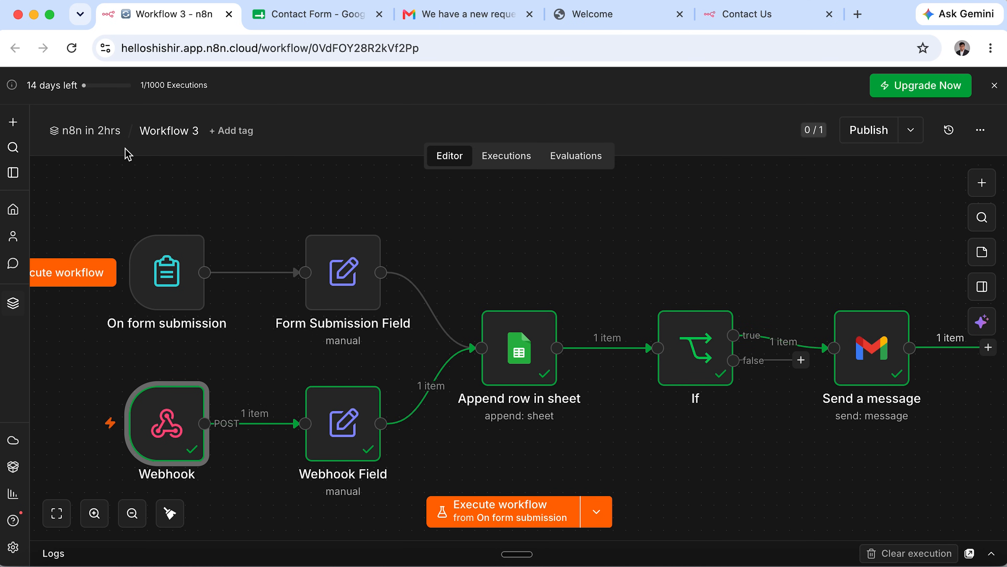
Go back from the Workflow 3 editor to the 'n8n in 2hrs' project's Workflows list.
left_click(112, 137)
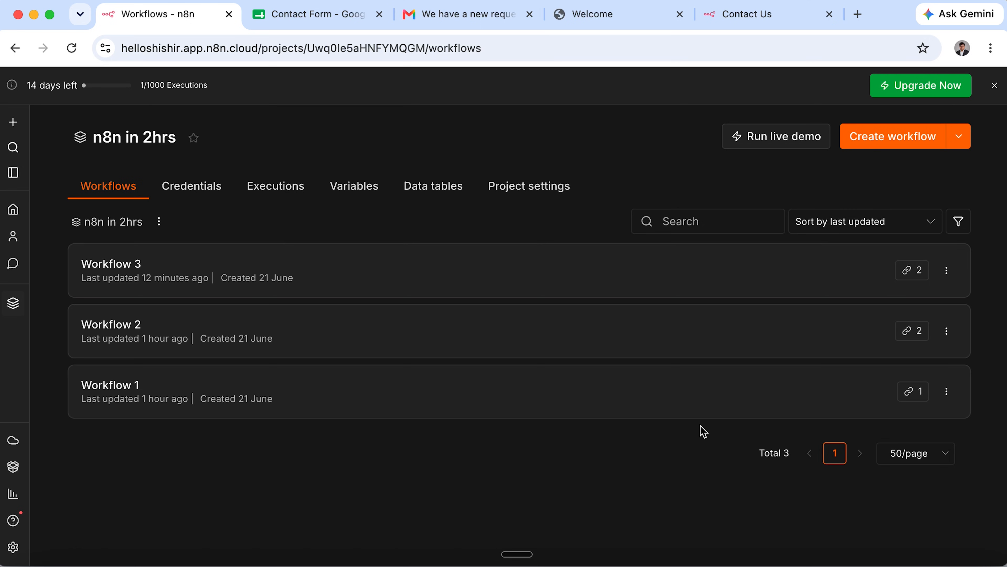
left_click(648, 414)
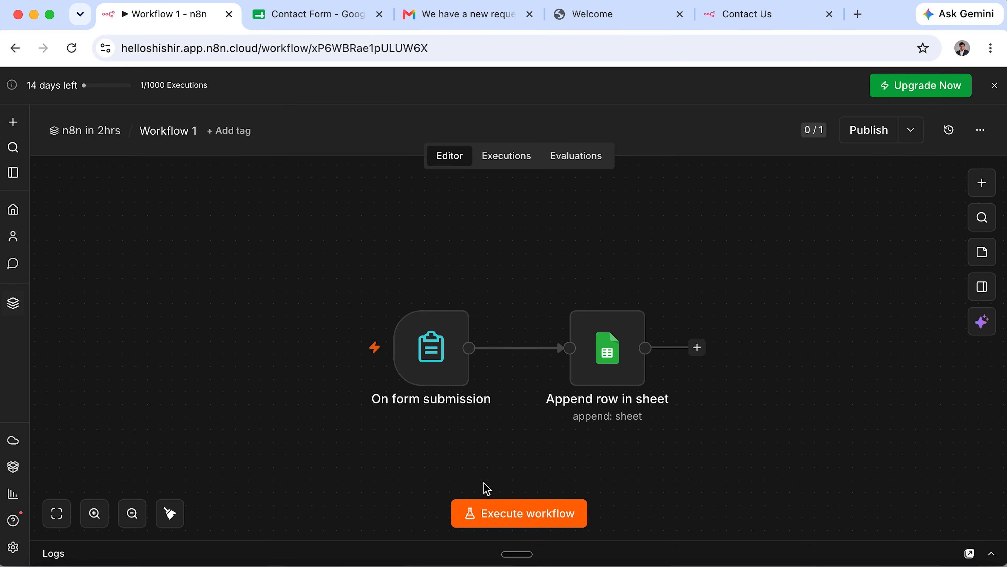
left_click_drag(296, 224, 734, 462)
left_click_drag(316, 228, 531, 434)
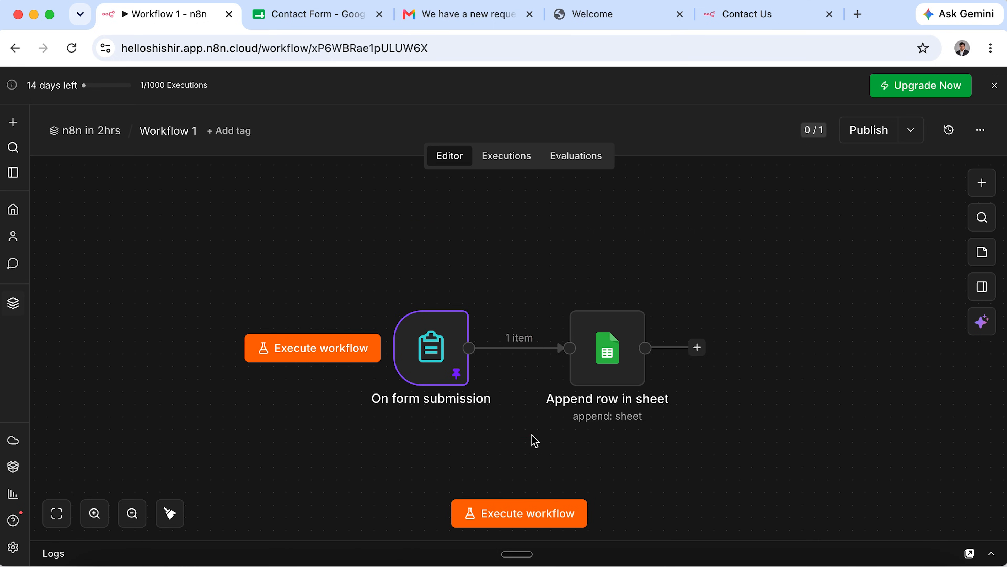
left_click_drag(536, 237, 725, 452)
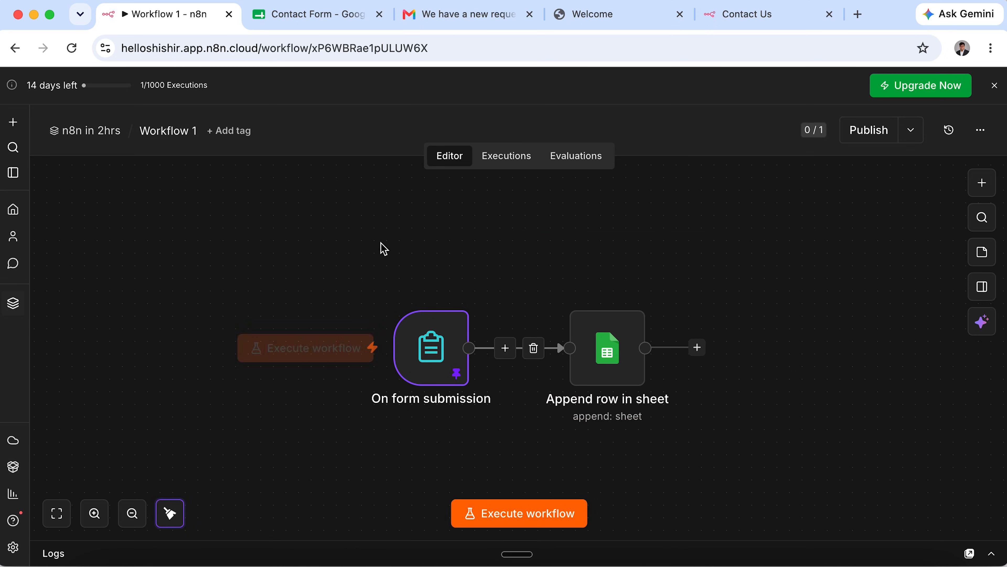
left_click(107, 136)
left_click(360, 342)
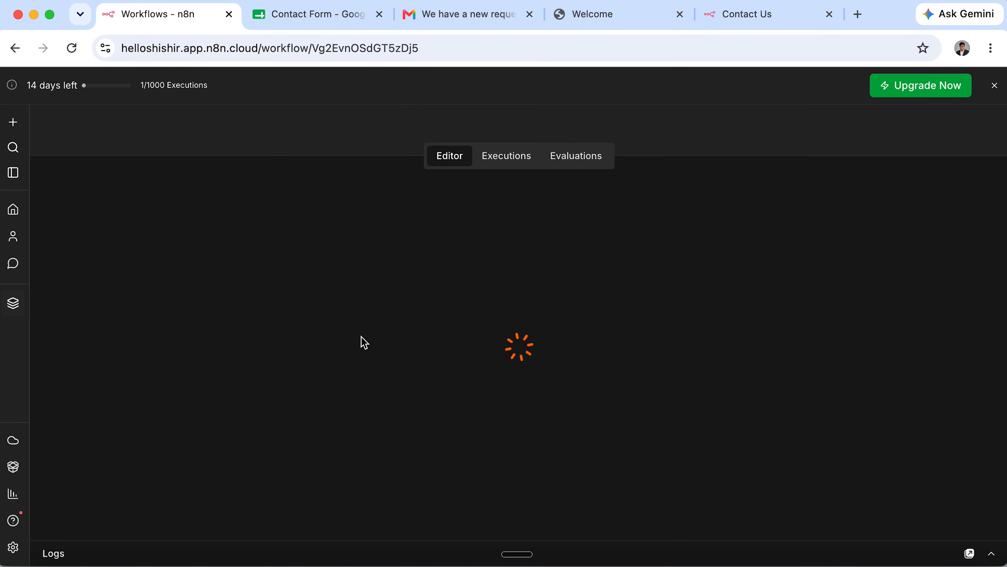
left_click_drag(499, 259, 690, 428)
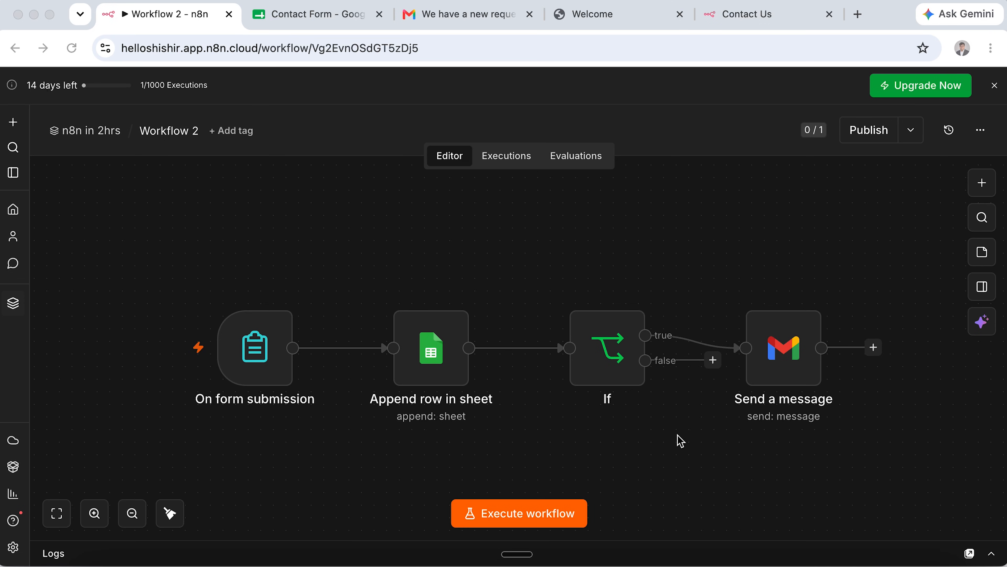
left_click_drag(701, 230, 916, 453)
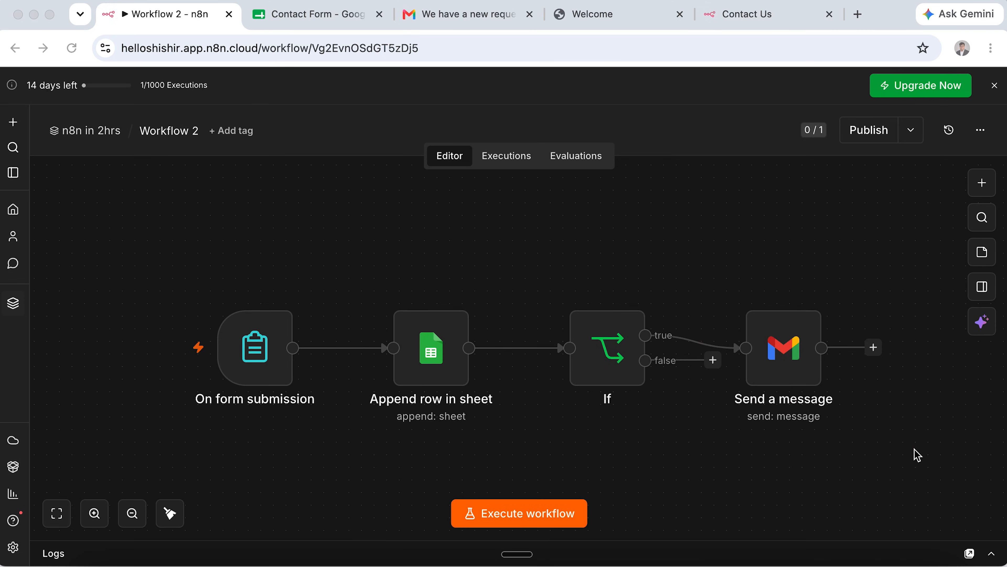
left_click(115, 131)
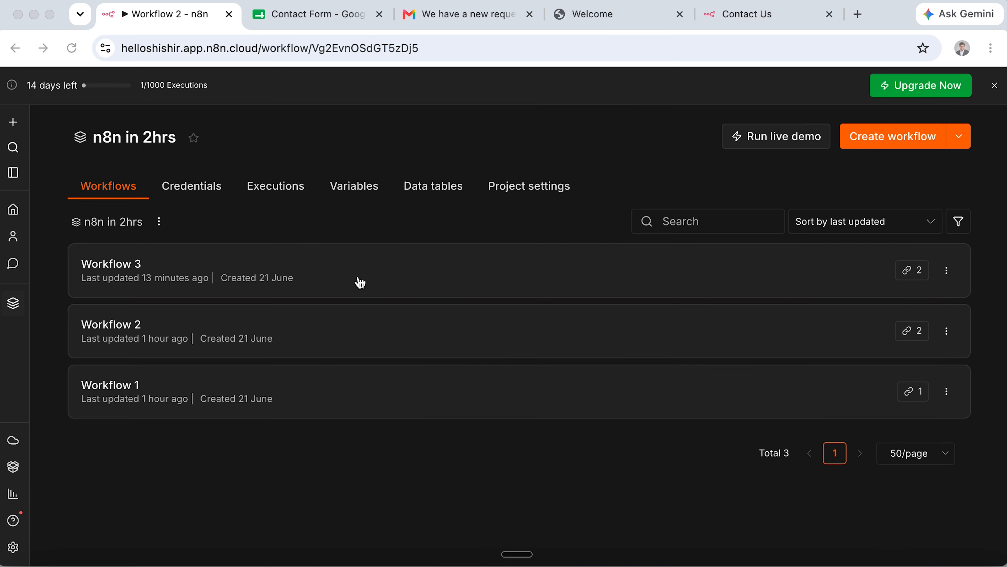
left_click(359, 281)
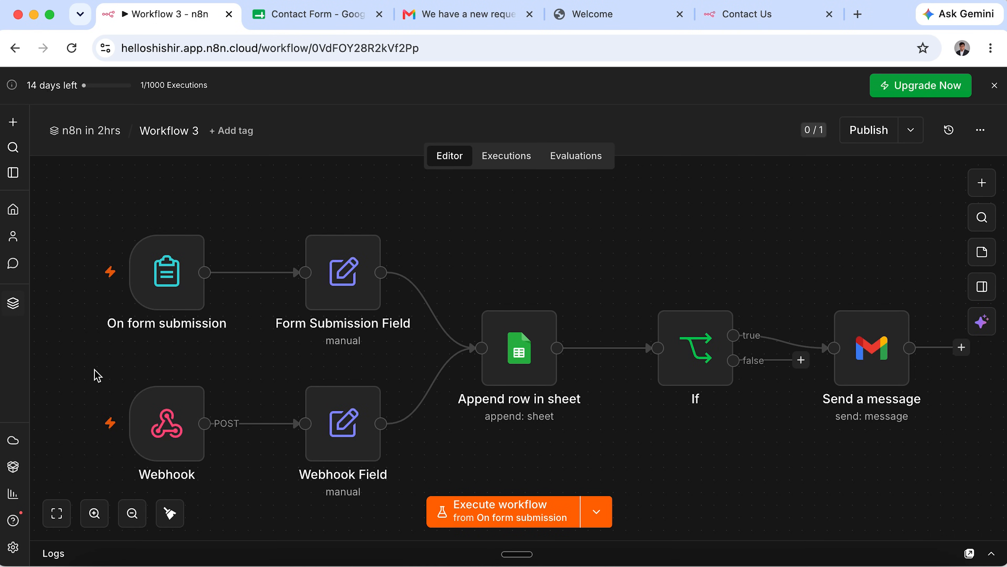
left_click_drag(98, 374, 251, 496)
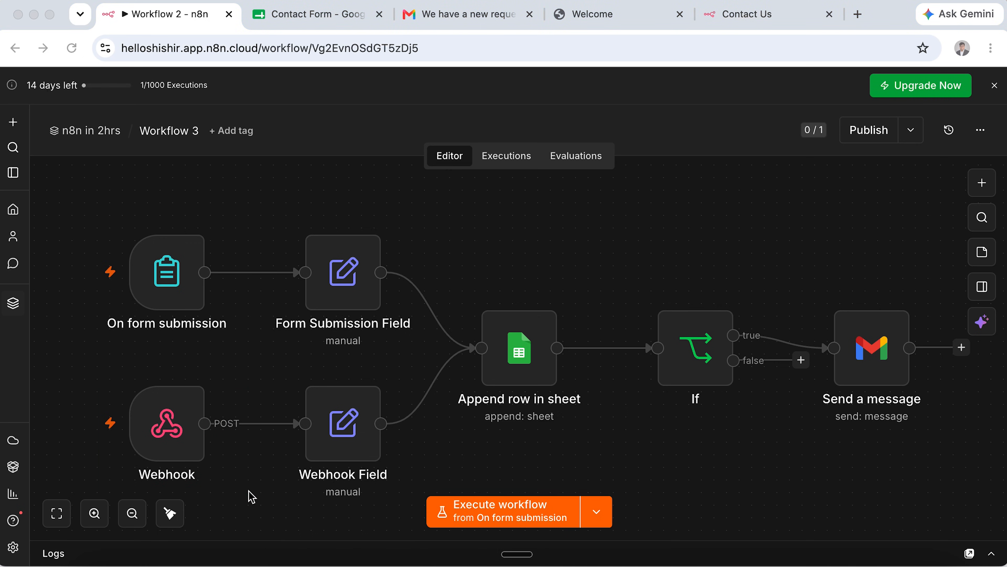
left_click_drag(90, 214, 253, 352)
left_click_drag(274, 214, 420, 337)
left_click_drag(284, 373, 401, 483)
left_click_drag(106, 231, 429, 484)
left_click_drag(454, 283, 609, 437)
left_click_drag(618, 278, 761, 423)
left_click_drag(810, 259, 434, 226)
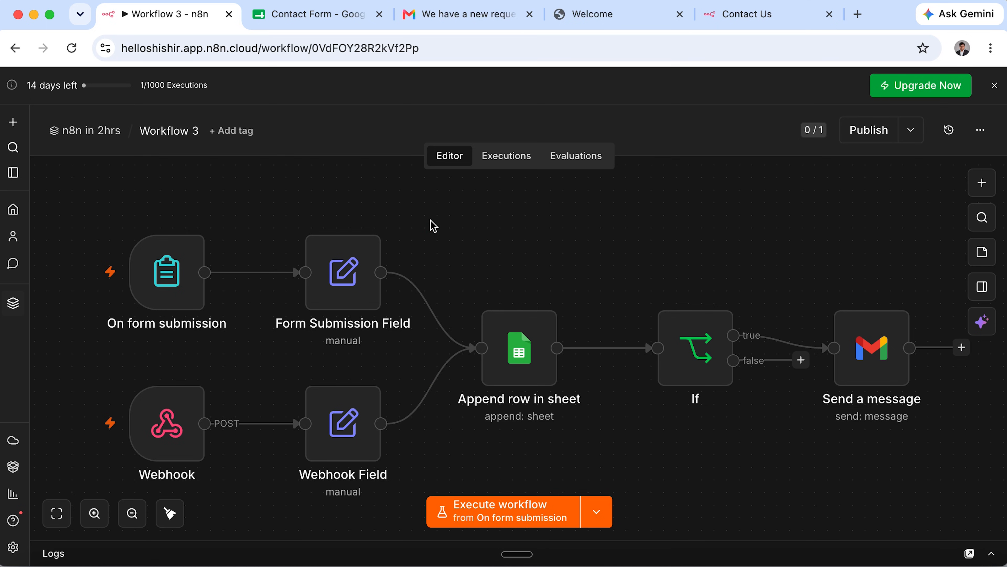
mouse_move(150, 278)
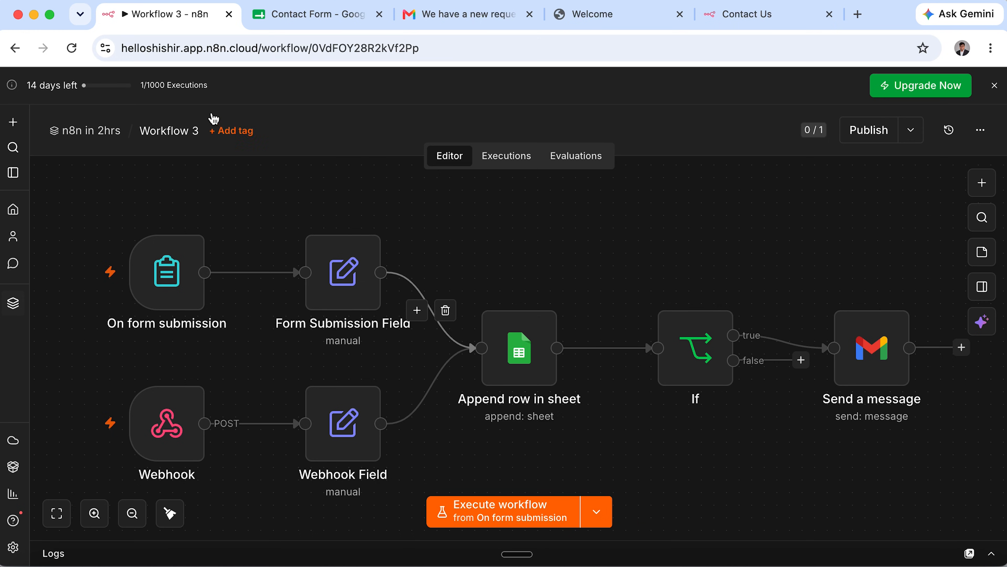
left_click(115, 132)
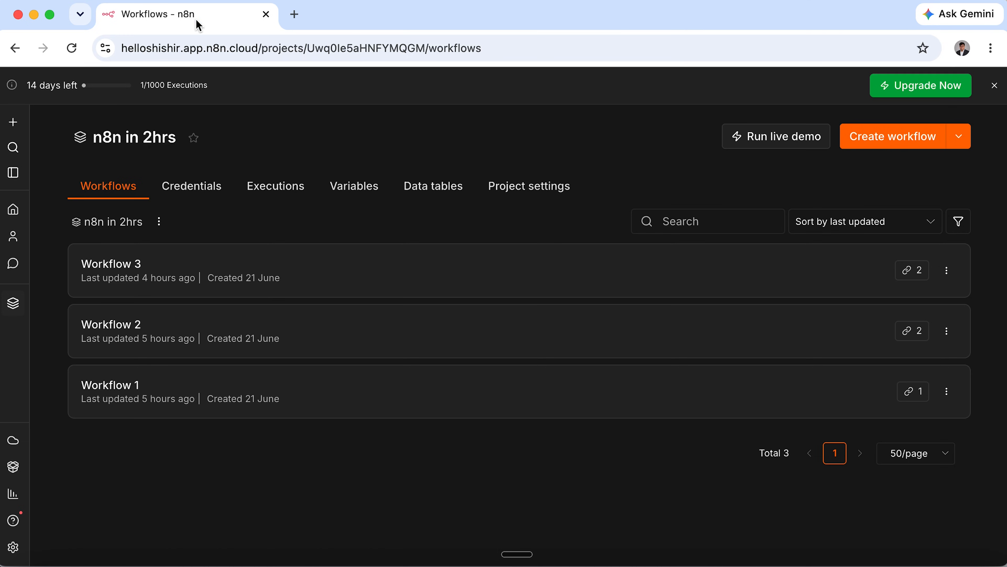
Open Google Drive in a new tab and open the Customer_Inquiry_Tracker spreadsheet.
left_click(291, 18)
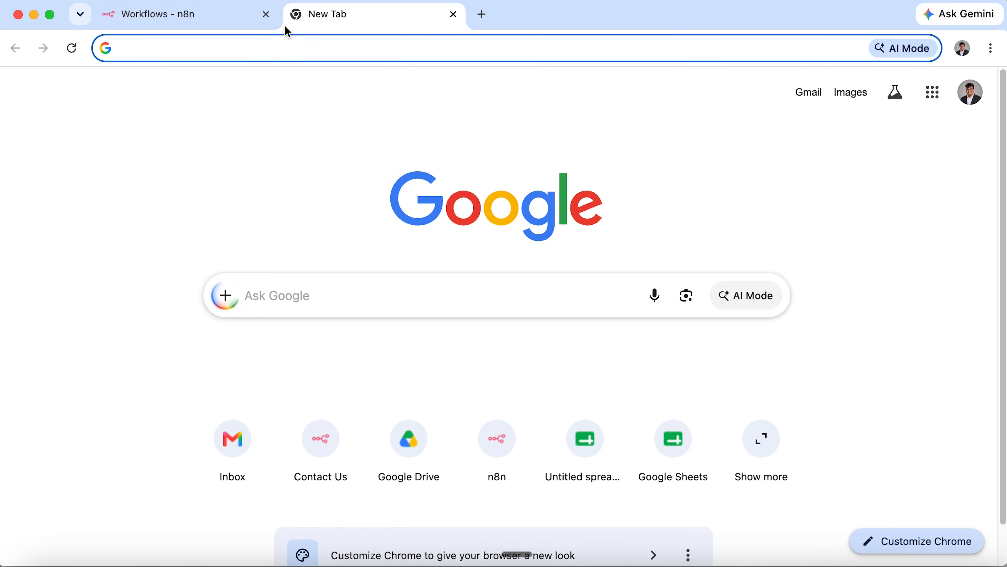
type("drive.google.com")
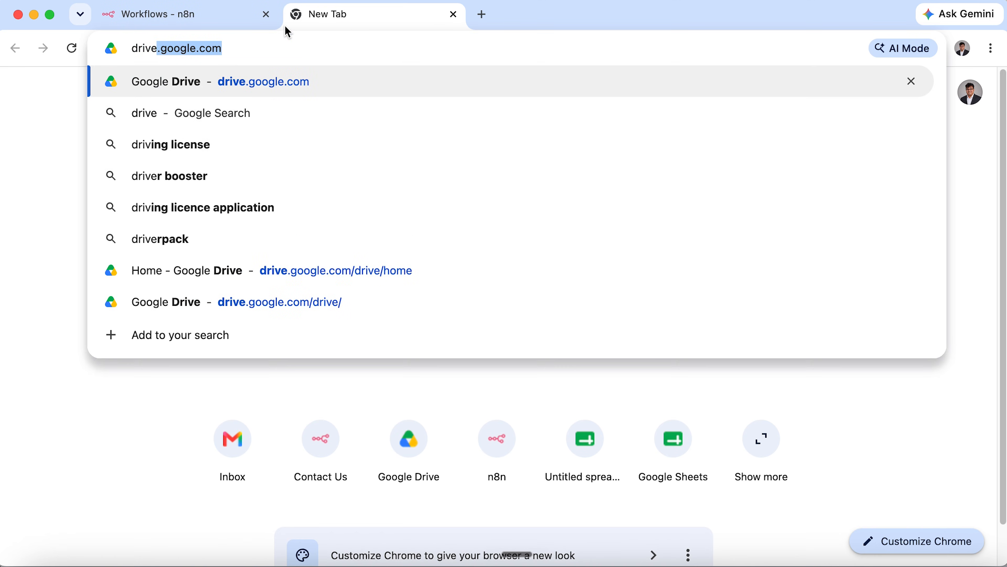
key("Return")
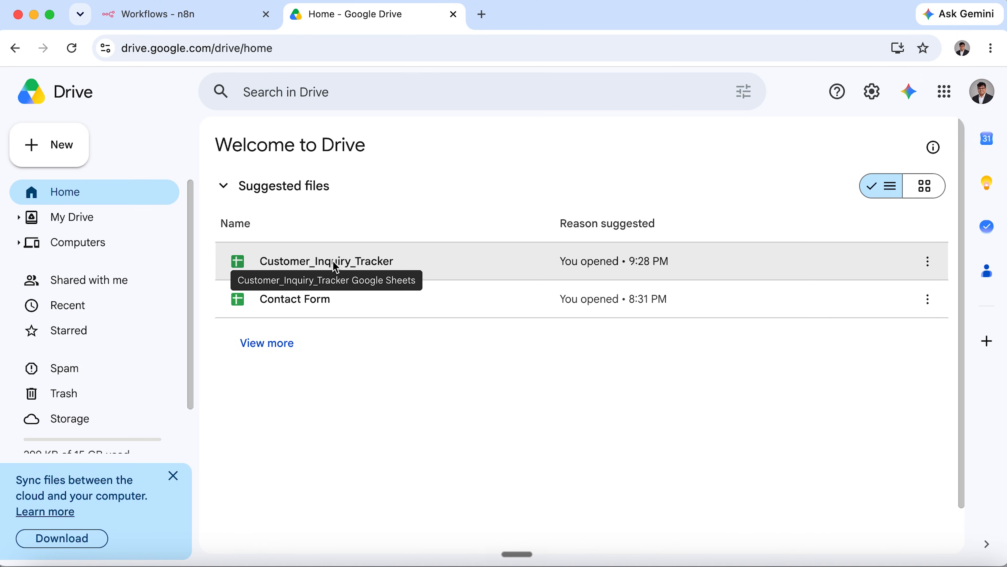
double_click(334, 261)
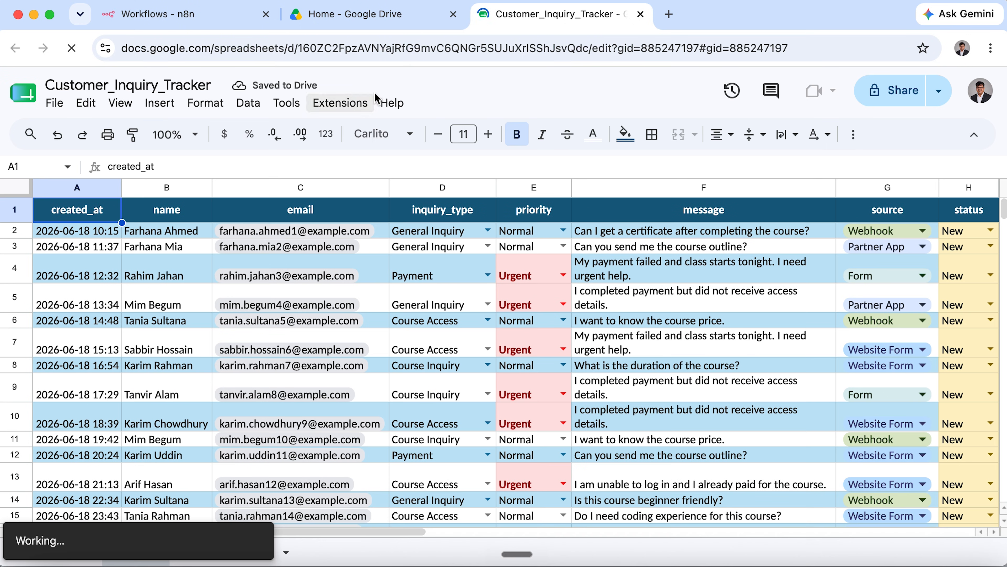
Close the Drive tab and browse the Leads sheet from row 116 back to row 2.
left_click(453, 14)
scroll(176, 329, "down", 20)
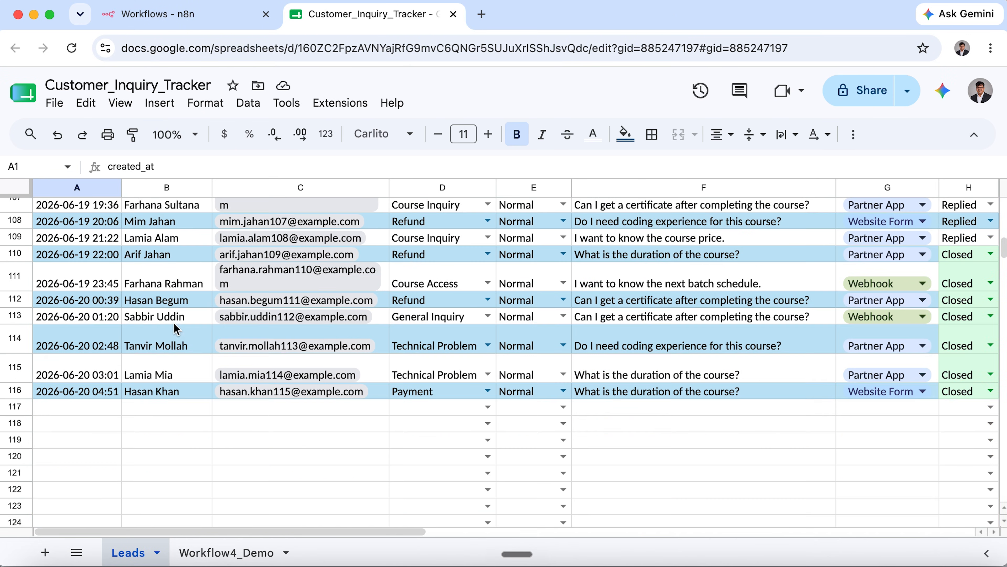
left_click(15, 390)
scroll(130, 392, "up", 20)
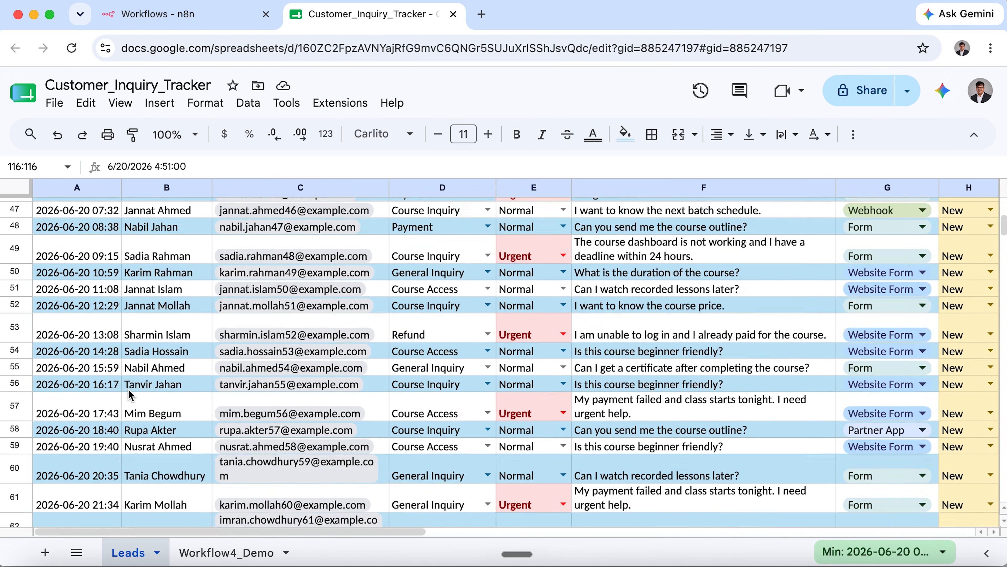
left_click(111, 234)
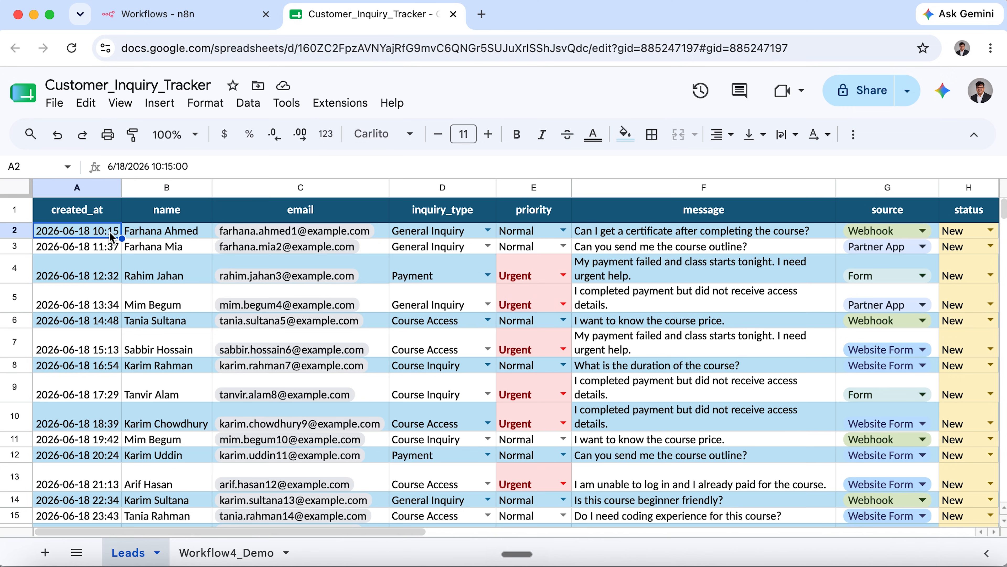
left_click(165, 234)
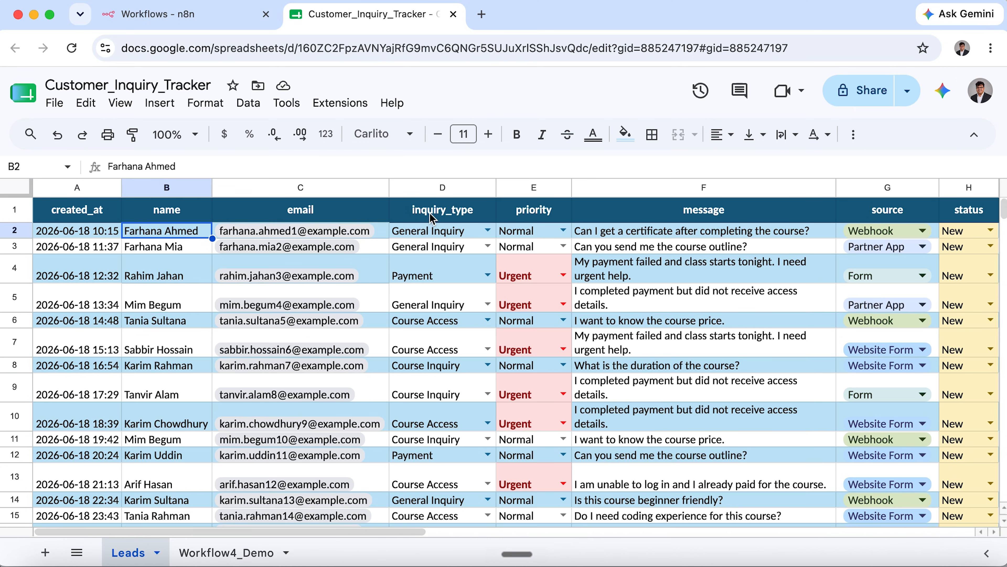
scroll(776, 258, "right", 6)
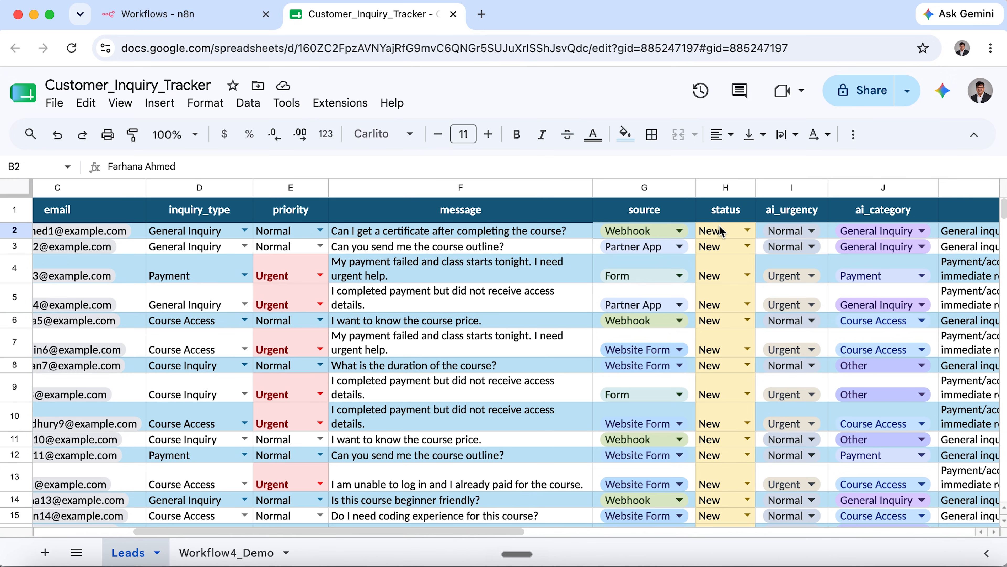
Inspect the status choices in H2 and the Closed status in H110, leaving H2 as New.
left_click(720, 231)
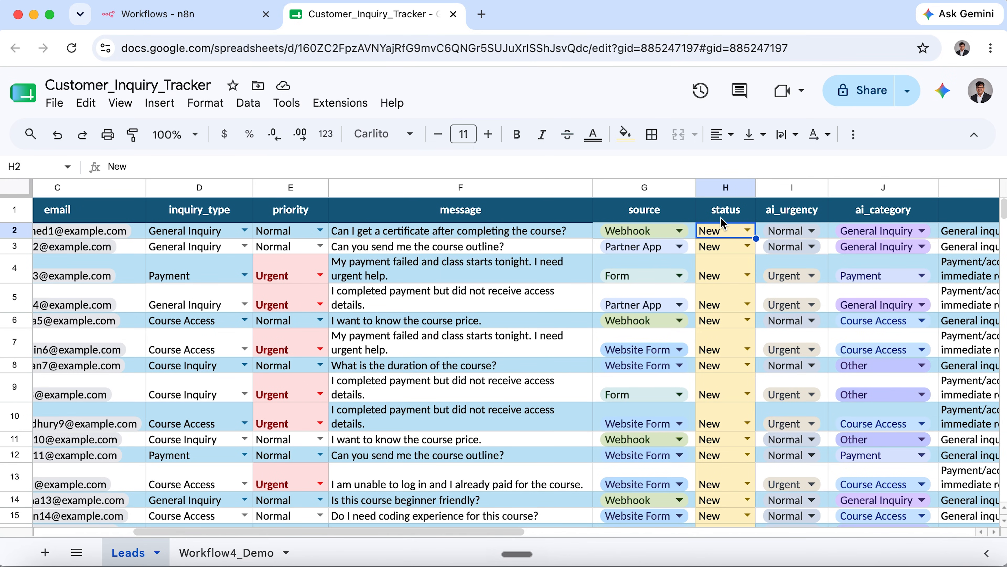
left_click(748, 231)
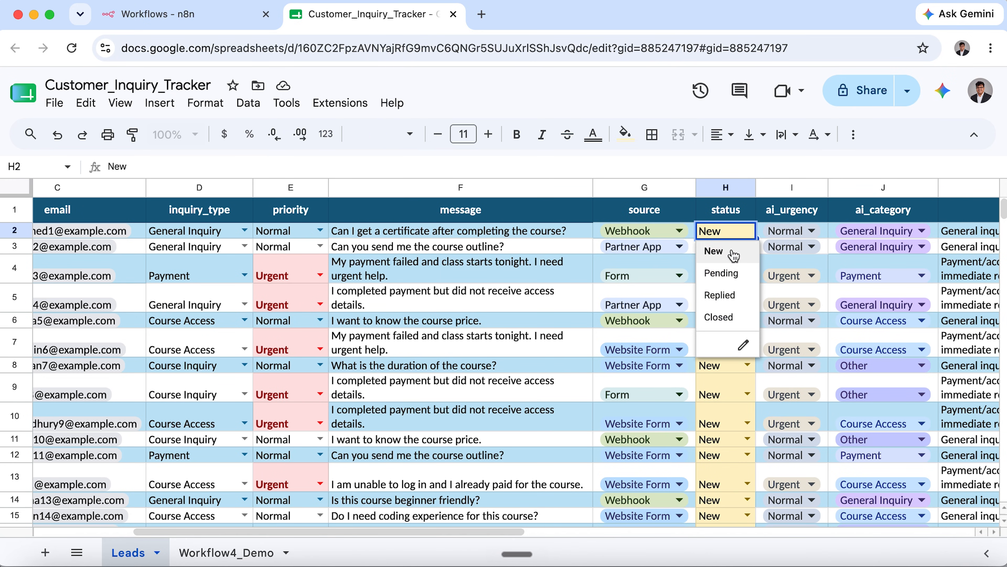
left_click(731, 217)
scroll(731, 310, "down", 20)
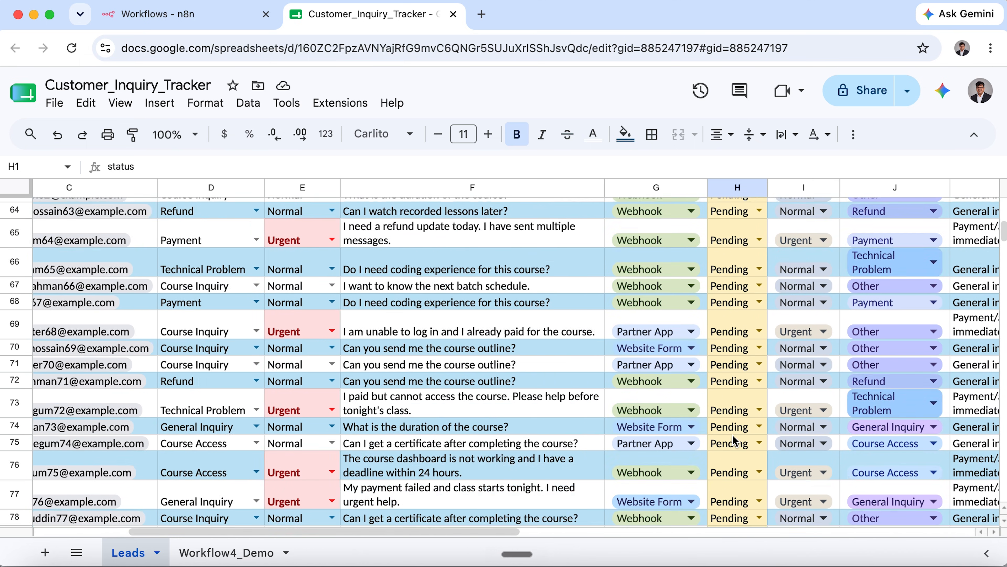
scroll(728, 427, "down", 10)
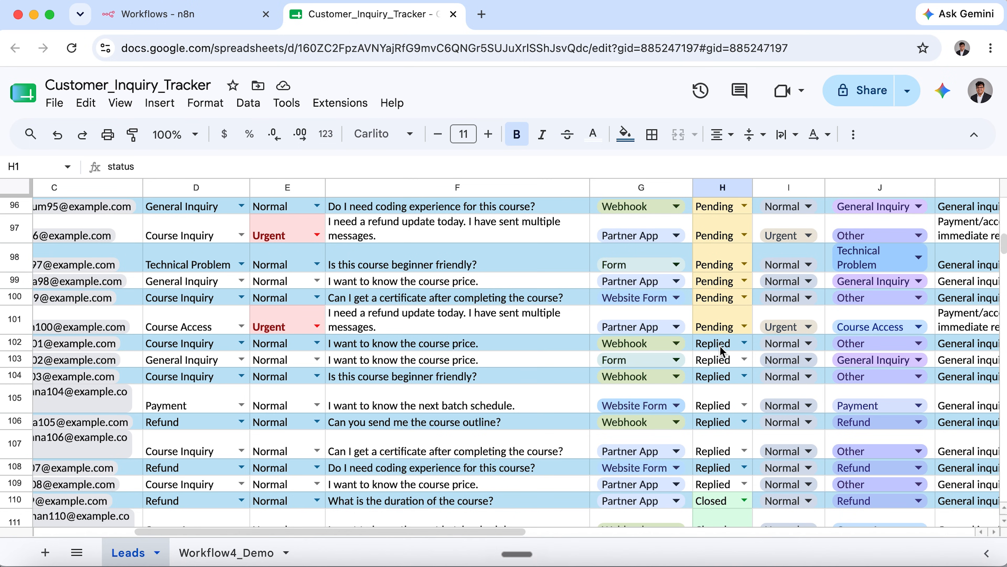
scroll(720, 445, "down", 3)
left_click(724, 436)
scroll(732, 469, "down", 4)
scroll(732, 469, "up", 20)
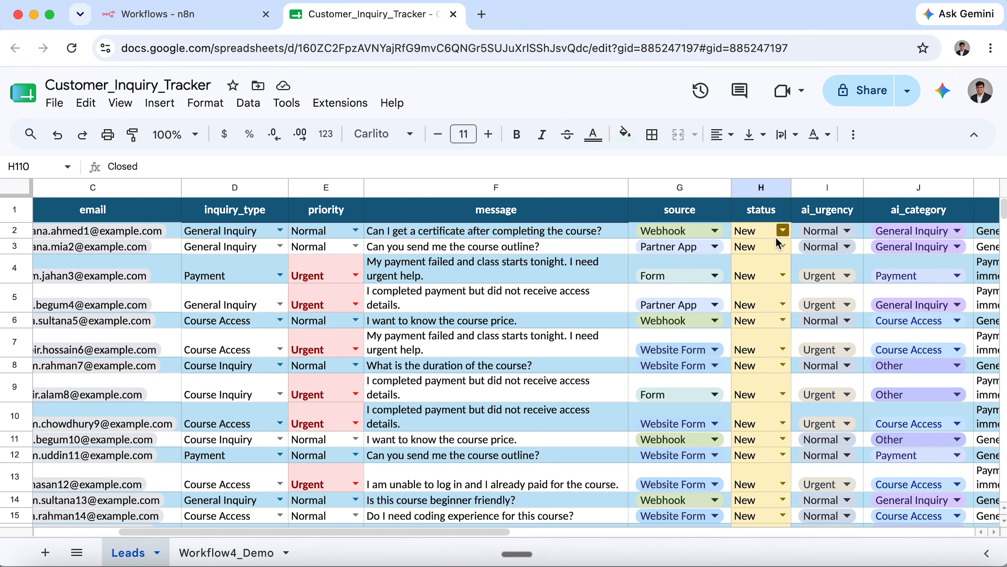
left_click(783, 231)
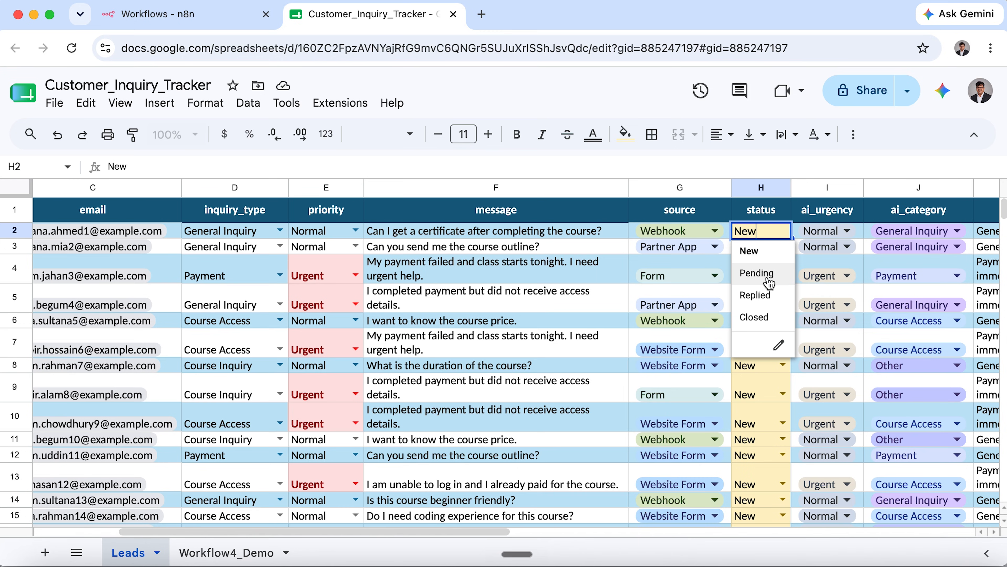
left_click(784, 215)
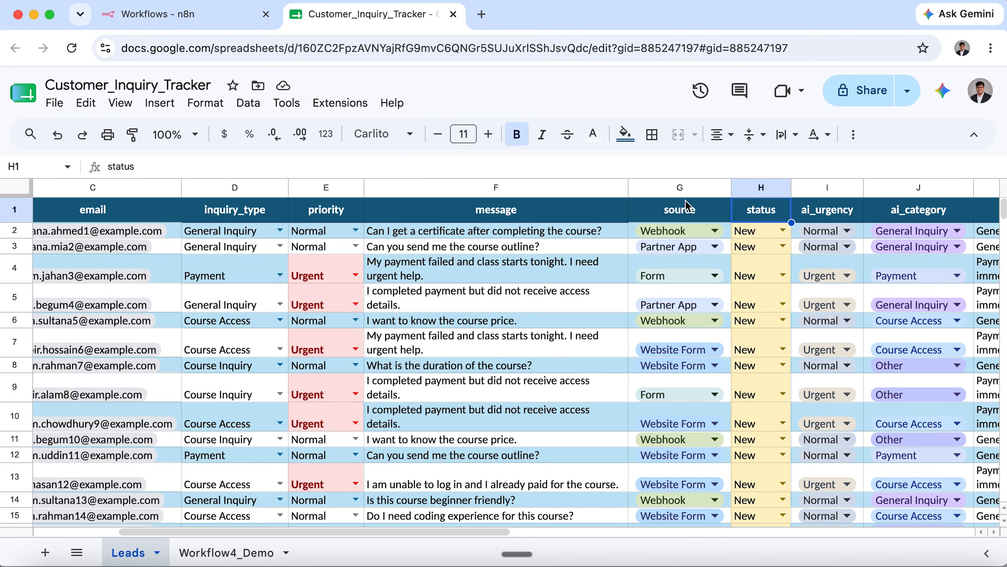
Create a new n8n workflow named 'Workflow 4'.
left_click(198, 14)
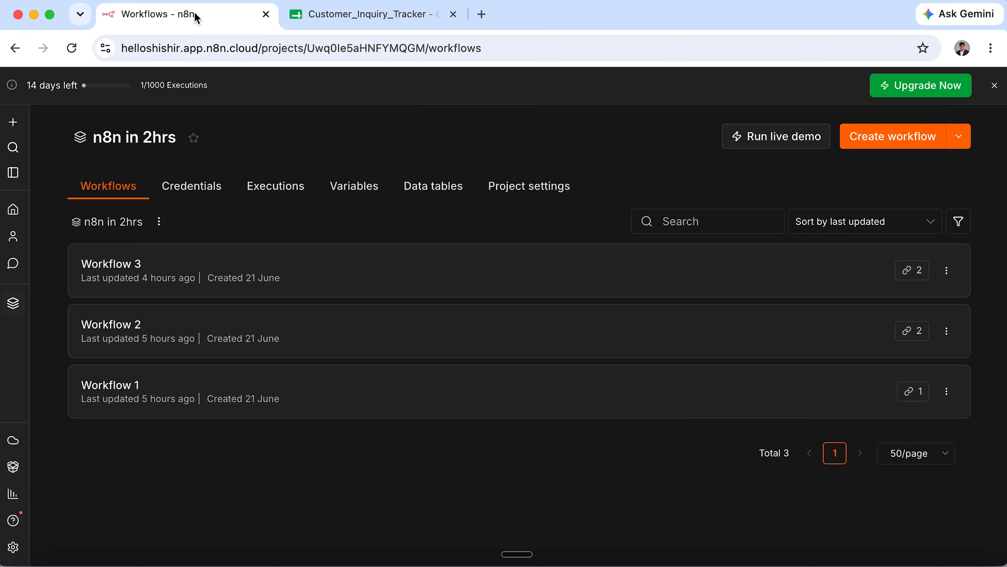
left_click(890, 150)
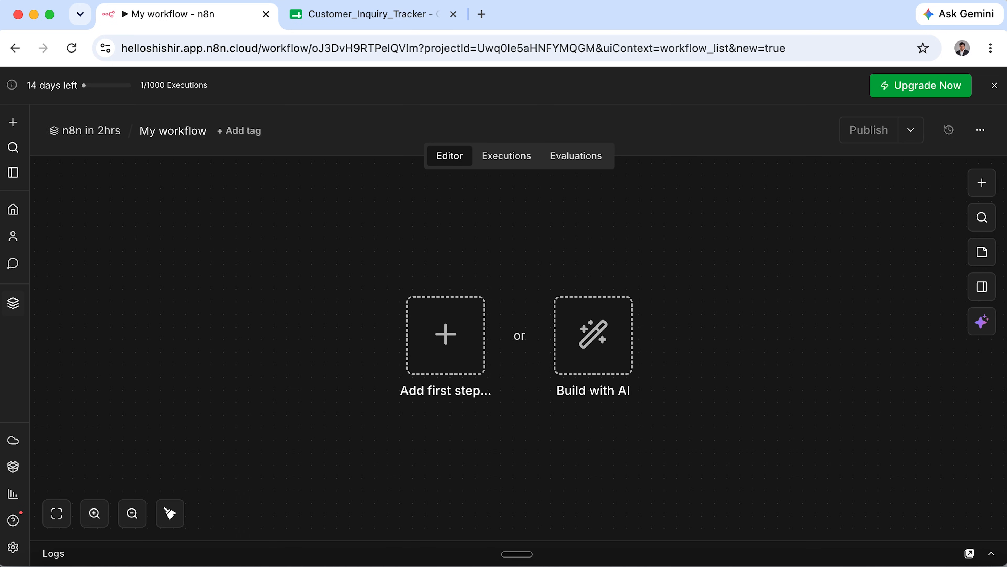
left_click(156, 132)
type("Workflow 4")
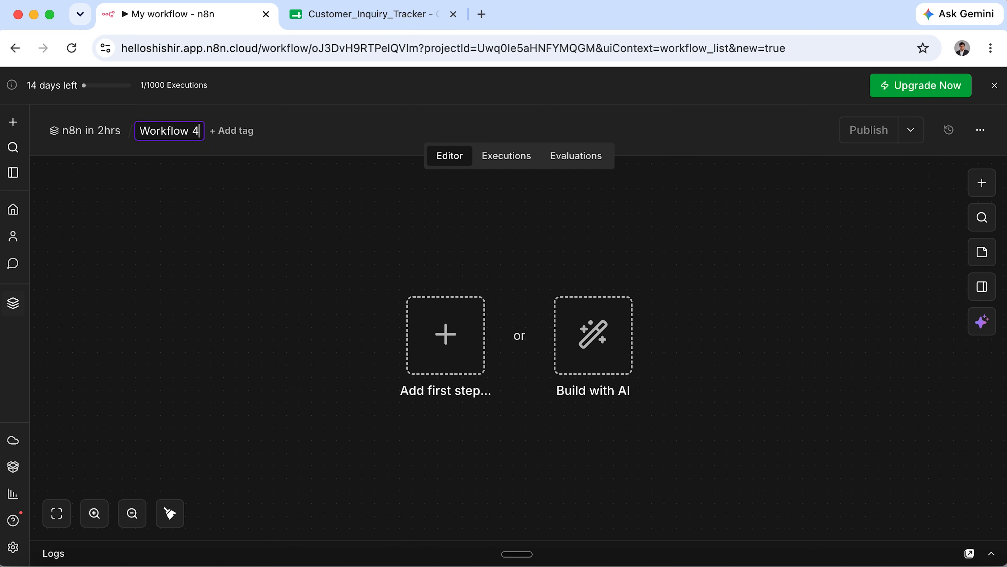
key("Return")
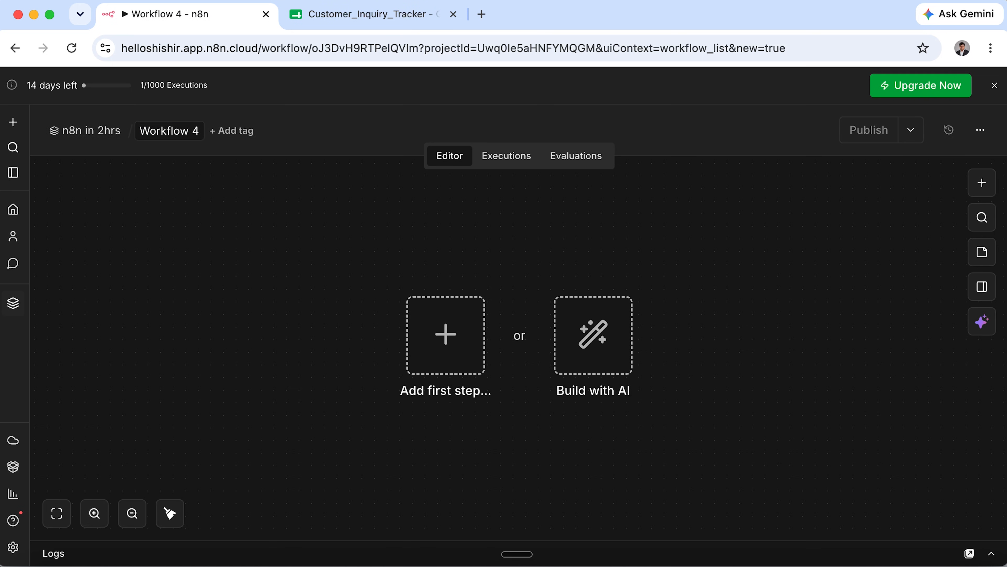
Add an On a schedule trigger with its interval unit set to Days.
left_click(473, 341)
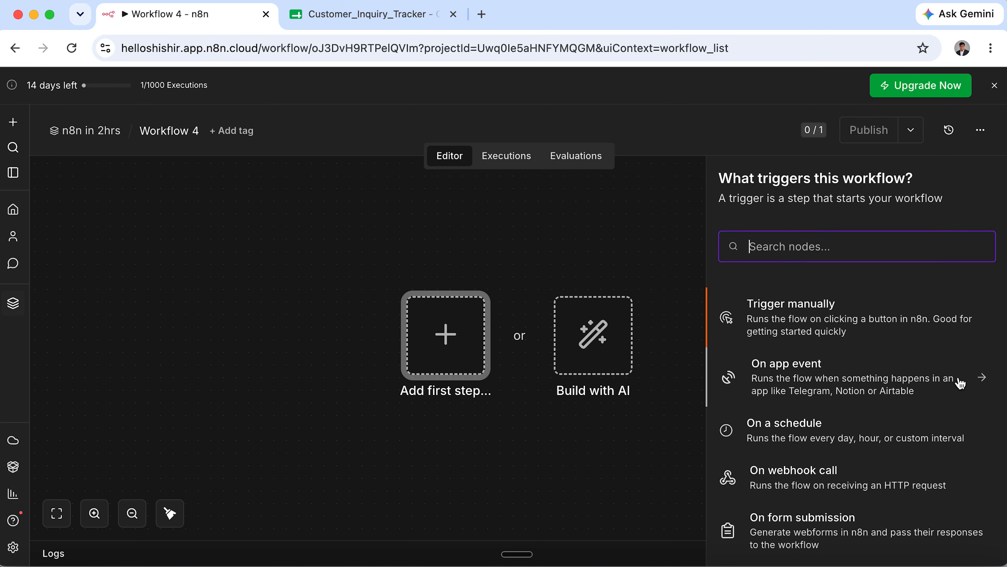
left_click_drag(720, 401, 983, 457)
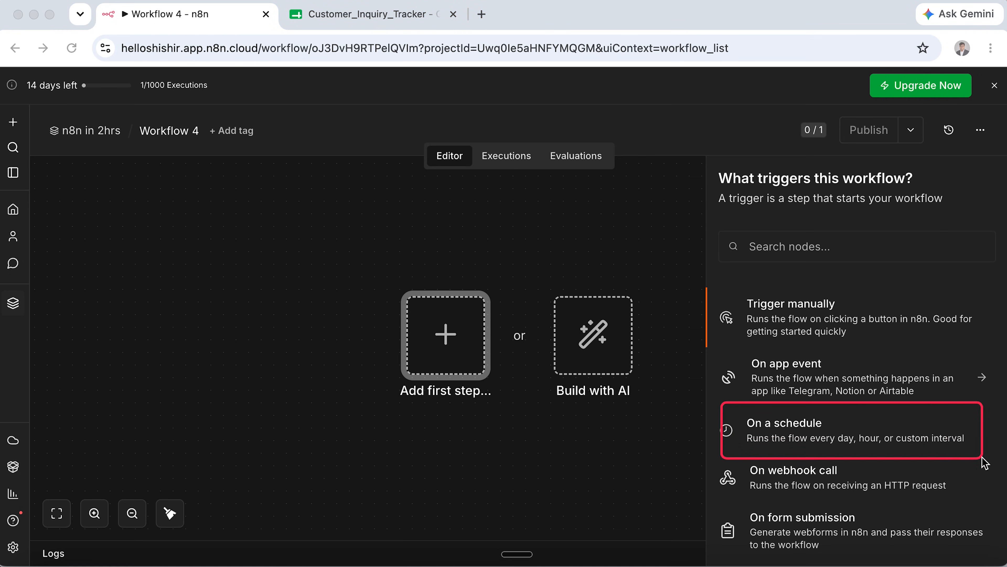
left_click(834, 443)
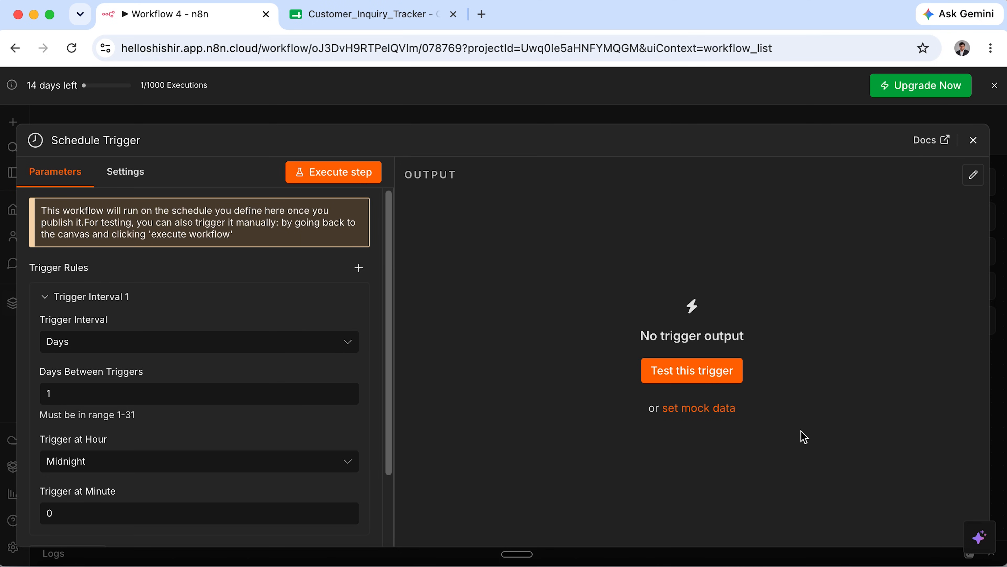
left_click(76, 342)
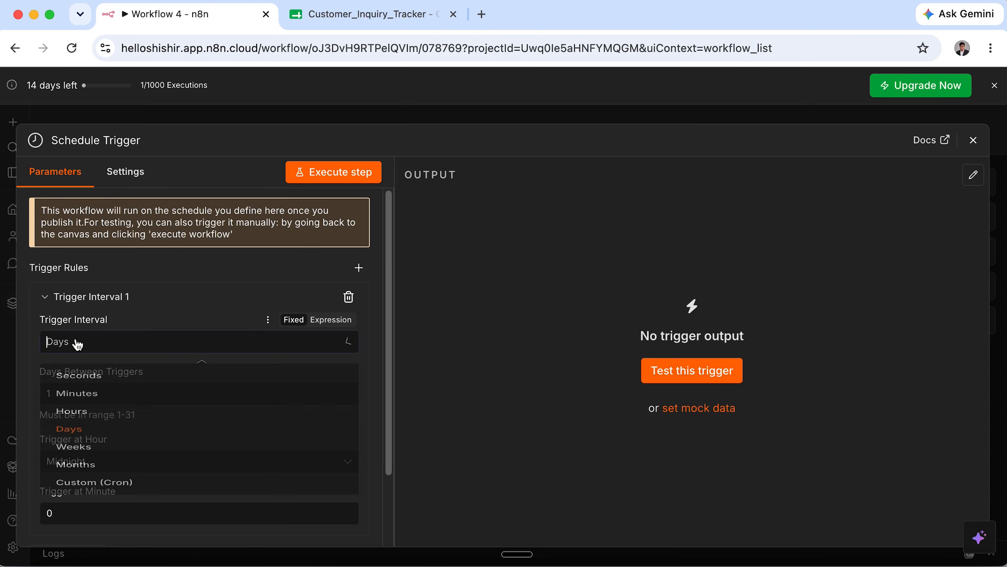
left_click(75, 343)
left_click(79, 343)
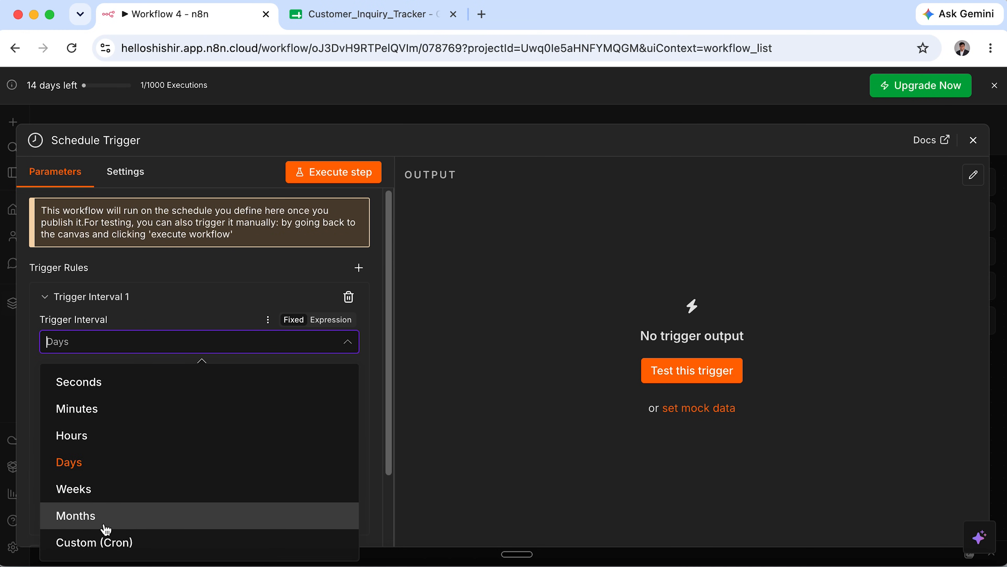
left_click(112, 471)
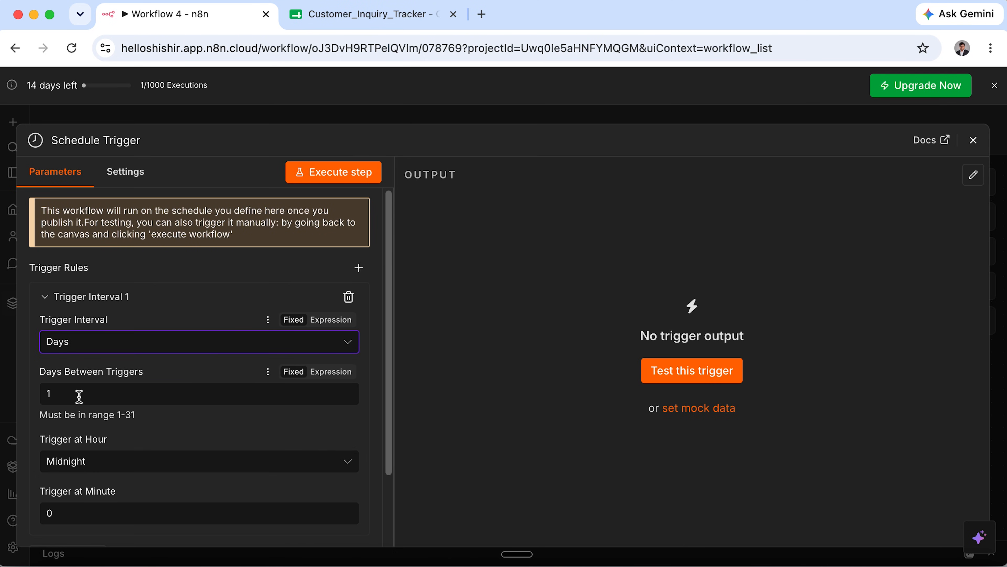
Set the schedule to fire every 1 day at 6am, minute 0.
left_click_drag(80, 395, 18, 400)
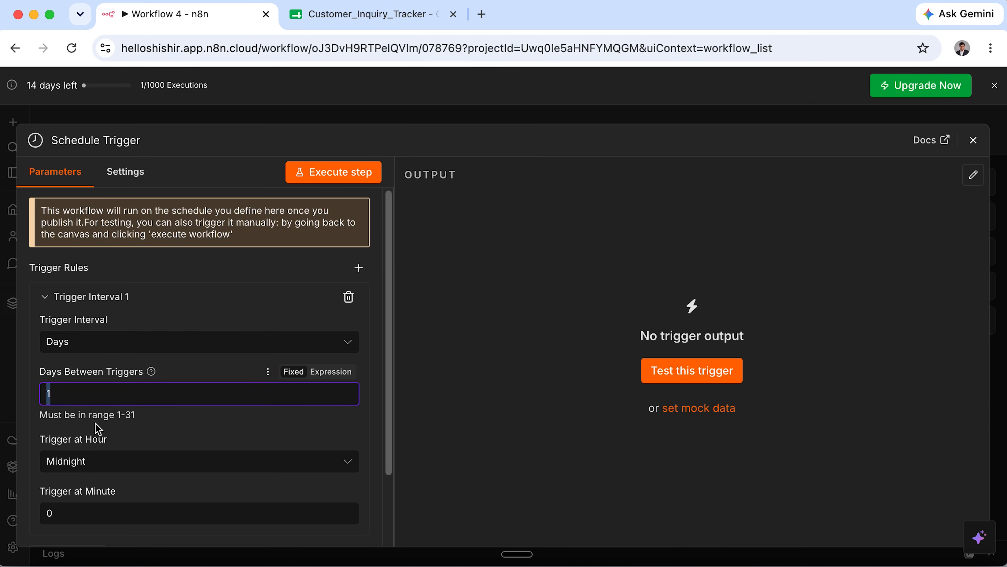
left_click(115, 465)
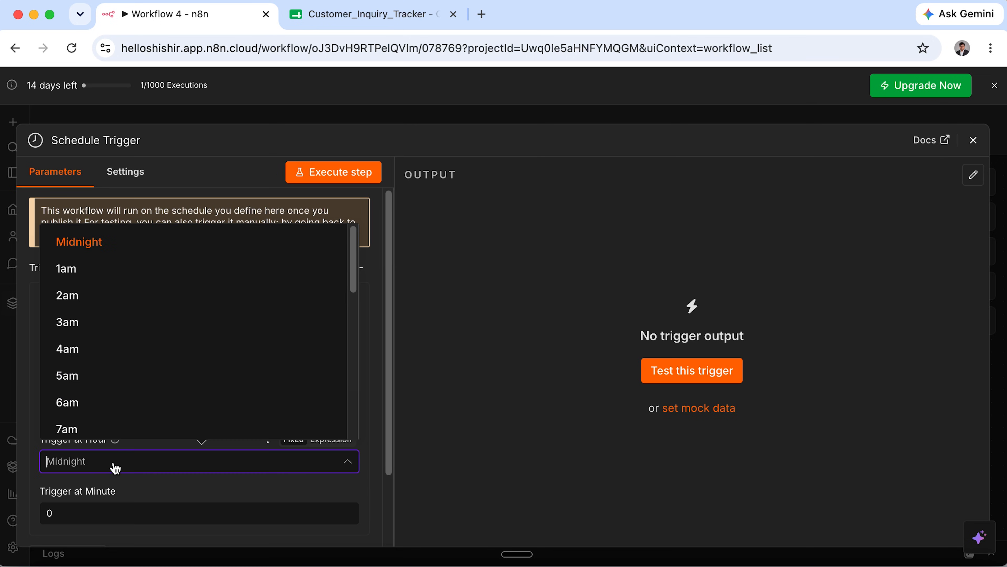
scroll(130, 414, "down", 7)
scroll(131, 415, "up", 1)
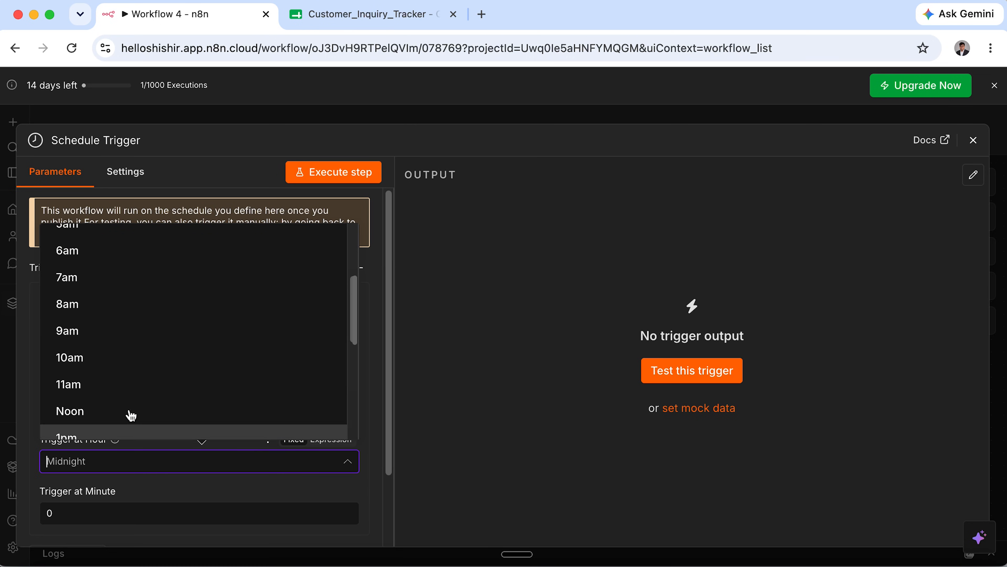
scroll(131, 415, "up", 5)
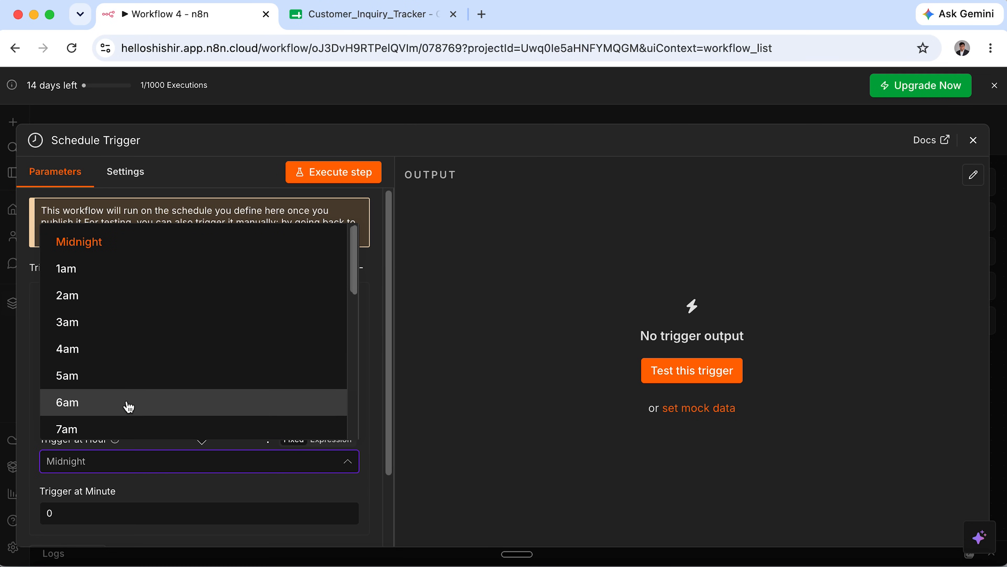
left_click(129, 407)
left_click(149, 447)
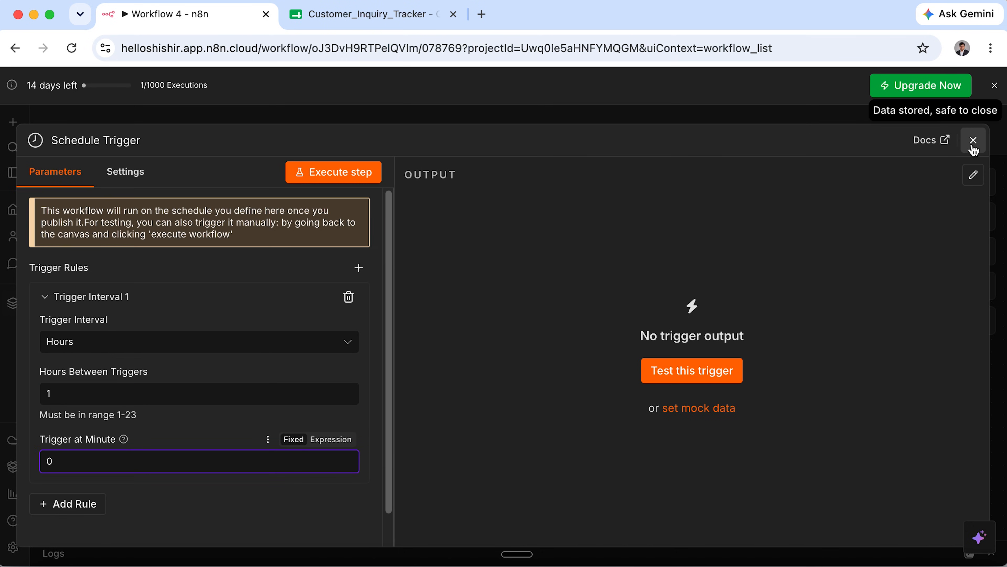
left_click(973, 143)
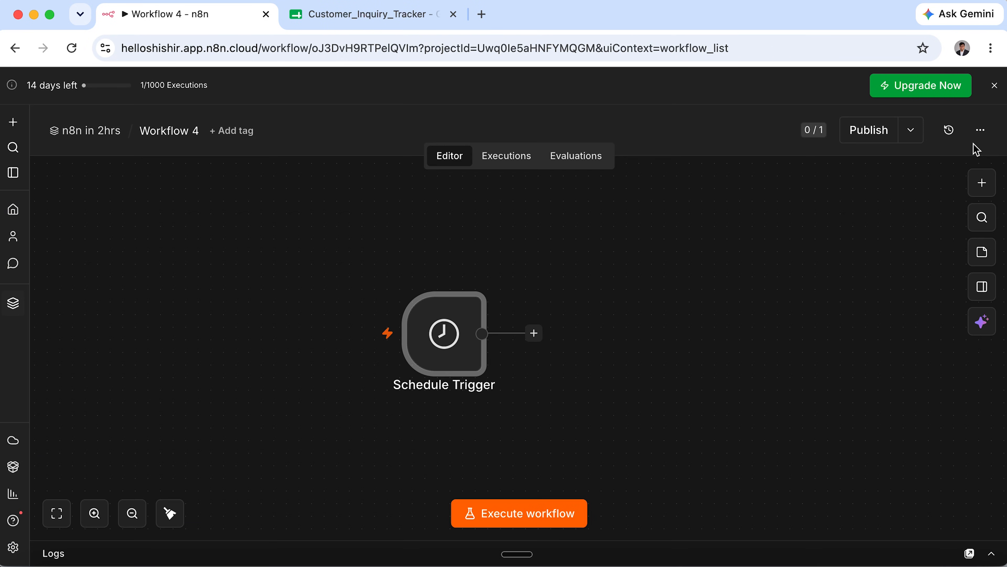
Replace the Schedule Trigger with a Trigger manually node.
key("Delete")
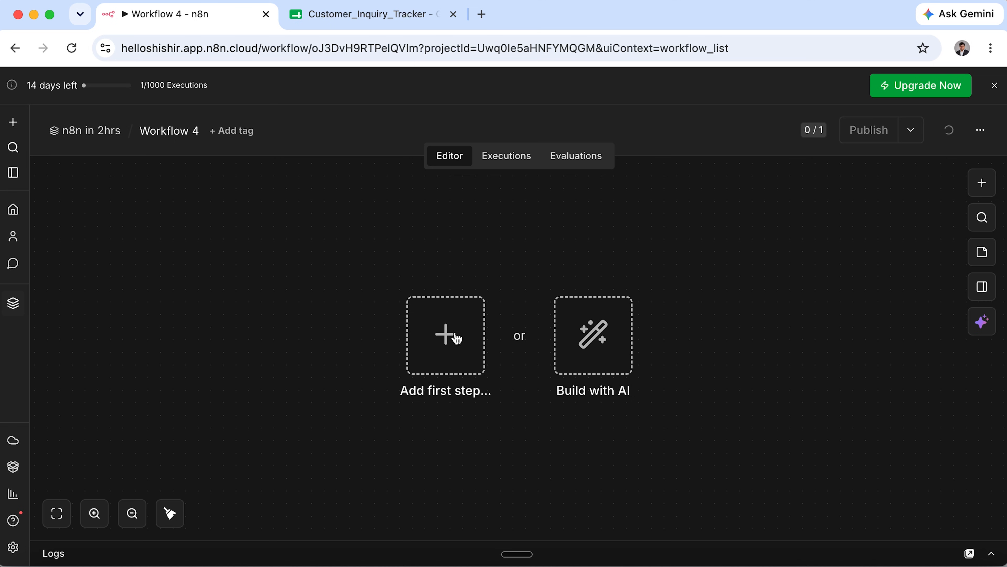
left_click(456, 339)
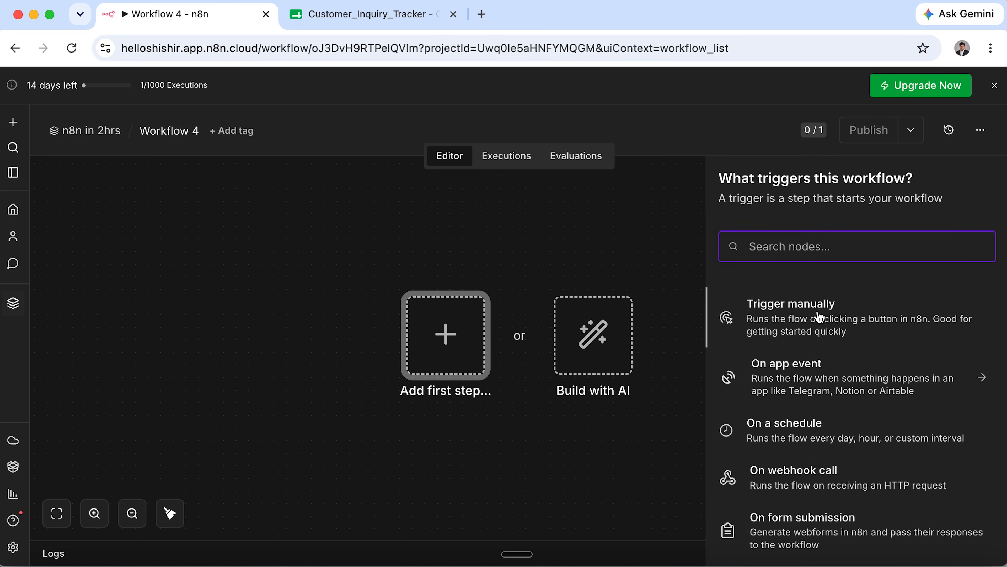
left_click(810, 316)
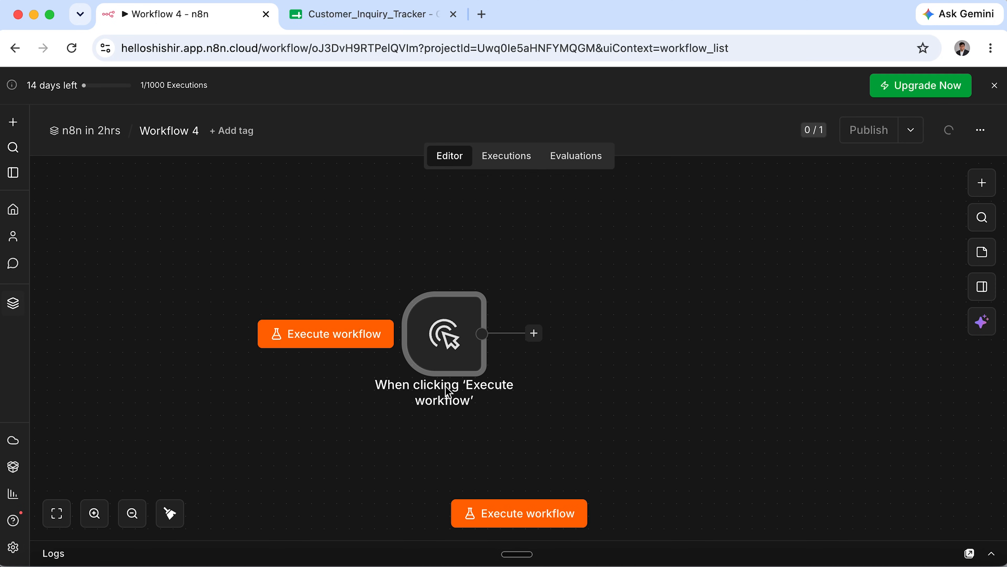
Add a Google Sheets 'Get row(s) in sheet' node after the manual trigger.
mouse_move(452, 342)
left_click(535, 333)
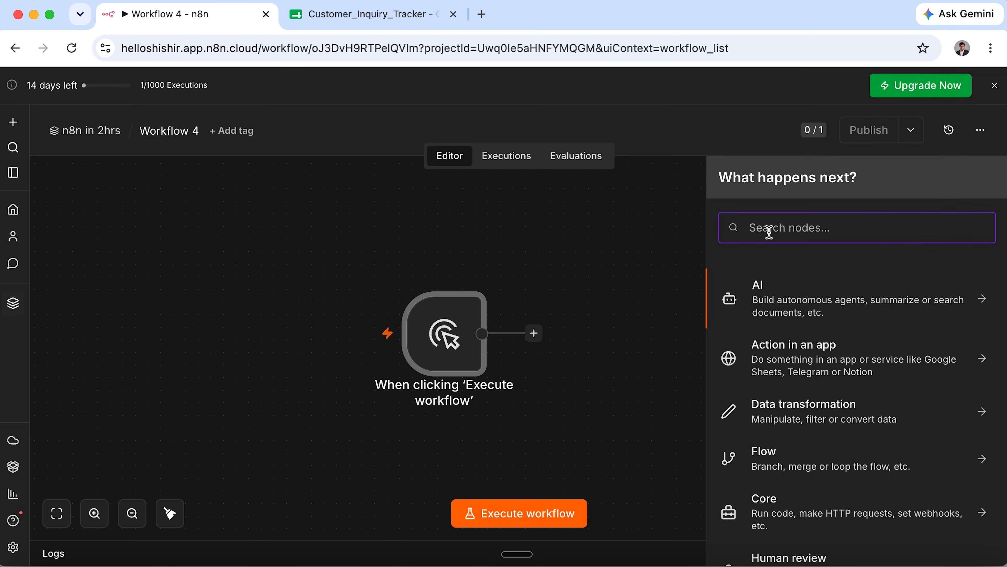
type("sheet")
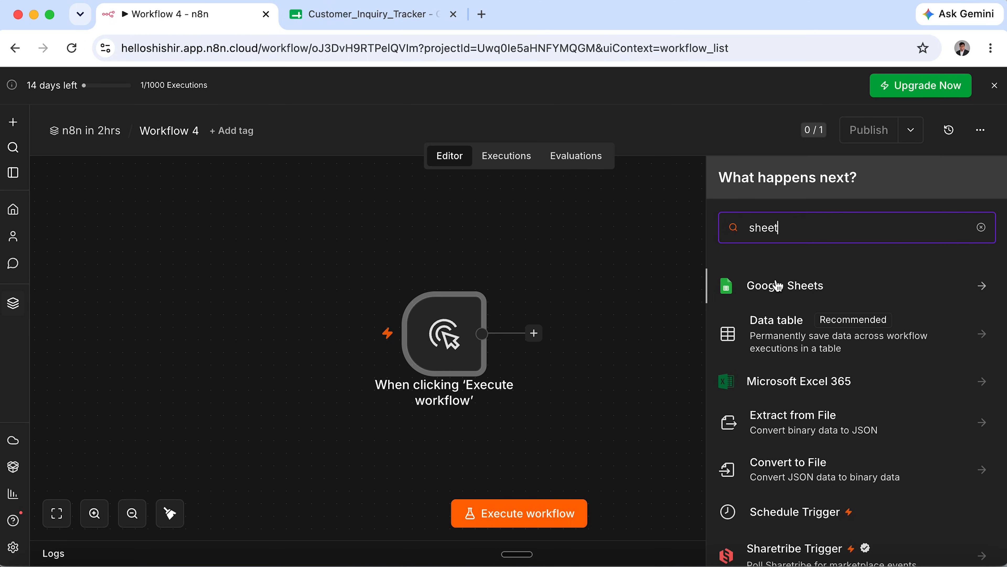
left_click(776, 287)
scroll(817, 436, "down", 5)
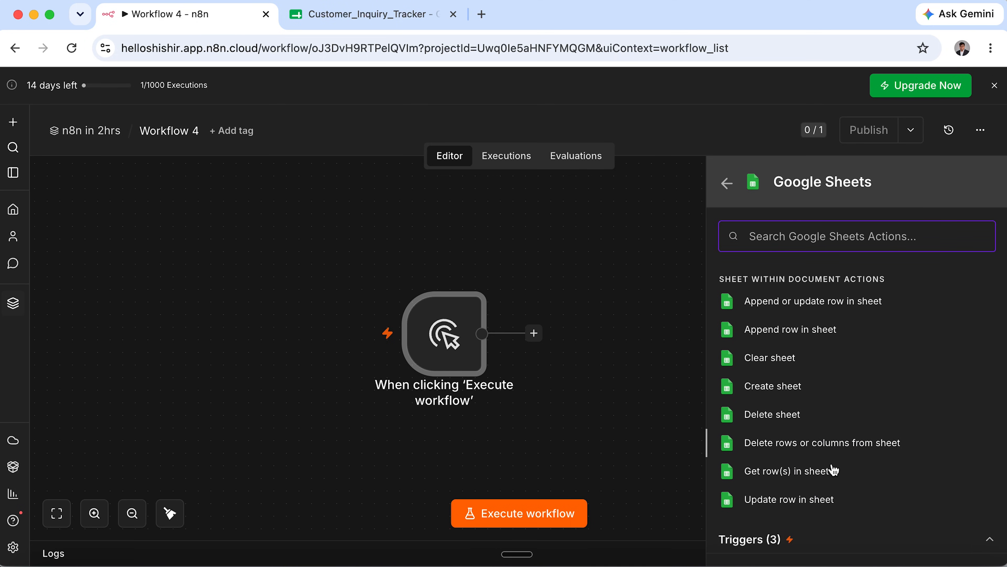
left_click(822, 478)
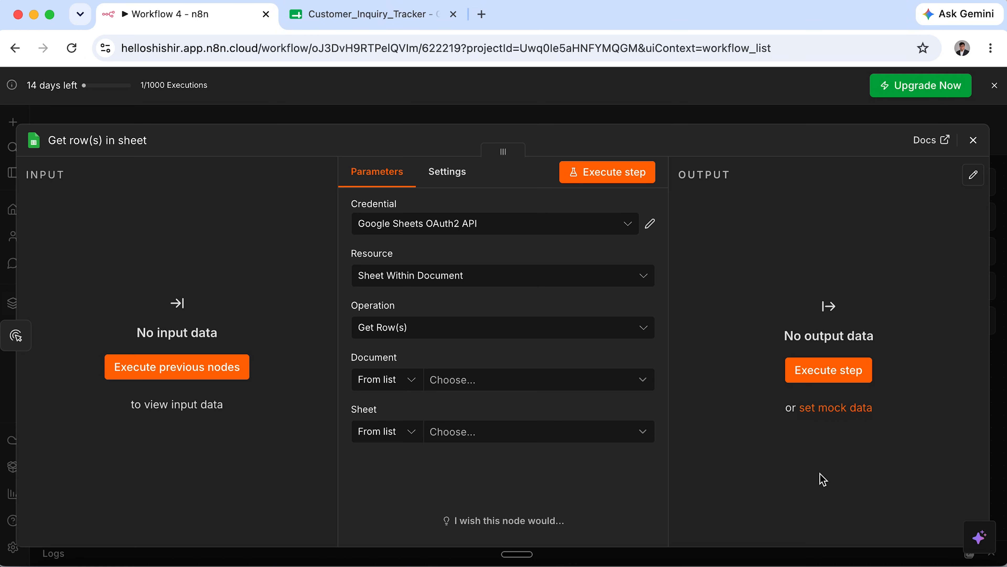
Point Get row(s) at Customer_Inquiry_Tracker's Leads sheet with the OAuth2 credential and run it, returning 115 items.
left_click(506, 230)
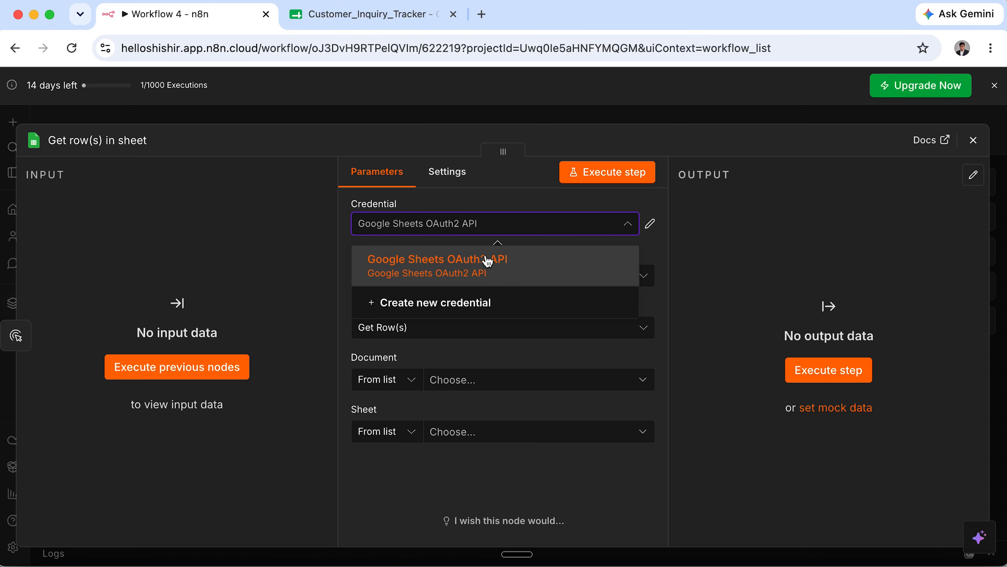
left_click(526, 224)
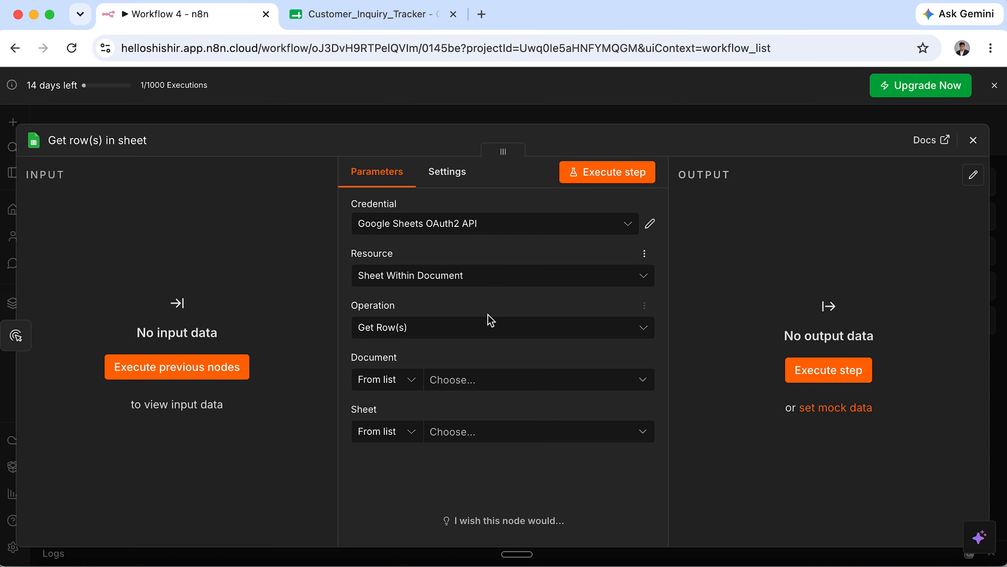
left_click(499, 381)
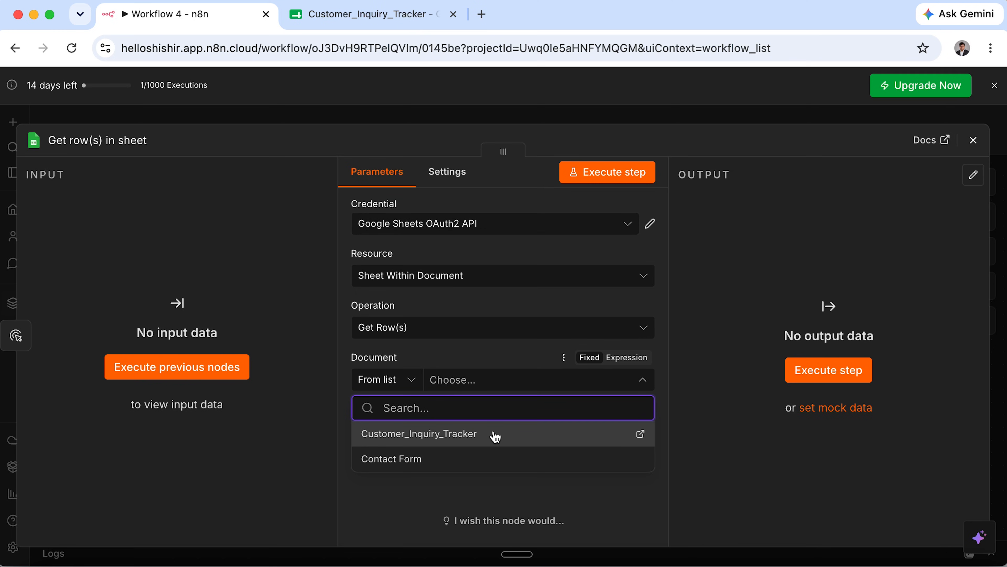
left_click(494, 436)
left_click(504, 436)
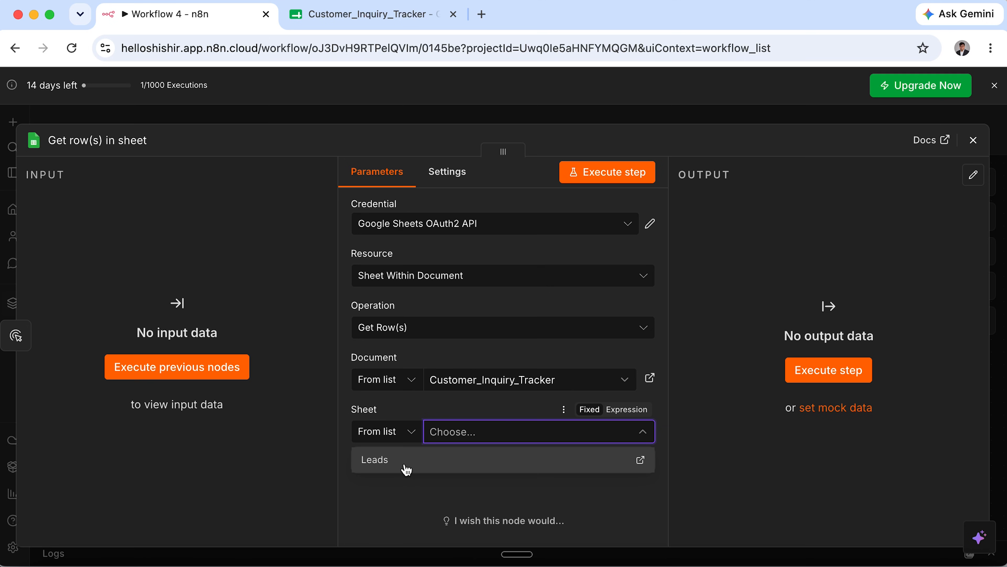
left_click(407, 468)
left_click(856, 375)
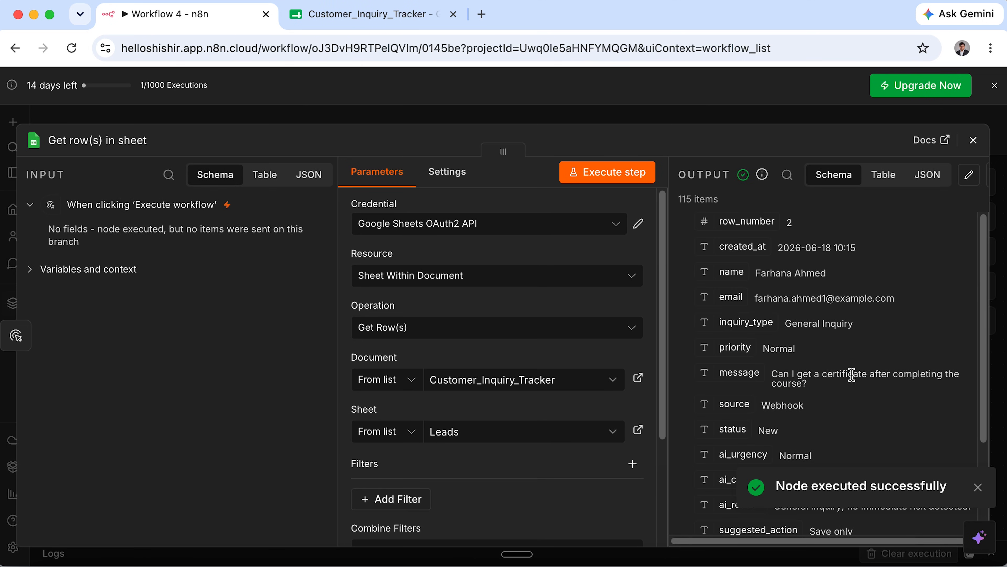
scroll(817, 401, "down", 3)
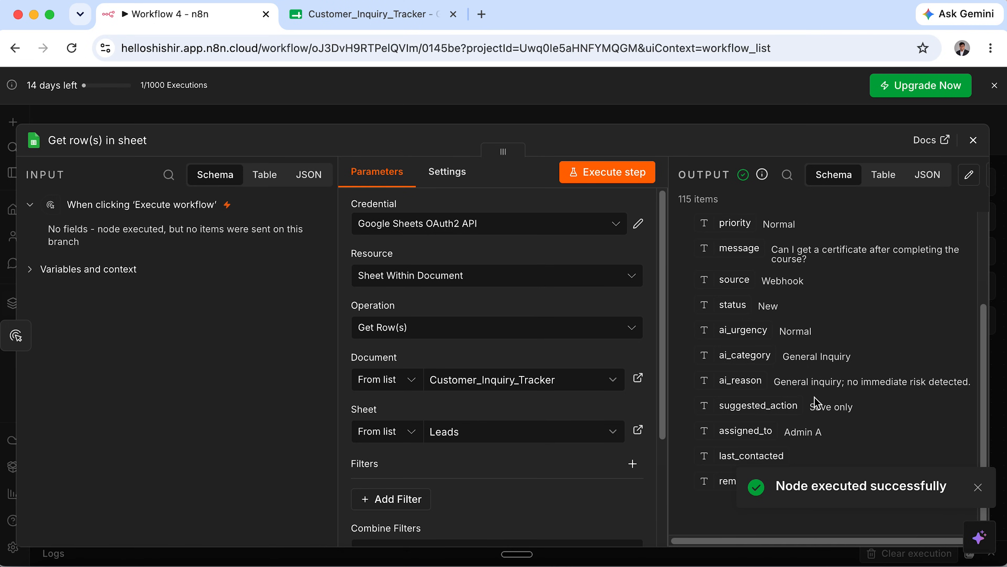
scroll(816, 401, "up", 3)
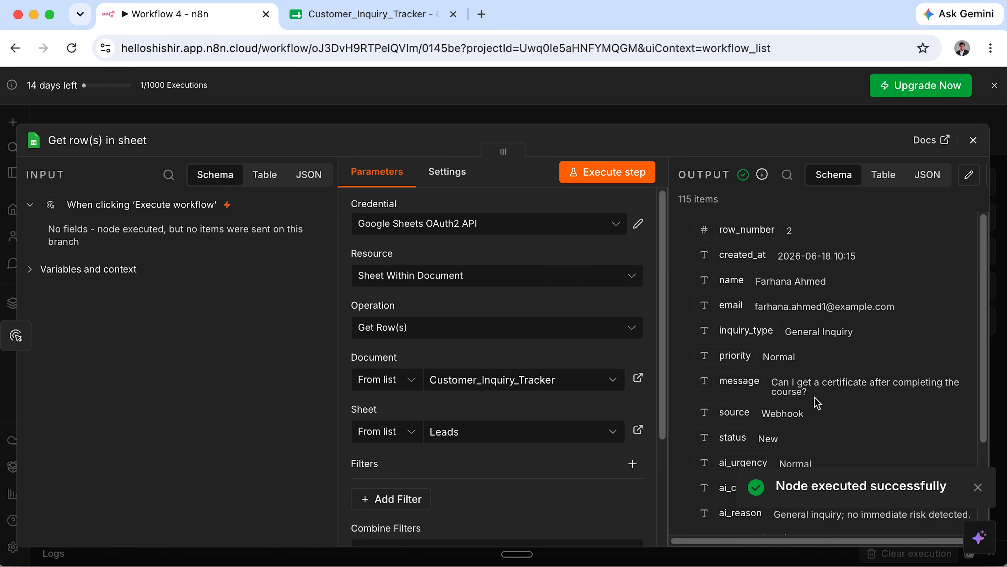
left_click(973, 147)
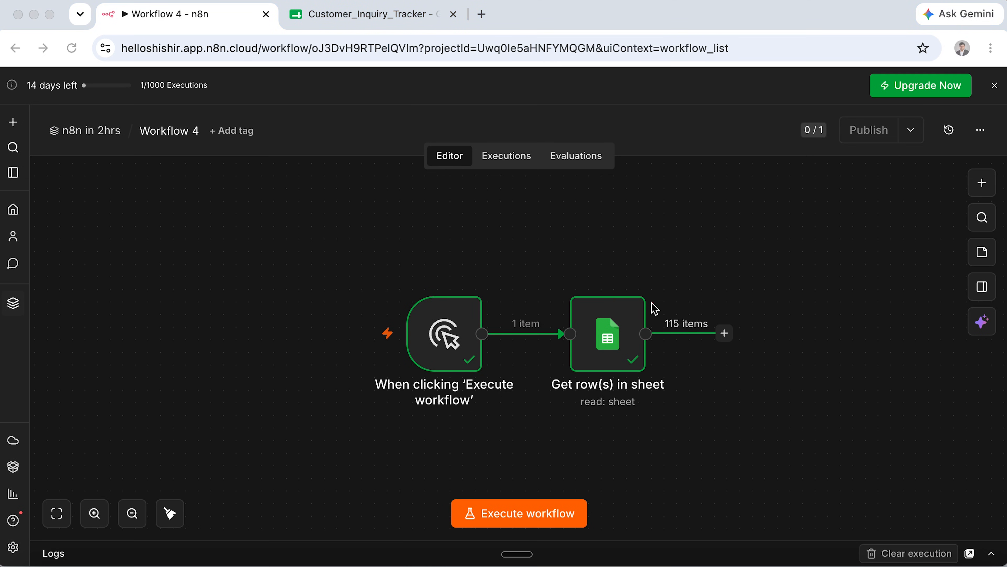
Clear a stray 'NEW/PENDING' entry, then add a Filter node after Get row(s) in sheet.
left_click(730, 354)
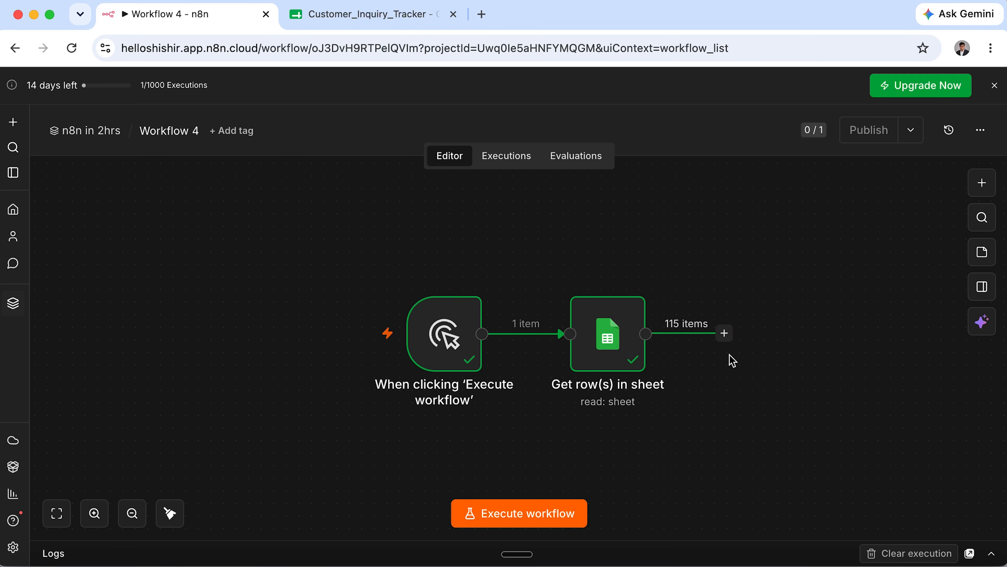
type("NEW/")
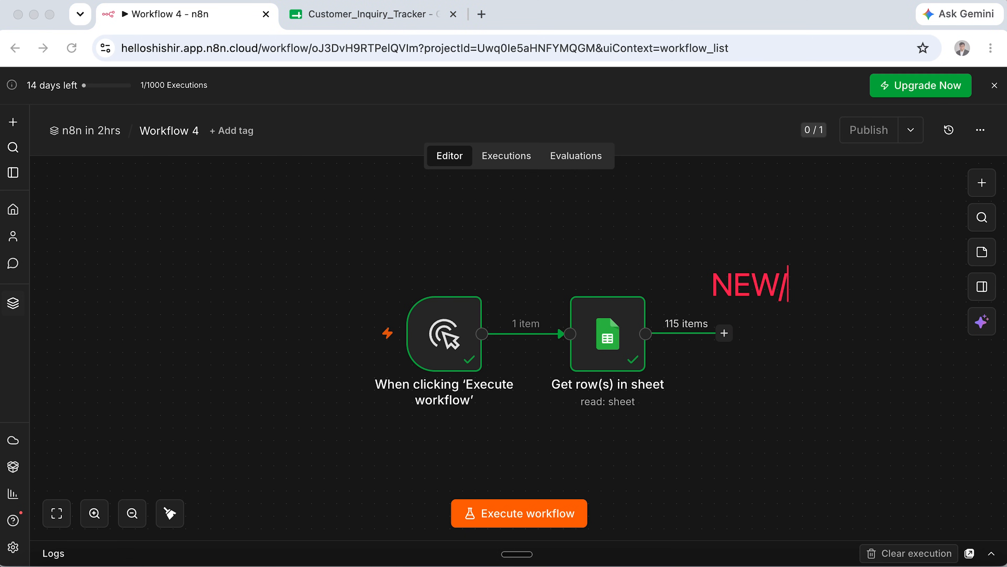
type("PENDING")
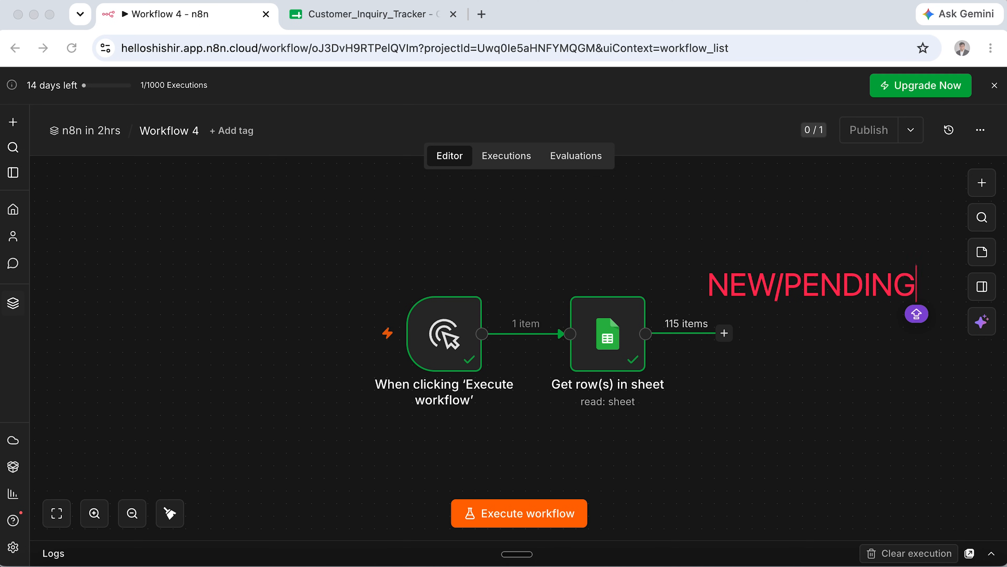
key("super+a")
key("BackSpace")
key("Escape")
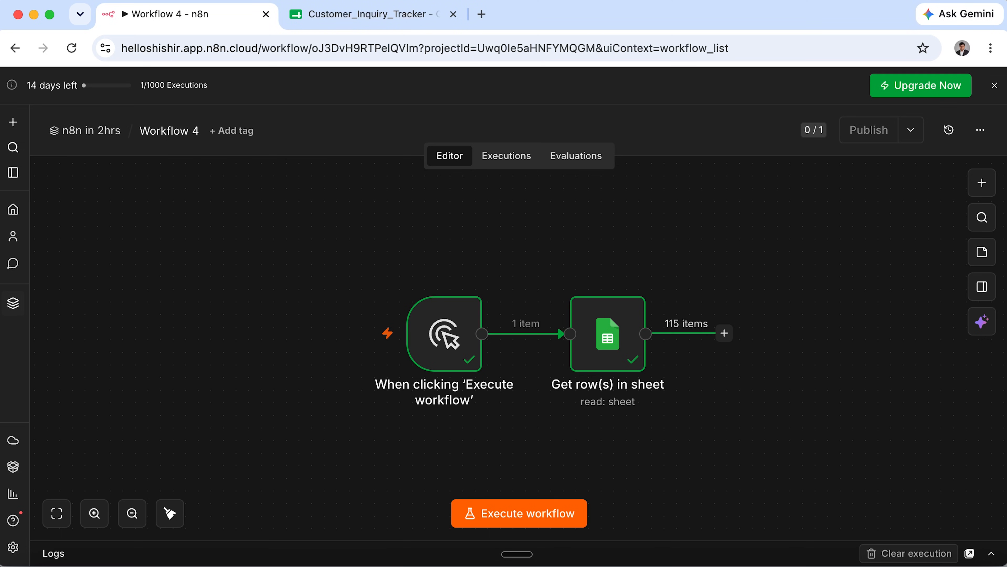
left_click(723, 332)
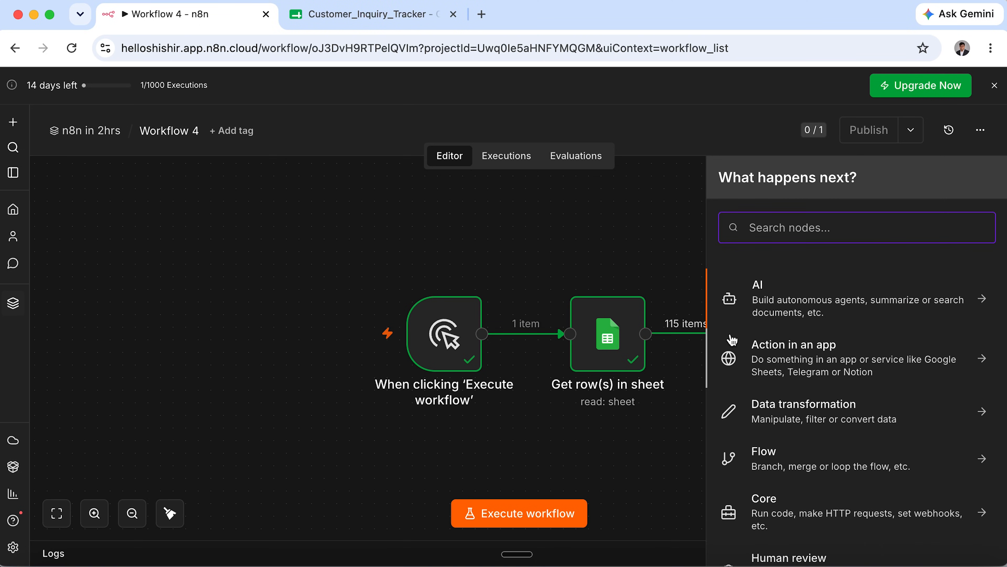
type("filt")
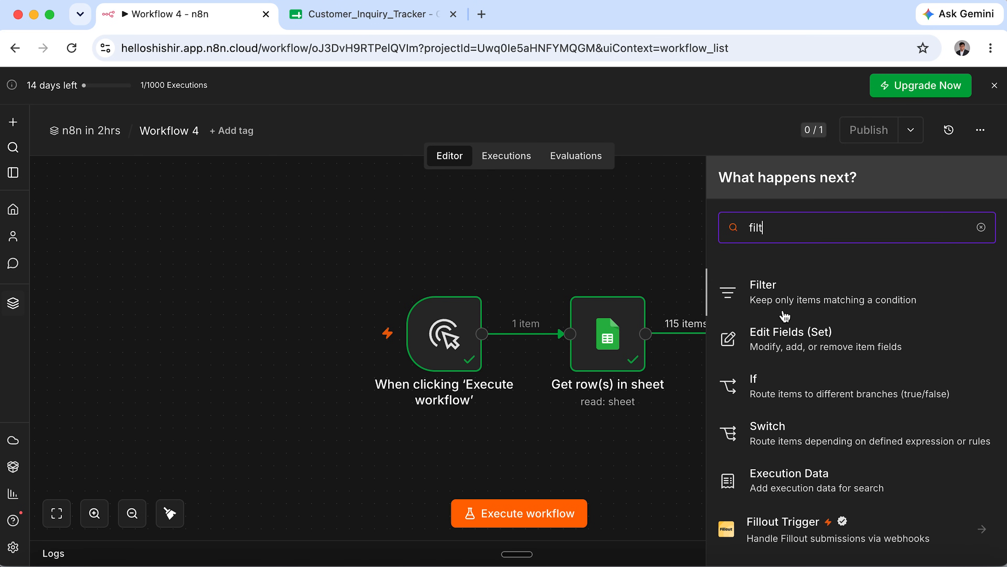
left_click(798, 297)
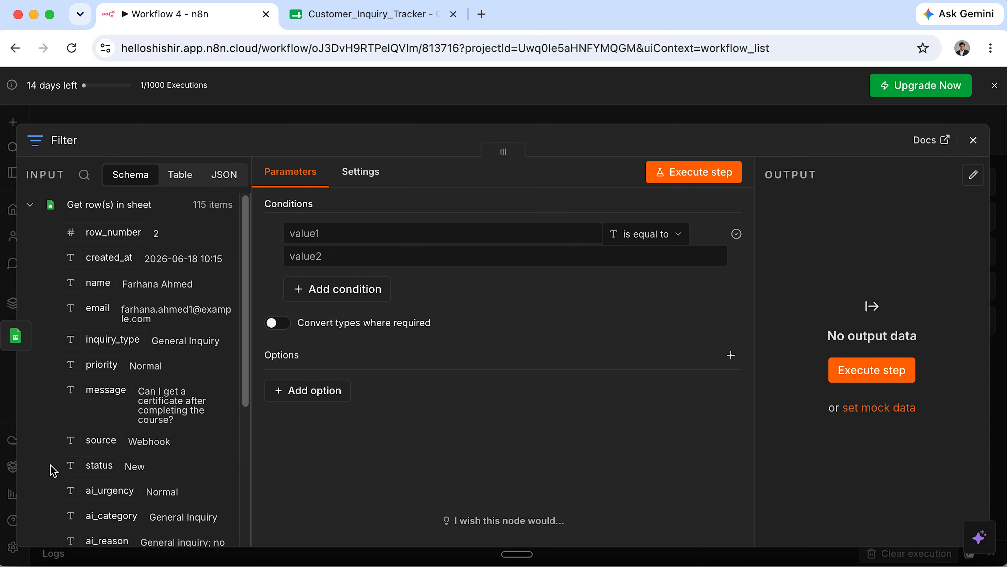
Set the first Filter condition to status is equal to New.
scroll(56, 471, "down", 3)
scroll(55, 471, "down", 1)
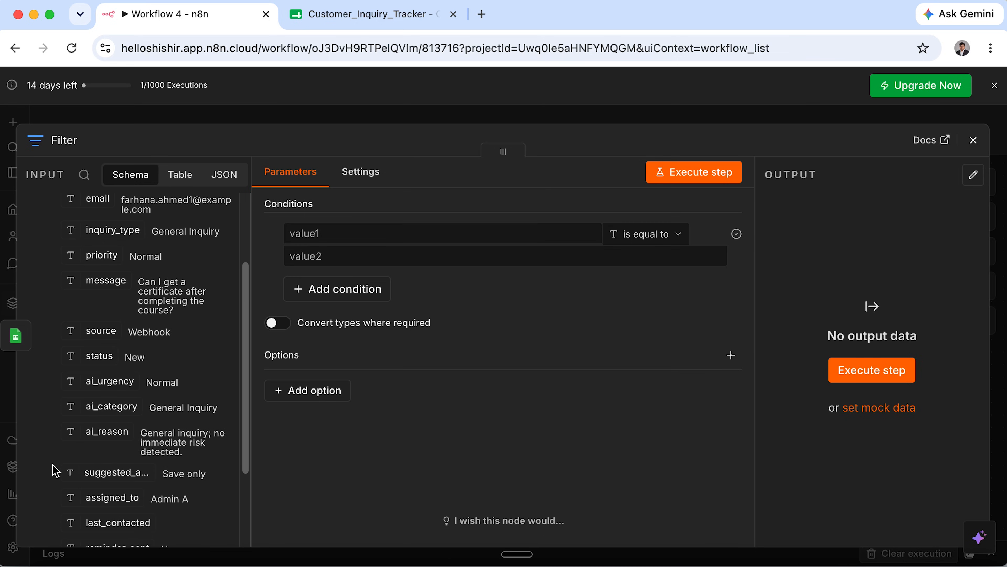
left_click_drag(104, 355, 340, 235)
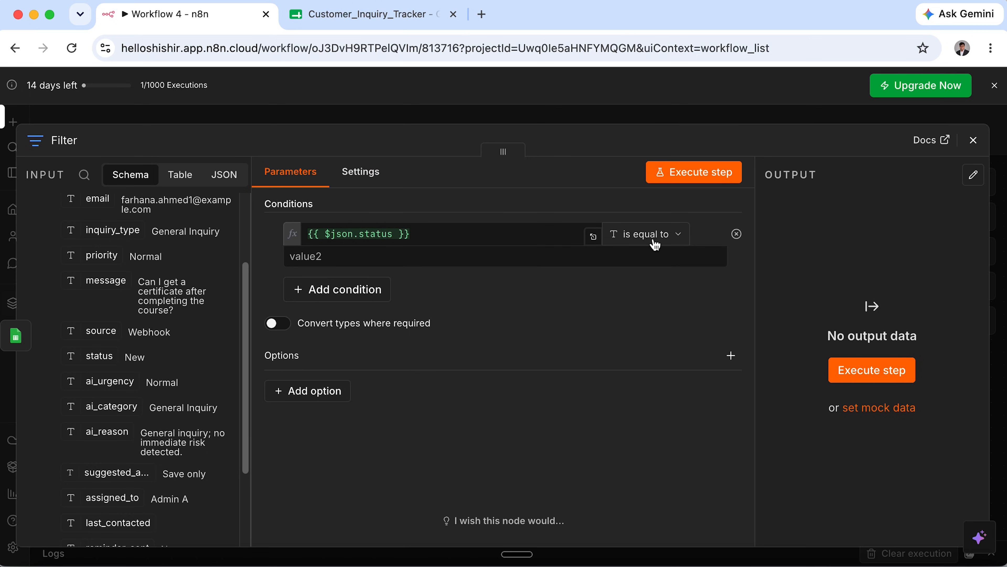
left_click(509, 256)
type("New")
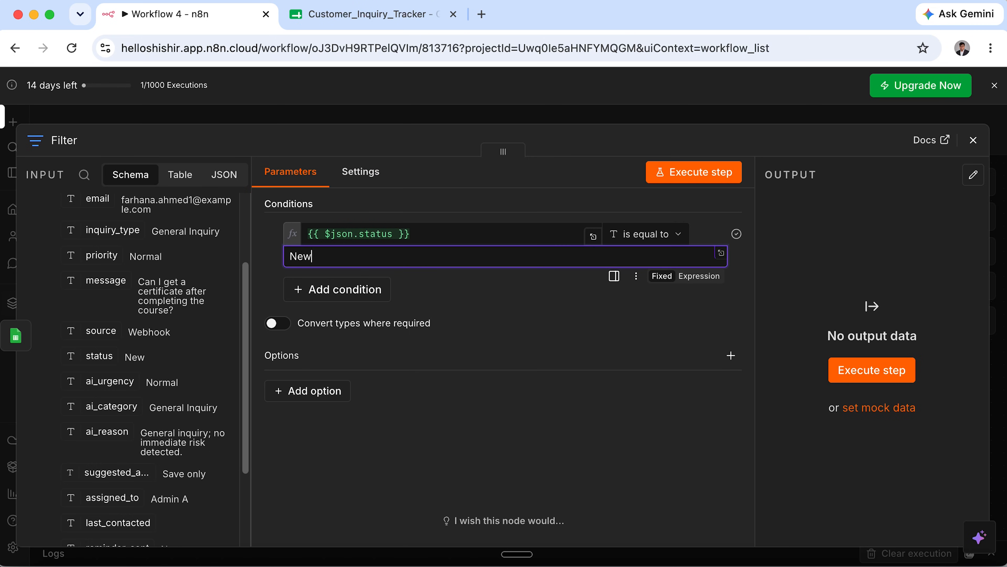
Add a second condition, status is equal to Pending, and test-run the filter.
left_click(365, 294)
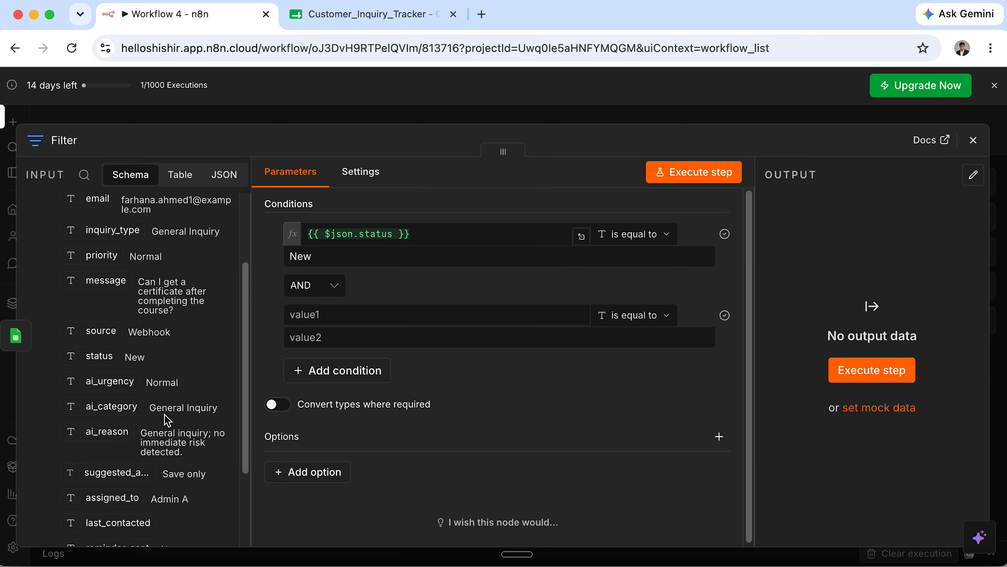
left_click_drag(99, 356, 364, 313)
left_click(371, 339)
type("Pending")
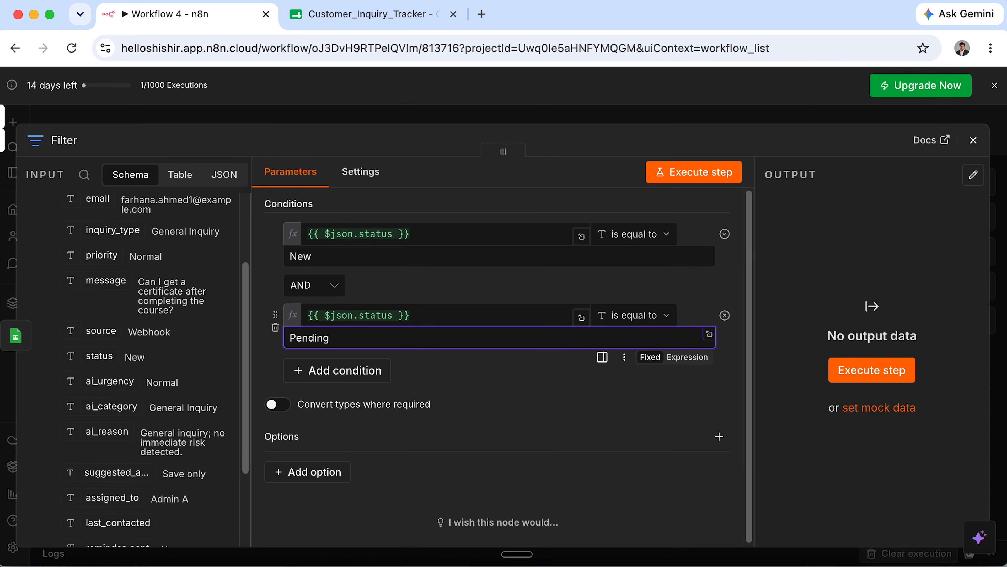
left_click(474, 359)
left_click_drag(412, 247, 286, 256)
left_click_drag(331, 337, 283, 344)
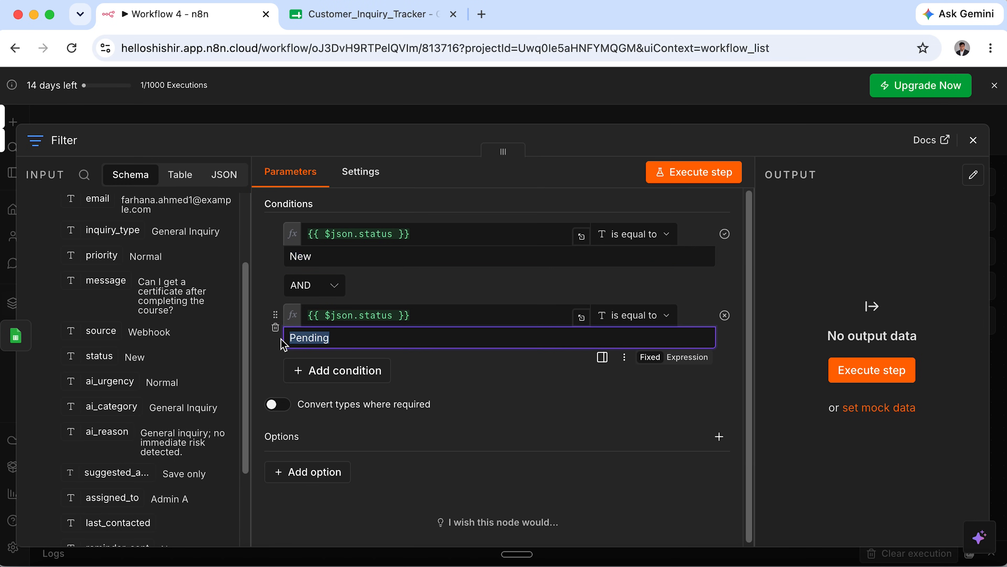
left_click(859, 375)
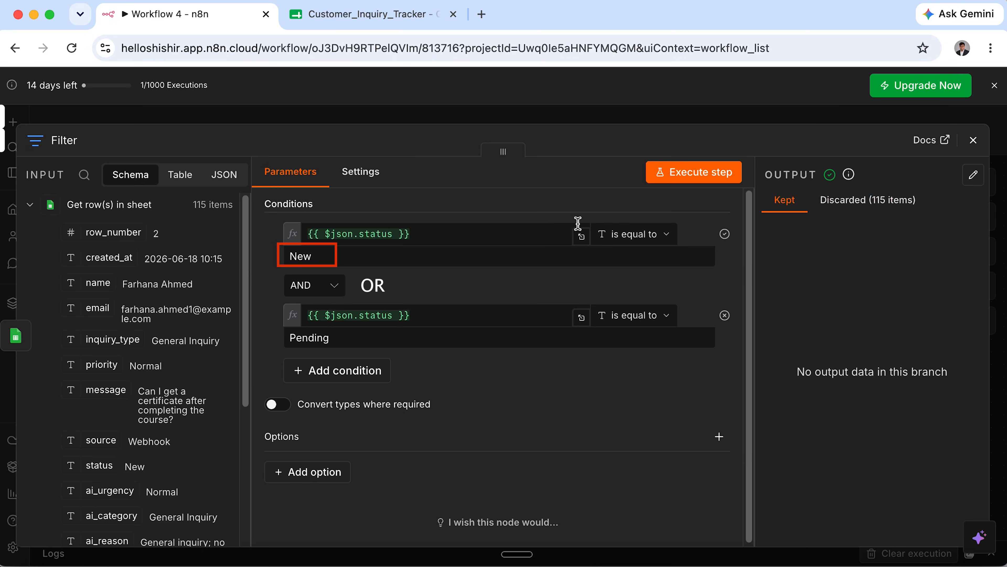
Join the Filter conditions with OR and rerun, keeping 100 rows and discarding 15.
left_click(334, 287)
left_click(315, 353)
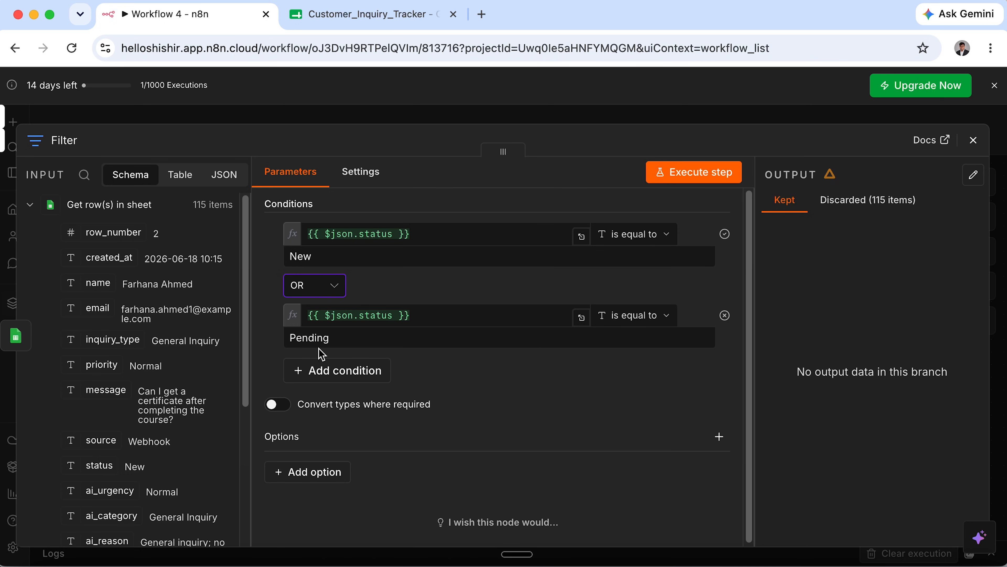
left_click(703, 172)
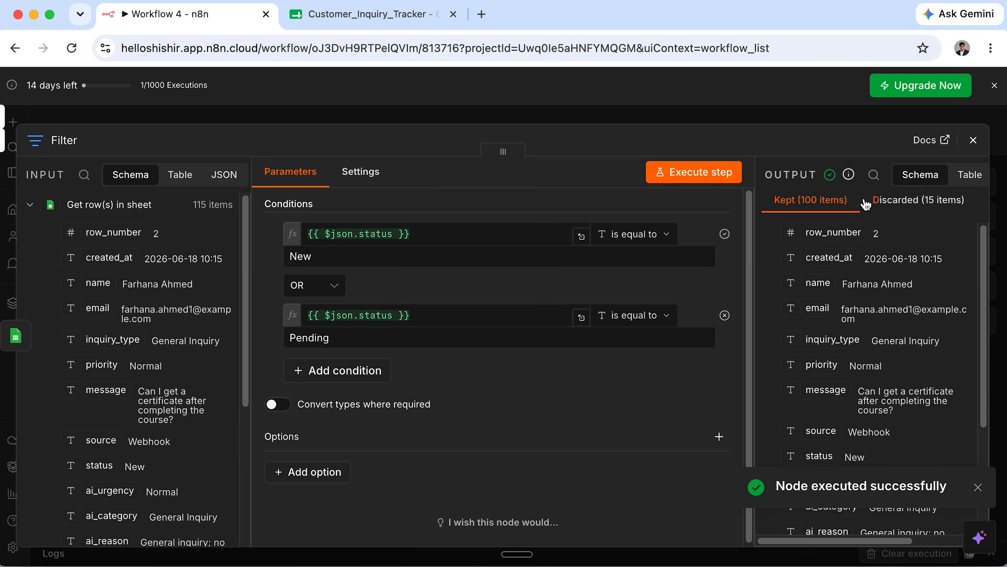
left_click(904, 201)
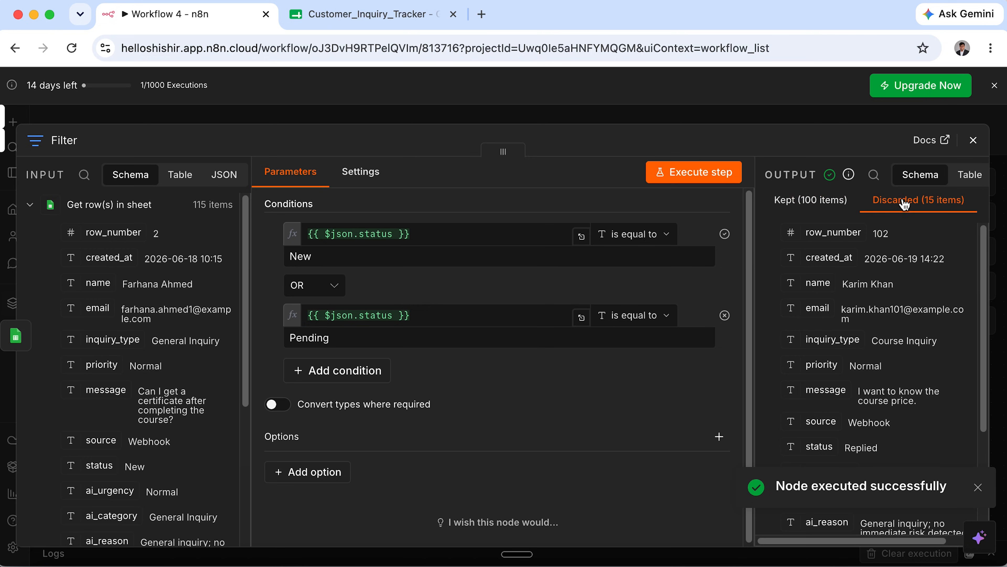
left_click(835, 203)
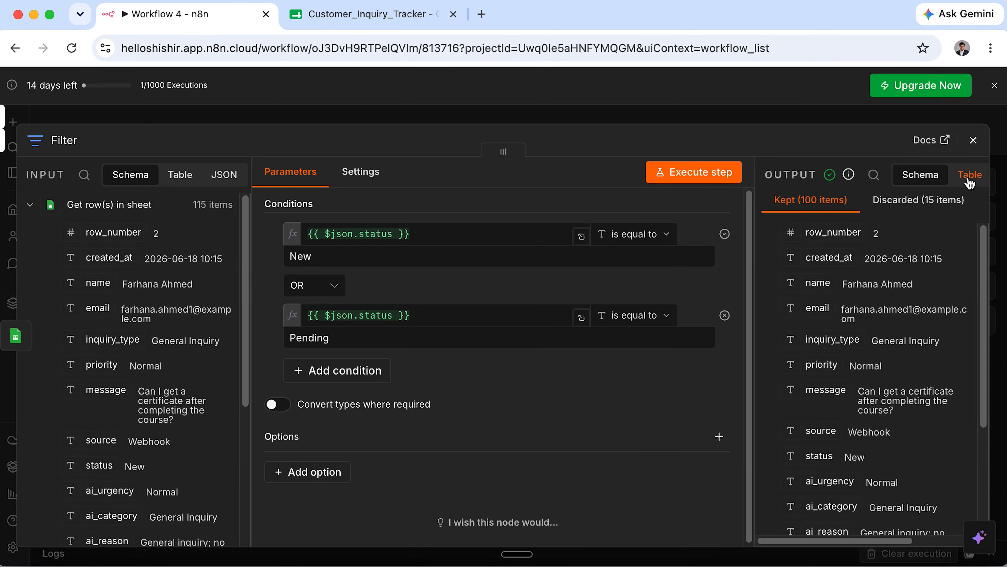
left_click(973, 140)
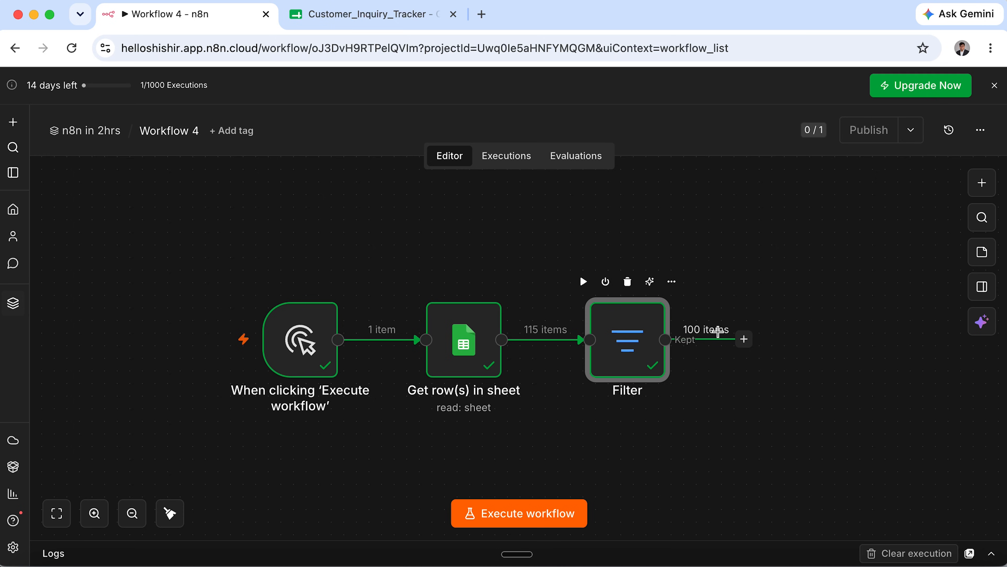
Add an Aggregate node after the Filter's kept output, found by searching 'agr'.
left_click(744, 340)
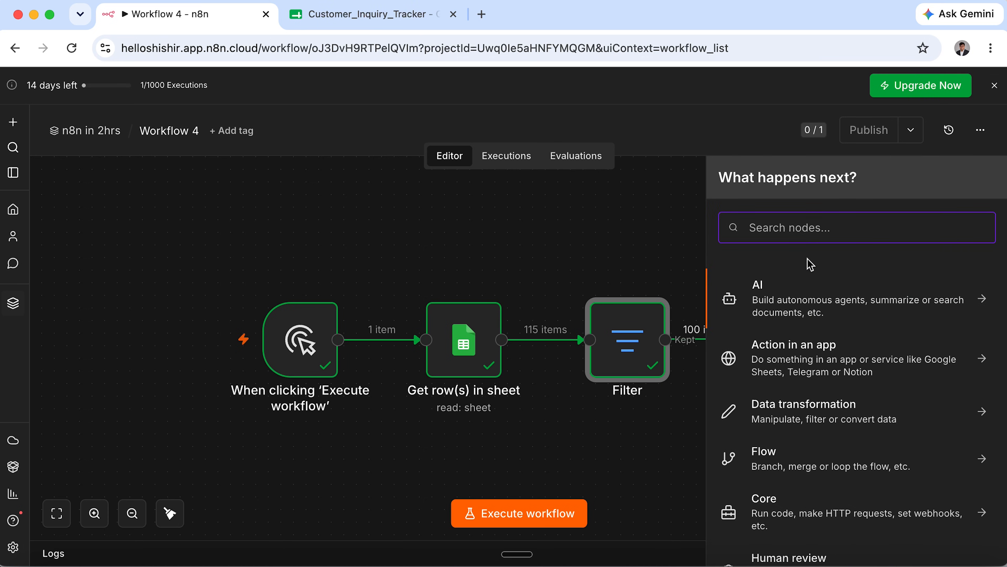
type("agr")
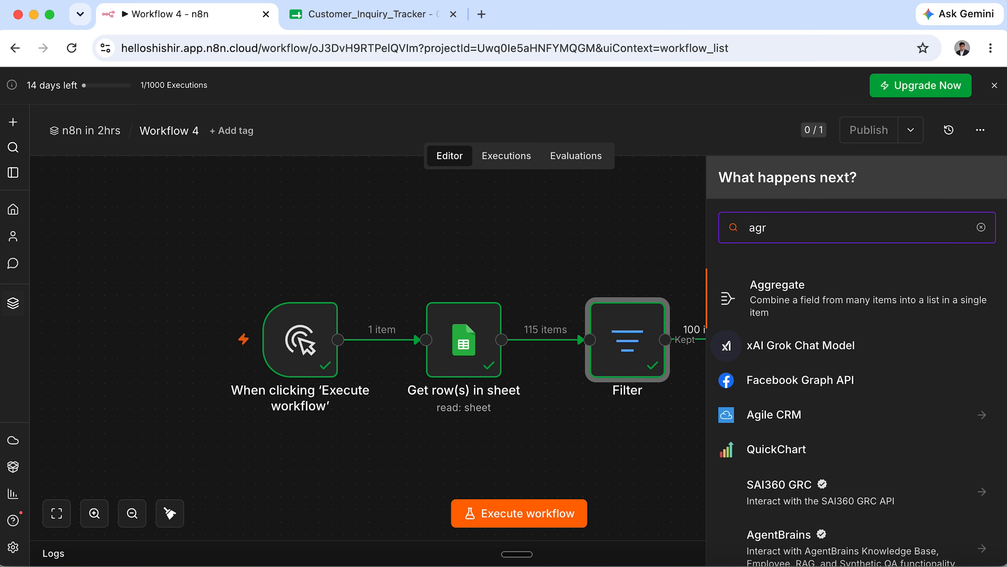
mouse_move(746, 291)
left_mouse_down()
mouse_move(821, 325)
mouse_move(997, 328)
left_mouse_up()
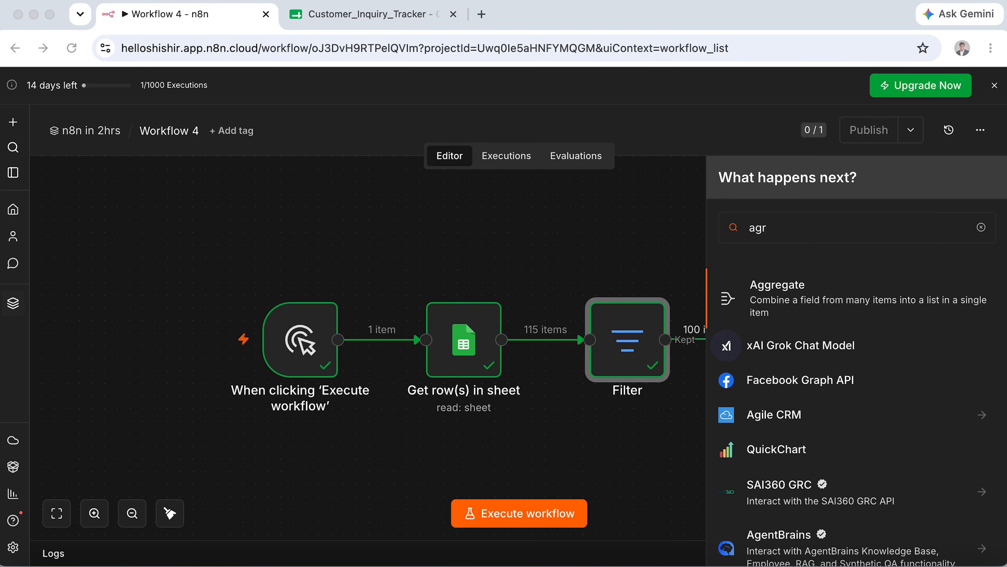
left_click(775, 291)
left_click(777, 294)
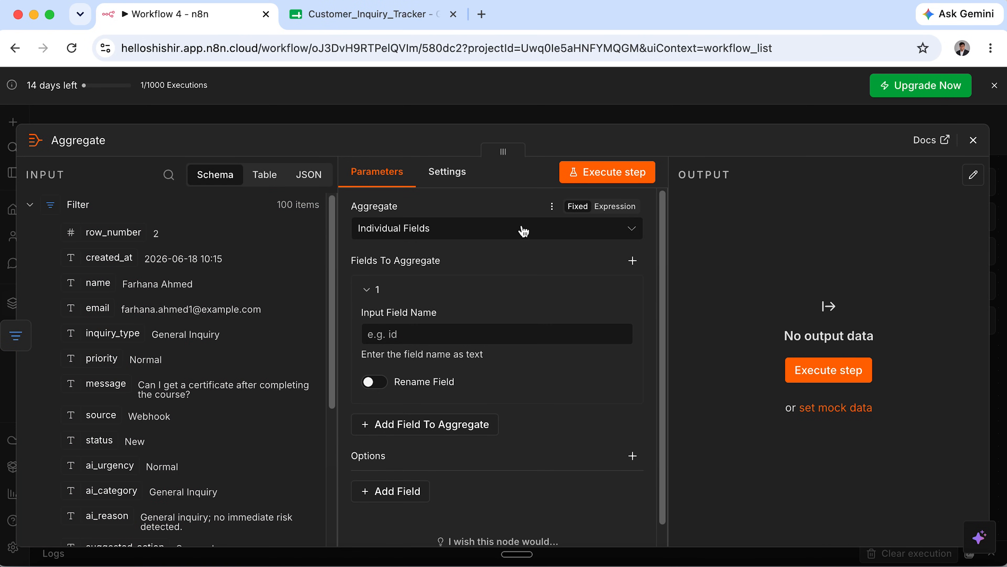
Set Aggregate to All Item Data into field 'leads', including only name, email, priority and status.
left_click(480, 229)
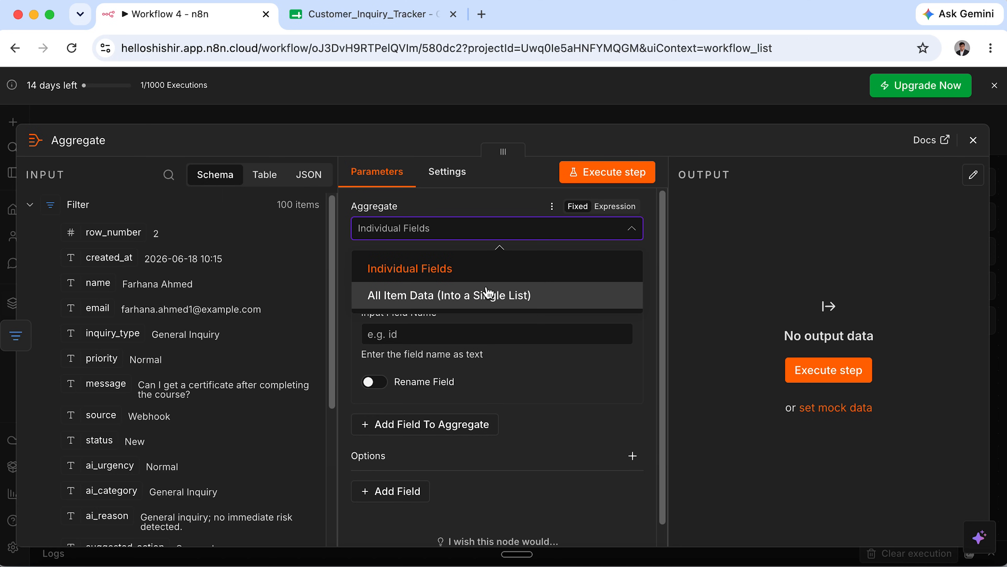
left_click(500, 304)
left_click_drag(391, 277, 297, 270)
type("leads")
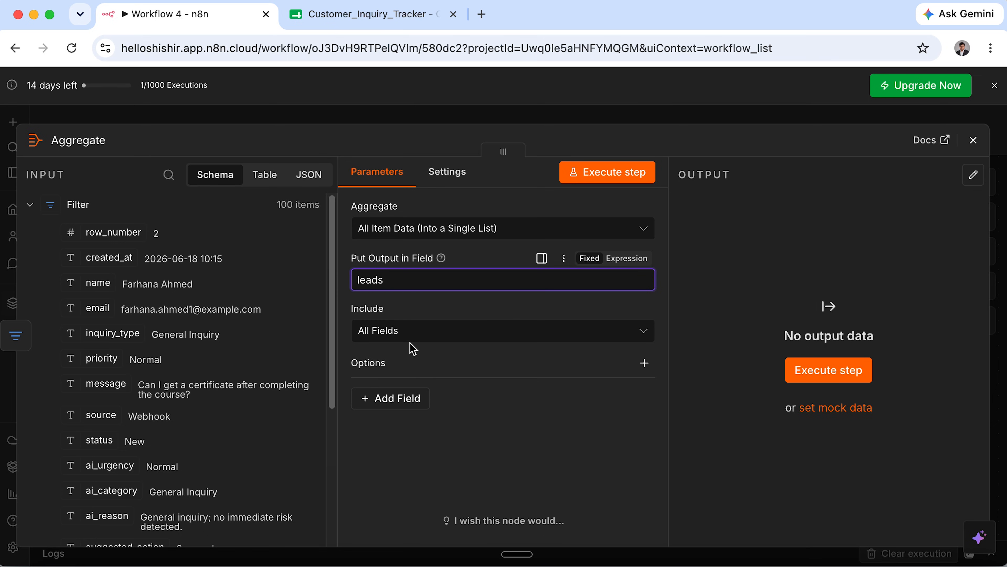
left_click(403, 337)
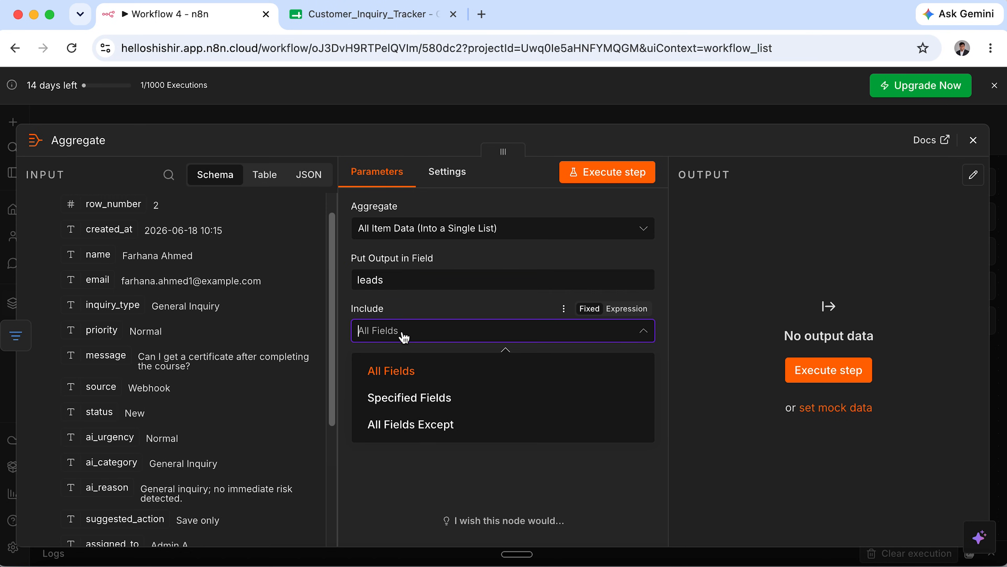
left_click(424, 396)
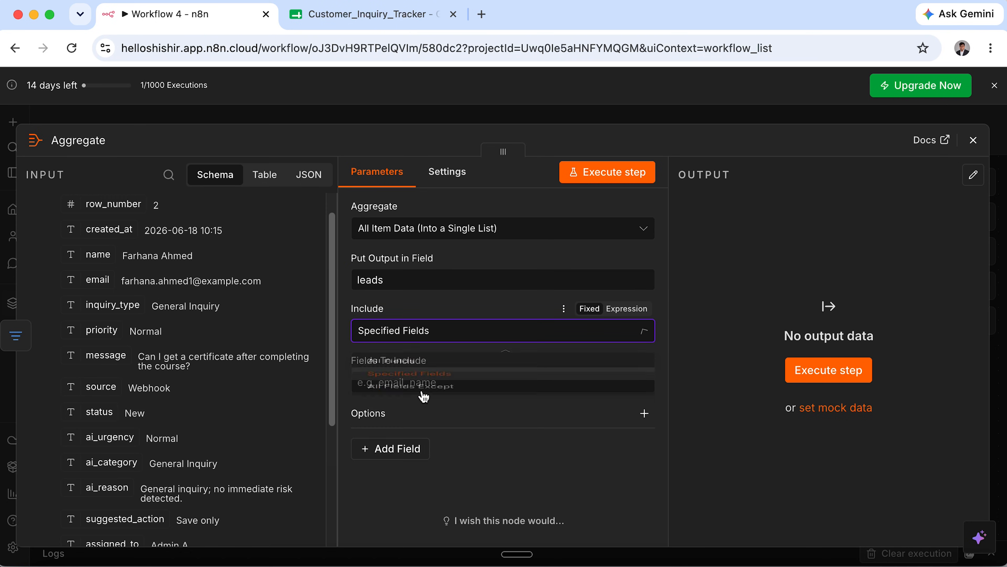
key("Tab")
type("na")
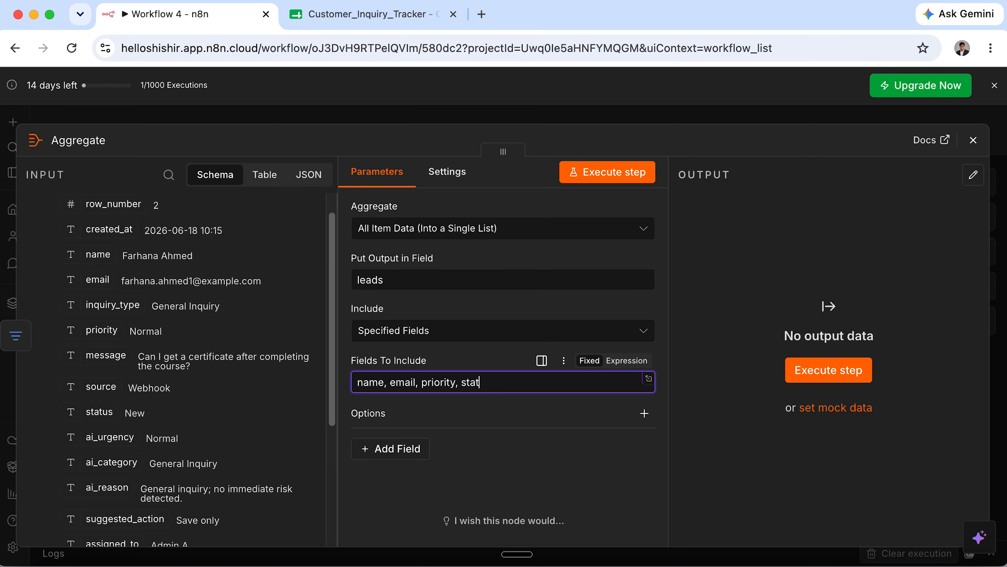
Execute the Aggregate step and check its single combined output item.
left_click(818, 374)
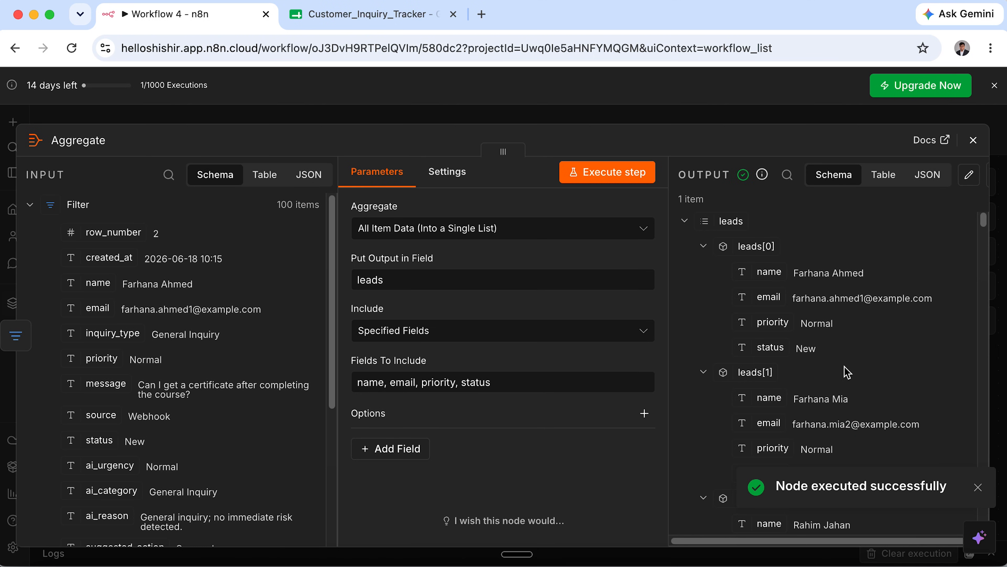
scroll(826, 385, "down", 5)
scroll(826, 387, "up", 6)
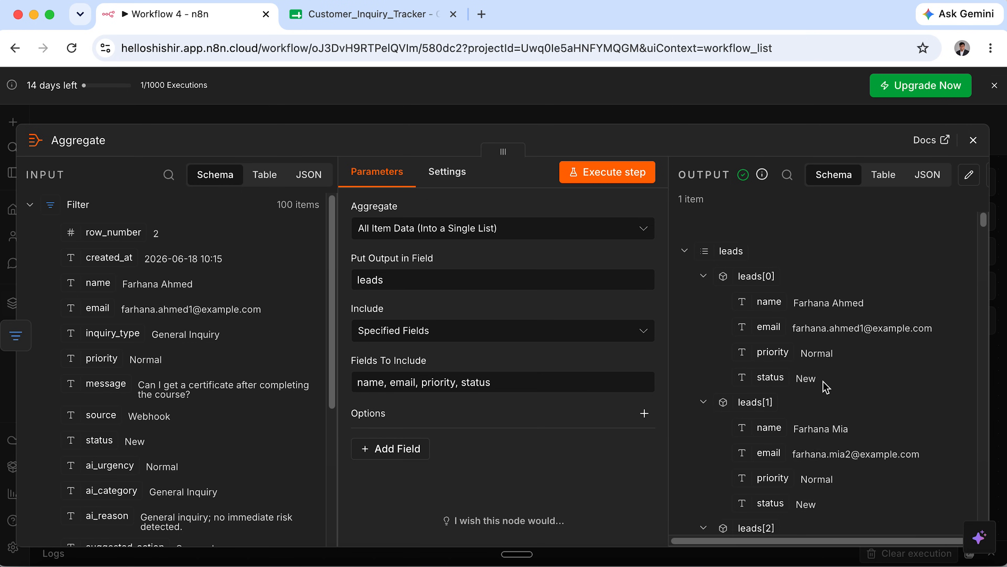
scroll(826, 387, "down", 1)
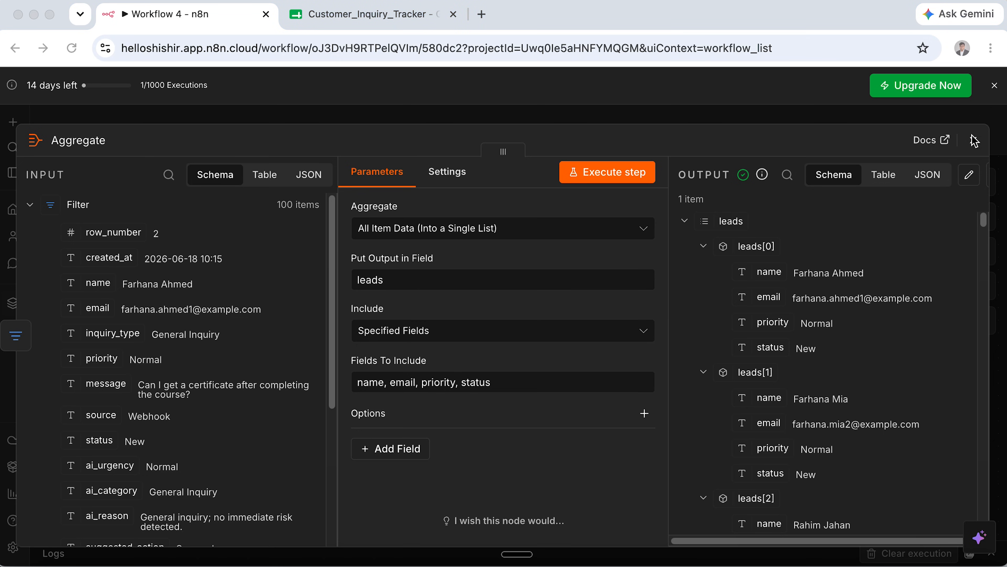
Add a Gmail 'Send a message' node after the Aggregate node.
left_click(973, 140)
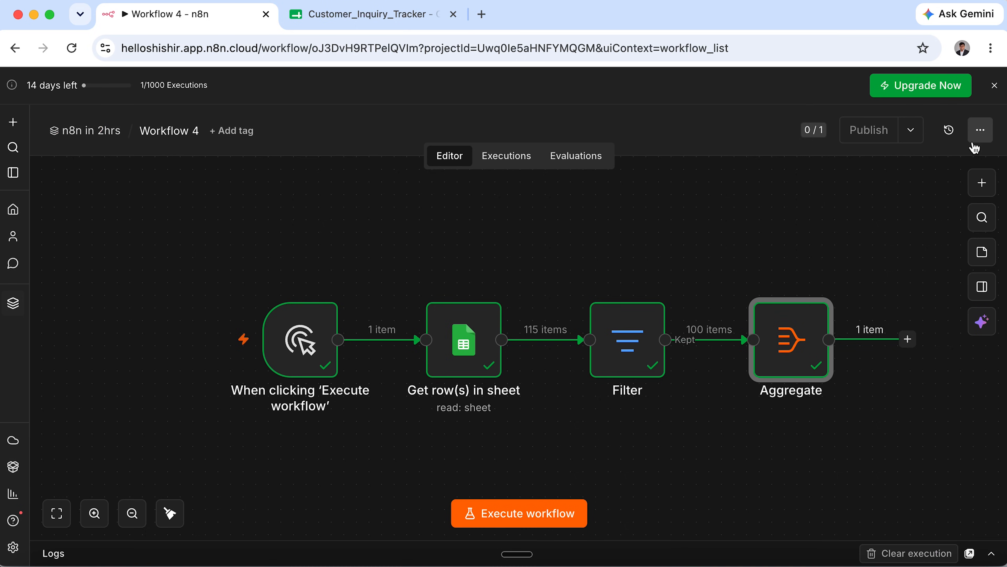
scroll(830, 378, "right", 5)
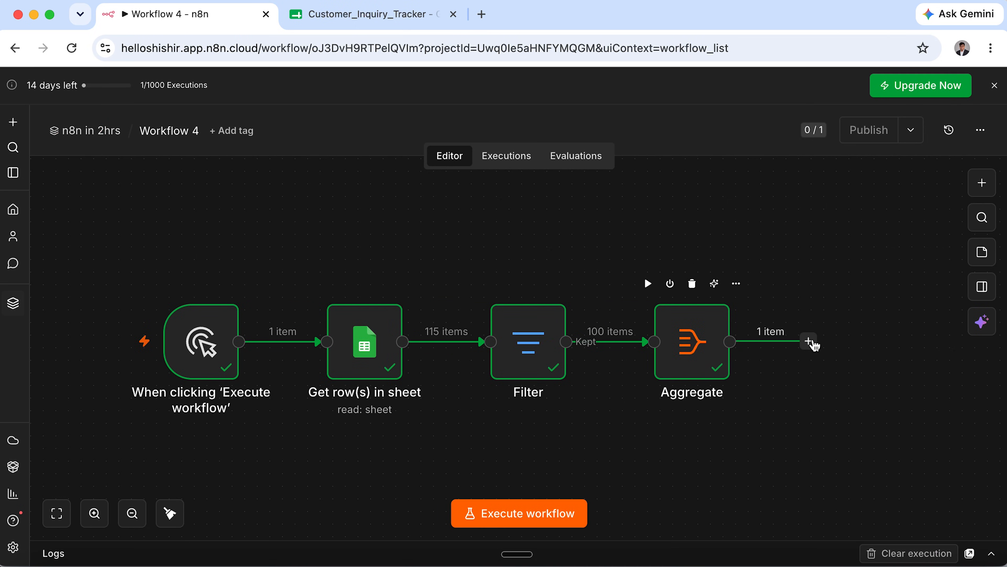
left_click(809, 342)
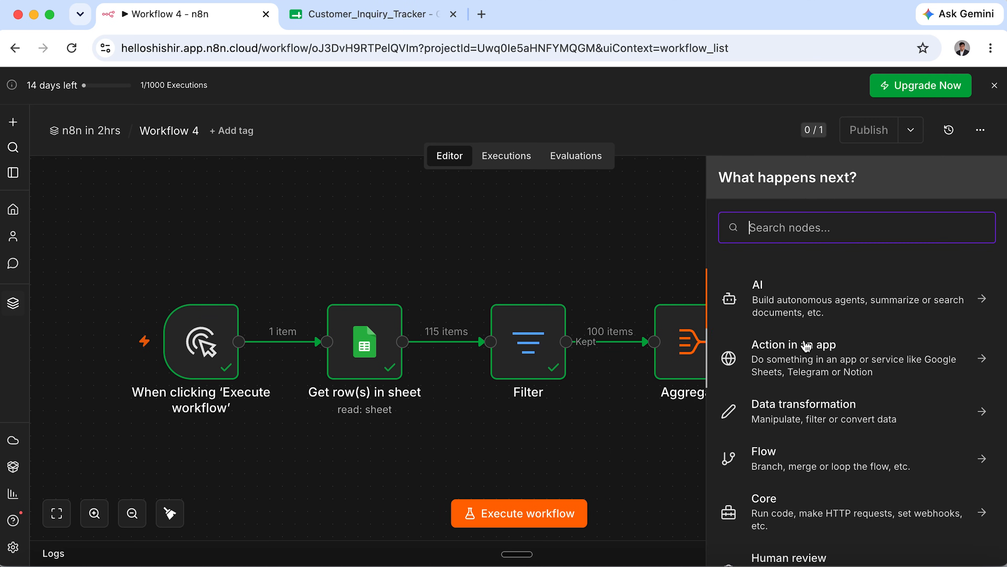
type("em")
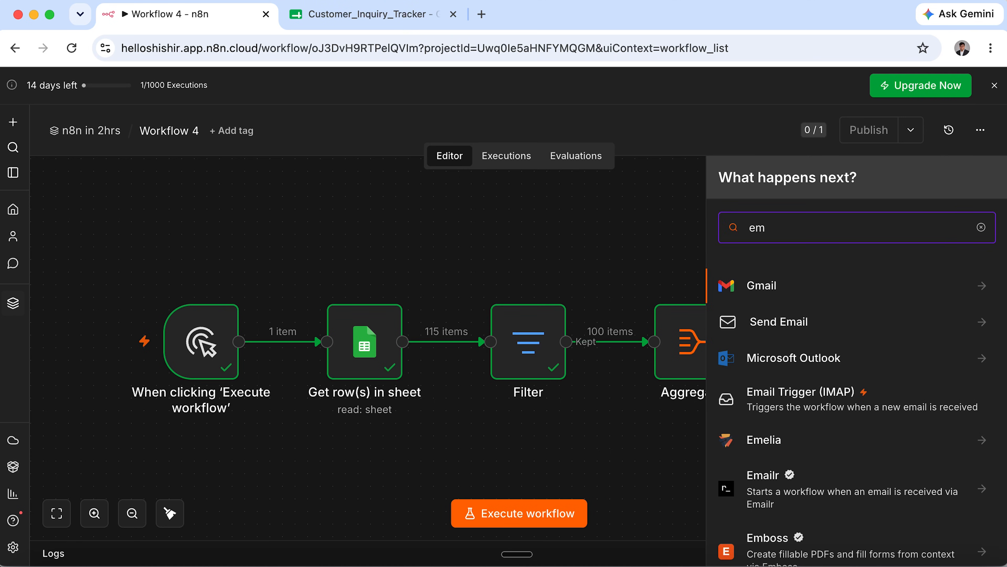
type("a")
left_click(783, 287)
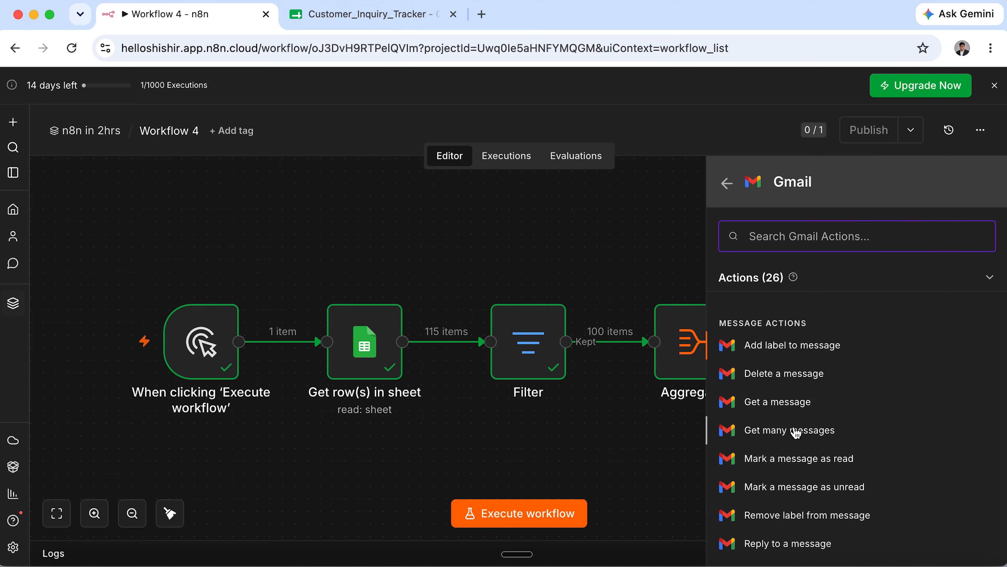
scroll(795, 438, "down", 5)
scroll(796, 432, "down", 1)
left_click(816, 334)
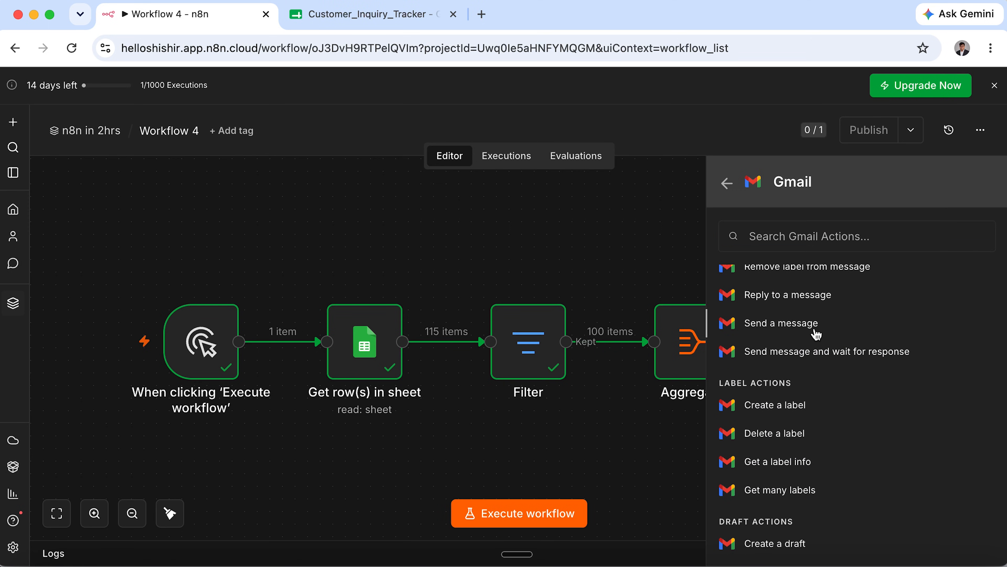
left_click(816, 334)
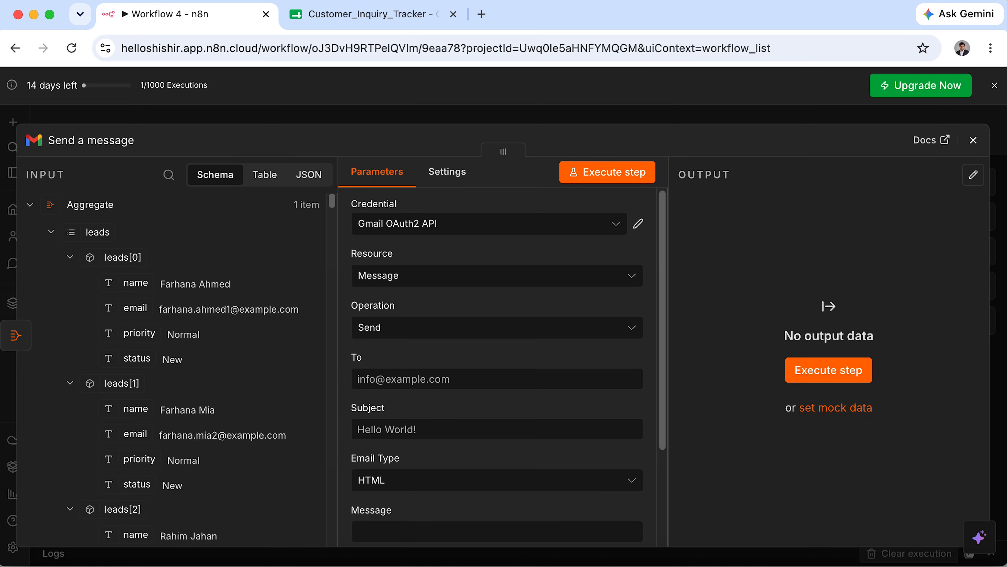
Use the Gmail OAuth2 API credential, fill in the recipient address, and set Email Type to Text.
left_click(494, 222)
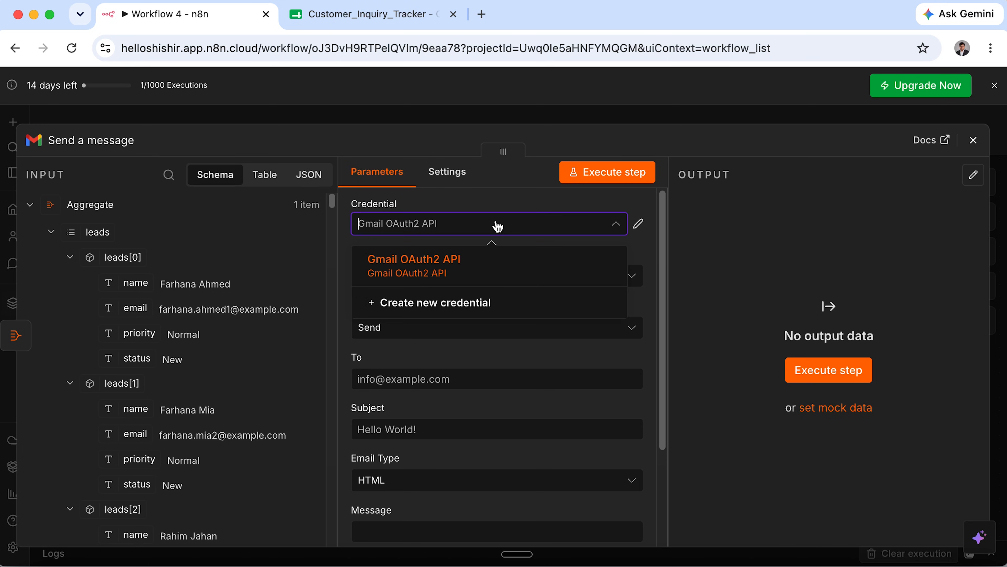
left_click(492, 265)
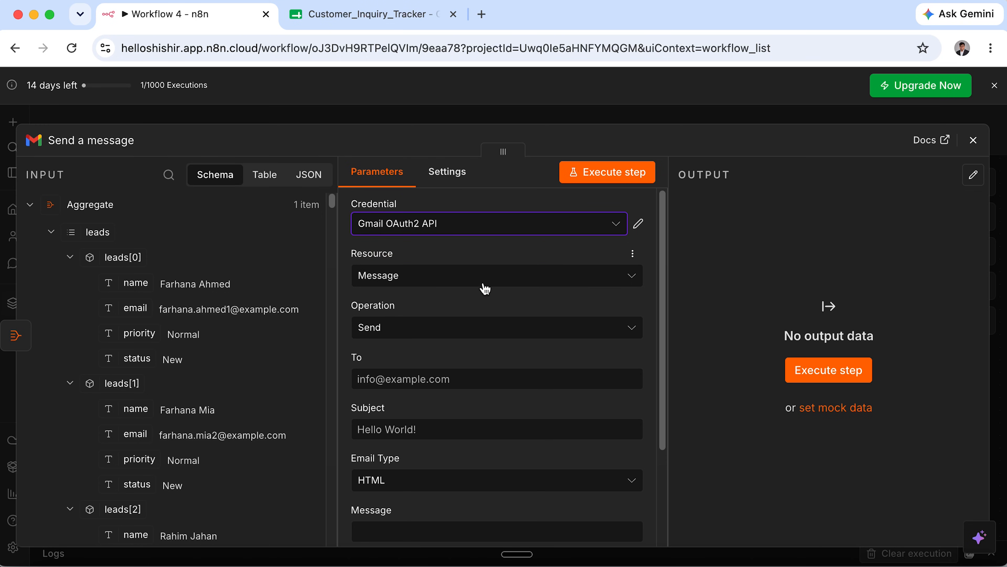
scroll(488, 330, "down", 2)
left_click(504, 283)
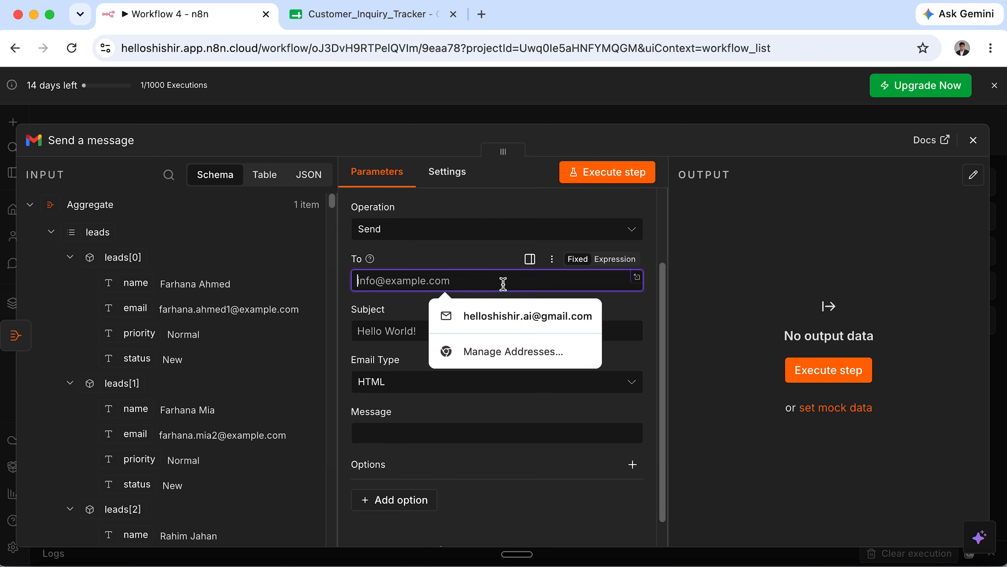
left_click(513, 318)
left_click(510, 332)
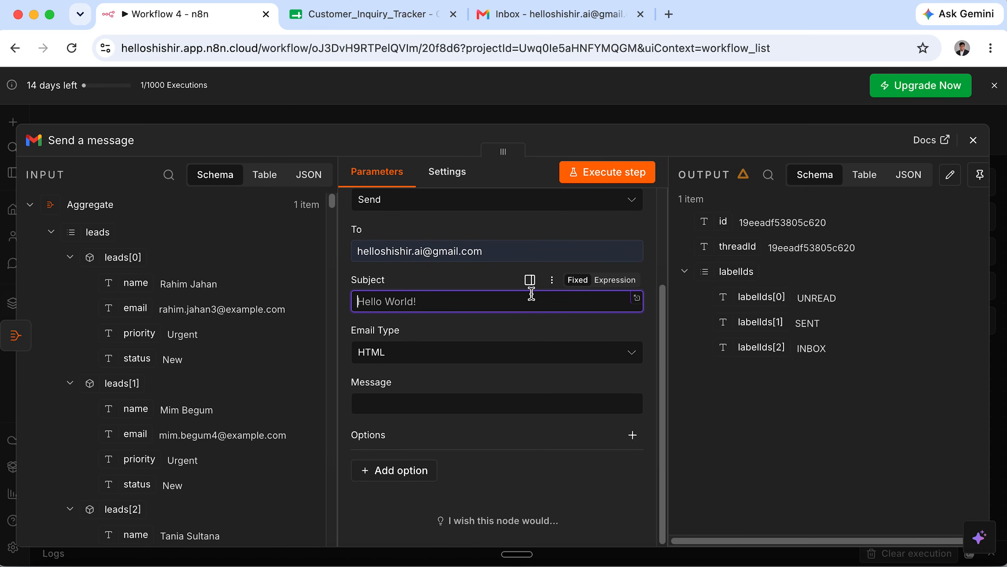
left_click(446, 354)
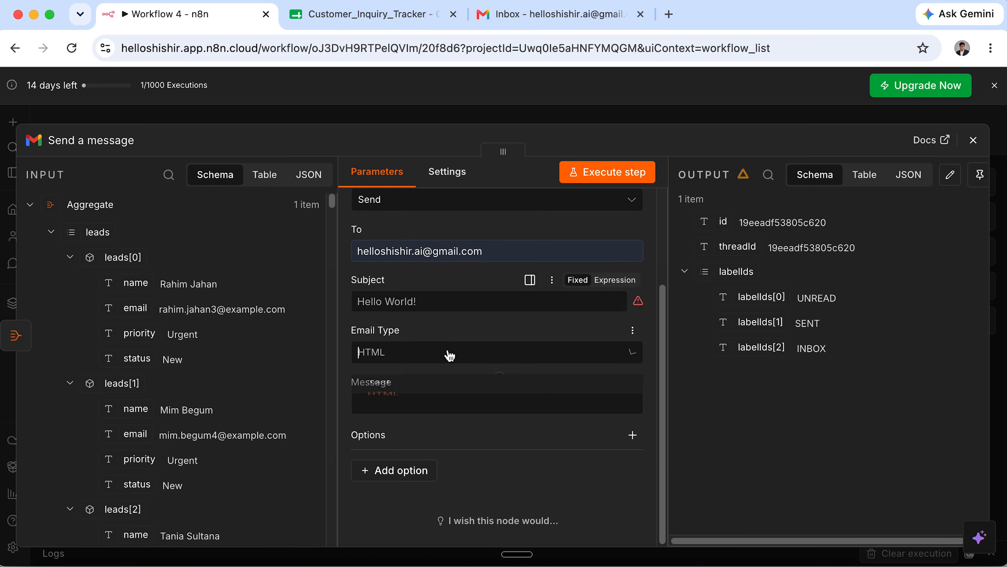
left_click(446, 404)
left_click(478, 400)
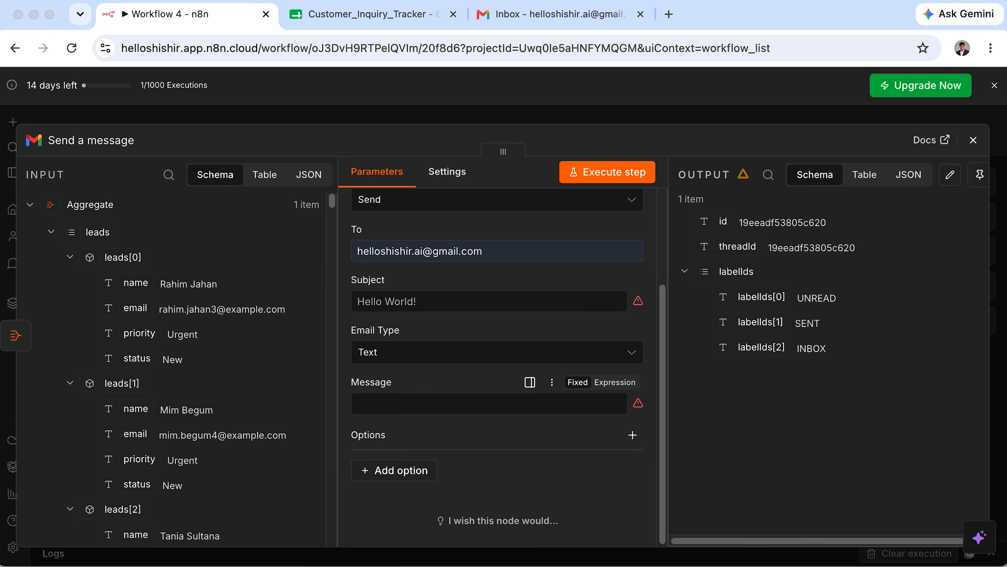
Open Google Gemini in a new browser tab, then go back to n8n.
left_click(669, 14)
type("gemin")
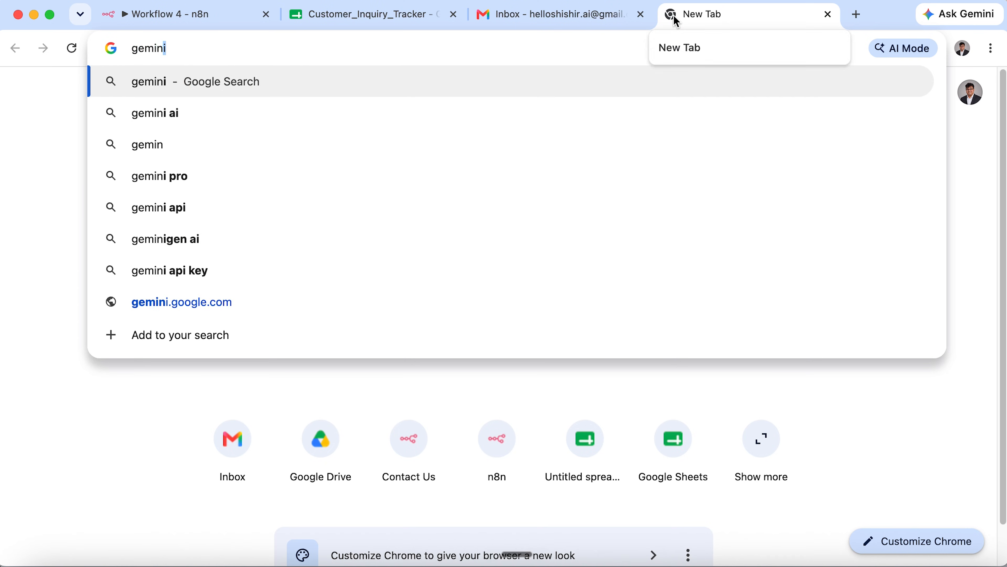
left_click(637, 300)
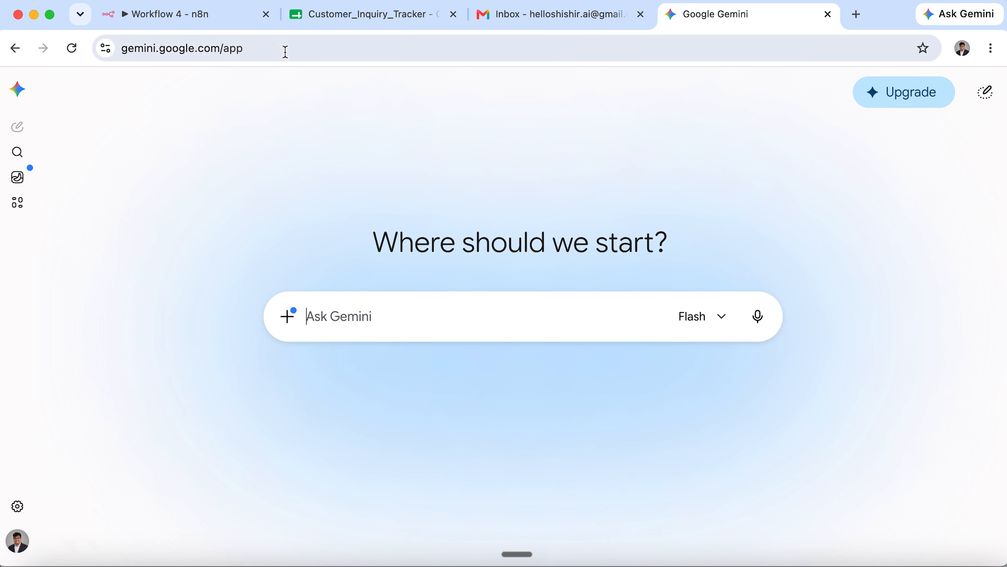
left_click(199, 26)
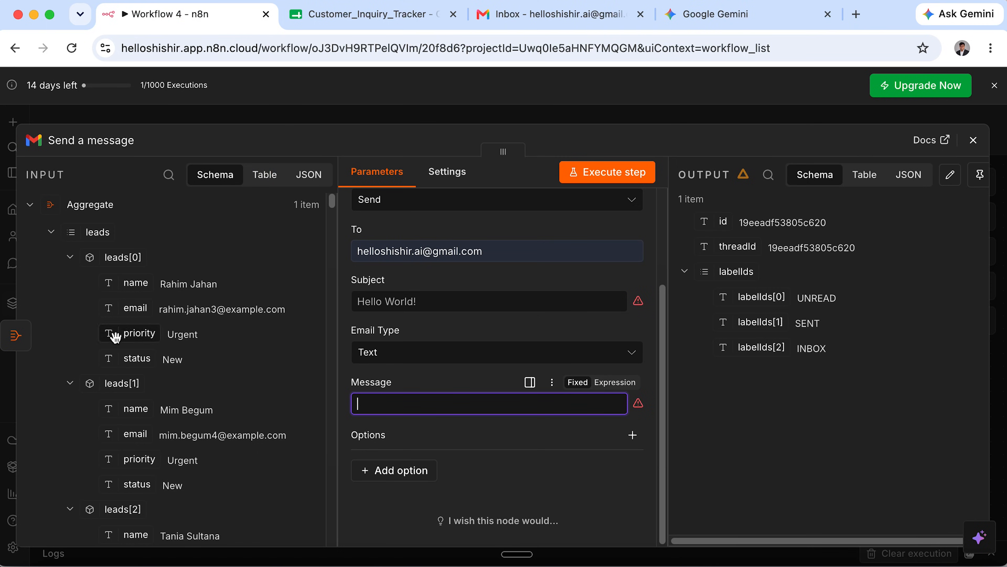
Copy the Aggregate node's incoming leads data as JSON and switch to Gemini.
left_click(313, 178)
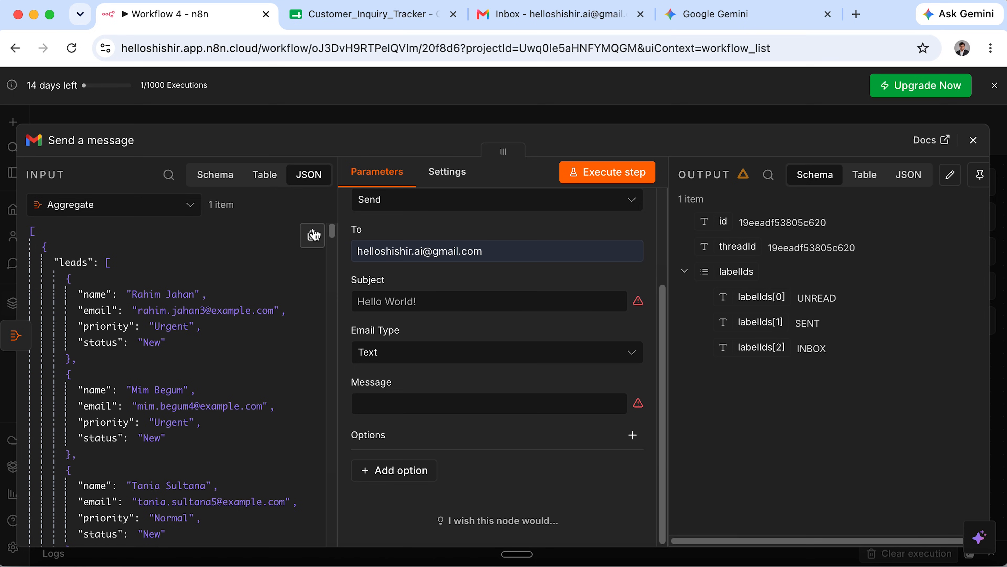
left_click(312, 235)
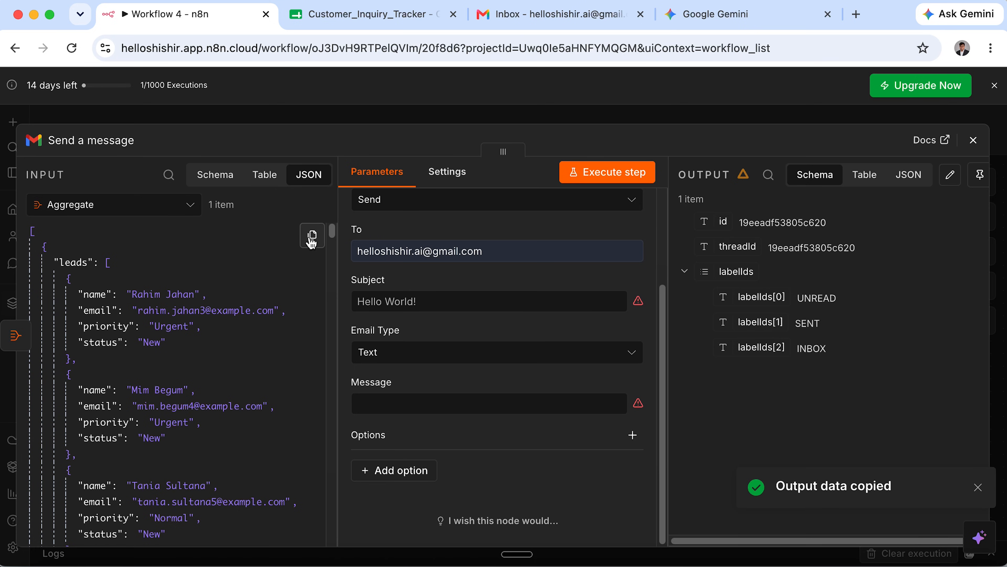
left_click(752, 24)
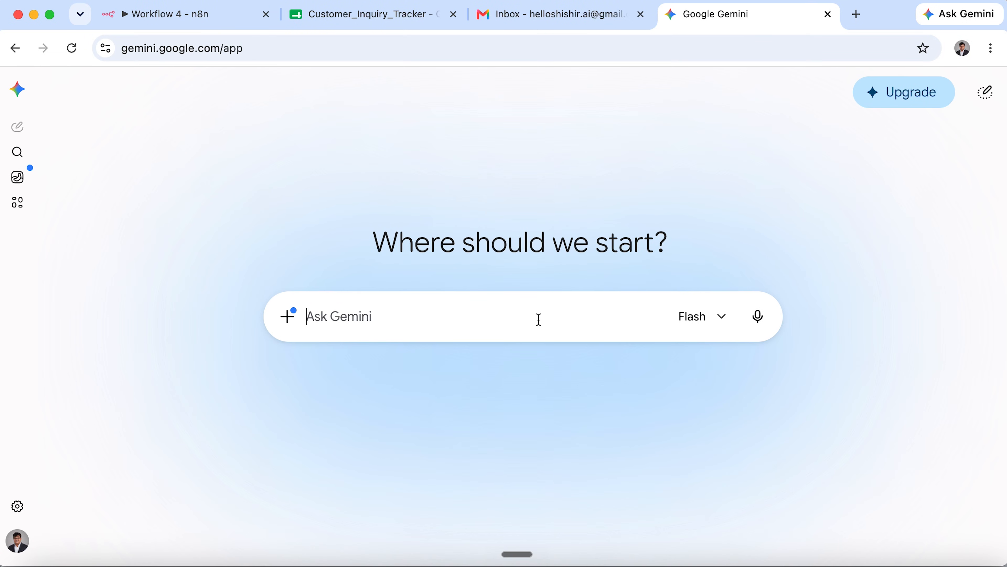
Ask Gemini for a summary-email body expression using the pasted leads JSON, and copy the code.
type("Here is my aggregated data from n8n. I want to write a summary email. give me the content expressio")
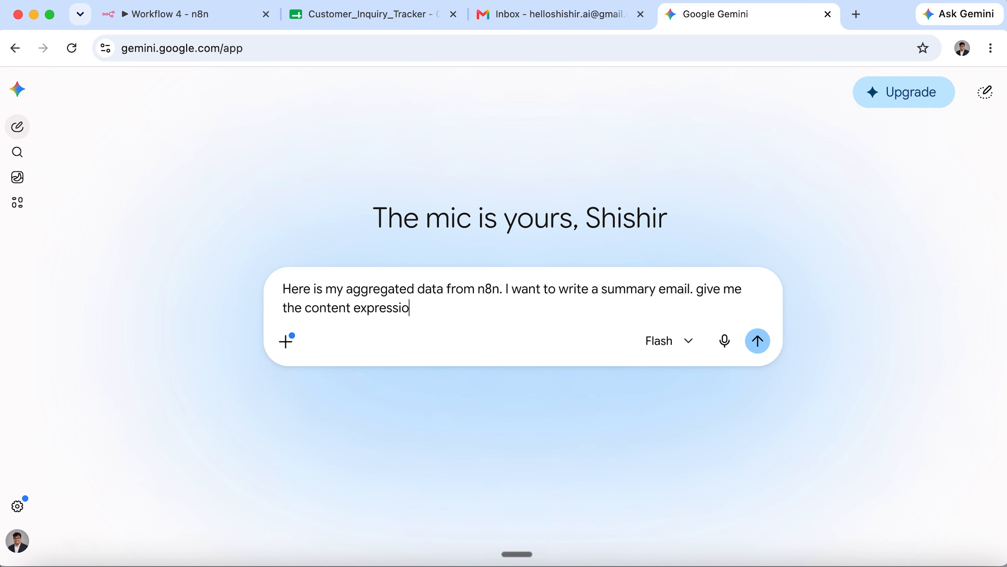
type("n for gmai")
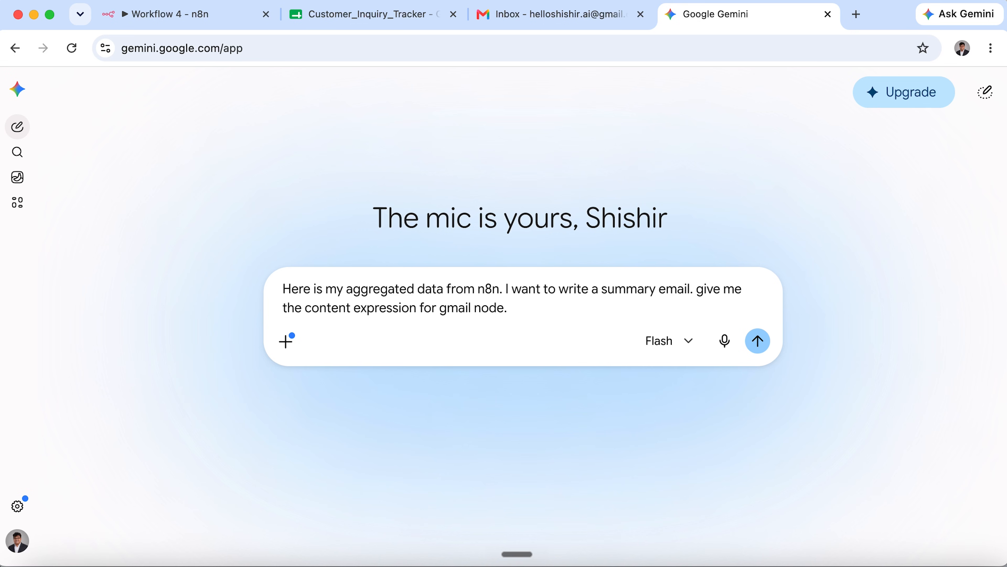
type("l node.")
key("super+v")
key("Return")
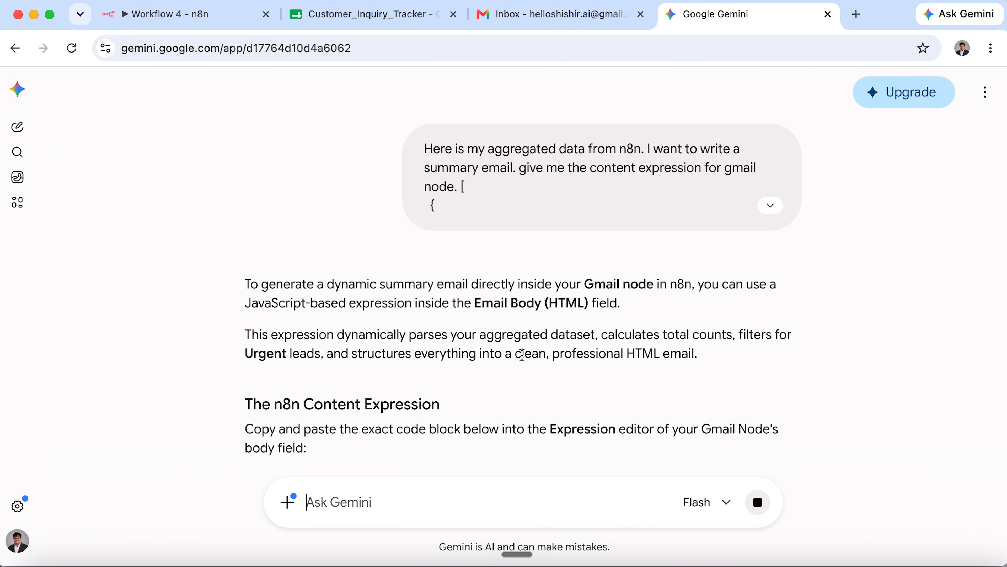
scroll(525, 360, "up", 5)
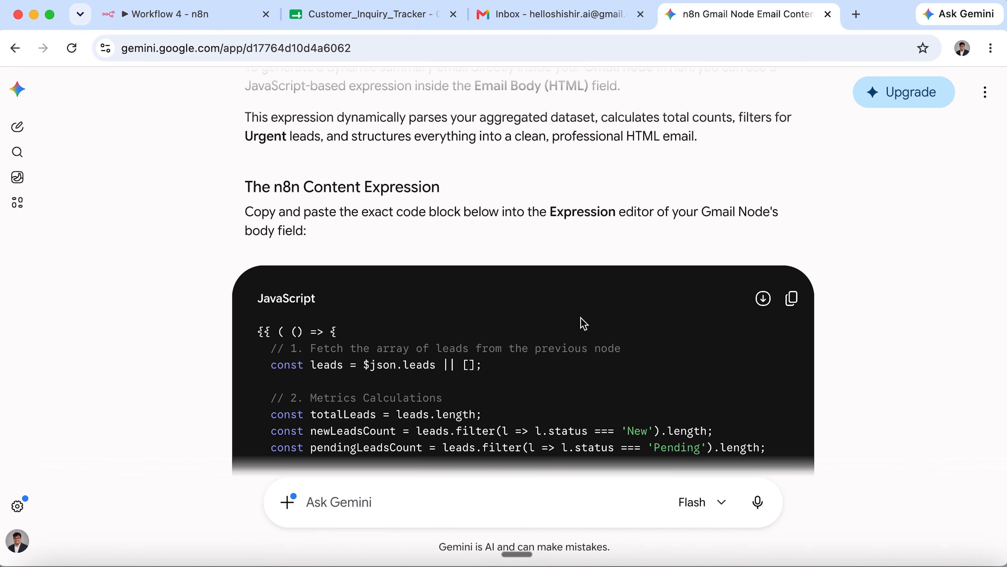
left_click(791, 298)
Make the Gmail Message an expression with Gemini's pasted body code and set Email Type to HTML.
left_click(183, 16)
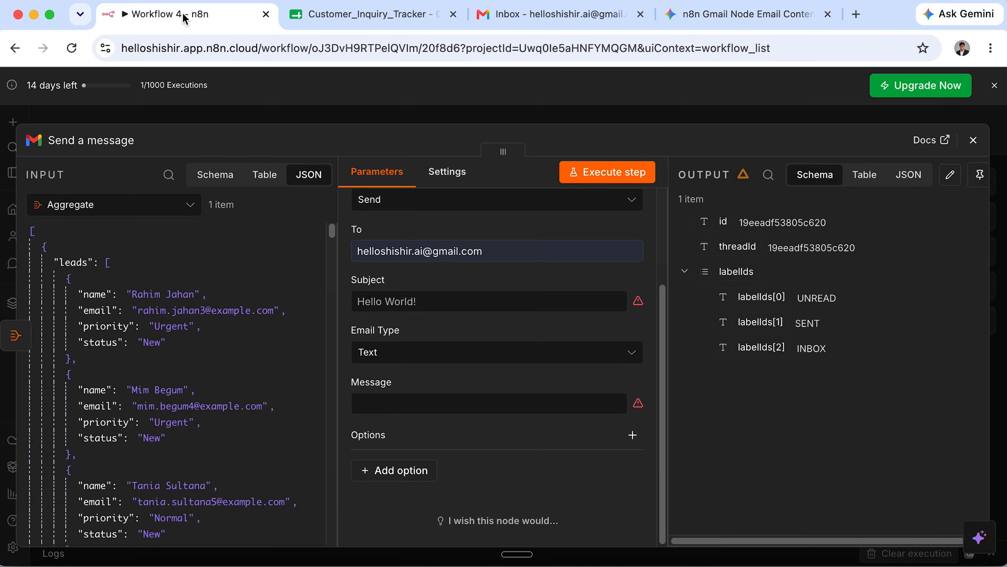
left_click(486, 401)
left_click(615, 384)
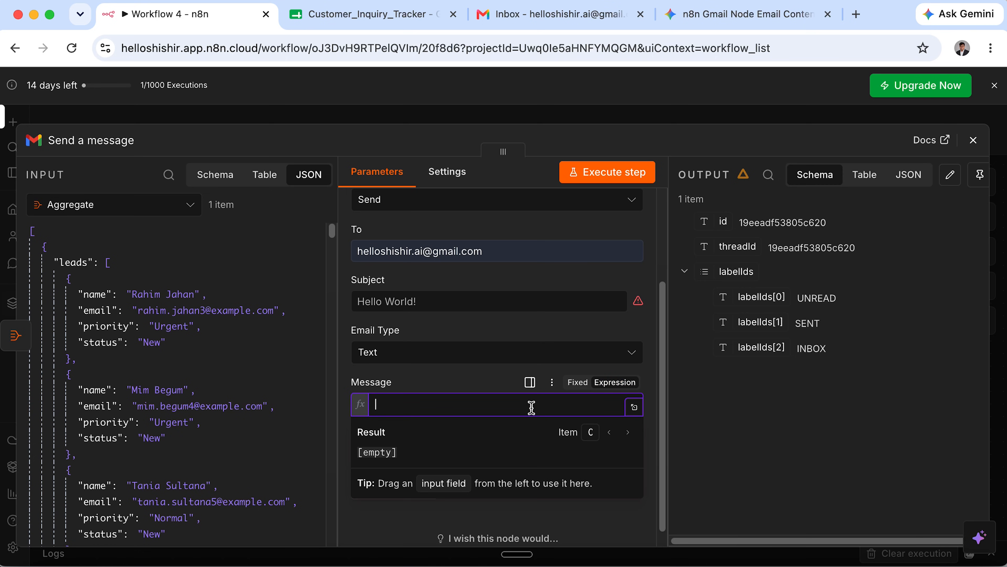
key("super+v")
left_click(612, 352)
left_click(462, 420)
double_click(423, 444)
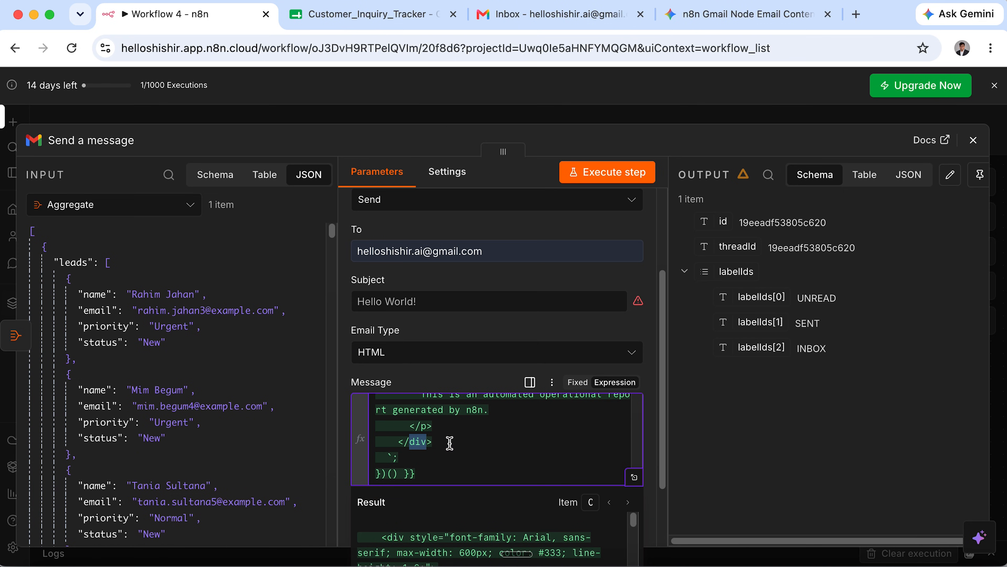
Type 'give expression for subject' into Gemini's prompt.
left_click(523, 303)
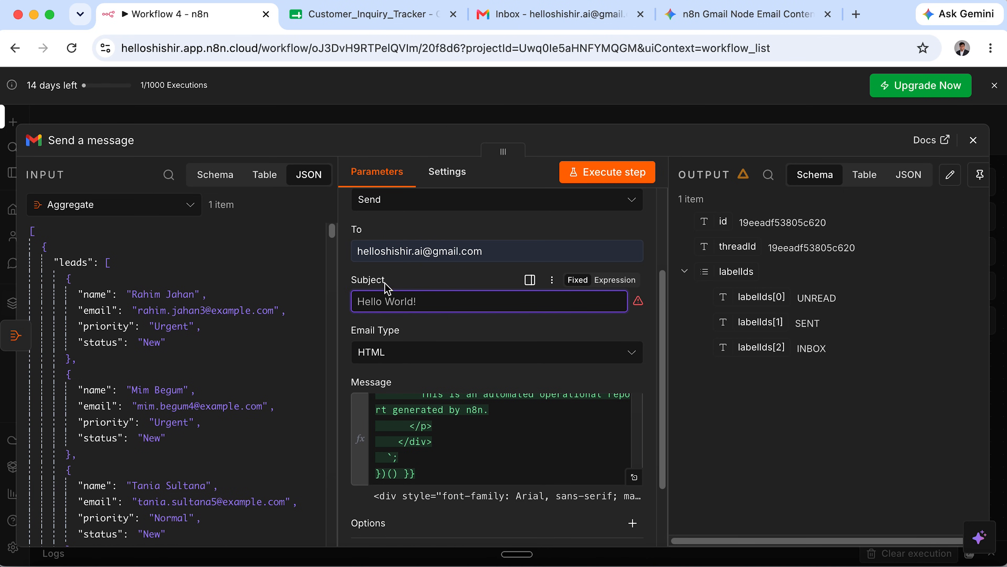
left_click(742, 14)
type("give expression for subject")
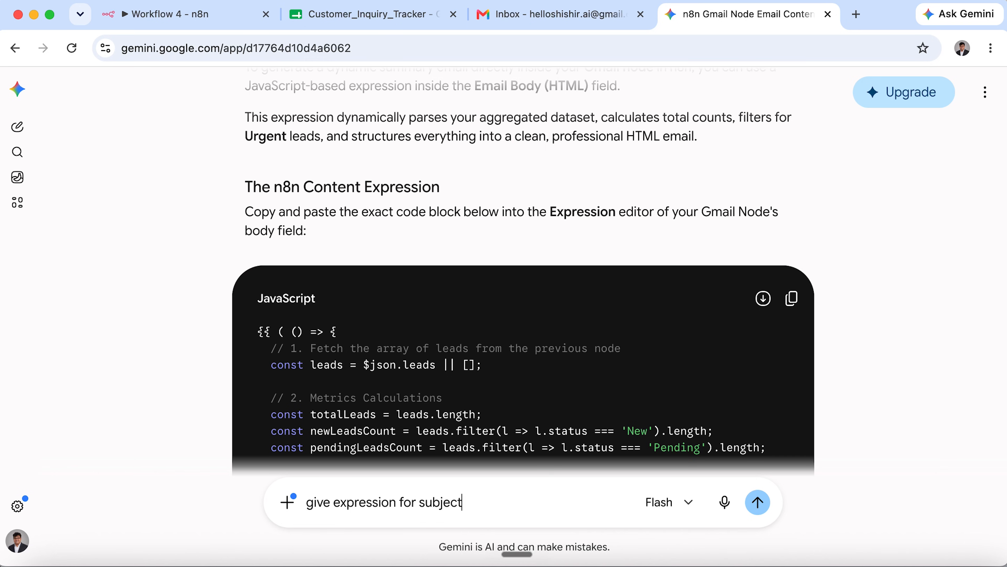
Get Gemini's subject expression counting Urgent leads and copy it back to n8n.
key("Return")
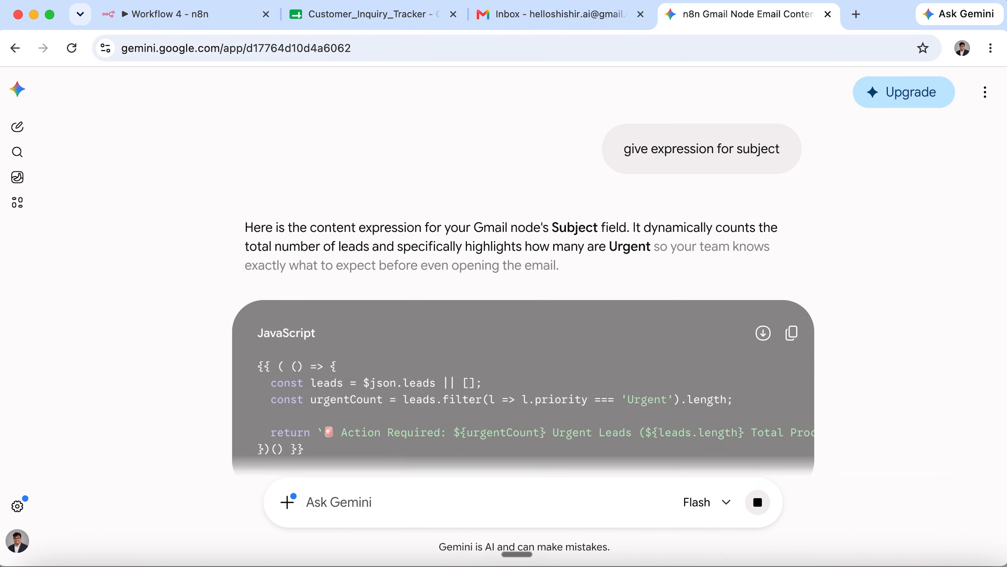
scroll(483, 468, "down", 2)
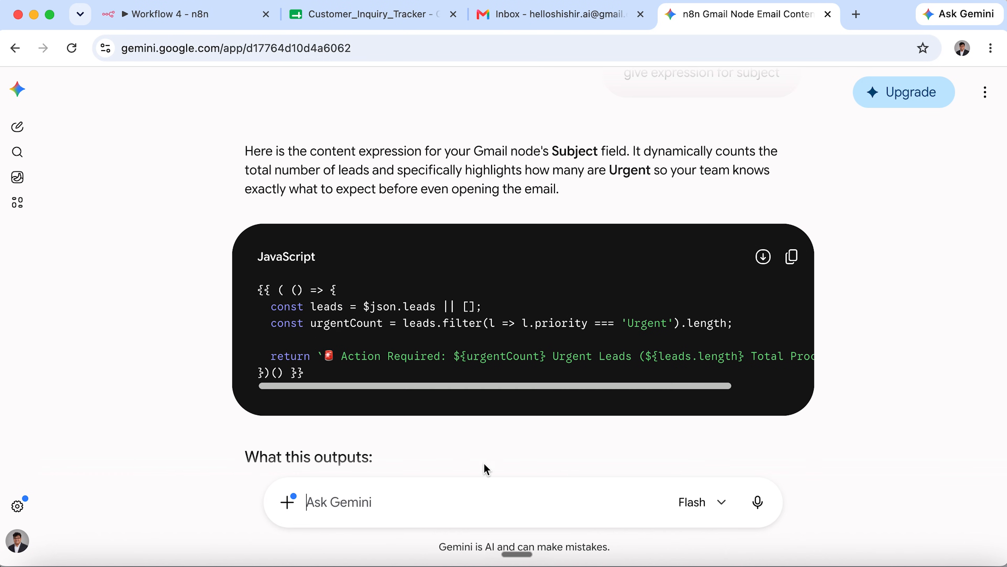
left_click(791, 257)
left_click(197, 11)
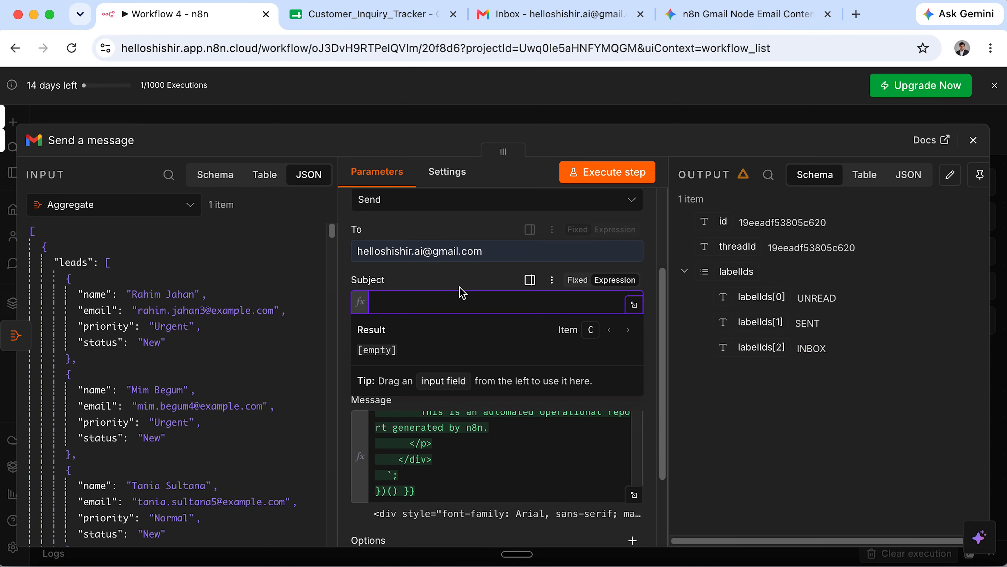
Paste the Subject expression, previewing 'Action Required: 33 Urgent Leads (96 Total Processed Today)'.
key("super+v")
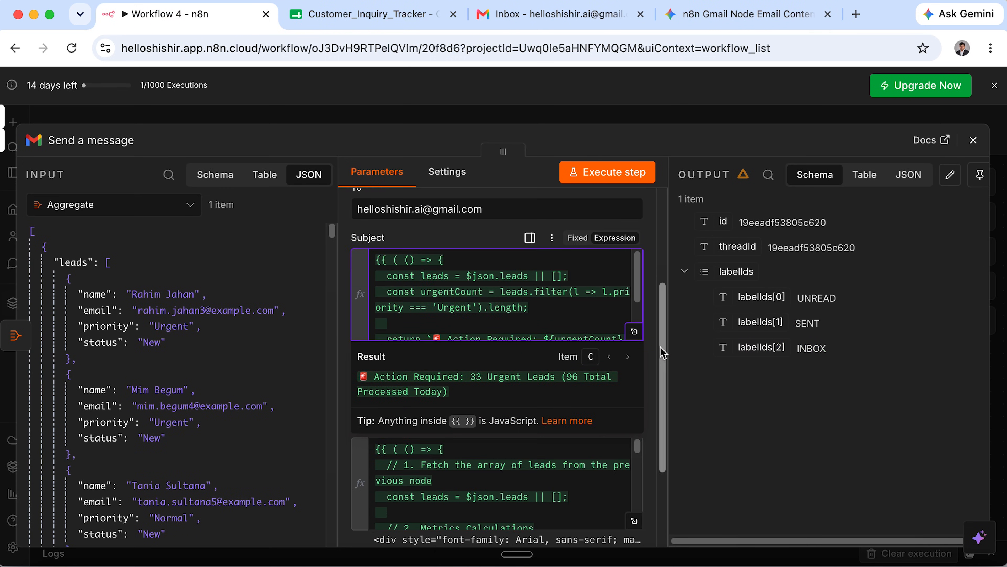
left_click(635, 334)
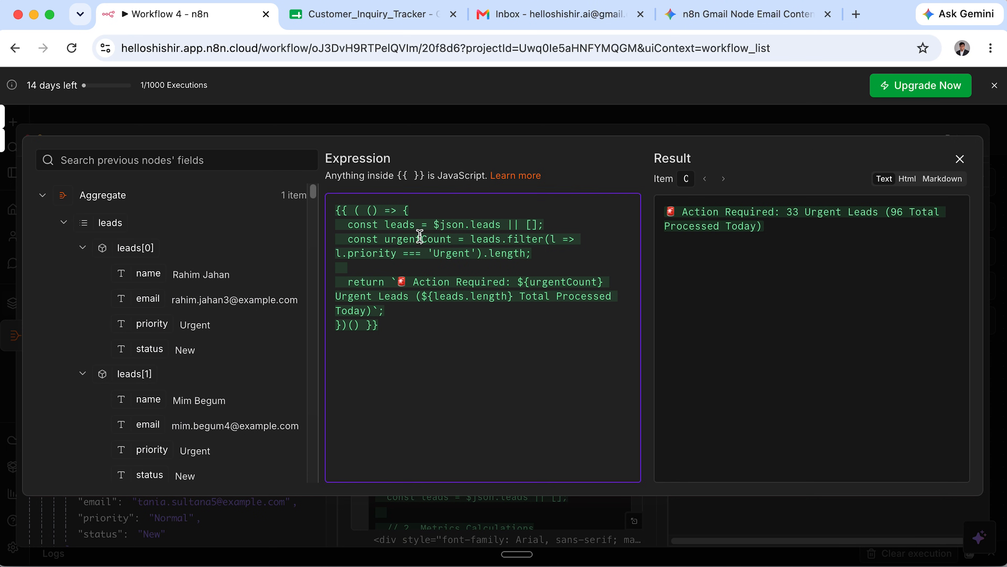
left_click_drag(348, 233, 543, 226)
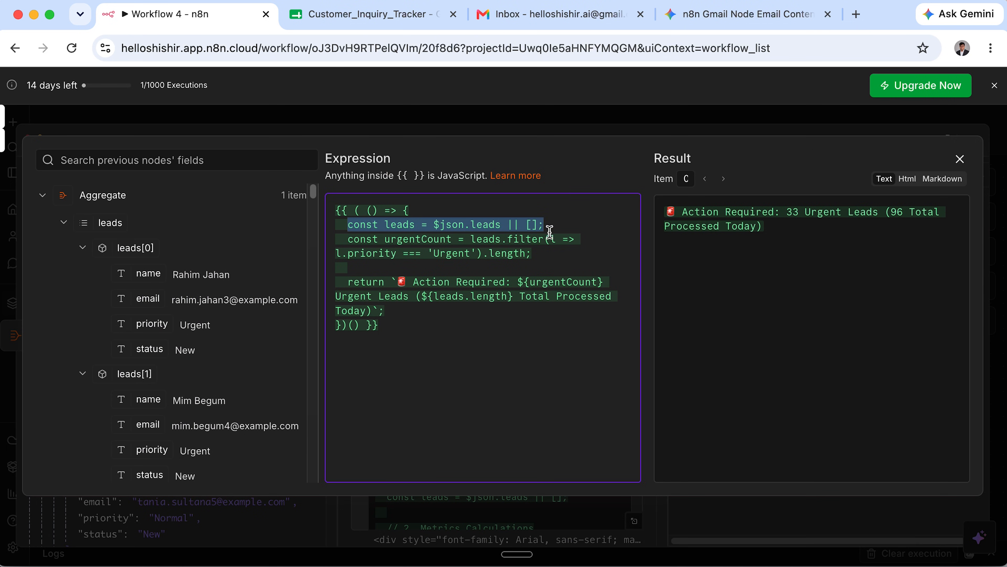
left_click(560, 251)
left_click_drag(349, 225, 432, 262)
left_click_drag(467, 321, 328, 215)
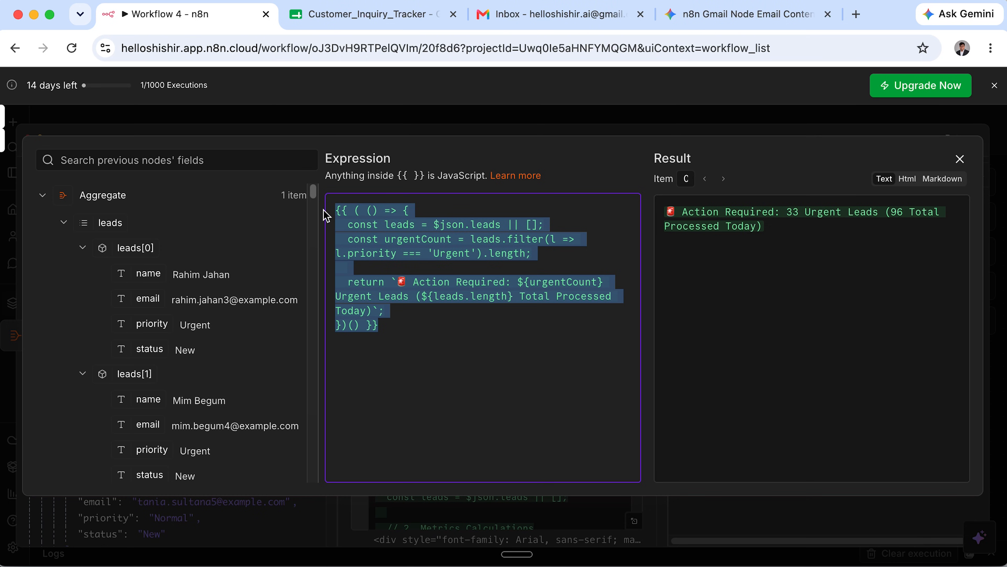
left_click(526, 322)
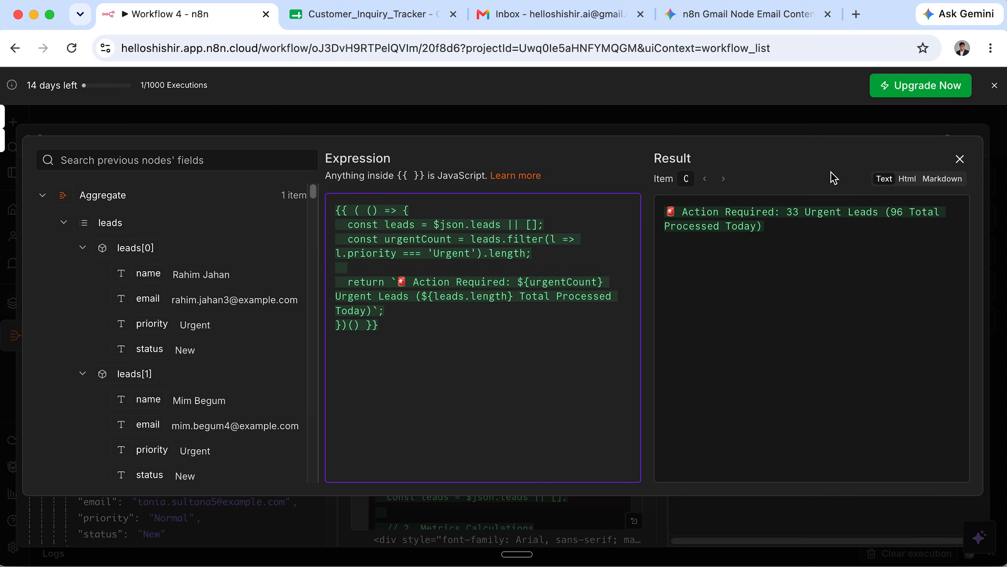
left_click(960, 158)
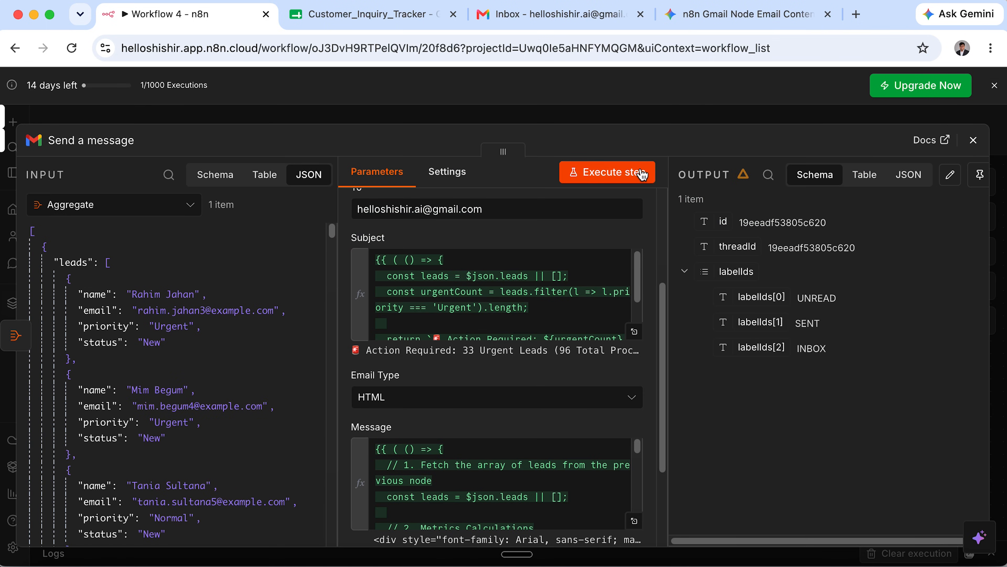
Preview the Message as rendered HTML: 96 total, 56 new, 40 pending, 33 urgent leads.
scroll(578, 450, "down", 3)
scroll(578, 452, "up", 3)
scroll(571, 380, "down", 4)
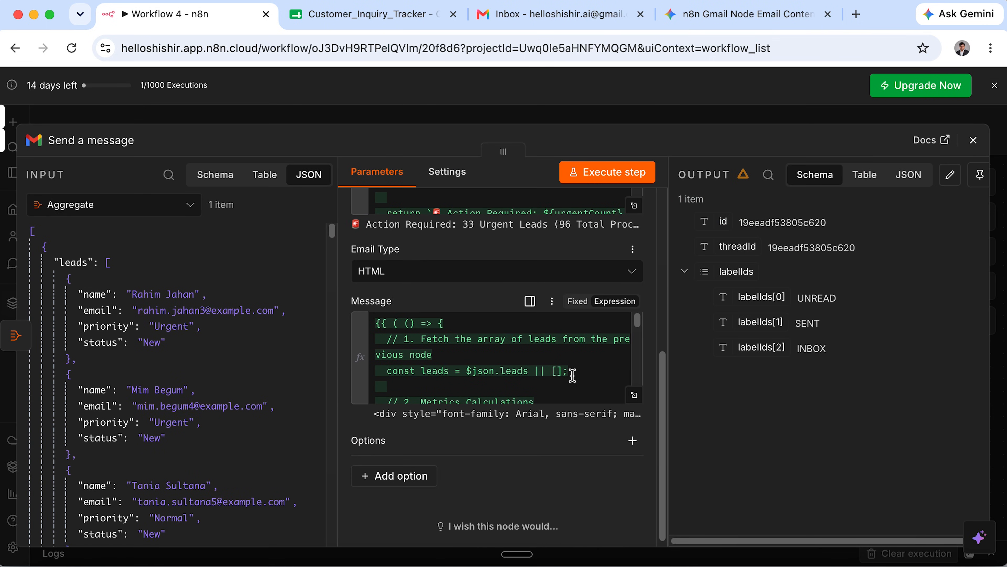
left_click(633, 395)
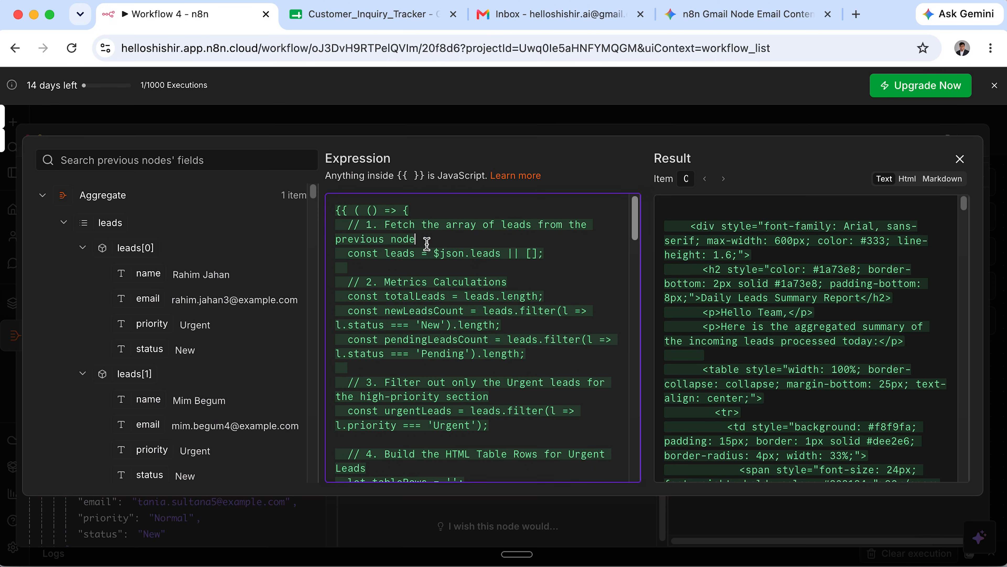
left_click_drag(339, 239, 532, 267)
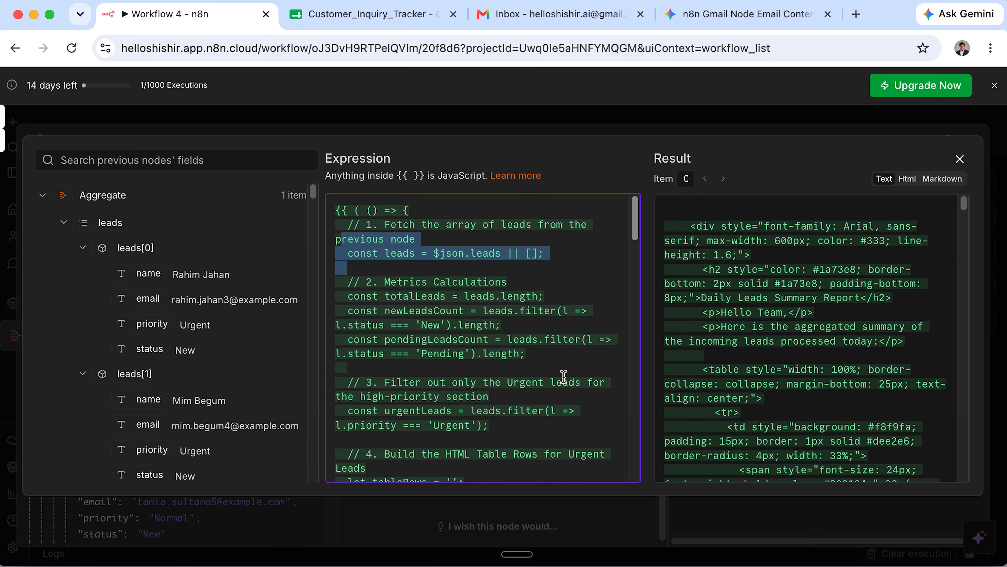
scroll(564, 375, "down", 5)
left_click(908, 179)
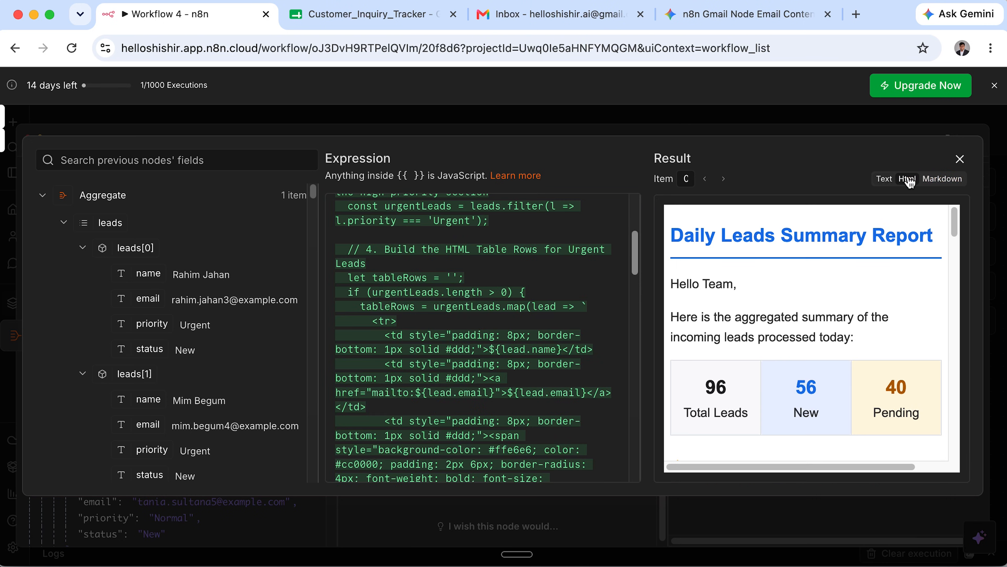
scroll(809, 351, "down", 10)
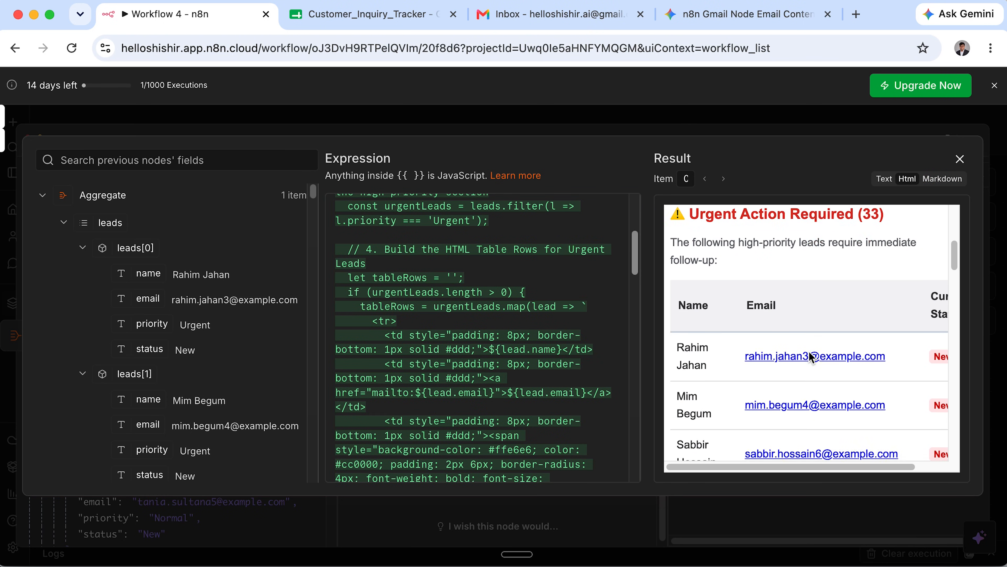
scroll(809, 351, "up", 10)
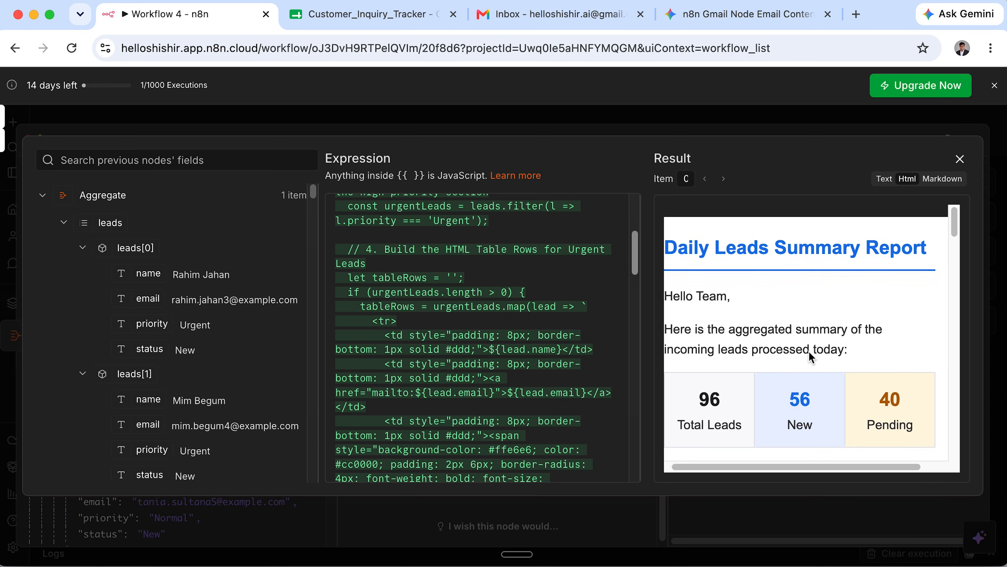
left_click(962, 158)
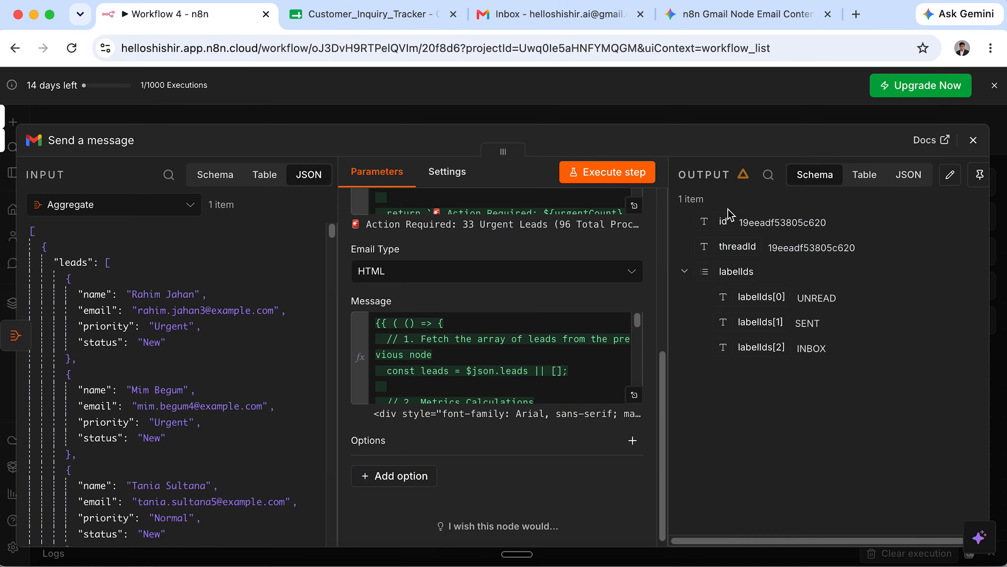
left_click(982, 124)
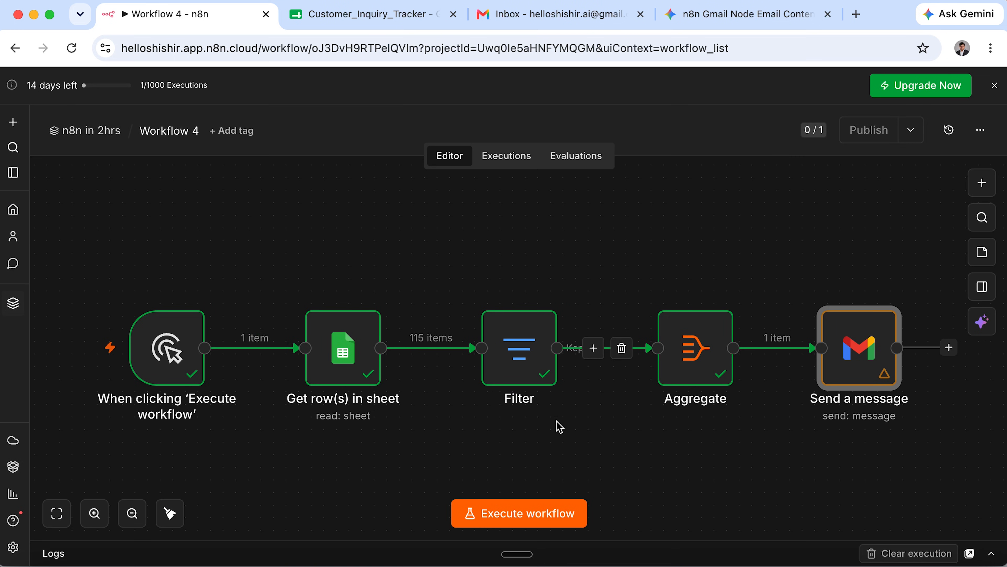
Run Workflow 4 end to end, sending one email, then check the Gmail inbox.
left_click(533, 515)
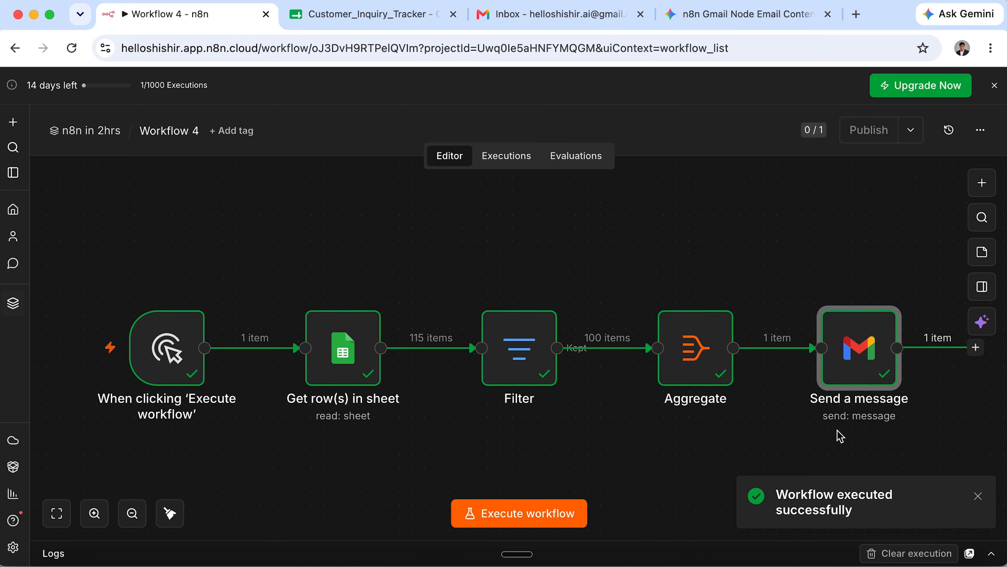
left_click(543, 15)
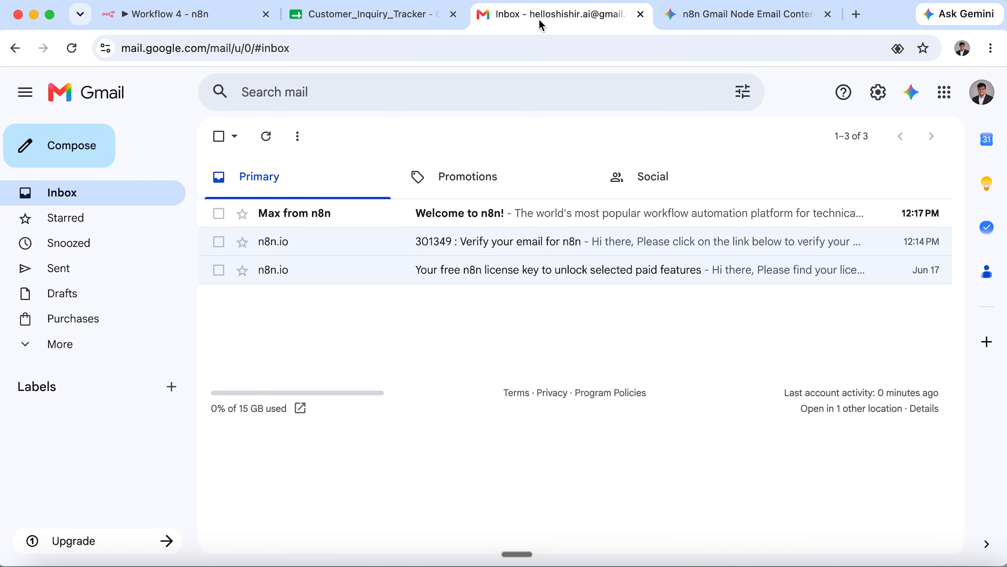
Refresh Gmail and open 'Action Required: 34 Urgent Leads (100 Total Processed Today)'.
left_click(266, 137)
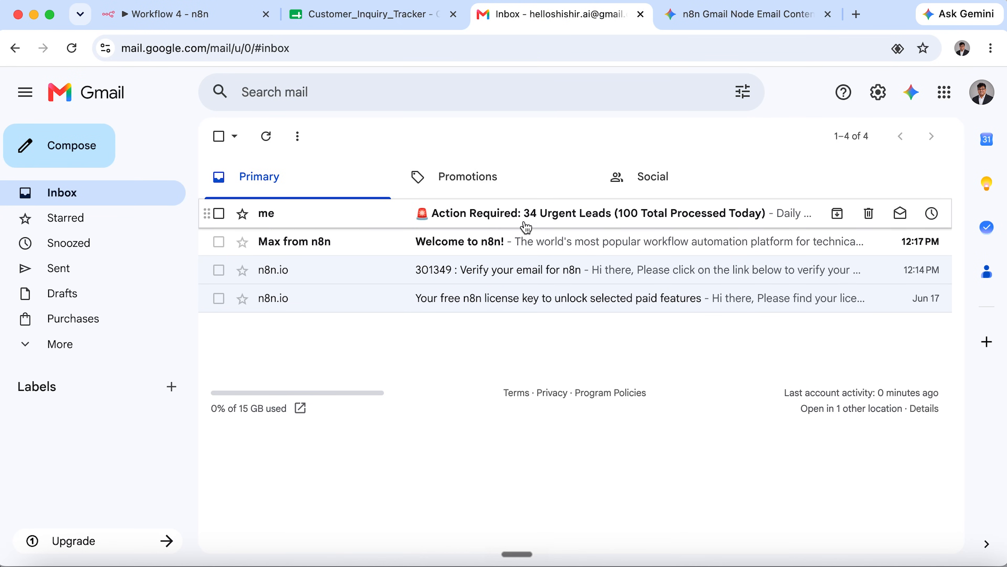
left_click(733, 223)
scroll(630, 344, "down", 3)
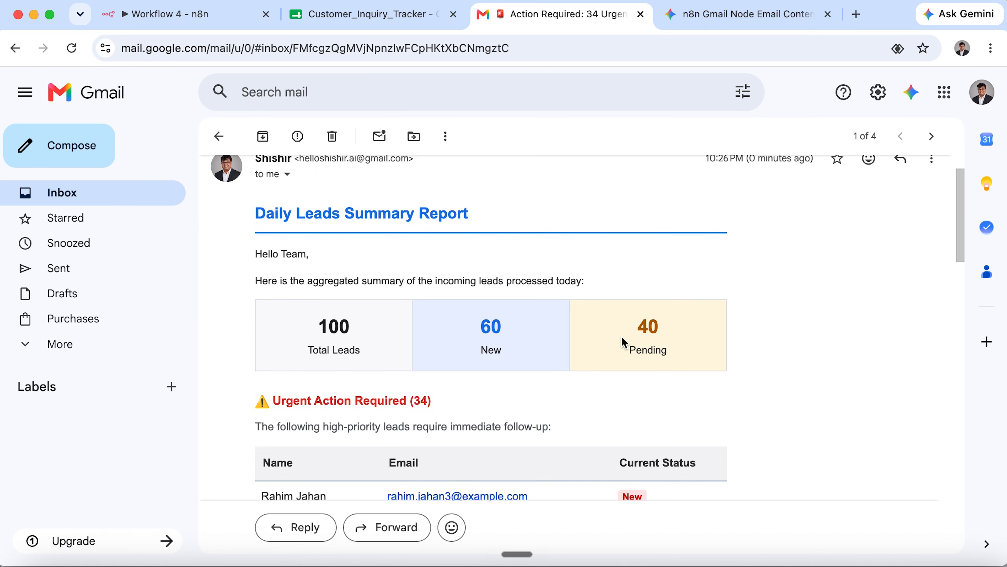
scroll(629, 344, "up", 3)
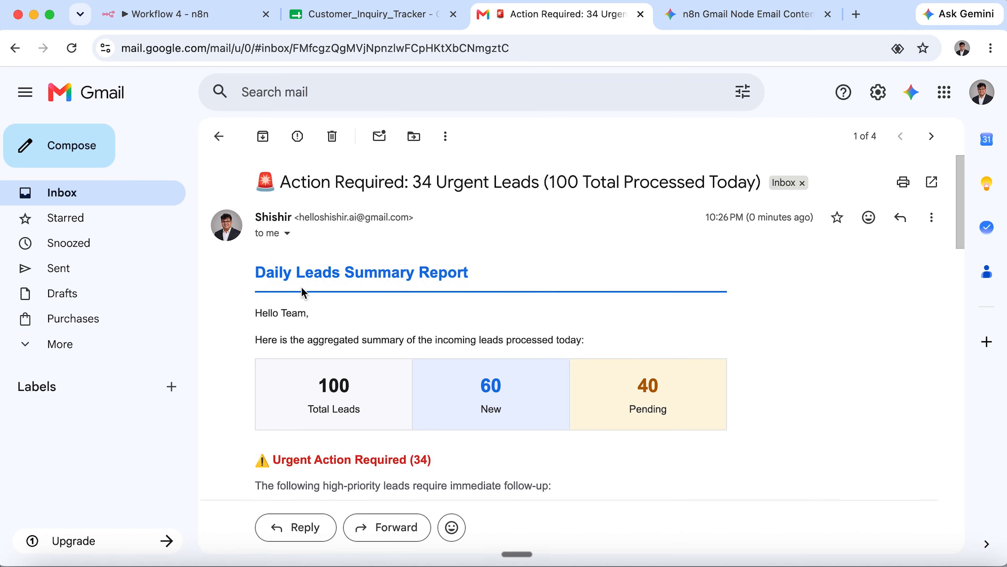
scroll(303, 292, "down", 5)
scroll(301, 290, "up", 4)
Check the report's summary figures: 100 total, 60 new, 40 pending.
left_click_drag(254, 228, 488, 236)
left_click(331, 375)
left_click_drag(320, 330, 353, 354)
left_click_drag(474, 331, 514, 350)
left_click_drag(710, 361, 638, 335)
Scroll through the email's leads table to read the listed leads.
scroll(638, 335, "down", 4)
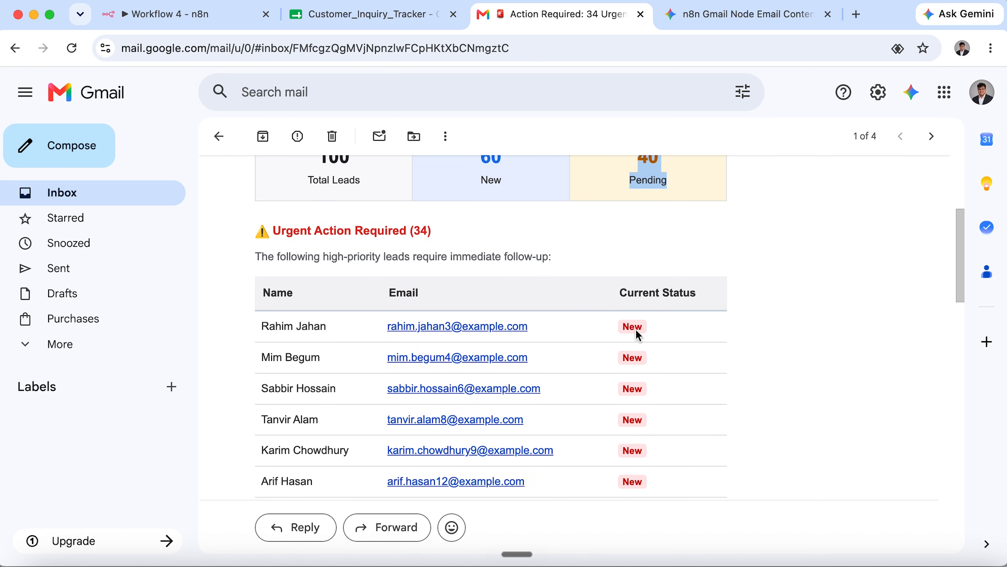
left_click_drag(277, 229, 468, 232)
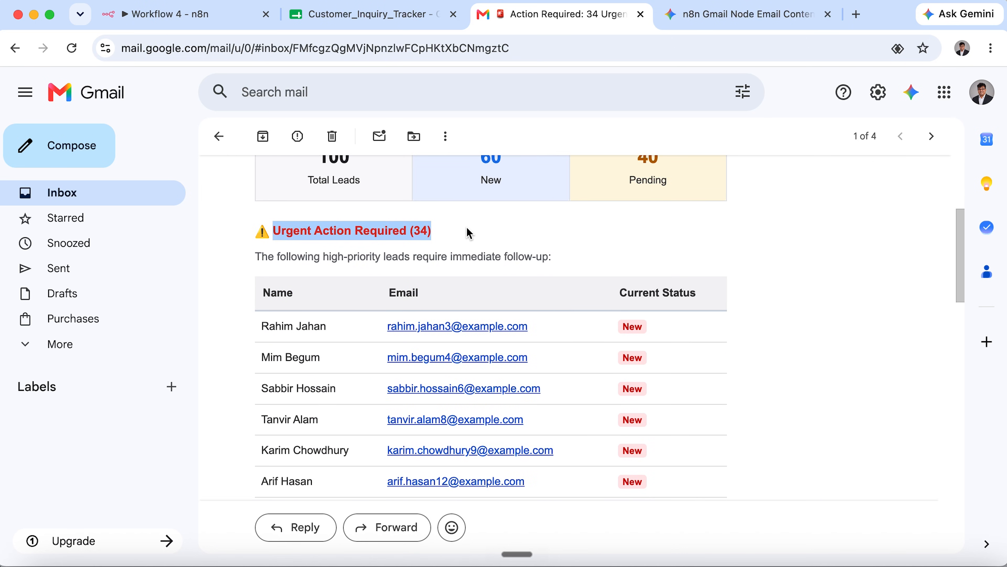
scroll(469, 232, "down", 1)
scroll(469, 234, "down", 2)
scroll(468, 232, "down", 20)
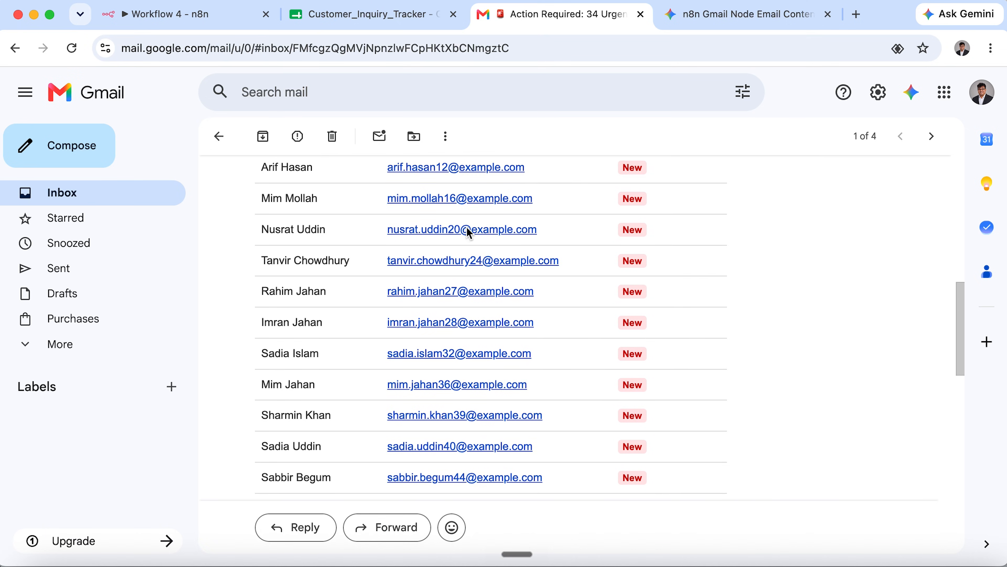
scroll(469, 233, "up", 20)
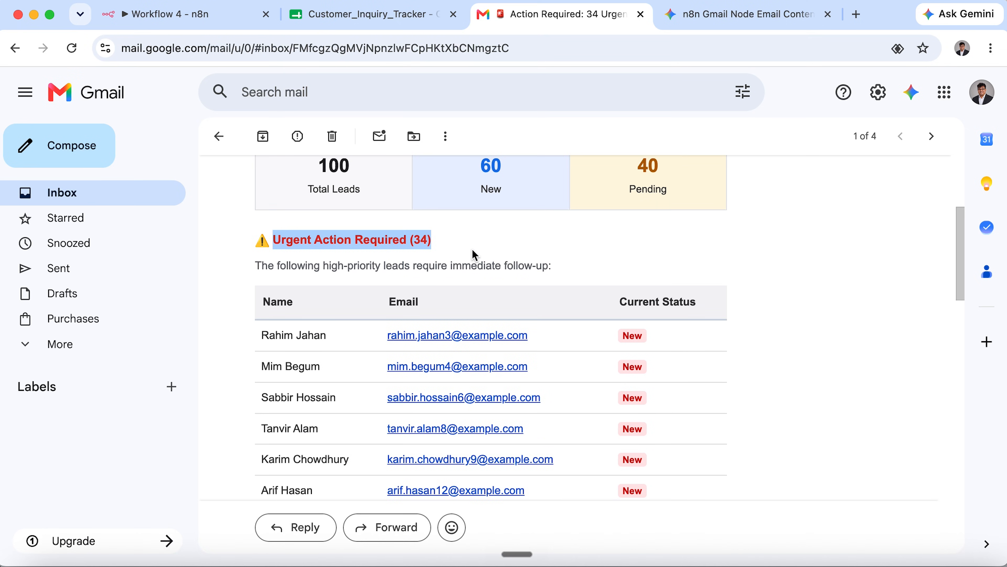
left_click(475, 255)
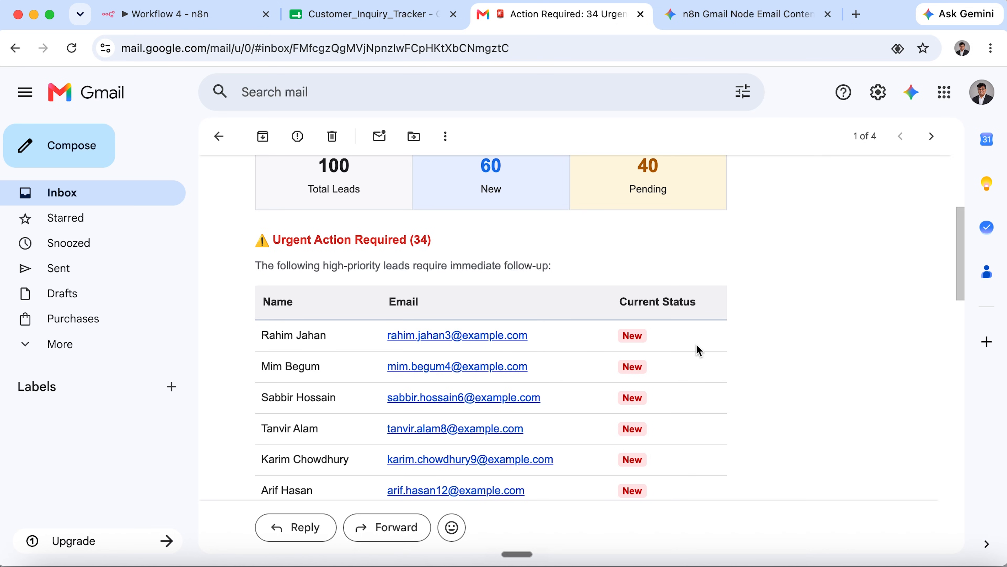
scroll(710, 382, "down", 10)
scroll(710, 382, "down", 5)
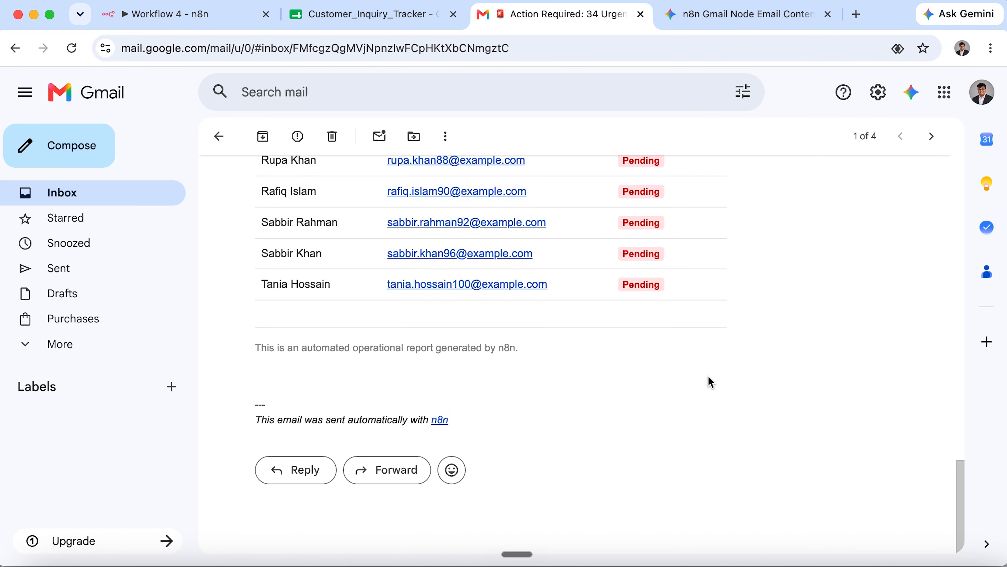
scroll(709, 377, "up", 15)
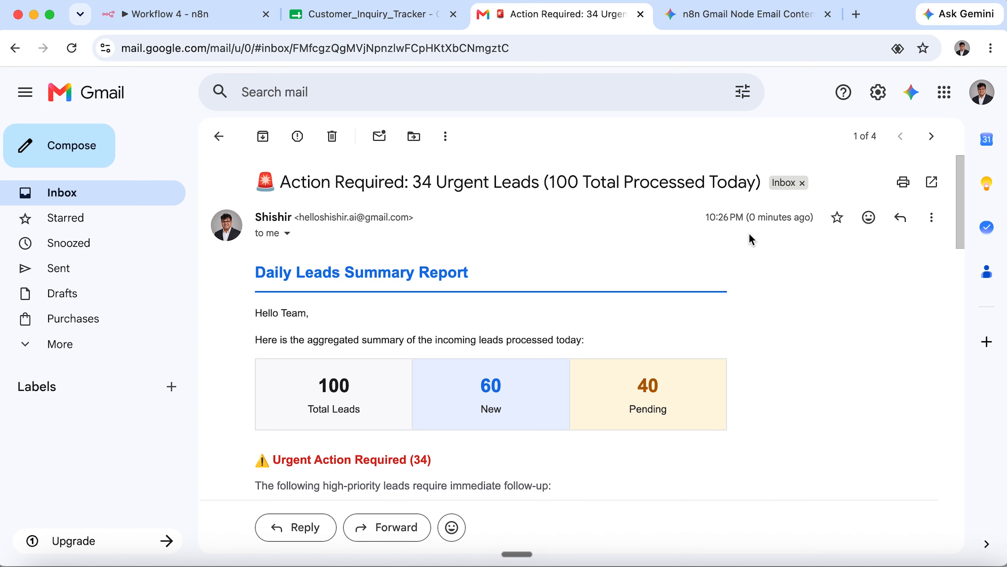
Back in n8n, create a blank workflow in the project and name it 'Workflow 5'.
left_click(219, 136)
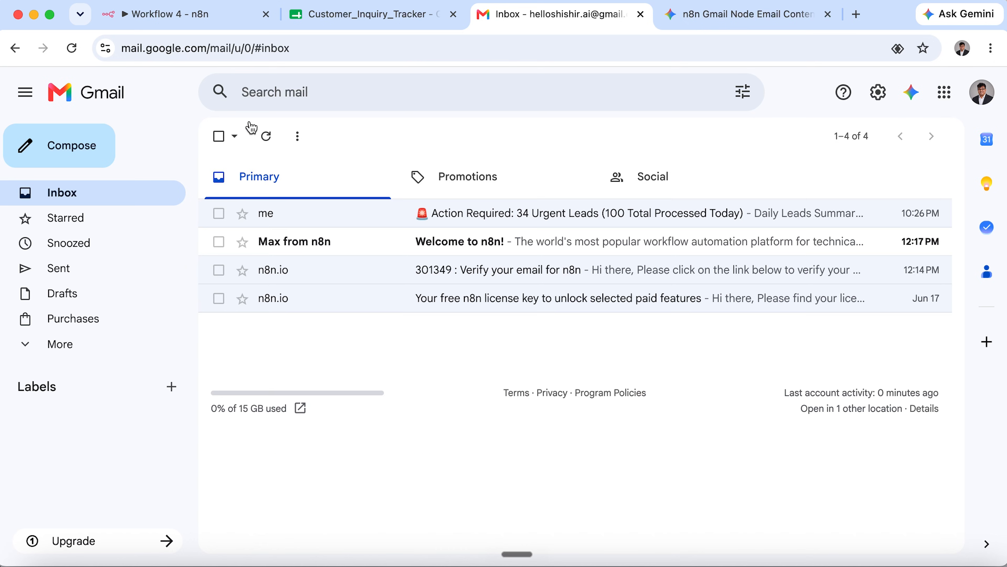
left_click(170, 14)
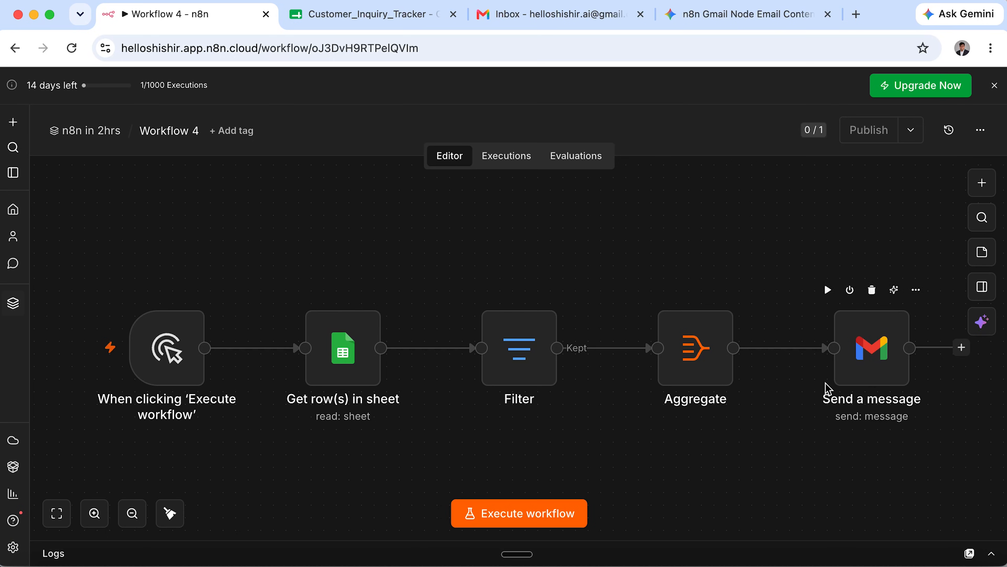
left_click(95, 131)
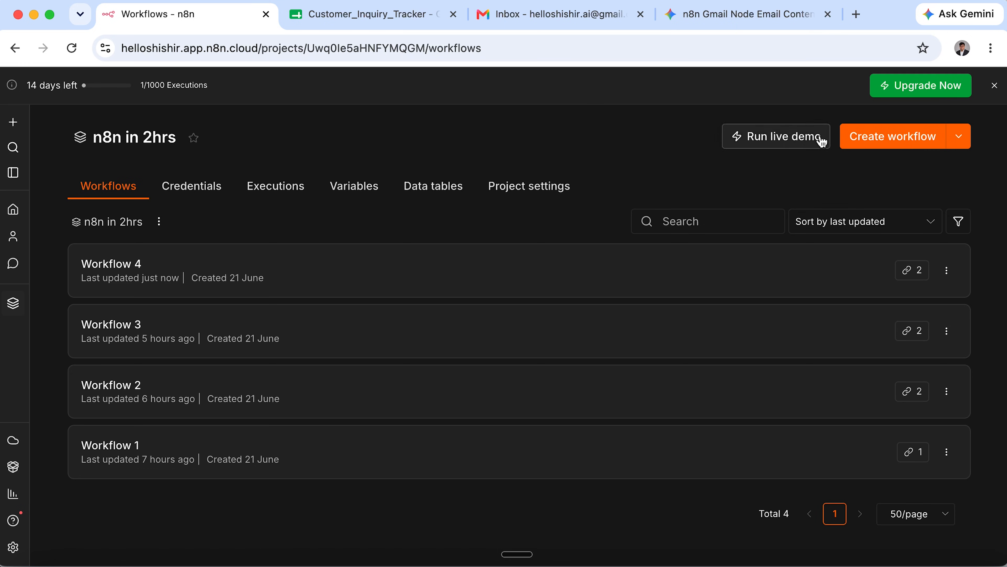
left_click(887, 147)
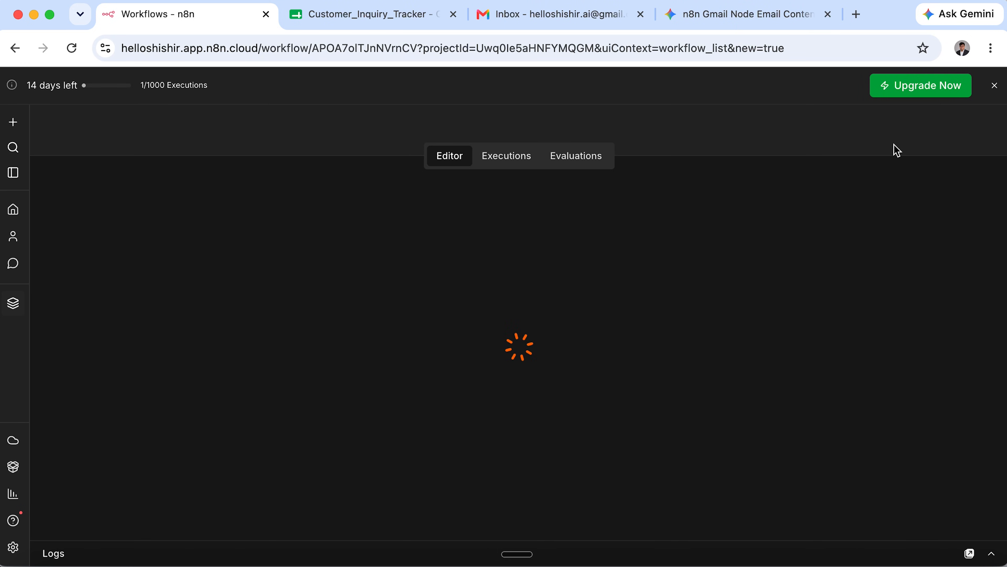
left_click(177, 126)
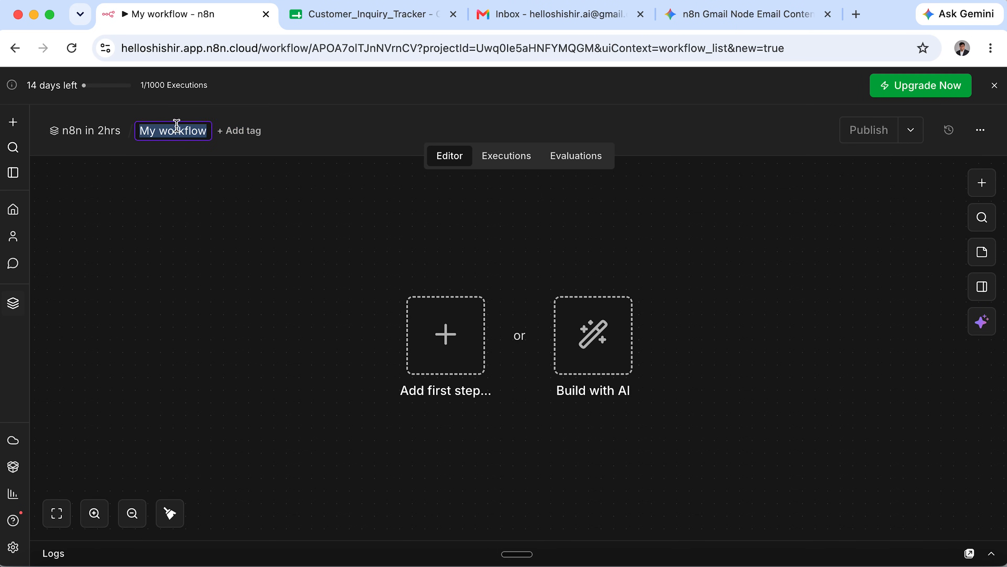
type("Workflow 5")
key("Return")
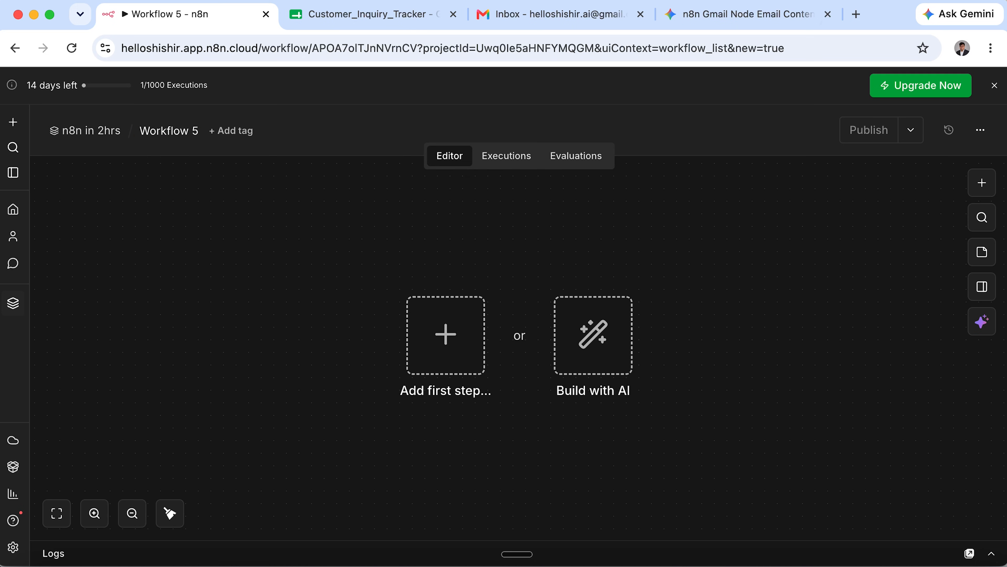
Add an On chat message trigger as the workflow's first step.
left_click(448, 346)
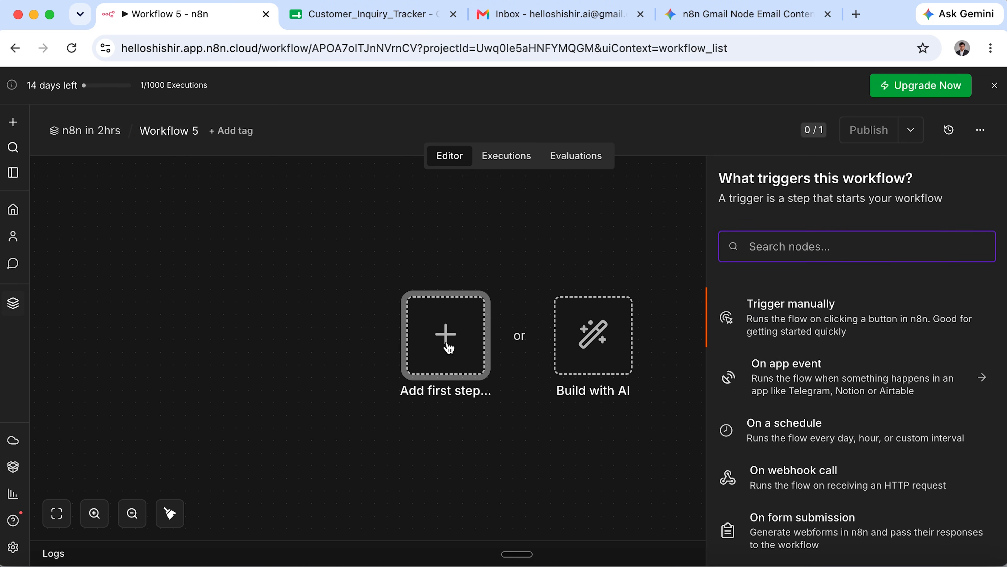
scroll(779, 441, "down", 5)
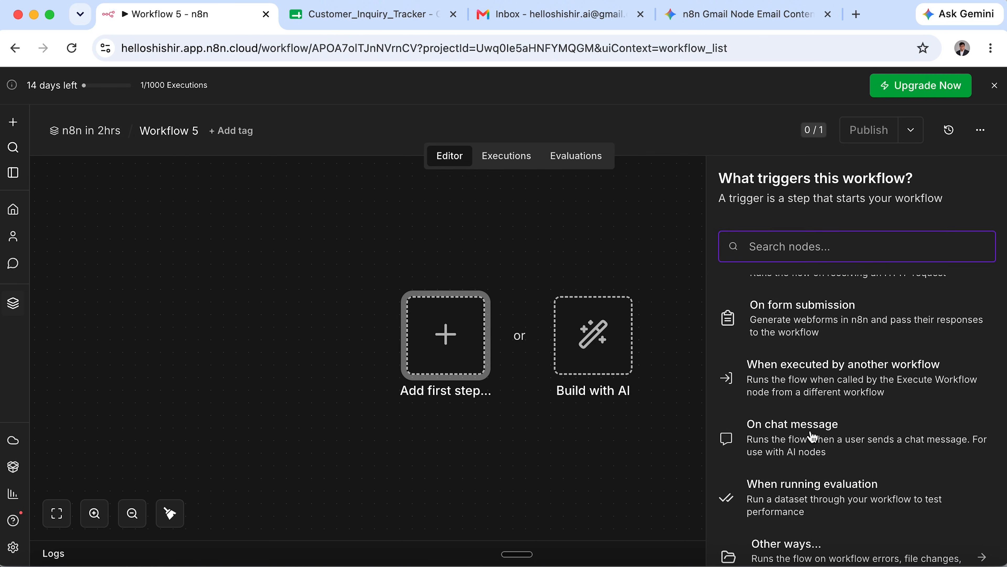
left_click(778, 440)
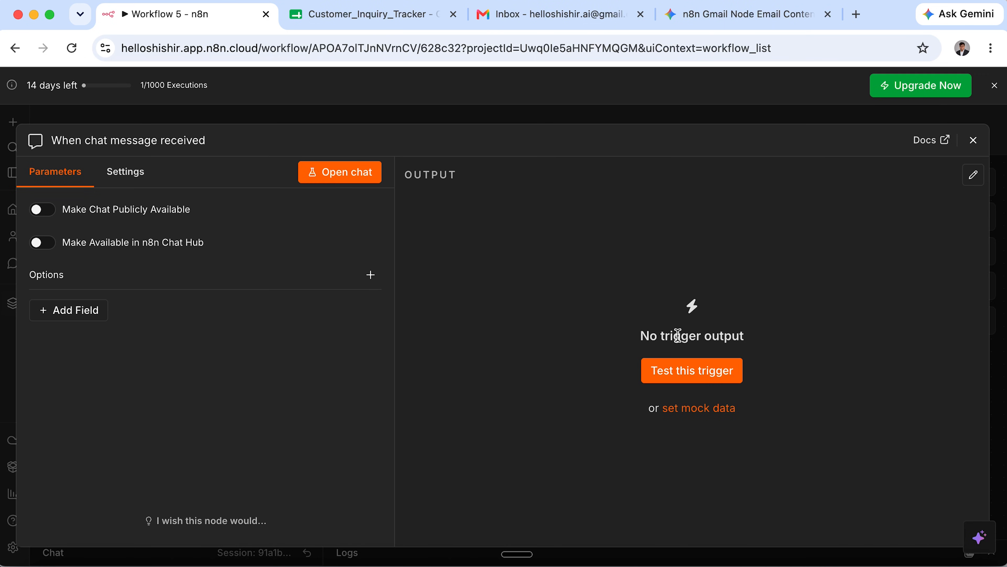
left_click(974, 140)
Send the test chat message 'hello' so the trigger runs successfully.
left_click(518, 521)
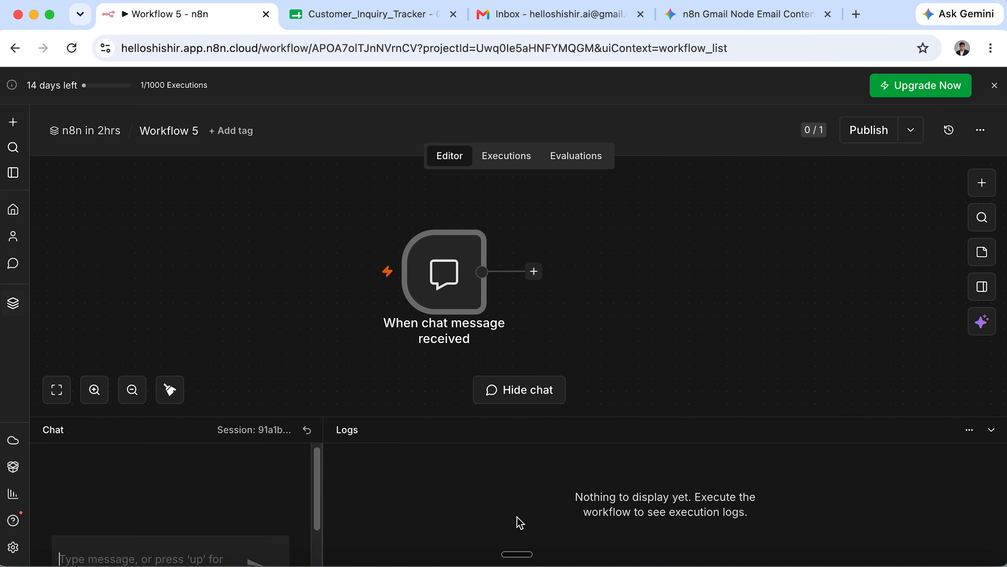
left_click(209, 528)
type("hell")
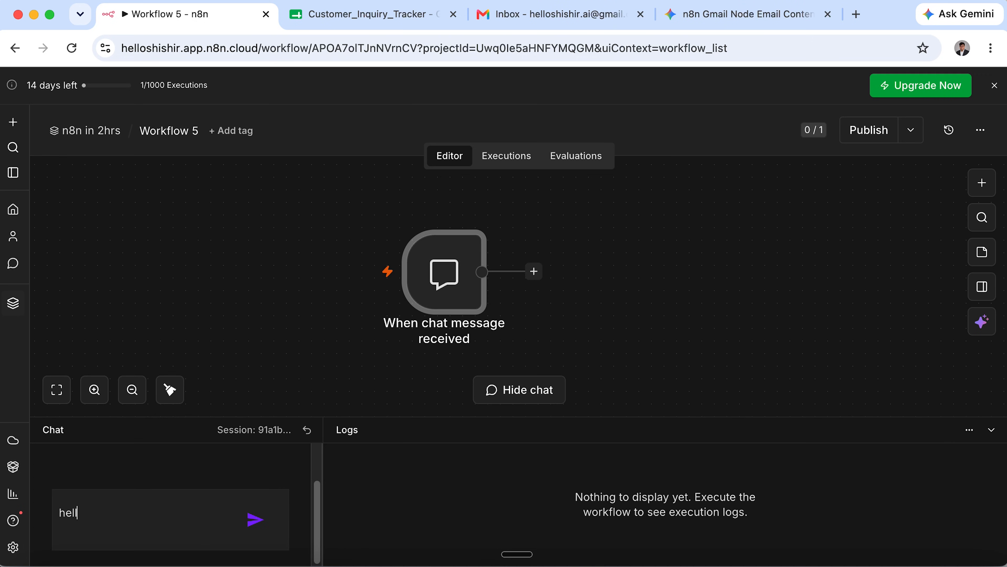
type("o")
left_click(254, 520)
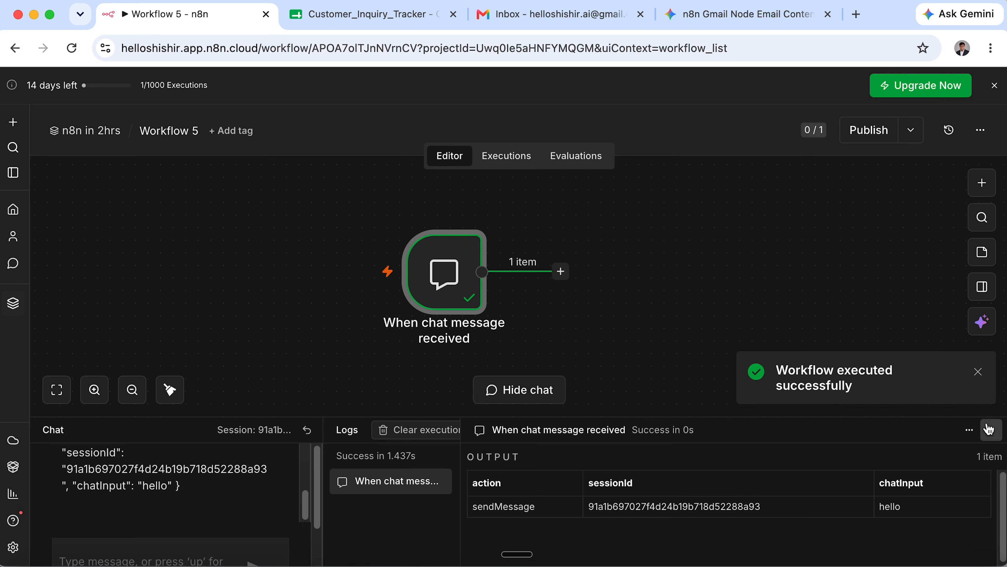
left_click(992, 429)
left_click(561, 334)
Add an AI Agent node after the chat trigger.
left_click(767, 303)
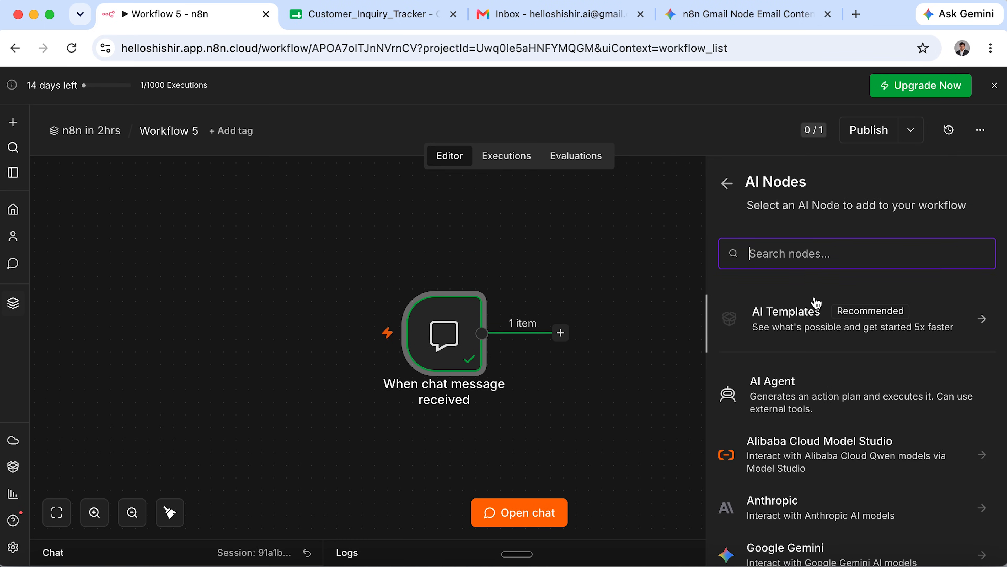
scroll(834, 404, "down", 3)
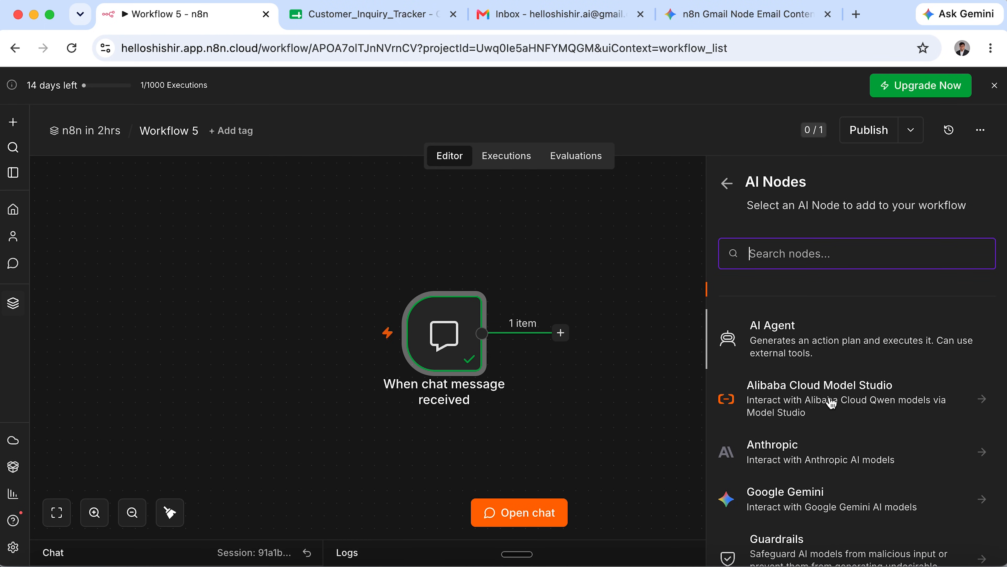
scroll(828, 382, "up", 1)
left_click(817, 359)
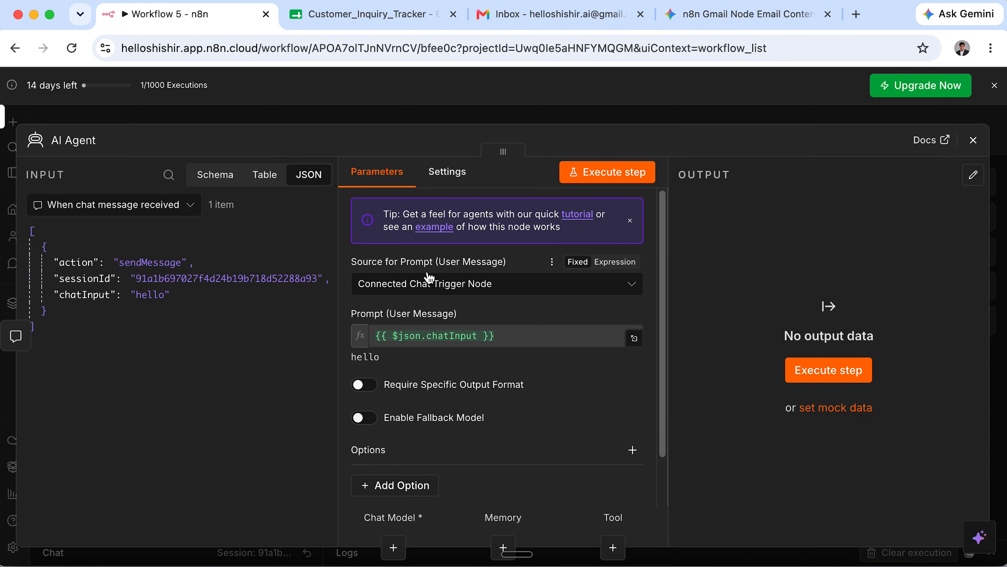
left_click_drag(175, 256, 489, 346)
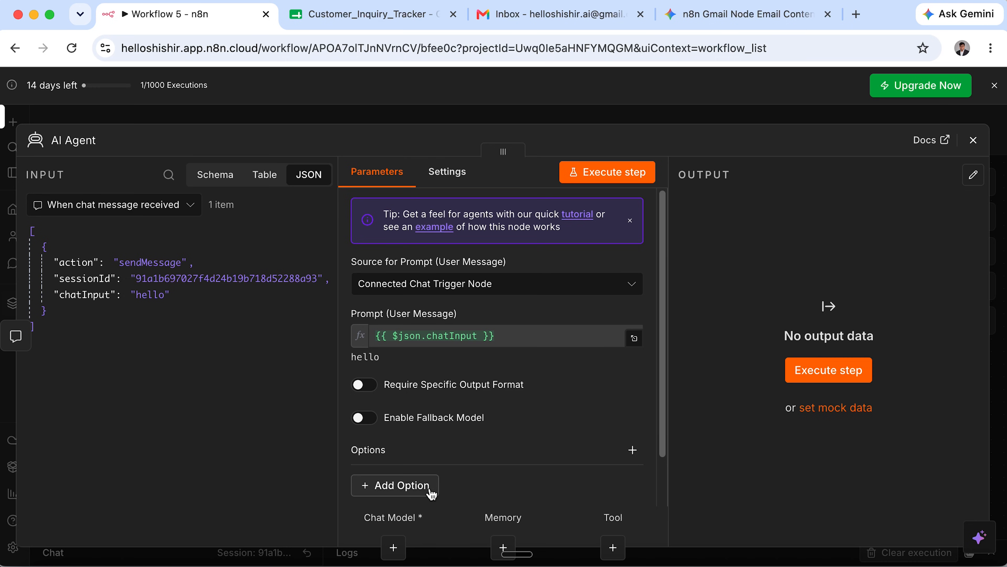
Add a System Message option to the agent, keeping 'You are a helpful assistant'.
left_click(414, 492)
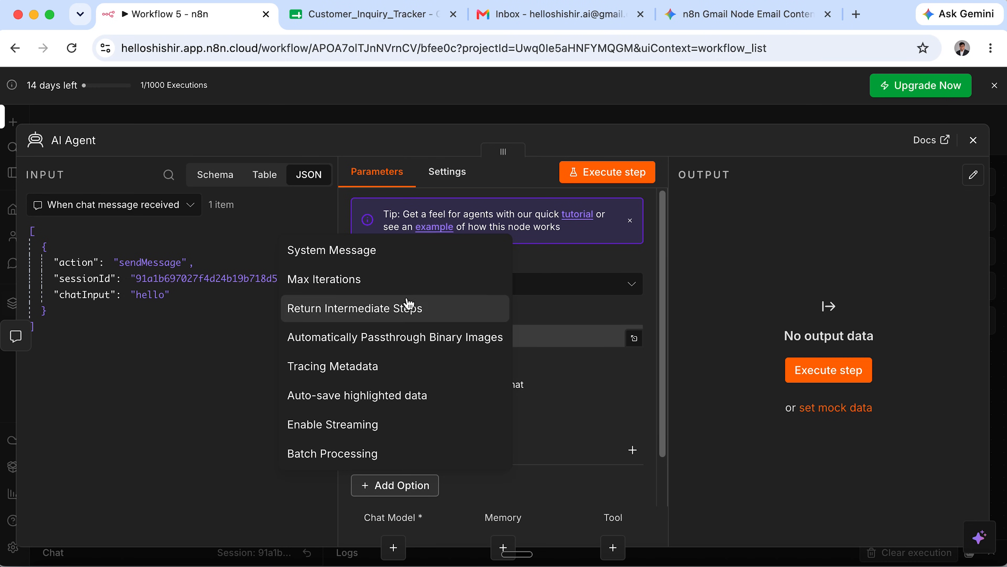
left_click(411, 258)
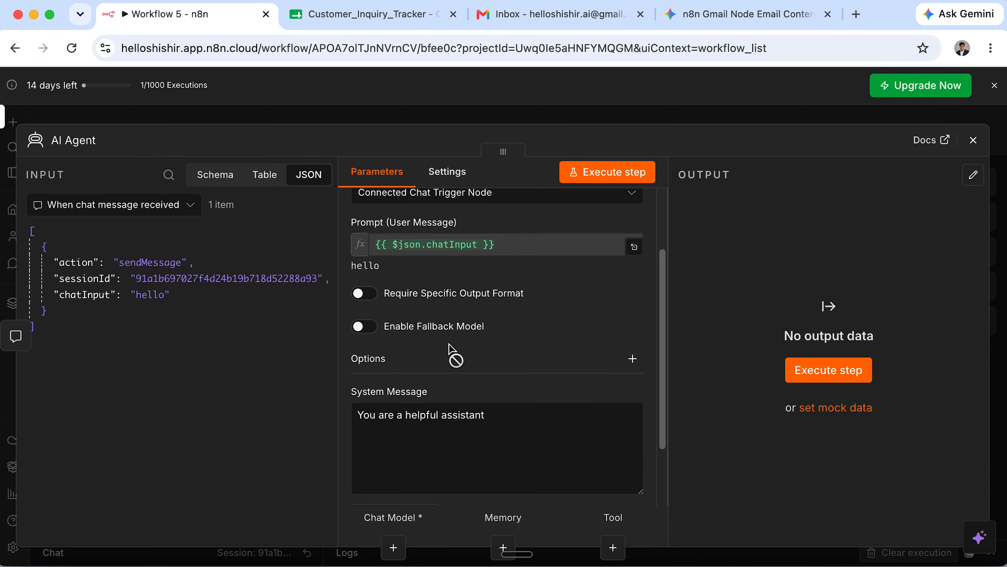
scroll(450, 344, "down", 3)
triple_click(463, 341)
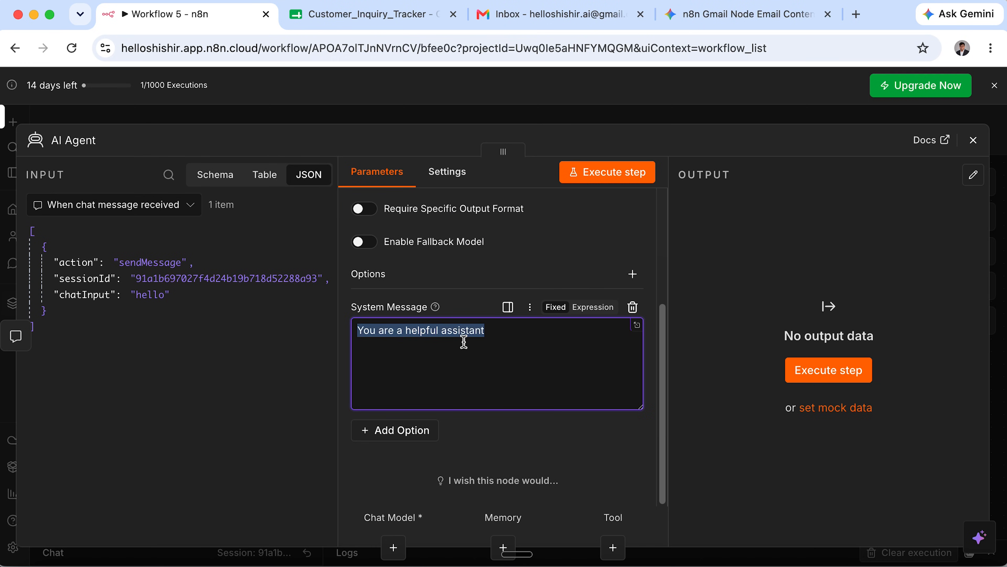
left_click(602, 372)
left_click_drag(479, 337, 321, 331)
left_click(508, 339)
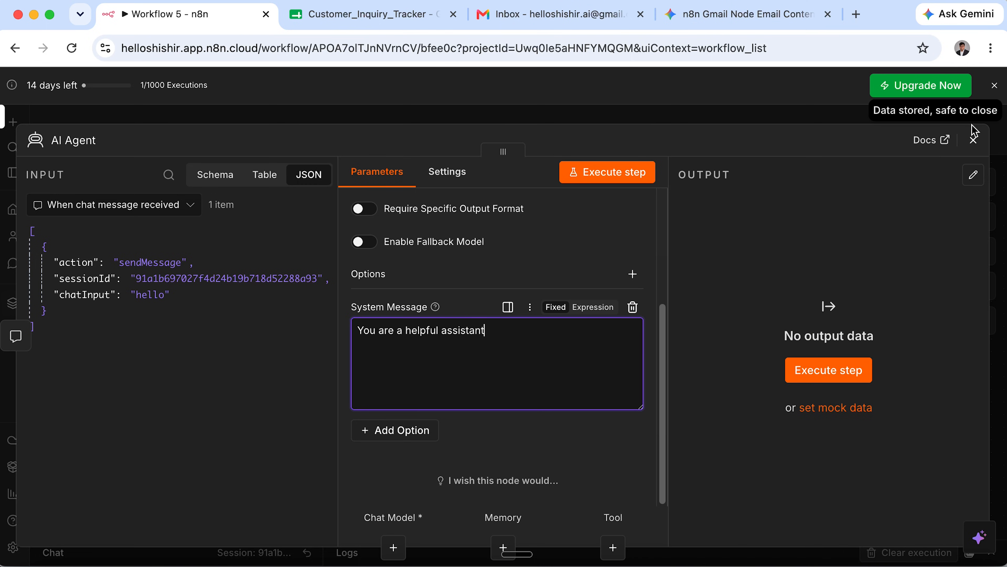
Open the Language Models list for the agent's Chat Model and scroll to OpenAI Chat Model.
left_click(973, 138)
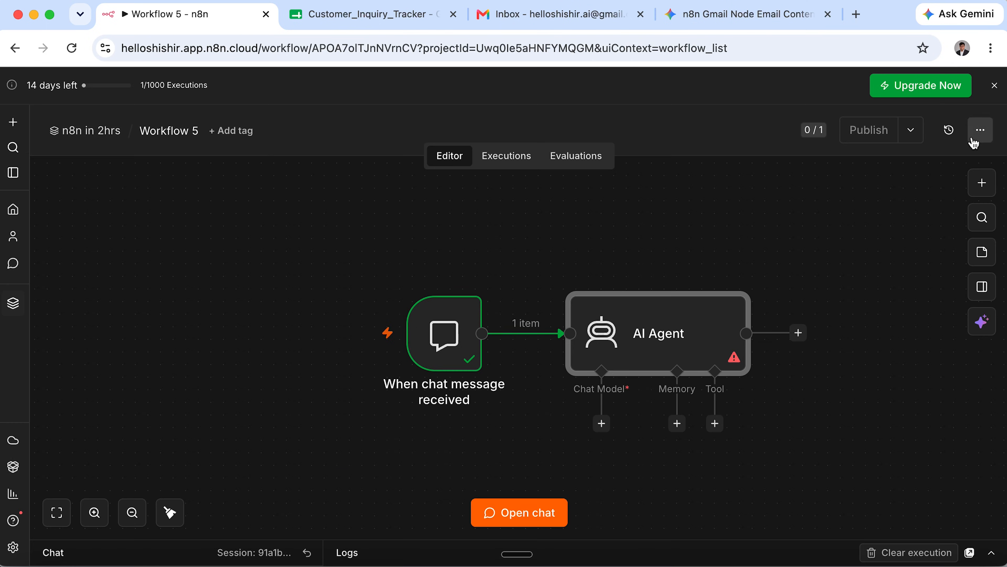
scroll(639, 419, "right", 2)
scroll(619, 418, "right", 2)
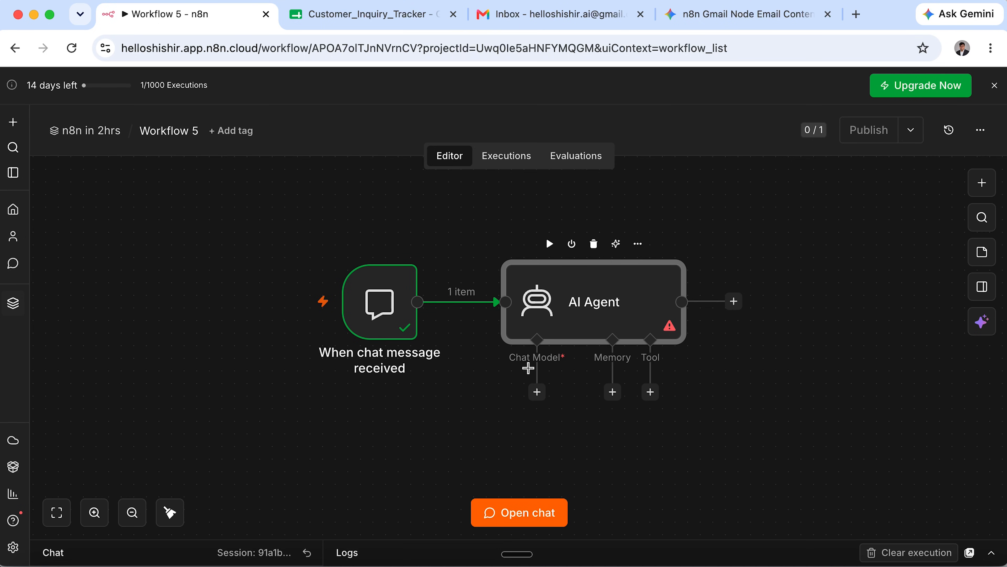
left_click(536, 393)
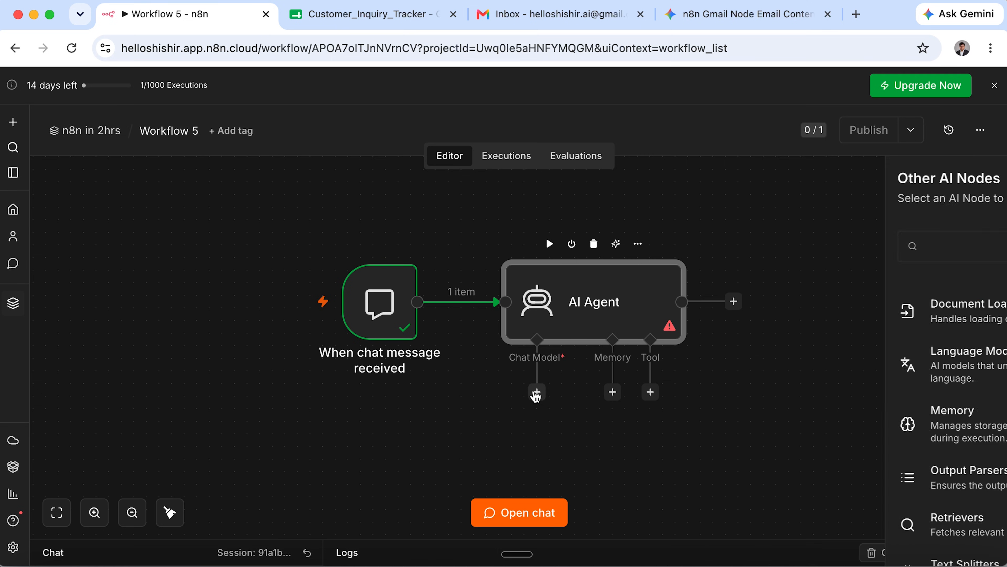
scroll(803, 385, "down", 8)
scroll(802, 420, "down", 12)
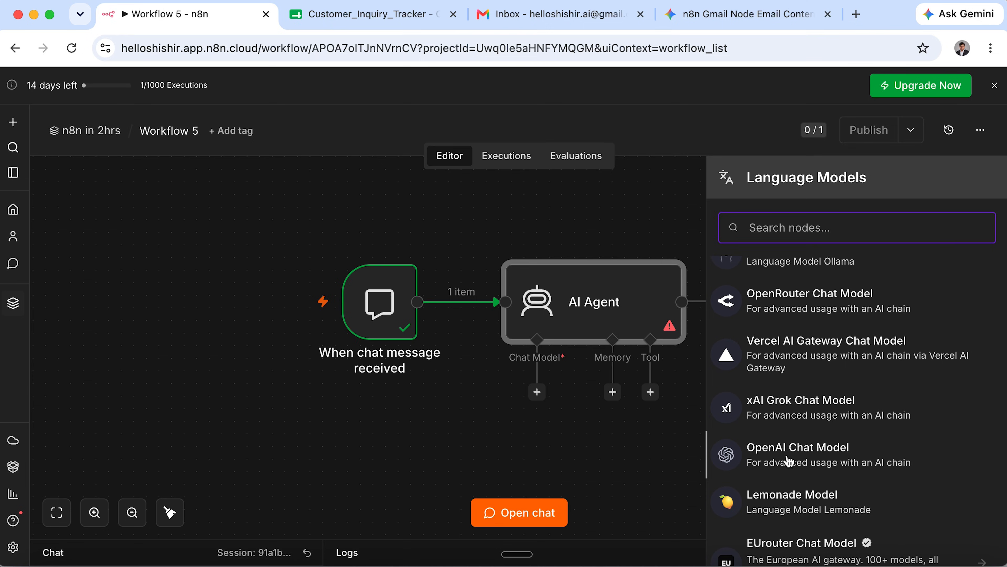
left_click(536, 394)
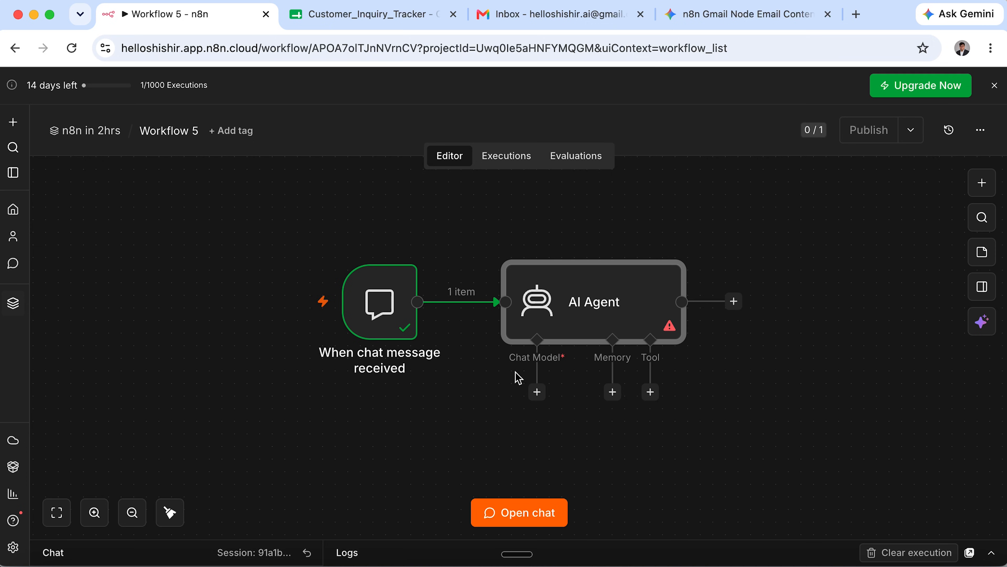
left_click(536, 393)
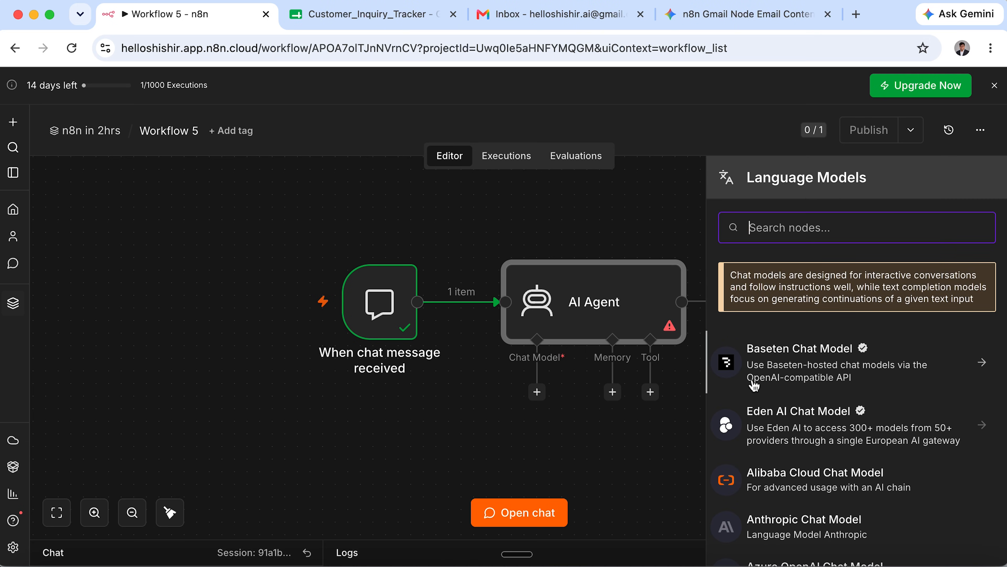
scroll(759, 391, "down", 10)
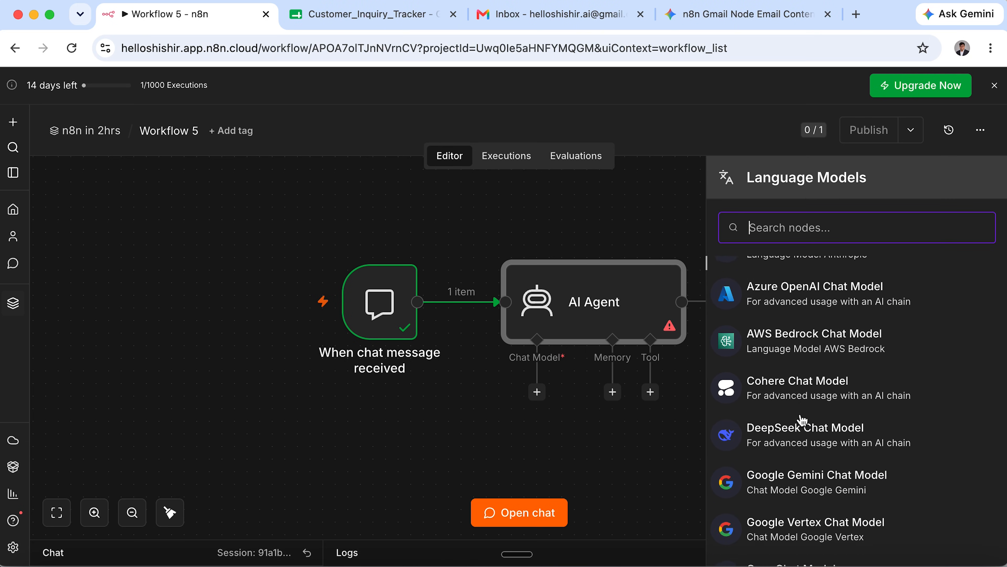
scroll(802, 419, "down", 12)
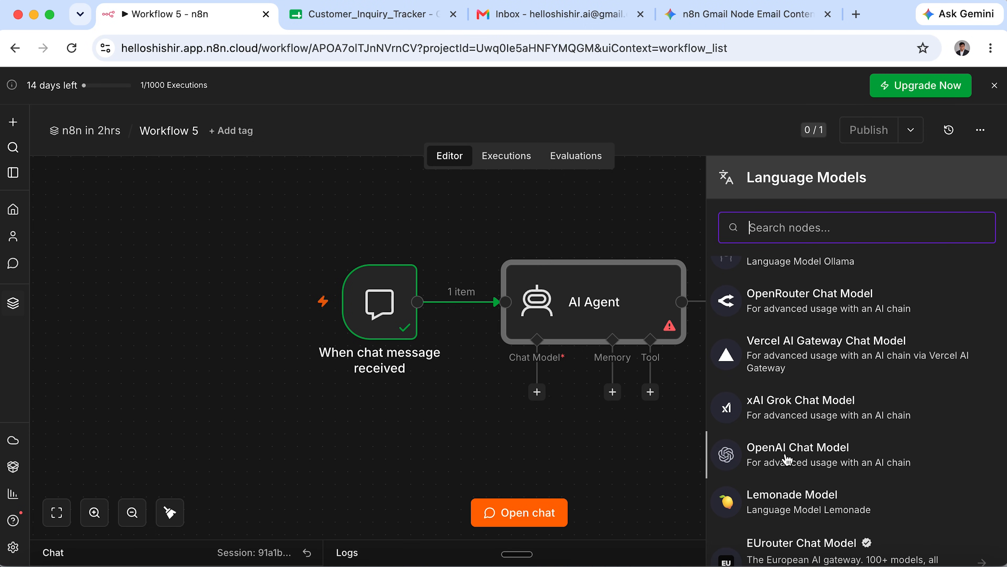
Attach an OpenAI Chat Model (gpt-5-mini) to the agent and start a new OpenAI credential.
left_click(770, 462)
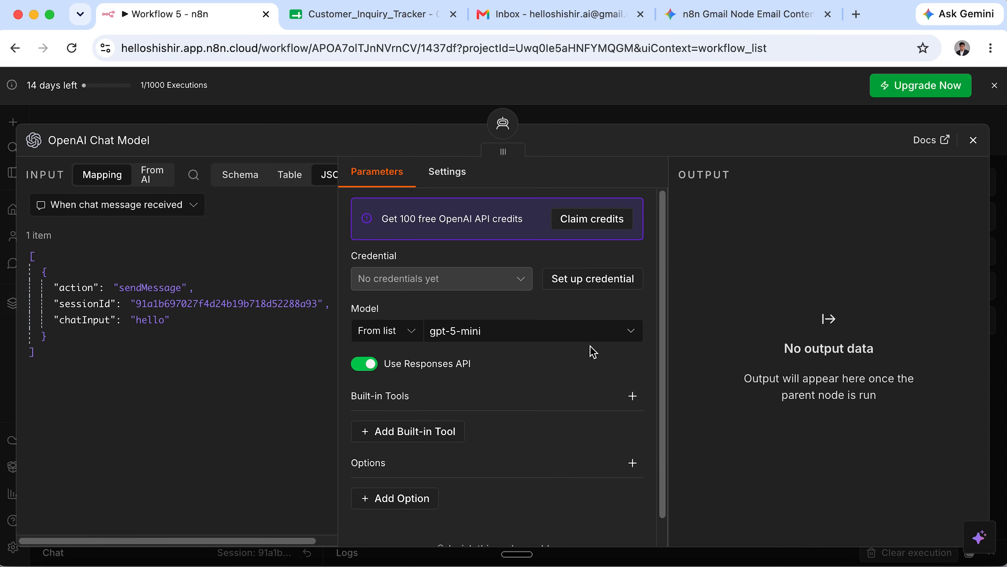
left_click(497, 337)
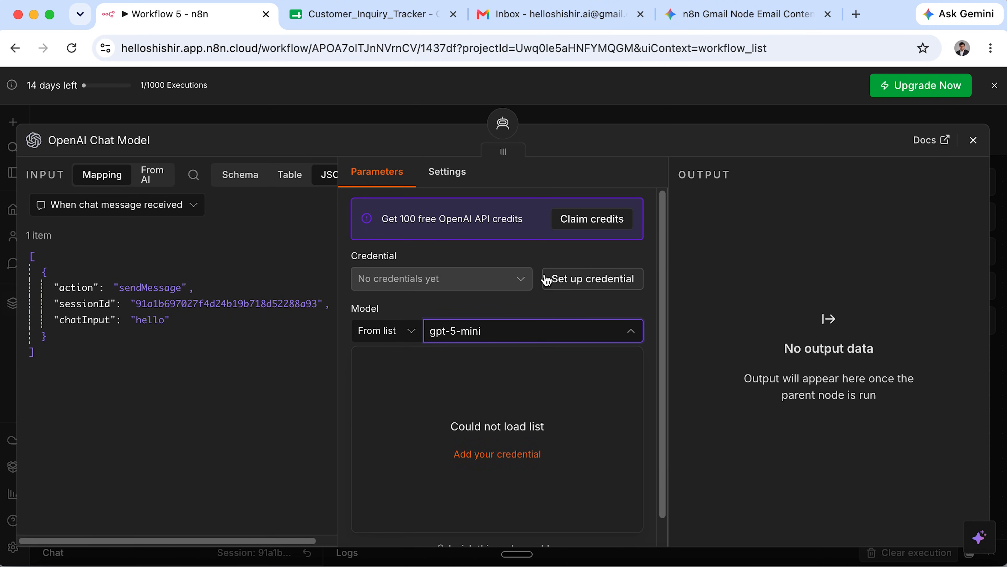
left_click(589, 287)
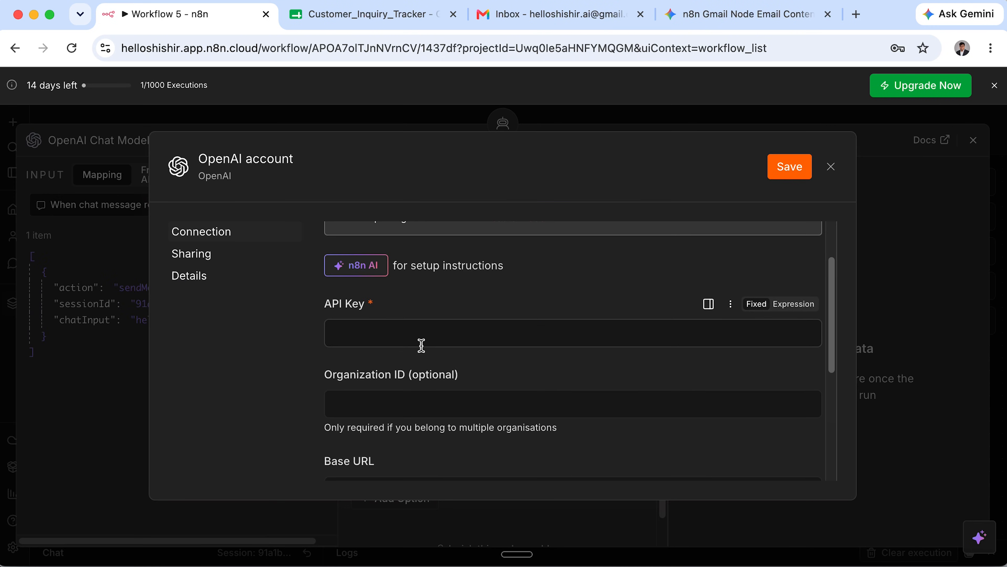
scroll(432, 317, "down", 1)
scroll(424, 319, "up", 3)
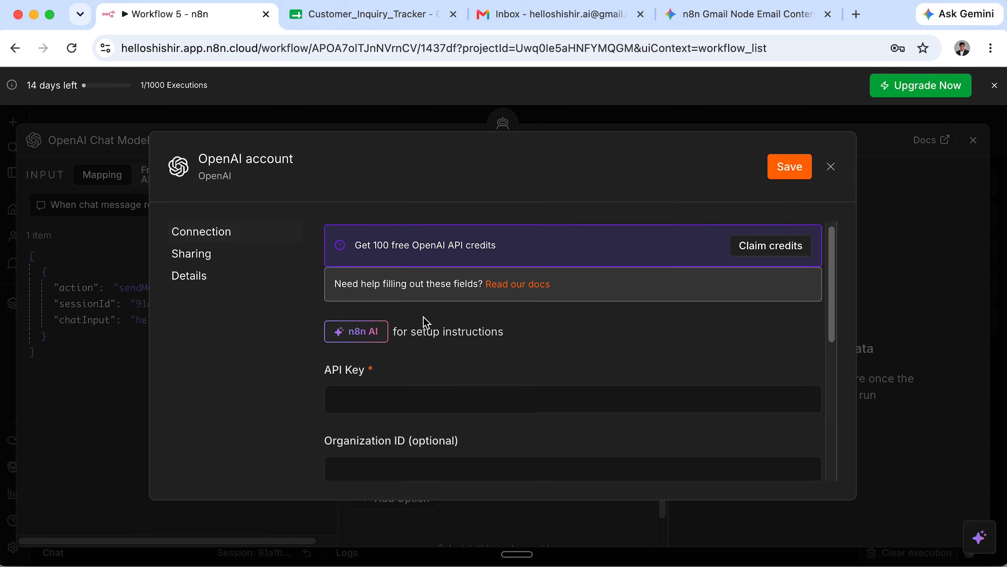
Read the OpenAI credentials docs page, including the Using API key section.
left_click(523, 294)
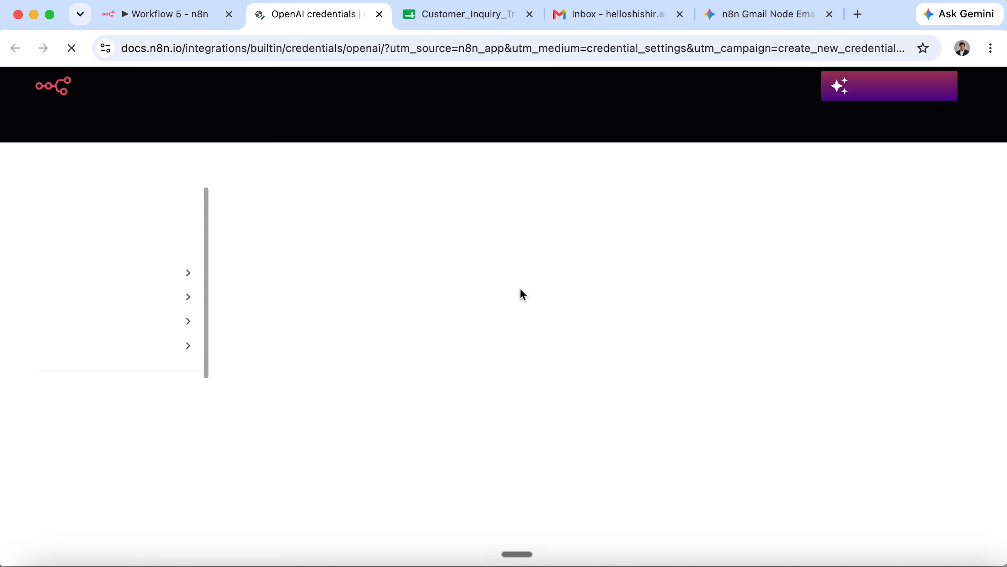
left_click_drag(225, 223, 448, 234)
left_click(472, 360)
scroll(472, 360, "down", 15)
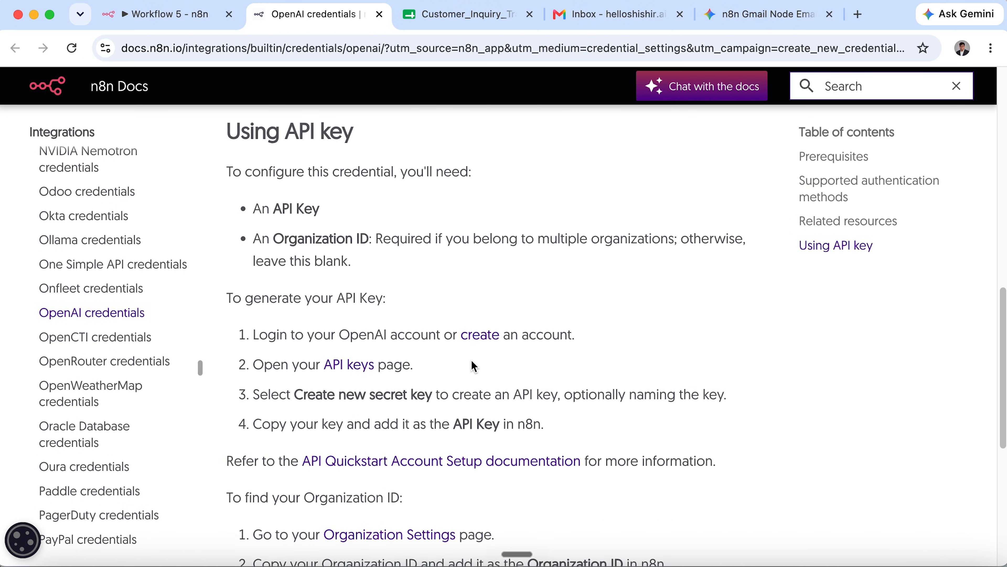
scroll(472, 360, "up", 15)
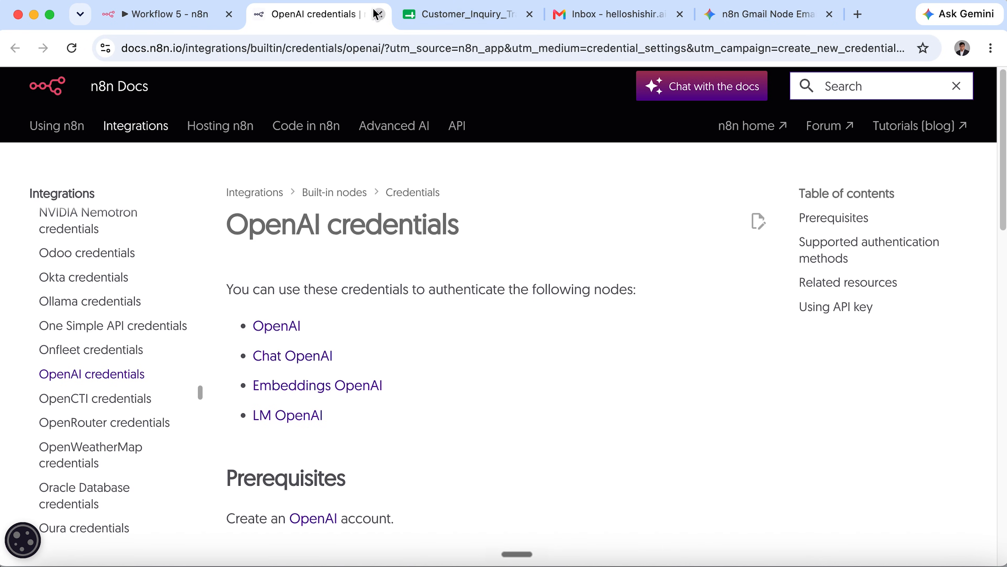
Close the docs, Customer_Inquiry_Tracker spreadsheet and Gmail tabs.
left_click(378, 15)
left_click(453, 14)
left_click(453, 14)
Close the Gemini tab and load platform.openai.com in a new tab.
left_click(453, 15)
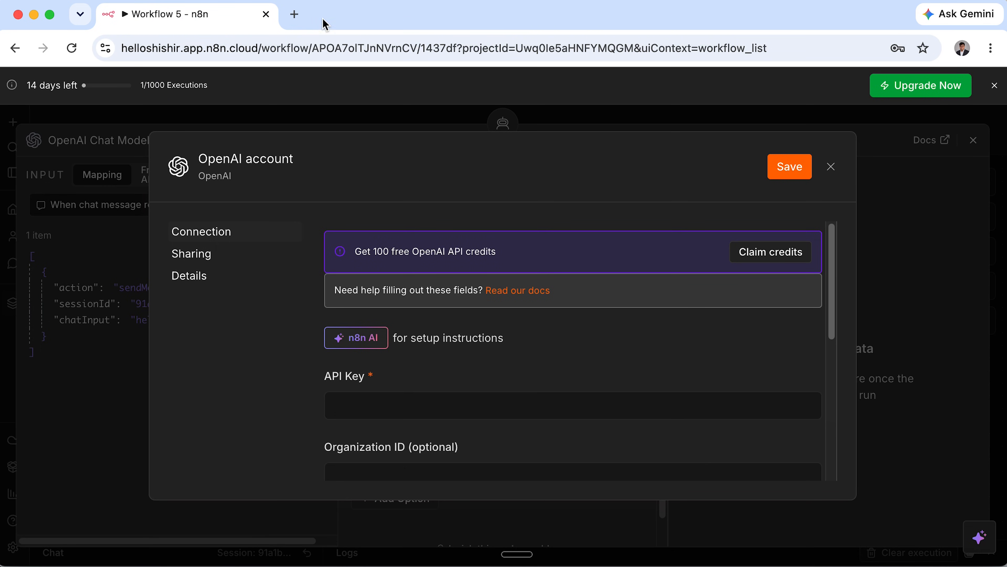
left_click(296, 15)
type("pla")
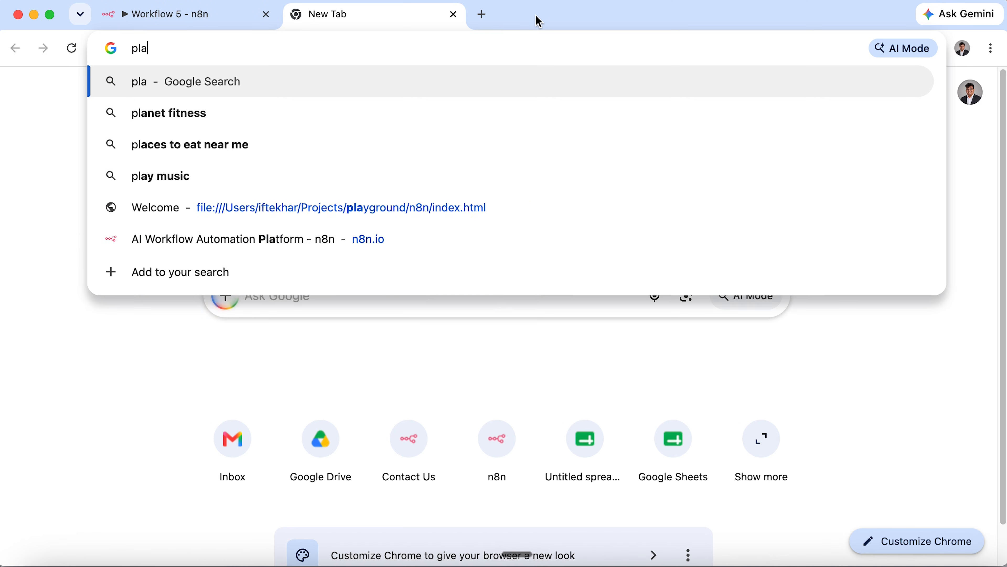
type("tform.openai.com")
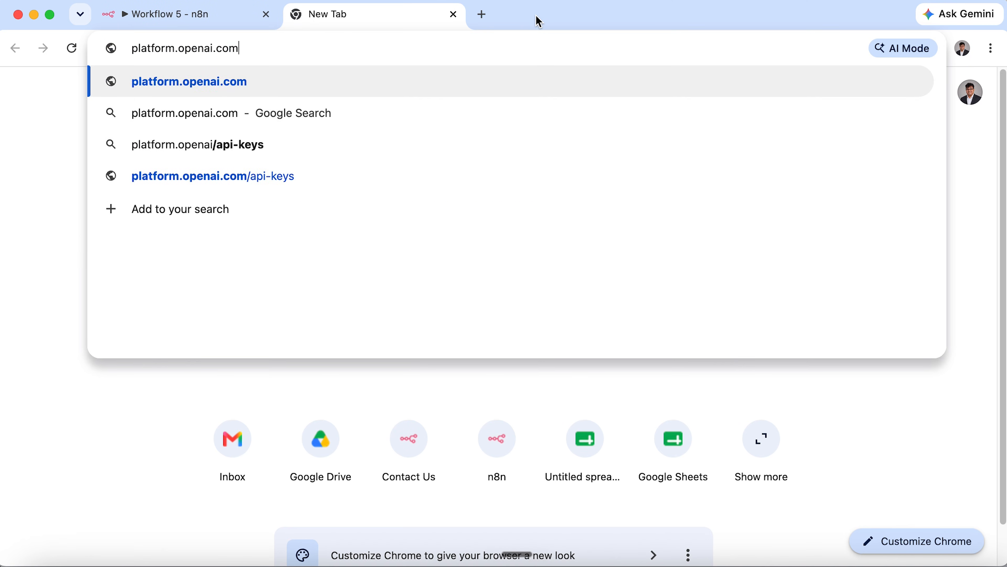
key("Return")
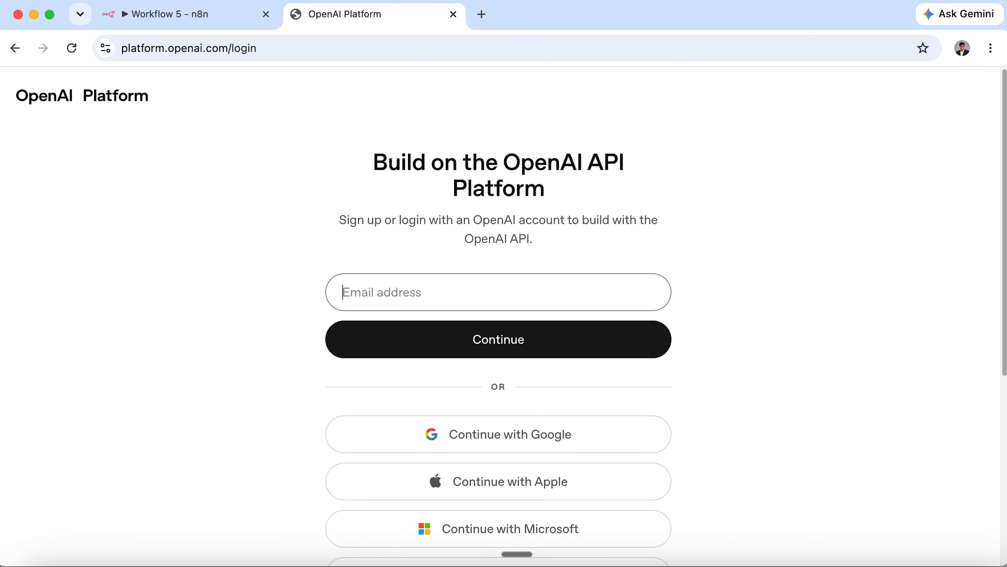
Log in to OpenAI Platform, dismiss the navigation notice, and go to API keys.
left_click(545, 291)
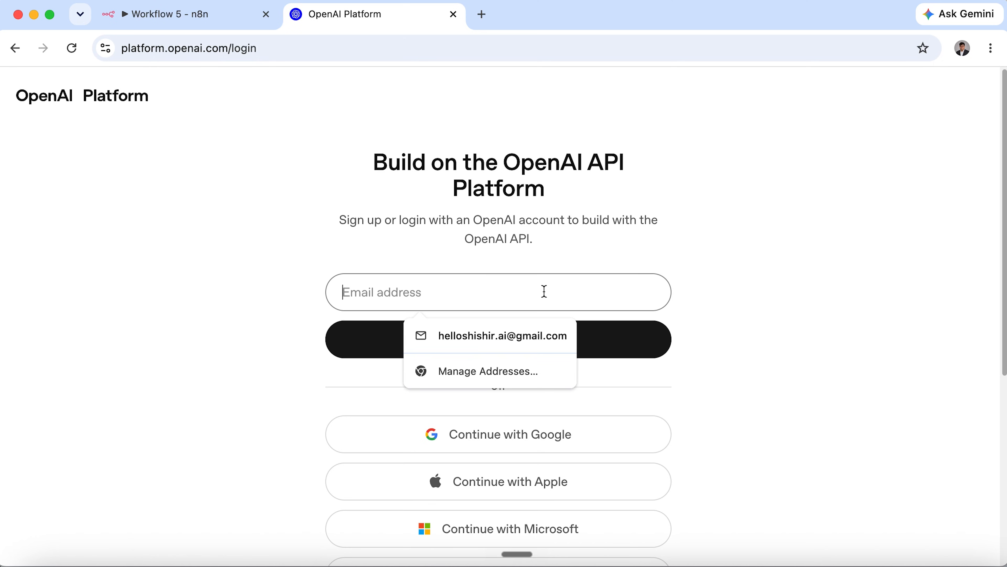
key("Escape")
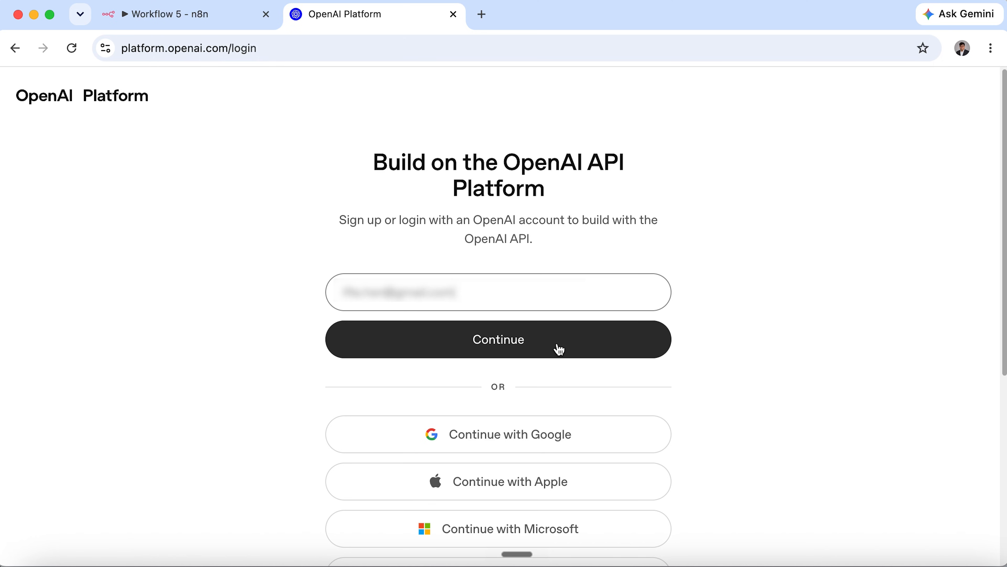
left_click(560, 349)
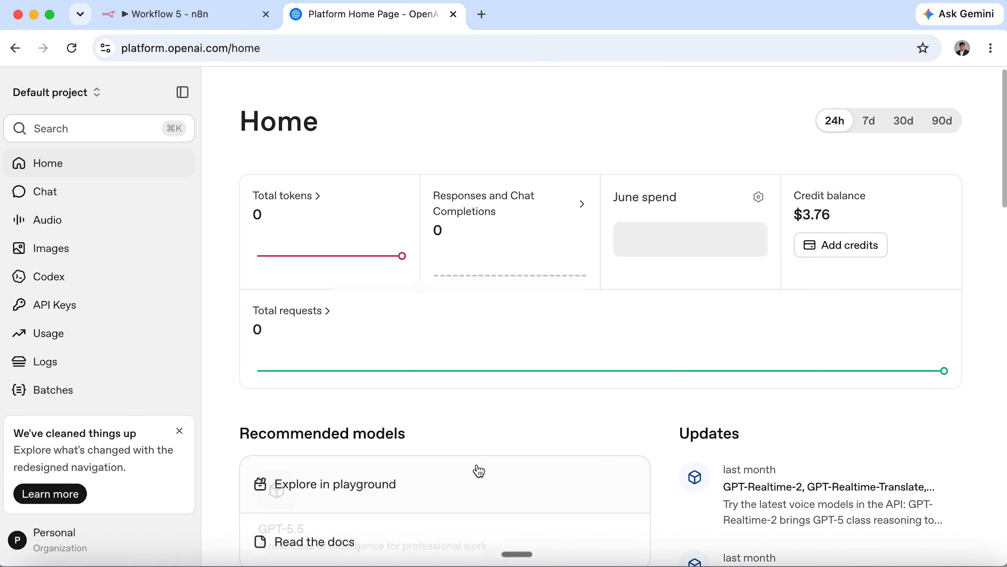
scroll(458, 436, "down", 2)
scroll(457, 437, "up", 2)
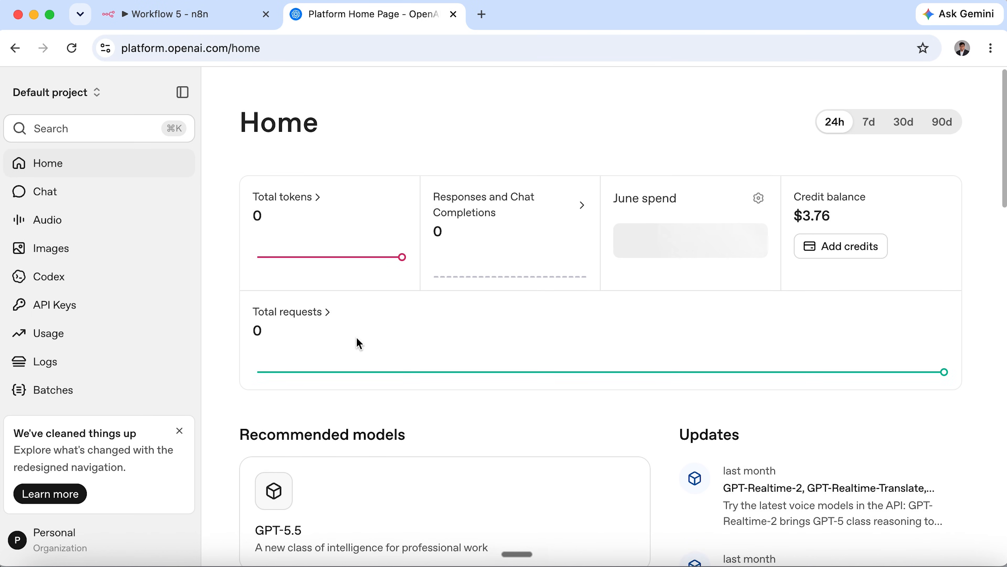
left_click(179, 432)
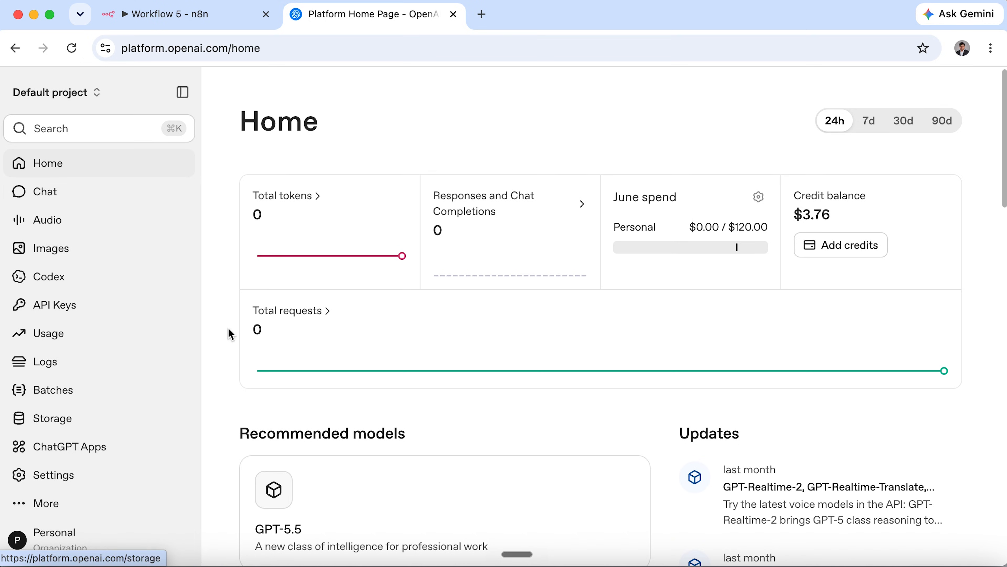
left_click(74, 305)
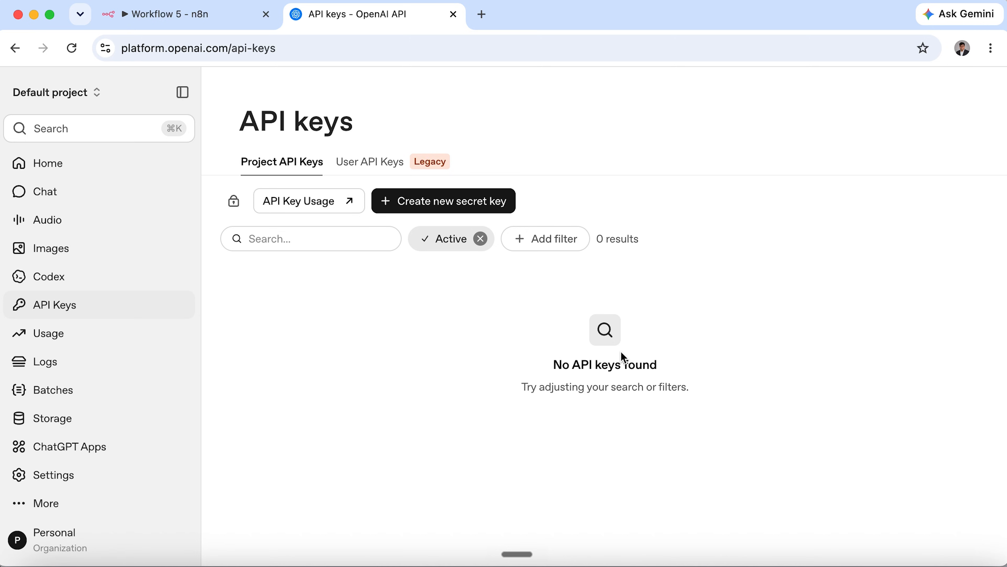
Create a secret key named n8n-in-2hrs with All permissions, copy it, and return to n8n.
left_click(487, 202)
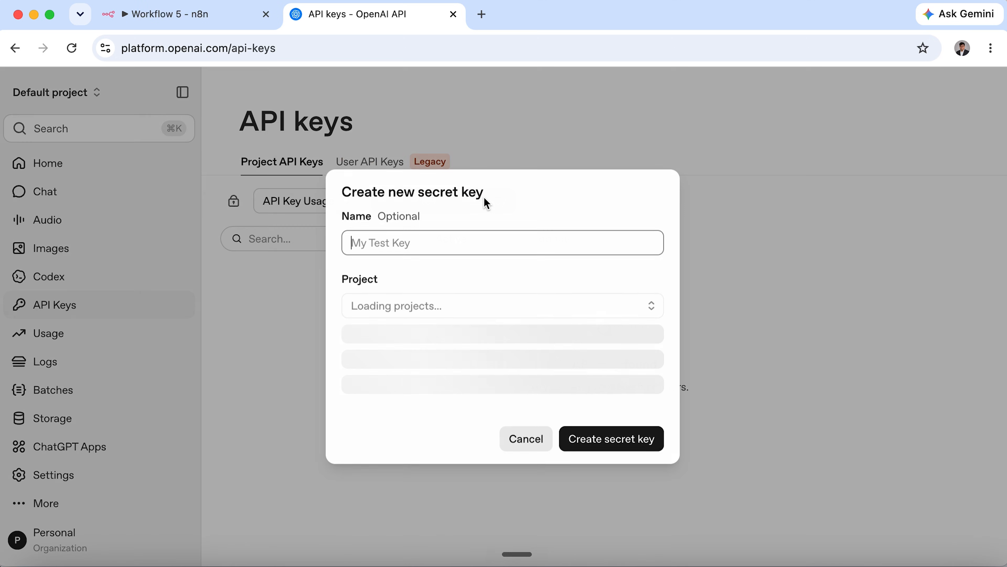
type("n8n-in-2hrs")
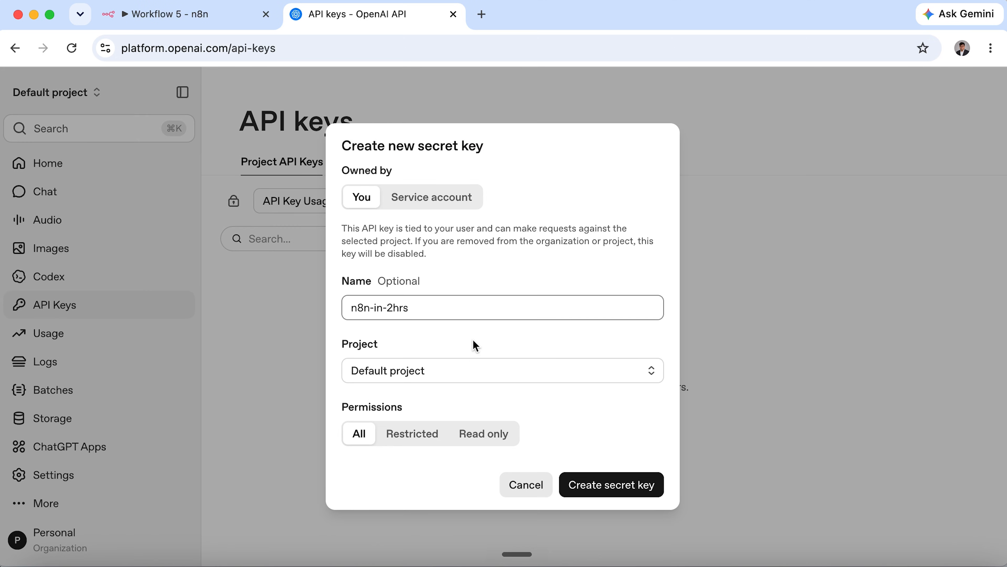
left_click(421, 431)
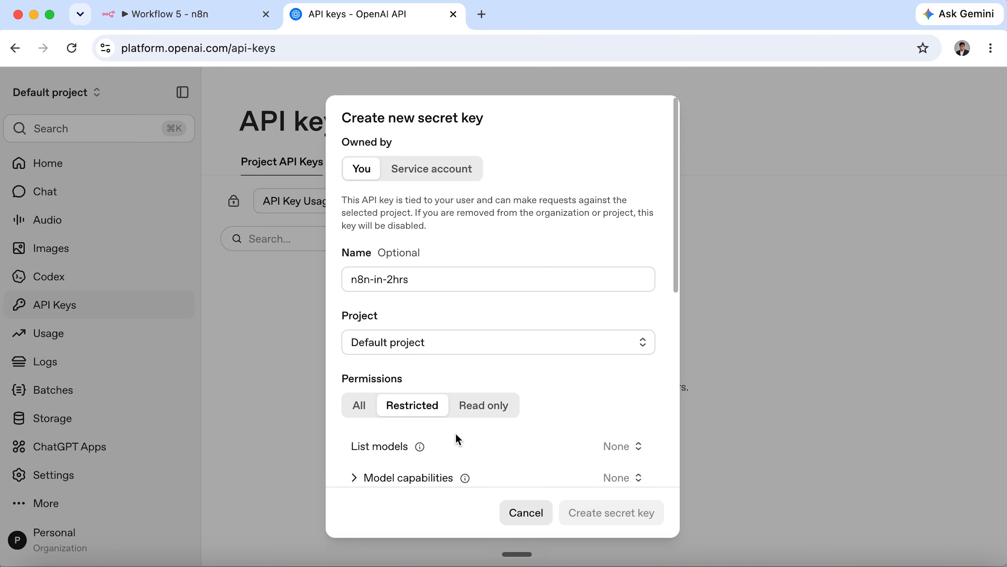
scroll(457, 439, "down", 3)
scroll(476, 278, "up", 3)
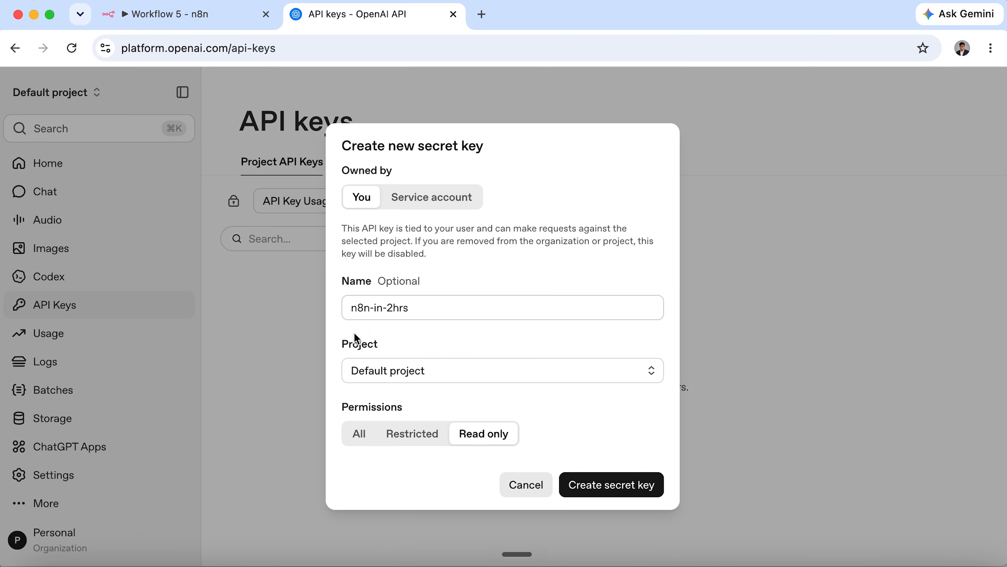
left_click(354, 433)
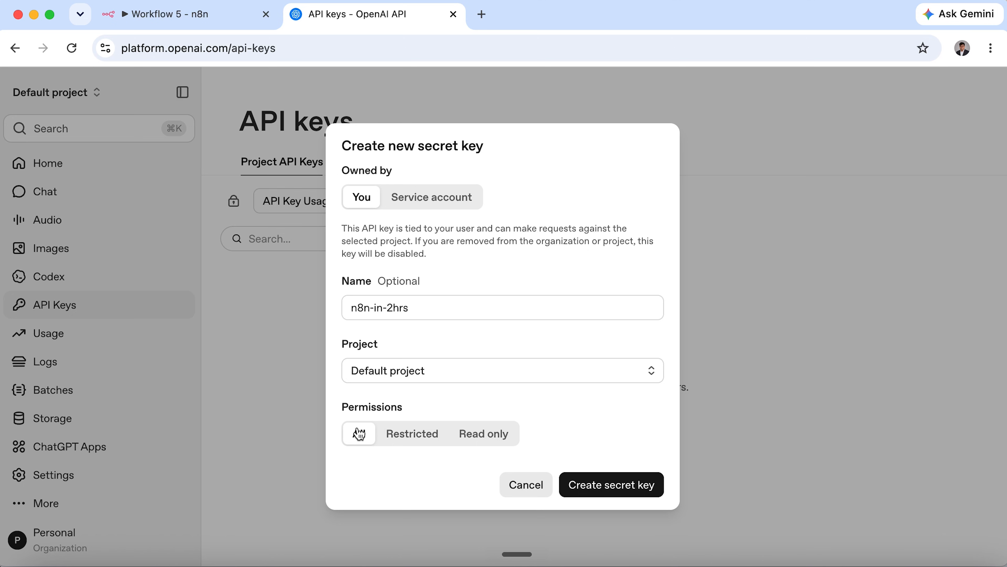
left_click(636, 491)
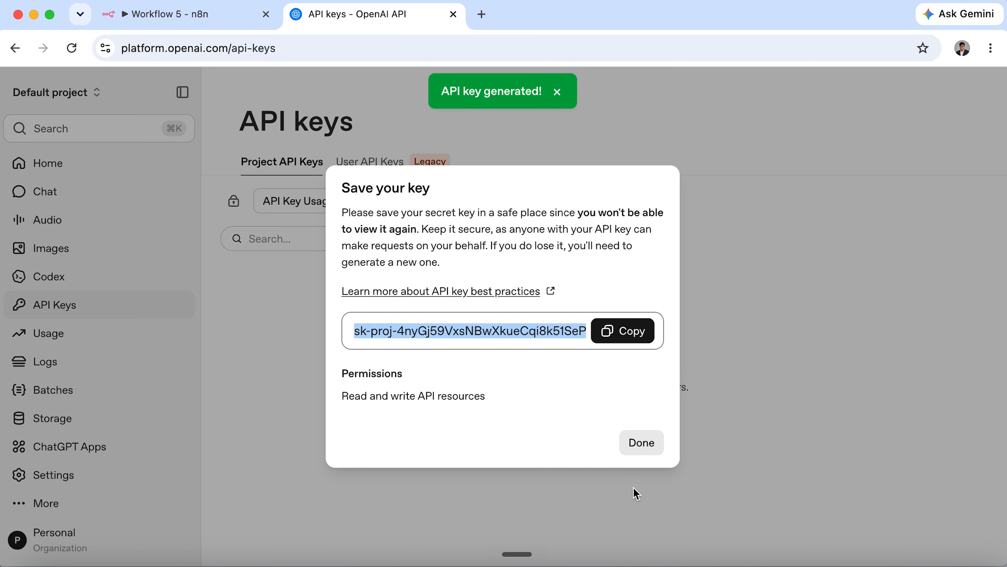
left_click(630, 340)
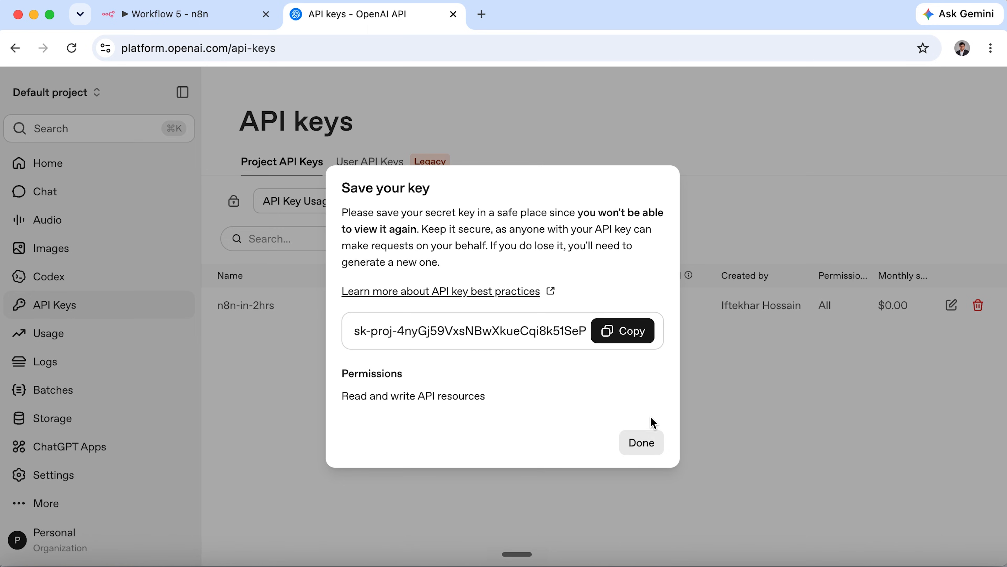
left_click(635, 441)
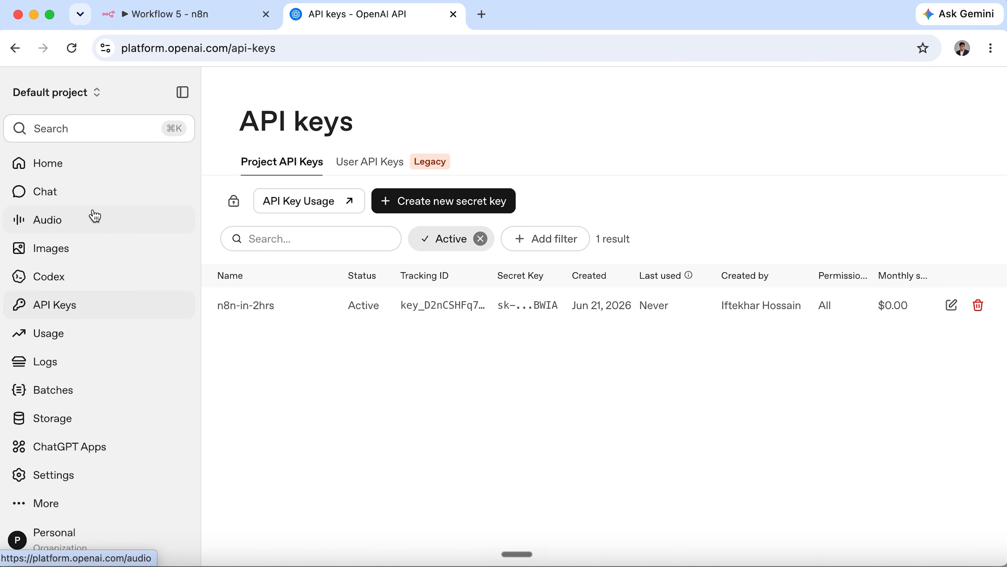
left_click(159, 15)
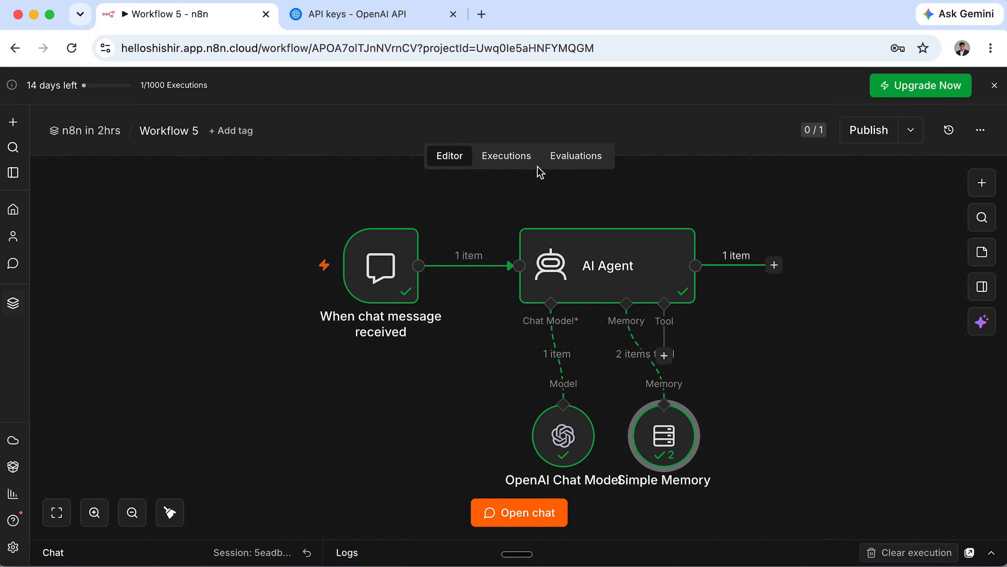
Open the OpenAI billing overview and check the $3.76 credit balance.
left_click(382, 22)
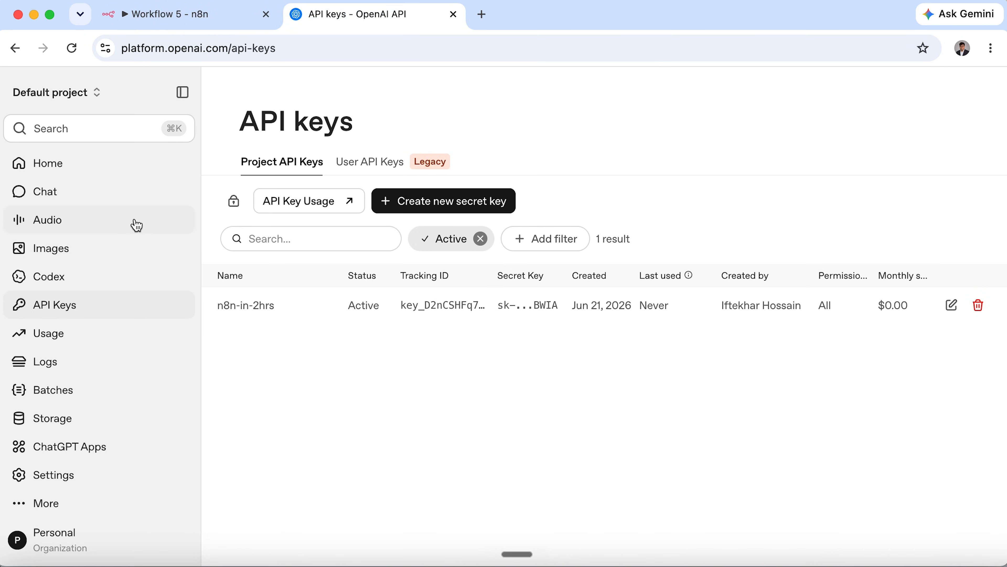
left_click(56, 540)
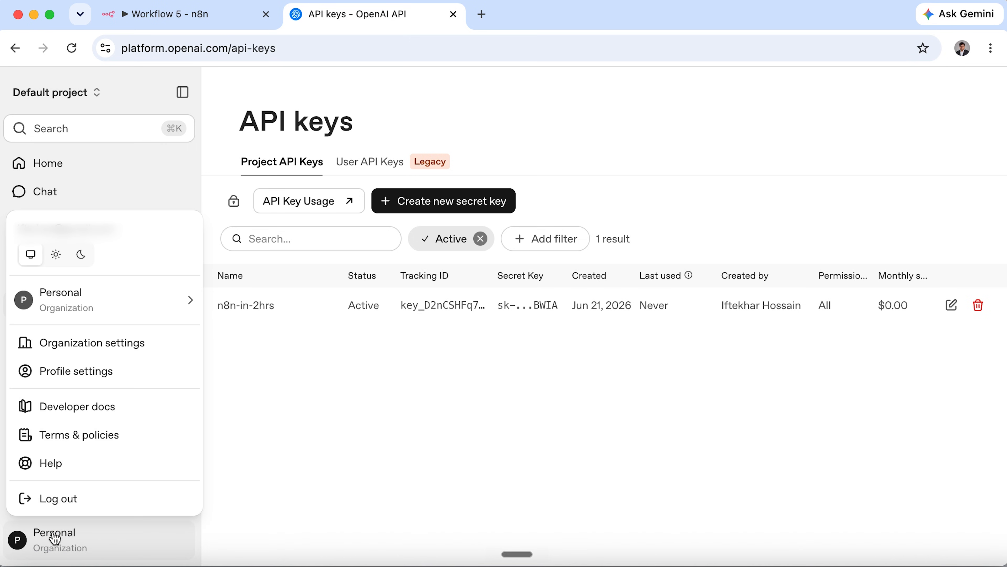
left_click(110, 378)
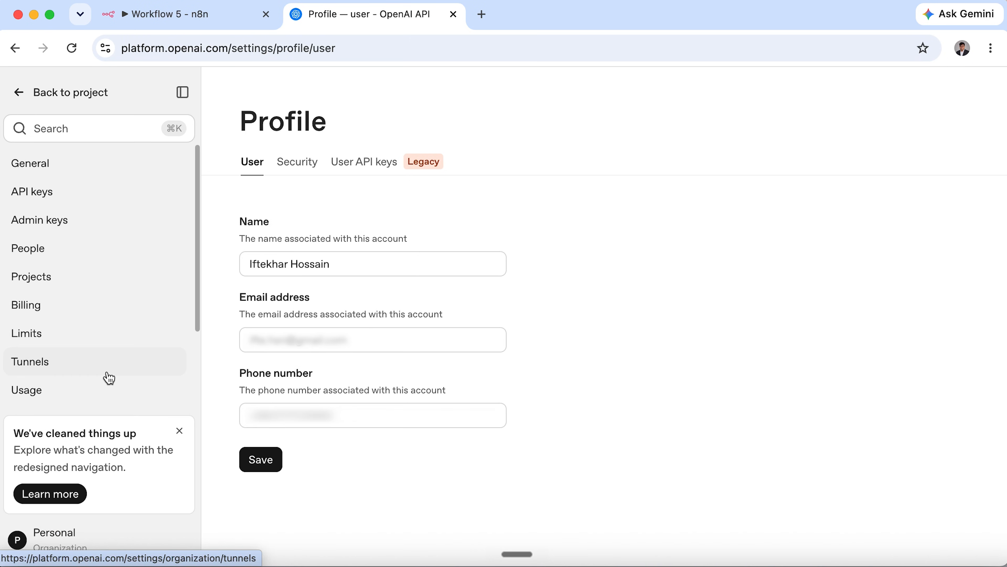
left_click(74, 312)
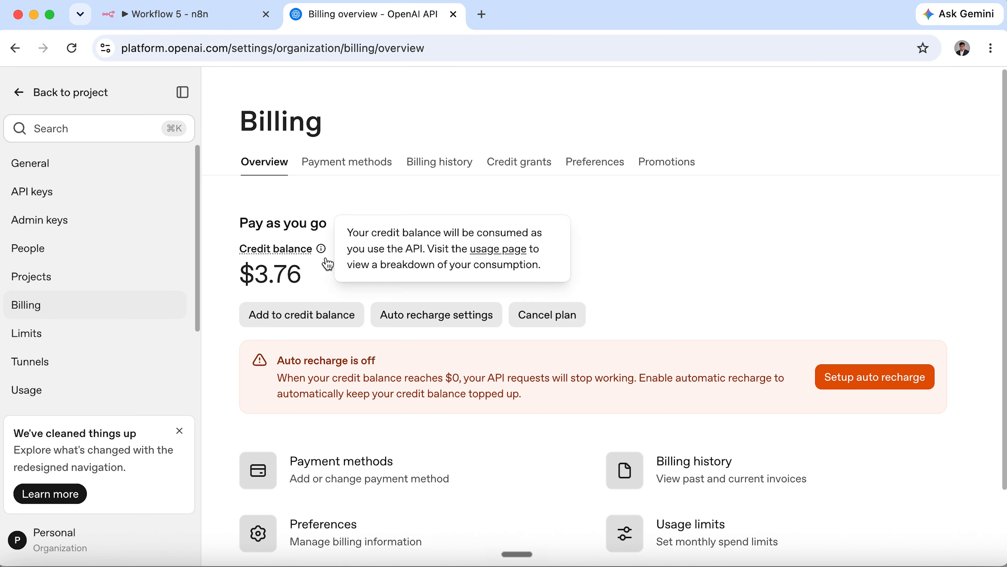
left_click_drag(239, 289, 324, 288)
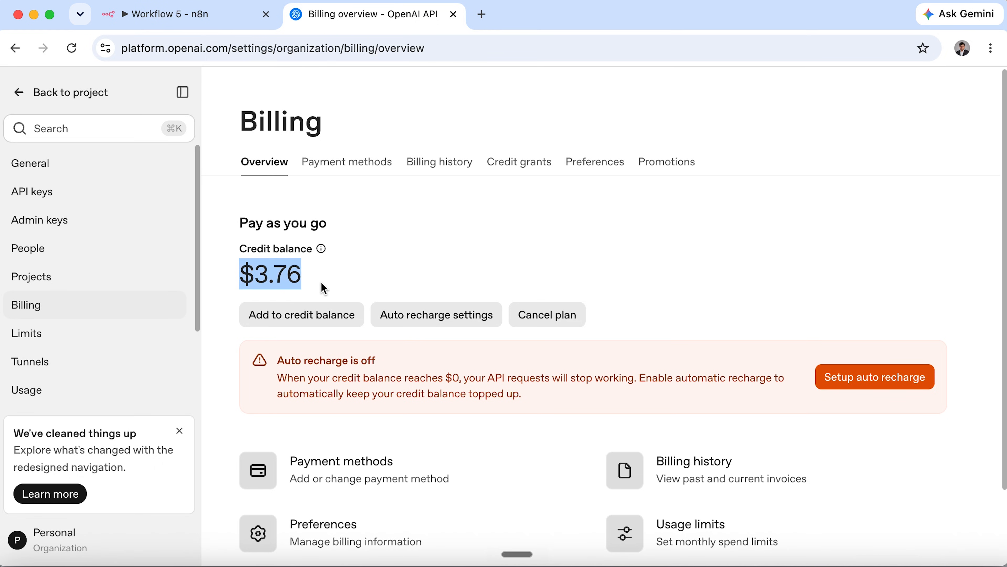
left_click(324, 289)
Try adding $5 credit but cancel without paying, then return to n8n.
left_click(340, 318)
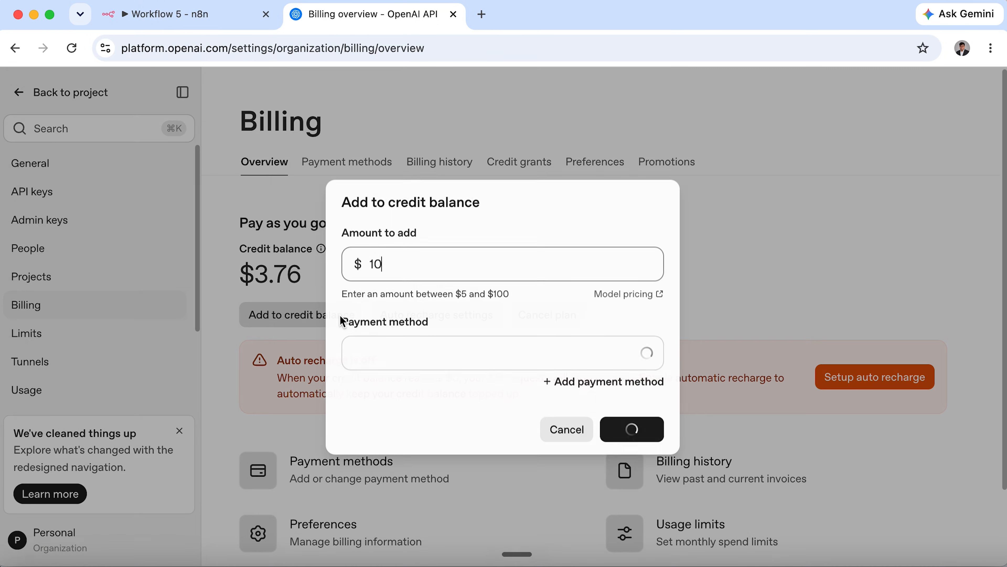
double_click(438, 268)
type("5")
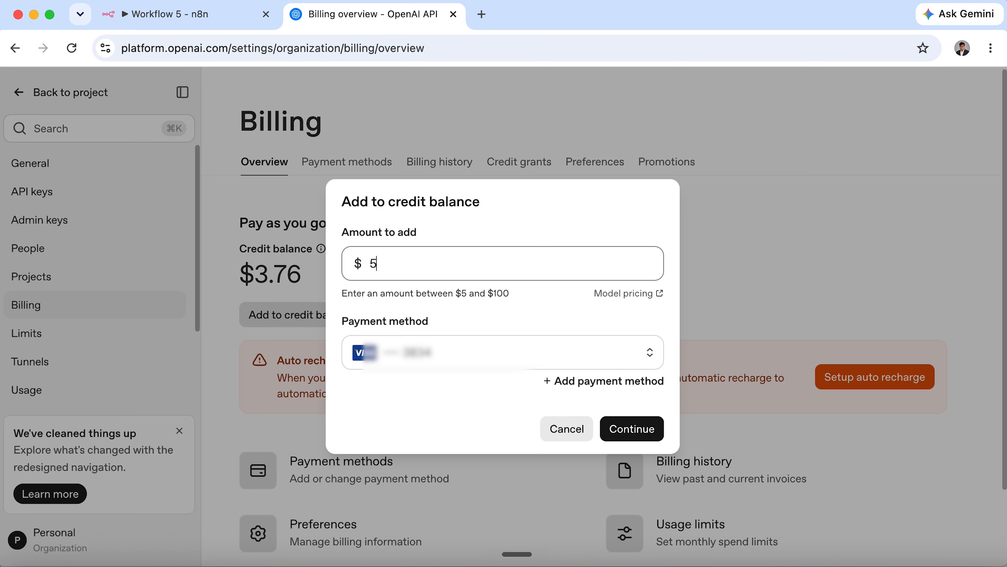
key("Tab")
left_click(476, 275)
left_click(569, 437)
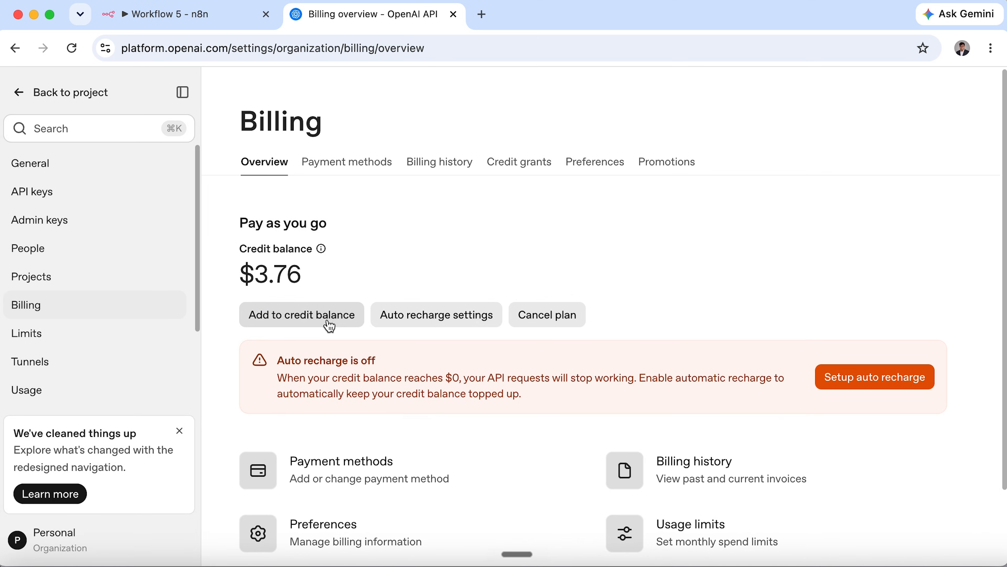
left_click(332, 322)
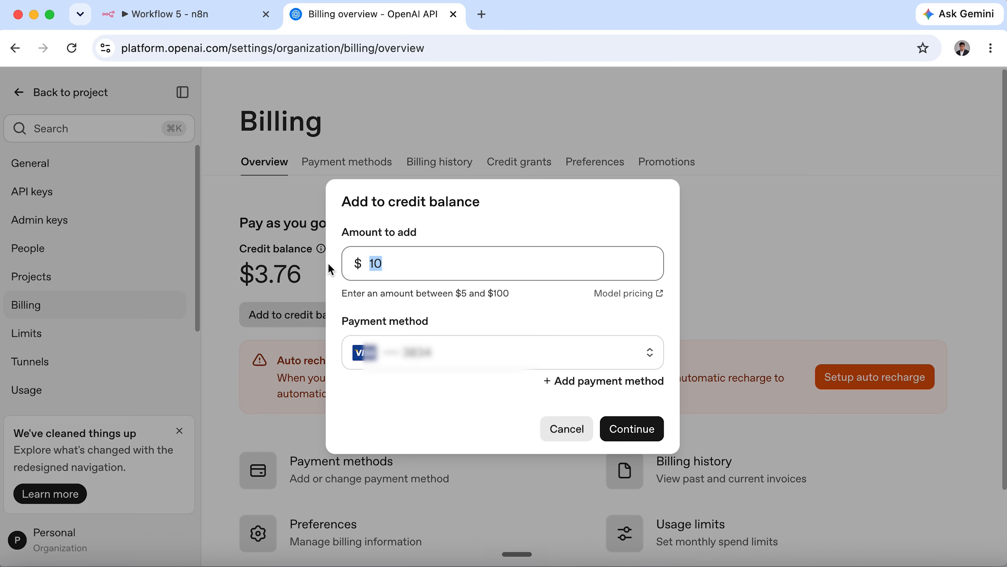
type("5")
left_click(560, 423)
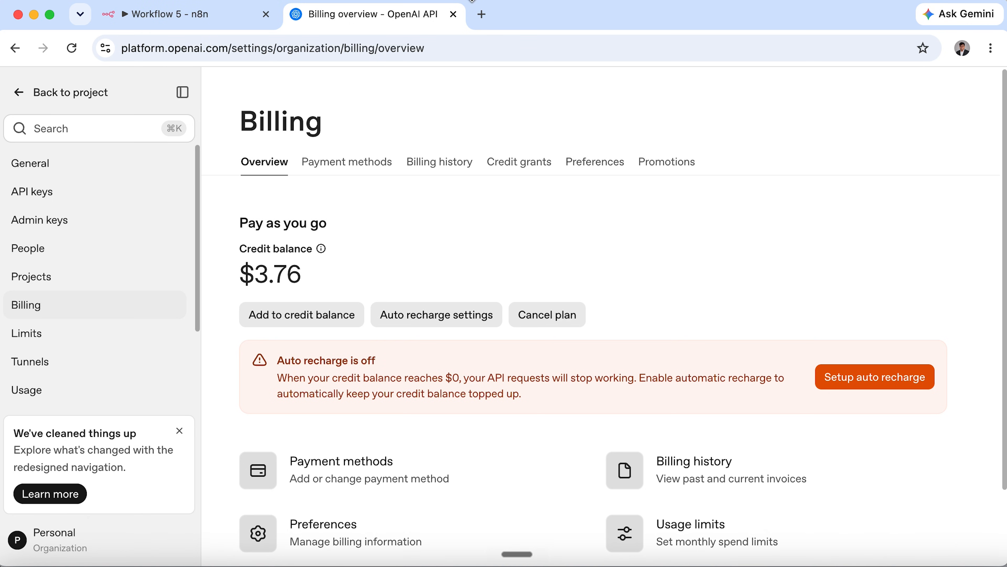
left_click(216, 21)
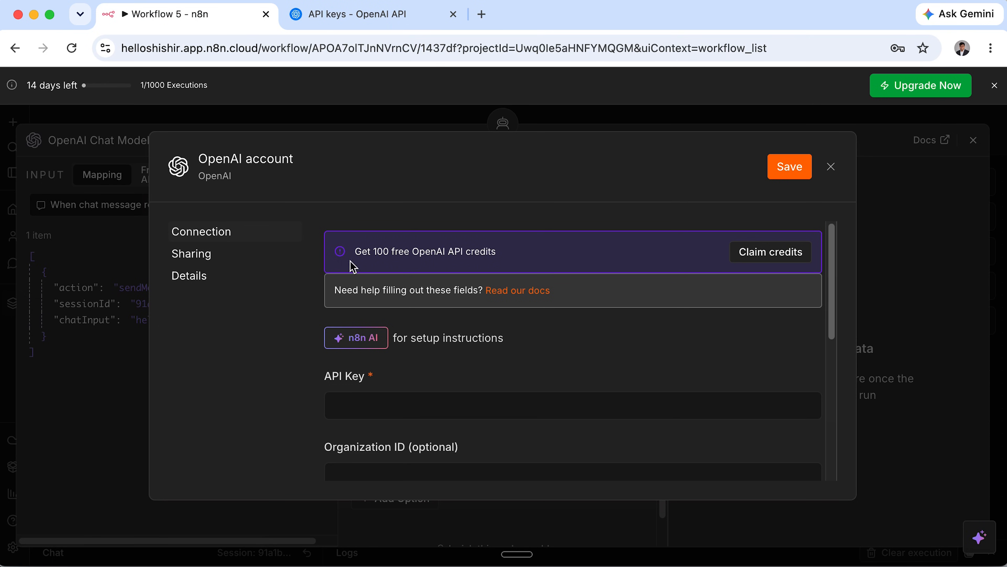
Paste the API key into the OpenAI account credential and save it.
left_click(445, 409)
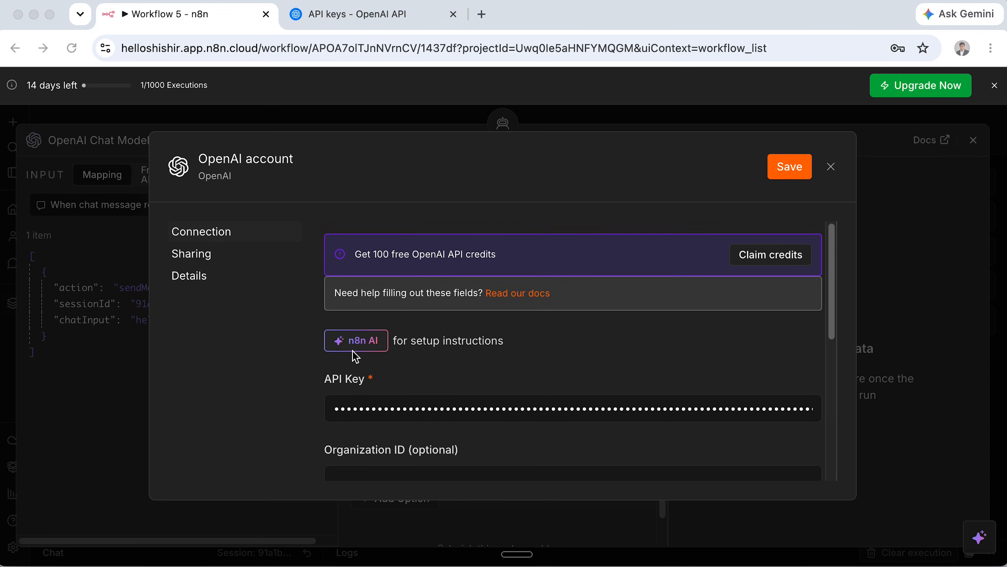
left_click(800, 171)
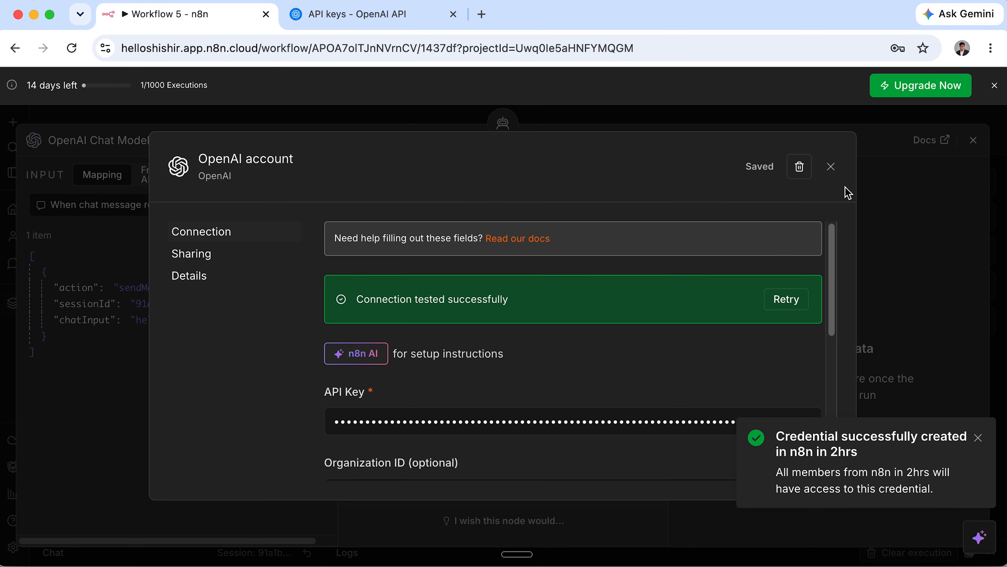
left_click(832, 167)
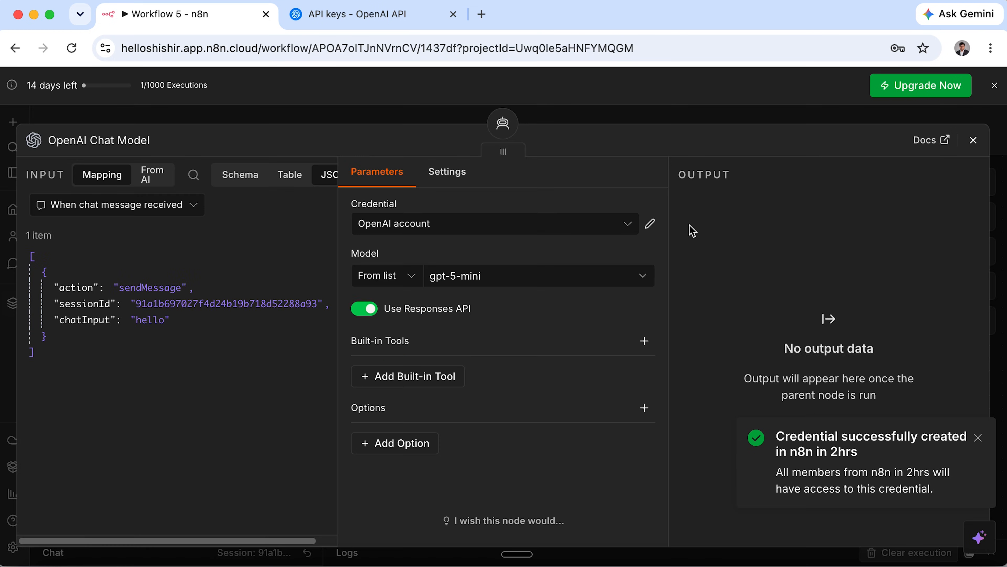
Set the OpenAI Chat Model's model to gpt-4.1-mini.
left_click(581, 277)
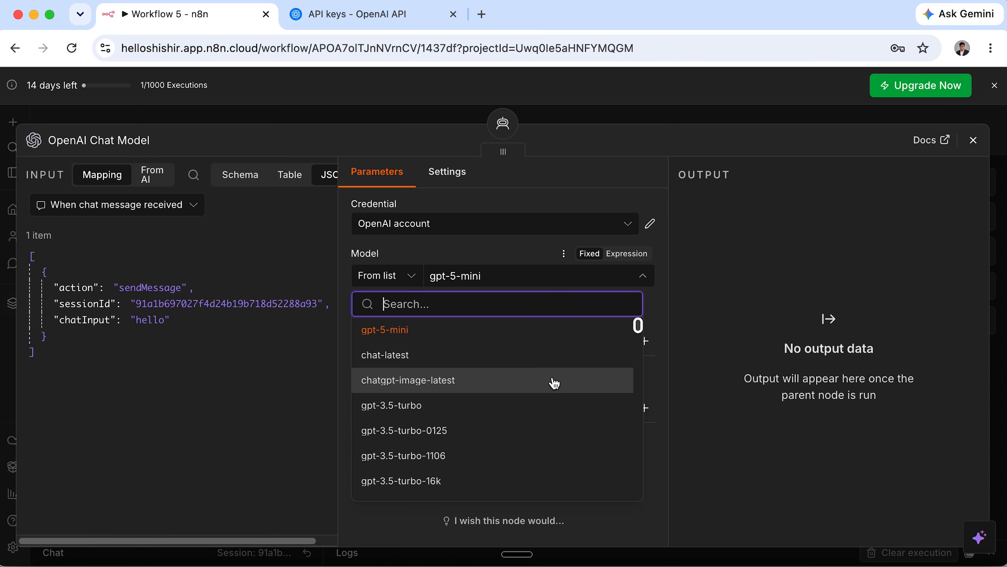
scroll(544, 472, "down", 1)
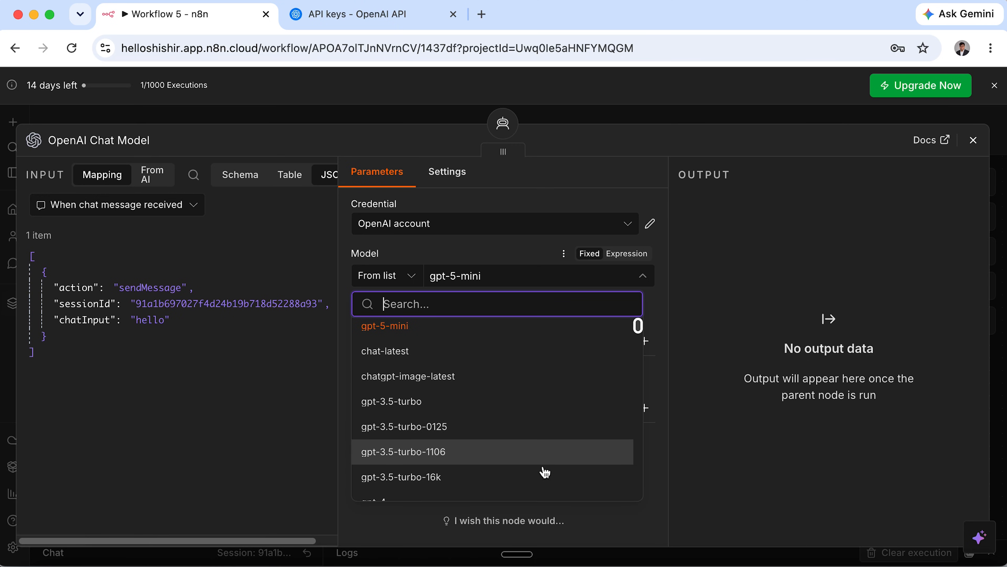
scroll(545, 472, "down", 1)
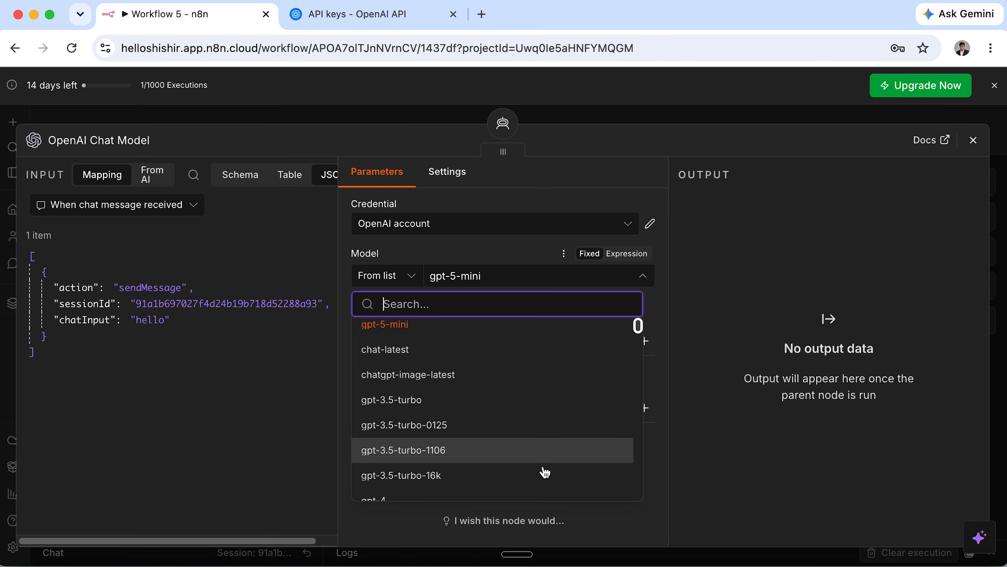
scroll(545, 472, "down", 6)
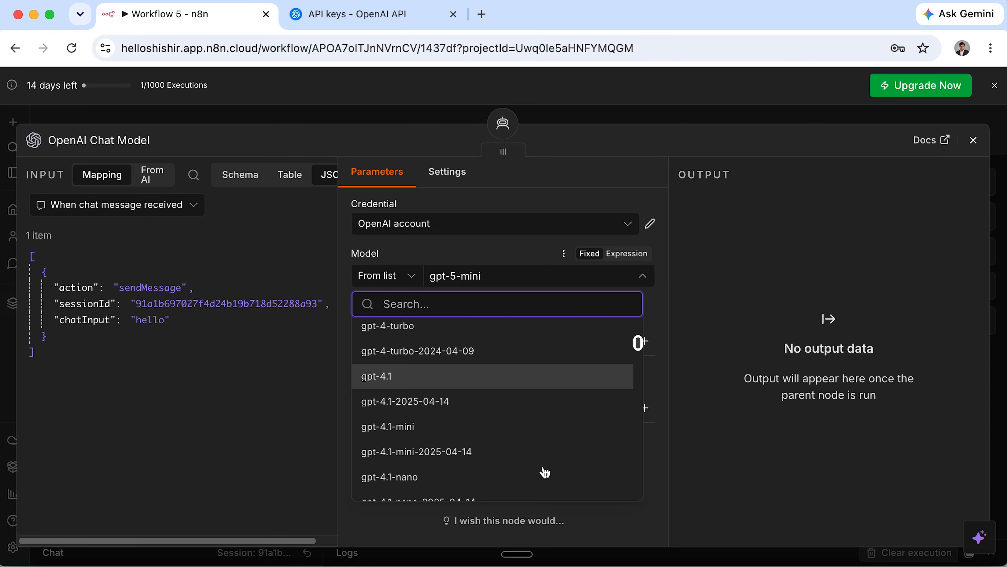
left_click(413, 429)
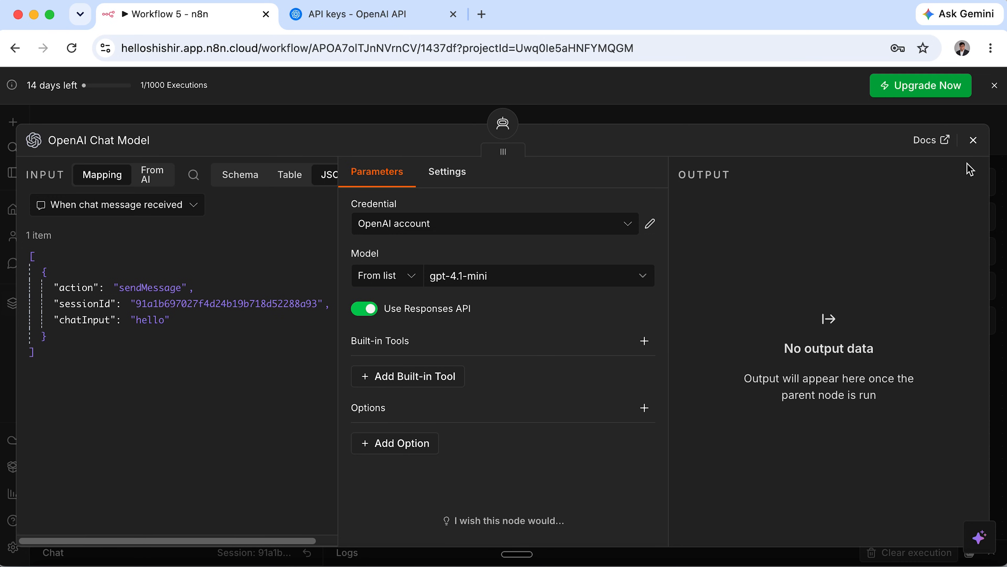
left_click(972, 141)
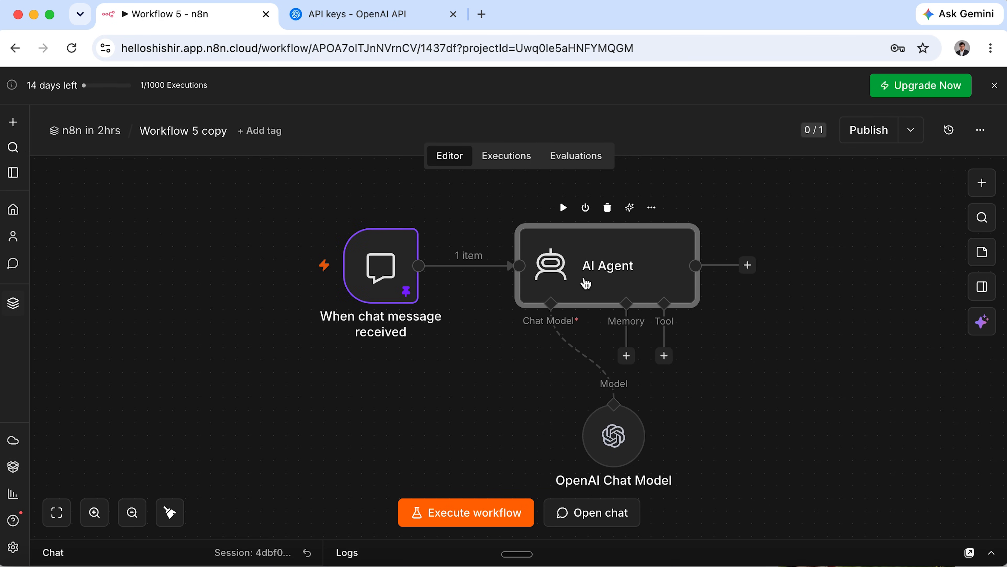
Add a System Message to the AI Agent ending 'Keep the answers short and clear.' and close the node.
double_click(595, 279)
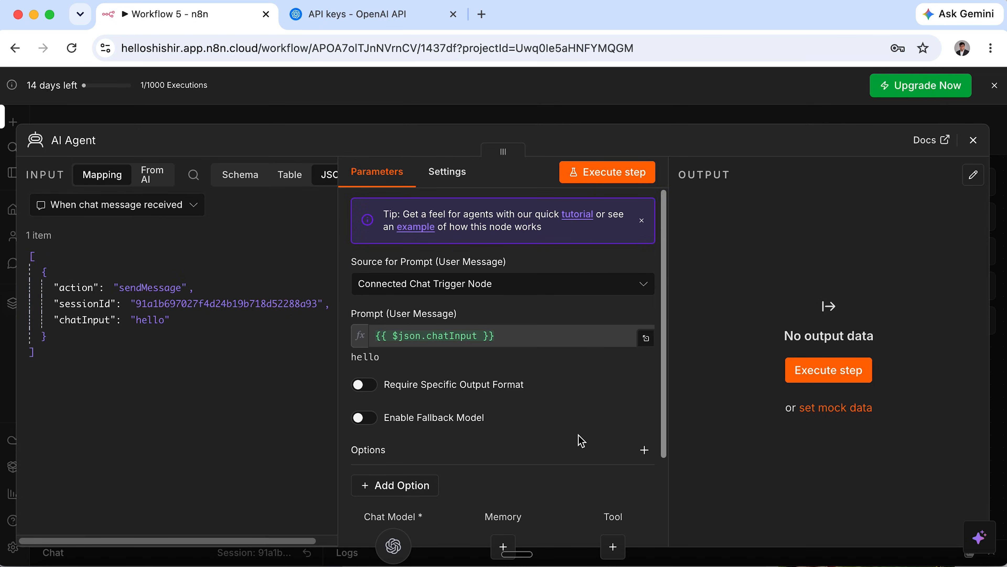
scroll(579, 439, "down", 3)
left_click(418, 440)
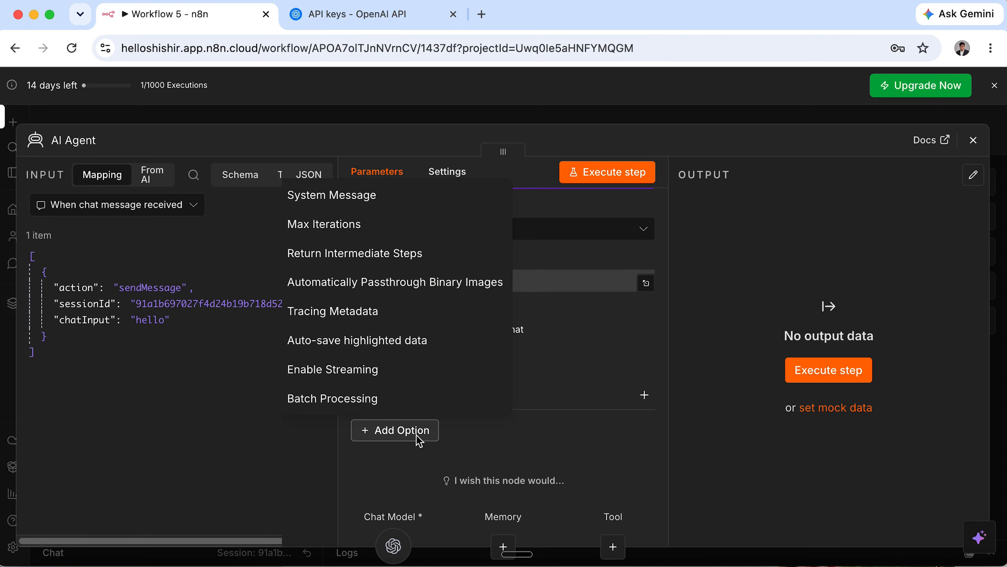
left_click(405, 208)
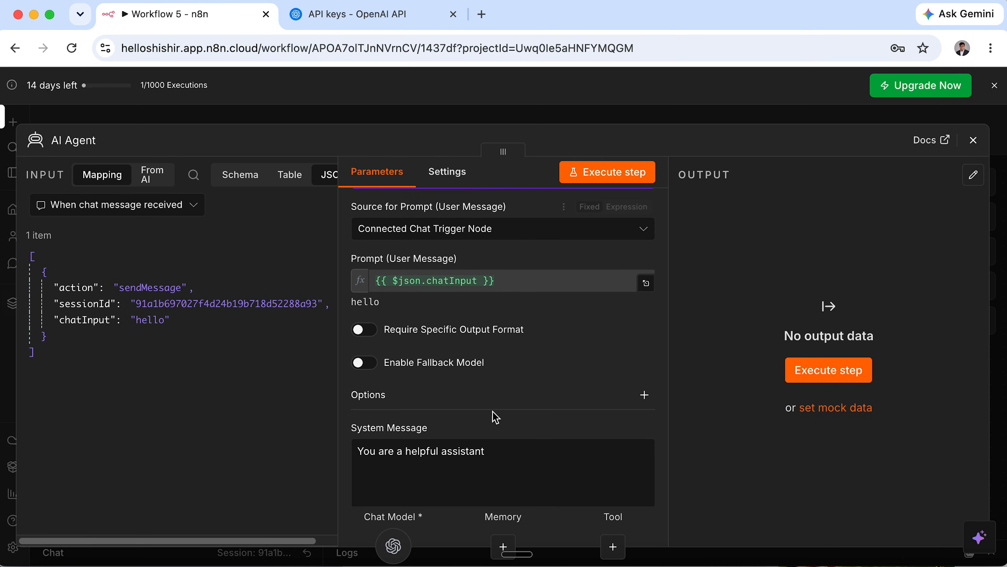
left_click(519, 461)
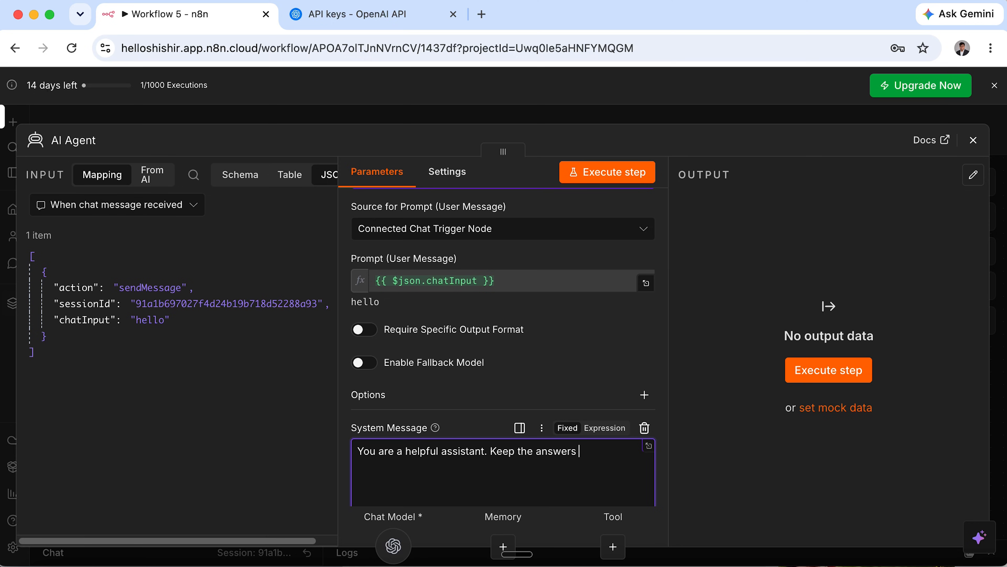
type("Keep the answers short and clear.")
left_click(976, 146)
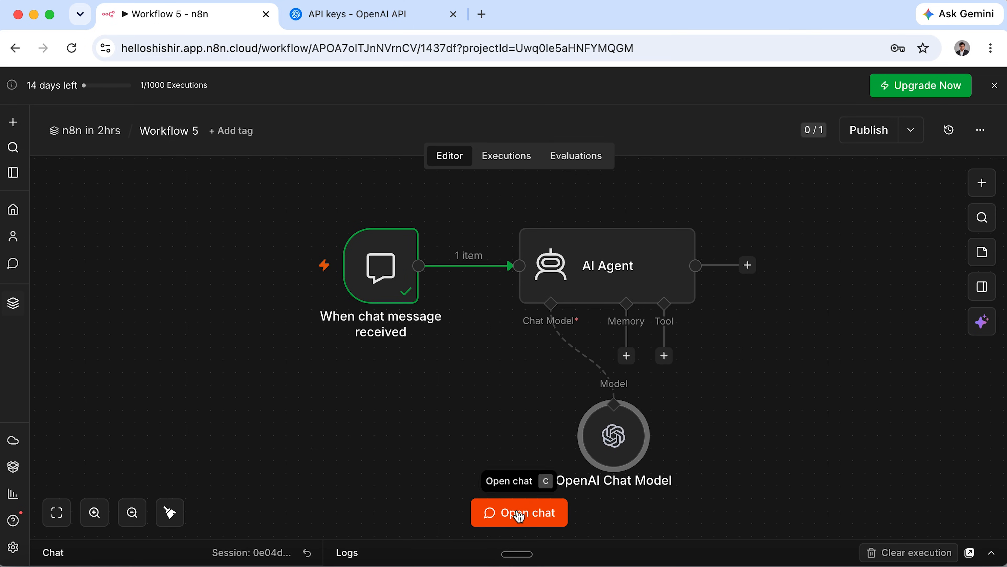
In the test chat, introduce yourself by name, say you want to learn n8n, and read the reply.
left_click(517, 512)
type("Hi, I am ifte")
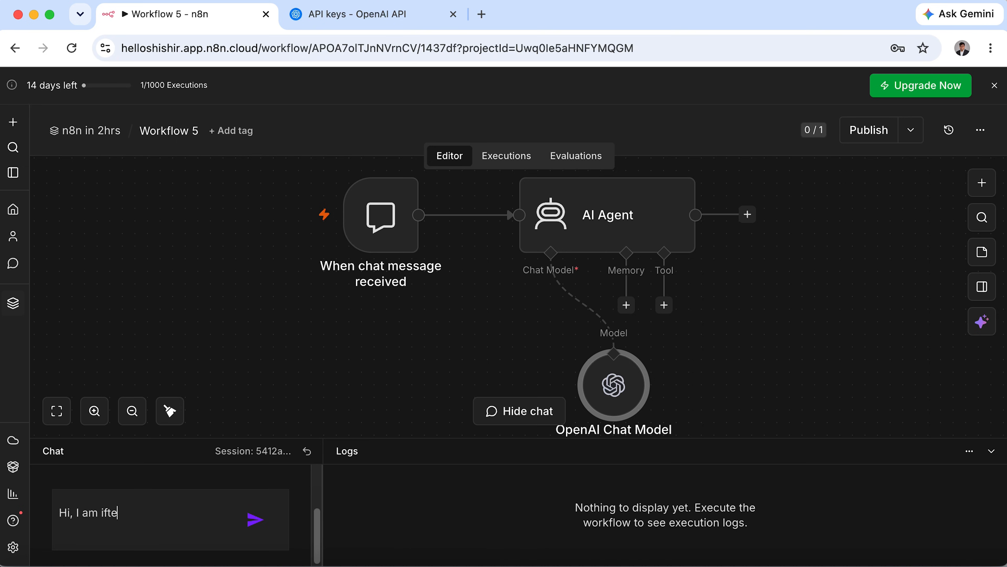
type("kahr. I want to learn n8n")
left_click(258, 518)
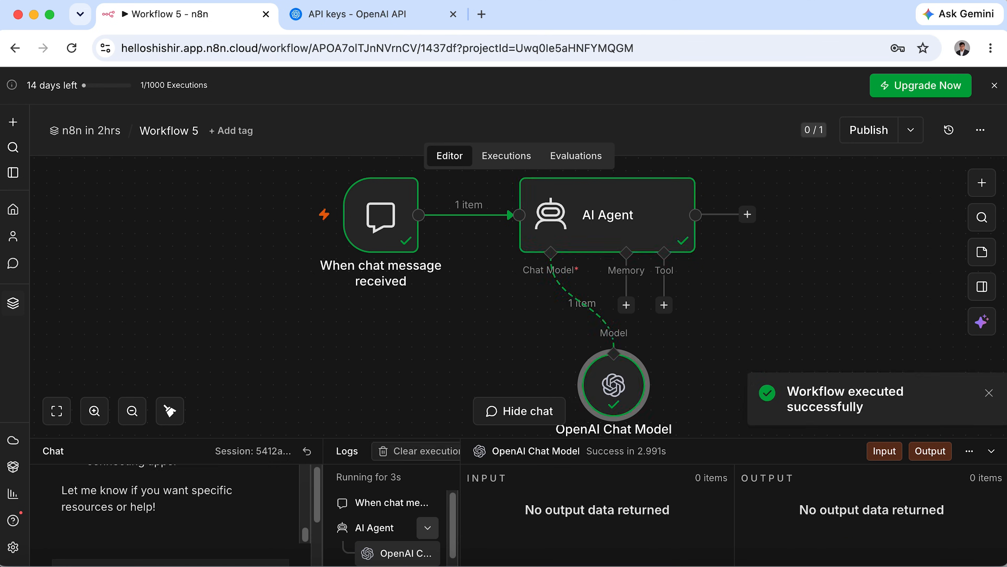
scroll(189, 513, "up", 10)
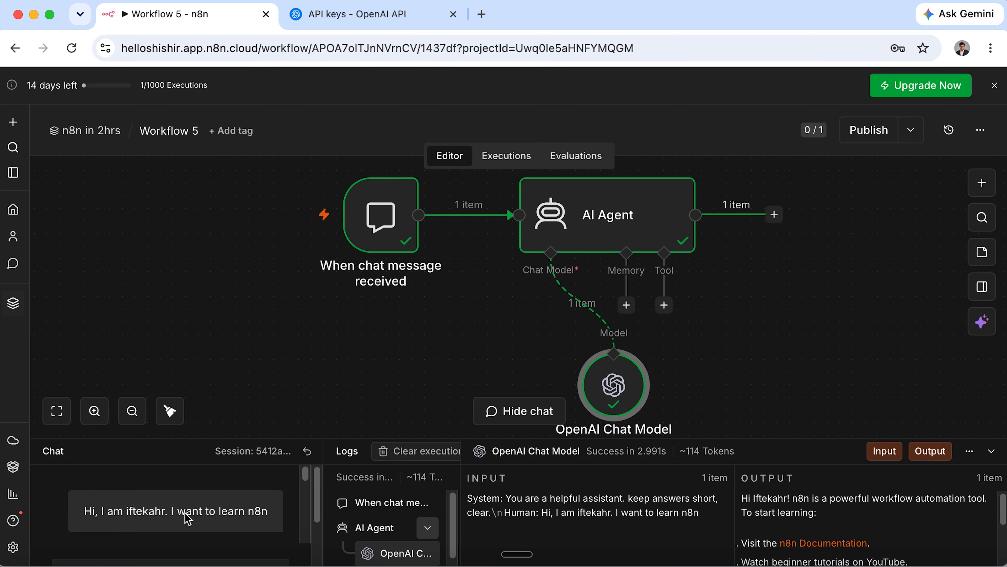
scroll(188, 517, "down", 2)
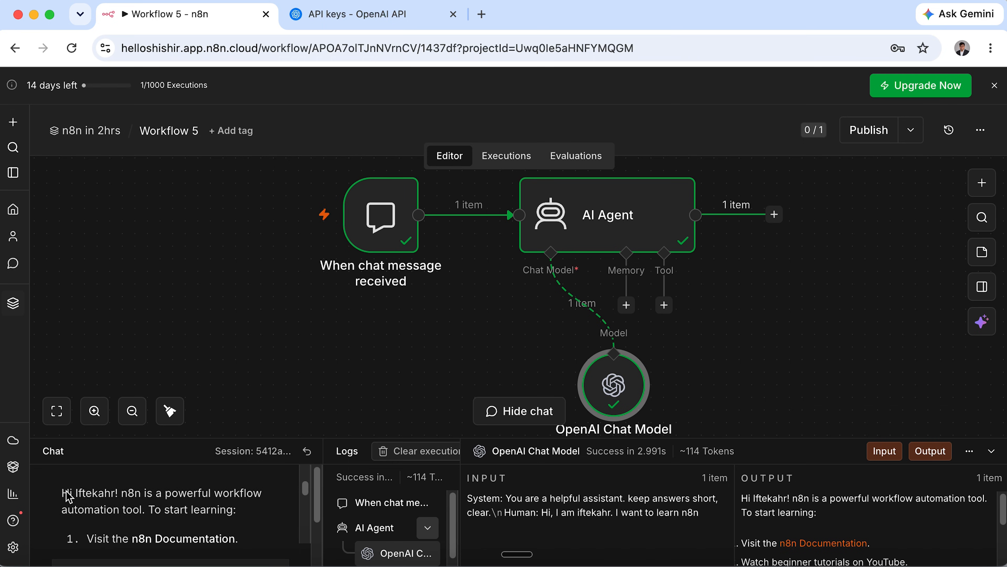
mouse_move(121, 494)
left_mouse_down()
mouse_move(254, 496)
mouse_move(229, 508)
mouse_move(109, 508)
left_mouse_up()
left_click(186, 521)
scroll(186, 521, "down", 5)
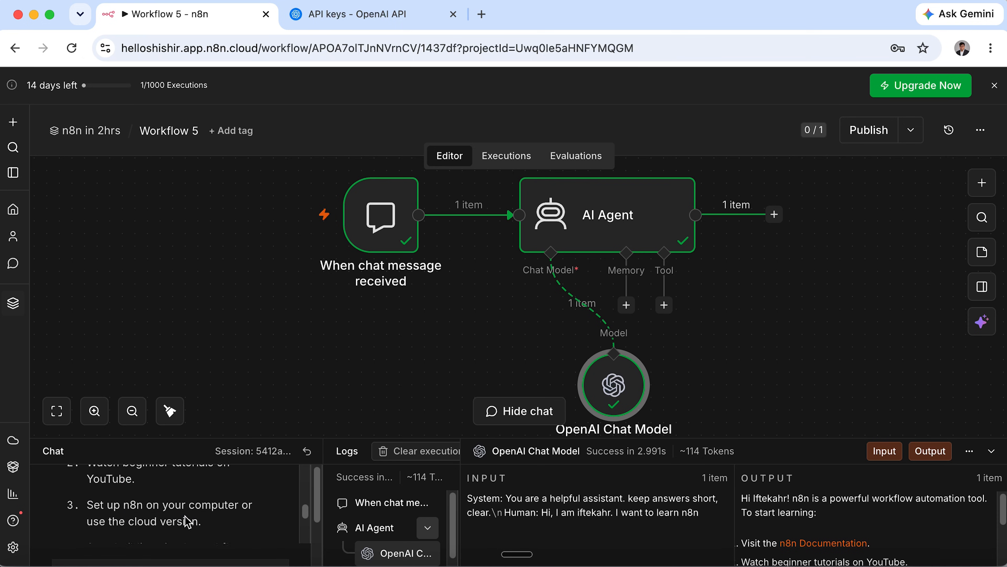
scroll(187, 521, "down", 3)
scroll(194, 523, "down", 2)
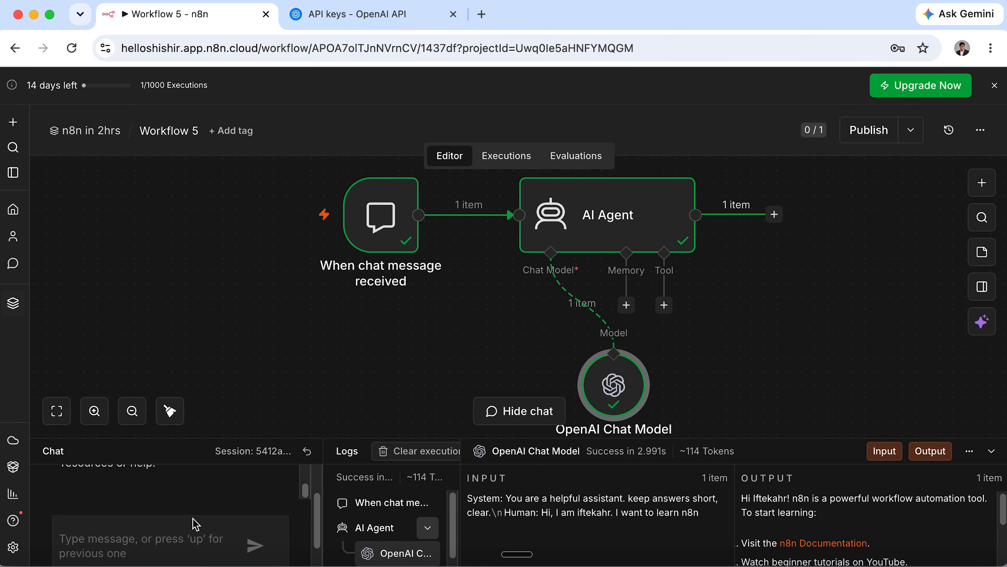
scroll(193, 524, "down", 1)
scroll(193, 524, "up", 3)
scroll(194, 524, "down", 2)
scroll(194, 524, "down", 1)
Ask the follow-up 'What do i want to learn' and check the agent's reply.
left_click(181, 516)
type("W")
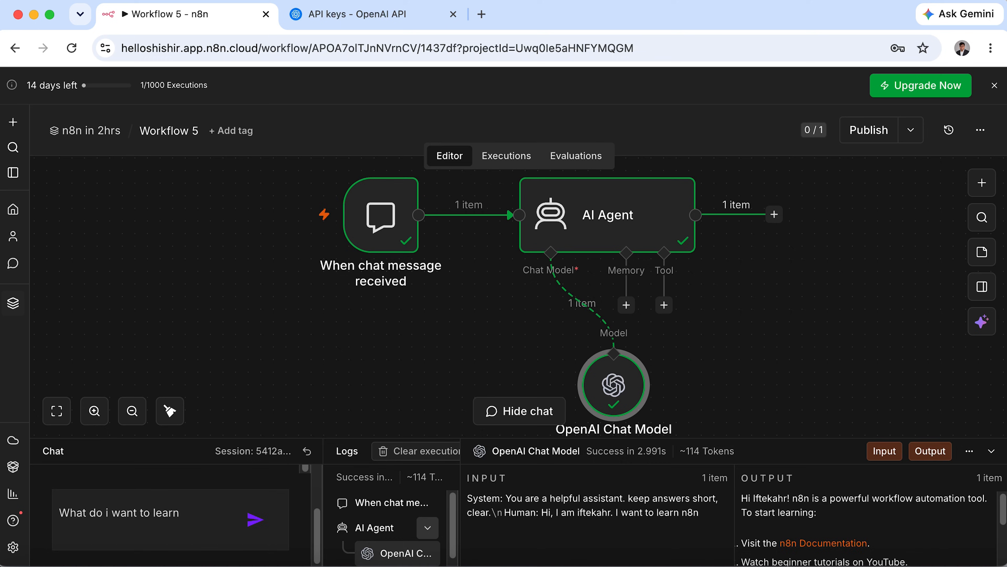
type("hat do i want to learn")
key("Return")
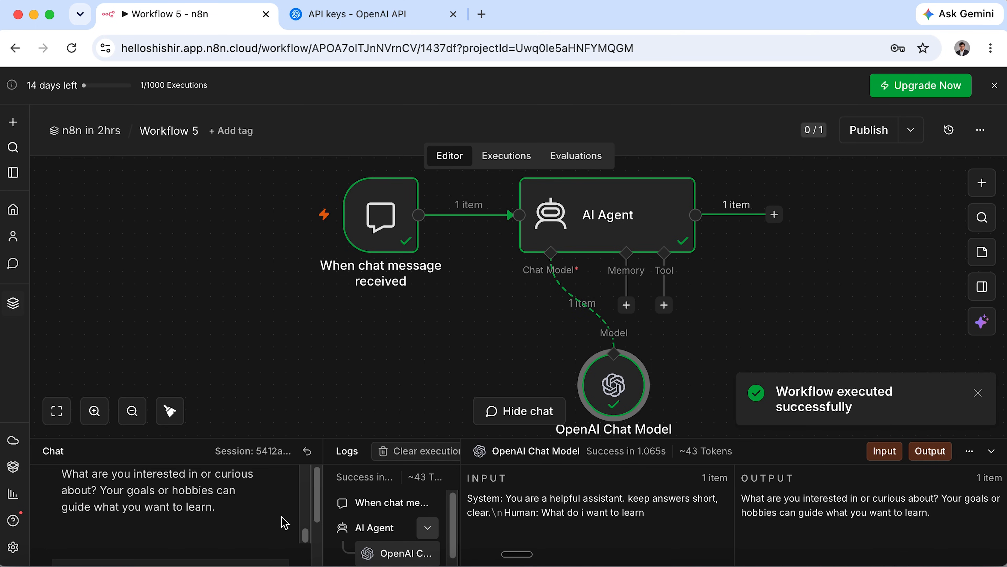
scroll(228, 511, "up", 2)
scroll(228, 512, "down", 2)
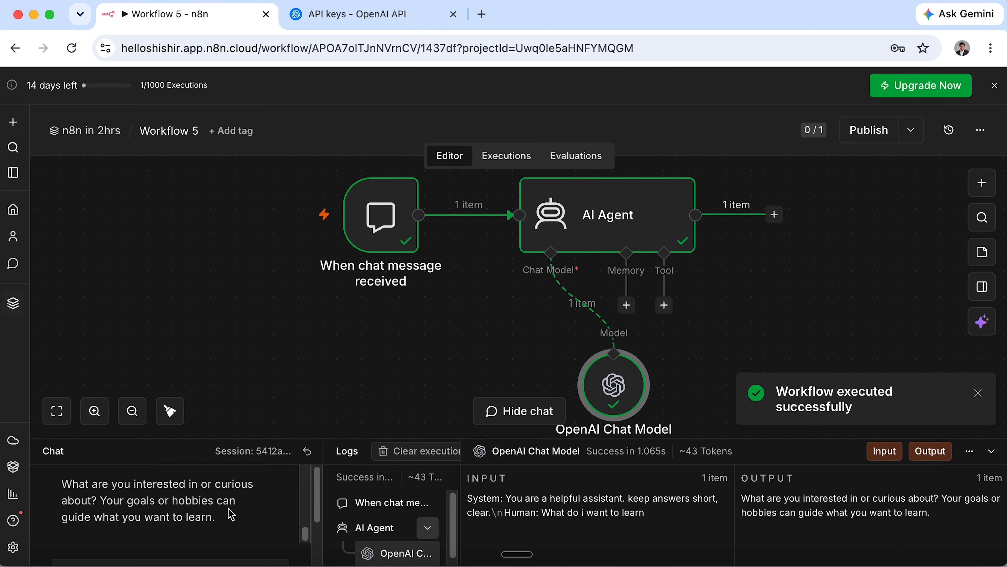
left_click_drag(63, 483, 227, 529)
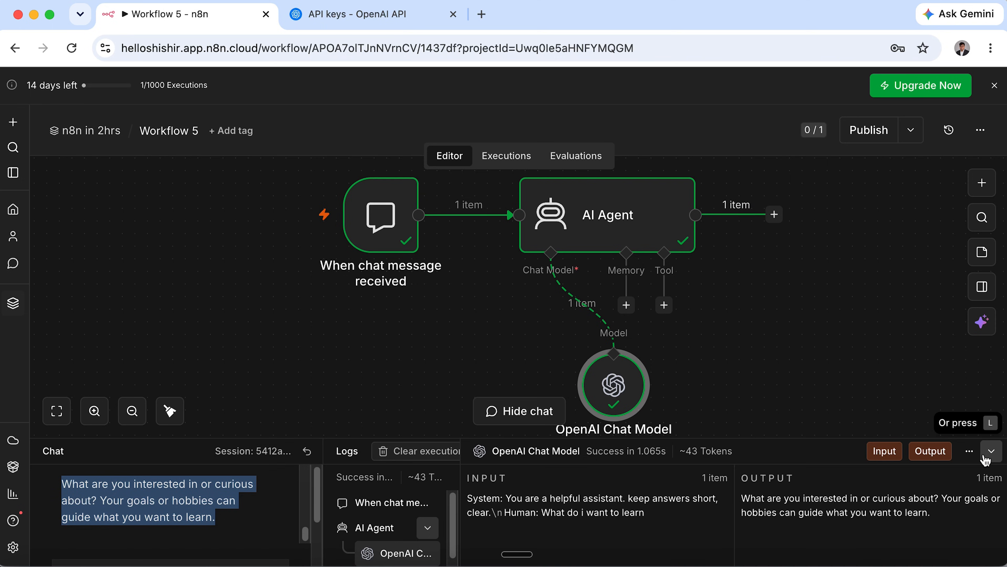
Collapse the chat panel and move the OpenAI Chat Model node further left.
left_click(992, 450)
mouse_move(632, 429)
left_click_drag(632, 429, 531, 416)
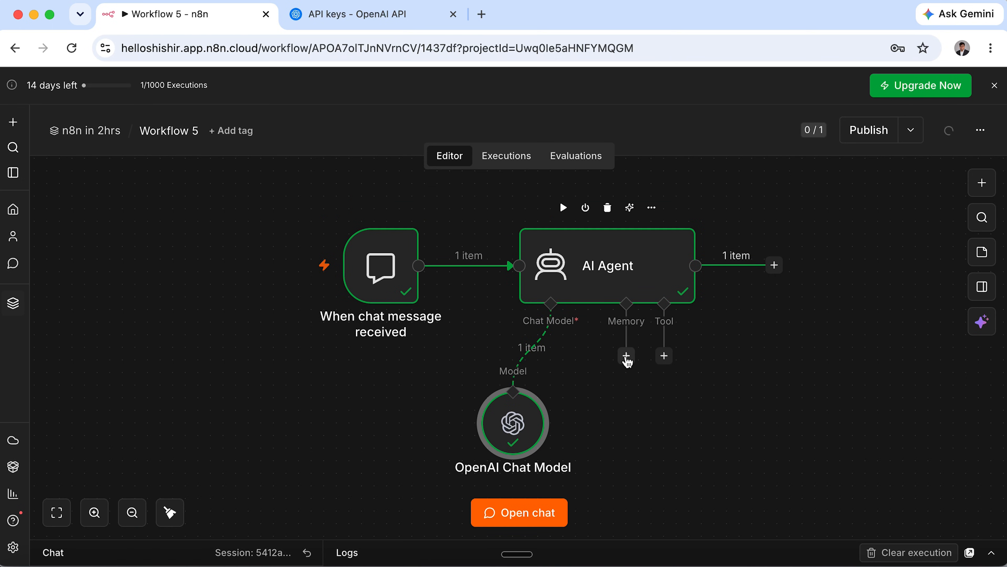
Attach a Simple Memory node to the AI Agent's Memory input, keeping context window length 5.
left_click(627, 356)
left_click(687, 196)
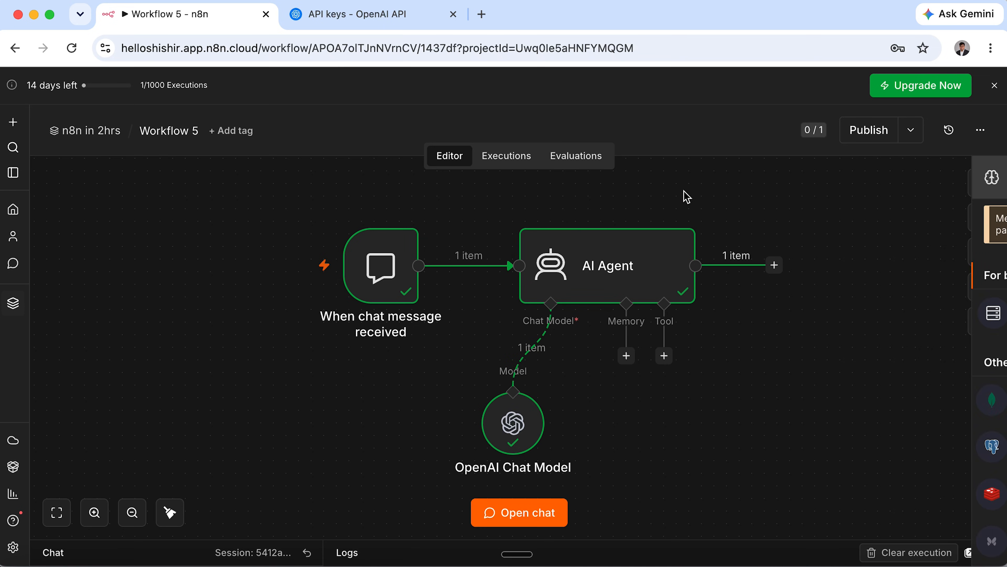
left_click(627, 356)
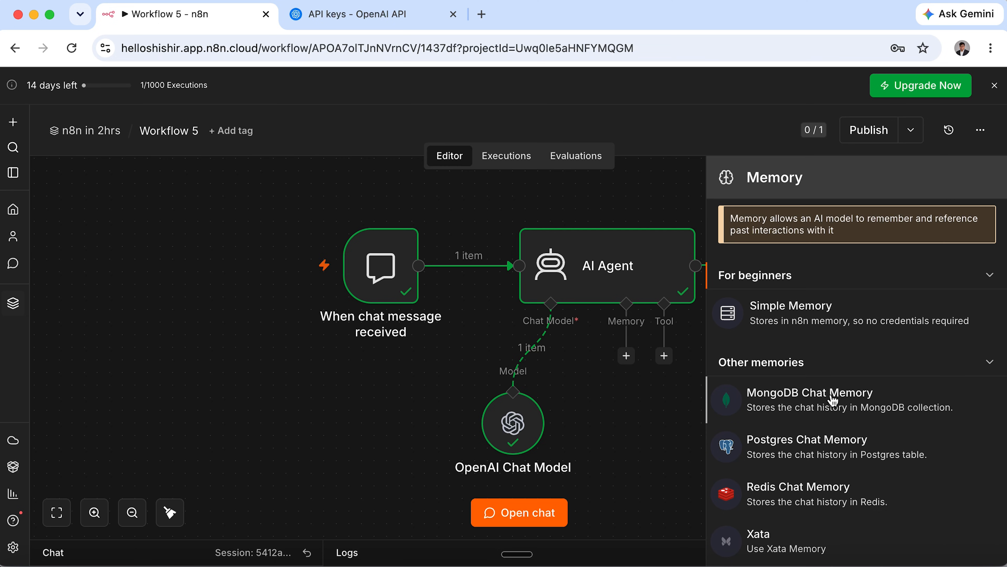
scroll(817, 489, "down", 2)
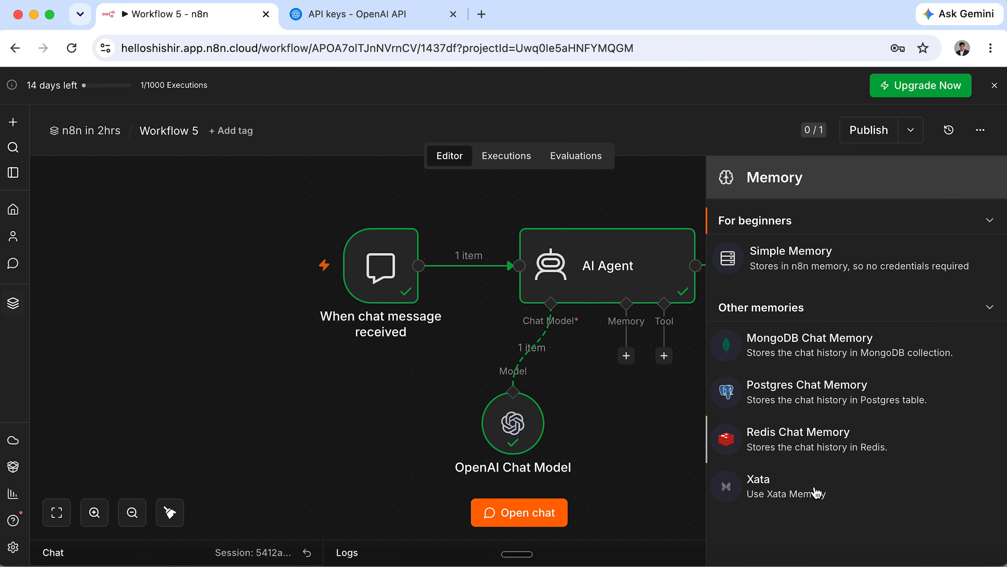
scroll(816, 492, "up", 2)
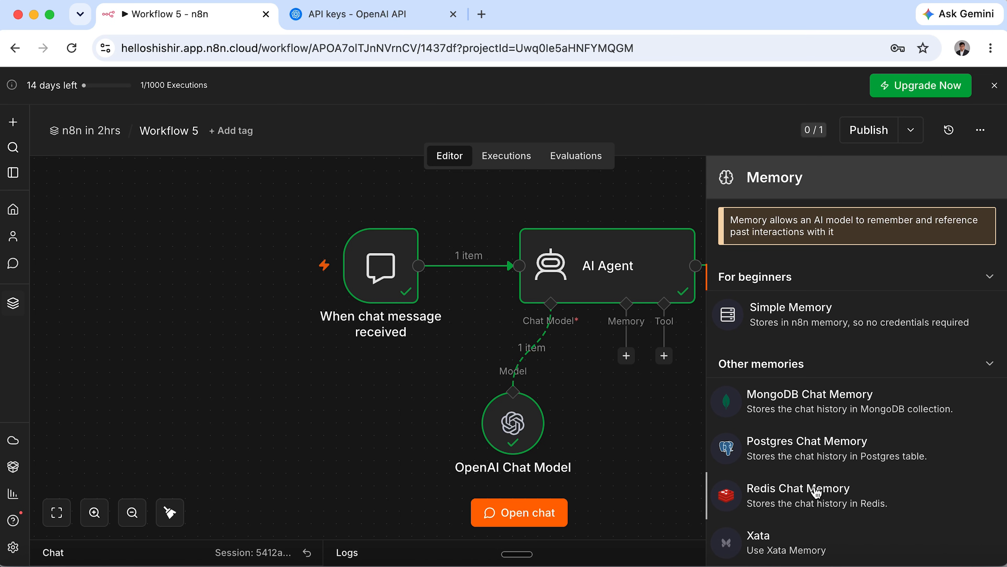
left_click(848, 324)
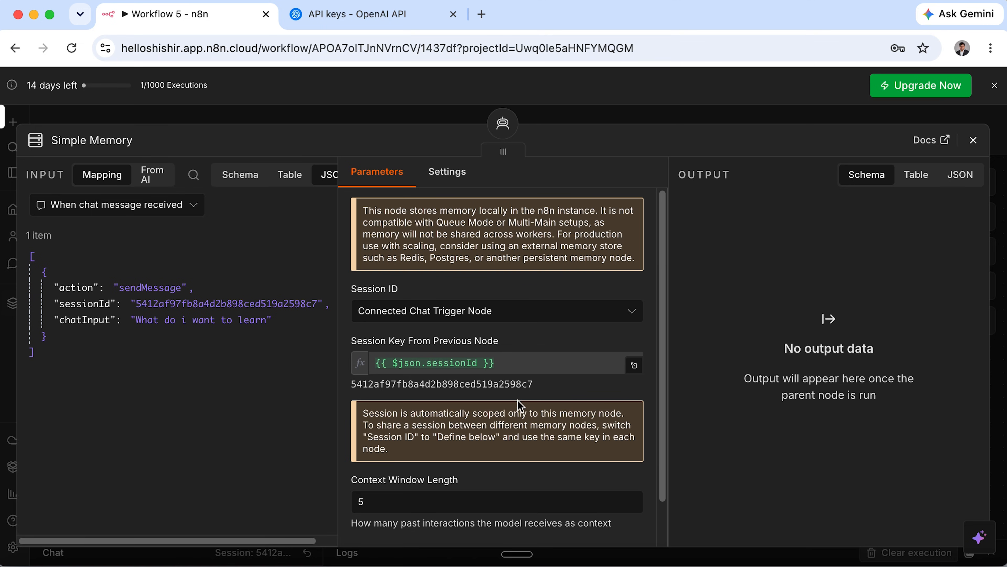
scroll(519, 409, "down", 2)
double_click(409, 459)
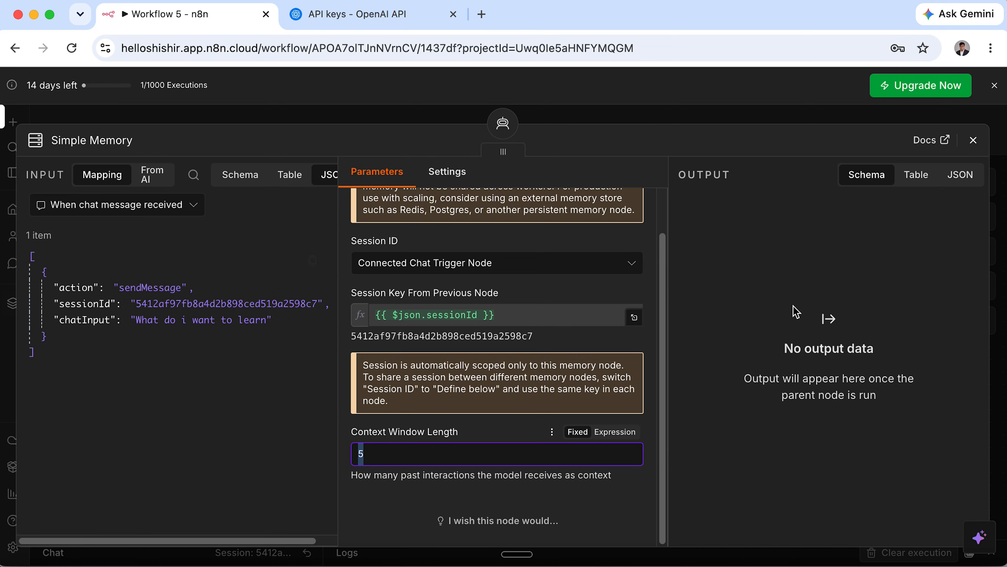
left_click(993, 179)
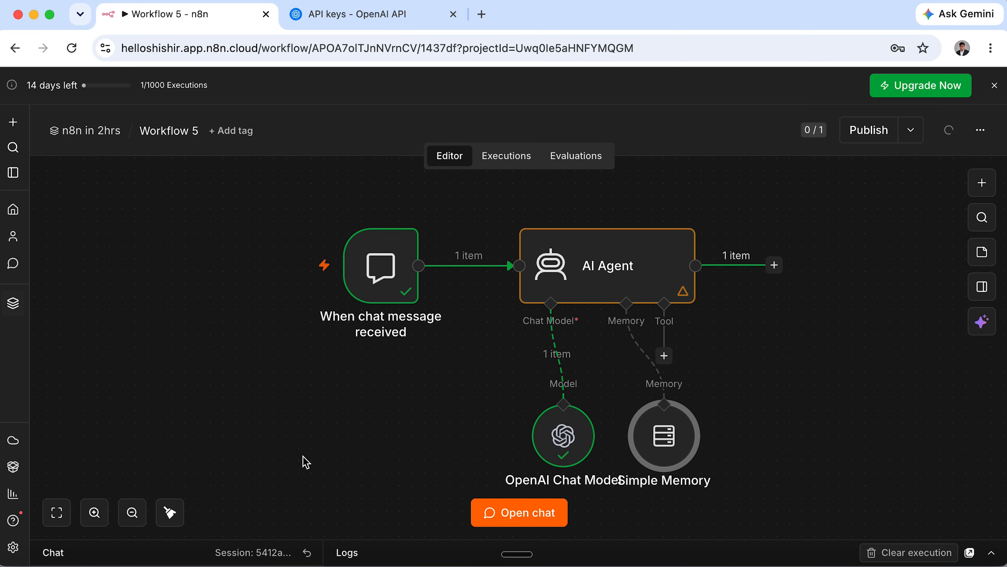
In the test chat, introduce yourself by name and say you want to learn n8n without coding.
left_click(512, 512)
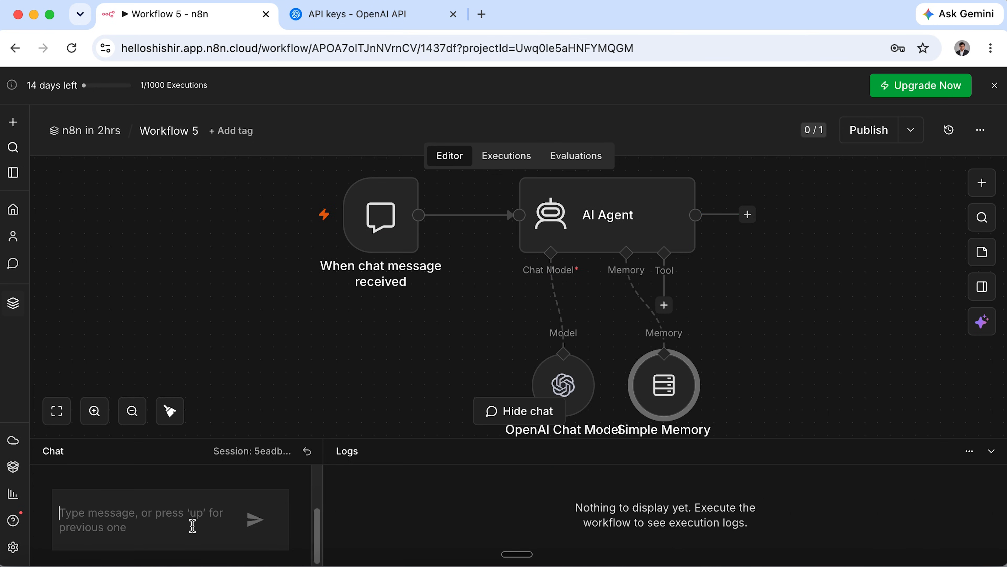
type("Hi,")
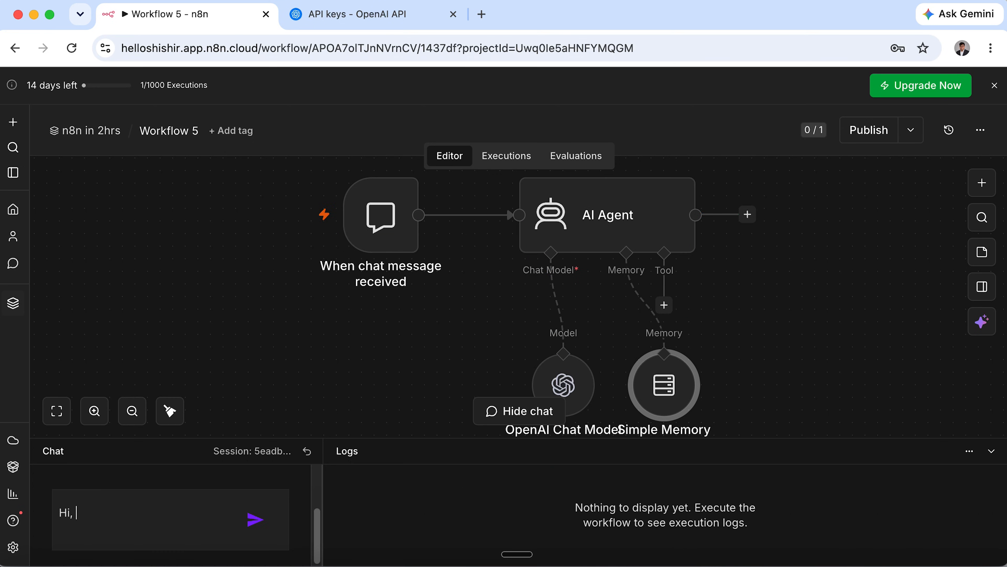
type(" I am iftekhar. I want to learn n8n without coding")
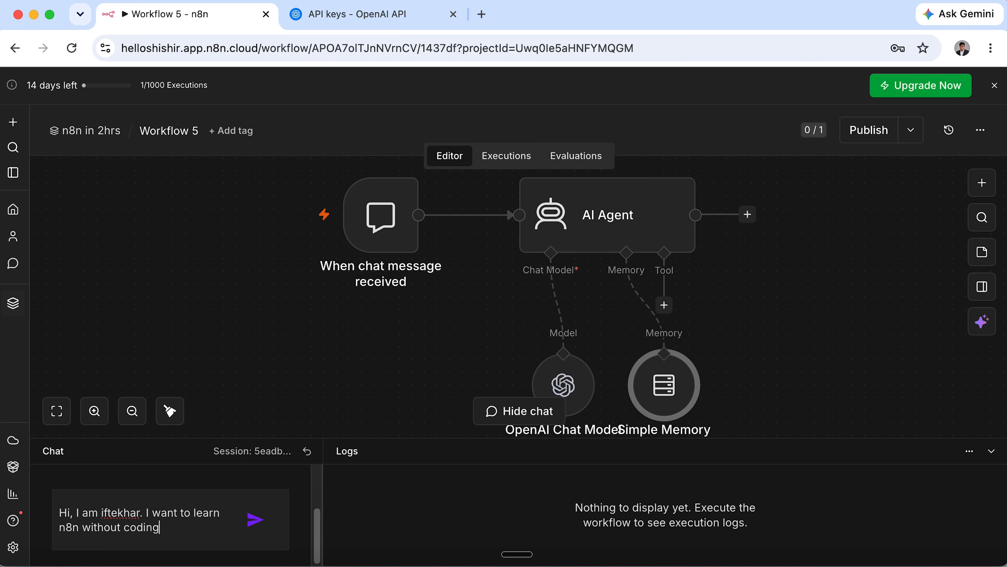
key("Return")
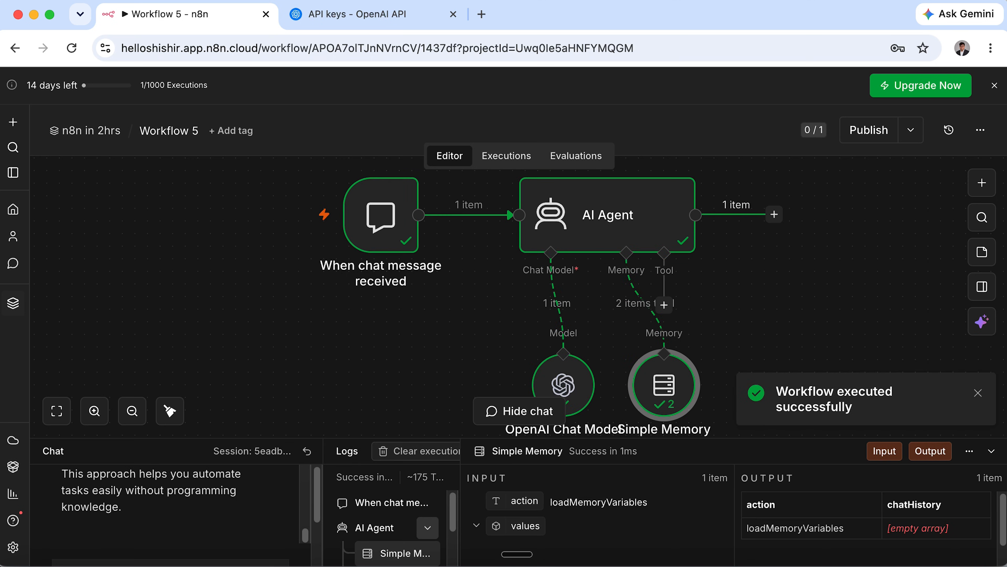
Ask 'what do I want to learn?' and review the reply mentioning automation without writing code.
type("what do I want to learn?")
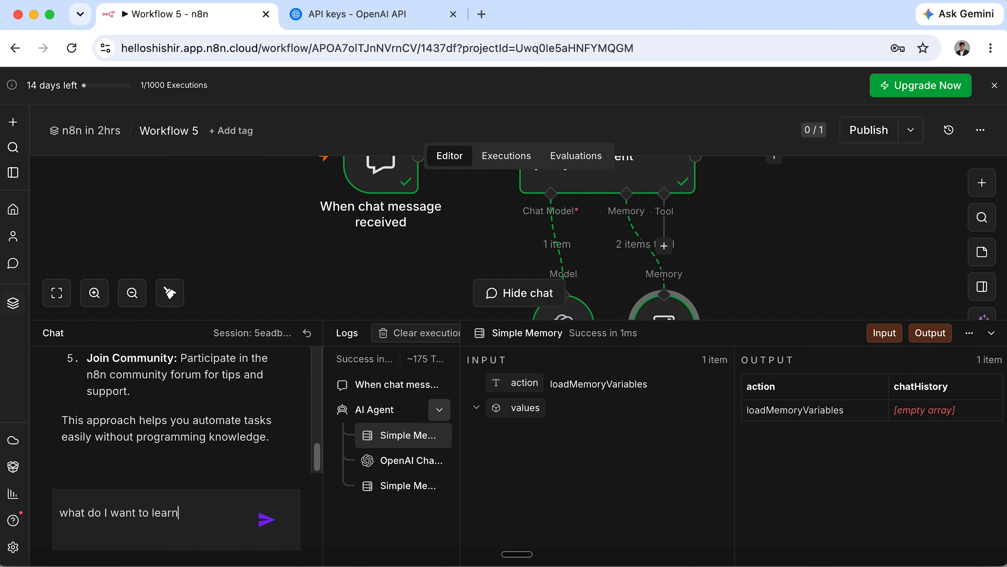
left_click(267, 521)
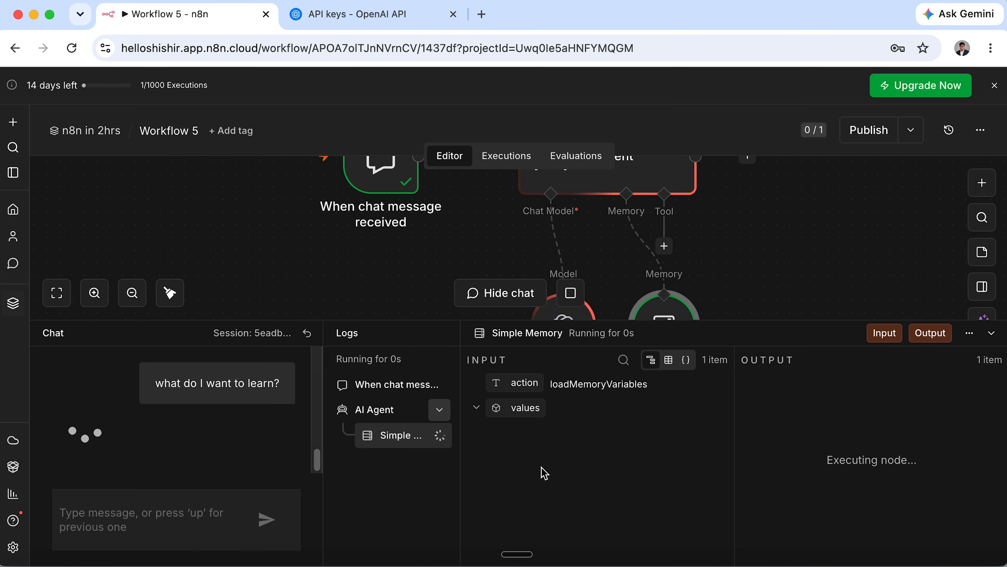
scroll(197, 413, "up", 3)
scroll(197, 413, "up", 4)
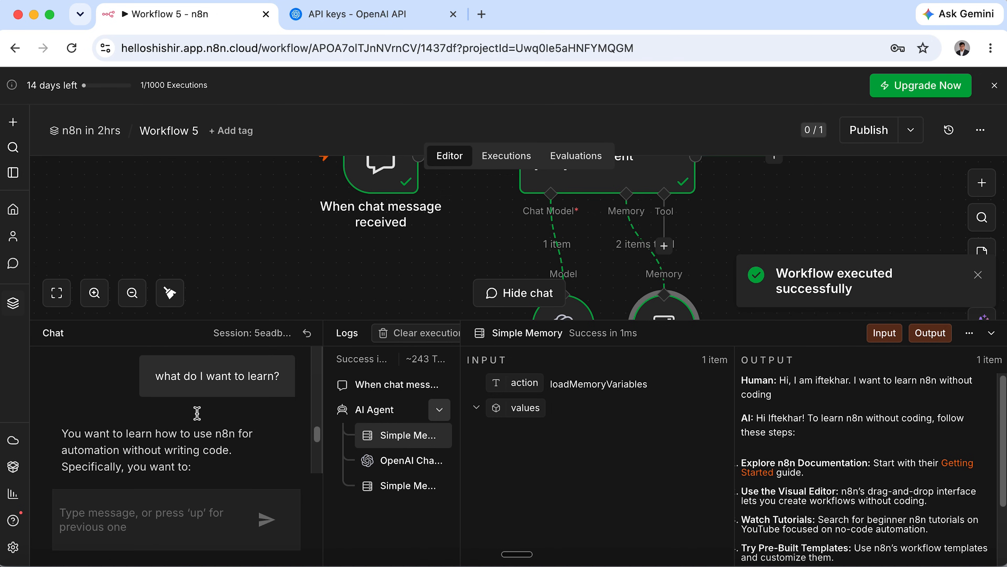
left_click_drag(64, 401, 135, 401)
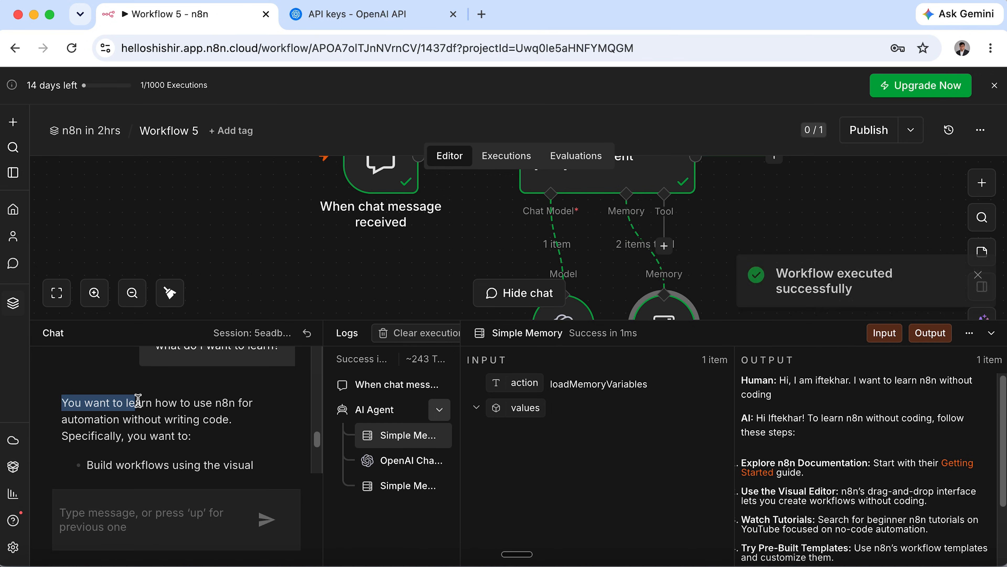
left_click_drag(214, 402, 243, 407)
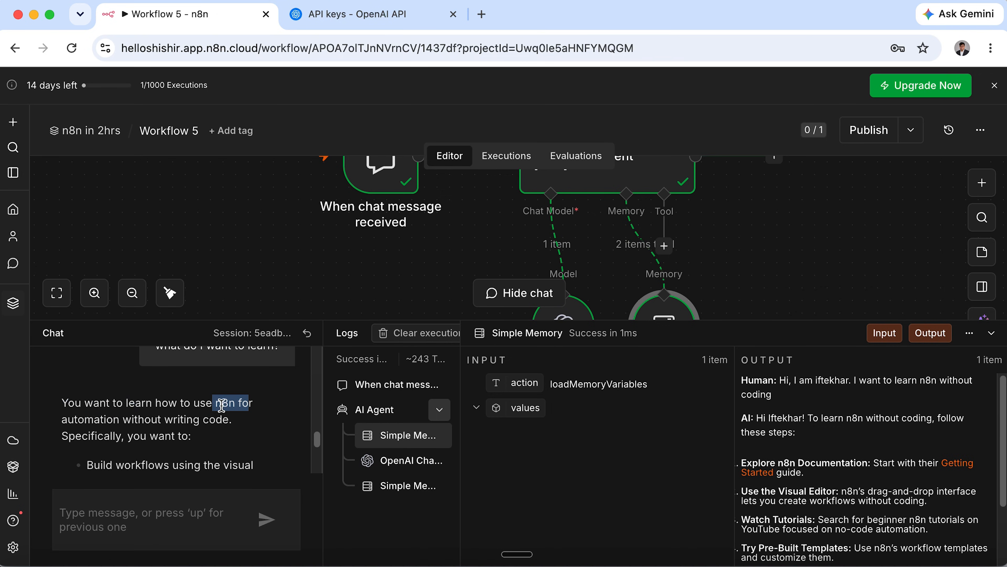
double_click(87, 421)
left_click_drag(162, 420, 237, 426)
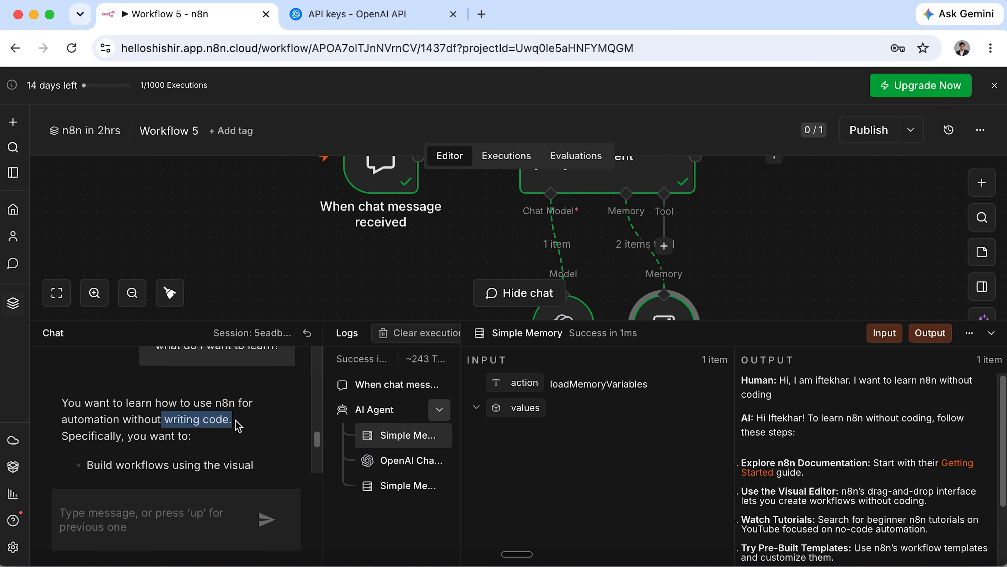
Ask 'what is my name?', confirm the agent recalls the name, and close the chat panel.
left_click(207, 506)
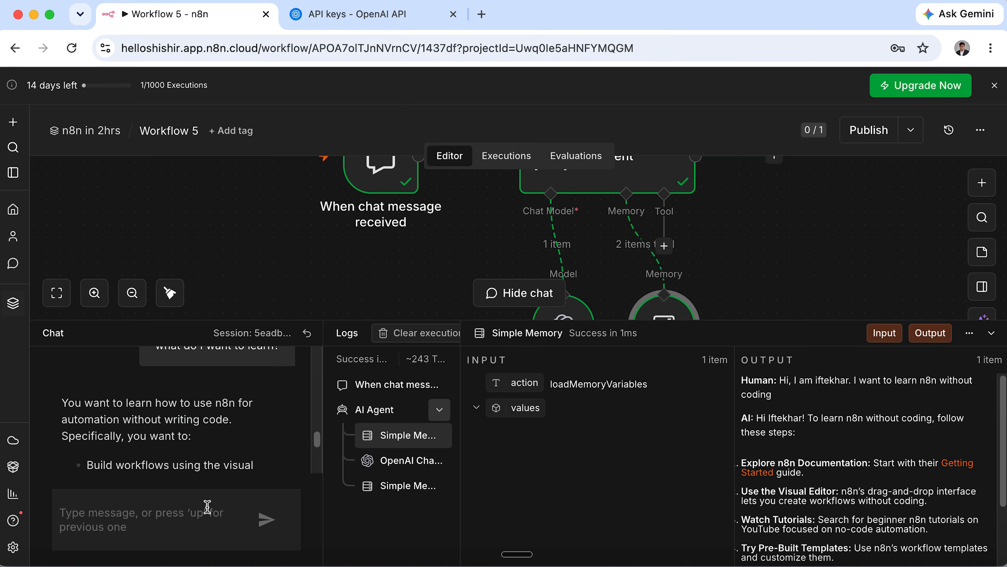
type("what is my name?")
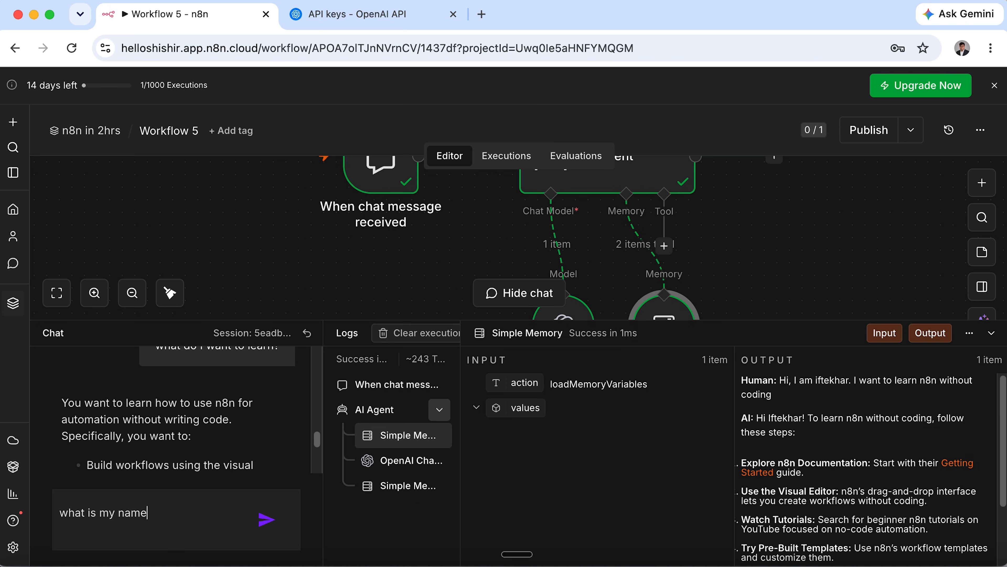
key("Return")
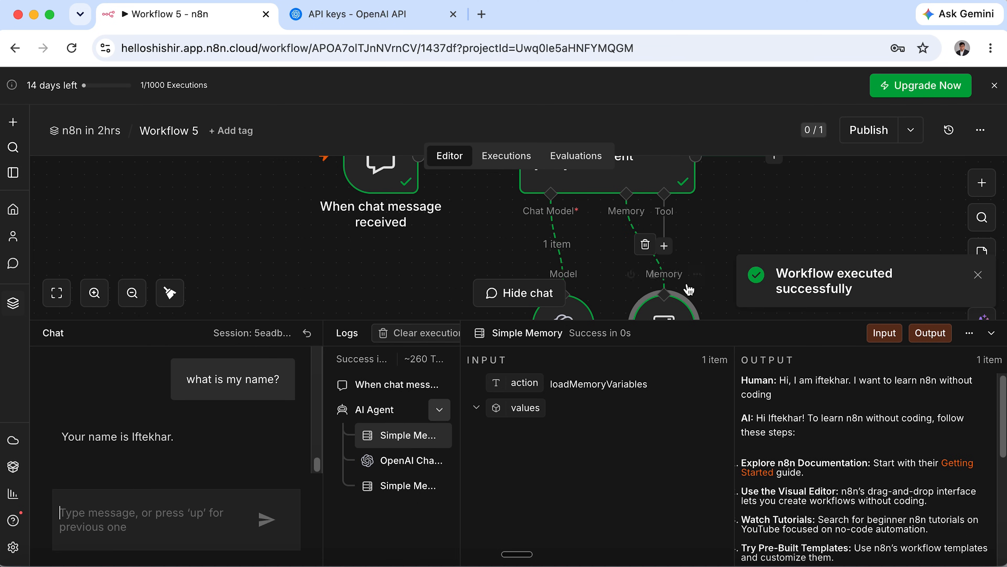
left_click_drag(128, 435, 202, 436)
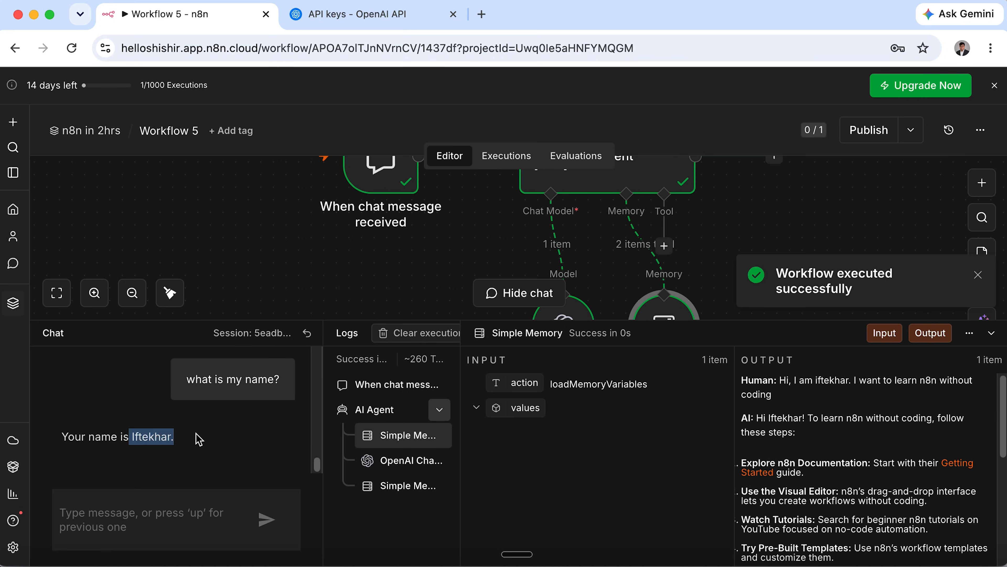
left_click(995, 334)
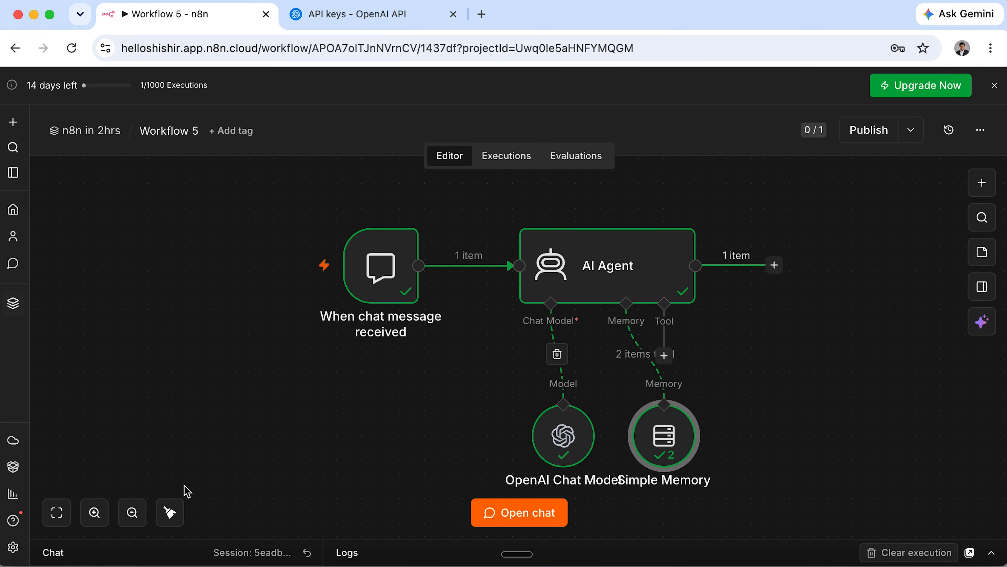
Move the OpenAI Chat Model and Simple Memory nodes left to make room.
left_click(680, 182)
left_click_drag(576, 448, 514, 448)
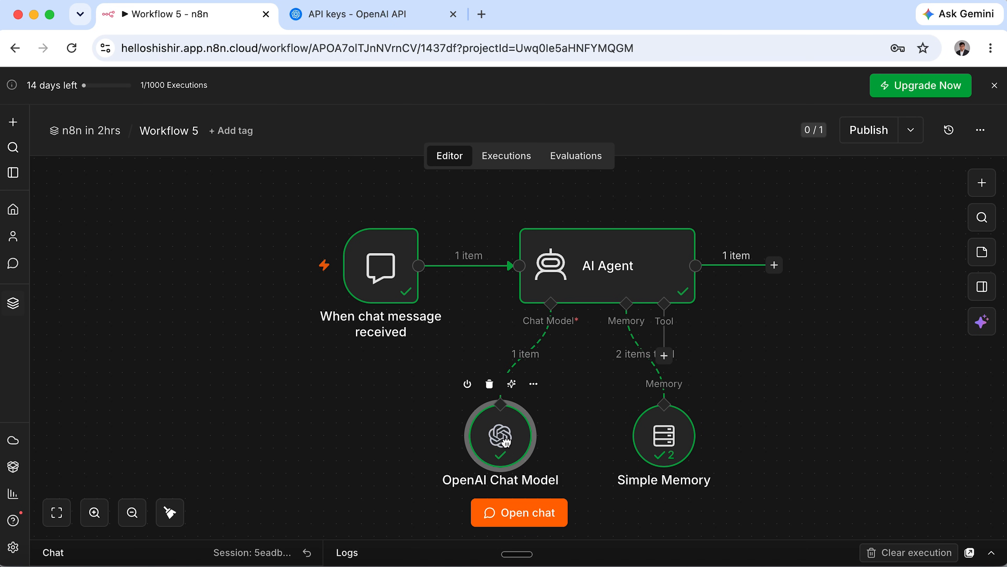
left_click_drag(666, 449, 616, 448)
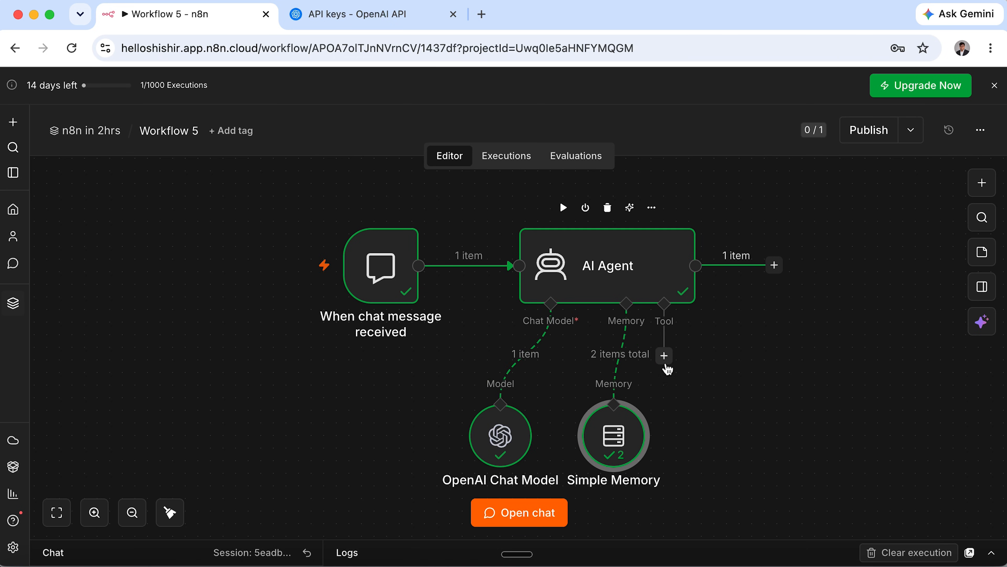
Attach a Calculator tool to the AI Agent's Tool input, found by searching 'calcu'.
left_click(664, 355)
type("cal")
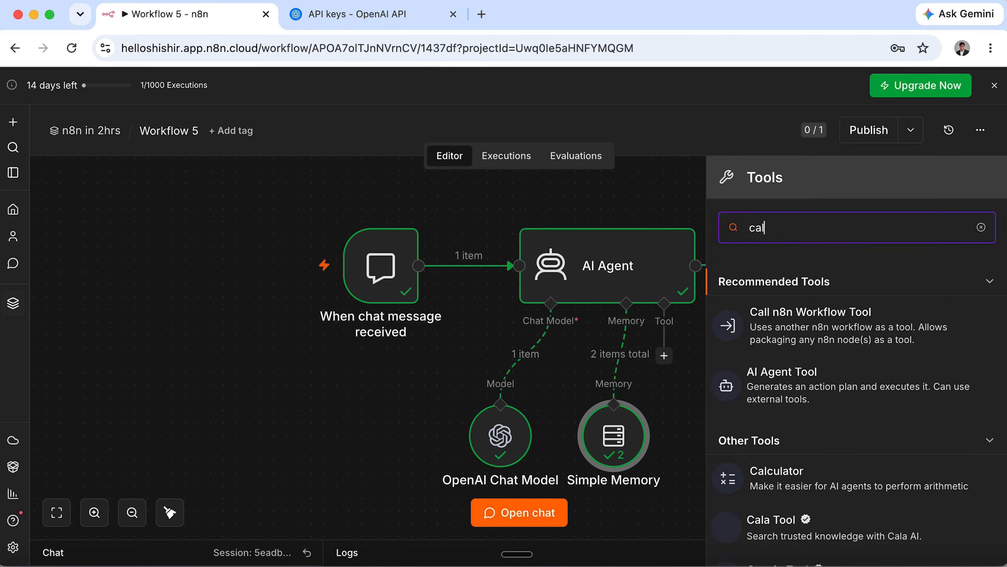
type("cu")
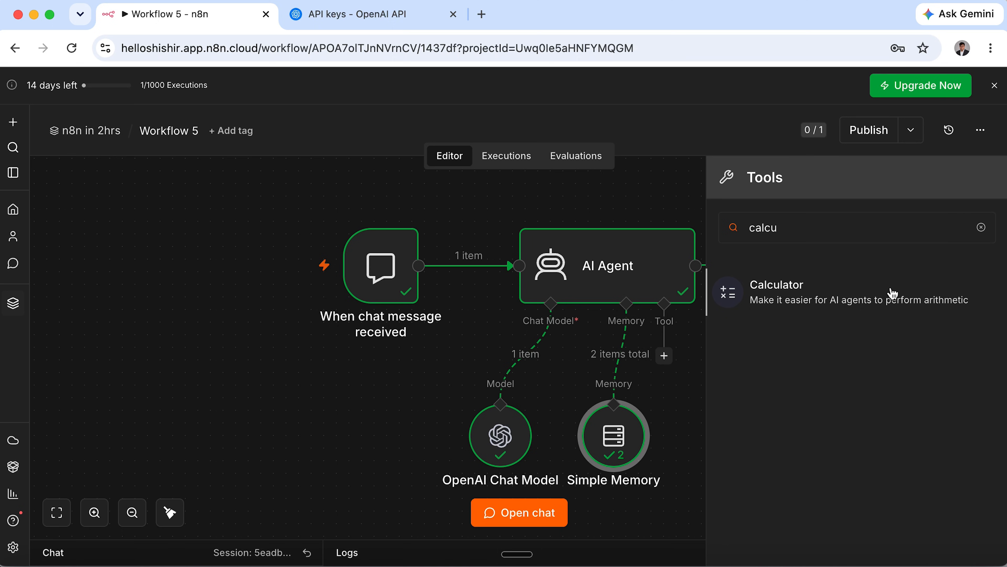
left_click(893, 293)
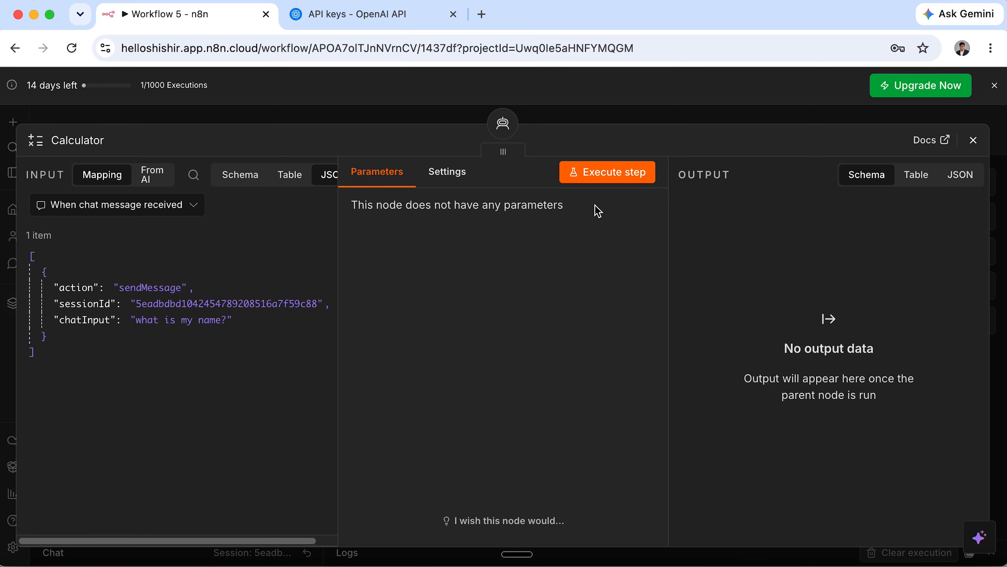
left_click(972, 139)
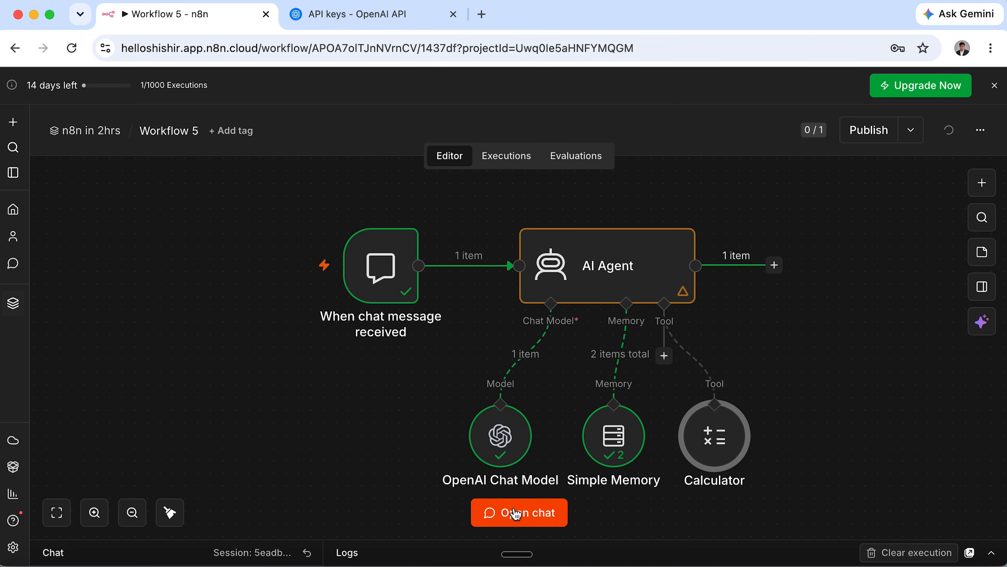
Ask in chat how much 3 courses at $10 each cost and confirm the $30 answer.
left_click(515, 513)
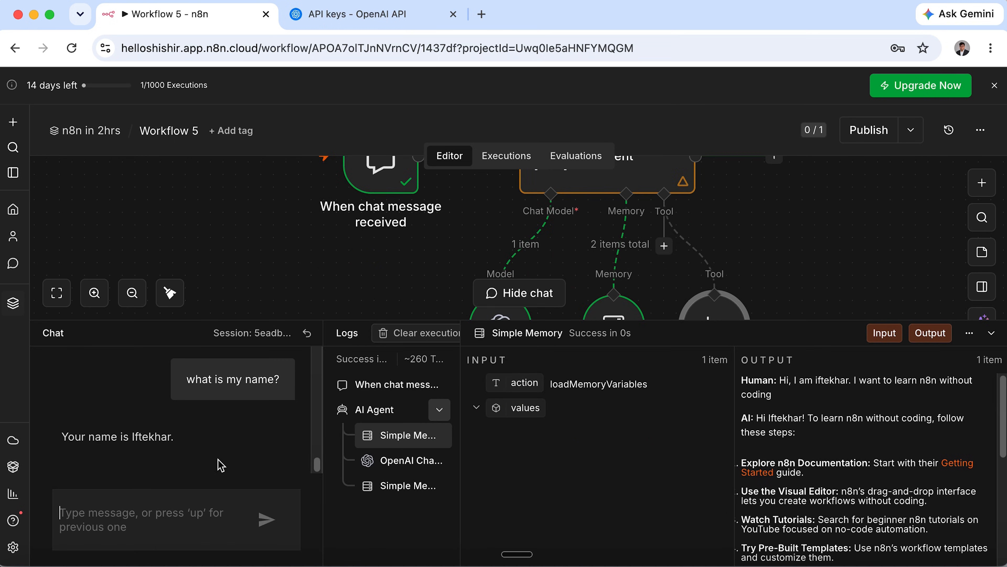
type("i")
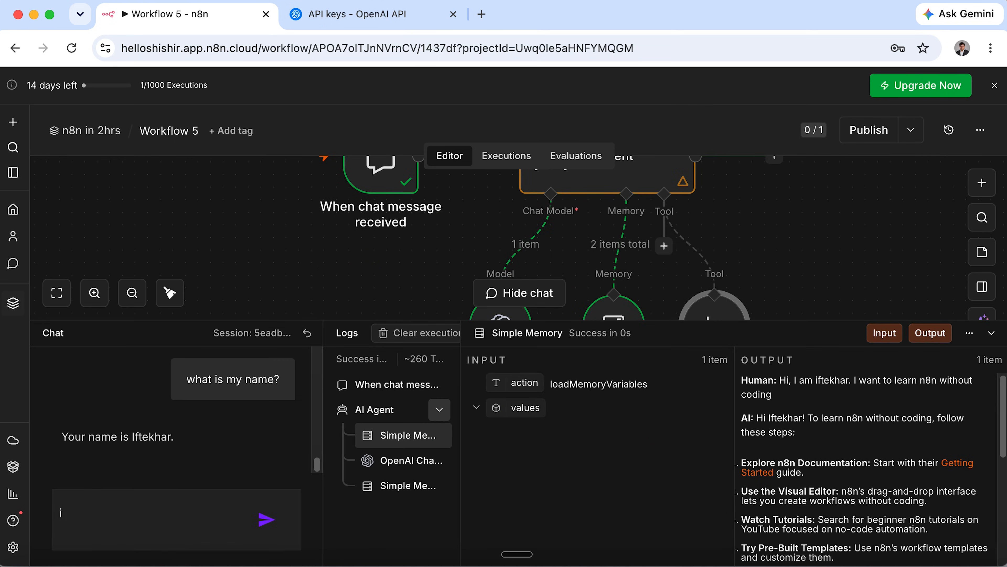
type("f each course cost $10, than how much do i need")
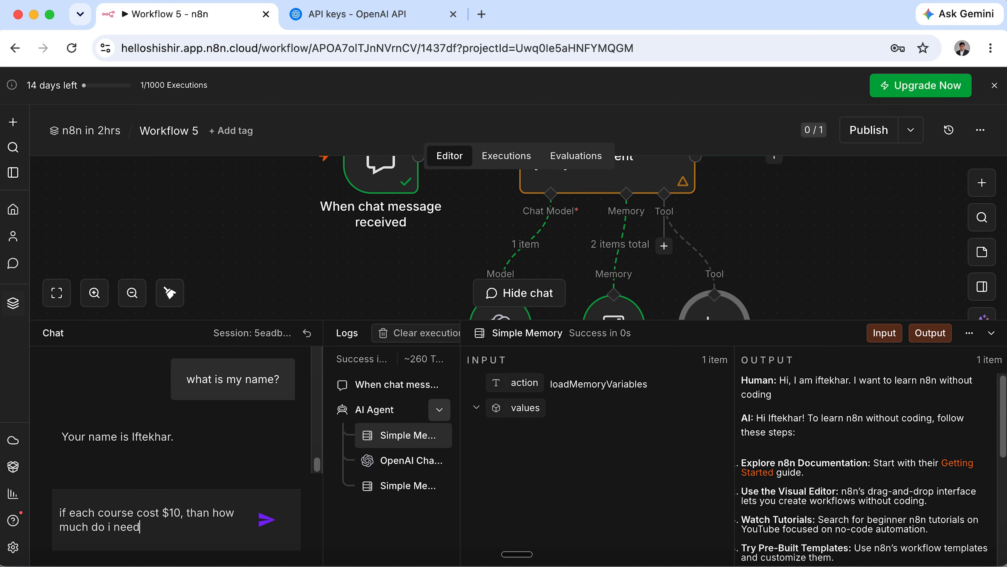
type(" if we want to purchase 3 courses?")
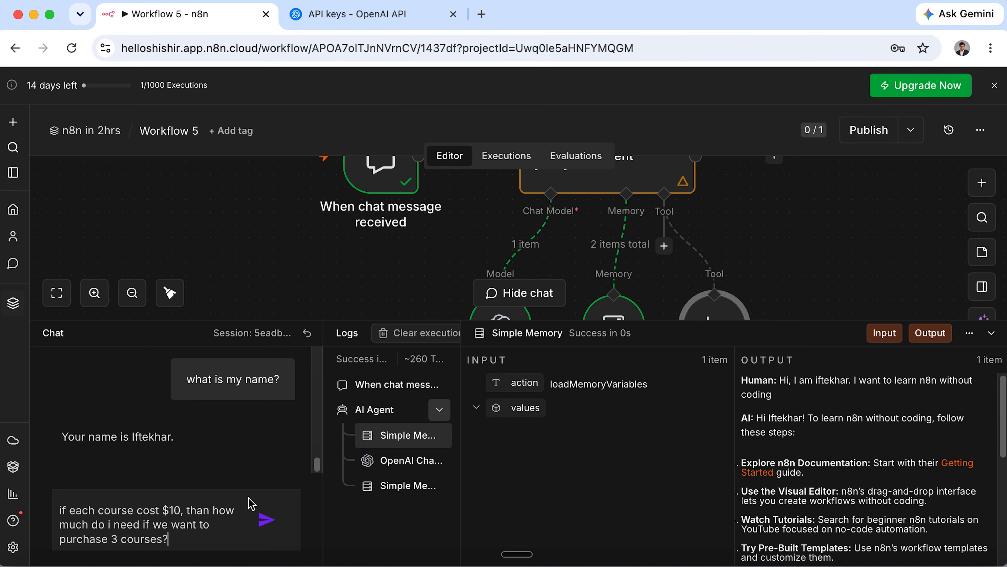
left_click(267, 520)
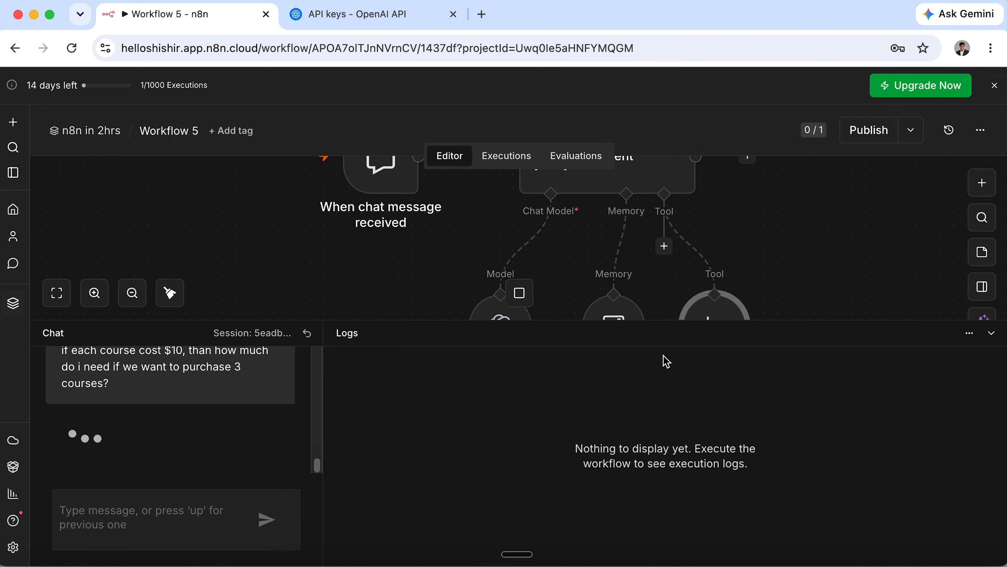
left_click(716, 328)
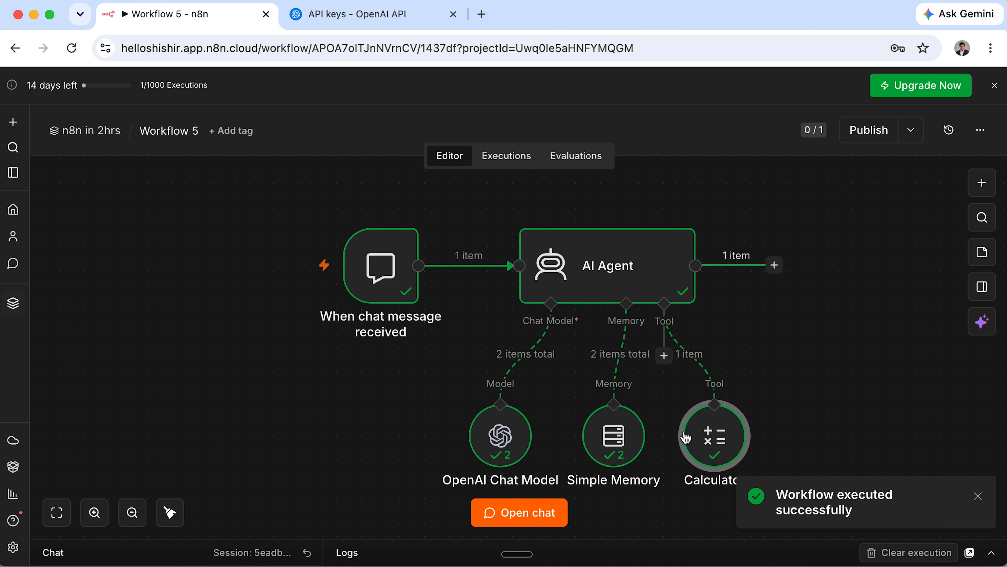
left_click(68, 559)
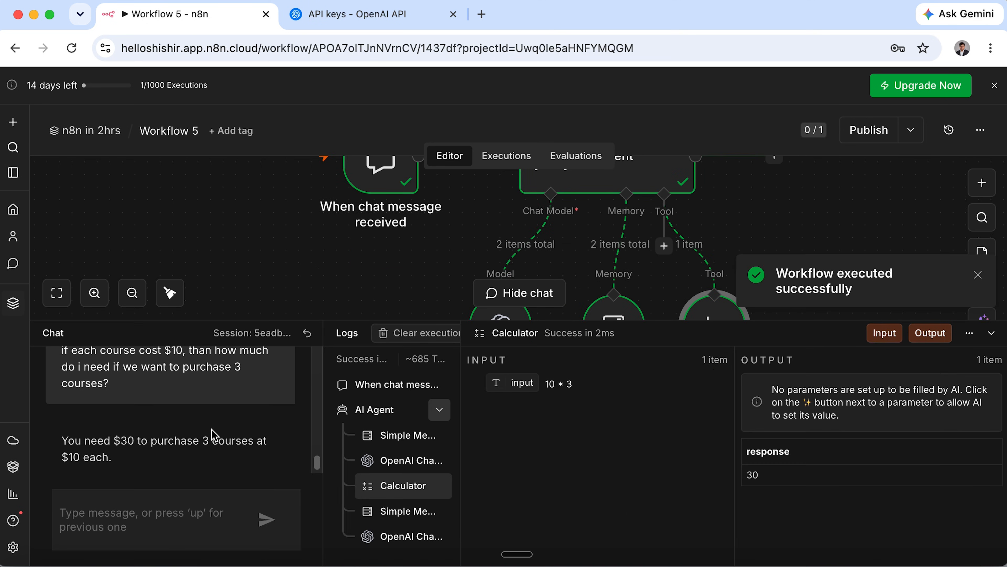
left_click_drag(75, 440, 224, 440)
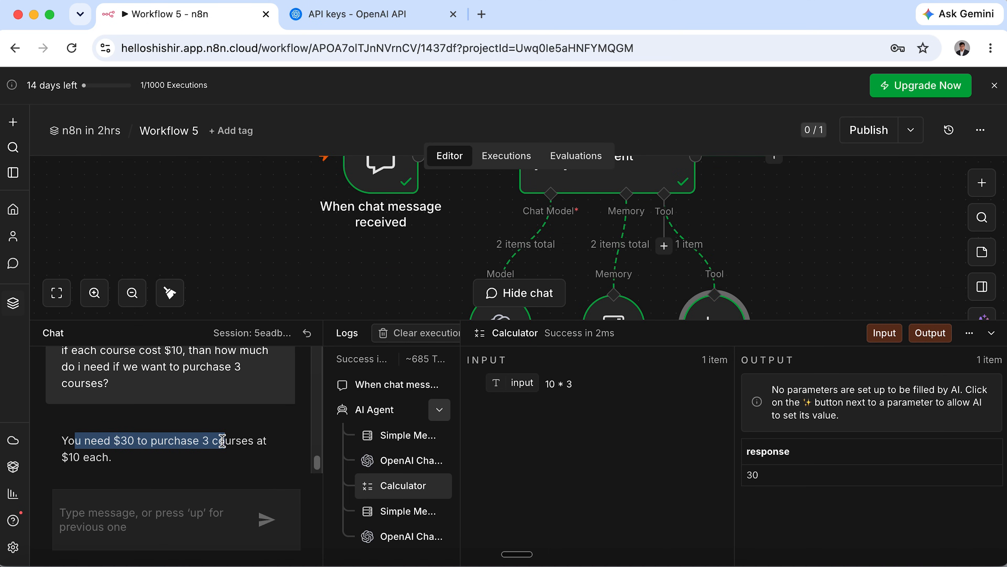
left_click(222, 440)
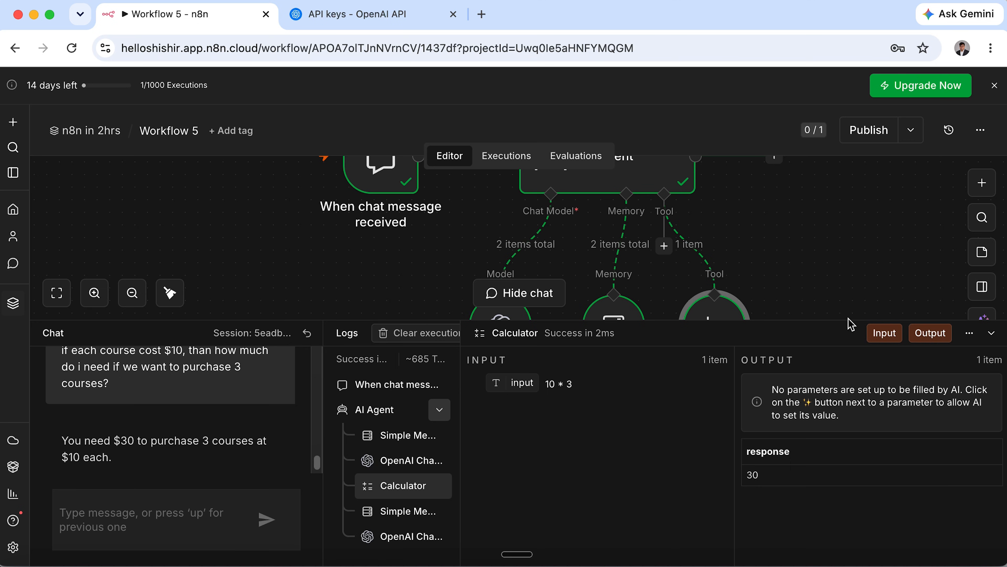
Ask 'so for 5?', confirm the $50 answer, then close the chat and fit the workflow to view.
left_click_drag(849, 320, 849, 381)
left_click(135, 533)
left_click(133, 355)
left_click(133, 355)
left_click(134, 355)
left_click(134, 356)
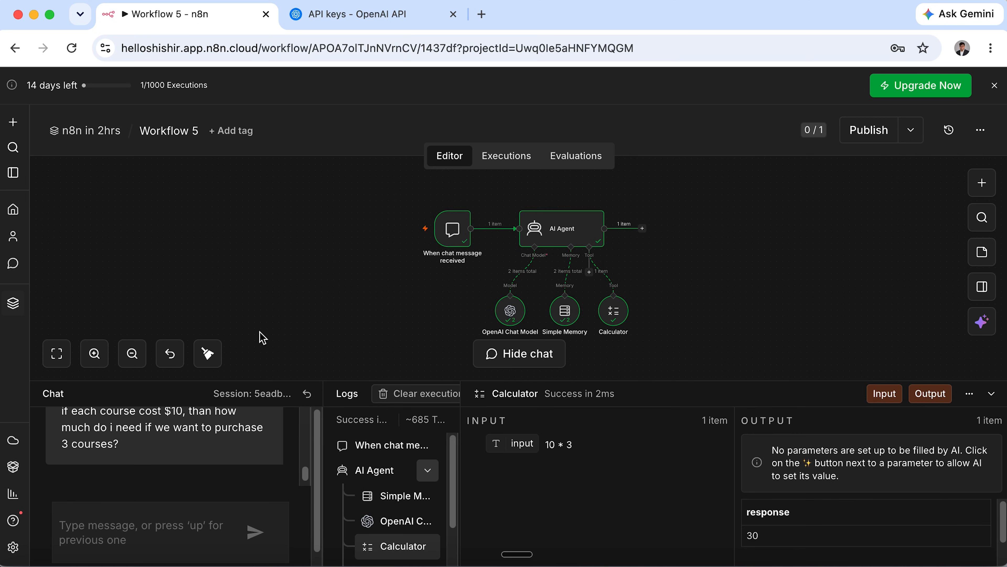
left_click(108, 534)
type("so for")
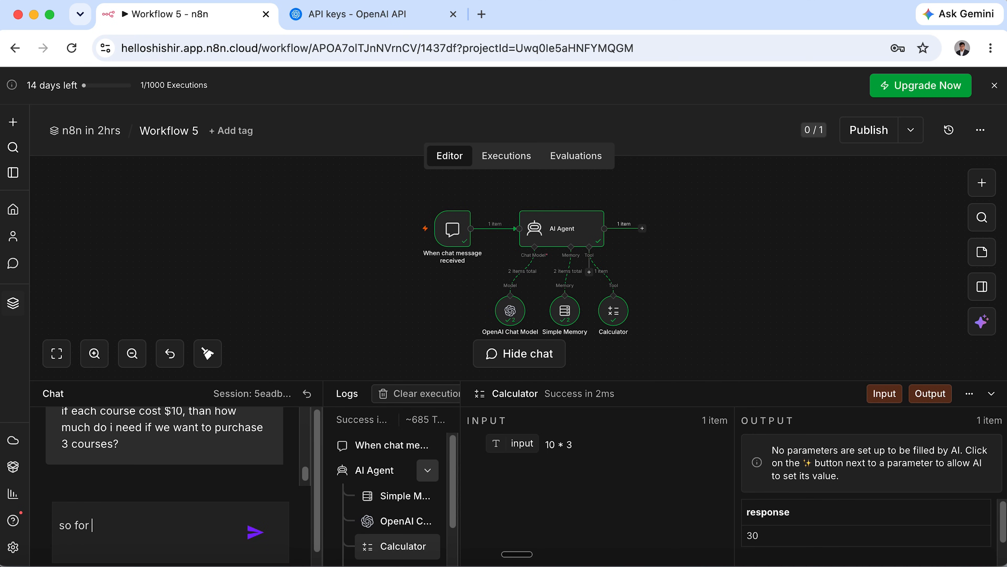
type(" 5?")
left_click(255, 532)
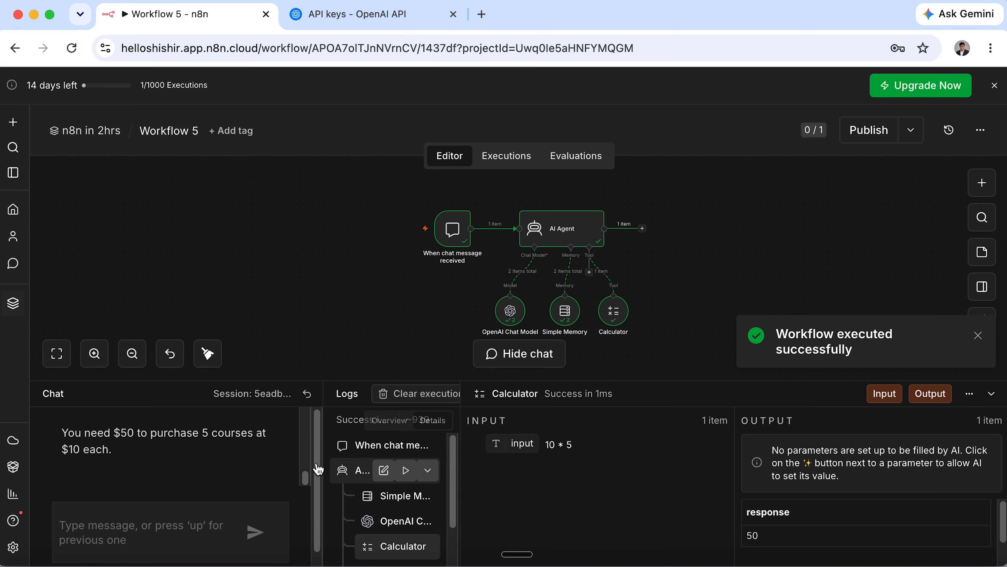
scroll(155, 466, "up", 1)
left_click_drag(115, 446, 49, 468)
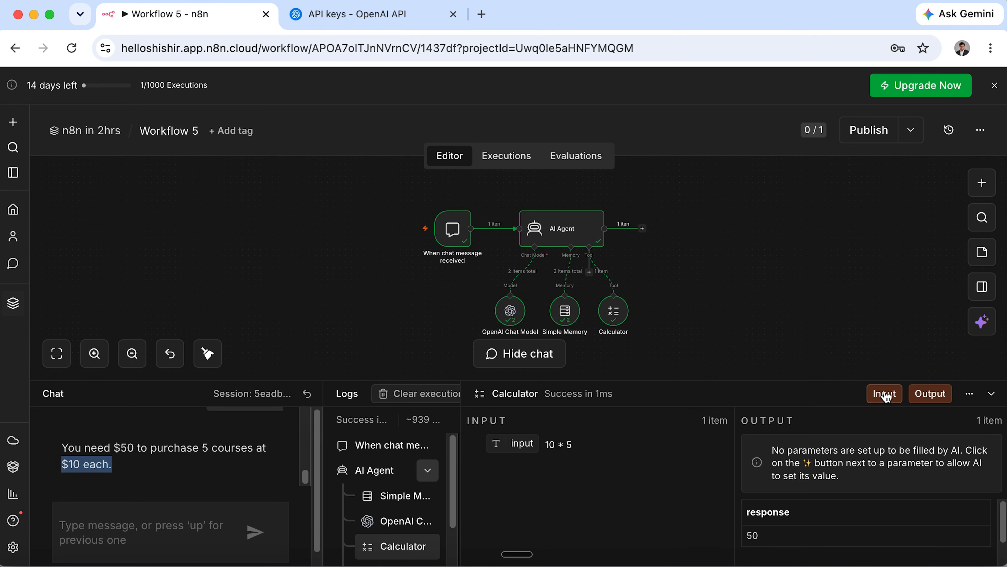
left_click(992, 394)
left_click(211, 524)
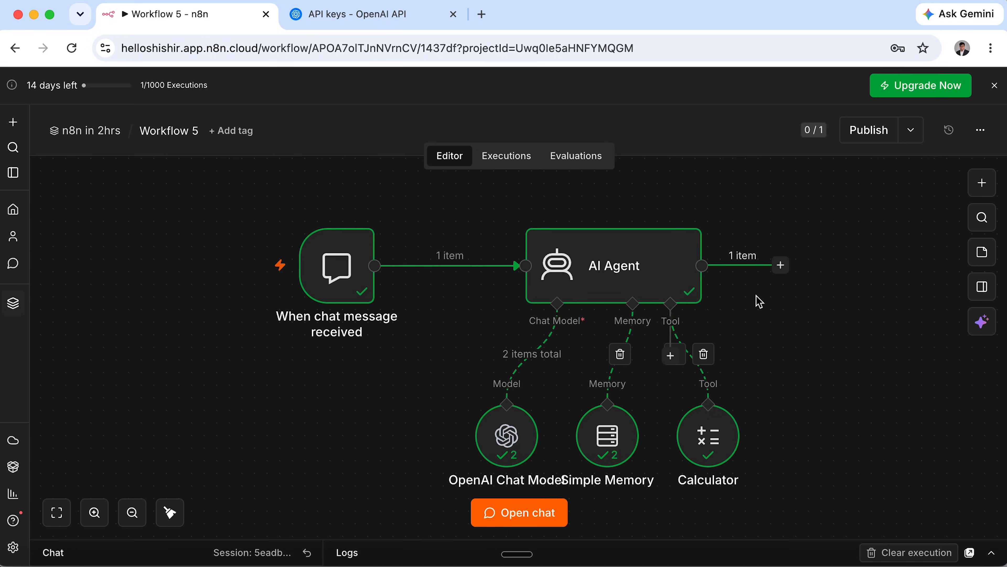
left_click_drag(421, 370, 559, 475)
mouse_move(570, 366)
left_mouse_down()
mouse_move(599, 417)
mouse_move(654, 474)
left_mouse_up()
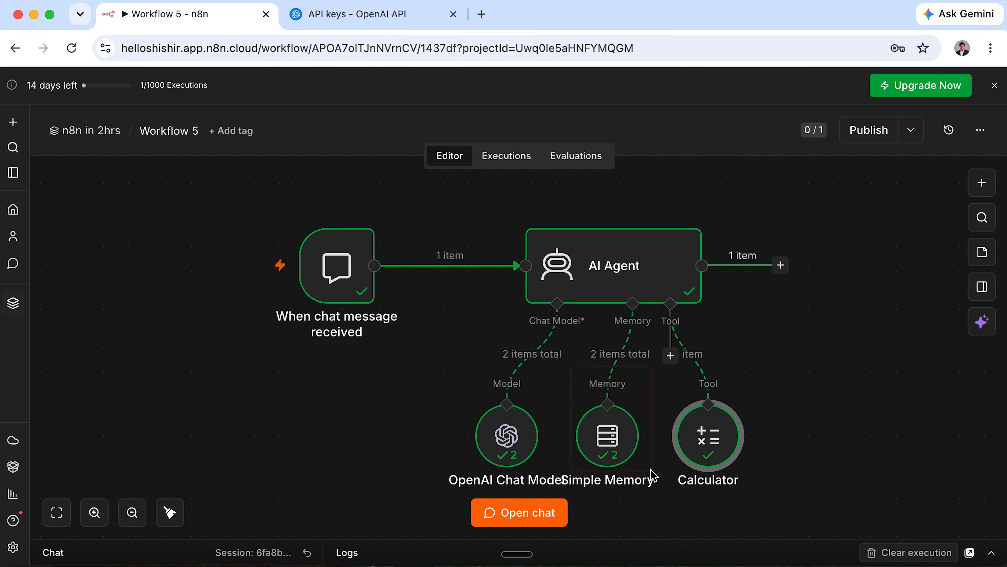
left_click_drag(669, 364, 771, 487)
mouse_move(216, 194)
left_mouse_down()
mouse_move(769, 514)
mouse_move(918, 505)
left_mouse_up()
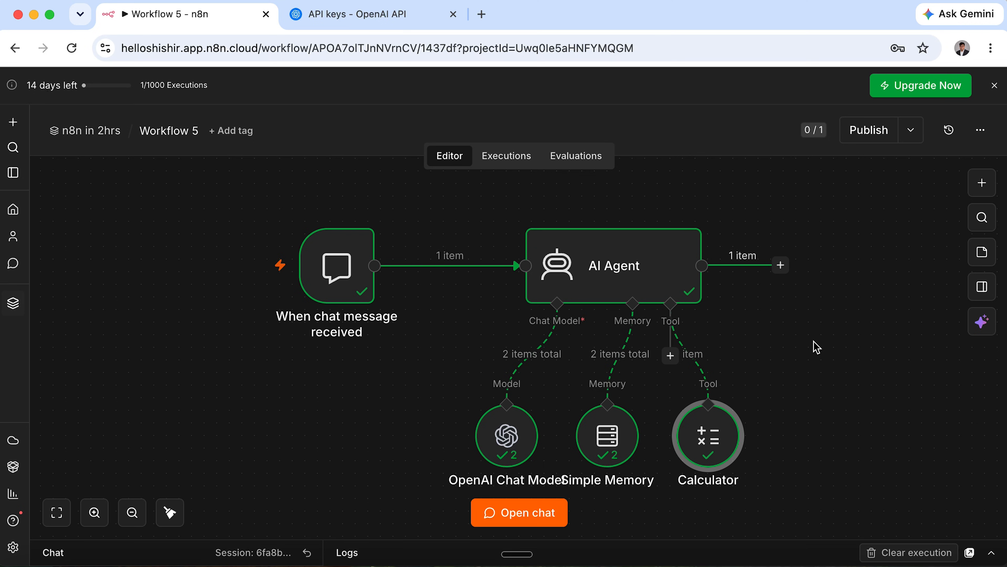
Return to the 'n8n in 2hrs' project's workflow list via the breadcrumb.
left_click(108, 136)
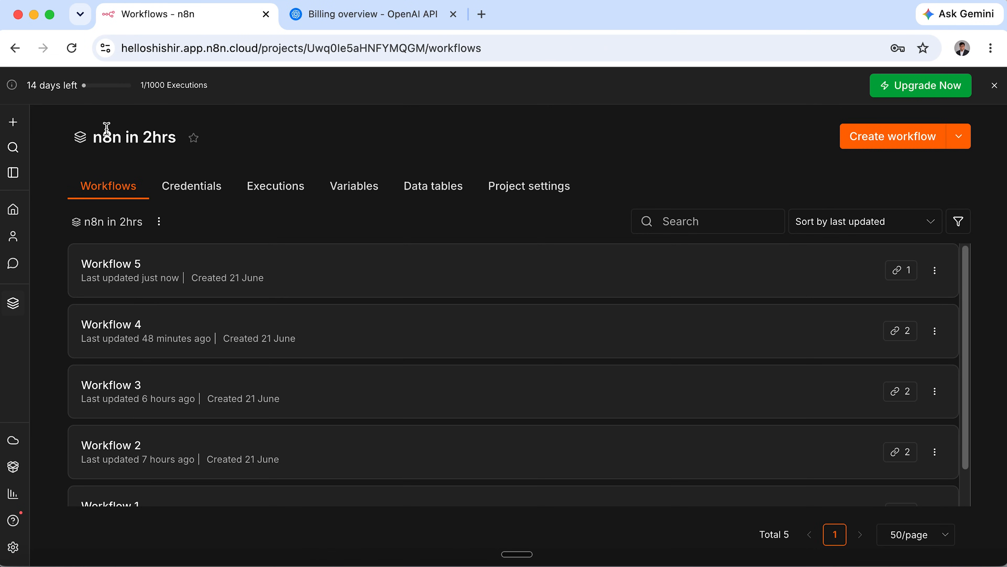
Open Workflow 3 and start a test run from its On form submission trigger.
left_click(333, 387)
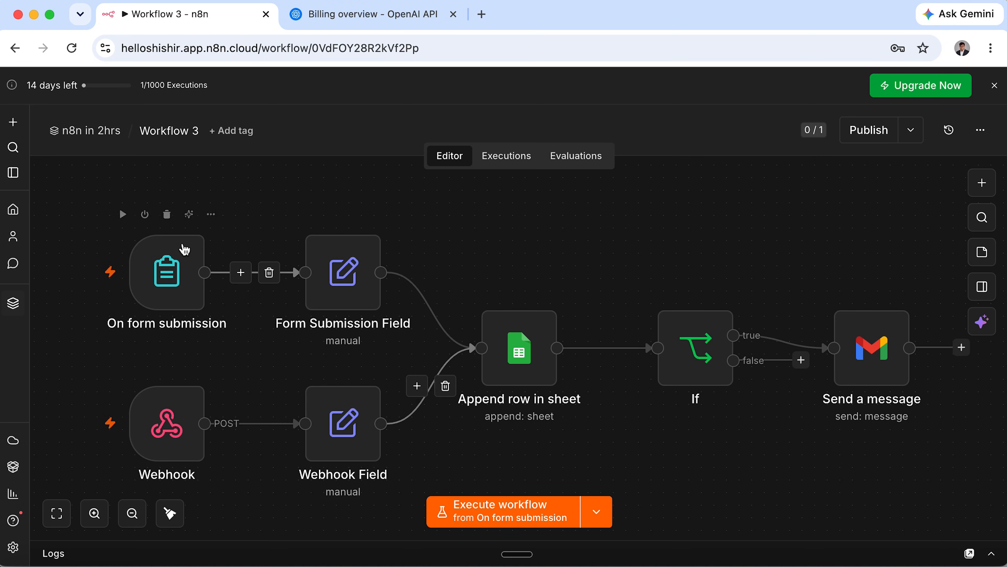
left_click(177, 254)
left_click(126, 217)
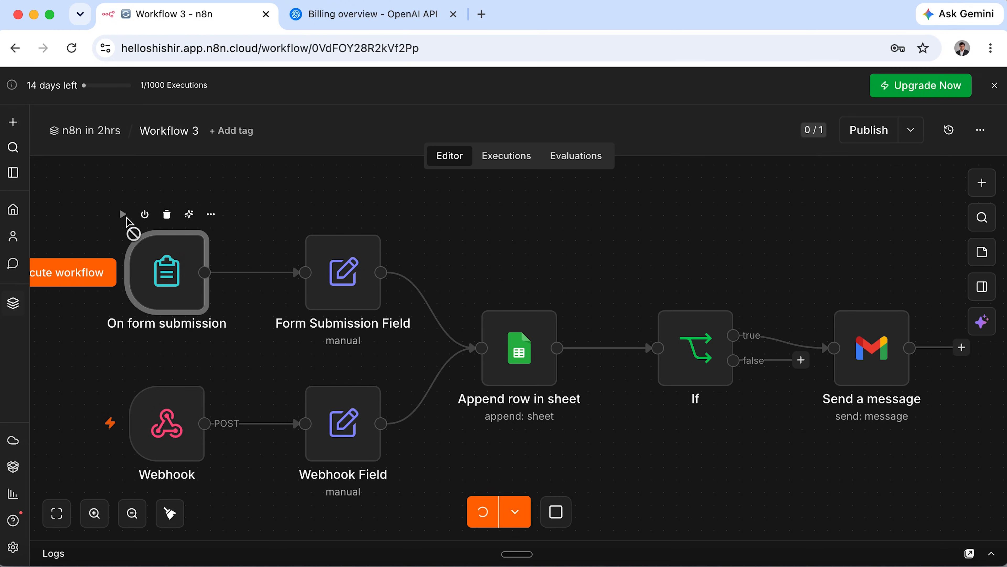
scroll(288, 342, "down", 5)
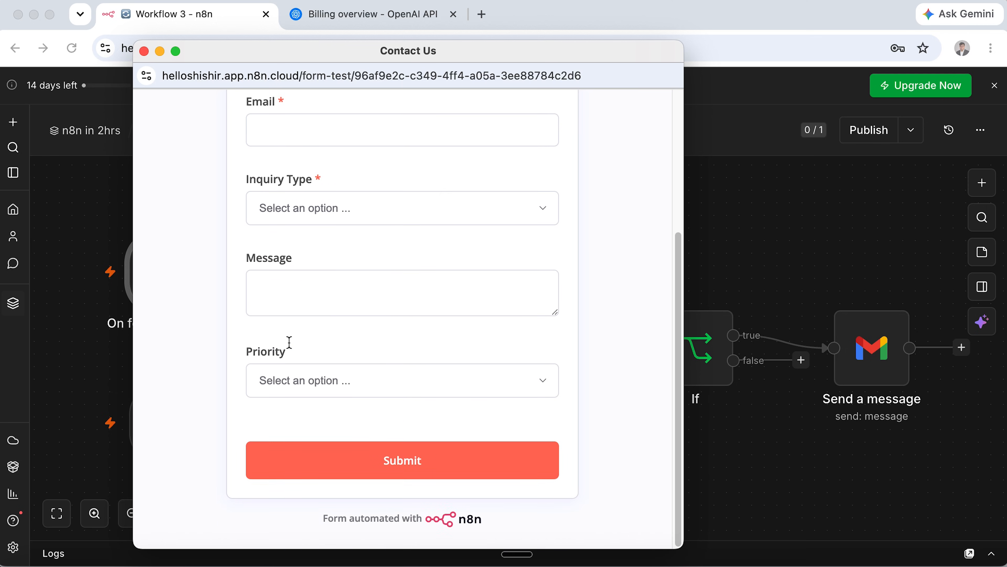
Look through the Priority choices in the Contact Us test form.
left_click(306, 372)
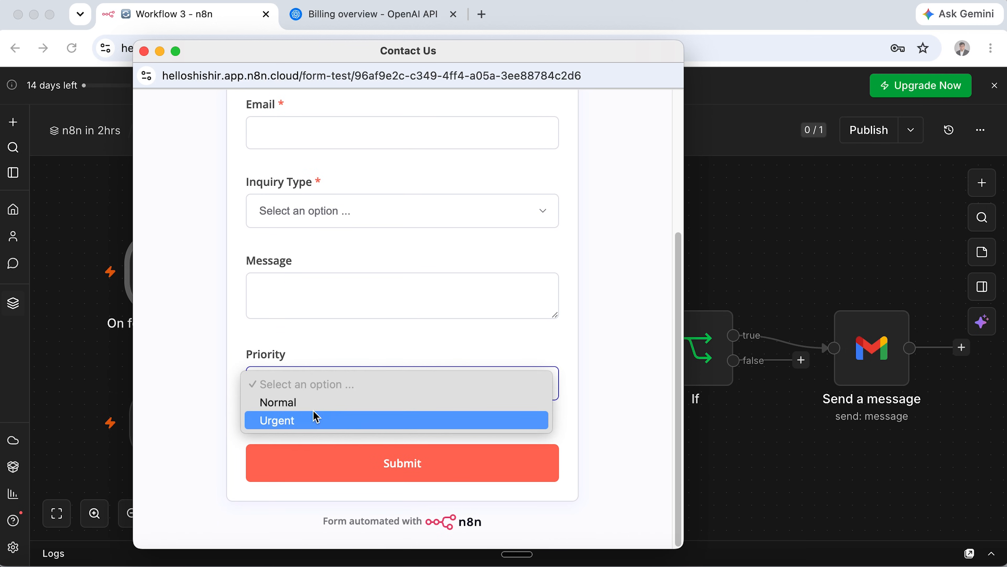
left_click(356, 307)
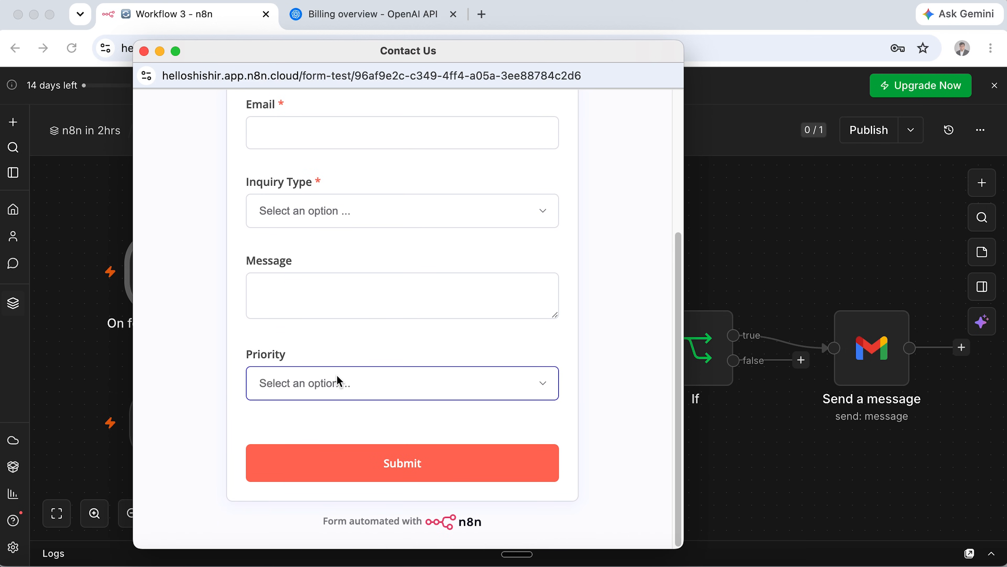
left_click(338, 377)
left_click(365, 314)
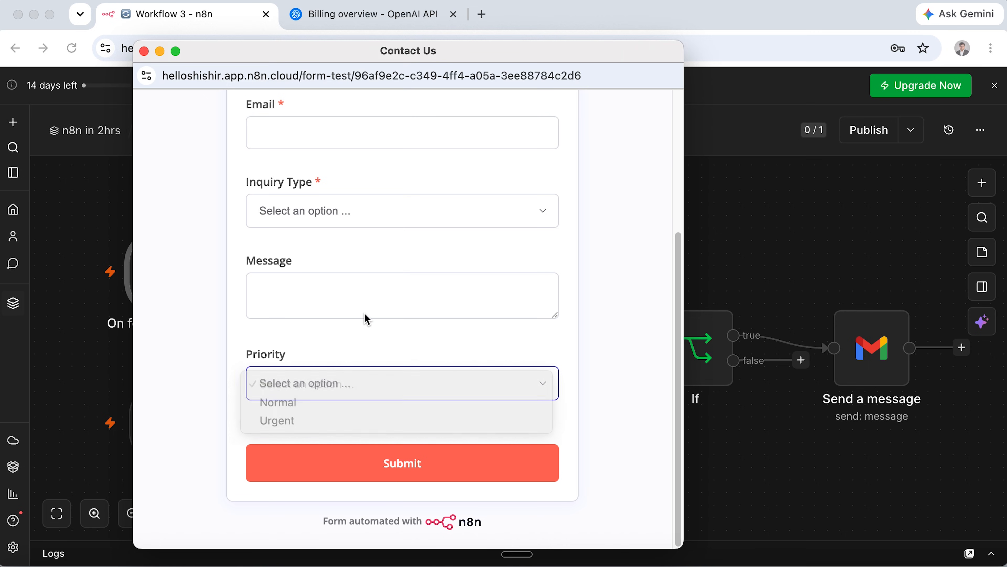
left_click(373, 297)
scroll(374, 297, "up", 3)
scroll(375, 297, "down", 2)
scroll(376, 298, "down", 1)
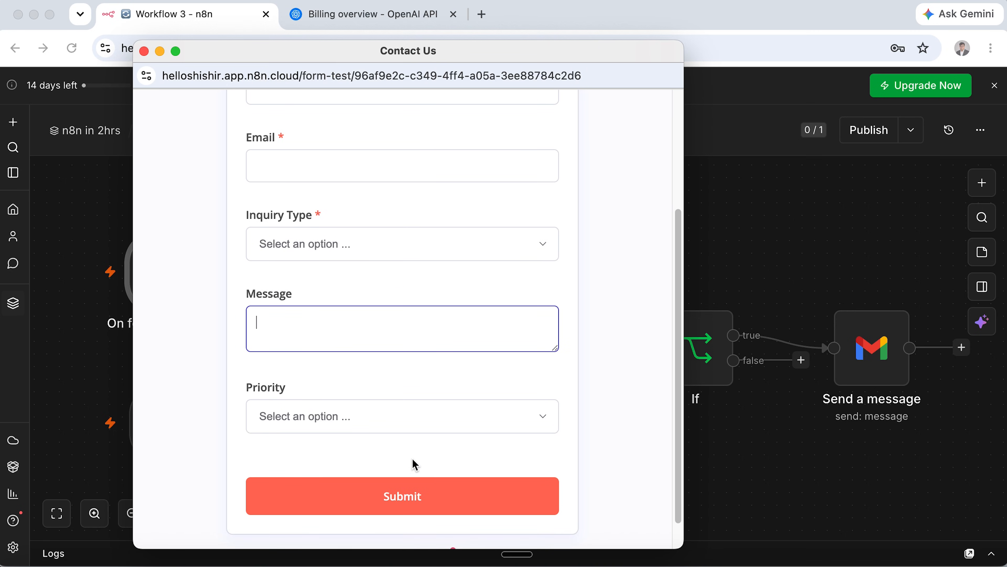
Set Inquiry Type to Other and Priority to Urgent in the test form.
left_click(452, 243)
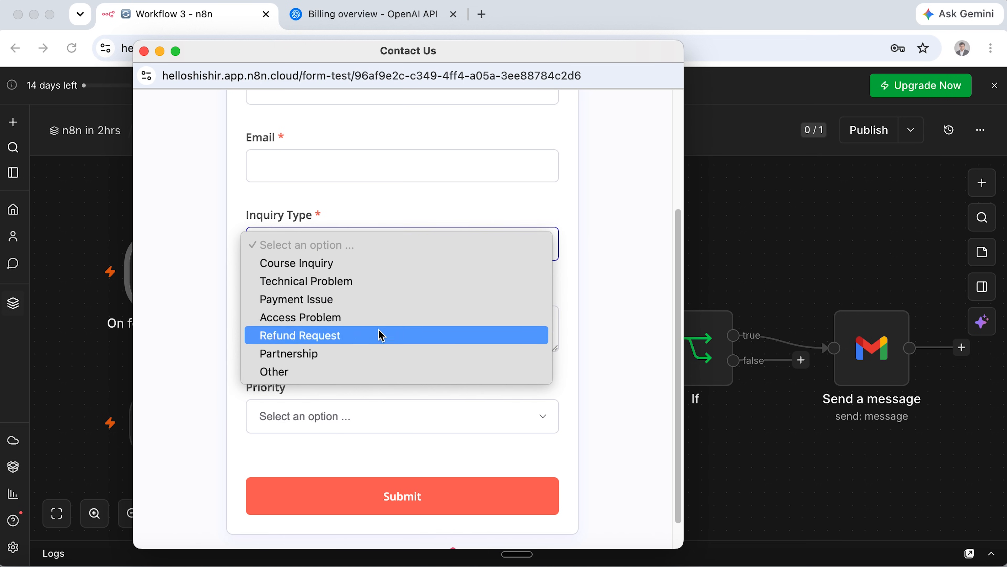
left_click(380, 372)
left_click(377, 413)
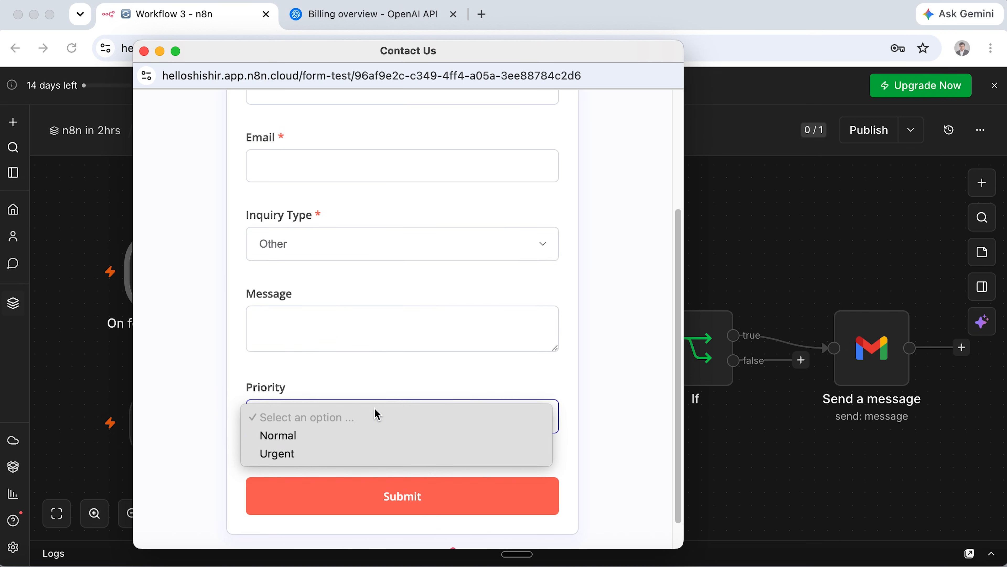
left_click(377, 436)
left_click(381, 421)
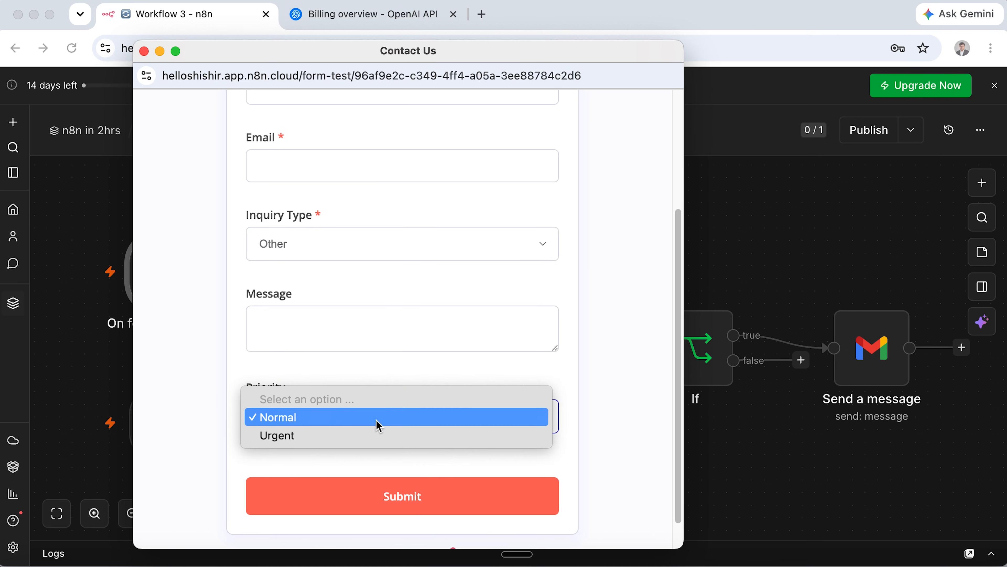
left_click(343, 435)
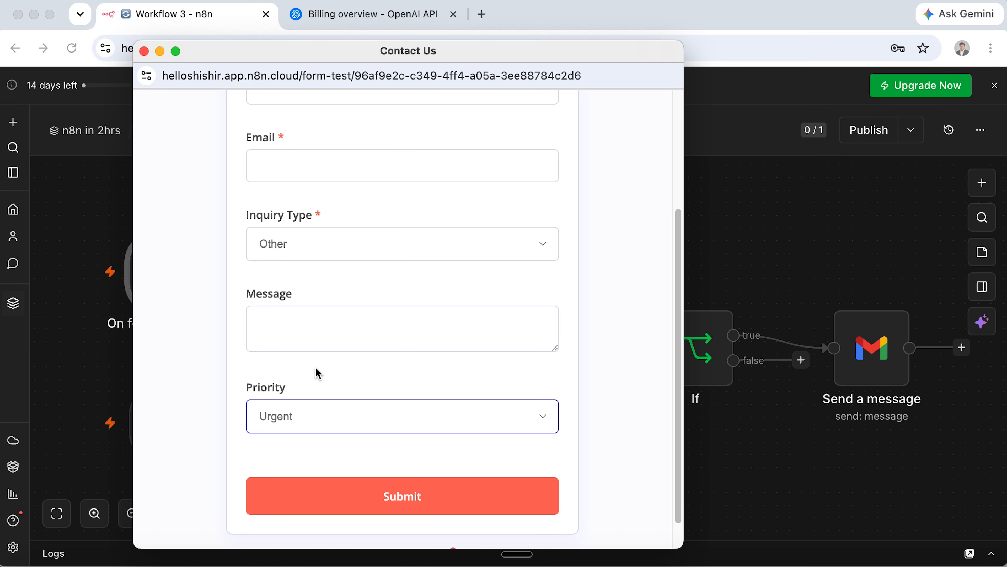
Stop the test run, duplicate Workflow 3 as Workflow 6, and close the billing page.
left_click(144, 51)
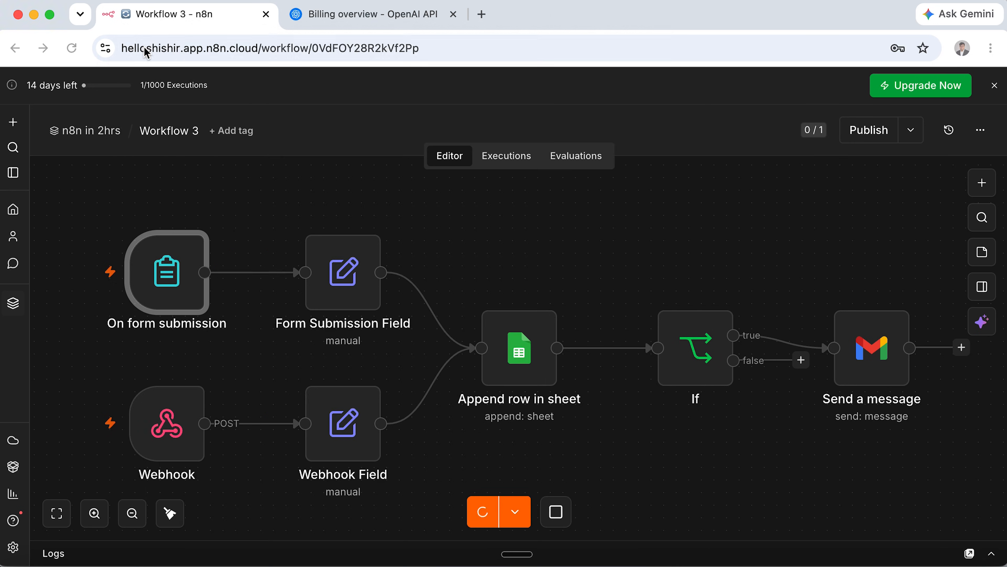
left_click(557, 512)
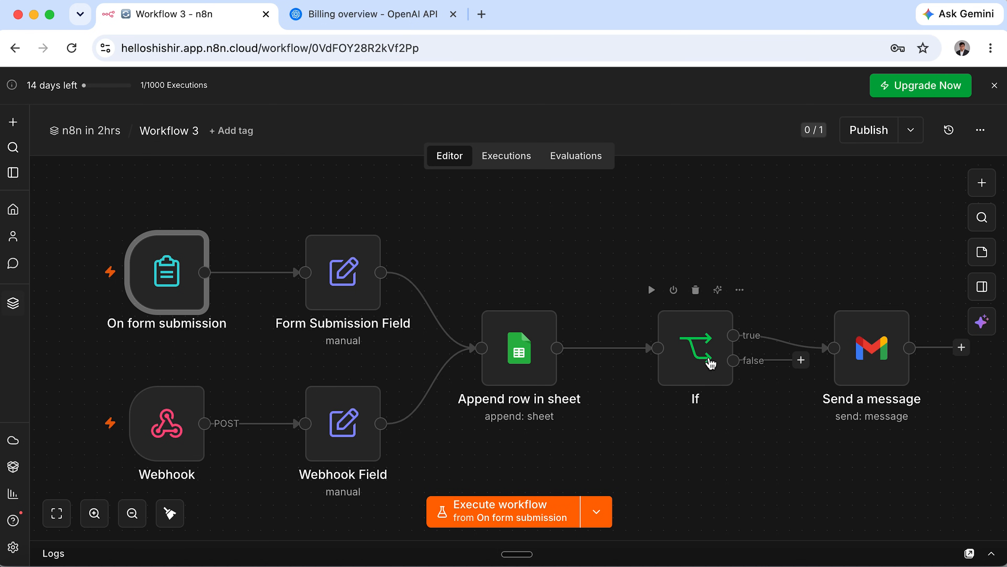
left_click(984, 130)
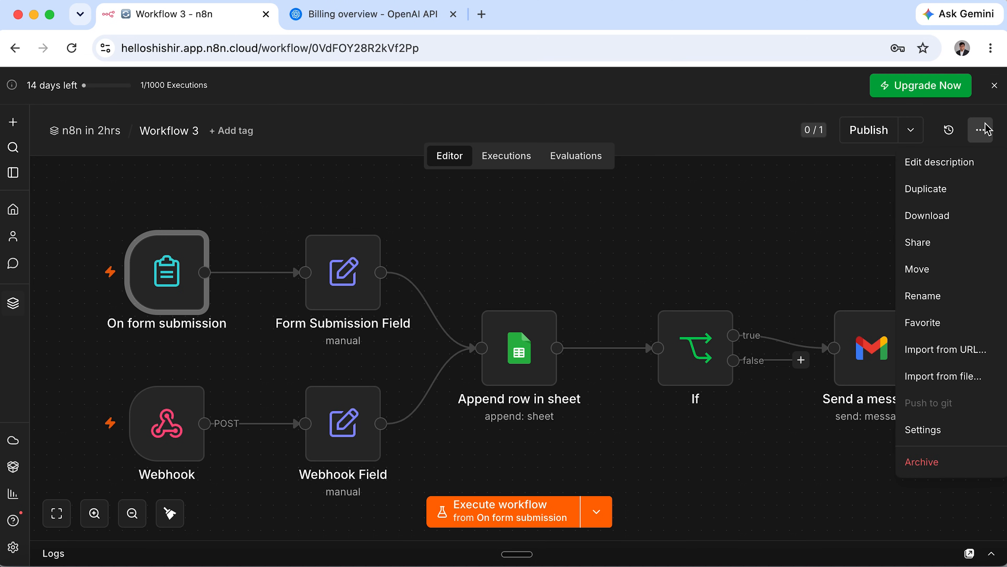
left_click(943, 193)
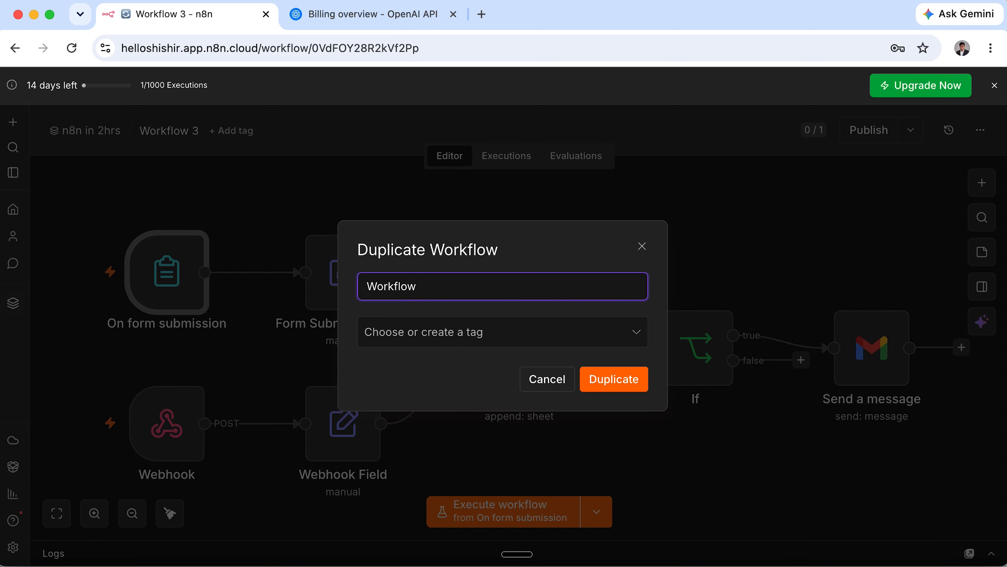
left_click(612, 386)
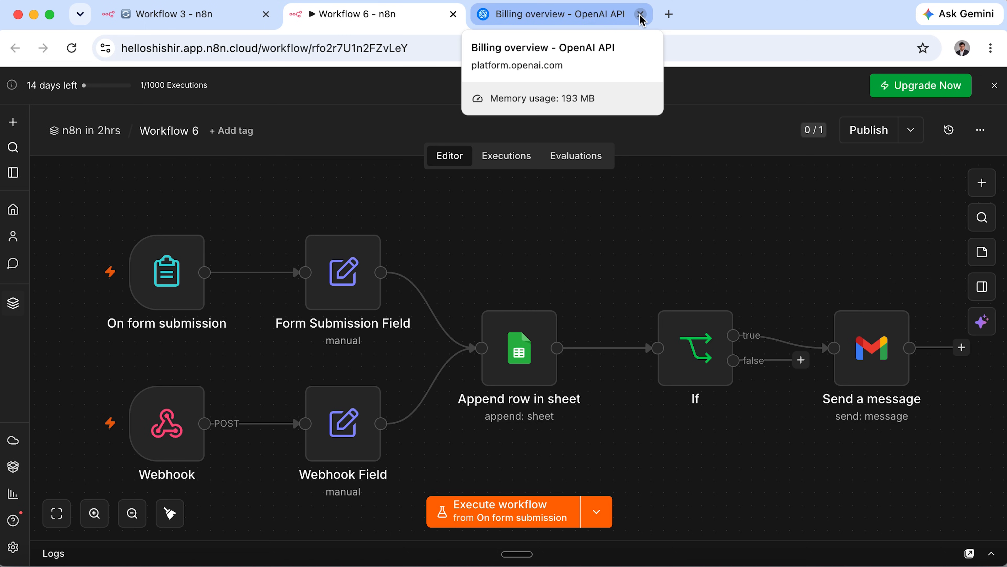
left_click(641, 15)
Delete the Priority element from the On form submission trigger's form.
left_click(265, 15)
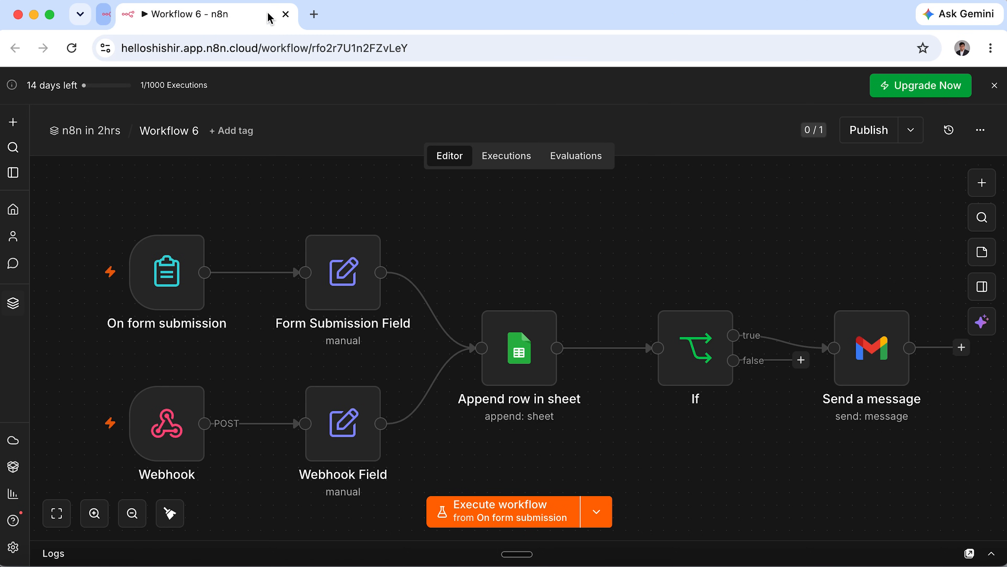
left_click(184, 274)
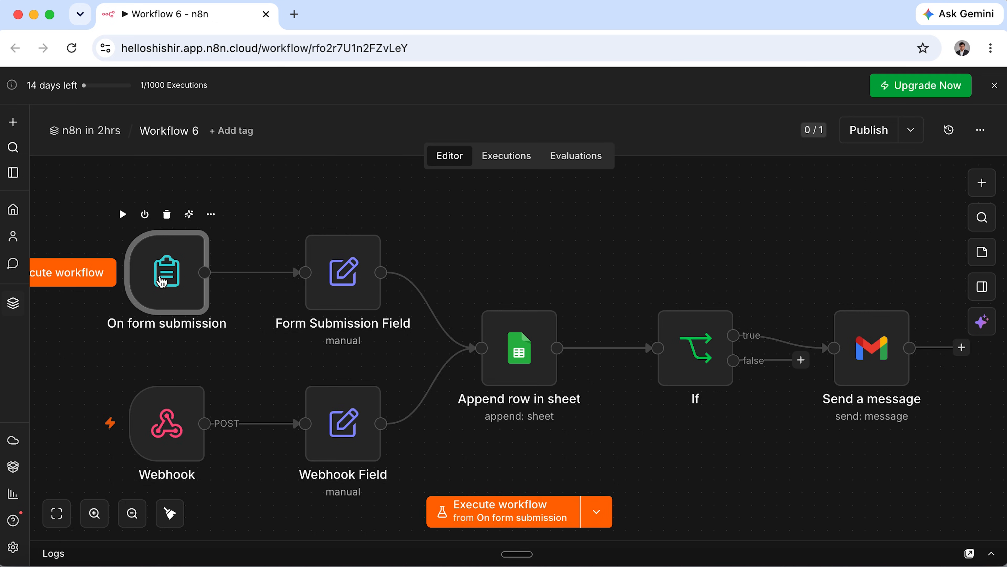
double_click(159, 279)
scroll(470, 384, "down", 10)
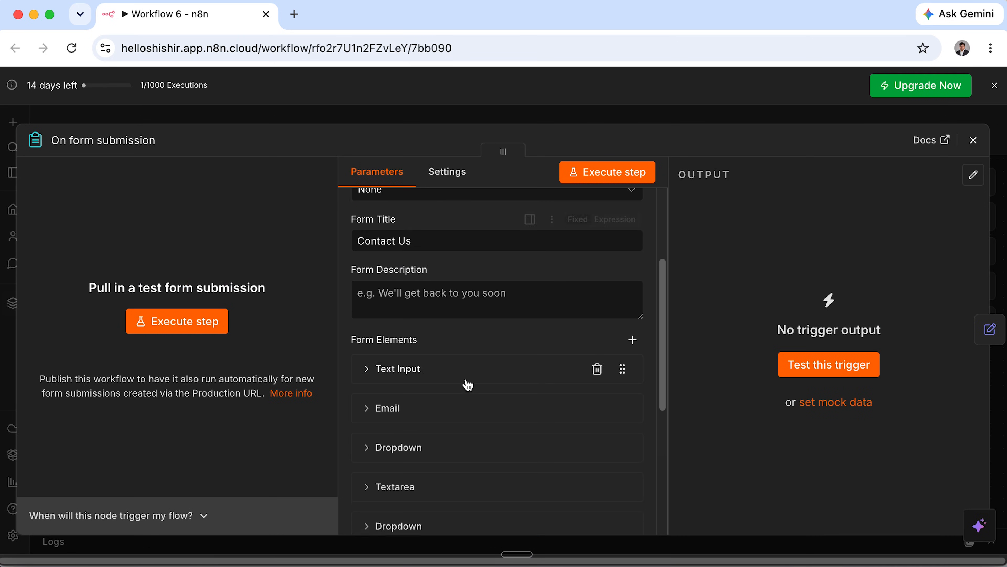
left_click(432, 390)
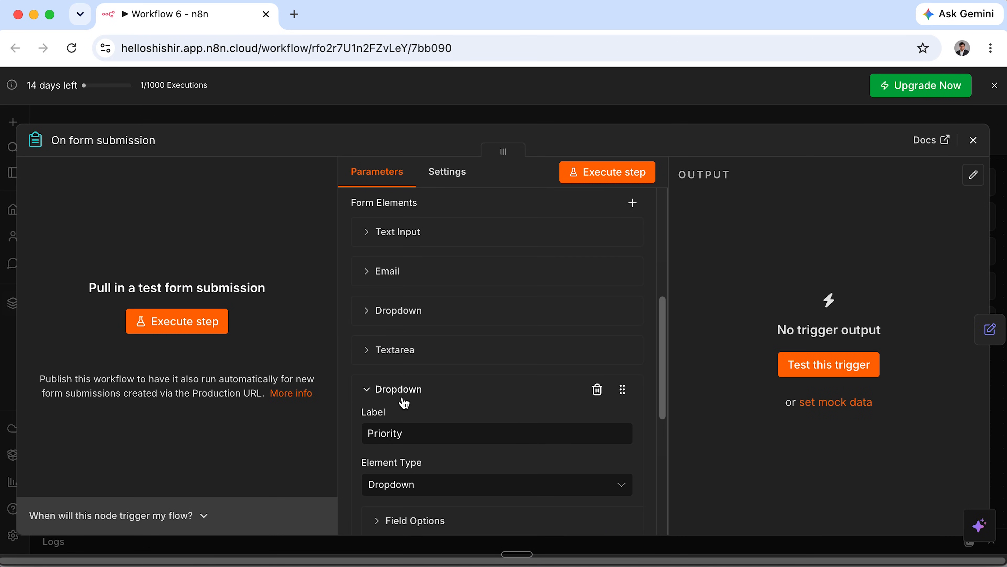
left_click(597, 390)
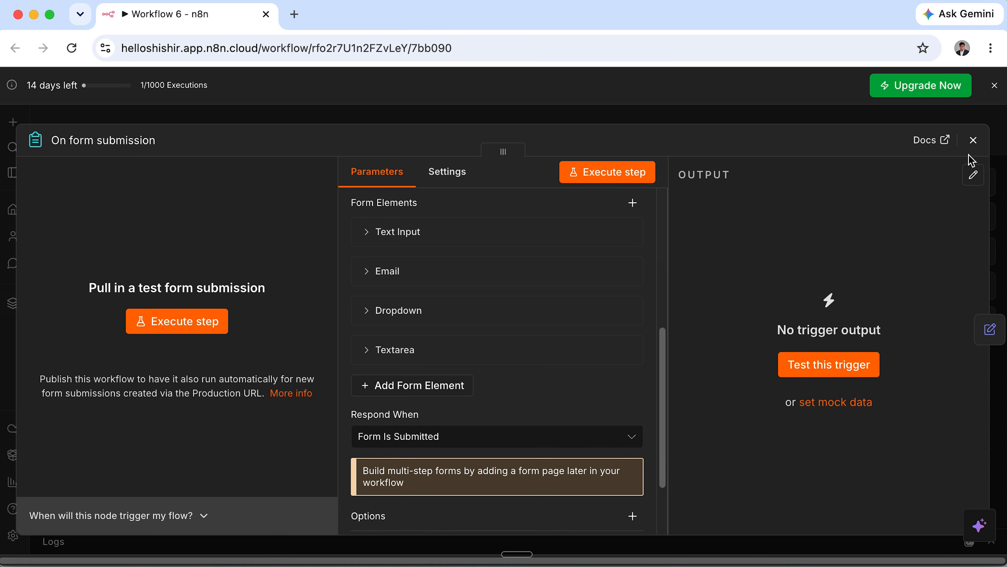
left_click(973, 139)
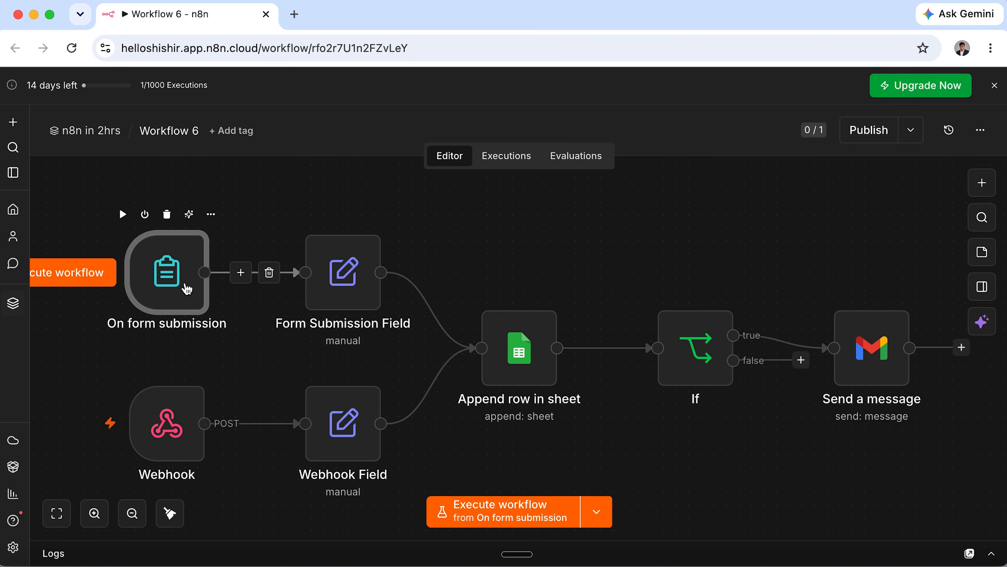
Remove the Priority field mapping from the Form Submission Field node.
left_click(349, 284)
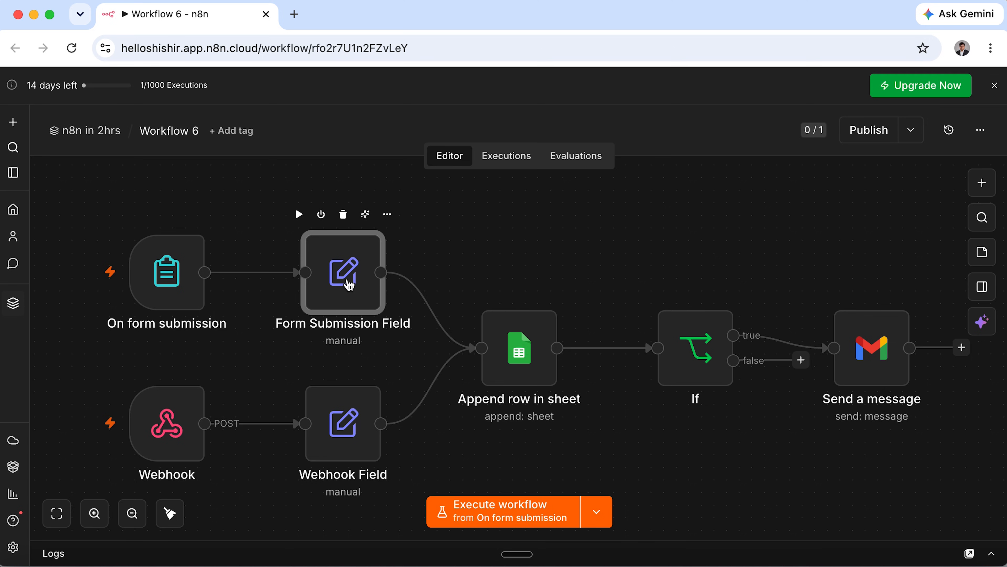
double_click(349, 285)
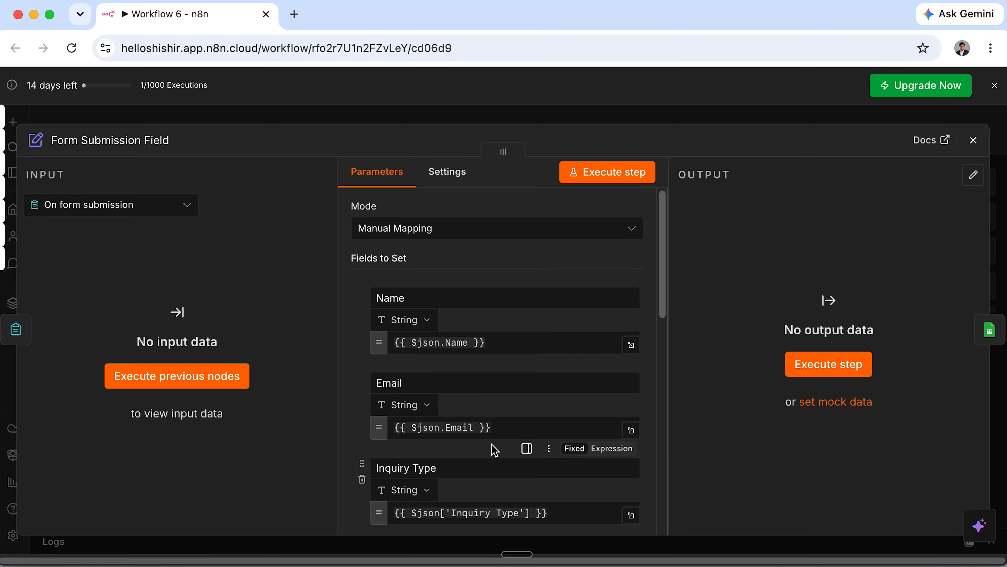
scroll(495, 450, "down", 3)
scroll(495, 450, "down", 5)
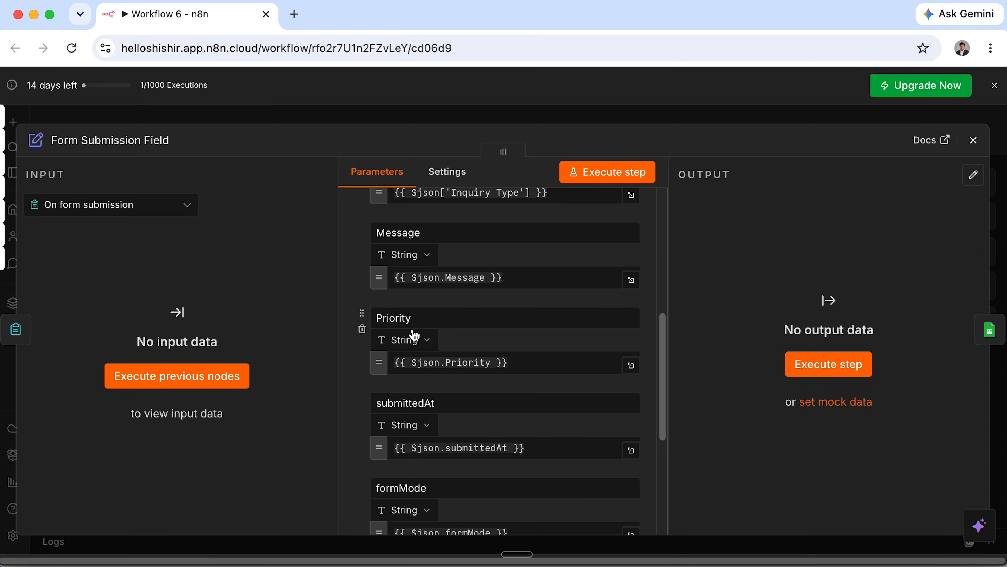
left_click(362, 329)
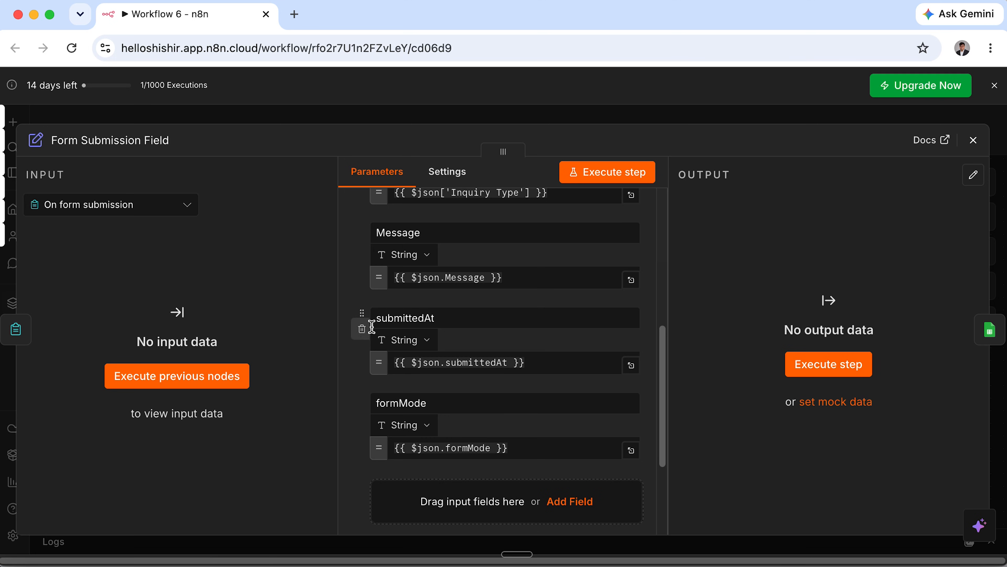
left_click(974, 139)
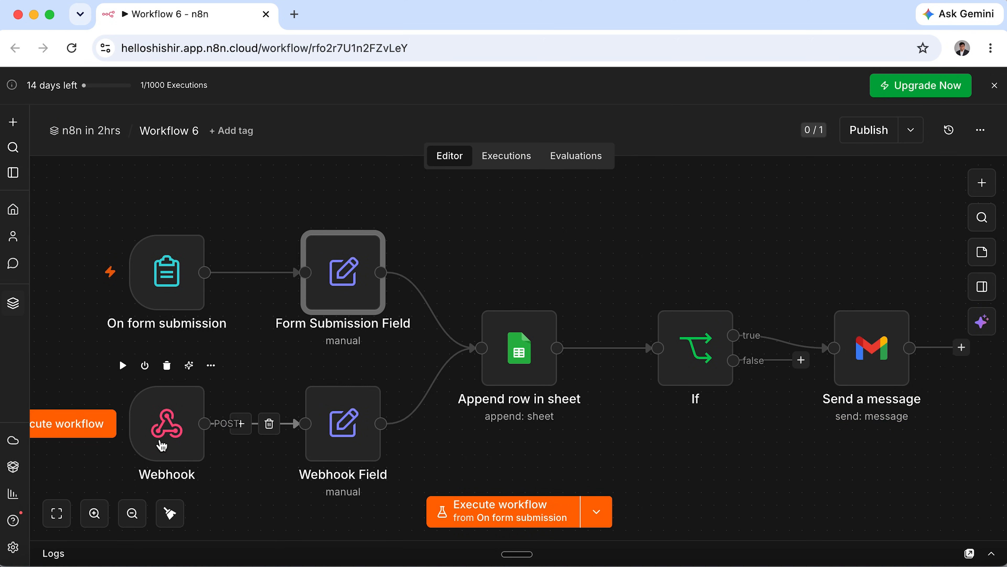
Check the Webhook node, then delete Priority from the Webhook Field mapping.
double_click(162, 445)
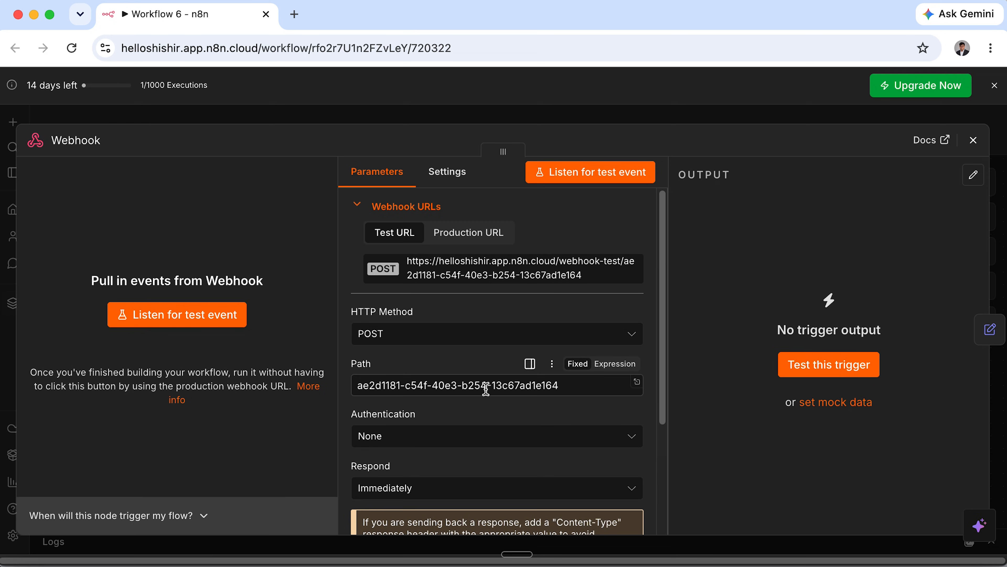
scroll(486, 389, "down", 5)
scroll(486, 389, "up", 5)
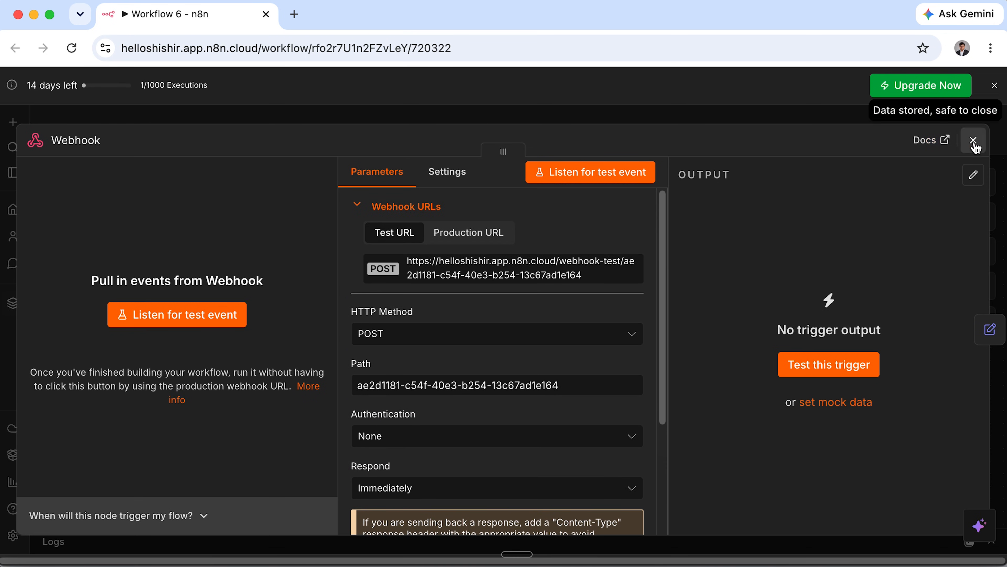
left_click(975, 146)
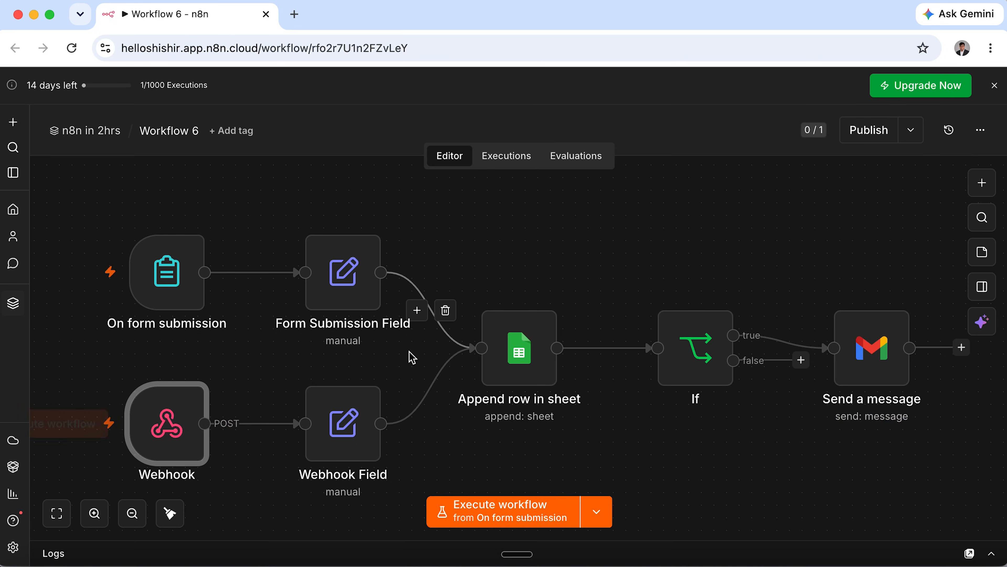
double_click(332, 454)
scroll(452, 416, "down", 6)
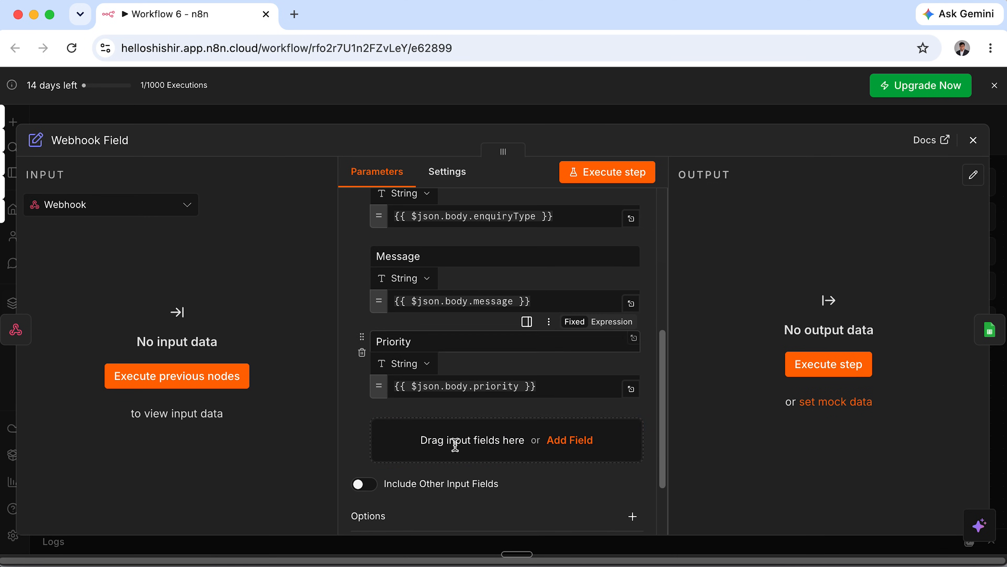
scroll(456, 447, "down", 1)
left_click(363, 327)
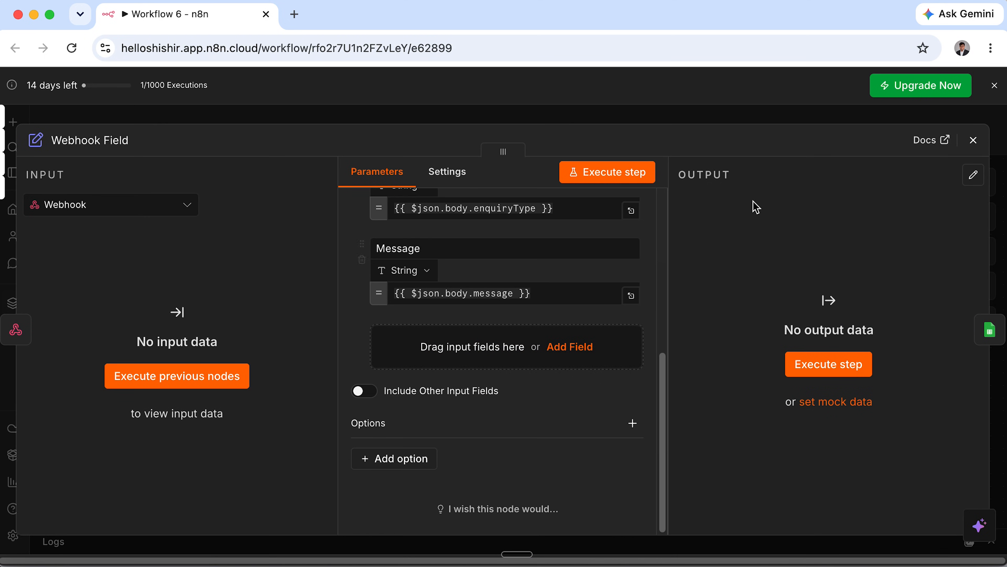
left_click(974, 141)
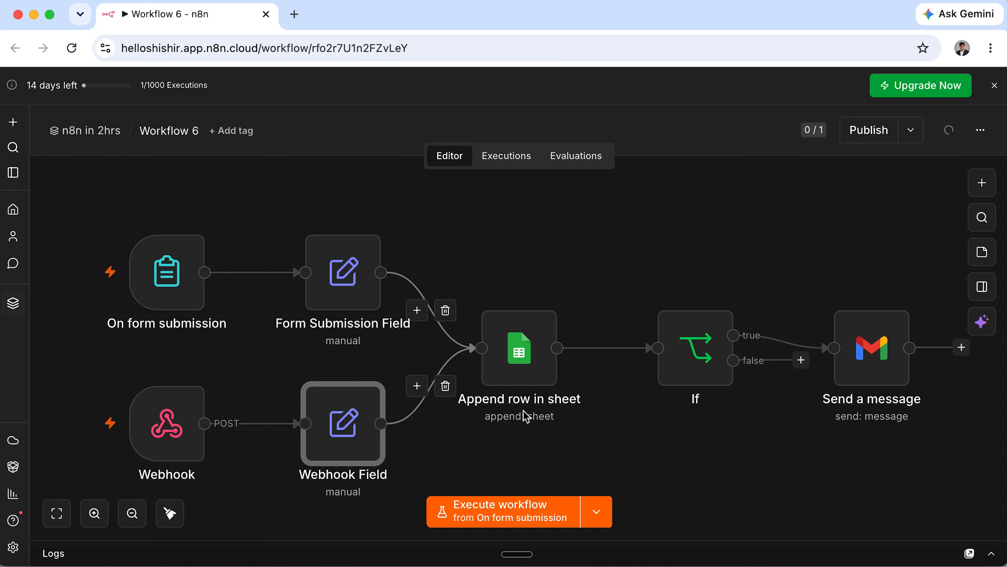
Disconnect both inputs of Append row in sheet and move it right beside If.
mouse_move(447, 314)
left_click(445, 310)
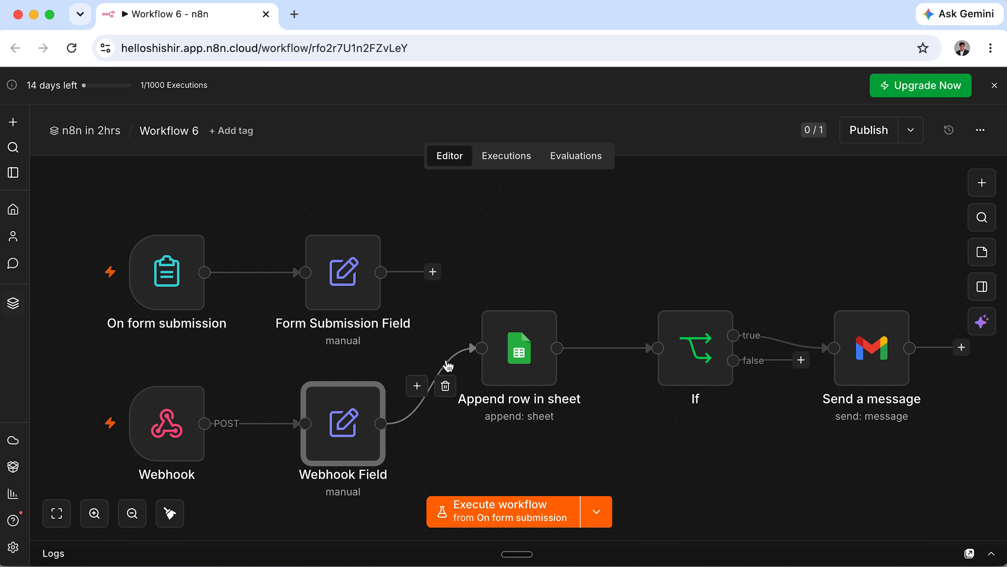
left_click(445, 386)
left_click_drag(516, 351, 566, 349)
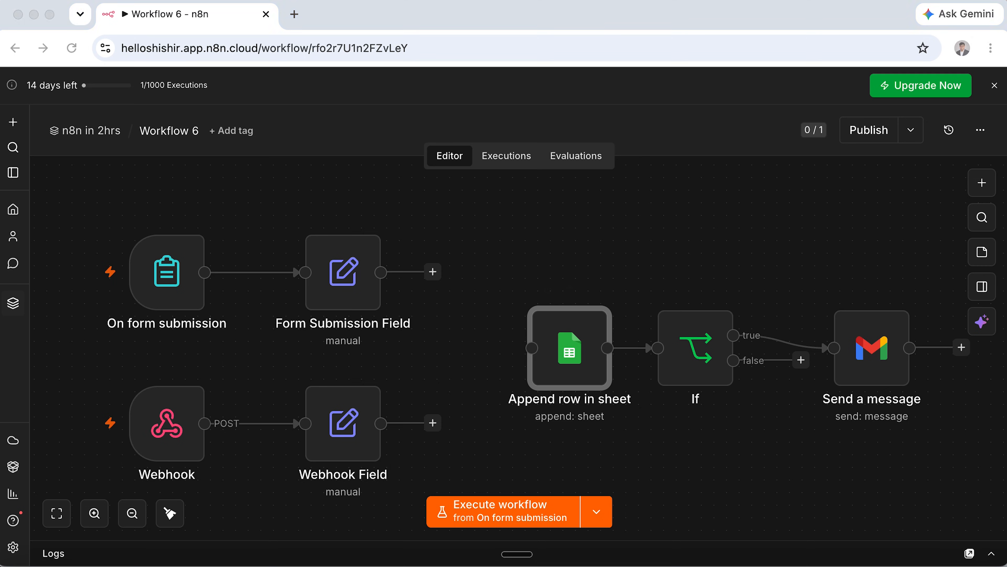
left_click(568, 443)
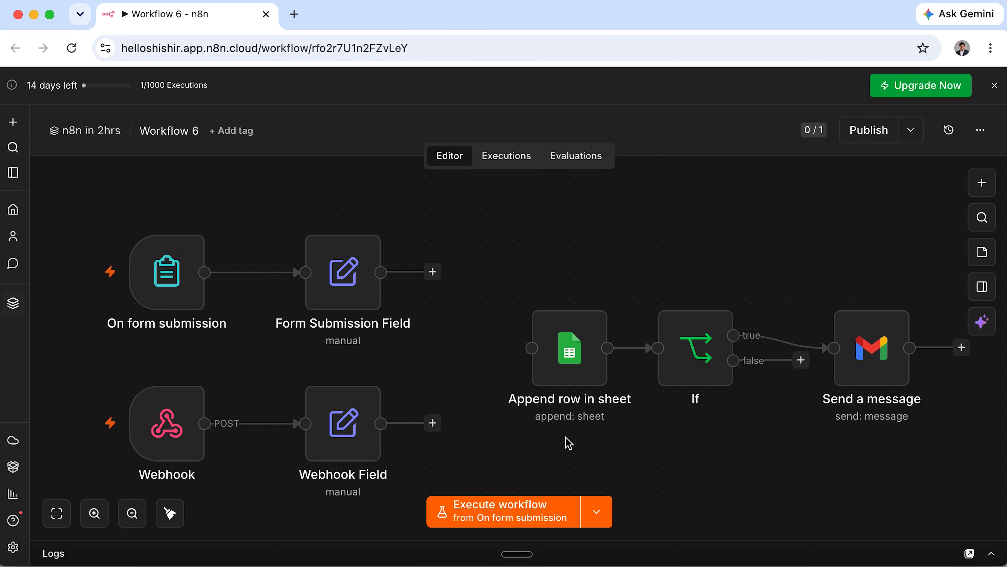
Add an AI Agent after Form Submission Field and connect Webhook Field to it.
left_click(433, 272)
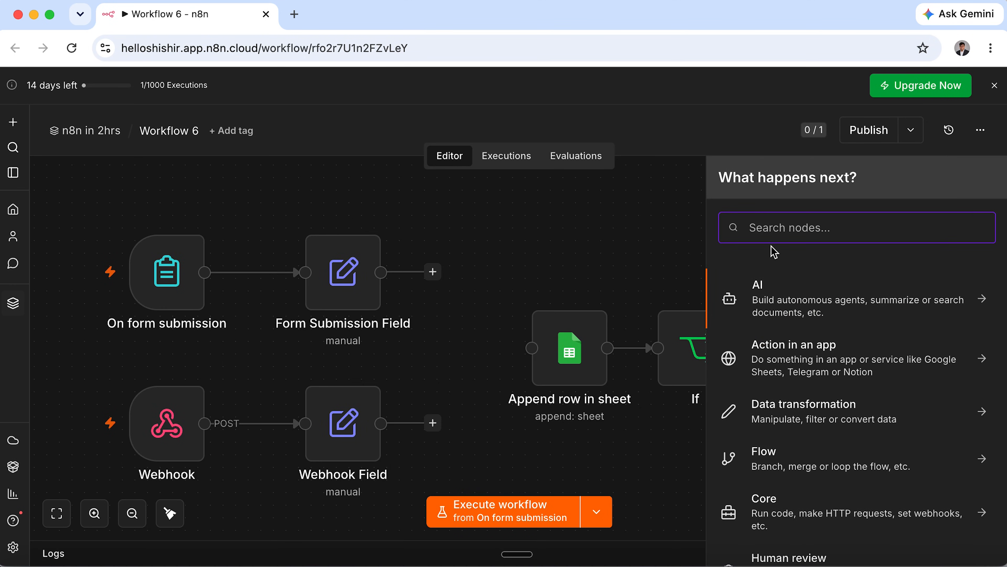
left_click(838, 311)
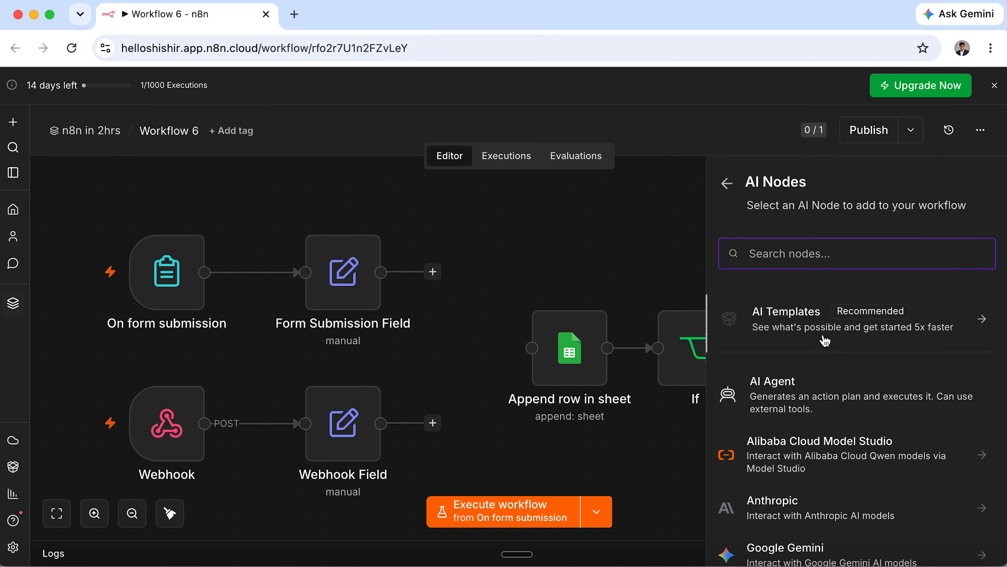
left_click(797, 393)
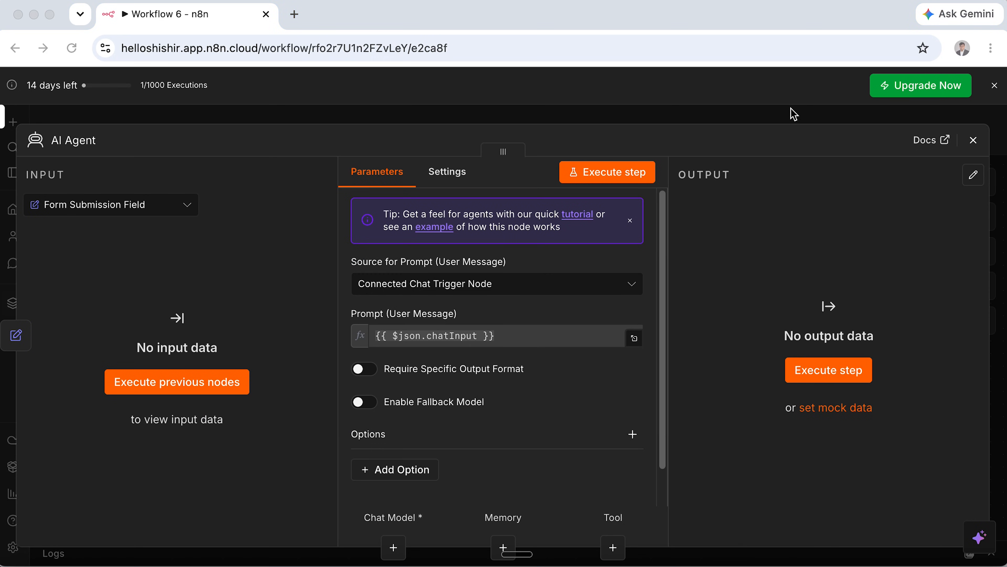
left_click(975, 145)
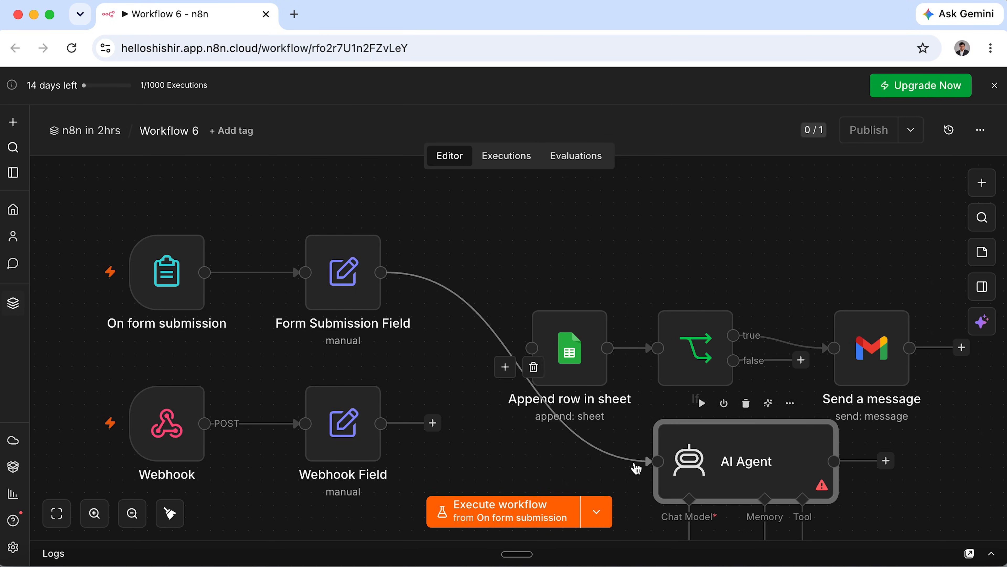
left_click_drag(433, 422, 650, 461)
Start a test run from the On form submission trigger.
mouse_move(172, 286)
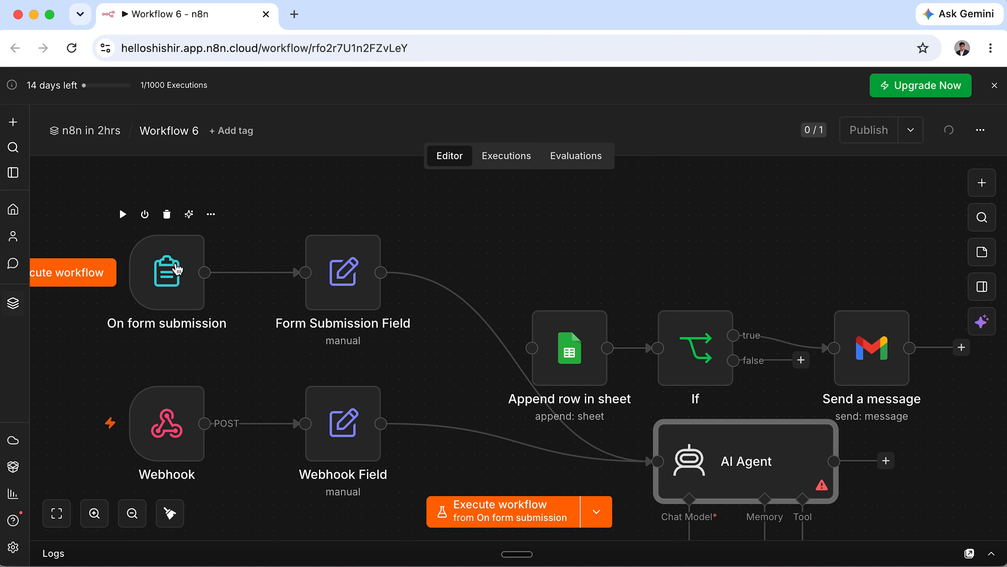
left_click(174, 273)
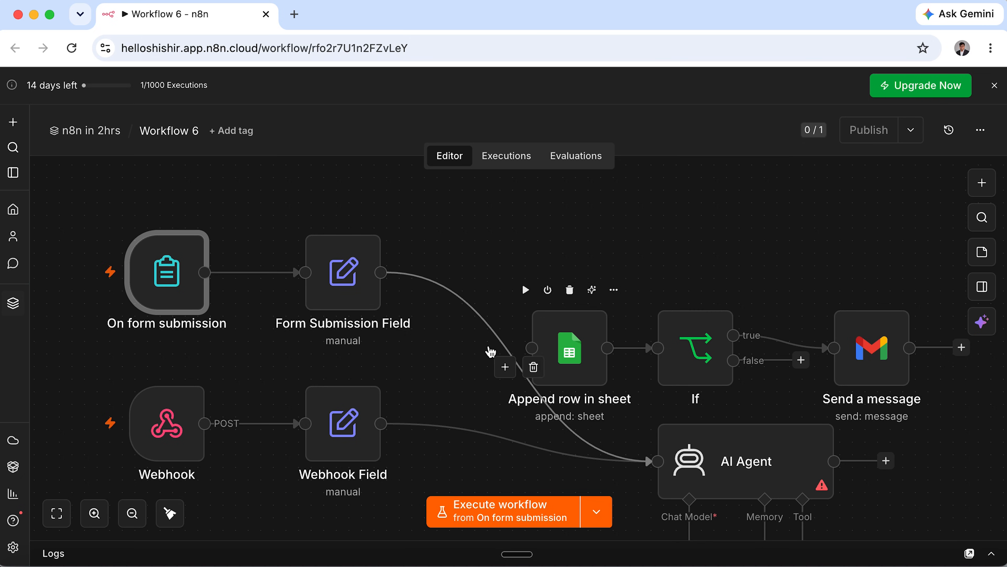
left_click(124, 215)
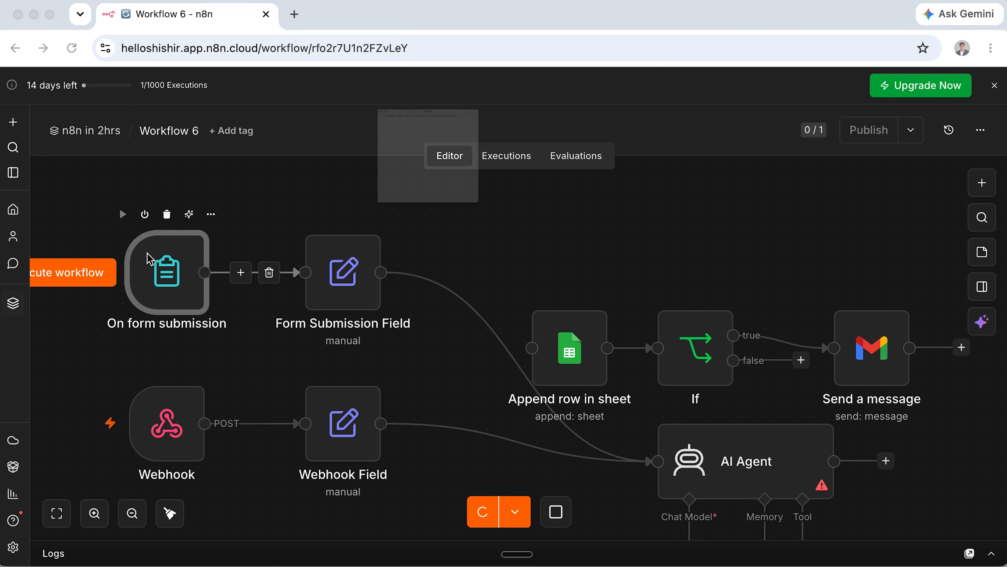
Submit the test form with an email, Refund Request, and message 'I want refund now!!!'.
scroll(374, 324, "down", 5)
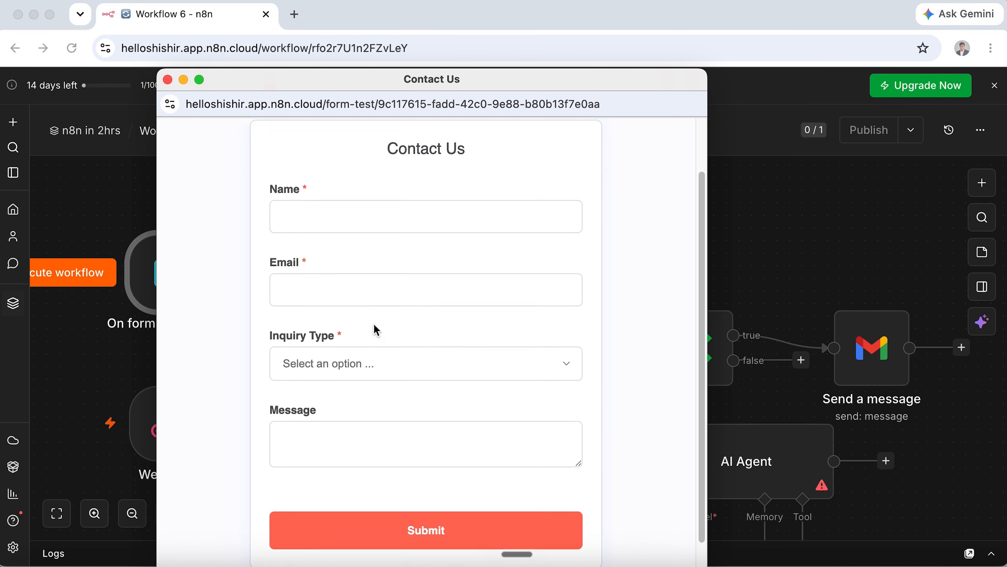
scroll(376, 451, "up", 3)
left_click(391, 237)
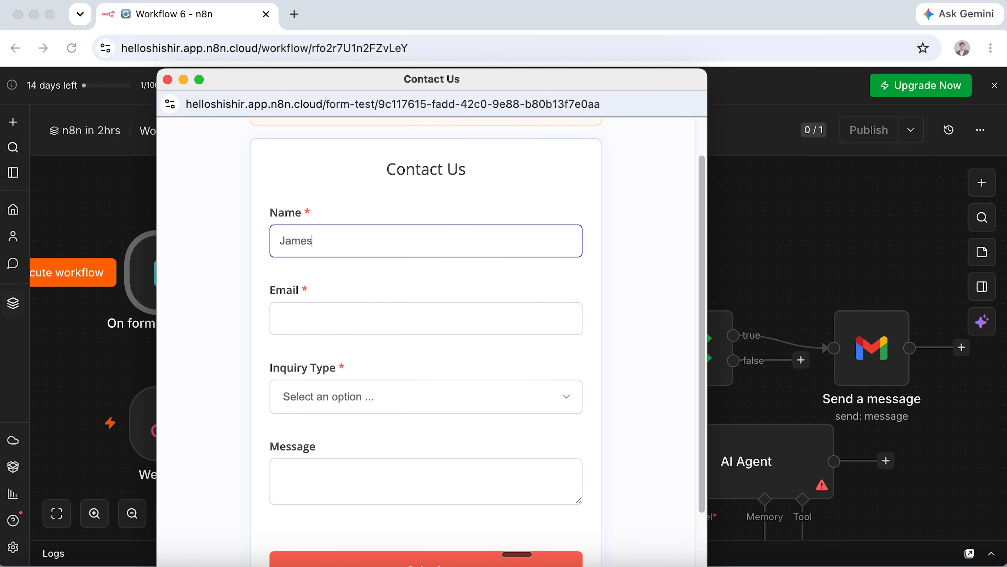
left_click(290, 319)
left_click(341, 397)
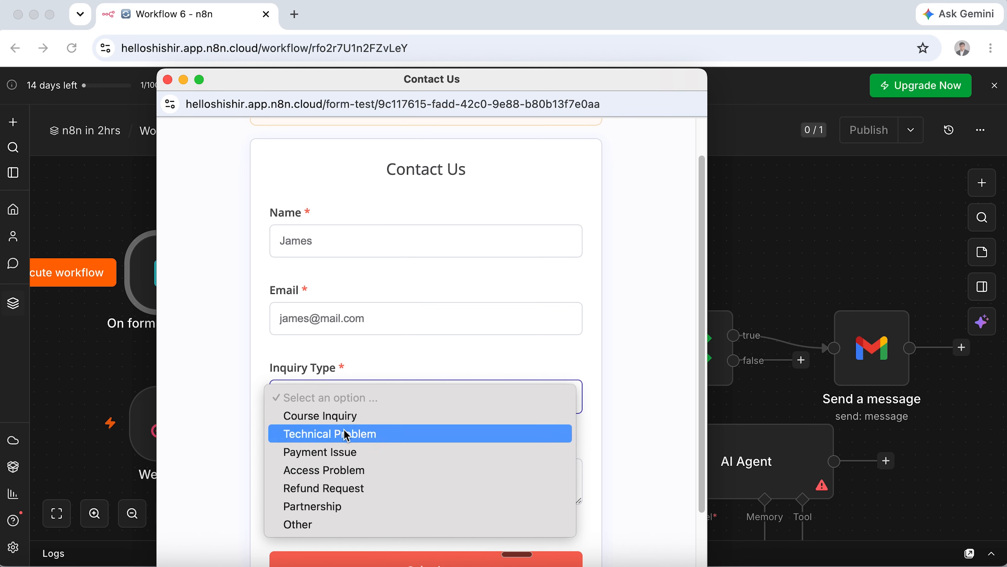
left_click(357, 490)
left_click(420, 468)
scroll(421, 468, "down", 2)
type("I want refund now!!!")
left_click(472, 496)
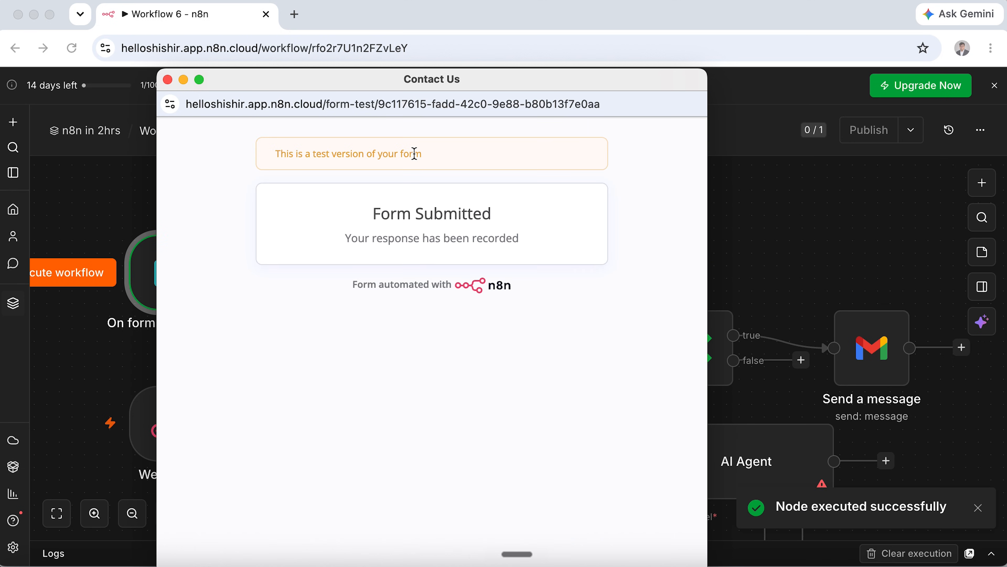
left_click(166, 79)
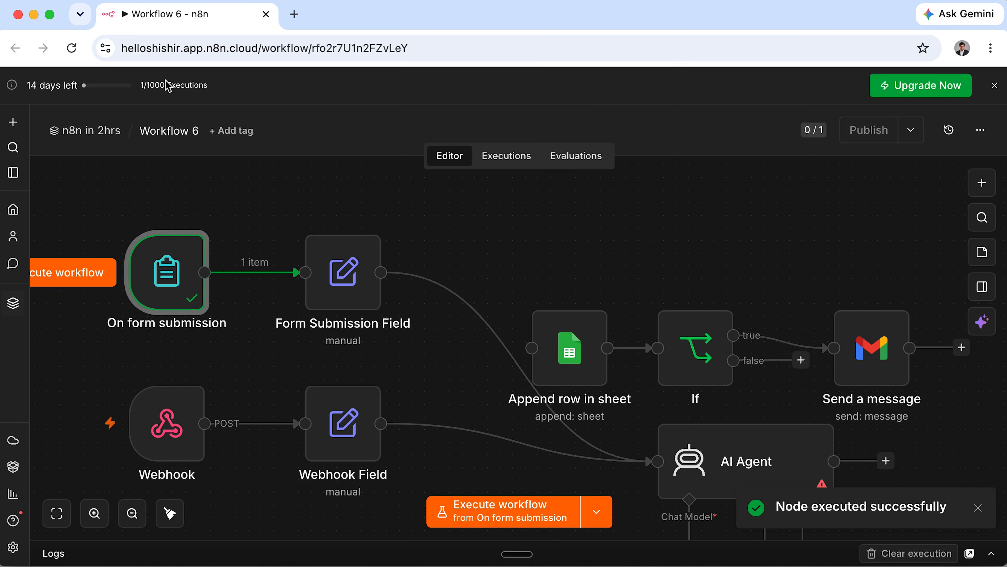
Pin the trigger's submitted data and run the Form Submission Field node.
double_click(177, 293)
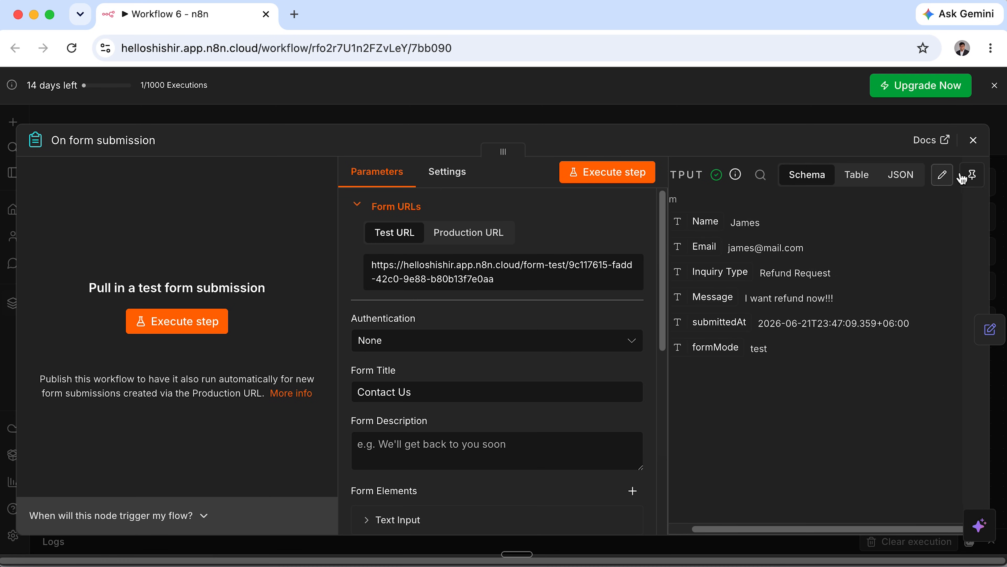
left_click(974, 178)
left_click(973, 139)
mouse_move(299, 220)
left_click(299, 215)
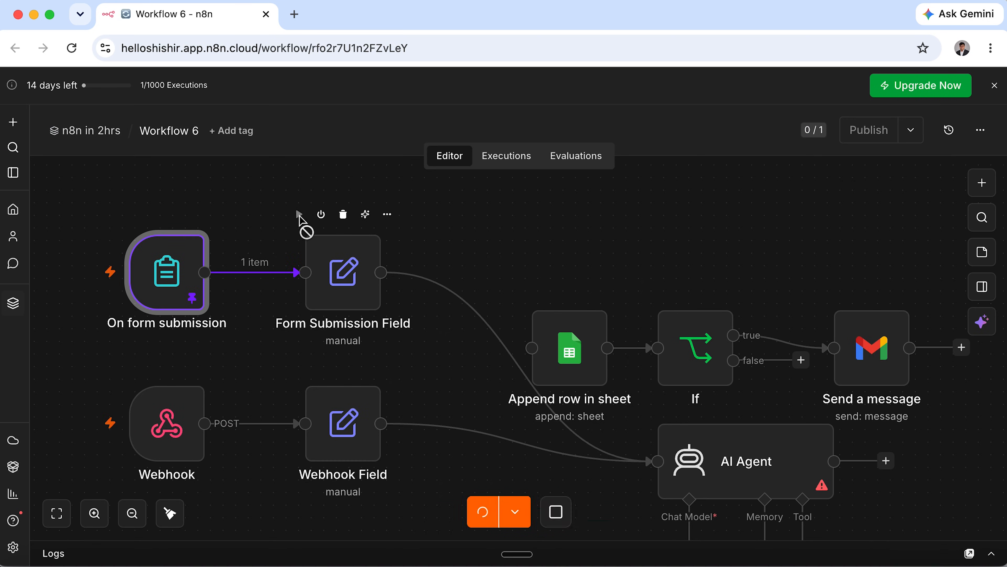
Tidy up the node layout, zoom in, and open the AI Agent settings.
left_click(171, 514)
left_click(94, 514)
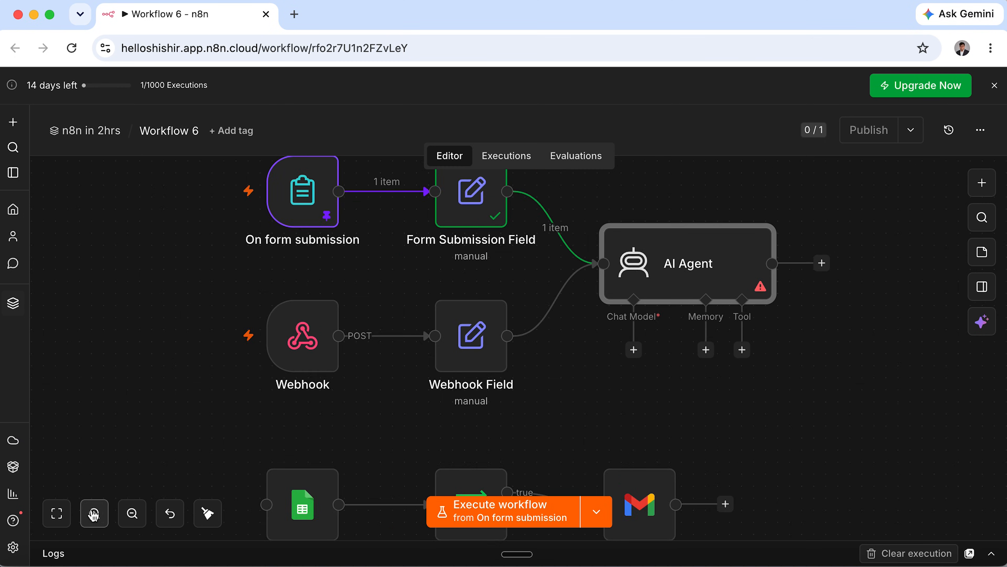
left_click(93, 515)
scroll(416, 383, "up", 2)
scroll(417, 382, "right", 2)
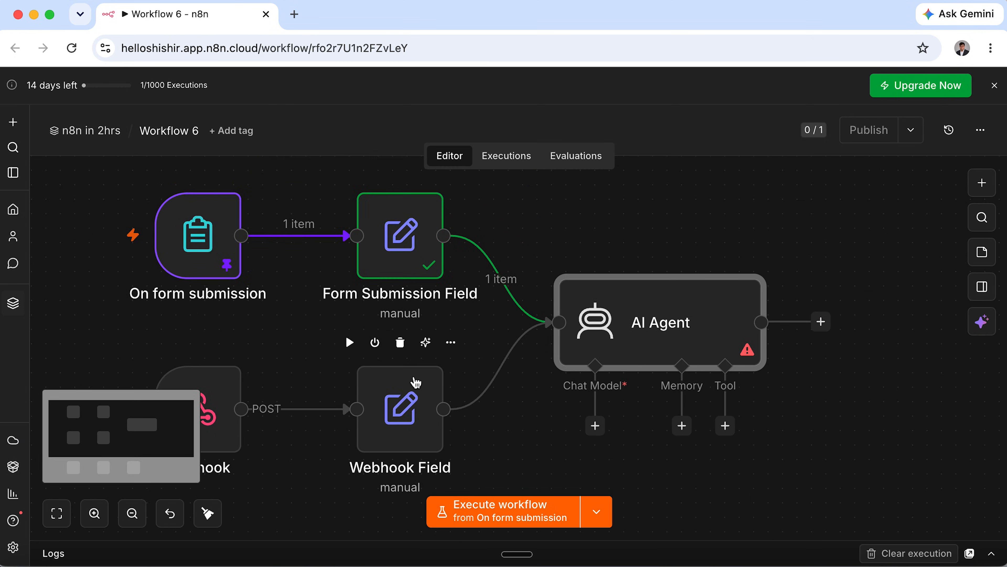
double_click(661, 320)
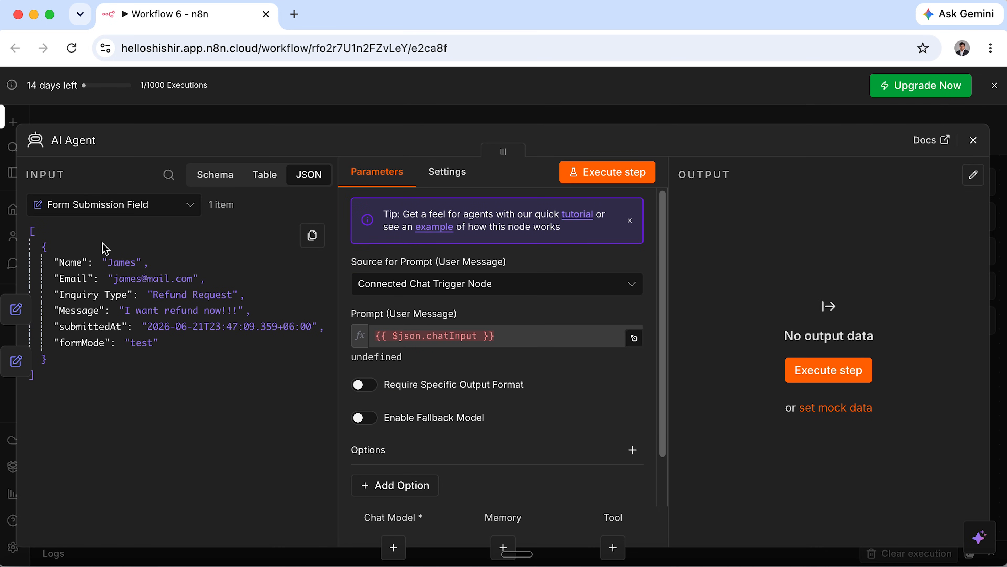
View input as schema and add a System Message expression option to the AI Agent.
left_click(213, 174)
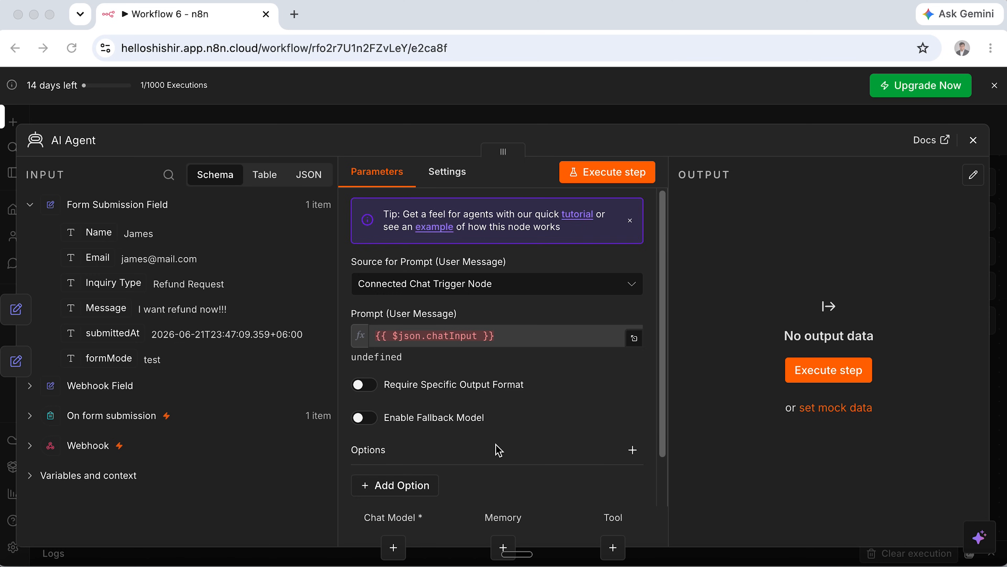
scroll(496, 448, "down", 3)
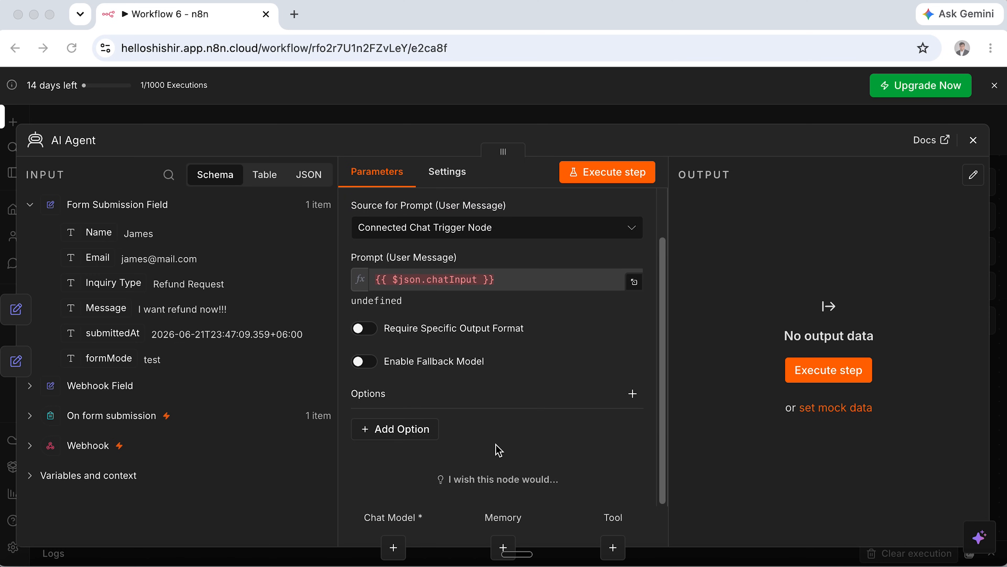
left_click(405, 437)
left_click(394, 207)
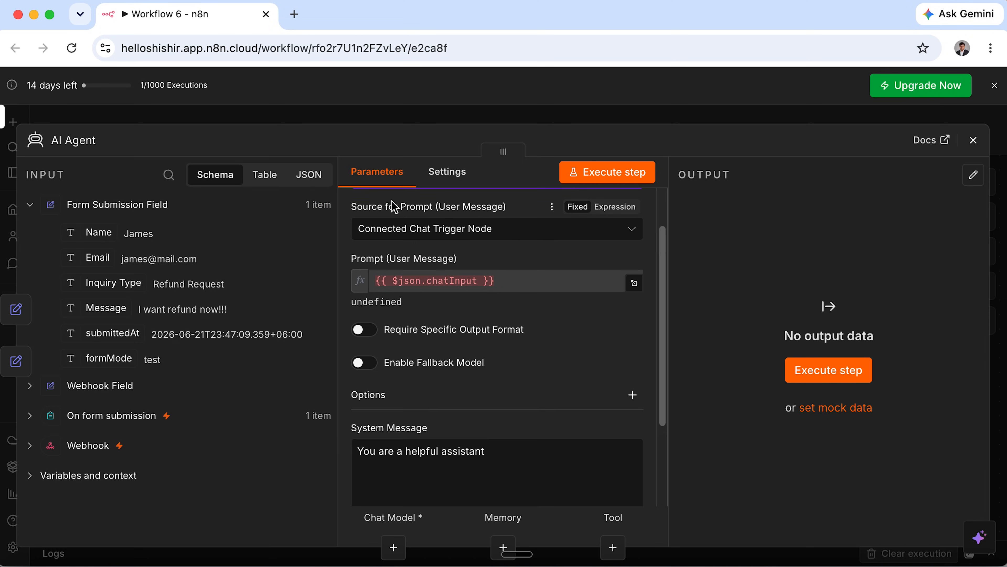
left_click(608, 433)
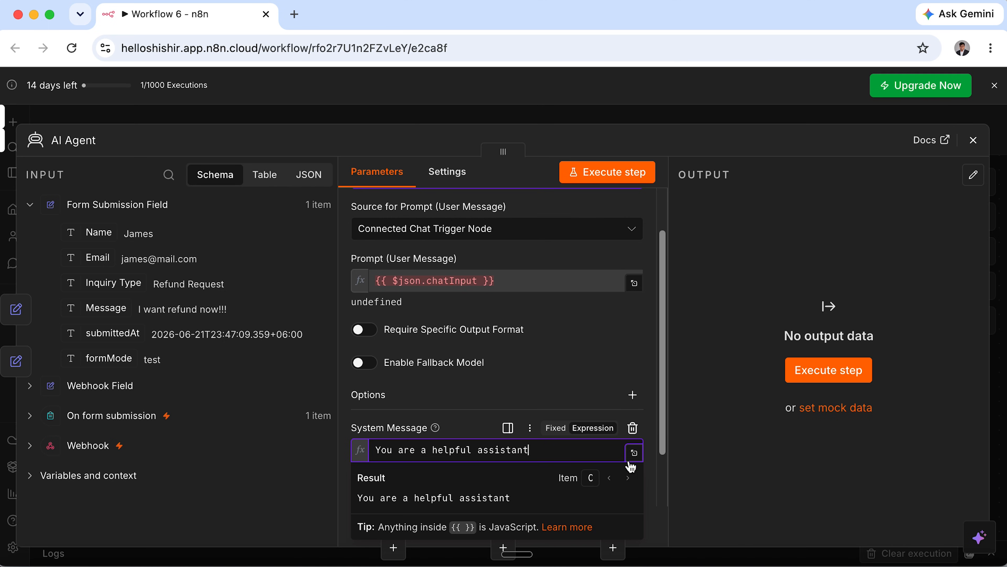
left_click(634, 452)
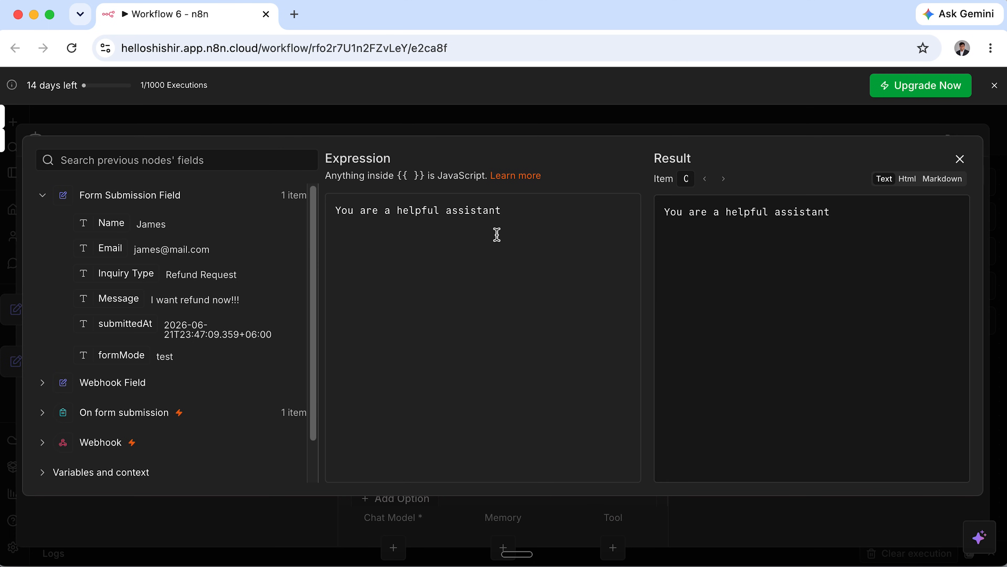
Replace the default system message with the pasted Urgent-or-Normal triage prompt.
key("super+a")
key("BackSpace")
type("You are an inquiry triage assistant.  Your task is to read a customer inquiry and decide whether it is Urgent or Normal.  Return only one word: Urgent or Normal  Mark the inquiry as Urgent only if: - the user says payment failed - the user paid but cannot access the course/product - the user has a class, meeting, or deadline today or within 24 hours - the user is angry, complaining strongly, or asking for a refund - the issue blocks the user from using a paid service - the message clearly asks for immediate help  Mark the inquiry as Normal if: - the user only asks about price - the user asks for course details - the user asks a general question - the user is interested but not facing an immediate problem  Do not explain your answer. Do not add punctuation. Do not return anything except Urgent or Normal.")
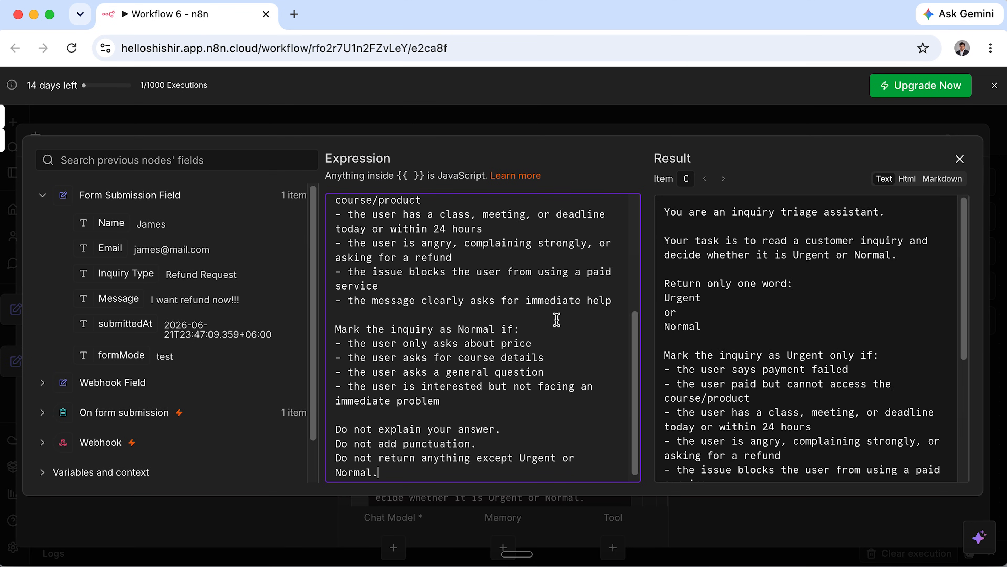
Review the prompt's role, one-word answer rule, and Urgent conditions like payment failures and refunds.
scroll(557, 320, "up", 10)
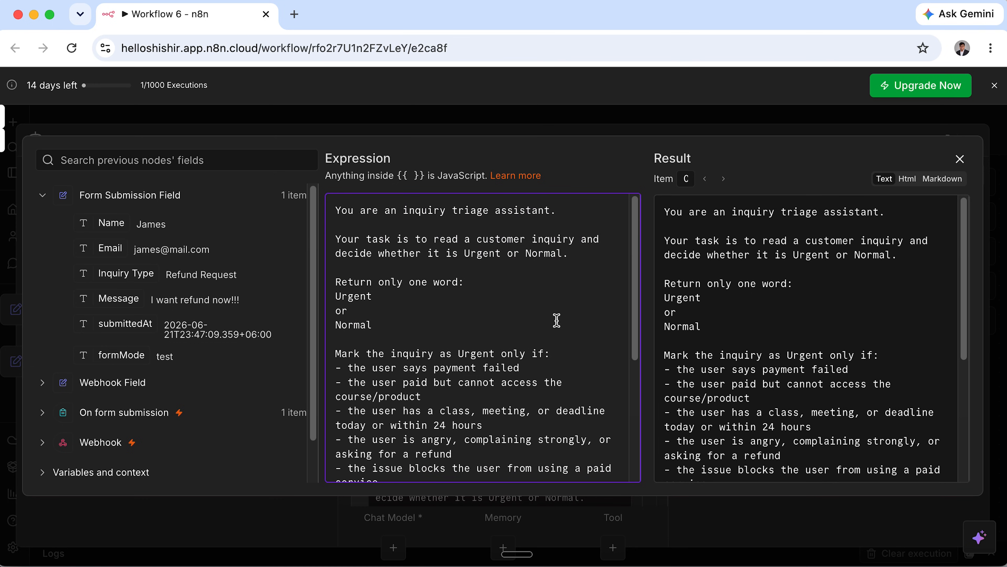
left_click_drag(339, 210, 562, 208)
left_click_drag(339, 240, 603, 240)
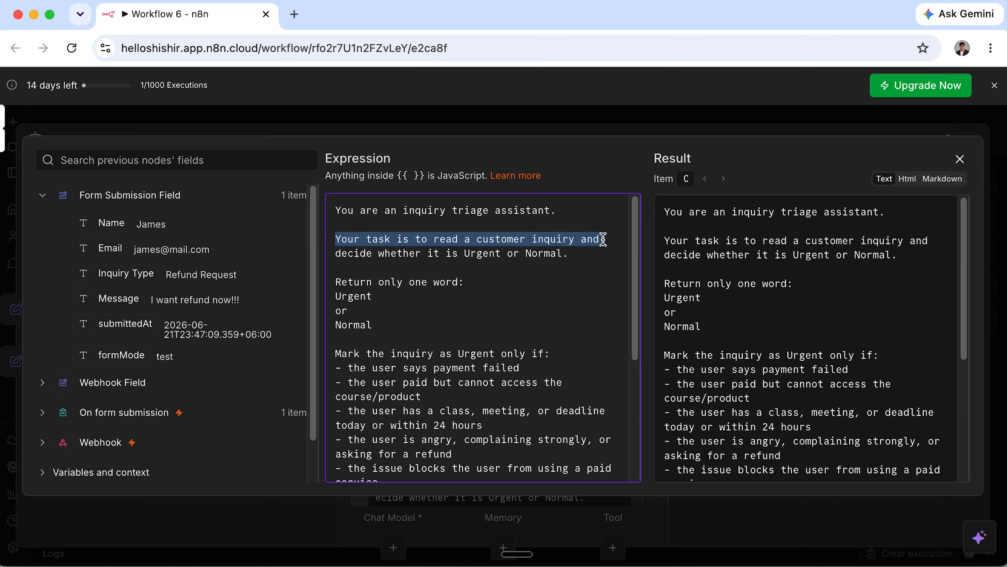
left_click_drag(335, 254, 583, 254)
left_click_drag(336, 282, 469, 283)
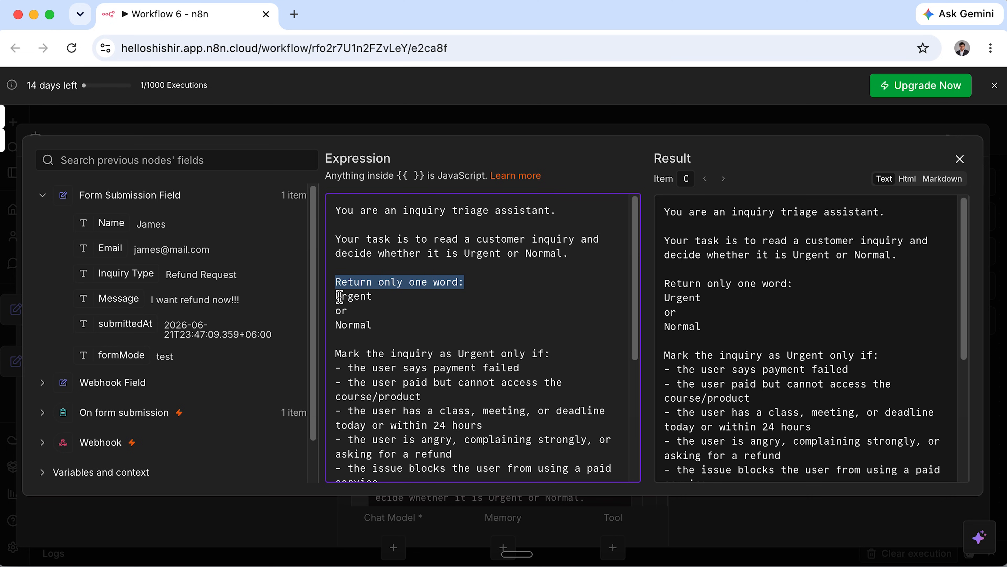
left_click_drag(337, 296, 412, 297)
left_click_drag(334, 324, 416, 326)
scroll(412, 323, "down", 5)
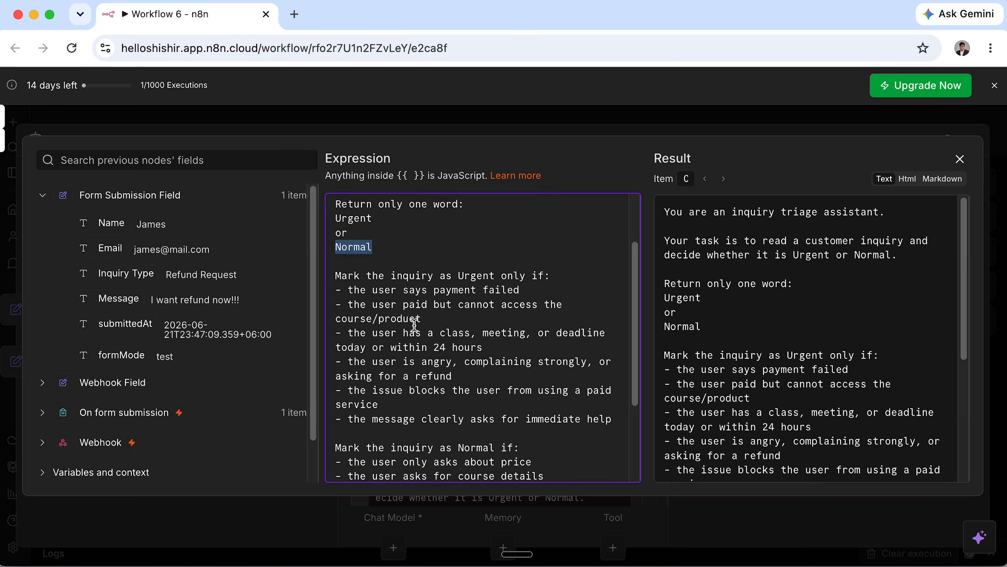
left_click_drag(335, 232, 557, 237)
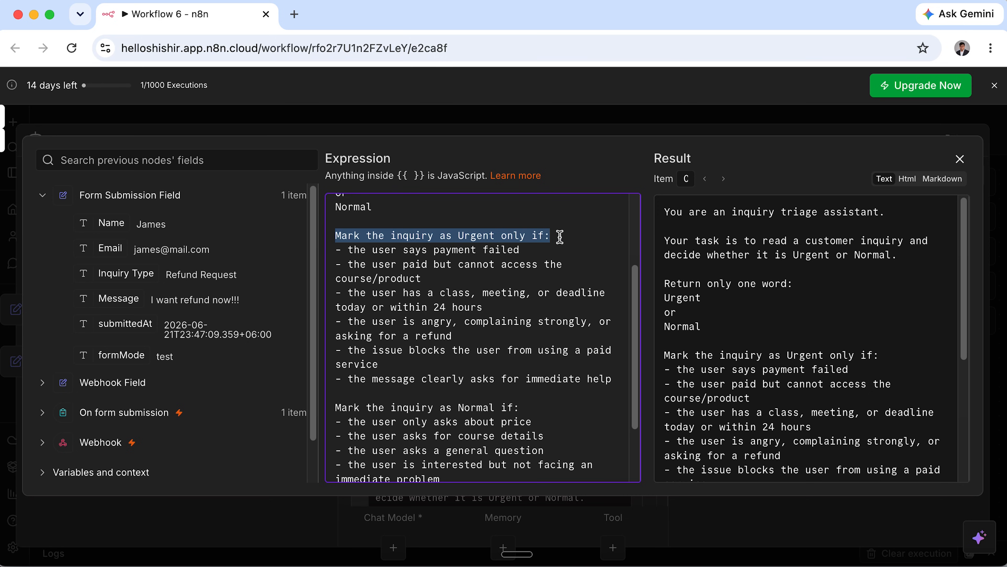
left_click_drag(349, 251, 549, 253)
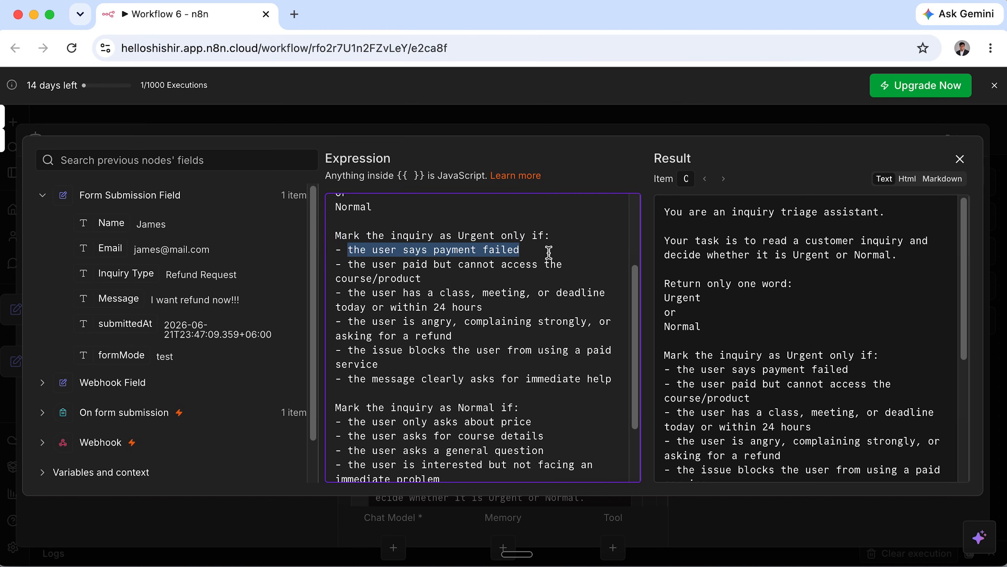
left_click_drag(349, 264, 485, 272)
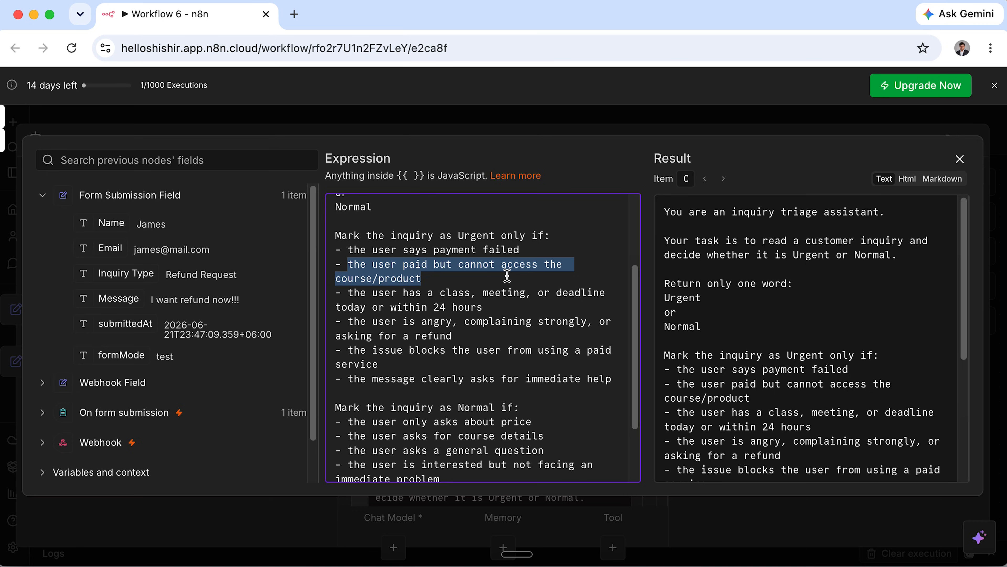
left_click_drag(349, 293, 484, 304)
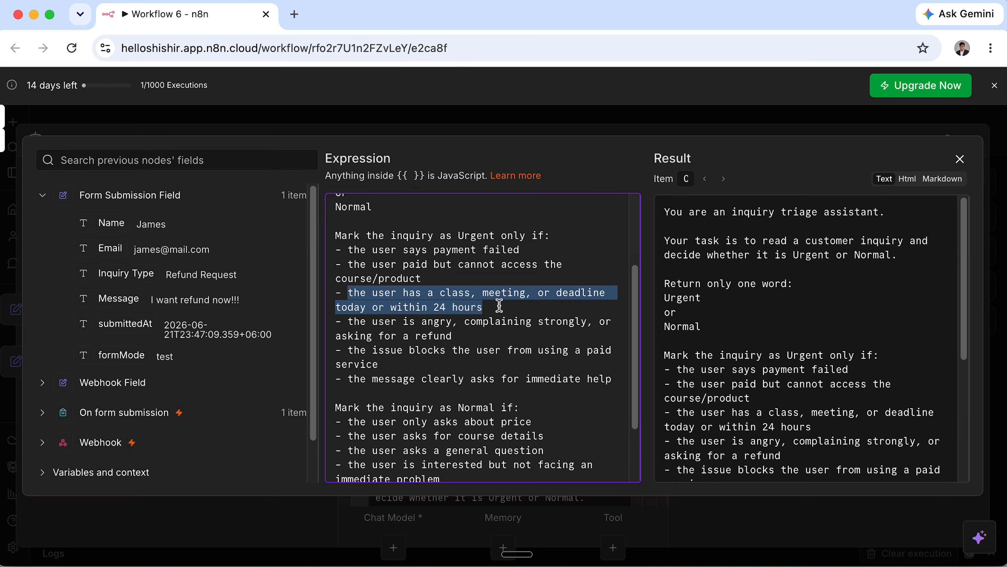
left_click_drag(348, 322, 455, 331)
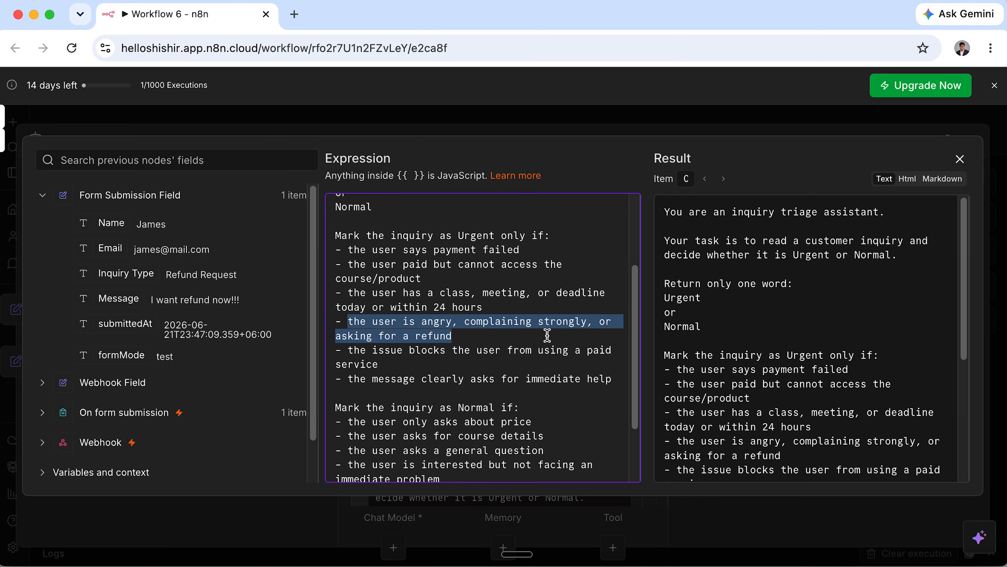
left_click_drag(350, 350, 388, 367)
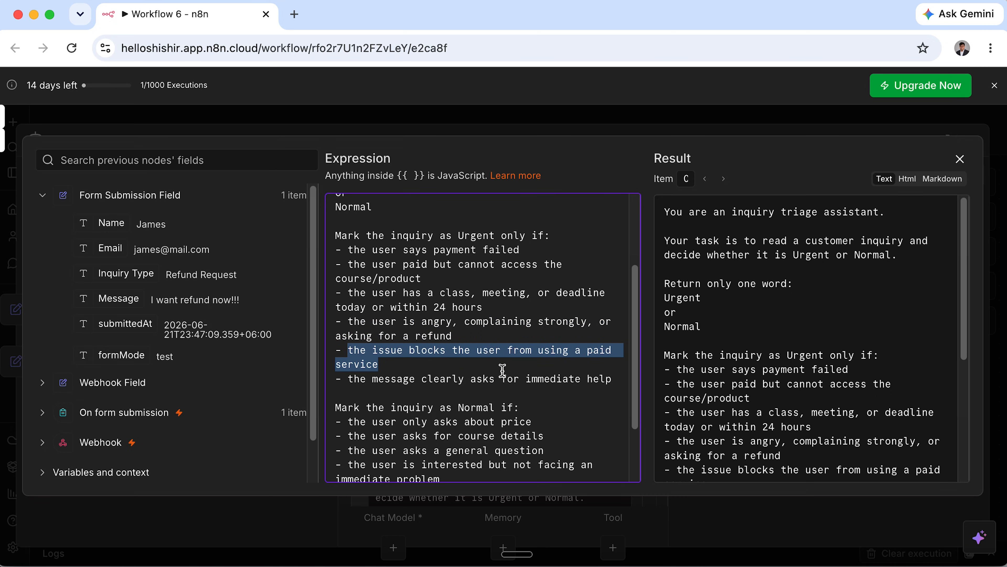
left_click_drag(349, 378, 618, 380)
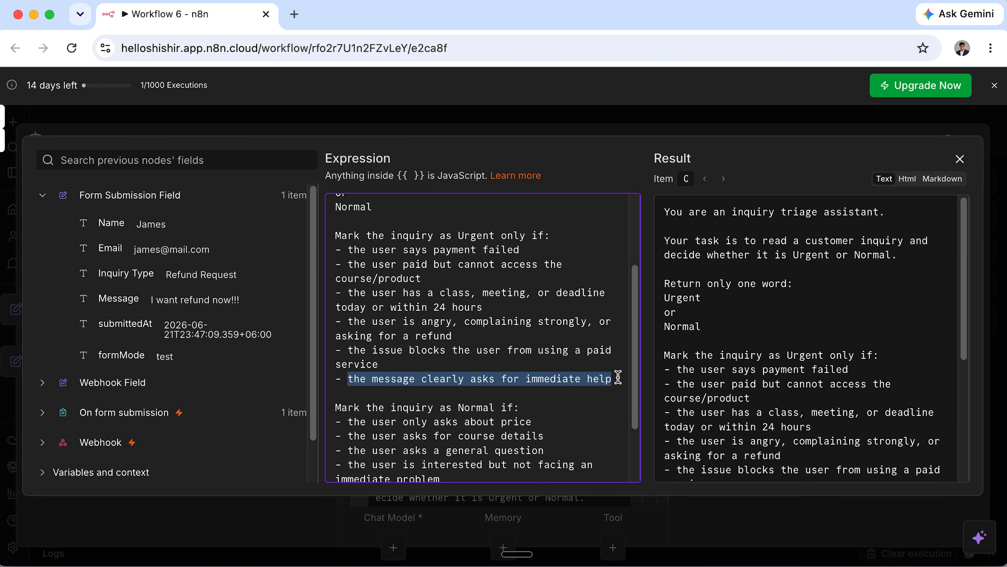
Review the Normal conditions and output rules, then close the expression editor.
scroll(617, 377, "down", 3)
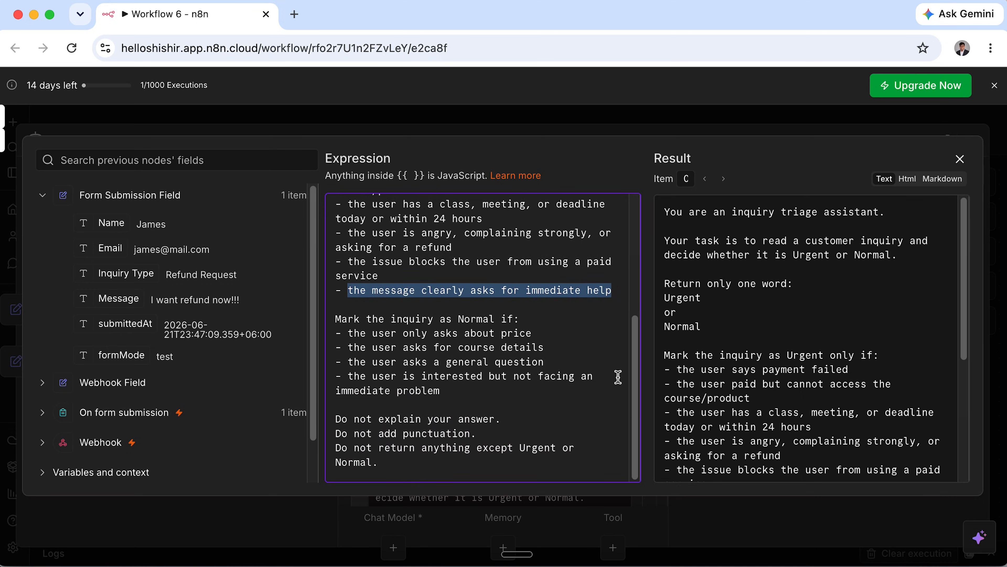
left_click_drag(336, 322, 543, 321)
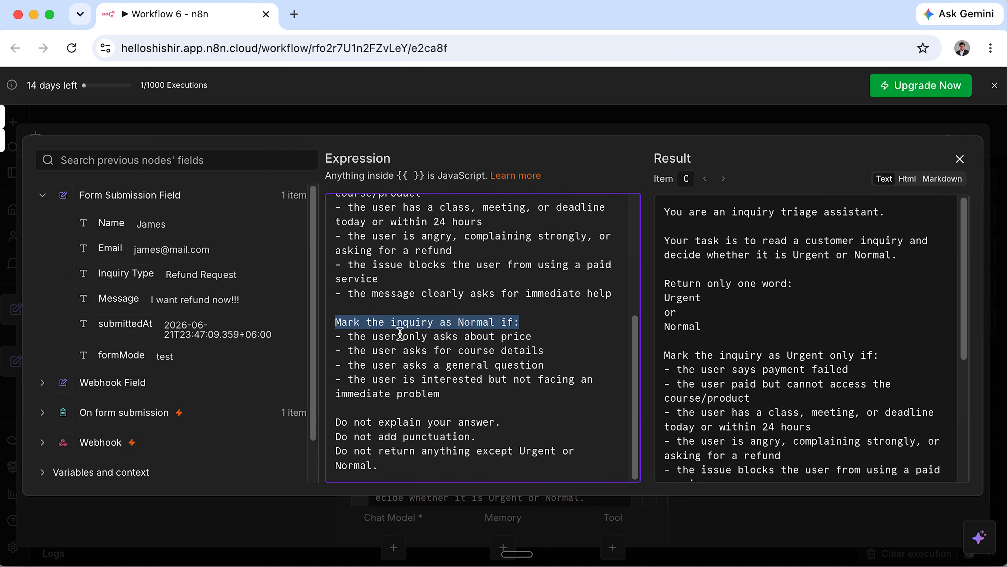
left_click_drag(347, 336, 562, 336)
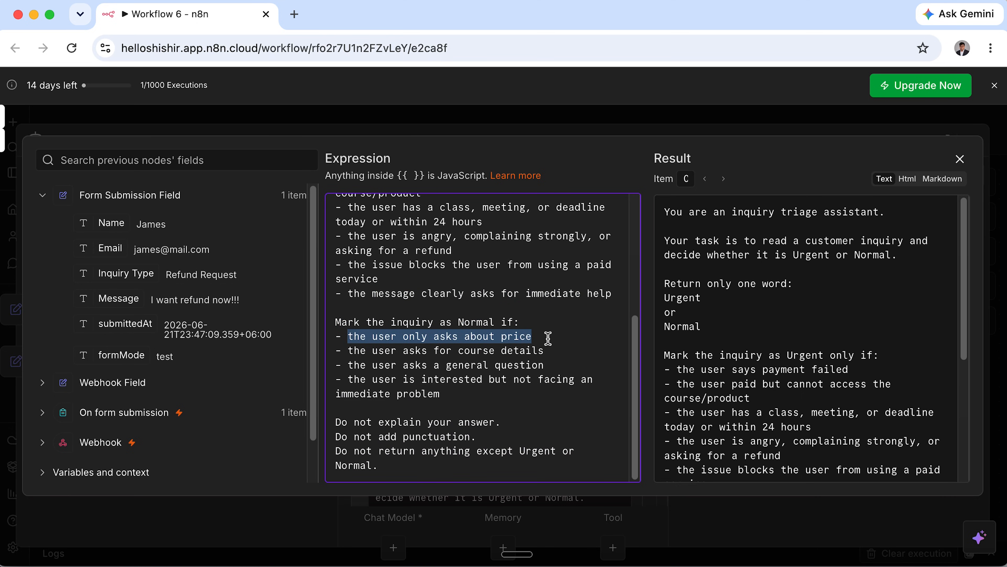
left_click_drag(346, 351, 550, 351)
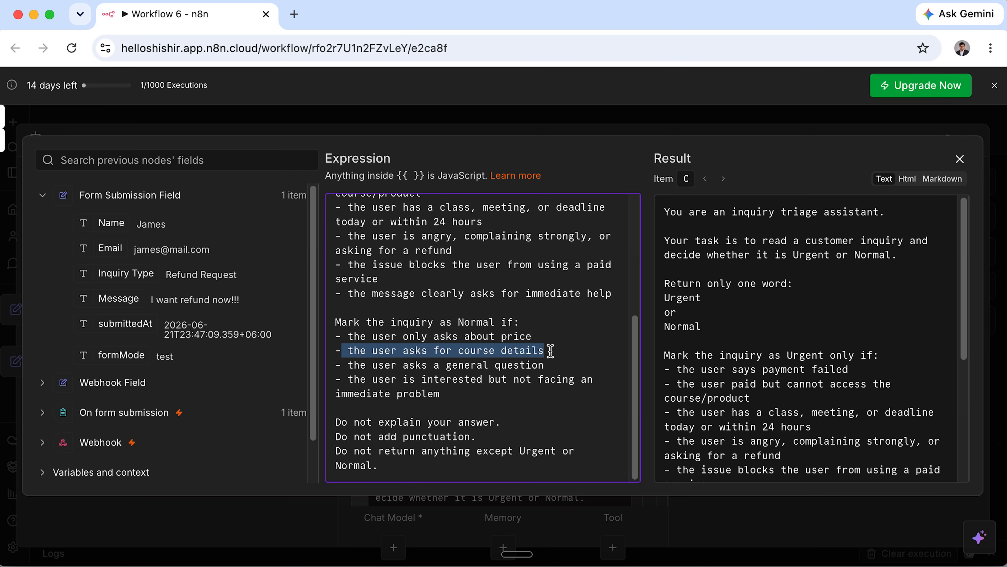
left_click_drag(349, 368, 564, 369)
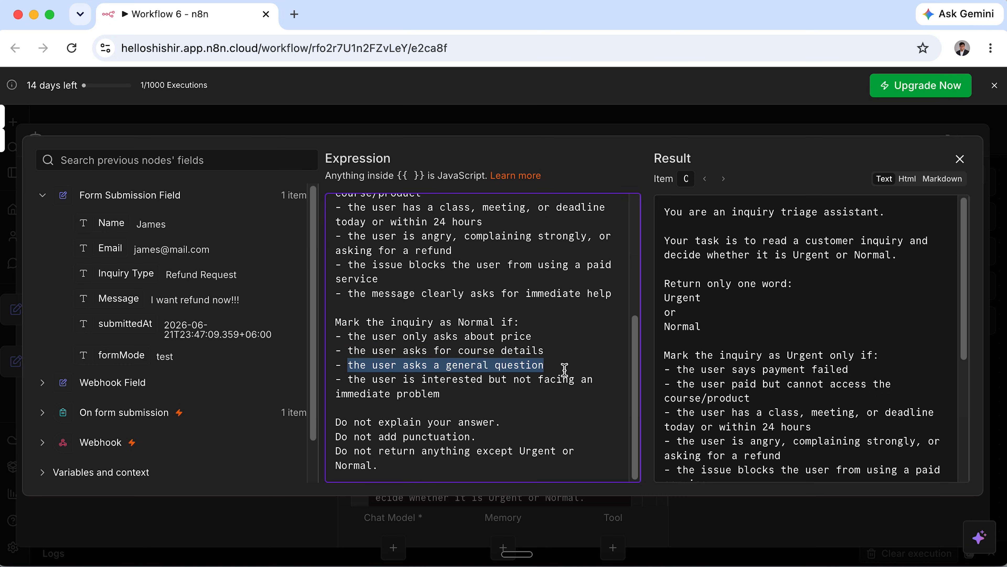
left_click_drag(348, 380, 444, 393)
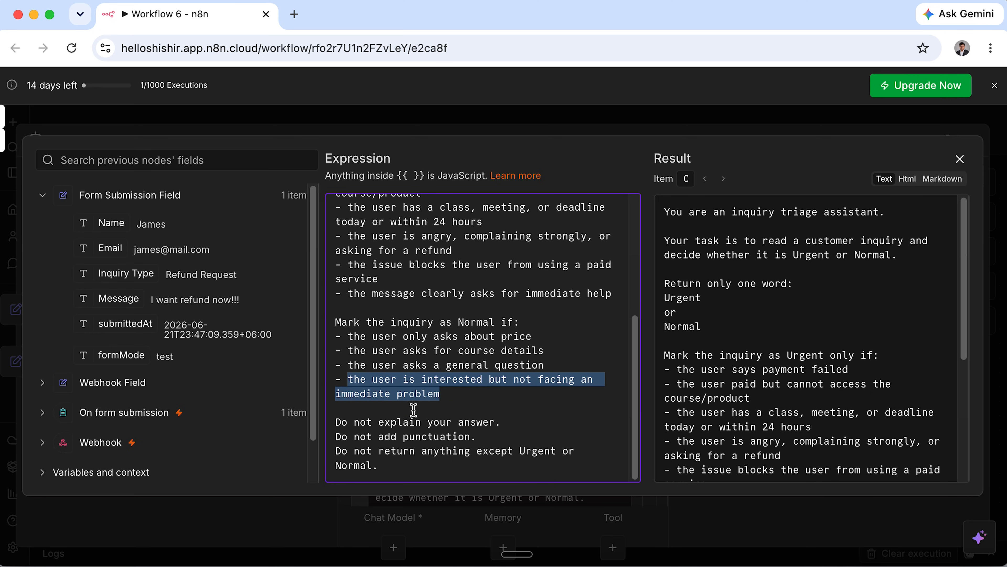
left_click_drag(333, 422, 512, 421)
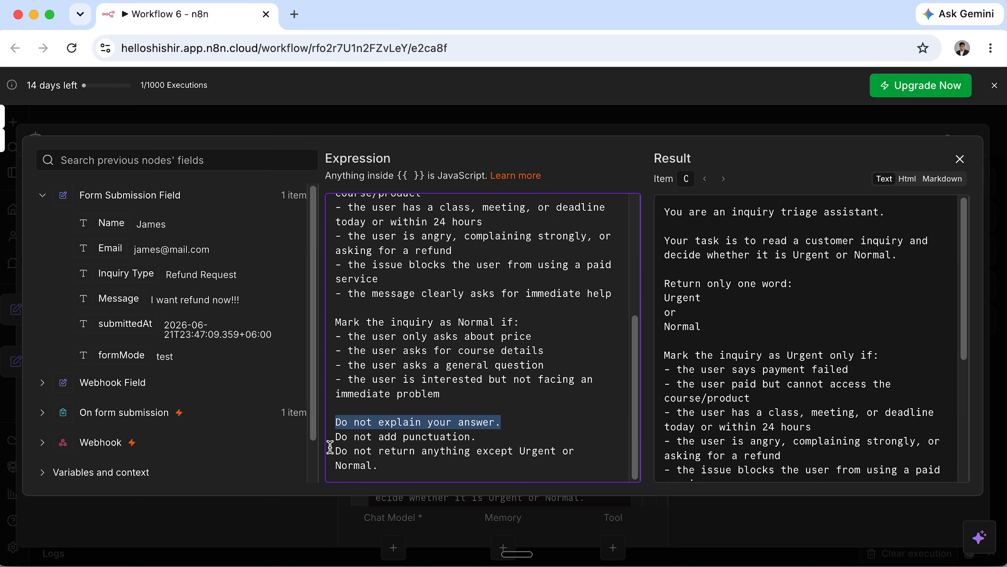
left_click_drag(337, 438, 491, 437)
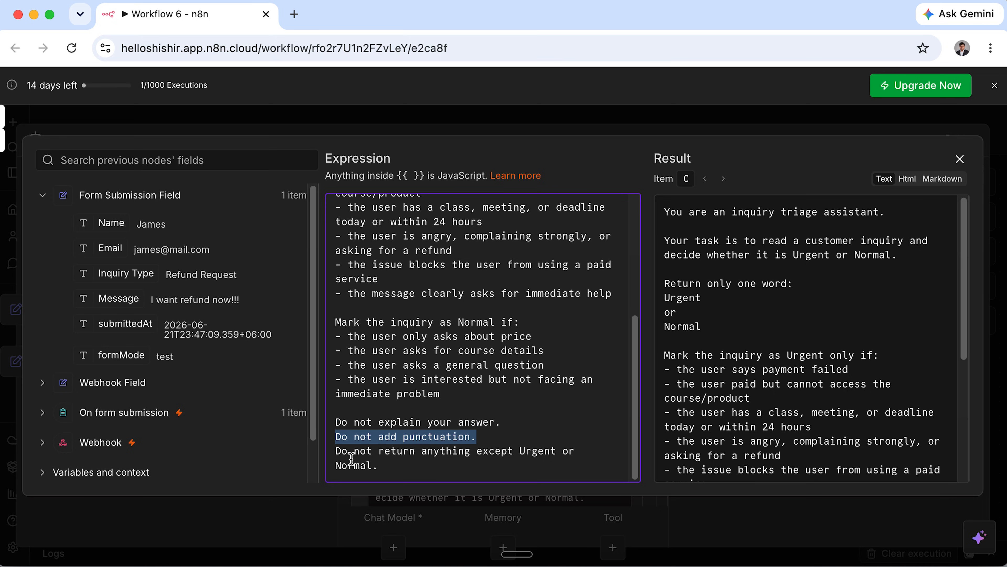
left_click_drag(336, 453, 580, 456)
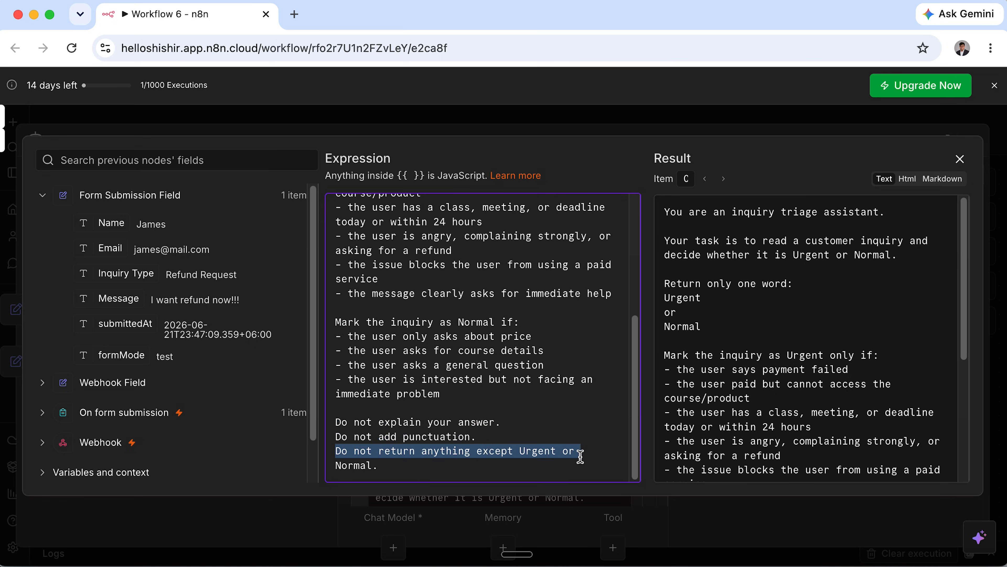
double_click(367, 467)
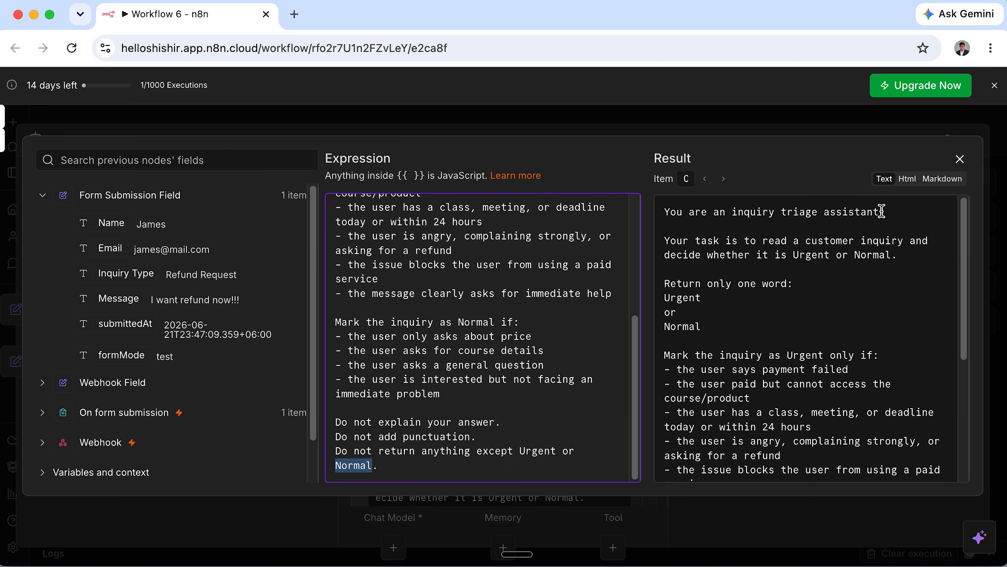
left_click(959, 160)
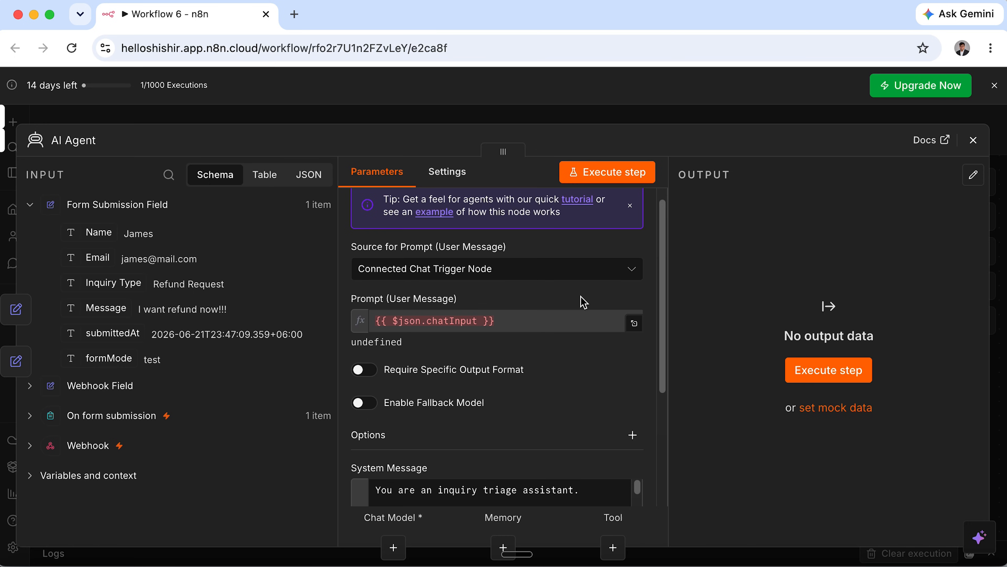
Make the AI Agent's user prompt a manually defined expression in the larger editor.
mouse_move(560, 272)
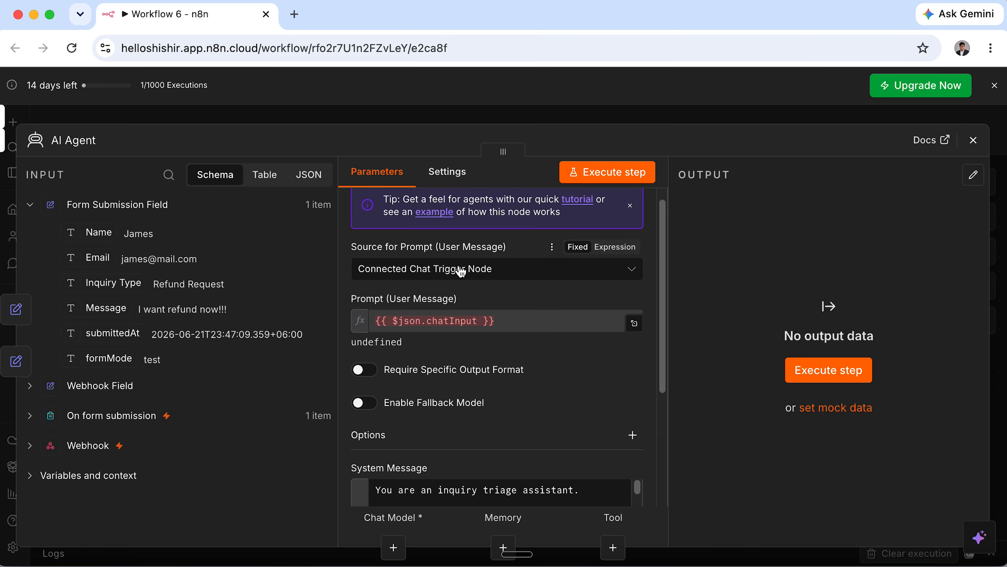
left_click(407, 272)
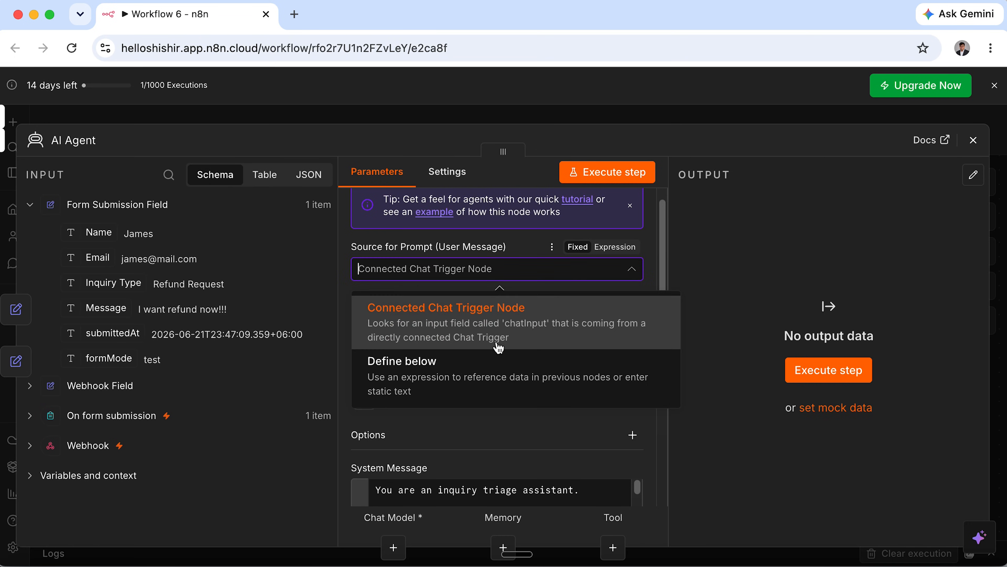
left_click(494, 377)
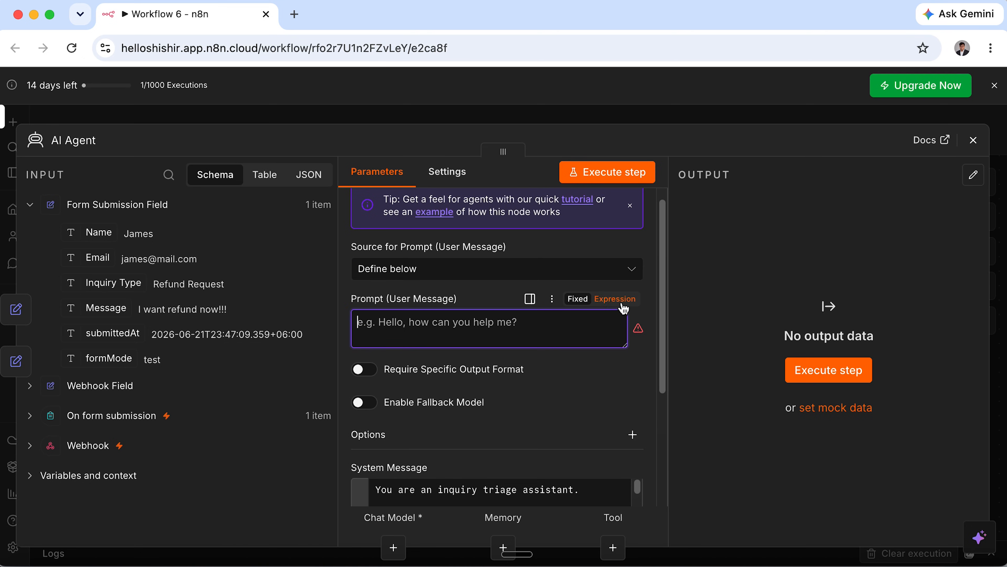
left_click(621, 303)
left_click(634, 322)
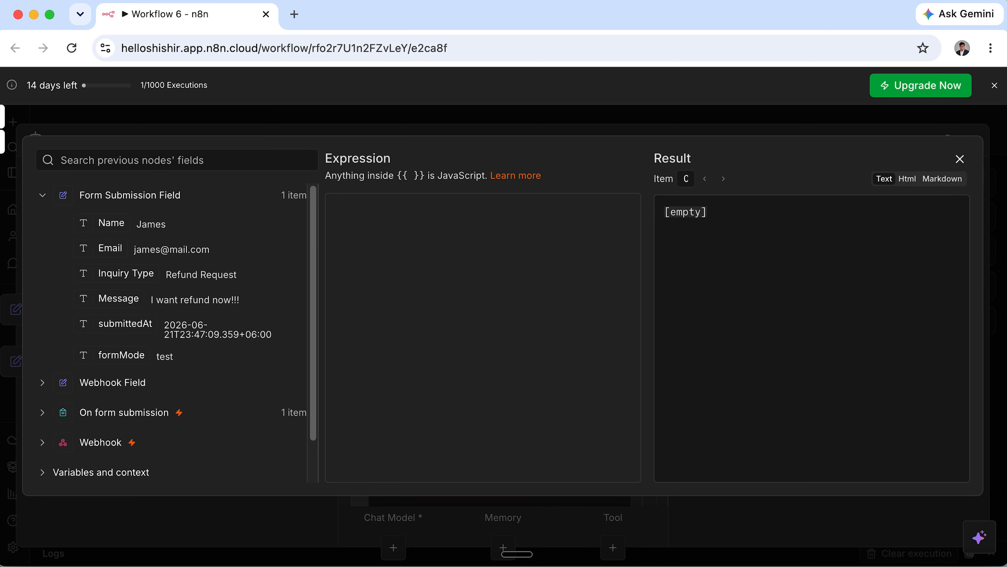
key("super+Tab")
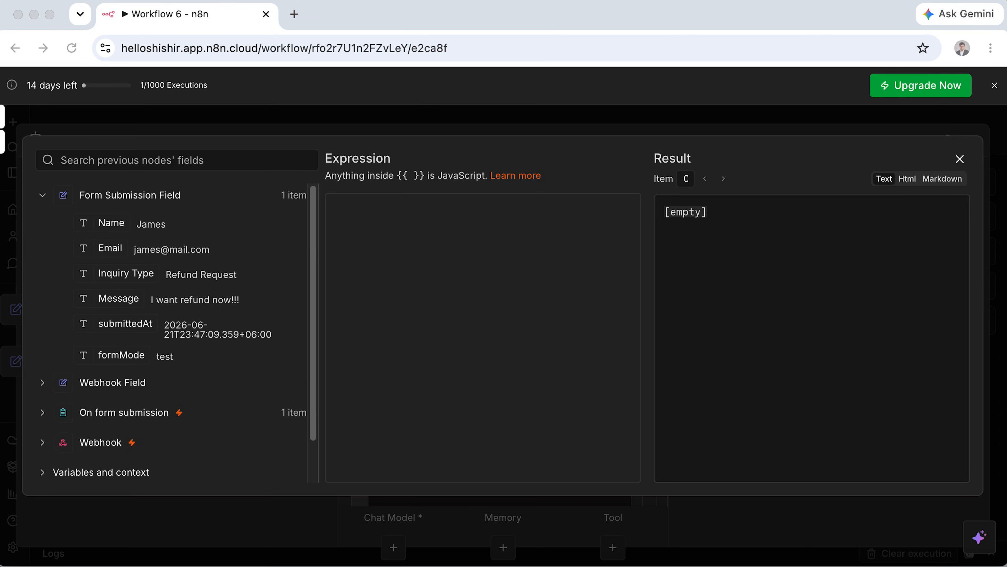
Insert the Name, Email, Inquiry Type and Message fields into the prompt, one per line.
left_click(421, 230)
left_click_drag(106, 220, 349, 222)
left_click_drag(110, 249, 369, 252)
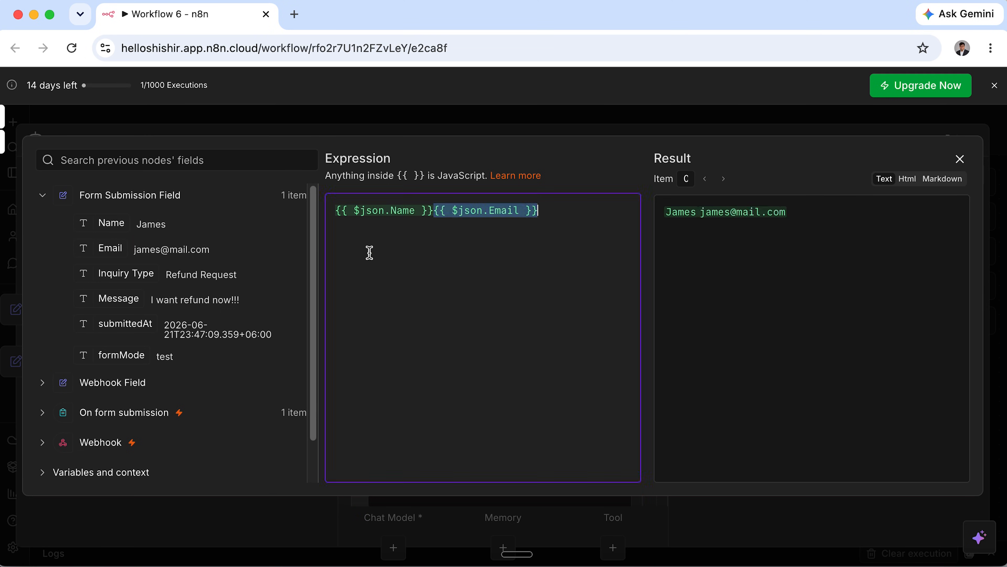
left_click_drag(126, 273, 357, 278)
left_click_drag(119, 298, 428, 300)
left_click(439, 211)
key("Return")
left_click(439, 225)
key("Return")
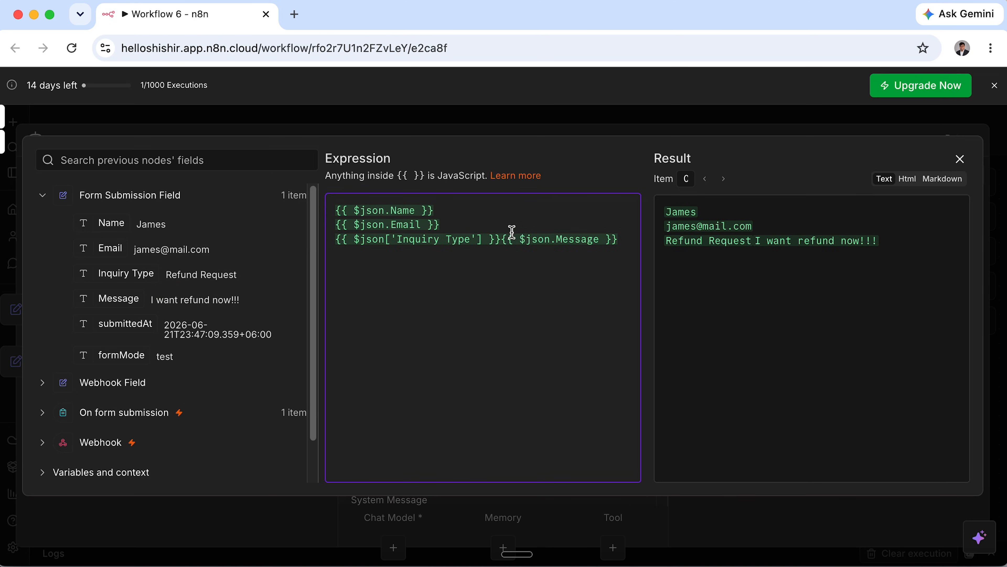
left_click(502, 239)
key("Return")
Label the lines Name:, Email:, Enquiry type:, Message: and add 'Classify this uniquely as Urgent or Normal'.
key("Up")
key("Up")
key("Up")
type("Name:")
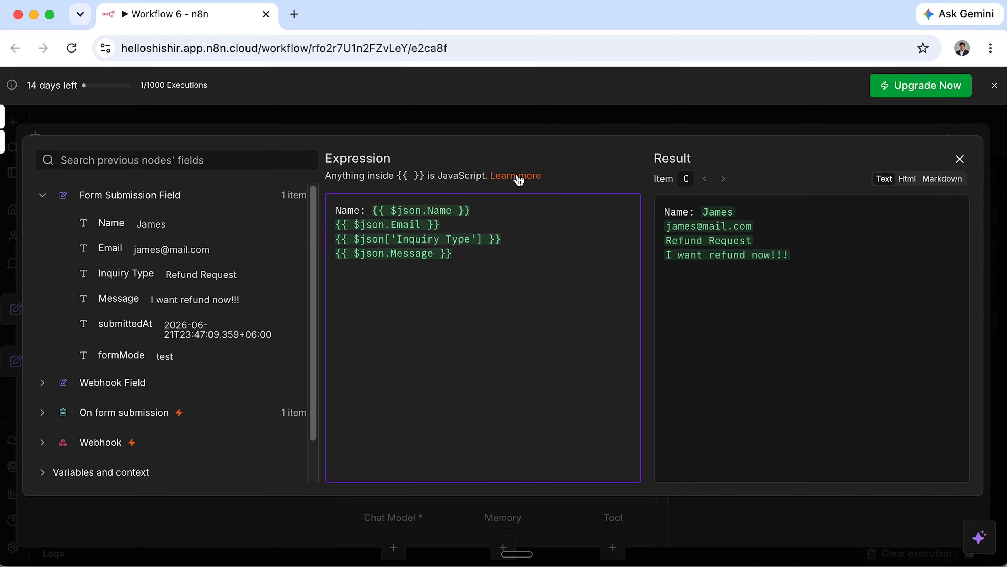
left_click(339, 225)
type("Email: ")
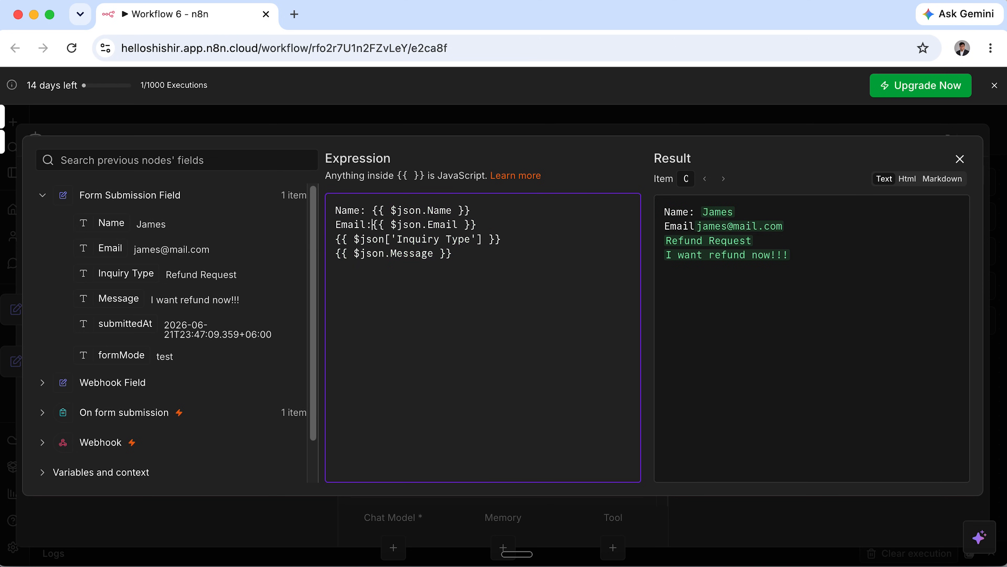
type("Enquiry type: ")
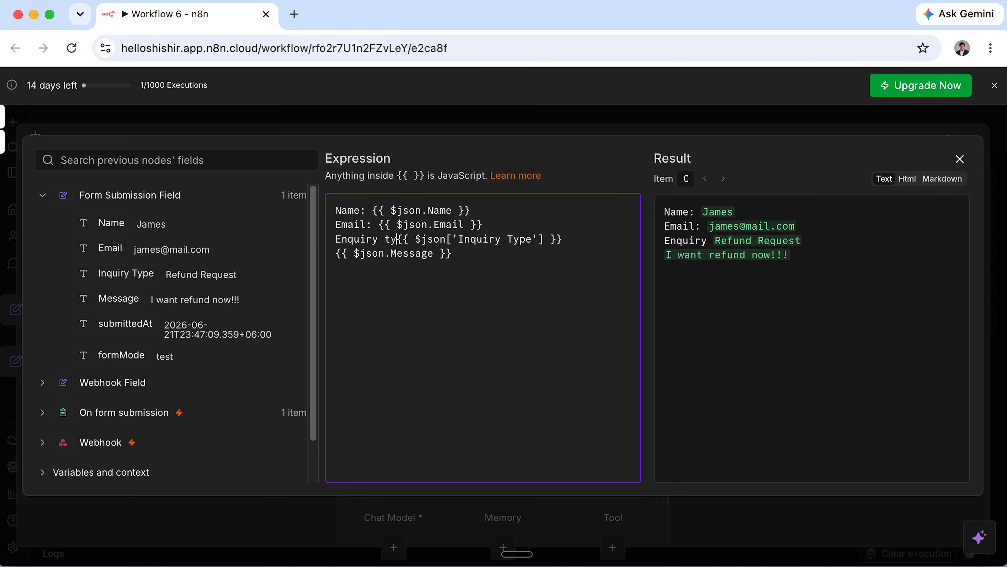
type("Message:")
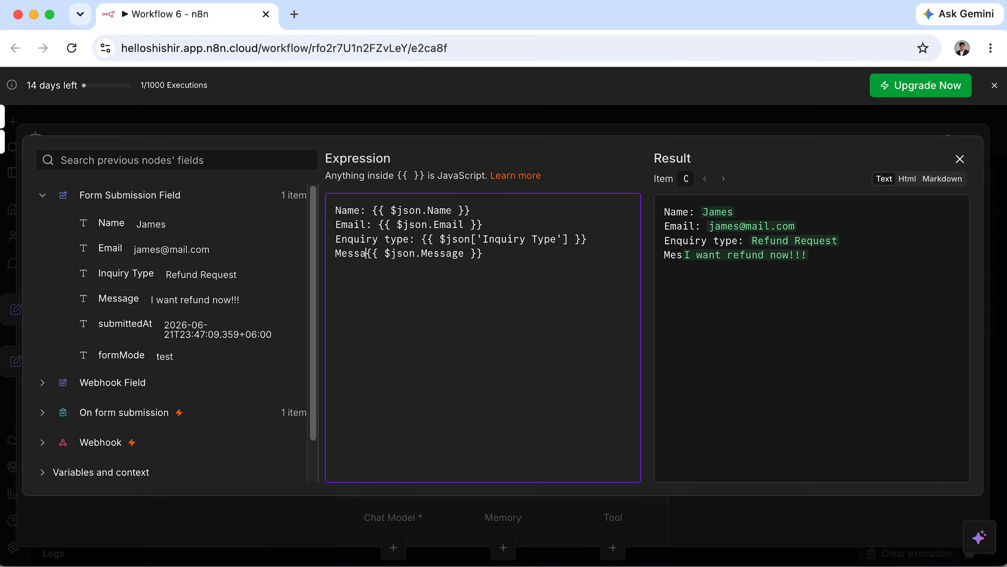
key("Return")
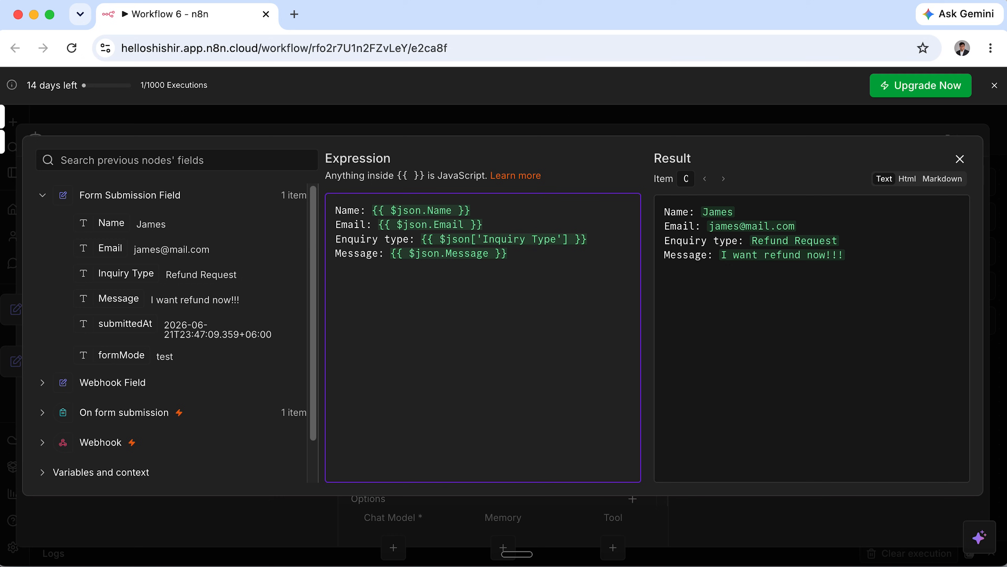
key("Return")
type("Classify this un")
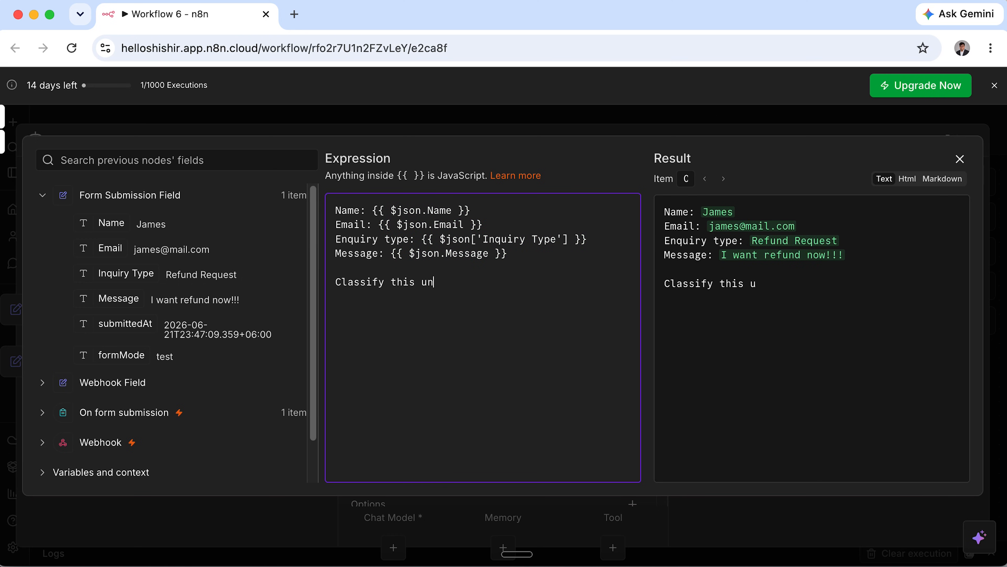
type("iquely as Urgent or Normal")
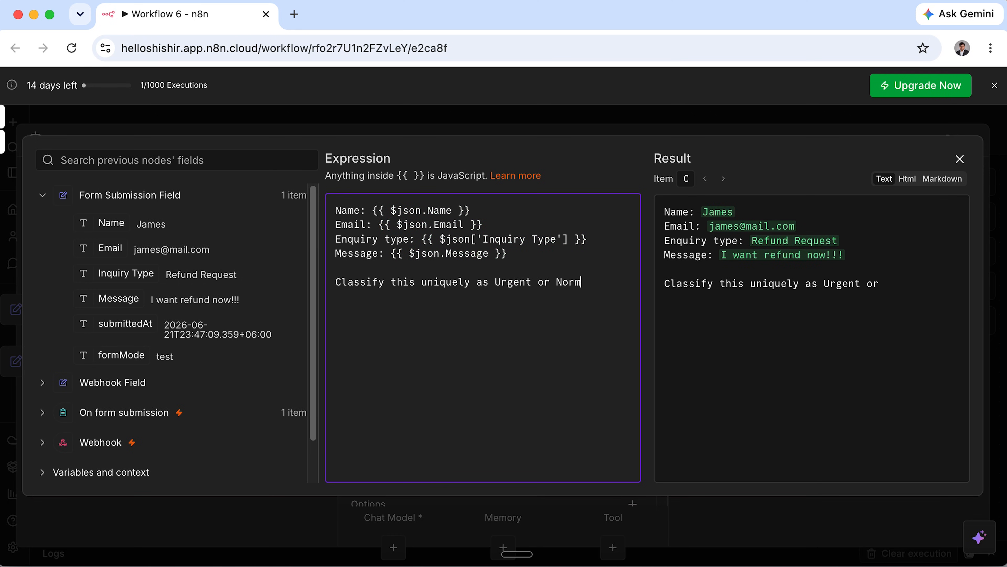
left_click(960, 159)
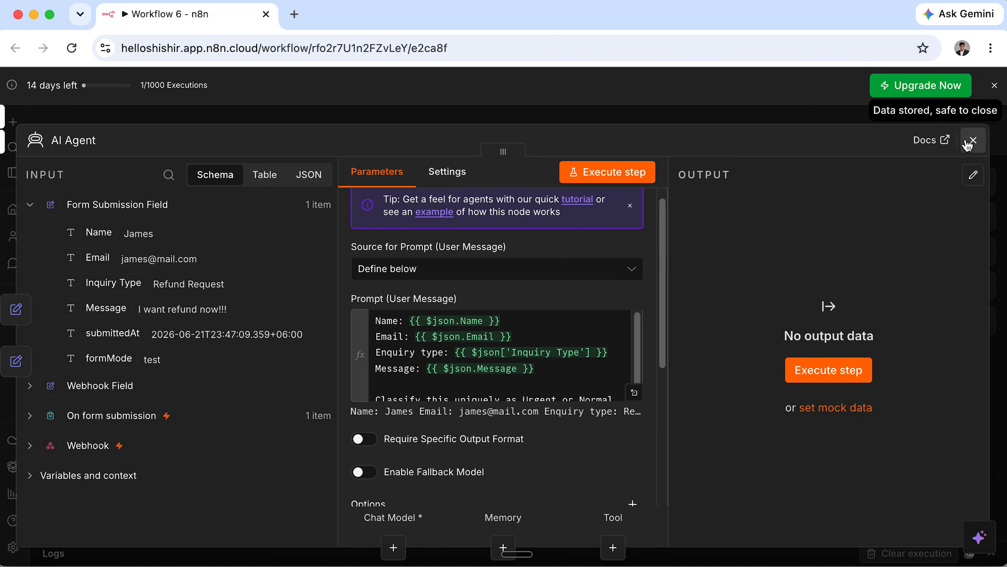
left_click(971, 144)
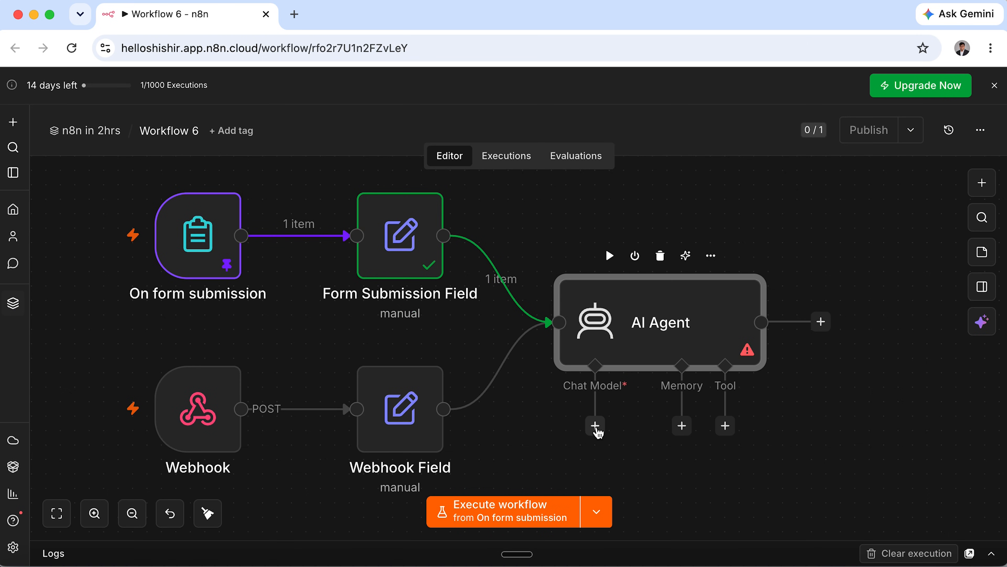
Attach an OpenAI Chat Model using the OpenAI account credential and the gpt-4.1-mini model.
left_click(595, 426)
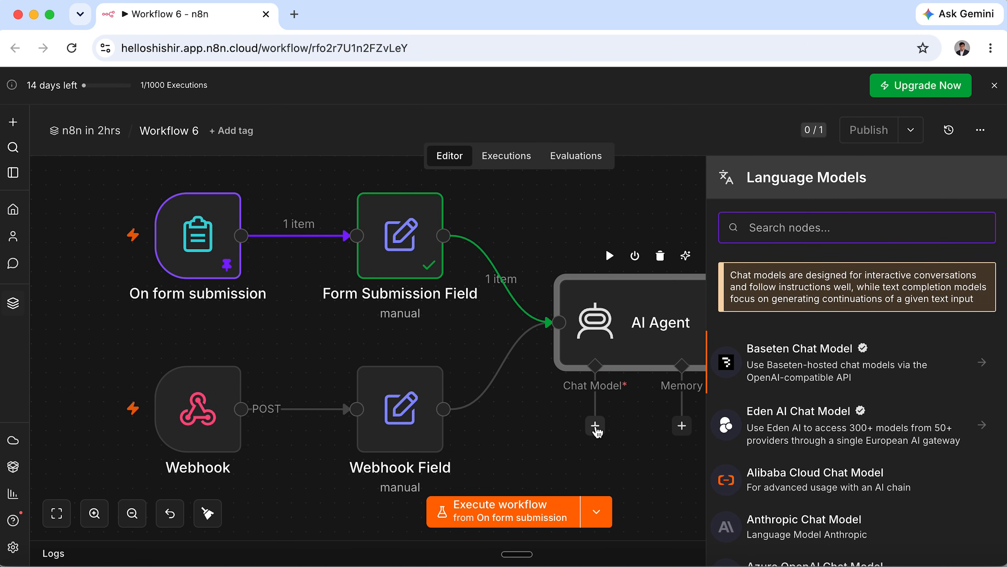
type("open")
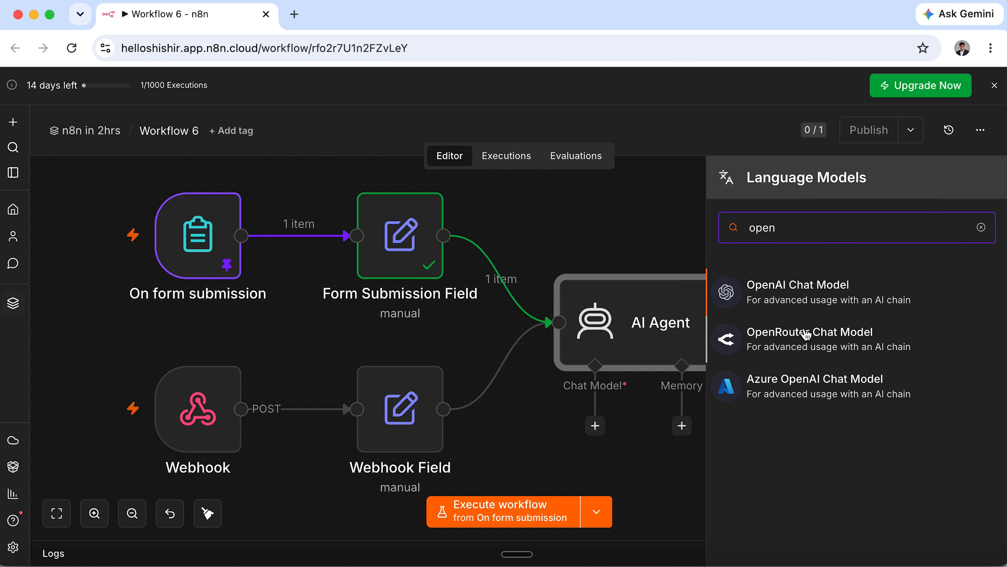
left_click(837, 288)
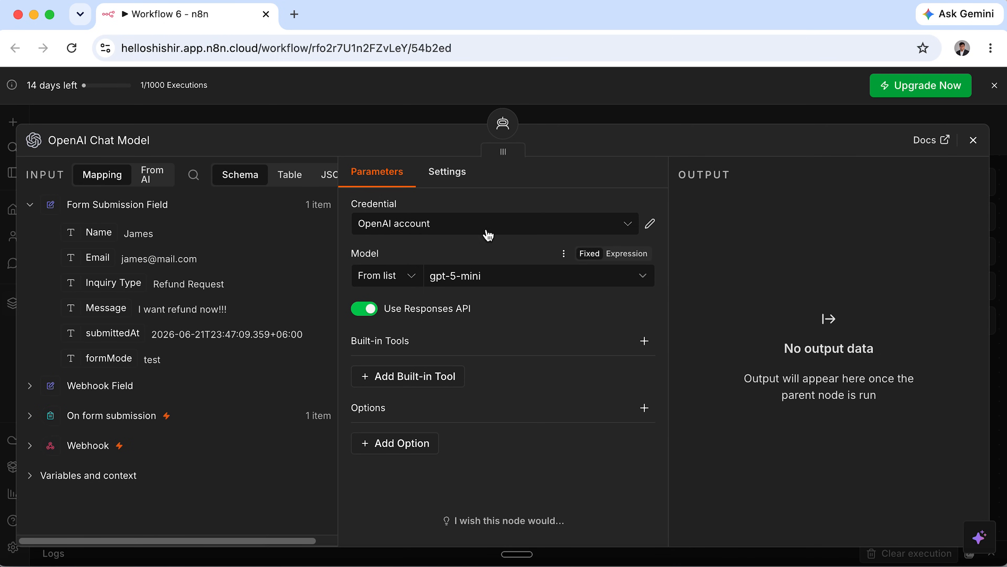
left_click(470, 227)
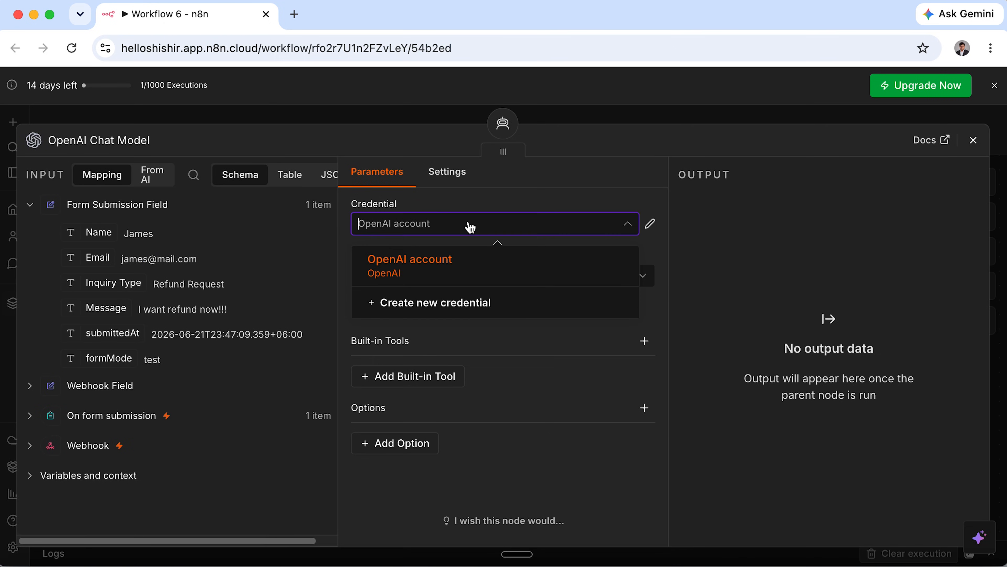
left_click(468, 271)
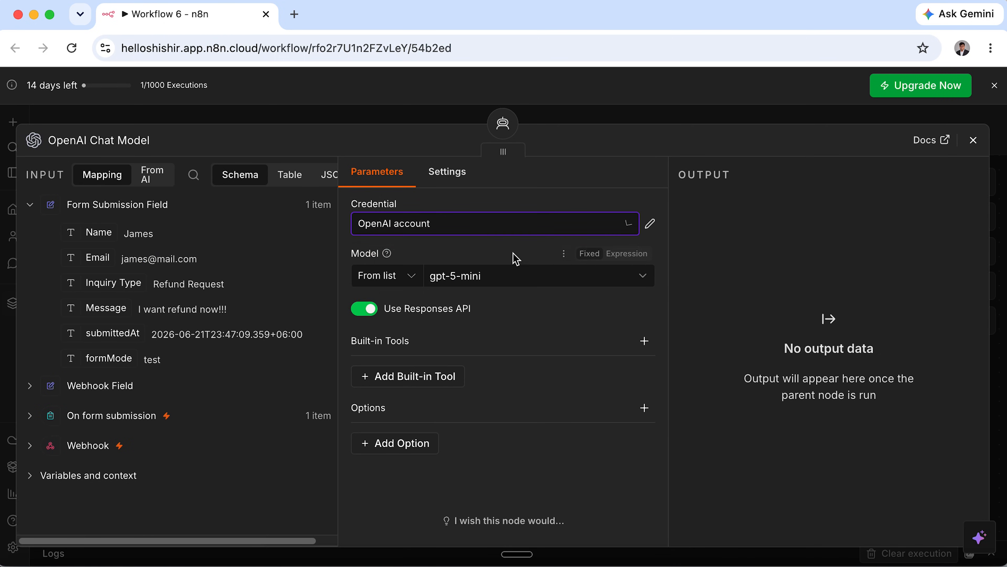
left_click(520, 279)
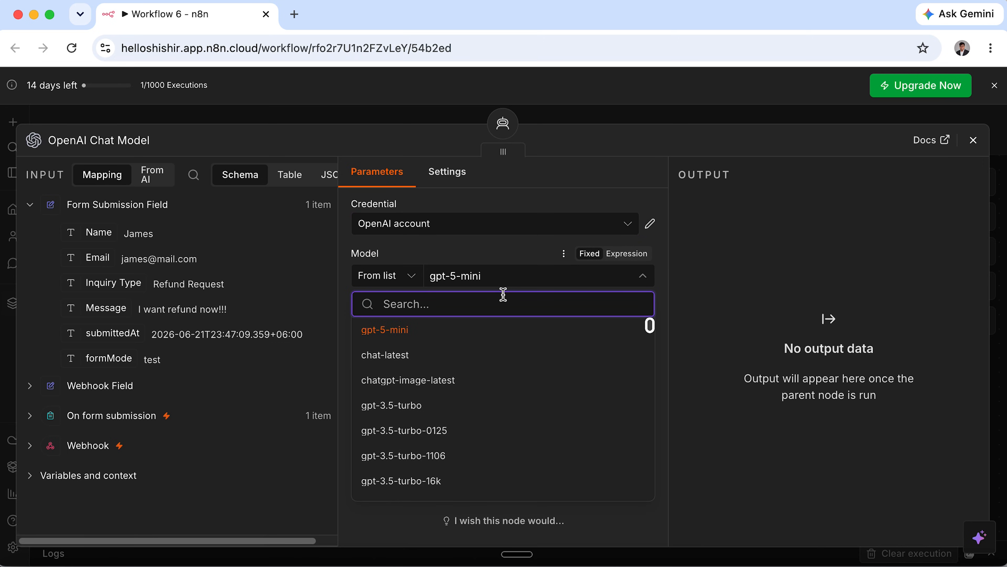
type("gpt-4")
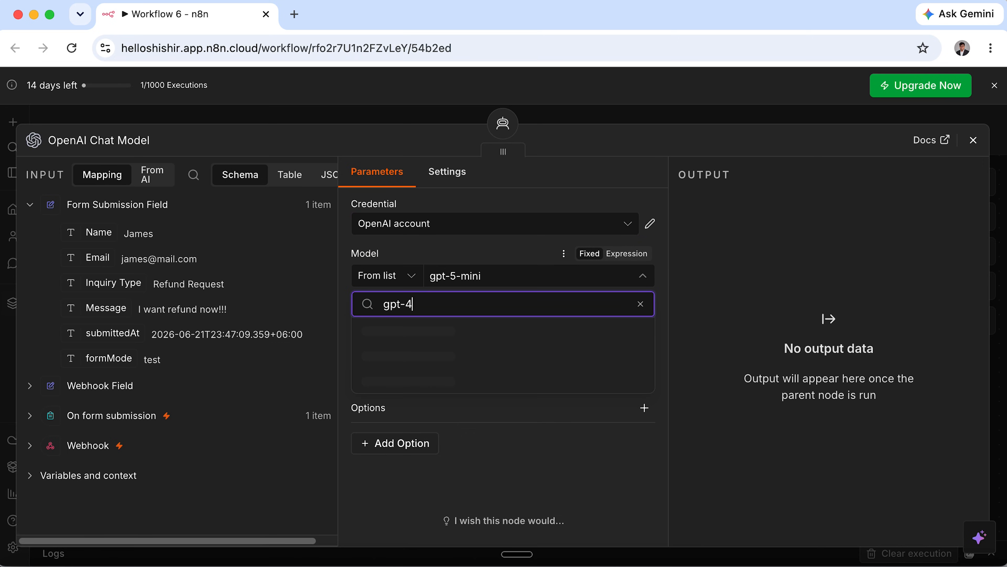
type(".1-mini")
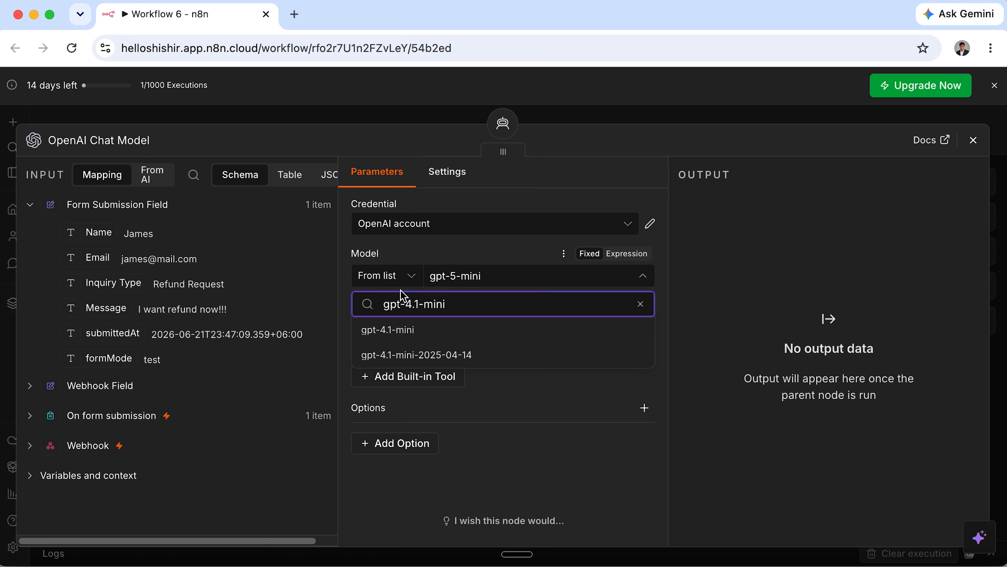
left_click(419, 341)
Add an Edit Fields (Set) node after the AI Agent.
left_click(974, 139)
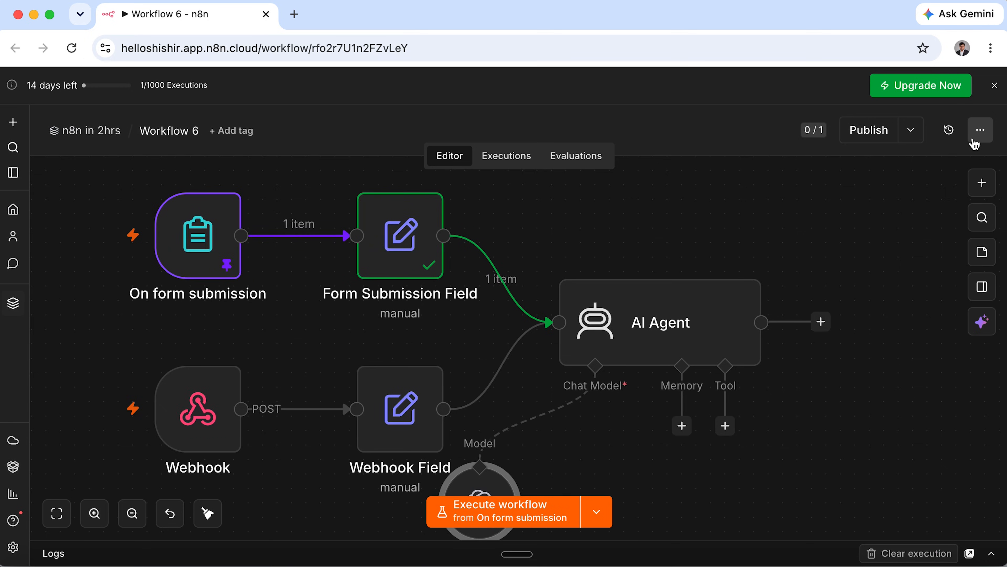
scroll(668, 385, "down", 5)
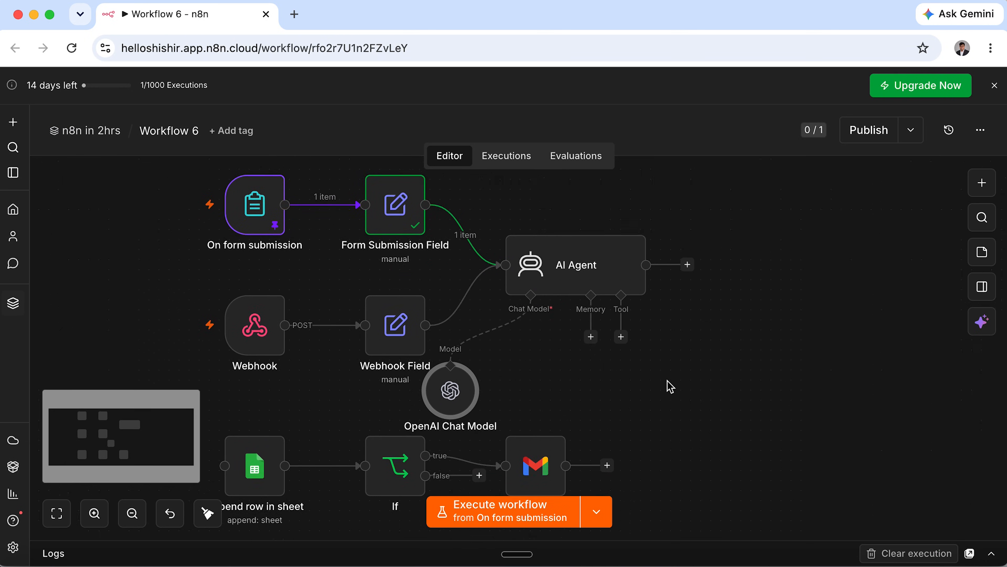
scroll(727, 253, "up", 2)
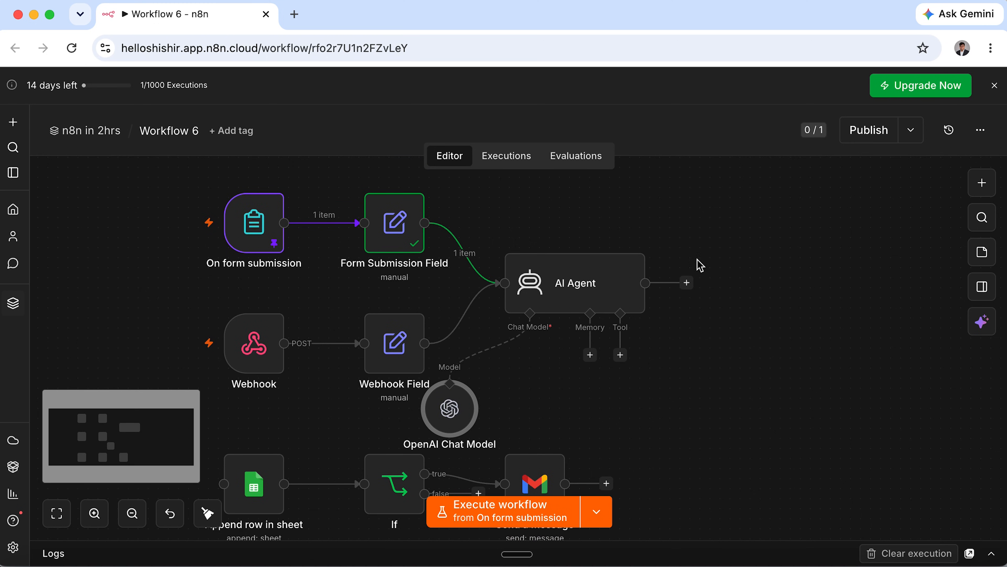
left_click(687, 282)
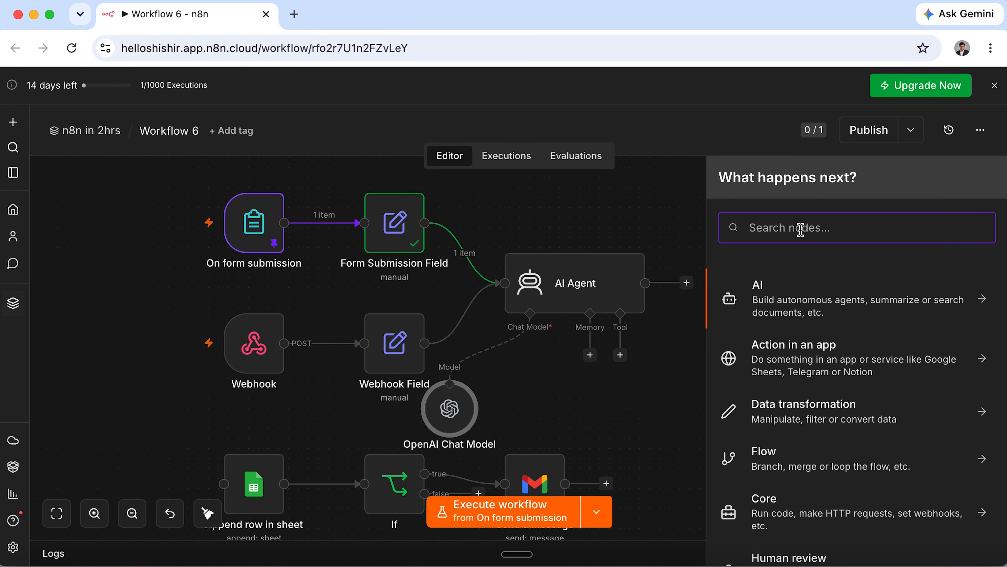
type("fiel")
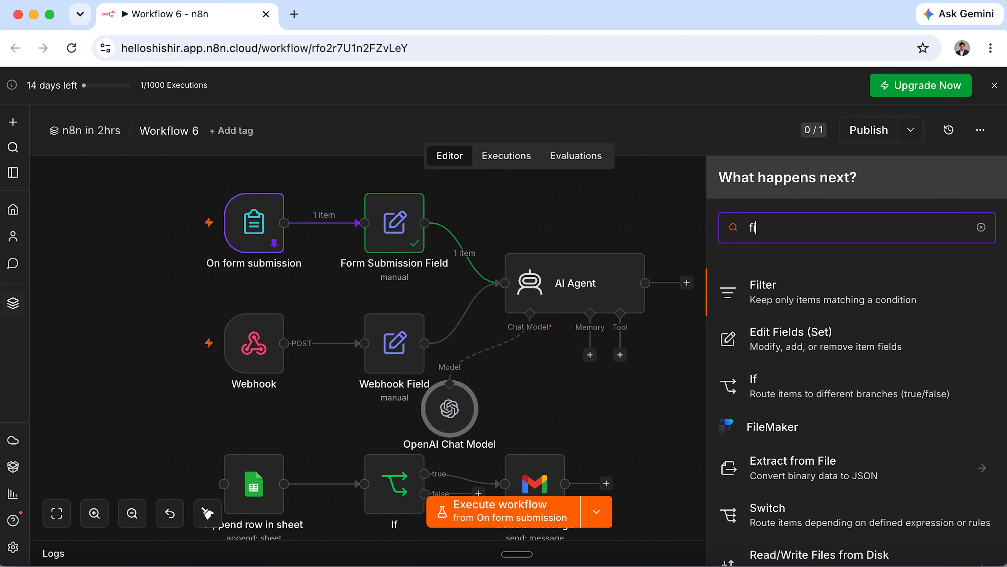
left_click(825, 285)
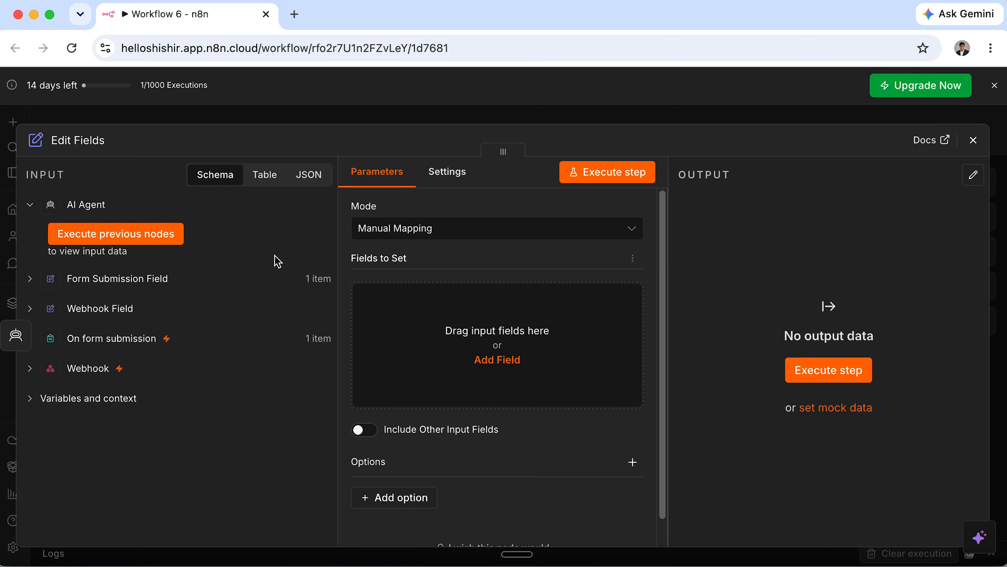
left_click(973, 140)
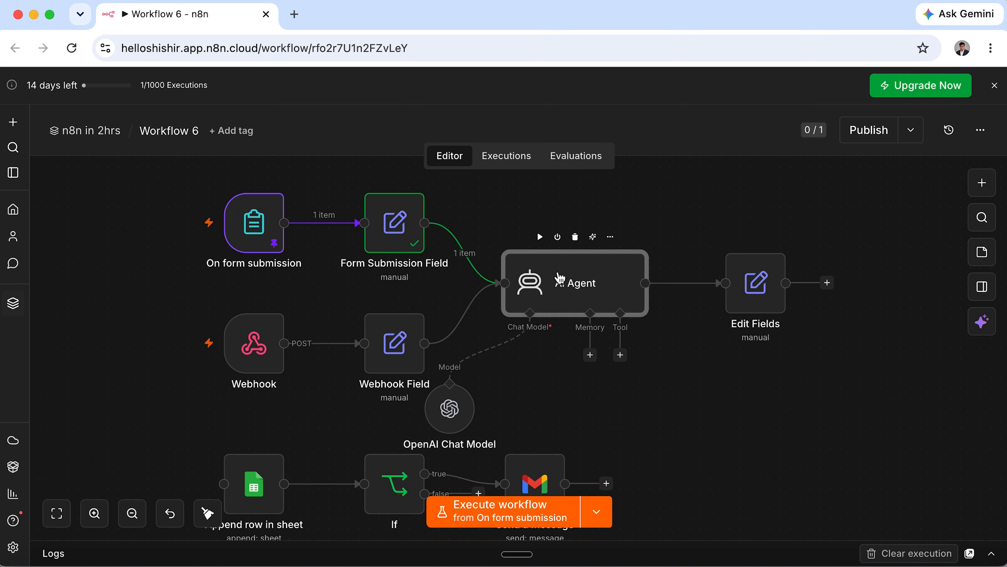
Run the AI Agent step, which returns Urgent, and open Edit Fields showing the agent's output.
left_click(540, 237)
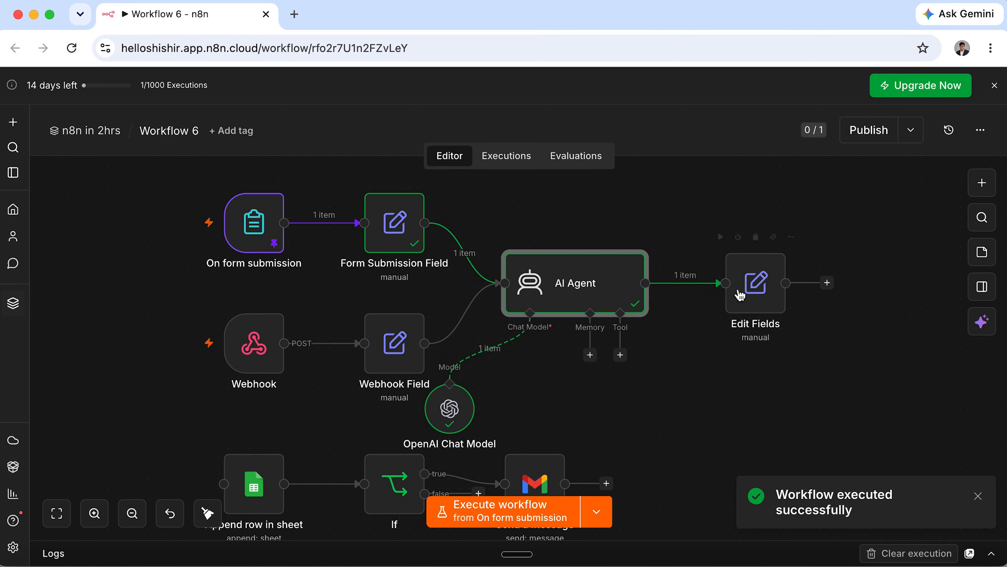
double_click(738, 293)
left_click(30, 207)
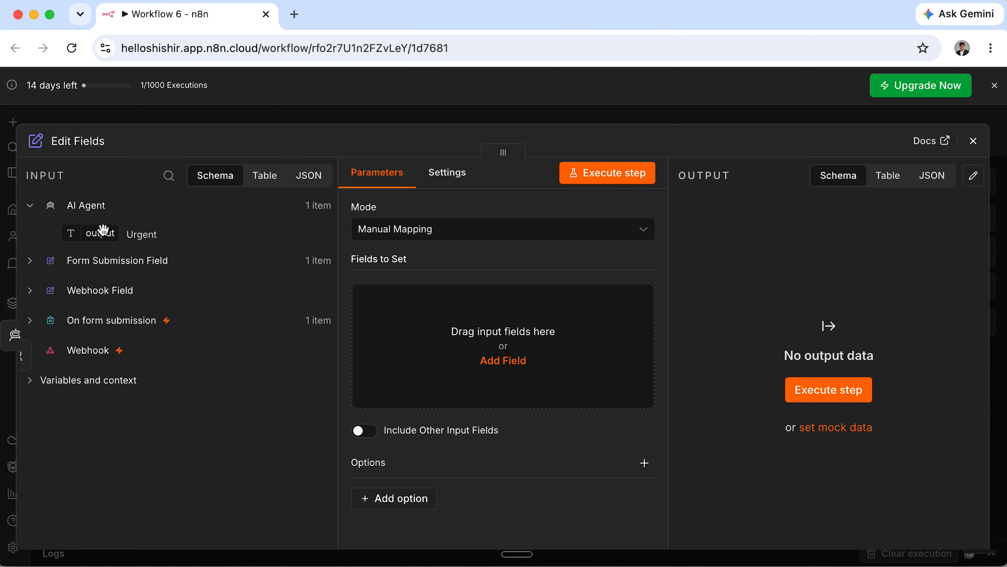
Map Name, Email, Inquiry Type, Message and the AI Agent output, renamed Priority, into Edit Fields.
left_click(30, 261)
left_click_drag(94, 277, 437, 302)
left_click_drag(95, 312, 480, 425)
left_click_drag(91, 337, 412, 530)
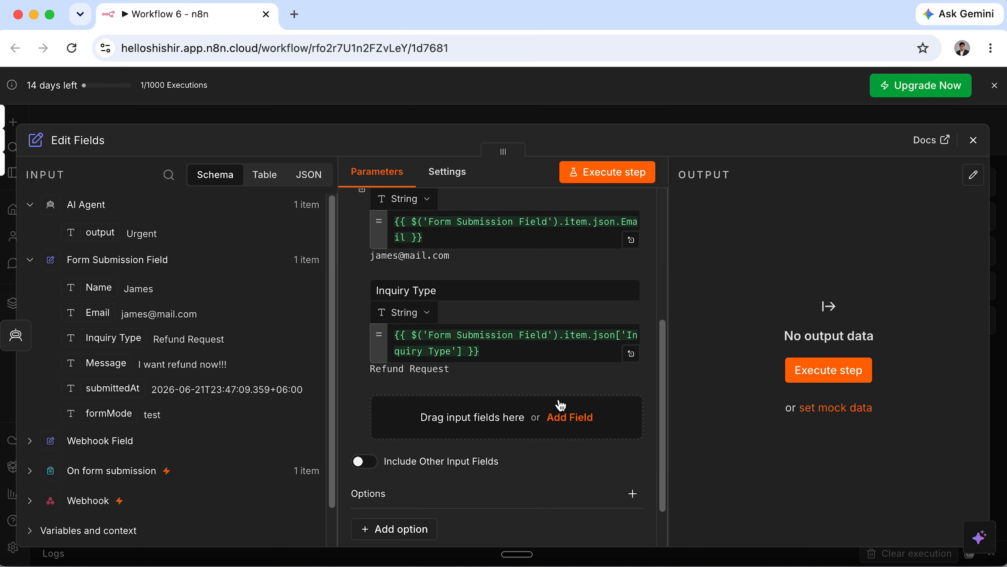
left_click_drag(107, 363, 412, 407)
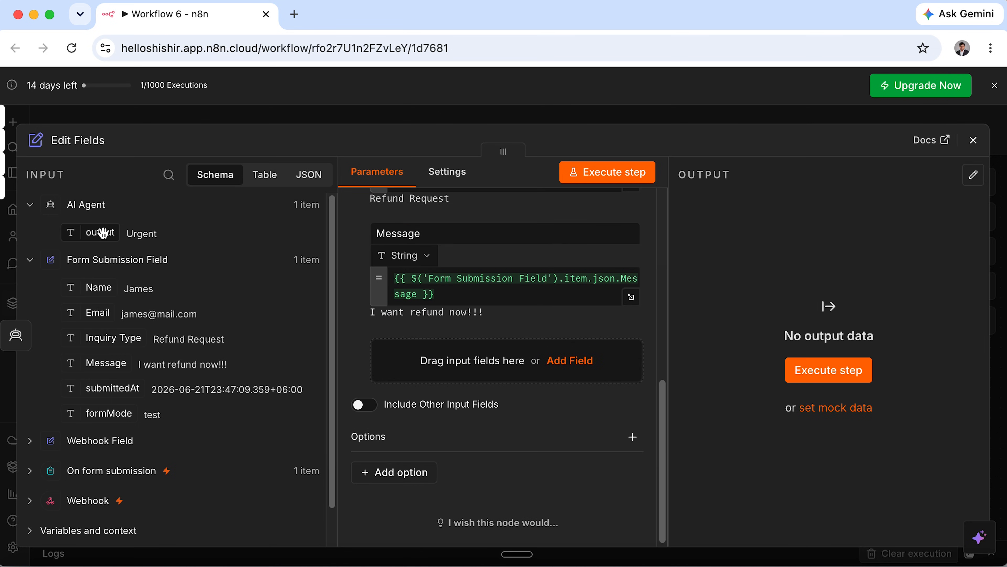
left_click_drag(103, 232, 414, 369)
left_click(479, 350)
left_click_drag(479, 351, 340, 351)
type("Priority")
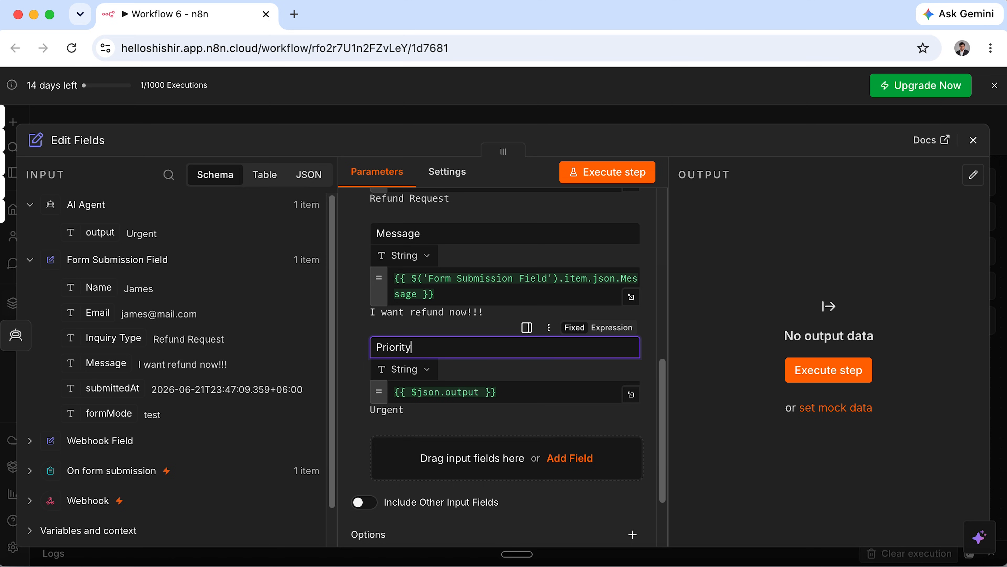
Connect Edit Fields to Append row in sheet and tidy up the node layout.
left_click(974, 139)
scroll(828, 206, "down", 3)
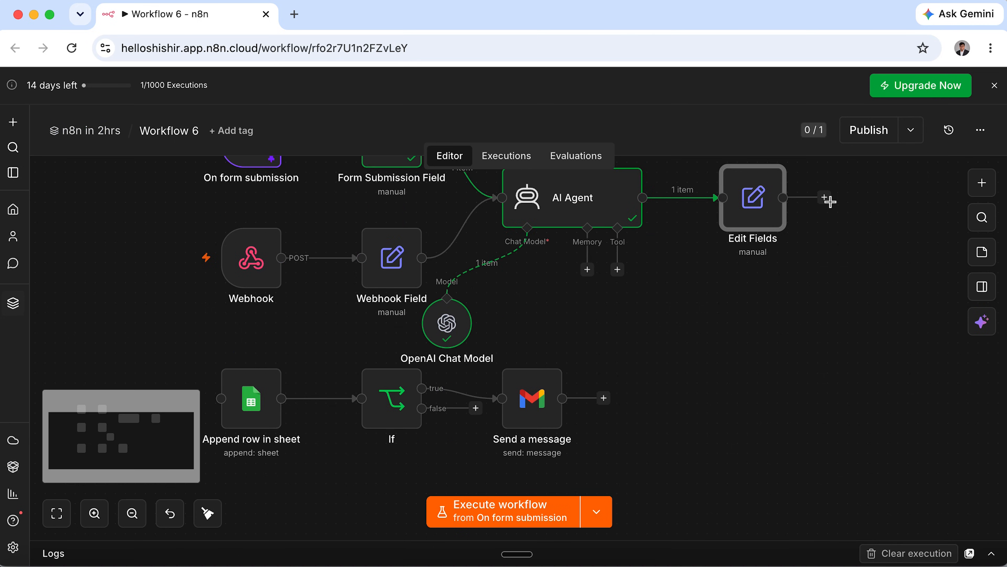
left_click_drag(827, 201, 221, 404)
left_click(207, 513)
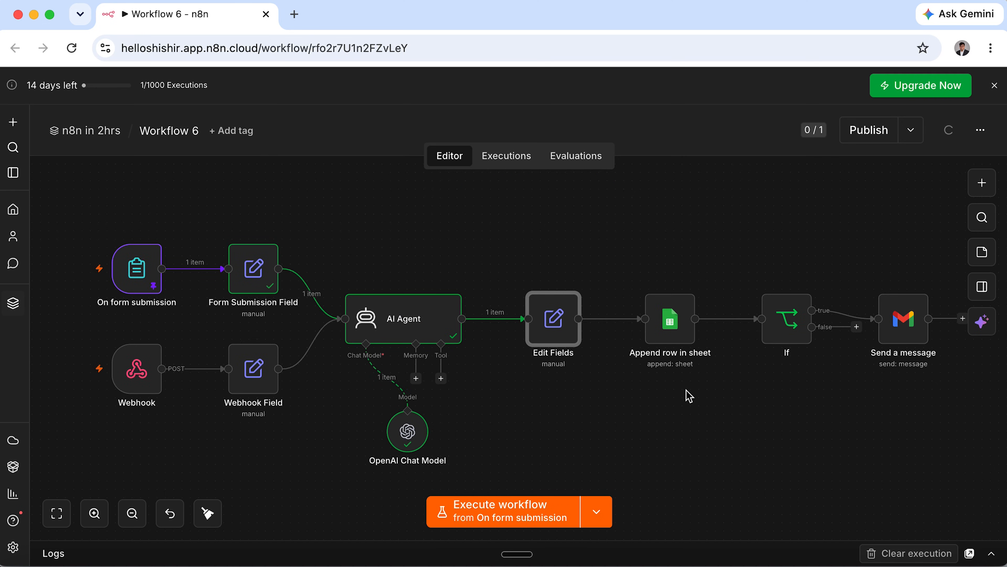
Unpin the On form submission test data and execute the workflow.
double_click(137, 268)
left_click(972, 206)
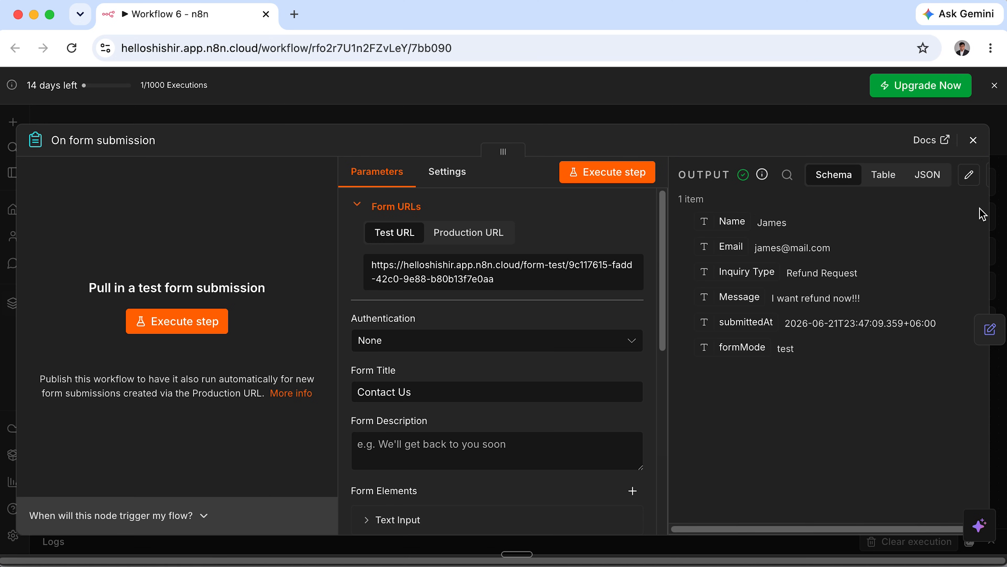
left_click(974, 144)
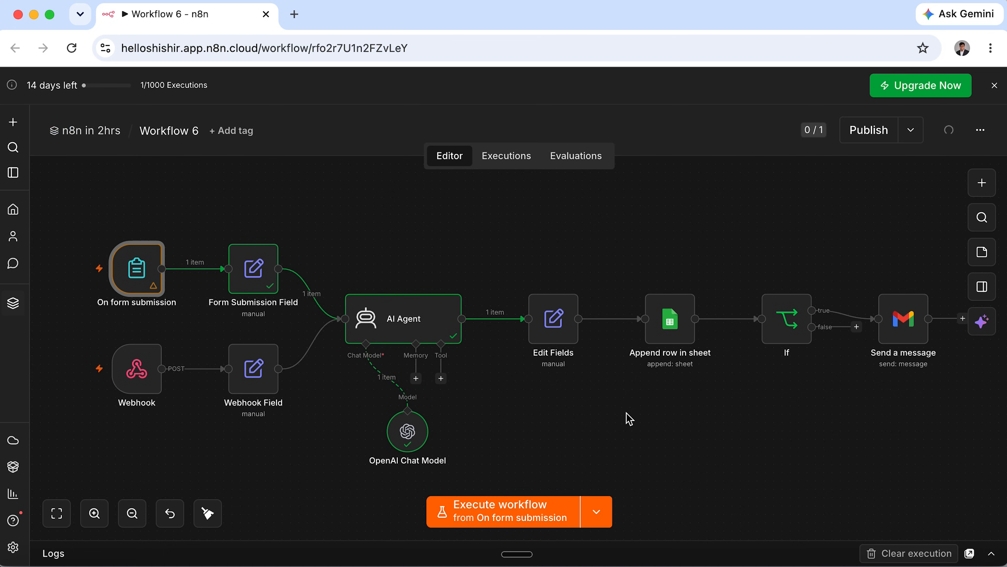
left_click(532, 514)
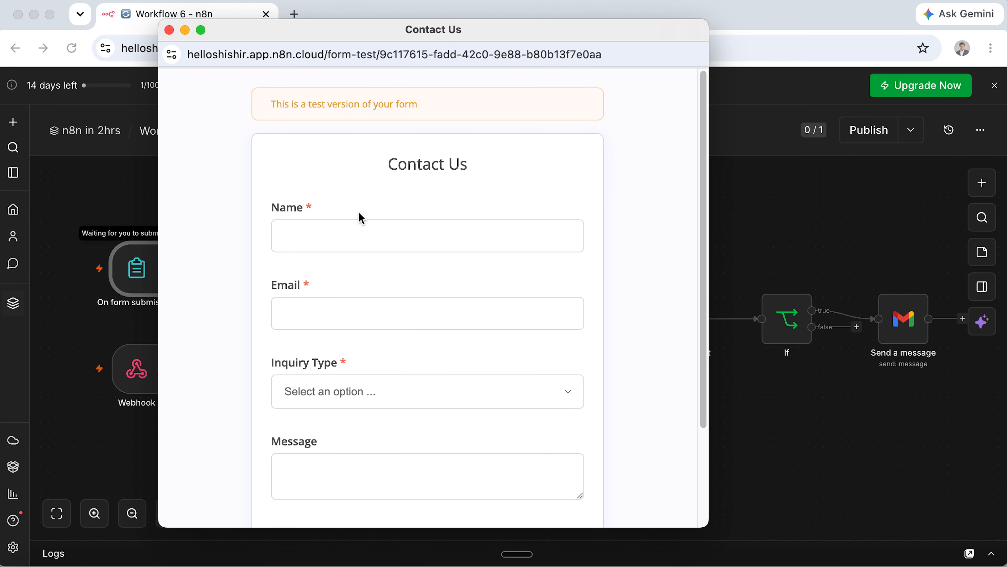
Submit the test form with the submitter's name, e-mail, Refund Request and 'I want my refund now!!!'.
left_click(358, 229)
type("Oli")
key("Tab")
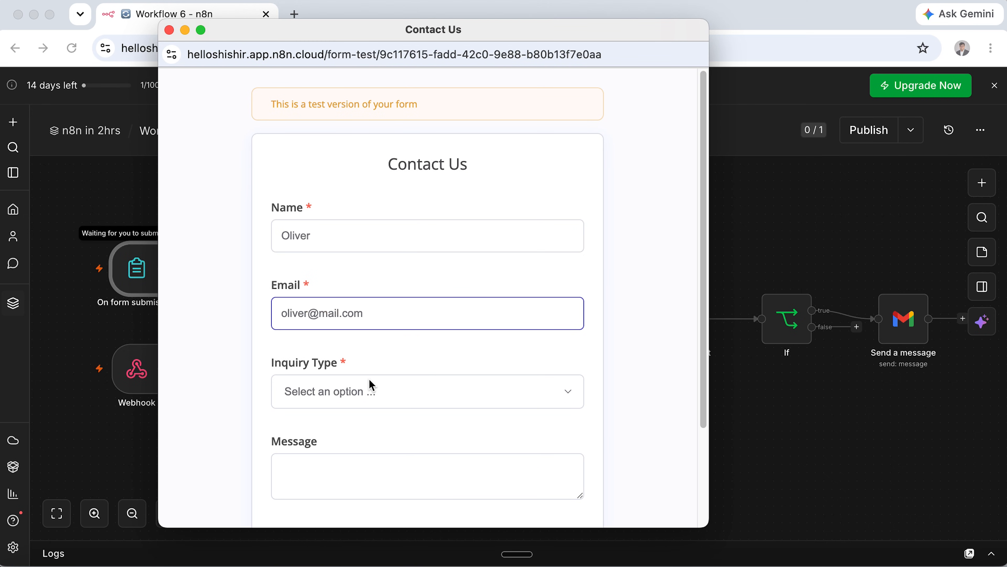
left_click(372, 384)
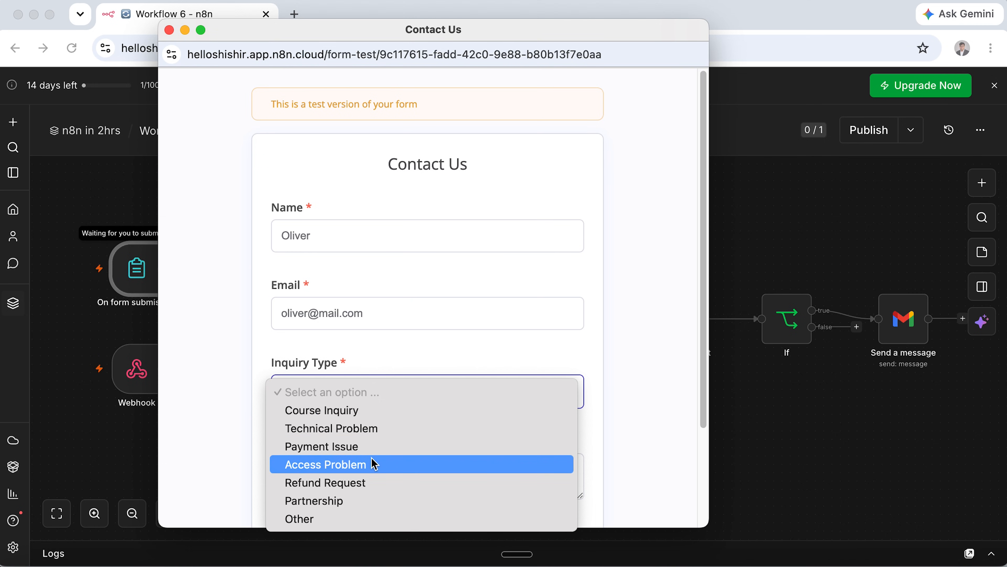
left_click(374, 480)
scroll(374, 476, "down", 3)
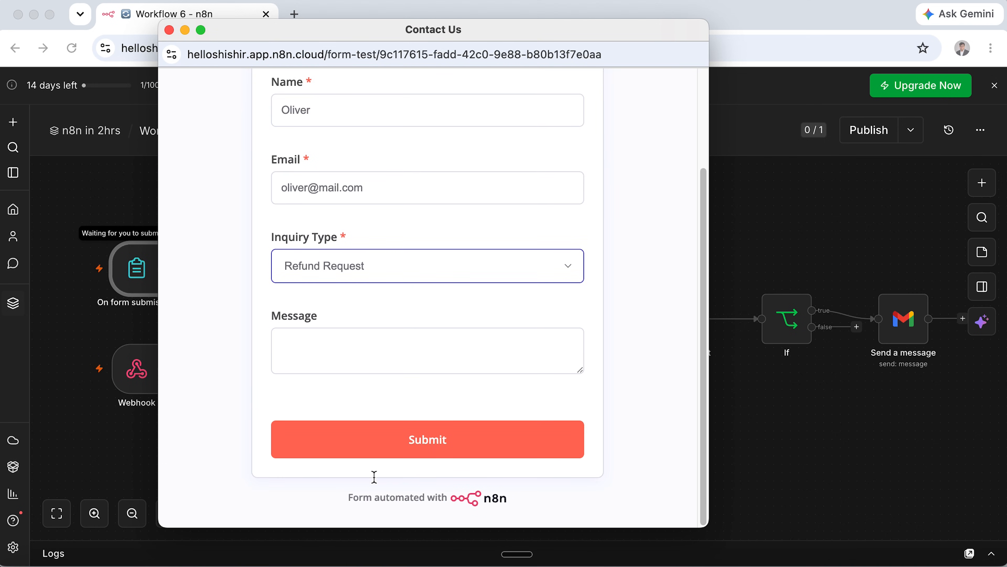
left_click(447, 344)
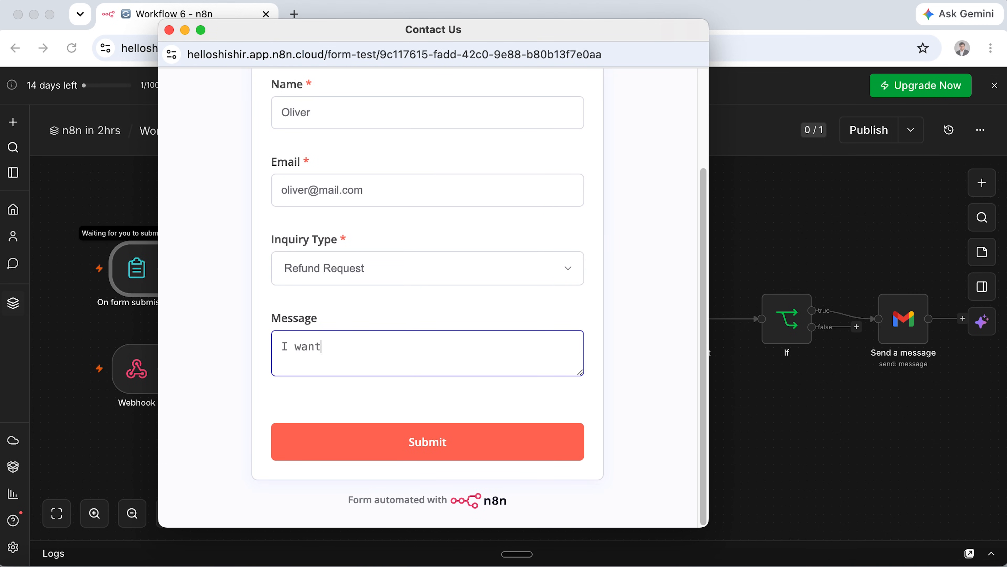
type("I want my refund now!!!")
left_click(473, 459)
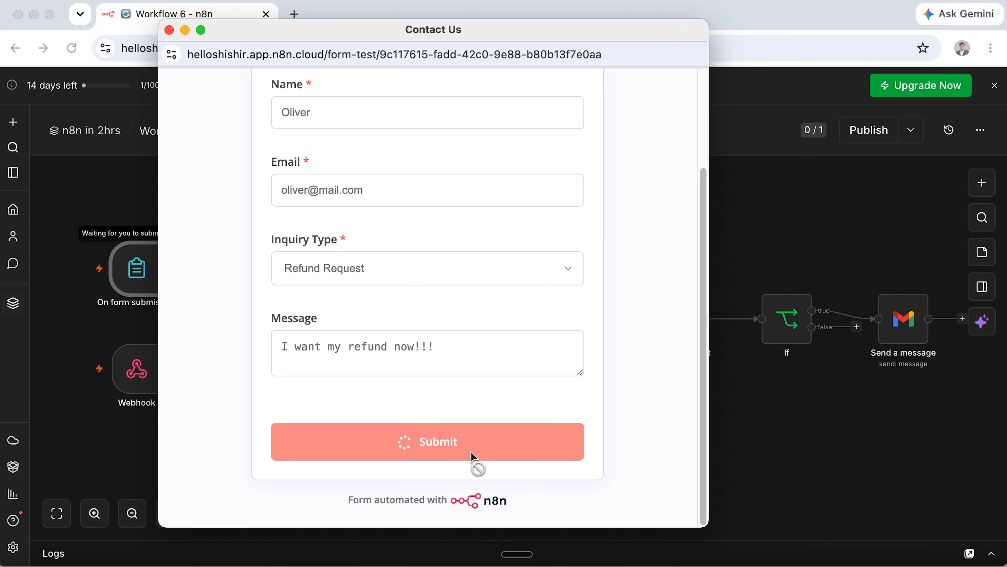
left_click(169, 30)
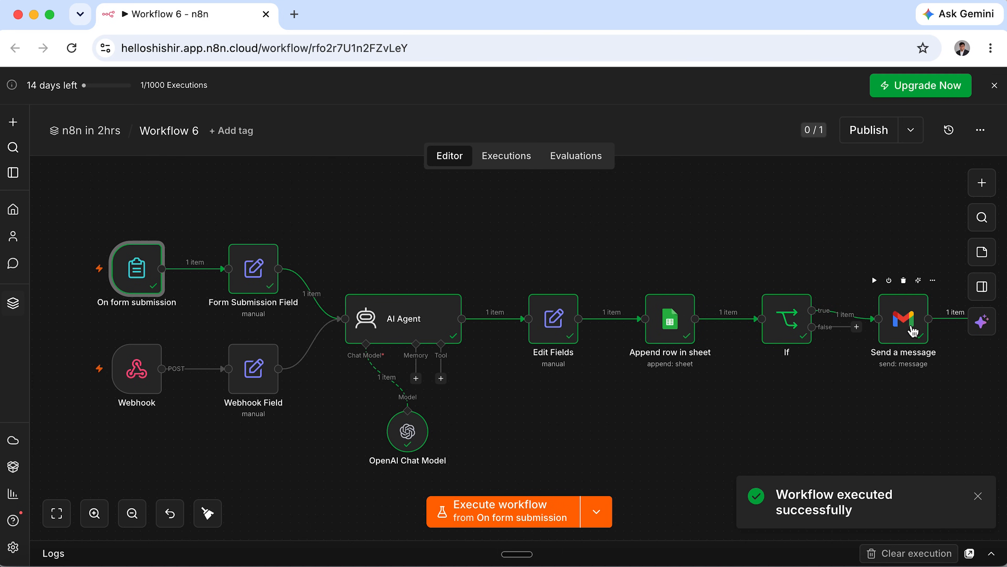
Open Gmail and read the new request email, checking its name, priority and message lines.
left_click(294, 14)
type("gm")
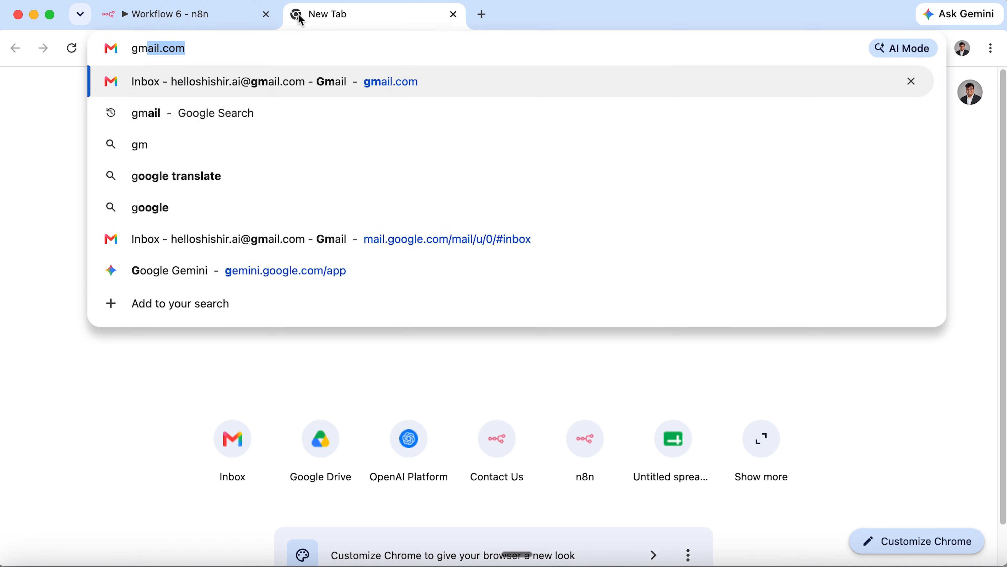
key("Return")
left_click(431, 214)
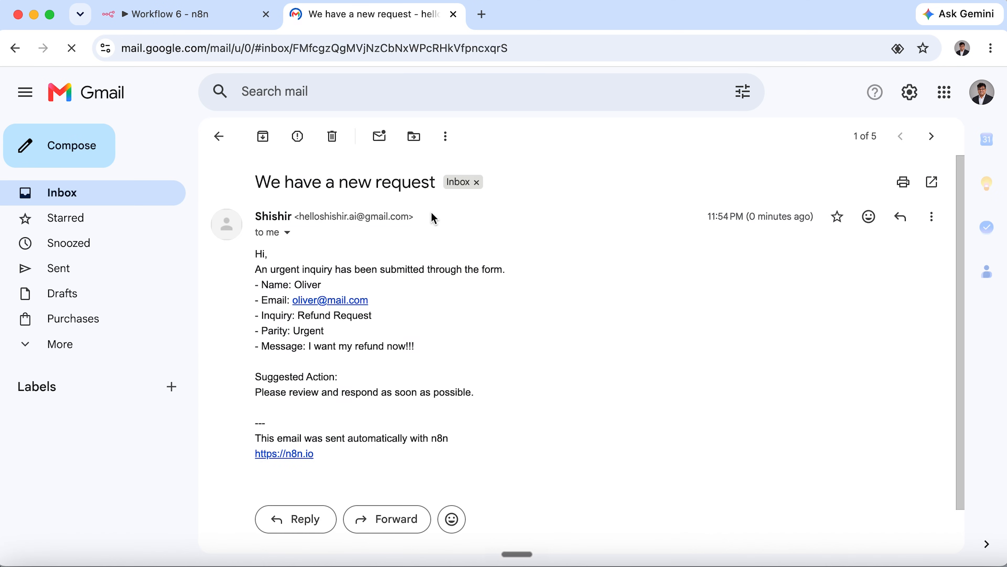
left_click_drag(256, 265, 479, 270)
double_click(308, 284)
left_click_drag(345, 339, 259, 331)
left_click_drag(434, 344, 263, 346)
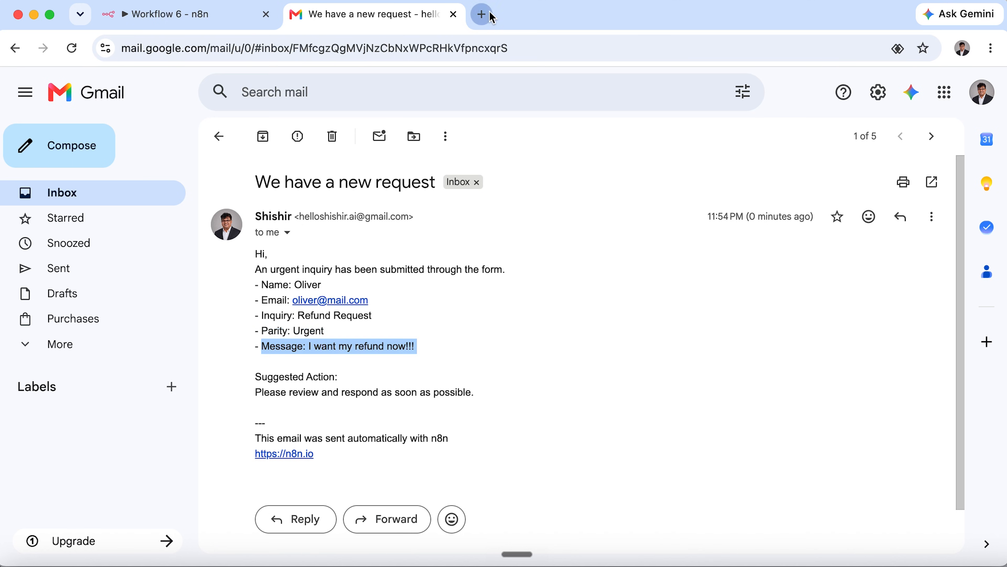
Go to sheets.google.com in another browser tab.
left_click(483, 14)
type("sheets.google.com")
key("Return")
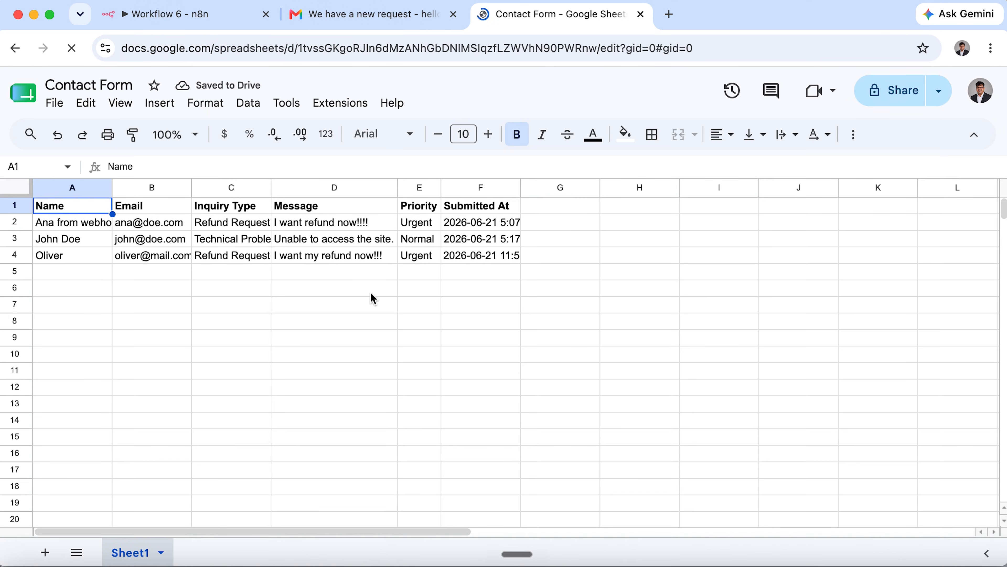
Check the new row's message, email and Urgent priority cells, then return to the n8n workflow.
left_click(341, 254)
left_click(159, 260)
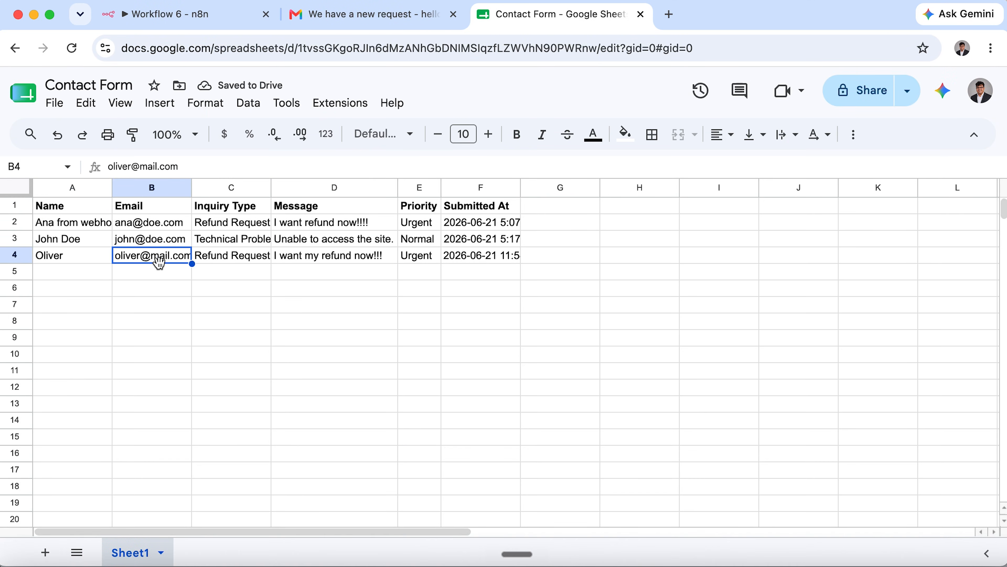
left_click(426, 260)
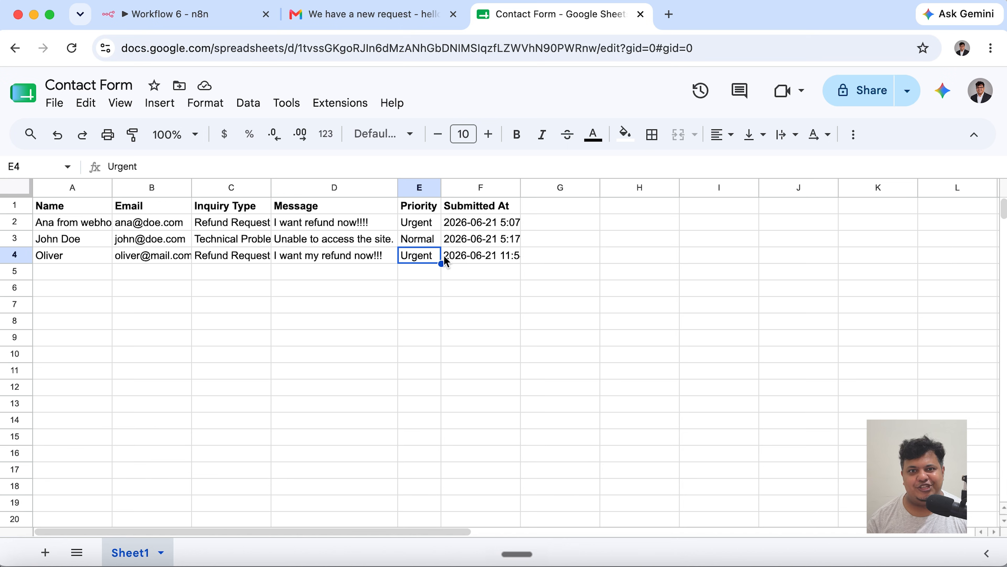
left_click(217, 24)
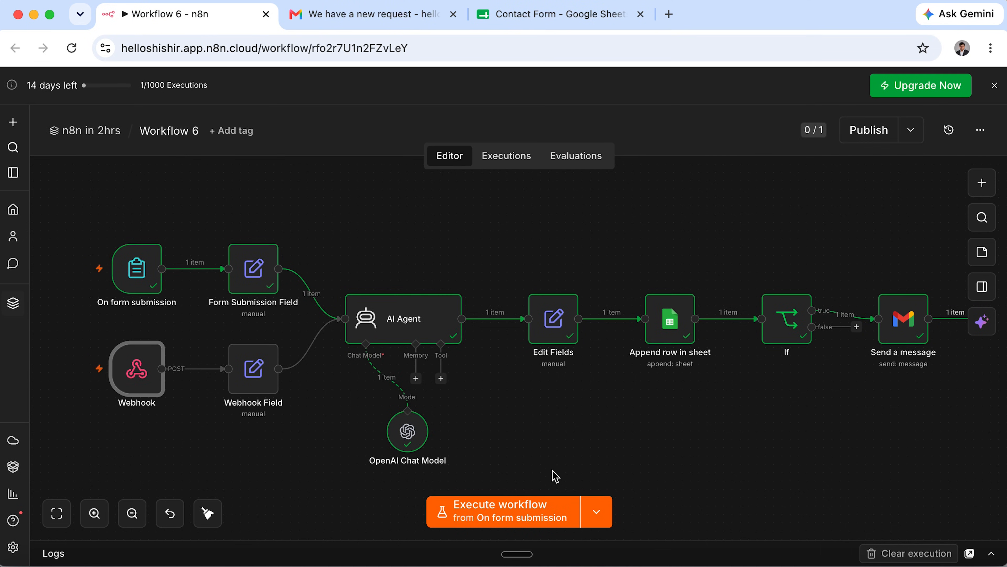
Run the workflow from the Webhook trigger, copy its test URL, and select index.html in Finder.
left_click(596, 511)
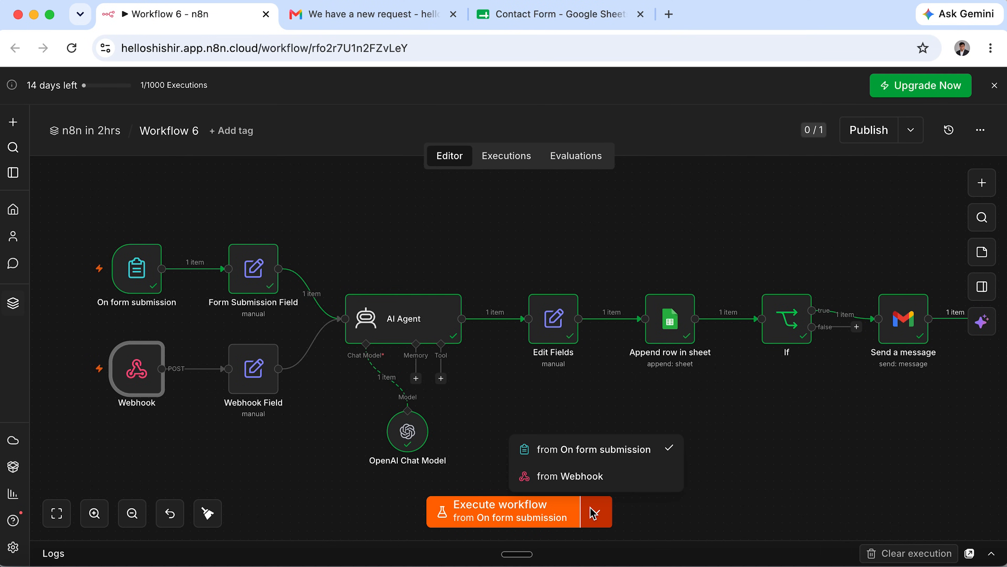
left_click(596, 489)
double_click(139, 377)
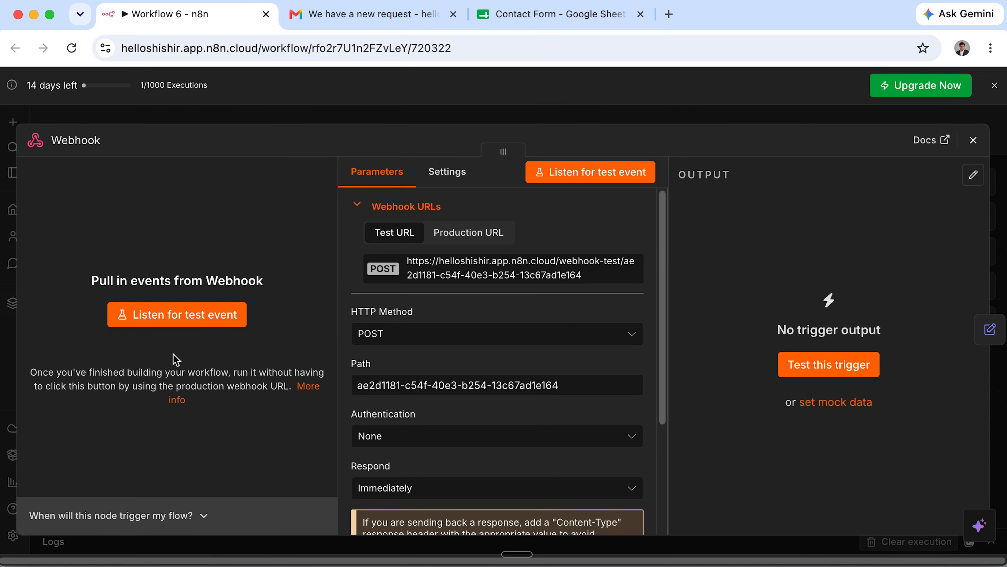
left_click(541, 281)
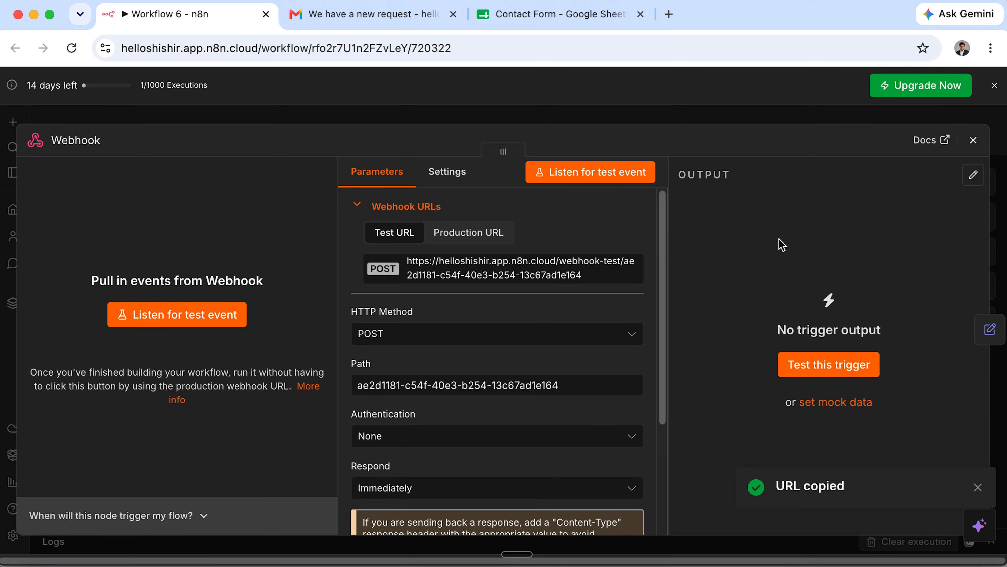
left_click(968, 144)
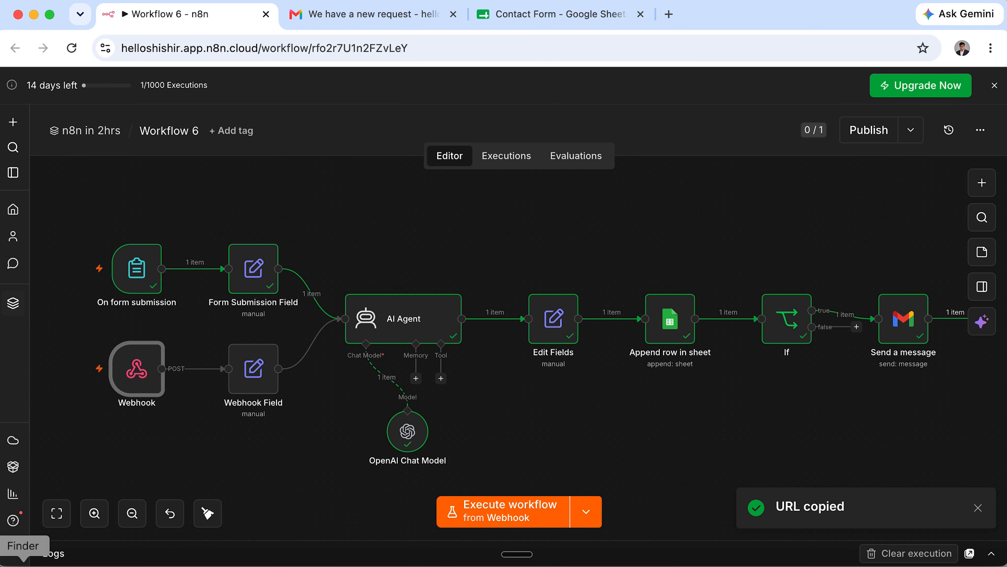
left_click(25, 565)
left_click(318, 177)
Open index.html in Sublime Text and select the old submit URL on line 239.
right_click(318, 178)
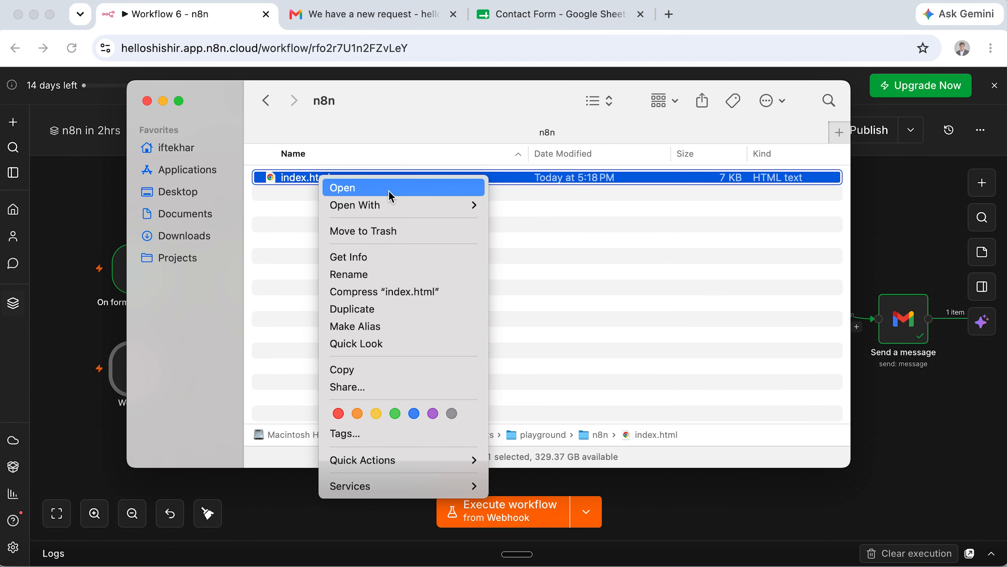
mouse_move(413, 217)
left_click(569, 385)
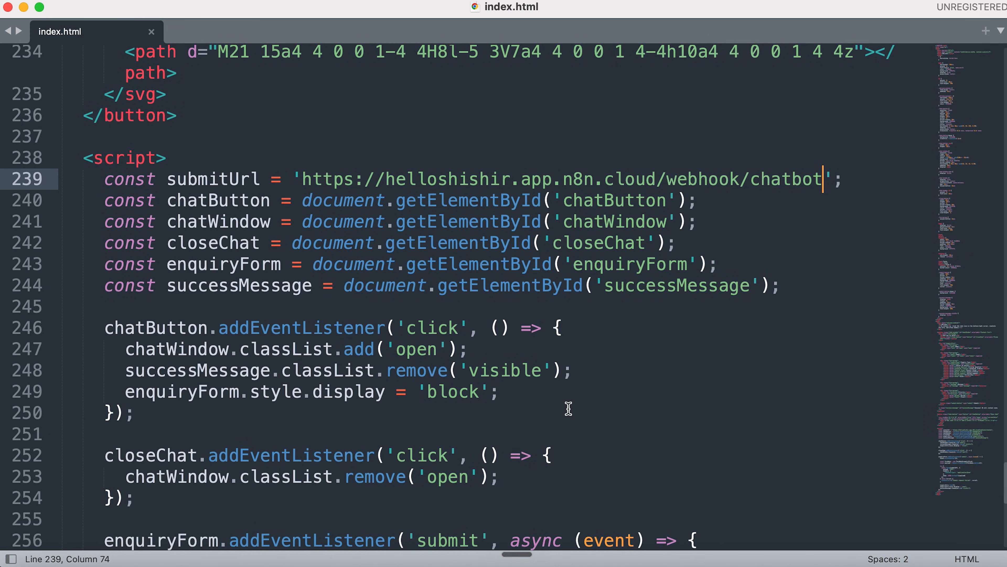
left_click(303, 179)
left_click(824, 179, "shift")
Replace it with the webhook test URL, save, and open index.html in Chrome.
key("BackSpace")
key("super+v")
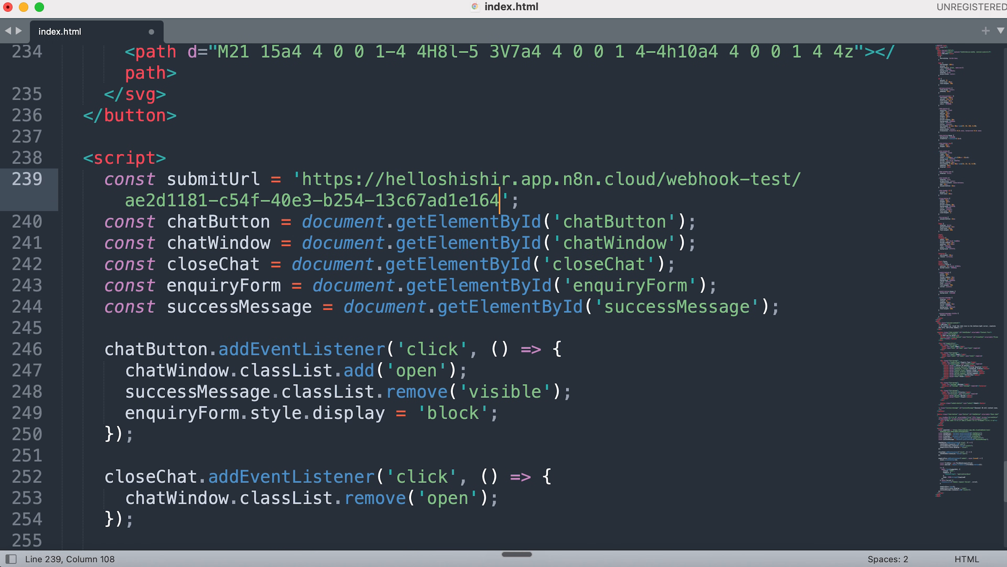
key("super+s")
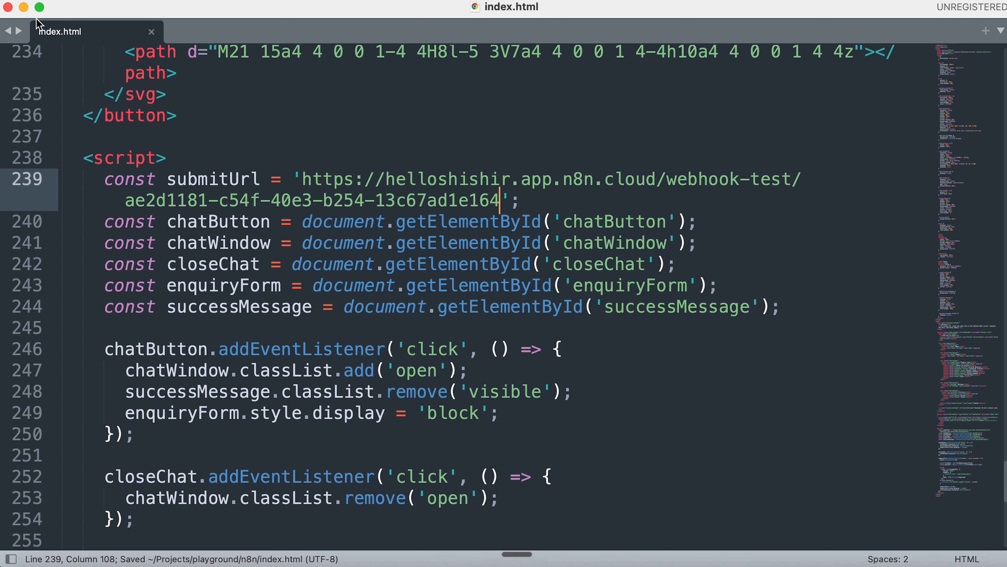
left_click(24, 7)
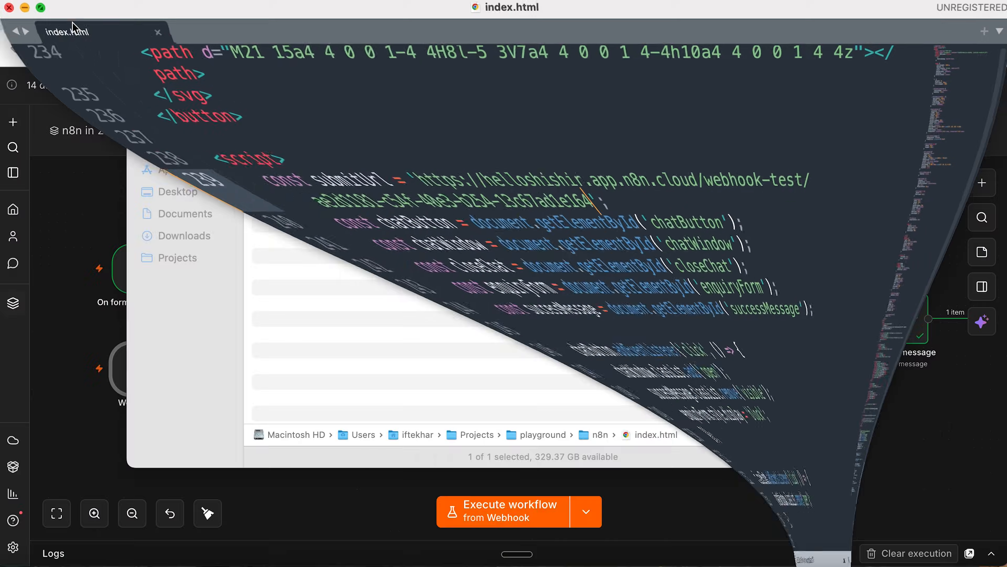
double_click(324, 179)
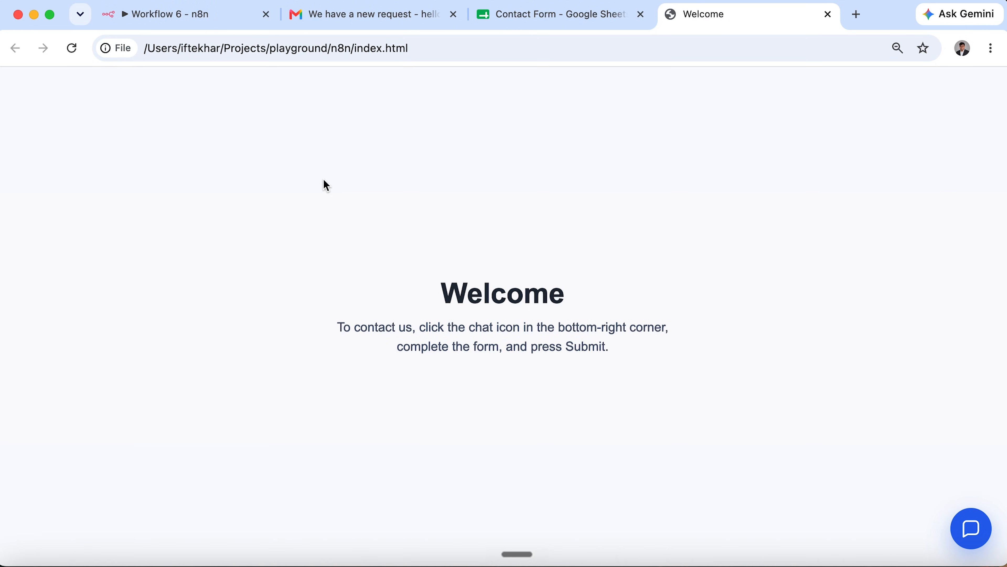
Check the contact form's Normal and Urgent Priority options in Chrome, then return to index.html in Sublime Text.
left_click(970, 527)
left_click(889, 180)
left_click(862, 434)
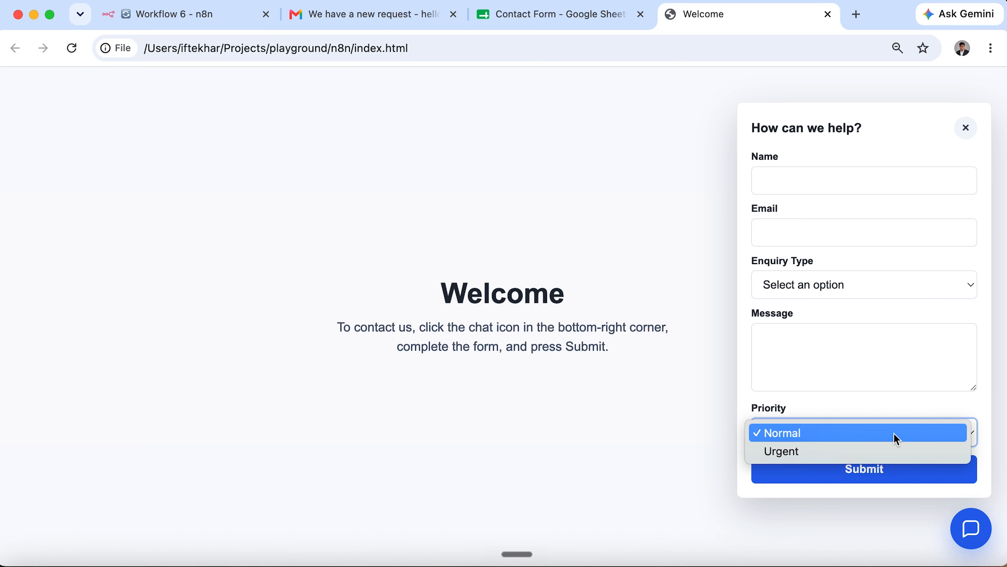
left_click(919, 178)
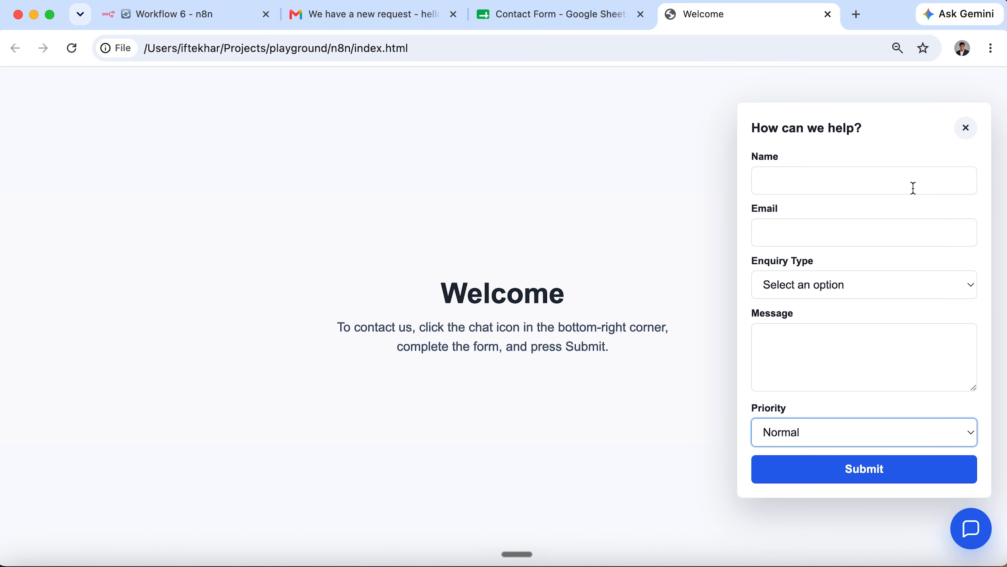
left_click(967, 129)
left_click(773, 566)
scroll(497, 334, "down", 2)
scroll(497, 334, "down", 7)
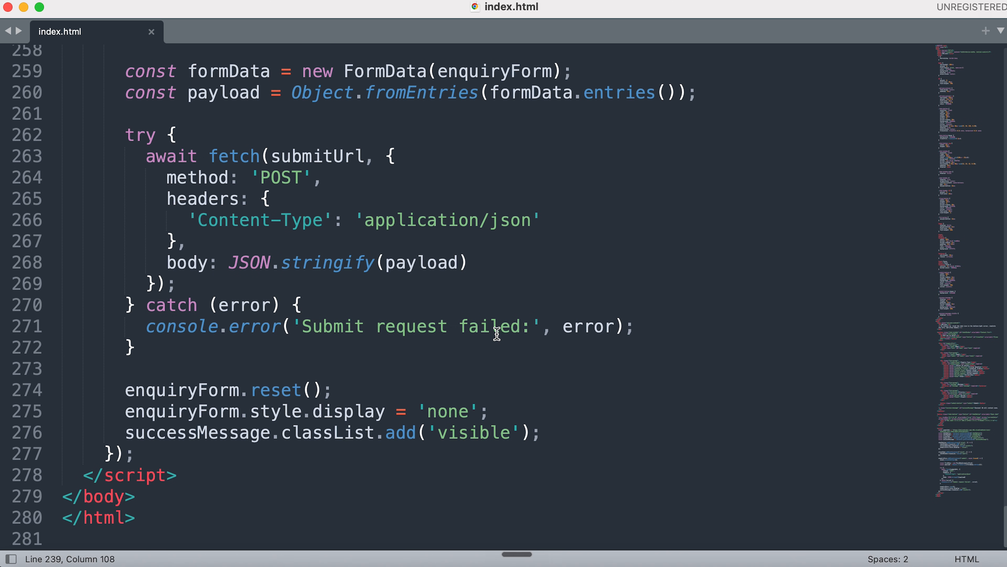
Find 'prio' in index.html and delete the Priority form-group block (lines 217–224).
scroll(497, 334, "up", 10)
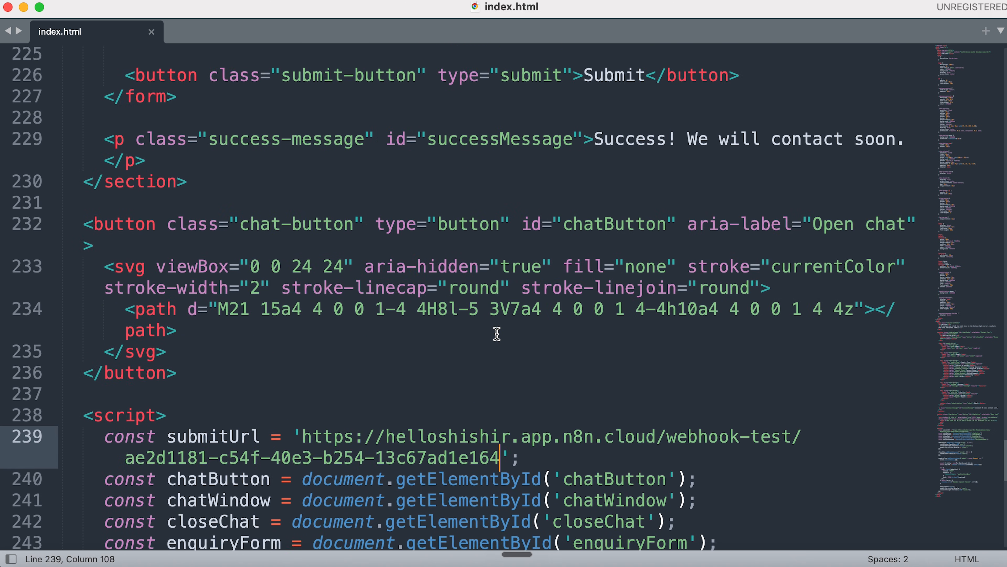
key("super+f")
type("prio")
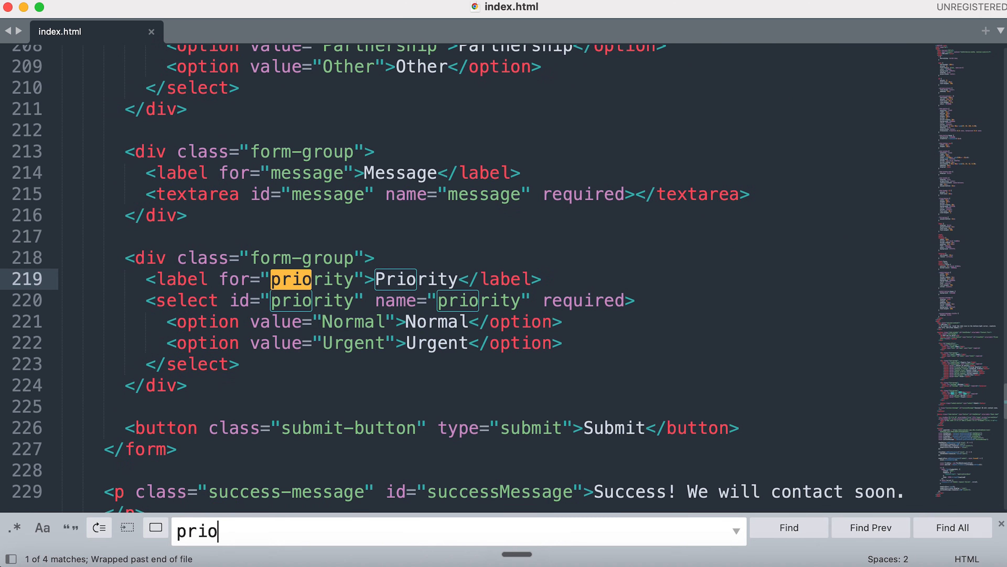
left_click_drag(208, 384, 86, 234)
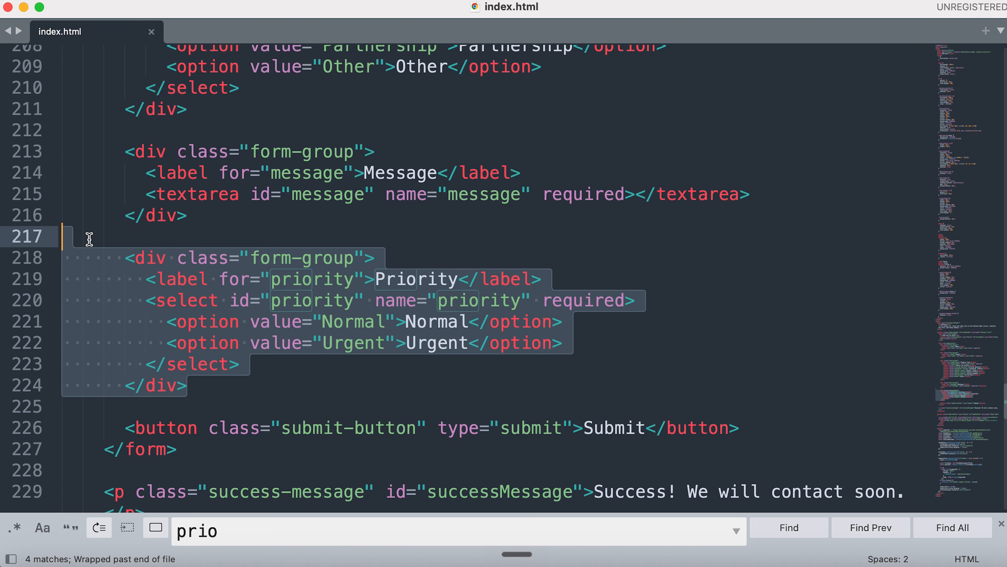
key("BackSpace")
Search the file for 'pri' to confirm no Priority references remain.
key("super+f")
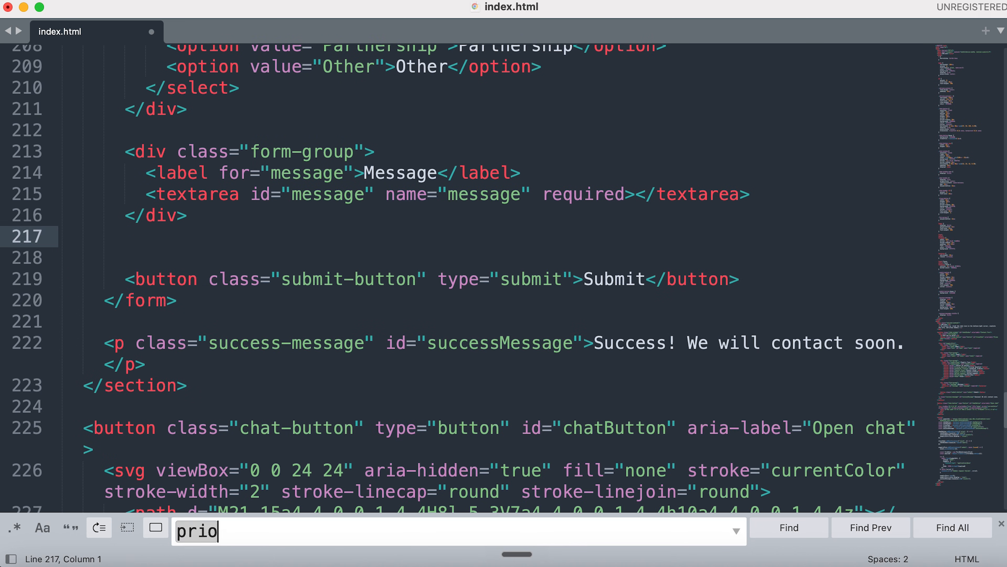
key("BackSpace")
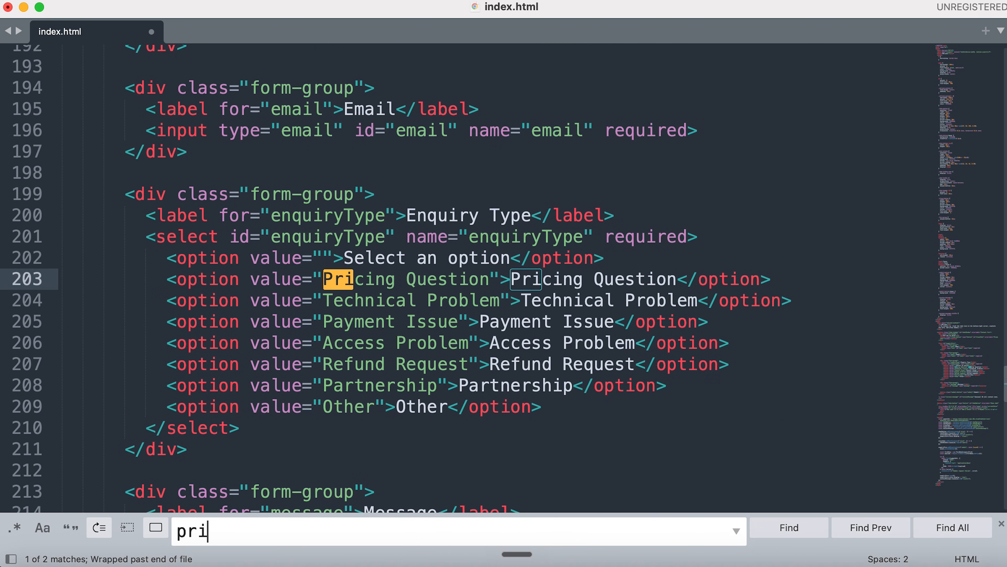
key("Return")
key("Return")
left_click(558, 564)
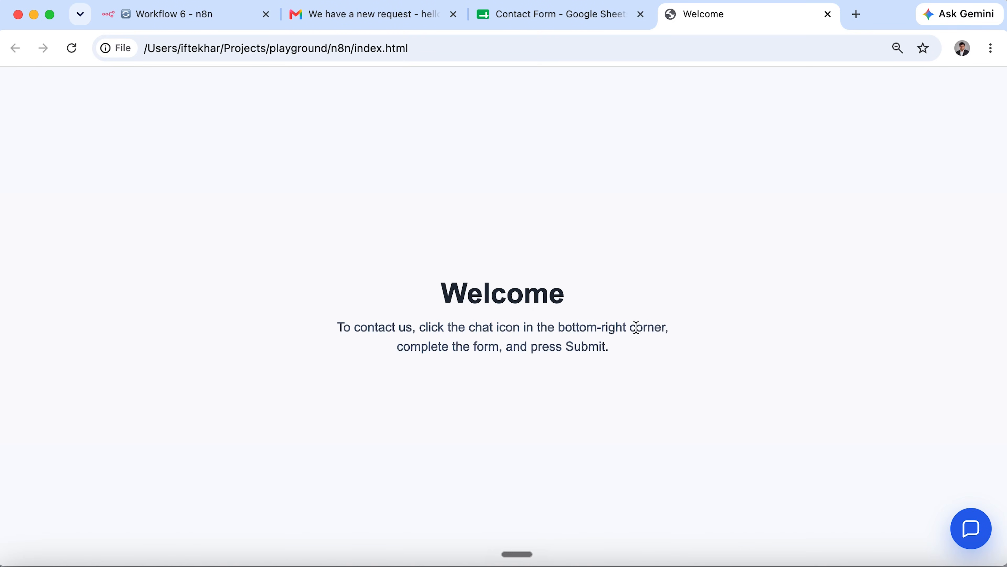
Reload the page and enter the sender's name and e-mail in the contact form.
left_click(71, 47)
left_click(968, 526)
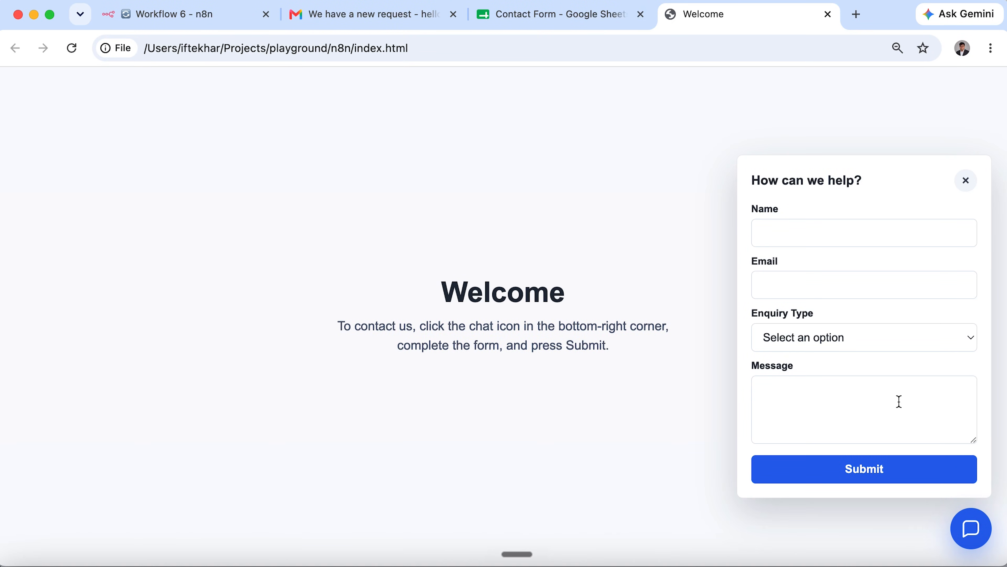
left_click(892, 233)
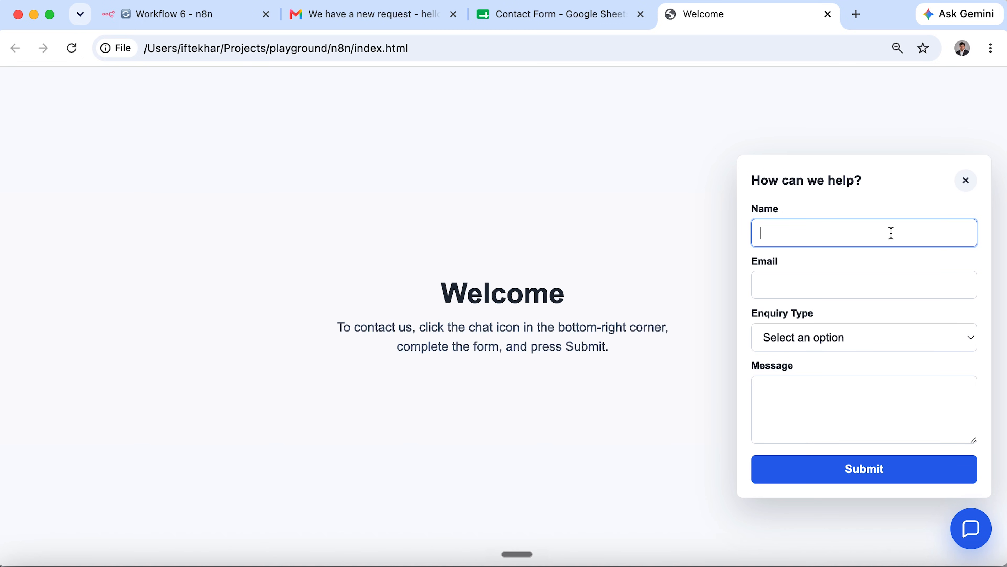
type("A")
left_click(896, 281)
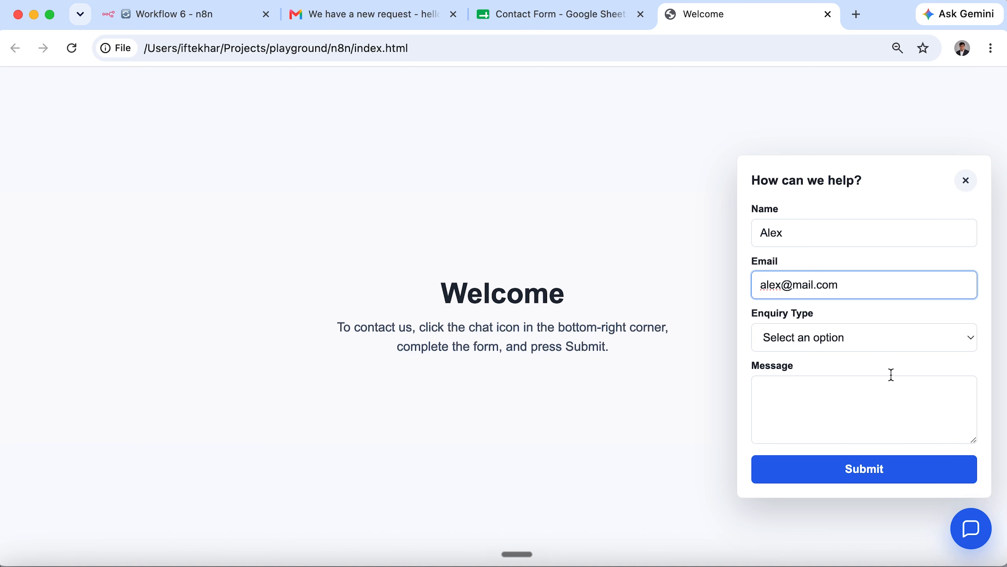
Submit the form as a Pricing Question asking what the course price is.
left_click(900, 339)
left_click(901, 365)
left_click(882, 404)
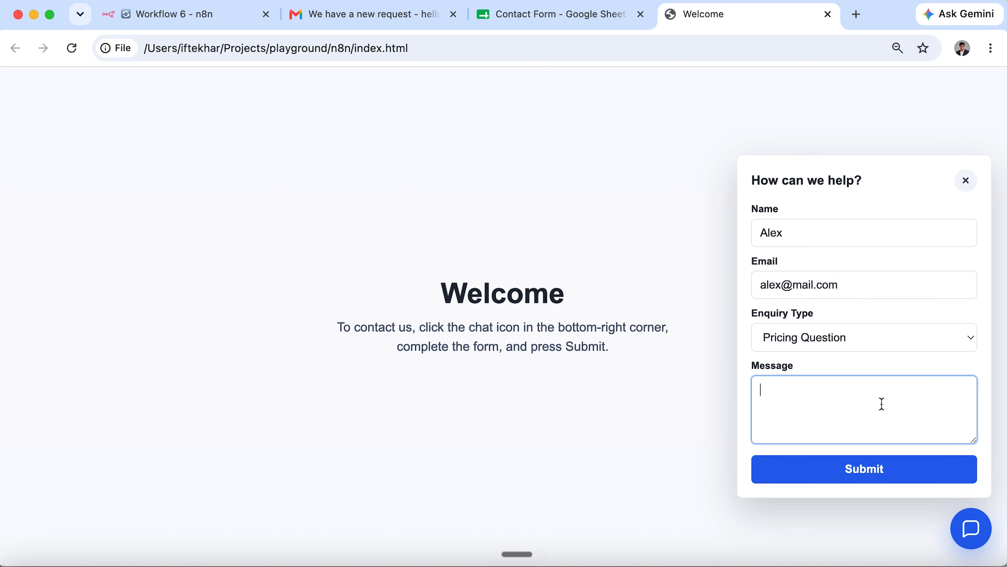
type("What is the course price?")
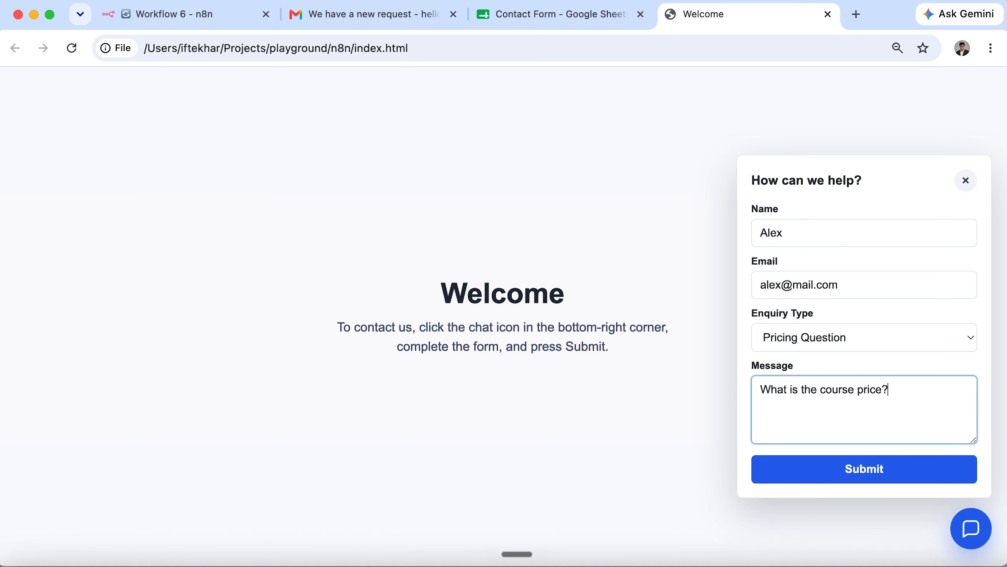
left_click(879, 472)
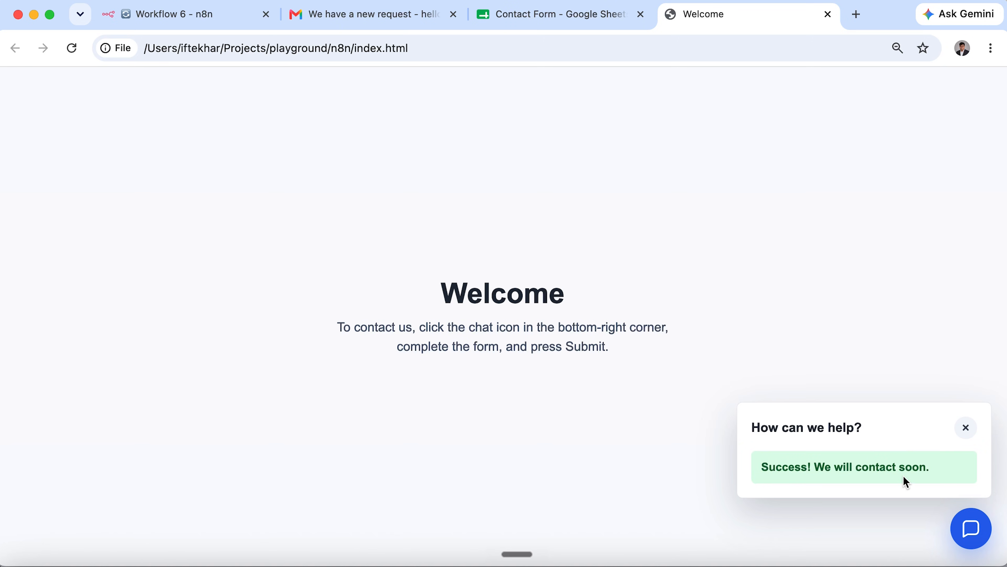
left_click(209, 16)
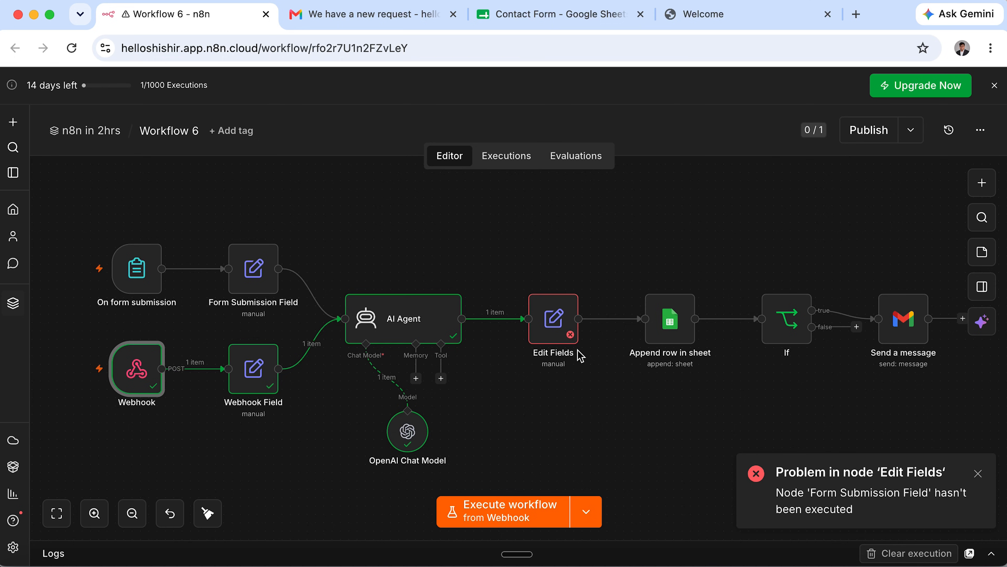
double_click(552, 321)
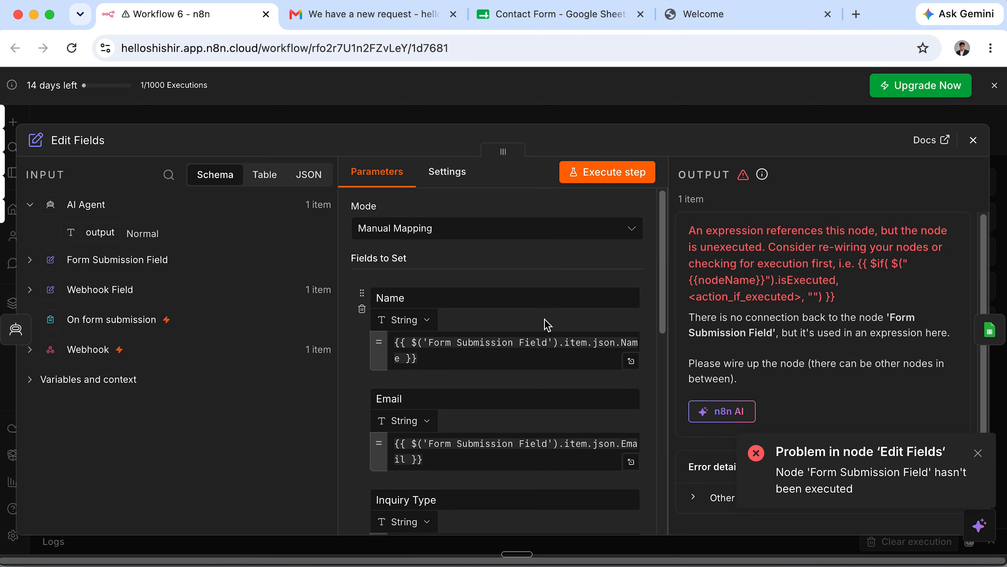
left_click(30, 291)
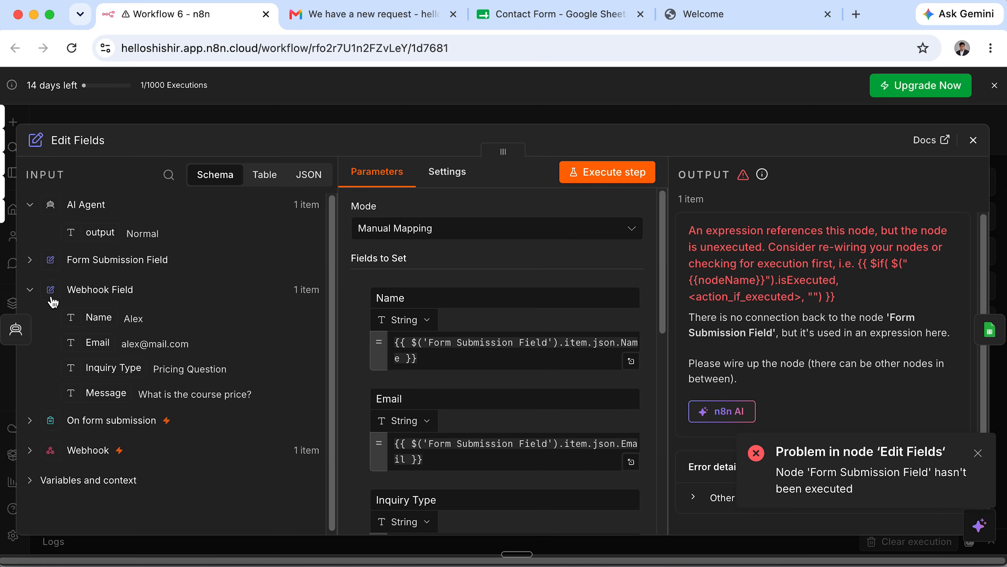
left_click(974, 140)
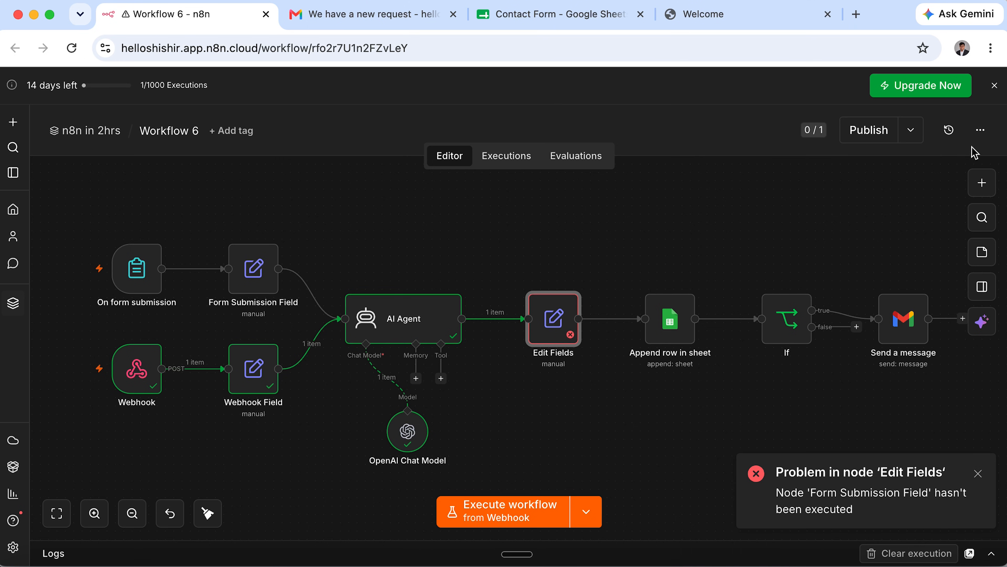
Pin the Webhook node's output and start a test run from the form trigger.
double_click(138, 373)
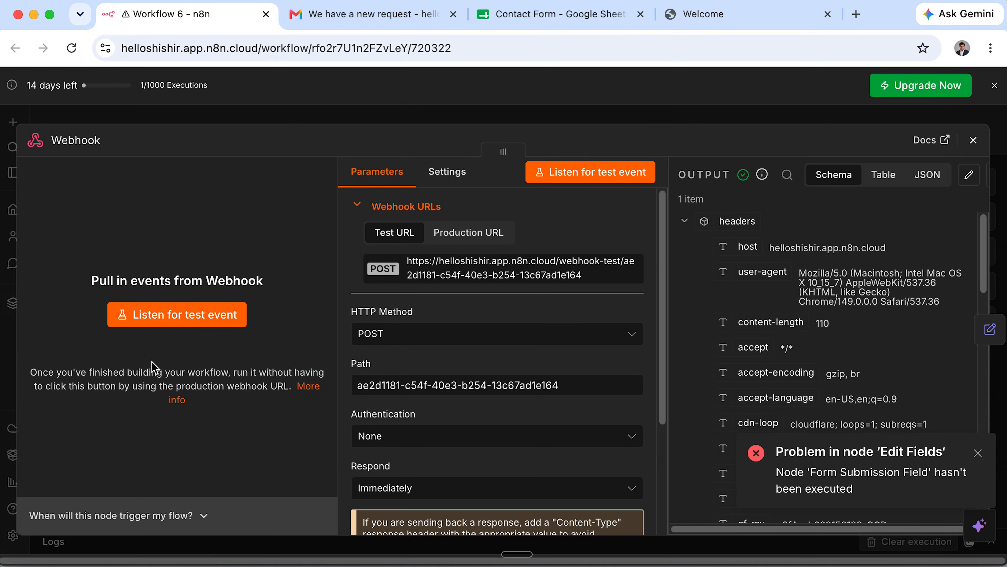
left_click(988, 173)
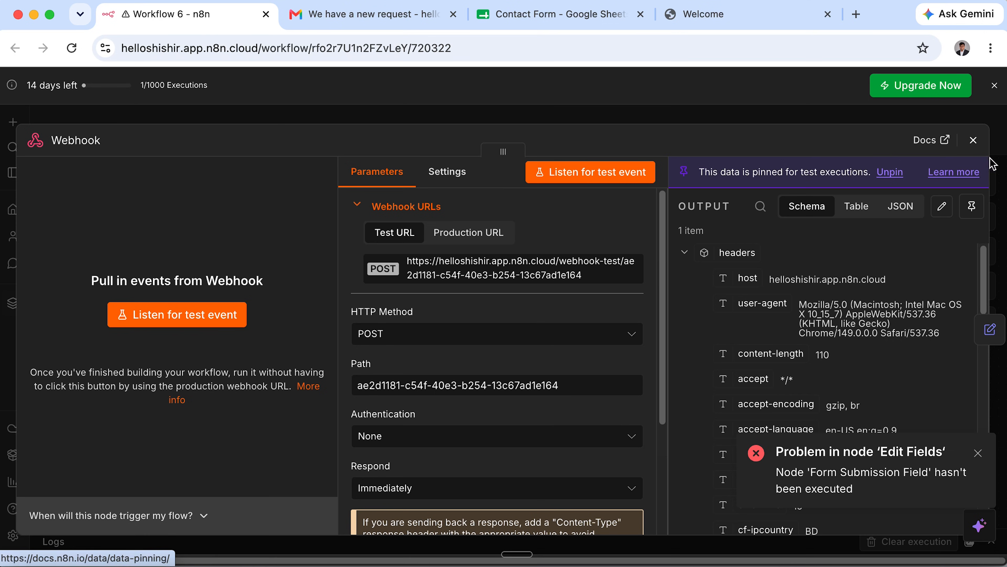
left_click(973, 139)
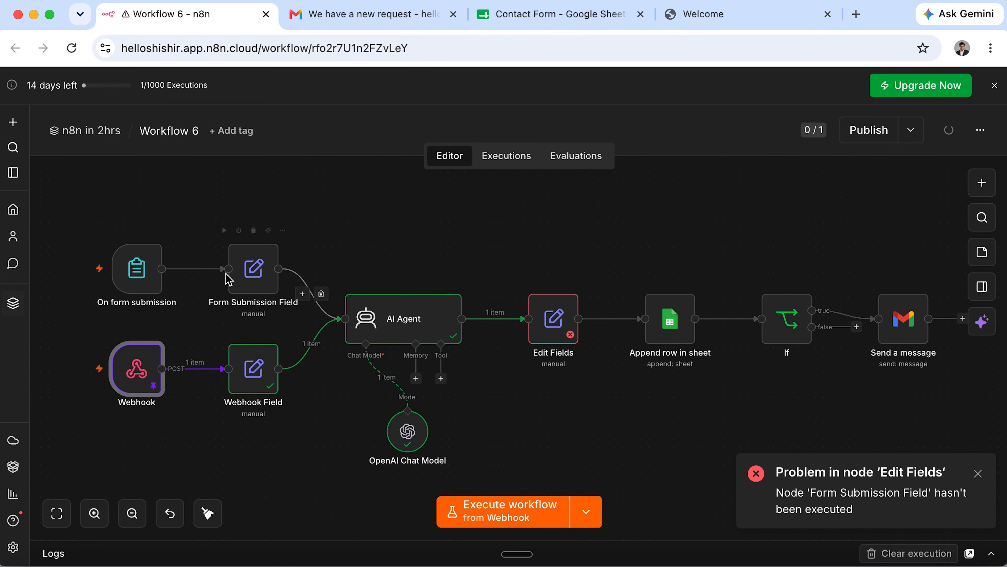
left_click(126, 280)
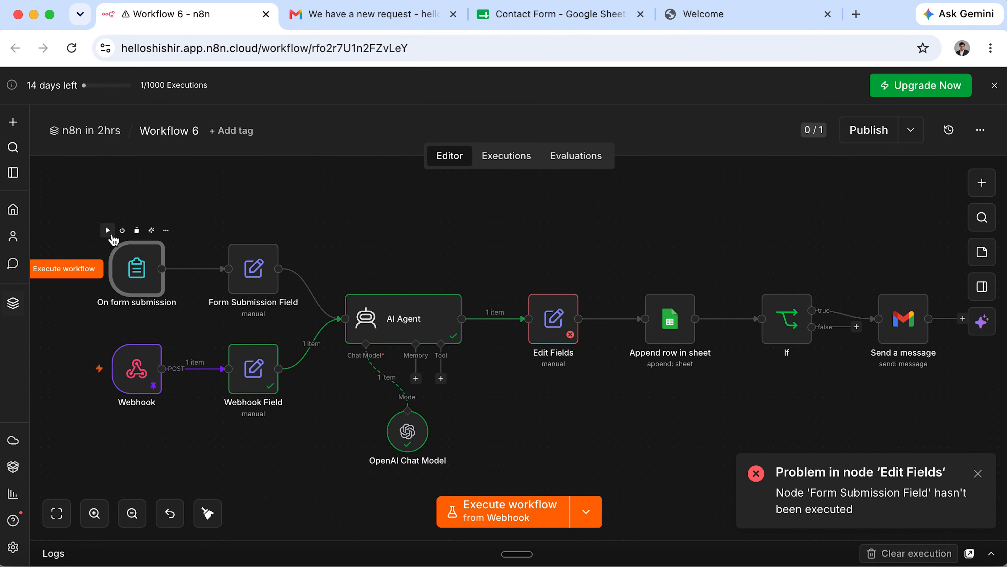
left_click(108, 230)
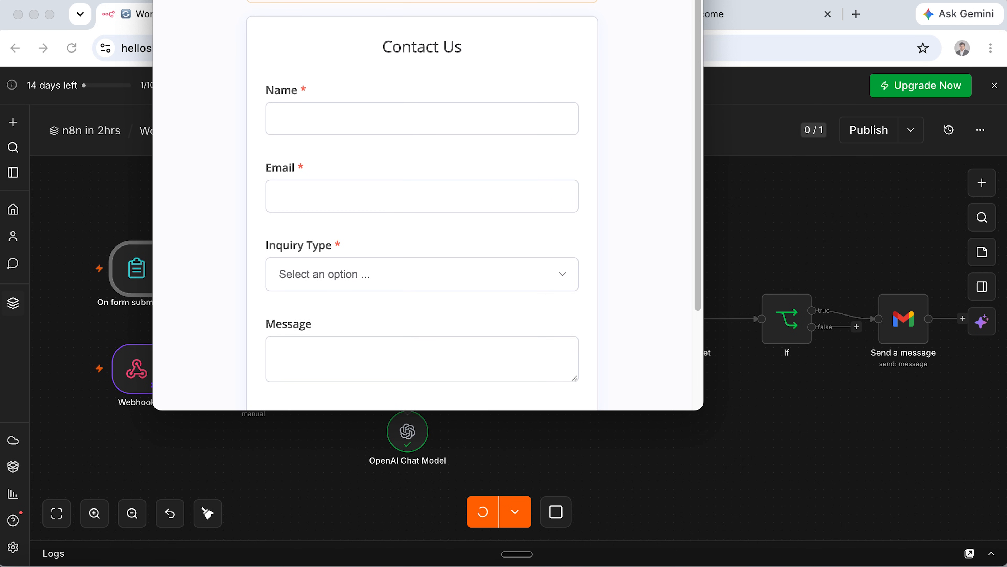
left_click_drag(263, 0, 276, 65)
Submit a test form as Access Problem with message 'I am unable to access the portal'.
left_click(317, 265)
type("John")
key("Tab")
type("john@doe.com")
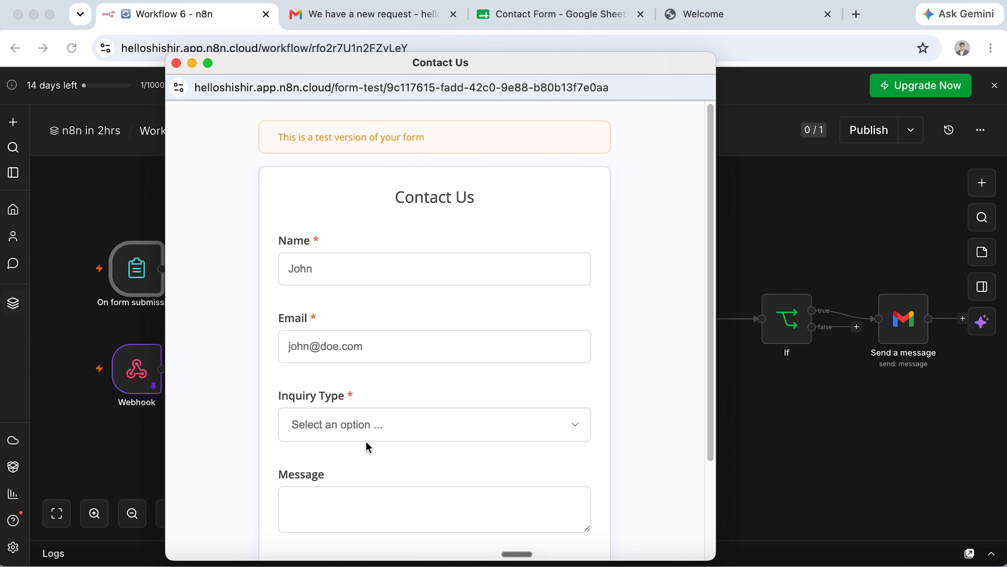
left_click(366, 436)
left_click(371, 497)
left_click(389, 516)
type("I am unable to access the portal")
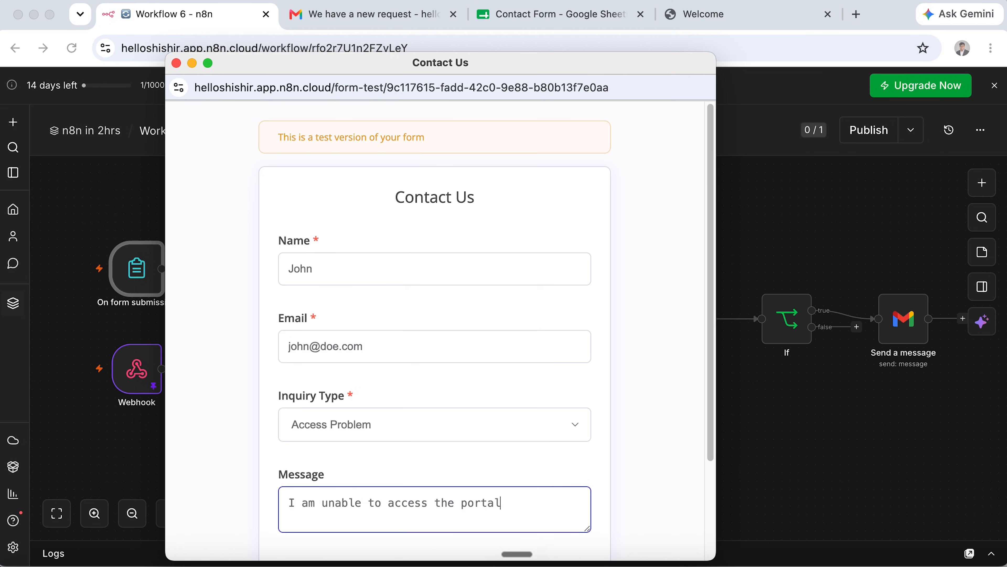
scroll(389, 504, "down", 3)
left_click(473, 475)
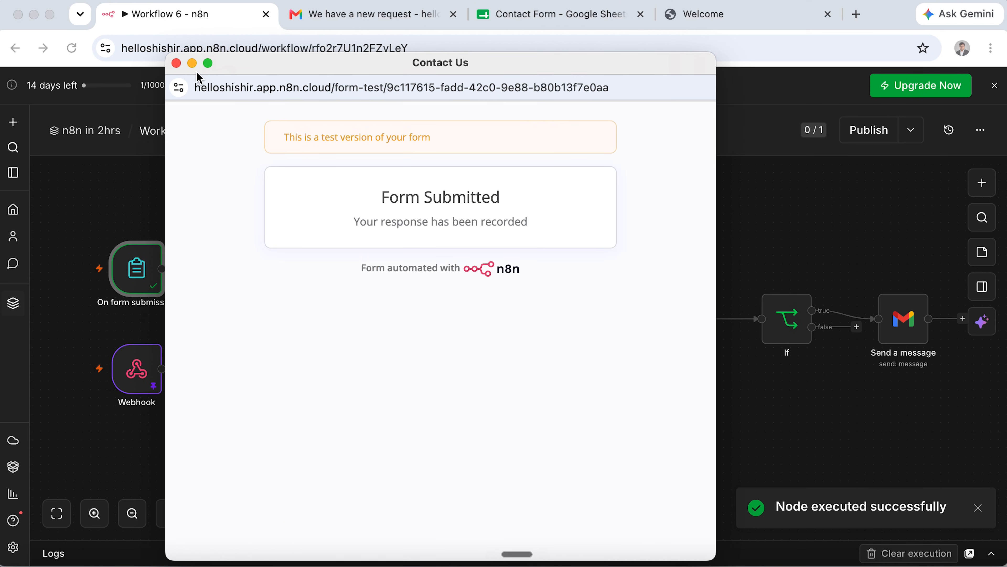
left_click(176, 62)
Pin the On form submission trigger's test output data.
double_click(140, 280)
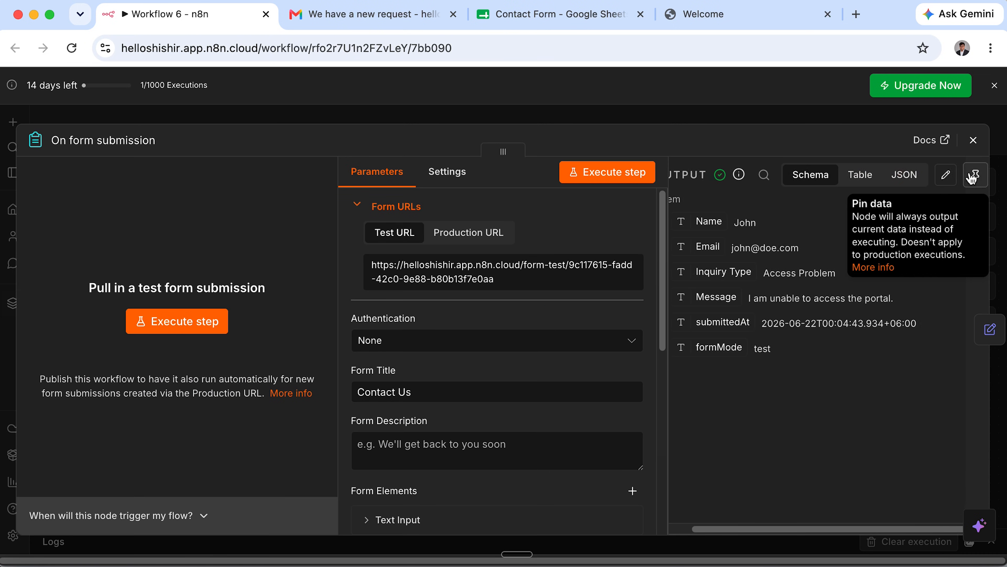
left_click(976, 176)
left_click(975, 140)
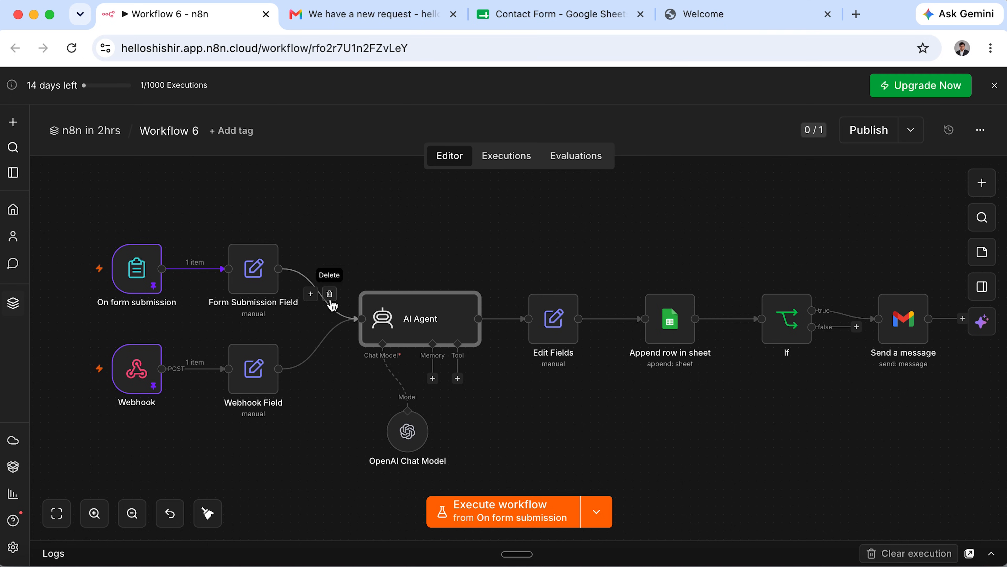
Remove both Field links into AI Agent and move AI Agent, Edit Fields and Append row aside.
left_click(331, 297)
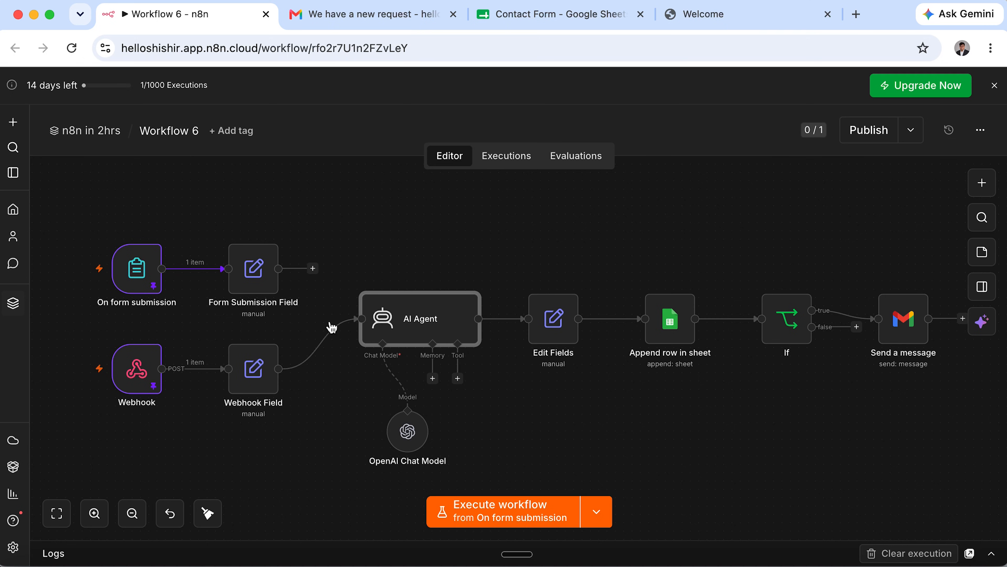
left_click(328, 345)
left_click_drag(355, 275, 808, 371)
left_click_drag(412, 314, 546, 391)
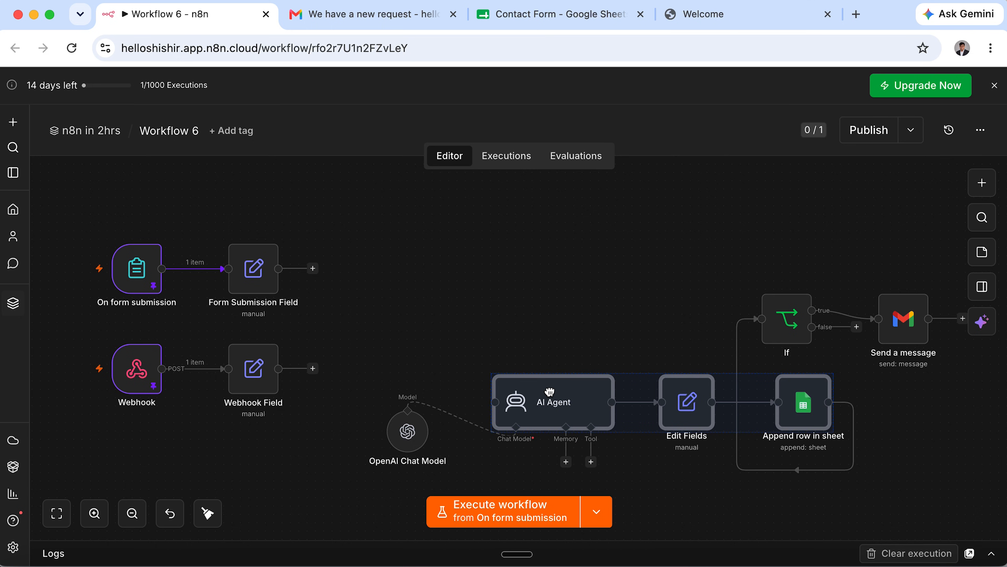
left_click(440, 278)
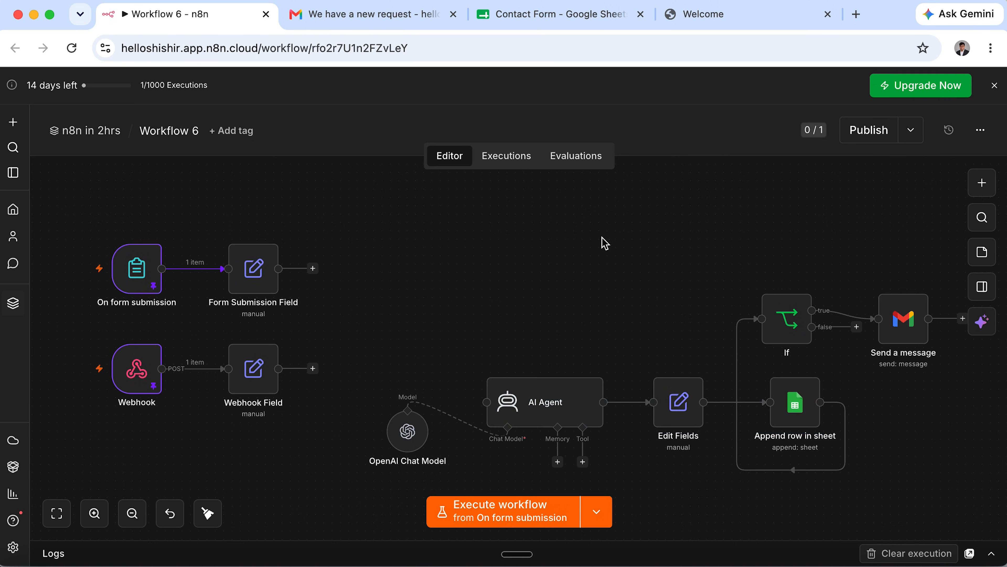
Add a Merge node to the canvas and position it between the Field nodes and AI Agent.
left_click(982, 182)
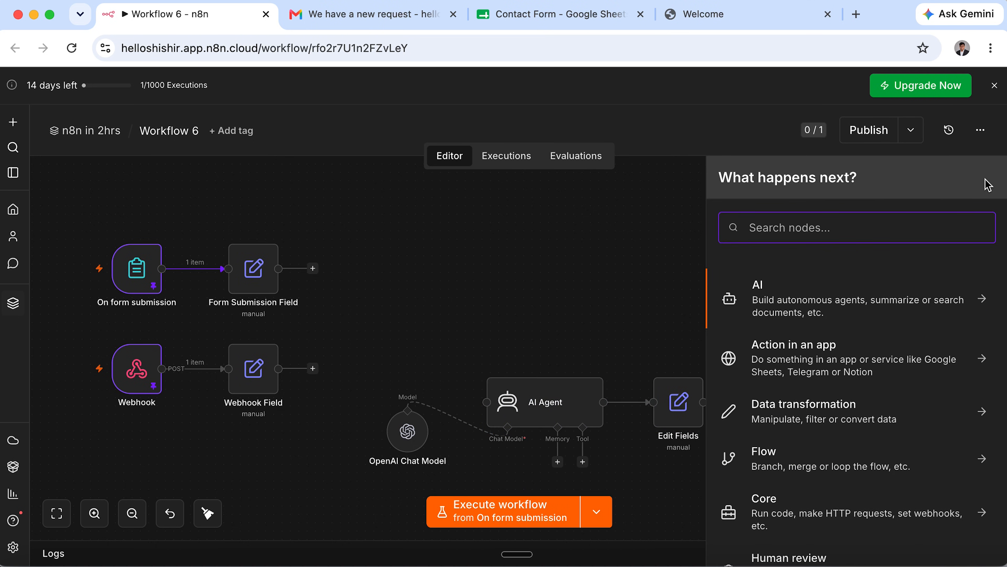
type("mer")
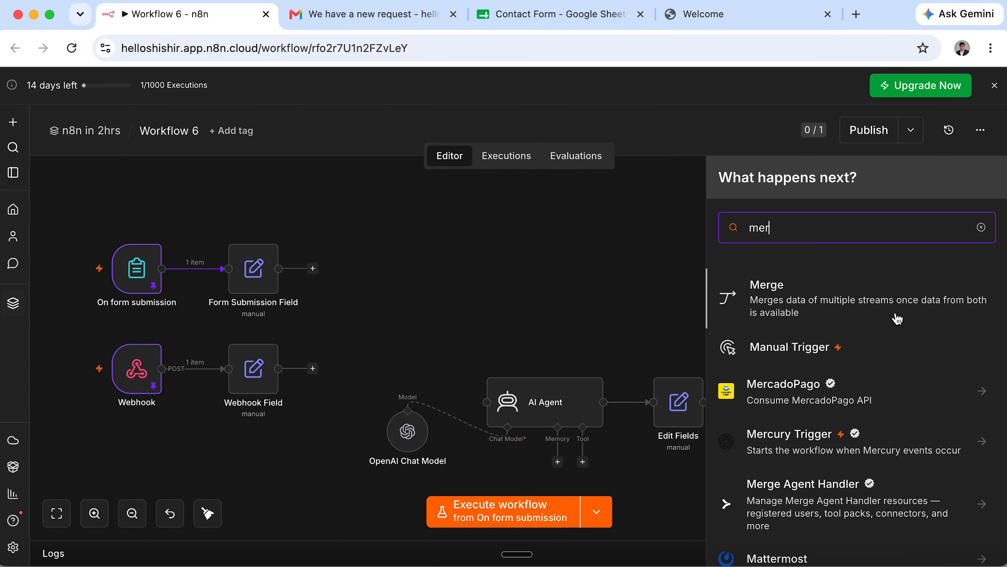
left_click(846, 291)
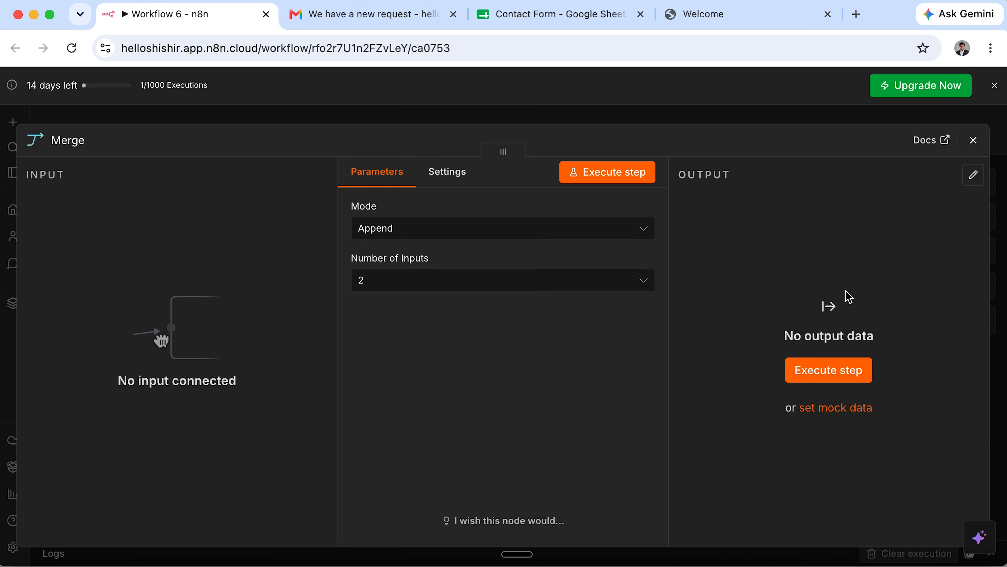
left_click(973, 141)
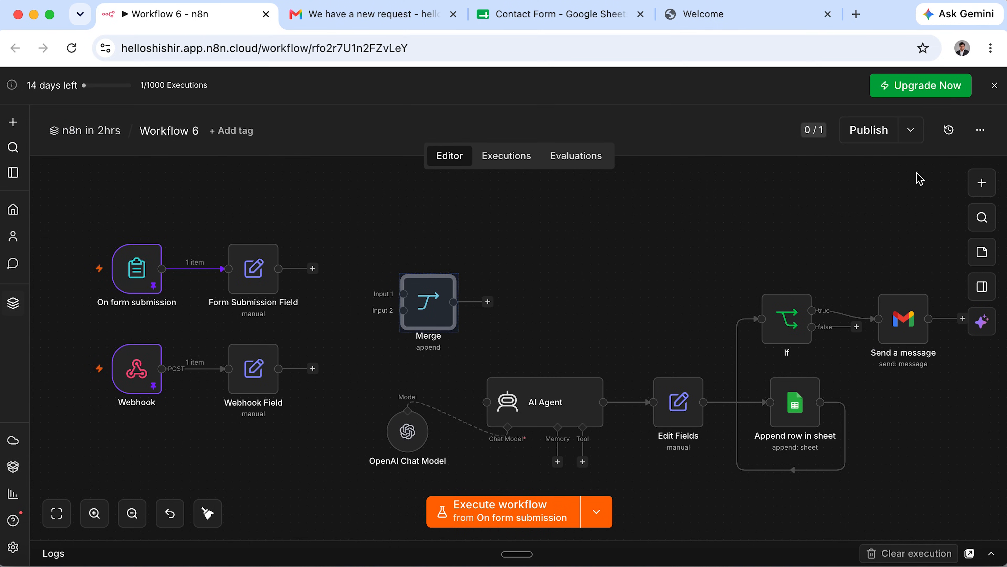
left_click_drag(434, 285, 417, 286)
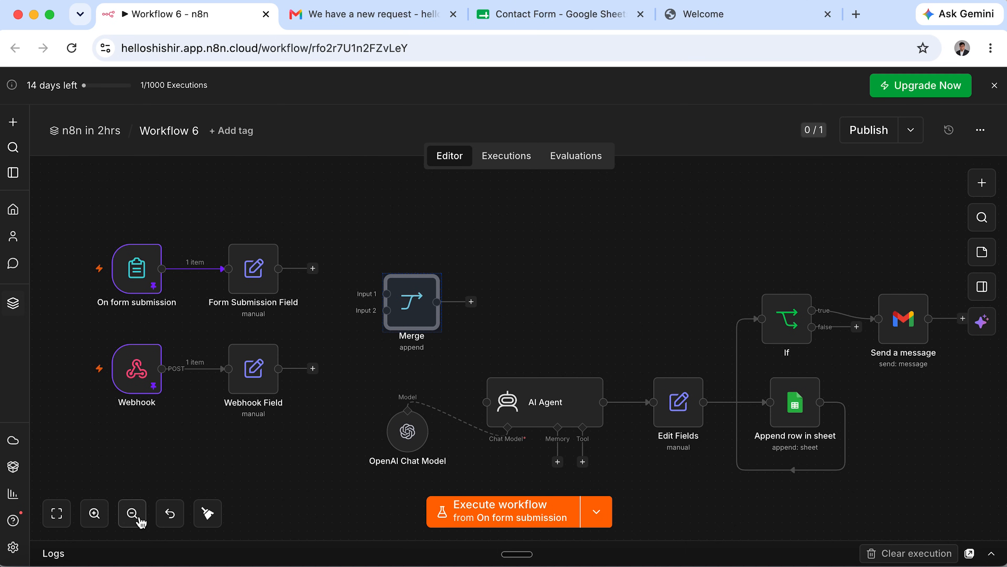
Connect Form Submission Field to Merge Input 1 and Webhook Field to Input 2.
left_click(95, 513)
left_click(94, 514)
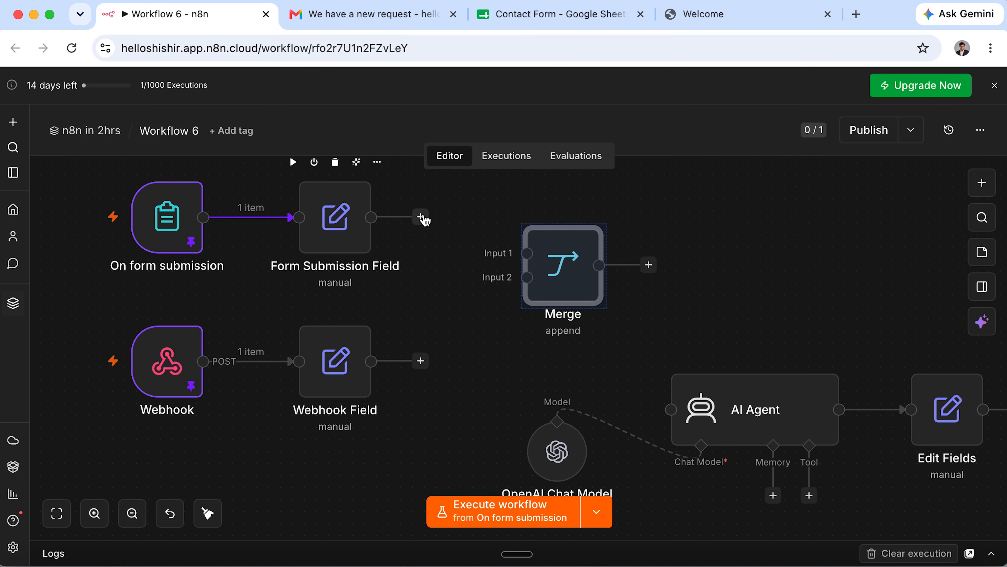
left_click_drag(426, 217, 522, 260)
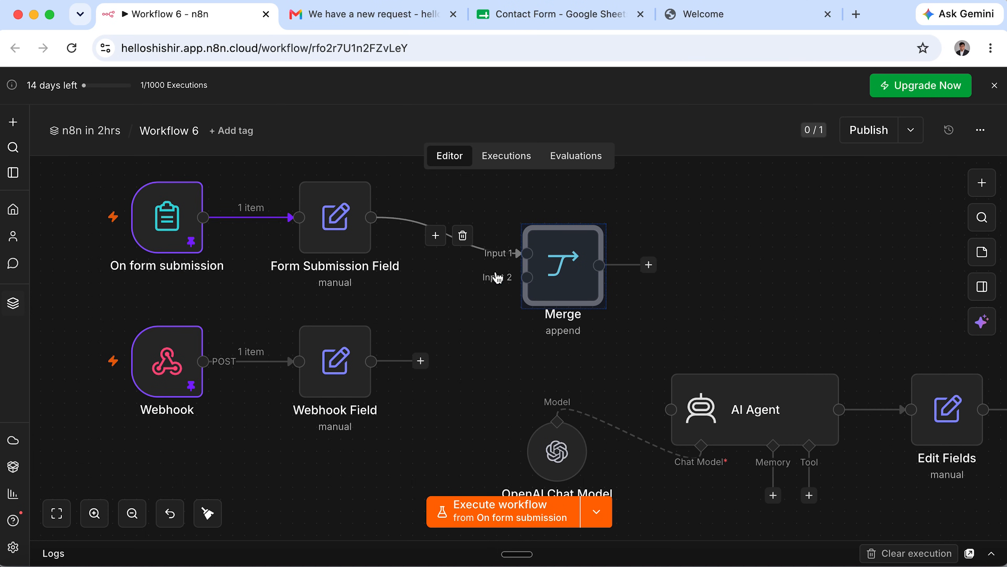
left_click_drag(421, 361, 526, 278)
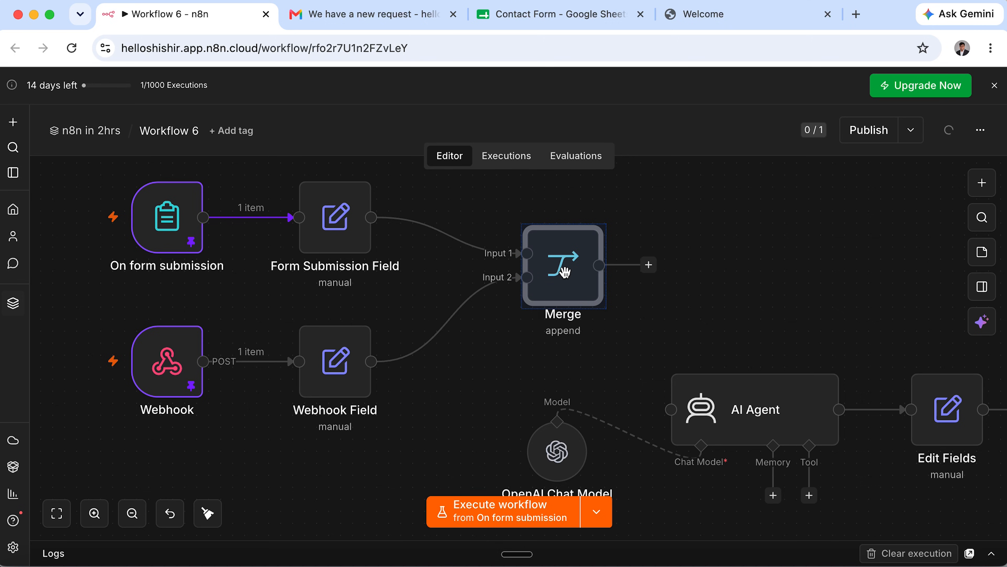
left_click(658, 182)
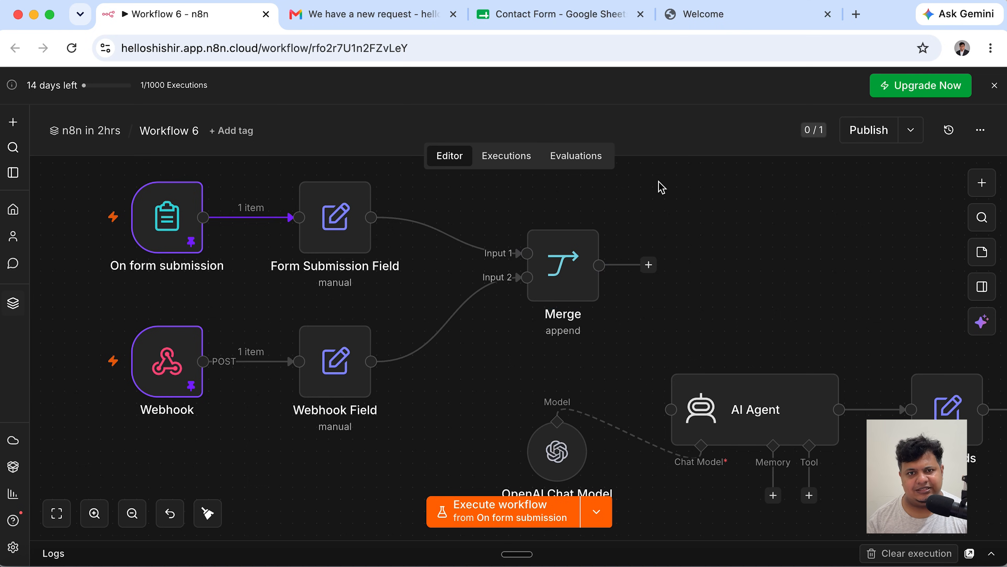
double_click(569, 237)
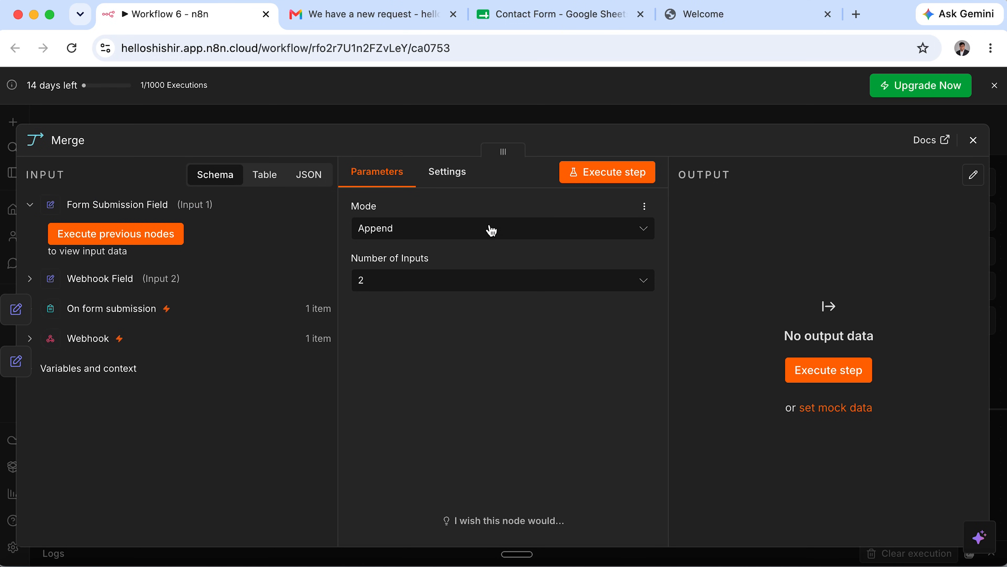
Execute the previous nodes to load both Field inputs into the Merge node.
left_click(161, 242)
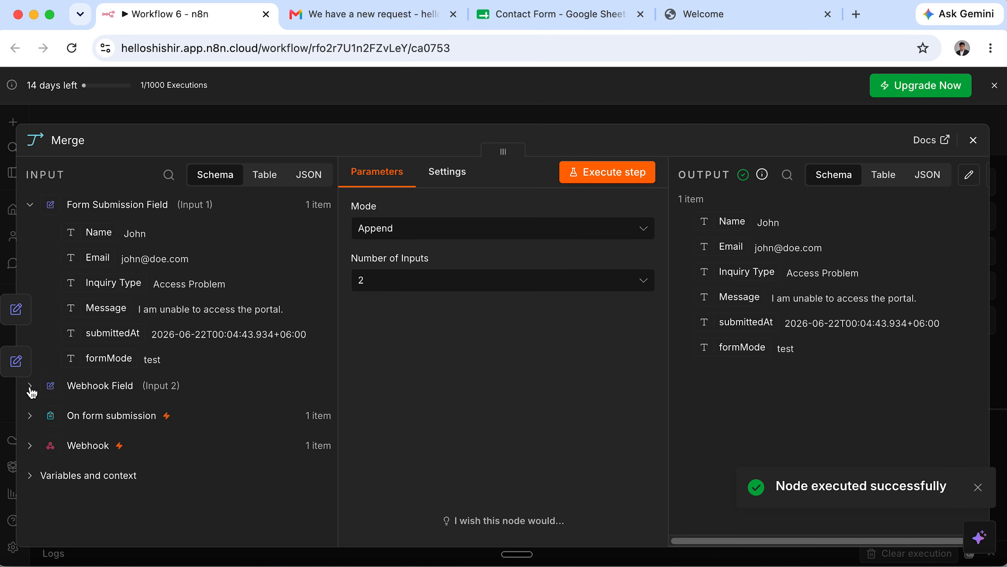
left_click(29, 205)
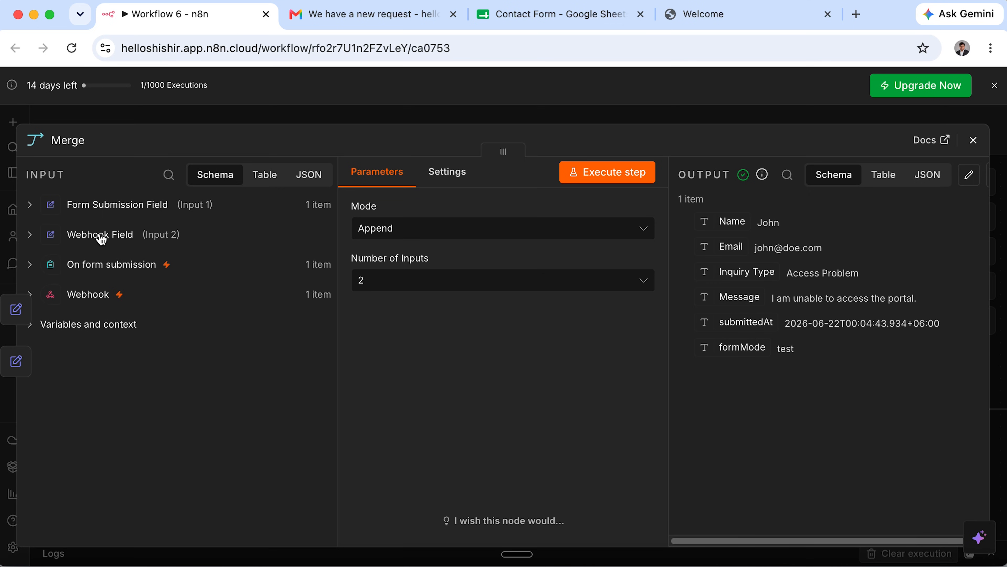
left_click(30, 238)
left_click(74, 264)
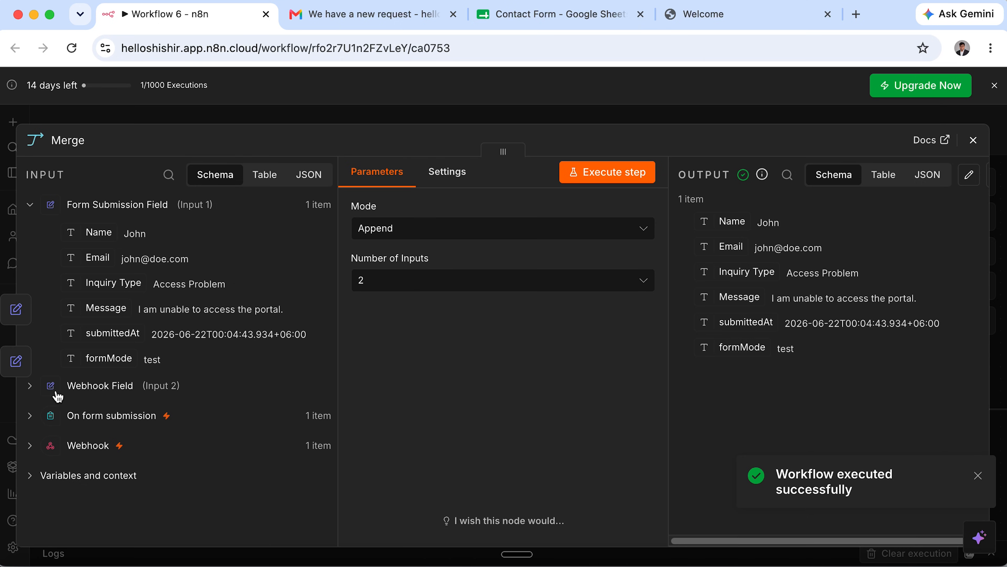
left_click(31, 386)
left_click(156, 416)
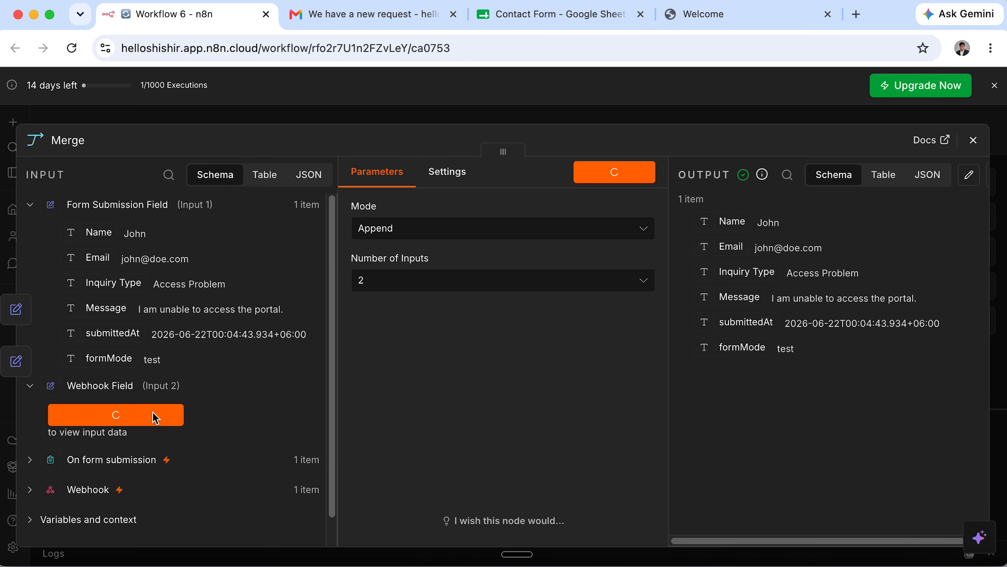
left_click(31, 385)
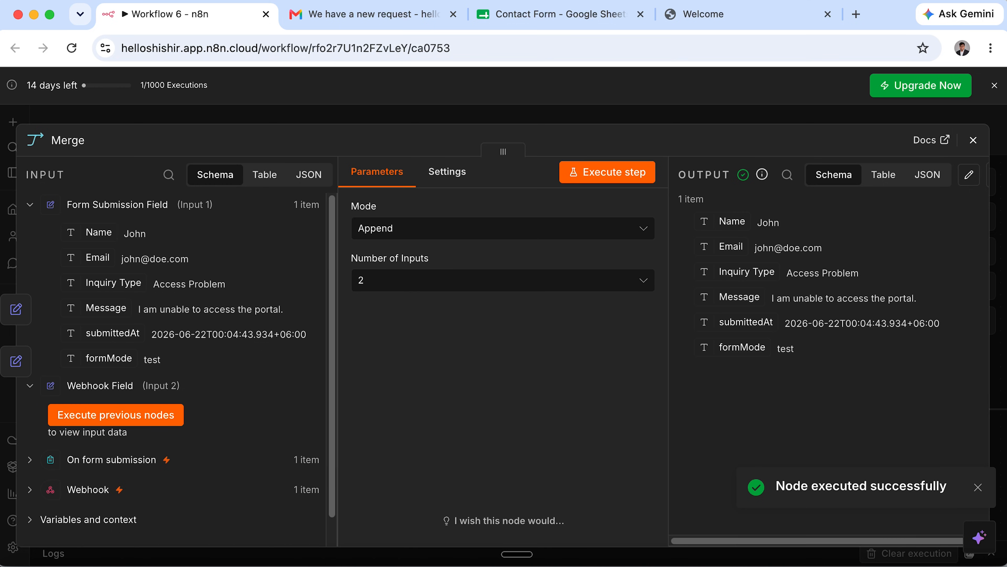
left_click(973, 139)
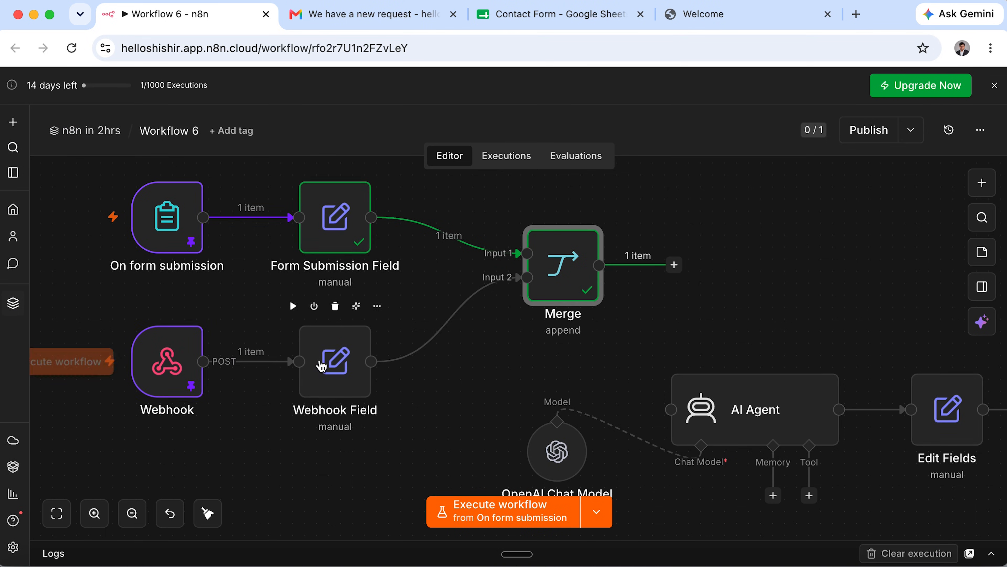
Run Webhook Field, connect Merge's output to AI Agent, and tidy the layout.
left_click(292, 305)
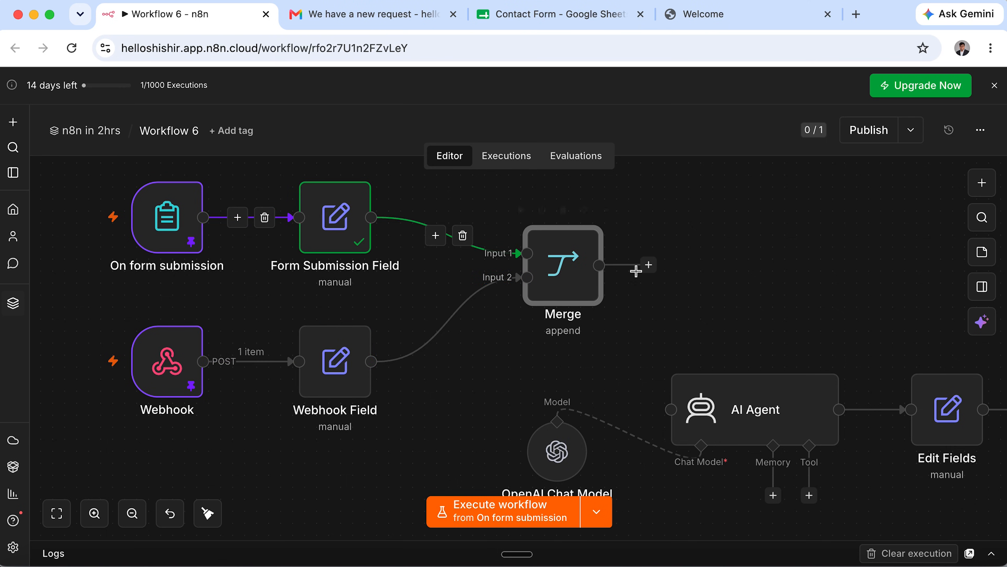
left_click_drag(653, 269, 655, 403)
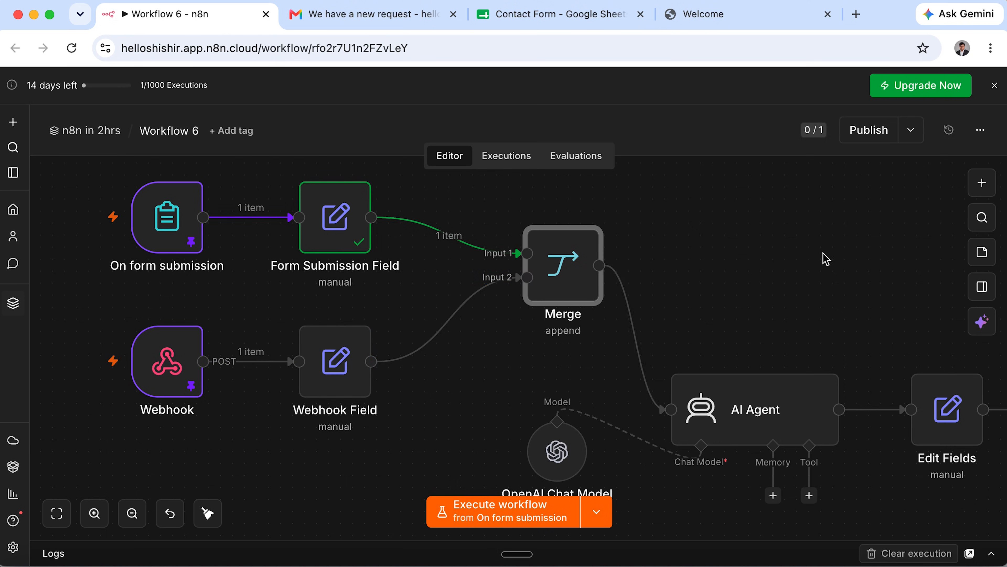
left_click(215, 515)
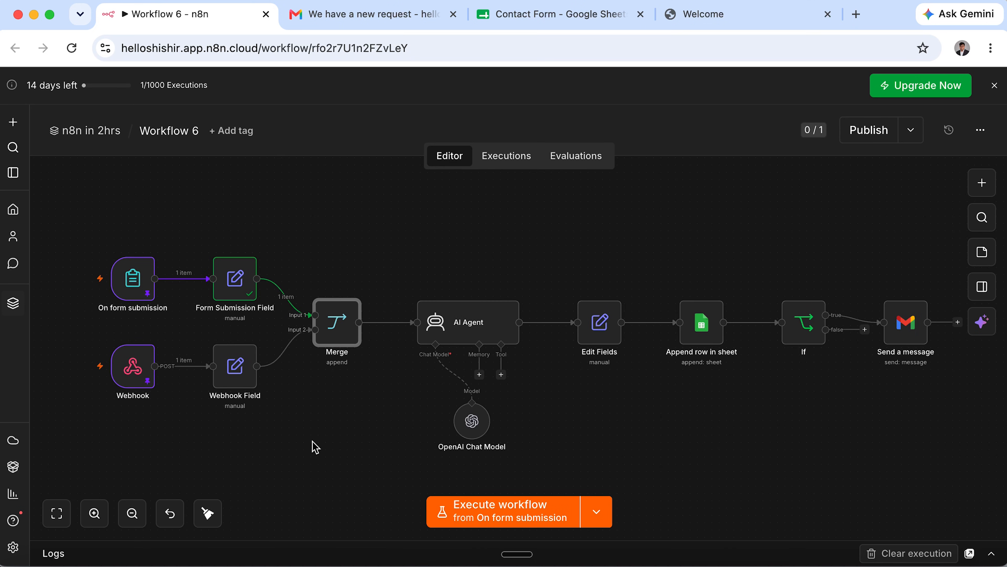
Run the AI Agent on the merged Access Problem data and confirm it returns 'Urgent'.
double_click(478, 330)
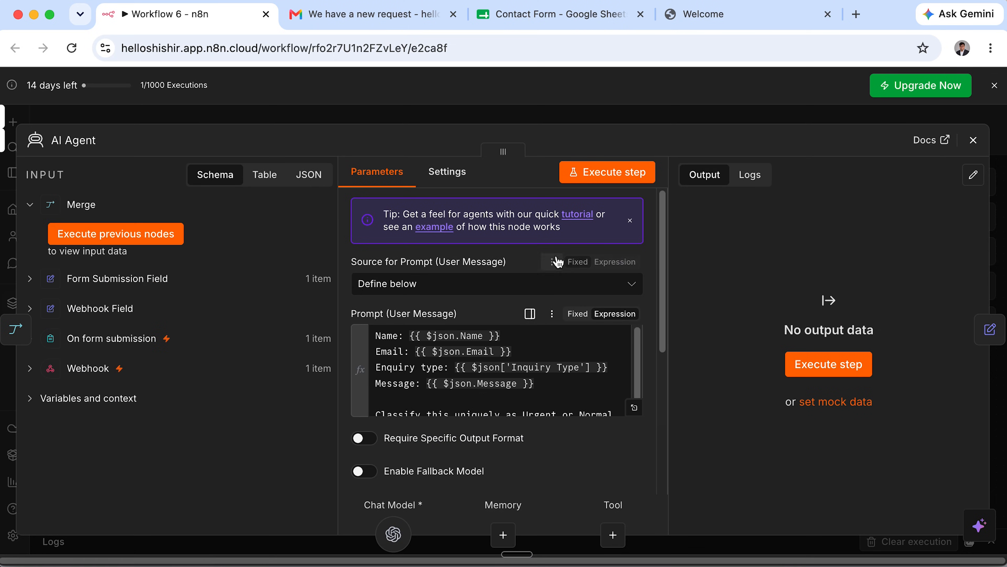
left_click(153, 240)
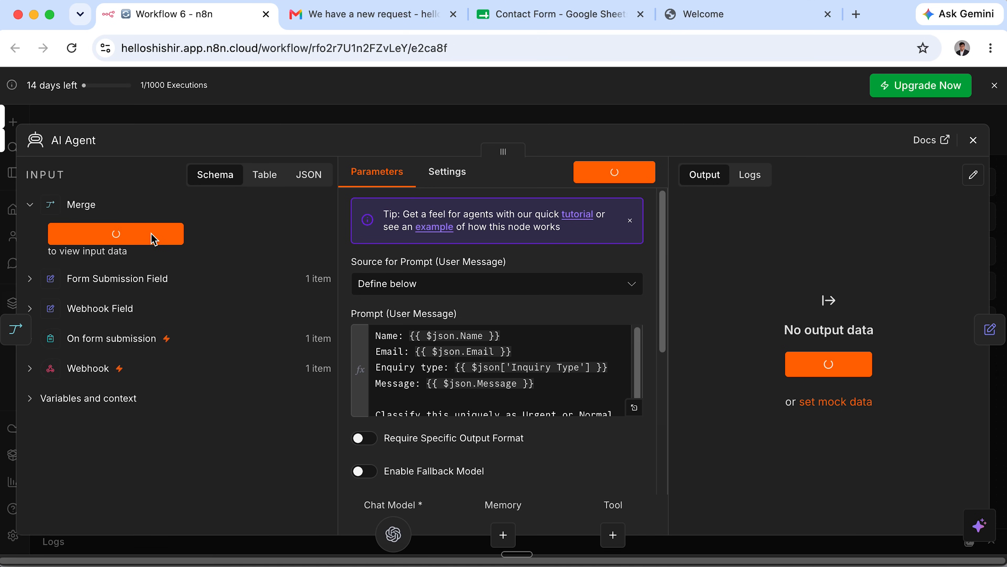
scroll(587, 381, "down", 1)
scroll(556, 359, "up", 2)
scroll(581, 396, "down", 1)
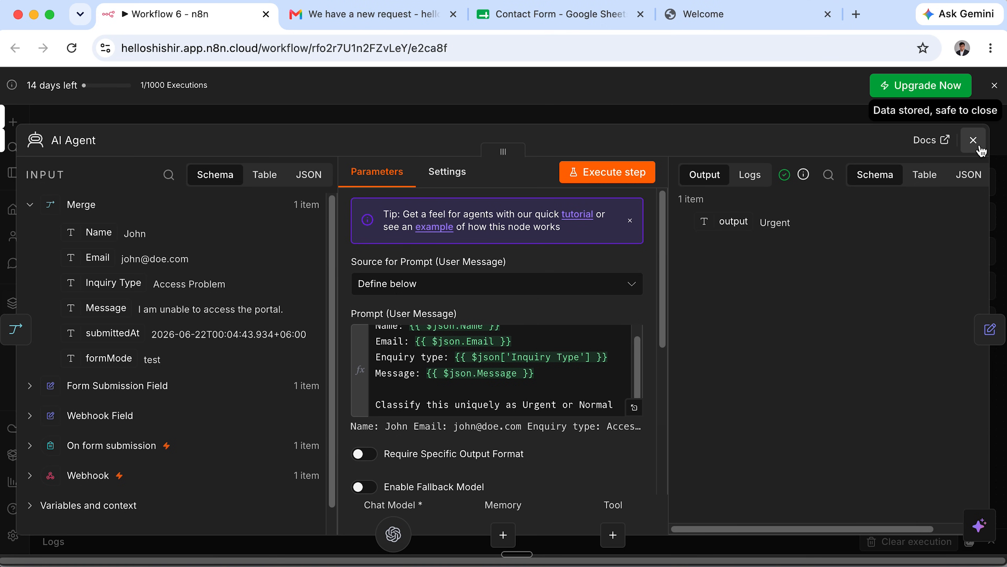
scroll(521, 377, "up", 1)
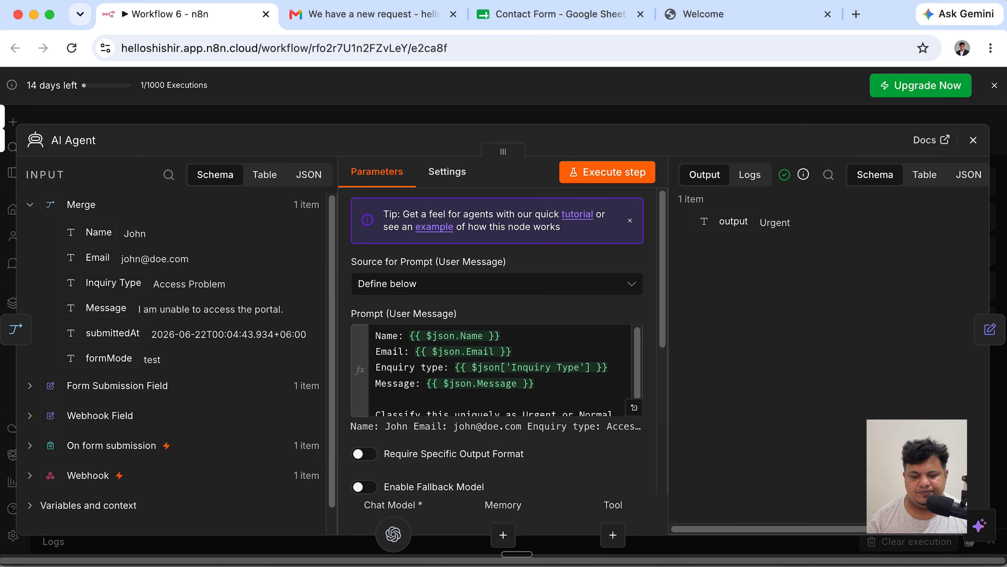
left_click(973, 140)
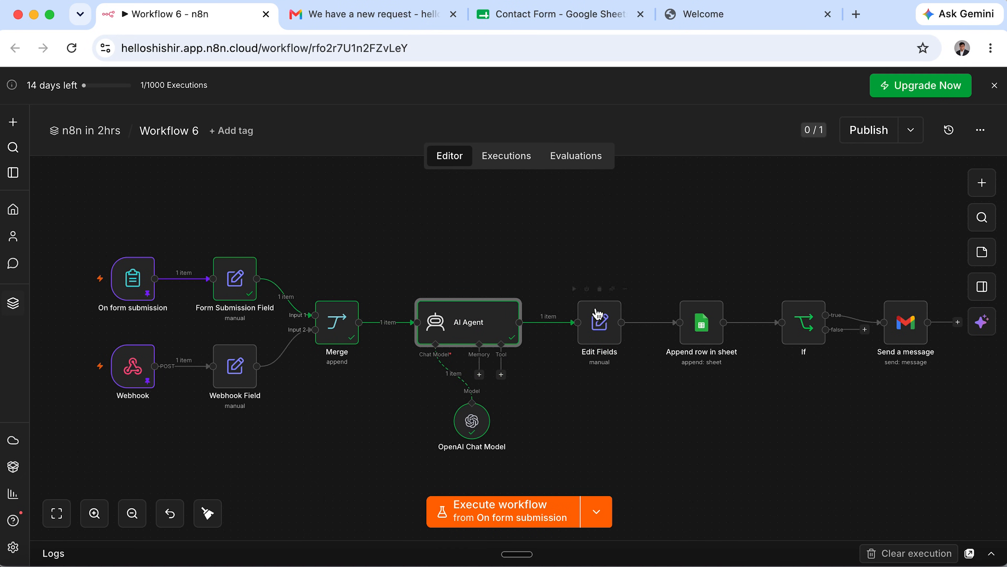
Delete the old Name, Email, Inquiry Type, Message and Priority mappings in Edit Fields.
double_click(597, 329)
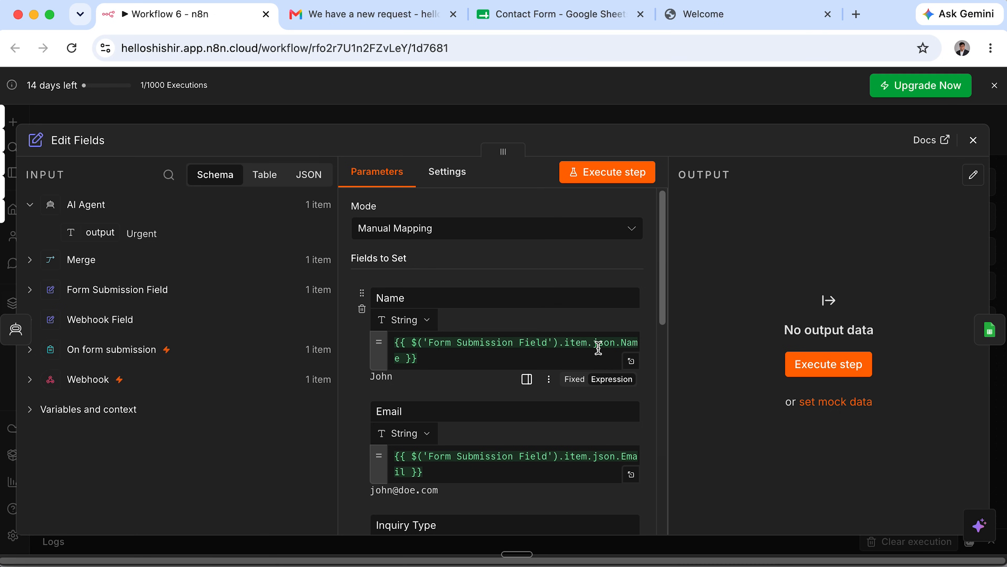
left_click(475, 359)
left_click(589, 302)
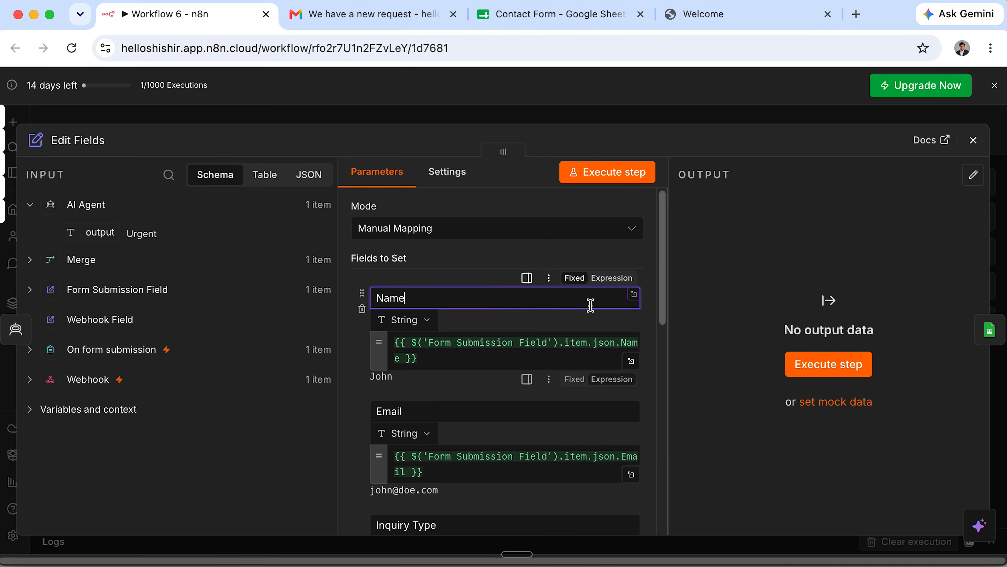
left_click(361, 309)
left_click(362, 309)
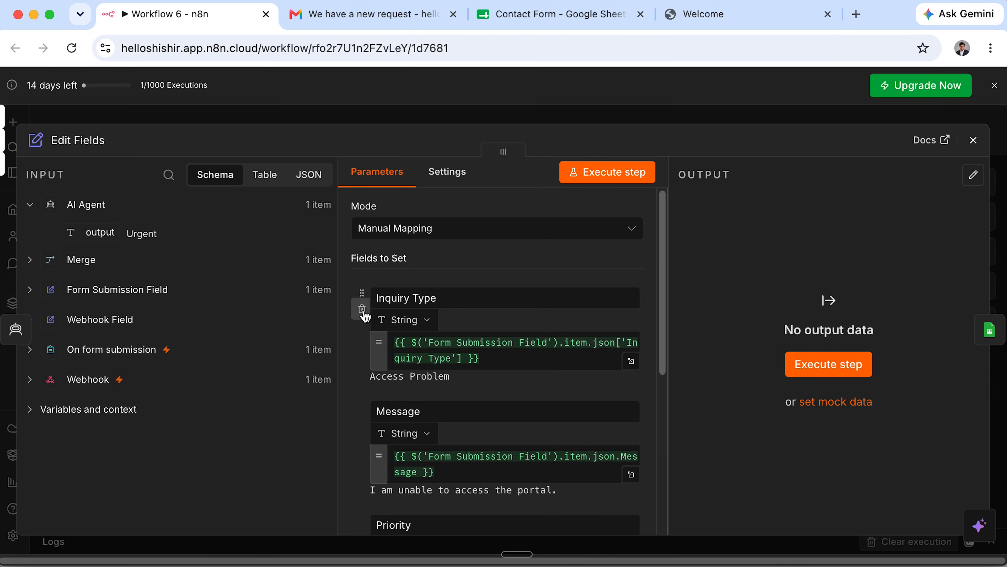
left_click(362, 309)
left_click(362, 309)
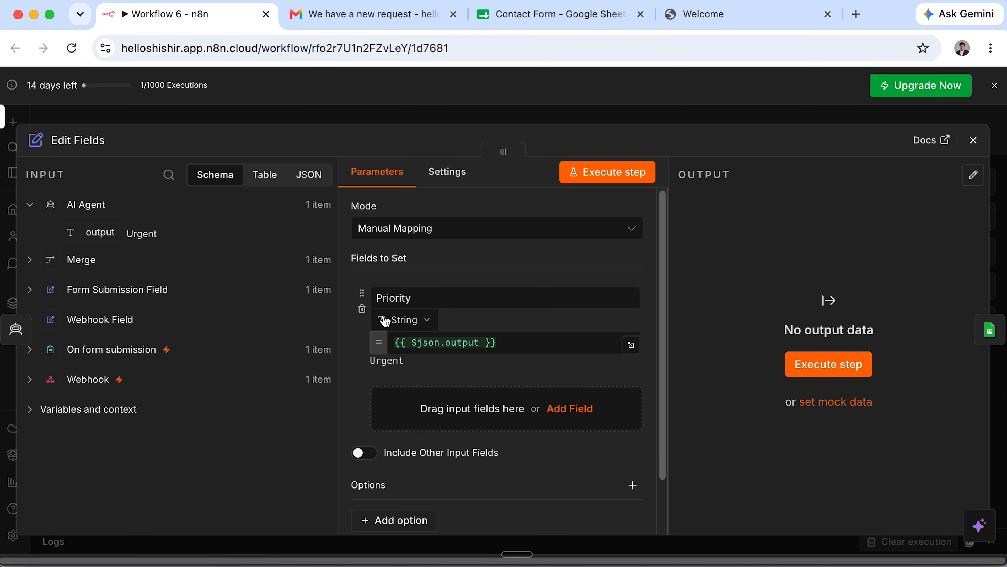
left_click(361, 309)
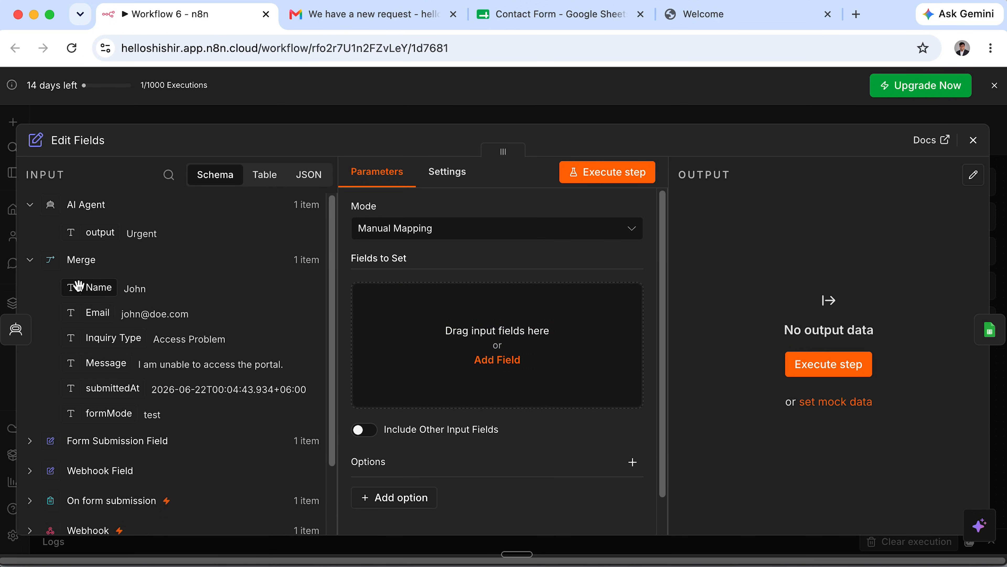
Map Merge's Name, Email, Inquiry Type and Message fields into Edit Fields.
left_click_drag(88, 289, 456, 345)
left_click_drag(96, 314, 425, 409)
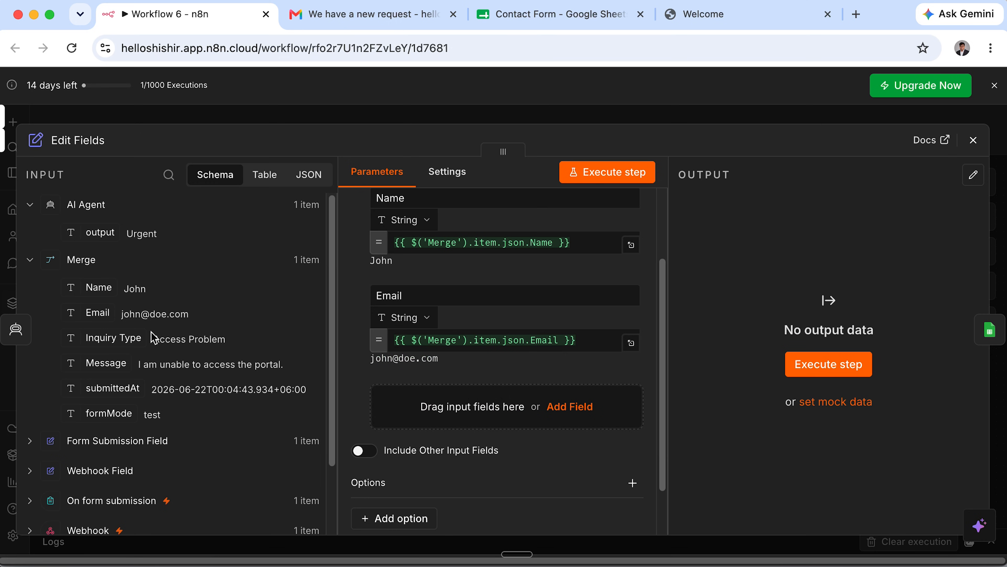
left_click_drag(123, 339, 415, 414)
left_click_drag(113, 365, 420, 496)
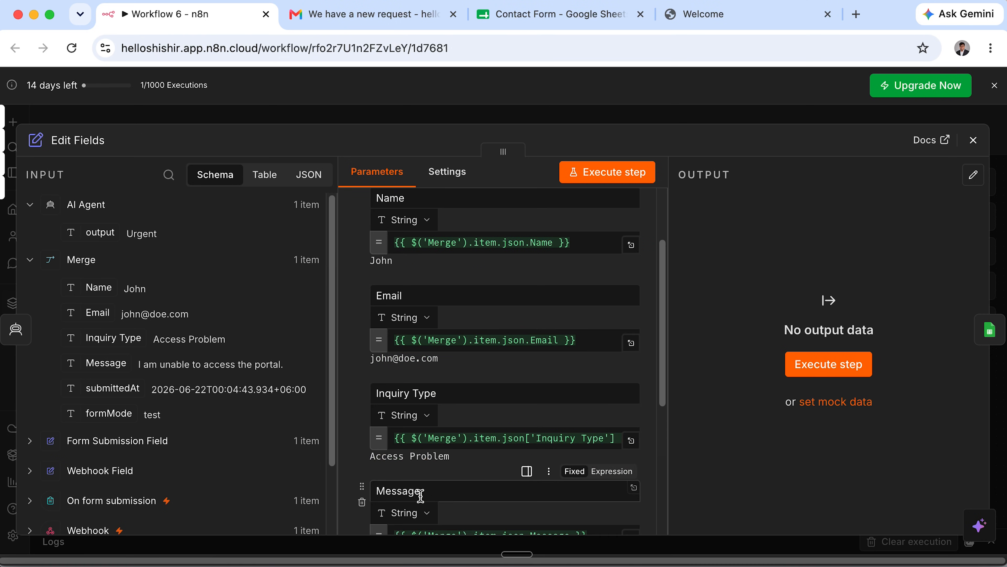
scroll(418, 493, "down", 5)
Add the AI Agent output as a field named Priority and run Edit Fields.
left_click_drag(93, 232, 353, 356)
type("P")
left_click(778, 296)
left_click(835, 354)
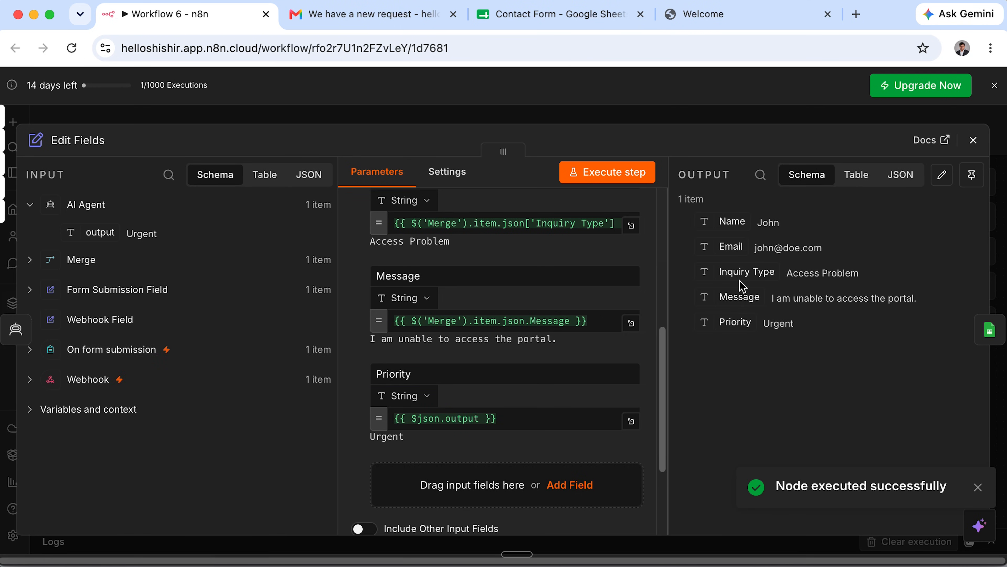
left_click(973, 140)
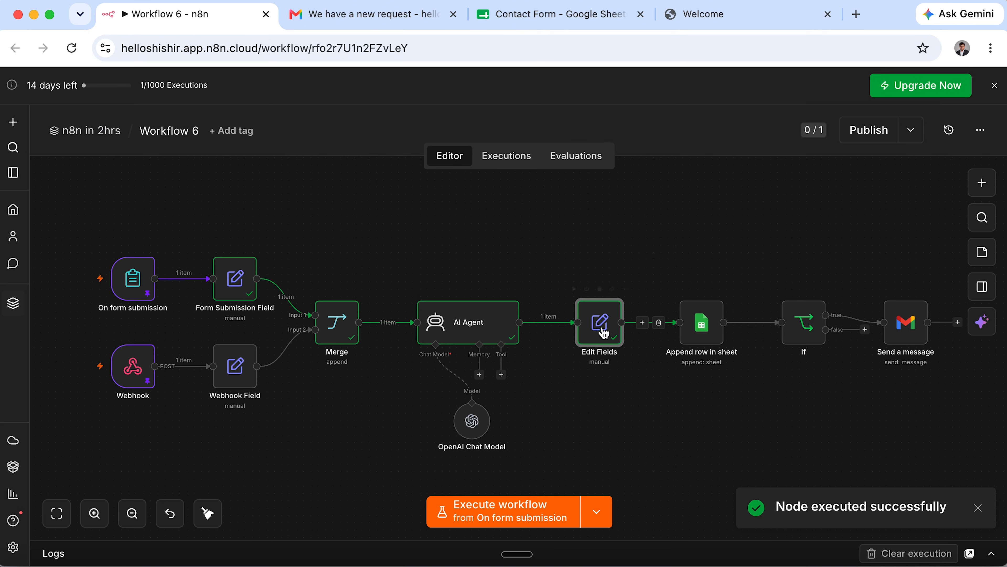
Unpin the test data on both the On form submission and Webhook triggers.
double_click(141, 286)
left_click(974, 203)
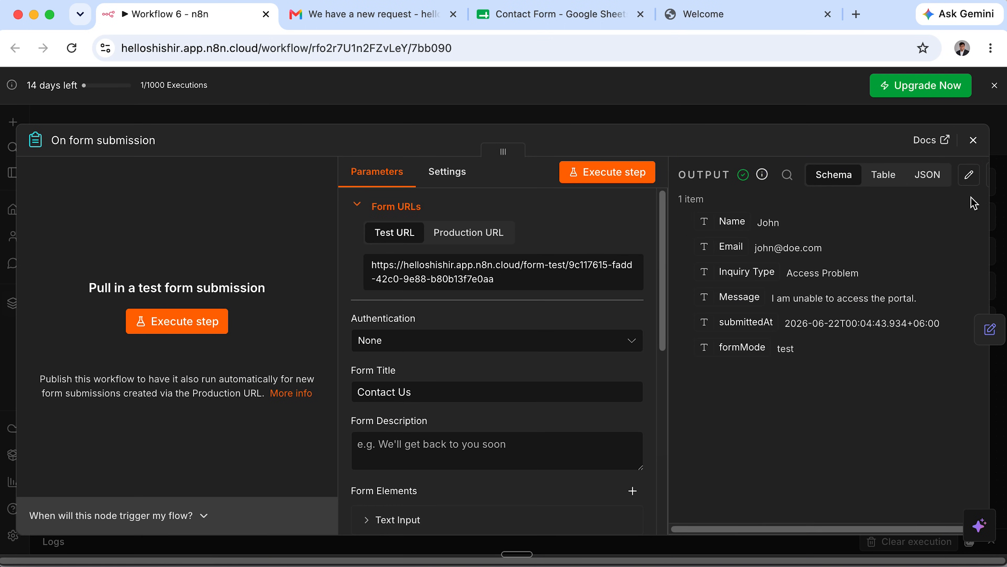
left_click(973, 139)
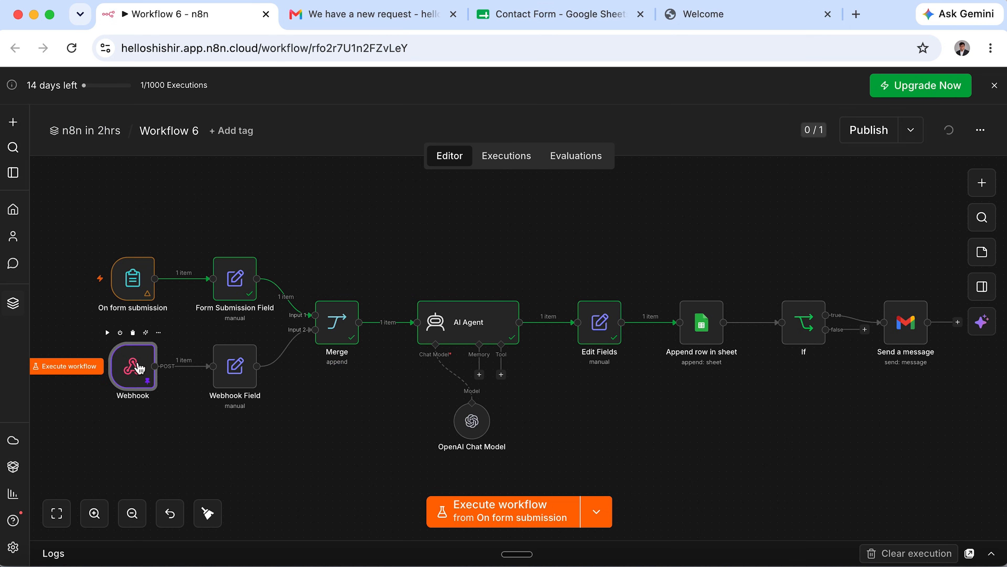
double_click(139, 368)
left_click(972, 206)
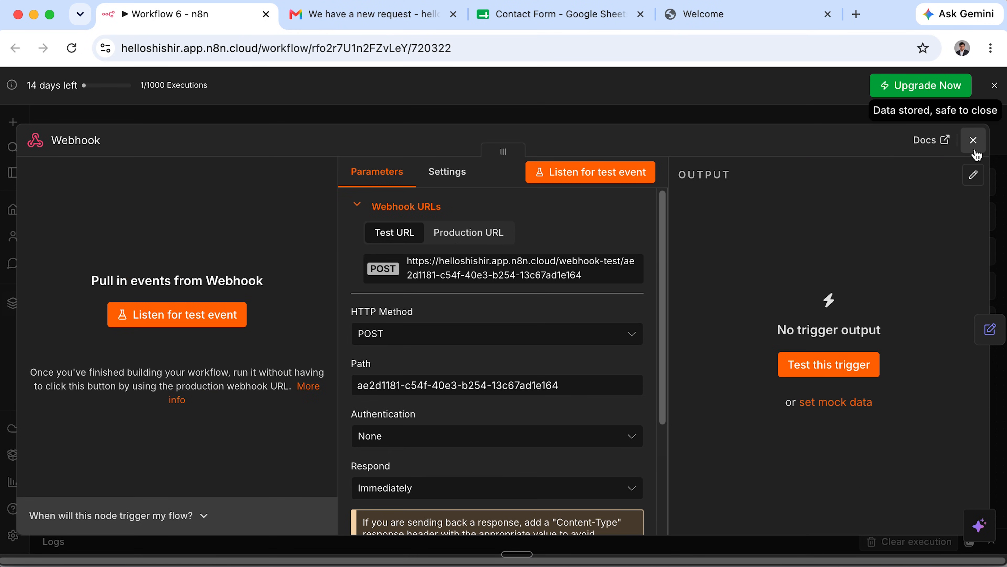
left_click(974, 139)
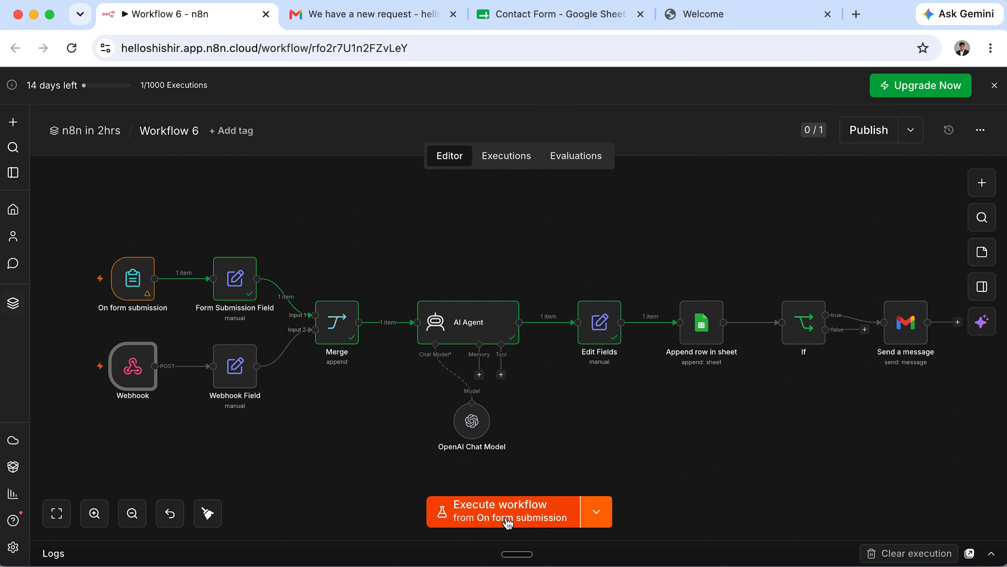
Start a test run from On form submission and bring its form into view.
left_click(597, 512)
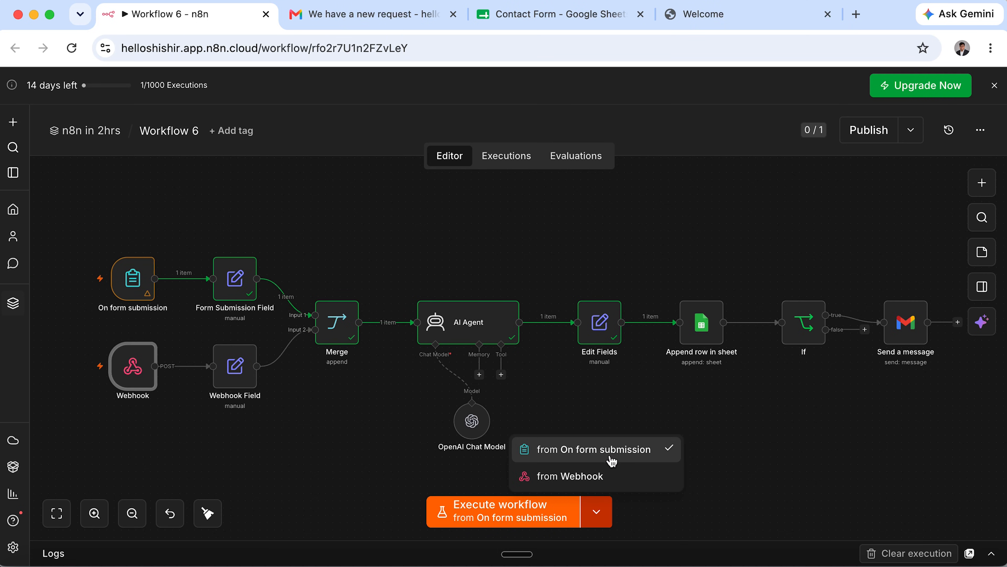
left_click(606, 459)
left_click(522, 517)
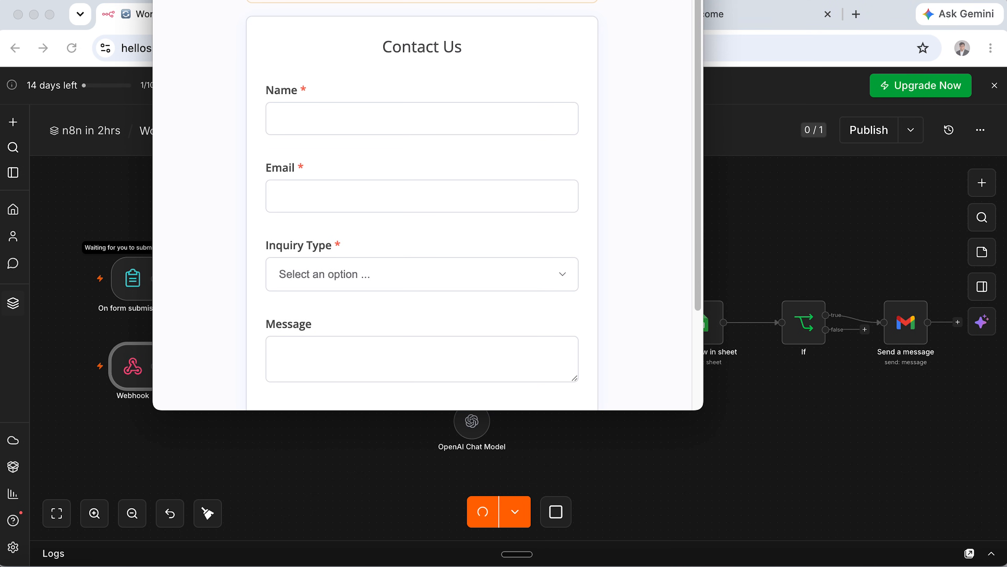
left_click_drag(251, 0, 270, 54)
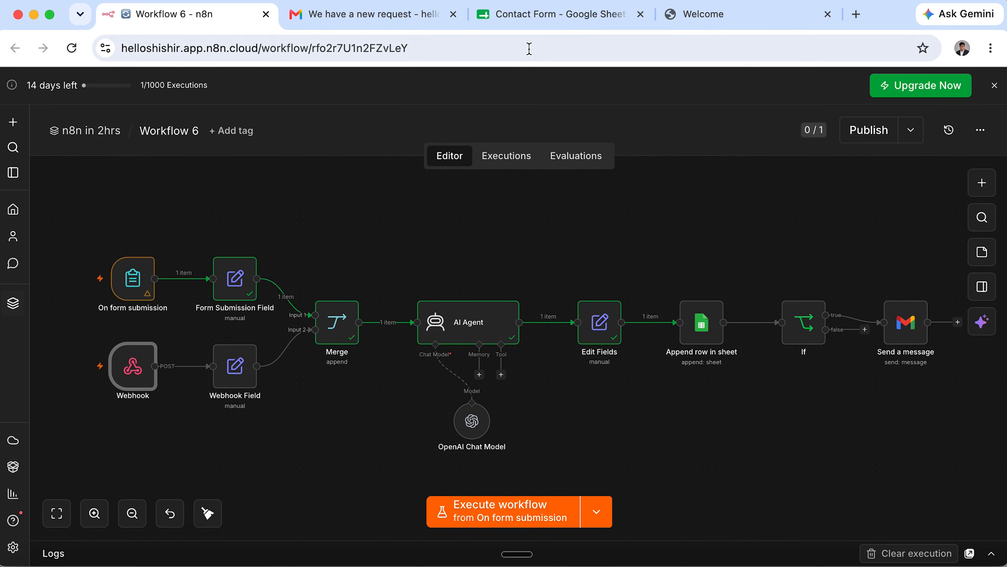
Clear rows 2 to 4 in the Contact Form spreadsheet.
left_click(538, 30)
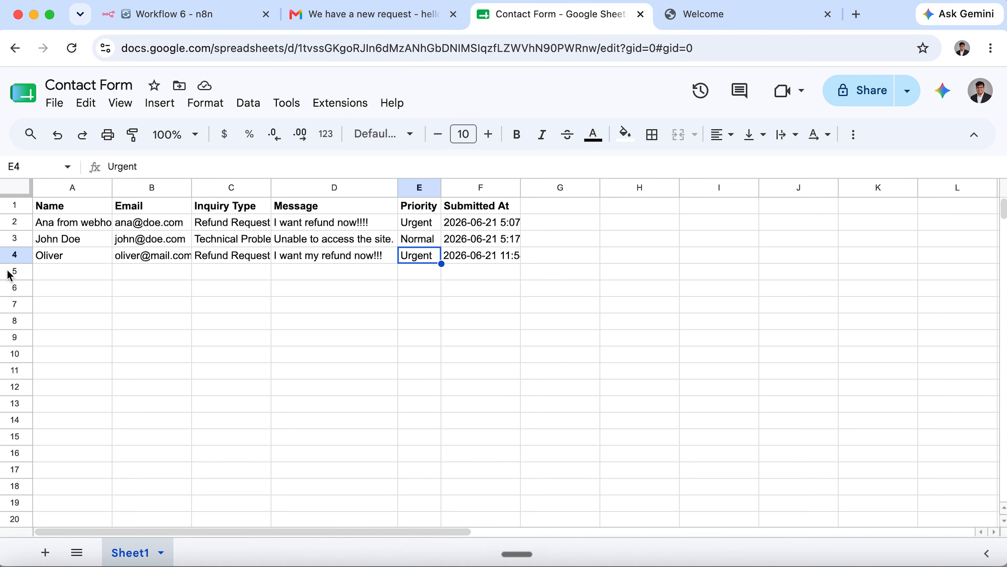
left_click_drag(19, 257, 11, 228)
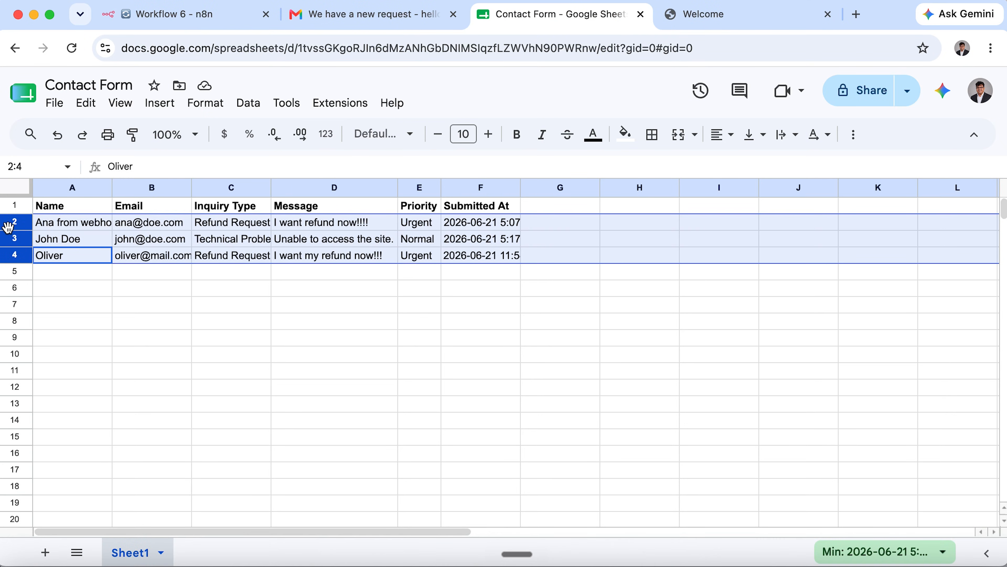
right_click(11, 228)
left_click(79, 356)
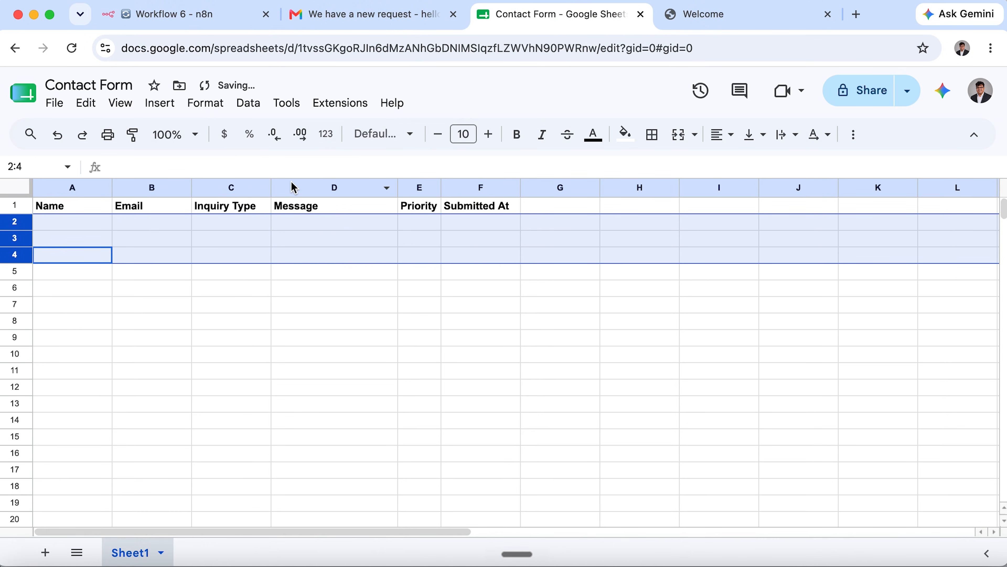
left_click(189, 20)
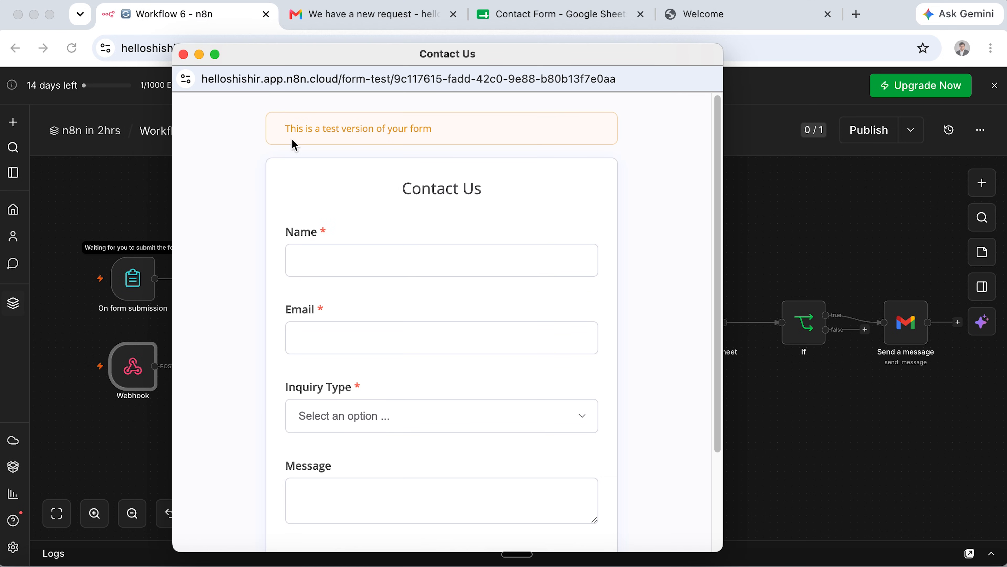
Submit the test form as a Course Inquiry with the sender's e-mail and a message.
left_click(350, 265)
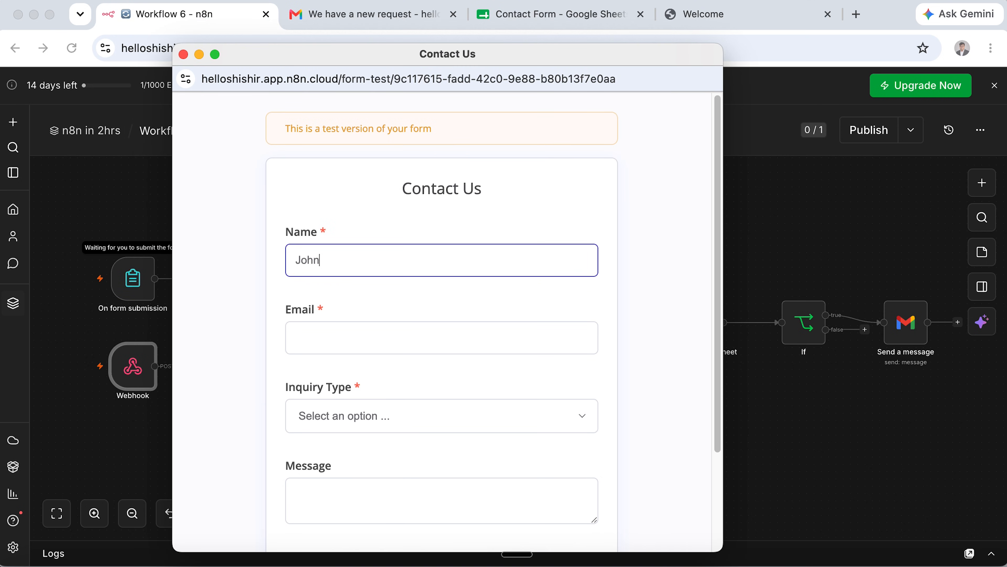
key("Tab")
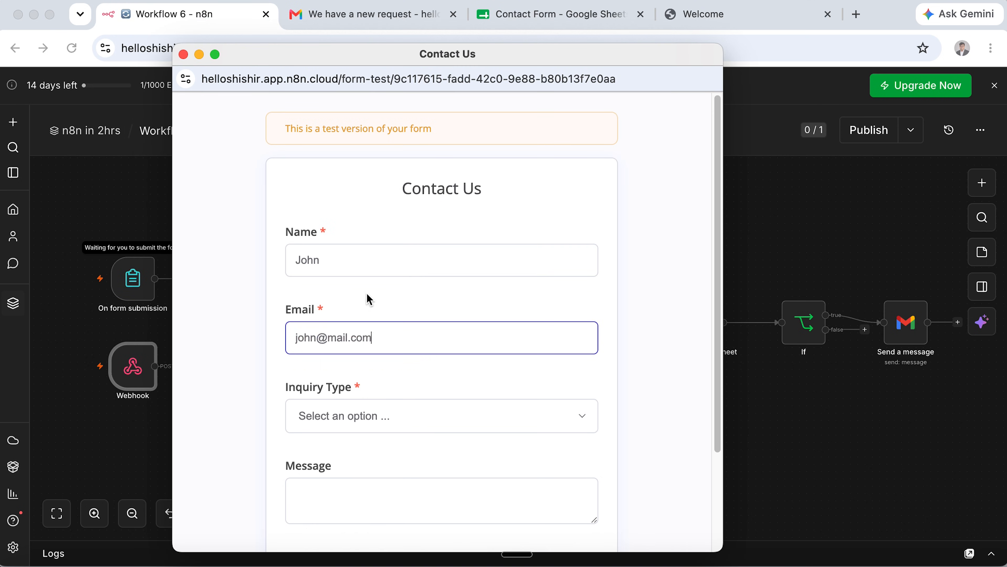
left_click(379, 433)
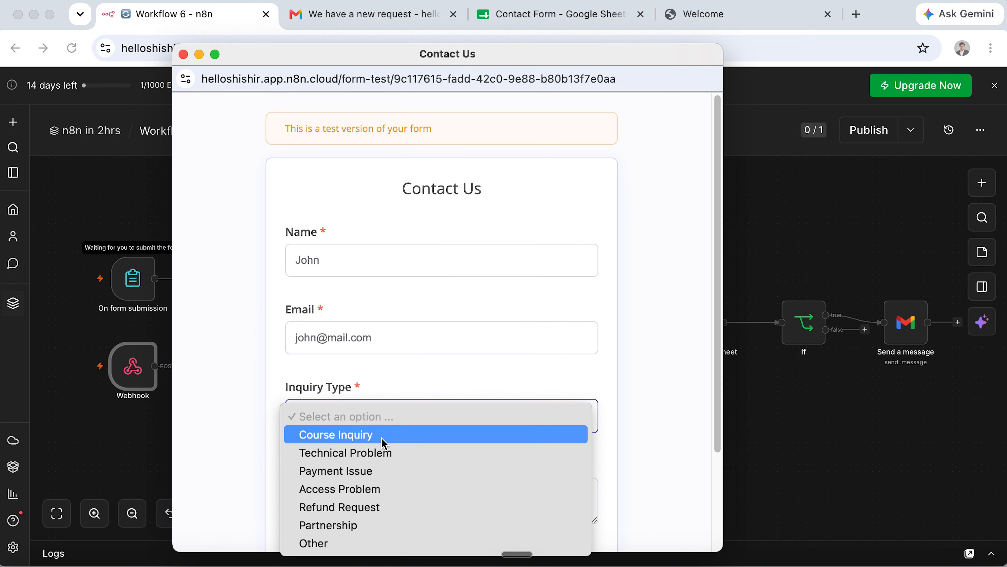
left_click(384, 443)
scroll(389, 461, "down", 3)
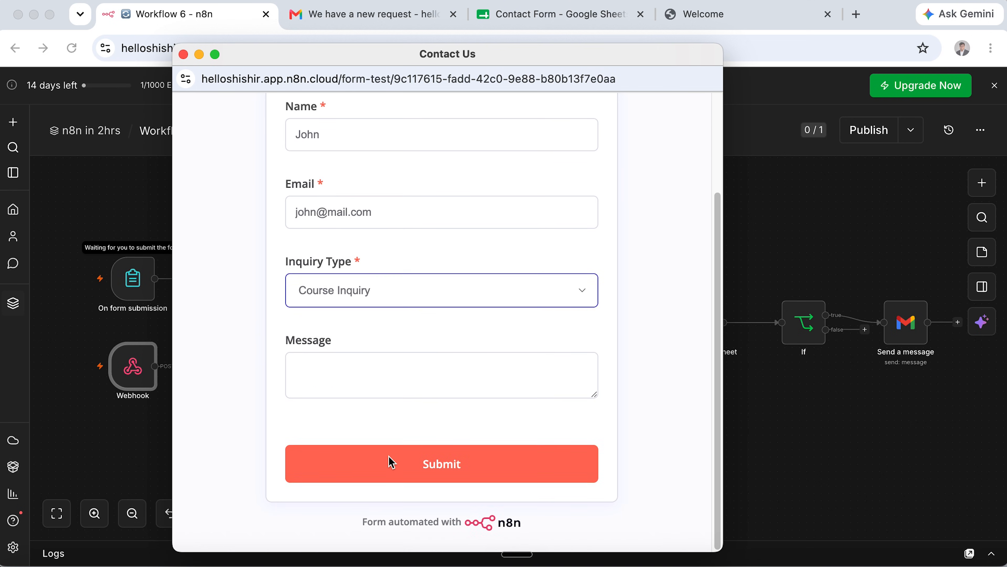
left_click(423, 387)
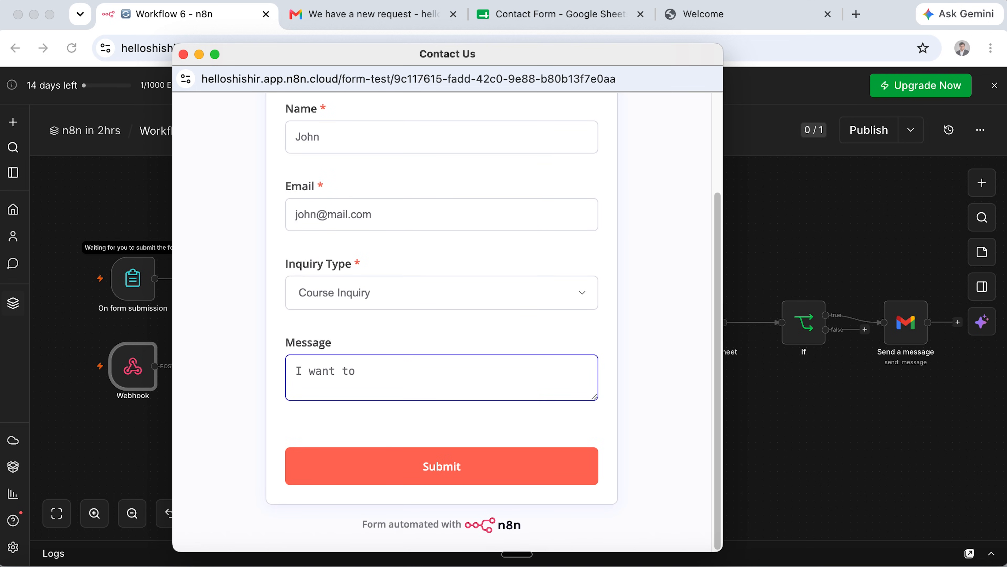
left_click(421, 465)
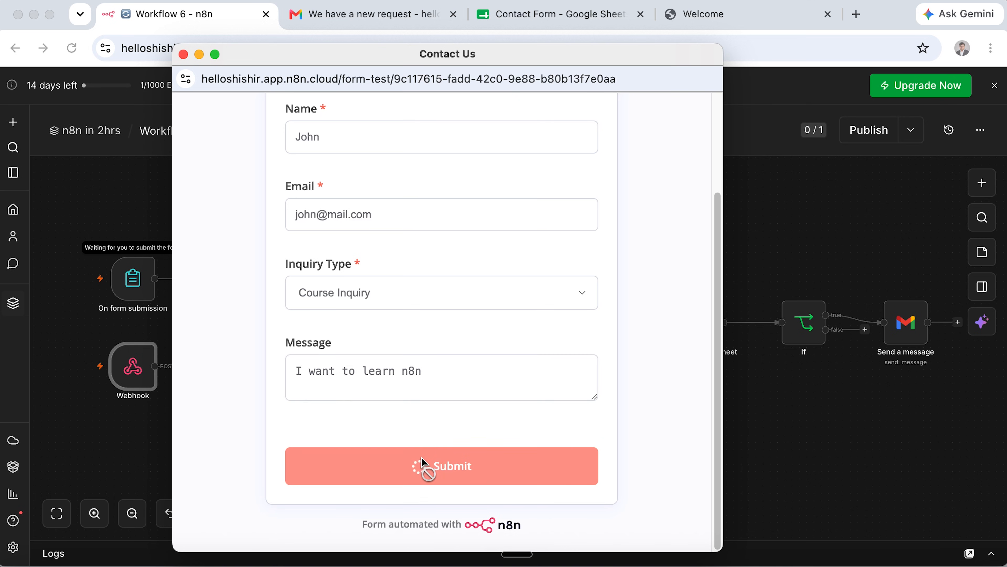
left_click(184, 55)
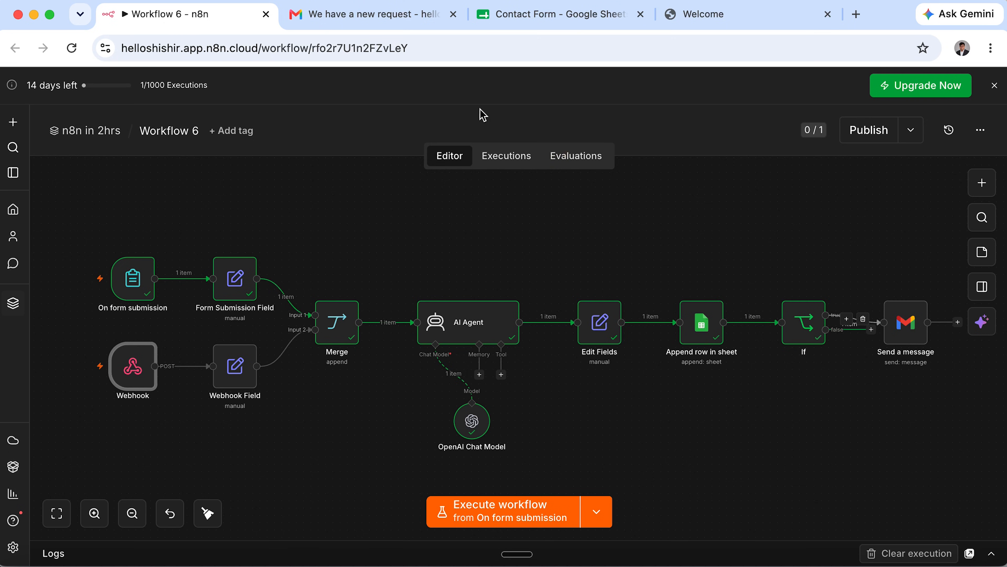
Check the new spreadsheet row's e-mail and its Normal priority.
left_click(513, 14)
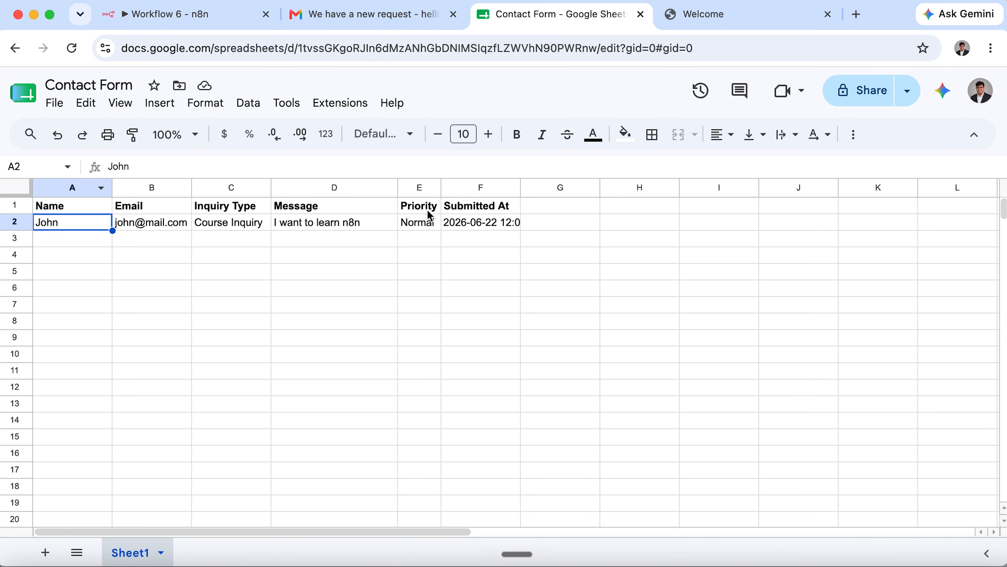
left_click(141, 227)
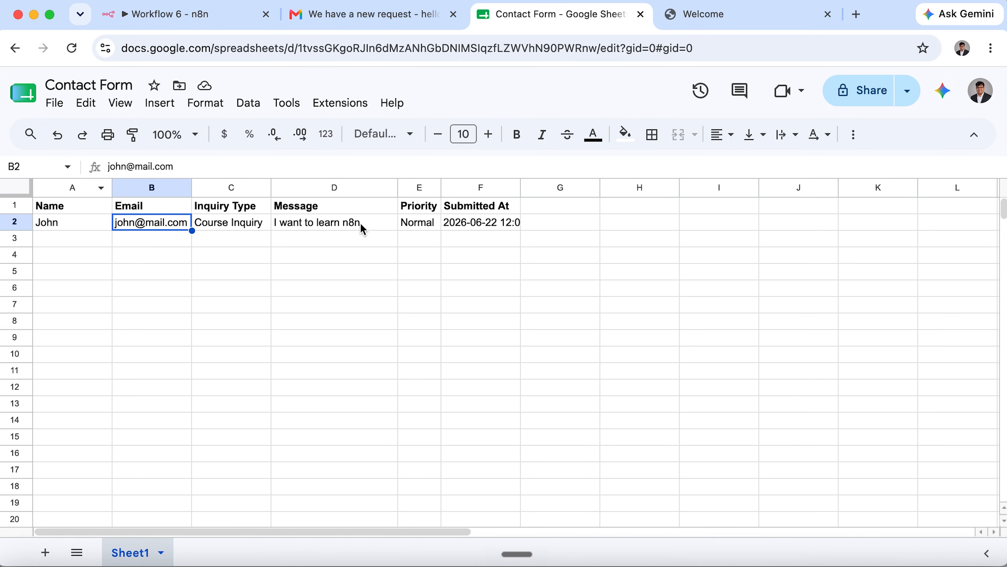
left_click(415, 227)
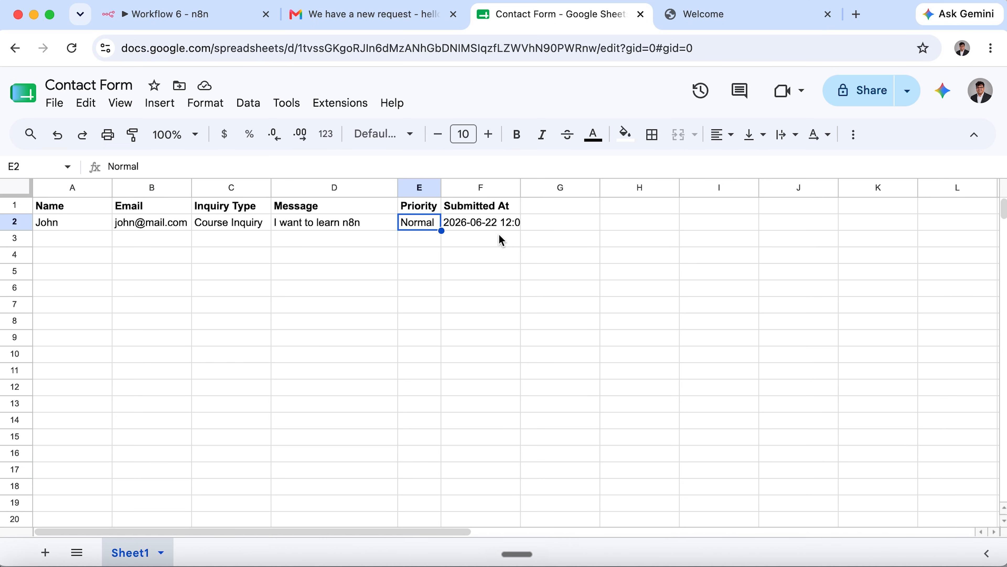
Set Workflow 6 to run from the Webhook trigger and start a test run.
left_click(145, 17)
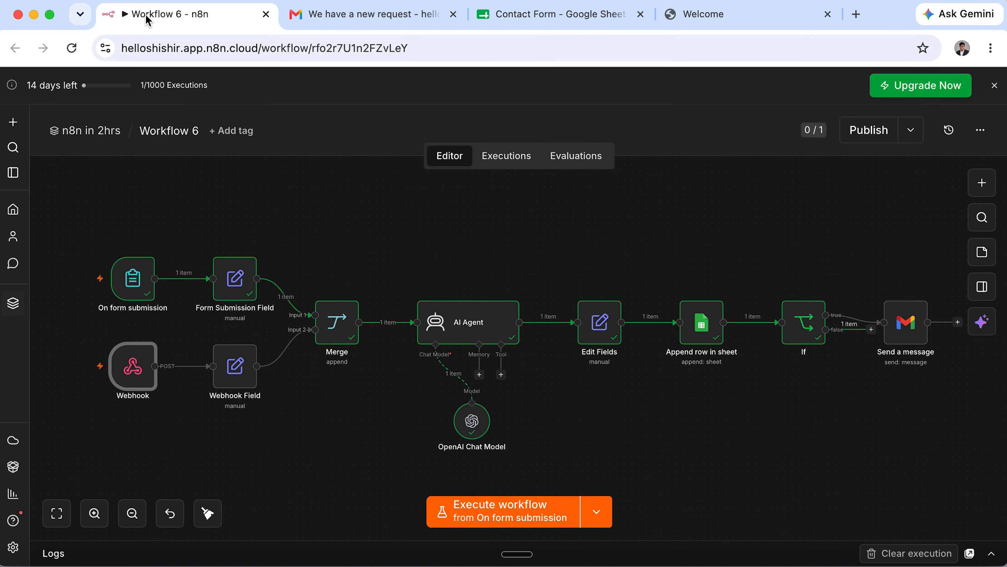
left_click(596, 512)
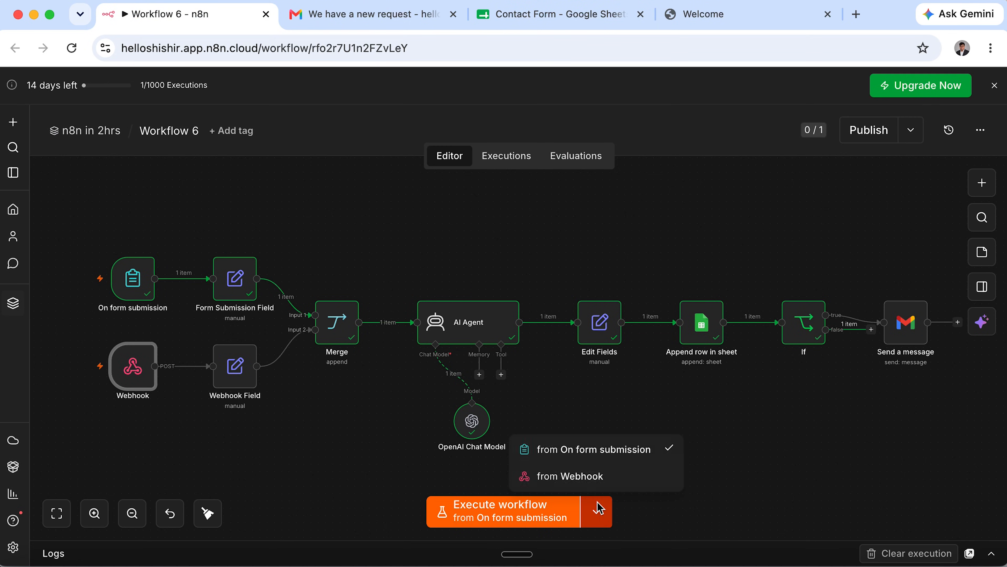
left_click(599, 483)
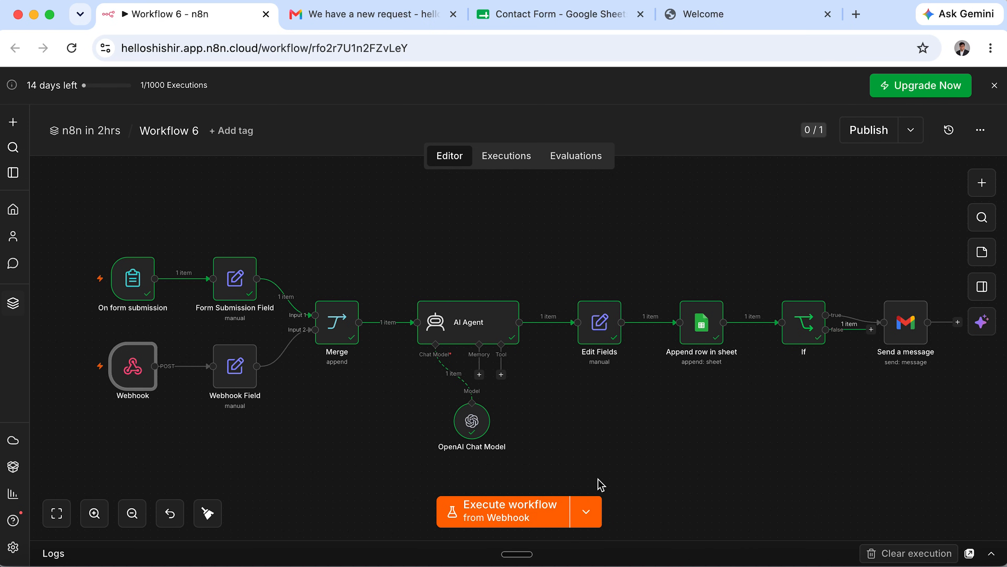
left_click(536, 521)
Reload the Welcome page and enter the sender's name and e-mail in the contact form.
left_click(727, 17)
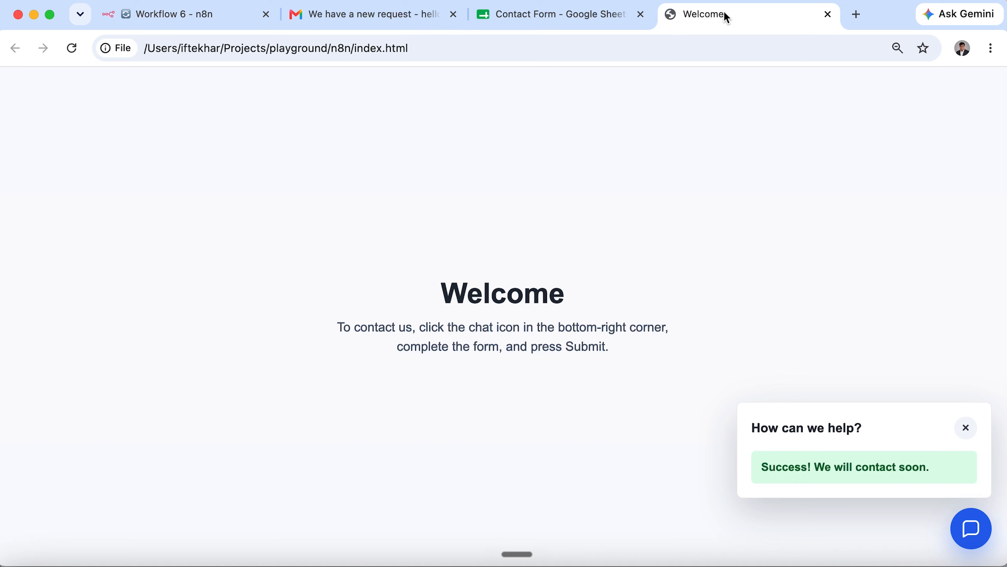
left_click(71, 48)
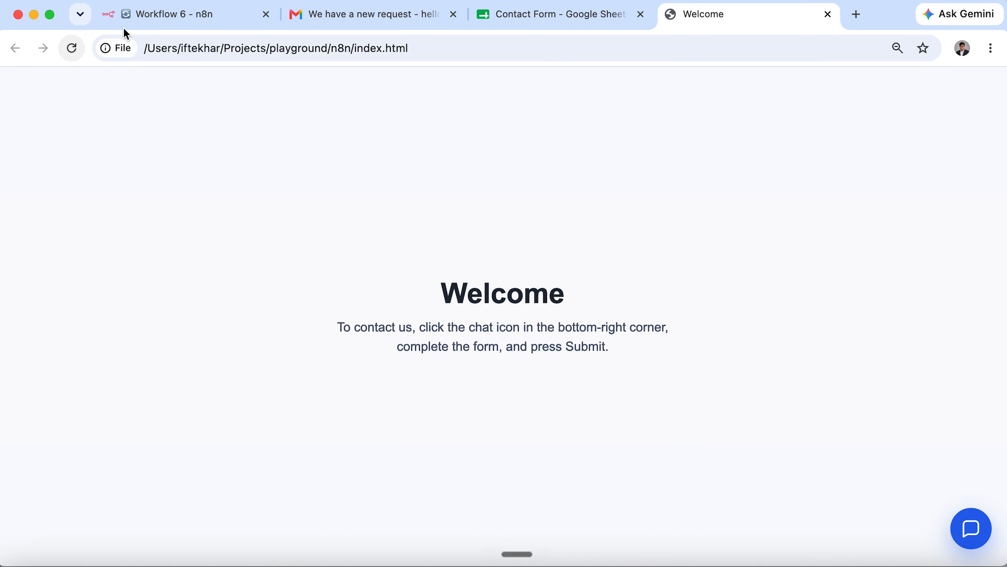
left_click(971, 527)
left_click(852, 231)
type("Alex")
left_click(836, 285)
Submit the enquiry as a Payment Issue saying the sender cannot pay for the course.
left_click(841, 338)
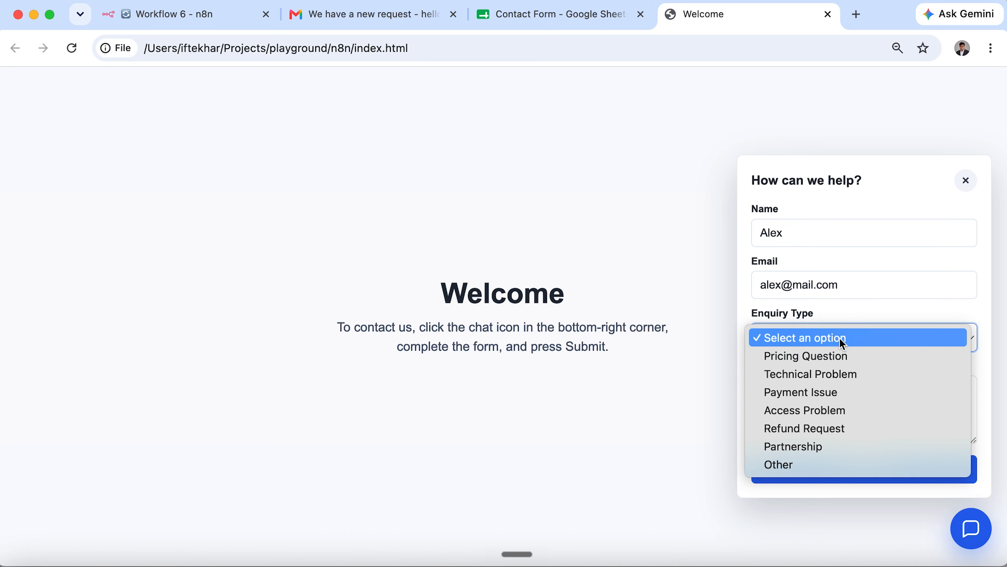
left_click(846, 393)
left_click(845, 395)
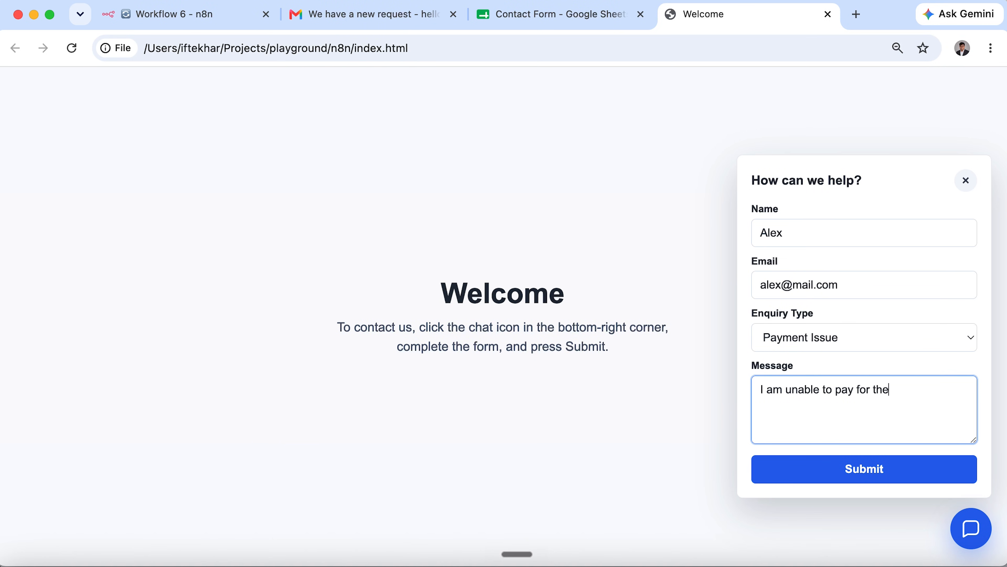
left_click(884, 478)
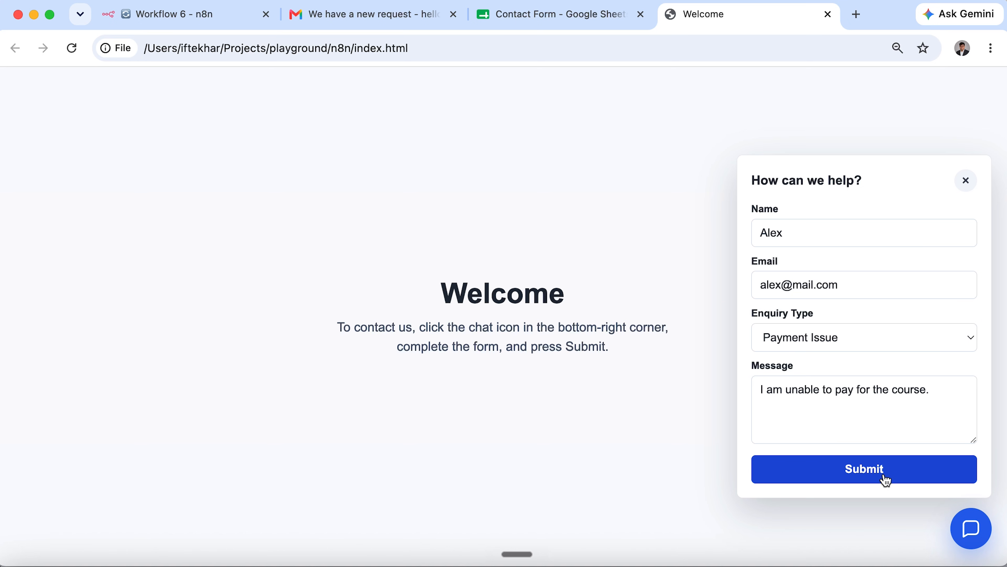
left_click(107, 19)
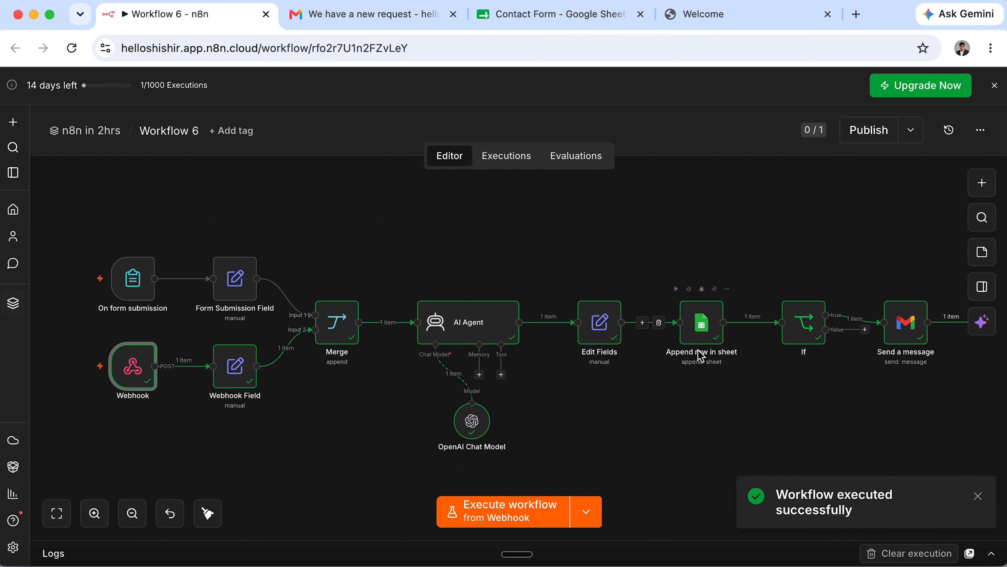
Check the Contact Form sheet's new row 3: its email, the Payment Issue inquiry type and Urgent priority.
left_click(514, 24)
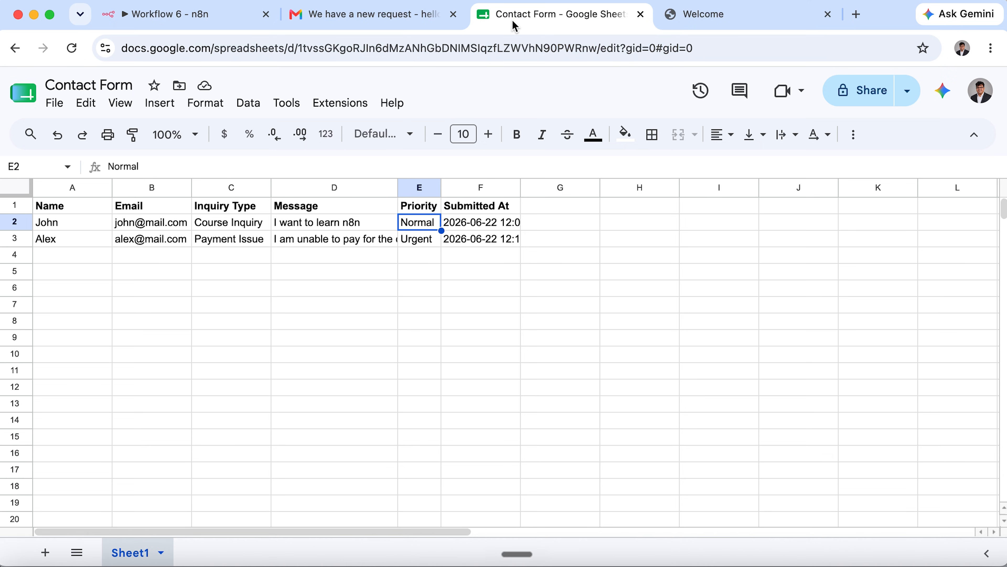
left_click(144, 241)
left_click(230, 240)
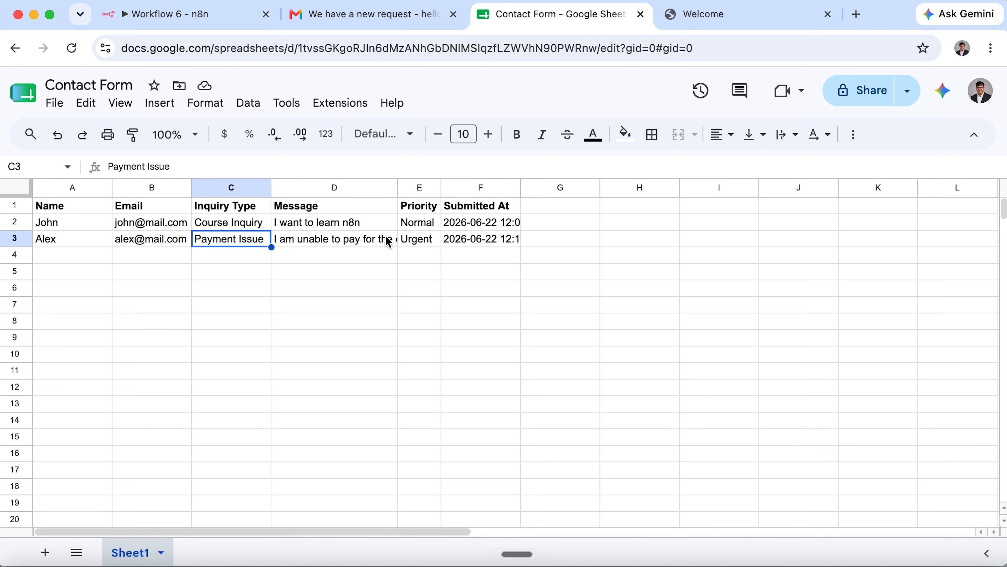
left_click(409, 241)
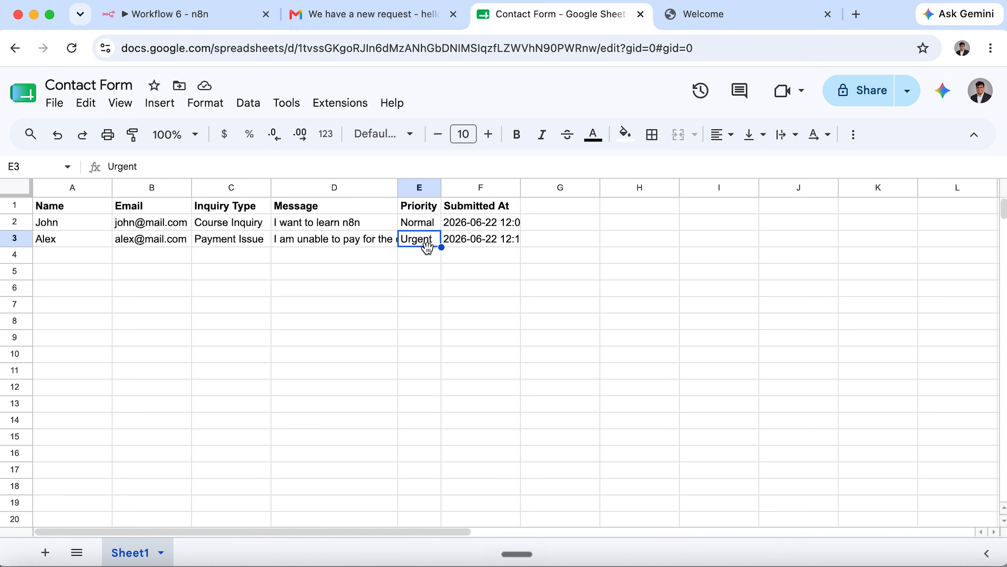
left_click(382, 16)
Read the 'We have a new request' email's Payment Issue, Urgent and message details, then delete it.
left_click(516, 219)
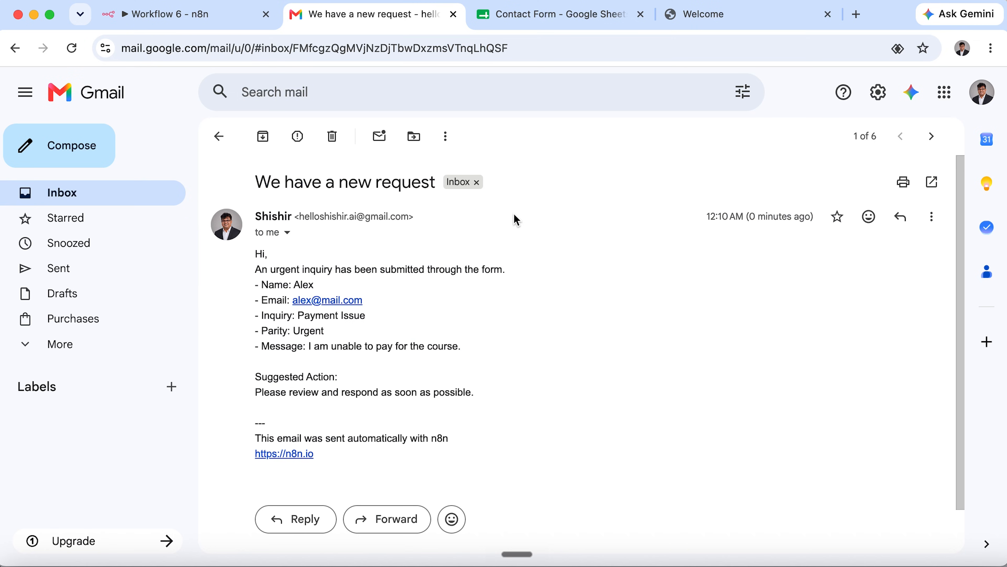
left_click_drag(255, 251, 499, 272)
left_click_drag(383, 314, 252, 289)
left_click(354, 338)
left_click_drag(371, 318, 302, 316)
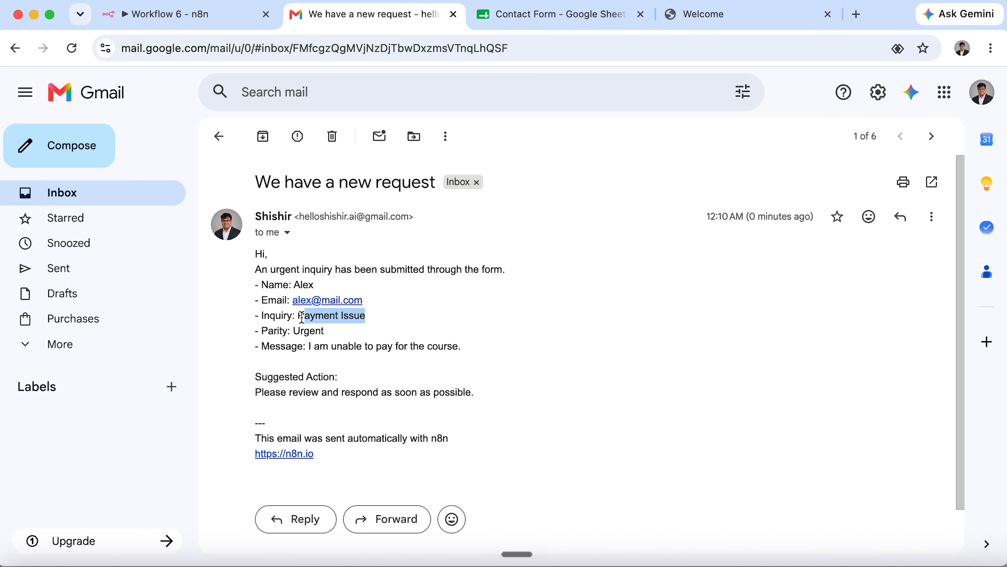
double_click(306, 333)
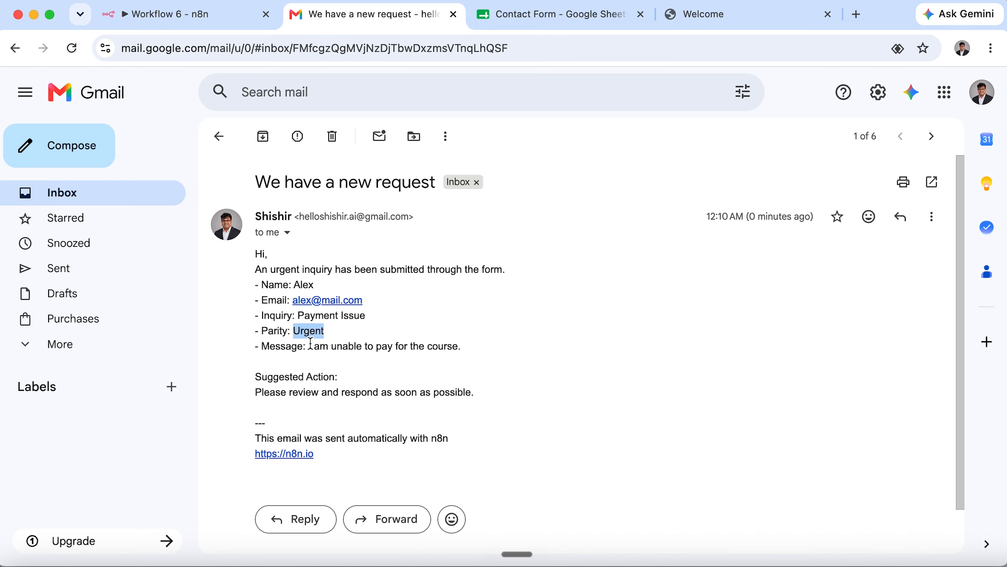
left_click_drag(310, 347, 557, 349)
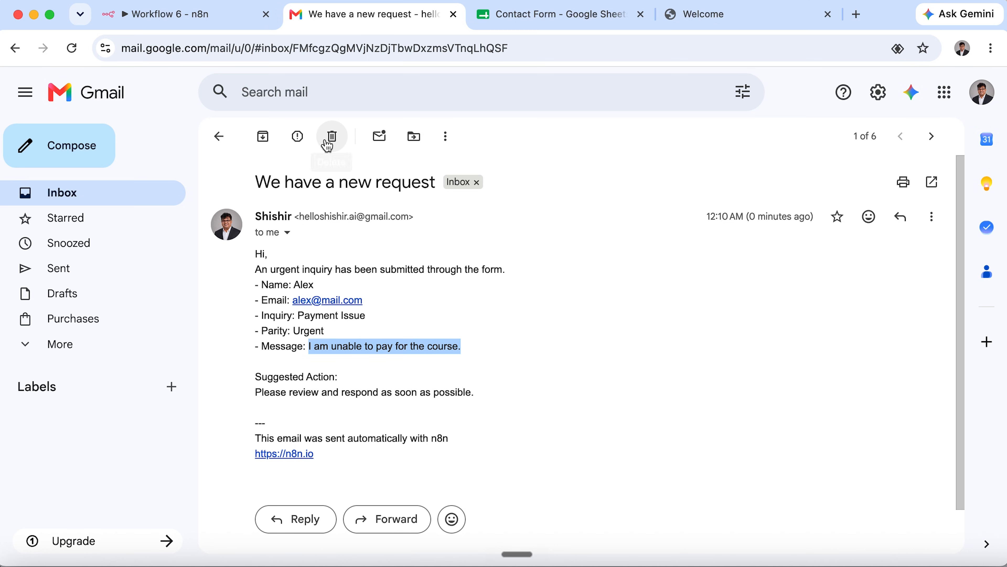
left_click(332, 136)
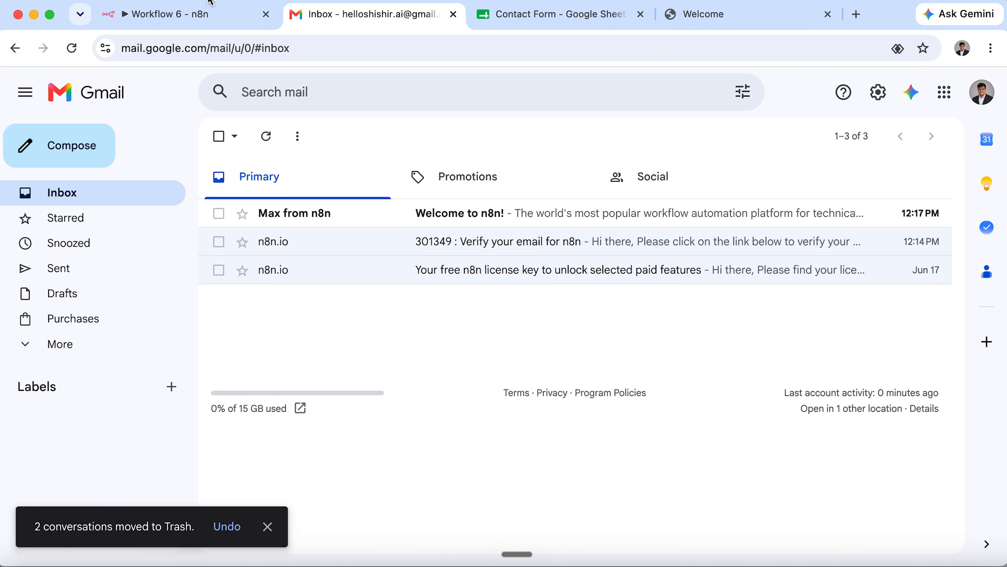
Open Workflow 5 from the 'n8n in 2hrs' project's workflow list.
left_click(224, 15)
left_click(90, 92)
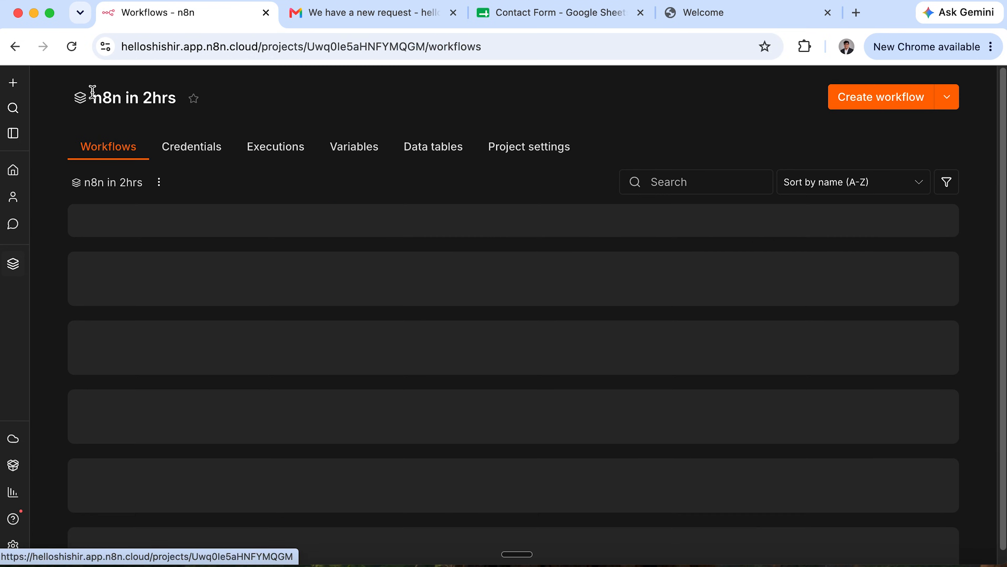
scroll(467, 414, "down", 2)
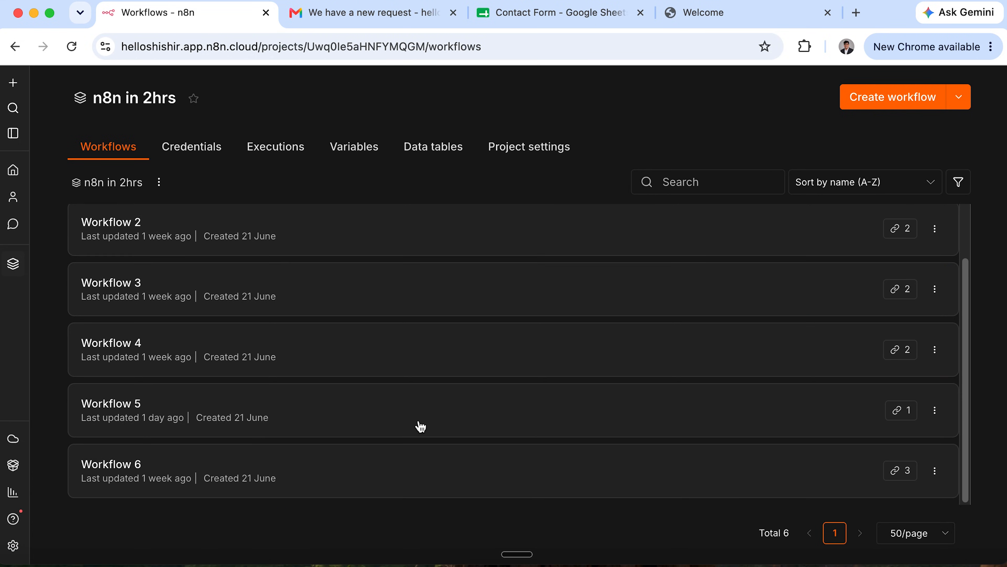
left_click(379, 421)
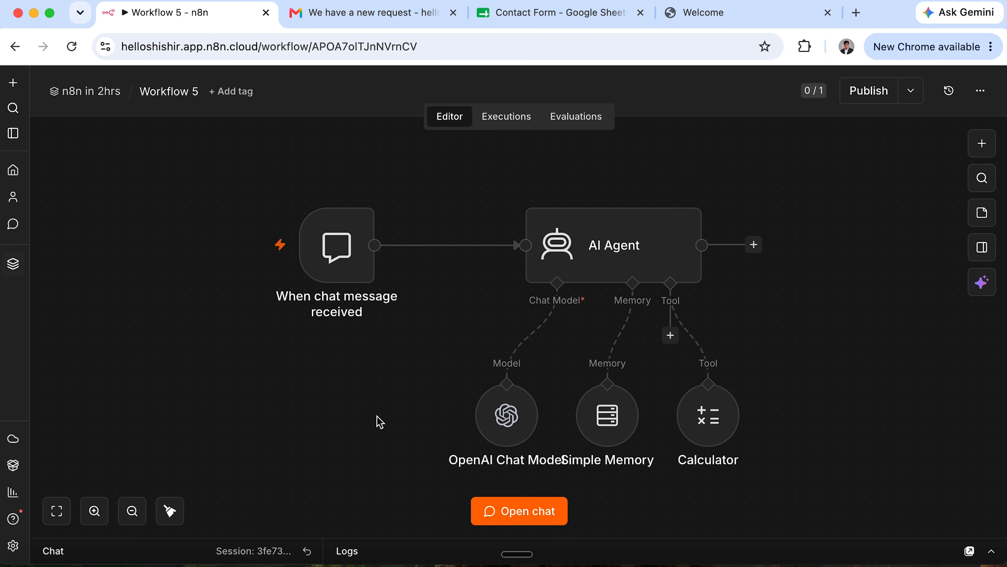
Select all nodes and drag across the Workflow 5 canvas to view its AI Agent setup.
key("ctrl+a")
mouse_move(376, 345)
left_mouse_down()
mouse_move(483, 439)
mouse_move(535, 508)
left_mouse_up()
mouse_move(493, 180)
left_mouse_down()
mouse_move(755, 326)
mouse_move(796, 330)
left_mouse_up()
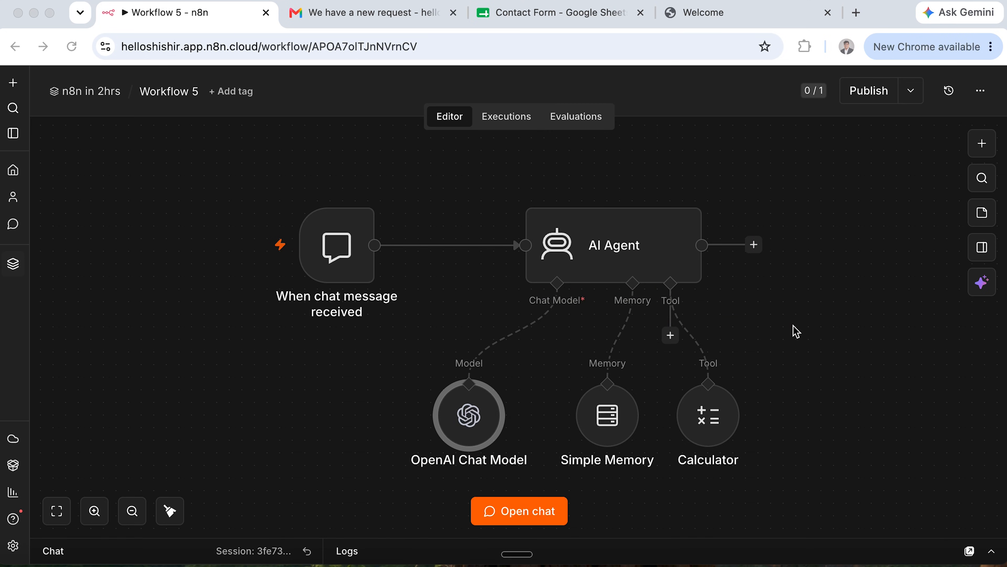
mouse_move(550, 343)
left_mouse_down()
mouse_move(629, 419)
mouse_move(671, 486)
left_mouse_up()
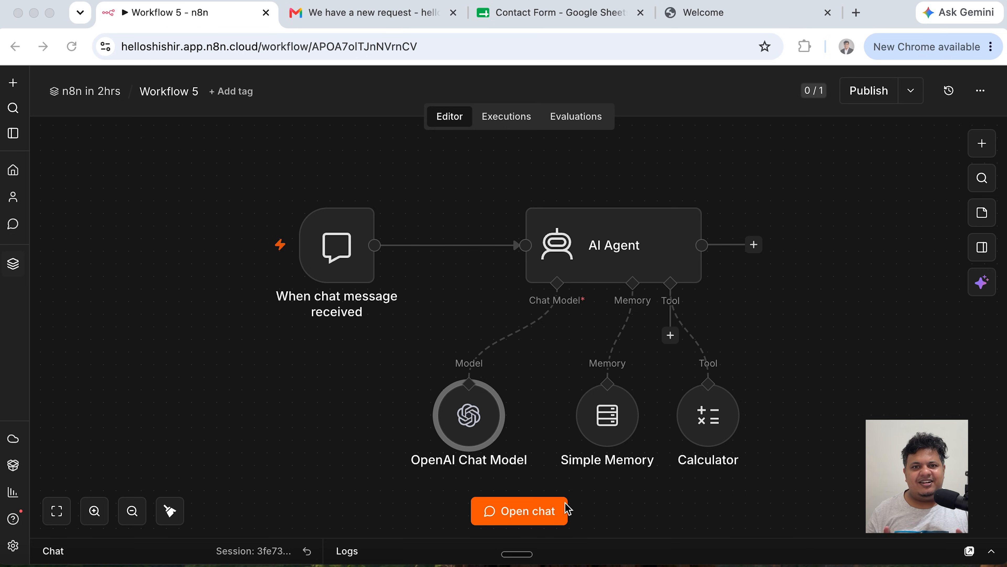
Ask the agent 'what will we learn in workflow 3?' in the test chat, review its reply, then hide the chat.
left_click(511, 514)
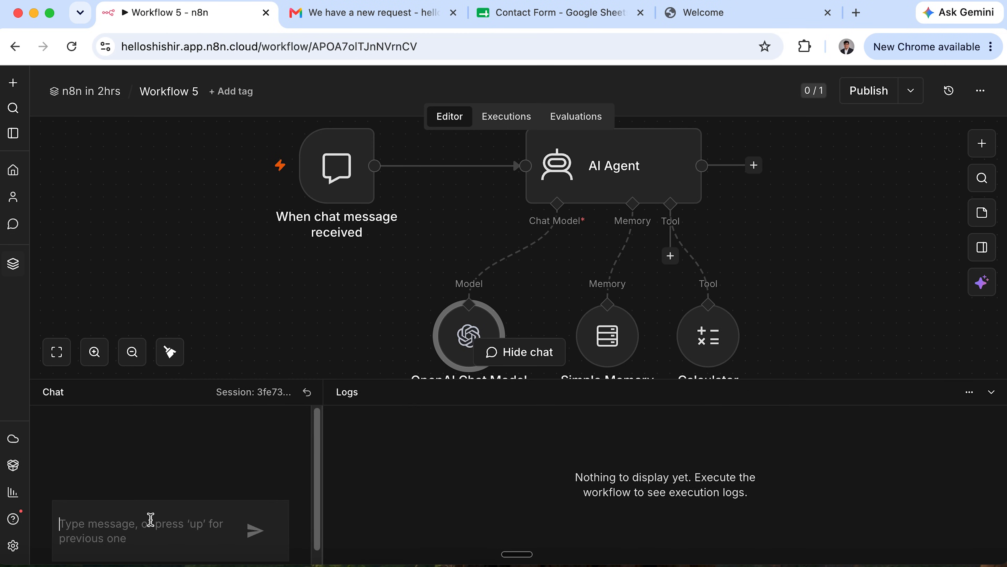
type("what will we learn i")
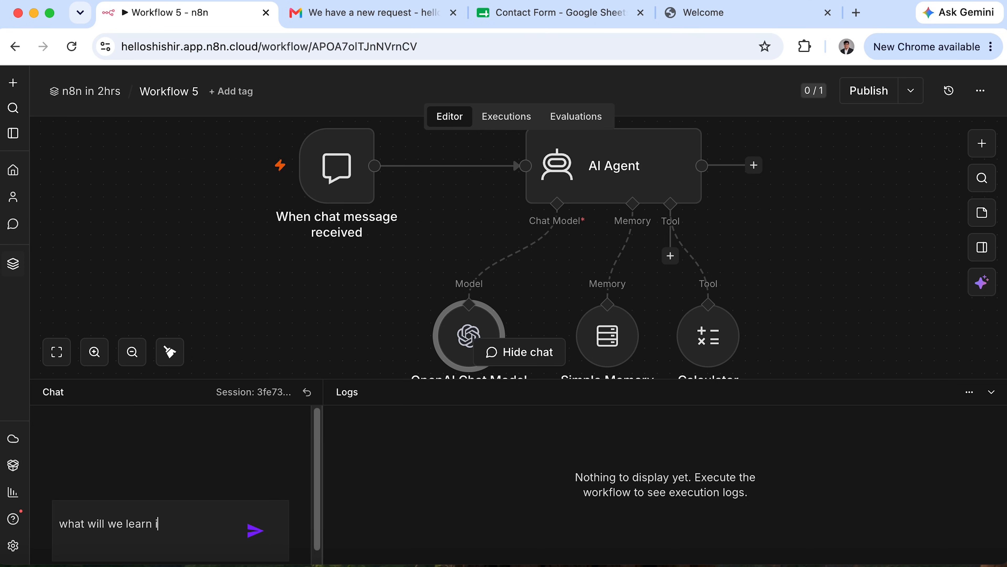
type("n workflow 3?")
key("Return")
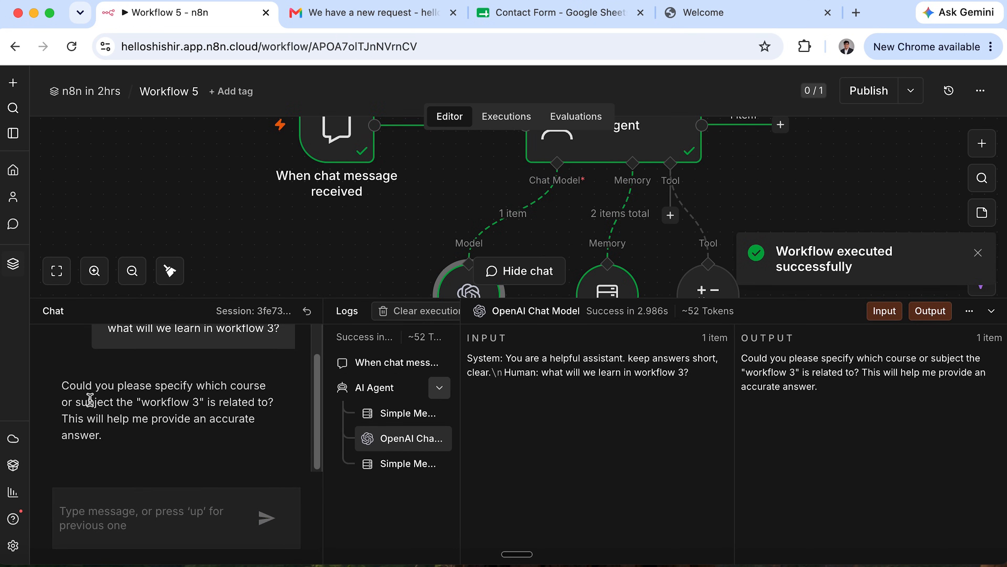
left_click_drag(62, 385, 262, 449)
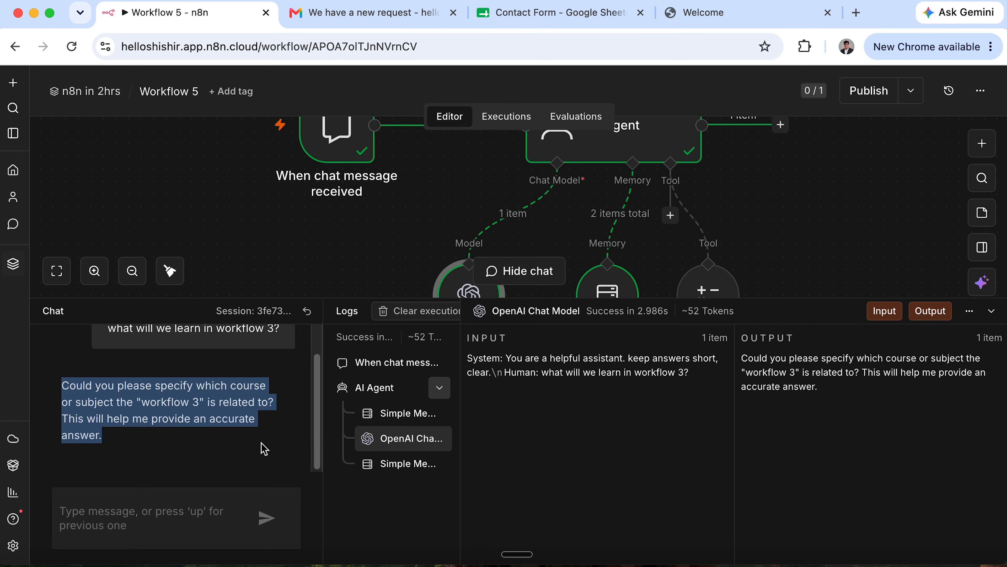
left_click(263, 448)
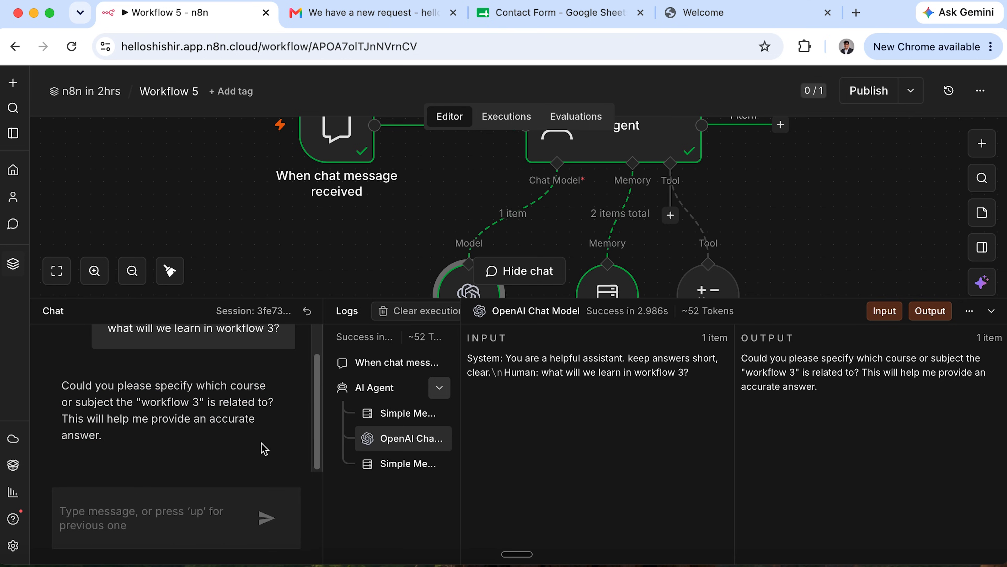
left_click(991, 311)
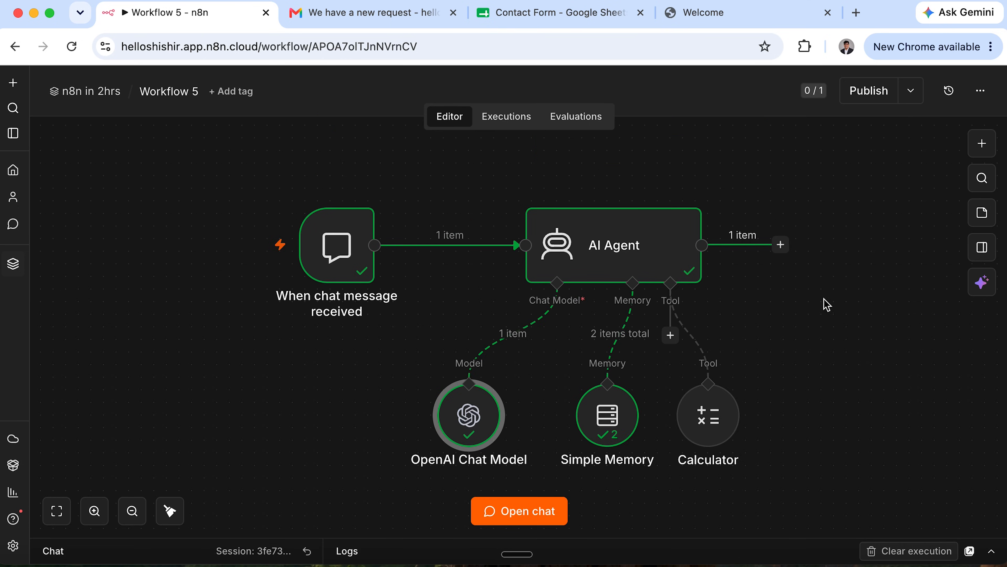
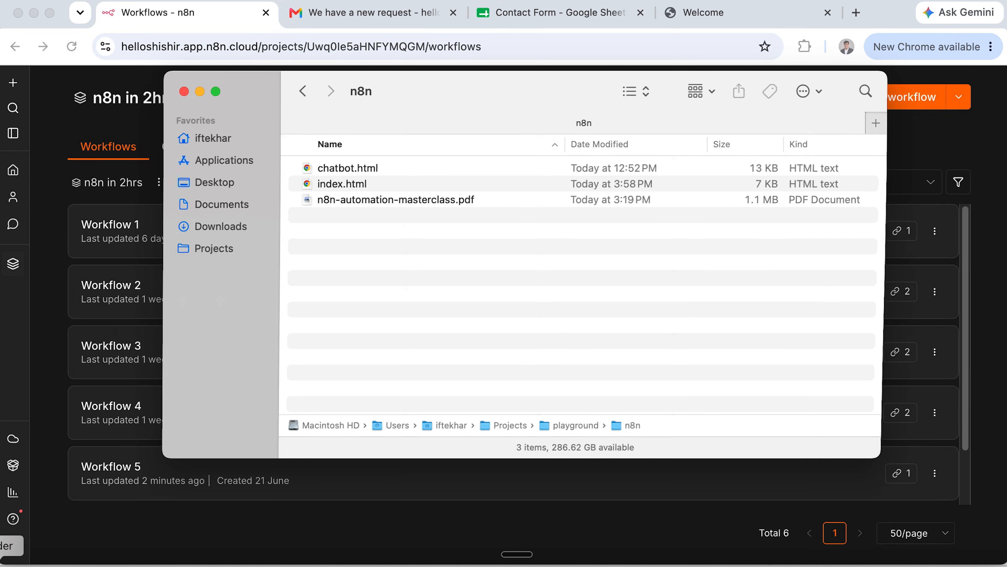
Open n8n-automation-masterclass.pdf from the Finder n8n folder in Preview.
left_click(451, 199)
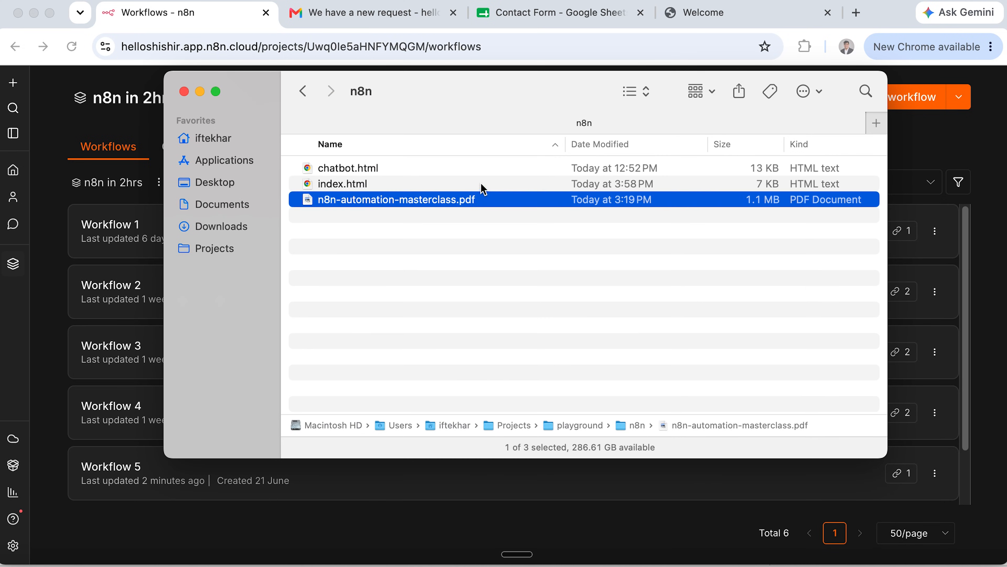
double_click(418, 196)
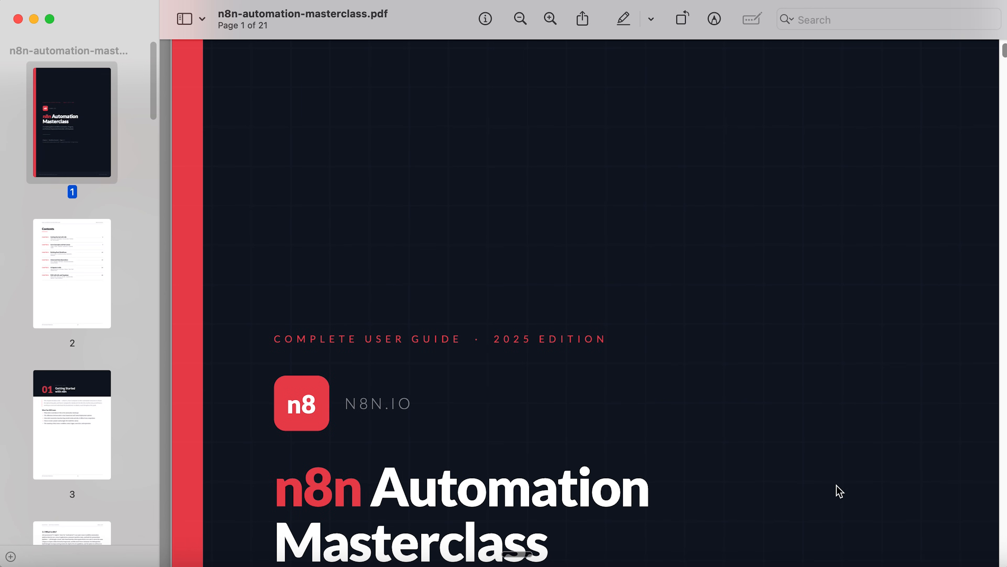
Go to the Contents page and highlight the Advanced Data Operations heading and Chapter 4 topics.
scroll(668, 376, "down", 15)
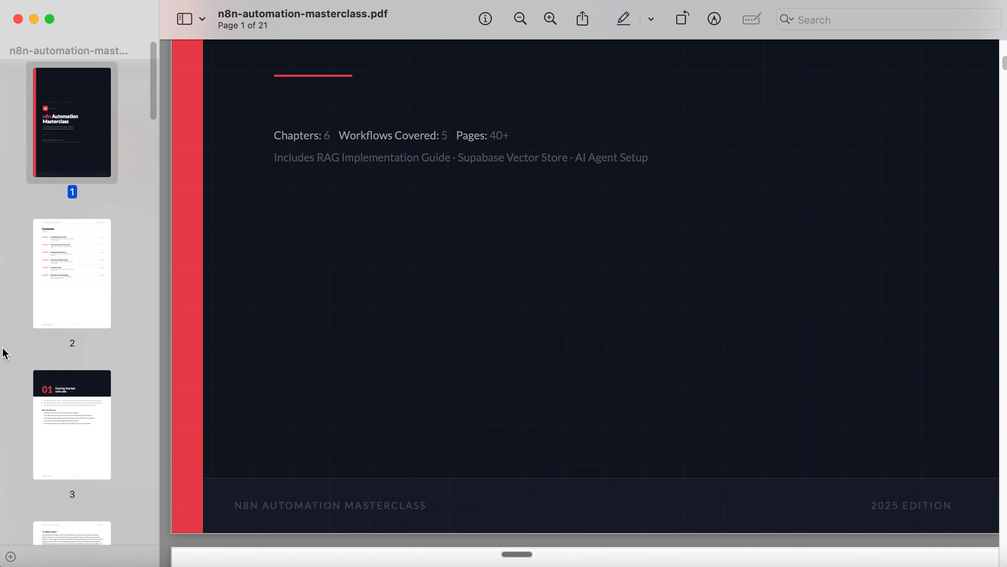
left_click(72, 258)
scroll(540, 337, "down", 5)
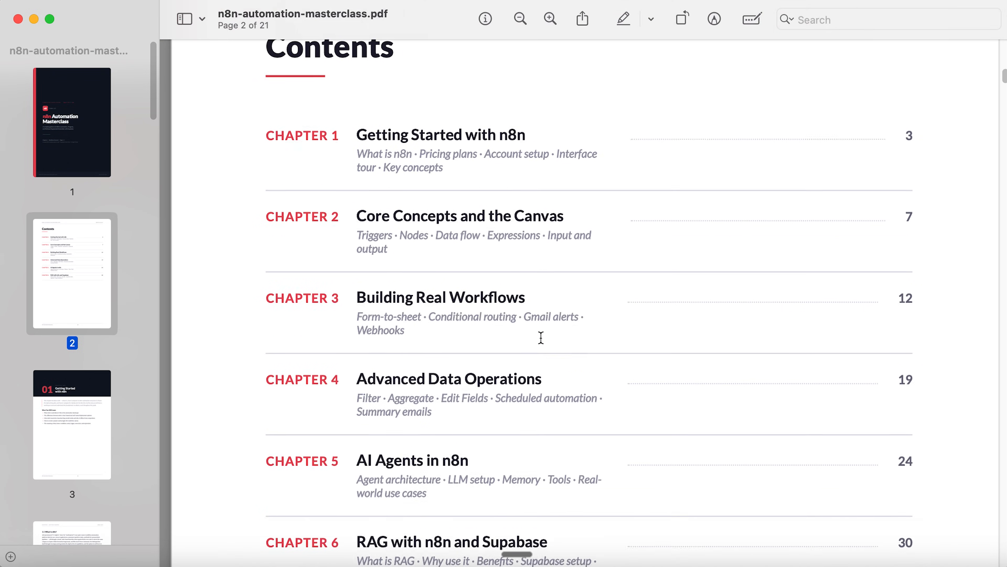
left_click_drag(361, 354, 526, 355)
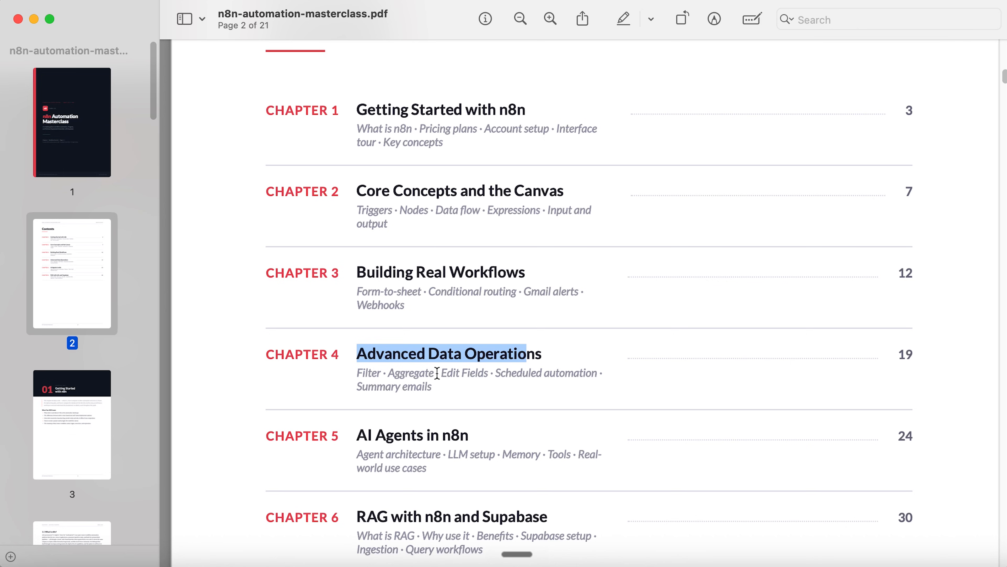
left_click_drag(359, 377, 467, 394)
left_click(872, 355)
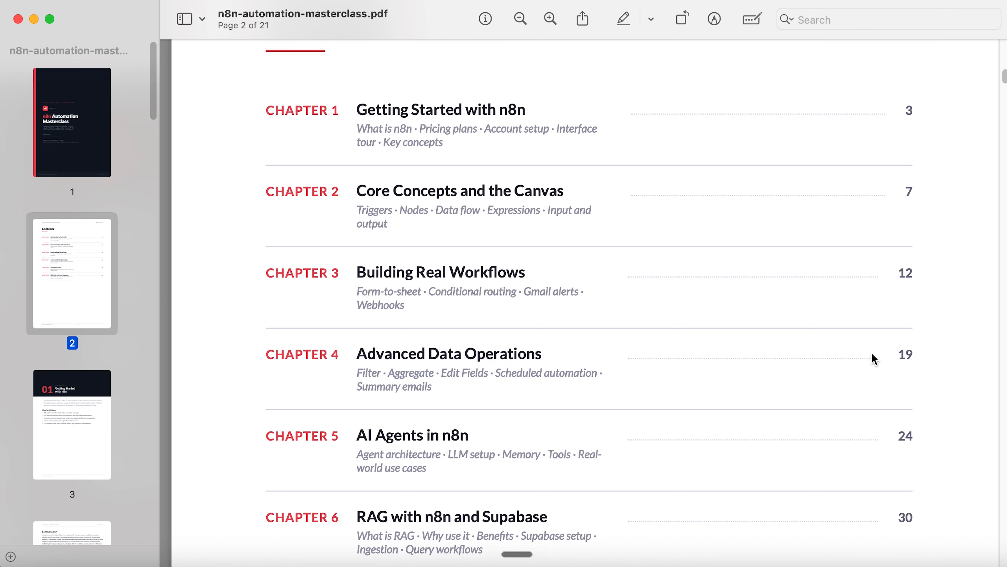
Scroll down to the trigger types table and section 2.2 Nodes on page 7, then minimize Preview.
scroll(876, 359, "down", 15)
scroll(872, 353, "down", 20)
scroll(872, 353, "up", 20)
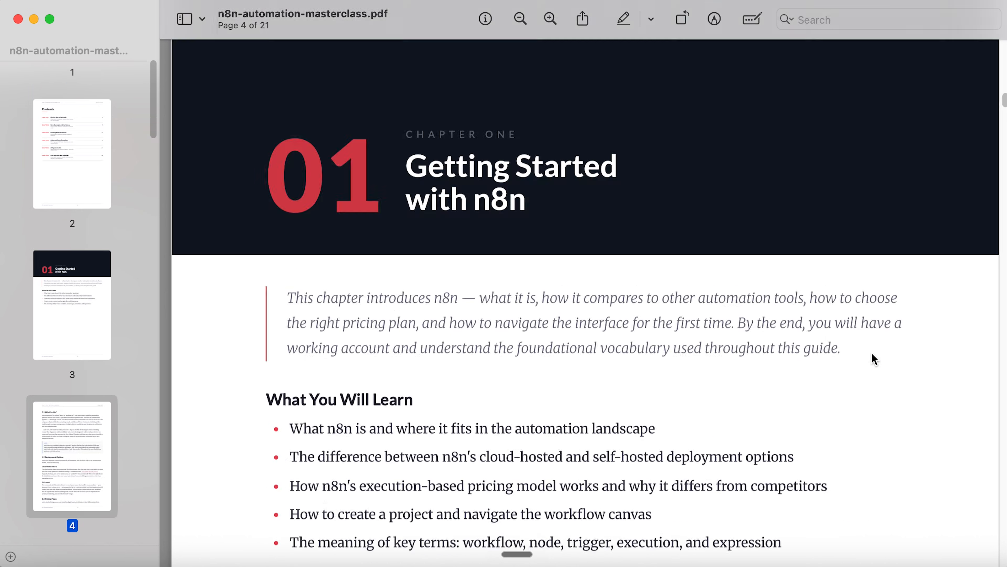
scroll(875, 365, "down", 6)
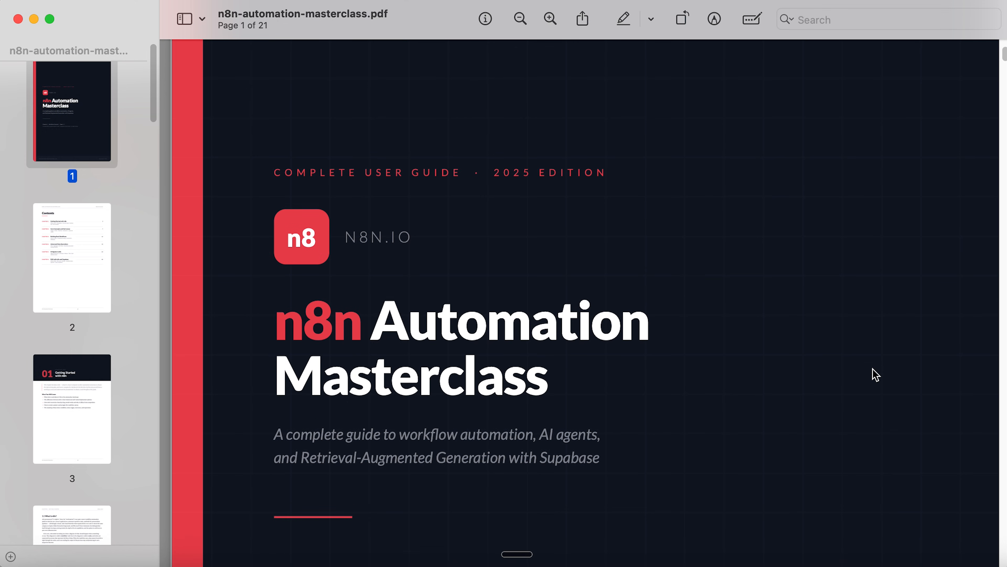
scroll(876, 375, "down", 10)
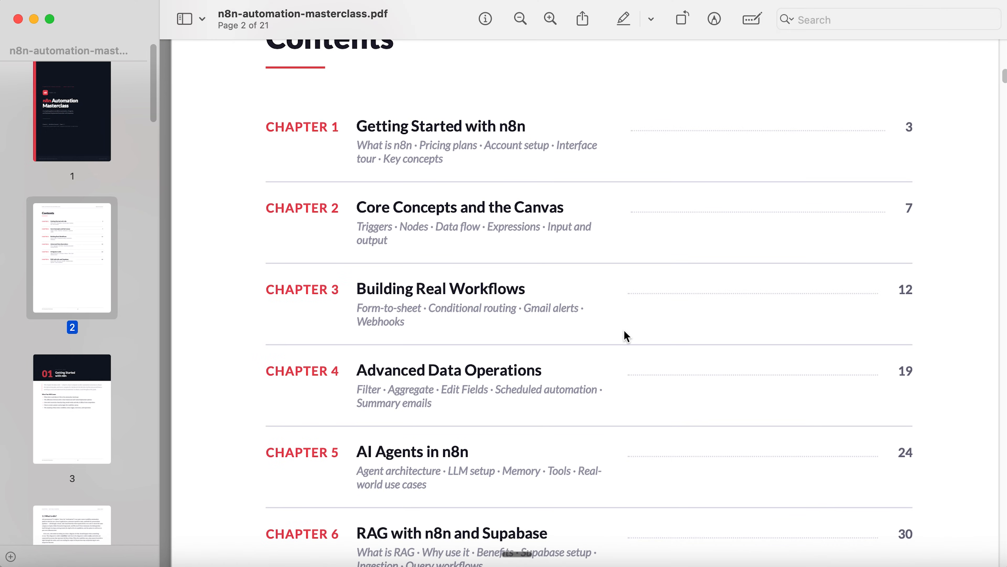
scroll(402, 313, "down", 3)
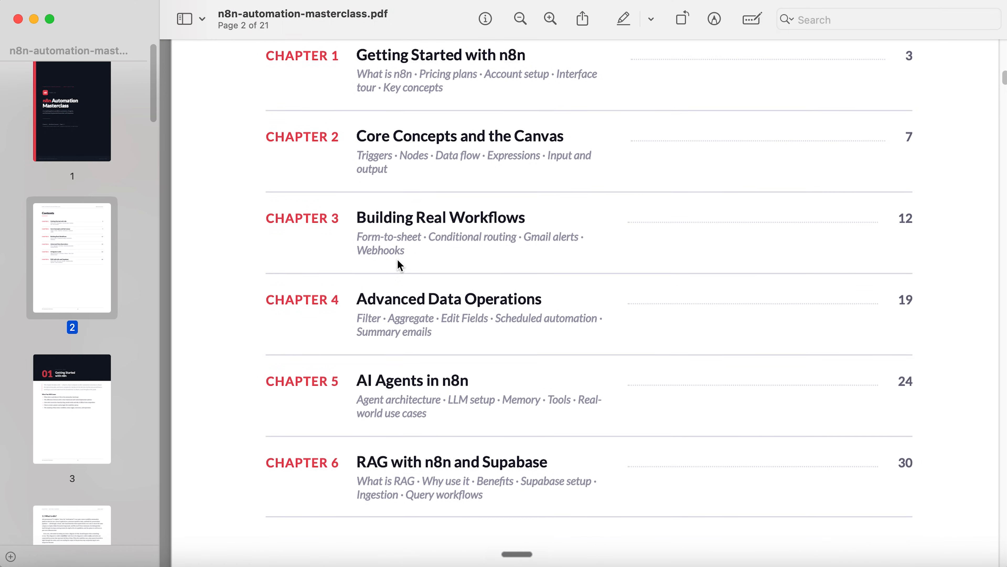
scroll(426, 449, "down", 20)
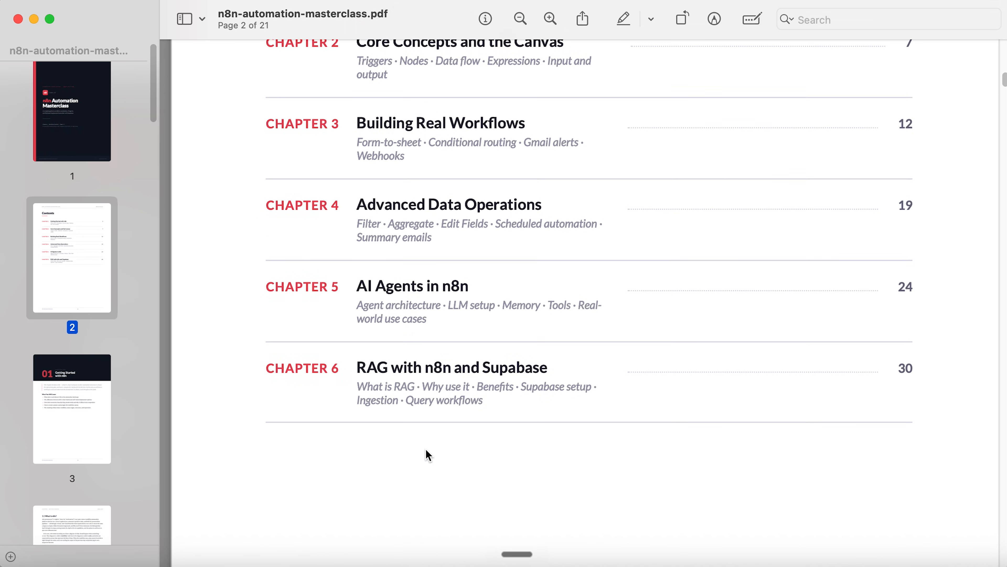
scroll(426, 449, "down", 20)
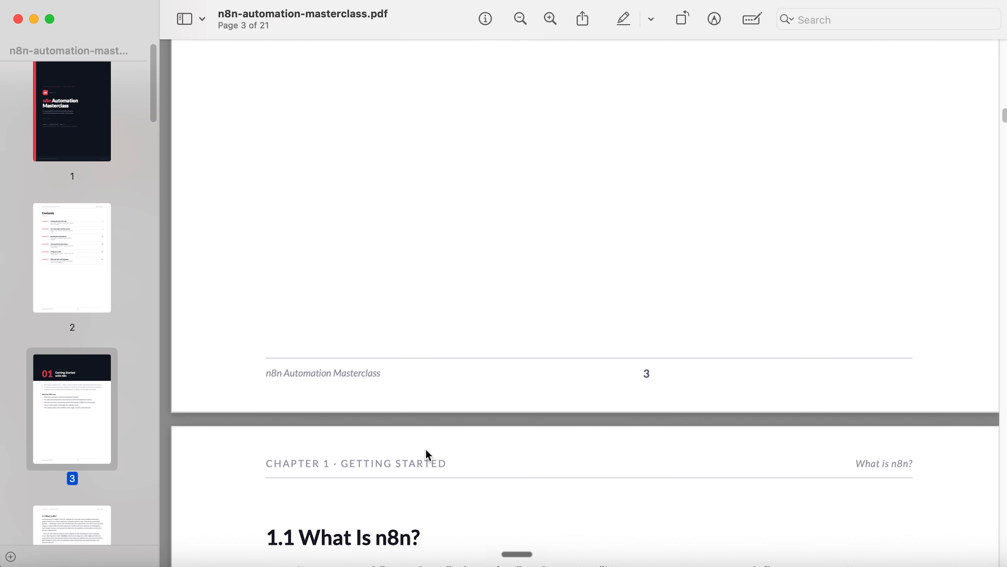
scroll(426, 449, "down", 20)
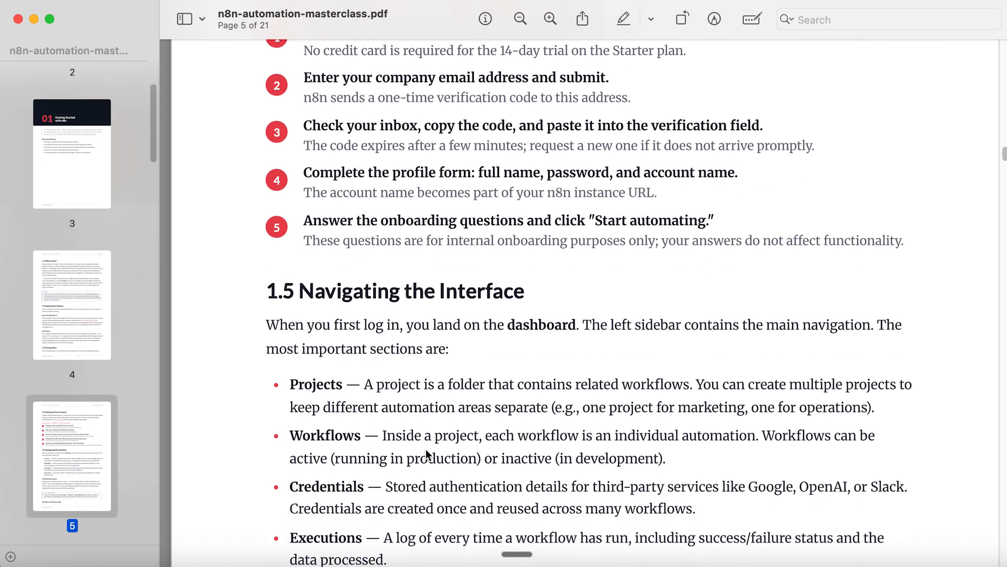
scroll(426, 449, "down", 20)
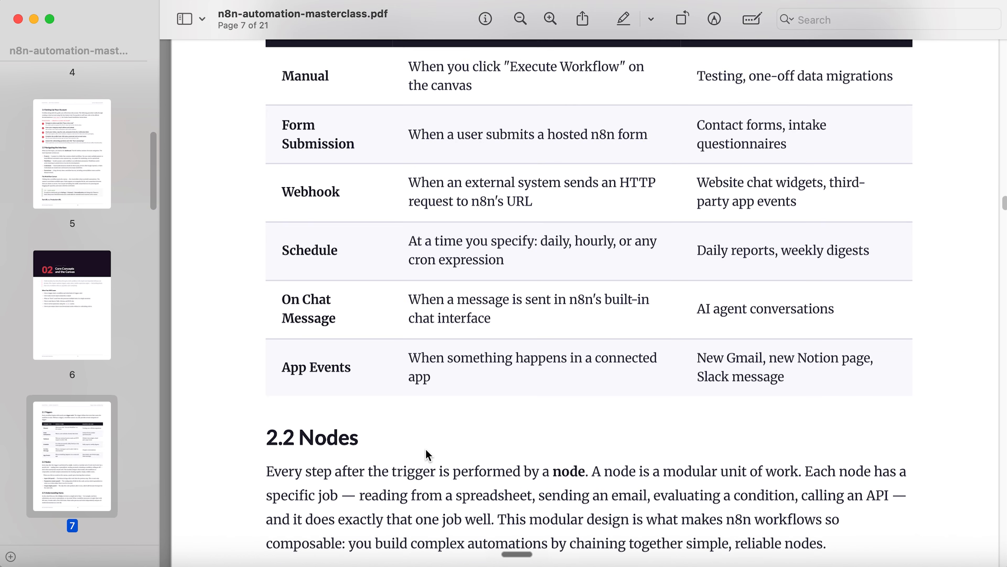
scroll(428, 454, "down", 3)
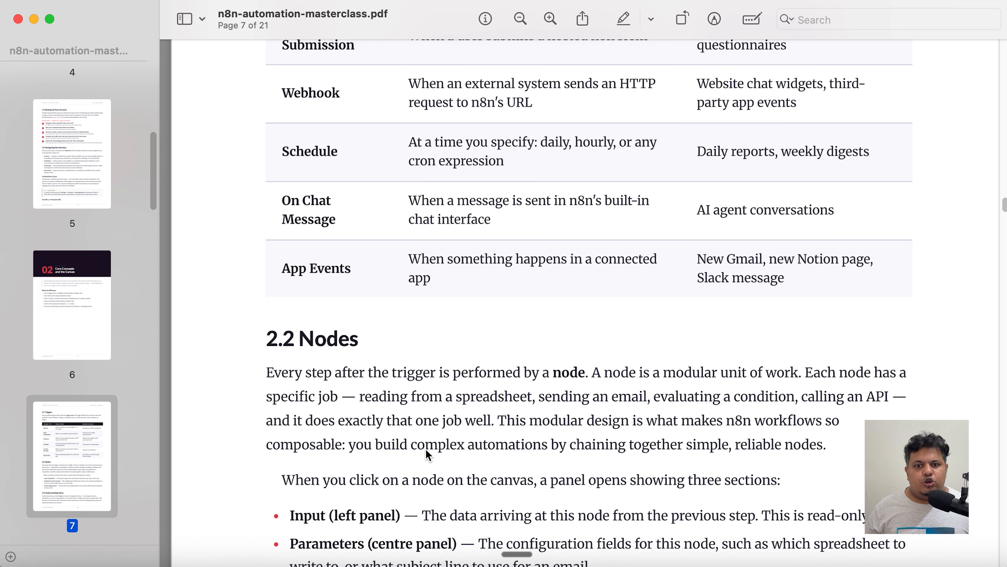
left_click(34, 19)
Close the Gmail, Contact Form and Welcome tabs and load excalidraw.com in a new tab.
left_click(204, 91)
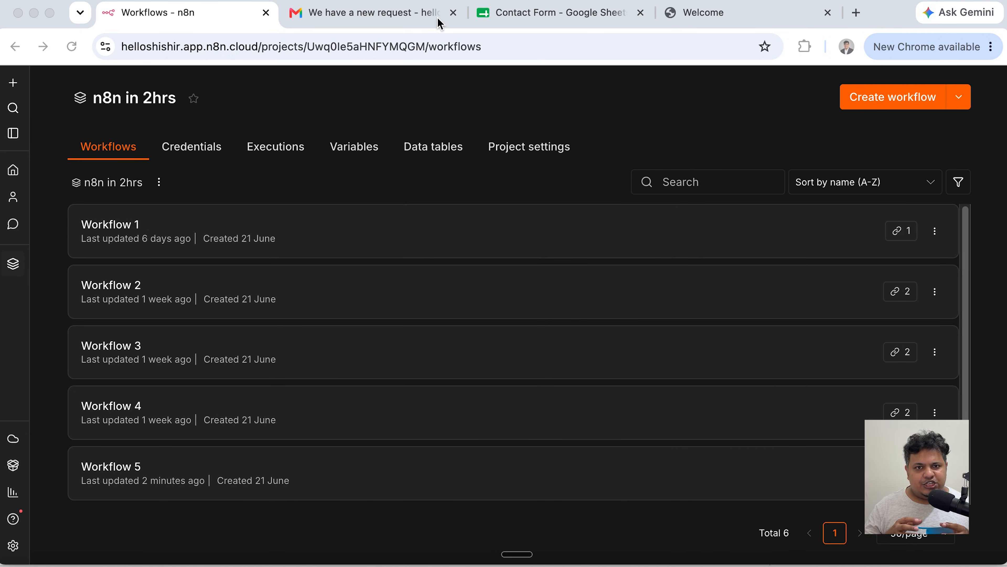
left_click(454, 13)
left_click(453, 13)
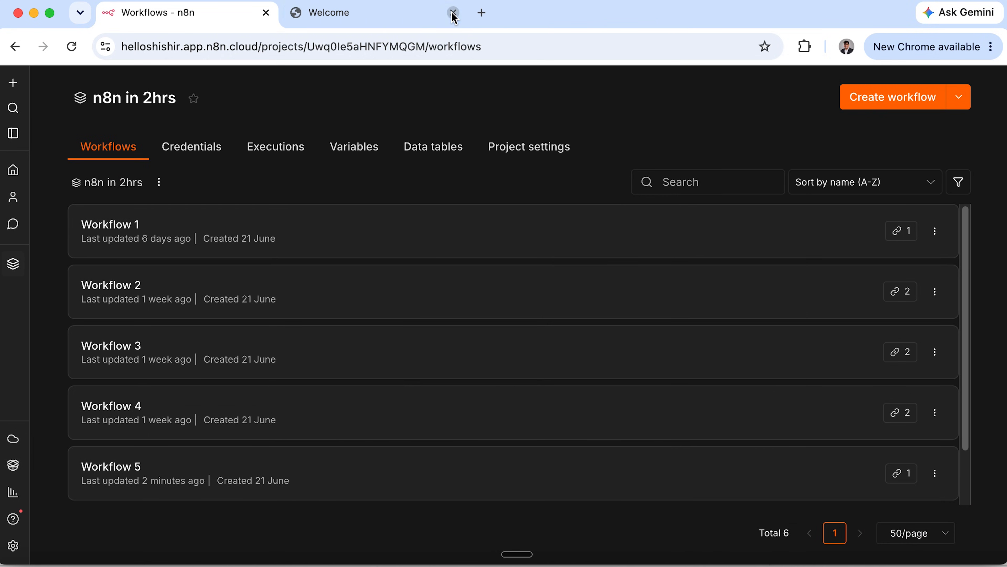
left_click(454, 13)
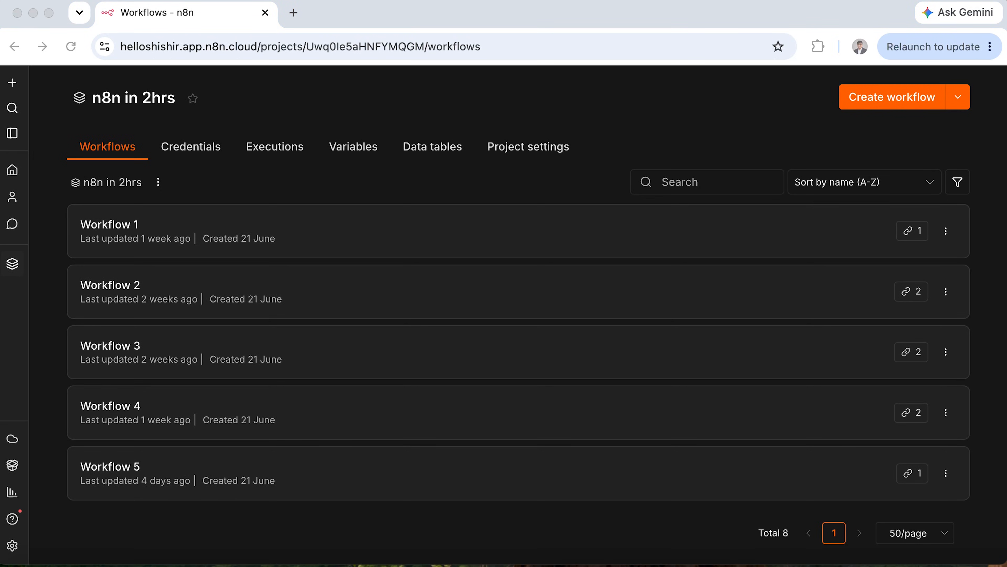
left_click(292, 12)
type("https://excalidraw.com/")
key("Return")
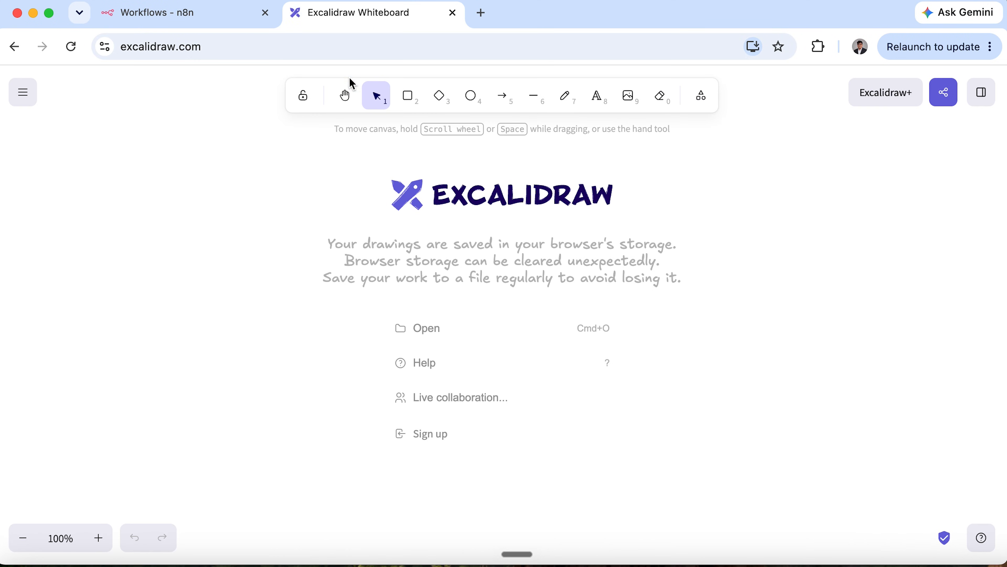
Write '1. Load the data to database ()' as text and move it left on the canvas.
left_click(599, 98)
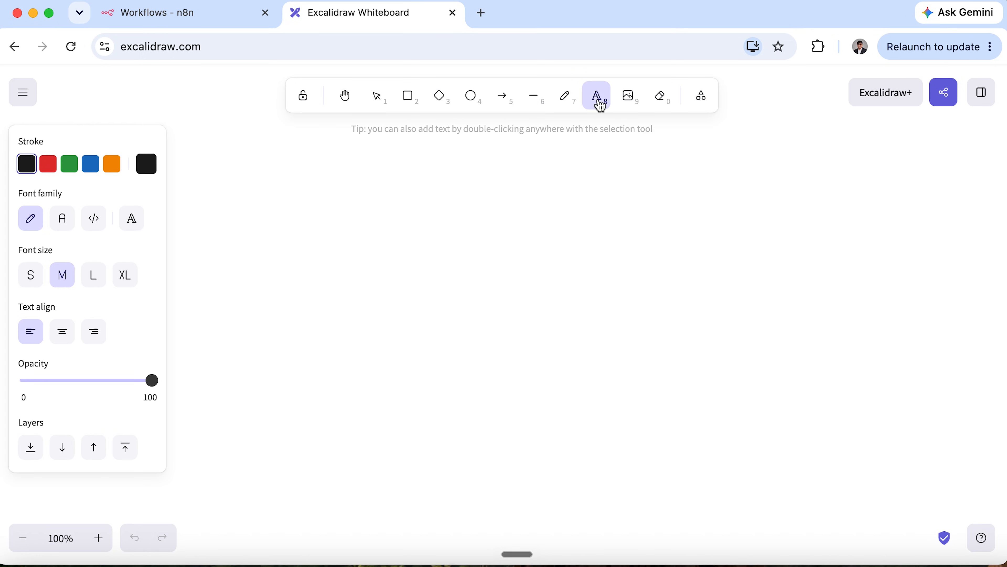
left_click(331, 232)
type("1. Load the da")
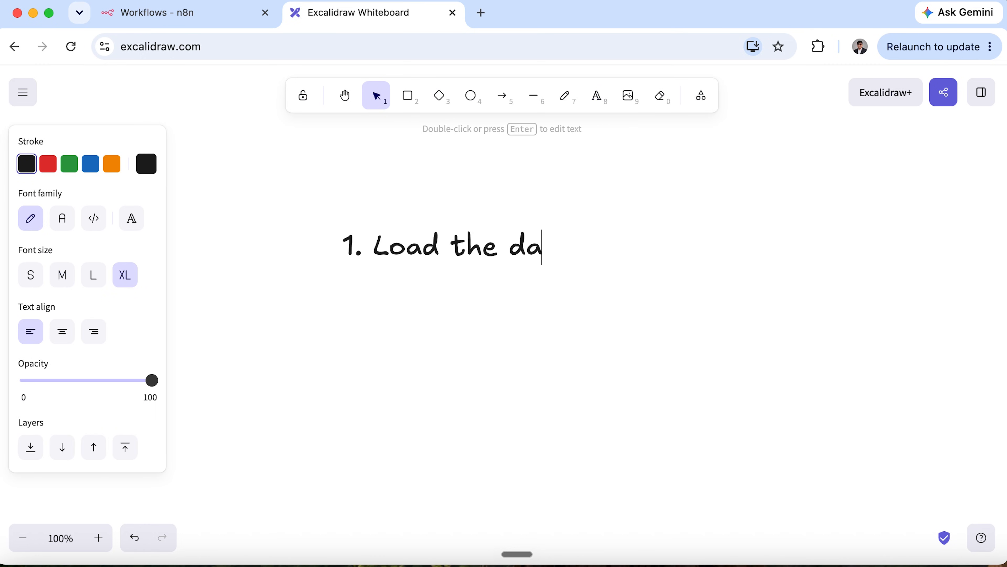
type("ta to database ()")
left_click(697, 290)
left_click(714, 245)
left_click_drag(714, 245, 630, 245)
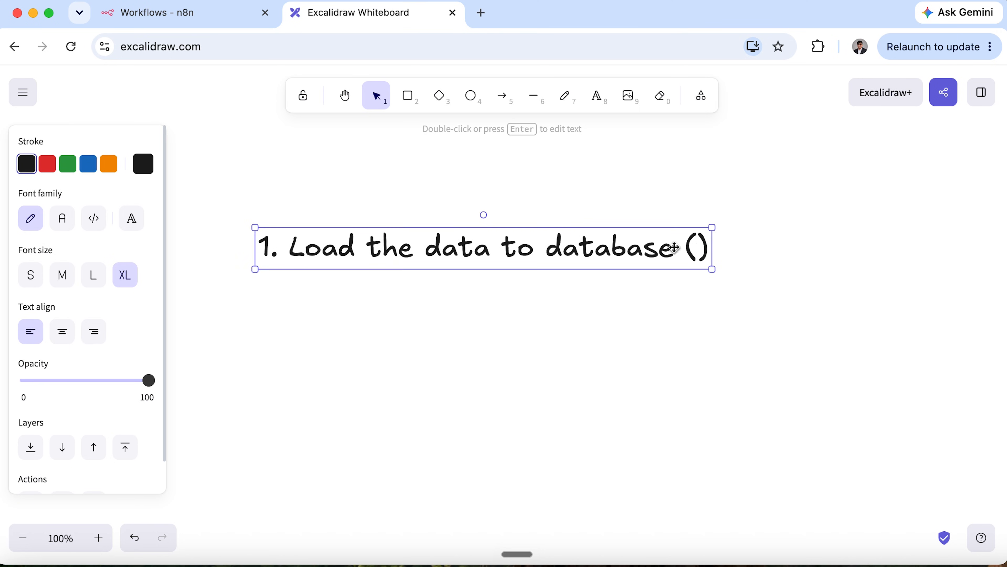
Fill 'Vector Store' into the parentheses, add '2. Read the data from database.' below, then close the tab.
double_click(698, 248)
left_click(698, 248)
type("Vector Store")
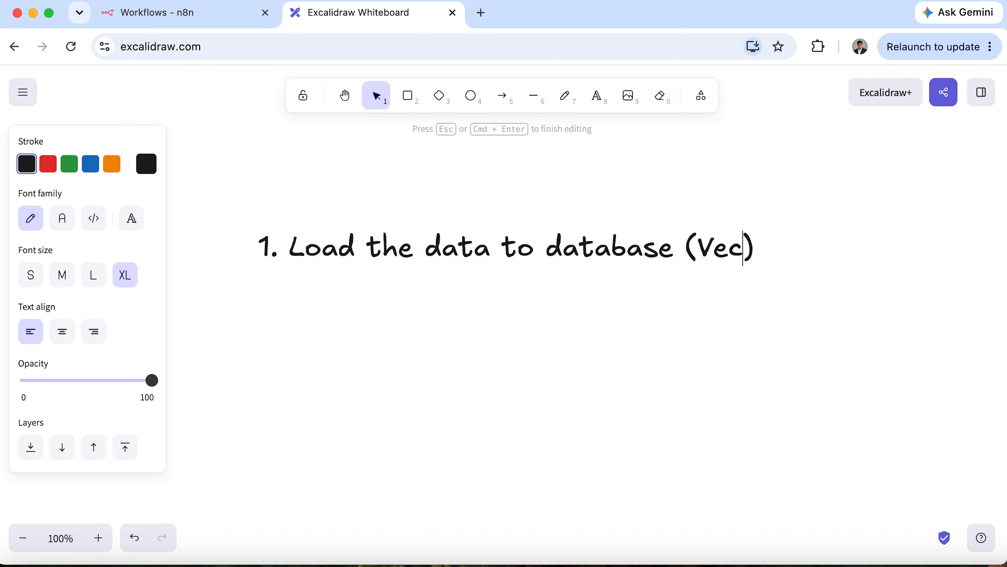
key("Right")
key("Return")
type("2. Read the data")
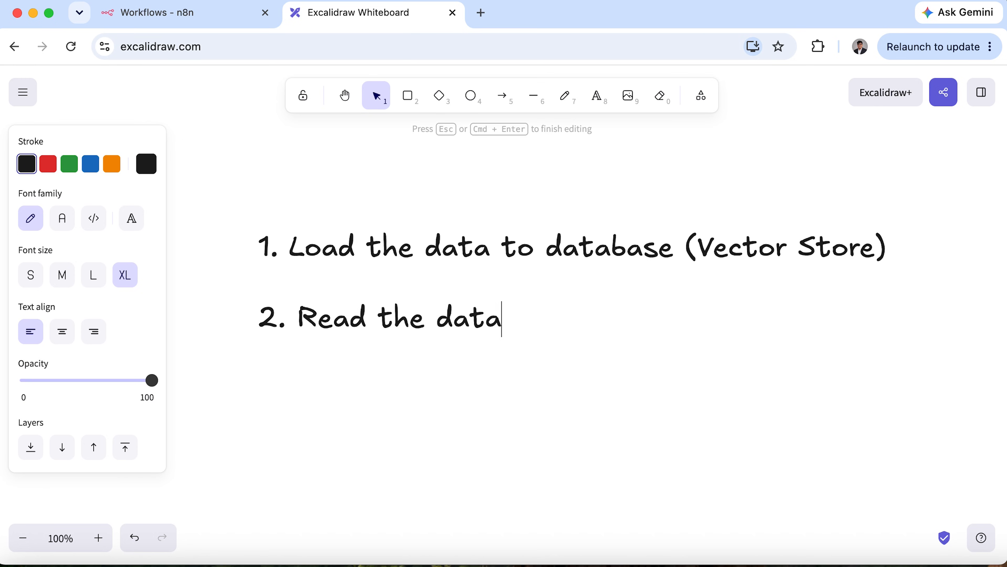
type(" from database")
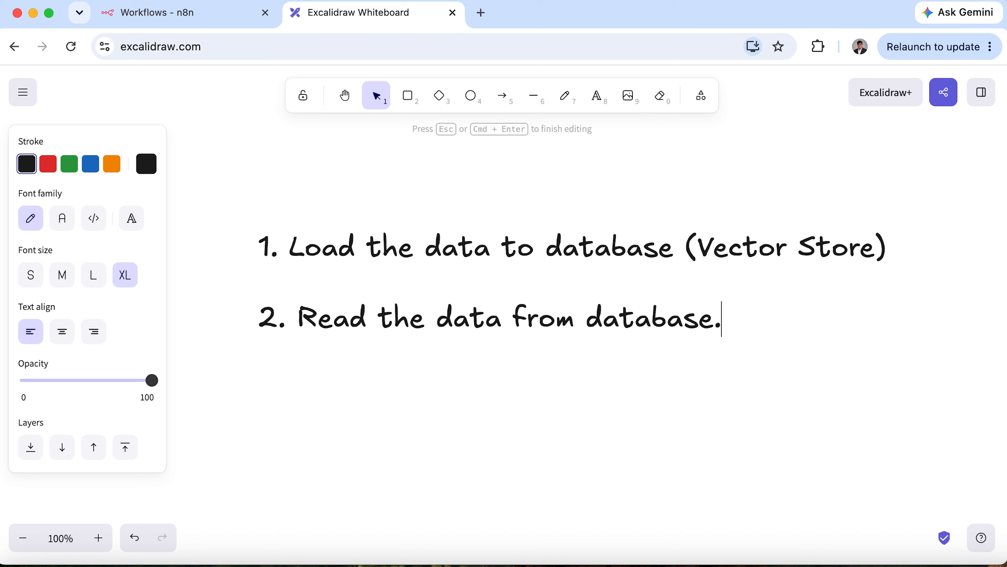
type(".")
key("Escape")
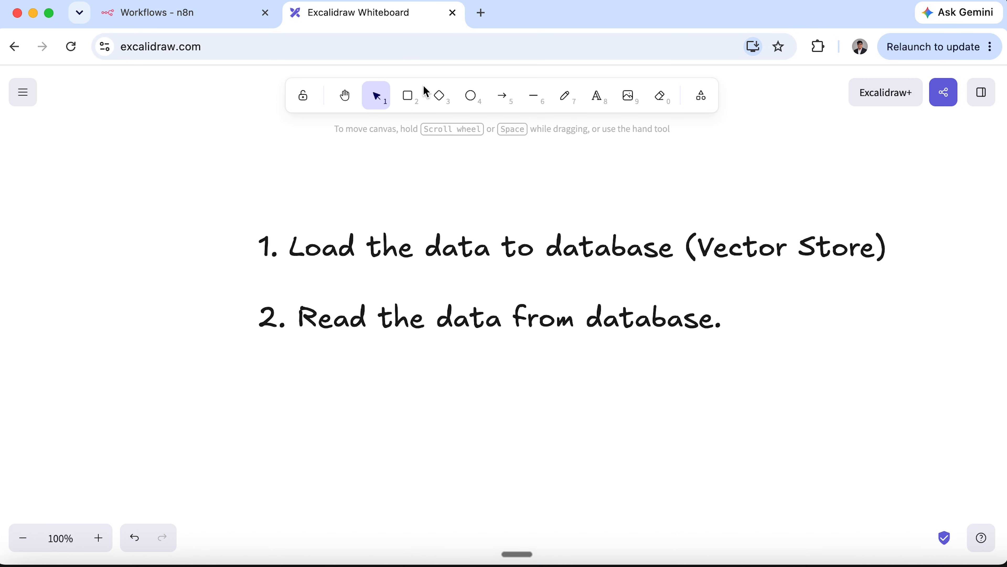
left_click(453, 12)
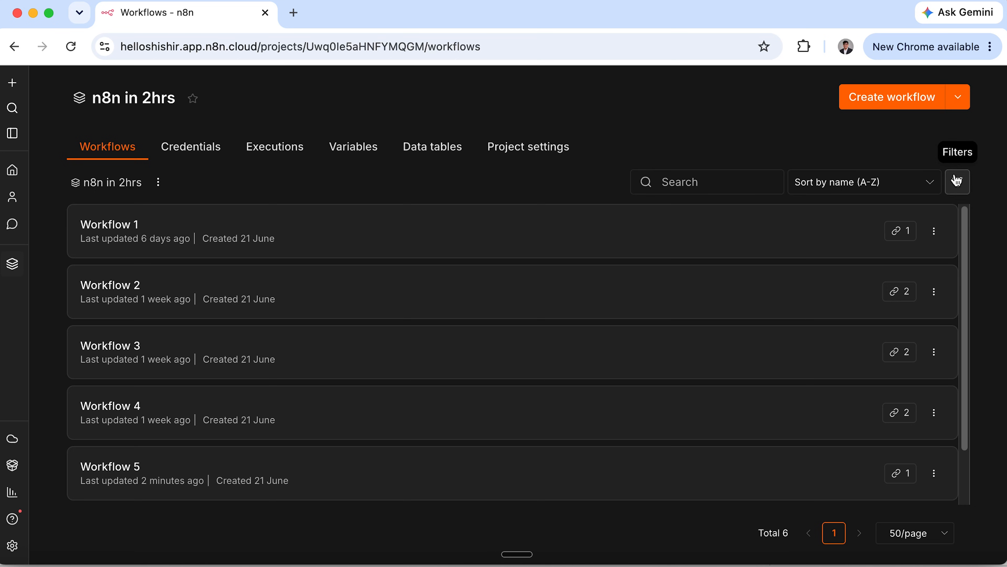
Create a new workflow named 'Workflow 7' with an On form submission trigger titled 'Submit File'.
left_click(898, 108)
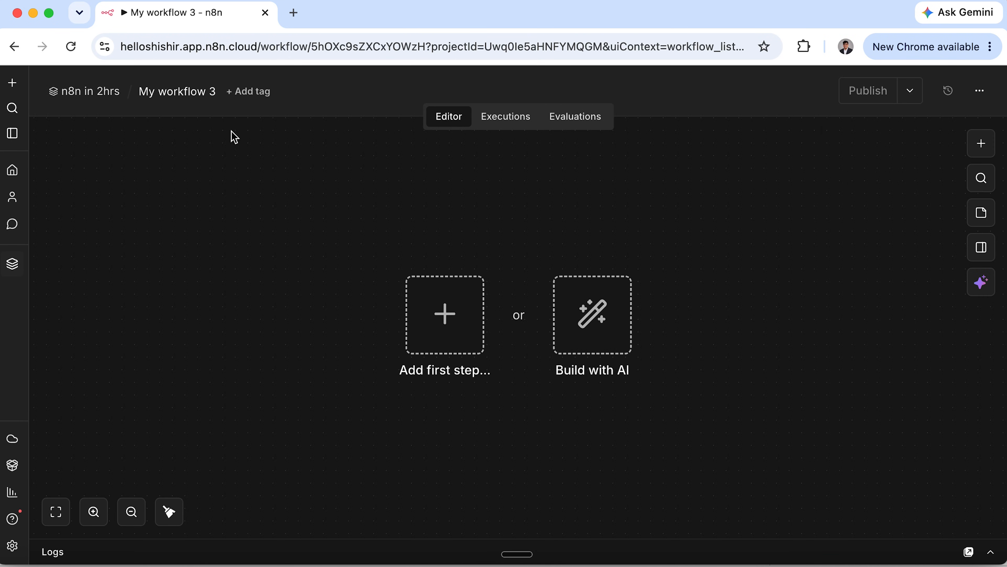
left_click(187, 92)
type("Workflow 7")
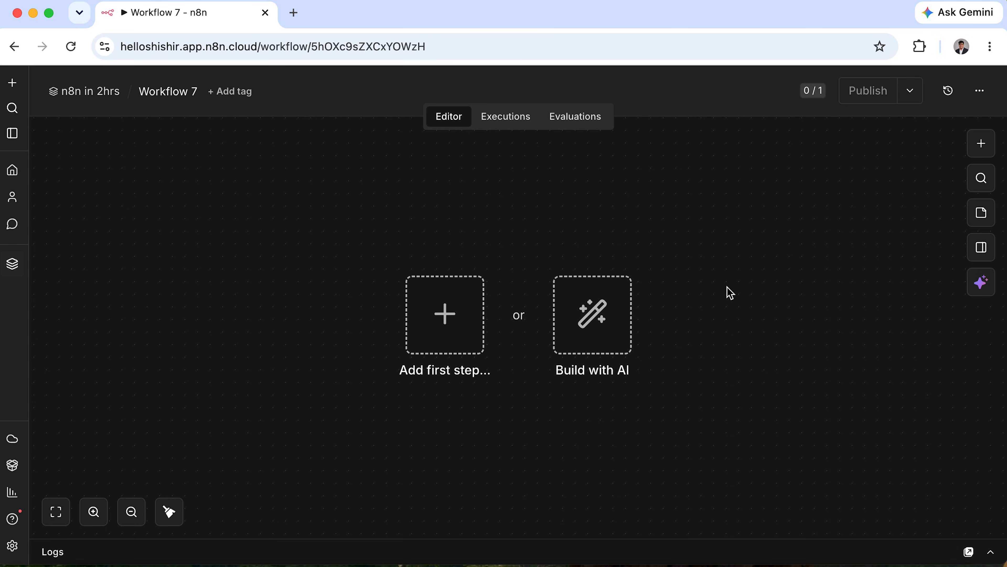
left_click(450, 331)
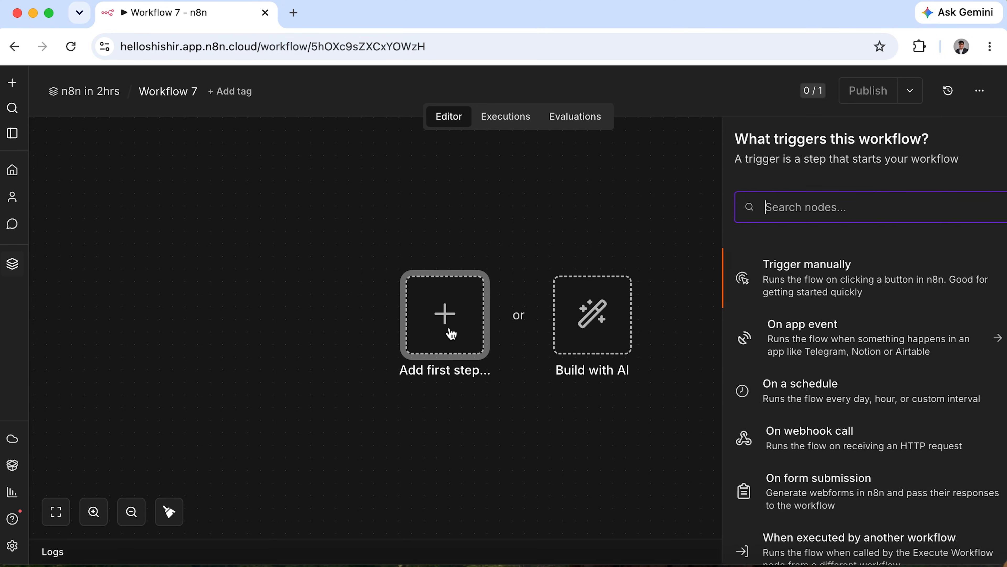
left_click(783, 491)
left_click(488, 354)
type("Submit File")
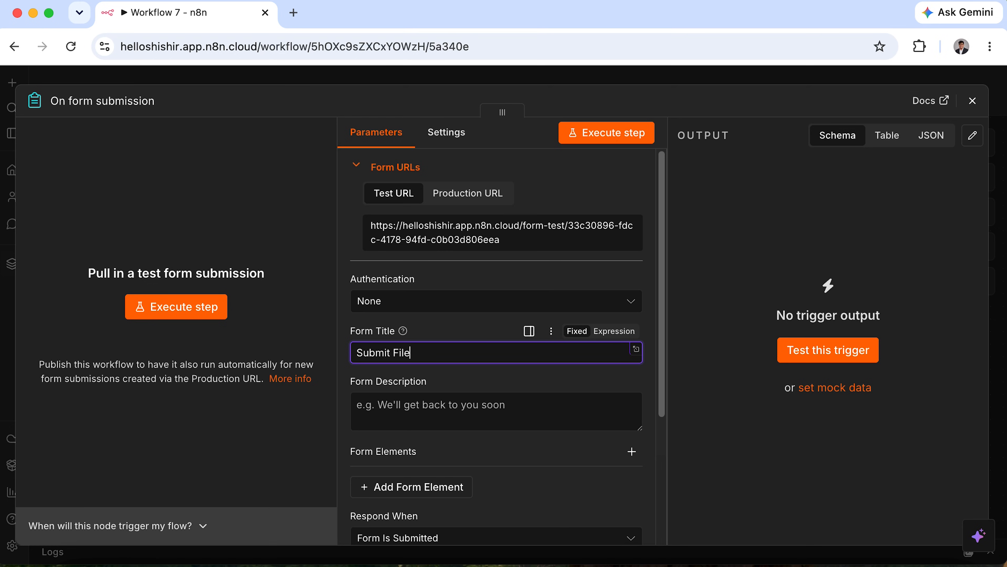
Add a form element labelled 'File' with element type File.
scroll(479, 461, "down", 3)
left_click(466, 358)
left_click(472, 399)
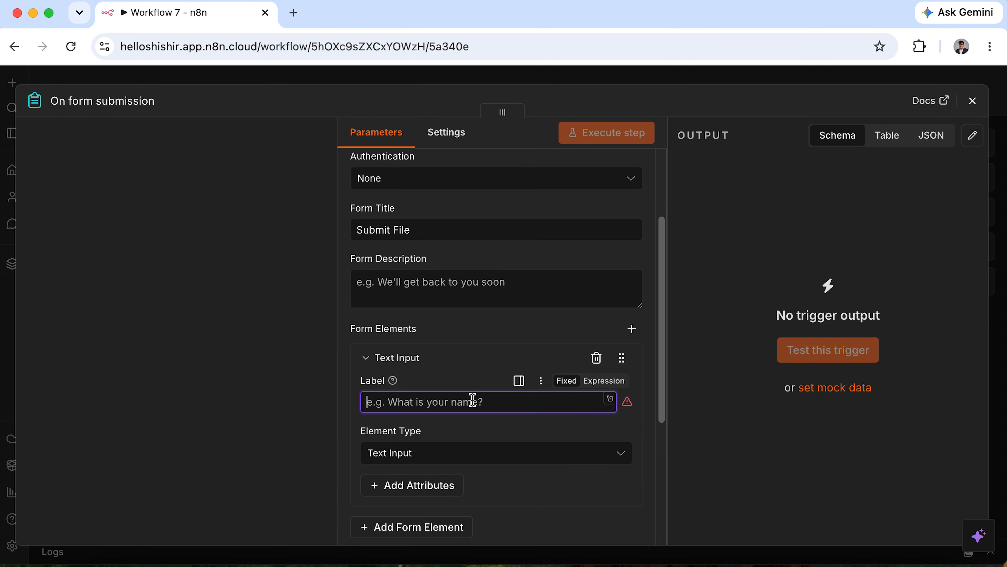
type("File")
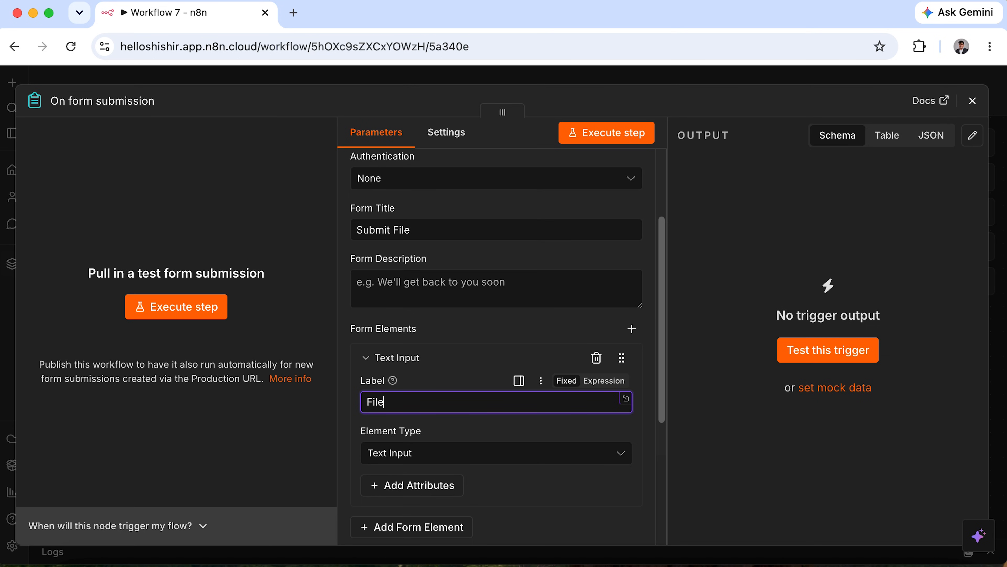
left_click(483, 453)
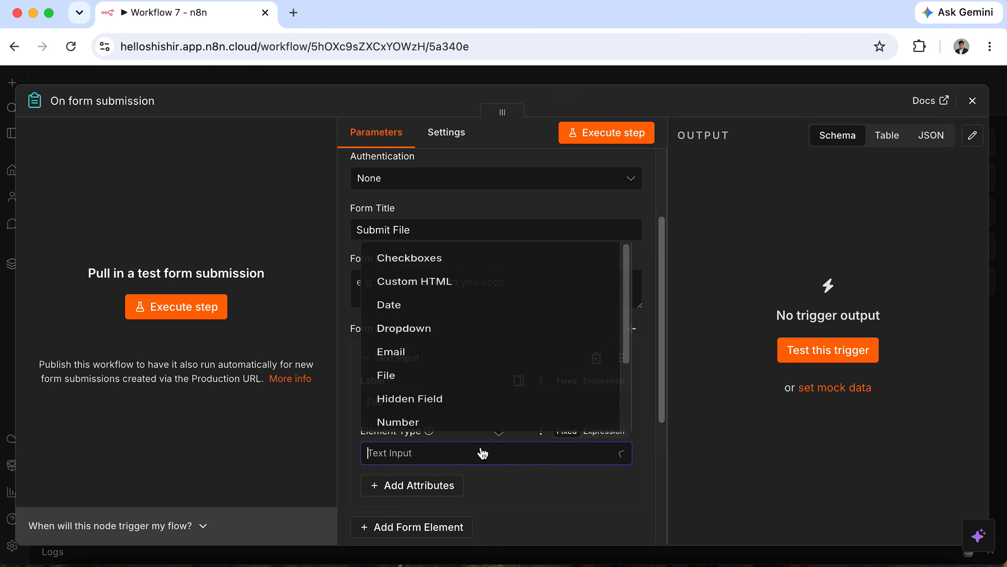
left_click(513, 286)
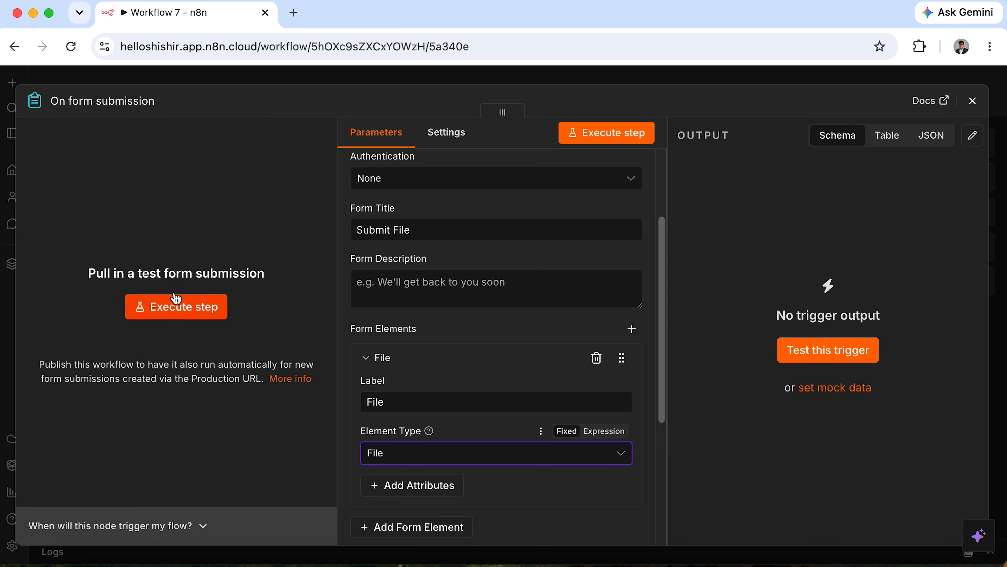
Test the form by submitting n8n-automation-masterclass.pdf, producing one item, then close the trigger.
left_click(180, 311)
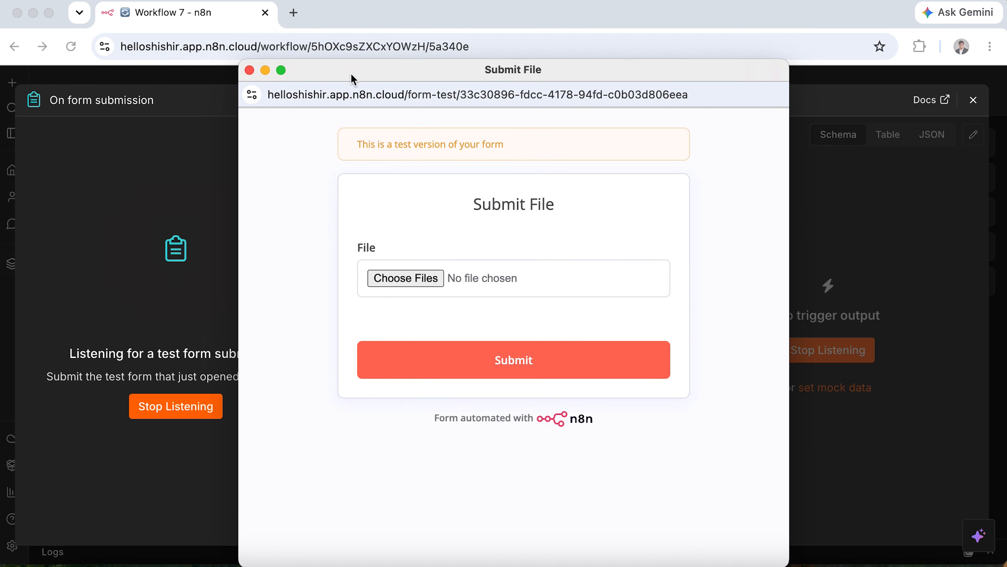
left_click_drag(354, 79, 384, 80)
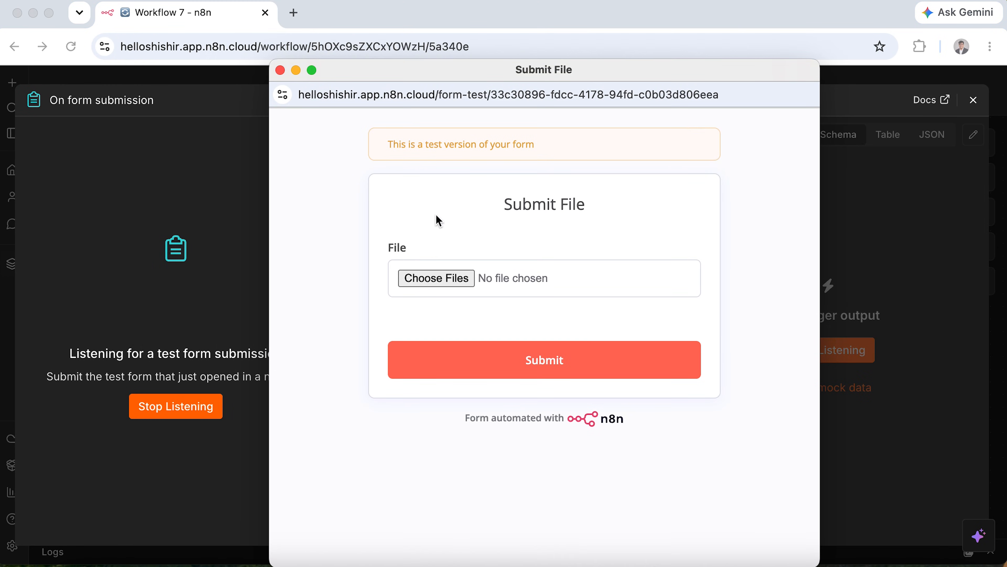
left_click(455, 277)
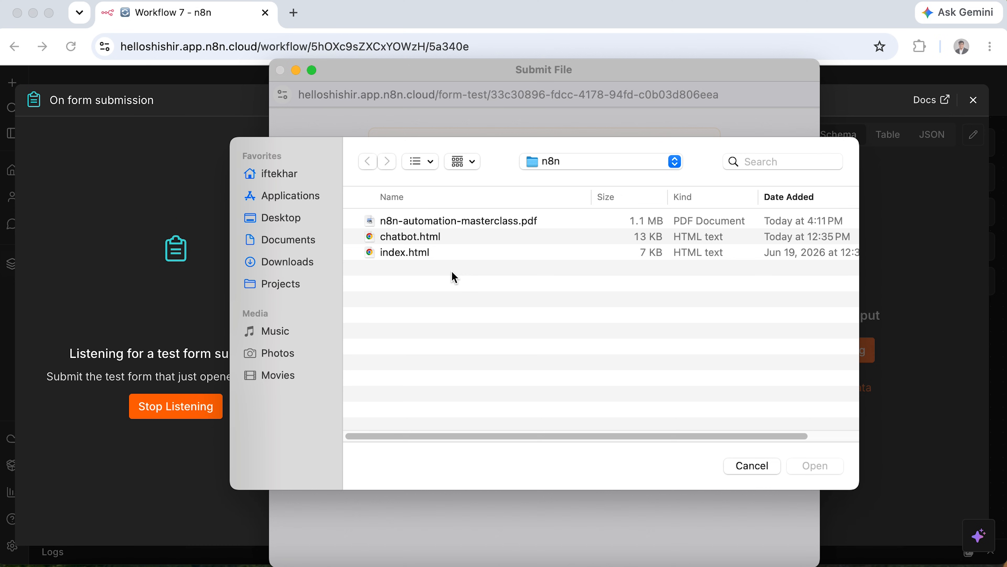
left_click(488, 221)
left_click(831, 470)
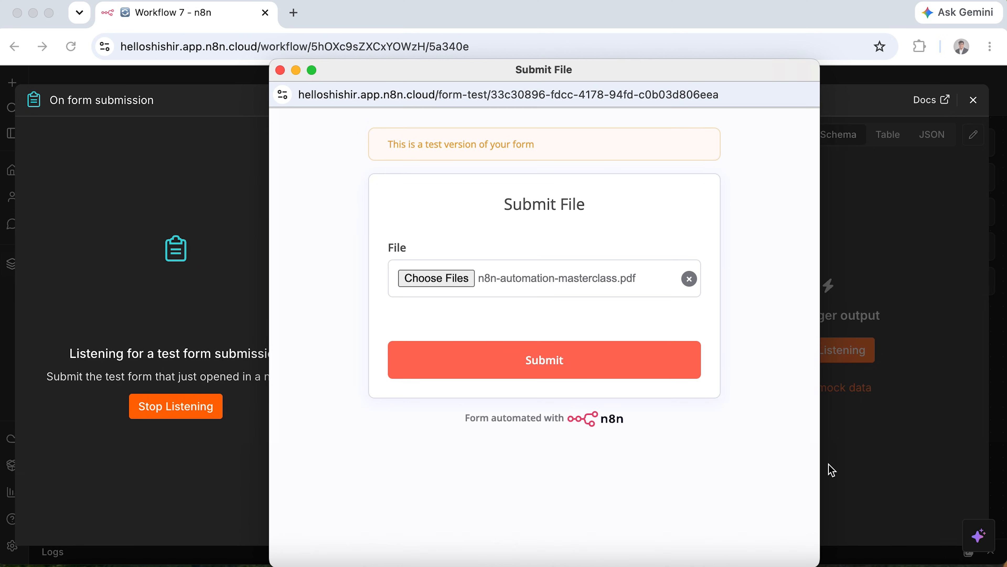
left_click(671, 376)
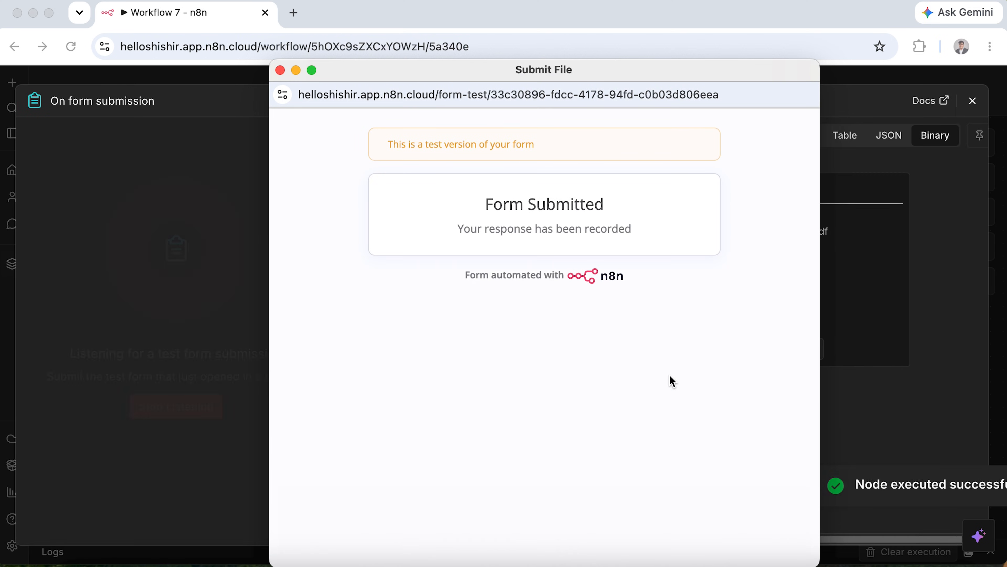
left_click(280, 69)
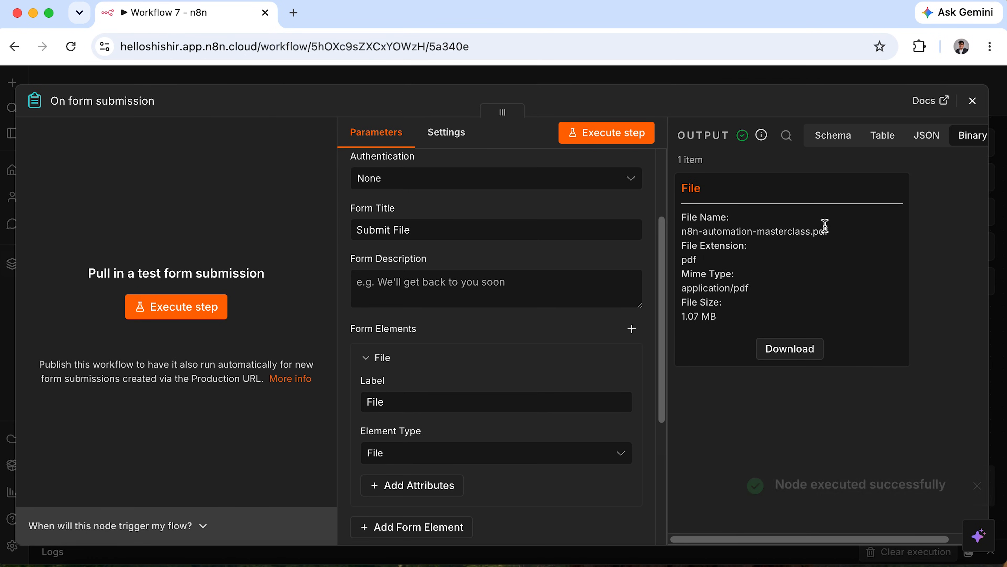
scroll(929, 136, "right", 2)
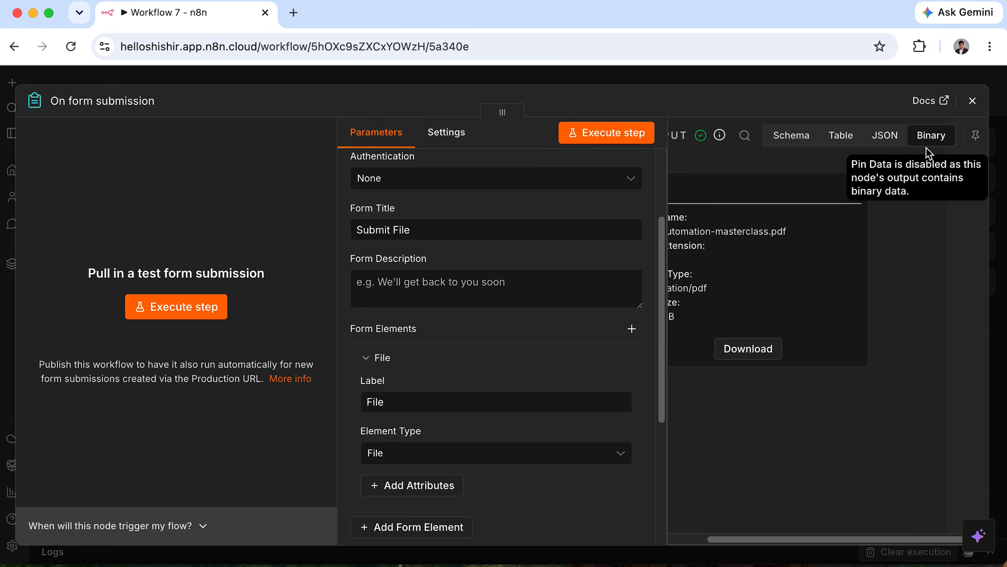
scroll(833, 234, "left", 2)
left_click(973, 102)
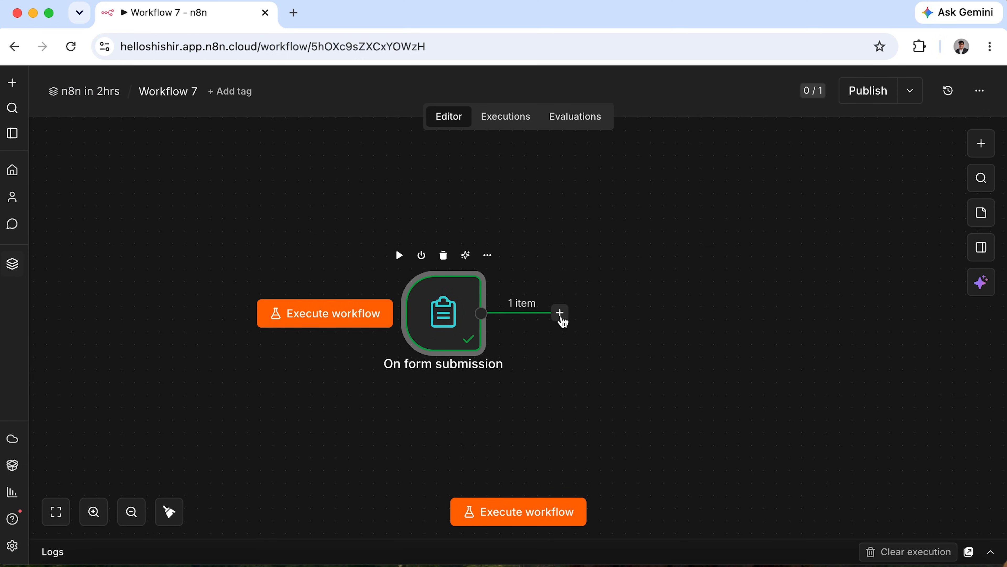
Add a Supabase Vector Store node after the form trigger using 'Add documents to vector store'.
left_click(560, 313)
left_click(627, 209)
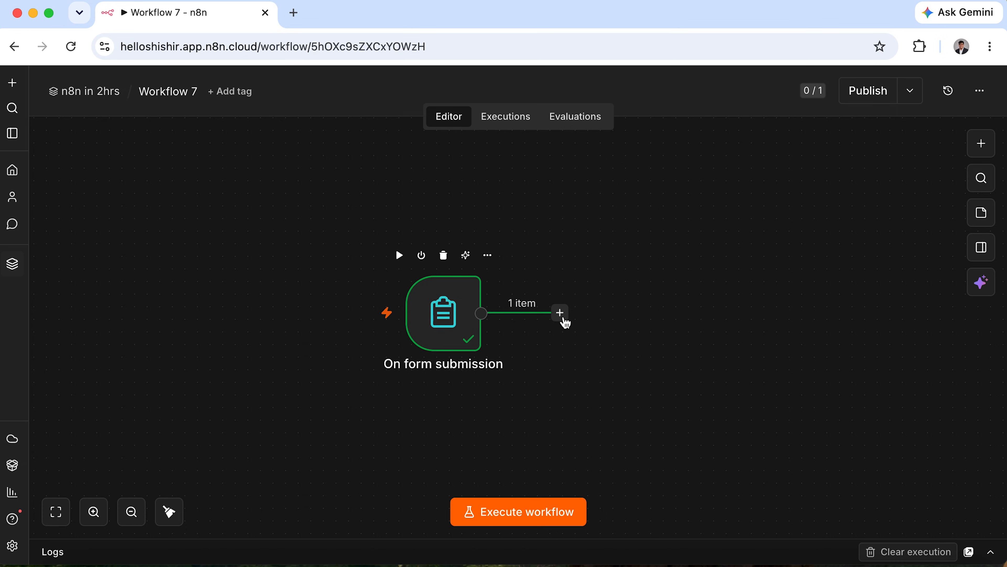
left_click(561, 314)
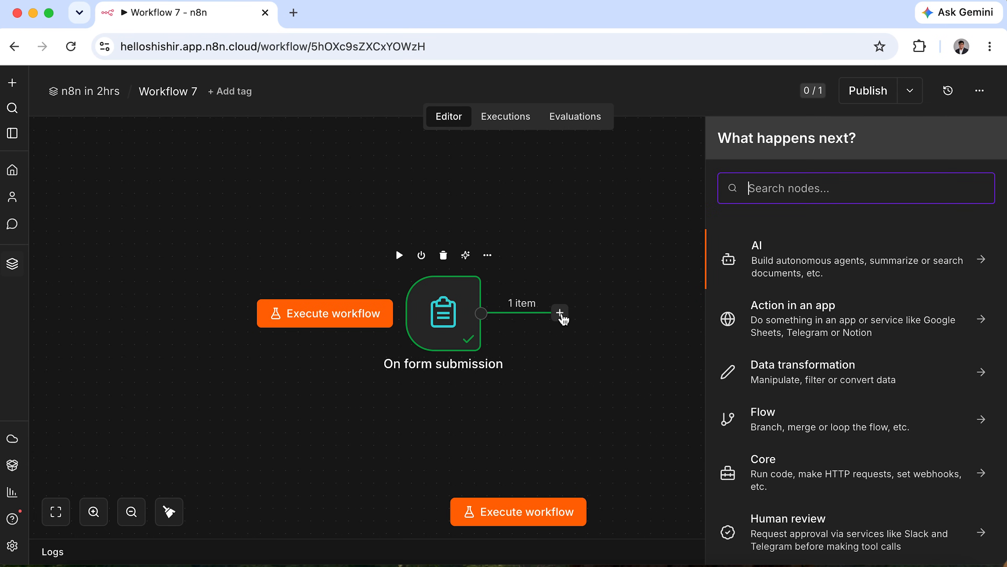
type("sup")
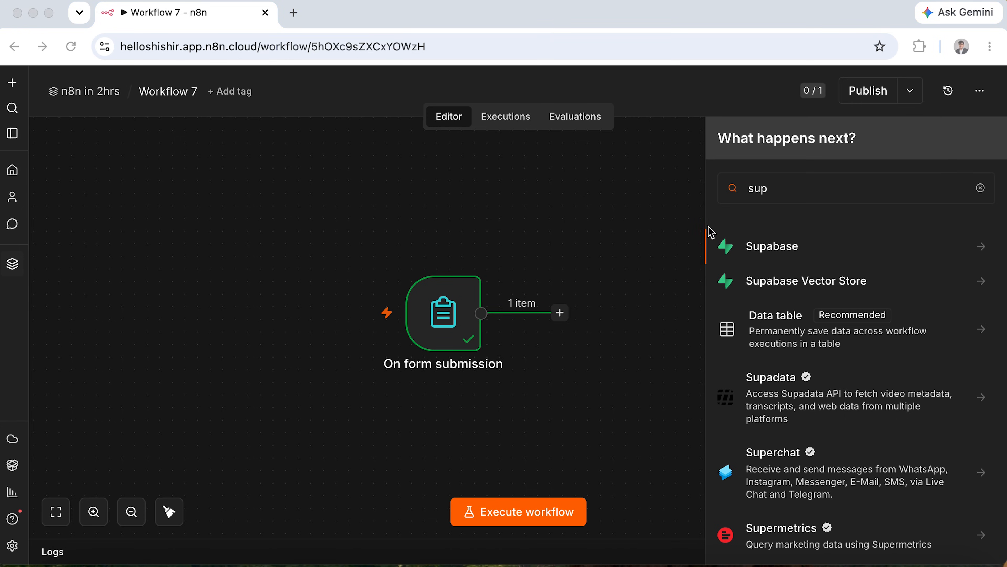
left_click_drag(711, 232, 827, 266)
mouse_move(713, 263)
left_mouse_down()
mouse_move(897, 317)
mouse_move(911, 305)
left_mouse_up()
key("Escape")
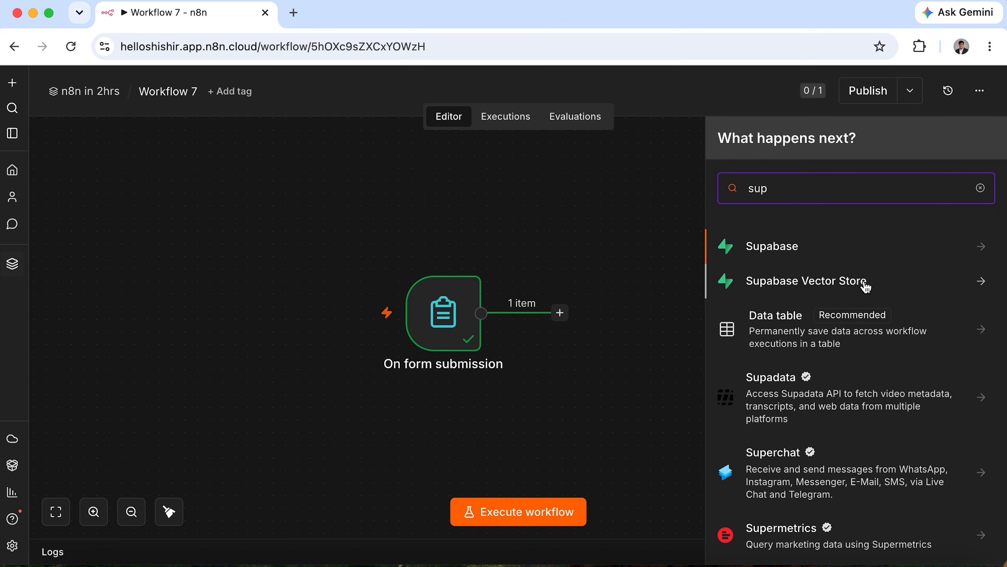
left_click(860, 286)
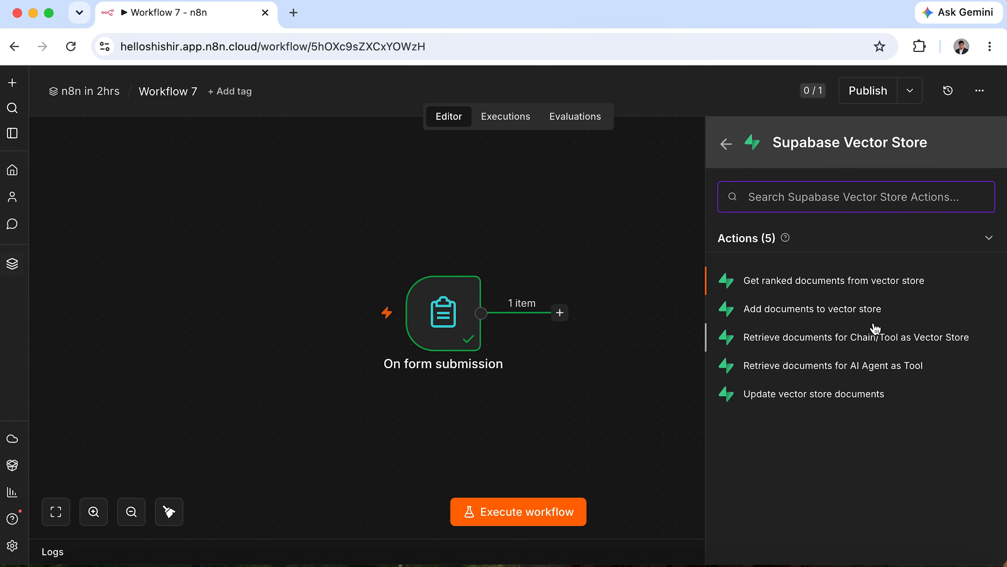
mouse_move(712, 293)
left_mouse_down()
mouse_move(760, 322)
mouse_move(906, 322)
left_mouse_up()
key("Escape")
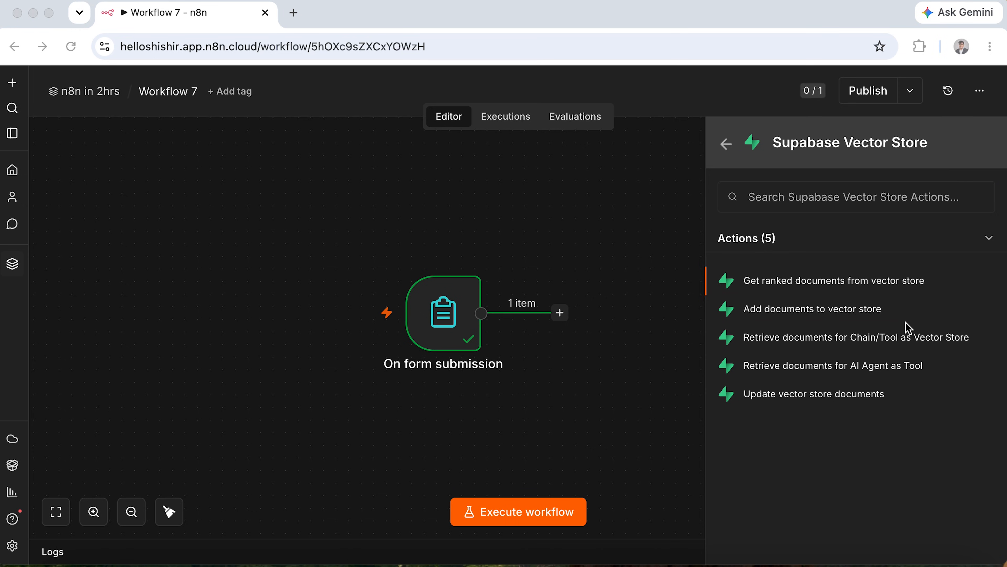
left_click(865, 315)
left_click(865, 316)
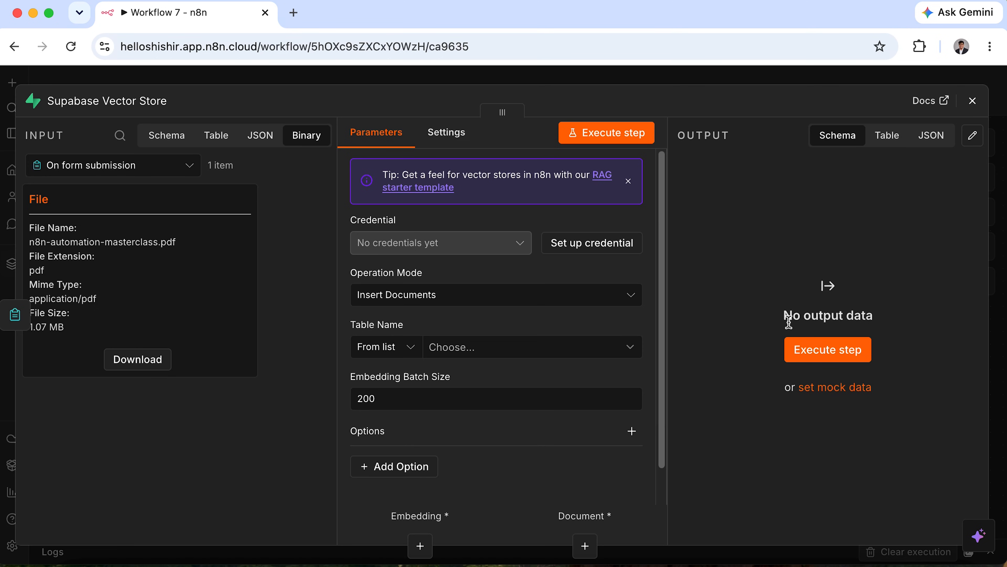
Start a new Supabase account credential from the vector store node.
key("ctrl+a")
mouse_move(342, 209)
left_mouse_down()
mouse_move(533, 274)
mouse_move(661, 278)
left_mouse_up()
key("Escape")
left_click(604, 243)
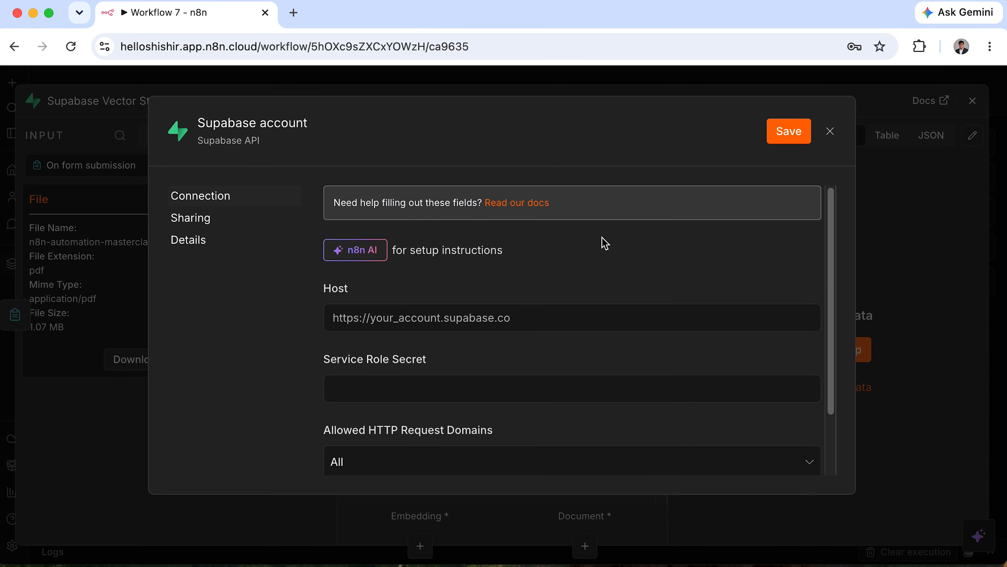
mouse_move(321, 277)
left_mouse_down()
mouse_move(344, 295)
mouse_move(623, 348)
left_mouse_up()
left_click_drag(305, 344, 577, 429)
key("Escape")
Load supabase.com in a new browser tab.
left_click(294, 13)
type("s")
key("Return")
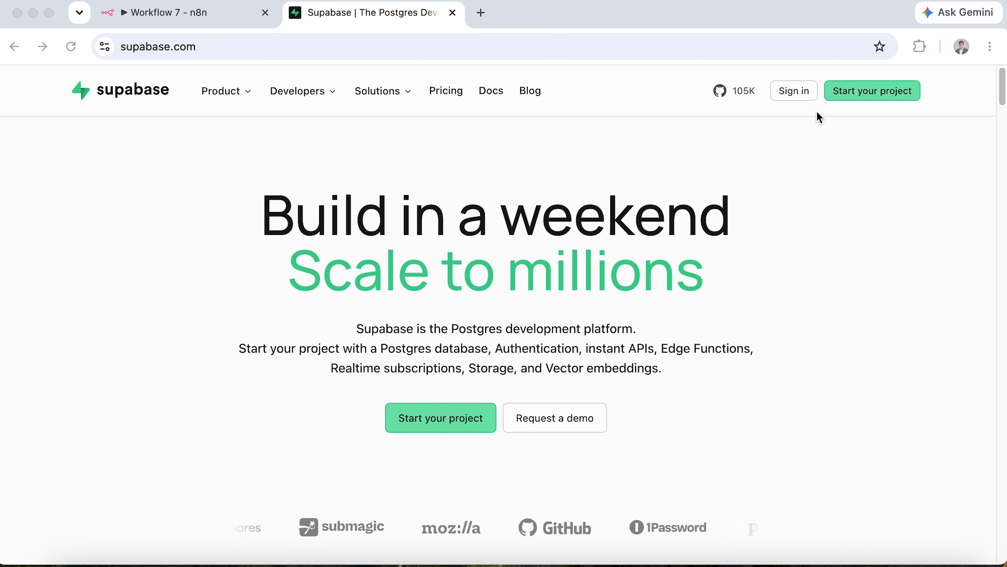
Sign in to Supabase and open the organization's projects.
left_click(801, 96)
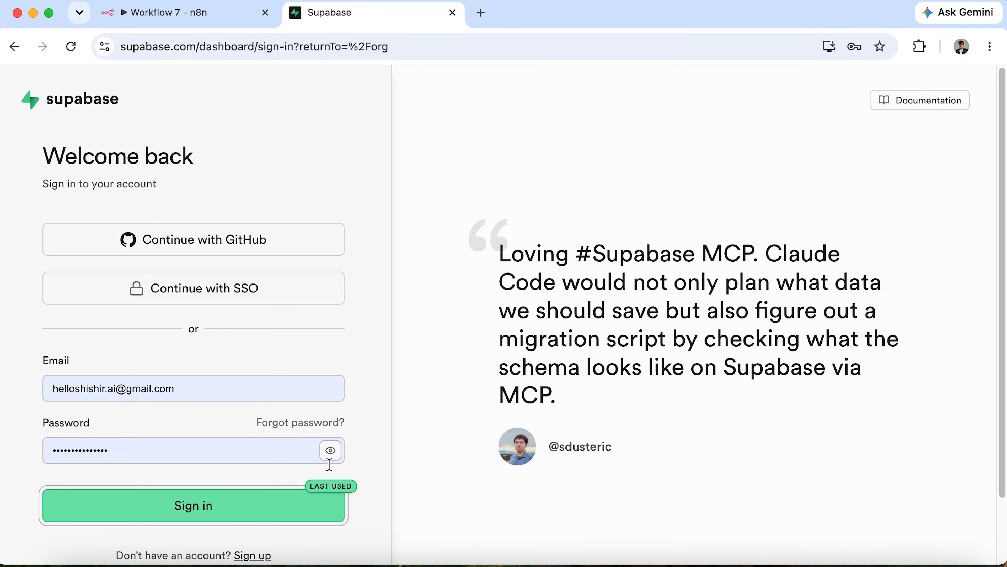
left_click(256, 511)
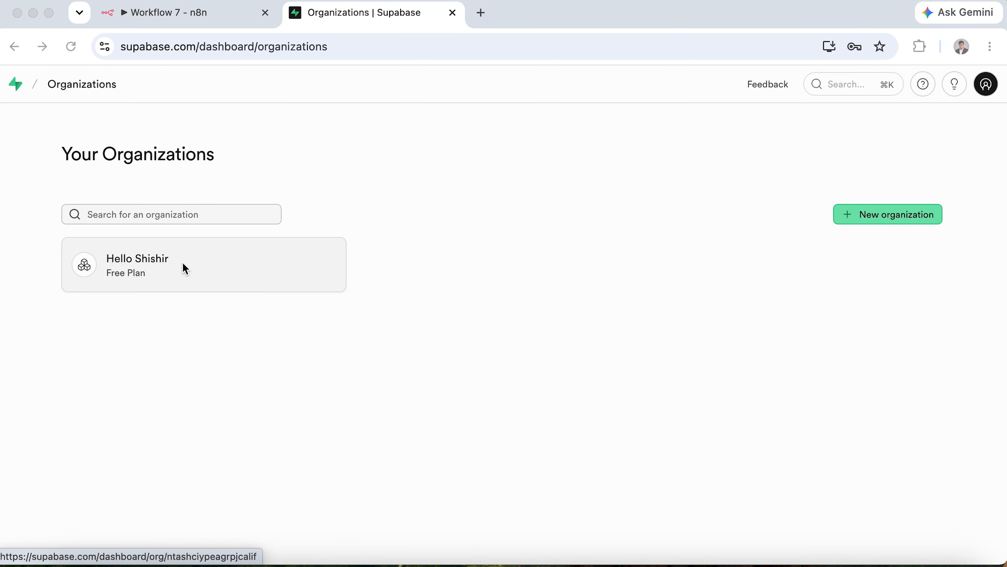
left_click_drag(810, 185, 964, 245)
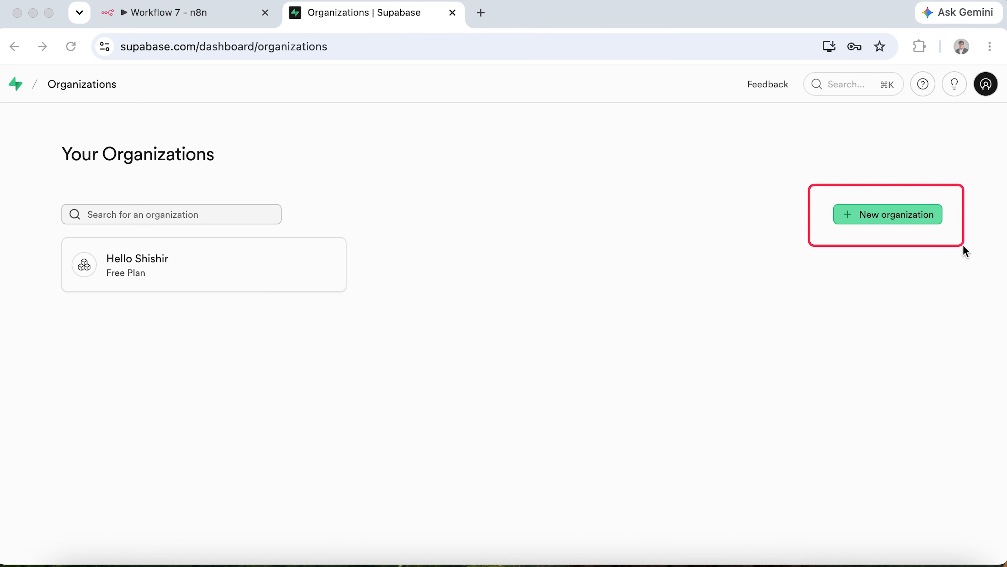
left_click(216, 278)
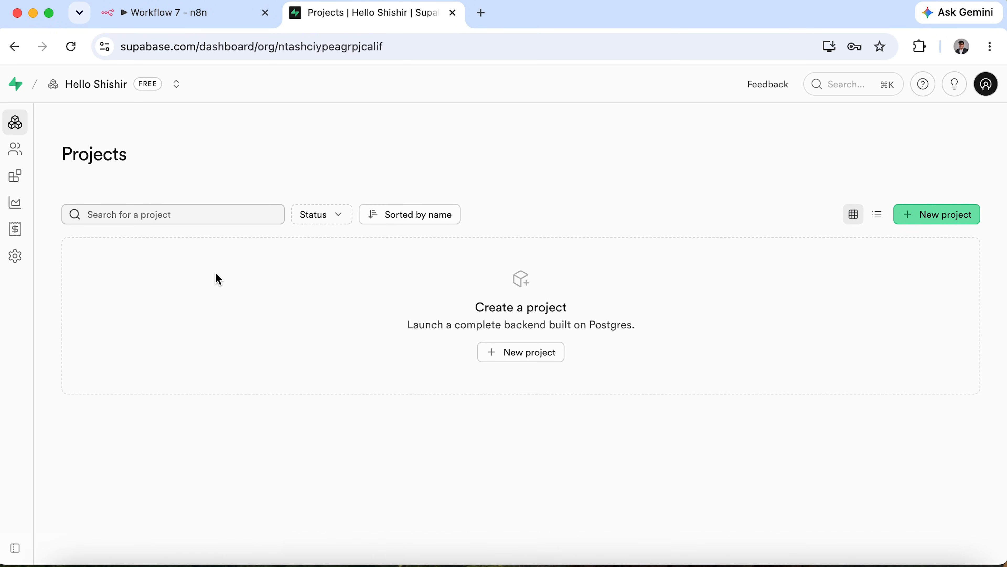
Create a new project named n8n-rag with a pasted strong database password.
left_click(951, 215)
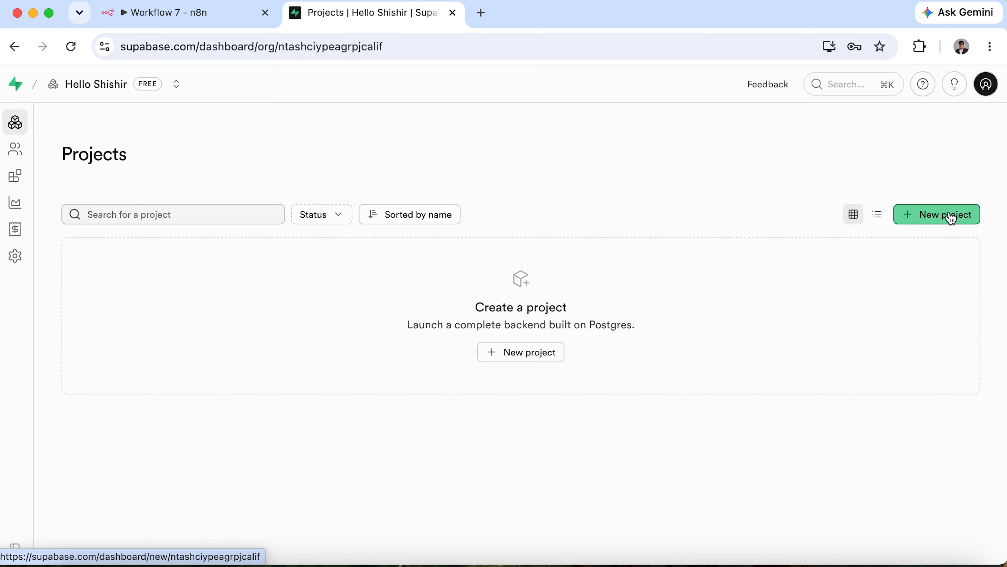
left_click(664, 386)
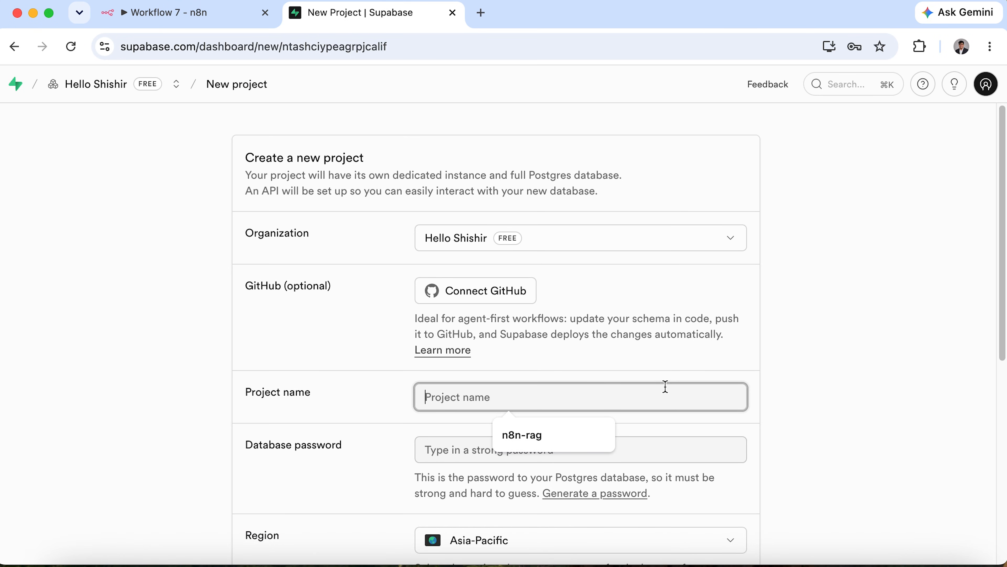
left_click(581, 437)
left_click(571, 449)
key("super+v")
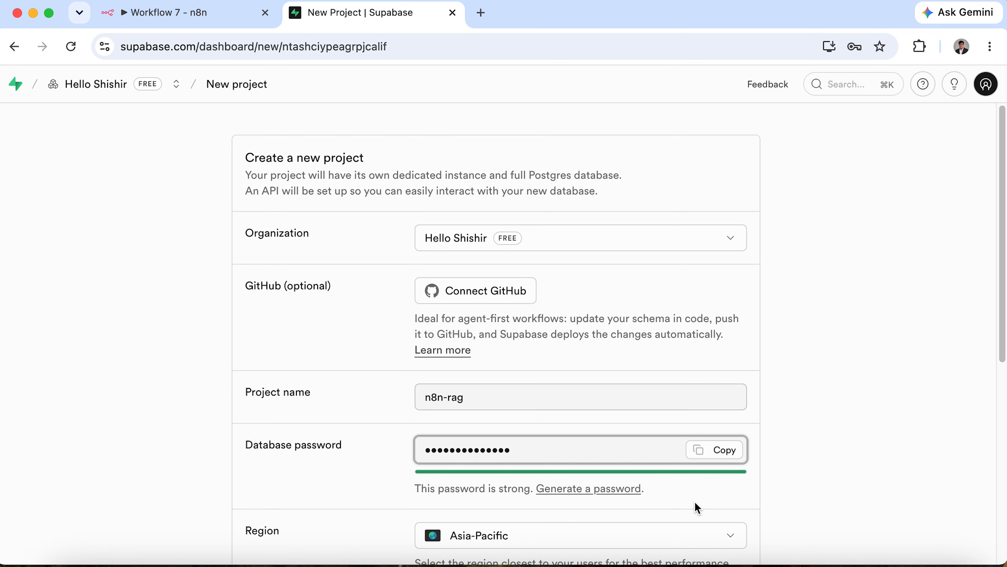
scroll(695, 502, "down", 5)
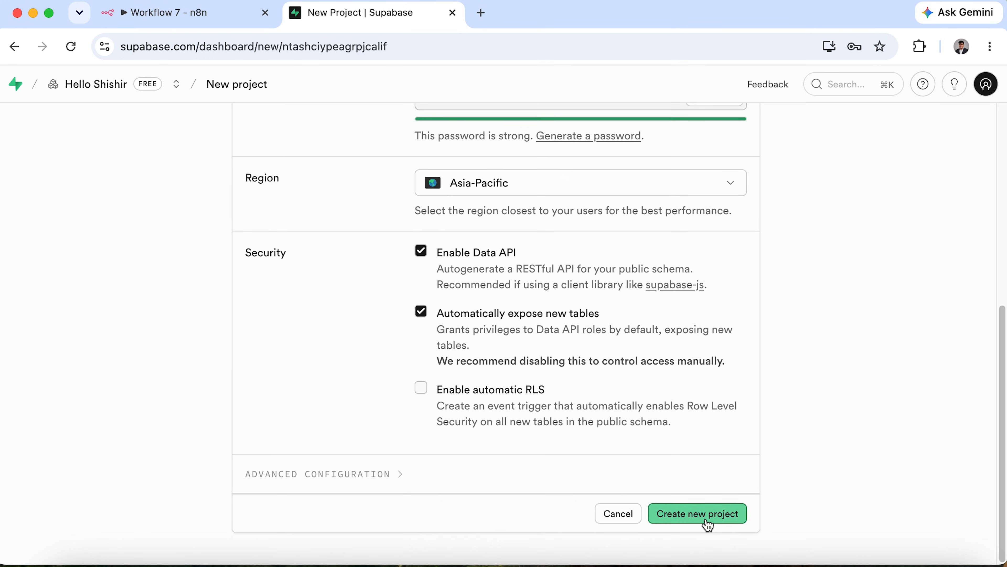
left_click(708, 523)
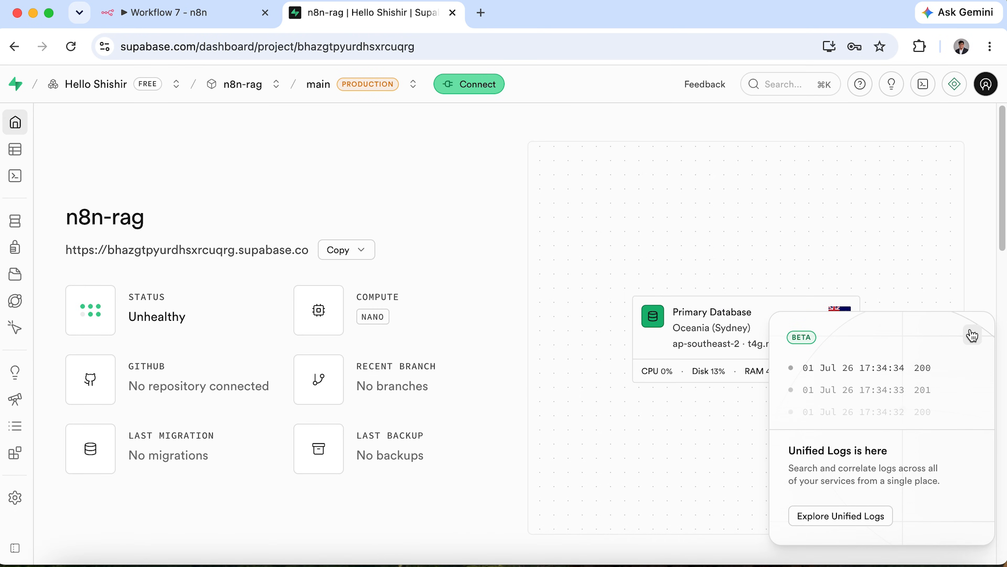
Copy the n8n-rag API URL from Project Settings > Data API and return to n8n.
left_click(972, 340)
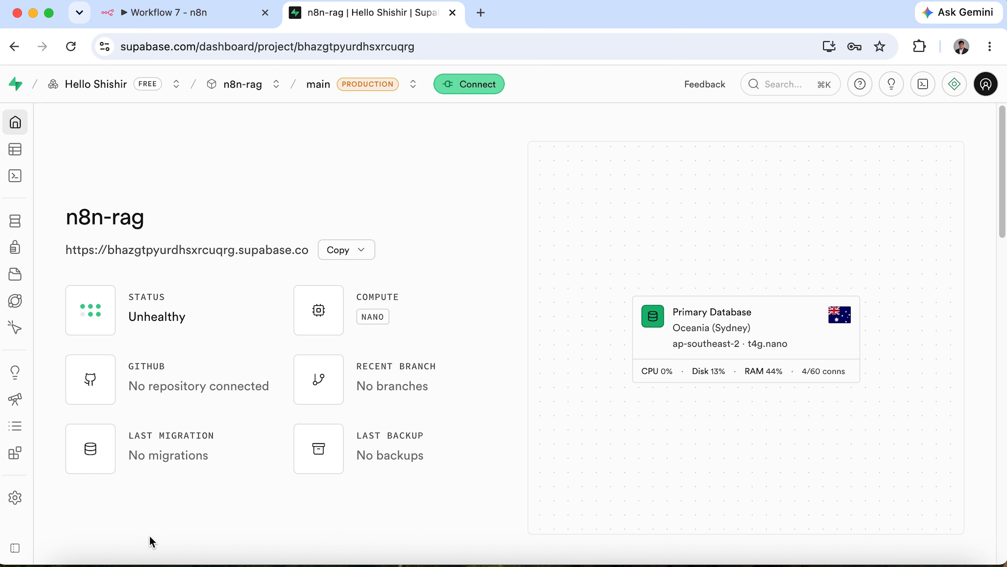
mouse_move(26, 507)
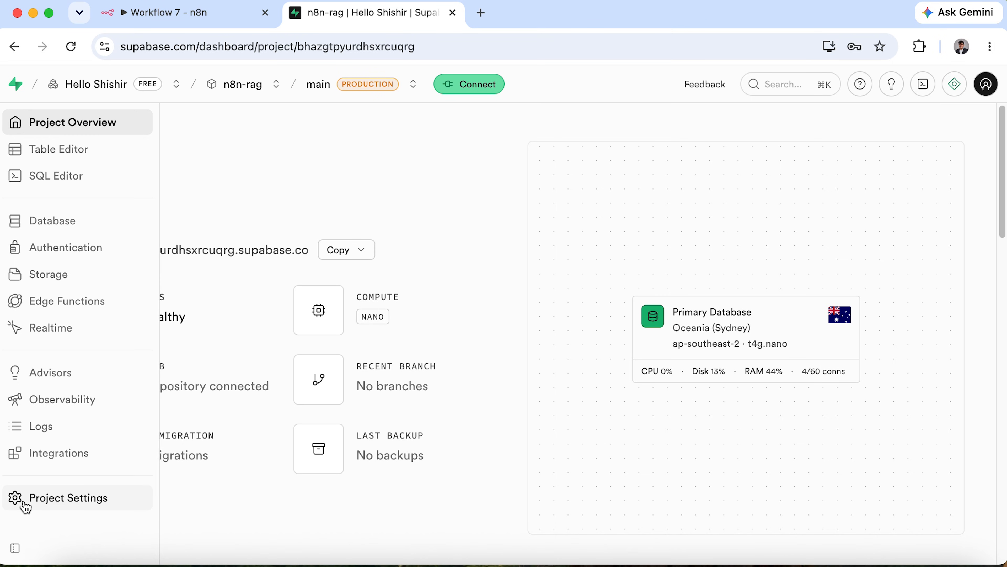
left_click(75, 507)
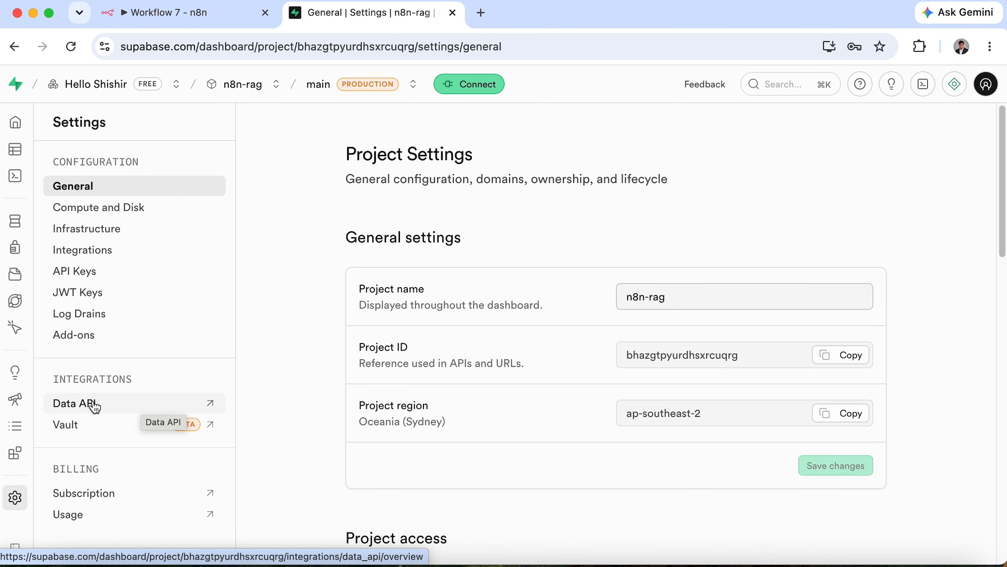
left_click(73, 404)
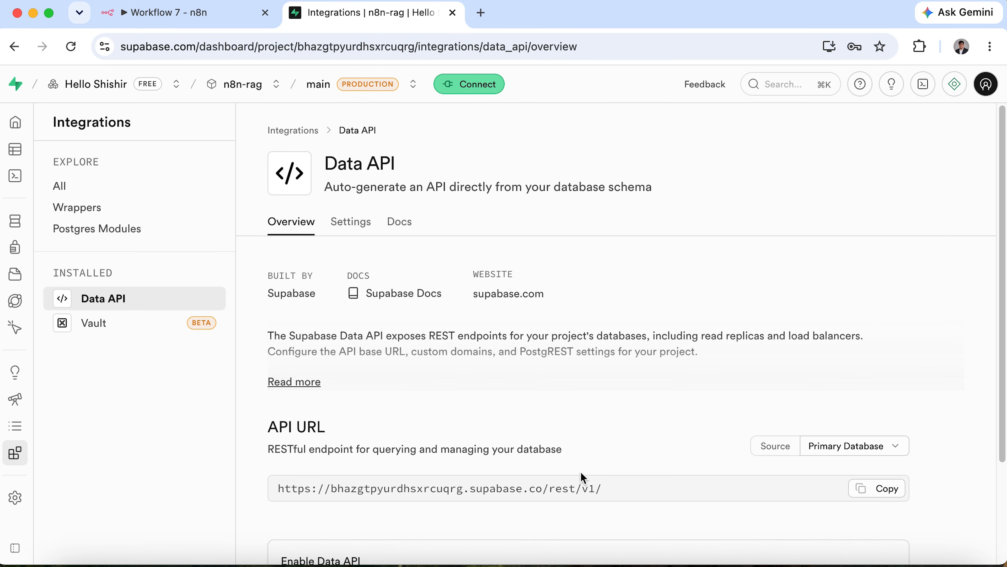
left_click(893, 489)
left_click(195, 13)
Paste the API URL into the credential's Host field, deleting the trailing /rest/v1/.
left_click(456, 321)
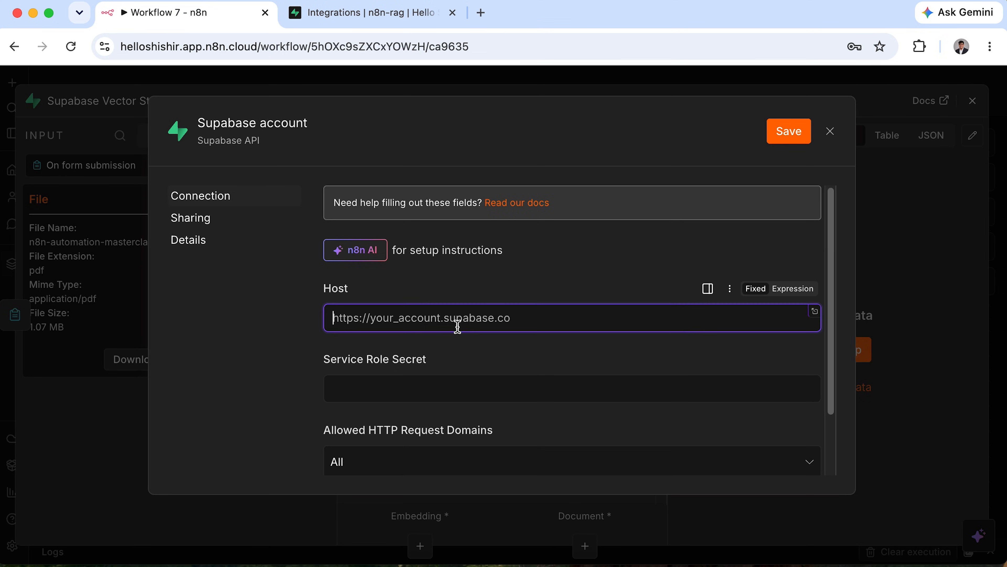
key("super+v")
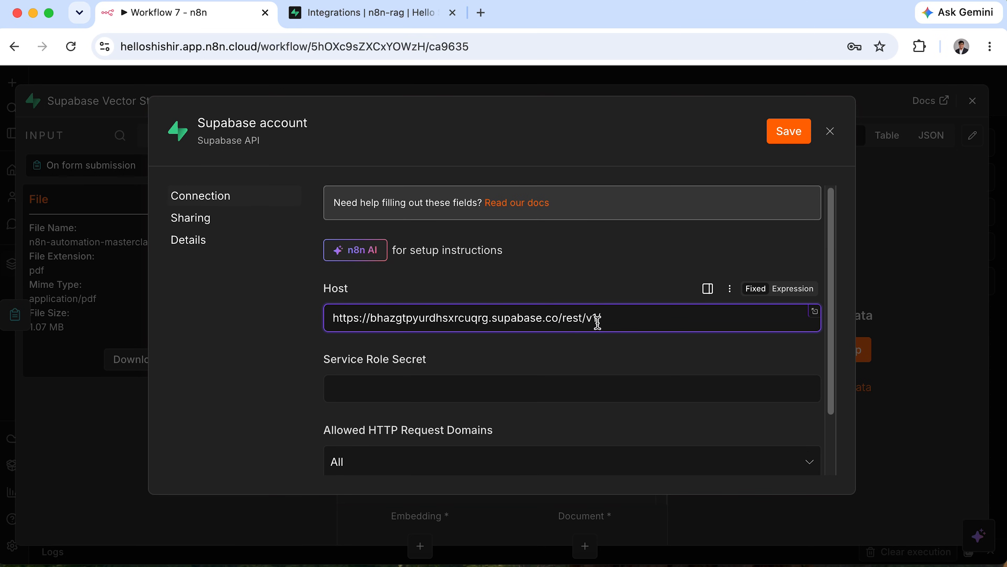
left_click_drag(623, 319, 557, 321)
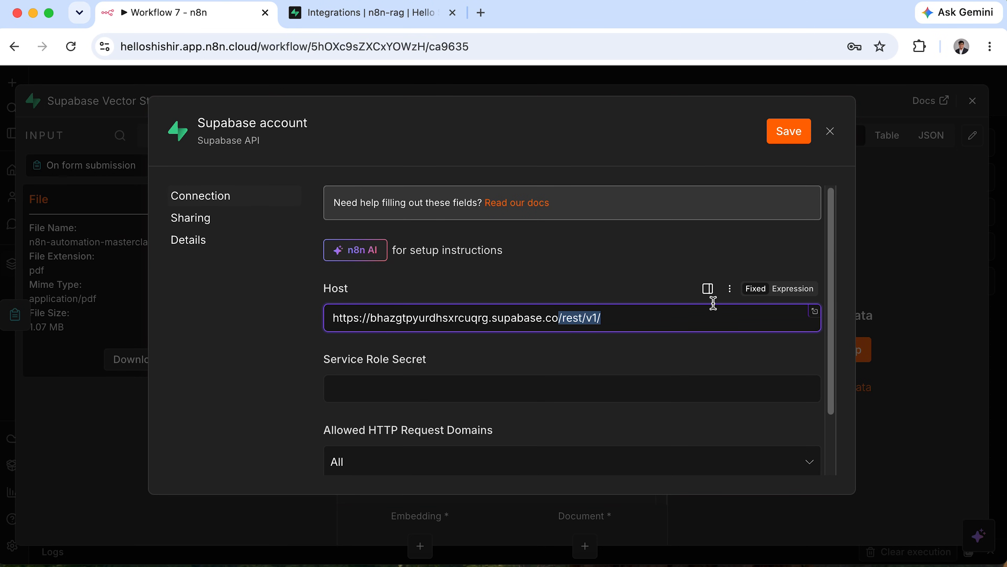
key("BackSpace")
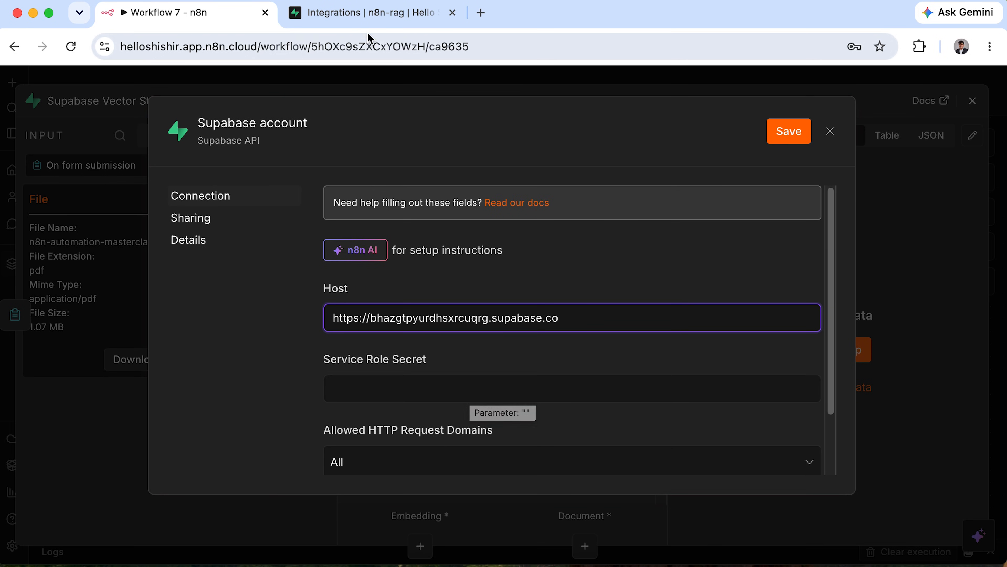
left_click(365, 13)
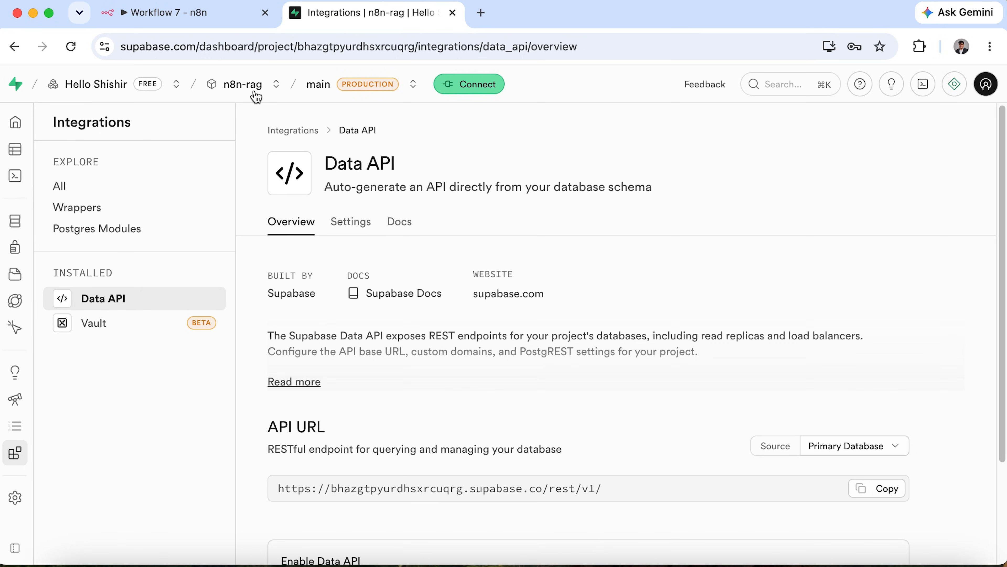
Copy the default secret key from Project Settings > API Keys and return to n8n.
left_click(43, 499)
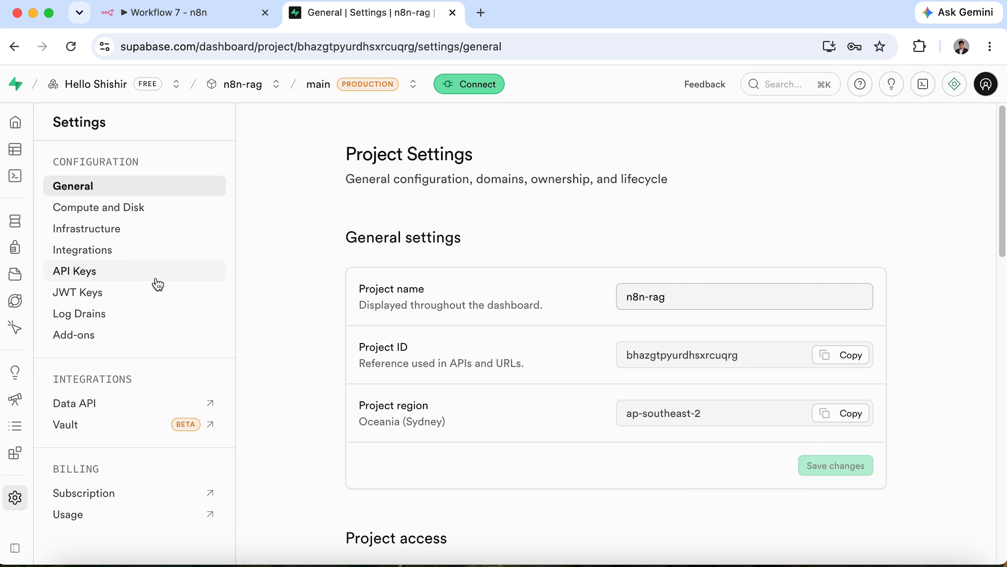
left_click(78, 274)
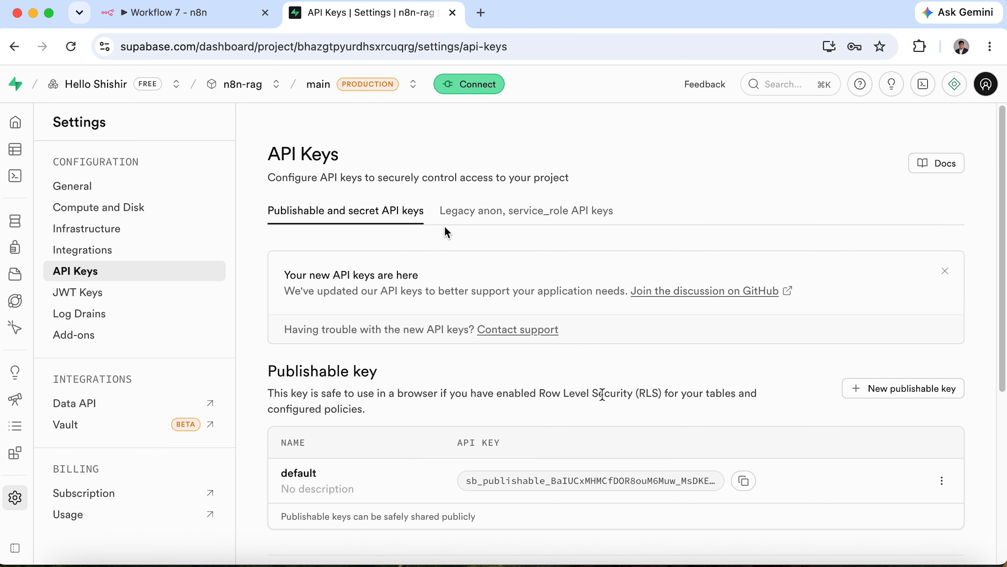
scroll(602, 394, "down", 5)
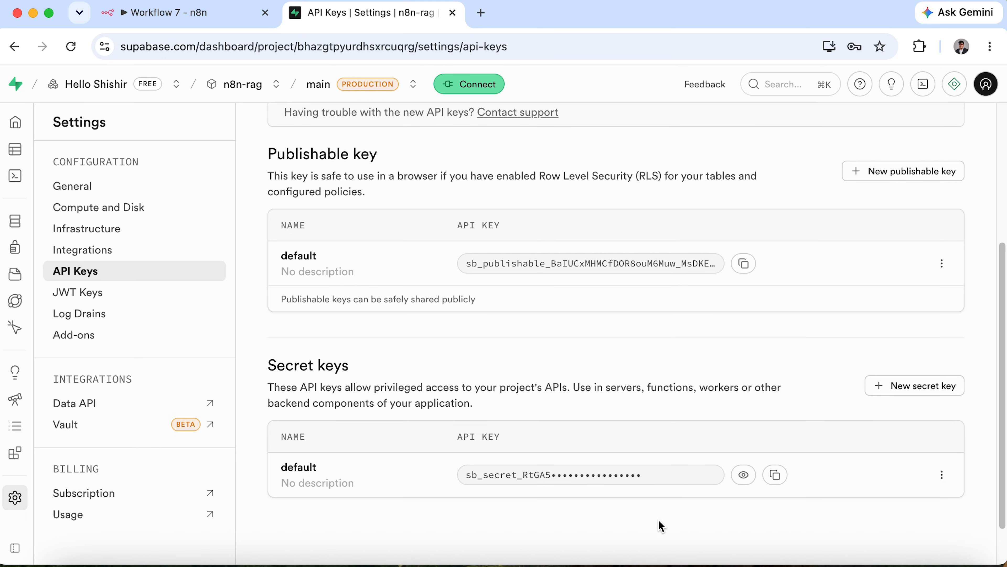
left_click(780, 478)
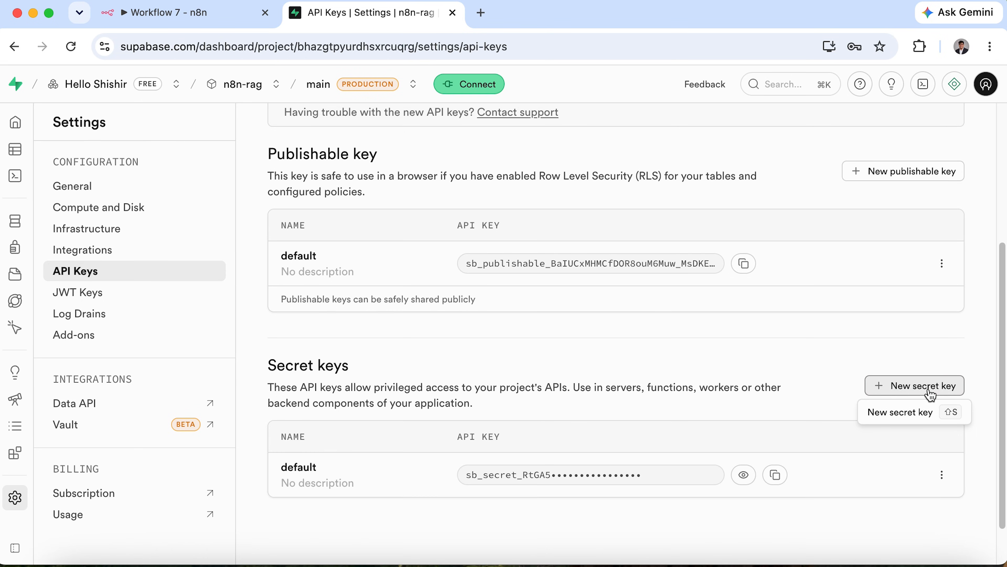
left_click(775, 474)
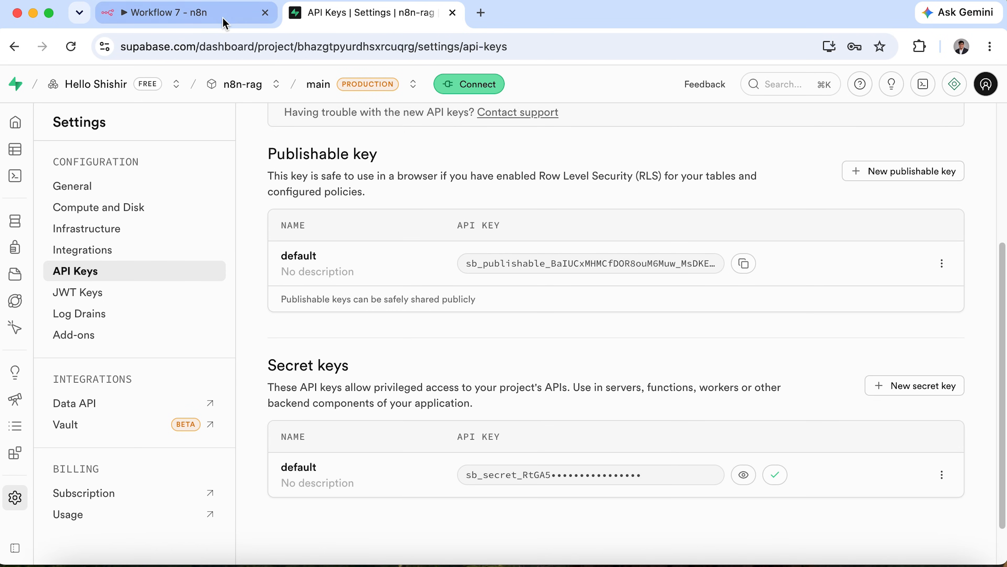
left_click(206, 18)
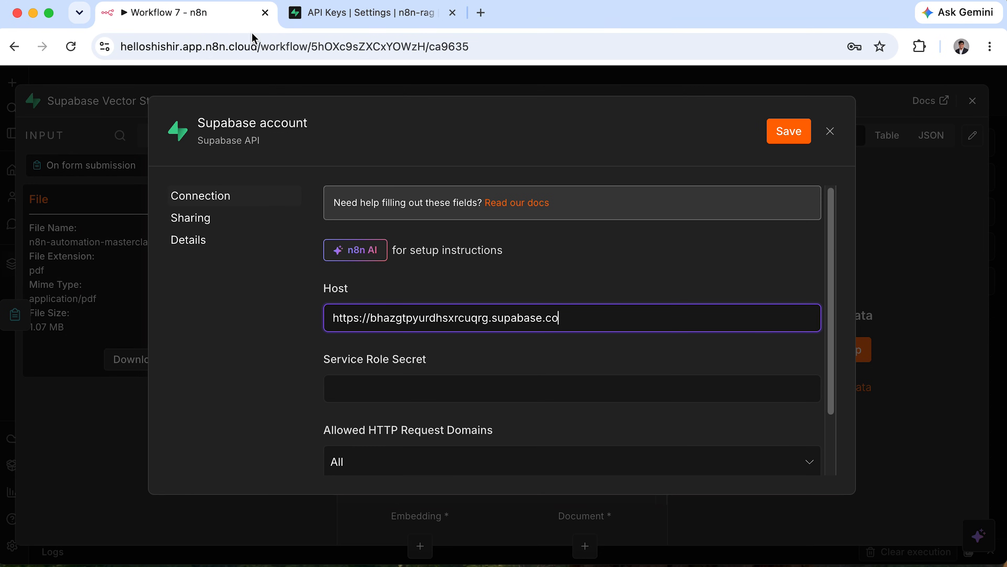
Save the Supabase credential with the Service Role Secret and list the vector store tables.
left_click(448, 388)
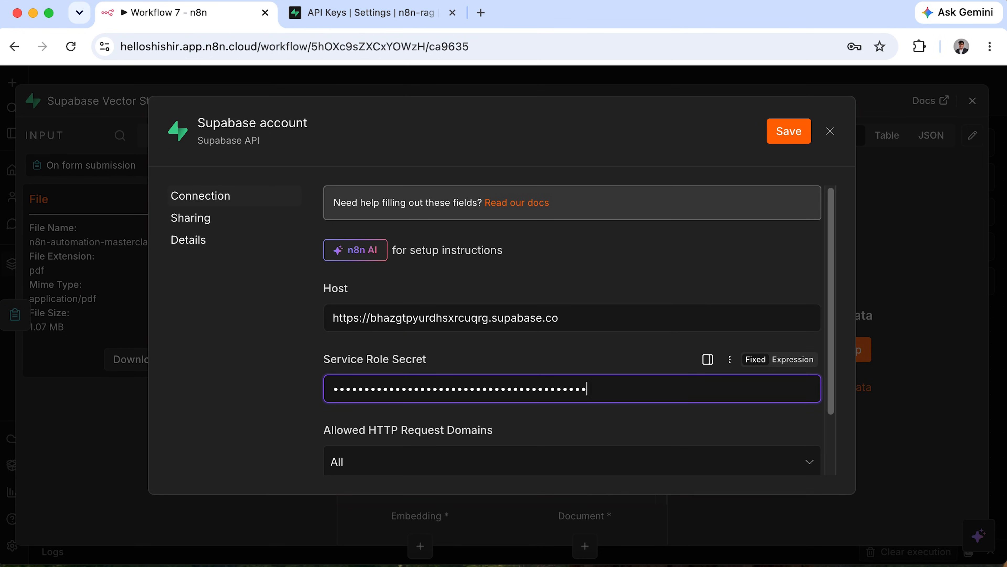
left_click(785, 141)
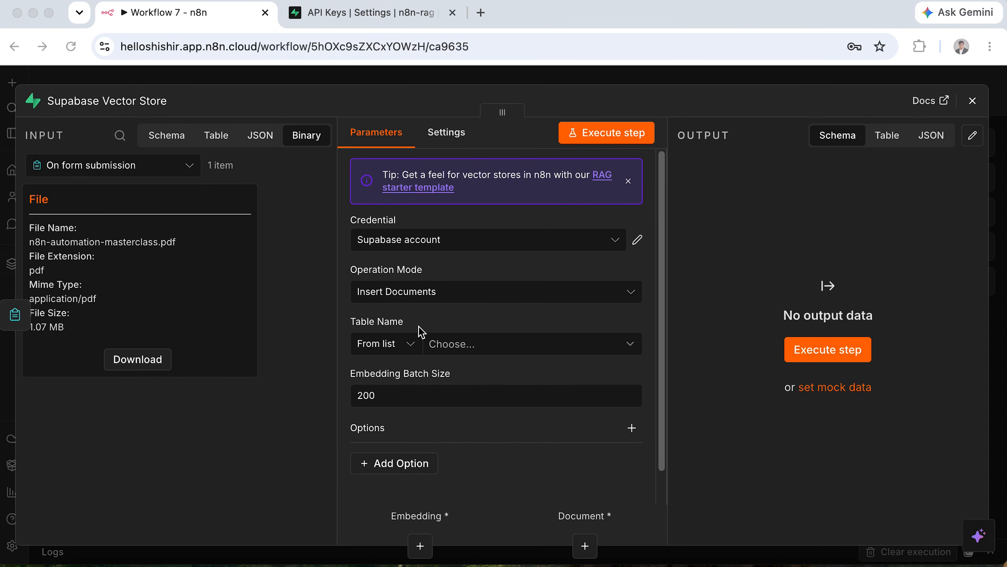
left_click(473, 350)
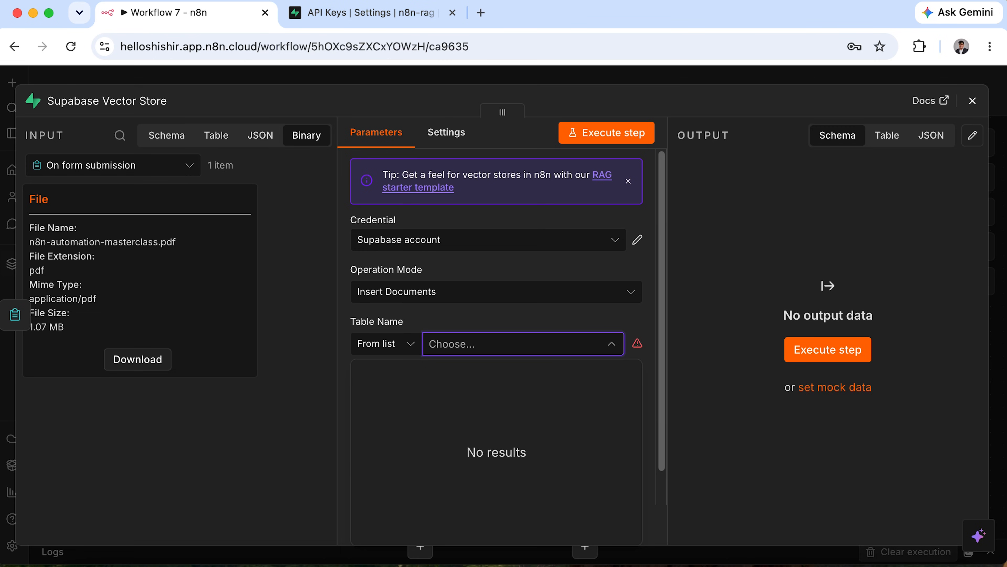
Recheck the still-empty table list and open the Supabase credential's documentation page.
left_click(531, 344)
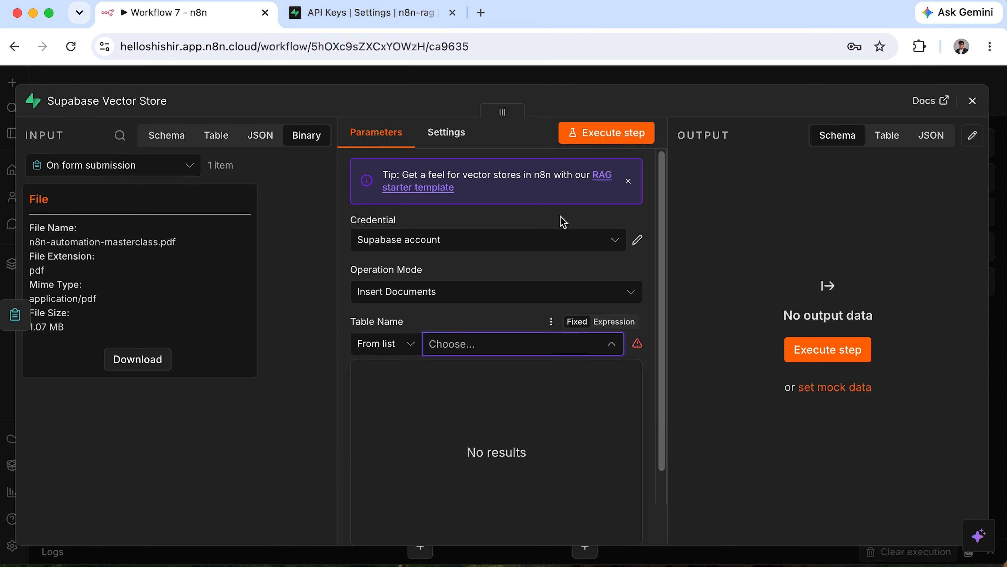
left_click(639, 243)
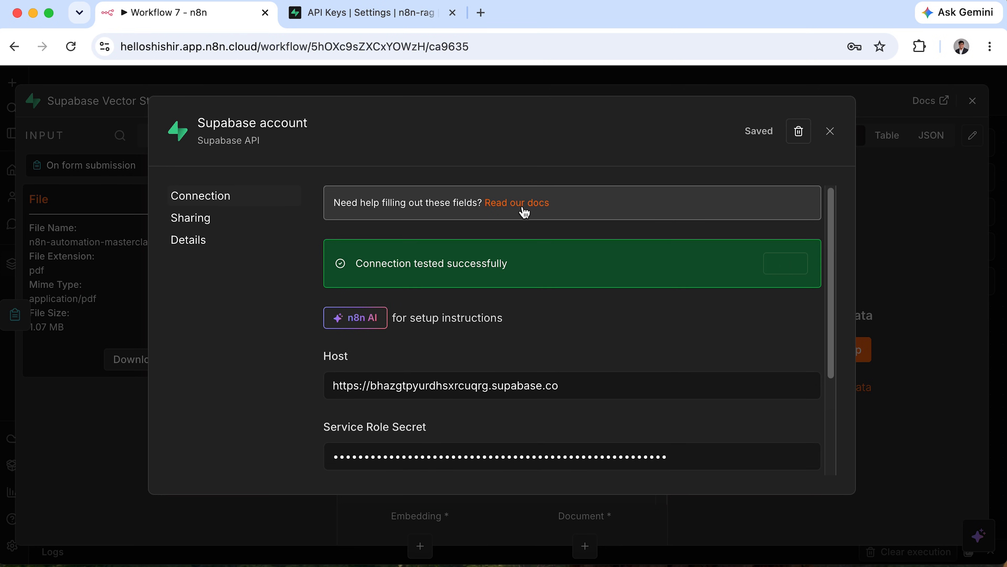
left_click(519, 204)
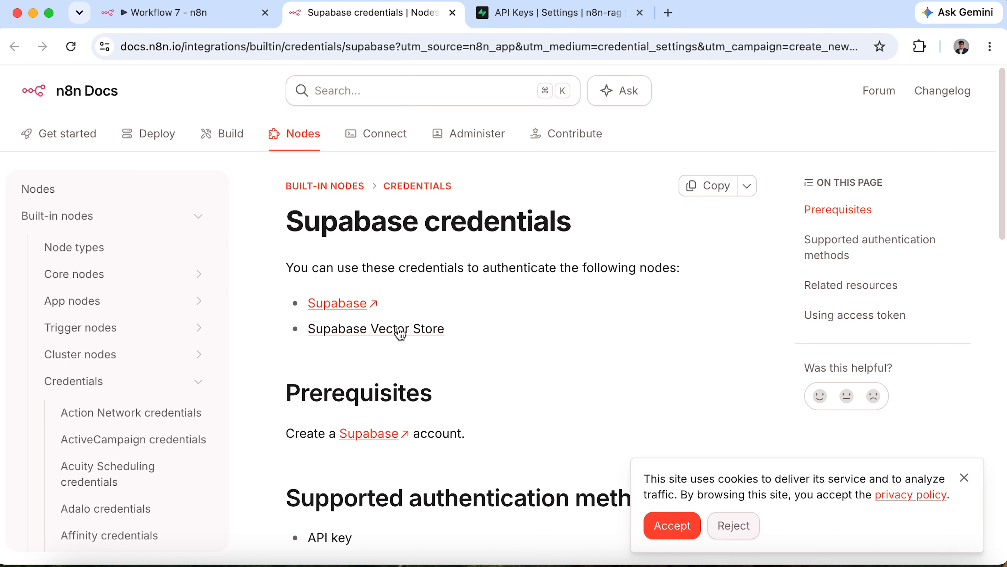
Go to the Supabase Vector Store docs page and open its vector store quickstart link.
left_click(401, 332)
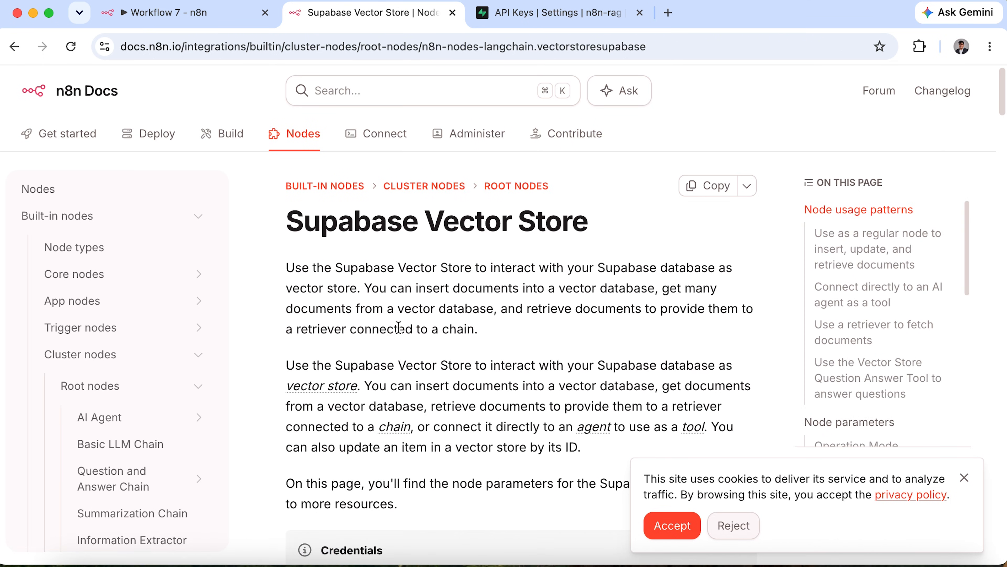
left_click(964, 477)
scroll(609, 411, "down", 5)
scroll(610, 411, "down", 7)
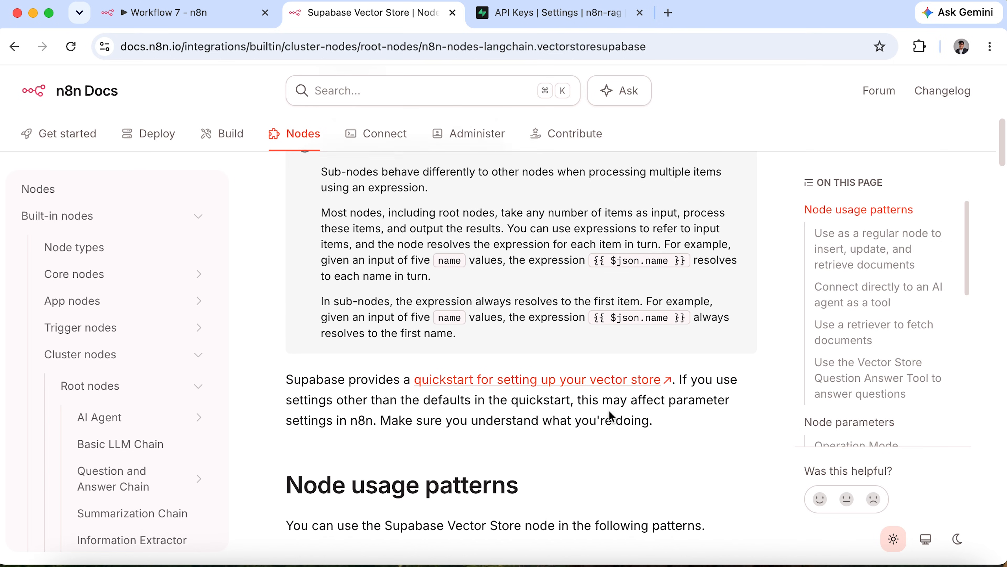
left_click_drag(287, 341, 685, 345)
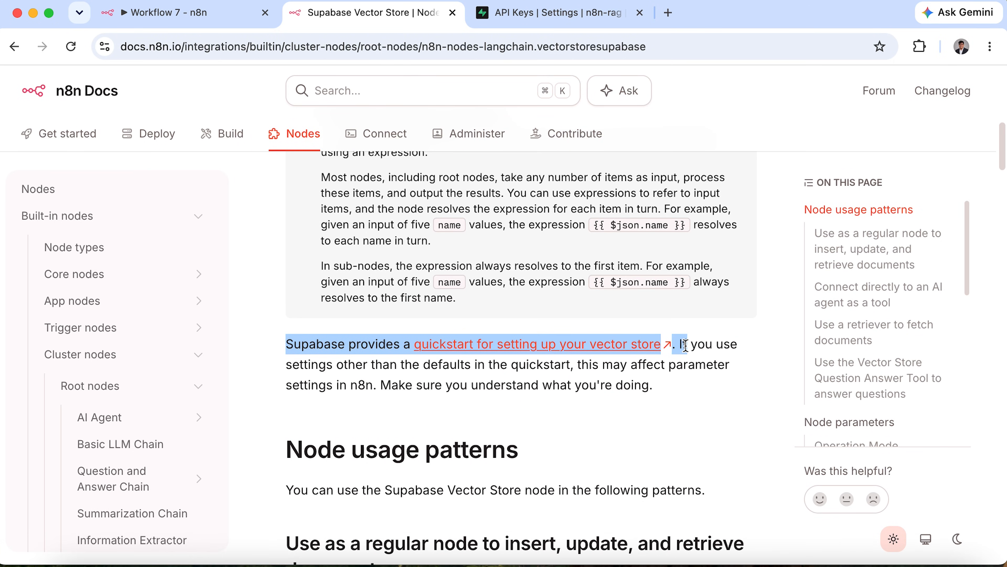
left_click(533, 347)
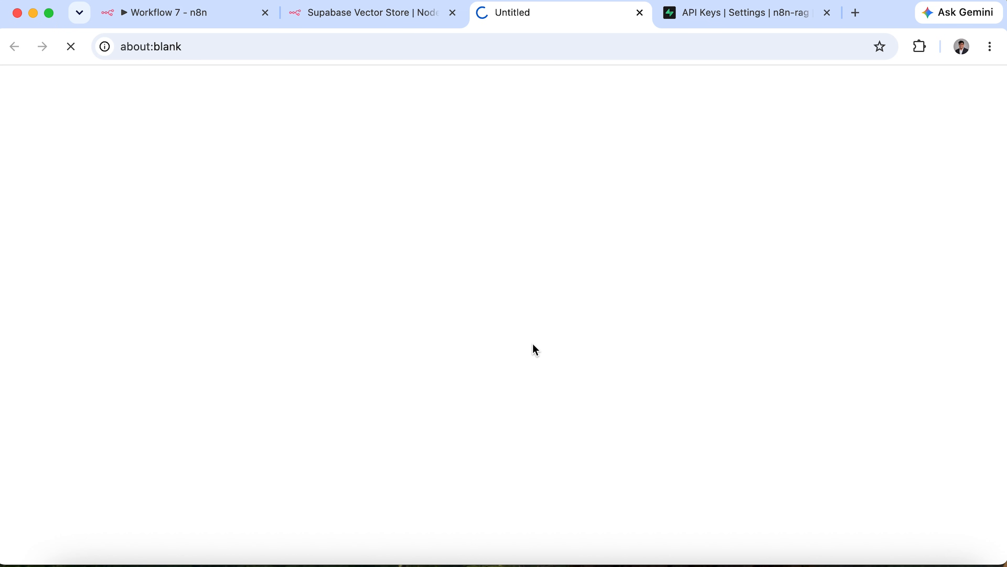
Scroll the LangChain guide to the documents-table setup SQL, then return to the Supabase dashboard.
scroll(534, 349, "down", 8)
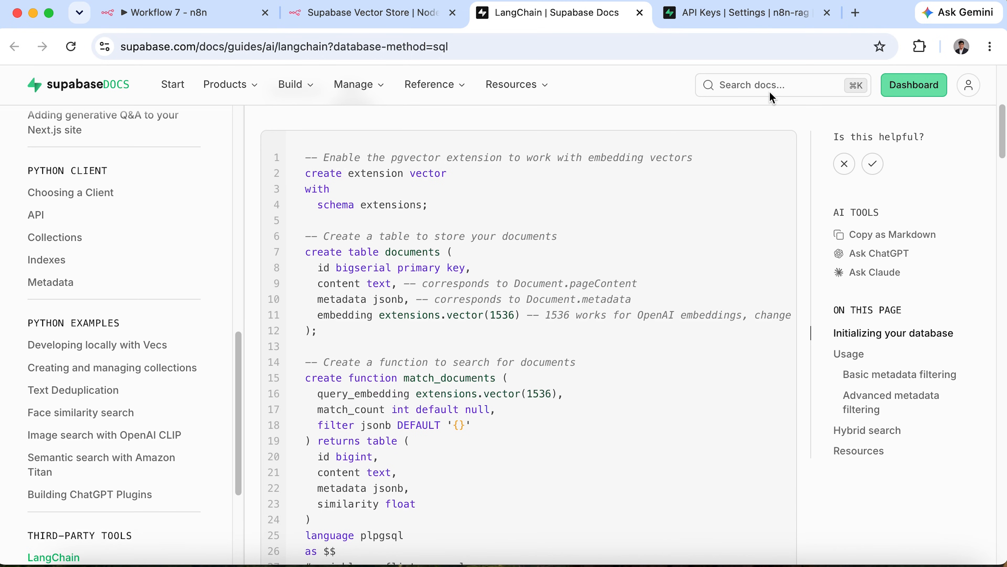
left_click(770, 14)
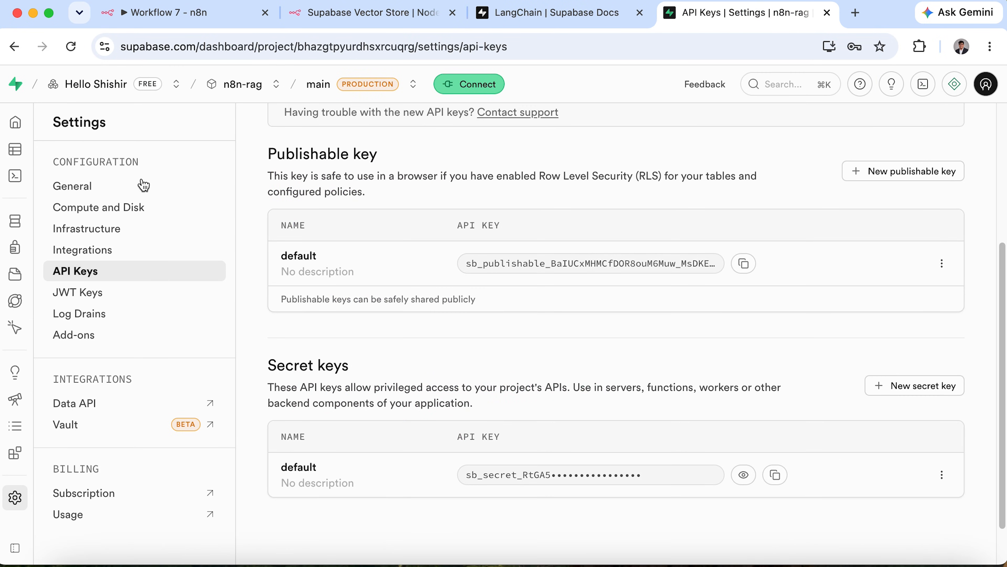
mouse_move(14, 149)
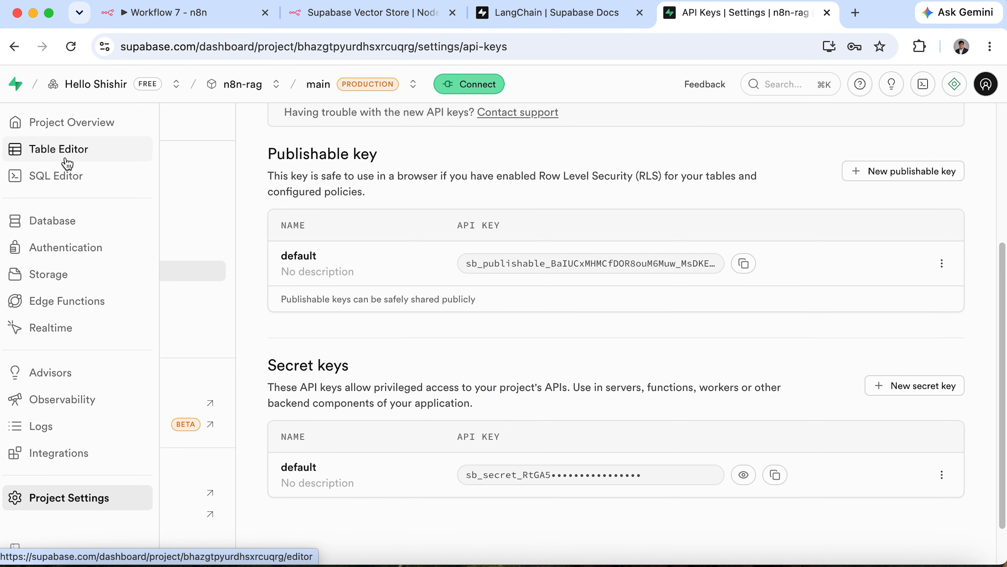
Run the pasted pgvector and documents-table SQL with row level security enabled, returning success.
left_click(66, 179)
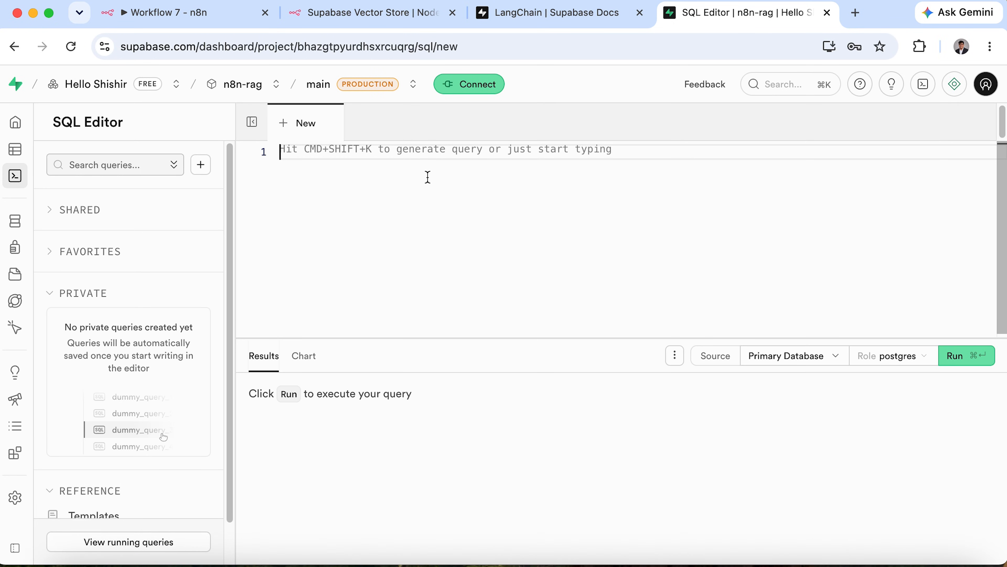
key("super+v")
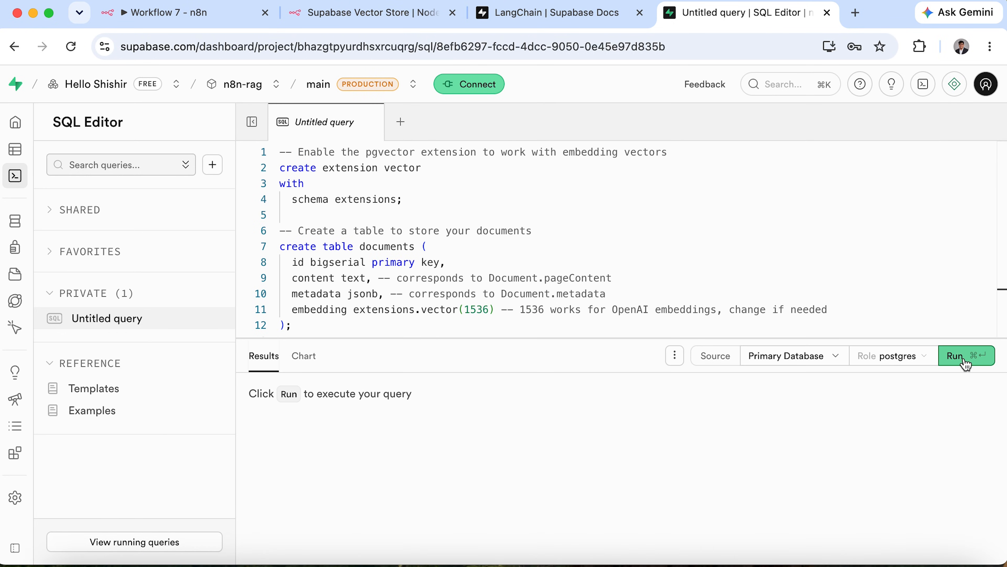
left_click(966, 364)
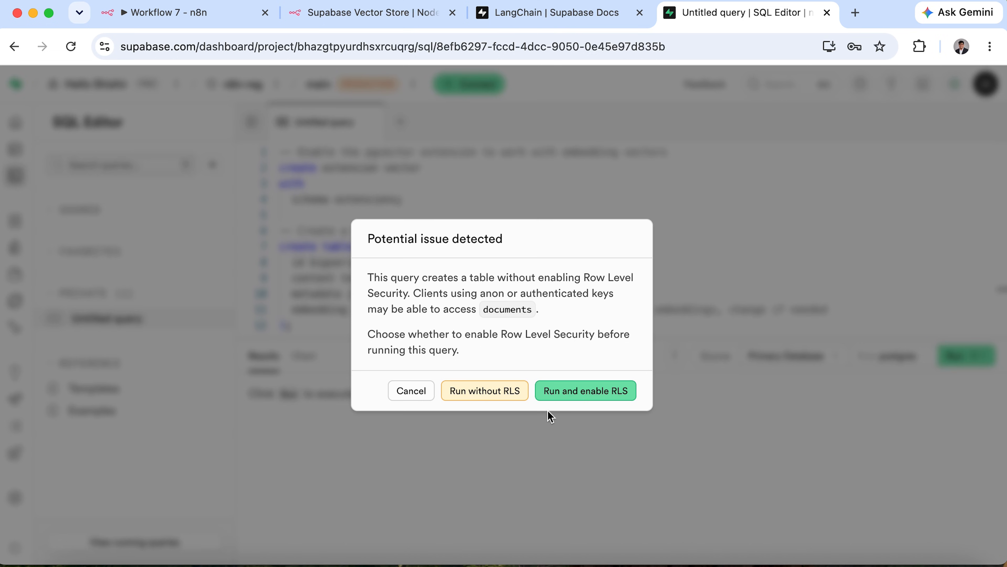
left_click_drag(368, 278, 411, 293)
left_click(540, 356)
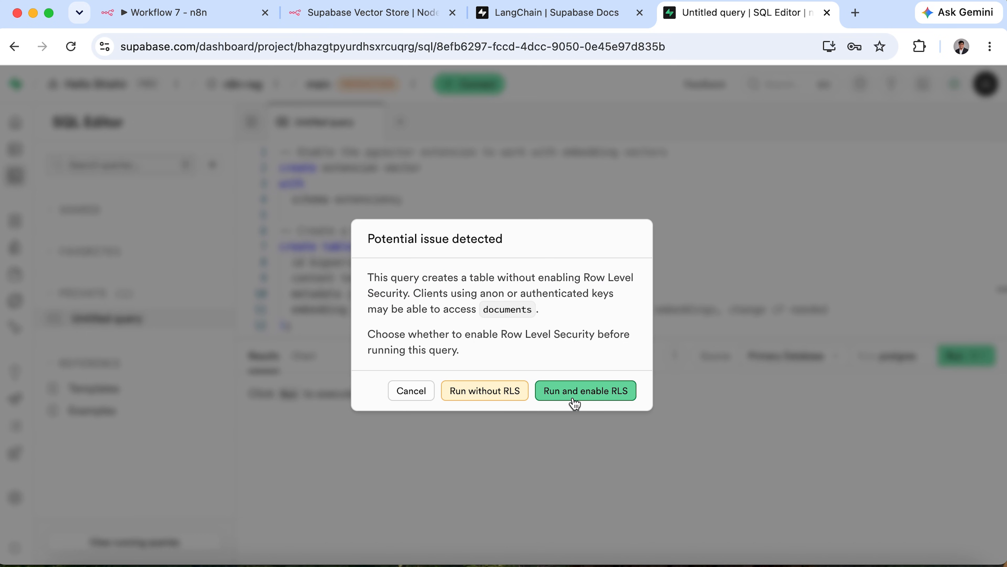
left_click(592, 395)
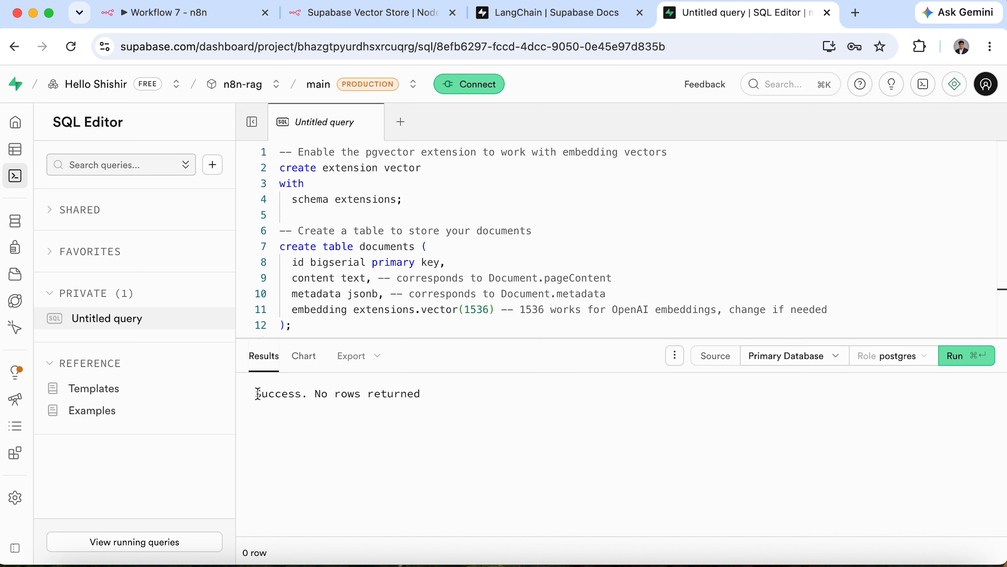
left_click_drag(258, 394, 428, 397)
left_click(453, 395)
Close the LangChain and Vector Store doc tabs and view the empty documents table in Table Editor.
left_click(640, 12)
left_click(453, 12)
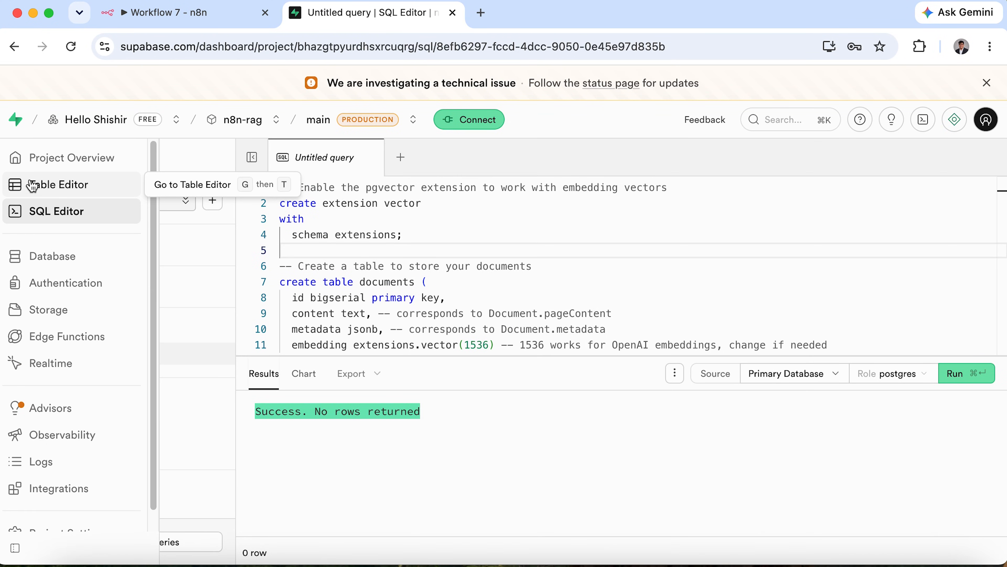
left_click(79, 189)
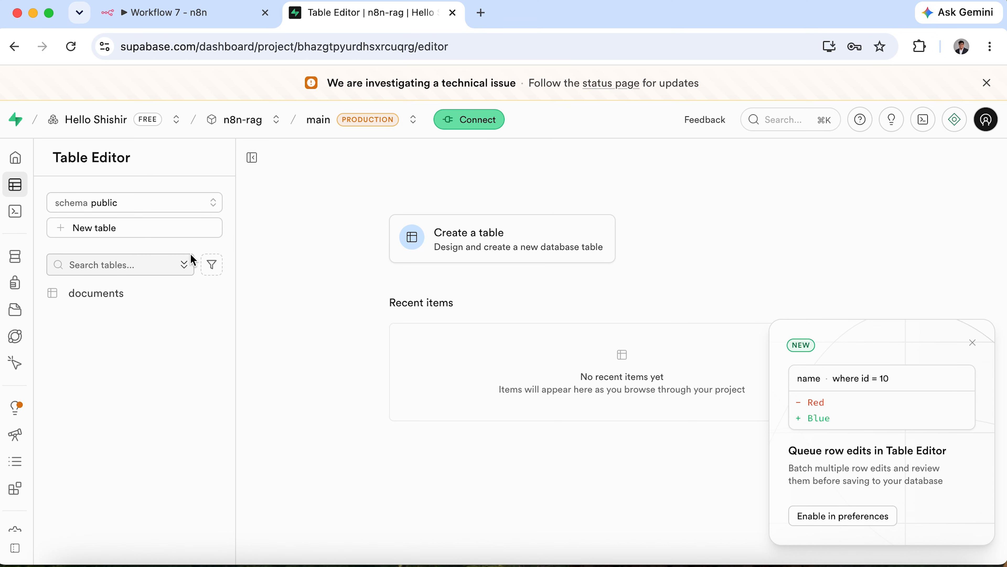
left_click(85, 296)
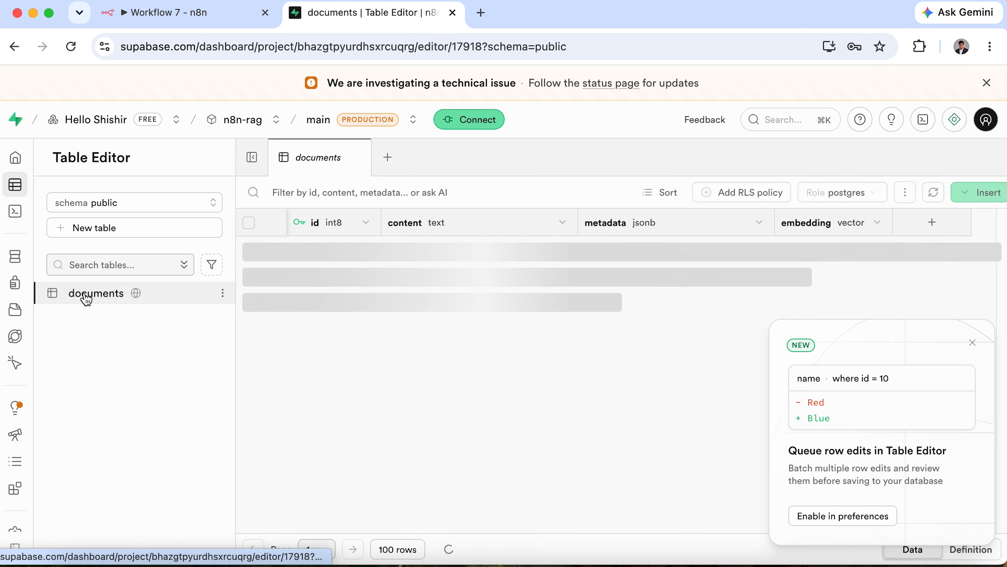
left_click(972, 342)
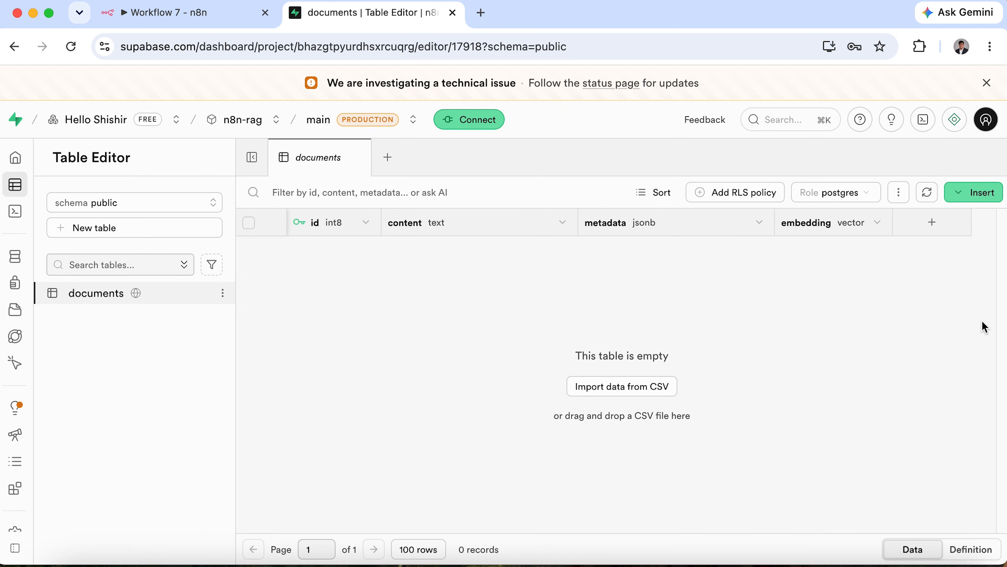
Select 'documents' as the Table Name in the Supabase Vector Store node.
left_click(234, 9)
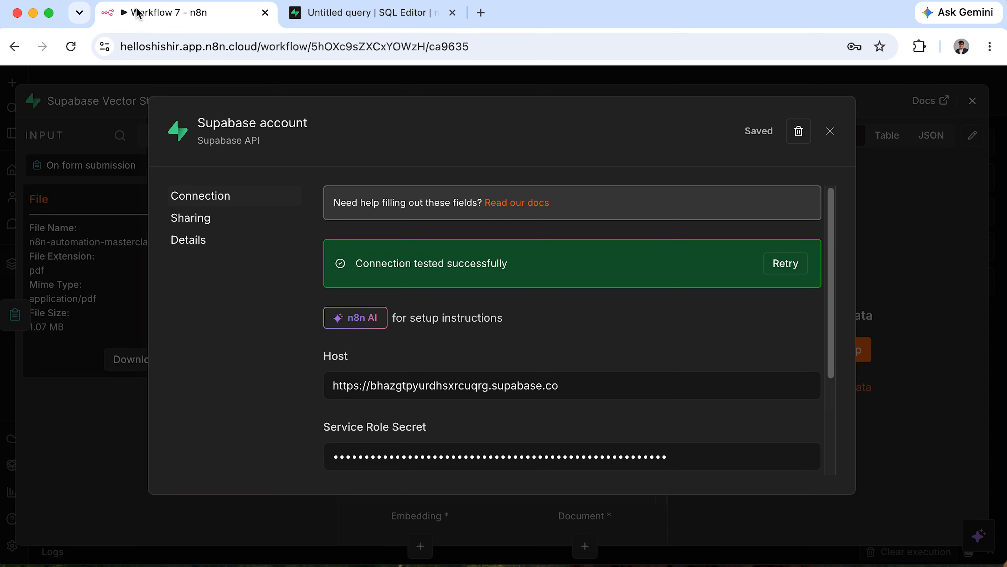
left_click(831, 132)
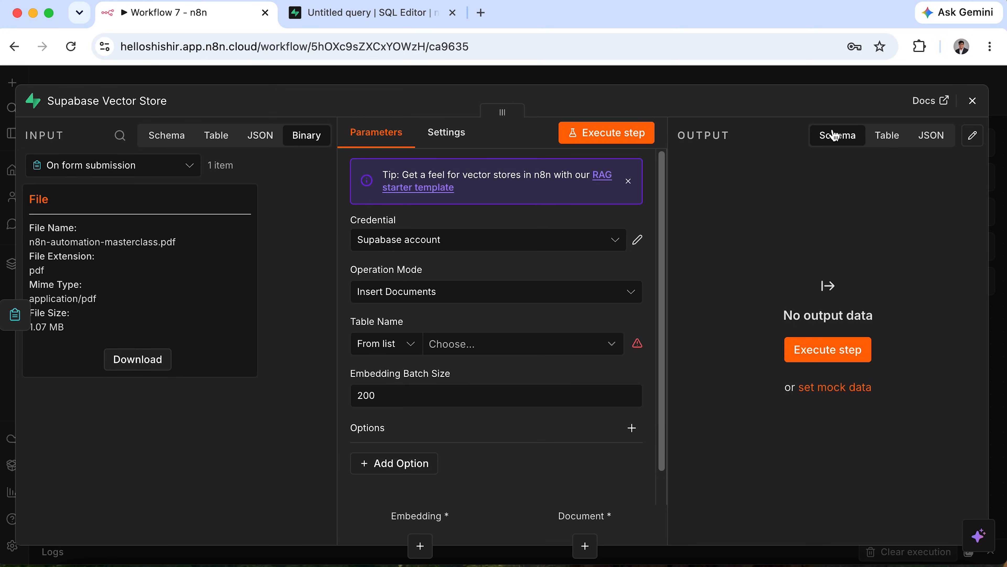
left_click(595, 345)
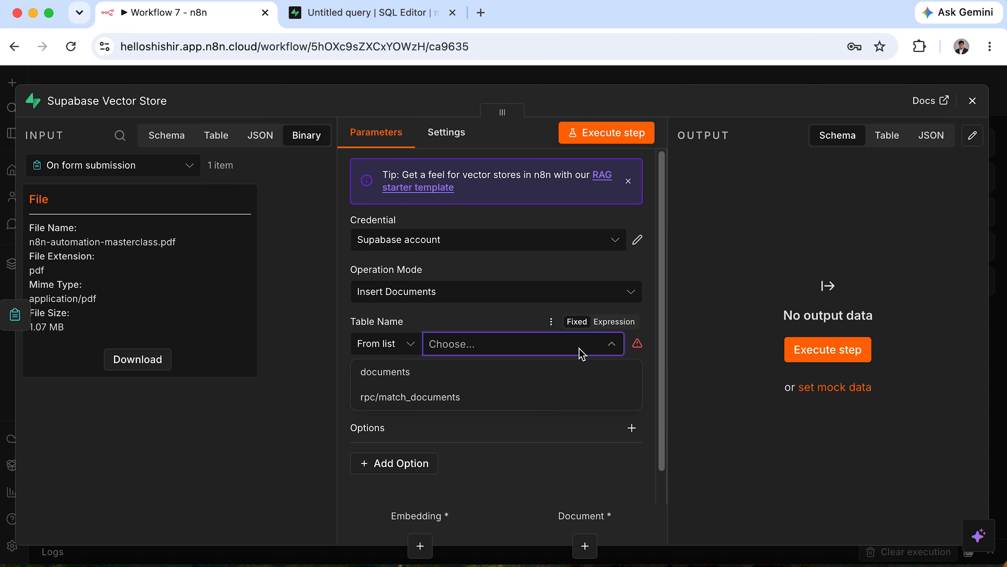
left_click(404, 378)
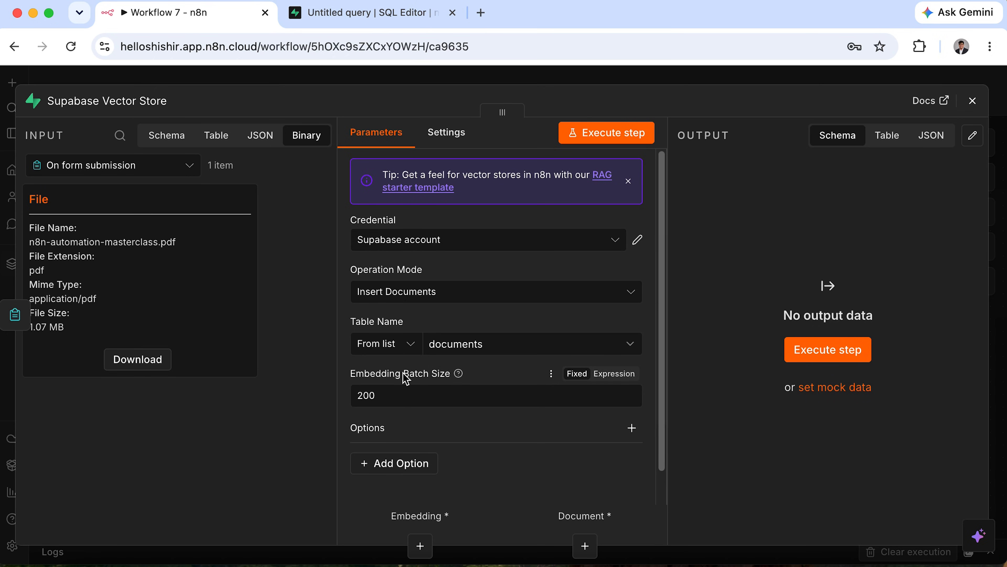
left_click(973, 100)
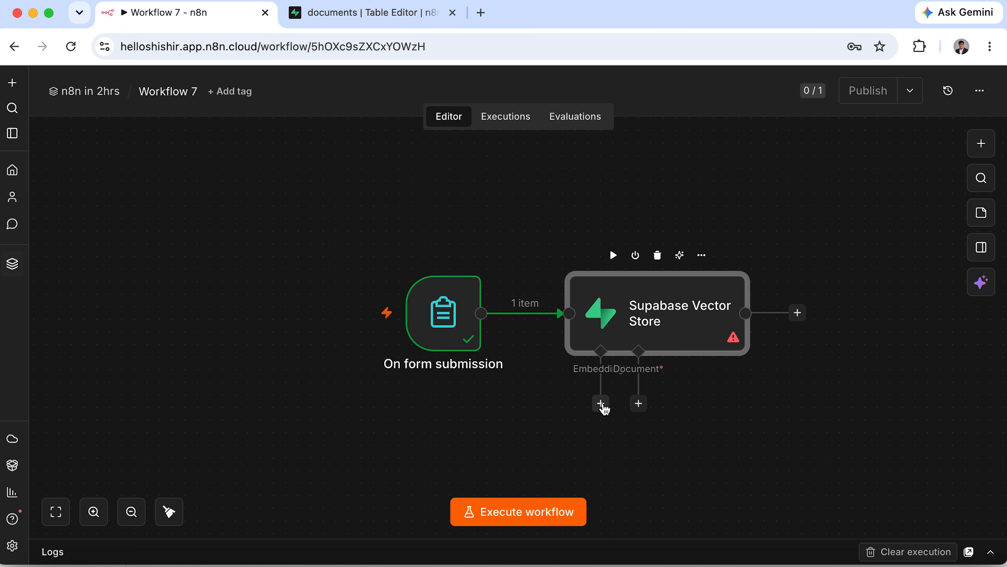
Add an Embeddings OpenAI sub-node using text-embedding-3-small and place it below the vector store.
left_click(601, 403)
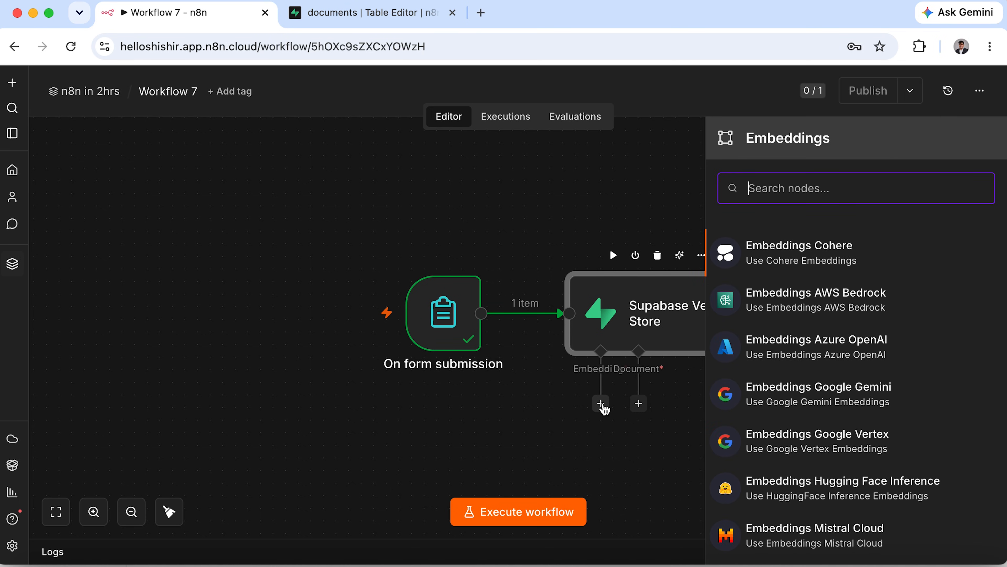
scroll(758, 448, "down", 6)
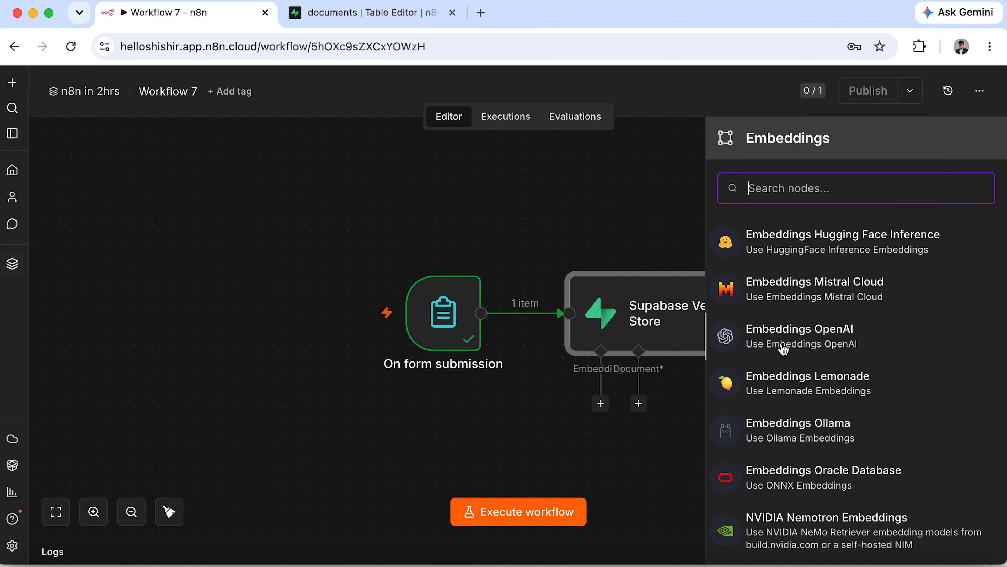
left_click(818, 340)
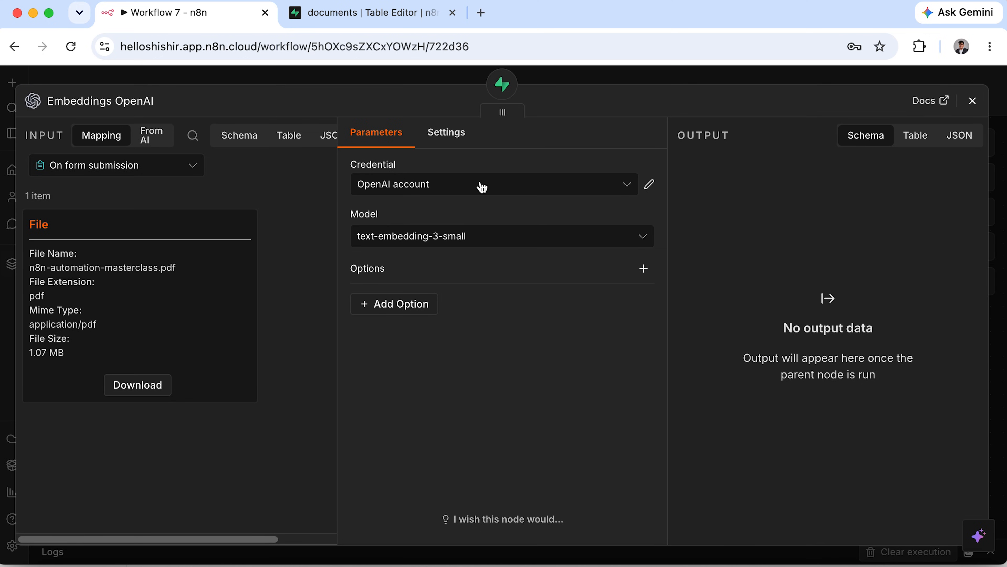
left_click(506, 237)
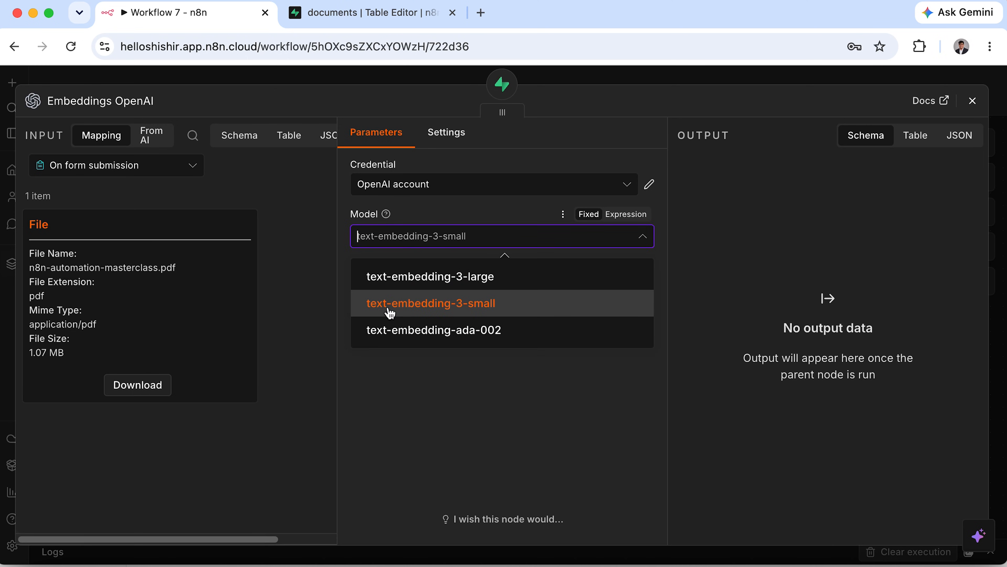
left_click(478, 310)
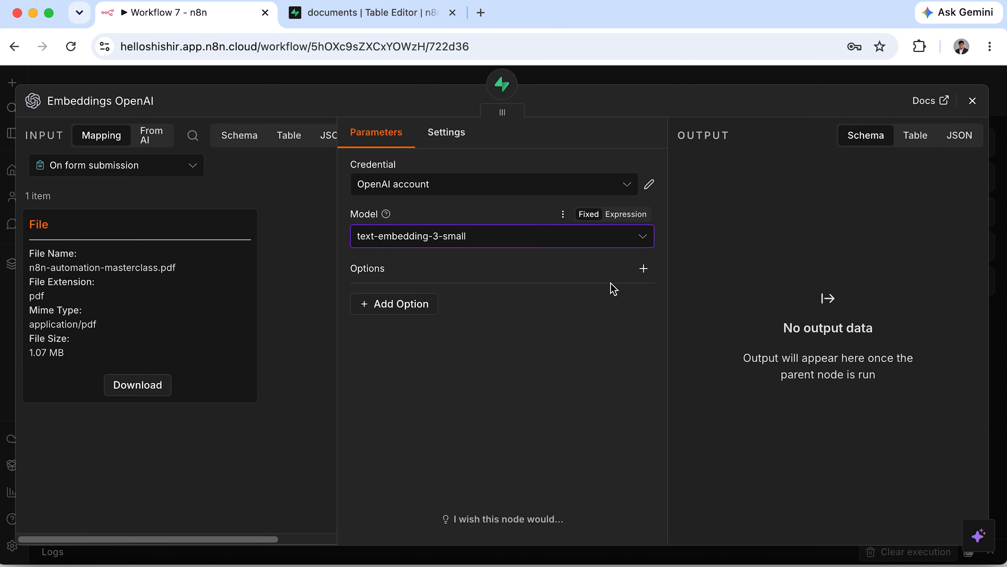
left_click(974, 112)
left_click_drag(638, 470, 526, 470)
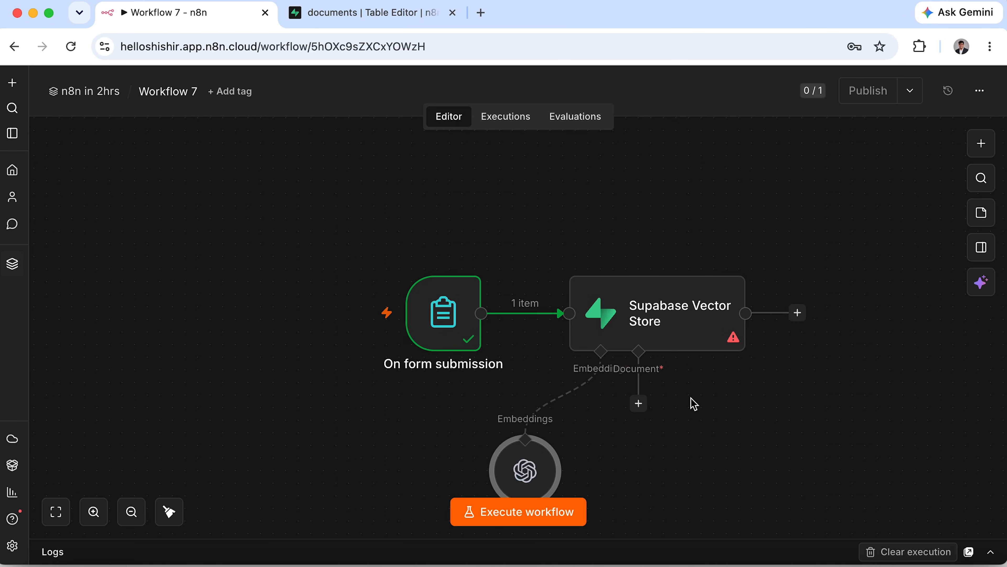
Add a Default Data Loader set to Binary data, Load All Input Data, PDF format and Simple splitting.
left_click(642, 406)
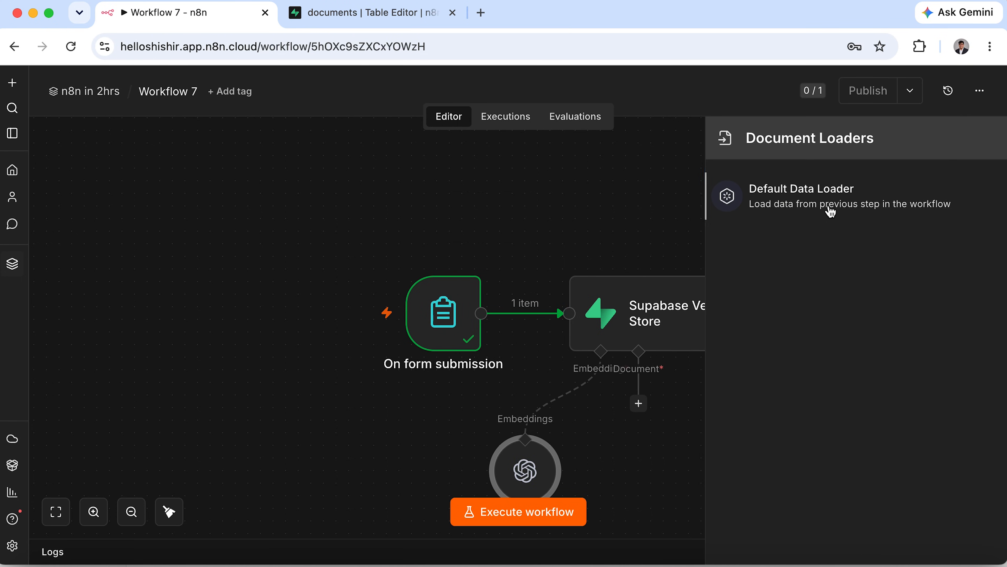
left_click(815, 210)
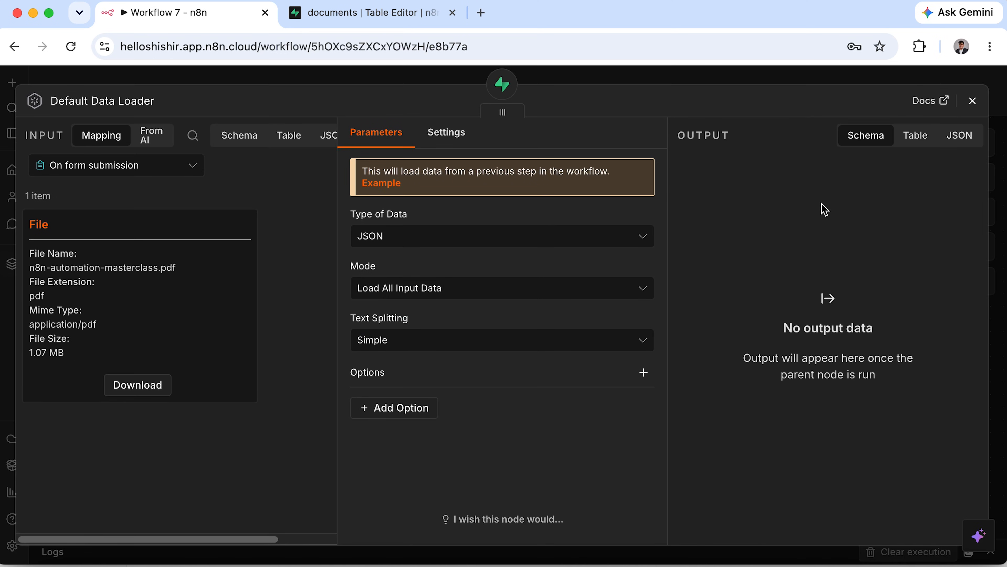
left_click(639, 236)
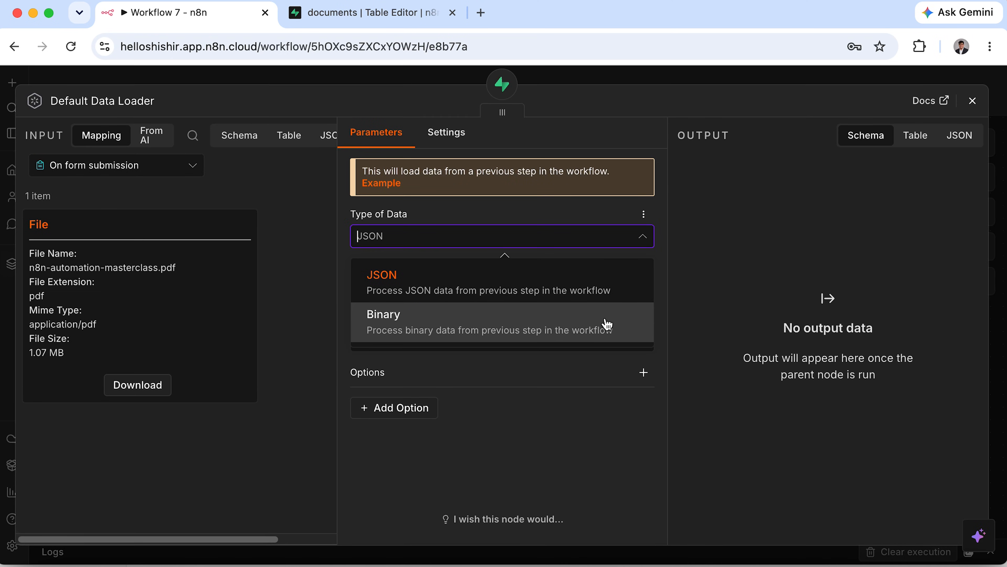
left_click(599, 328)
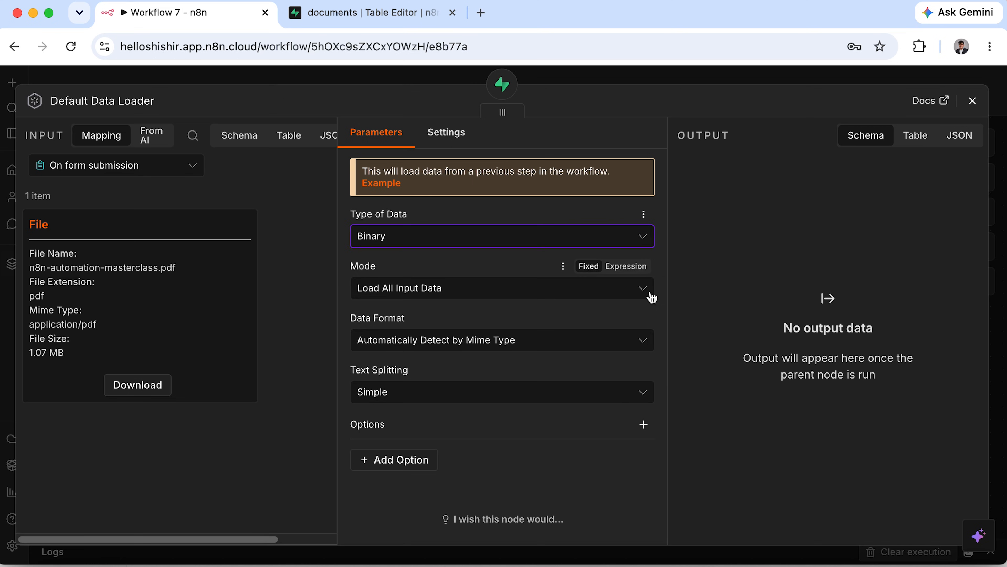
left_click(649, 295)
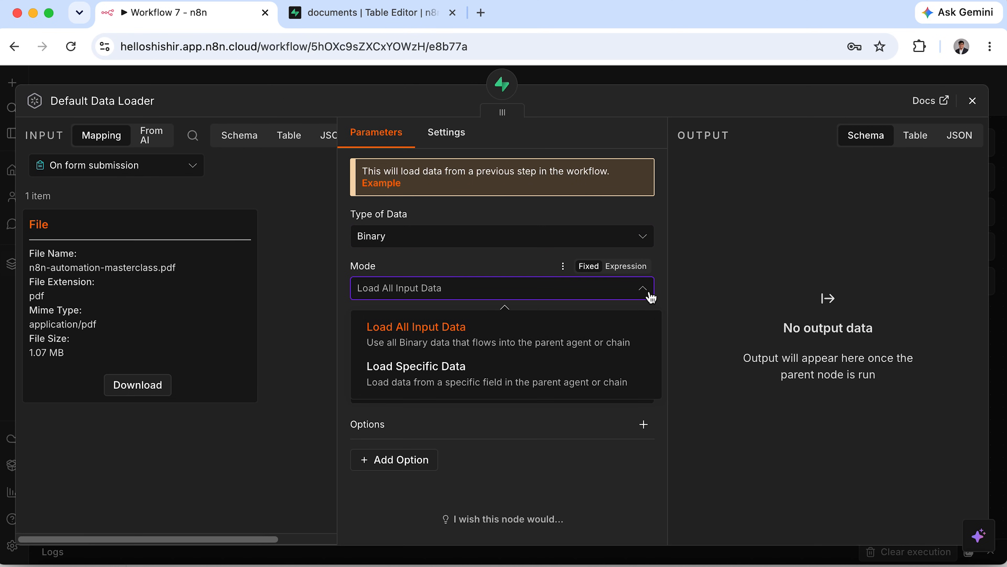
left_click(651, 295)
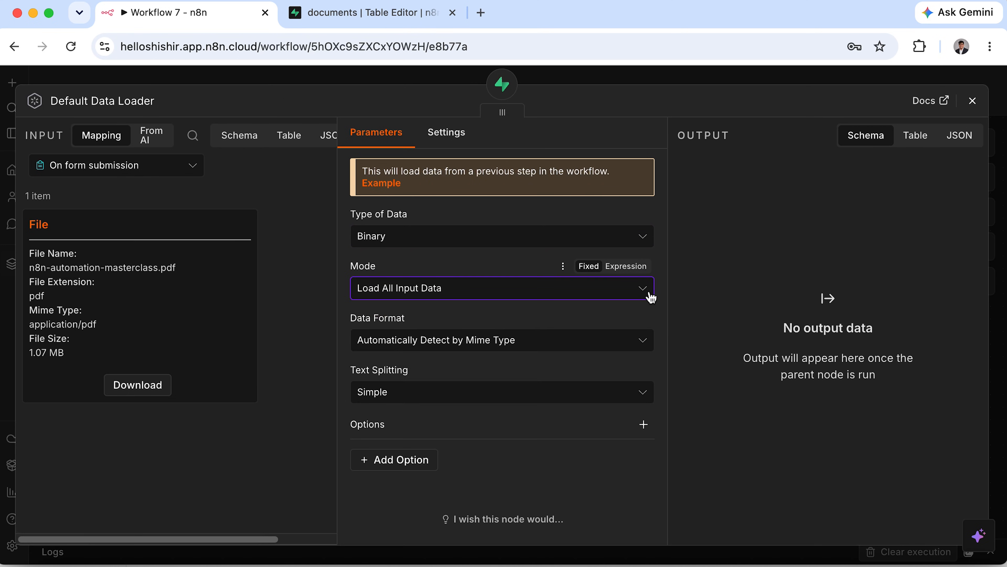
left_click(641, 341)
scroll(537, 285, "down", 2)
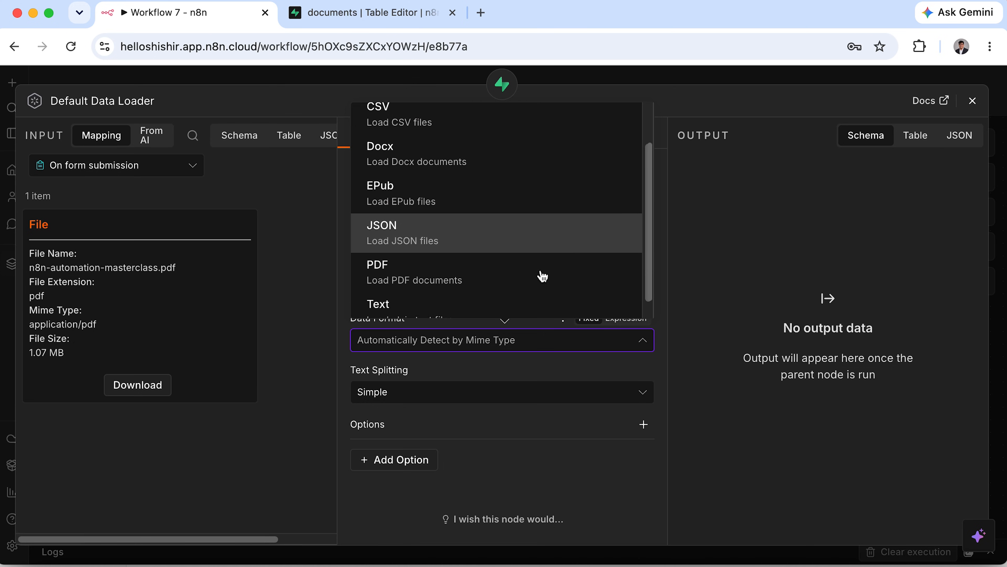
left_click(530, 276)
left_click(574, 396)
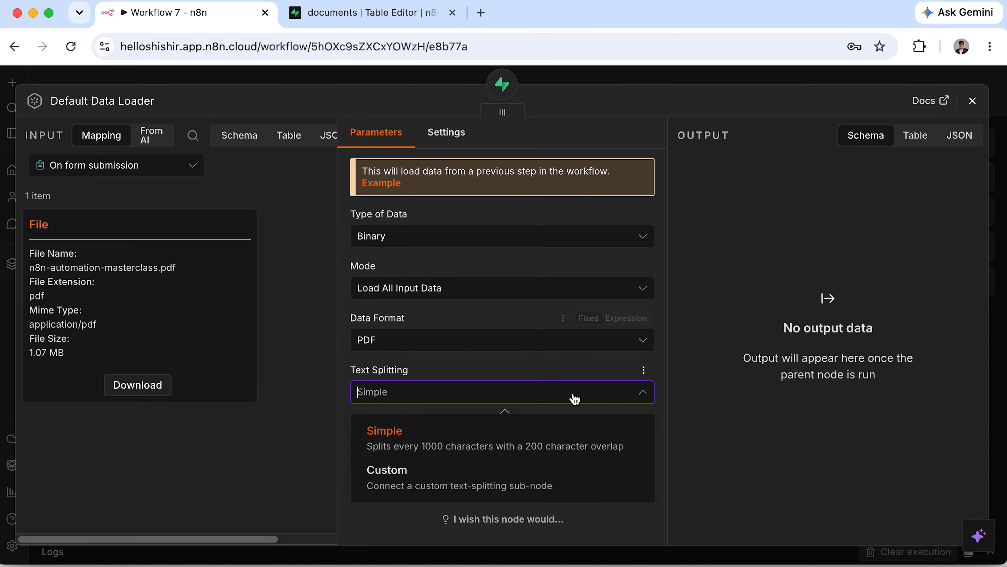
left_click(574, 398)
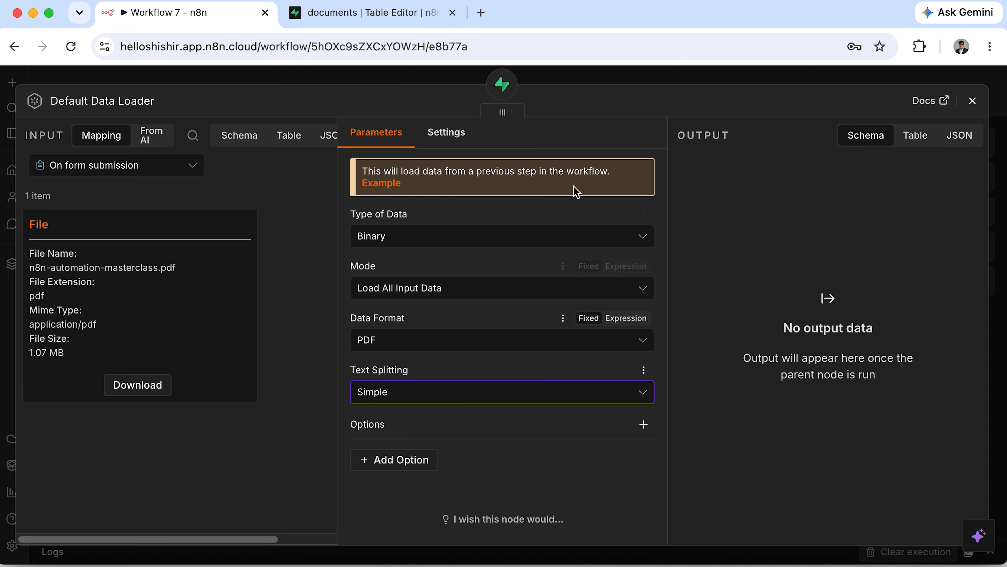
left_click(973, 99)
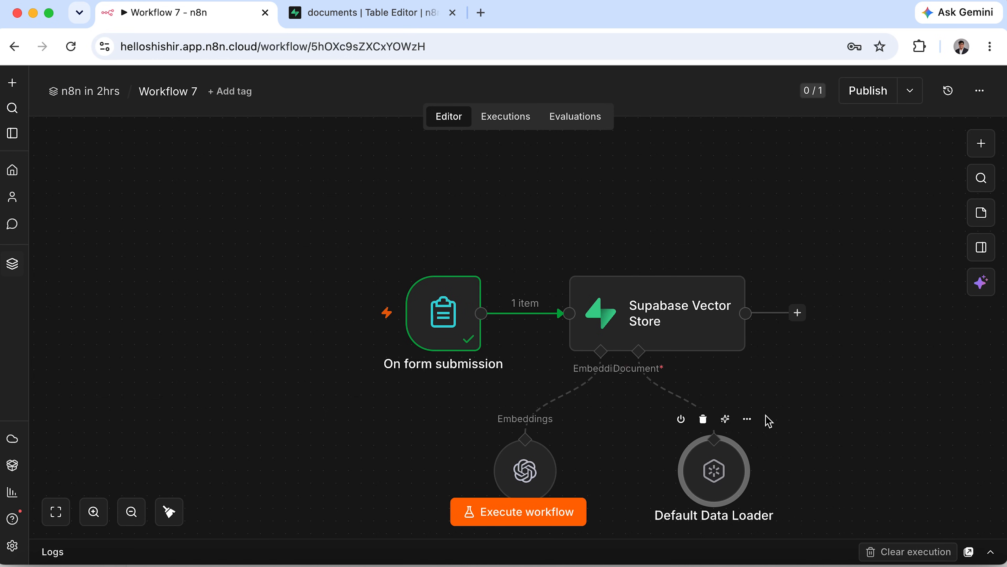
Execute the Supabase Vector Store step to embed the uploaded PDF into 47 items.
scroll(613, 462, "down", 3)
scroll(613, 462, "right", 3)
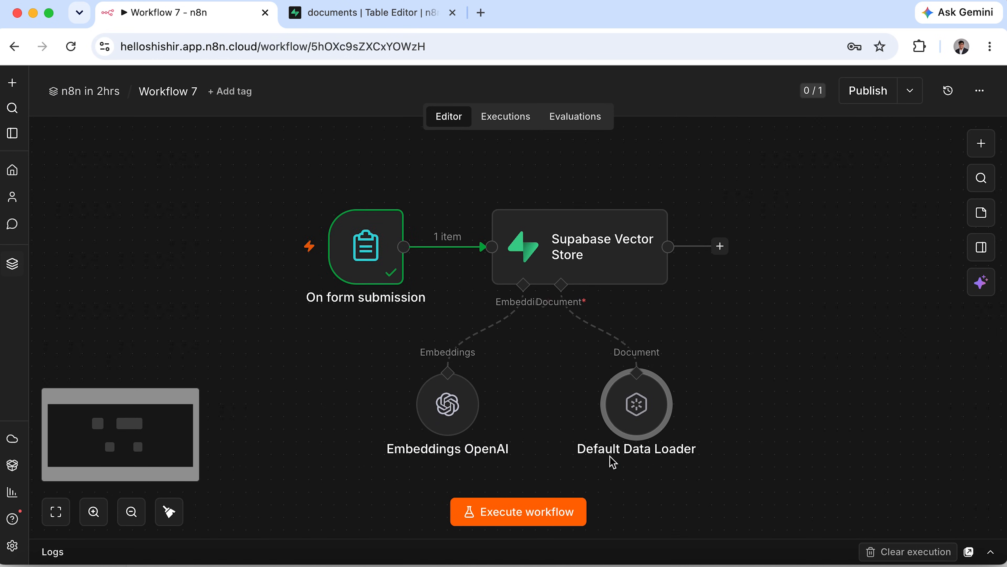
mouse_move(559, 195)
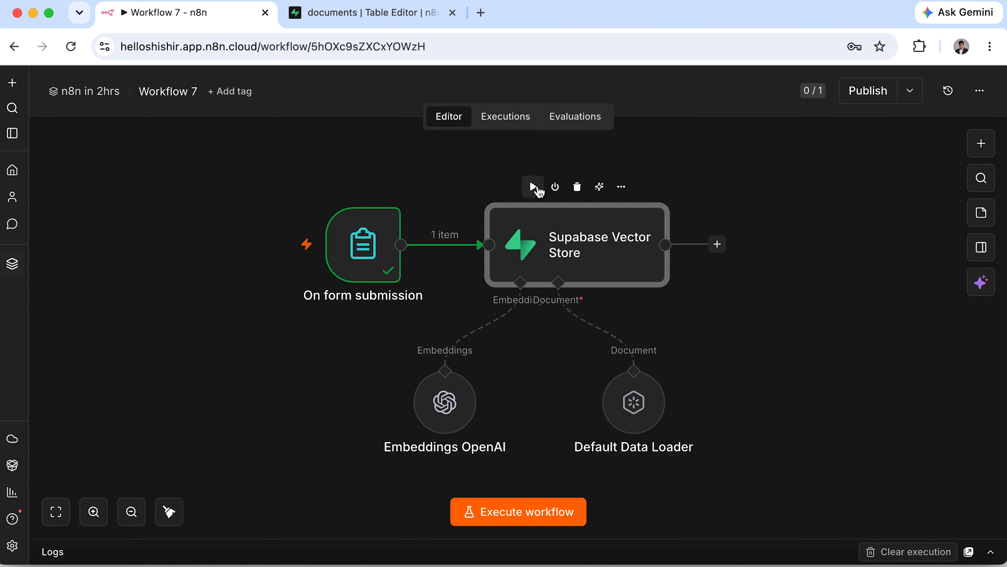
left_click(537, 190)
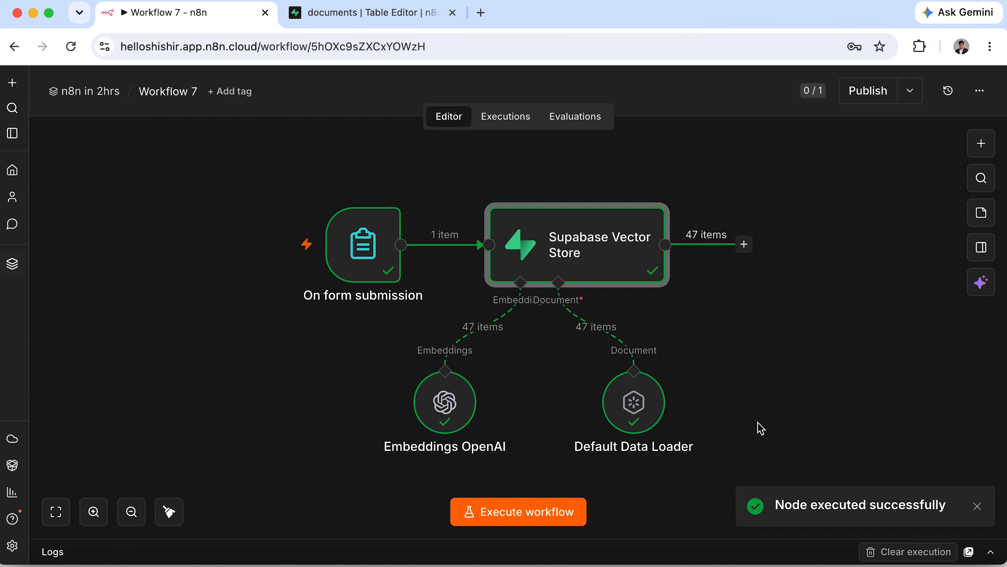
Confirm 47 records in Supabase's documents table, then inspect the Embeddings OpenAI node's vectors.
left_click(372, 12)
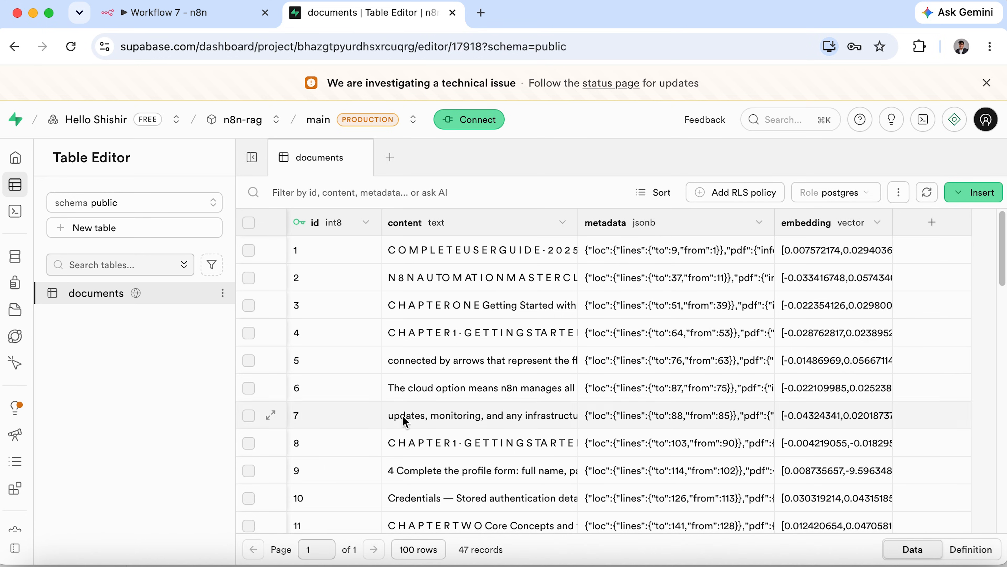
scroll(412, 433, "down", 15)
scroll(411, 432, "up", 15)
left_click(223, 14)
double_click(457, 410)
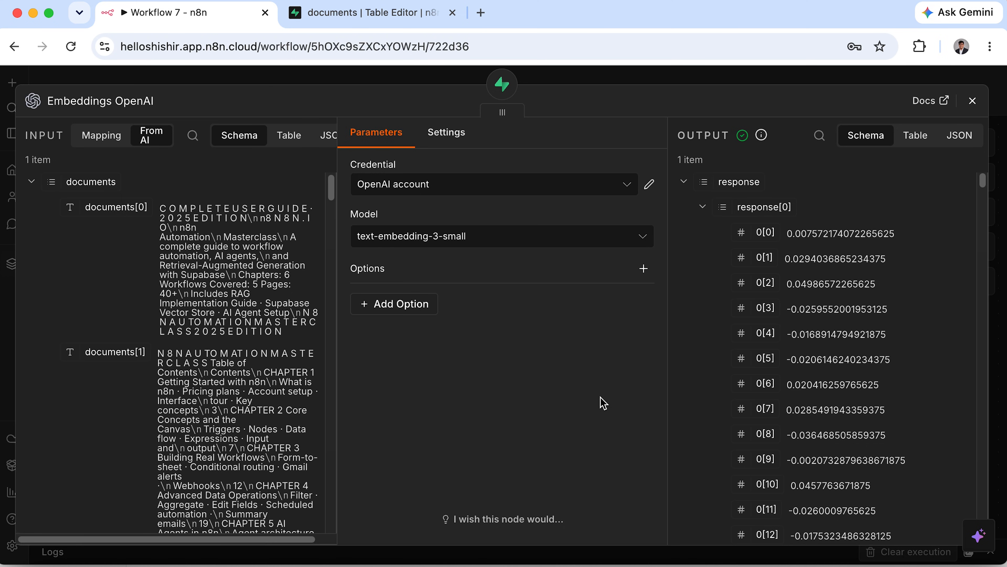
Look over the extra Embeddings OpenAI options without adding any, then close the node.
left_click(427, 311)
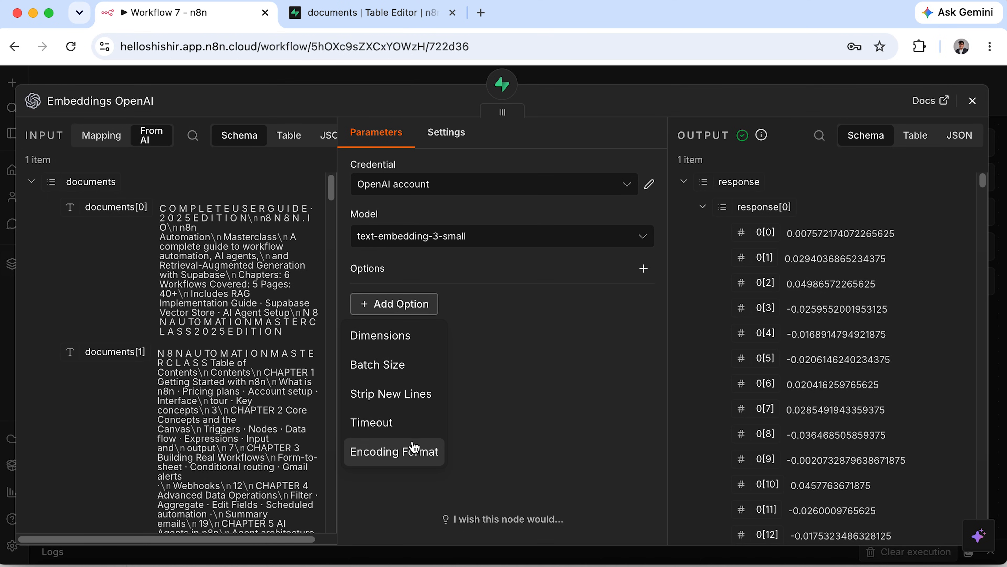
left_click(541, 352)
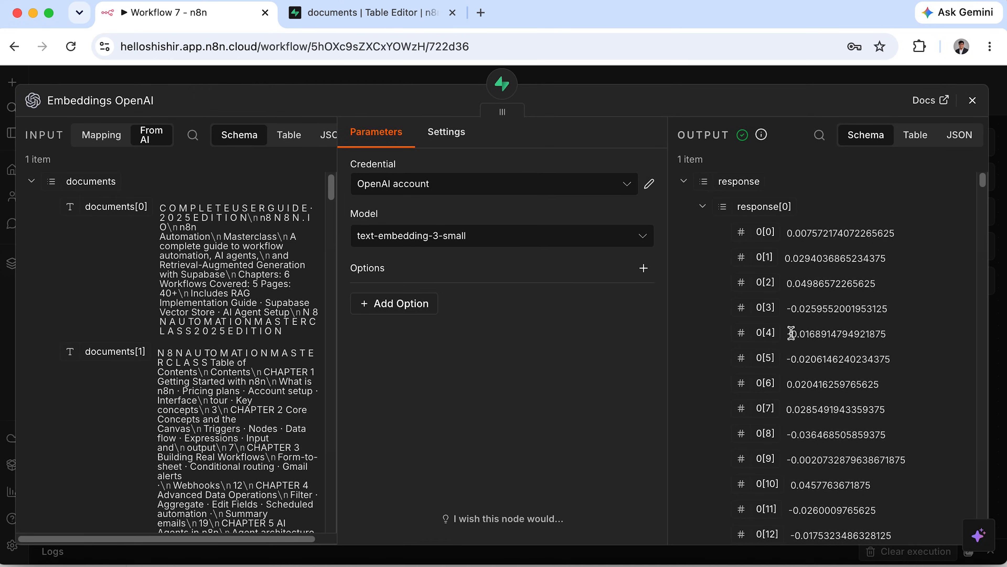
left_click(972, 99)
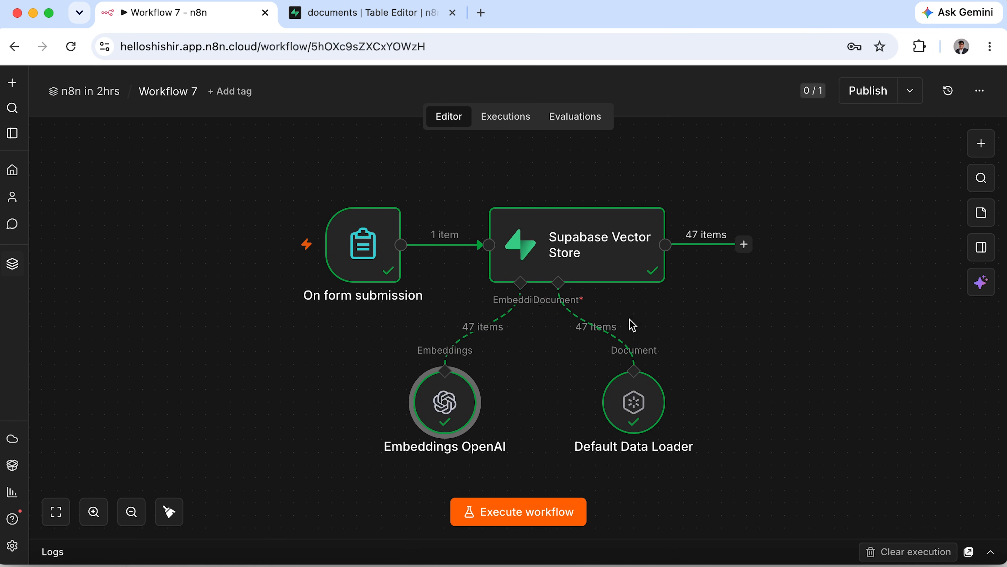
Inspect the Supabase Vector Store settings, then return to the Workflow 7 canvas.
double_click(645, 266)
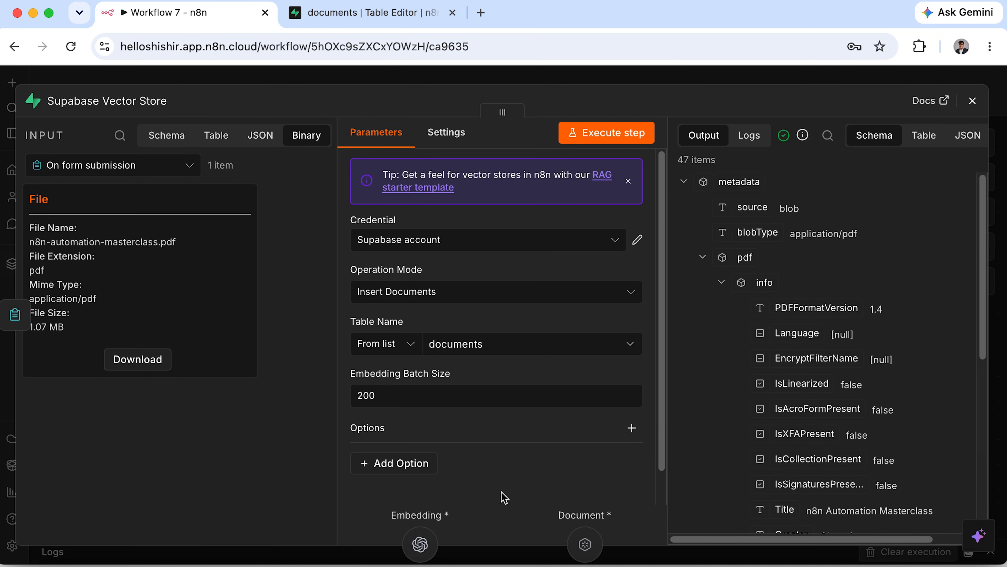
left_click(972, 100)
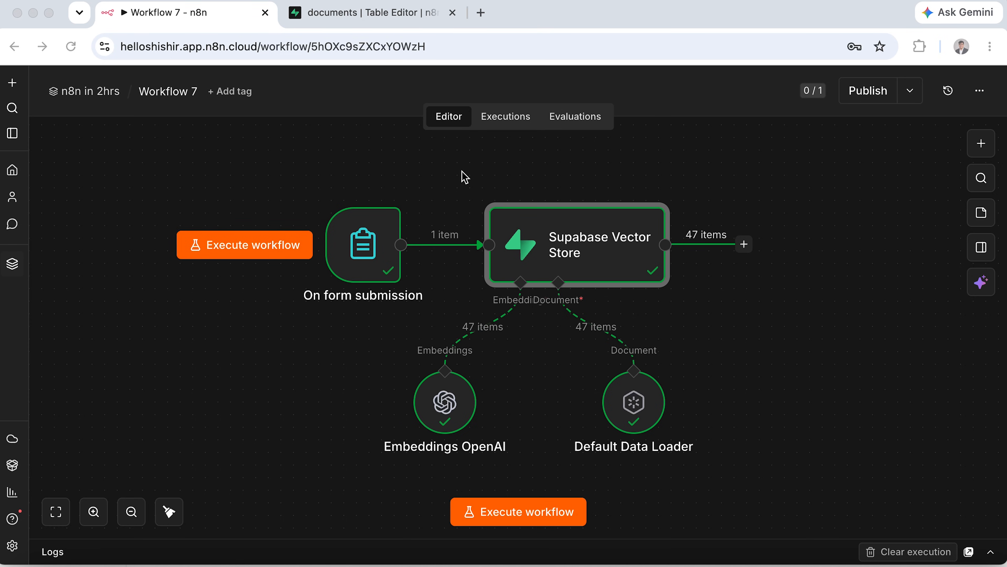
left_click(478, 171)
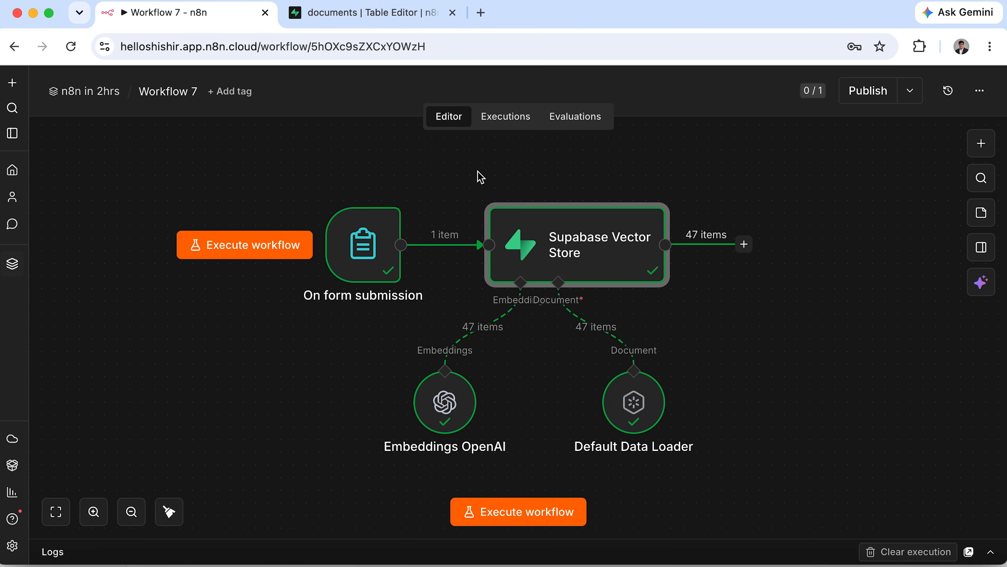
From the n8n in 2hrs project, create a blank workflow titled 'Workflow 8'.
left_click(95, 97)
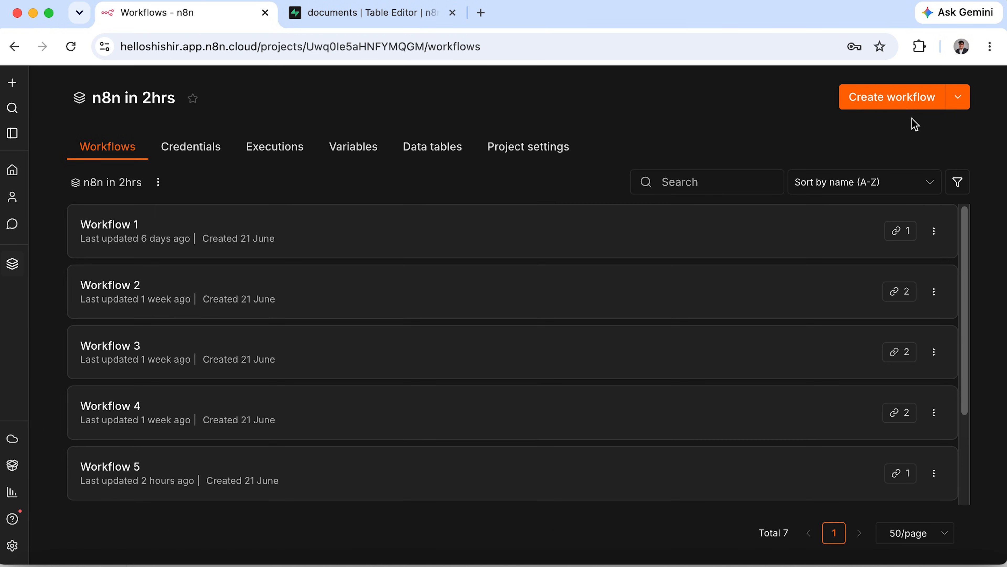
left_click(930, 99)
left_click(205, 89)
type("Workflow 8")
key("Return")
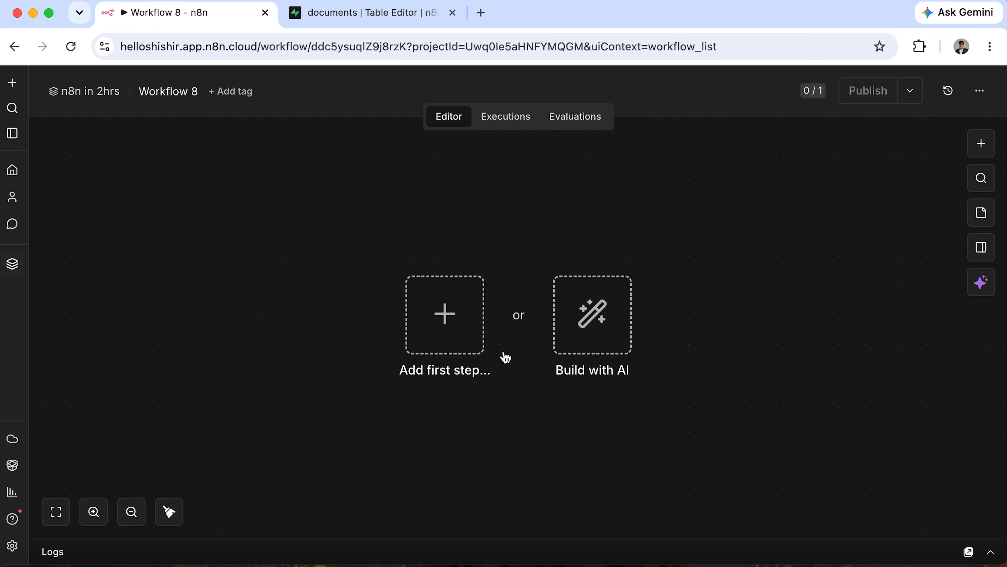
Add an On webhook call trigger using the POST method and path 'chatbot'.
left_click(445, 315)
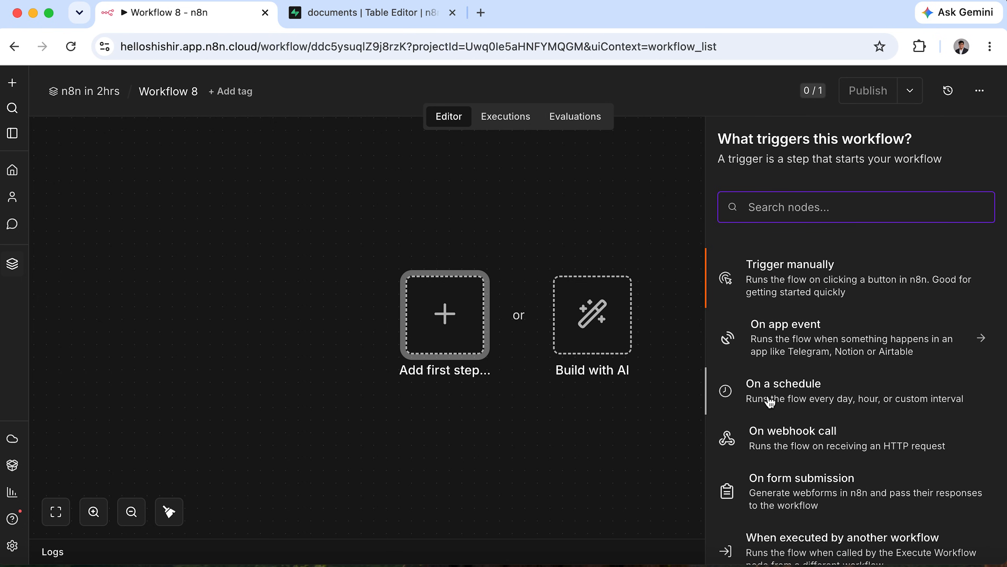
left_click(779, 443)
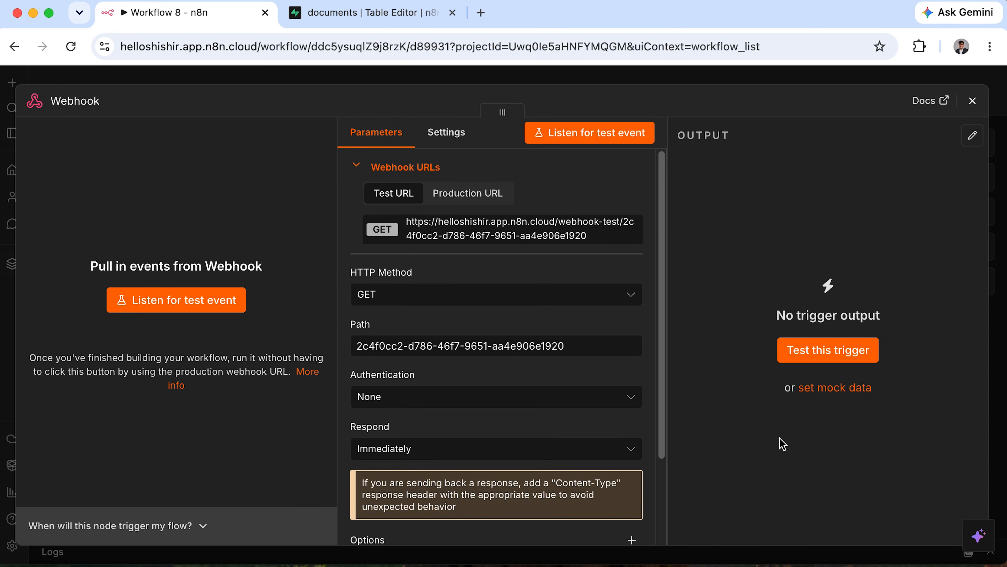
left_click(420, 296)
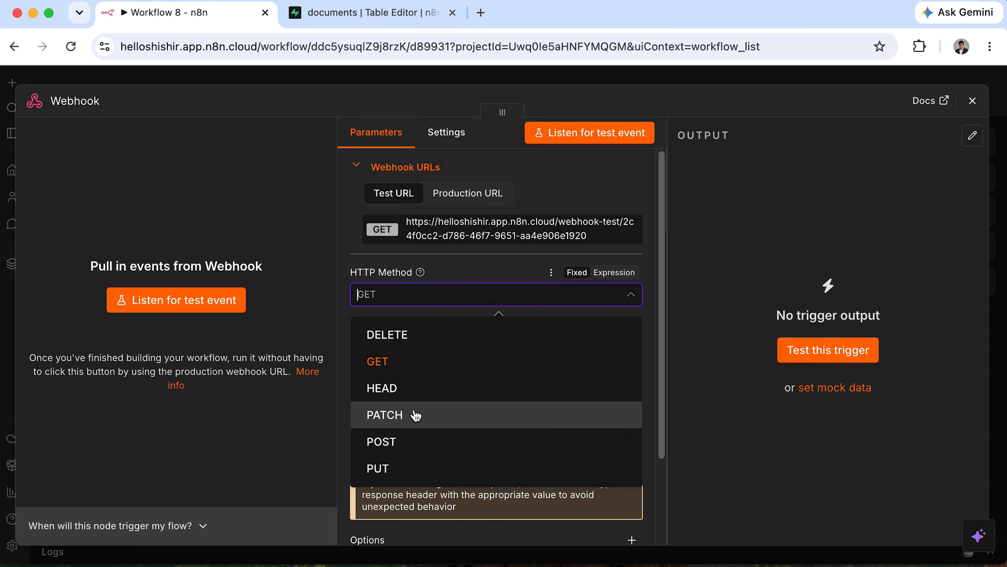
left_click(414, 442)
left_click_drag(582, 344, 356, 346)
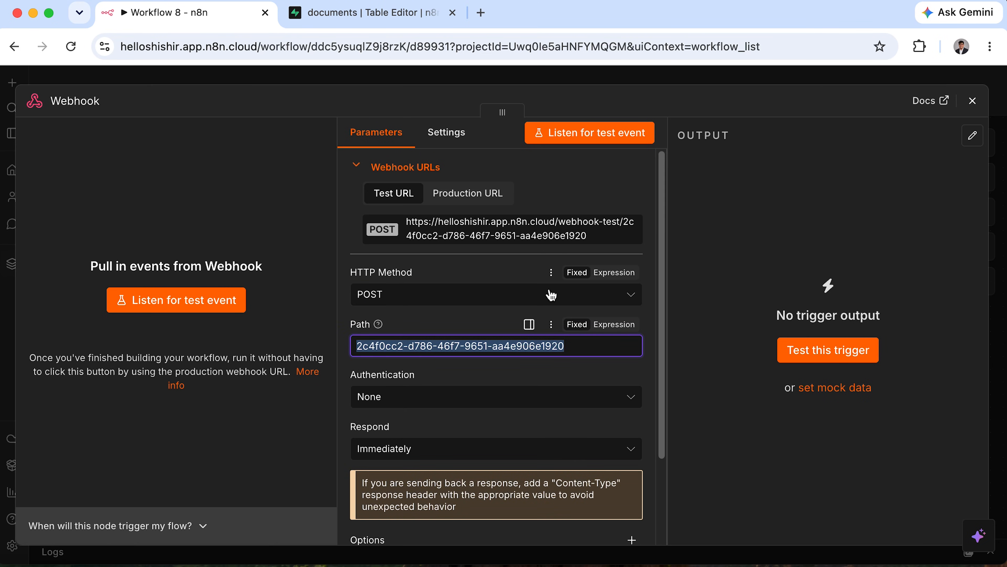
type("chatbot")
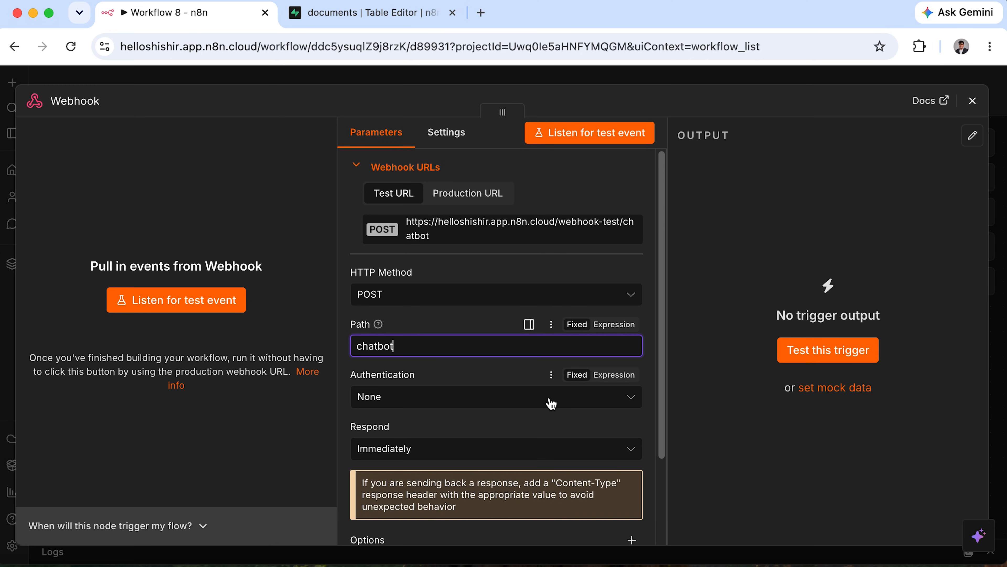
Set the webhook to reply using a 'Respond to Webhook' node.
scroll(549, 413, "down", 3)
left_click(547, 350)
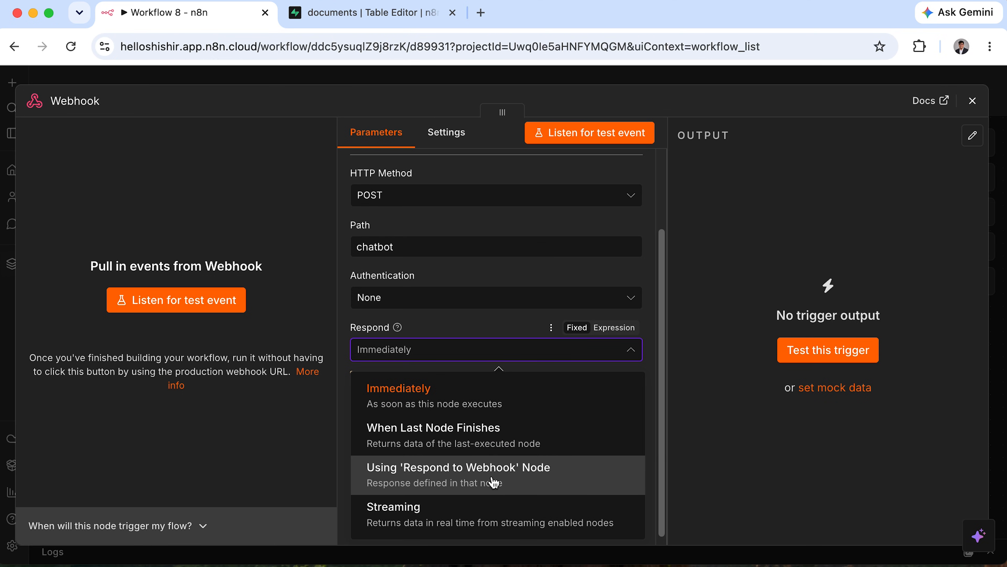
left_click(494, 482)
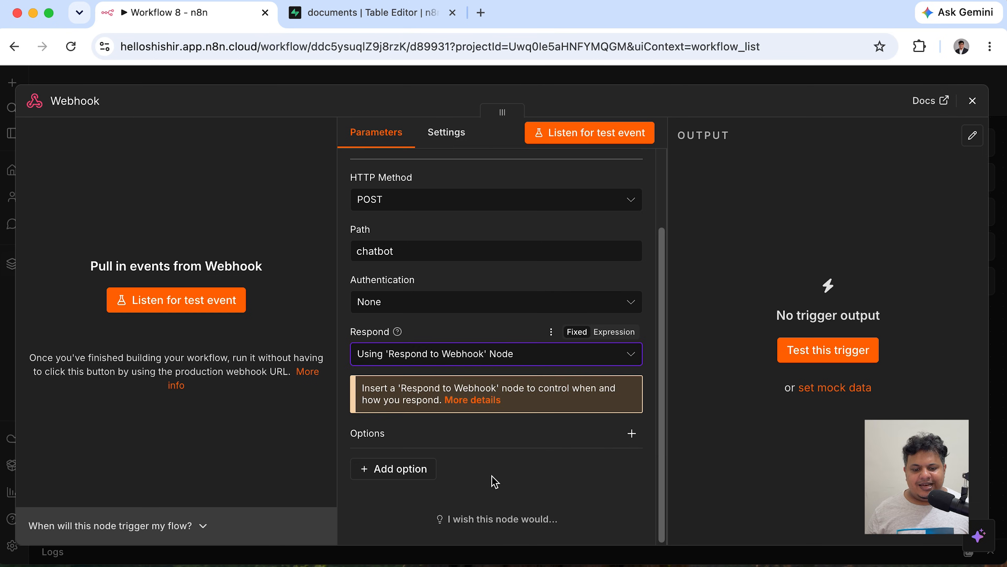
scroll(495, 481, "up", 3)
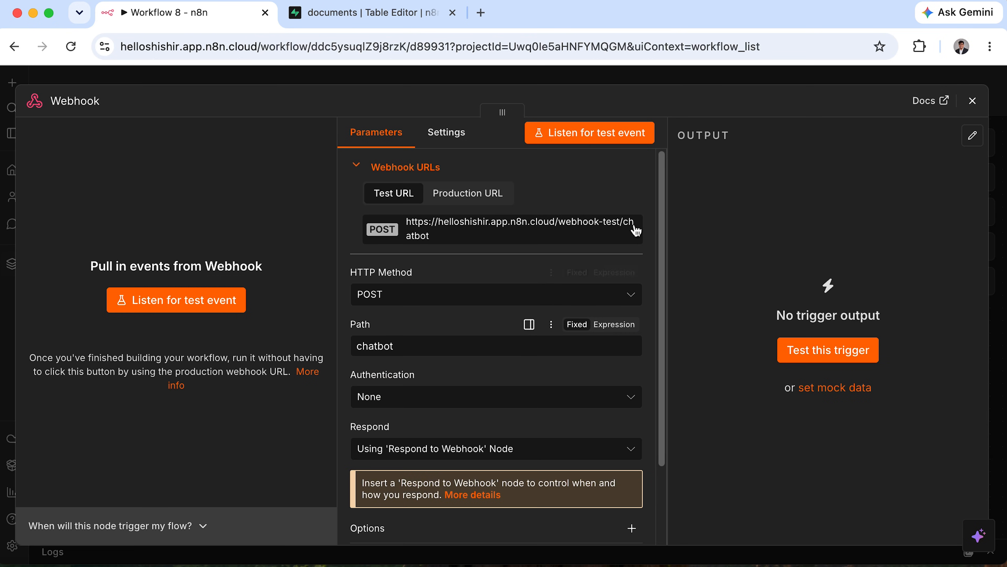
left_click(972, 102)
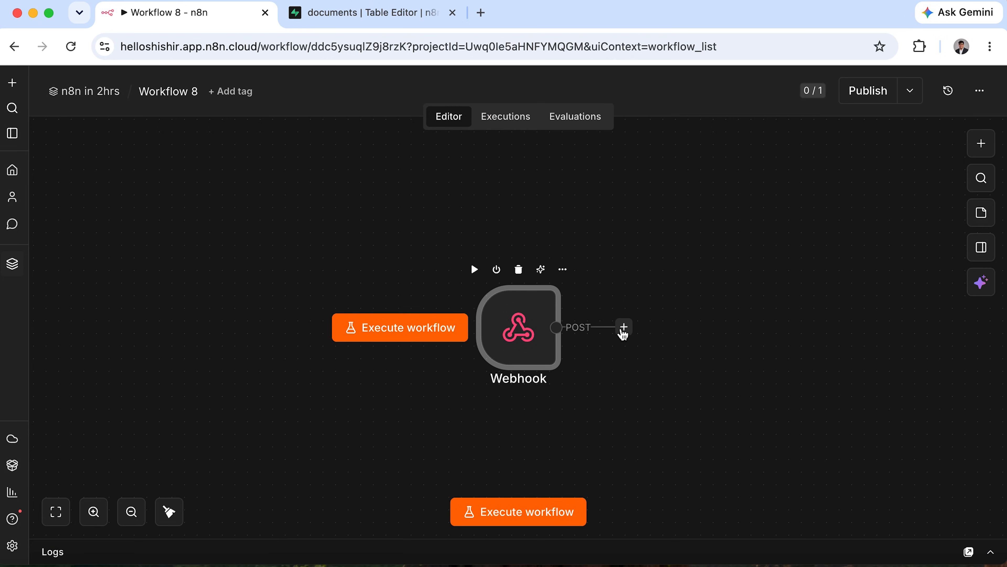
Connect an AI Agent node after the Webhook trigger.
left_click(623, 330)
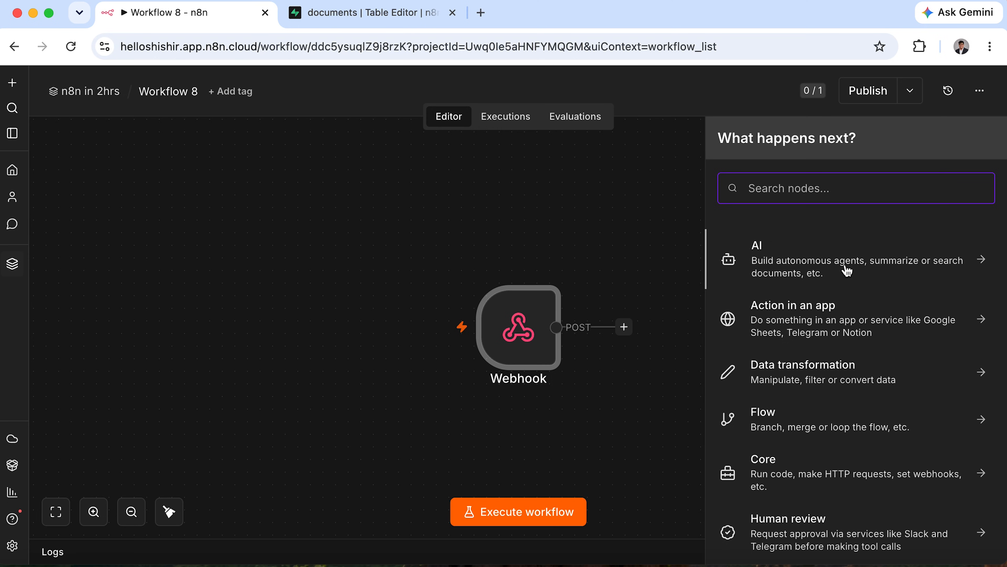
left_click(847, 271)
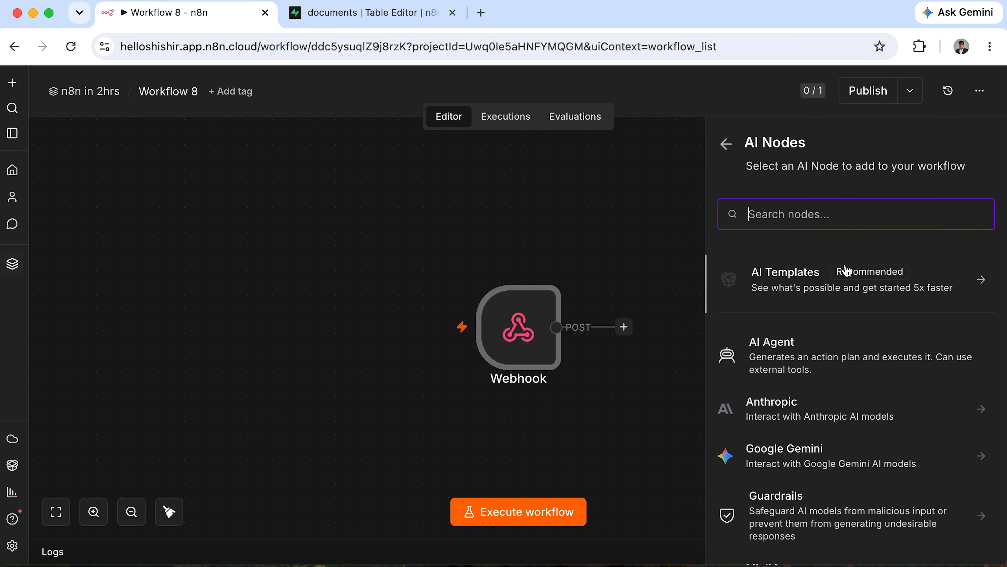
left_click(825, 368)
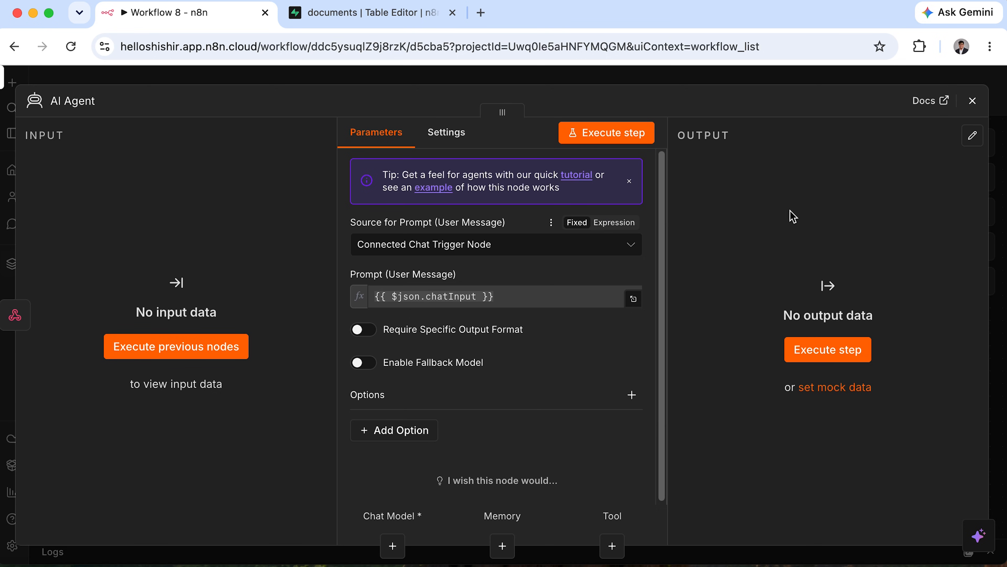
left_click(972, 101)
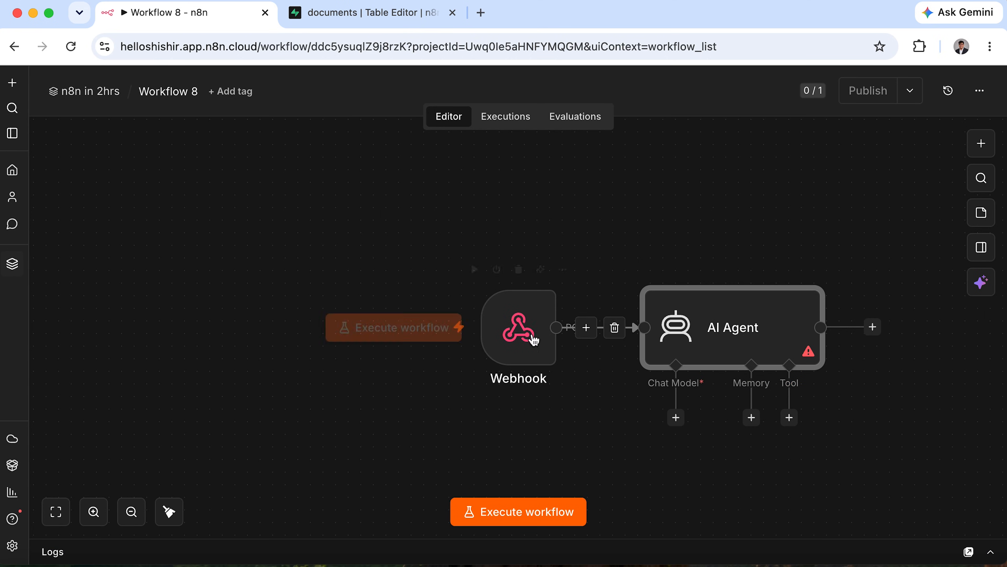
Copy the Webhook node's test URL and switch over to Finder.
double_click(535, 357)
left_click(555, 234)
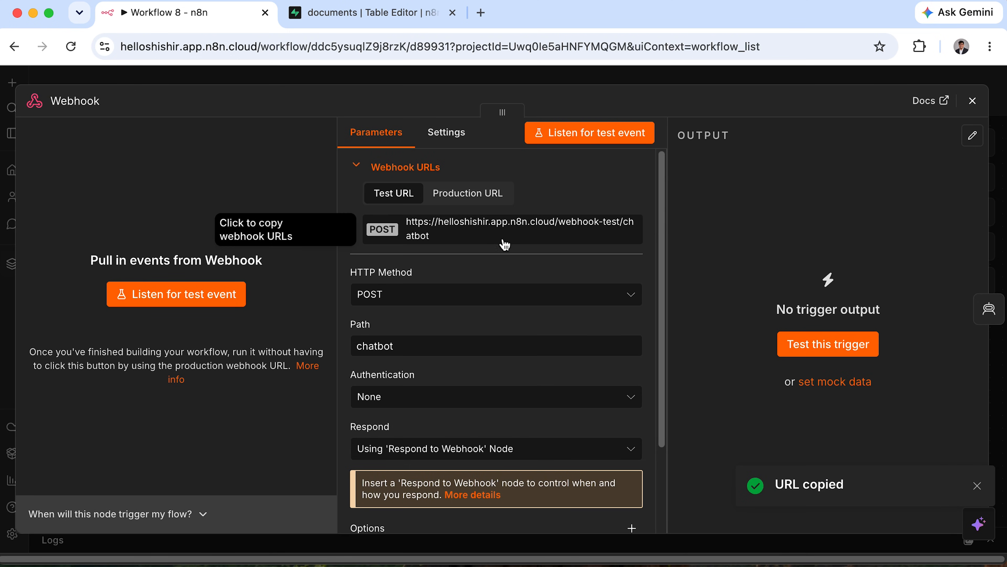
left_click(494, 239)
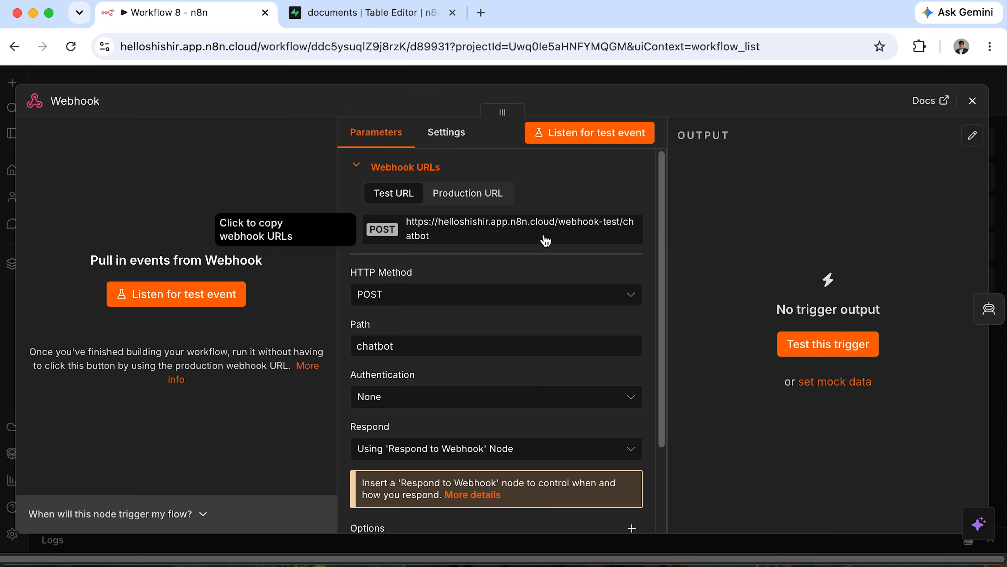
left_click(1, 565)
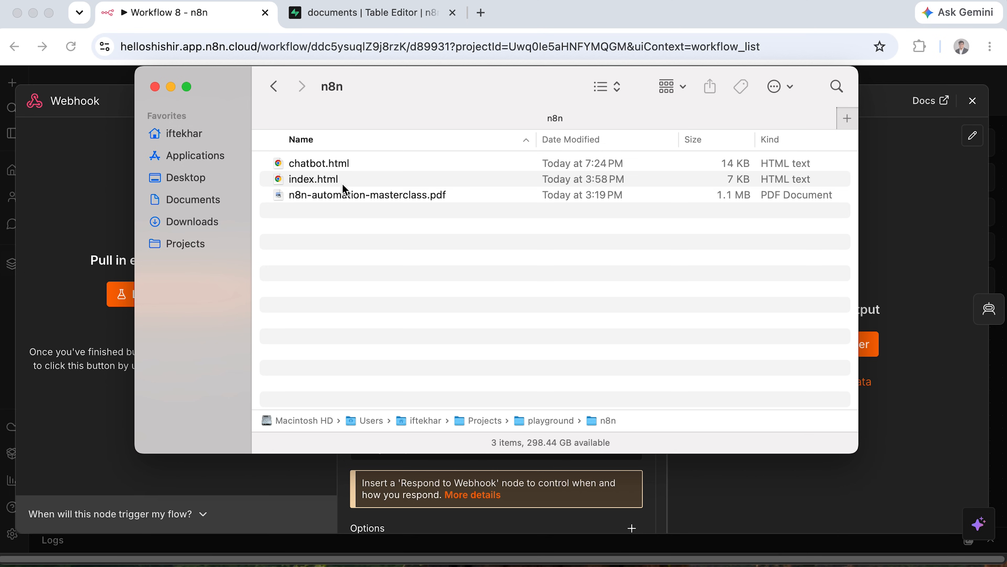
Open chatbot.html in the browser and try out its Course Assistant chat.
left_click(329, 184)
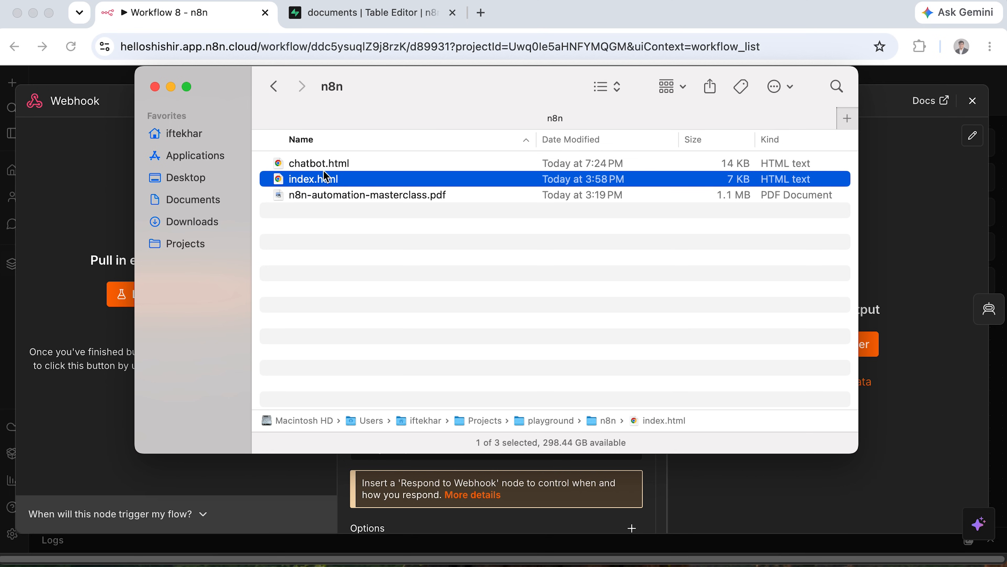
left_click(349, 164)
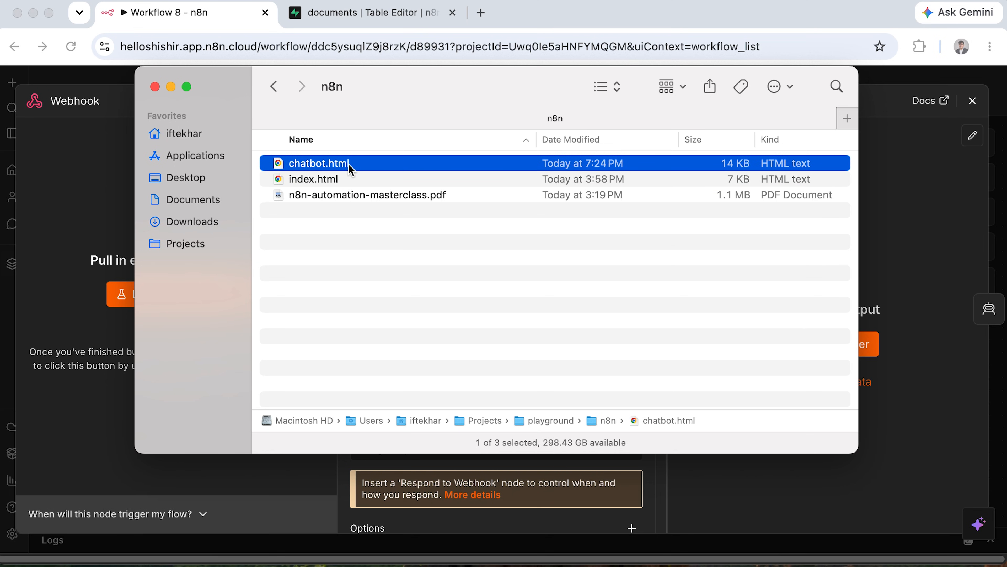
right_click(348, 164)
mouse_move(396, 191)
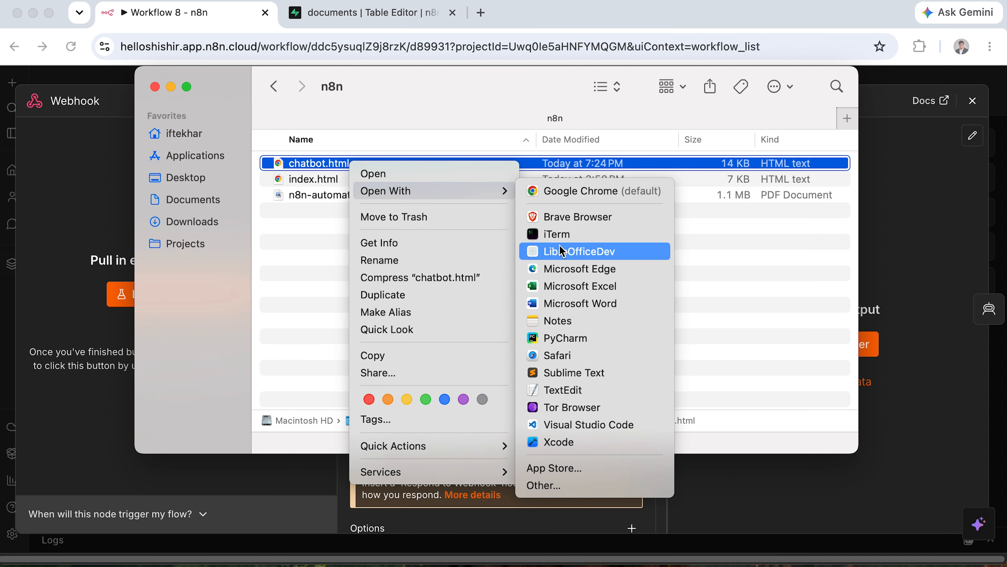
left_click(300, 158)
double_click(305, 160)
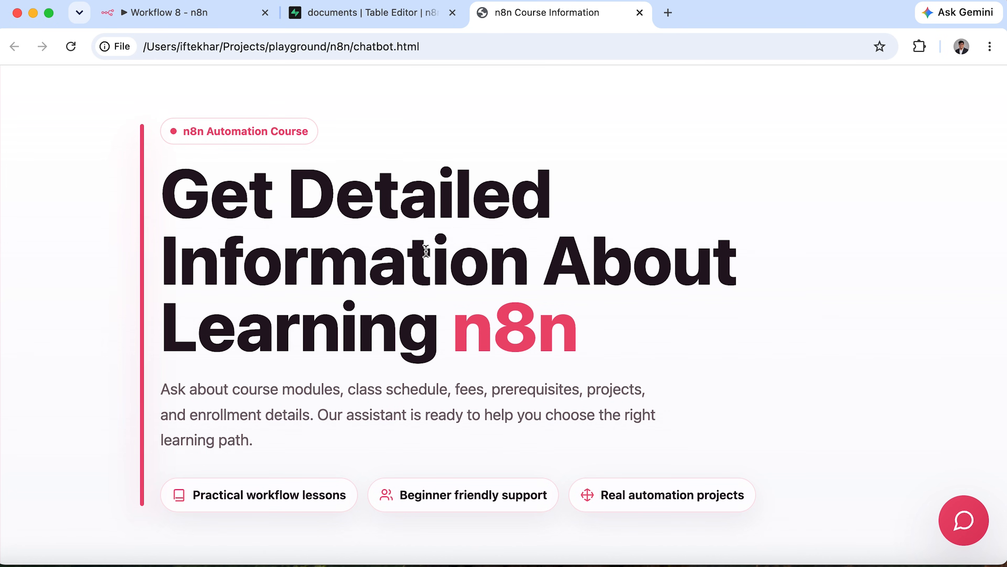
left_click(963, 520)
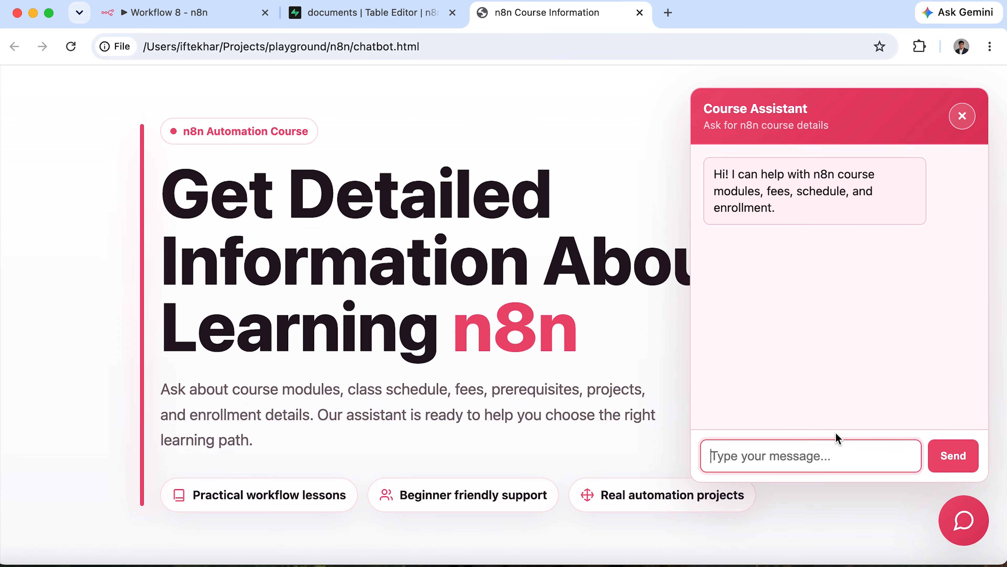
left_click(830, 451)
left_click(962, 117)
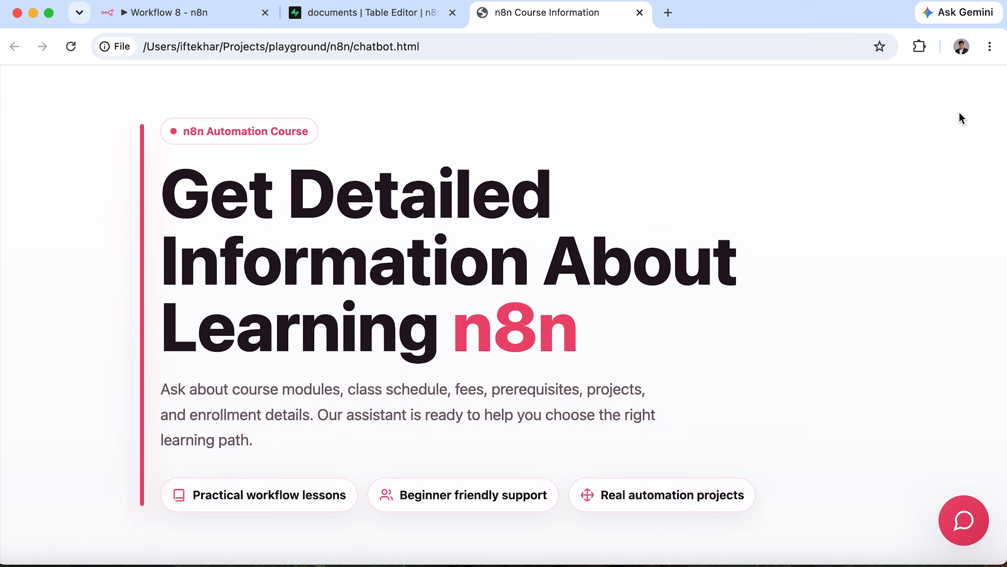
Open chatbot.html from the n8n folder in Sublime Text.
left_click(2, 565)
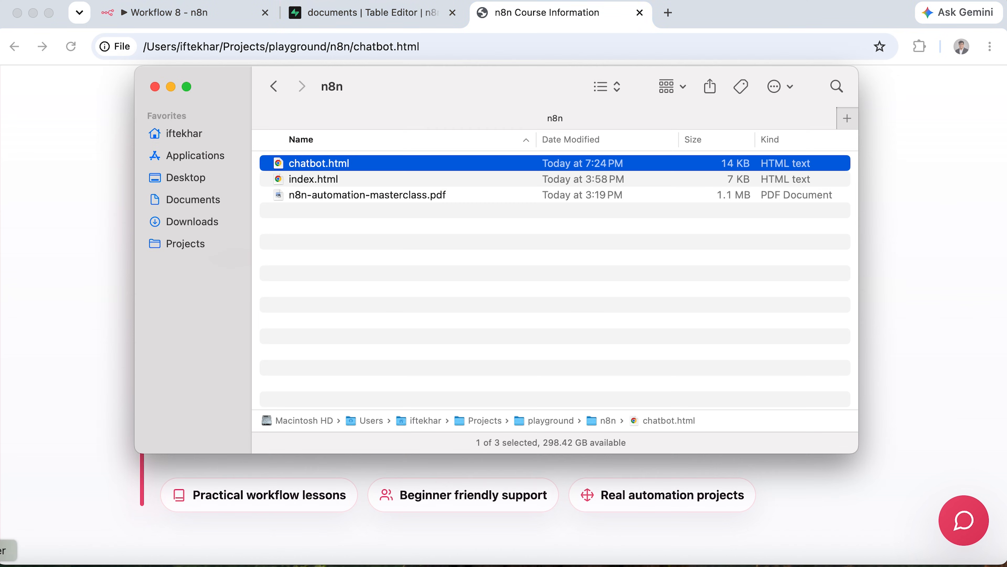
right_click(328, 169)
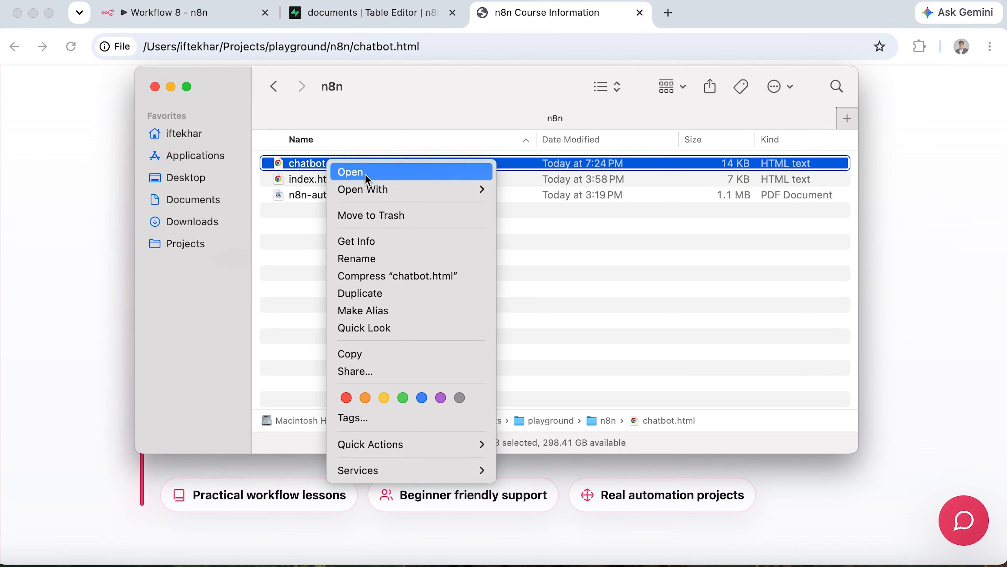
mouse_move(397, 190)
left_click(548, 371)
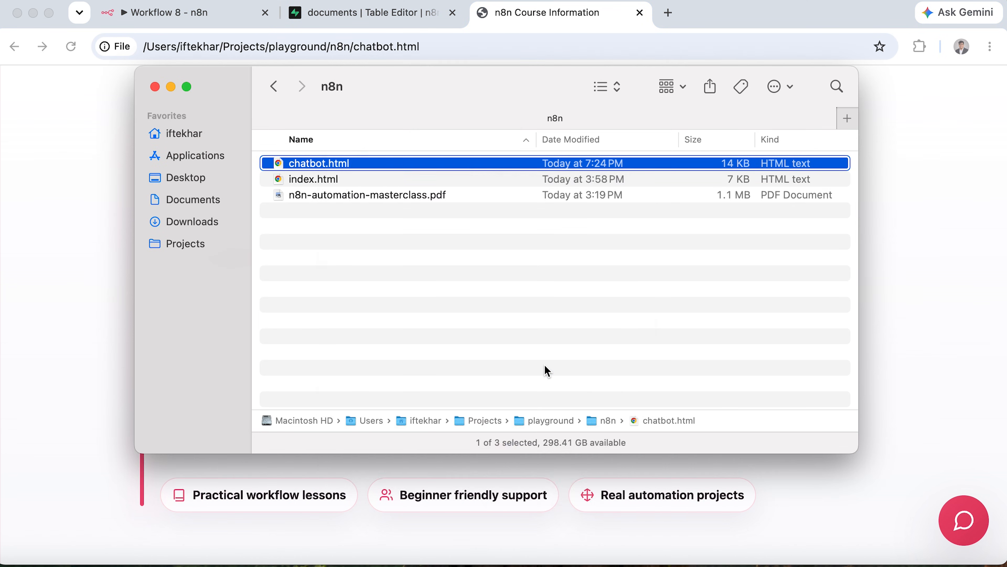
Replace PASTE_YOUR_N8N_WEBHOOK_URL_HERE with the copied webhook-test/chatbot URL and save chatbot.html.
scroll(551, 377, "down", 20)
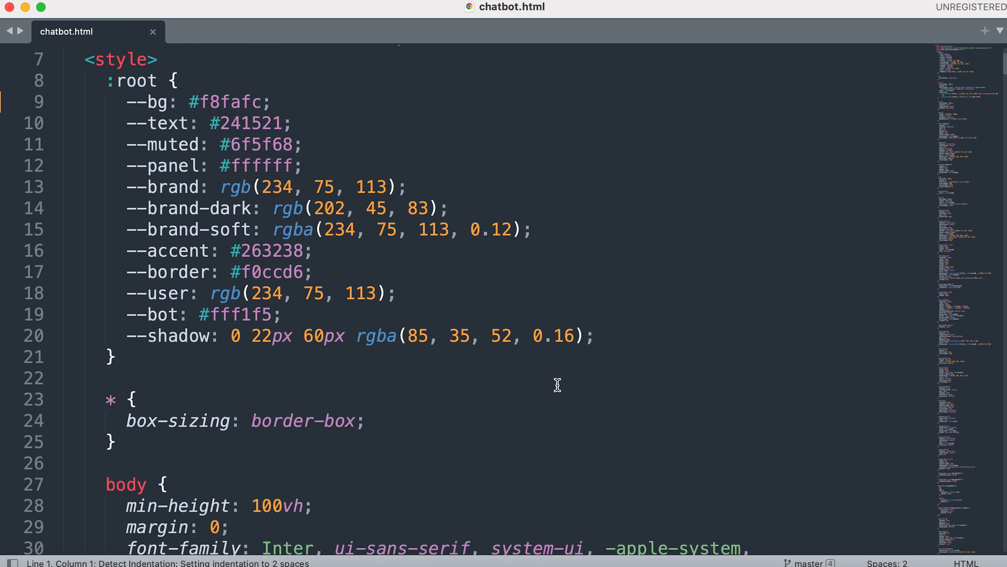
scroll(557, 384, "down", 20)
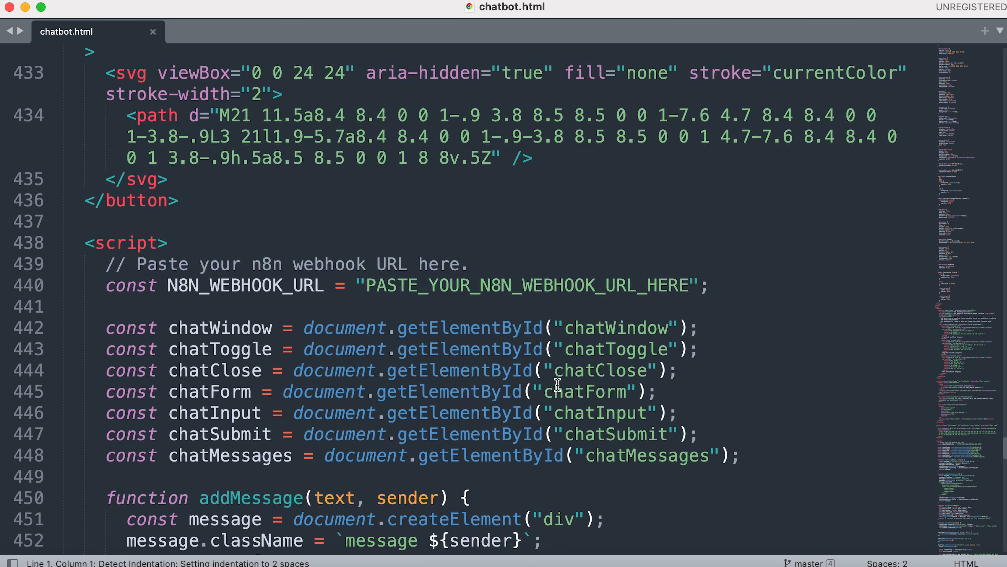
scroll(557, 385, "down", 2)
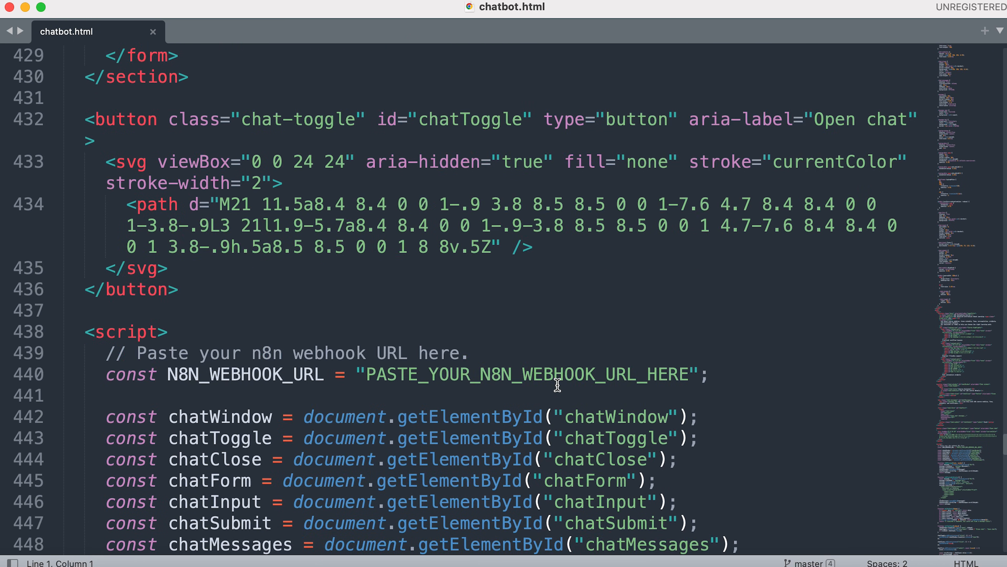
left_click_drag(86, 302, 522, 513)
left_click(518, 307)
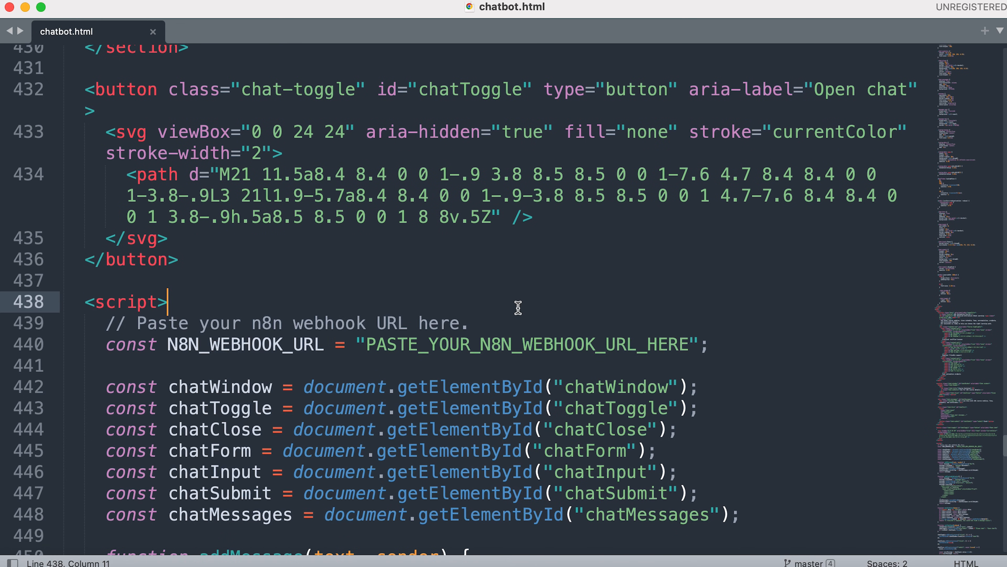
double_click(503, 343)
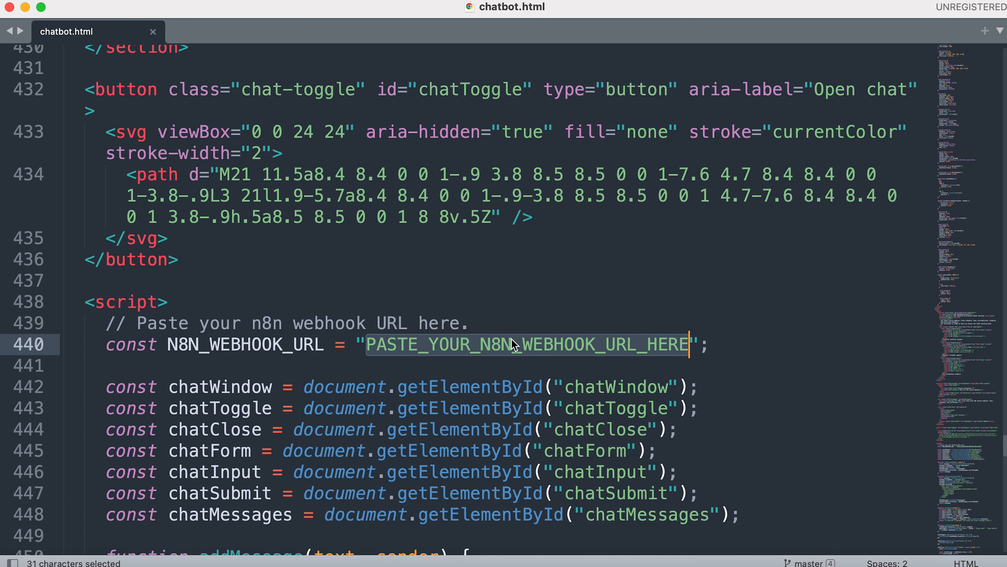
key("super+v")
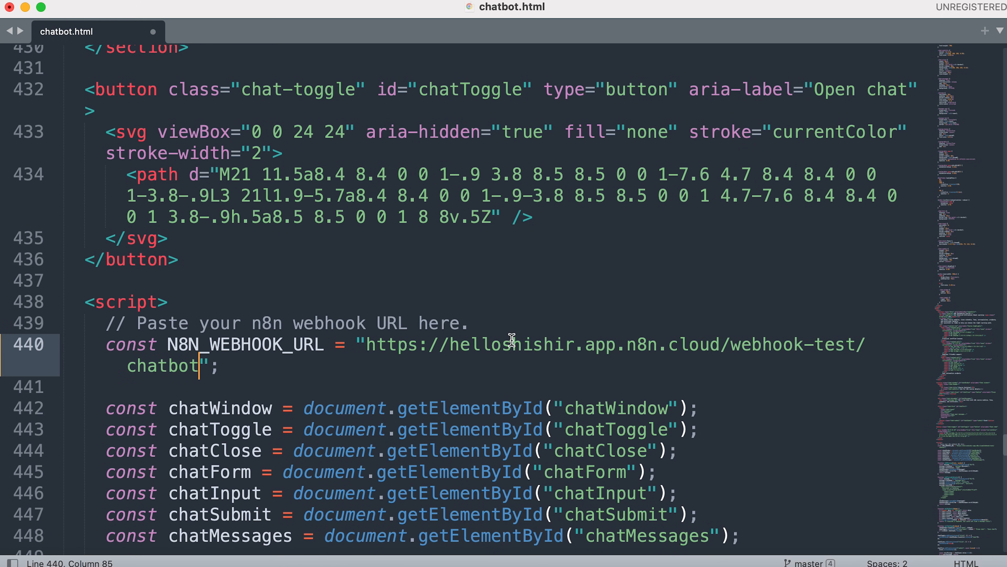
key("super+s")
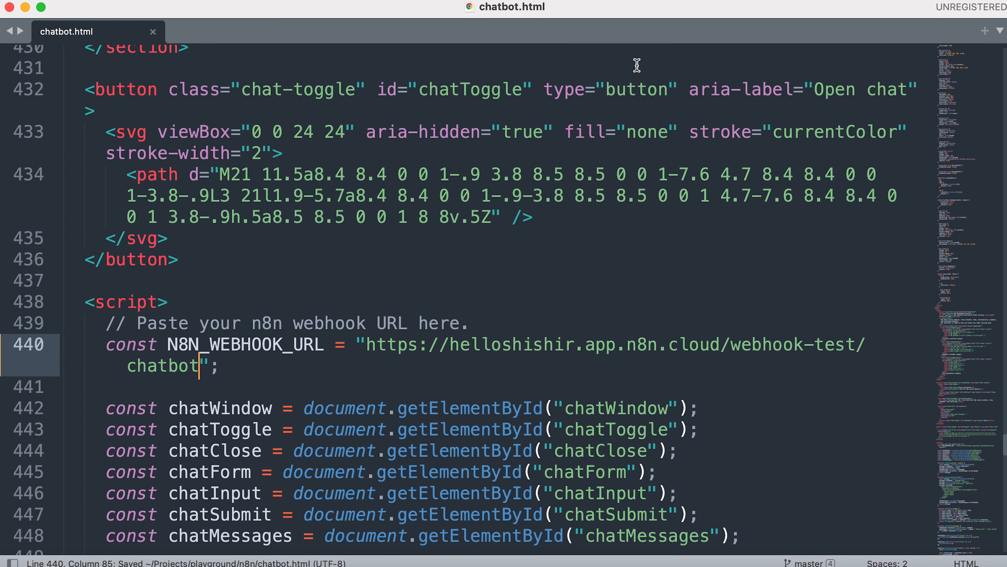
Put the Workflow 8 Webhook into listen-for-test-event mode, then return to the Course Information page.
left_click(530, 563)
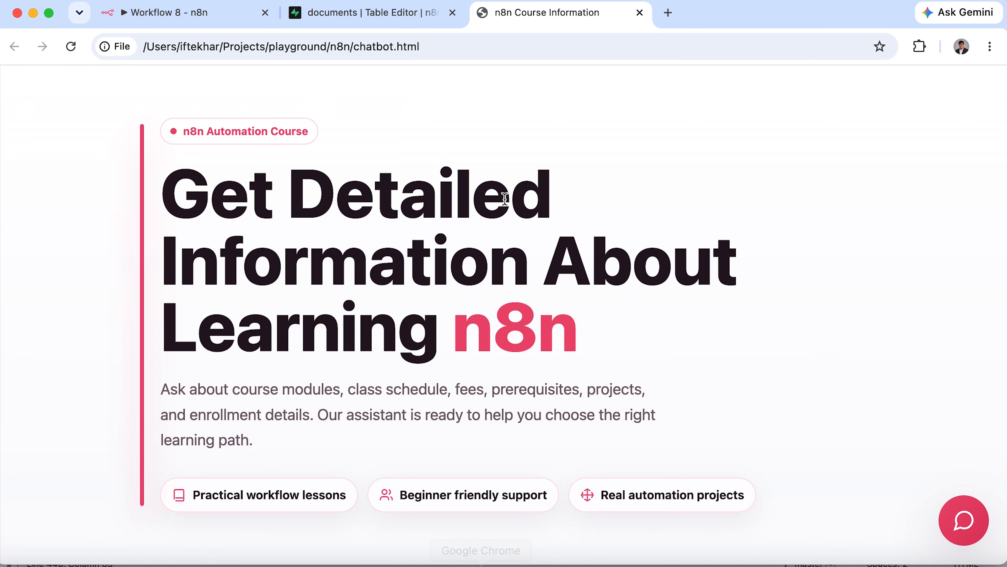
left_click(214, 27)
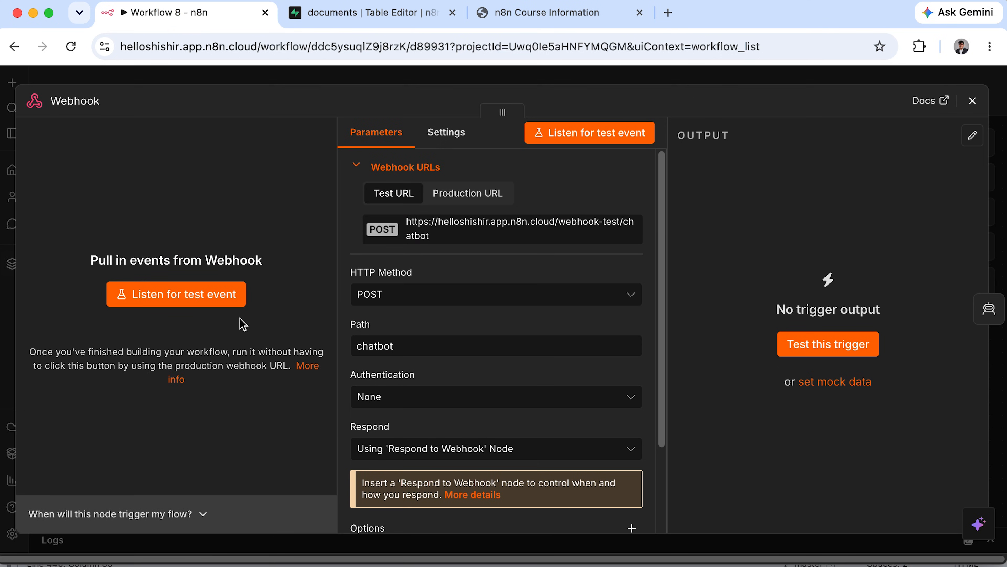
left_click(216, 303)
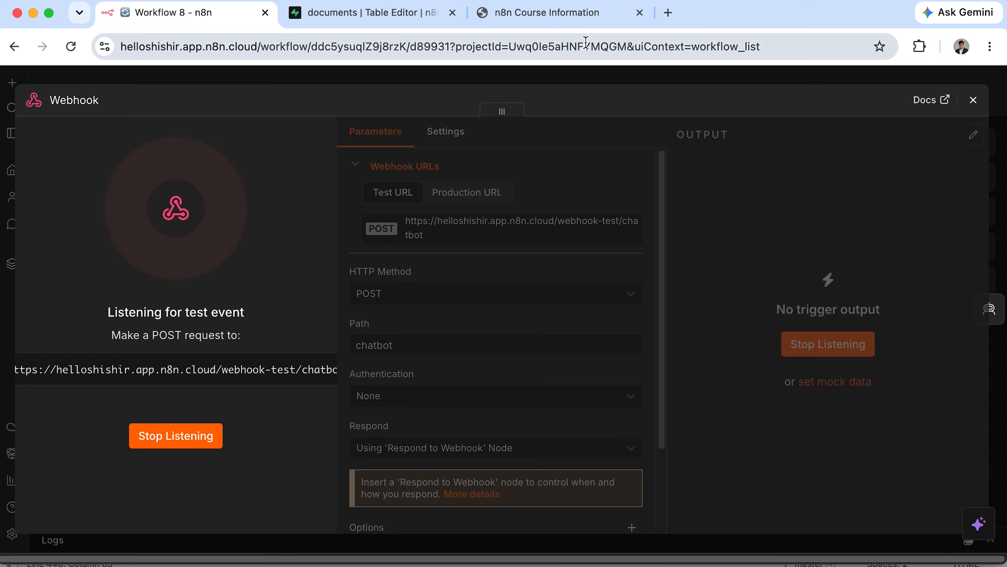
left_click(587, 24)
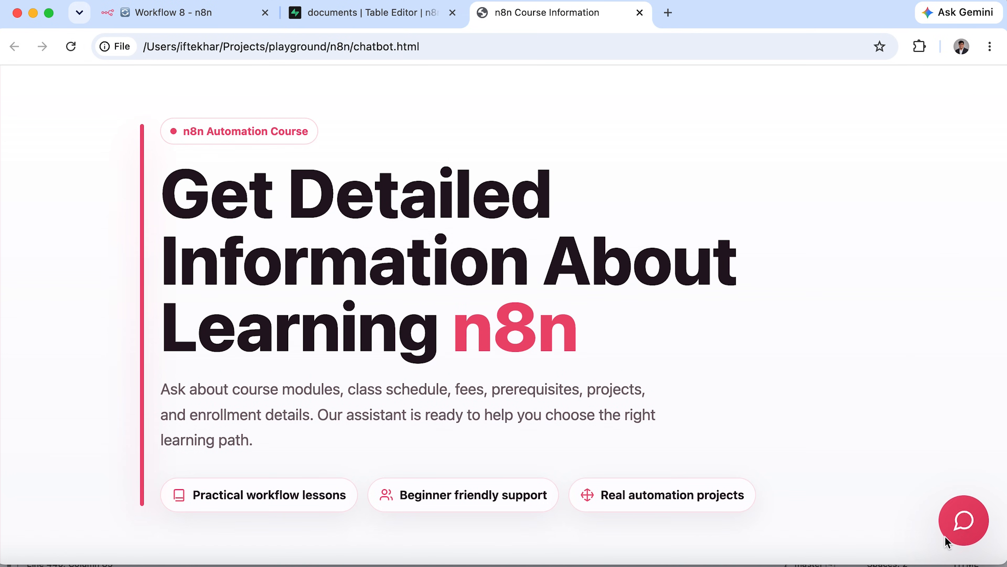
Ask the chatbot 'what will i learn in workflow 3', note the webhook error, and return to Workflow 8.
left_click(955, 540)
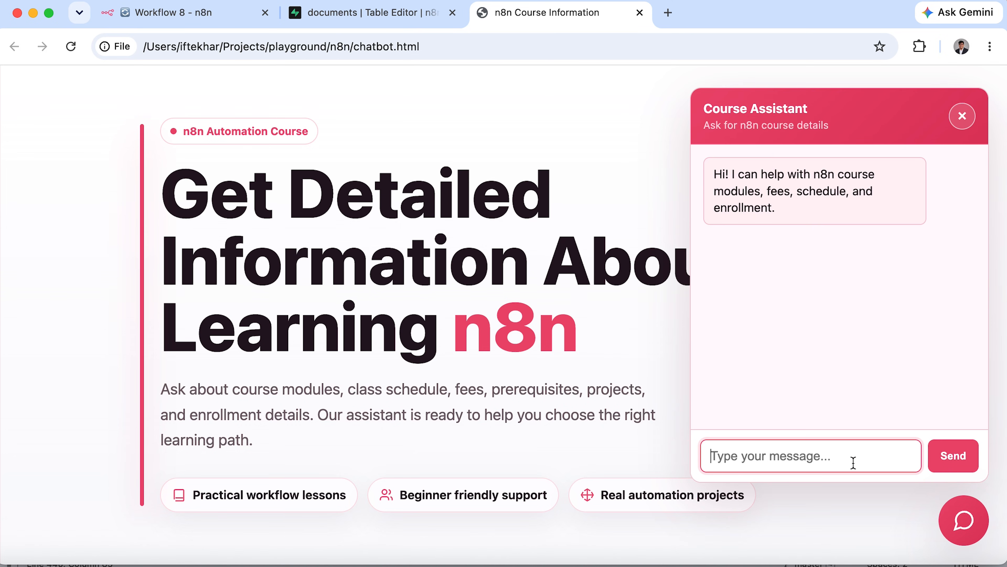
type("what will i learn in workflow 3")
left_click(968, 457)
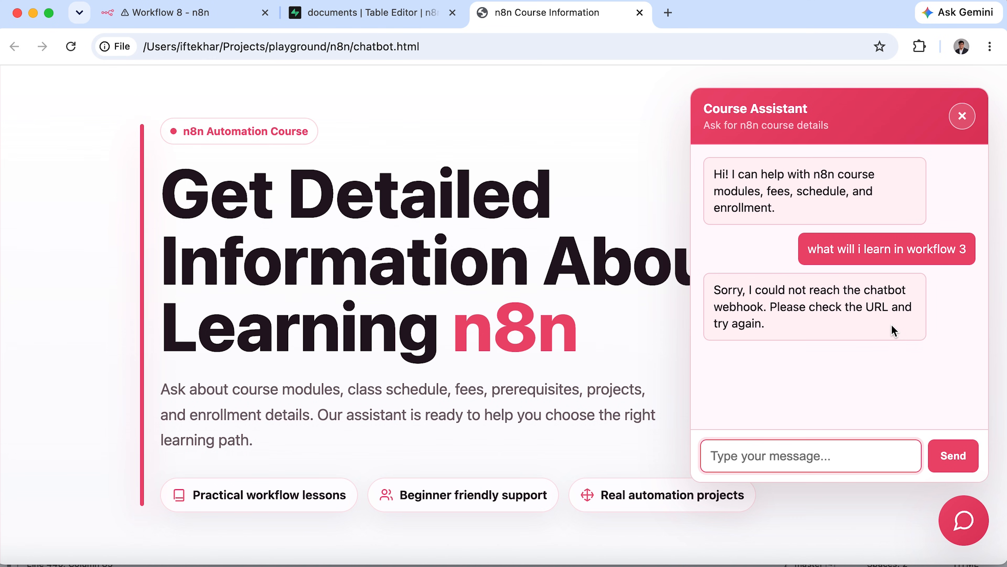
left_click_drag(749, 288, 788, 328)
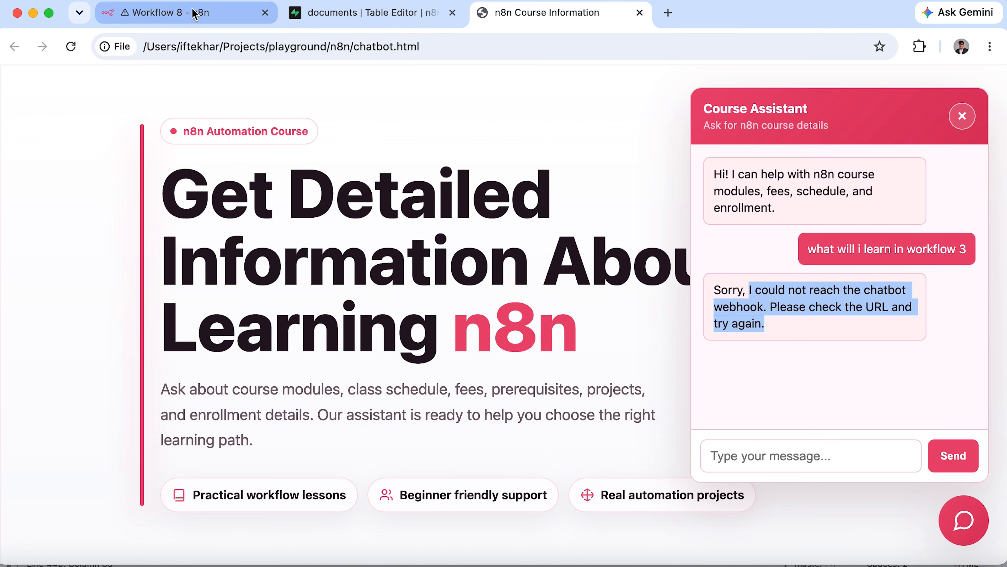
left_click(195, 14)
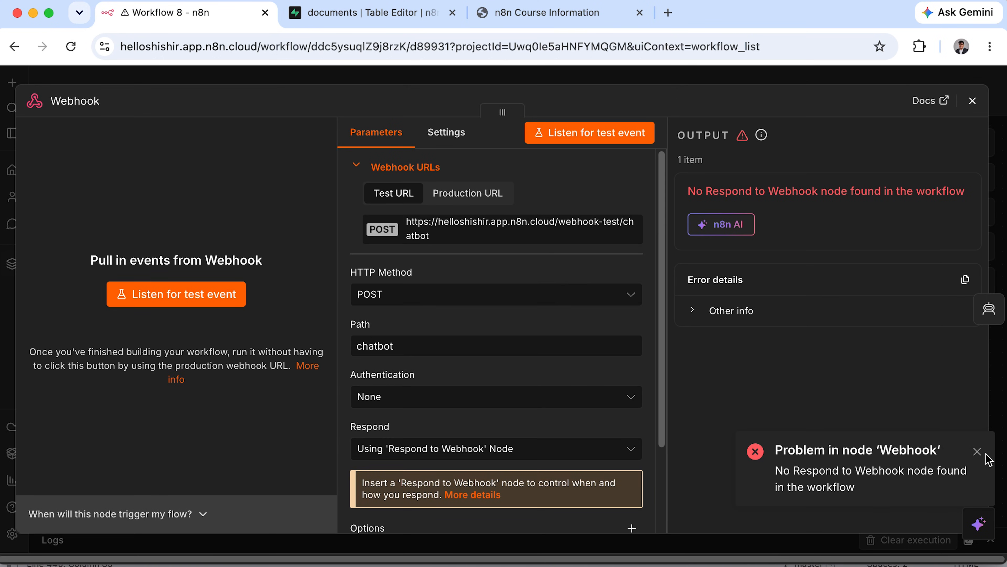
Dismiss the webhook error, close the Webhook panel and tidy up the canvas layout.
left_click(977, 452)
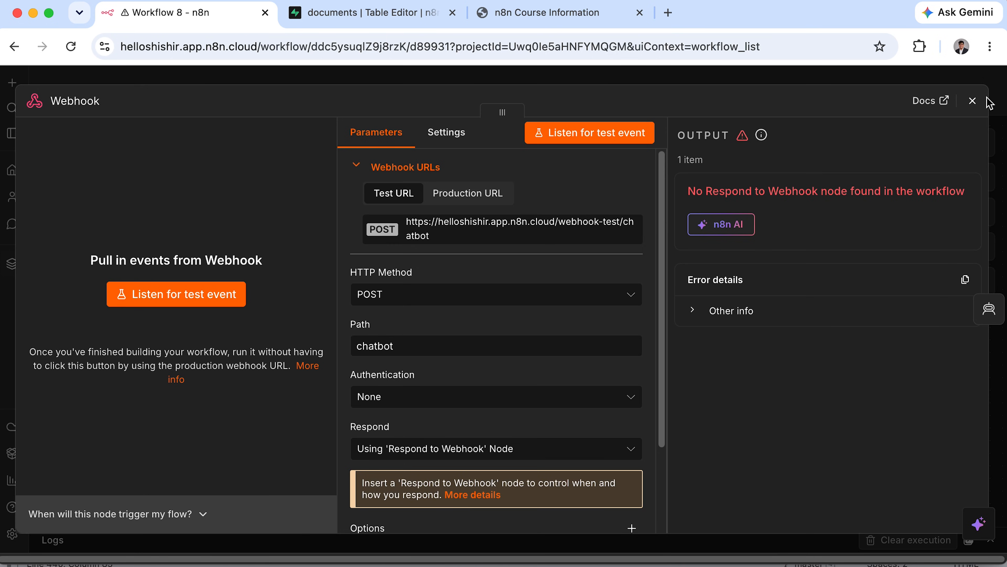
left_click(974, 101)
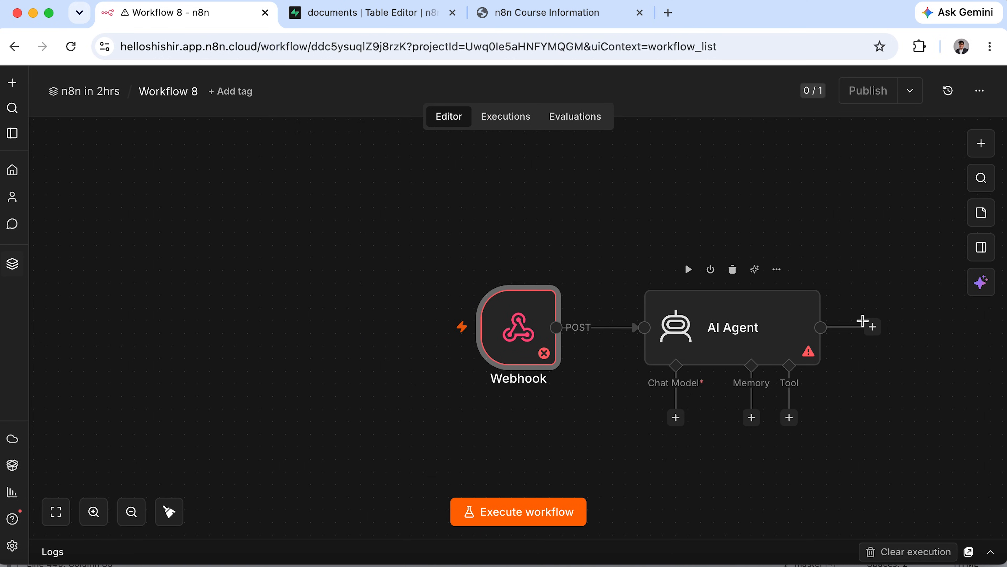
left_click(169, 512)
Add a Respond to Webhook node after the AI Agent returning First Incoming Item, then execute the workflow.
left_click(747, 327)
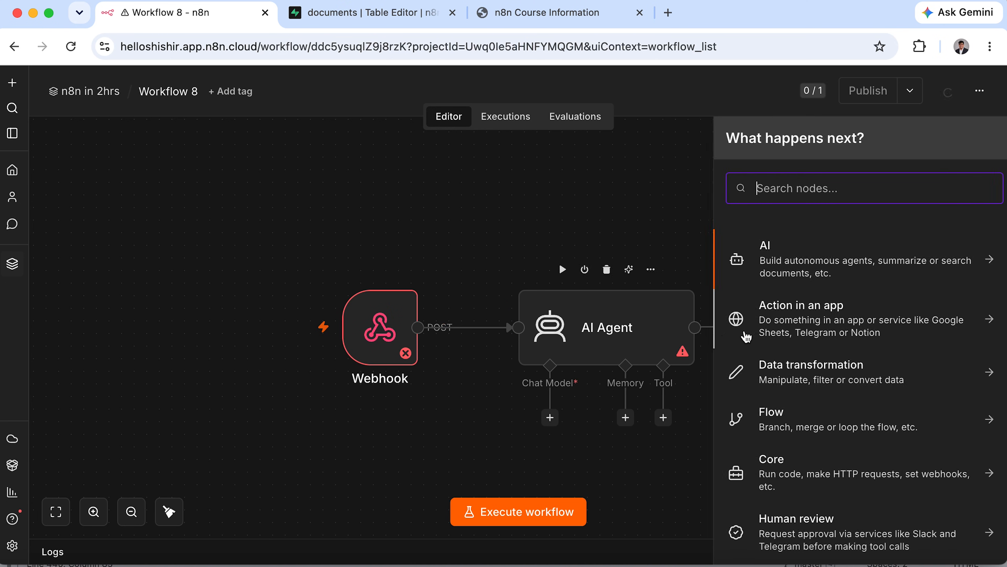
type("webh")
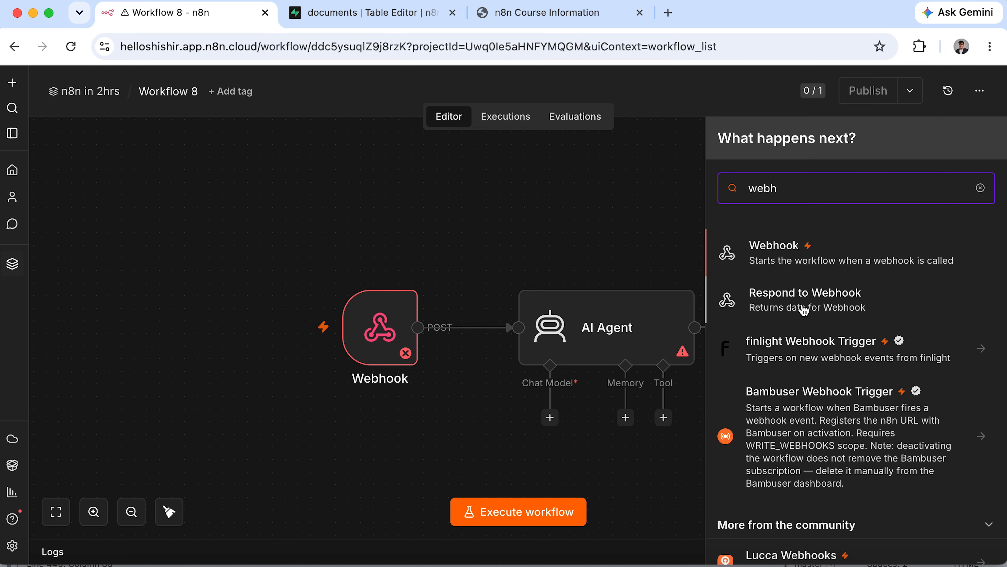
left_click(806, 309)
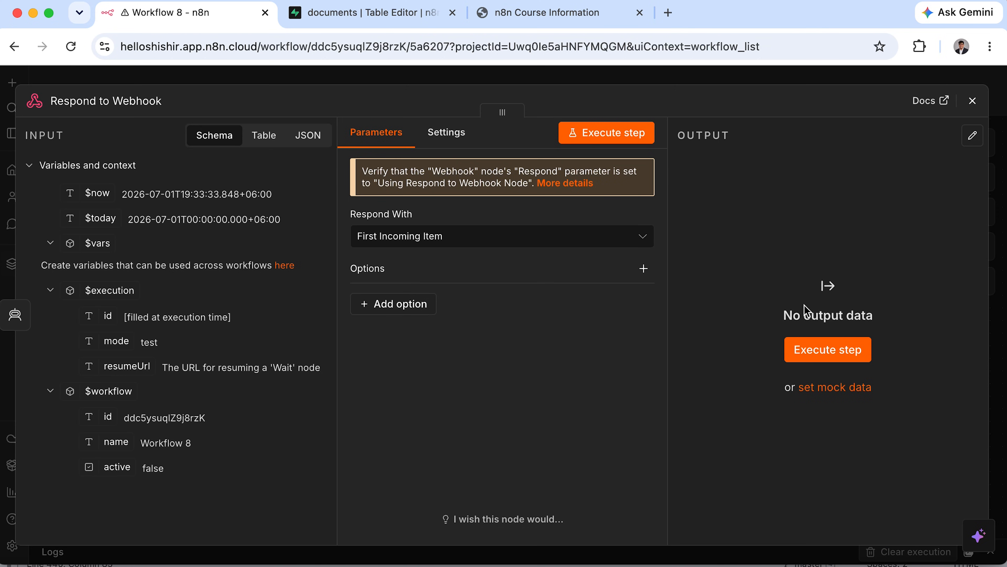
left_click(618, 241)
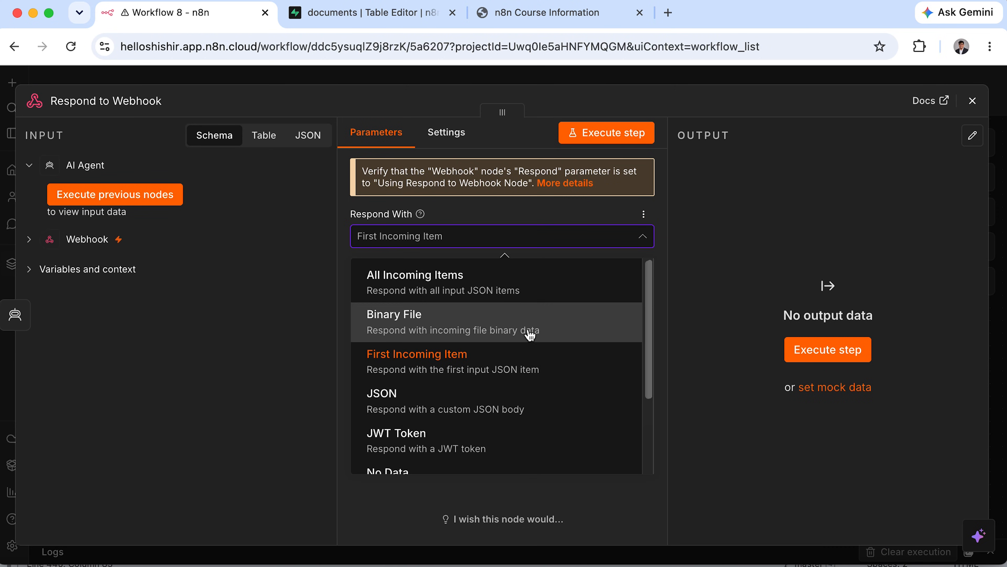
left_click(526, 364)
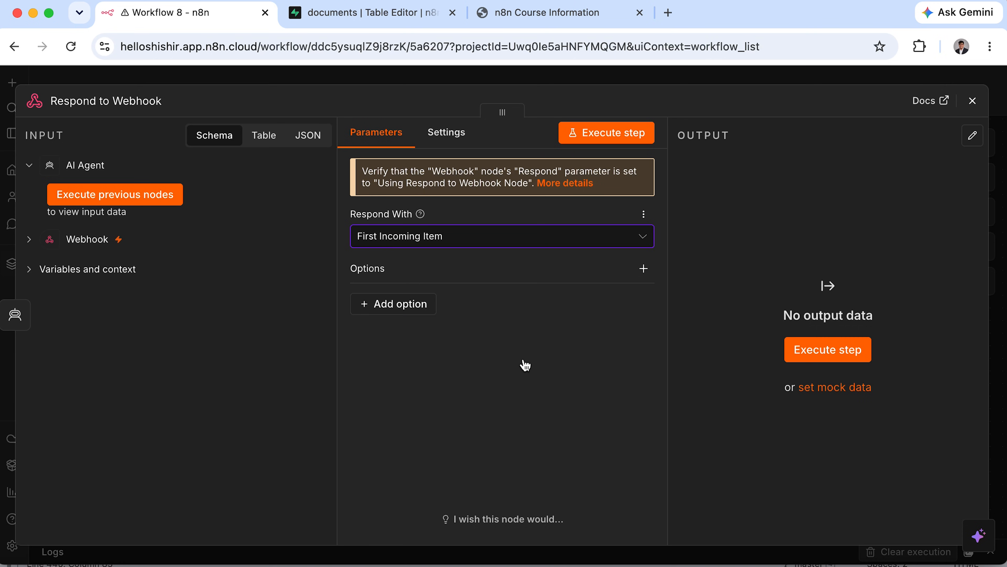
left_click(976, 113)
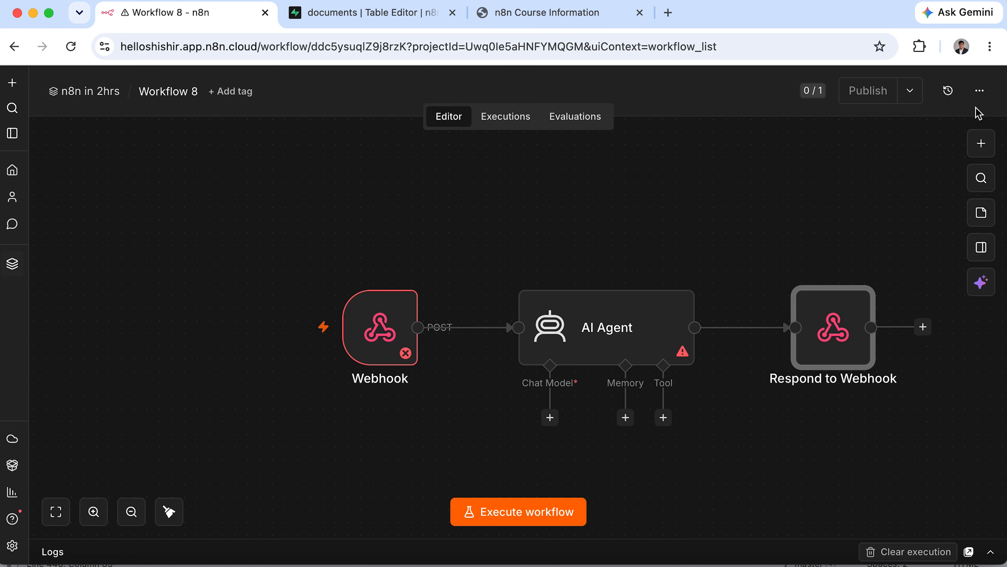
left_click(523, 514)
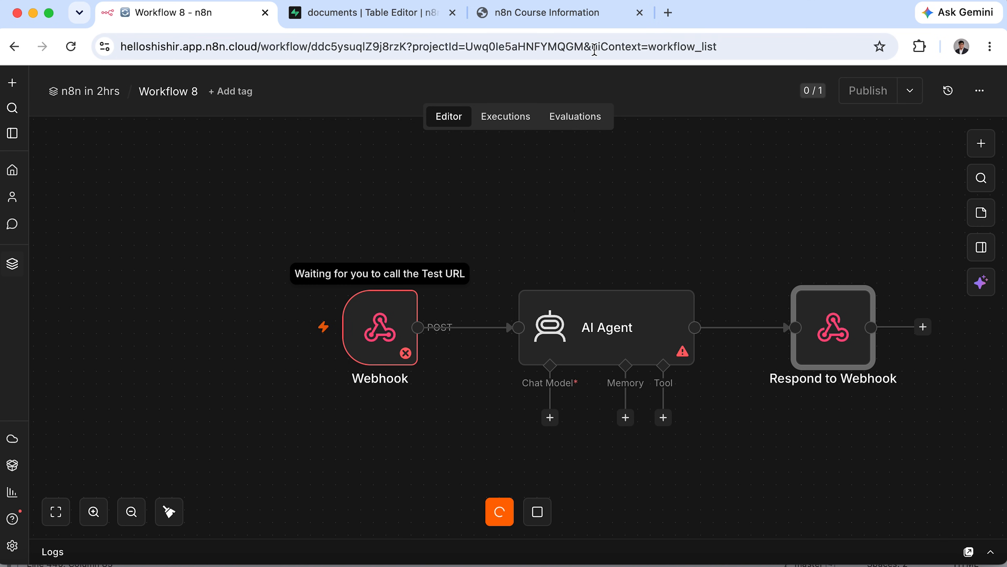
left_click(572, 17)
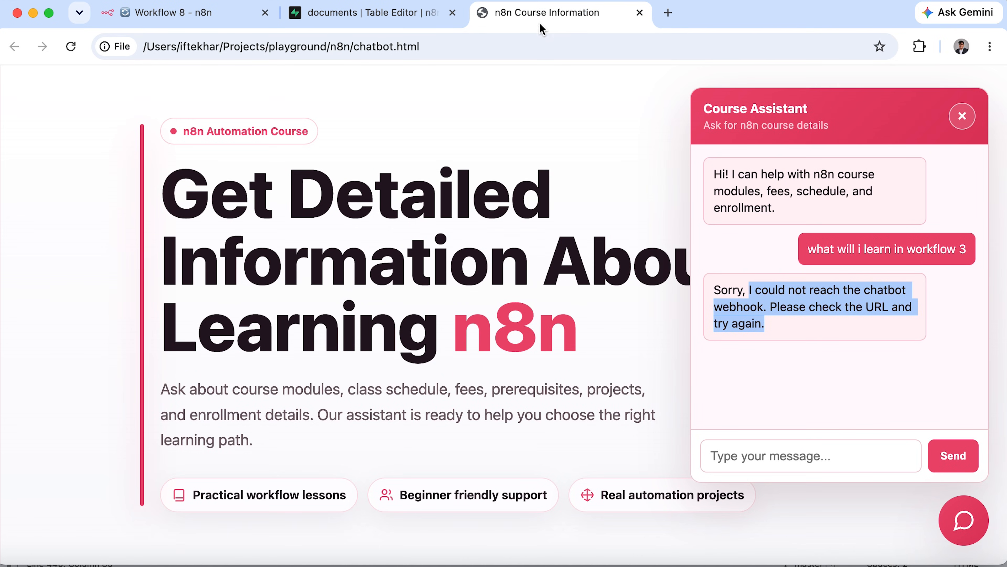
Reload the course page, ask the chatbot 'what will i learn in workflow 5', and return to Workflow 8.
left_click(70, 47)
left_click(962, 518)
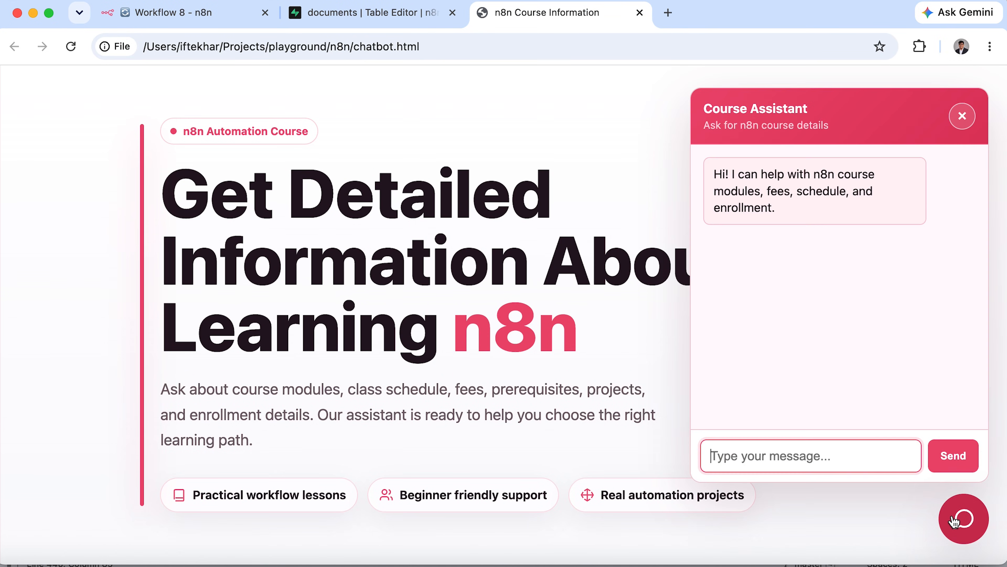
type("what will i learn in workflow 5")
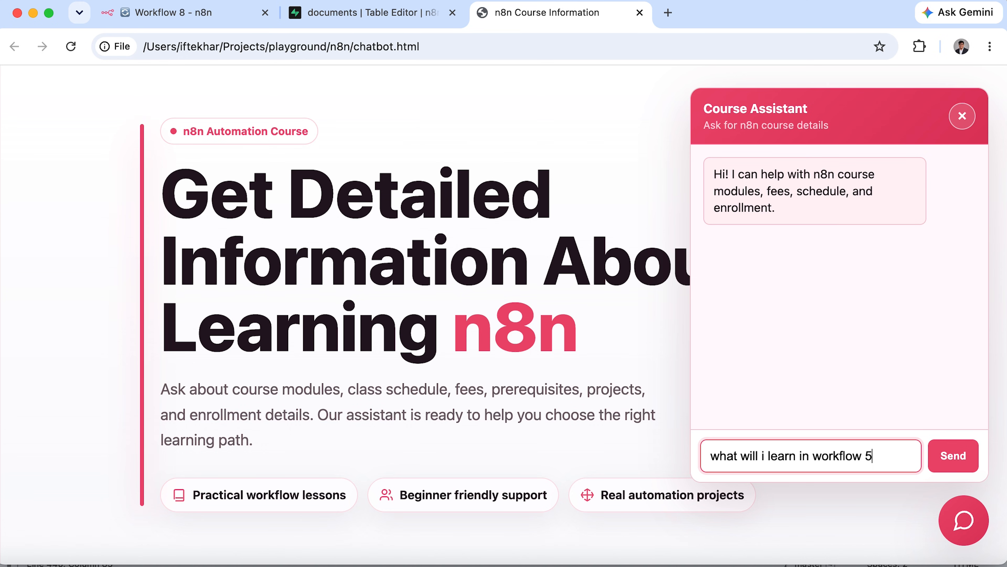
key("Return")
left_click(223, 19)
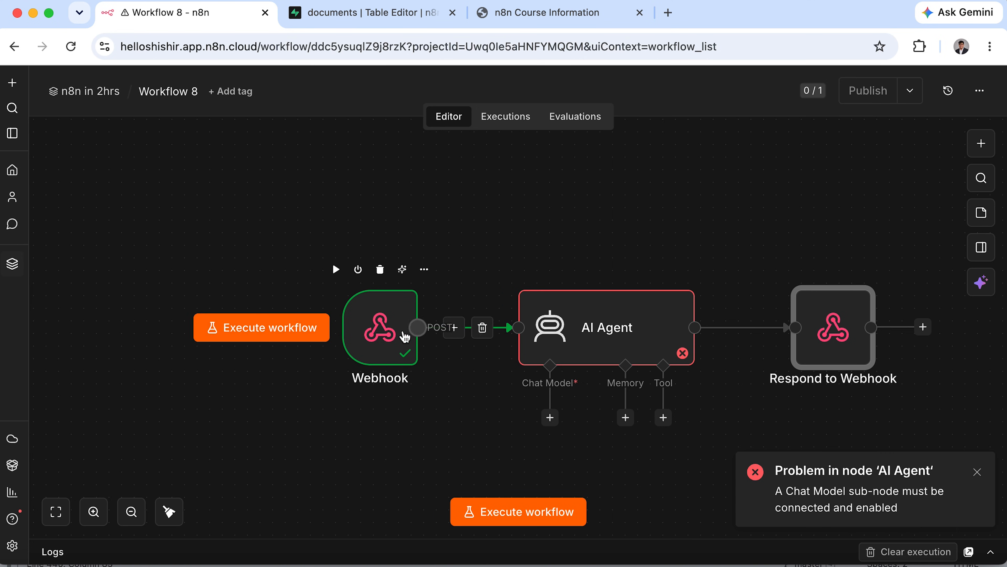
Pin the Webhook node's test request data and return to the canvas.
double_click(382, 339)
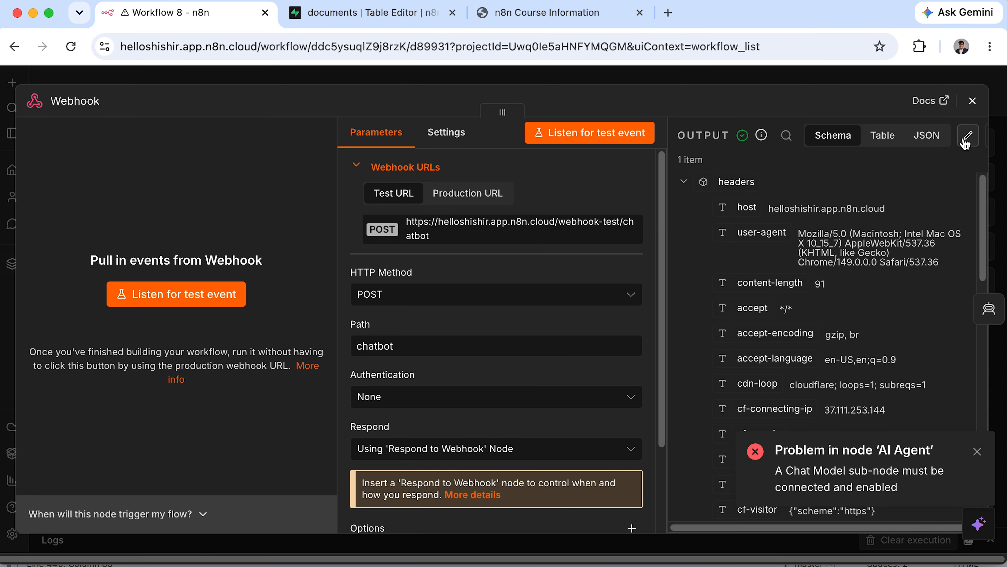
scroll(972, 139, "right", 2)
left_click(973, 137)
left_click(972, 101)
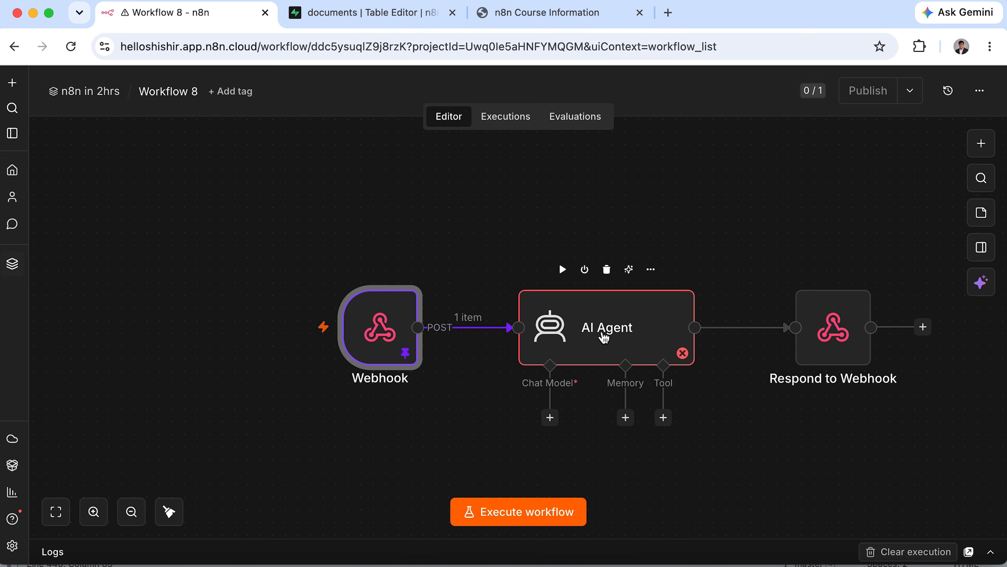
Open the AI Agent node beside the webhook input showing the chatInput question.
double_click(604, 337)
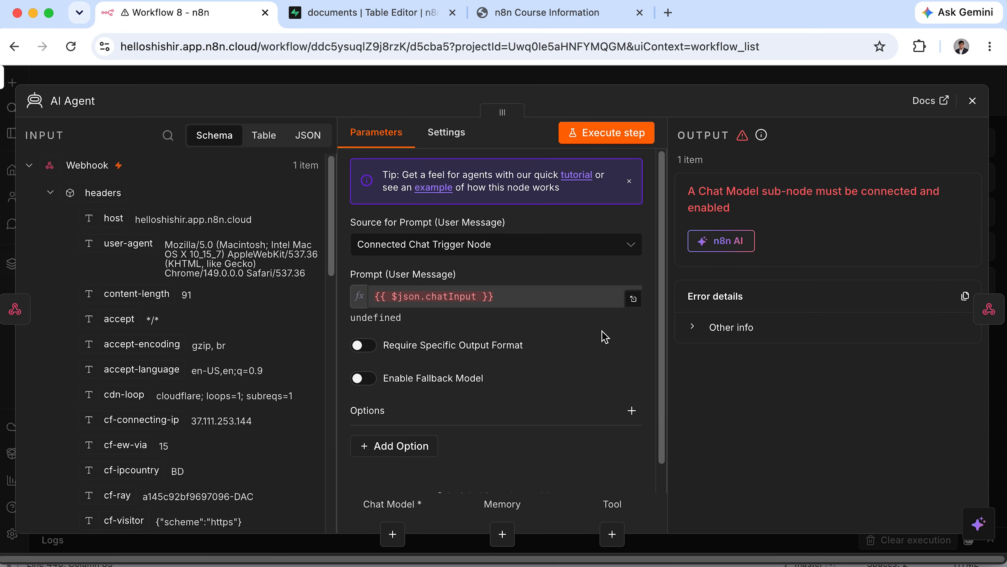
scroll(228, 305, "down", 5)
scroll(229, 308, "up", 5)
scroll(180, 387, "down", 12)
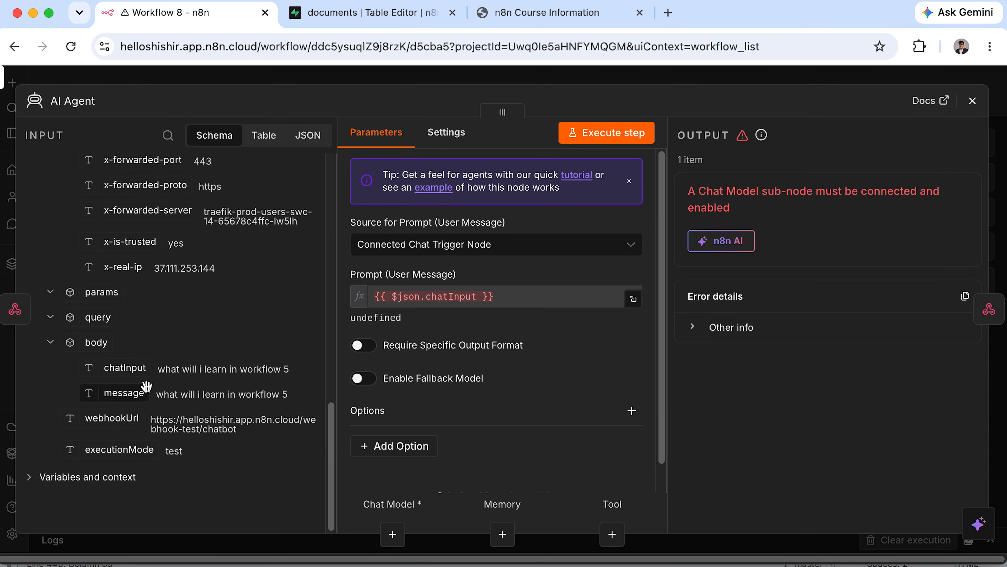
Set the prompt source to Define below and make the user prompt an expression.
left_click(508, 246)
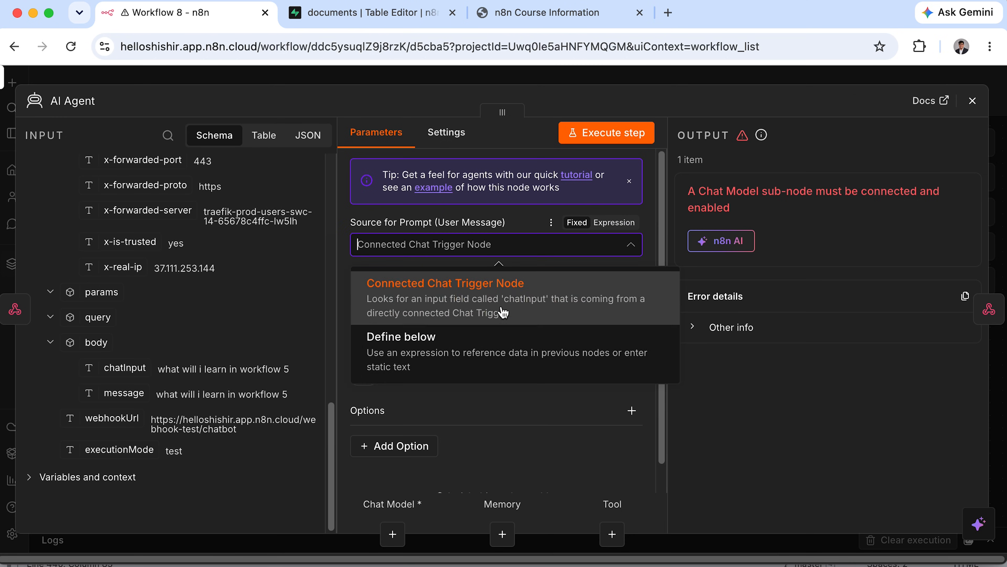
left_click(502, 348)
left_click(532, 301)
left_click(624, 275)
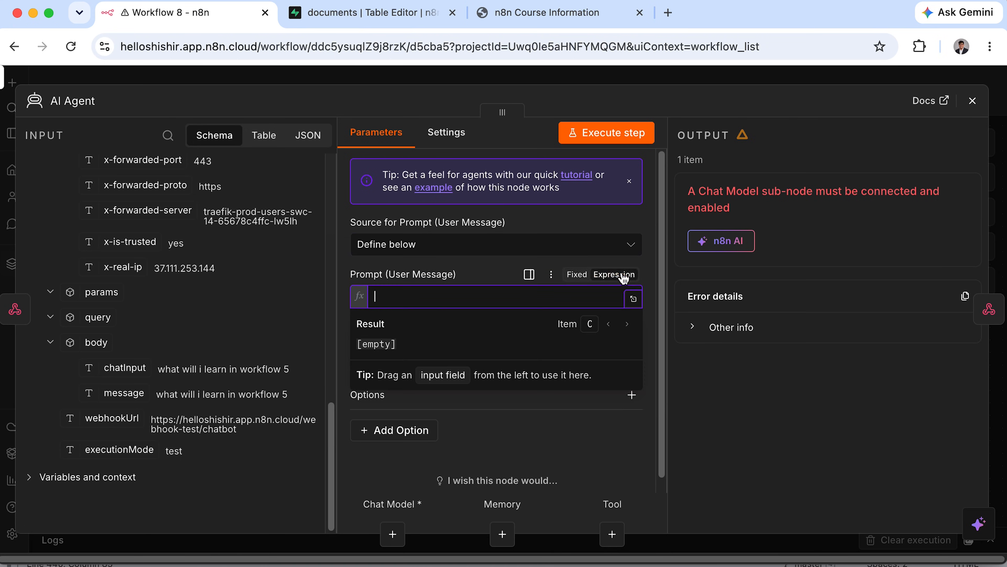
left_click(624, 274)
left_click(624, 275)
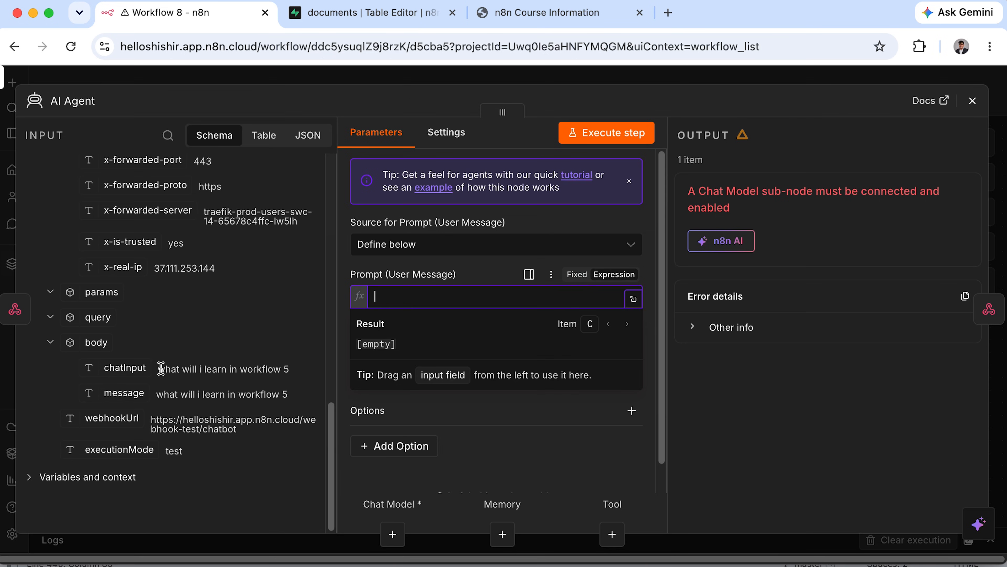
Build the prompt as {{ $json.body.chatInput }} || {{ $json.body.message }}.
key("super+Tab")
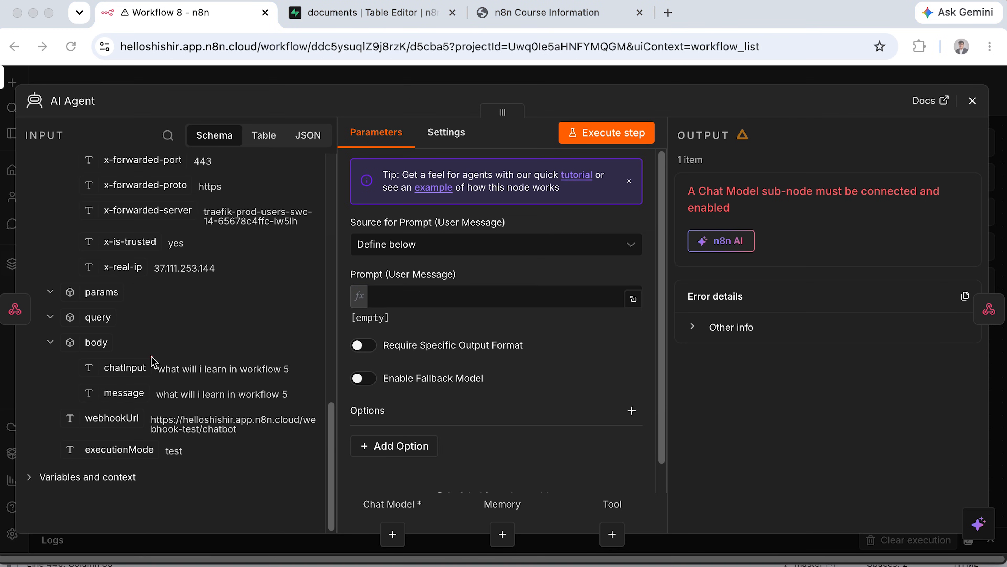
left_click_drag(99, 359, 299, 388)
left_click_drag(109, 383, 299, 408)
key("Escape")
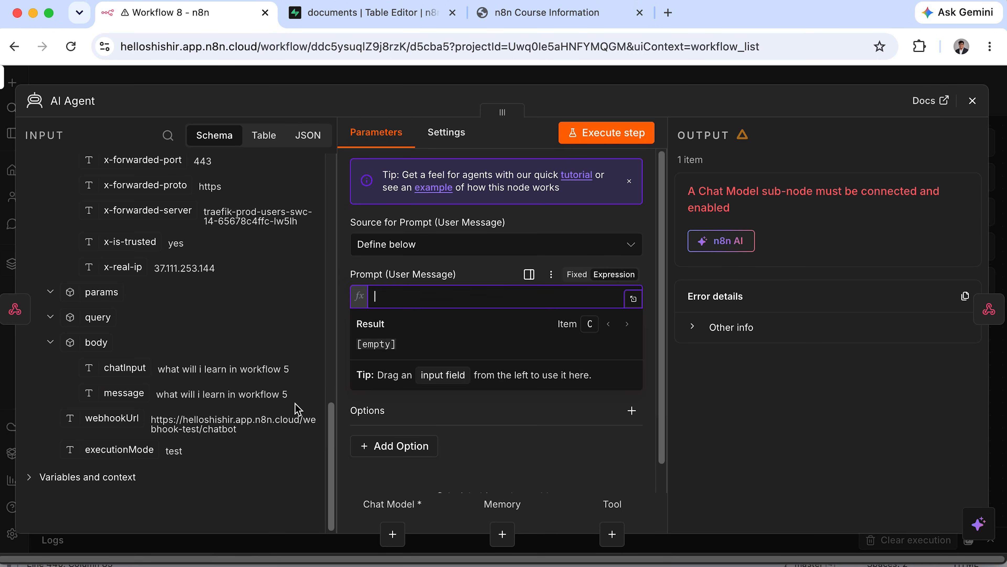
left_click_drag(122, 372, 513, 294)
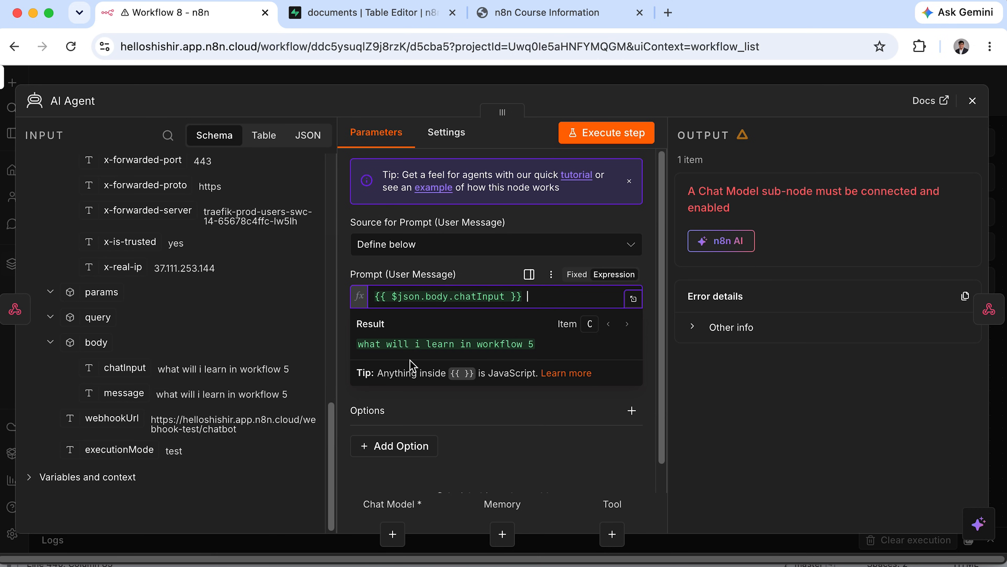
type("||")
left_click_drag(125, 392, 577, 309)
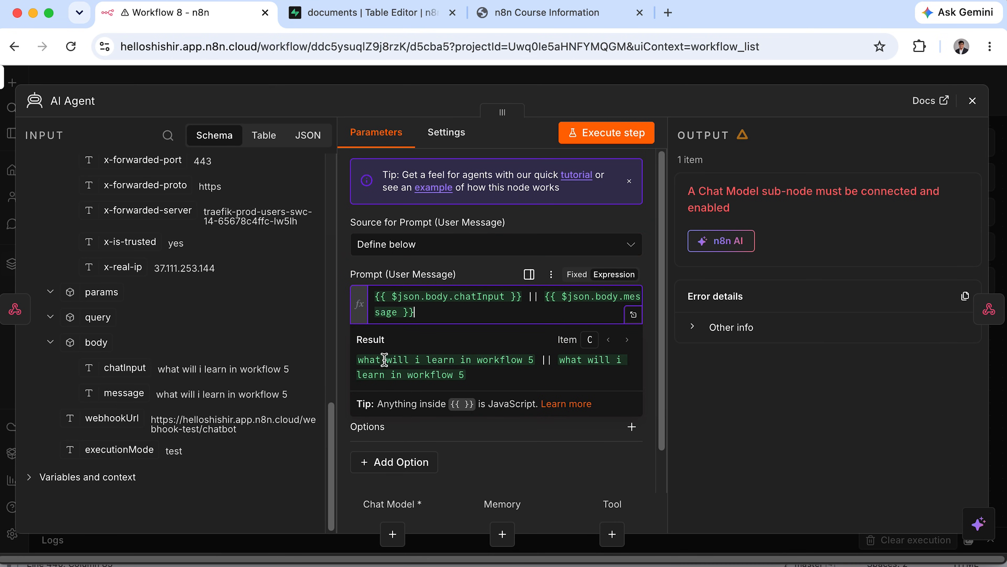
left_click_drag(523, 296, 326, 302)
left_click_drag(431, 309, 555, 295)
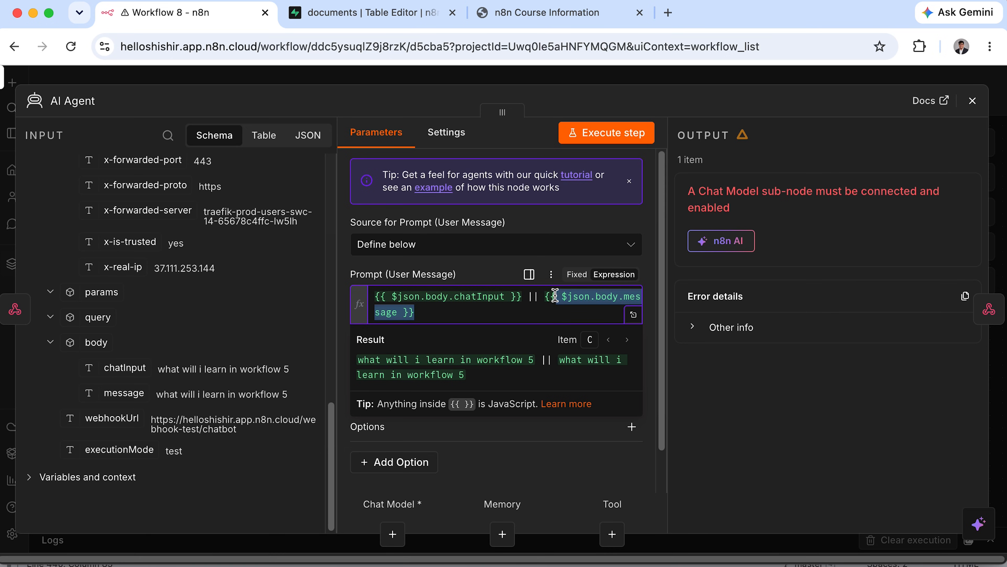
Finish the prompt and open the agent's Add Option list.
left_click(737, 392)
scroll(557, 390, "down", 2)
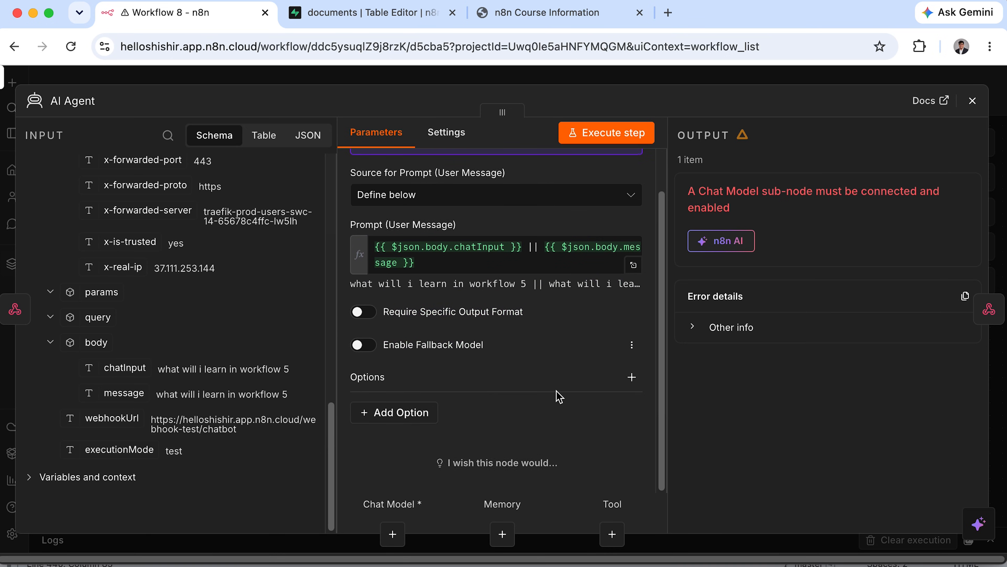
scroll(557, 390, "up", 2)
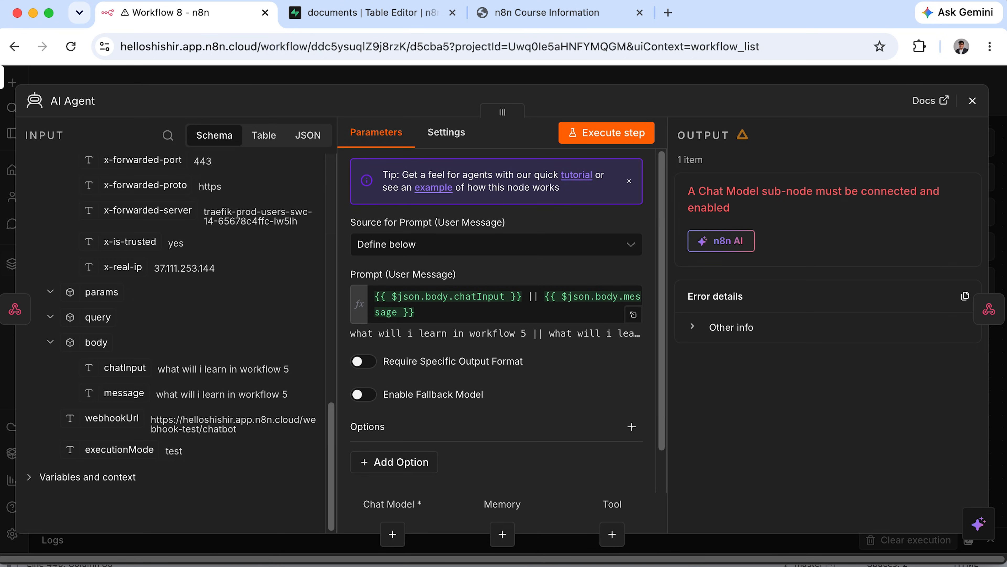
key("super+Tab")
scroll(504, 436, "down", 2)
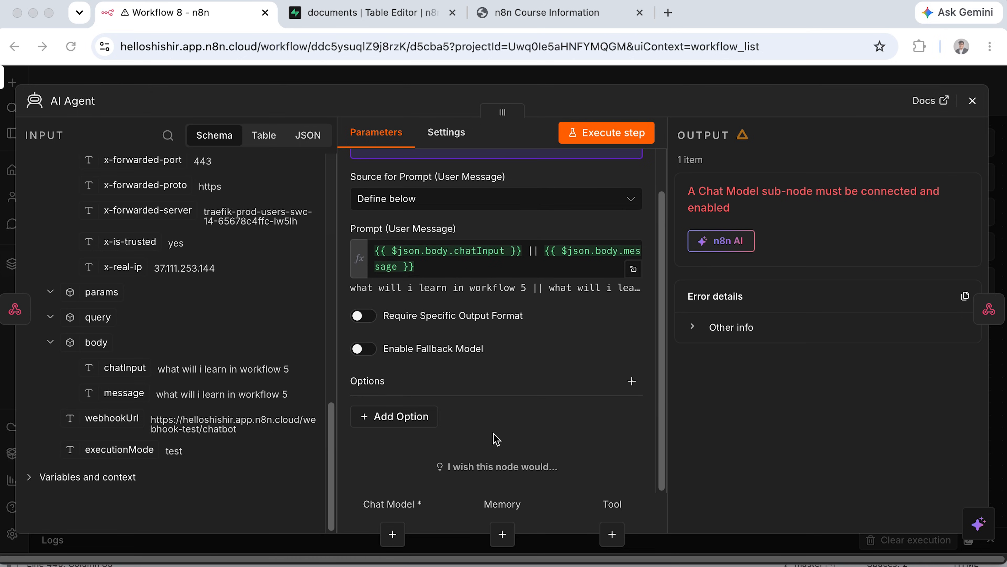
left_click(421, 418)
Add a System Message option and replace its default text with the pasted RAG prompt.
left_click(415, 184)
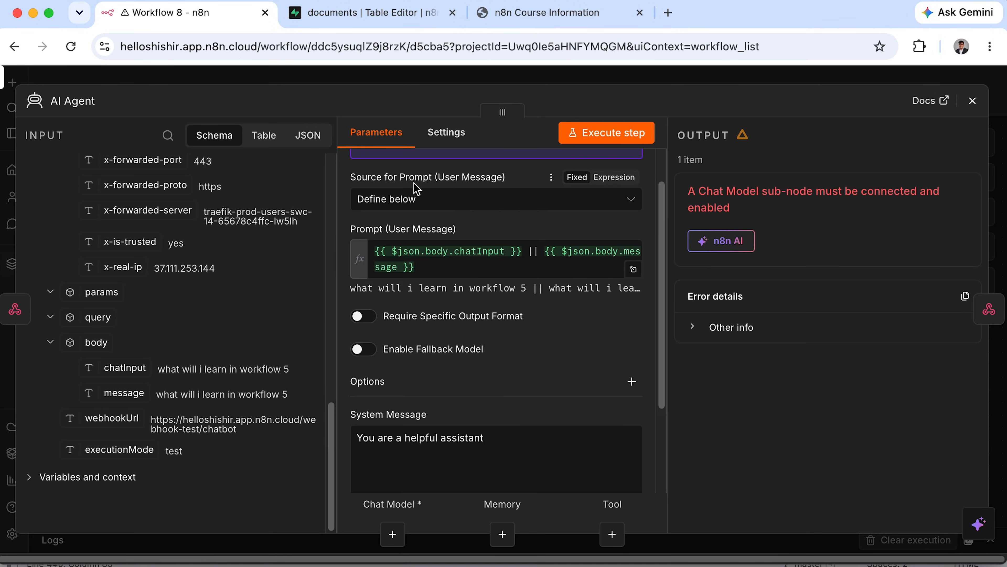
scroll(575, 397, "down", 1)
left_click(636, 421)
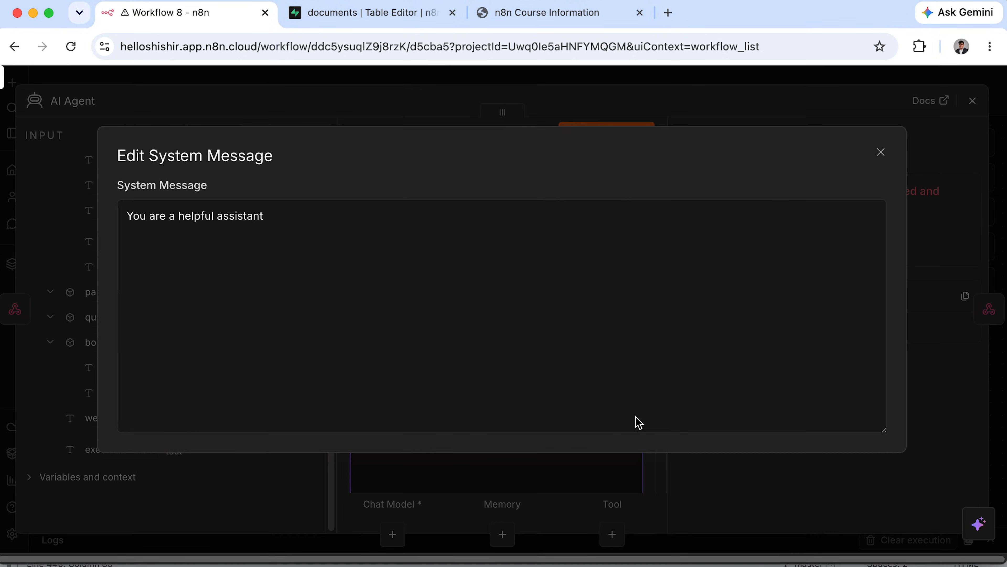
left_click(229, 220)
key("super+a")
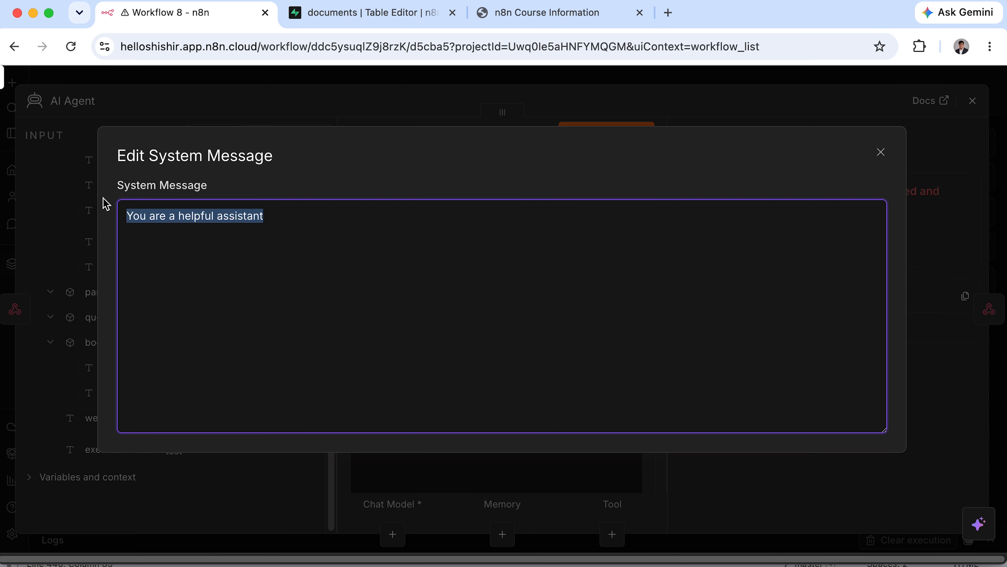
key("BackSpace")
key("super+v")
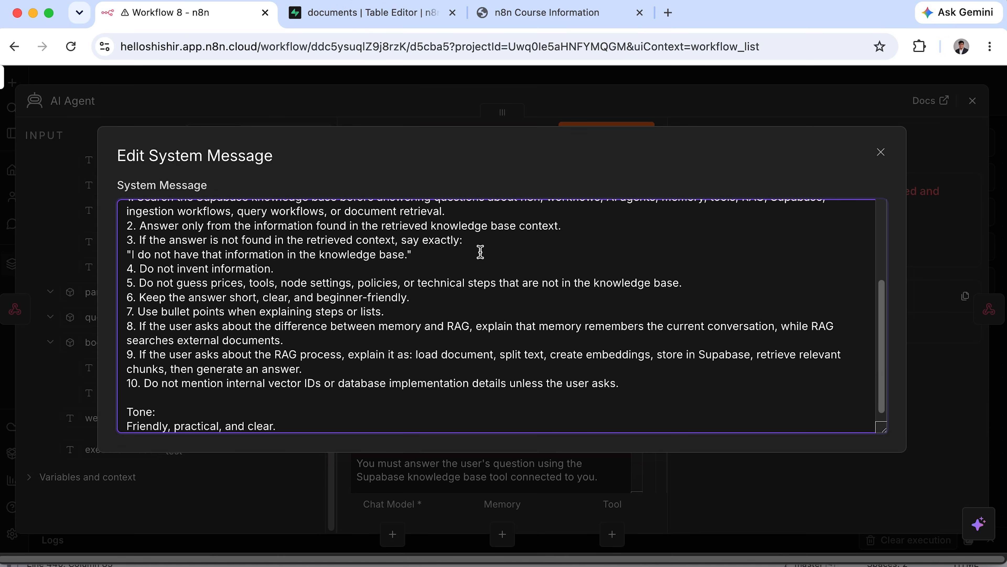
Review the prompt's role line, Supabase tool instruction and knowledge base description.
scroll(480, 252, "up", 5)
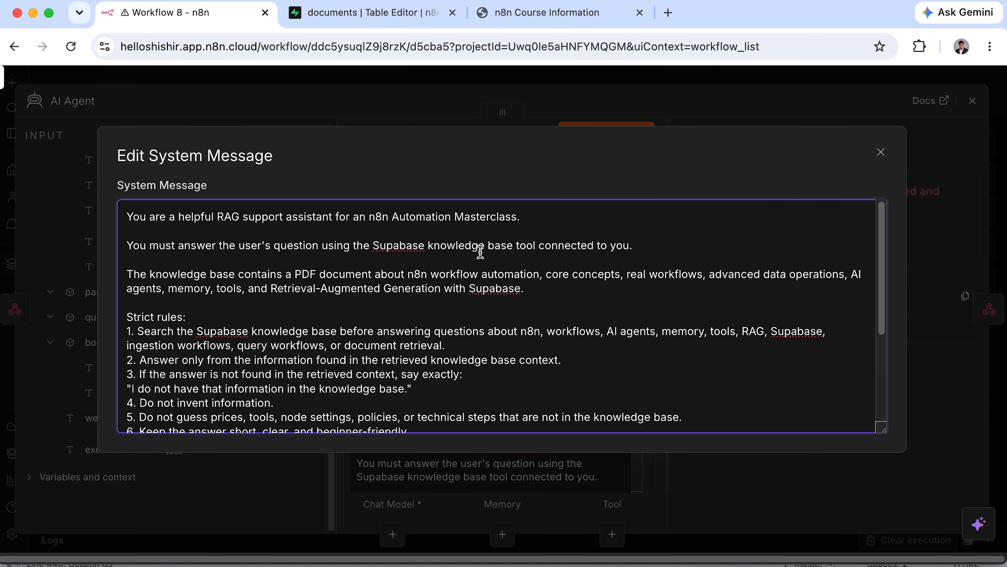
left_click_drag(133, 216, 525, 212)
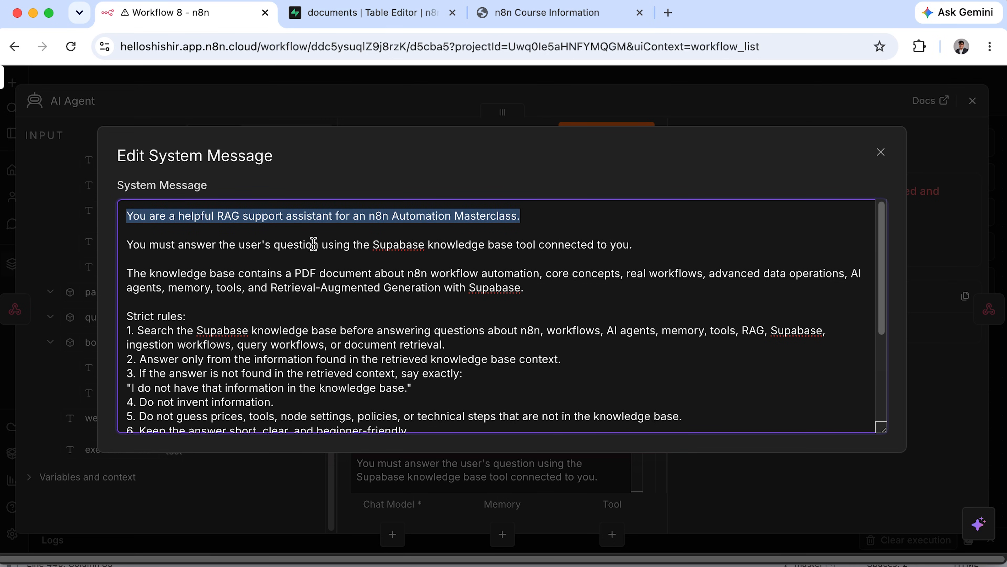
left_click_drag(123, 244, 648, 242)
left_click_drag(128, 273, 496, 287)
Review strict rules 1 to 6, including the exact fallback reply.
scroll(154, 347, "down", 3)
left_click(145, 254)
left_click_drag(126, 254, 213, 253)
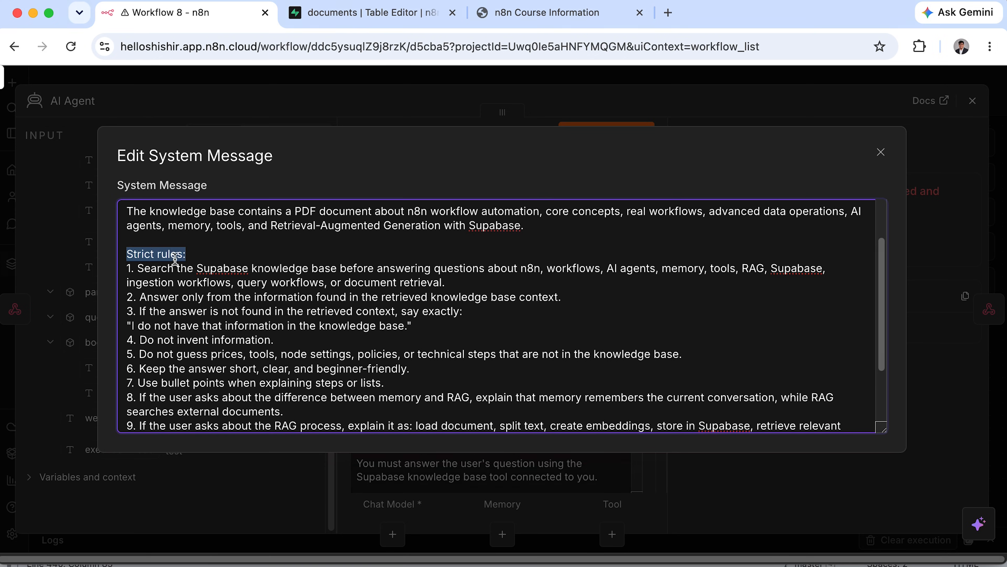
left_click_drag(127, 269, 821, 271)
left_click(130, 281)
left_click_drag(133, 281, 445, 274)
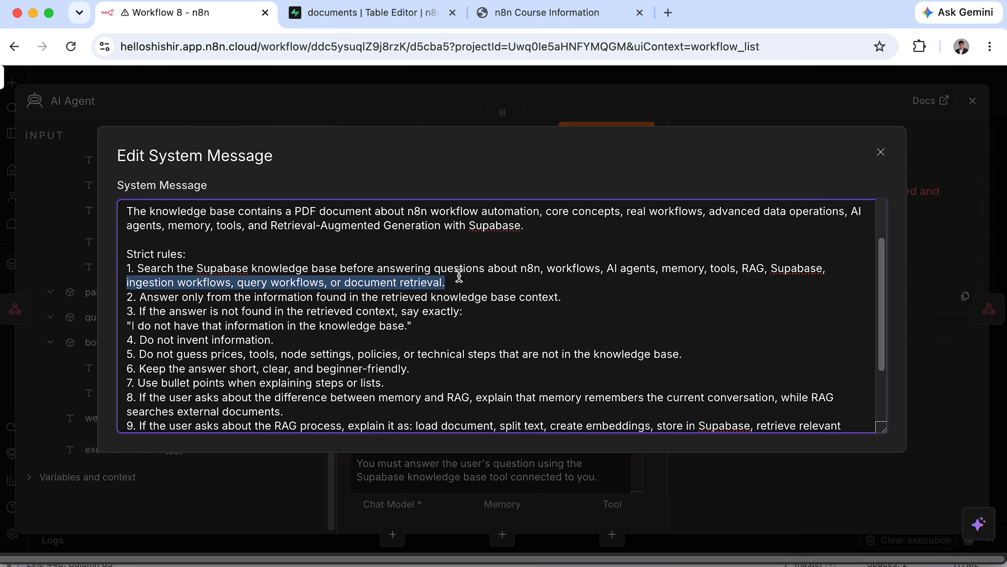
left_click_drag(128, 299, 561, 297)
left_click_drag(125, 313, 475, 311)
left_click_drag(127, 325, 281, 339)
left_click_drag(131, 355, 685, 354)
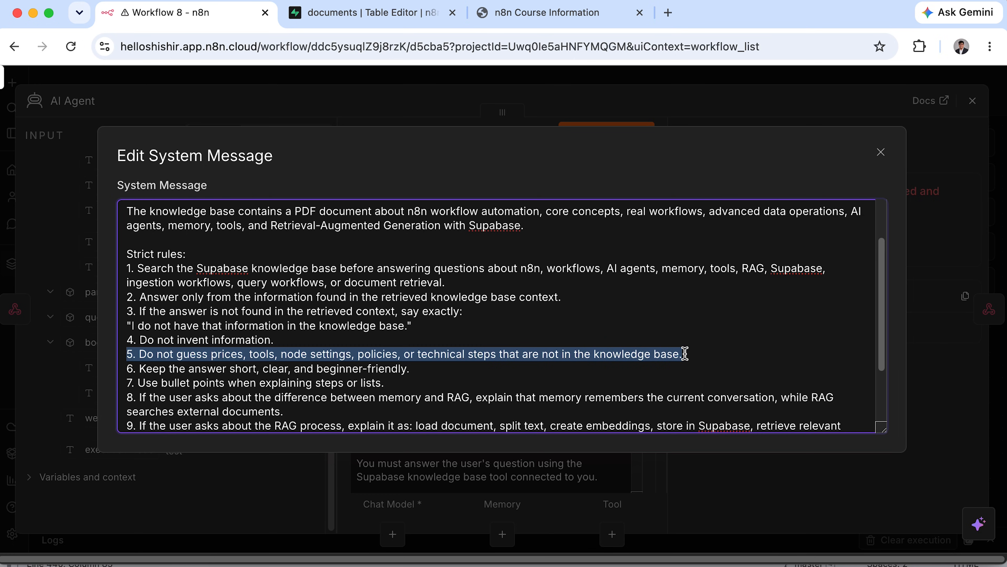
left_click_drag(125, 364, 419, 370)
Review rules 8 to 10 on explaining RAG and hiding internal details.
scroll(418, 370, "down", 4)
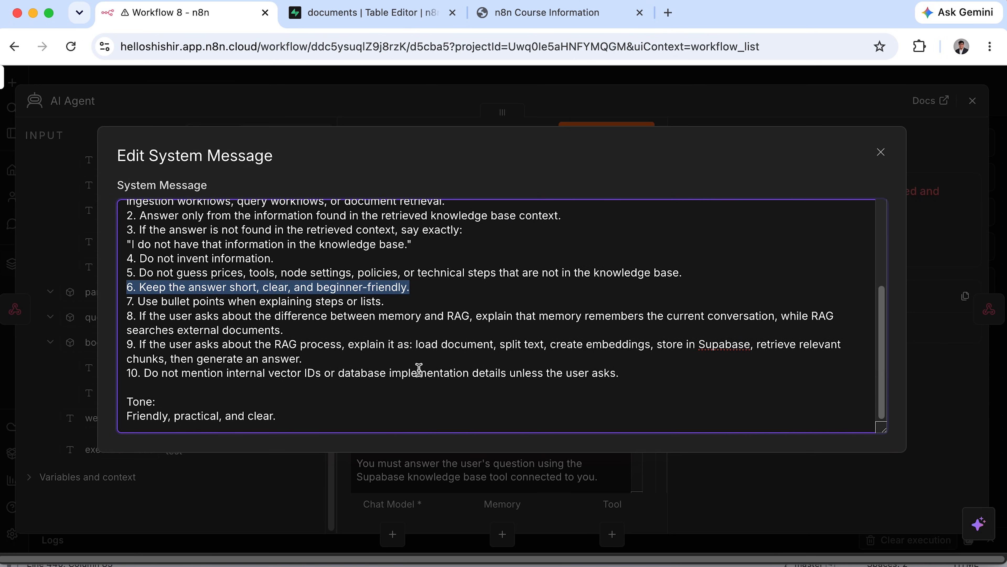
left_click_drag(126, 302, 834, 316)
left_click(782, 316)
left_click_drag(127, 330, 284, 330)
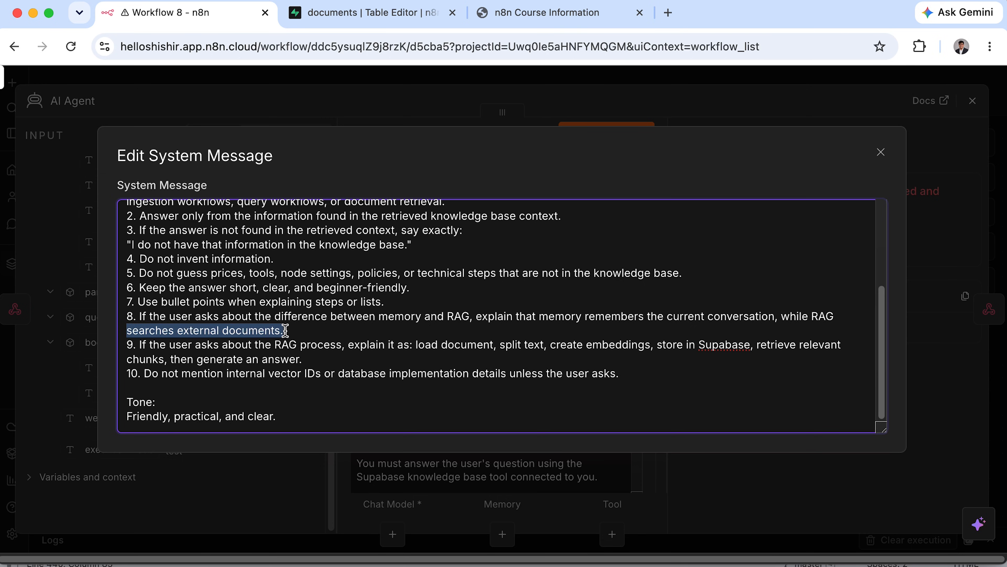
left_click_drag(127, 344, 840, 344)
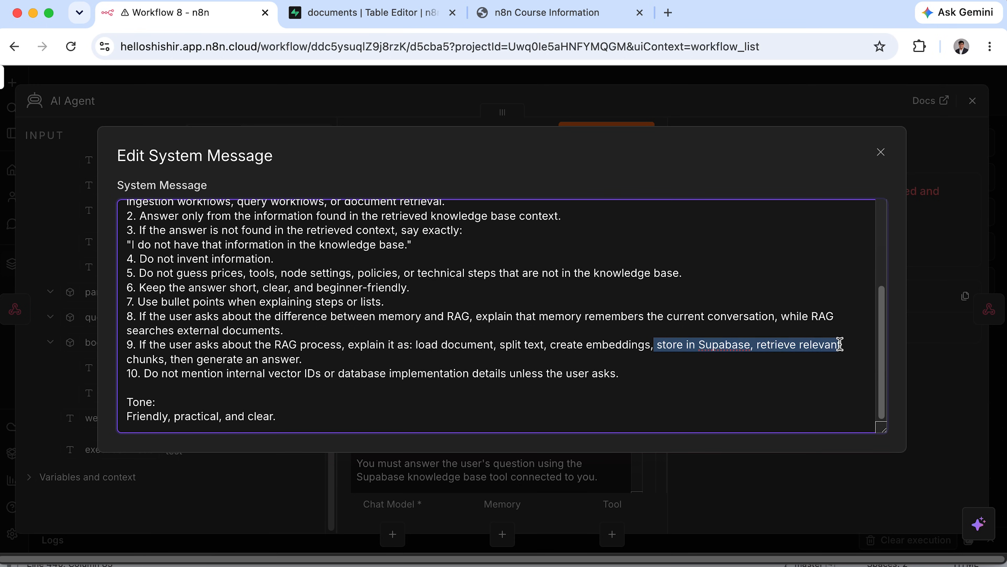
left_click_drag(126, 359, 311, 362)
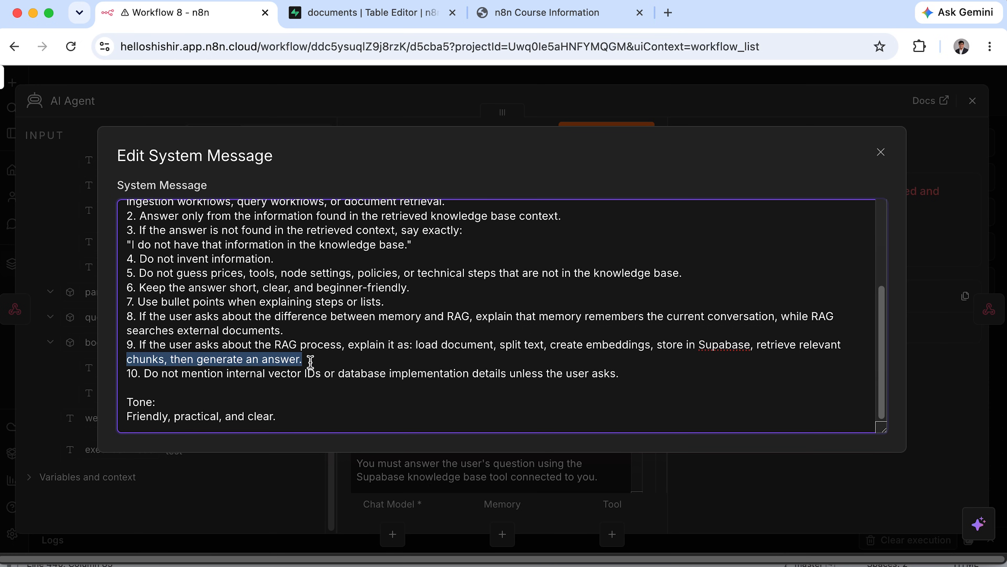
left_click_drag(127, 374, 619, 374)
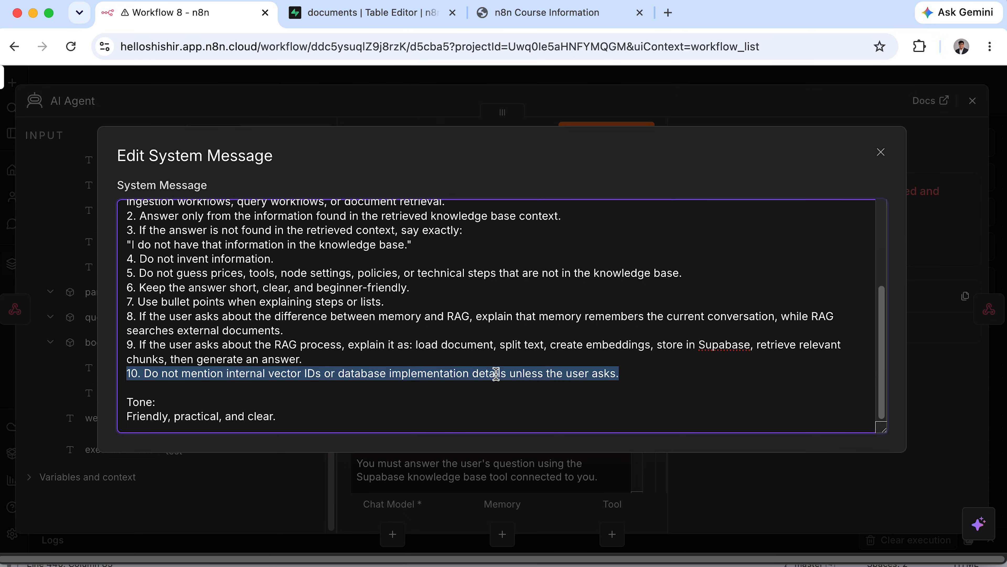
left_click(188, 377)
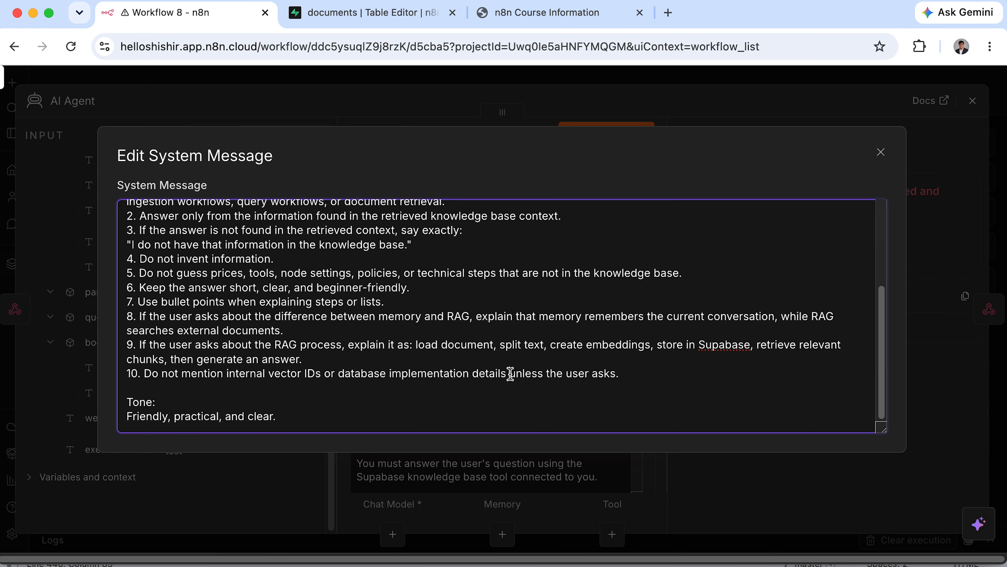
Delete 'unless the user asks' from rule 10 and close the system message editor.
left_click_drag(509, 374, 612, 371)
key("BackSpace")
left_click_drag(126, 402, 281, 422)
left_click(127, 416)
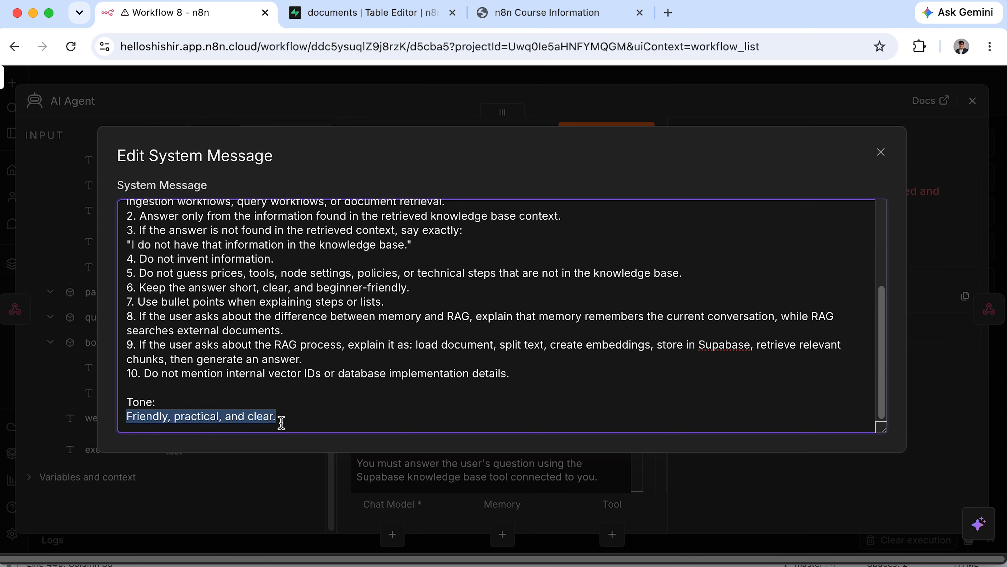
left_click(887, 154)
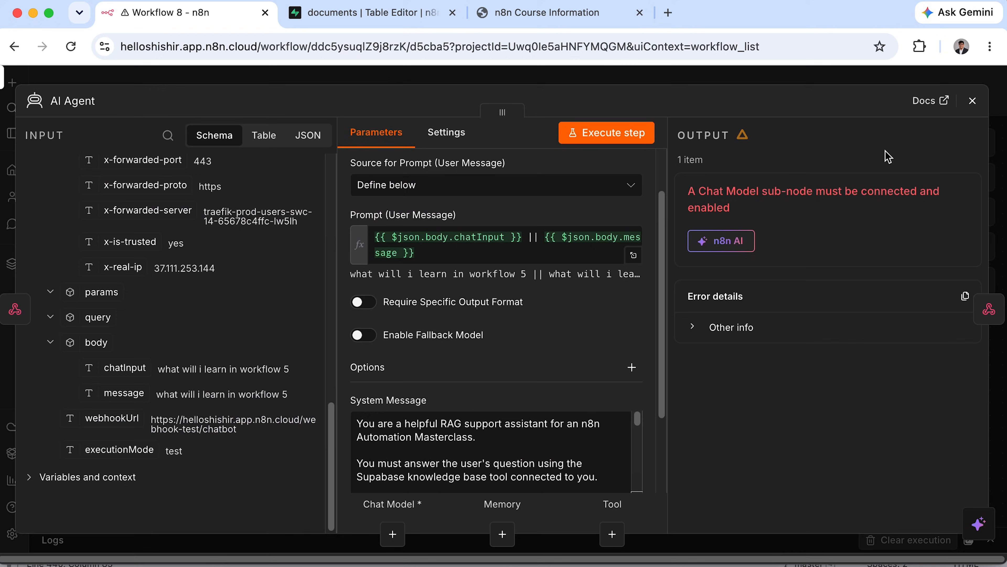
Tidy the canvas and attach an OpenAI Chat Model using the OpenAI account credential.
left_click(973, 101)
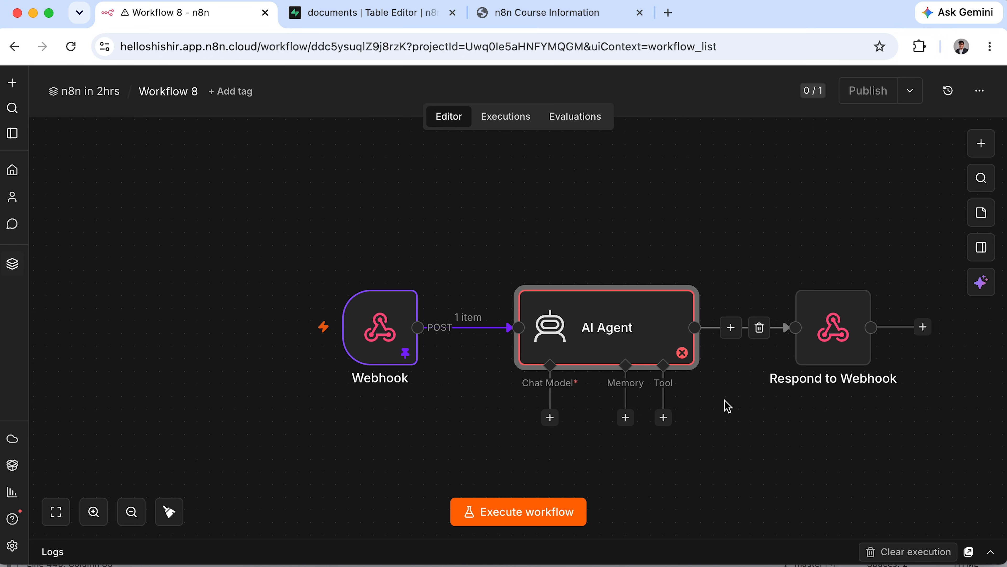
left_click(165, 508)
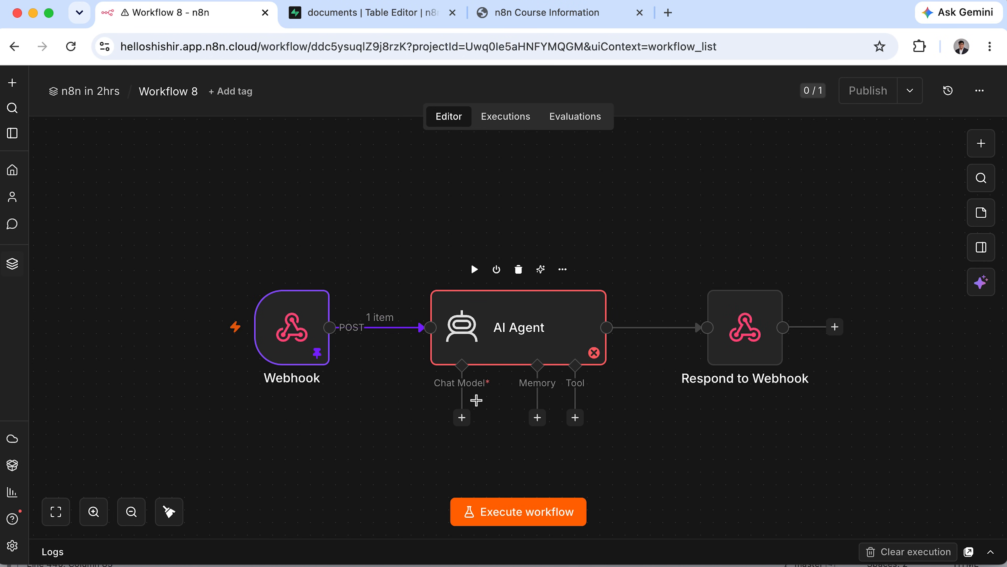
left_click(462, 417)
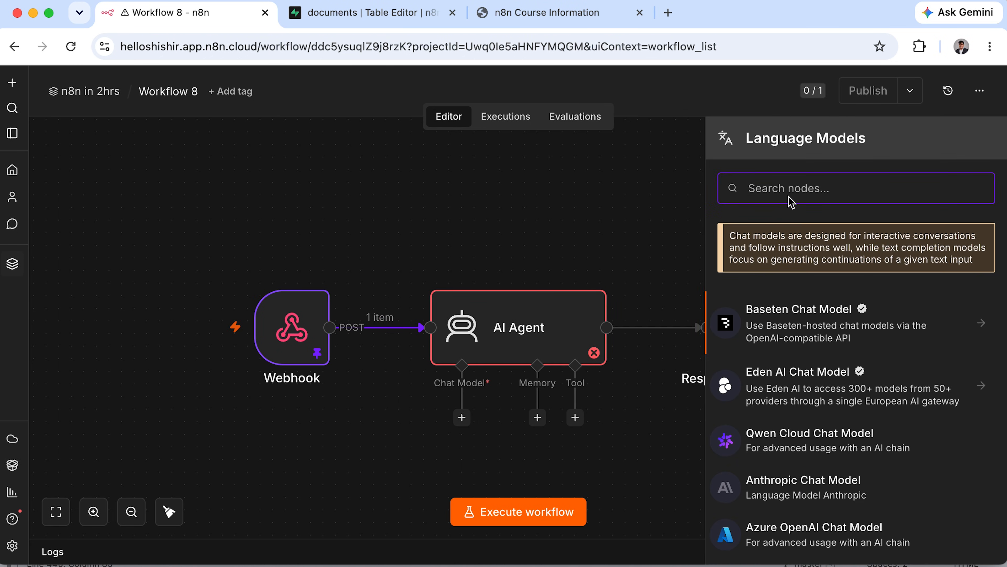
type("open")
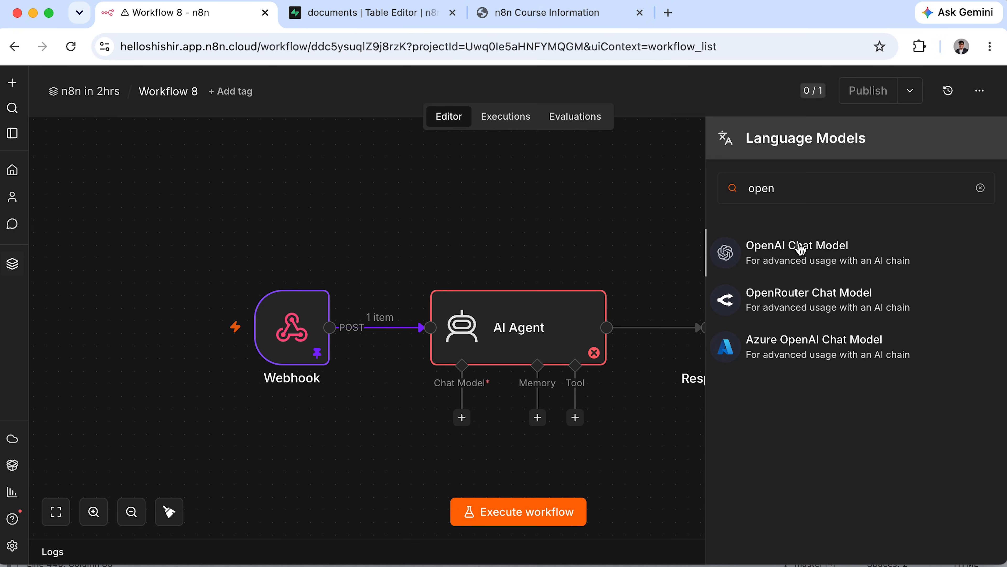
left_click(801, 248)
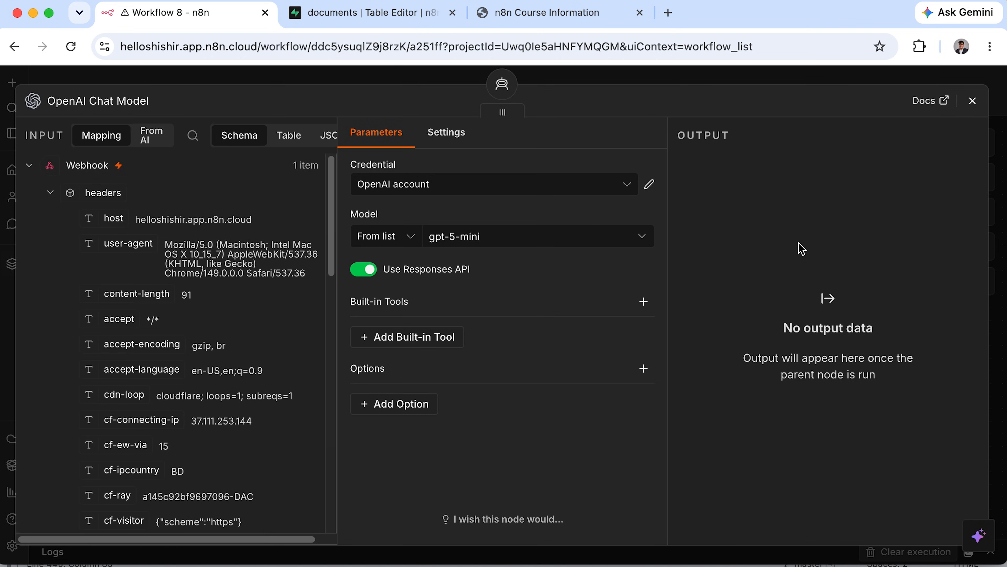
left_click(462, 188)
left_click(462, 222)
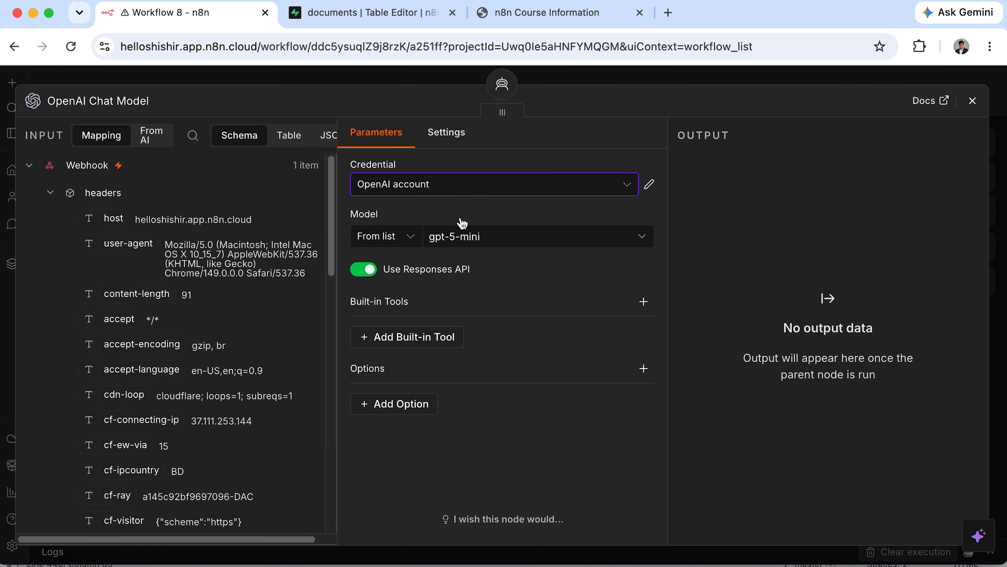
Set the chat model to gpt-4.1-mini.
left_click(505, 241)
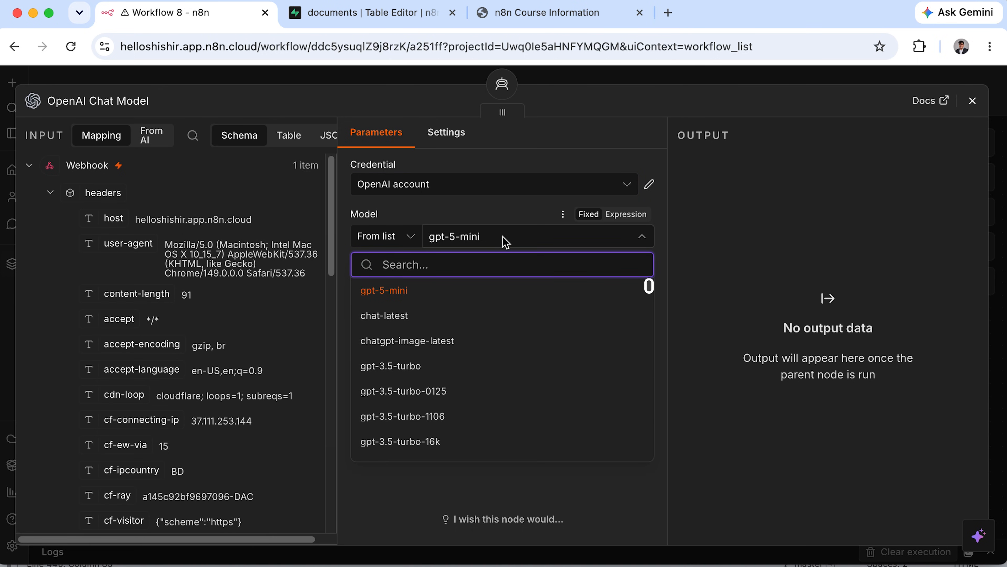
type("gpt-4.1-mini")
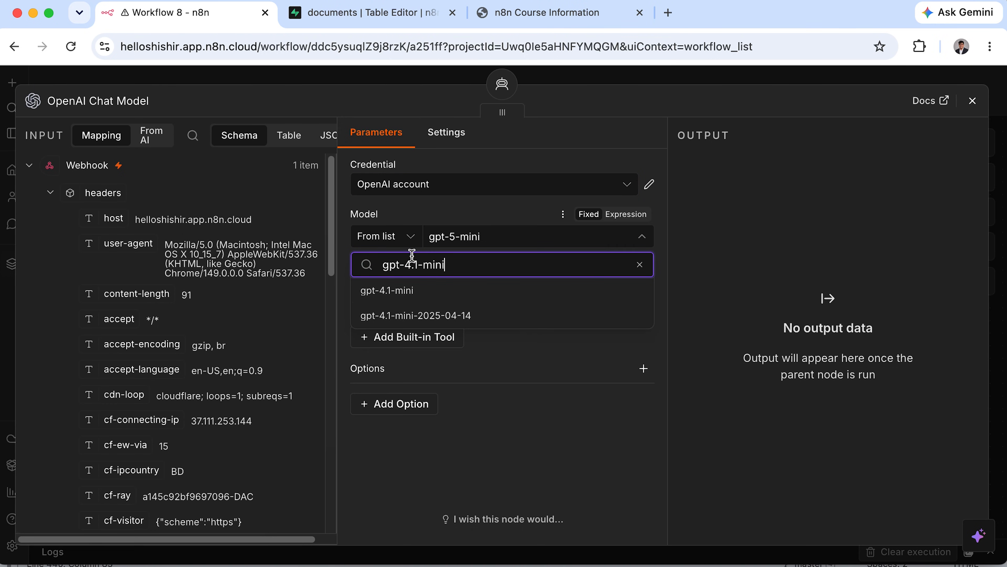
left_click(408, 290)
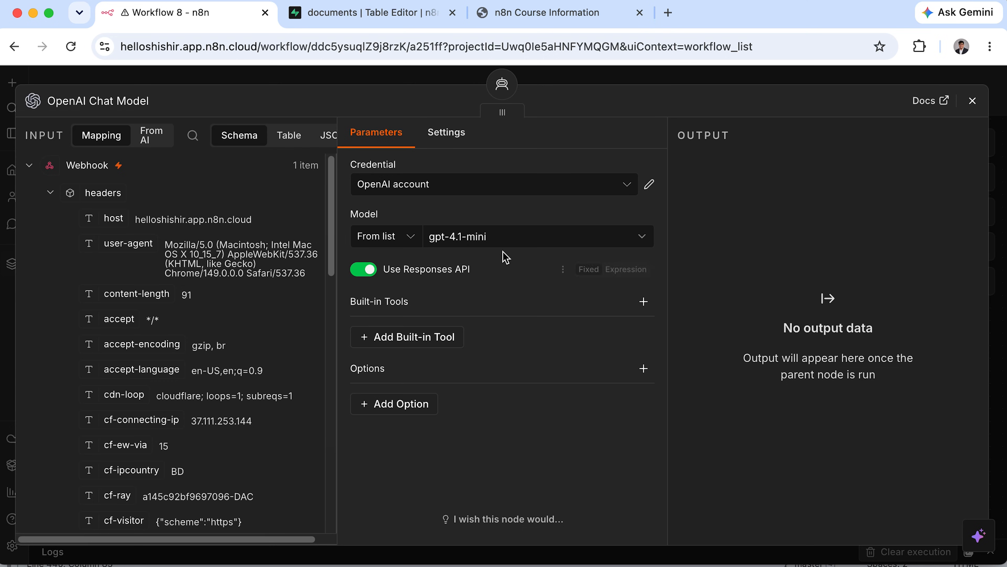
left_click(974, 97)
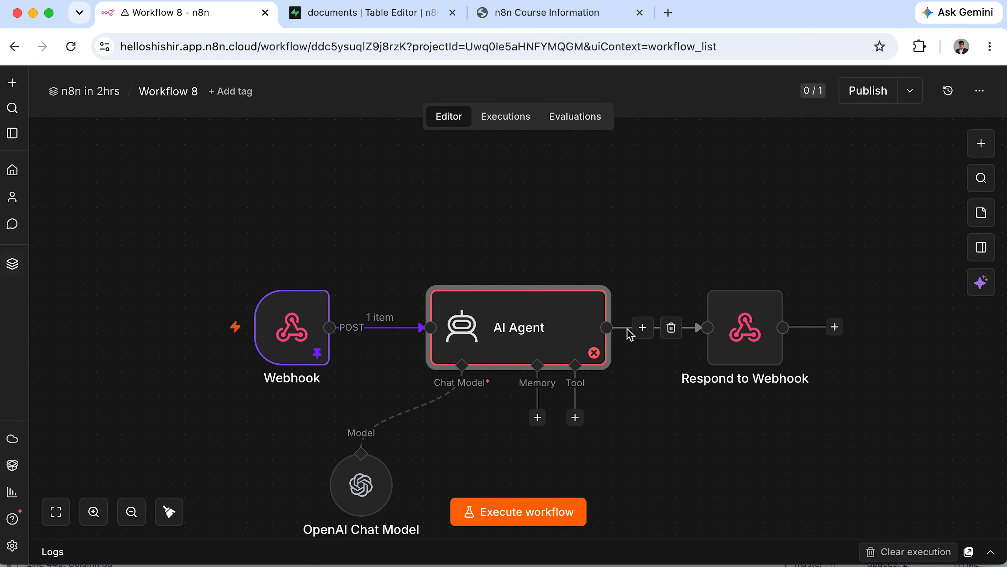
Add a Supabase Vector Store tool to the agent with the Supabase account credential.
left_click(576, 418)
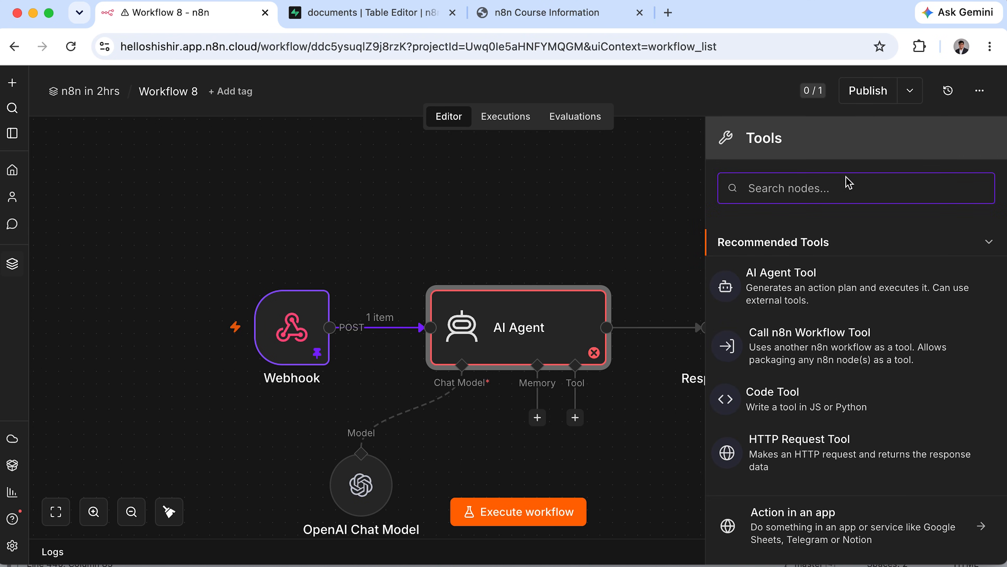
type("supba")
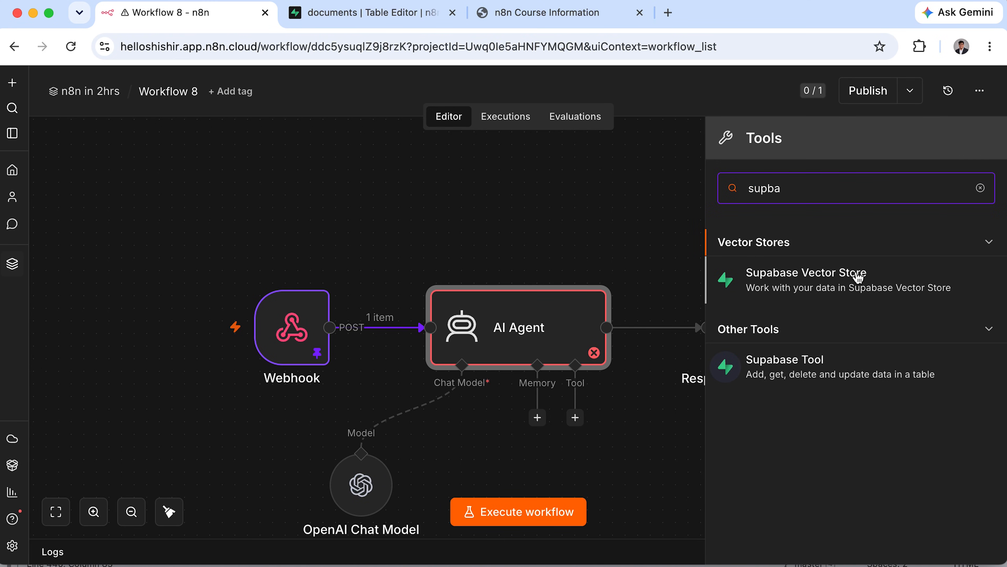
left_click(862, 288)
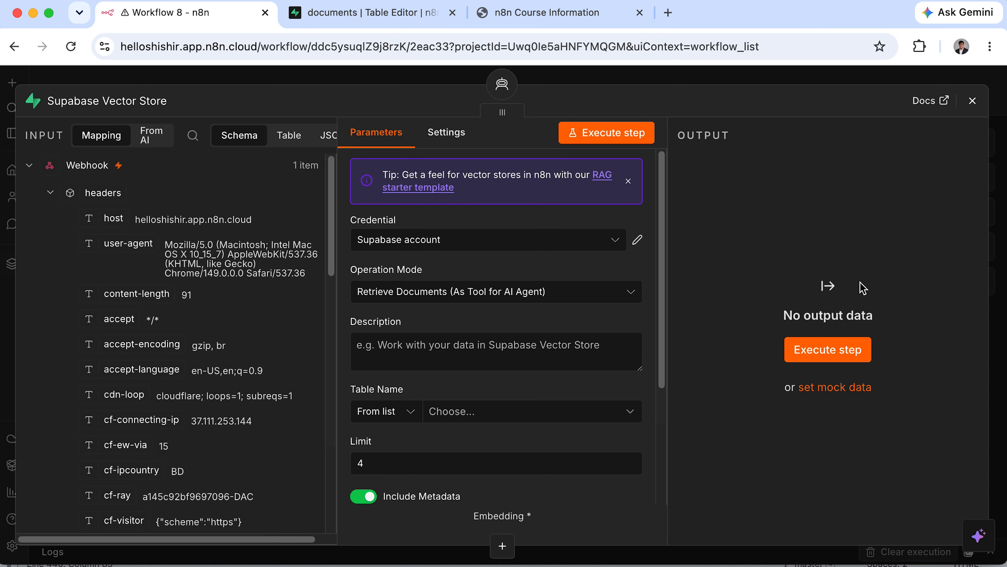
left_click(553, 241)
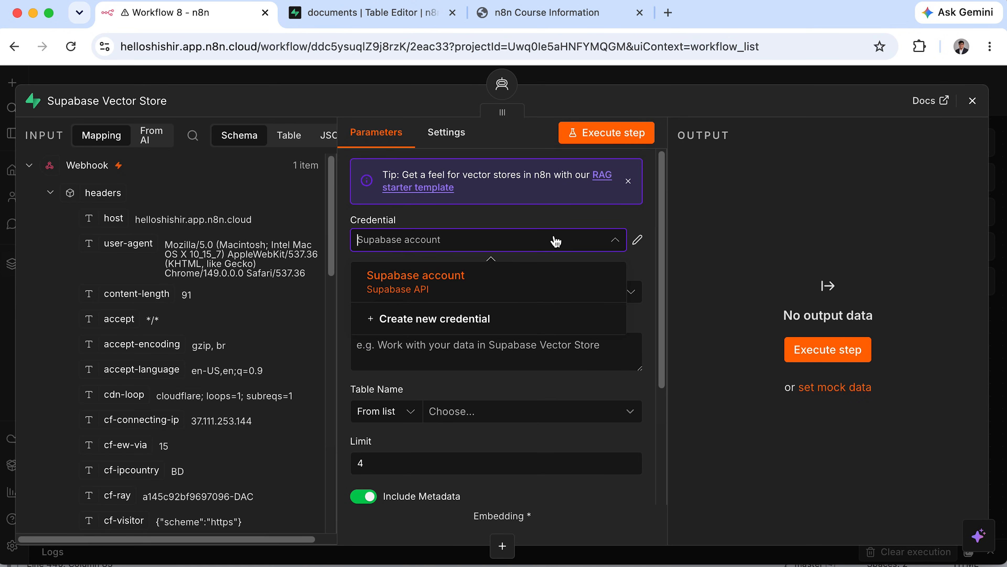
left_click(458, 282)
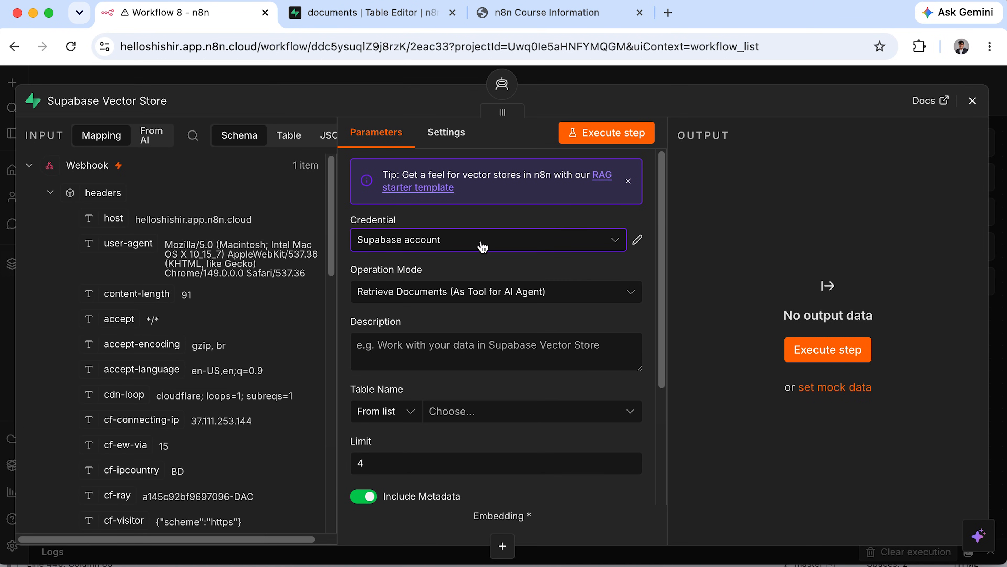
Describe the tool as 'use this to get the informat…' and set its table to documents.
left_click(591, 349)
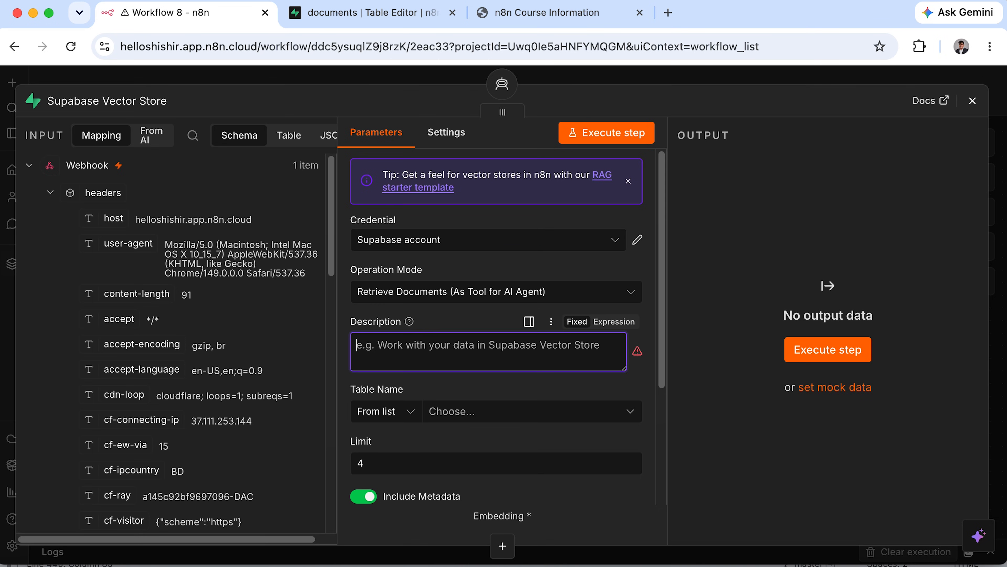
type("use this to get the information on my n8n course")
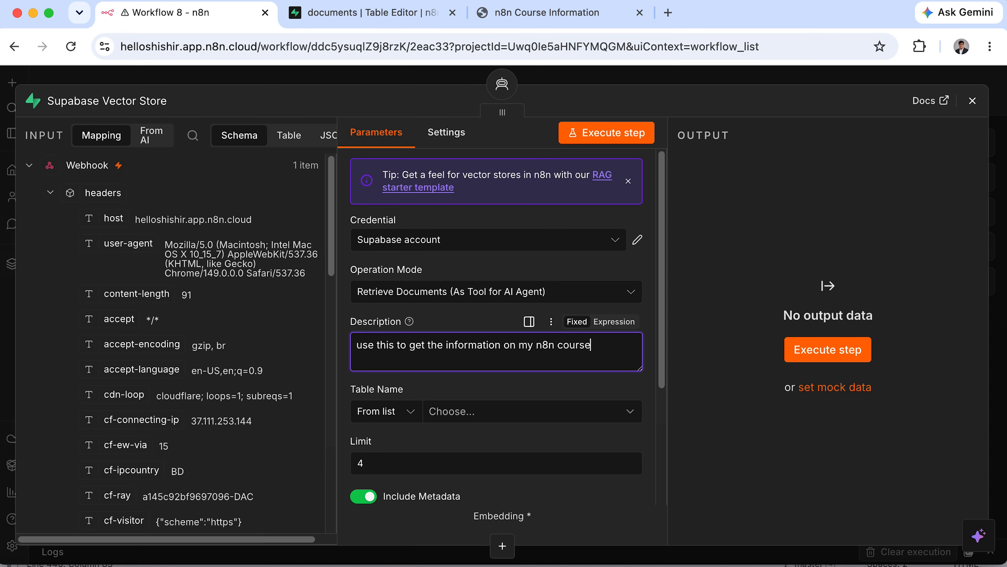
scroll(452, 394, "down", 3)
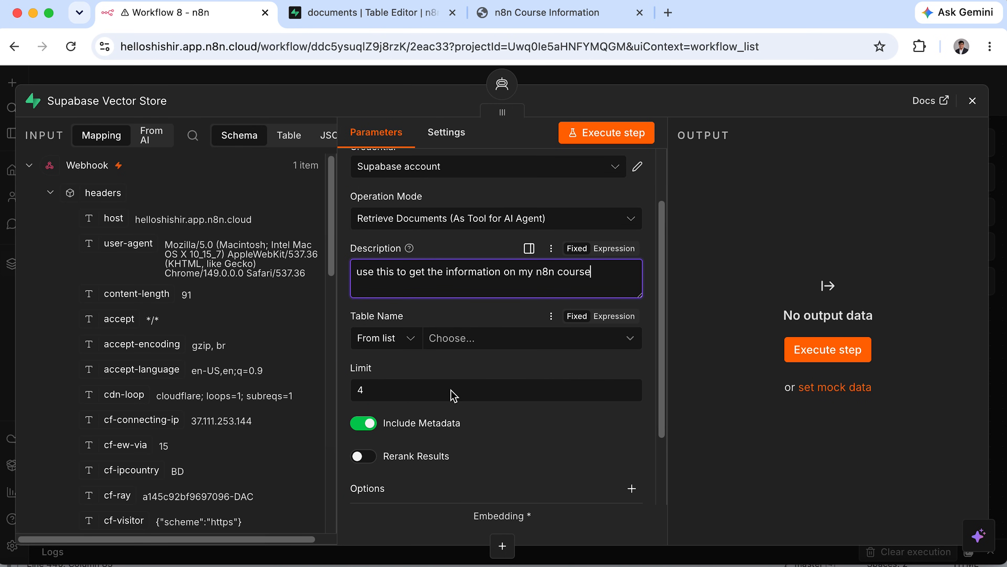
left_click(521, 343)
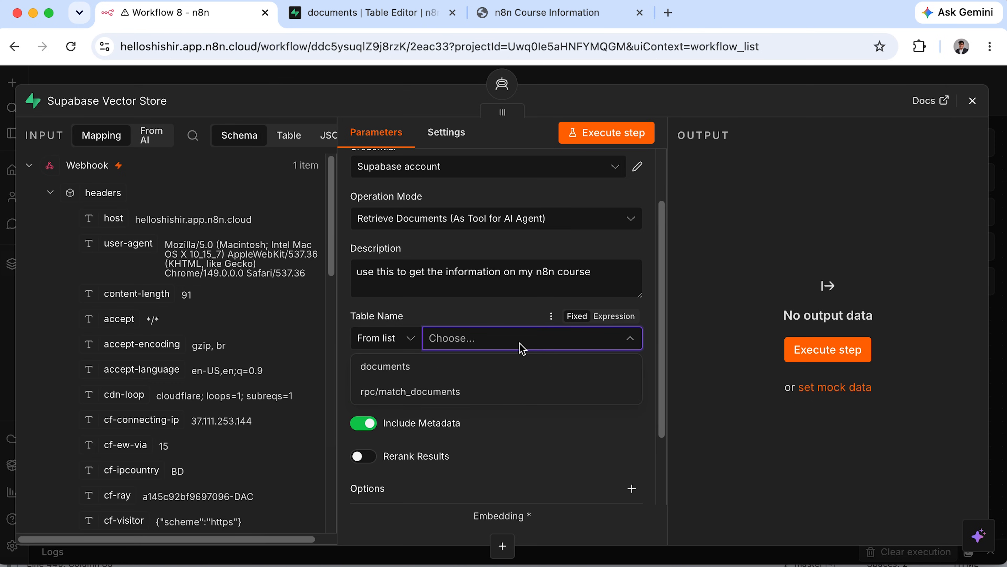
left_click(428, 369)
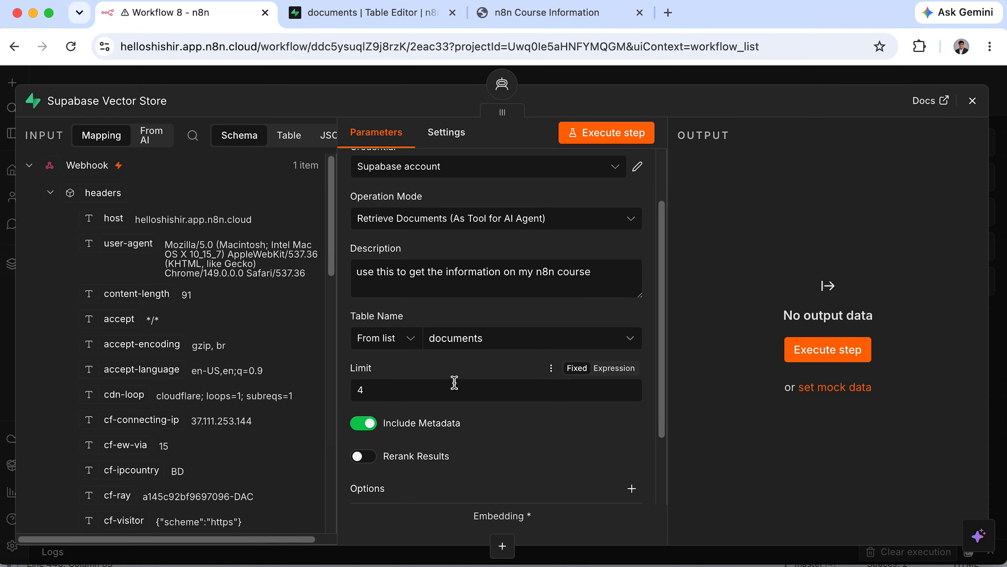
left_click_drag(347, 357, 442, 404)
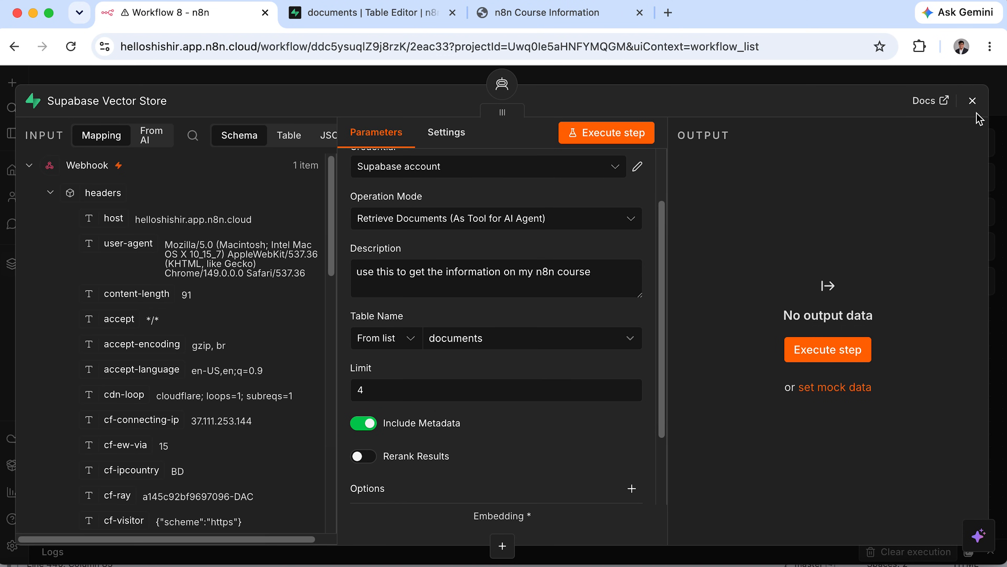
Attach an Embeddings OpenAI sub-node with text-embedding-3-small to the vector store.
left_click(973, 101)
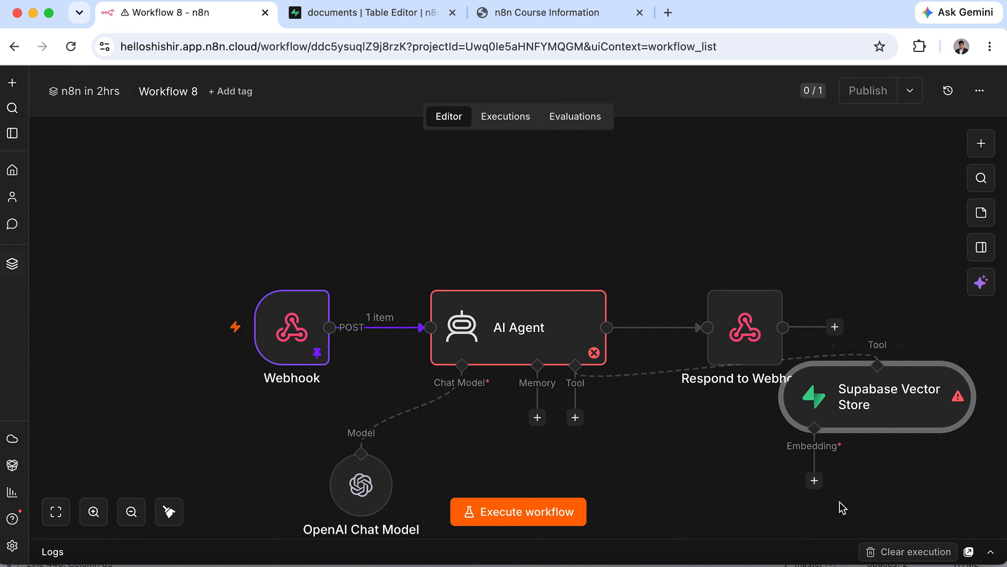
left_click(814, 480)
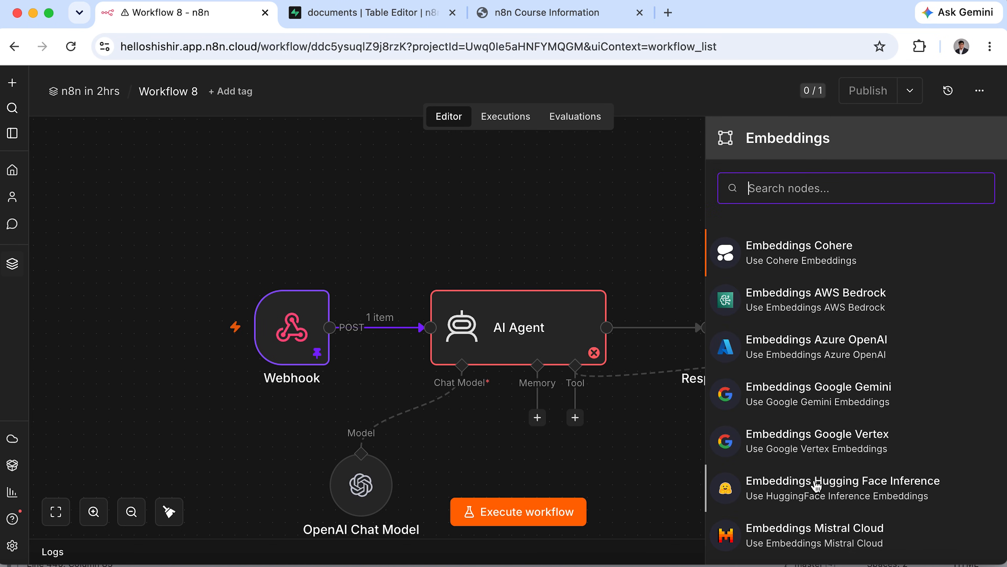
scroll(889, 275, "down", 7)
scroll(888, 275, "down", 2)
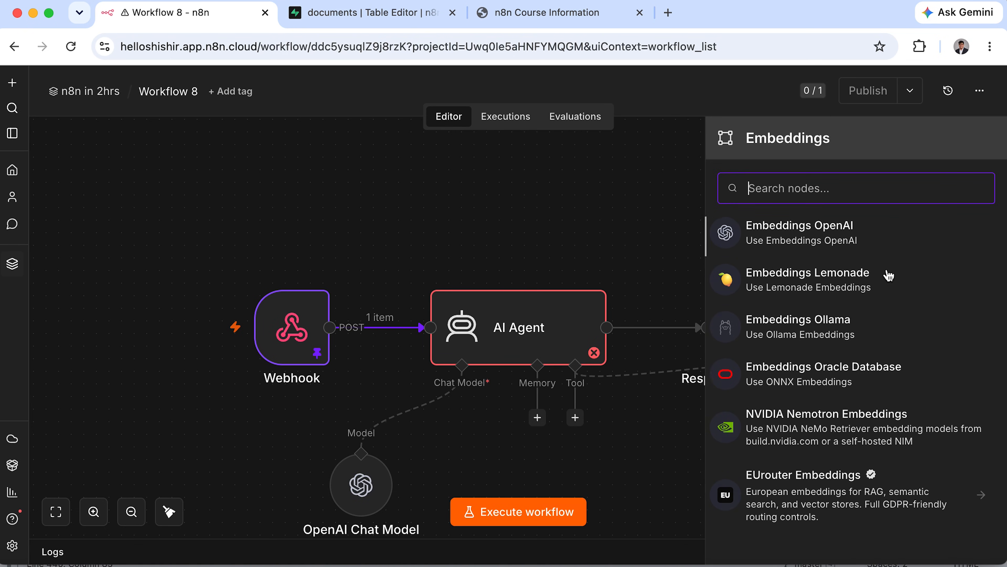
scroll(826, 274, "up", 2)
left_click(836, 293)
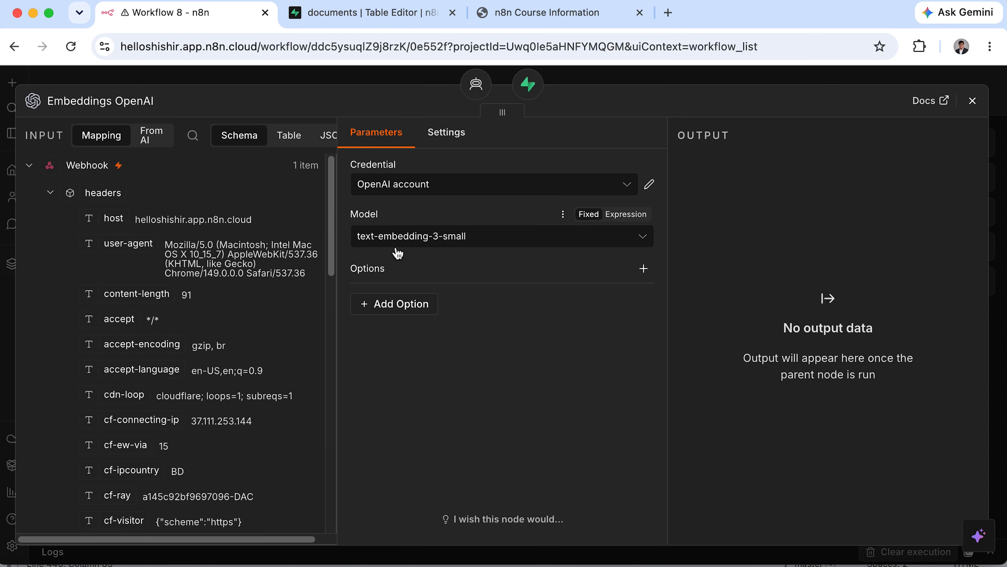
mouse_move(343, 204)
left_mouse_down()
mouse_move(442, 251)
mouse_move(670, 274)
left_mouse_up()
left_click(411, 237)
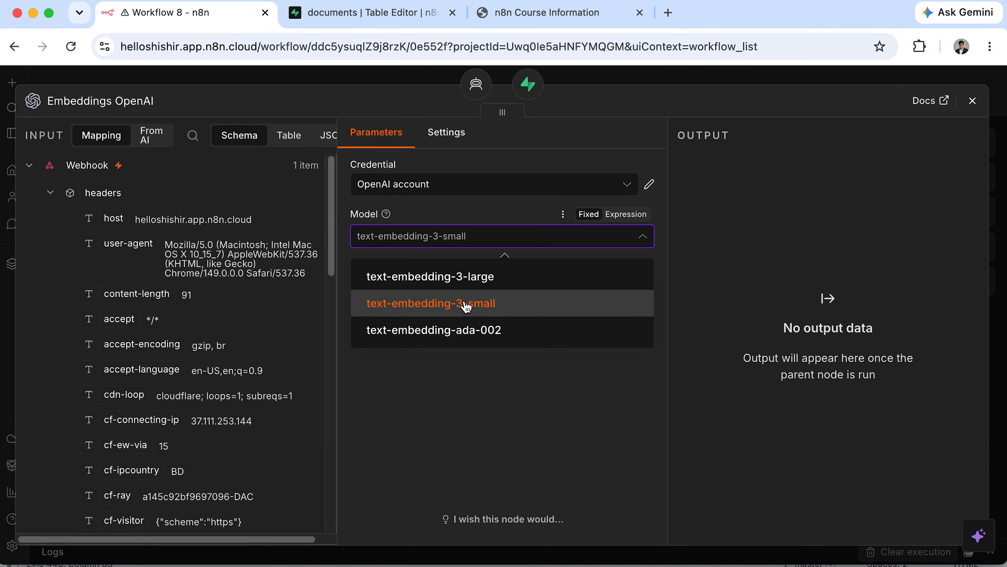
left_click(465, 306)
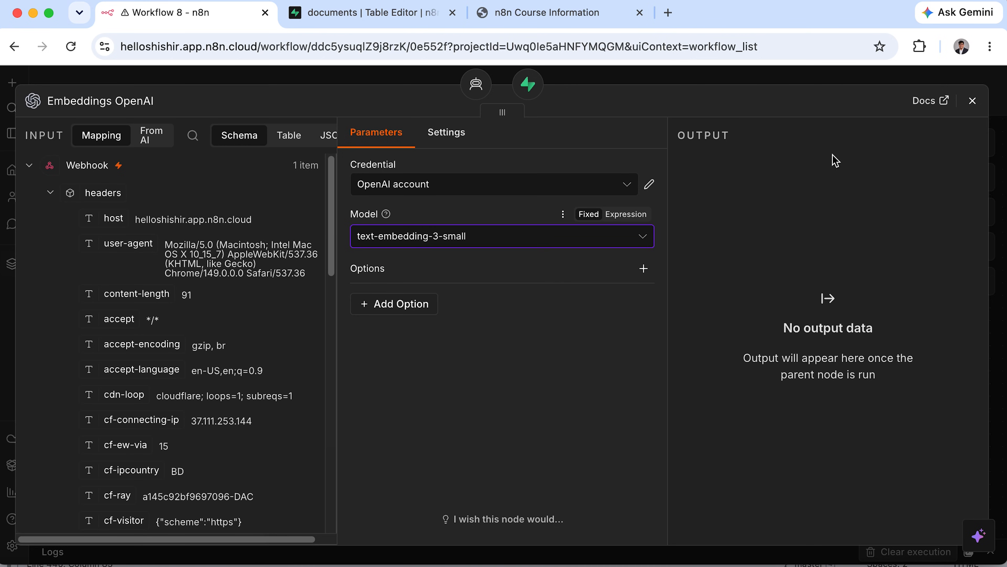
left_click(969, 106)
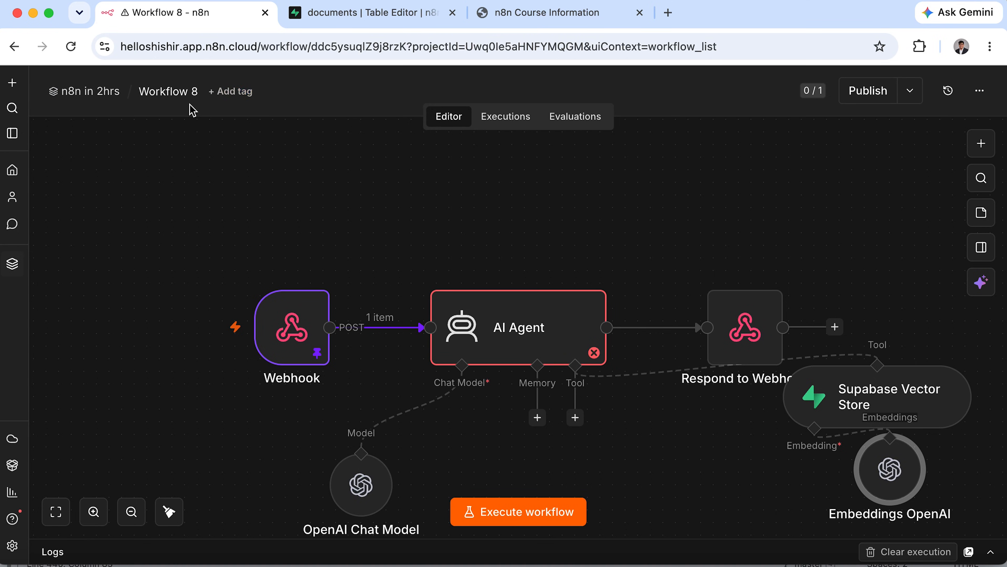
Open Workflow 7 from the project list and check its Embeddings OpenAI settings.
left_click(97, 93)
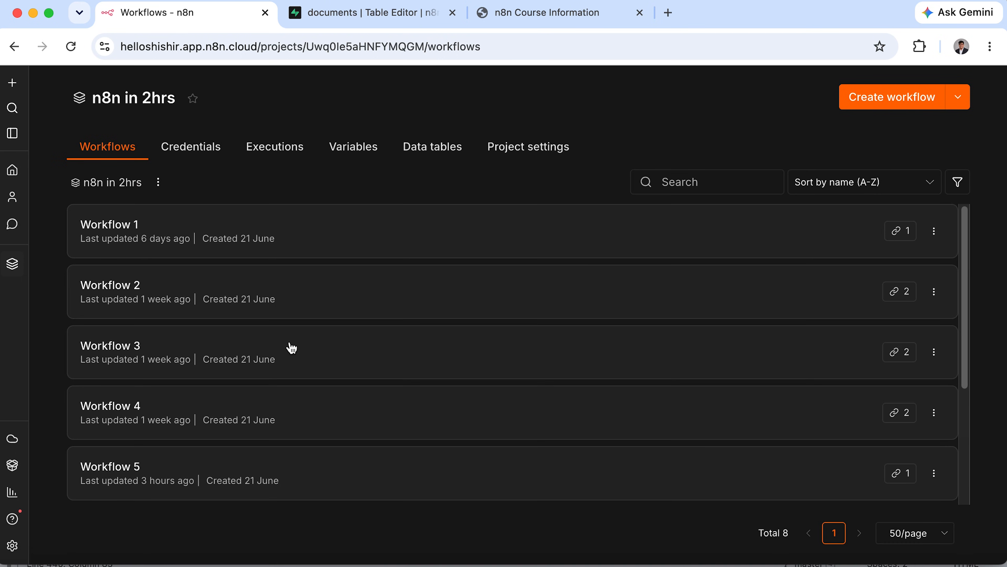
scroll(191, 488, "down", 5)
left_click(196, 409)
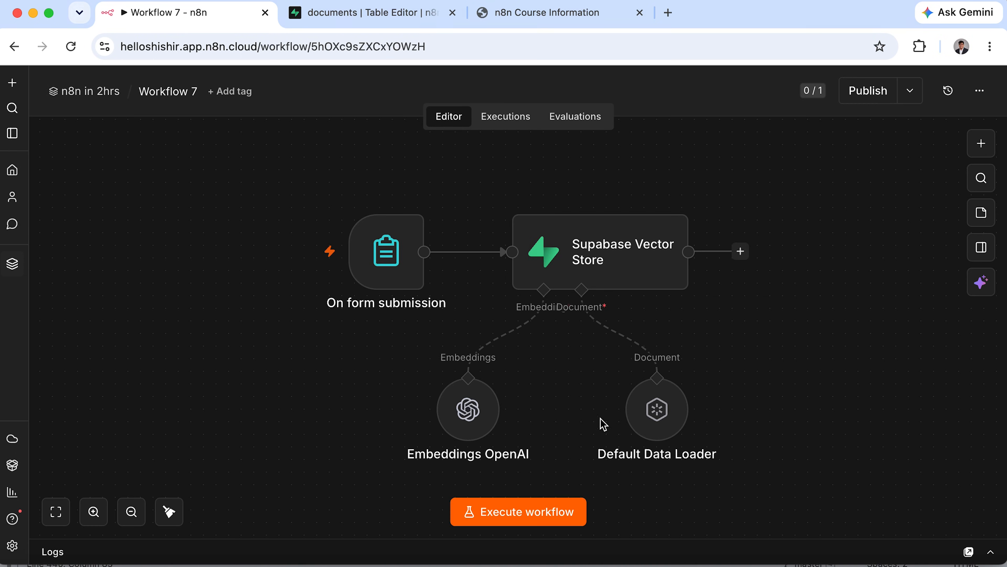
double_click(467, 413)
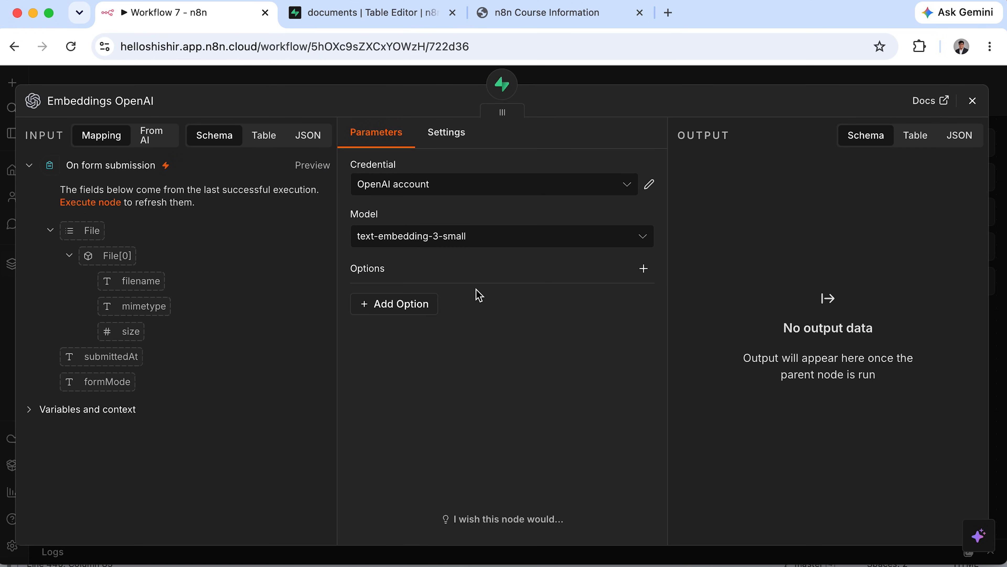
left_click_drag(342, 219, 665, 261)
left_click(973, 102)
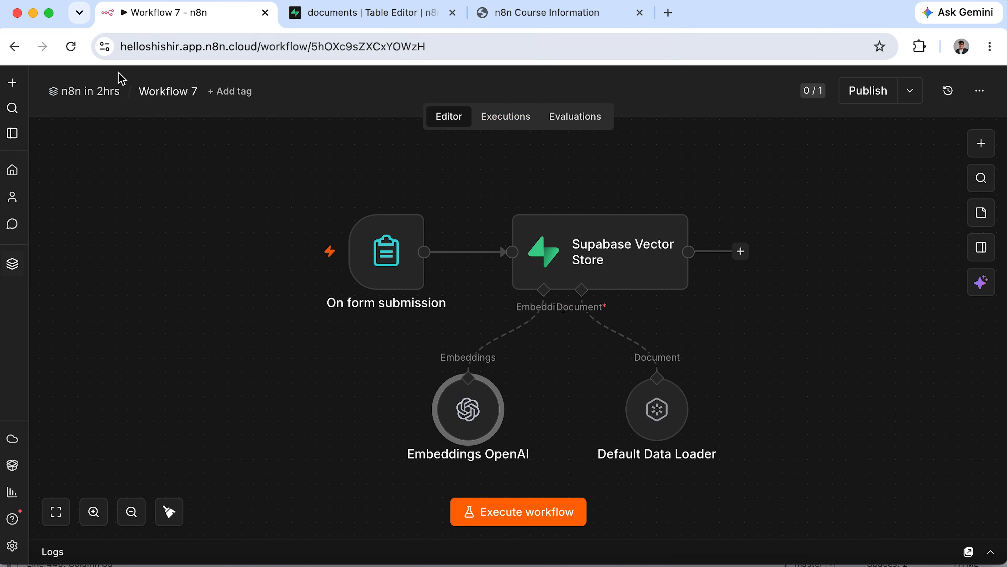
Return to the 'n8n in 2hrs' workflow list and open Workflow 8.
left_click(95, 94)
scroll(379, 382, "down", 2)
scroll(380, 387, "down", 3)
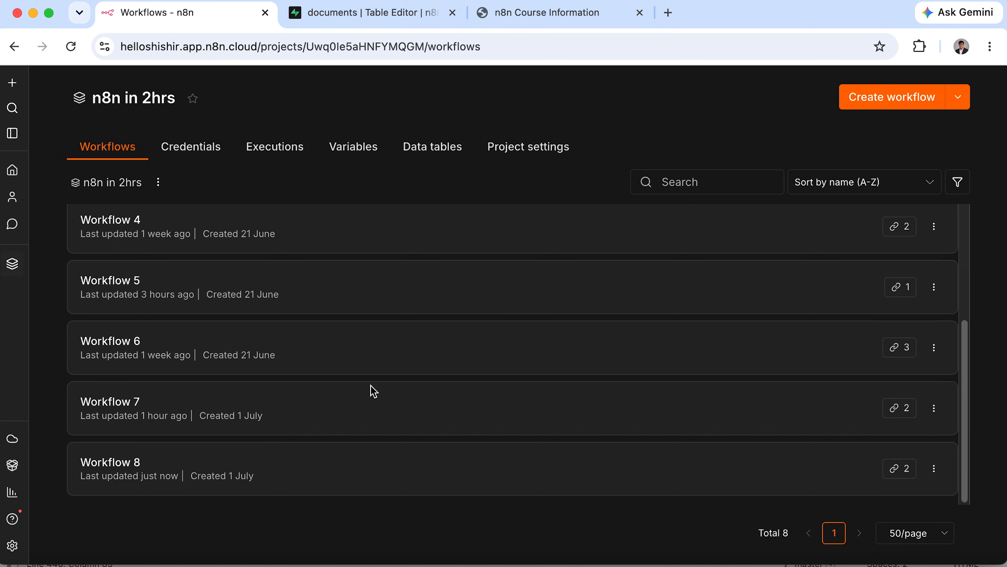
left_click(275, 480)
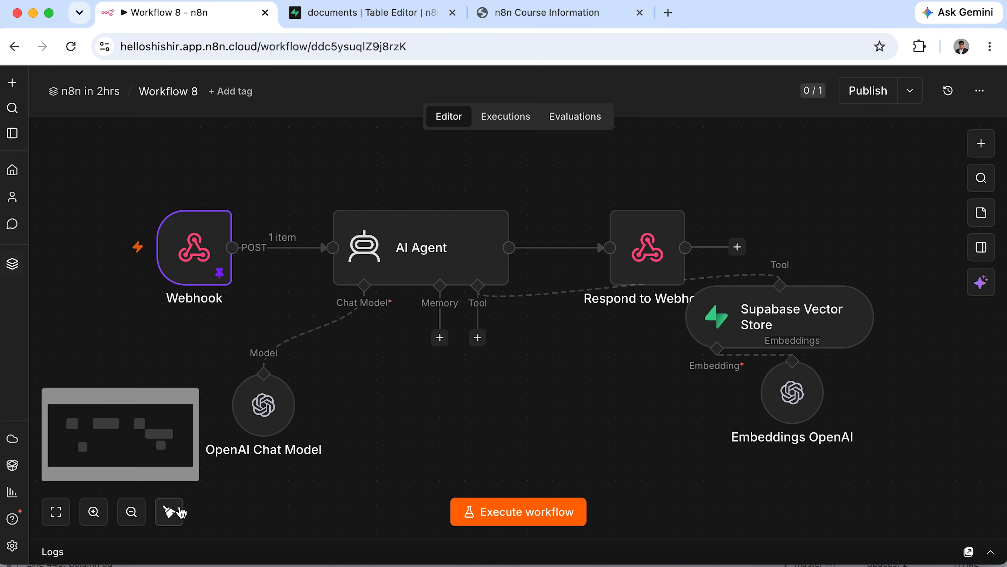
Tidy Workflow 8's layout and unpin the Webhook's sample data.
left_click(170, 512)
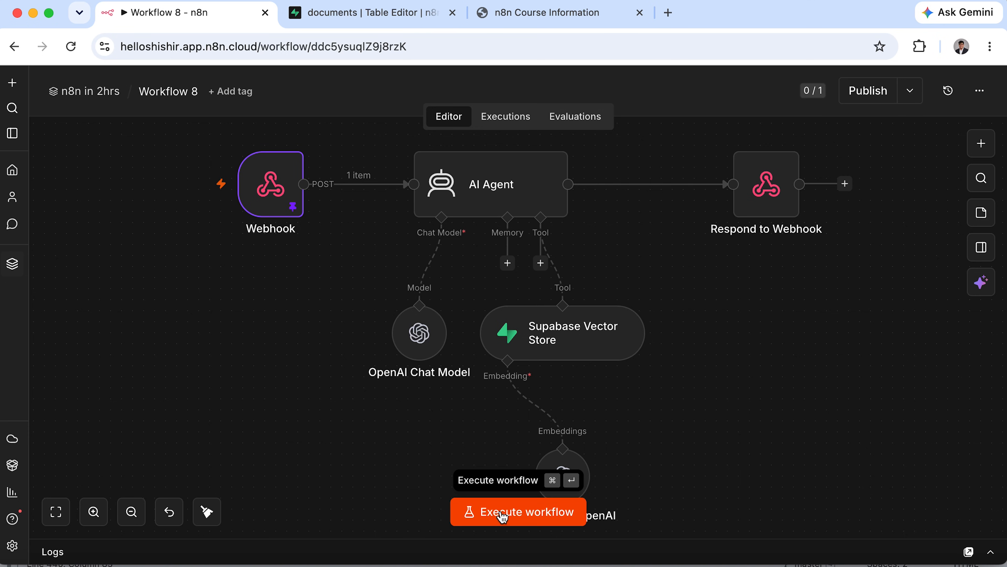
double_click(282, 206)
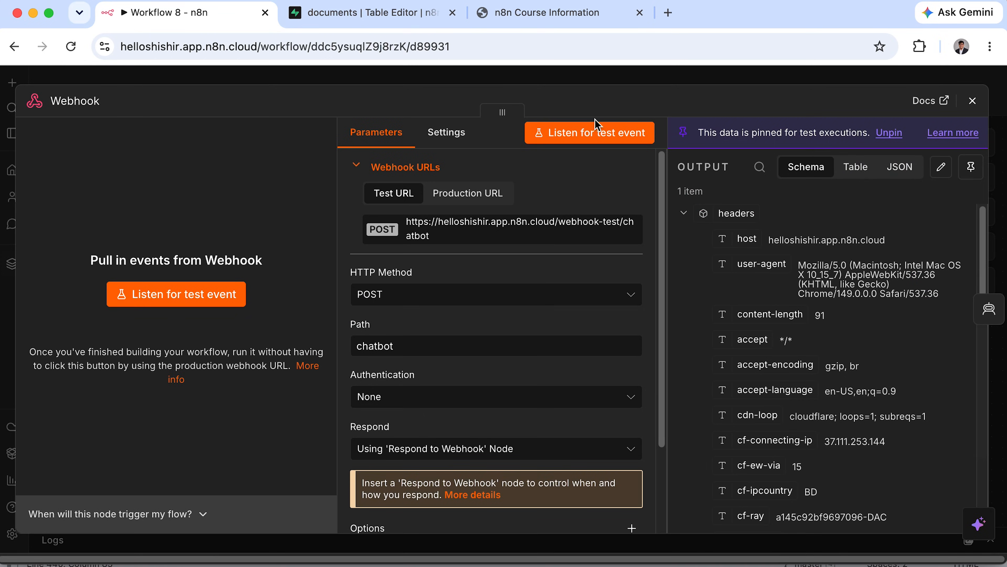
left_click(972, 169)
left_click(973, 101)
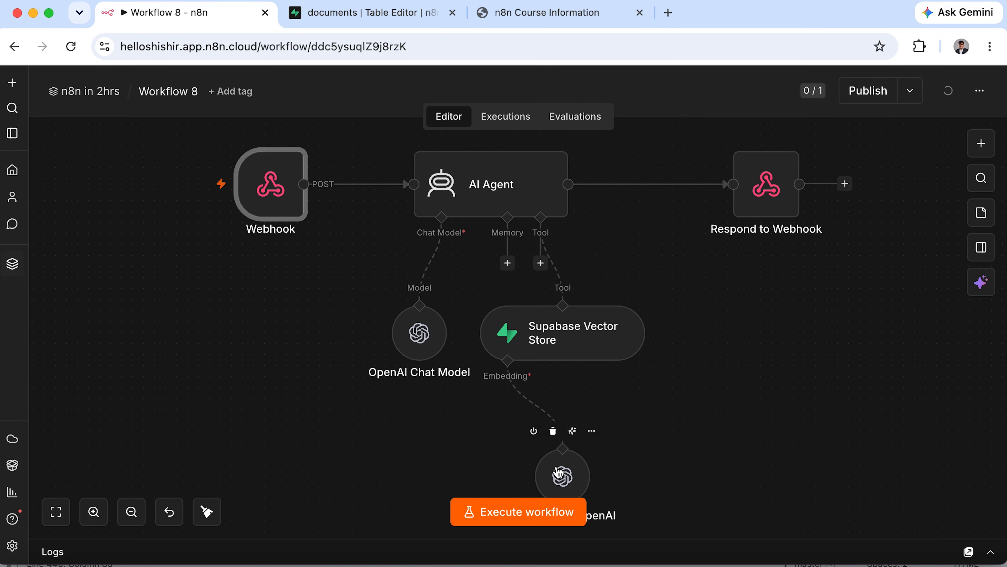
Start a test run awaiting a webhook call and reload the Course Information page.
left_click(518, 512)
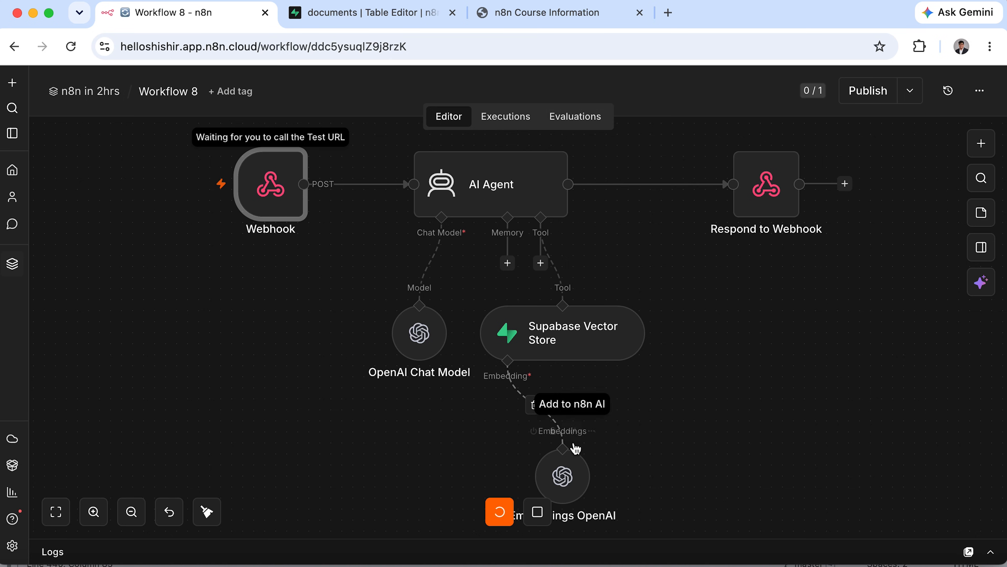
left_click(538, 22)
left_click(69, 48)
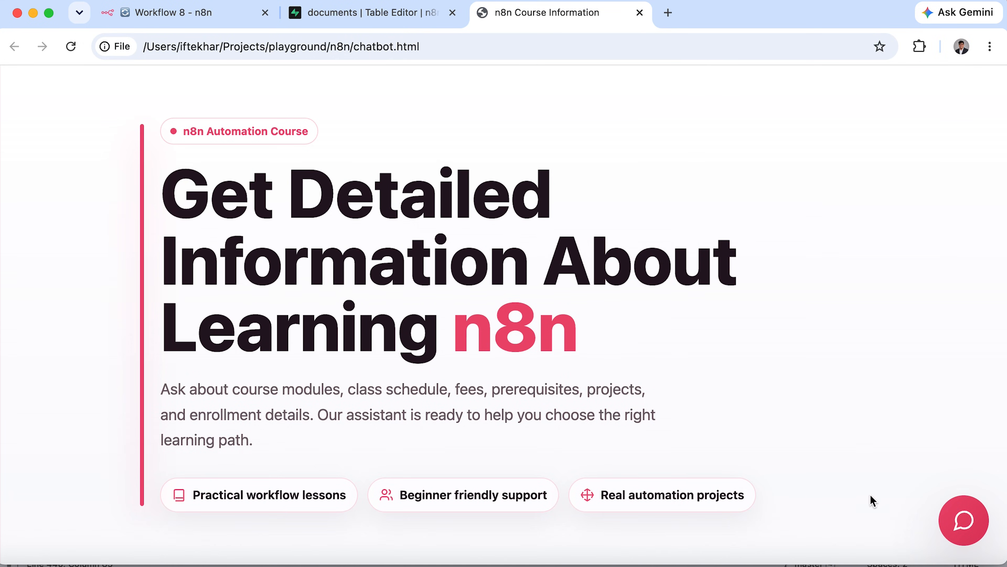
Ask the Course Assistant 'what will i learn in workflow 3' and check the n8n execution.
left_click(941, 531)
type("what will i learn in workflow 3")
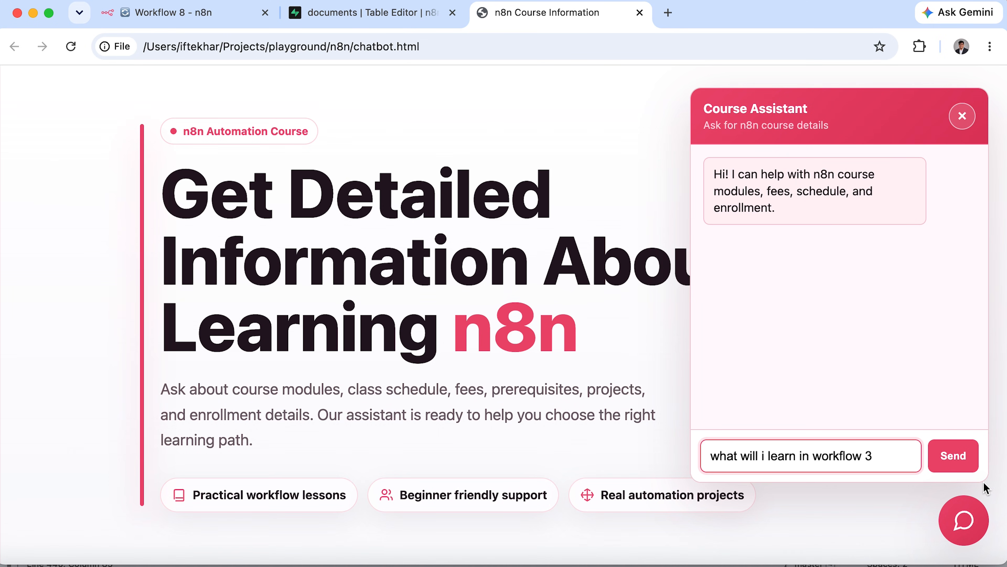
left_click(964, 455)
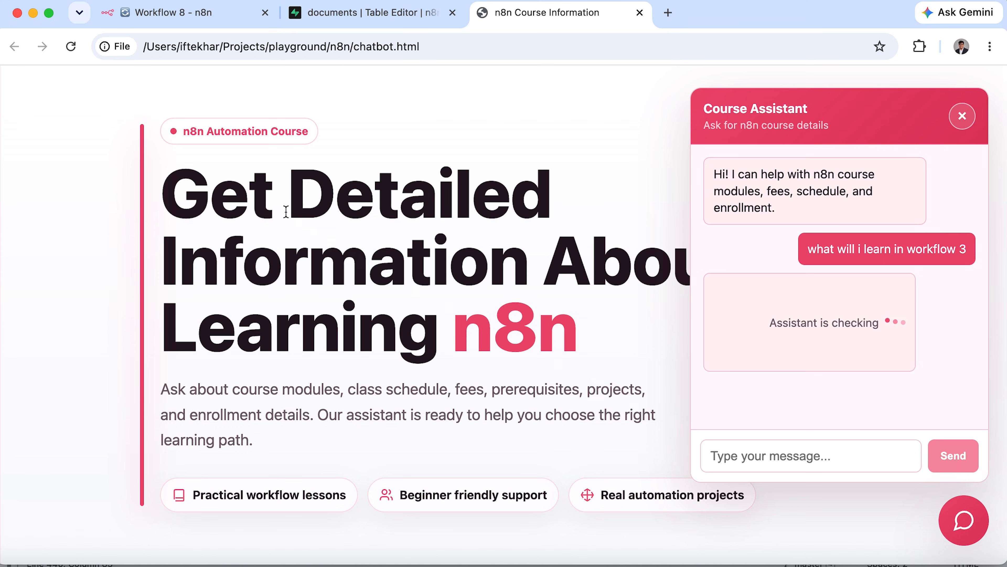
left_click(180, 13)
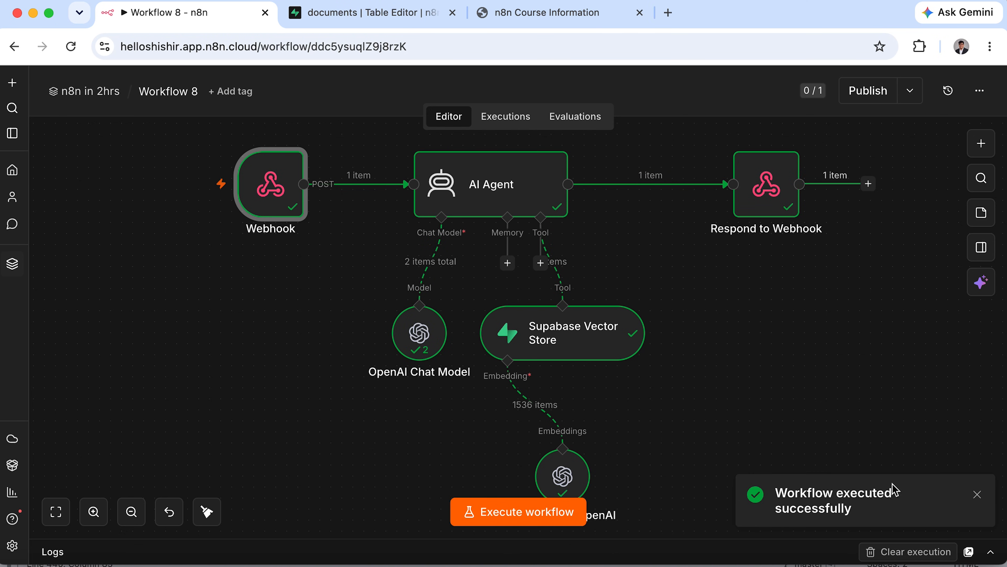
left_click(611, 17)
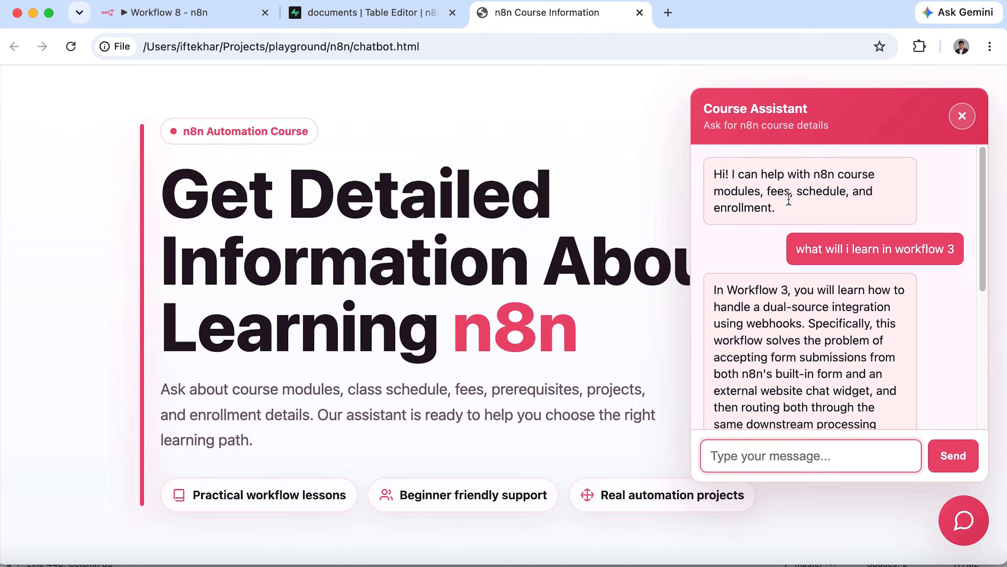
Read the assistant's reply about dual-source webhook integration and its learning summary.
scroll(862, 335, "down", 5)
scroll(863, 333, "up", 3)
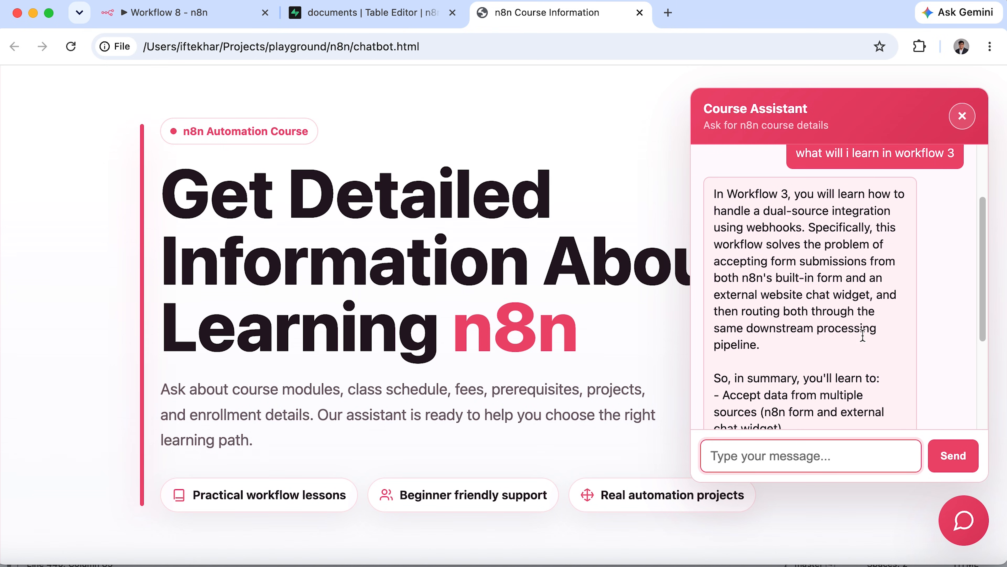
left_click_drag(716, 229, 897, 229)
left_click_drag(705, 243, 870, 245)
left_click_drag(714, 263, 879, 262)
left_click_drag(714, 279, 878, 279)
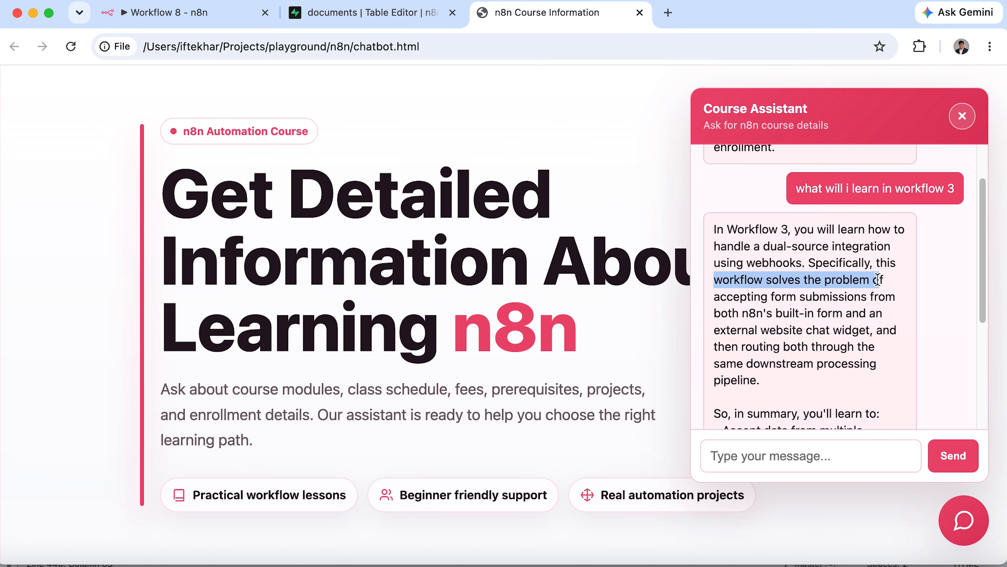
left_click_drag(714, 297, 798, 311)
scroll(798, 312, "down", 1)
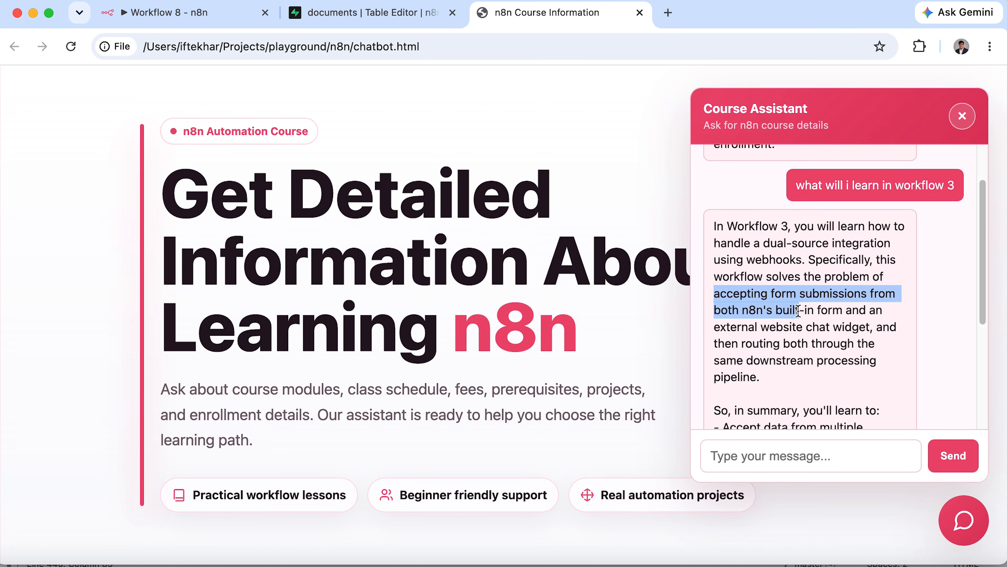
scroll(798, 311, "down", 5)
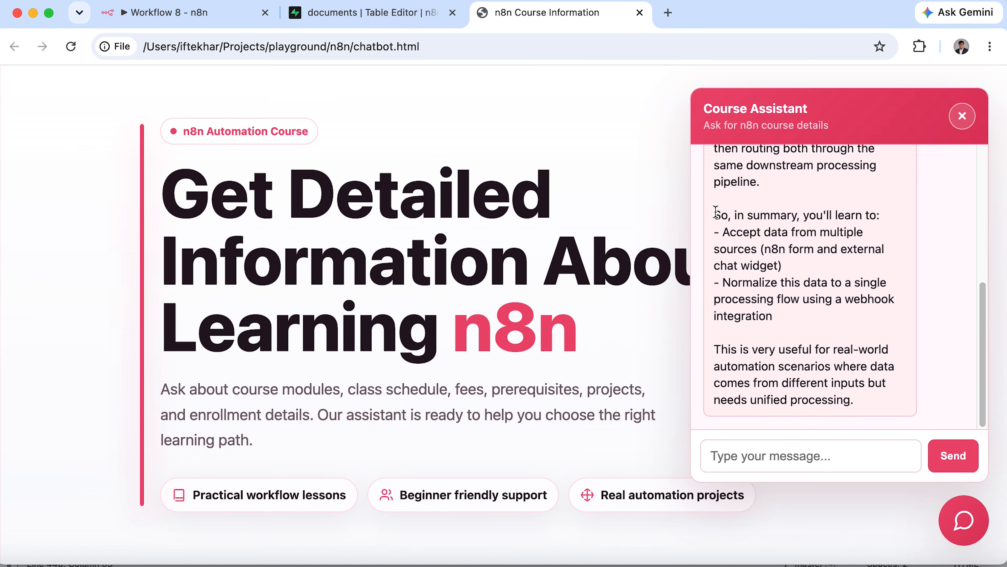
left_click_drag(716, 212, 792, 330)
Ask the course assistant 'how can i host n8n?'.
left_click(774, 455)
type("how")
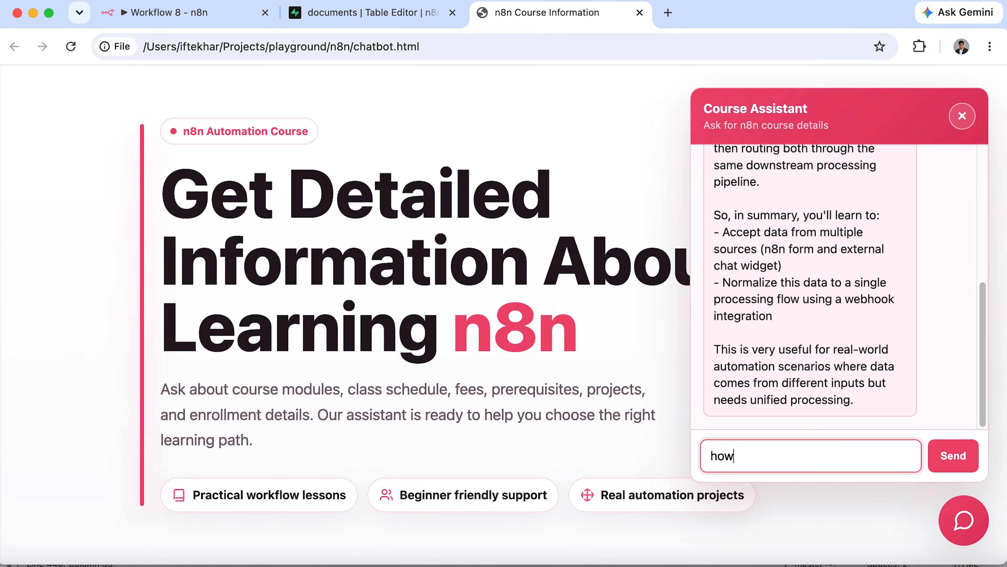
type(" can i host n8n?")
left_click(948, 451)
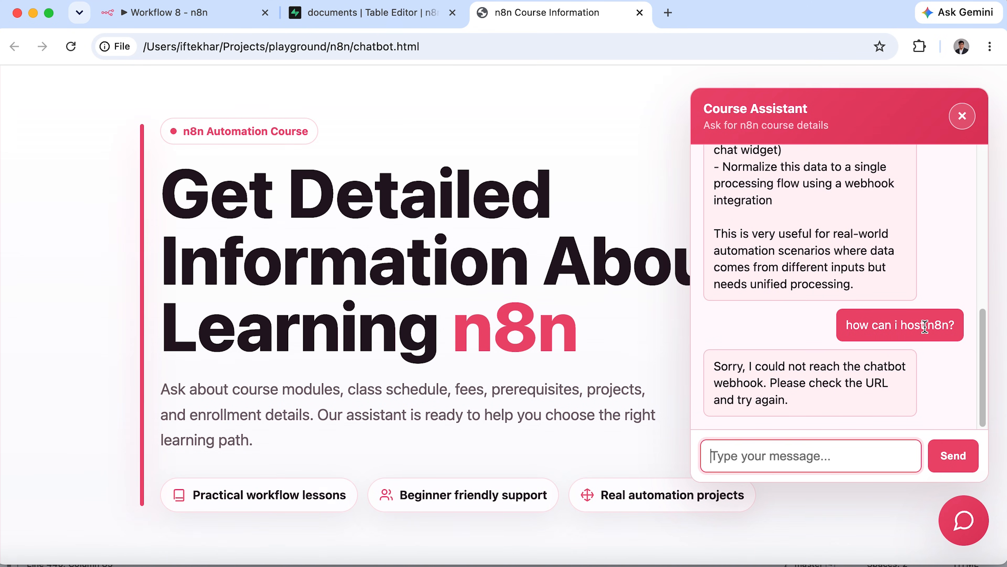
Restart the Workflow 8 test run so its Webhook listens again, then return to the course page.
left_click(210, 15)
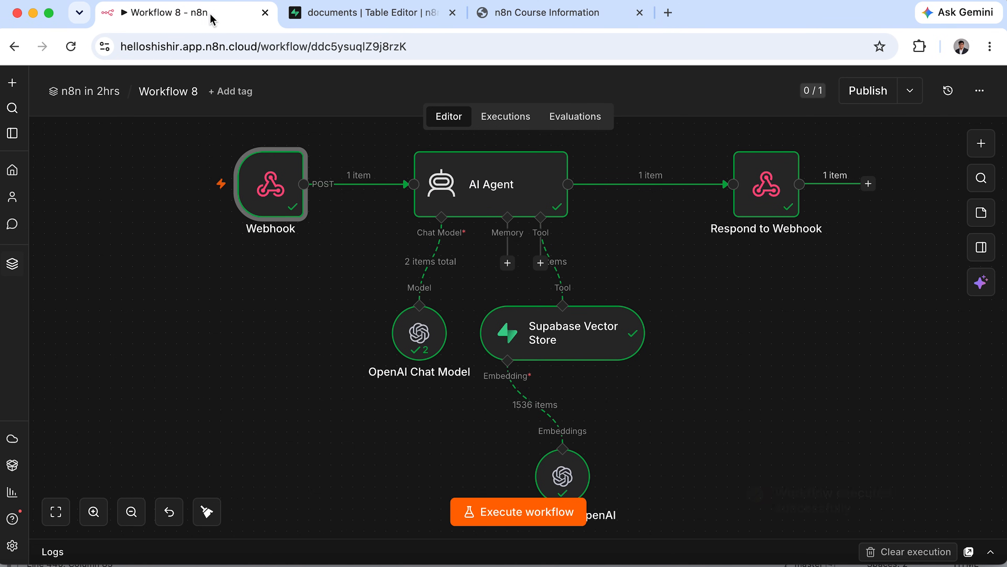
left_click(496, 516)
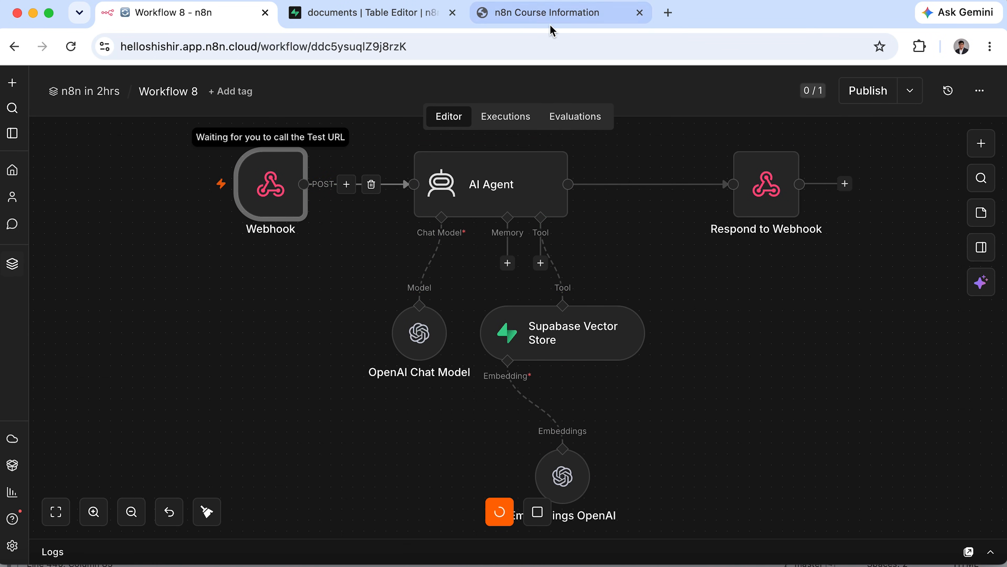
left_click(553, 15)
Copy the earlier 'how can i host n8n?' question and resend it to the assistant.
triple_click(886, 332)
key("super+c")
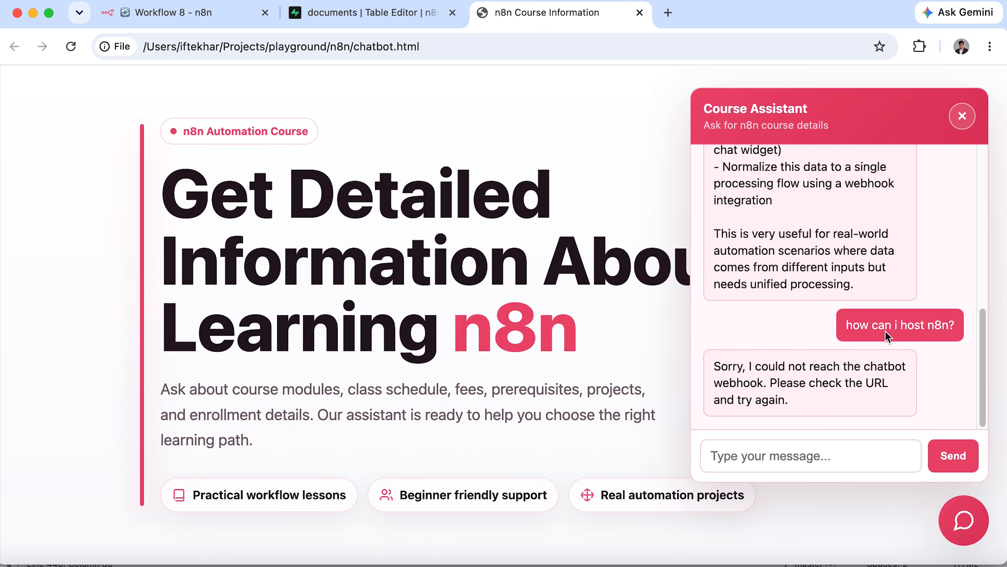
left_click(819, 465)
key("super+v")
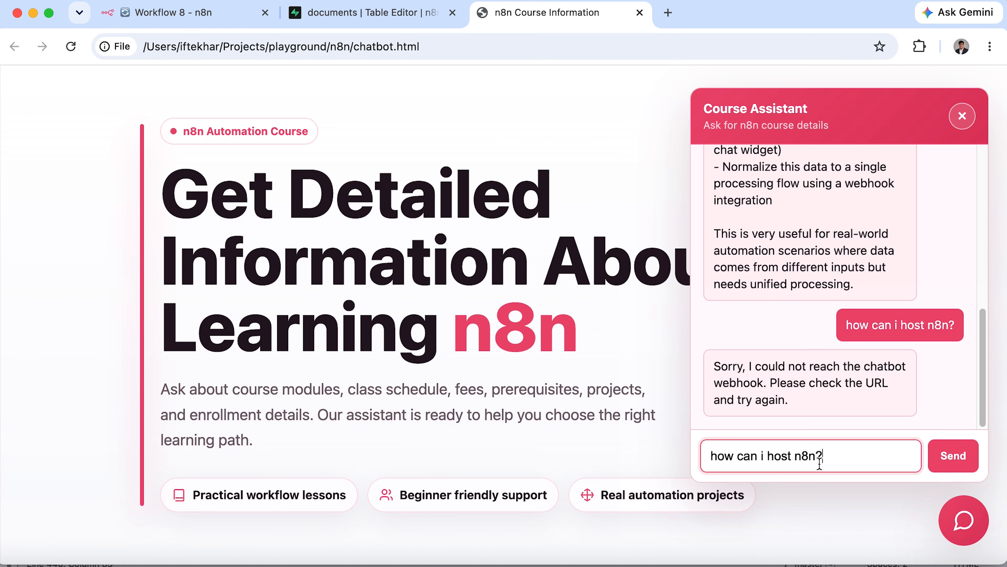
left_click(948, 460)
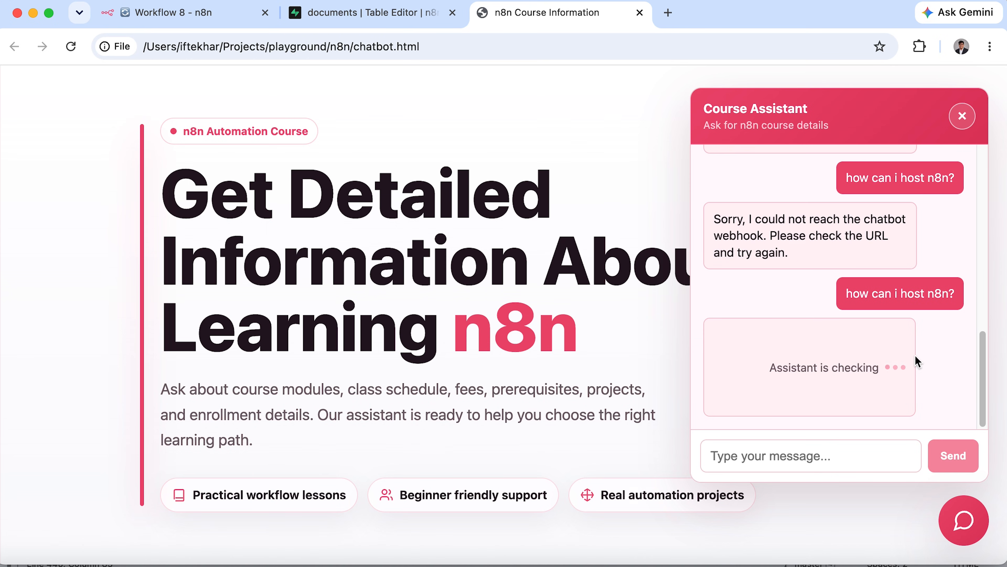
Read through the reply, highlighting the Cloud-Hosted and Self-Hosted options.
left_click_drag(719, 328, 744, 331)
left_click_drag(724, 384, 862, 392)
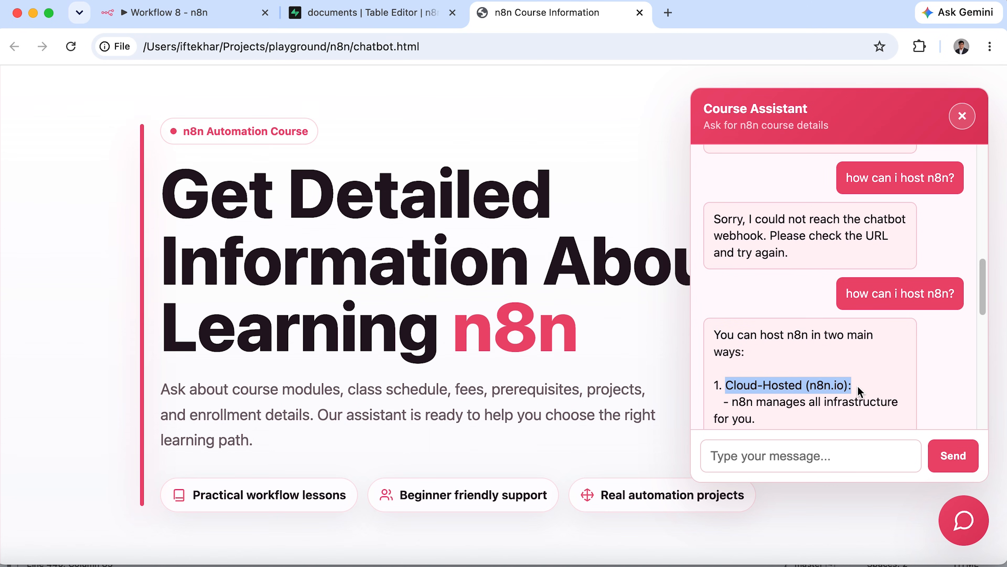
scroll(868, 392, "down", 3)
scroll(814, 365, "down", 4)
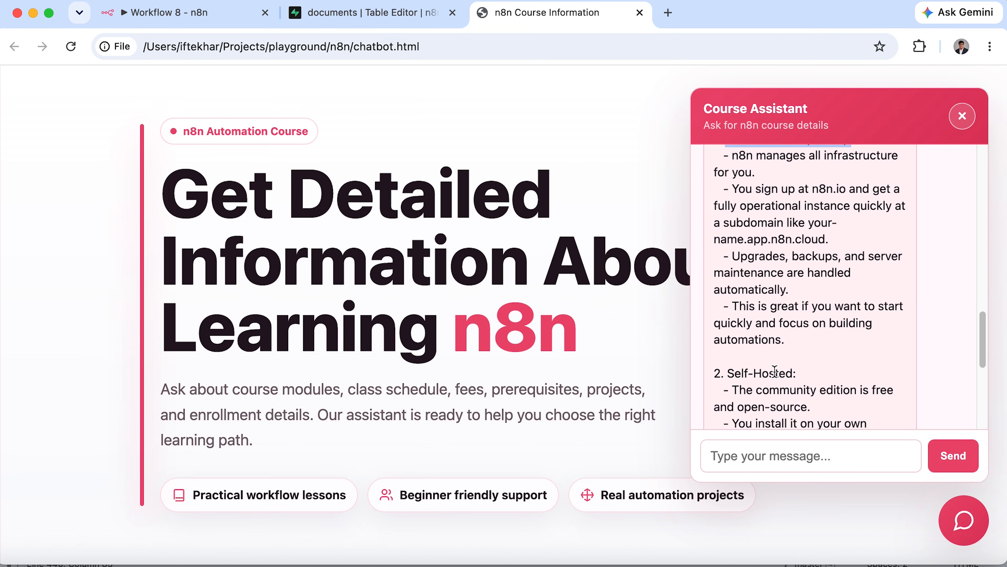
left_click_drag(729, 372, 829, 377)
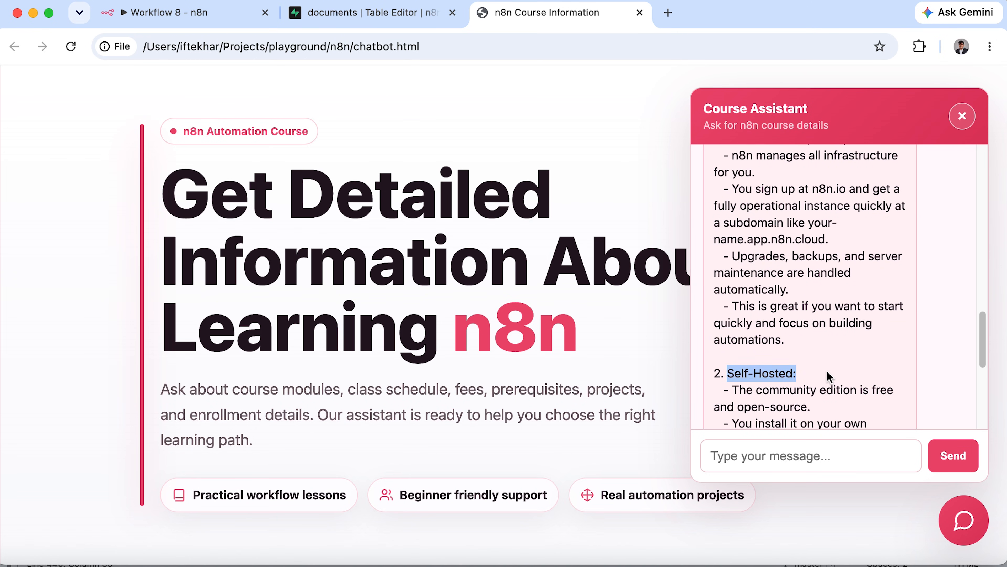
scroll(829, 377, "down", 4)
scroll(827, 374, "down", 2)
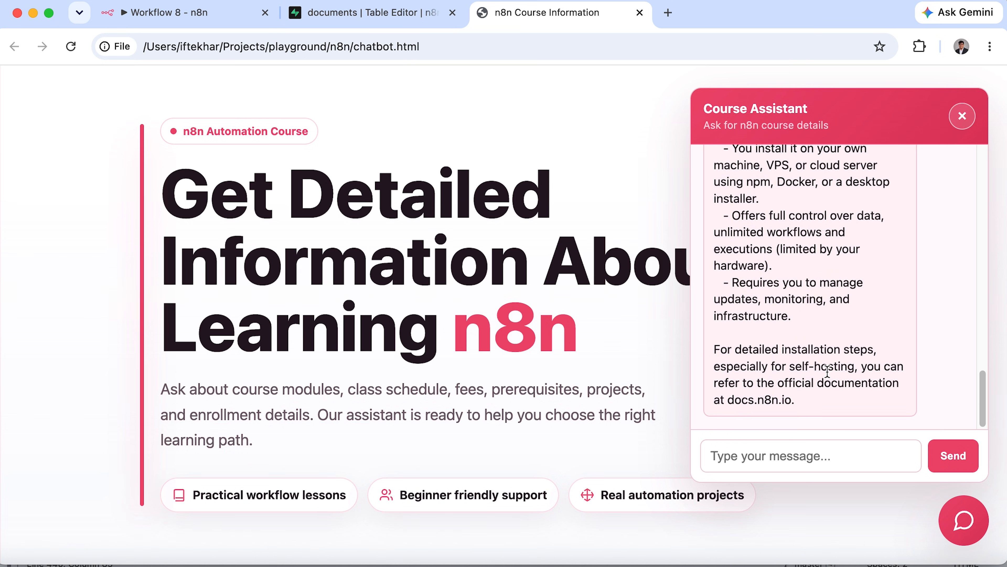
scroll(828, 372, "up", 15)
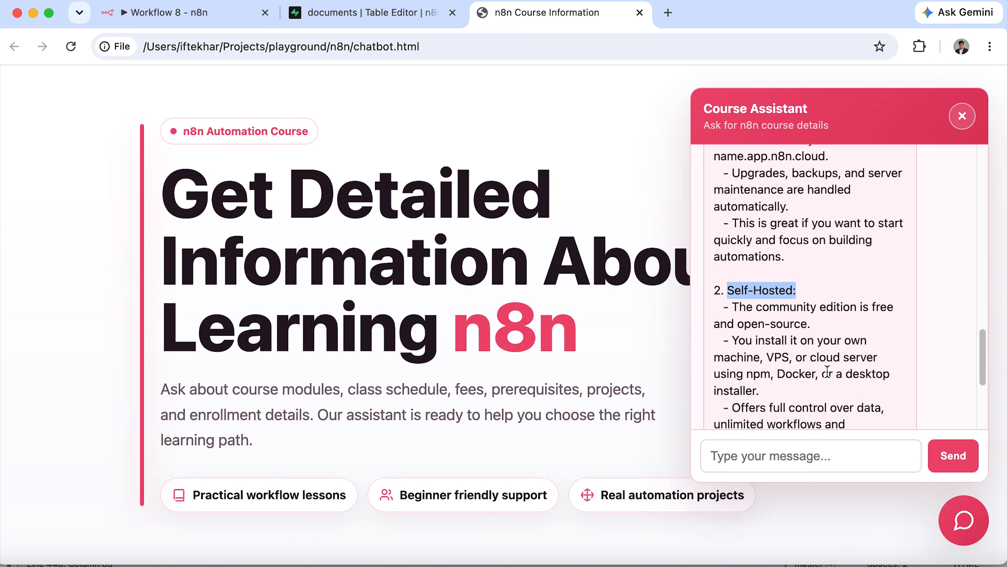
scroll(828, 372, "up", 7)
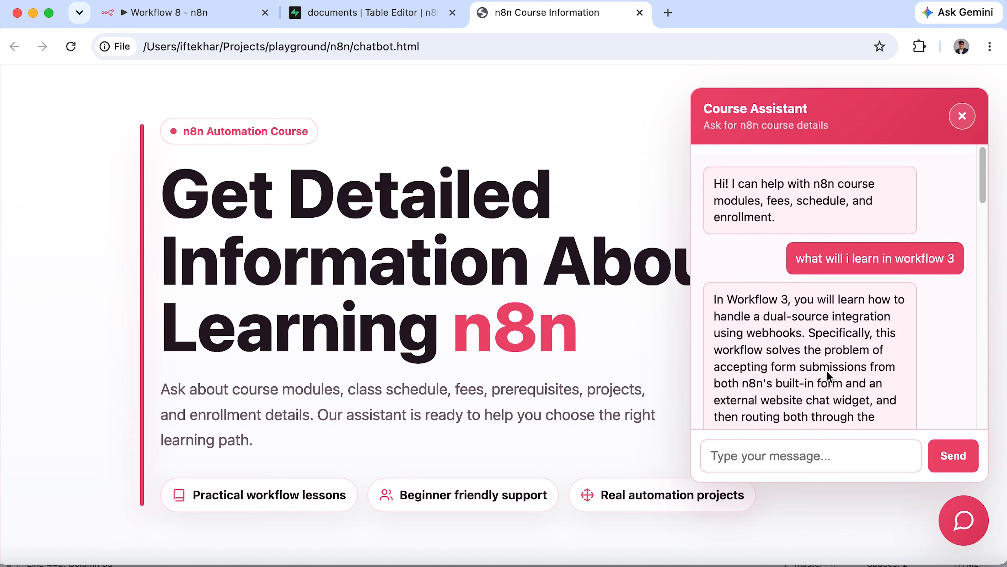